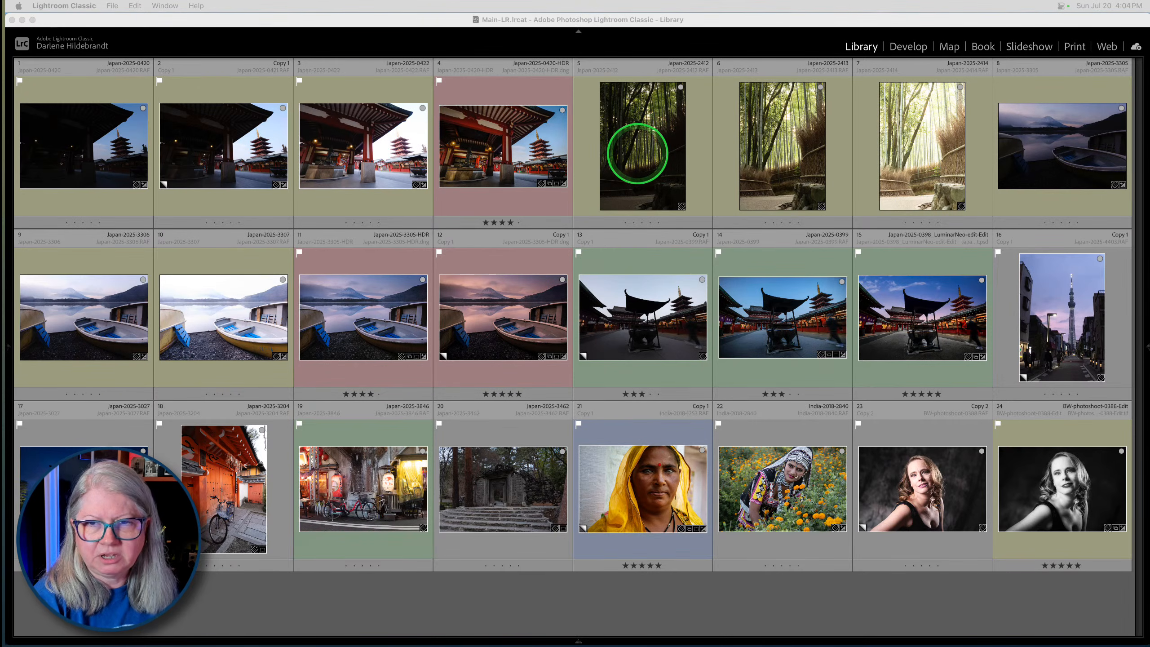
- Review the bracketed bamboo forest exposures full size, with the side panels and the exposure info overlay displayed
click(637, 151)
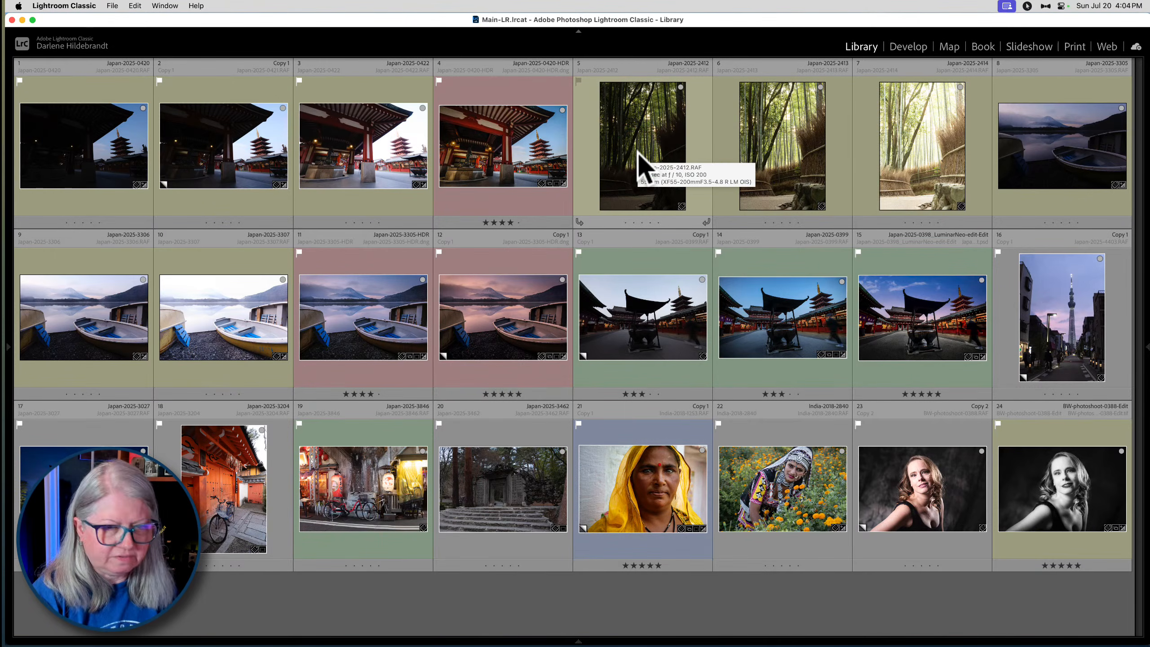
click(638, 155)
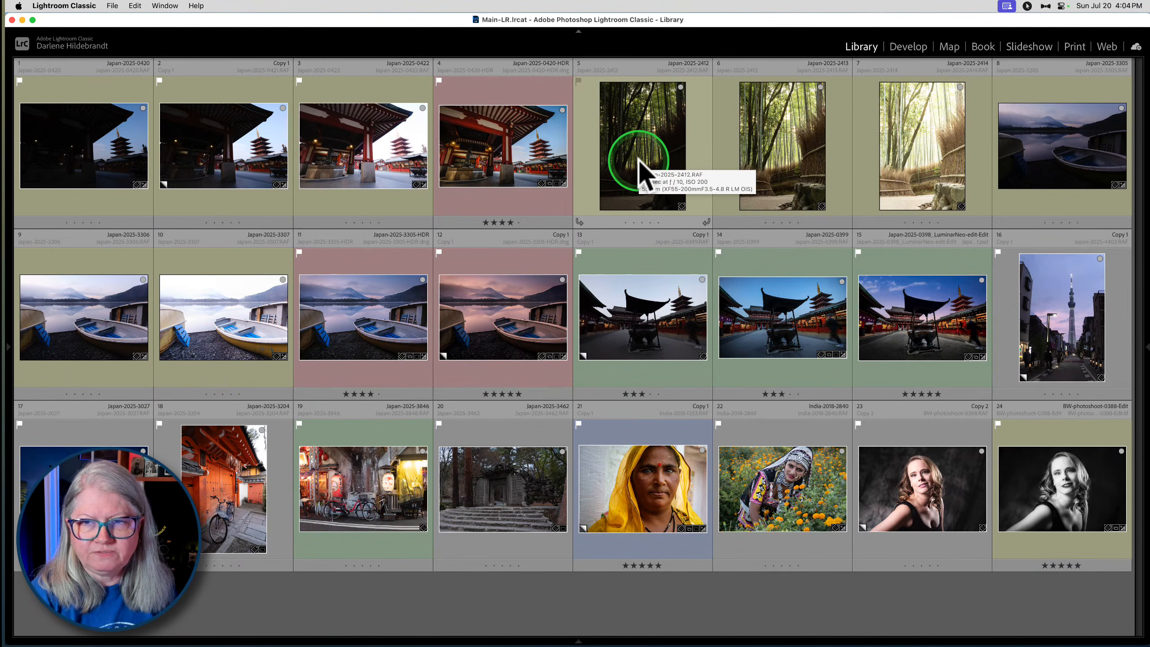
double_click(691, 161)
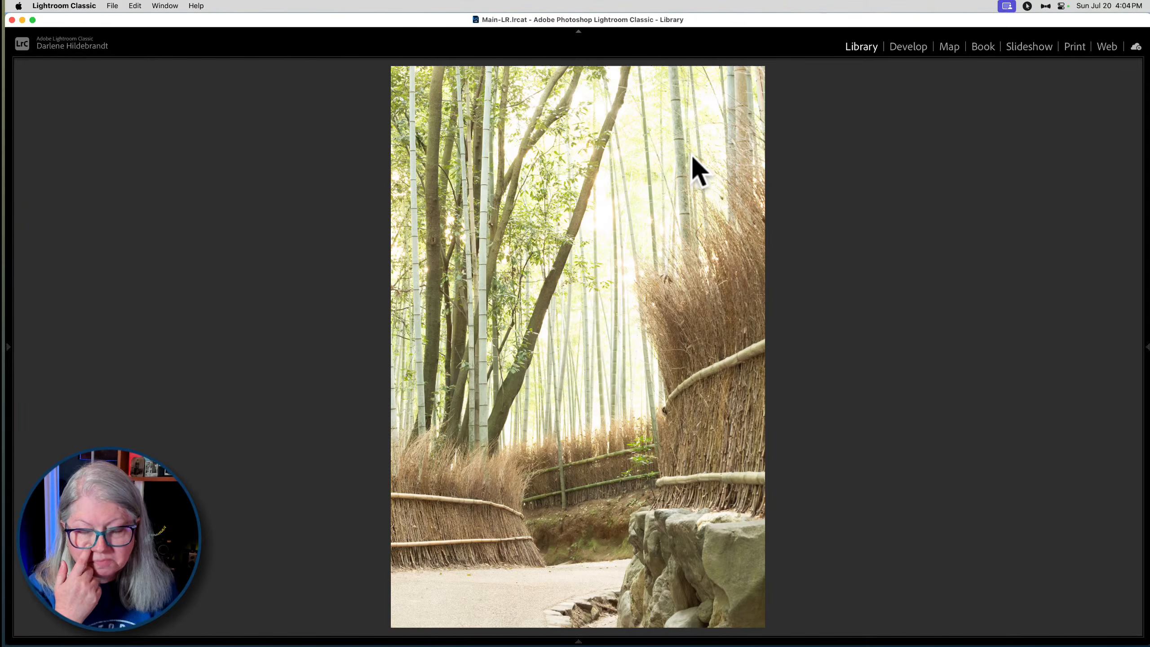
key(Tab)
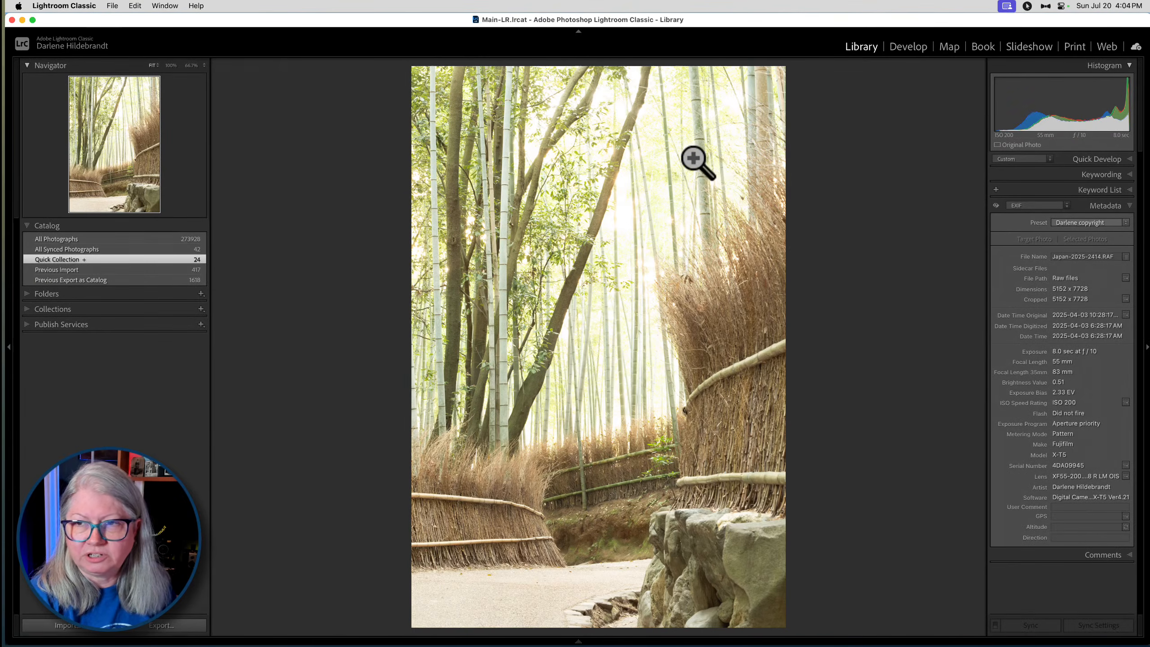
key(i)
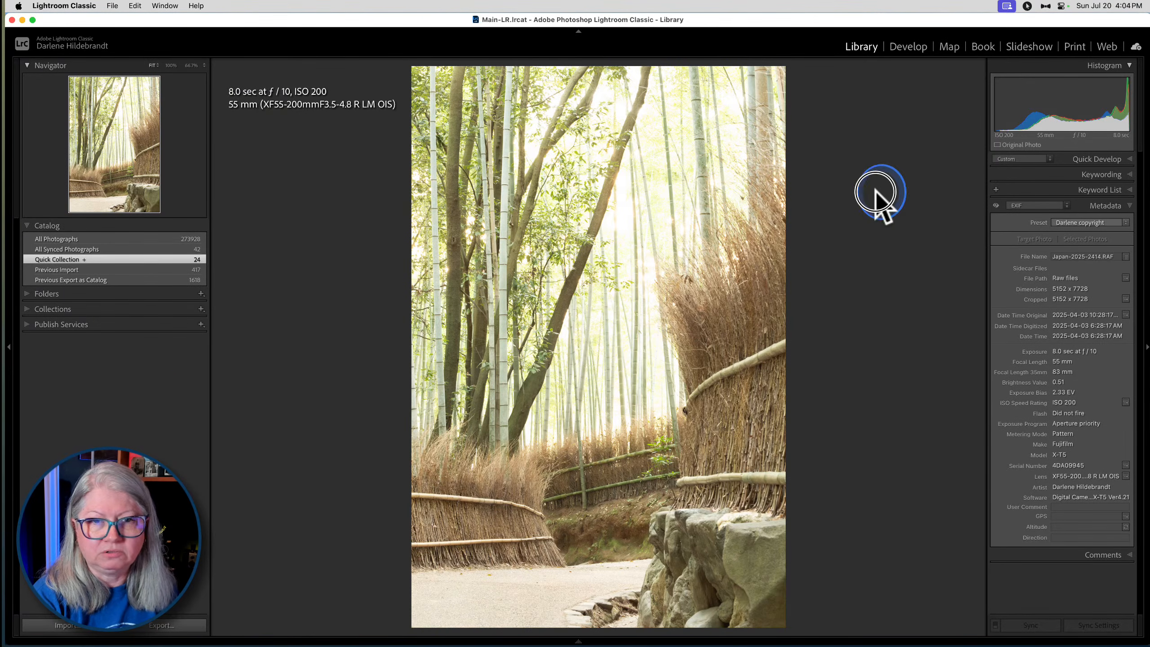
key(Left)
key(Left)
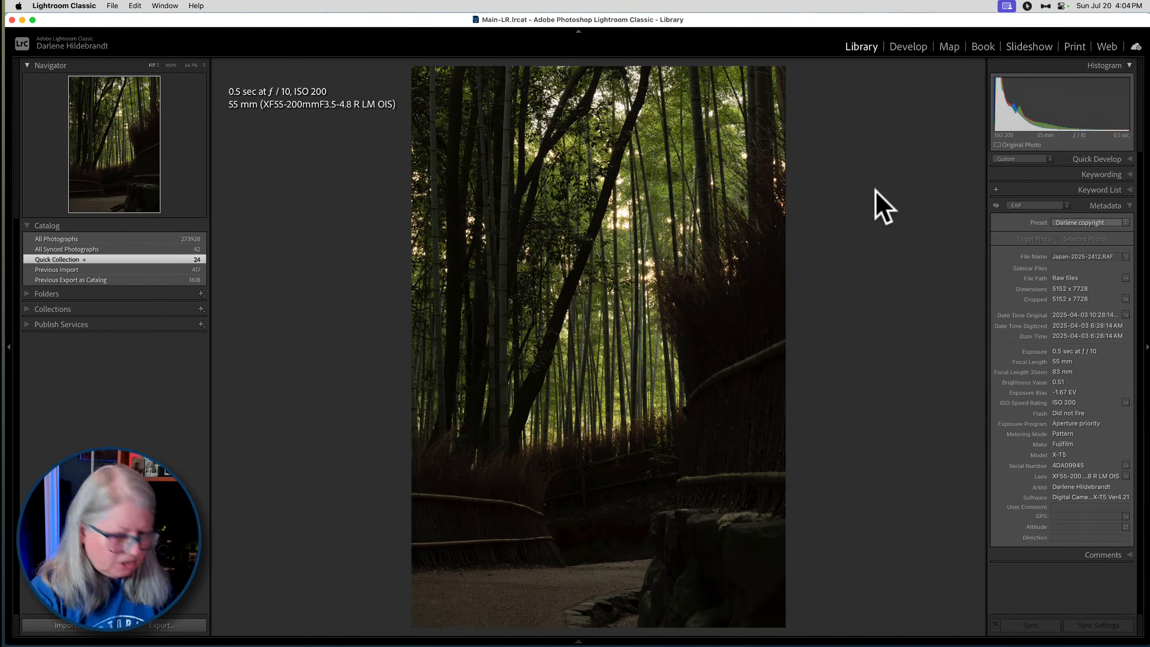
- Select the three bamboo forest exposures, Japan-2025-2412 to 2414, in the grid and open an HDR Photo Merge for them
key(g)
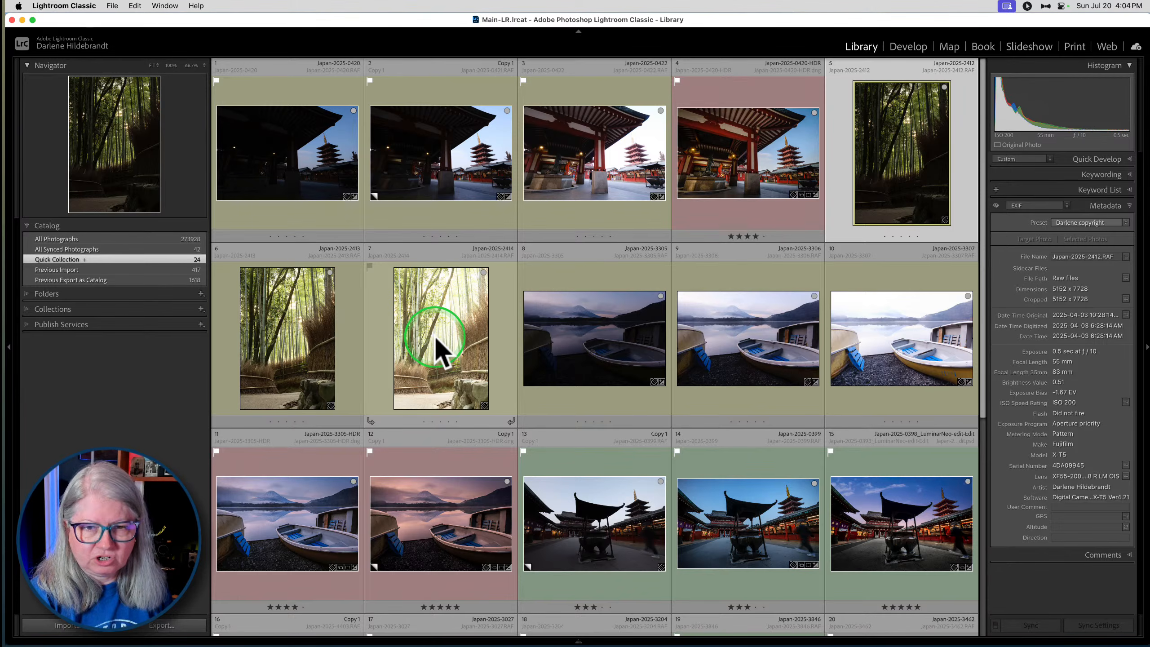
shift+click(446, 333)
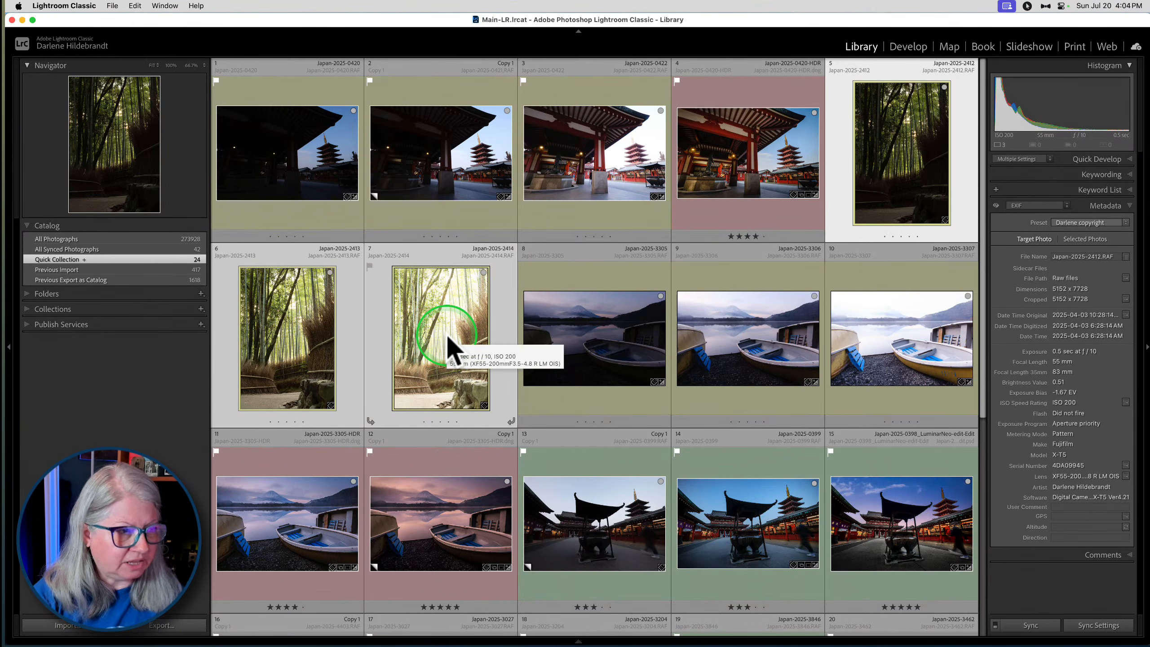
right_click(446, 334)
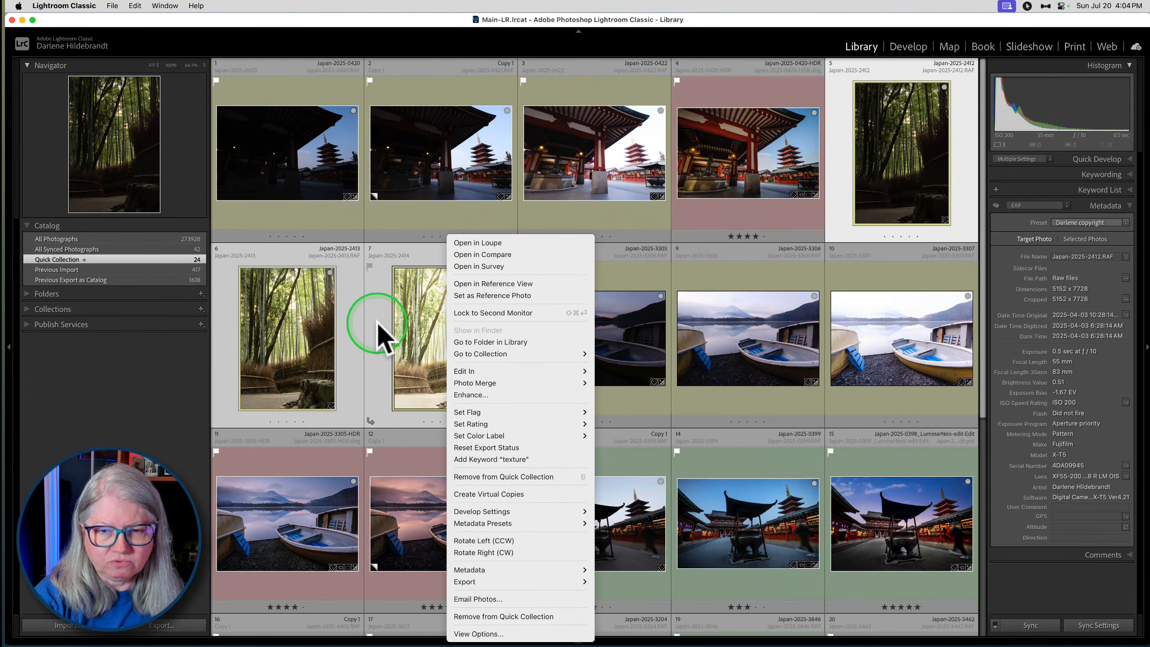
mouse_move(475, 383)
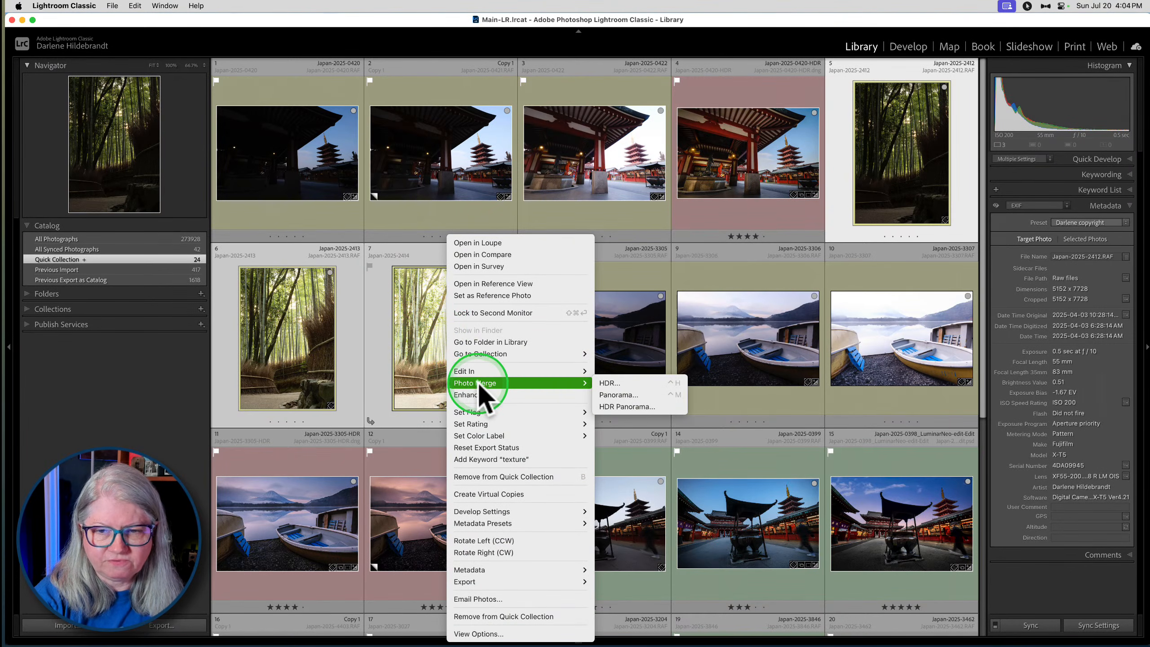
click(624, 383)
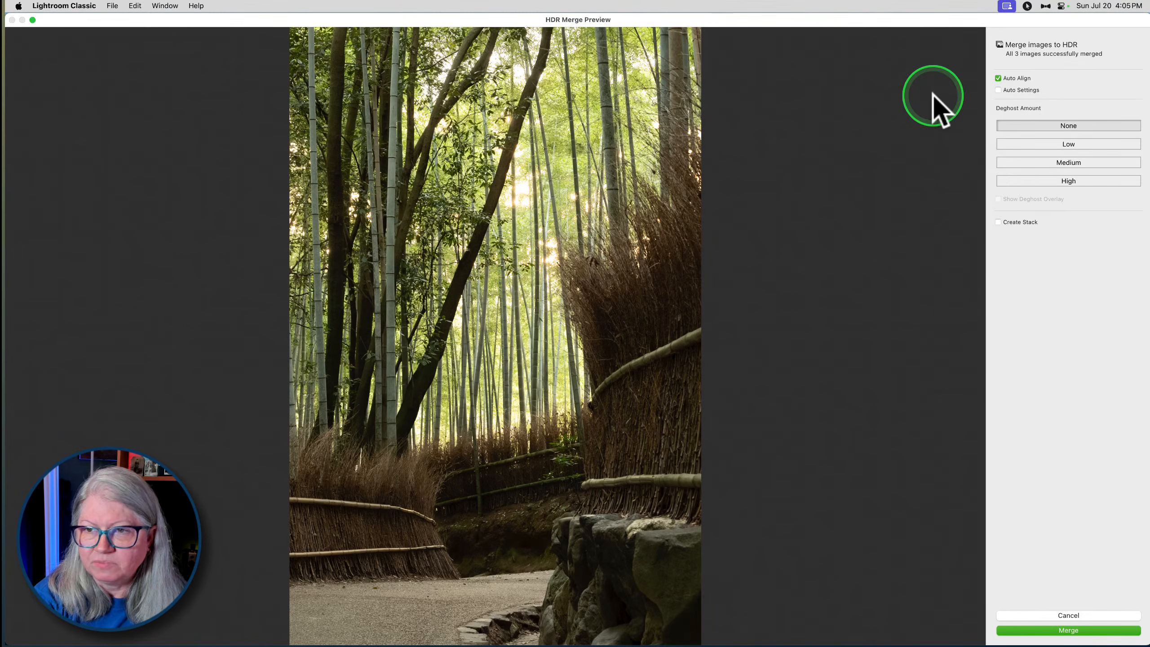
- Enable Auto Settings for the HDR merge, comparing the preview with the option off and on
click(998, 91)
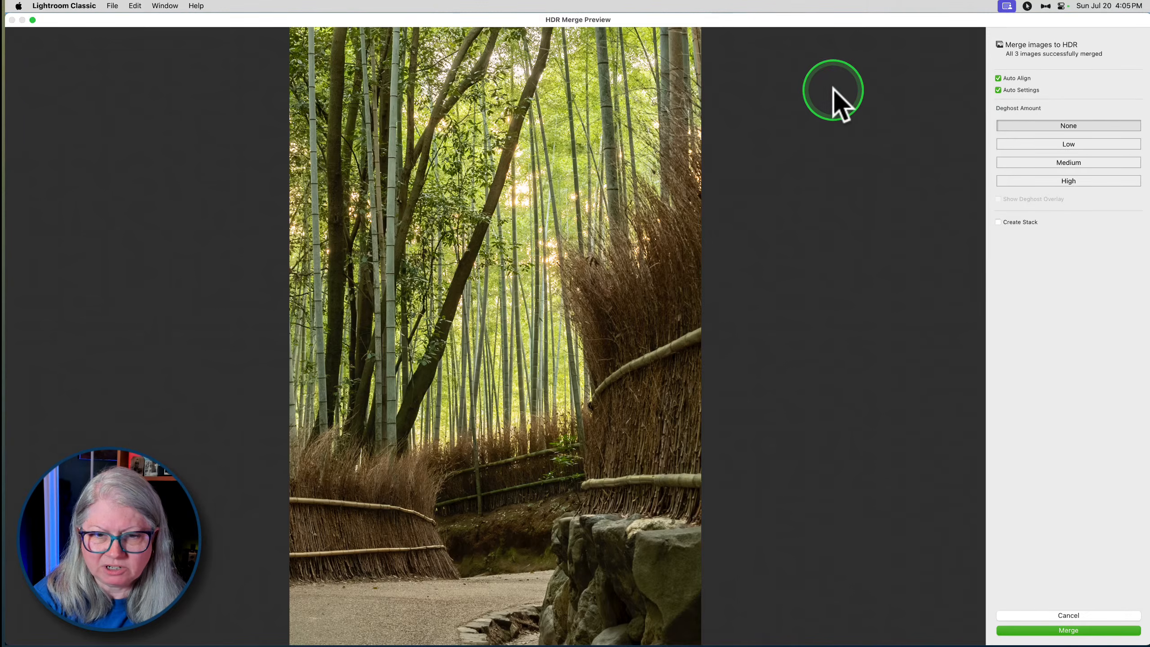
click(998, 91)
click(998, 90)
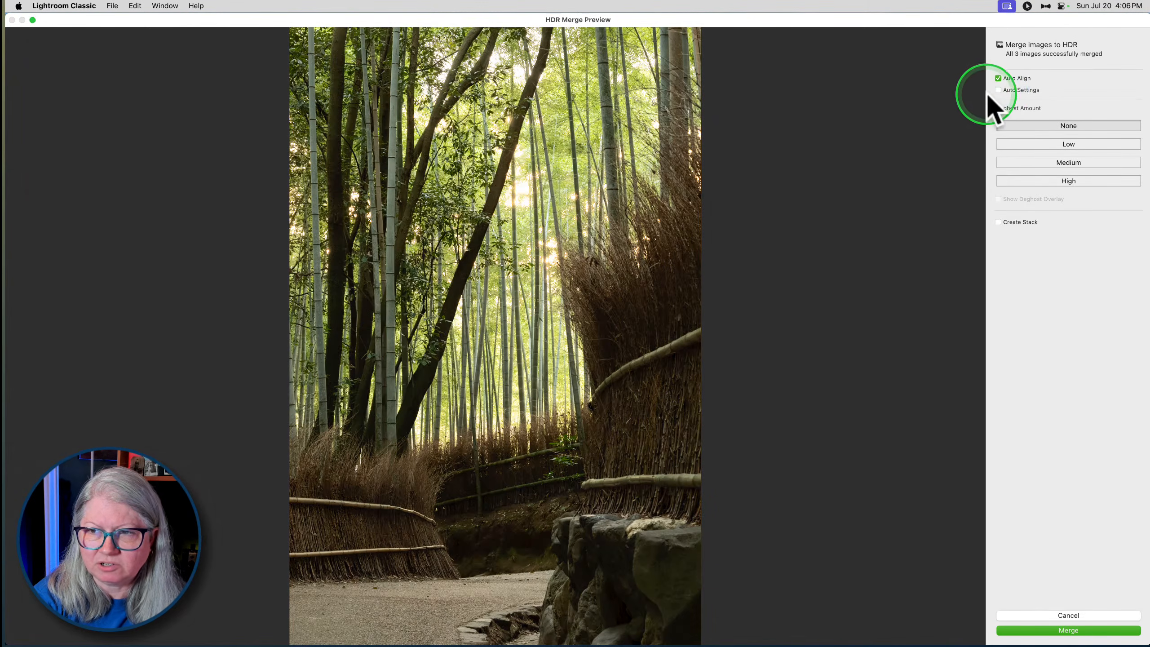
click(998, 91)
click(998, 90)
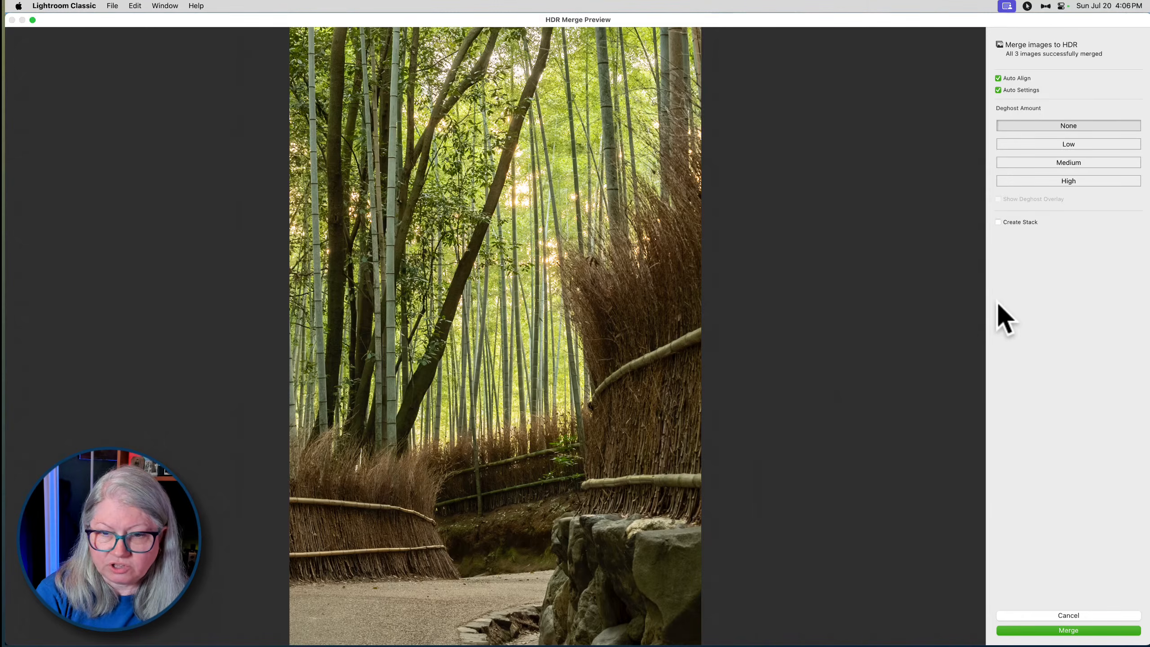
- Try Low deghosting with the deghost overlay, set Deghost Amount back to None and merge the images
click(1069, 143)
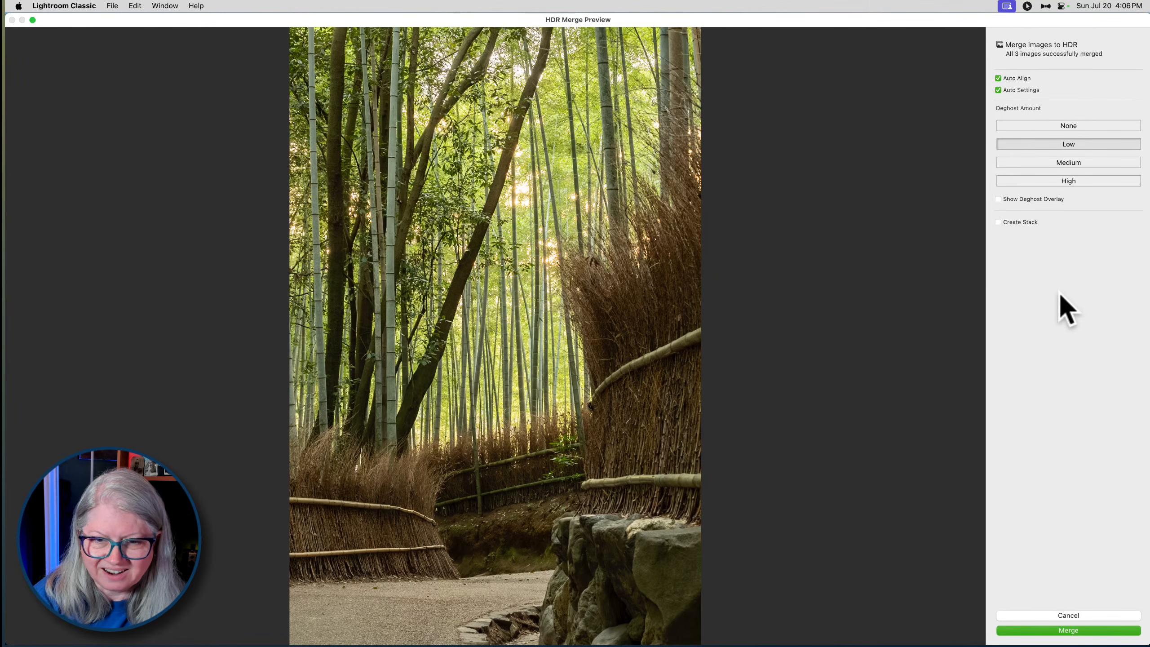
click(998, 199)
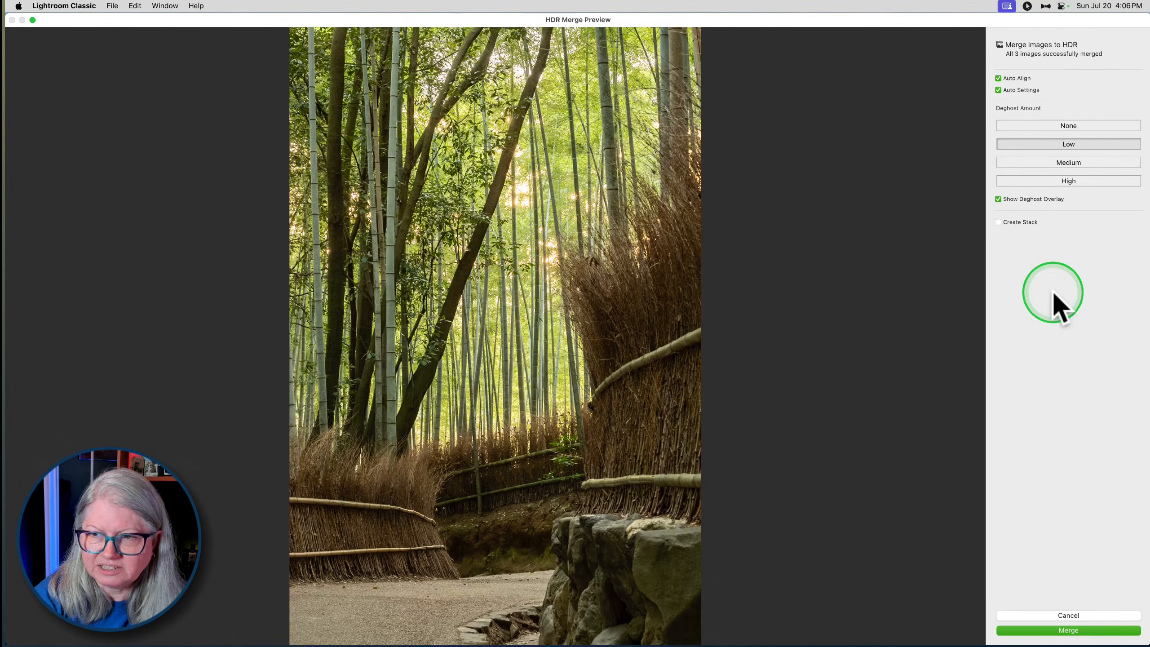
click(1069, 127)
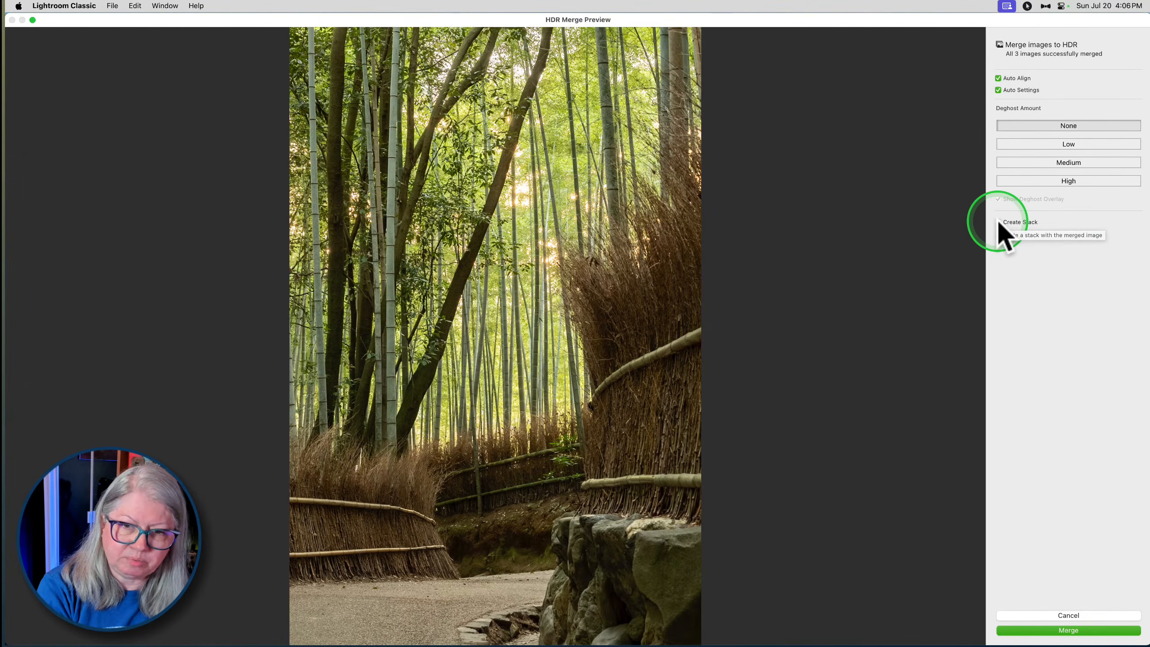
click(1074, 630)
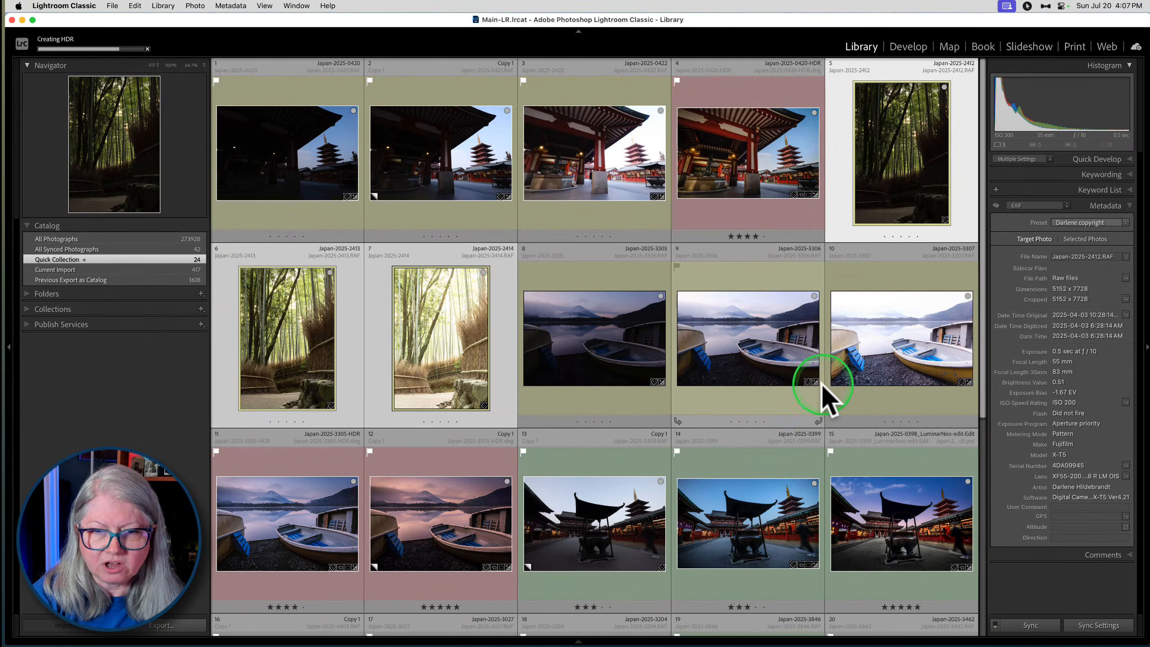
- Compare the bracketed temple exposures Japan-2025-0420 to 0422 full size, examining their histograms and shadow and highlight detail
click(559, 283)
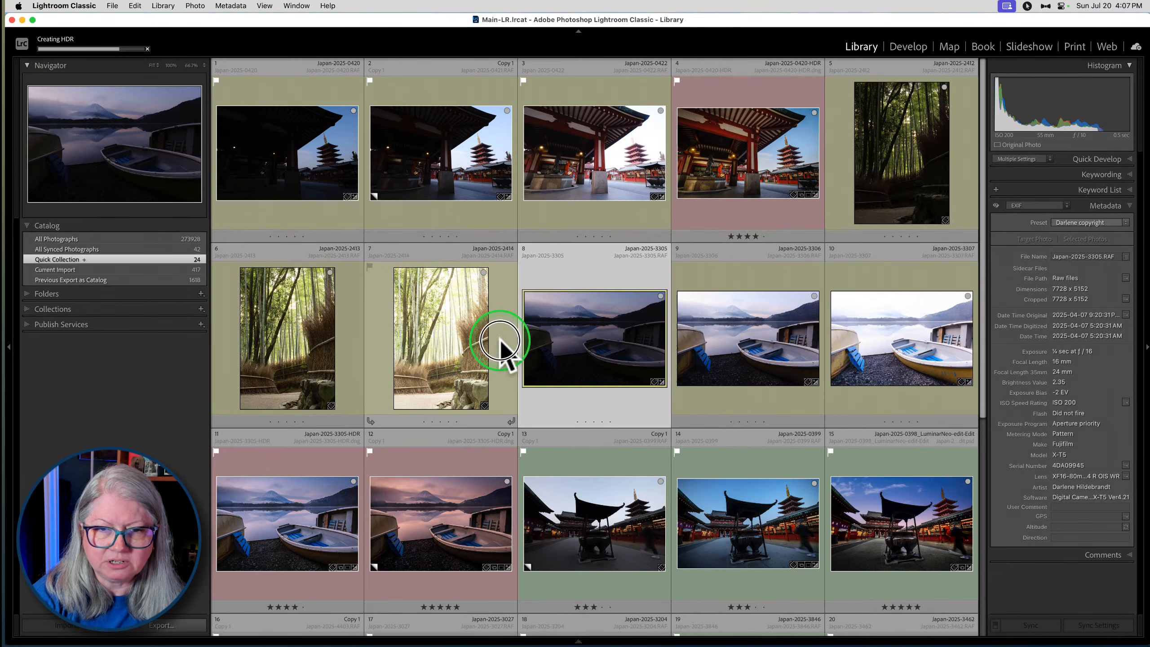
click(501, 343)
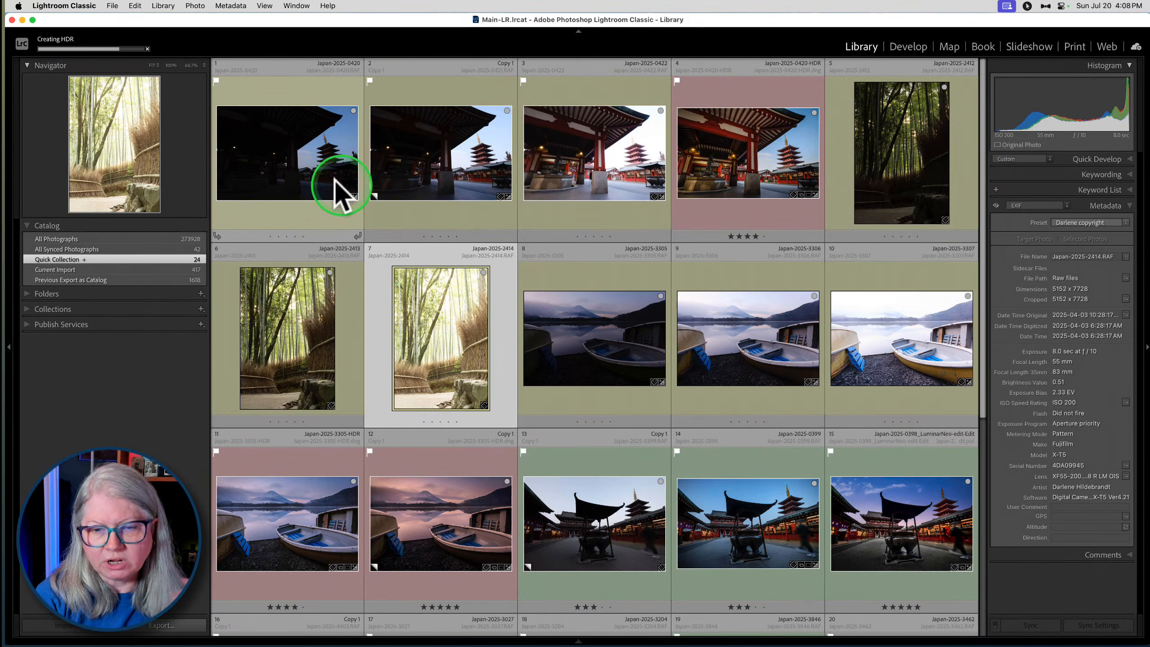
double_click(318, 176)
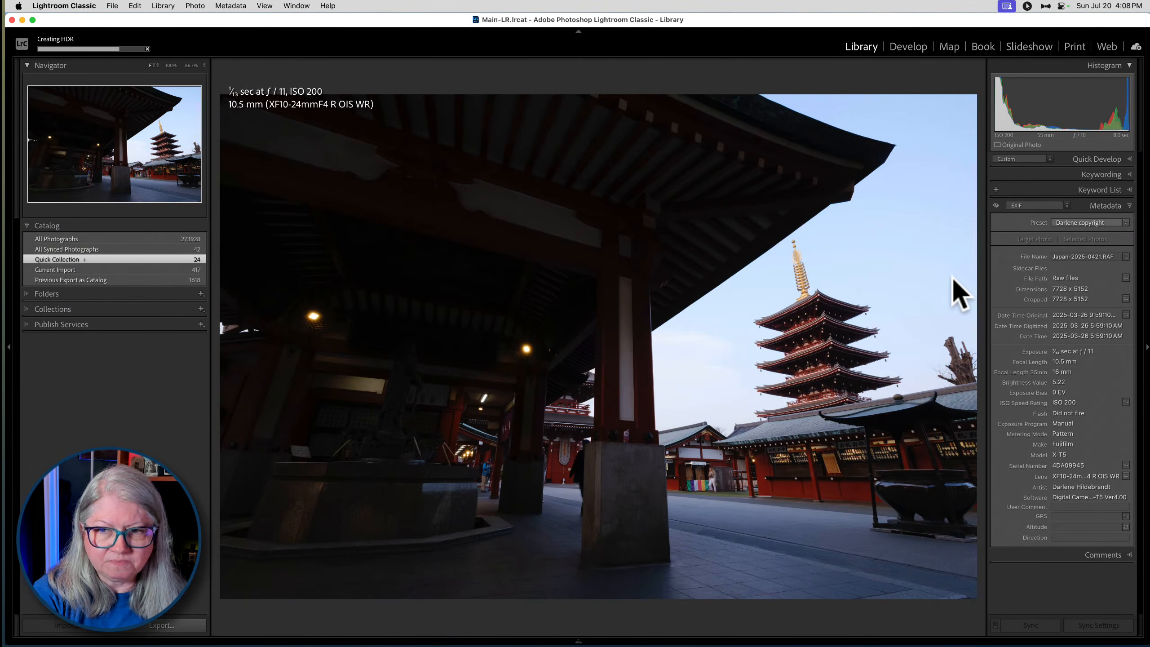
key(Right)
drag(952, 278, 425, 267)
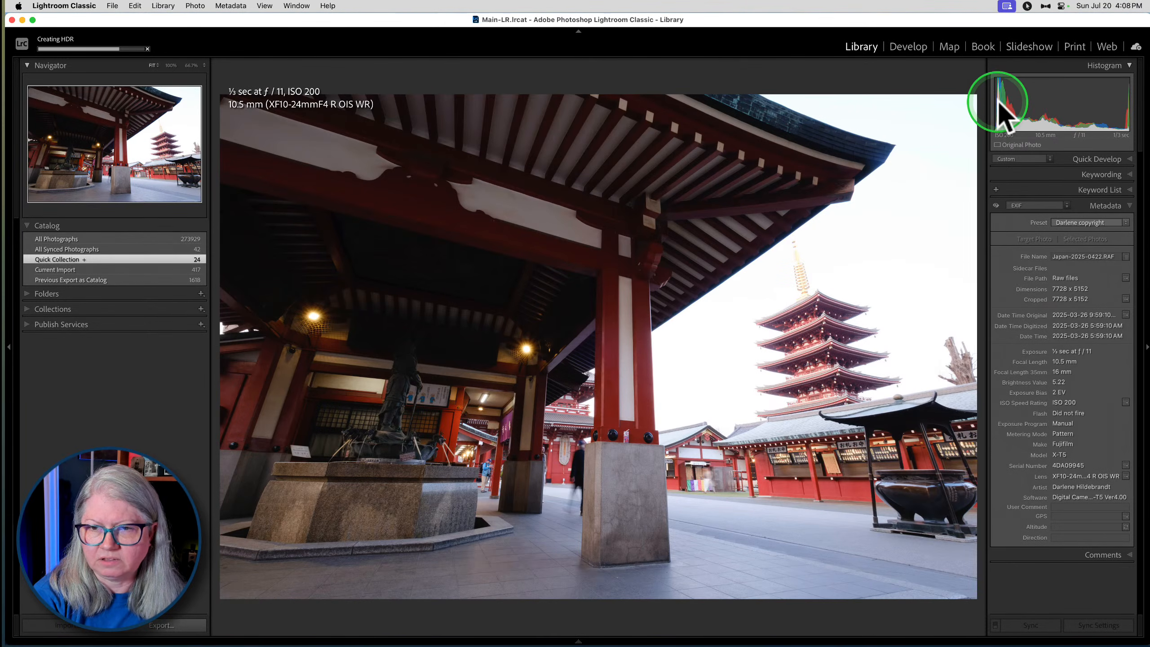
key(Left)
key(Left)
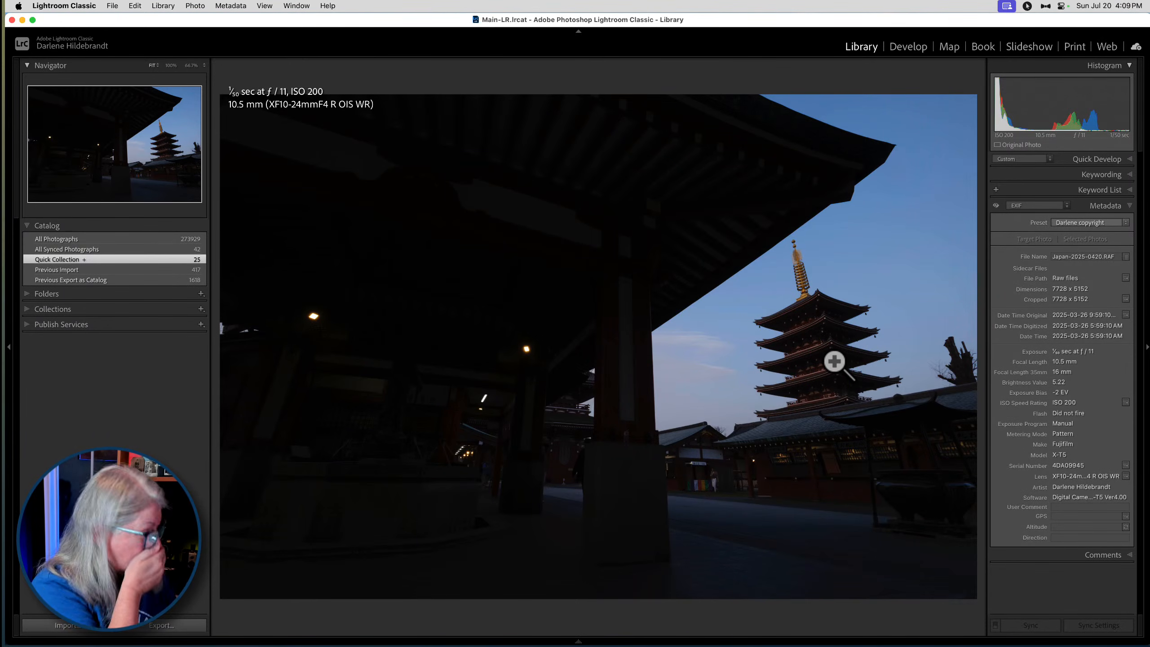
- Move the merged bamboo photo Japan-2025-2412-HDR directly after Japan-2025-2414 in the grid and give it a red color label
key(g)
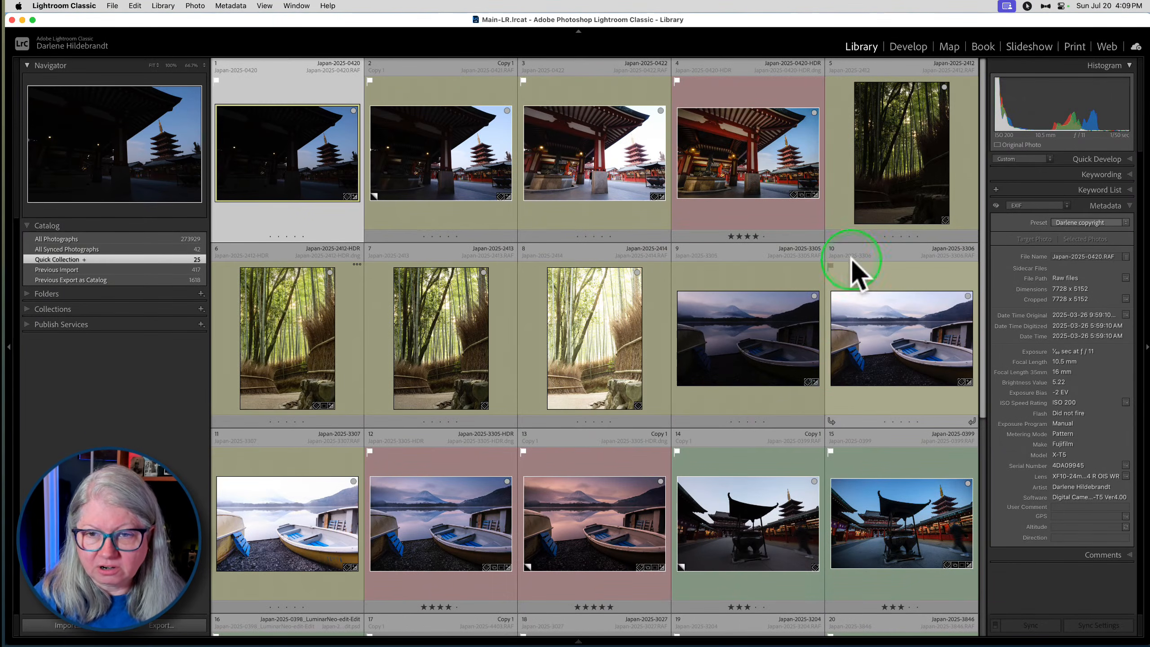
click(272, 352)
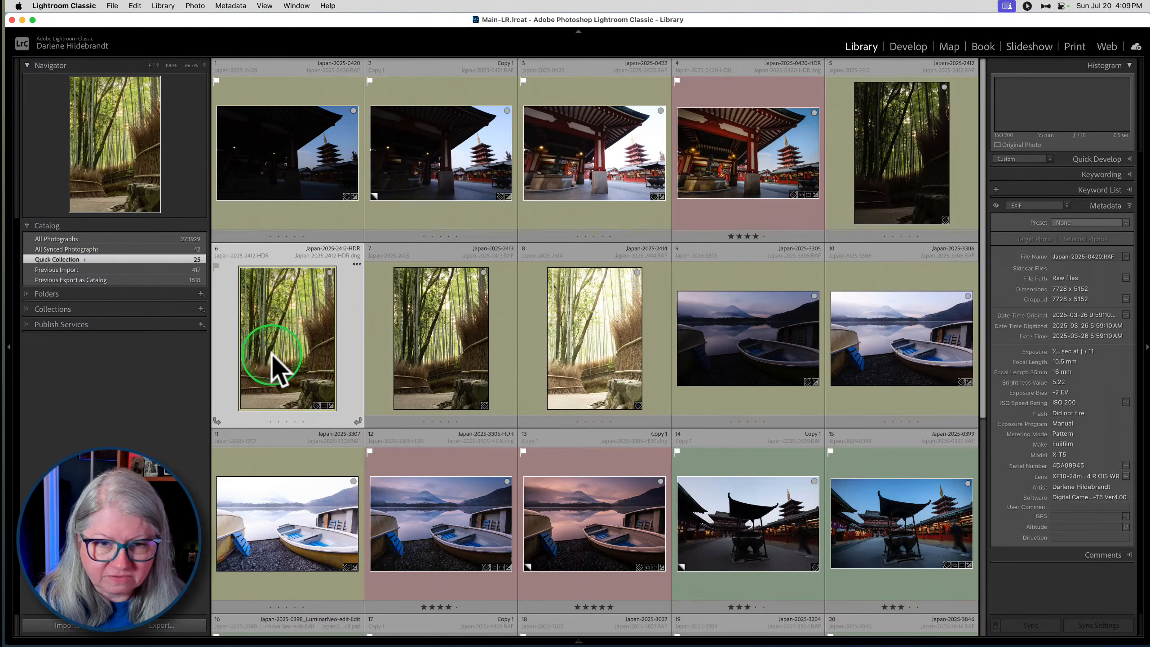
drag(272, 335, 595, 329)
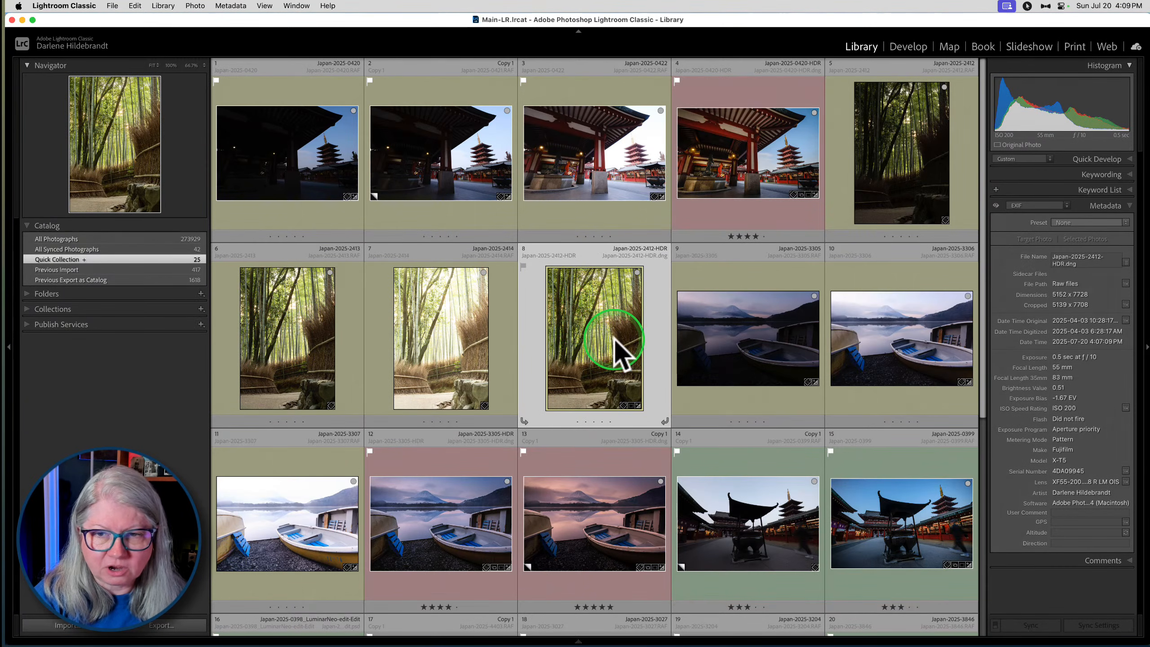
key(6)
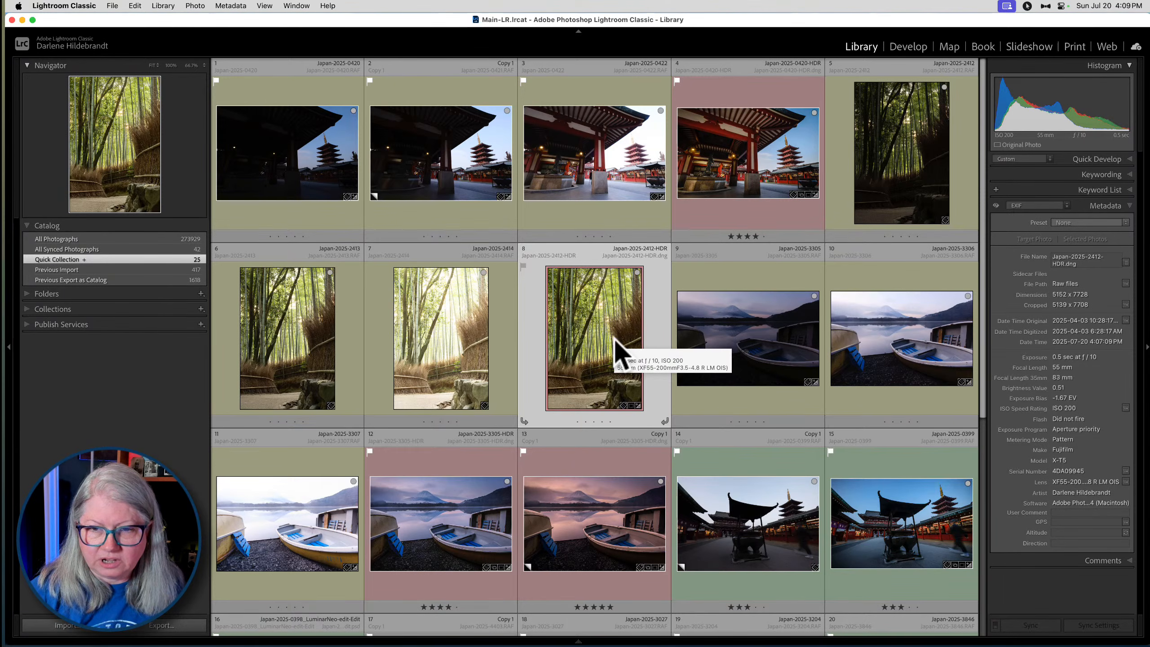
- Open the merged bamboo HDR photo in Develop and display the filmstrip with smaller thumbnails
key(d)
click(619, 330)
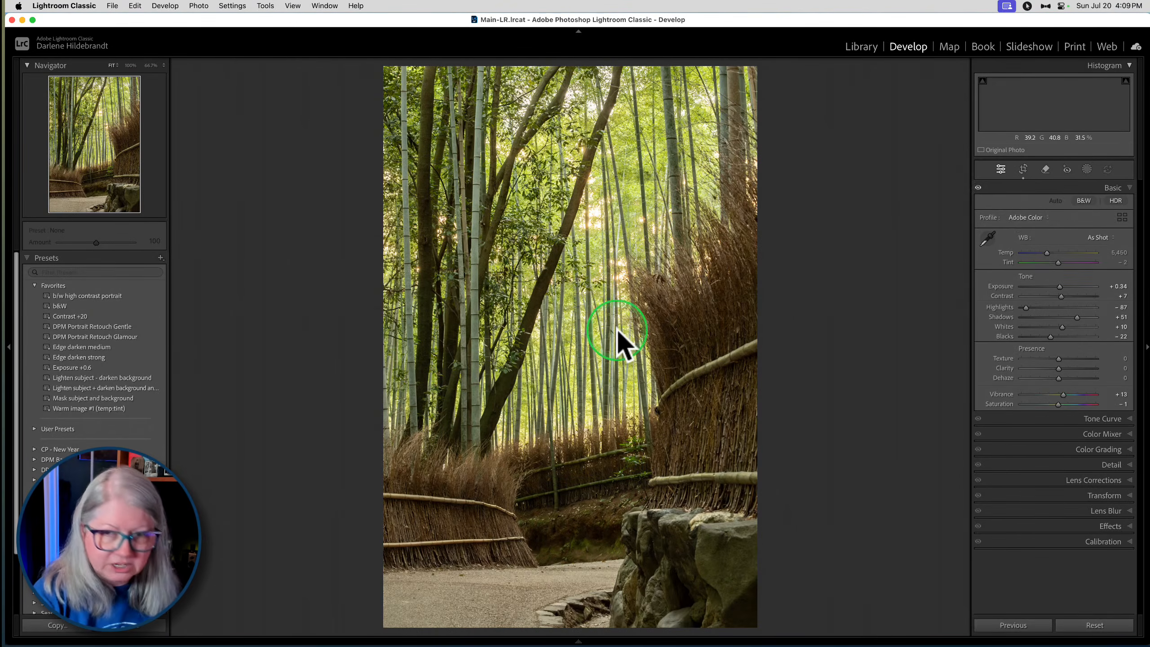
key(shift+Tab)
key(shift+Tab)
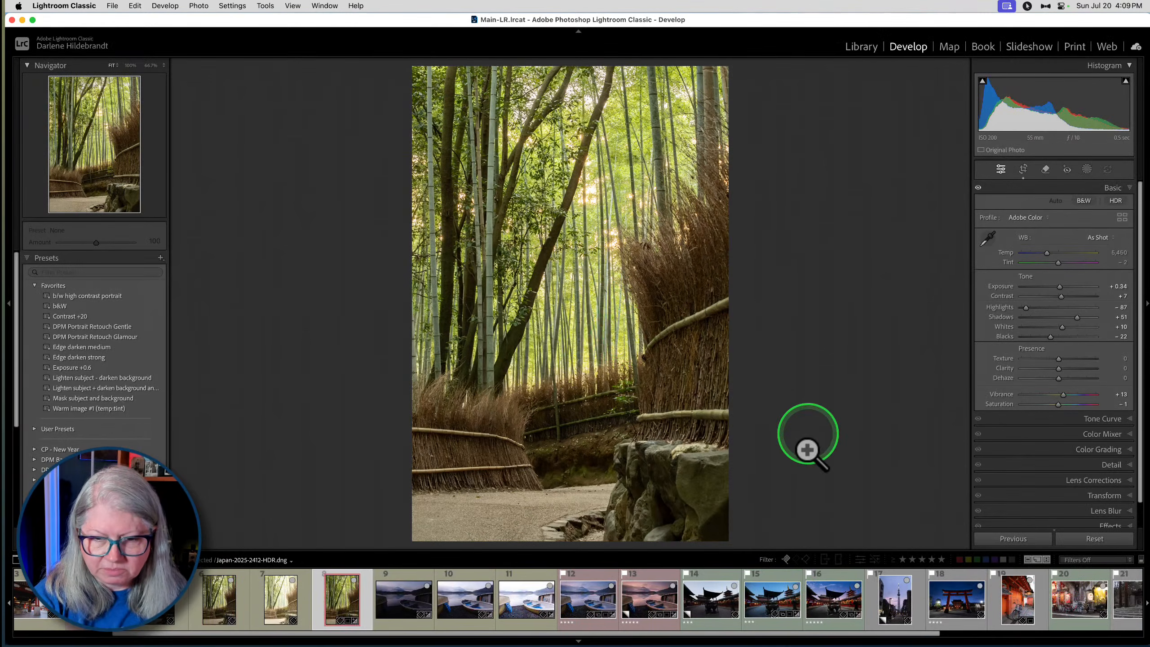
drag(806, 549, 809, 567)
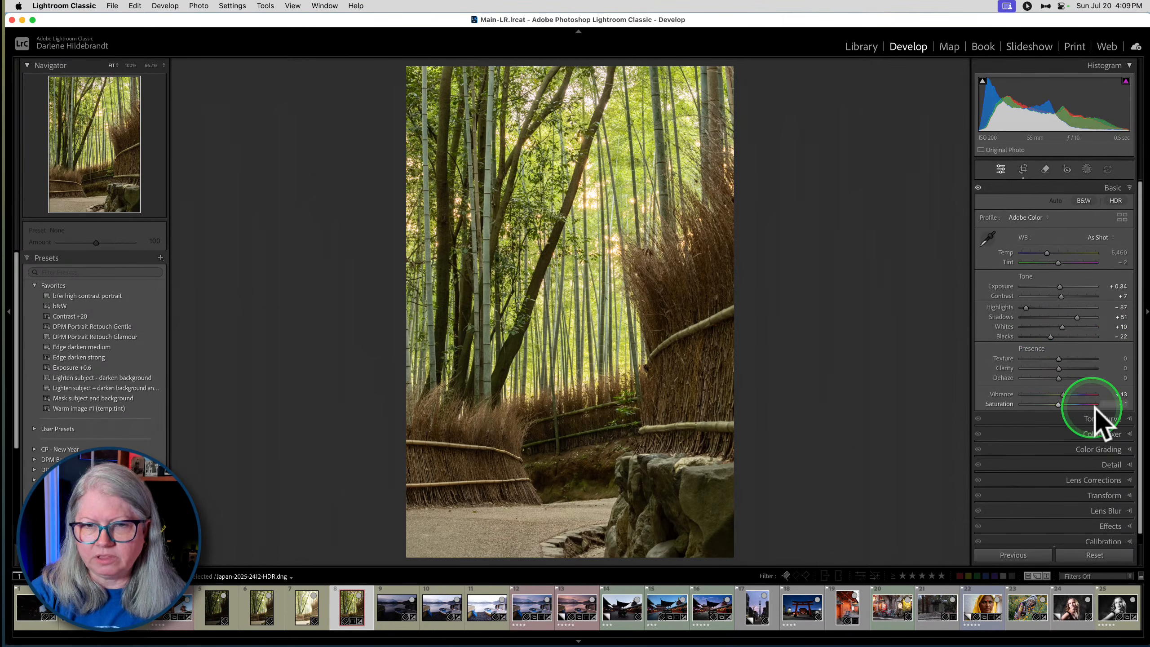
- Reset the bamboo photo's Saturation and Vibrance to 0
double_click(998, 403)
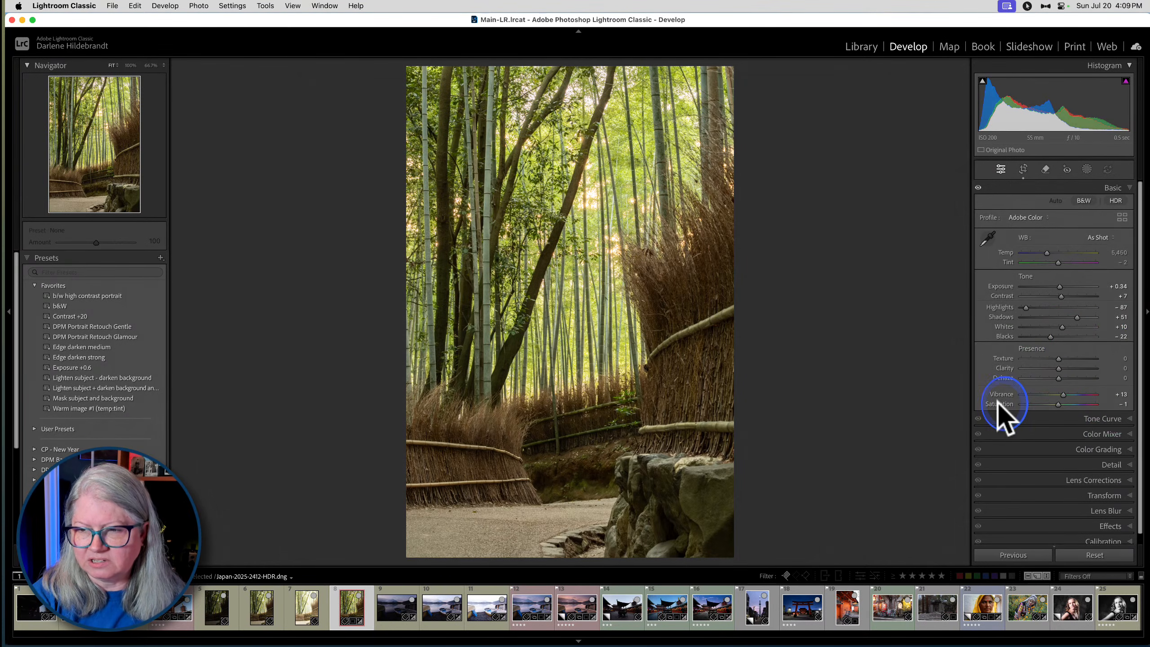
double_click(1002, 390)
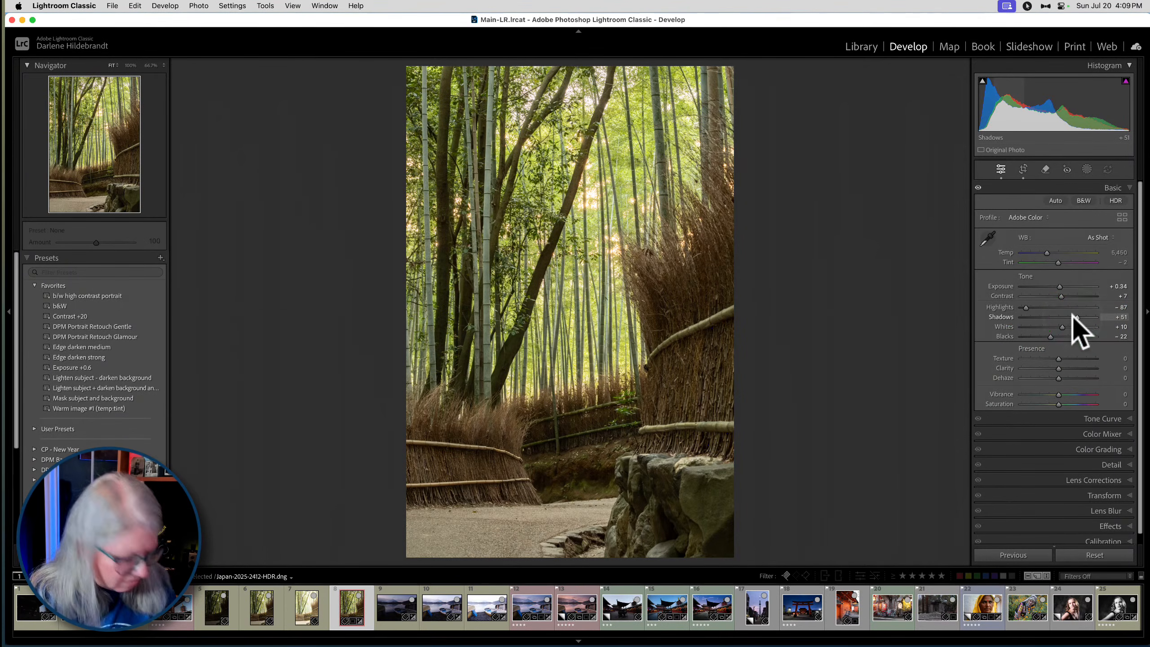
- Lower the bamboo photo's Highlights to −90, checking the adjustment with the clipping preview
key(alt)
alt+click(1026, 307)
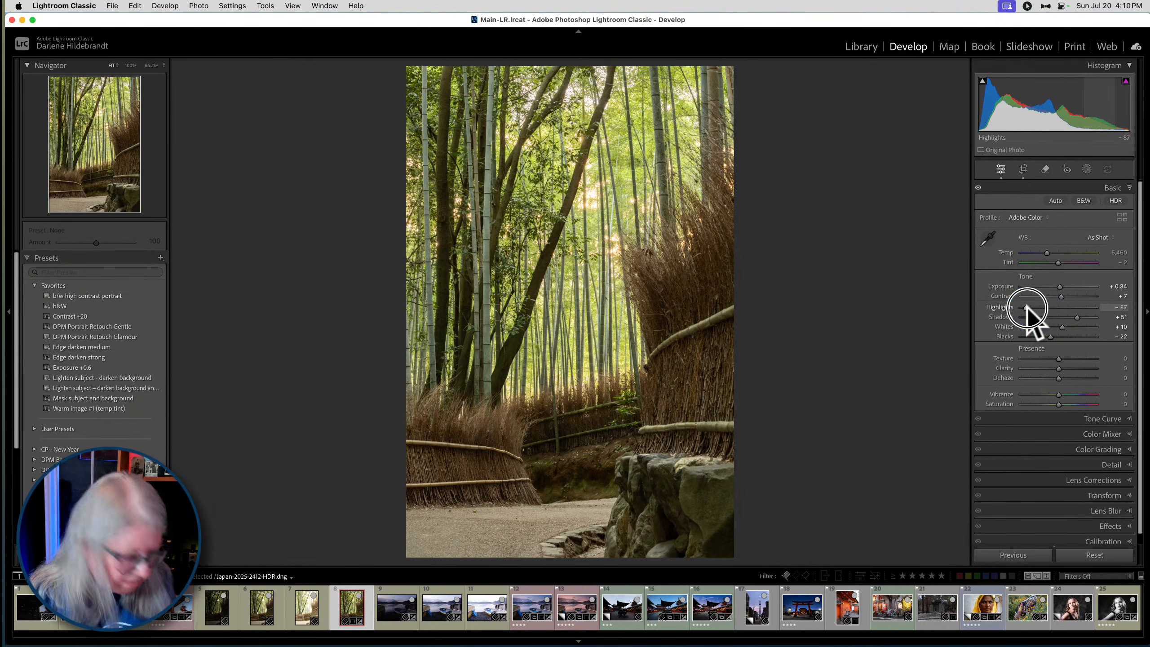
alt+click(1026, 308)
mouse_move(1026, 307)
mouse_down()
mouse_move(1052, 310)
mouse_move(1001, 309)
mouse_move(1071, 309)
mouse_move(999, 308)
mouse_move(1067, 309)
mouse_move(1017, 302)
mouse_up()
mouse_move(1014, 301)
mouse_down()
mouse_move(1063, 308)
mouse_move(1014, 303)
mouse_move(1026, 308)
mouse_up()
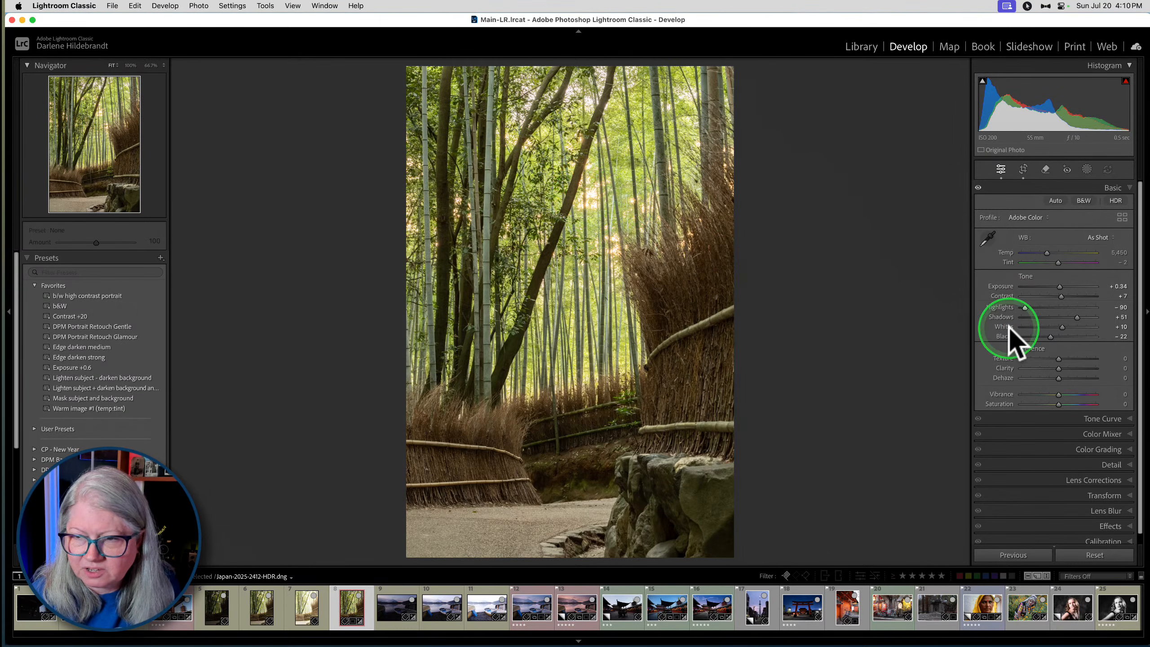
- Set Whites to +6 using the clipping preview and raise Clarity to +18
drag(1062, 326, 1050, 338)
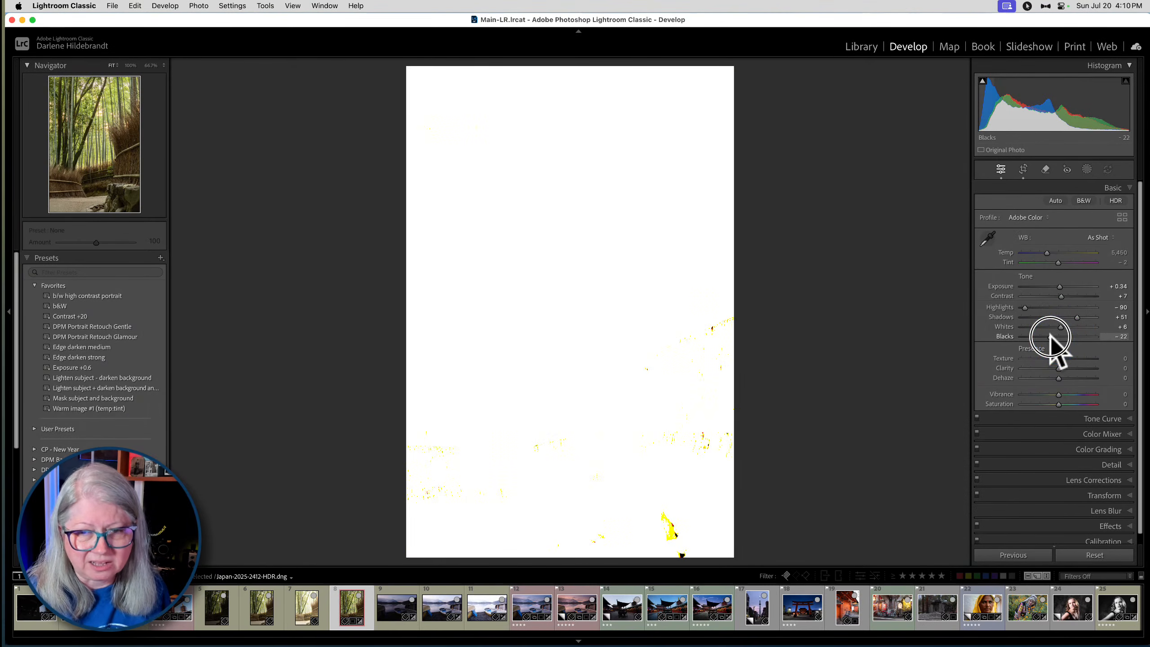
drag(1049, 336, 1049, 336)
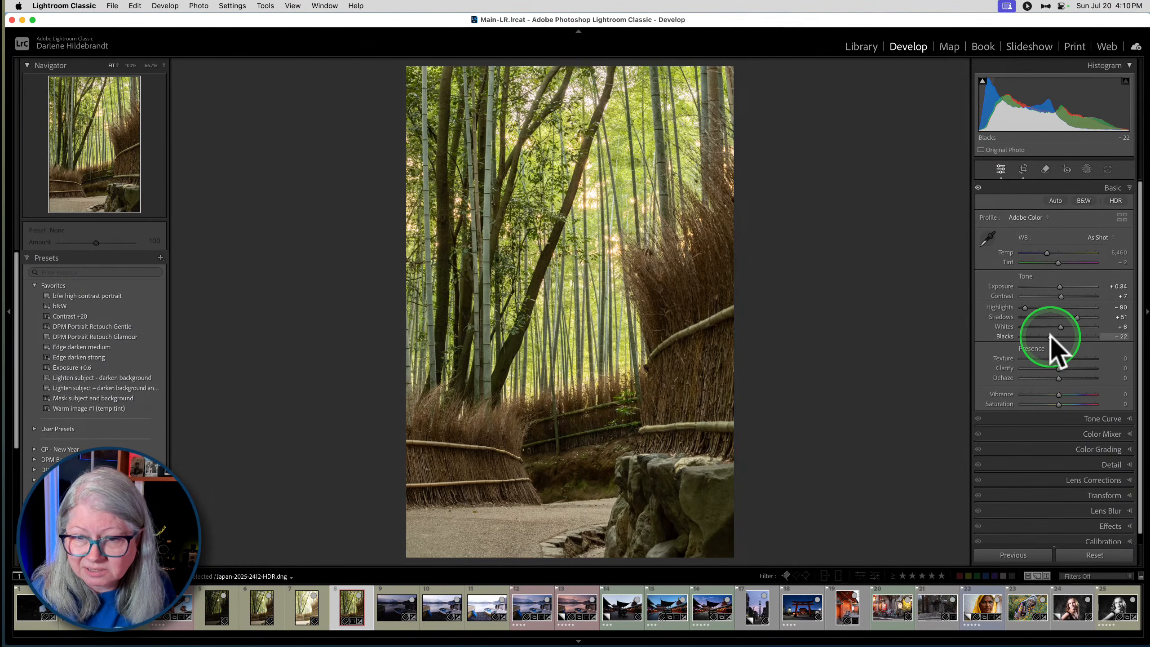
drag(1064, 369, 1066, 369)
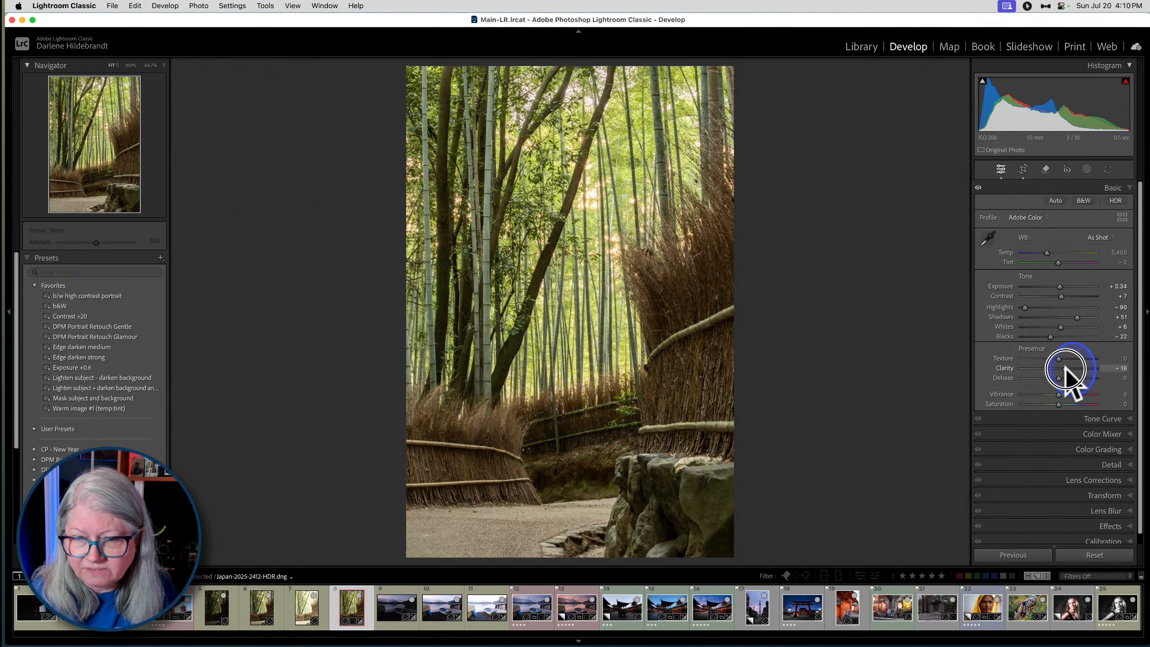
- Set Blacks to −27 while checking the clipping preview, and raise Shadows to +72
alt+click(1049, 336)
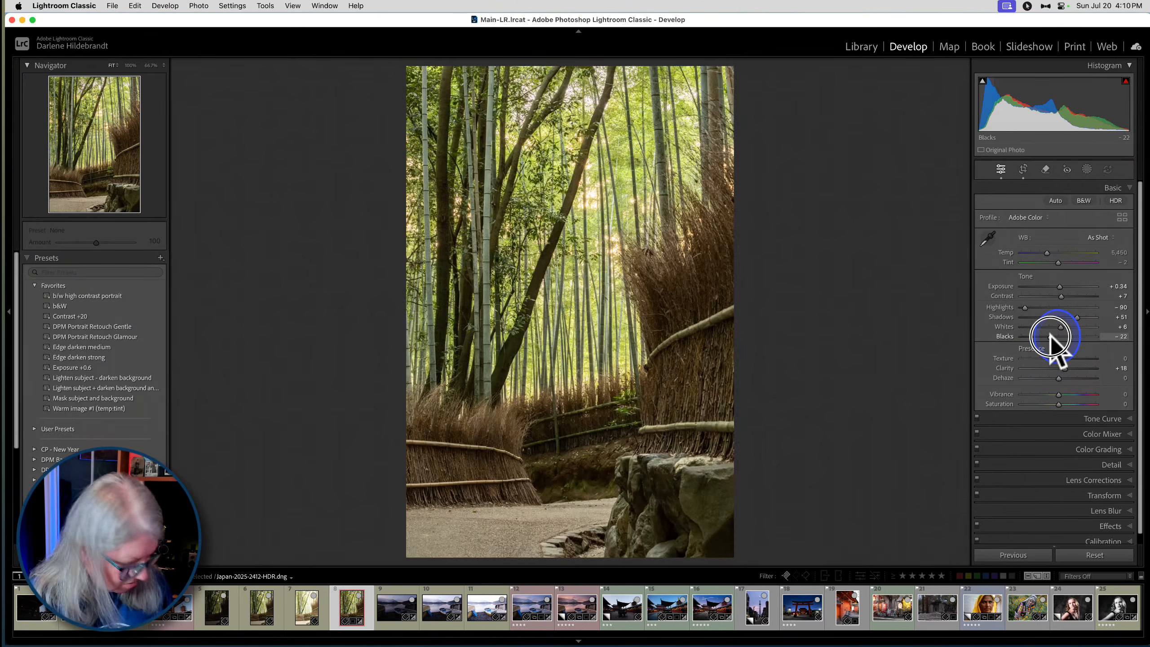
alt+click(1049, 336)
alt+click(1050, 336)
drag(1050, 336, 1039, 337)
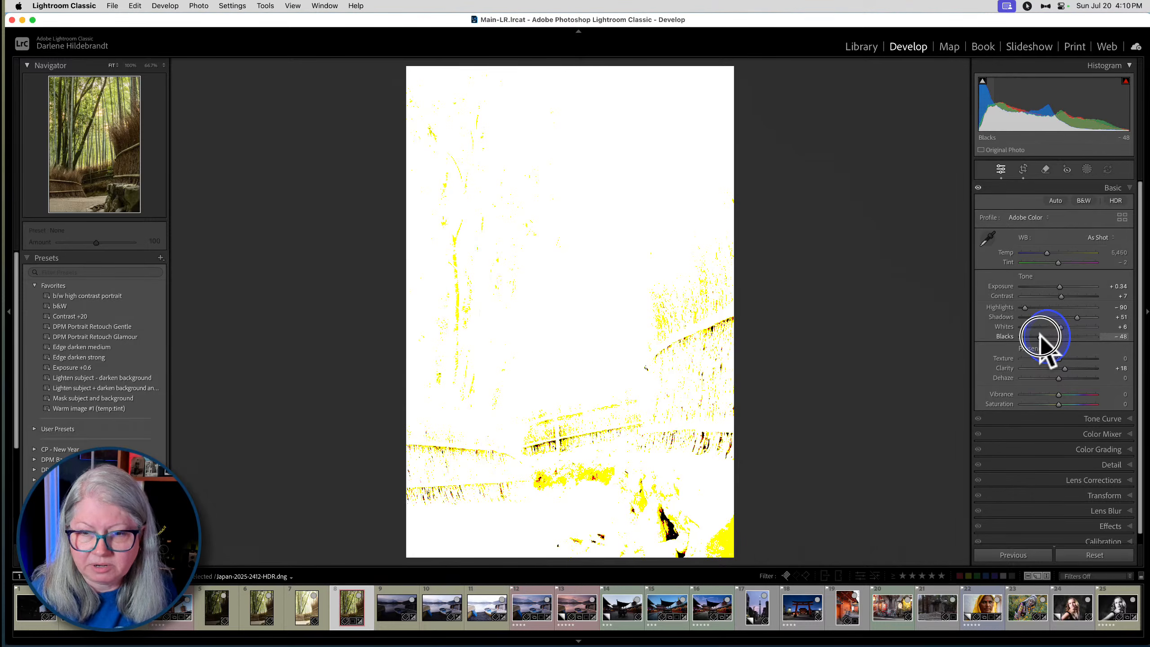
drag(1040, 336, 1084, 312)
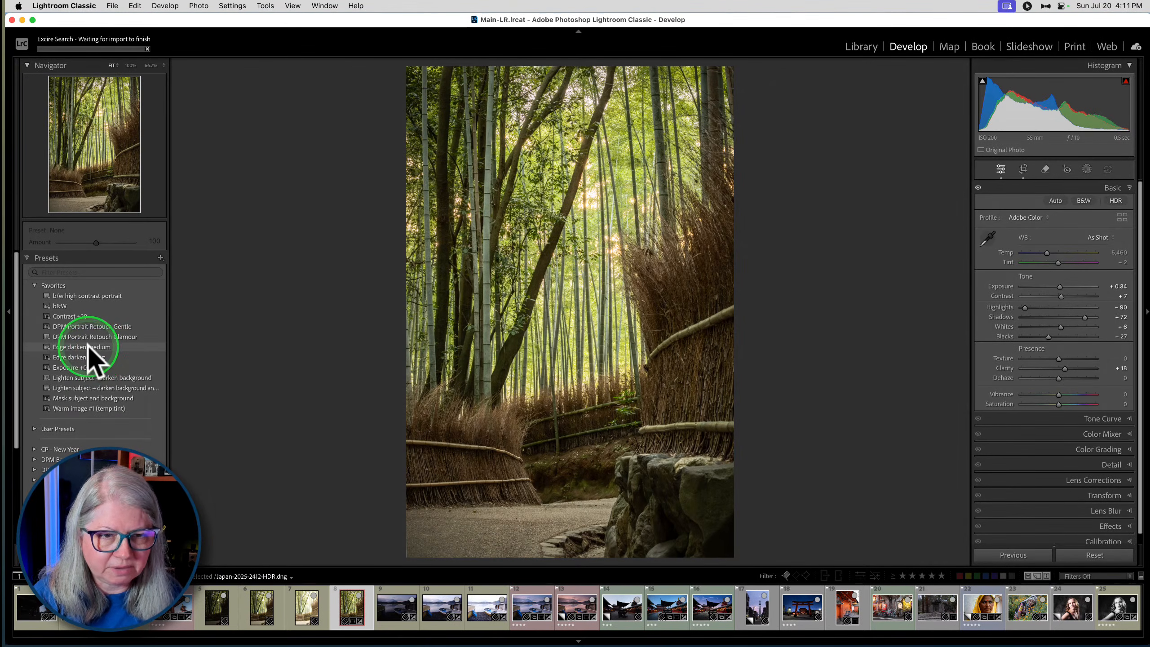
- Apply the Edge darken medium preset and compare the photo with and without its Effects vignette
click(90, 347)
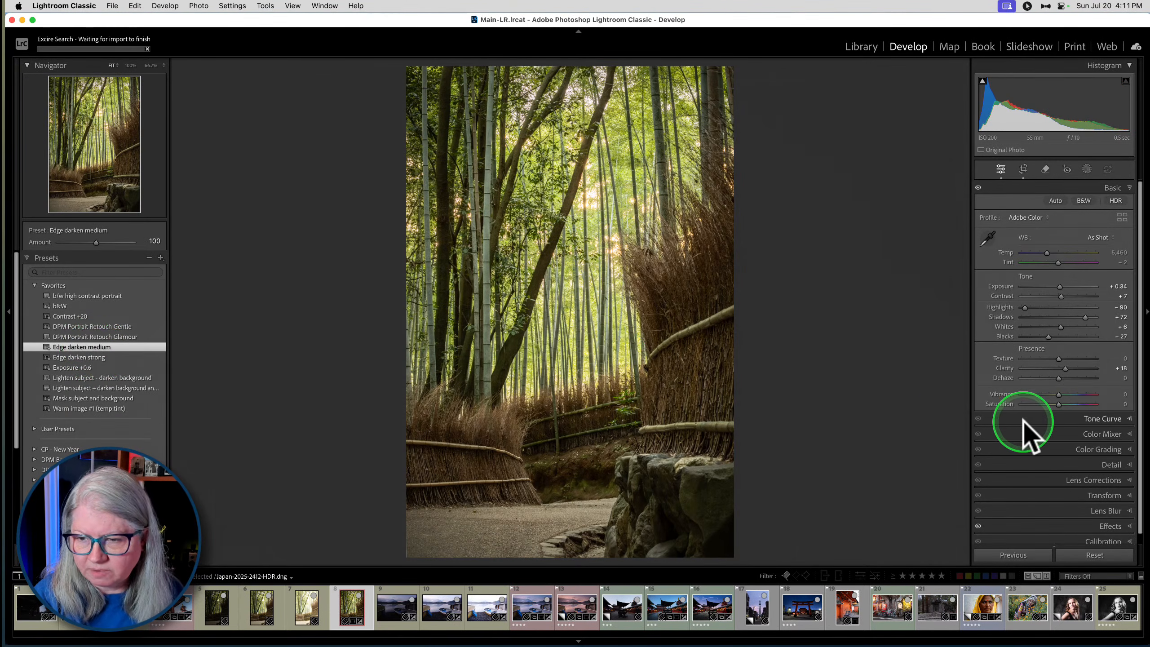
click(1100, 526)
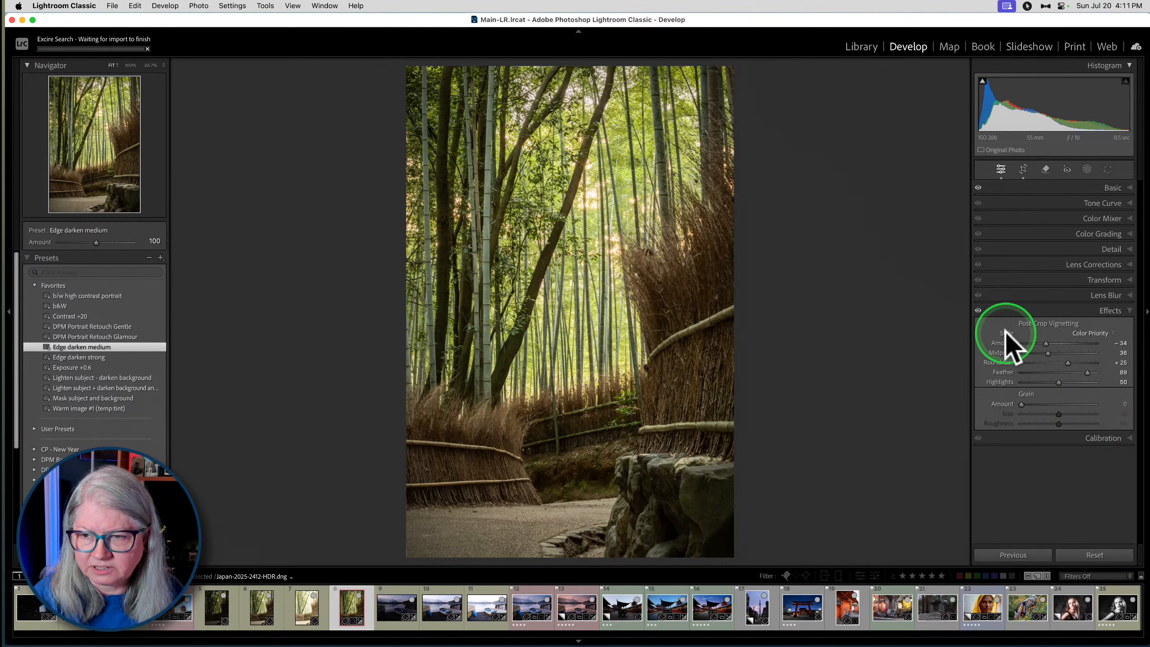
click(978, 311)
click(978, 311)
click(978, 311)
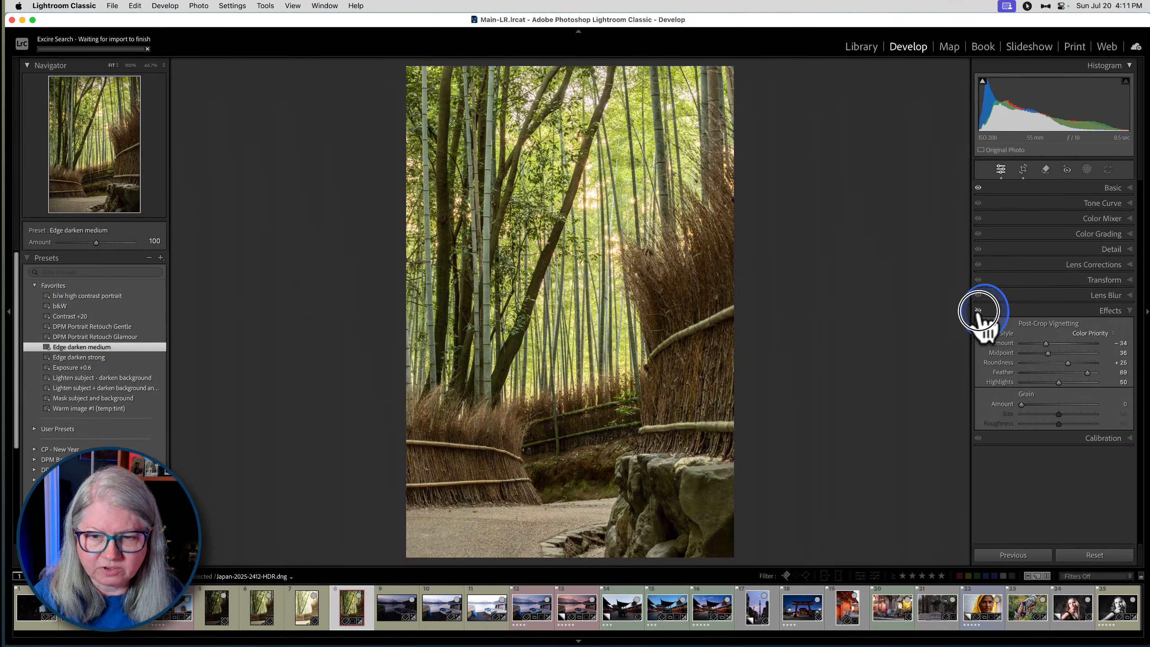
click(978, 311)
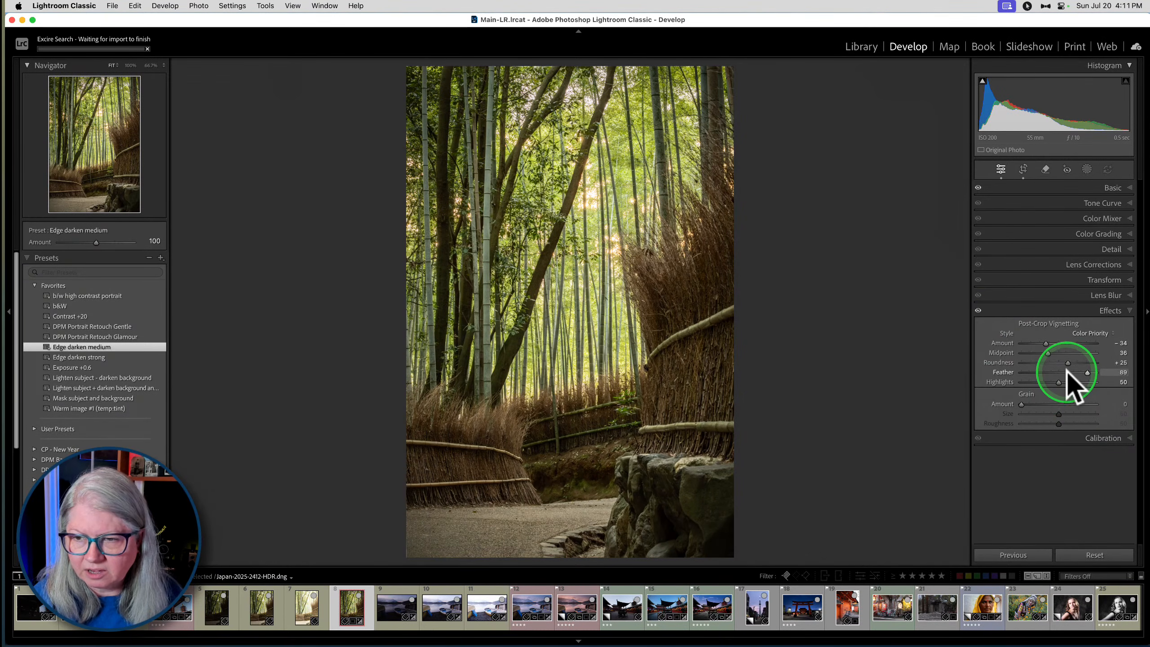
- Harden the post-crop vignette's edge with Feather 0 and set its Midpoint to 23 and Roundness to +28
drag(1070, 372, 984, 378)
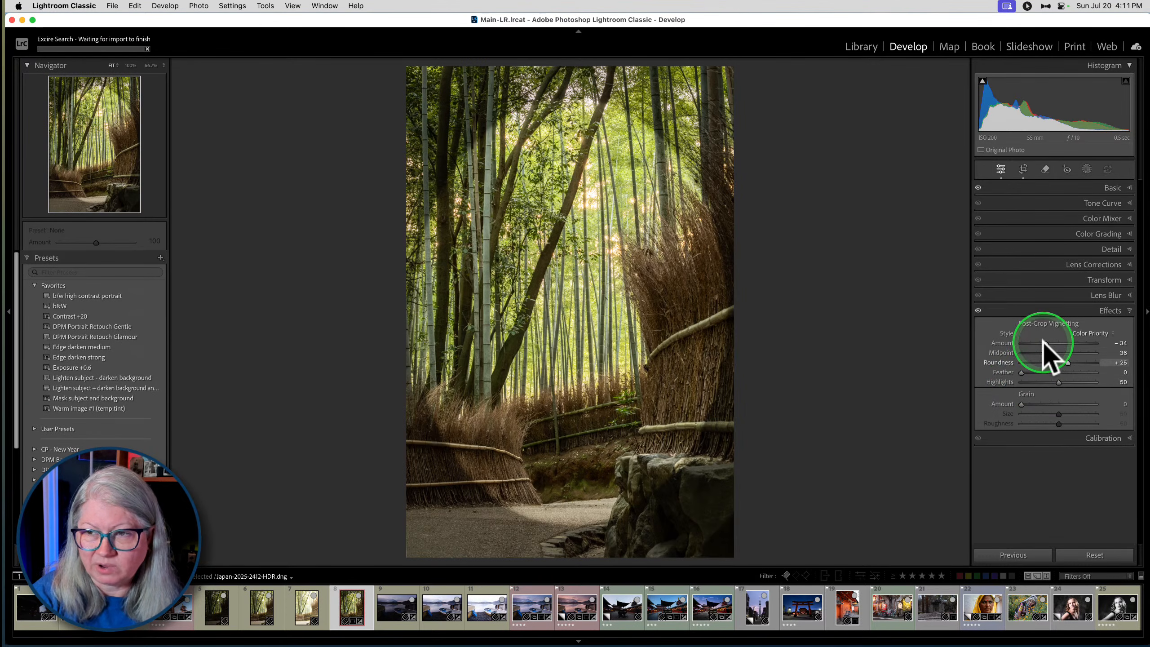
drag(1023, 372, 983, 364)
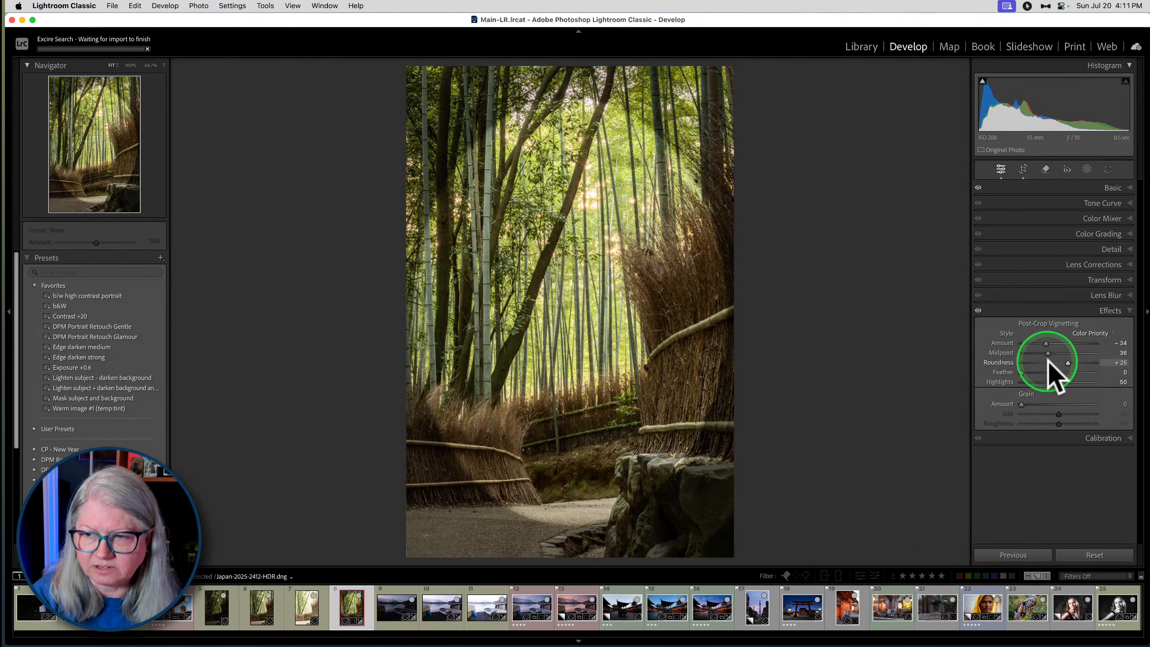
drag(1069, 361, 1039, 352)
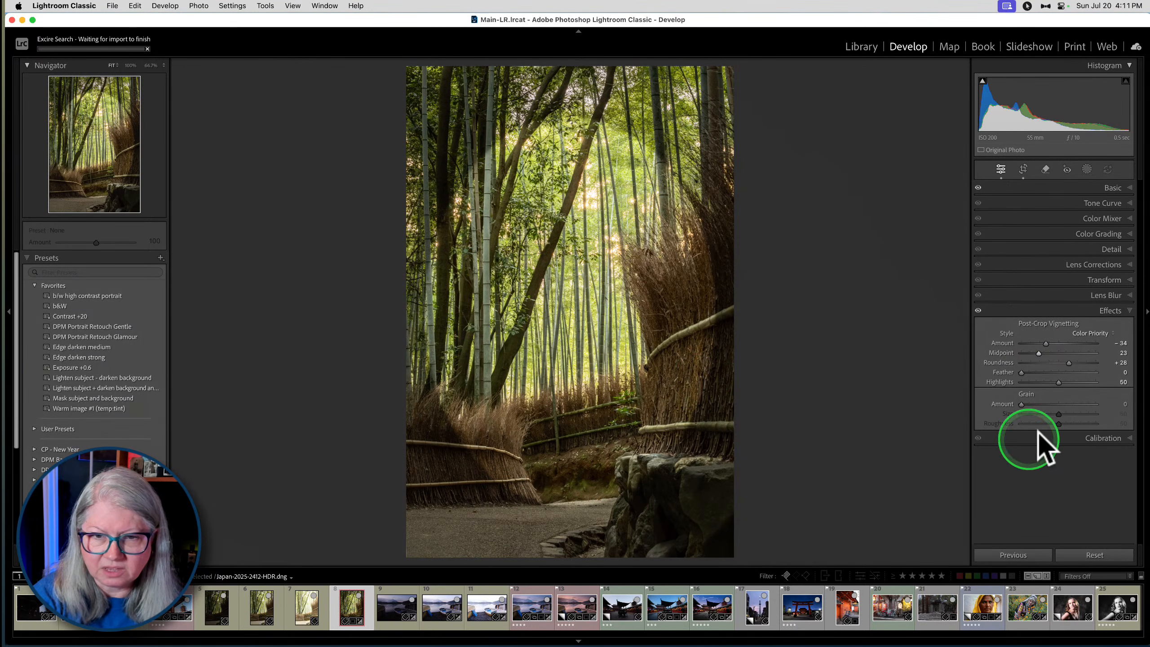
drag(1025, 373, 981, 377)
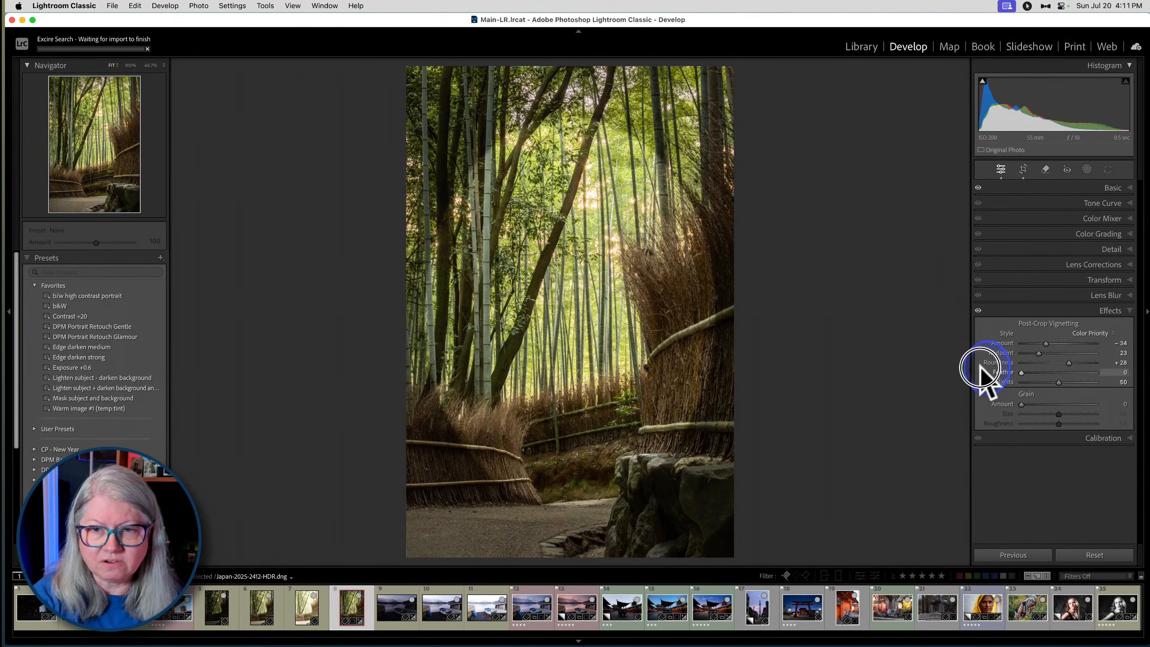
- Inspect the vignette's edge up close at Amount −100, then soften it with Feather 87 and Amount −47
click(653, 140)
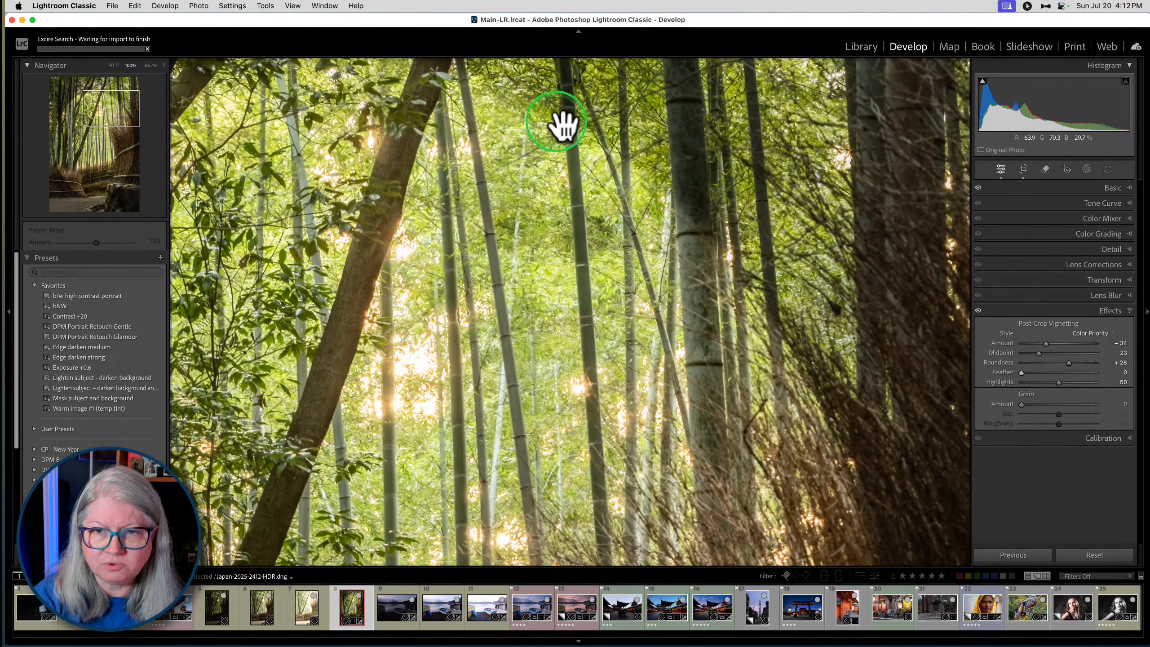
drag(1045, 343, 923, 346)
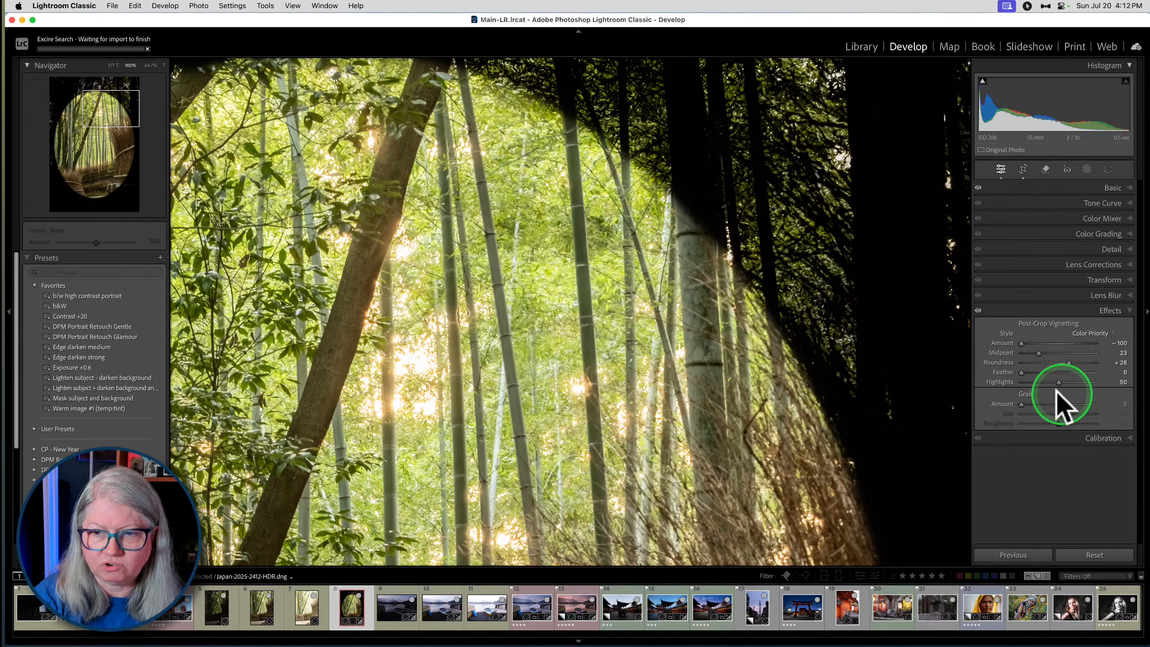
drag(1022, 372, 1087, 374)
click(701, 334)
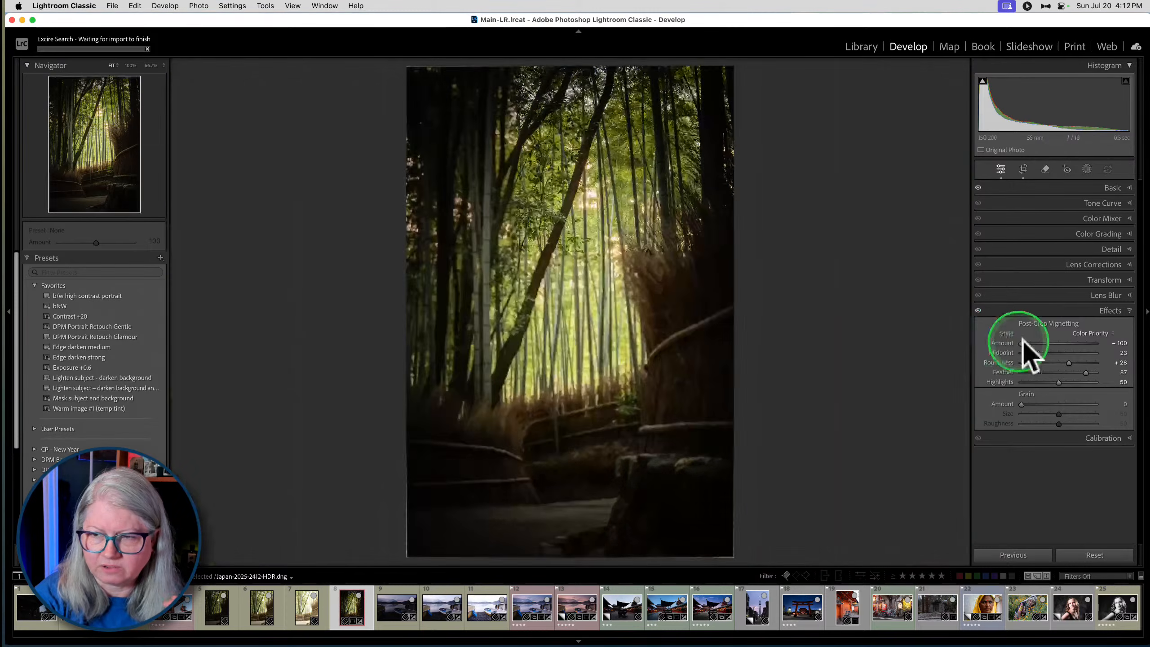
mouse_move(1025, 344)
mouse_down()
mouse_move(1046, 343)
mouse_move(1033, 343)
mouse_up()
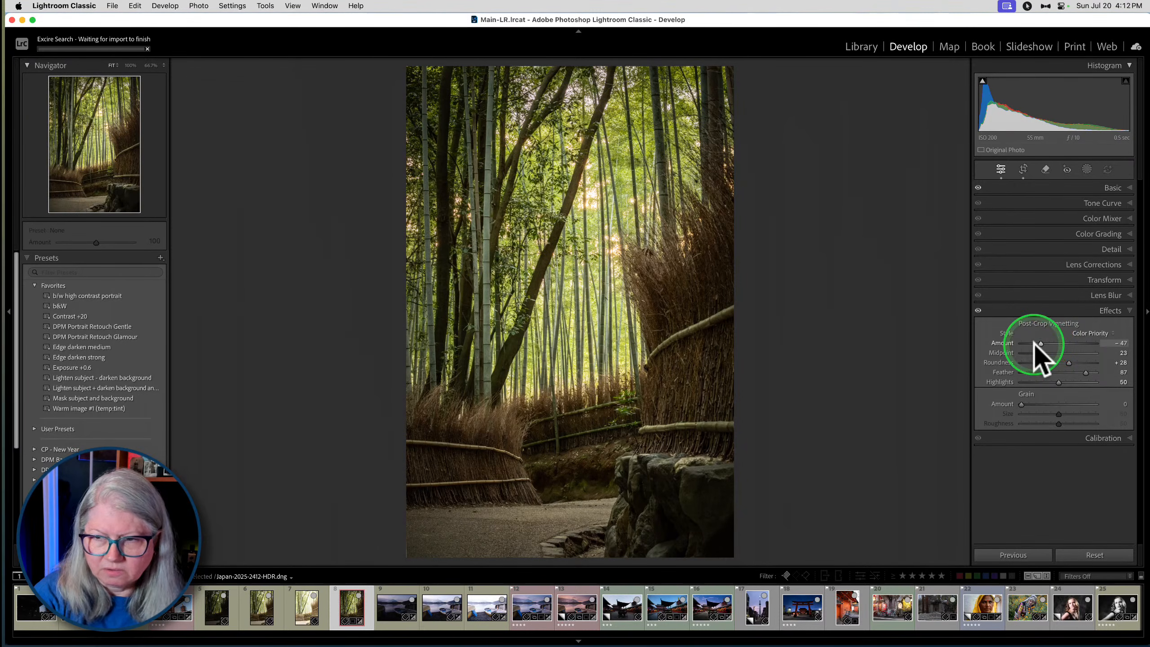
- Test the vignette's Highlights at 27, 0 and 66 on the upper foliage, and settle on 51
mouse_move(1060, 381)
mouse_down()
mouse_move(998, 380)
mouse_move(1107, 381)
mouse_move(1041, 382)
mouse_up()
drag(642, 95, 634, 181)
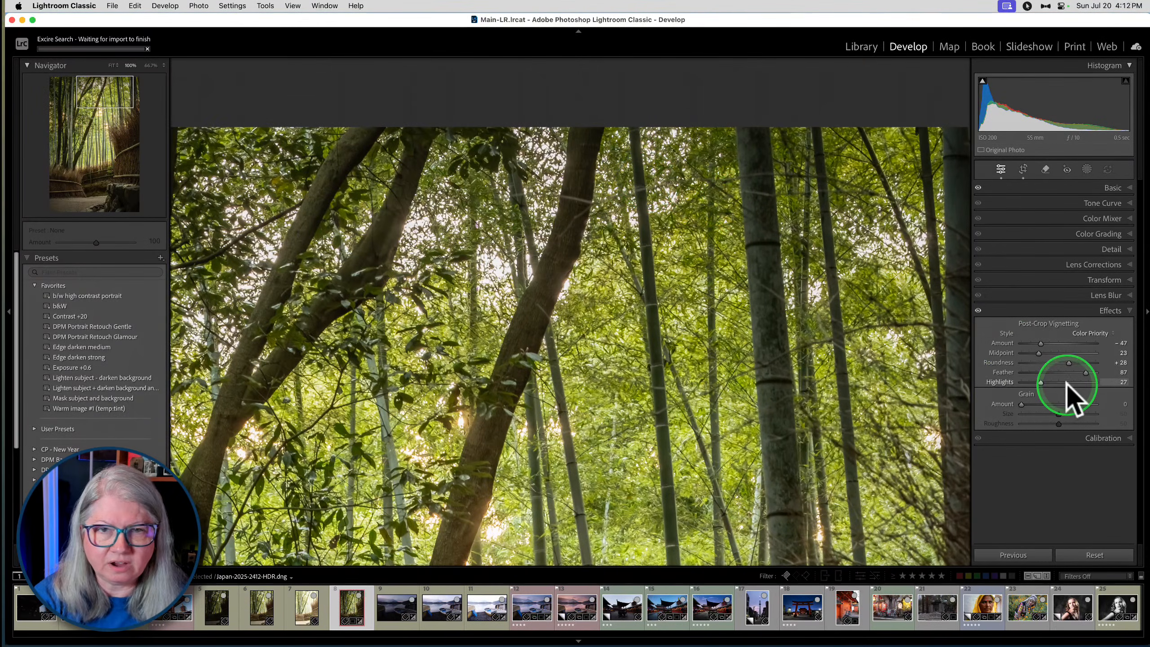
drag(1041, 381, 992, 381)
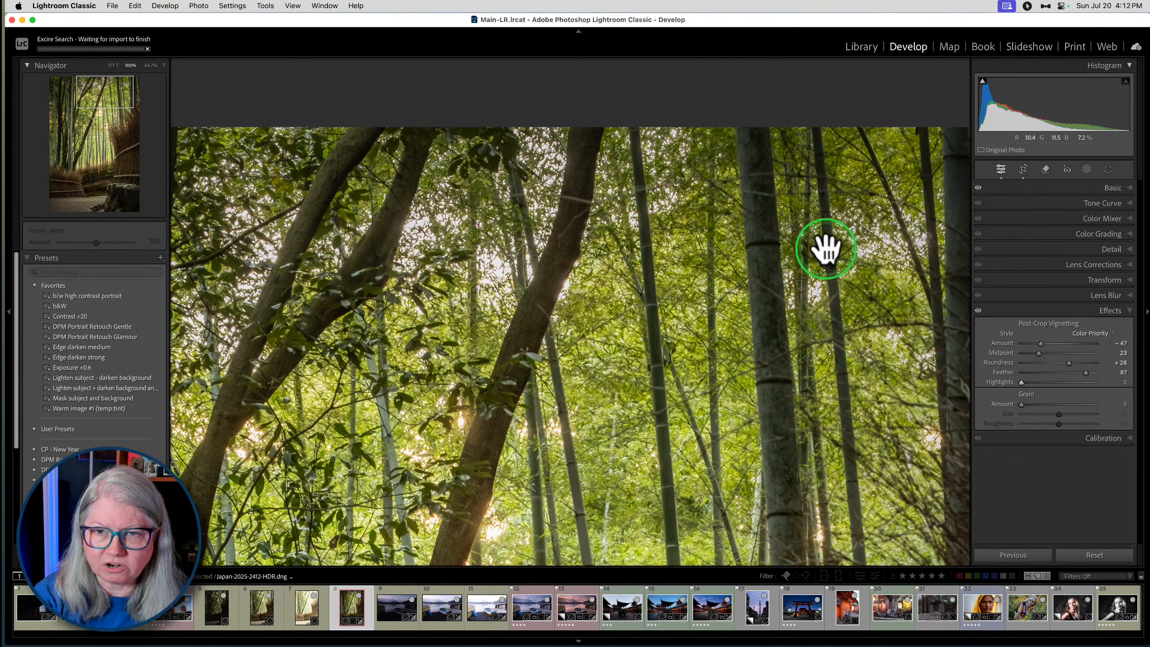
drag(1021, 382, 1072, 384)
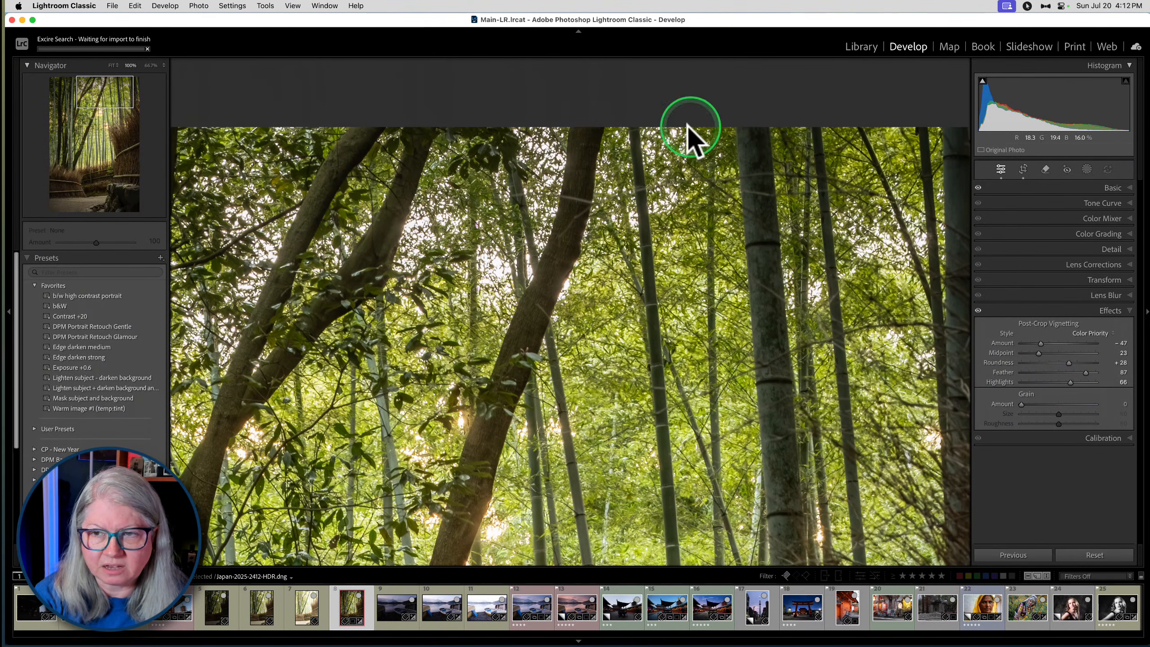
click(693, 184)
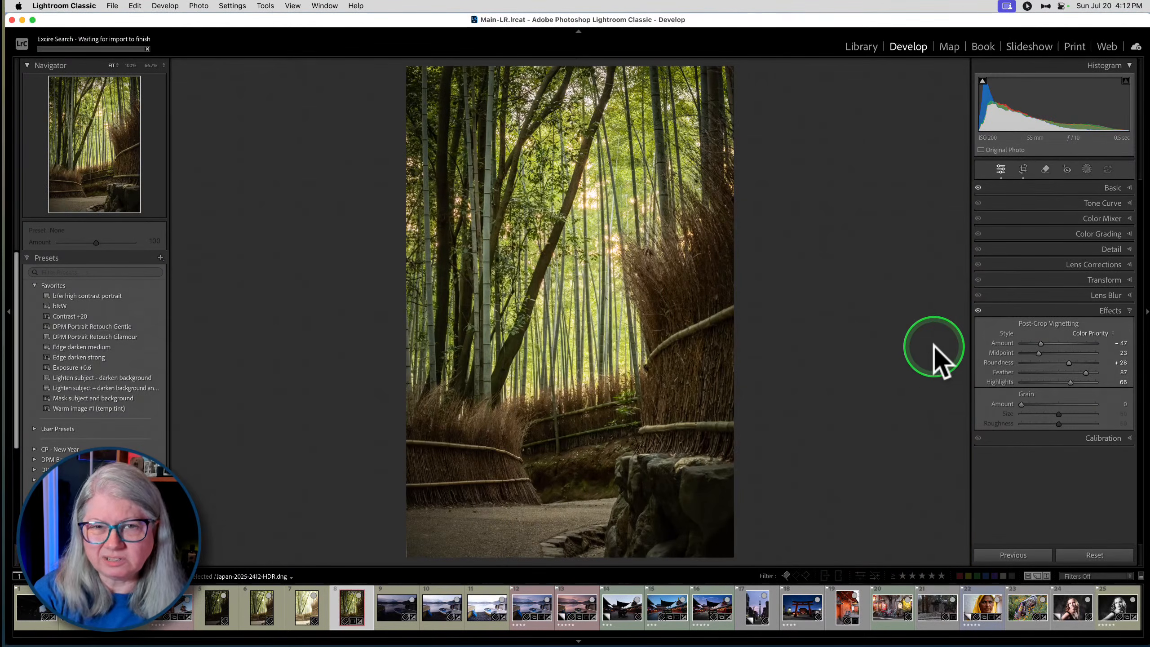
mouse_move(1047, 382)
mouse_down()
mouse_move(988, 383)
mouse_move(1076, 384)
mouse_move(1059, 380)
mouse_up()
- Compare the photo with and without the vignette, and reduce its strength to Amount −33
click(978, 310)
click(978, 310)
click(978, 310)
click(978, 310)
drag(1041, 343, 1044, 340)
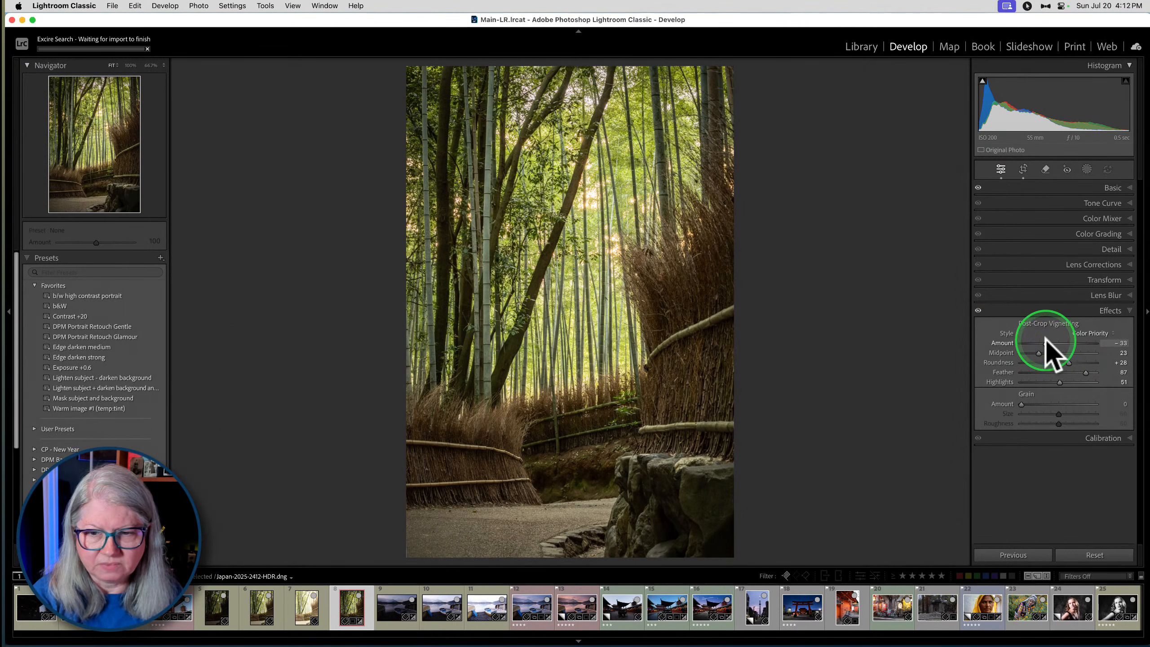
- Try automatic straightening of the bamboo photo in the Crop tool and reset the crop
click(1112, 185)
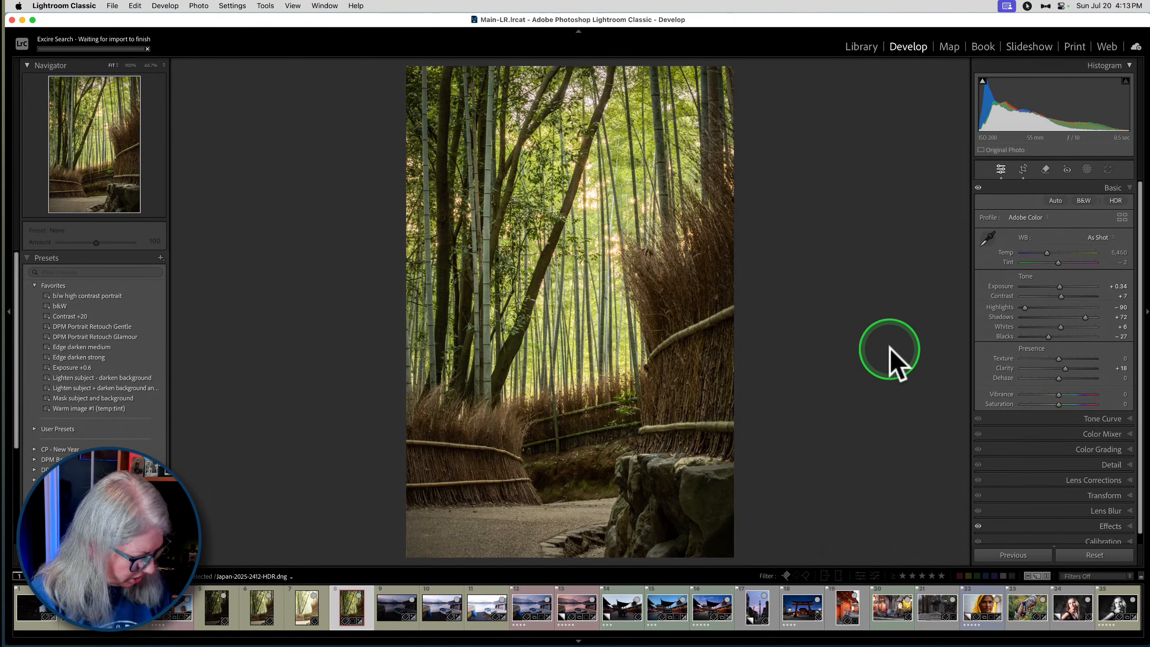
key(r)
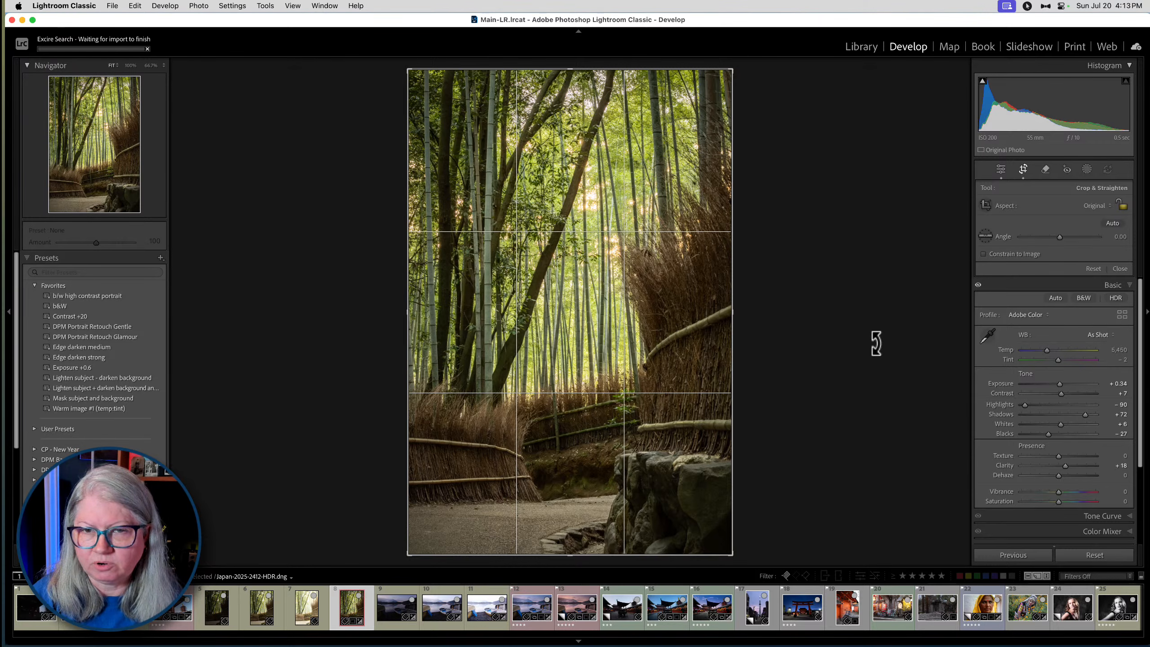
click(877, 337)
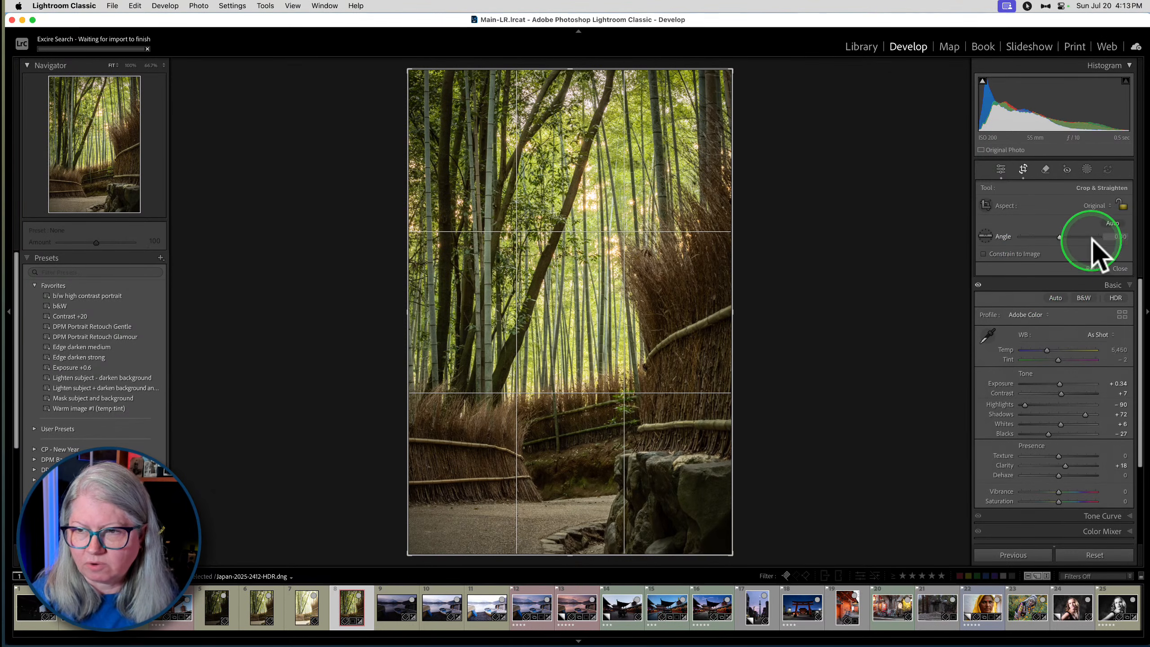
click(1113, 223)
drag(836, 155, 835, 155)
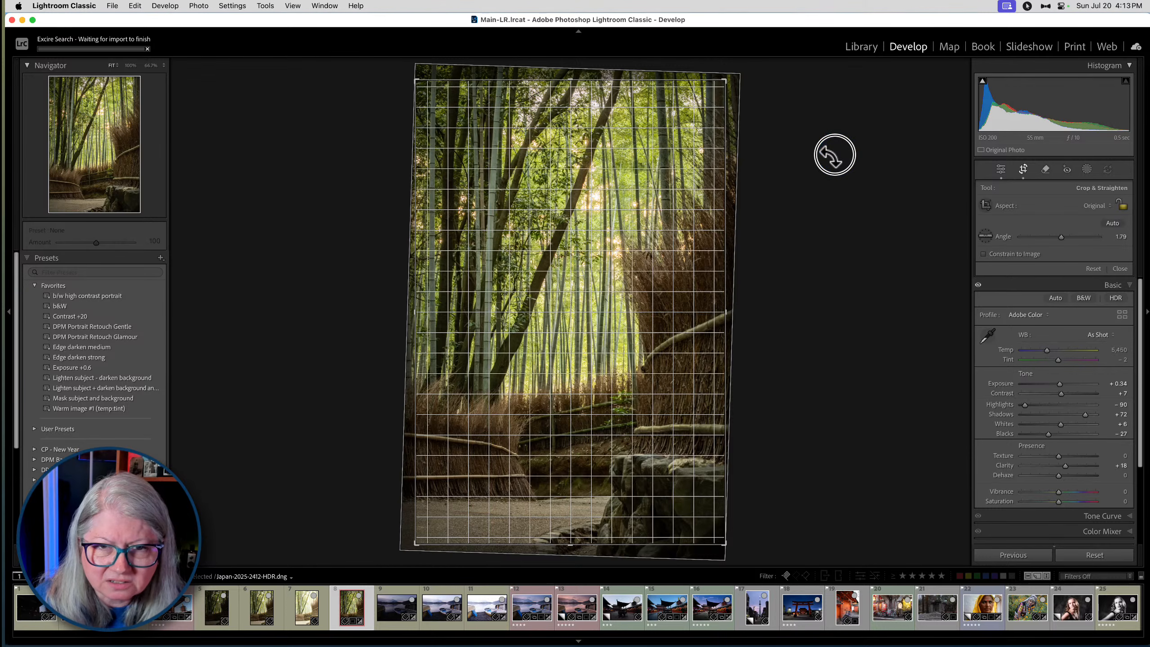
click(1094, 268)
- Straighten the photo slightly by hand, apply the crop, and compare the edit with the Before version
click(986, 237)
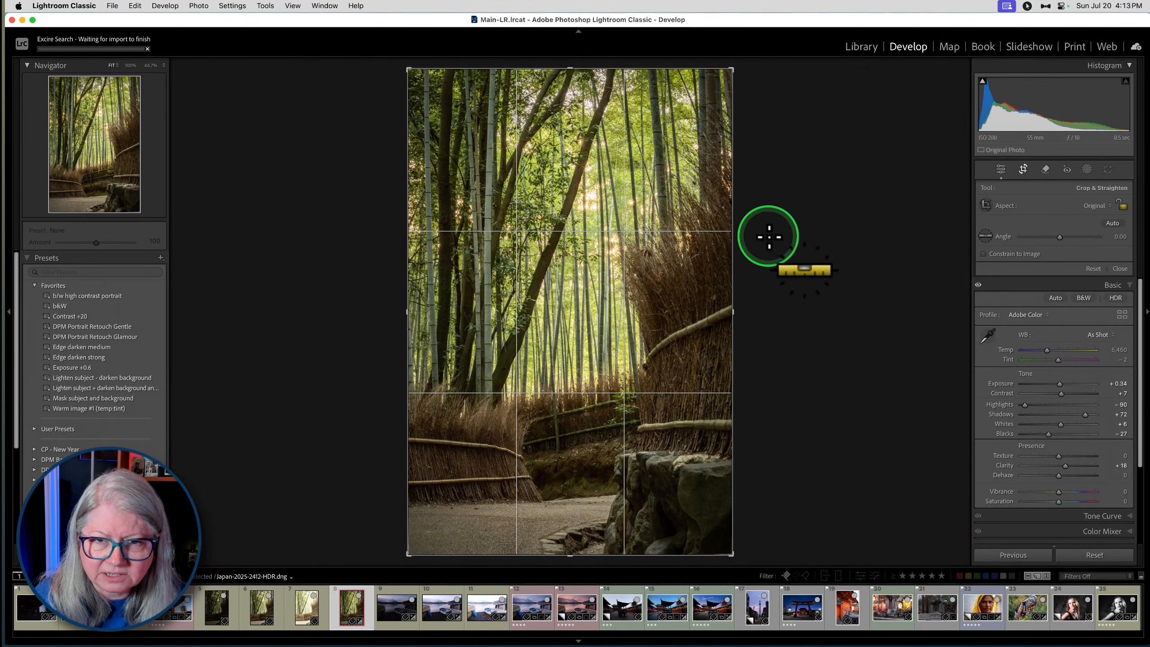
drag(769, 161, 771, 165)
key(Return)
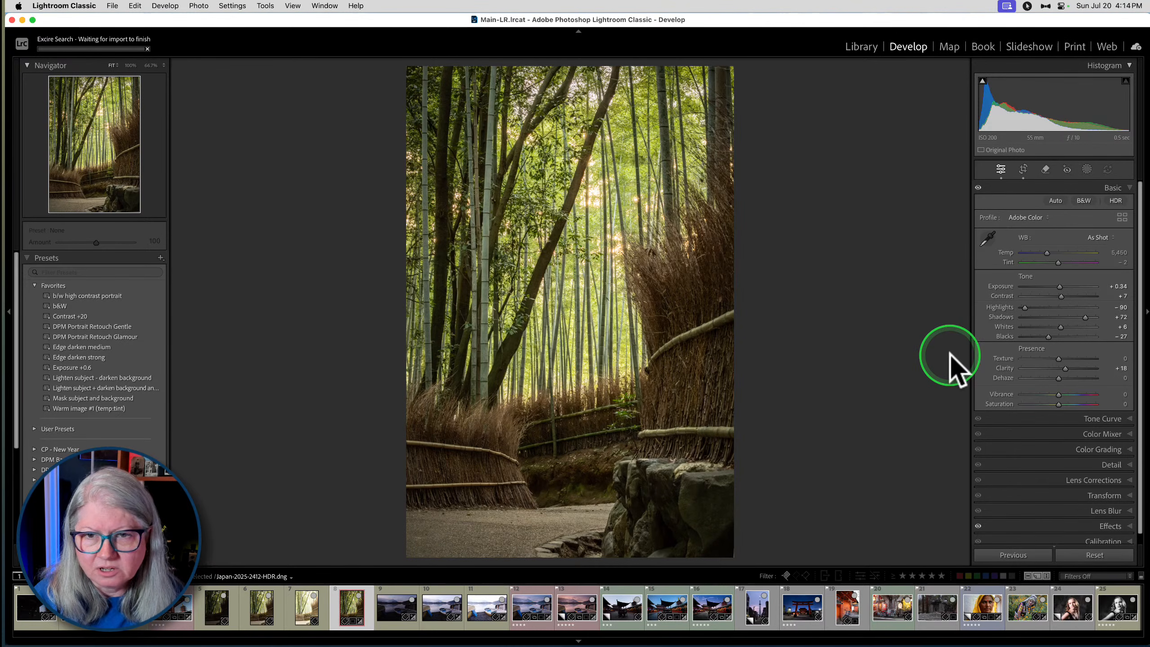
key(backslash)
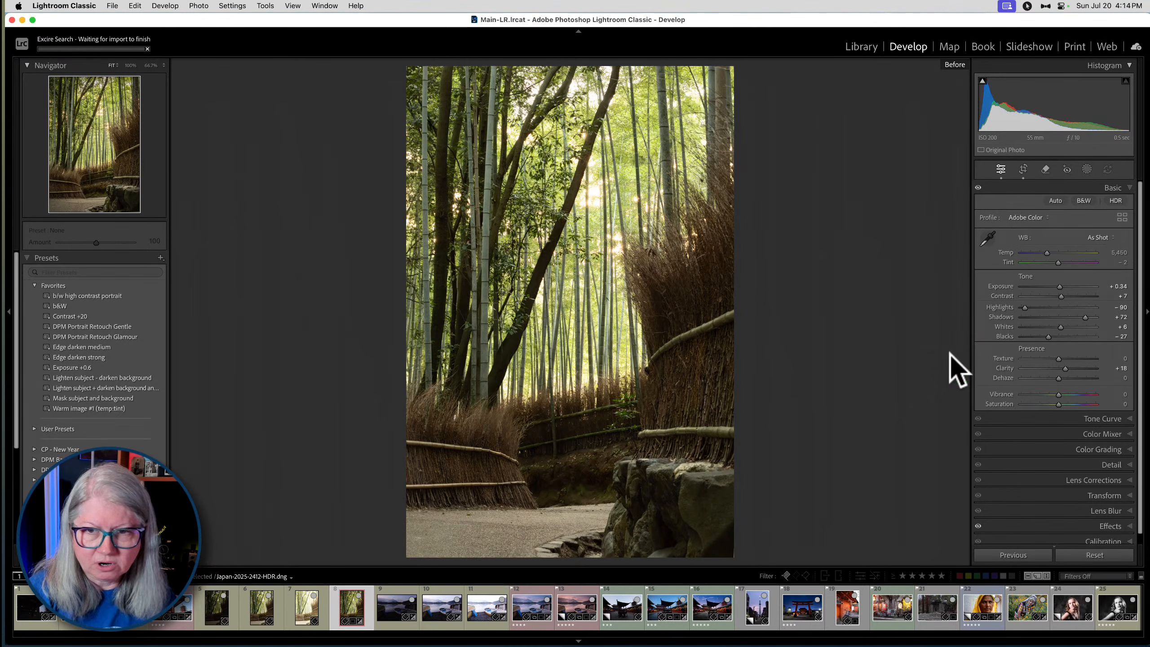
key(backslash)
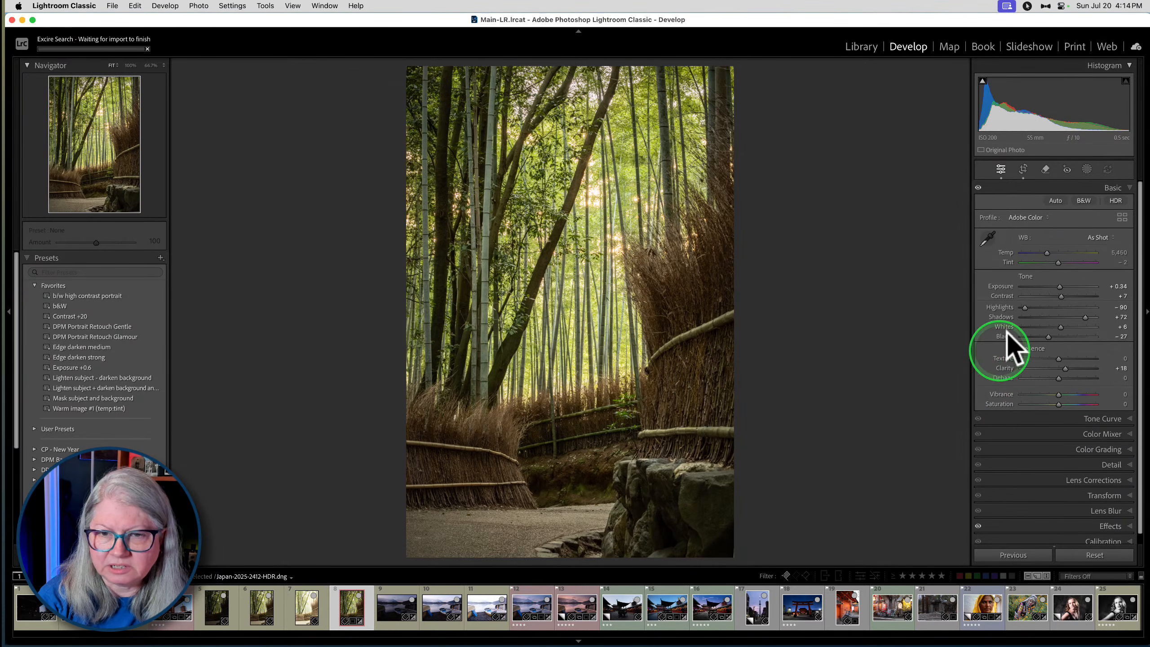
- Create a Landscape mask that selects only the Artificial Ground of the path in the foreground
click(1087, 170)
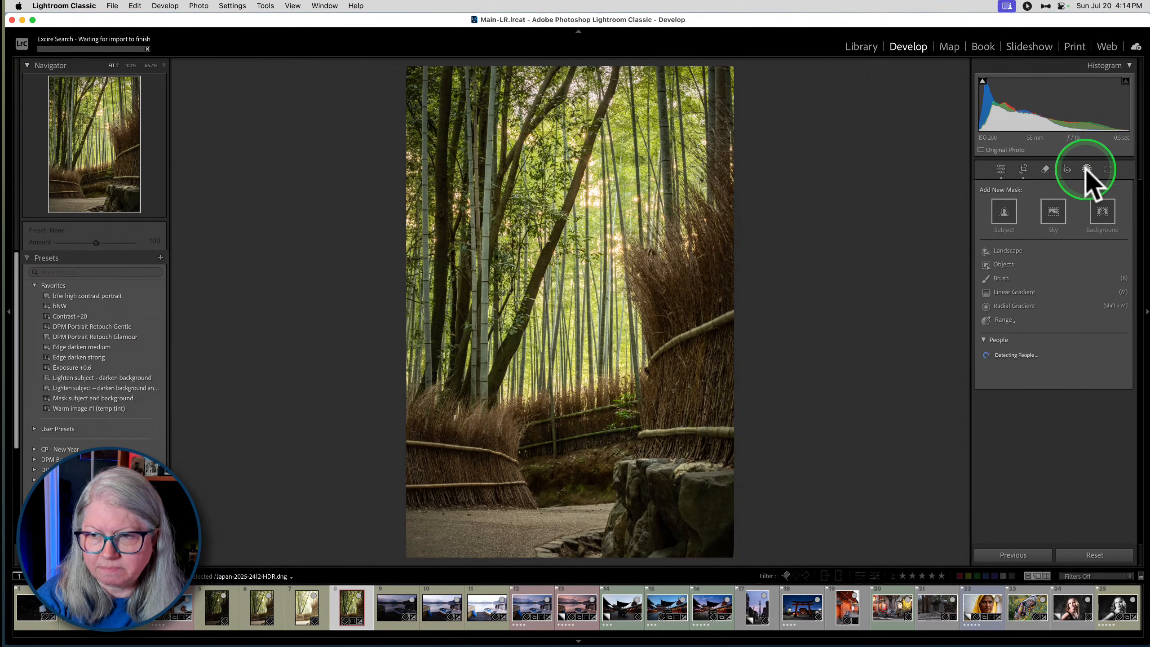
click(1001, 249)
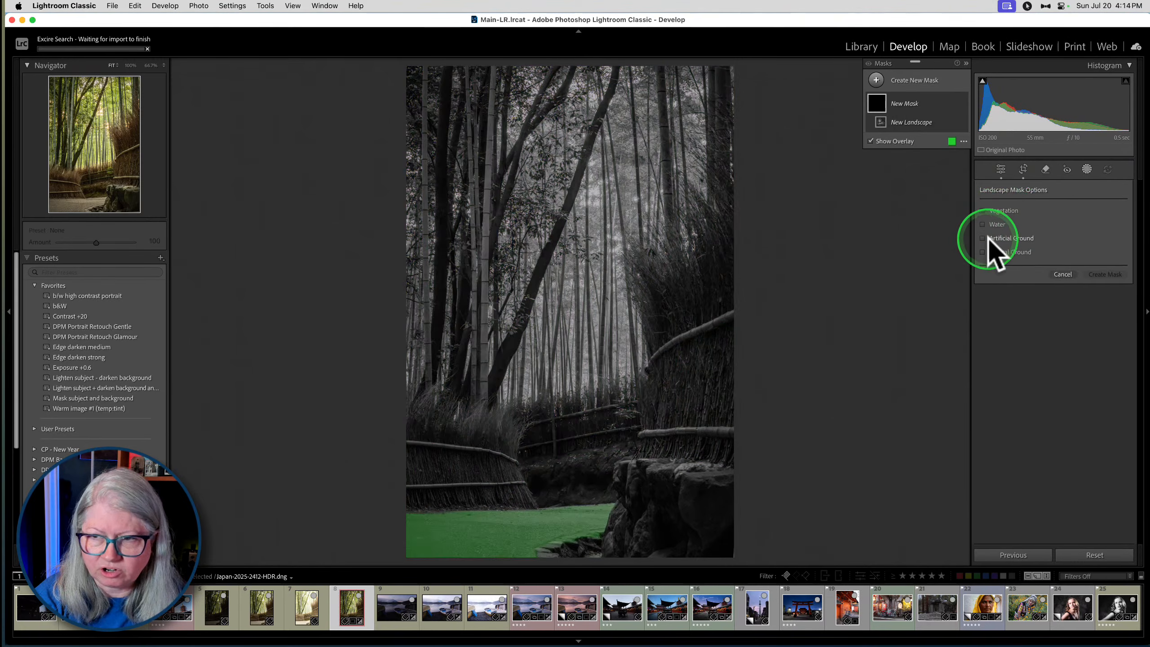
click(984, 236)
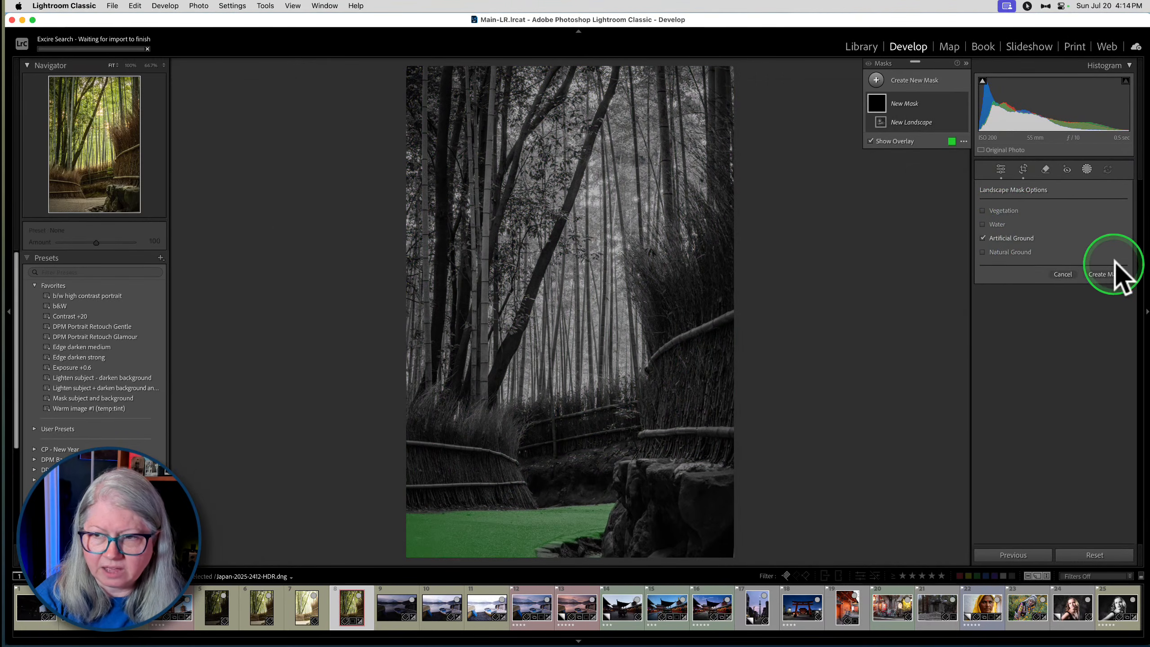
click(1096, 272)
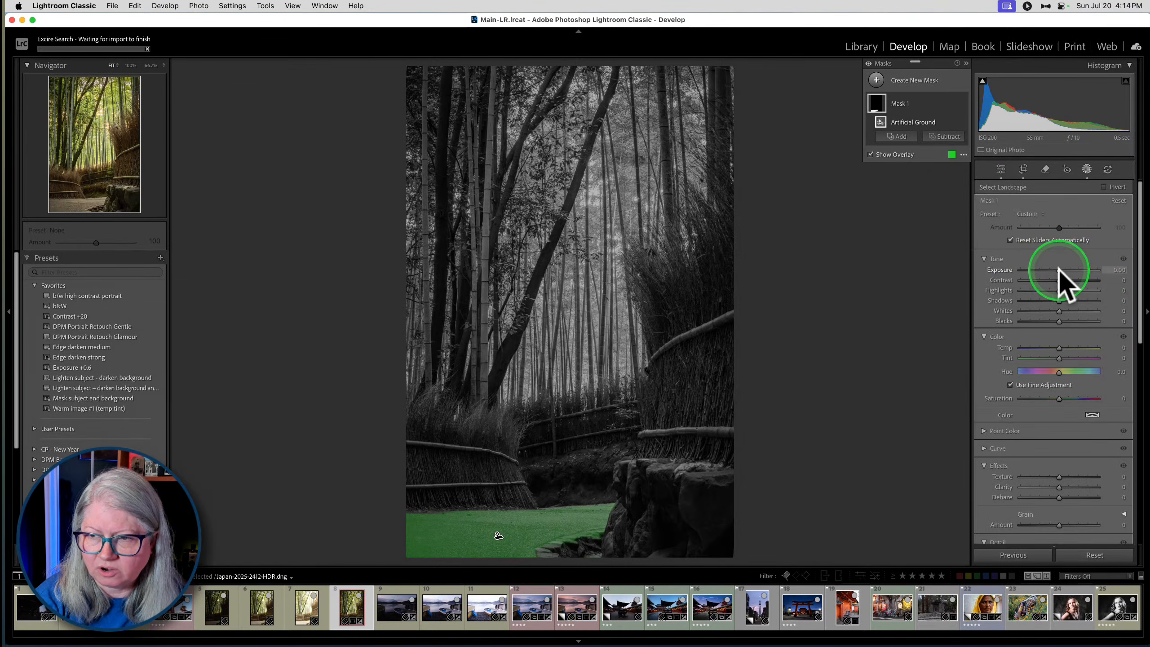
- Darken the masked ground with Exposure −0.42 and Blacks −22, and close the masking tool
drag(1058, 267, 1056, 271)
drag(1059, 321, 1049, 320)
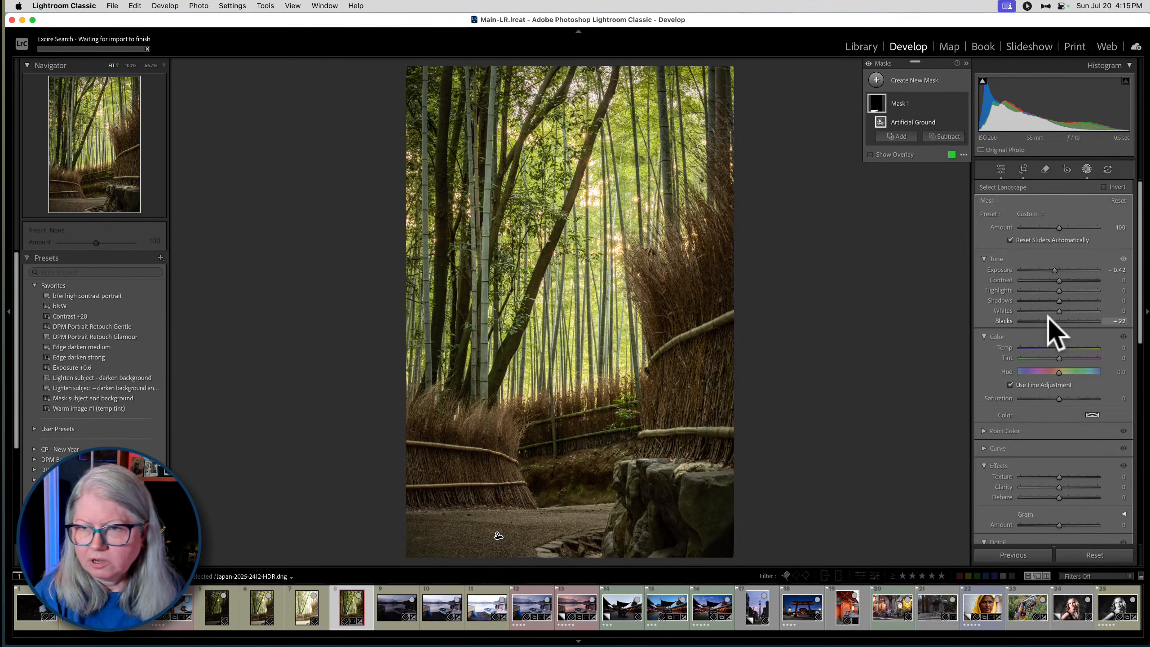
click(1085, 170)
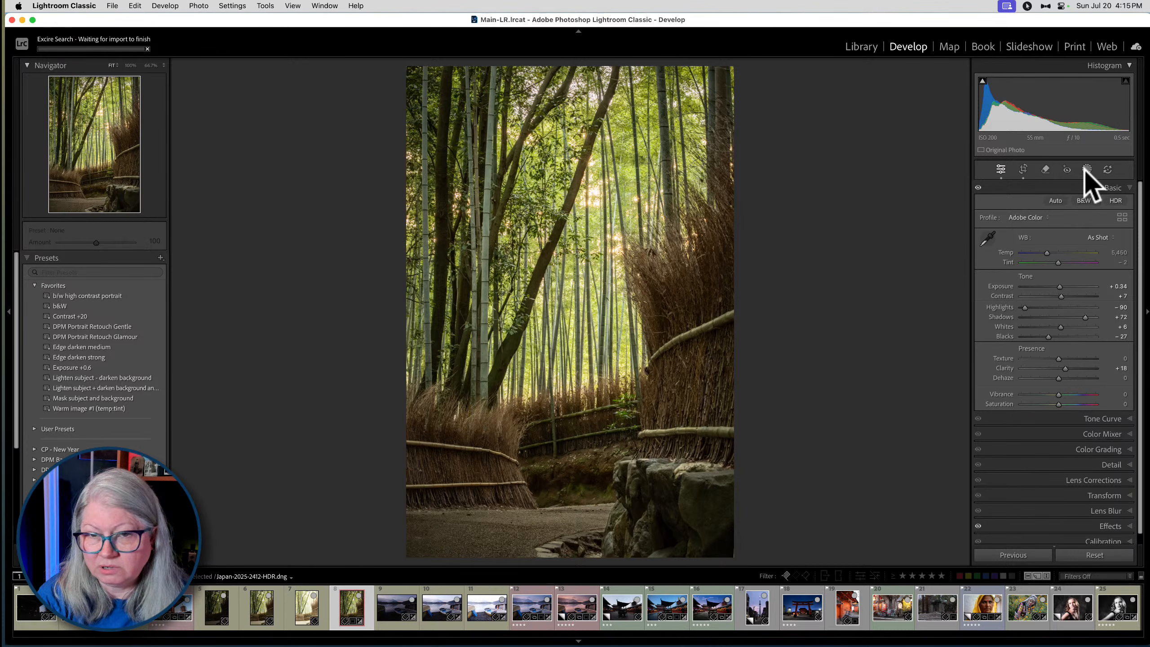
- Tint the photo's shadows blue at Hue 228 with Color Grading
click(1074, 447)
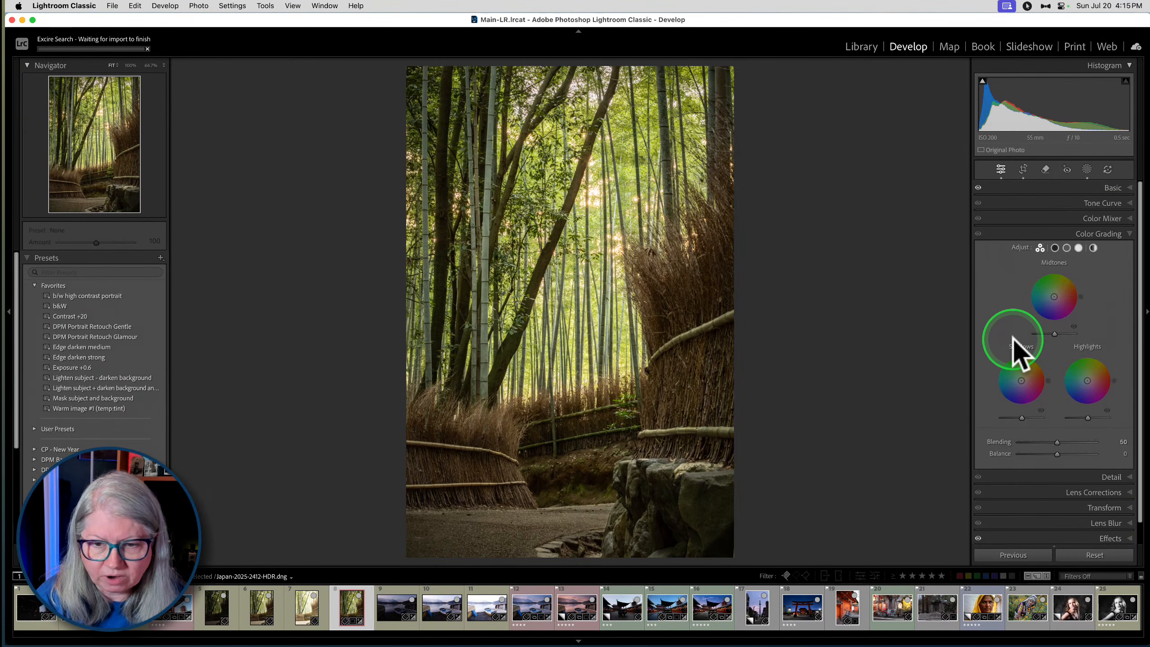
click(1054, 248)
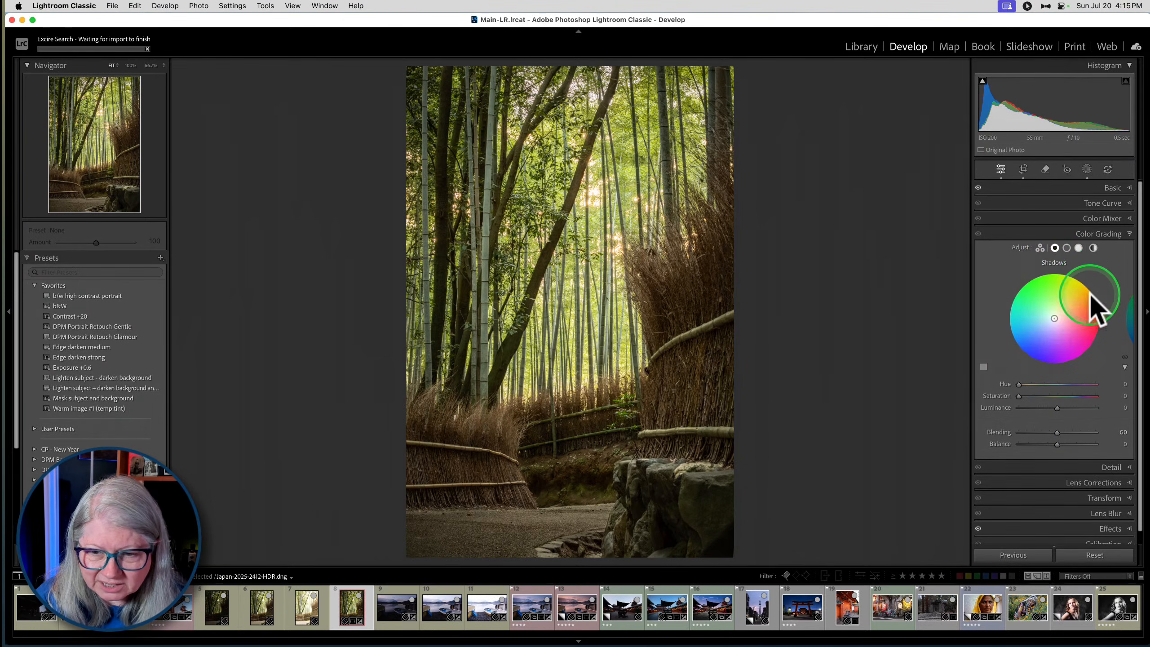
drag(1047, 370, 1024, 396)
- Tint the highlights yellow in Color Grading with Hue 68 and Saturation 33
click(1079, 248)
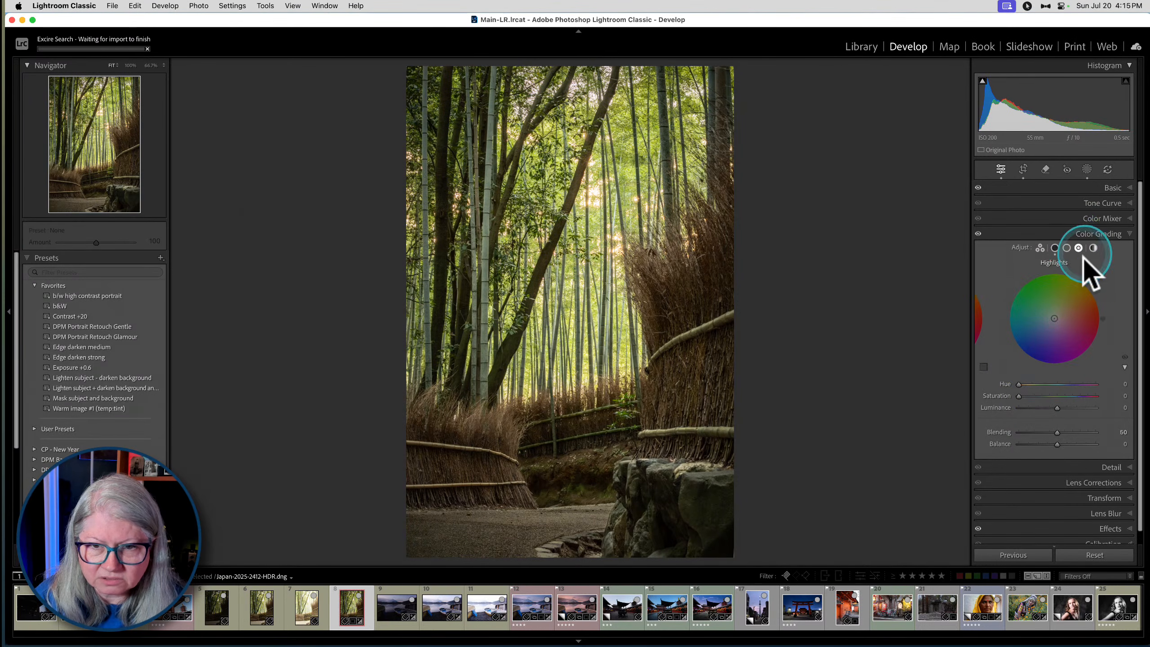
drag(1072, 275, 1070, 275)
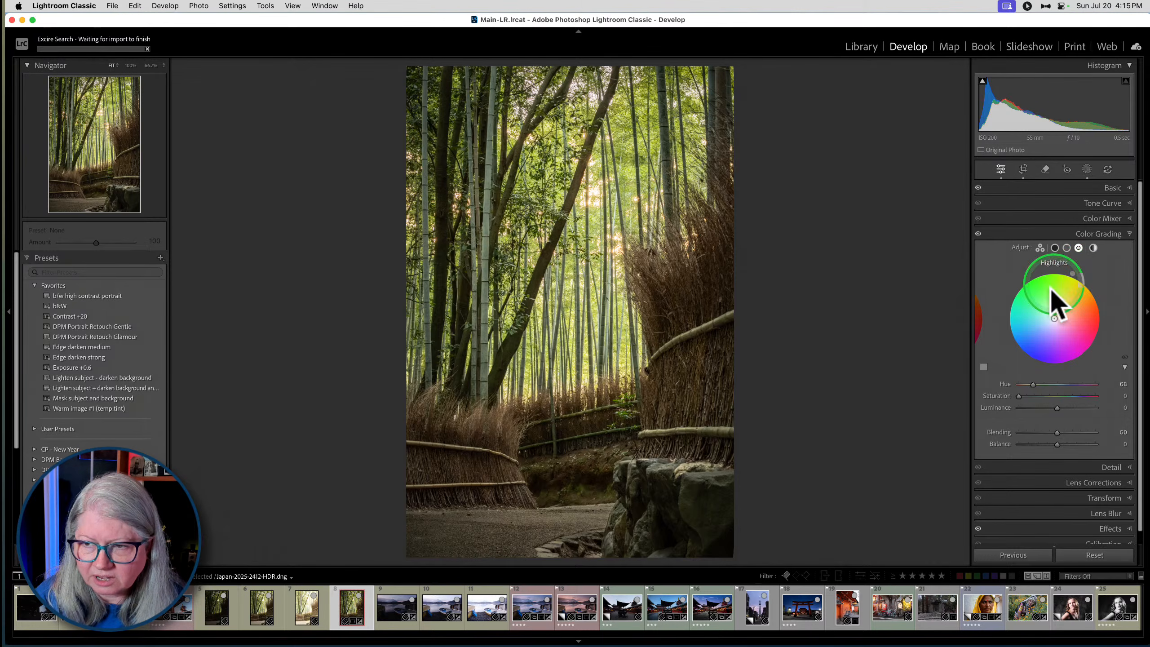
drag(1019, 395, 1042, 394)
double_click(1038, 407)
- Compare the upper foliage with and without Color Grading, and reduce the highlights' Saturation to 19
key(super+equal)
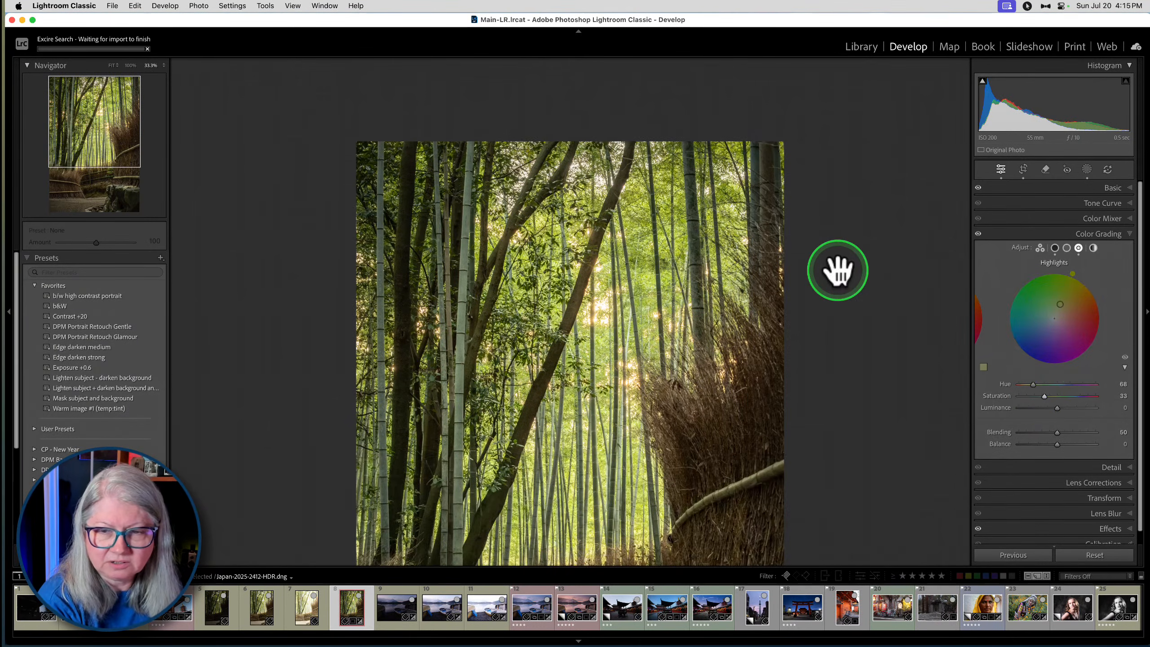
key(super+equal)
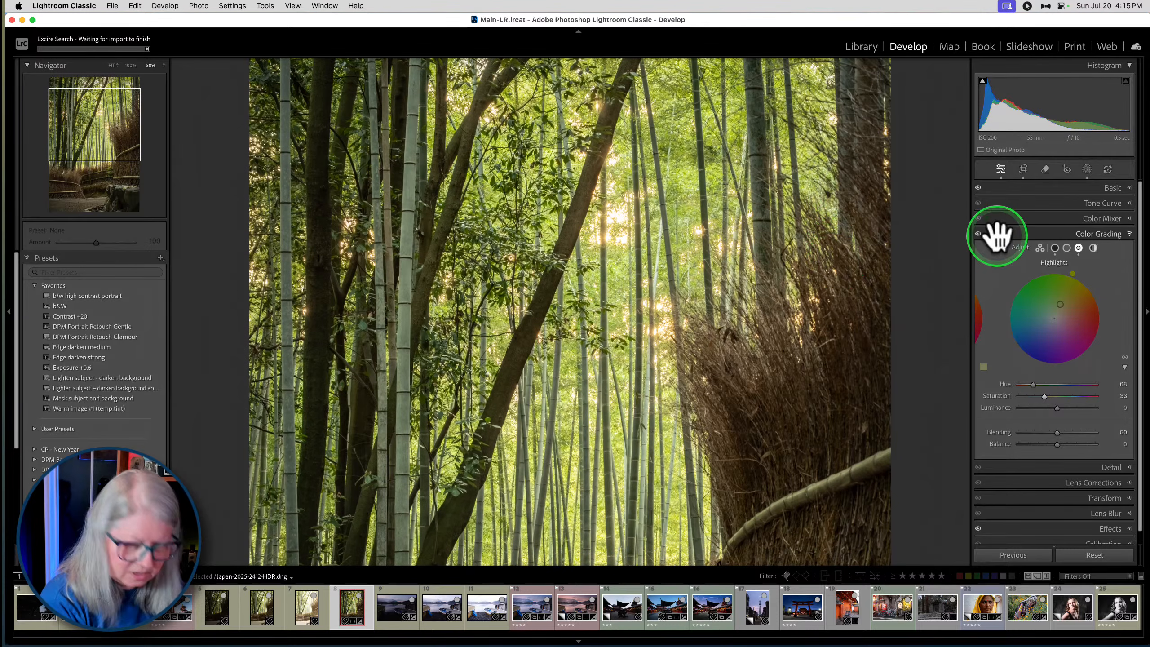
click(978, 233)
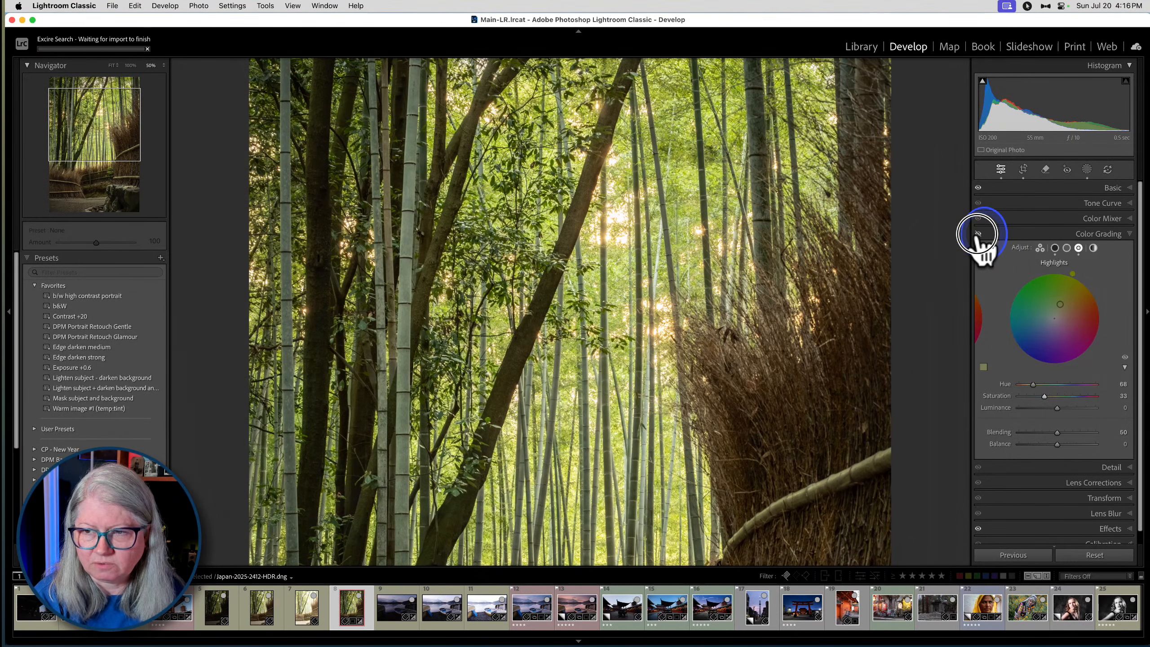
click(978, 233)
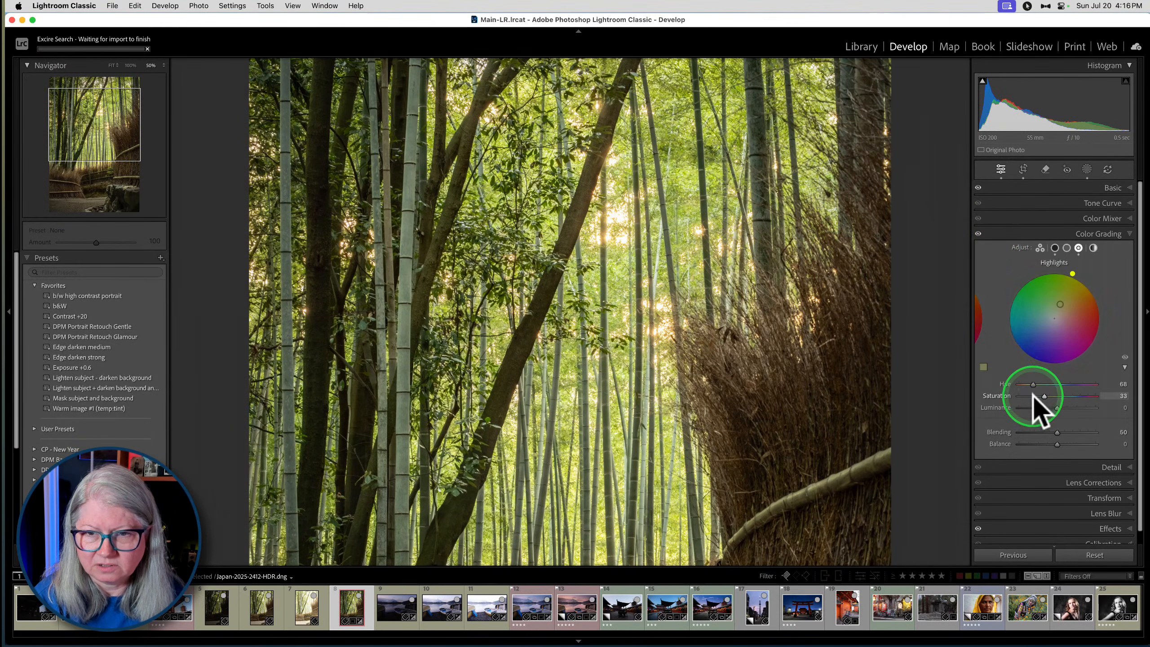
mouse_move(1044, 396)
mouse_down()
mouse_move(1095, 395)
mouse_move(1005, 389)
mouse_move(1058, 396)
mouse_move(1033, 391)
mouse_up()
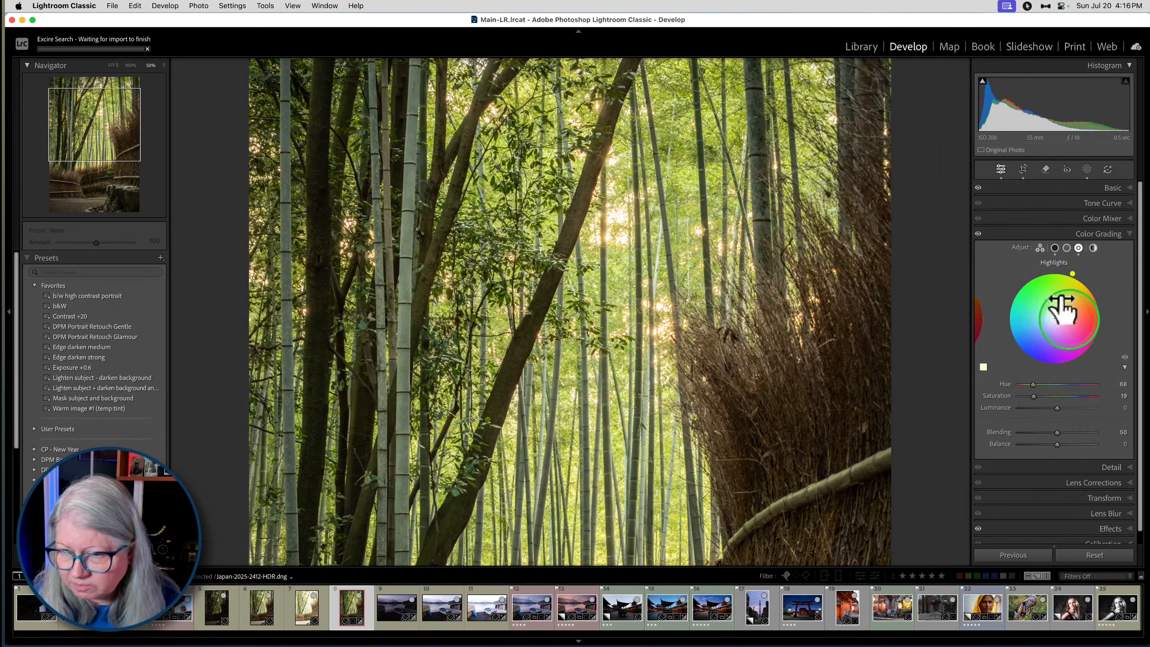
- Try a green midtones tint in Color Grading with Hue 100 and Saturation 7, and view the whole photo
click(1067, 248)
mouse_move(1022, 385)
mouse_down()
mouse_move(1034, 384)
mouse_move(1027, 396)
mouse_move(1080, 396)
mouse_move(948, 398)
mouse_move(1116, 390)
mouse_move(894, 392)
mouse_move(1098, 399)
mouse_move(966, 397)
mouse_move(1025, 398)
mouse_up()
drag(1073, 274, 1046, 273)
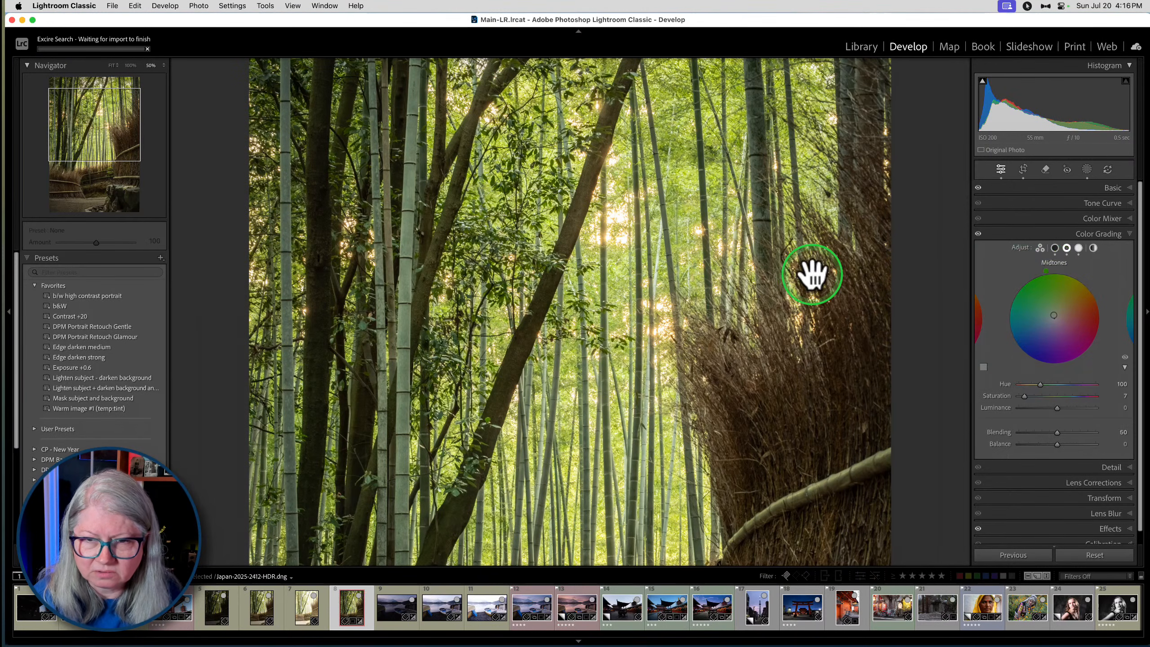
click(765, 276)
click(765, 274)
click(770, 274)
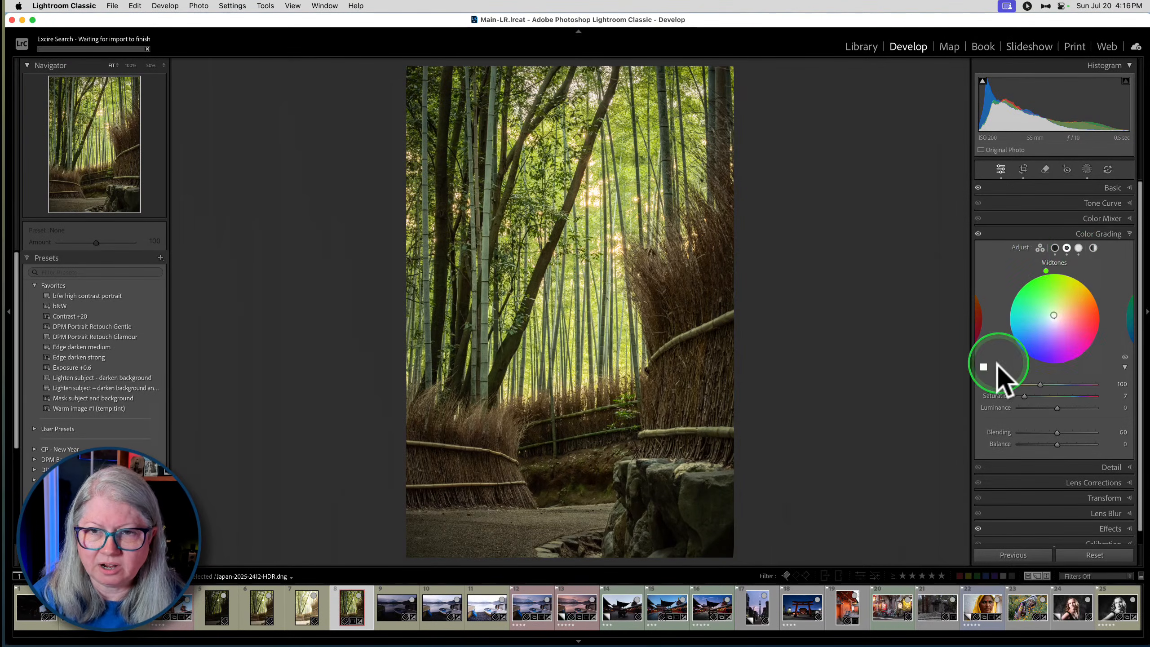
- Test the midtones' Saturation at 22, shift their Hue to 51, and set the Saturation to 12
mouse_move(1023, 395)
mouse_down()
mouse_move(1063, 395)
mouse_move(1009, 393)
mouse_move(1035, 394)
mouse_up()
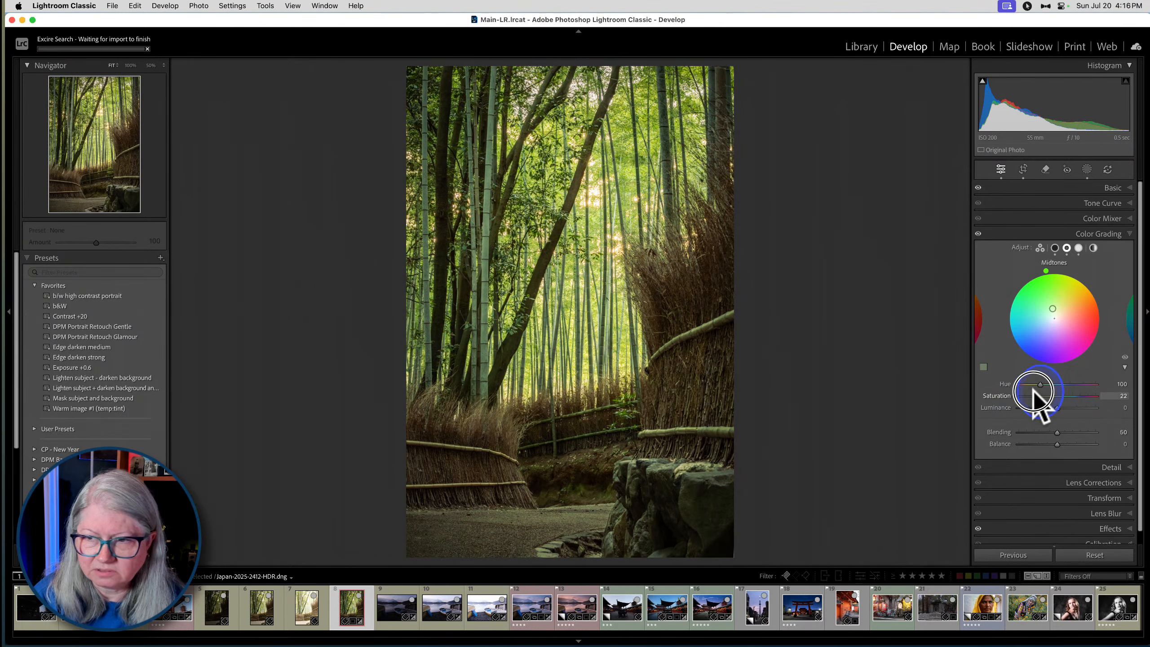
drag(1046, 270, 1086, 283)
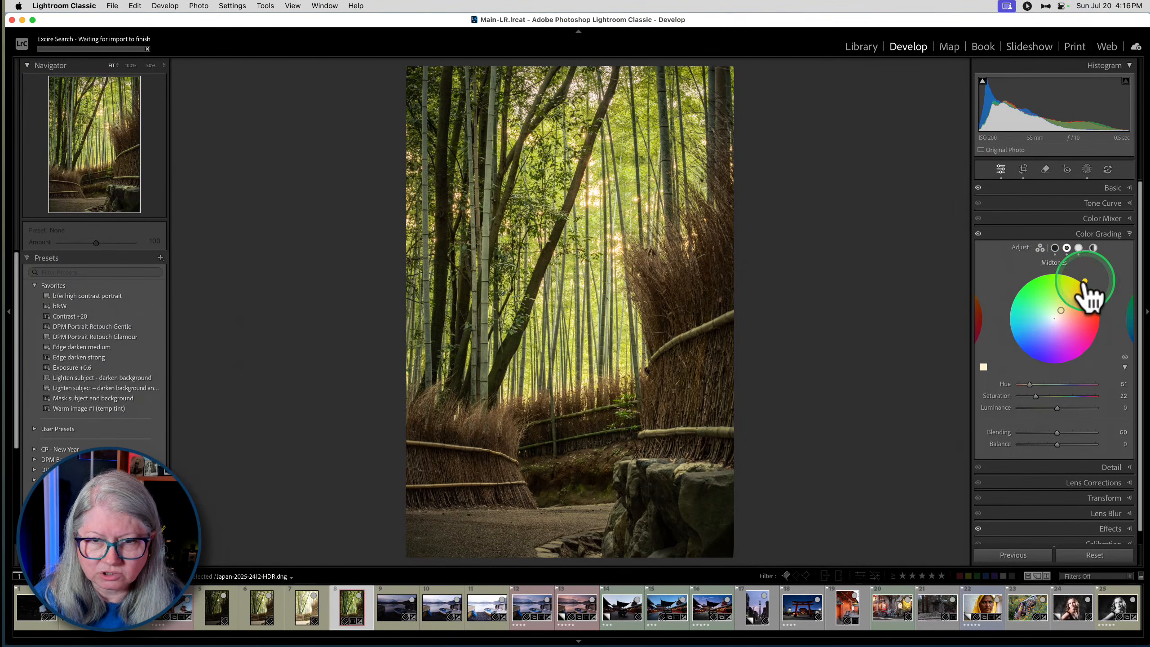
drag(1110, 388, 1027, 390)
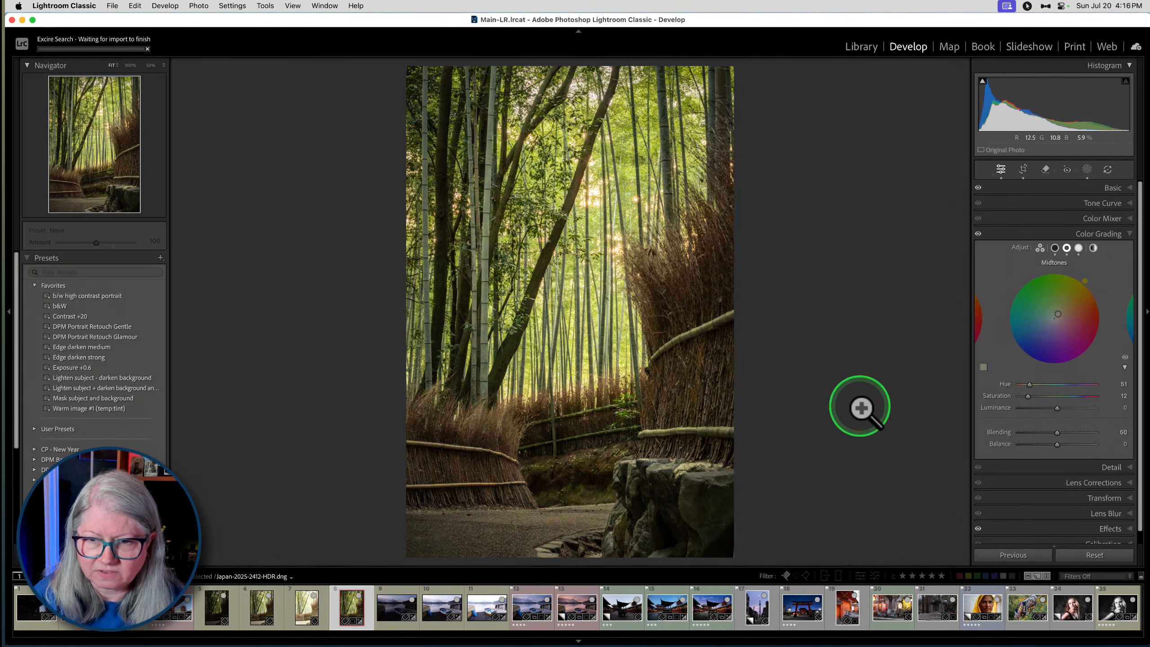
- Compare the whole photo and the upper foliage with and without Color Grading, and raise the midtones' Saturation to 22
click(978, 233)
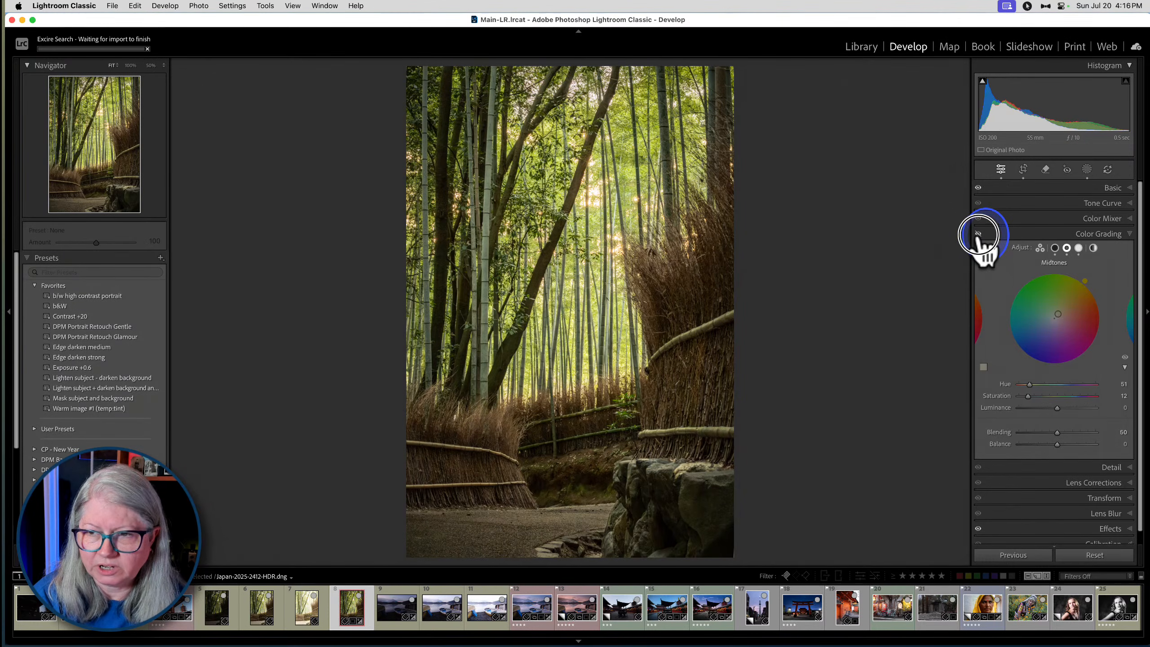
click(978, 234)
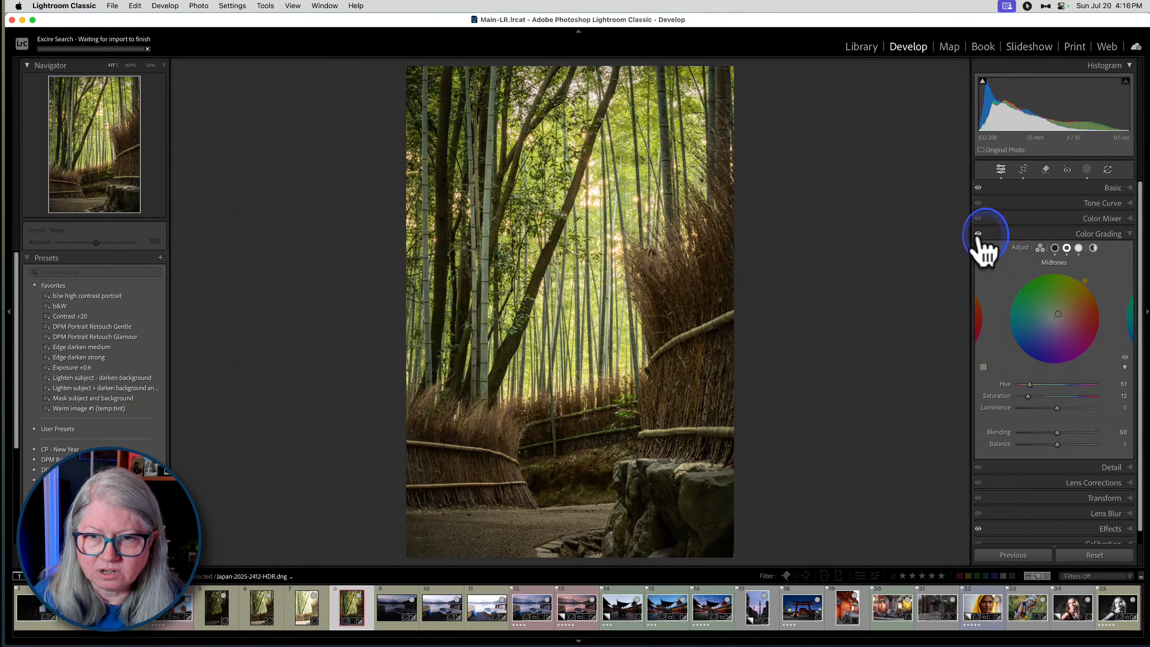
key(z)
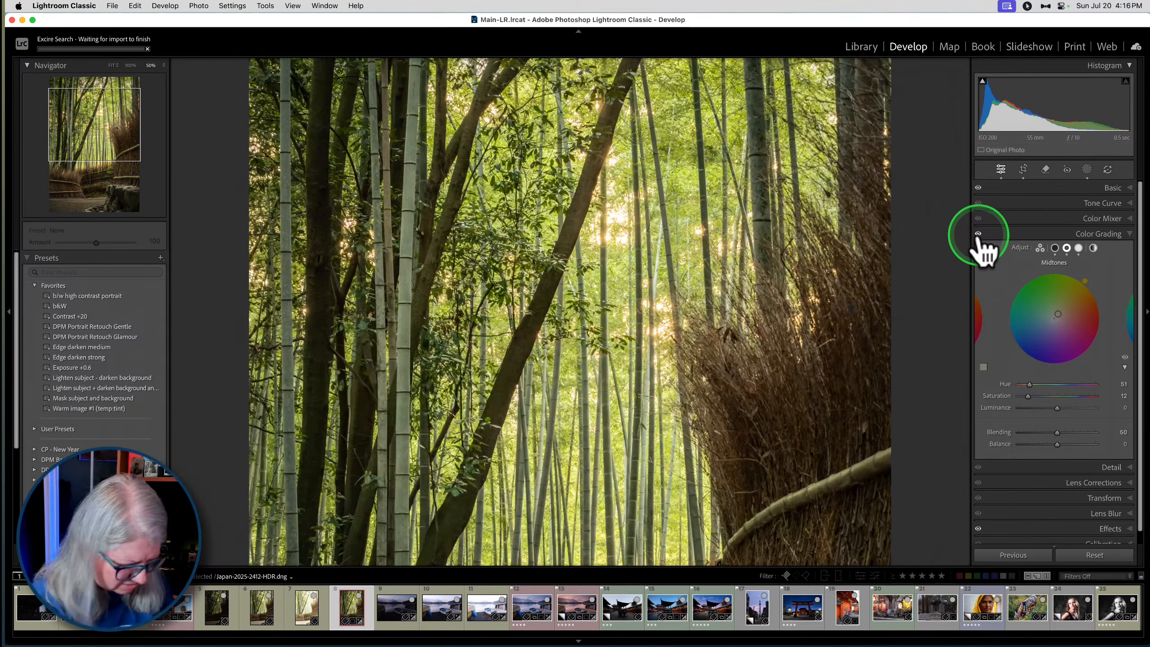
click(978, 234)
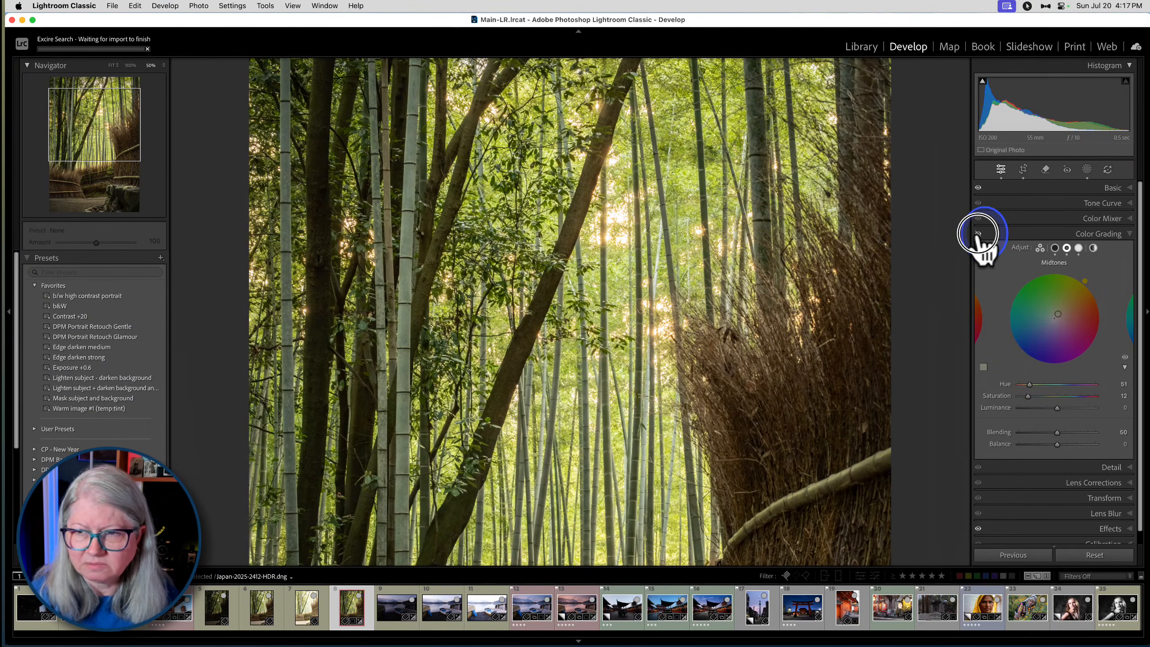
click(978, 234)
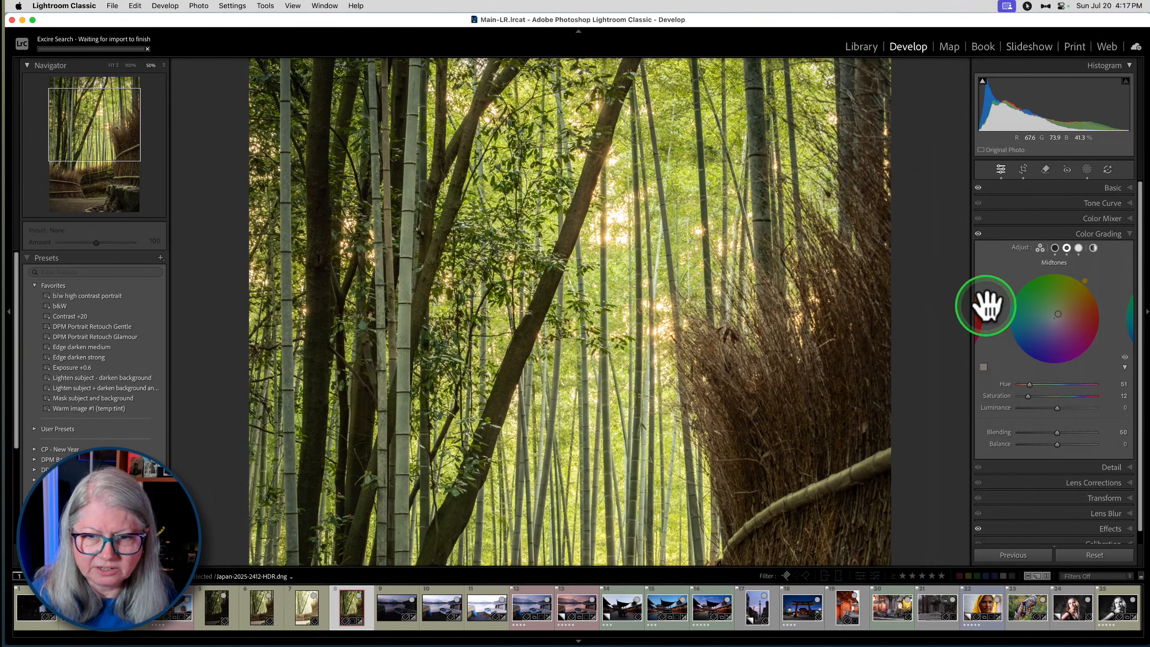
drag(1023, 394, 1030, 393)
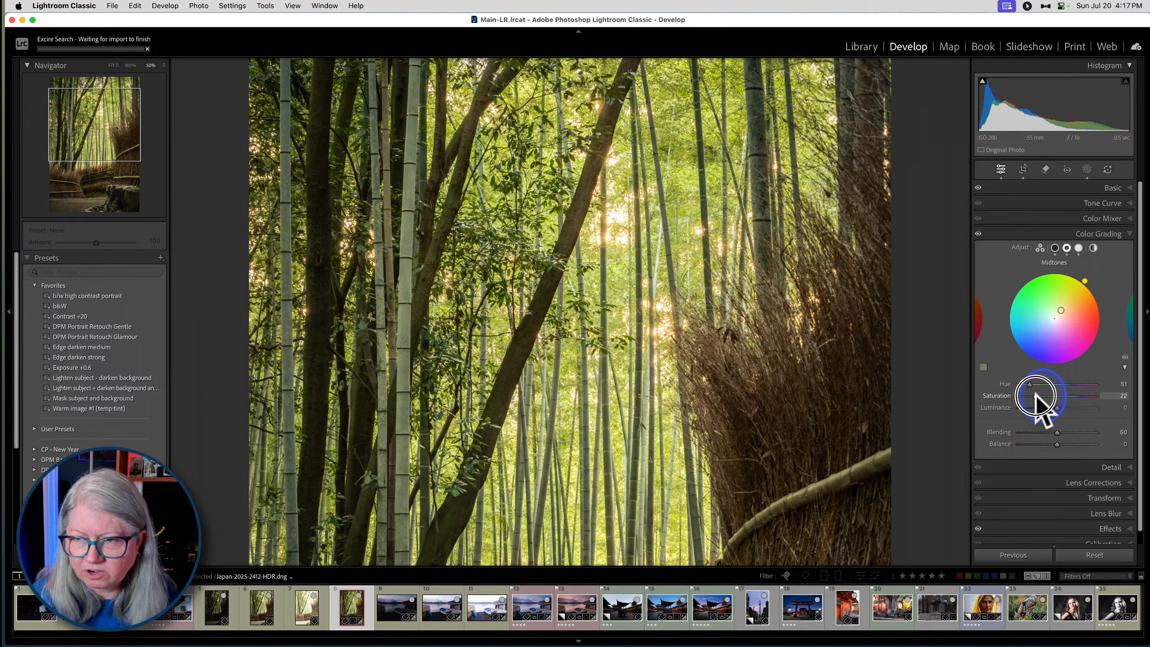
- Set the shadows' Saturation to 18 in Color Grading, and compare the photo with and without the grading
click(1055, 249)
drag(1024, 394, 1033, 396)
click(978, 234)
click(978, 233)
click(978, 234)
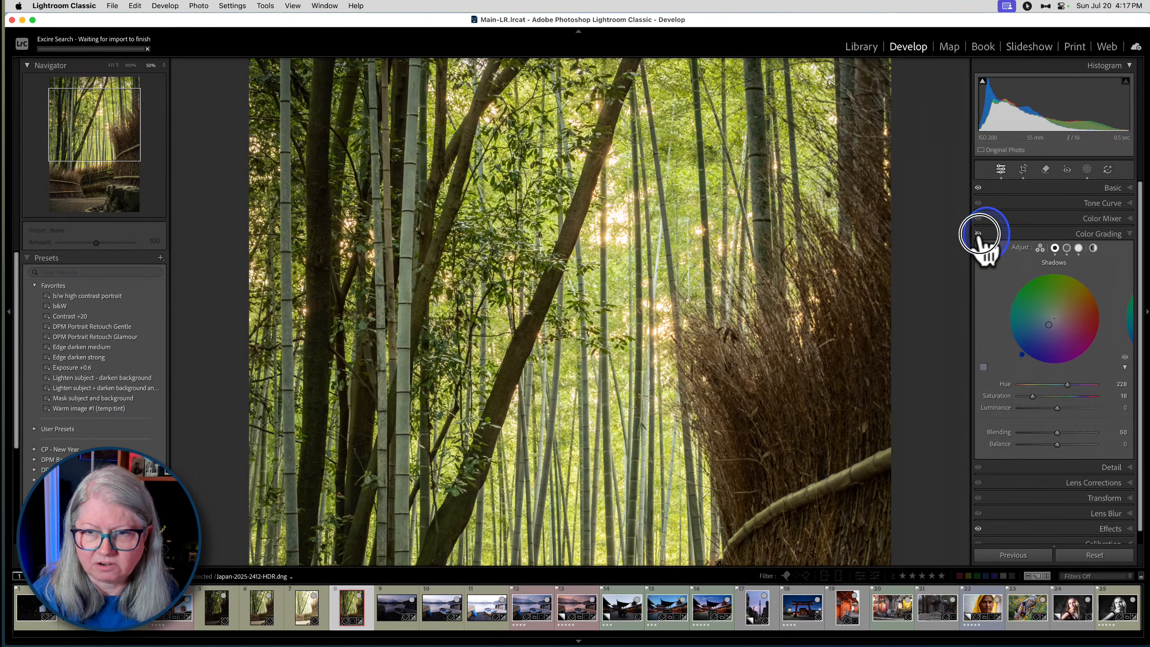
click(978, 234)
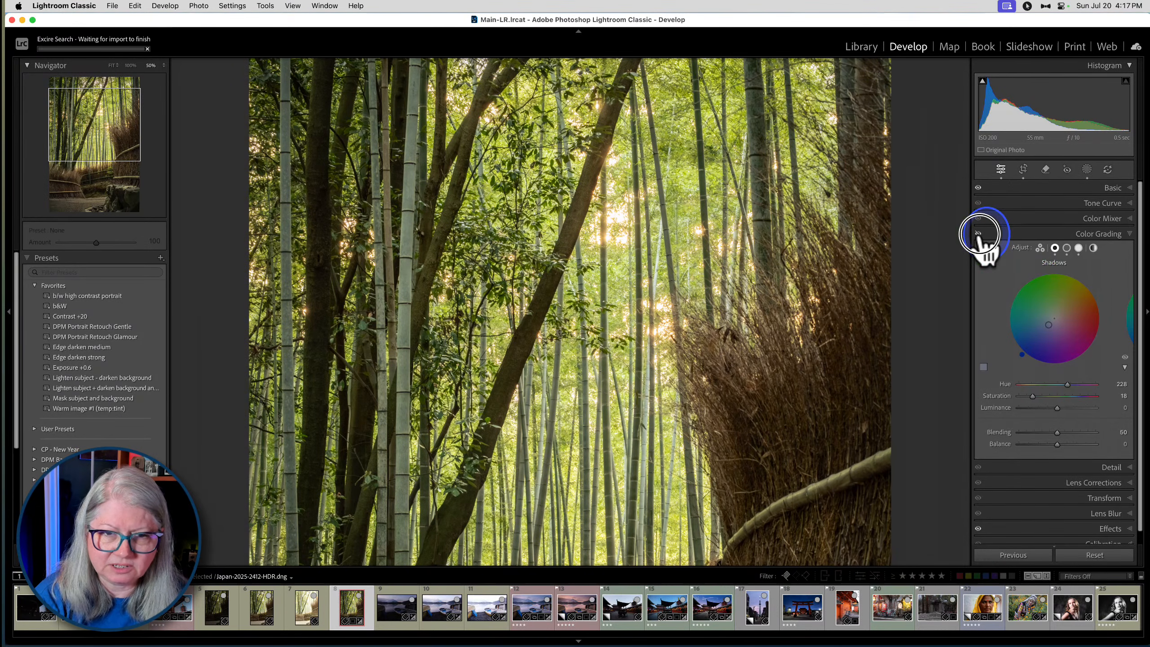
click(978, 234)
click(684, 323)
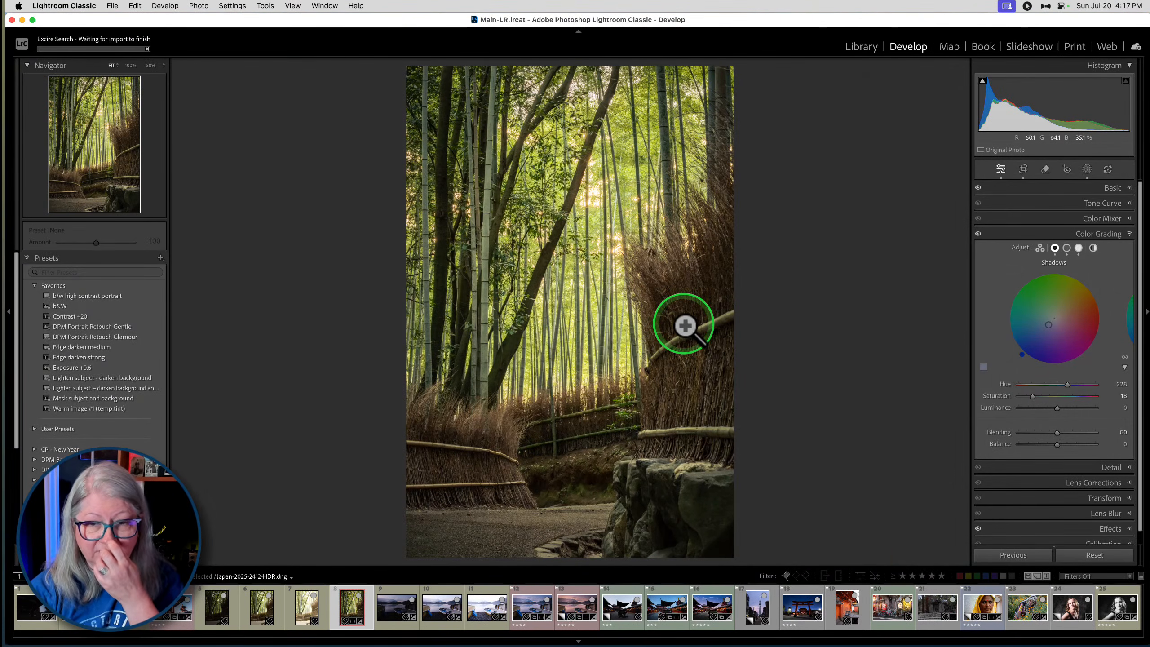
- Preview the camera profiles in the Profile Browser and apply Camera ASTIA/Soft to the photo
click(1089, 231)
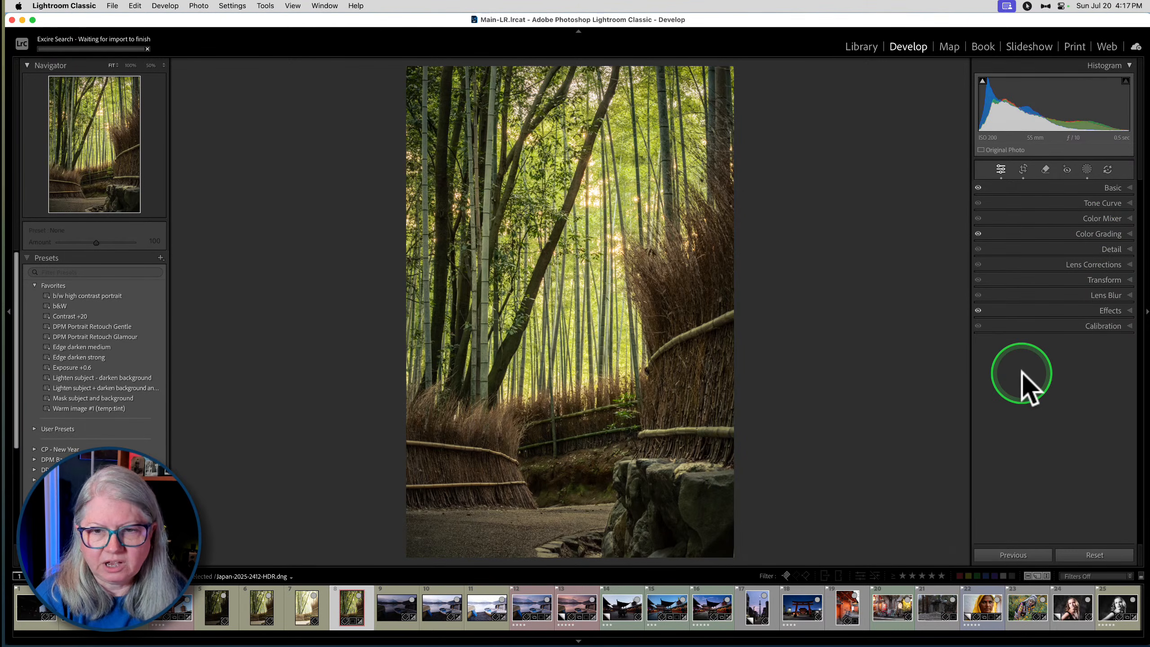
click(1105, 188)
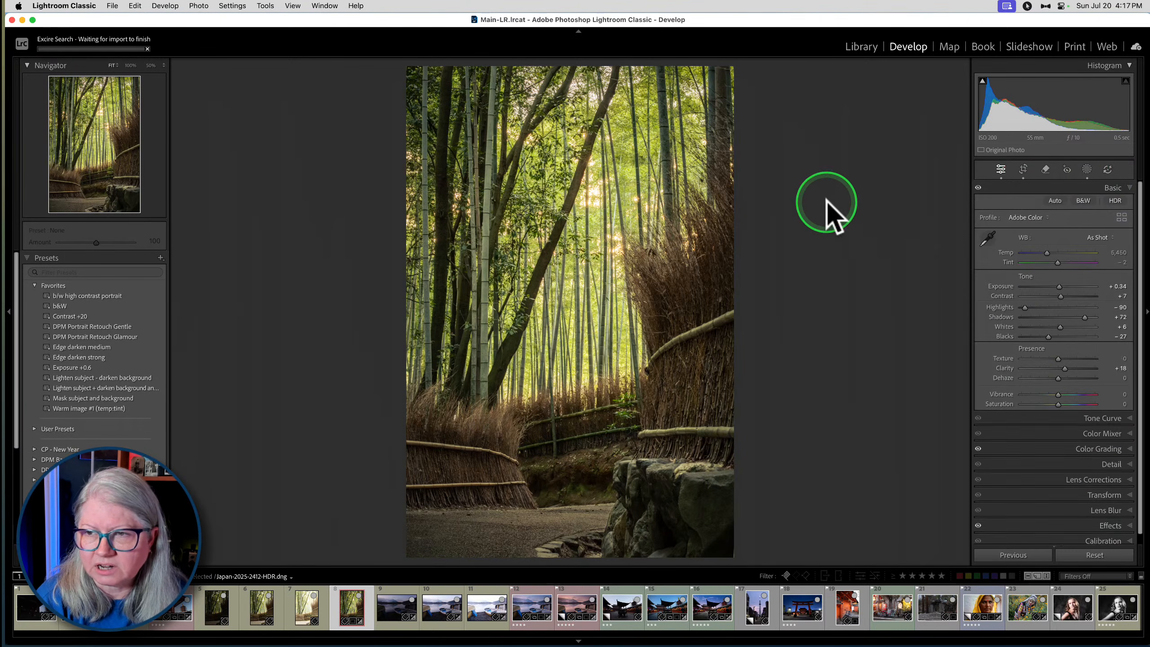
click(1122, 218)
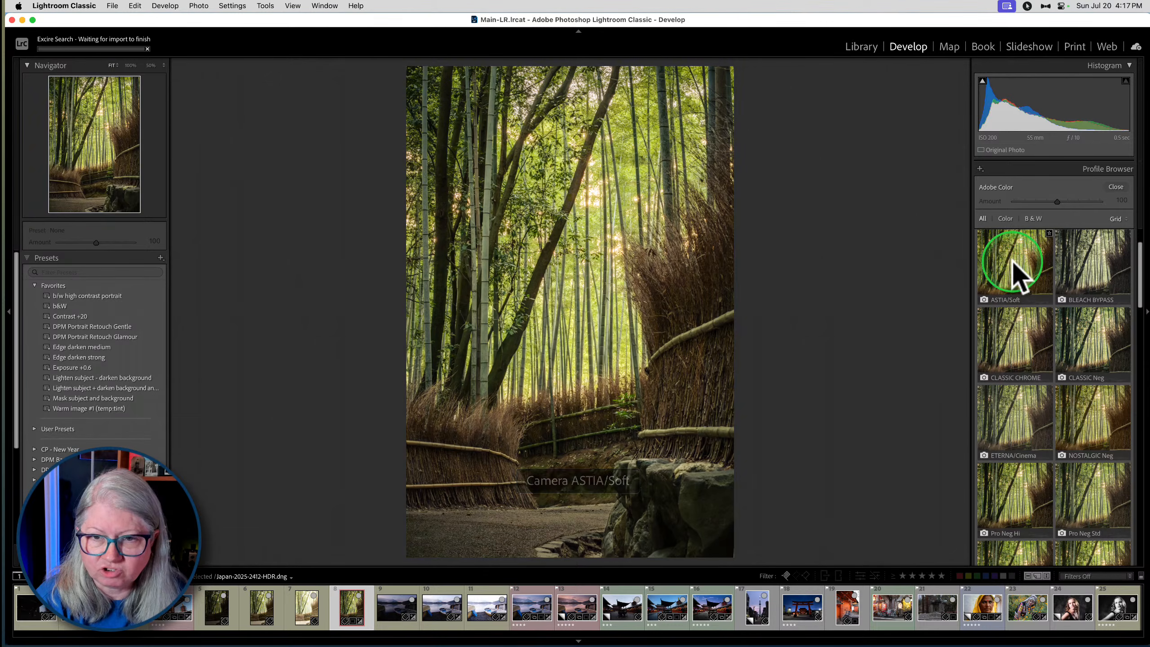
scroll(1073, 422, down, 5)
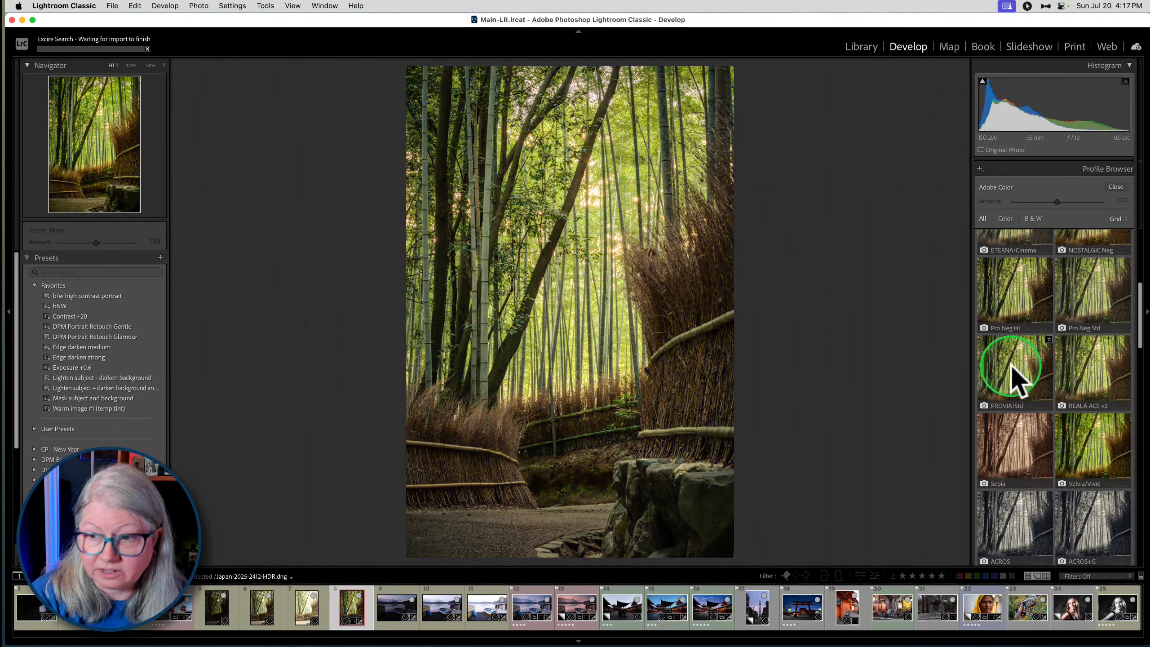
scroll(1015, 289, up, 2)
scroll(1016, 276, up, 2)
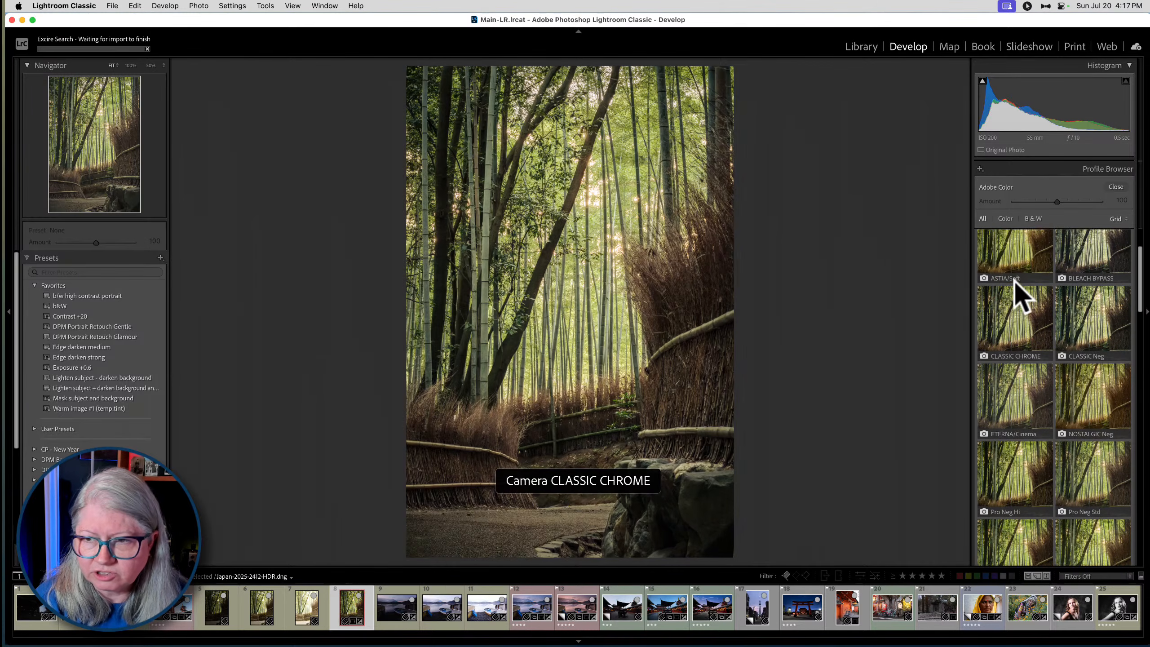
click(1017, 254)
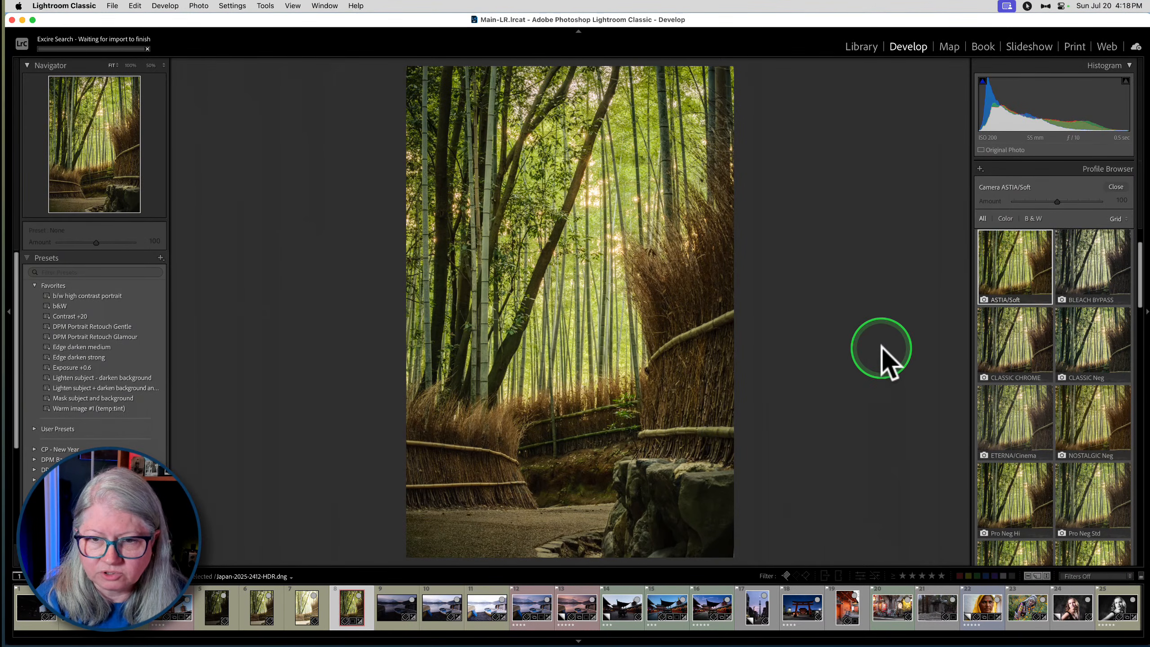
- Look through the Camera Matching, monochrome, Modern and Vintage profiles, and collapse the Modern, Camera Matching and Vintage groups
scroll(1037, 419, down, 2)
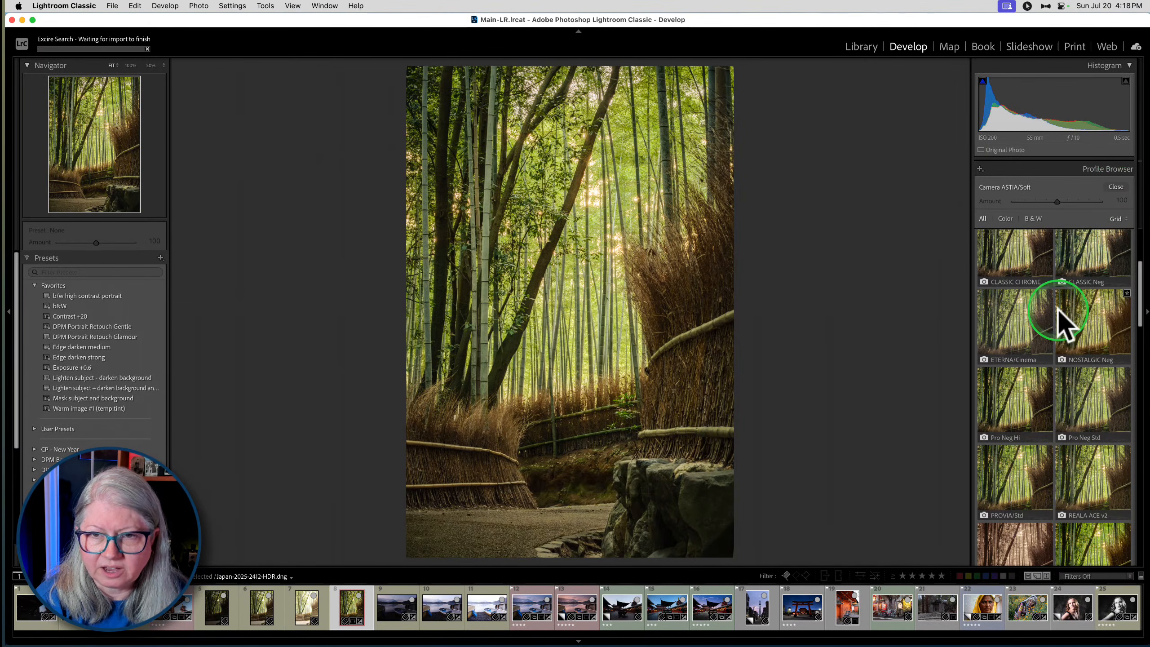
scroll(1060, 319, down, 8)
scroll(1064, 321, down, 8)
scroll(1064, 323, up, 5)
scroll(1057, 309, up, 1)
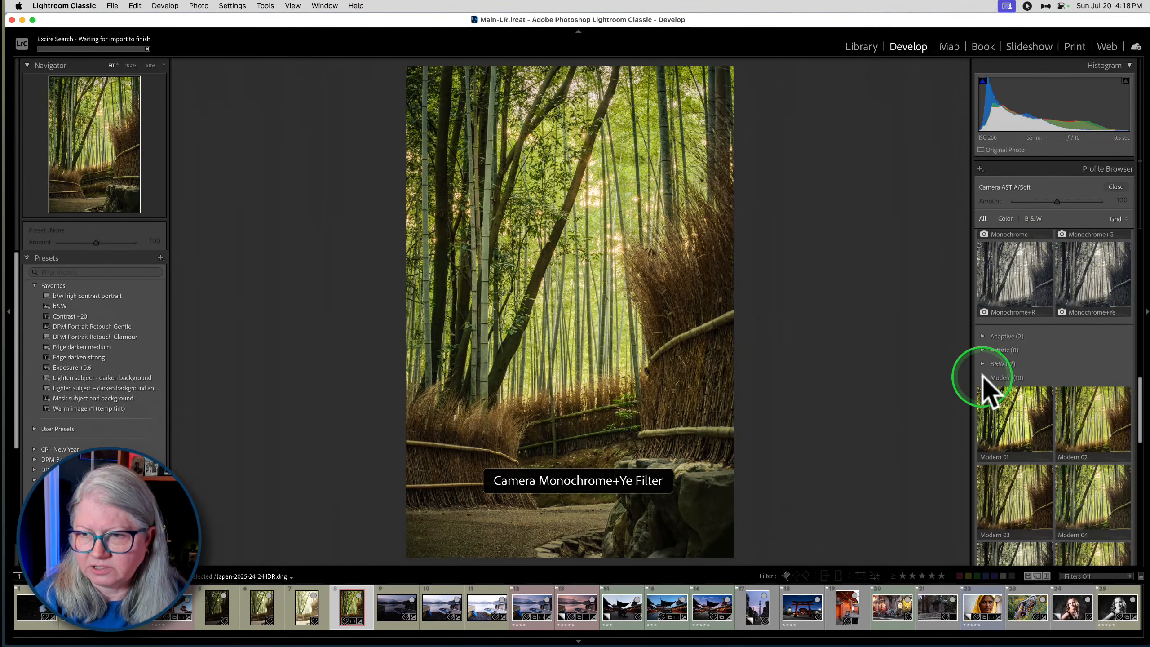
click(982, 375)
scroll(982, 375, up, 3)
scroll(983, 377, up, 10)
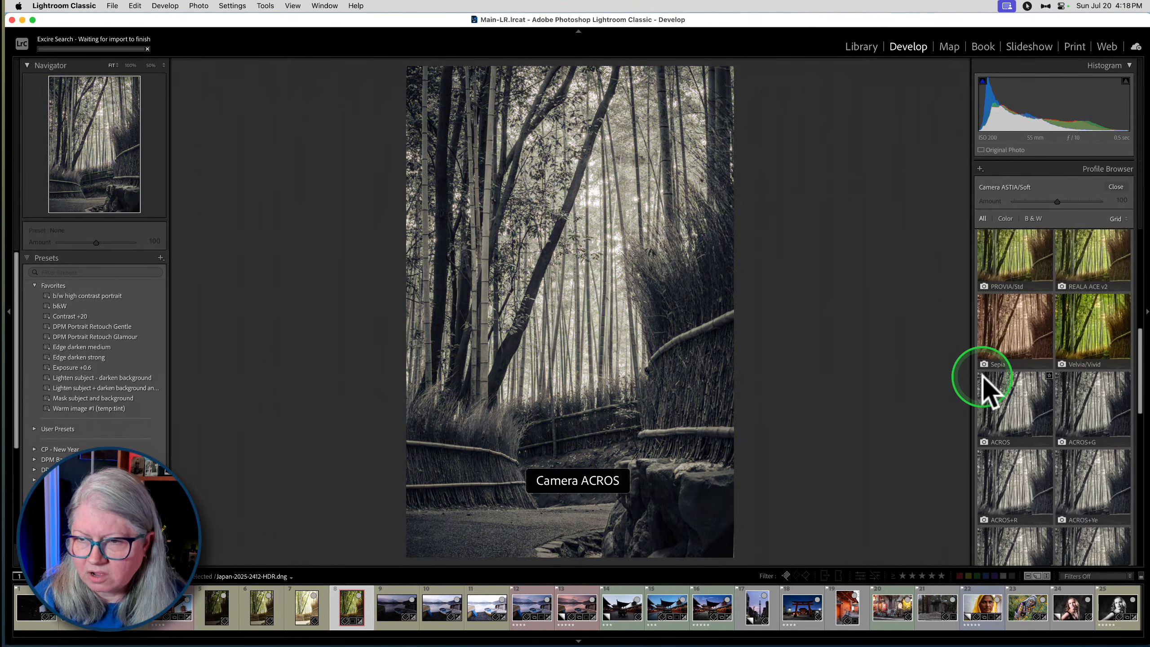
scroll(994, 390, up, 4)
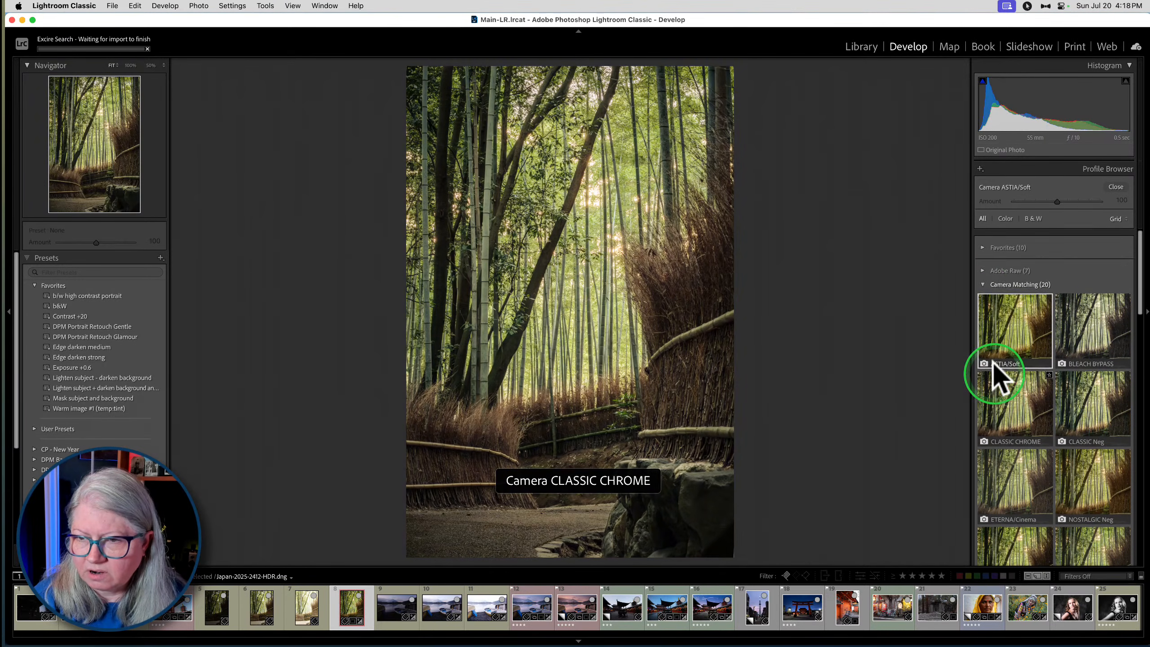
click(1028, 280)
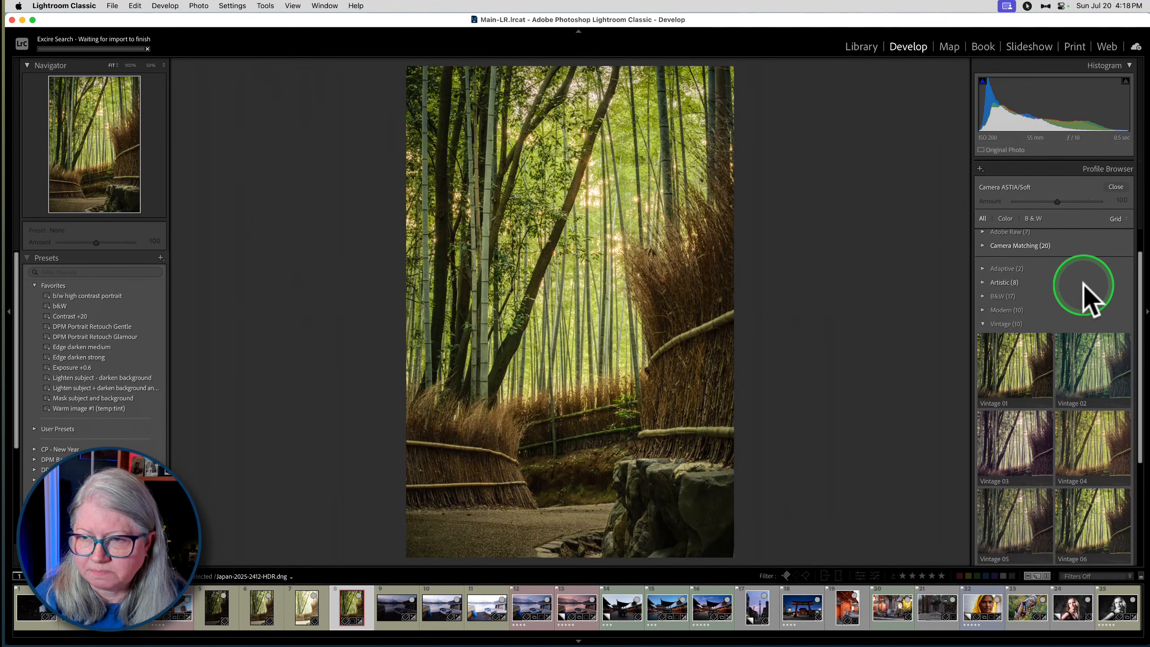
click(998, 357)
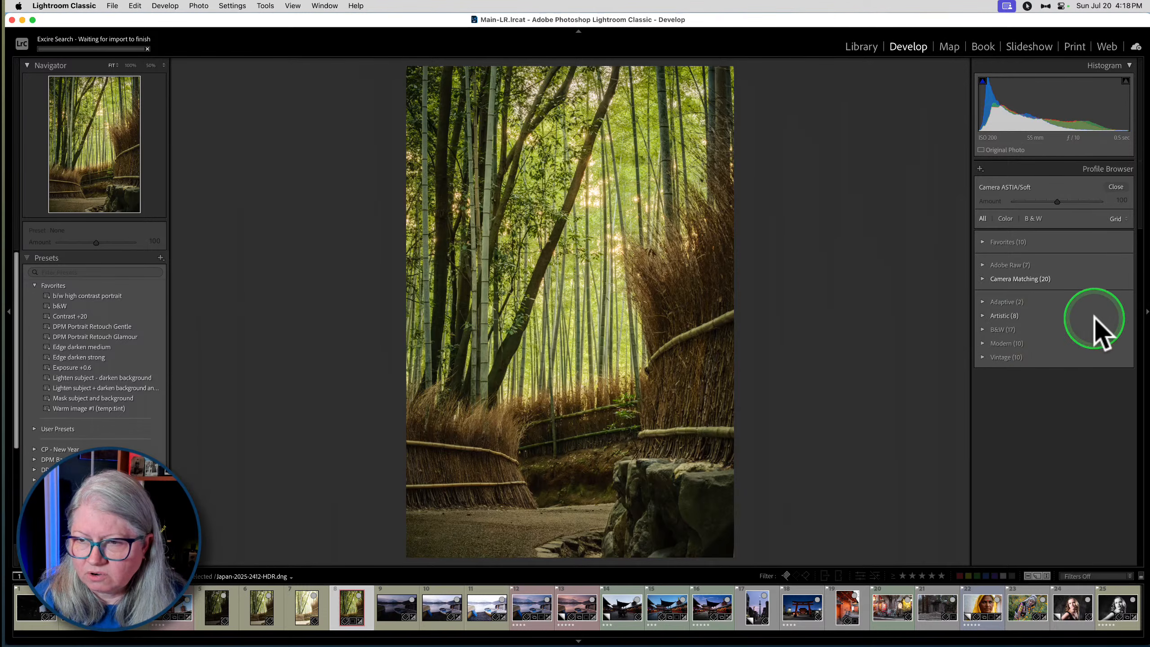
- Expand the Adaptive profiles, apply Adaptive Color to the photo, and reduce its Amount to 44
click(982, 302)
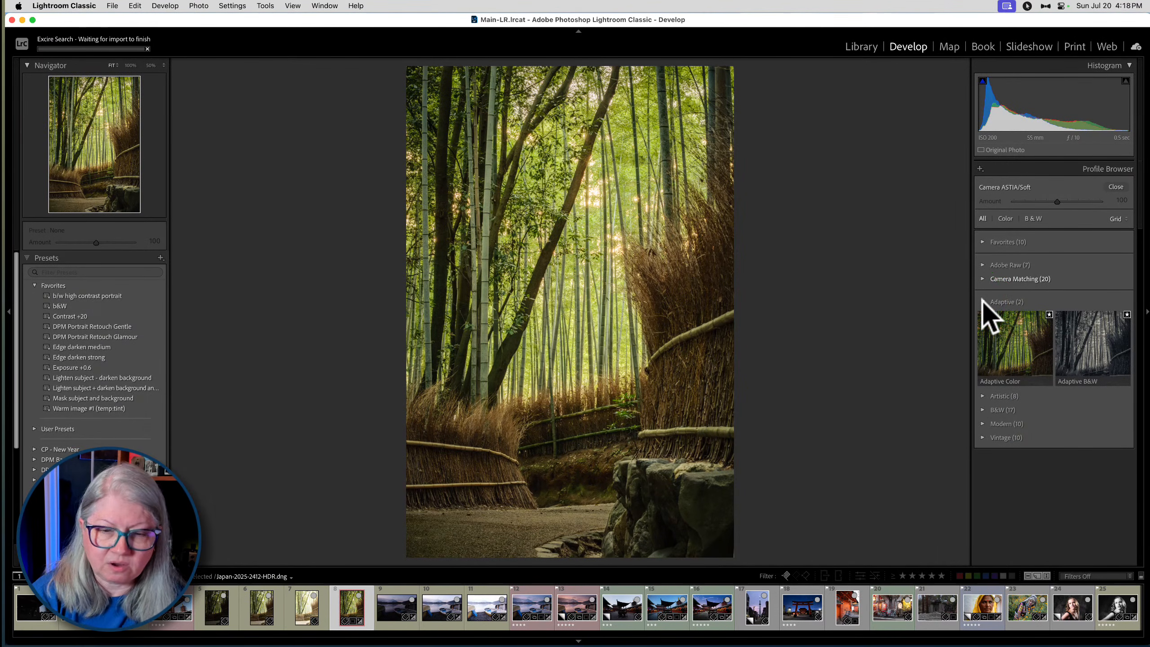
click(980, 301)
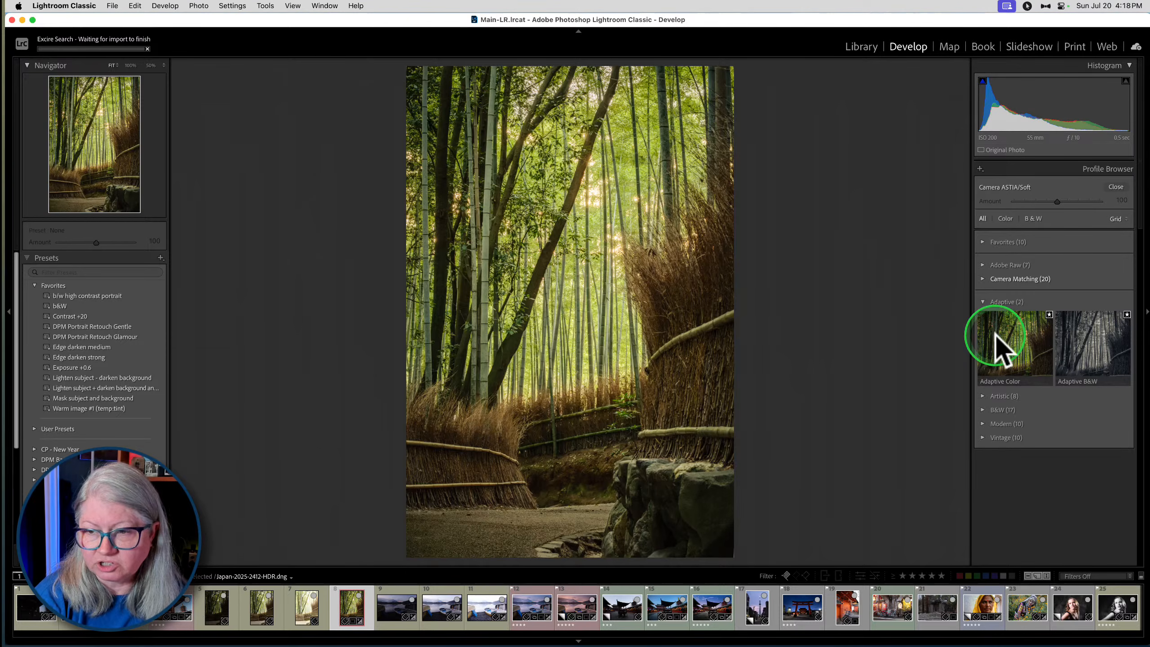
mouse_move(997, 335)
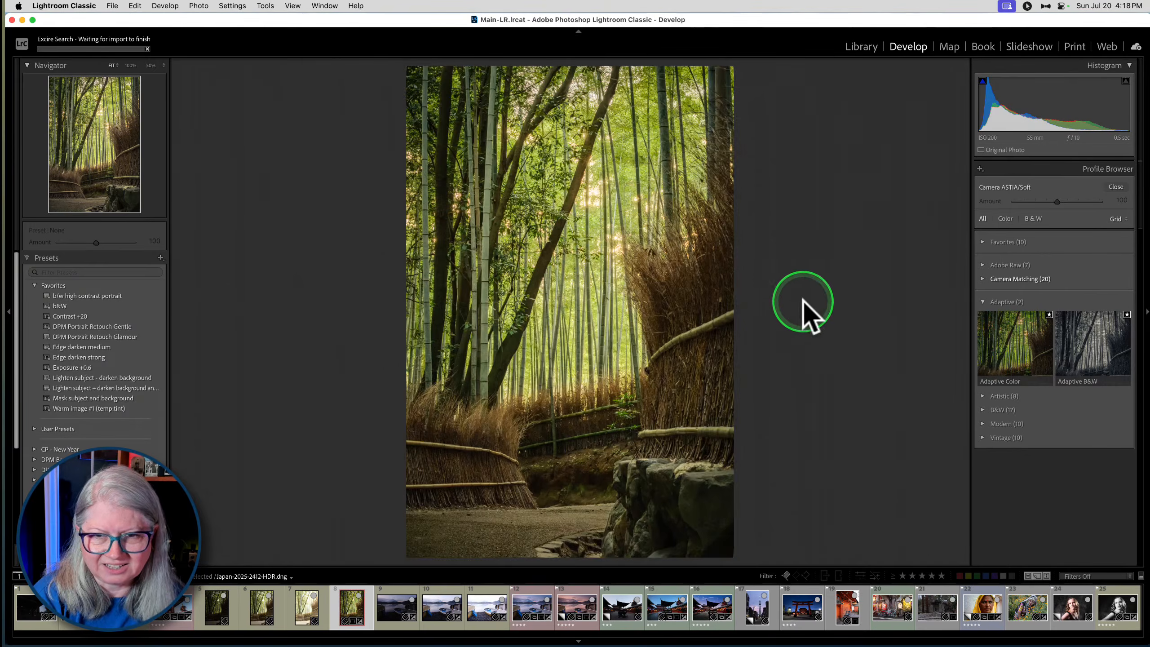
click(1013, 345)
drag(1058, 201, 1033, 201)
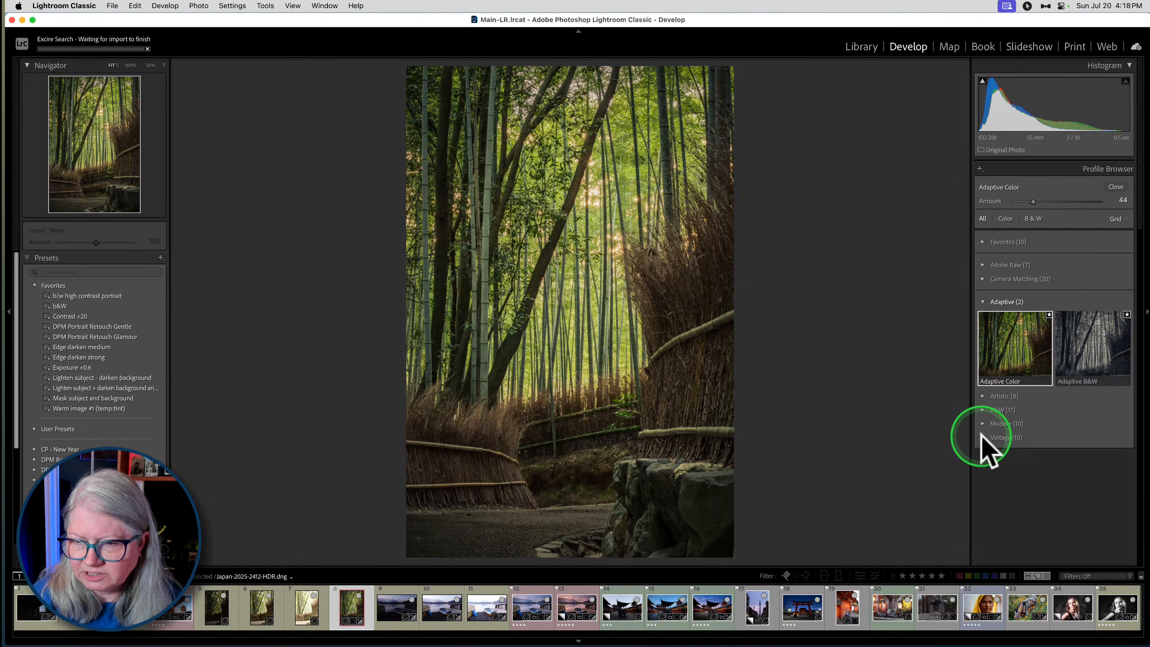
- Preview the Artistic profiles on the photo and expand the Vintage group to preview its profiles
click(983, 395)
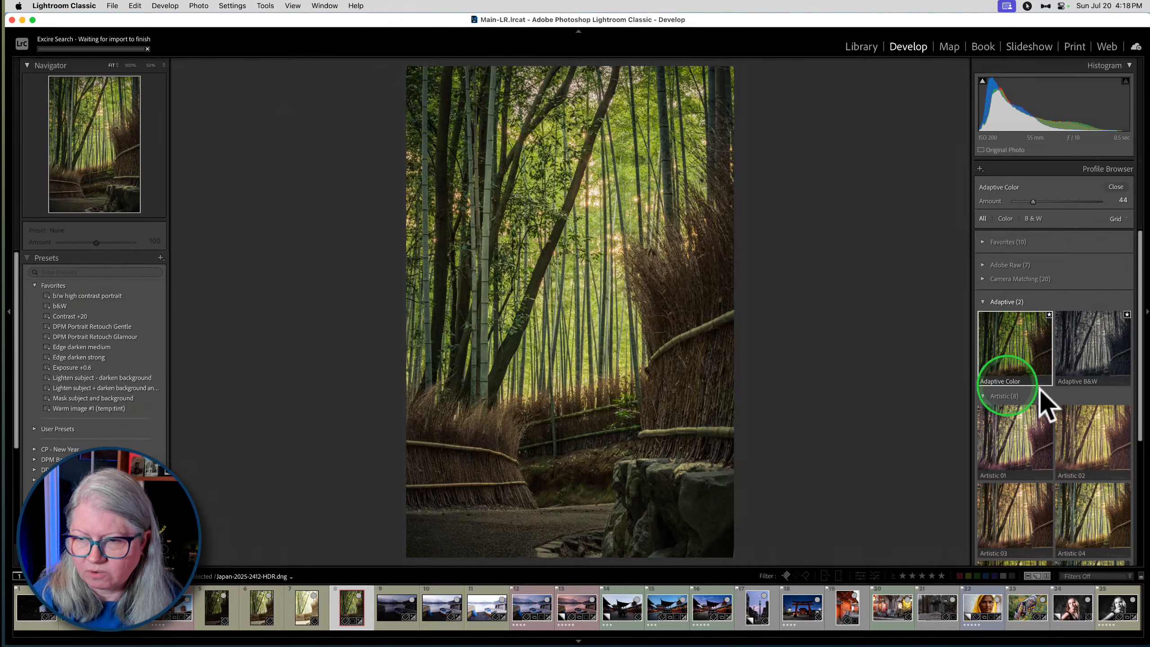
scroll(1071, 360, down, 5)
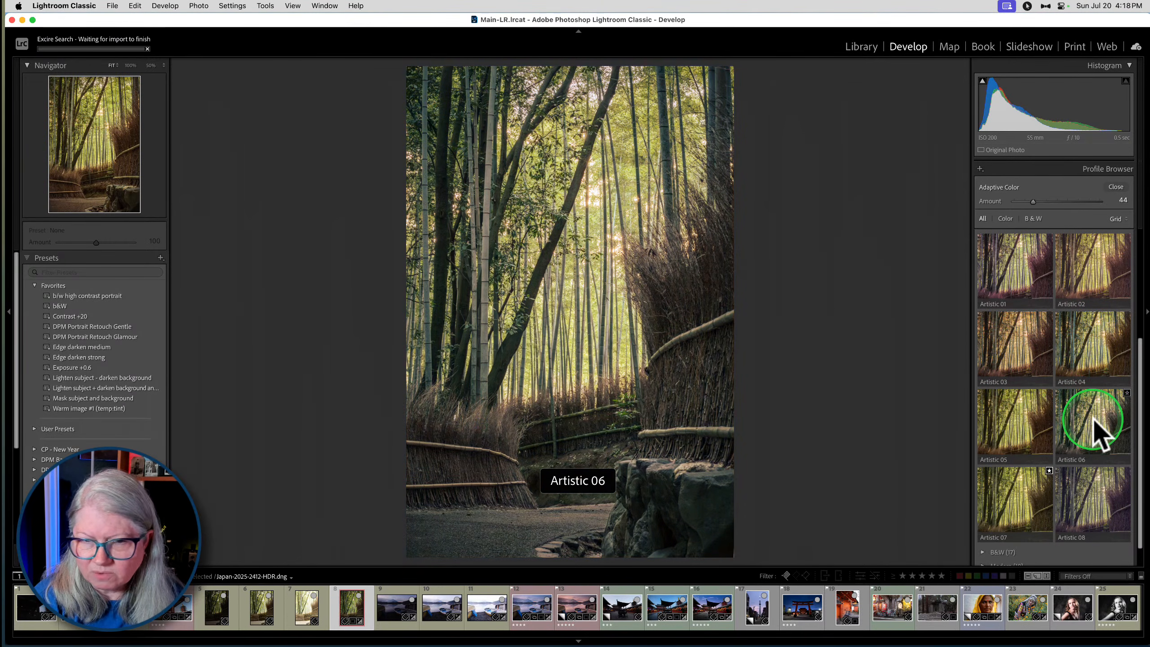
scroll(1098, 430, down, 1)
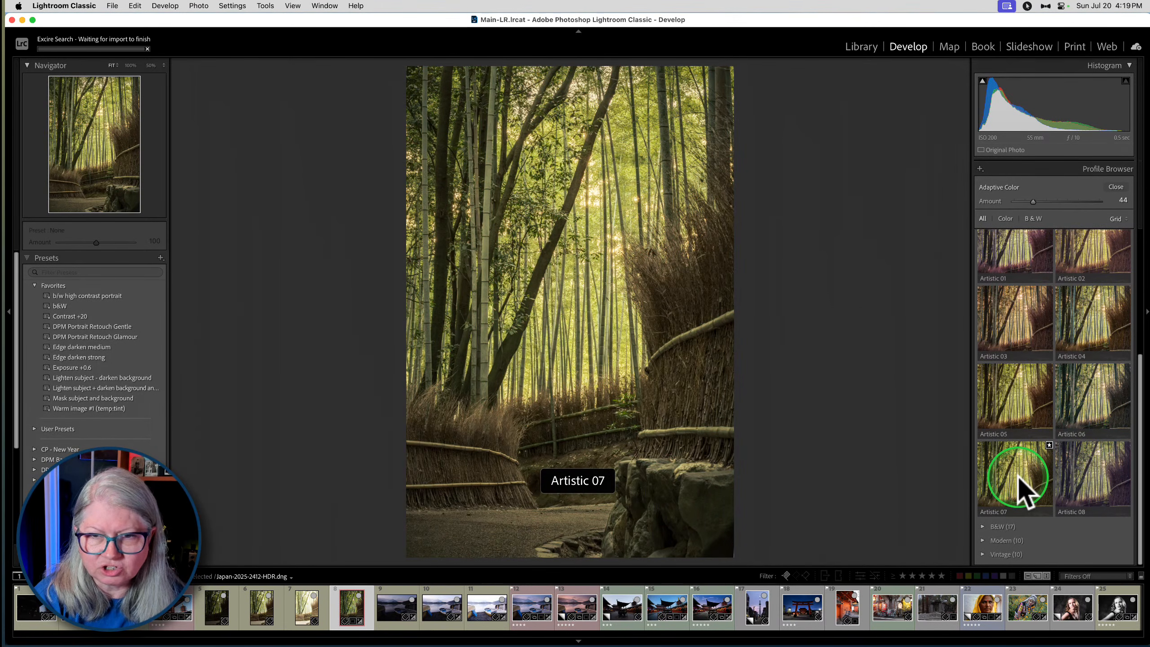
click(984, 554)
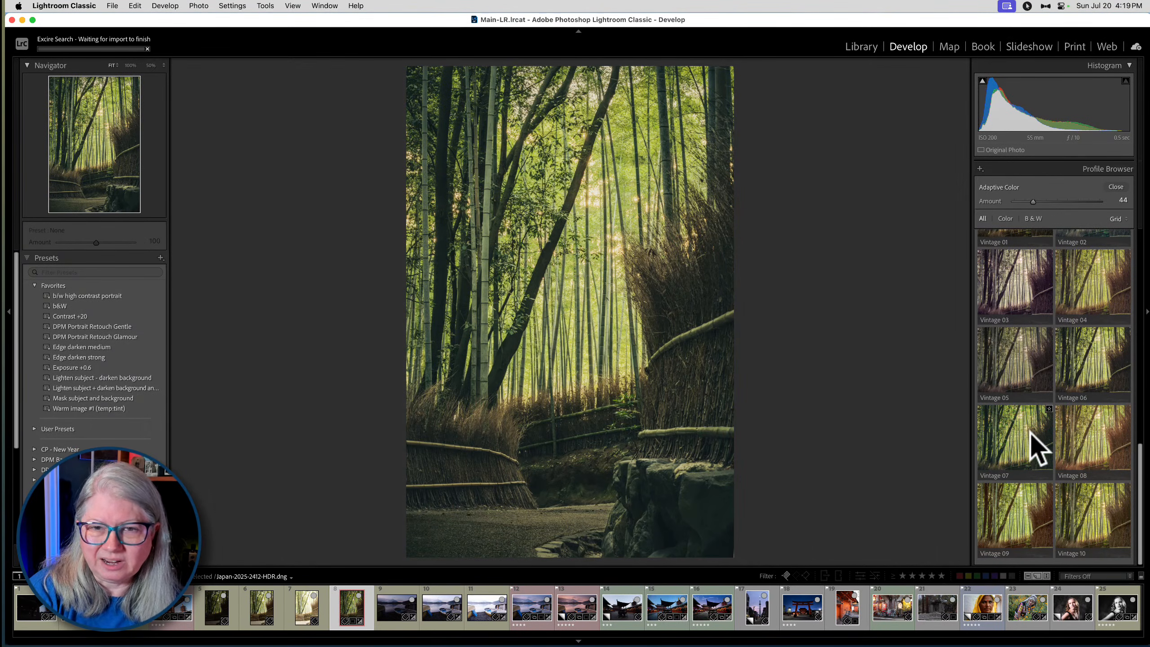
- Apply the Vintage 07 profile, test its Amount at 50, and reset the Amount to 100
click(1010, 437)
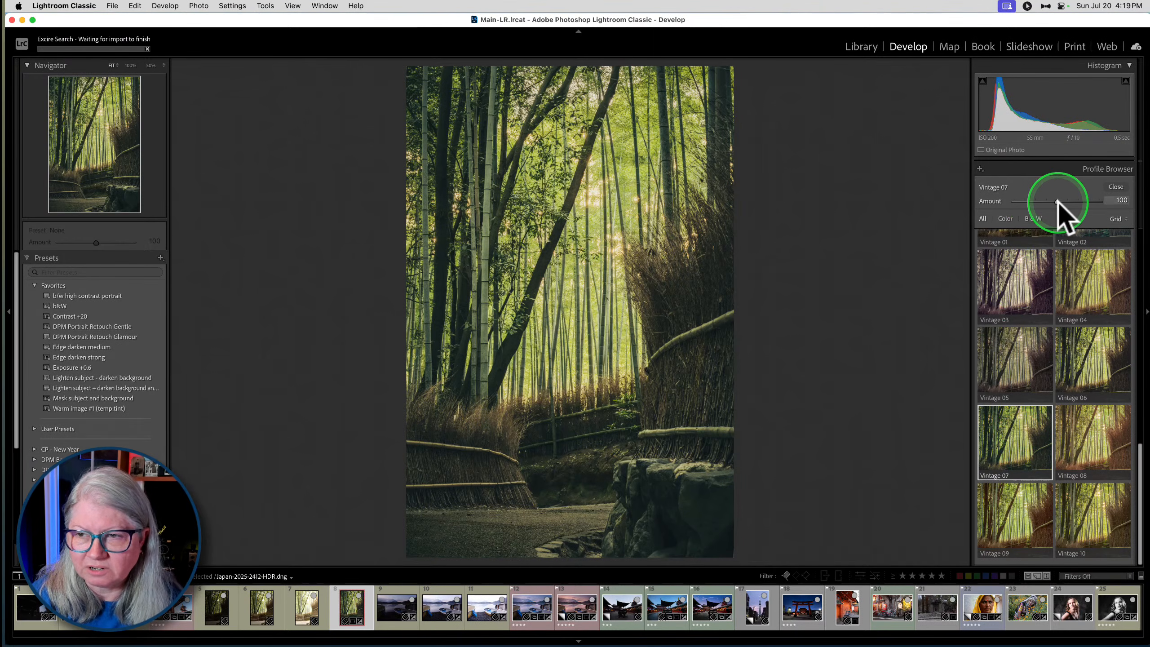
drag(1057, 202, 1033, 199)
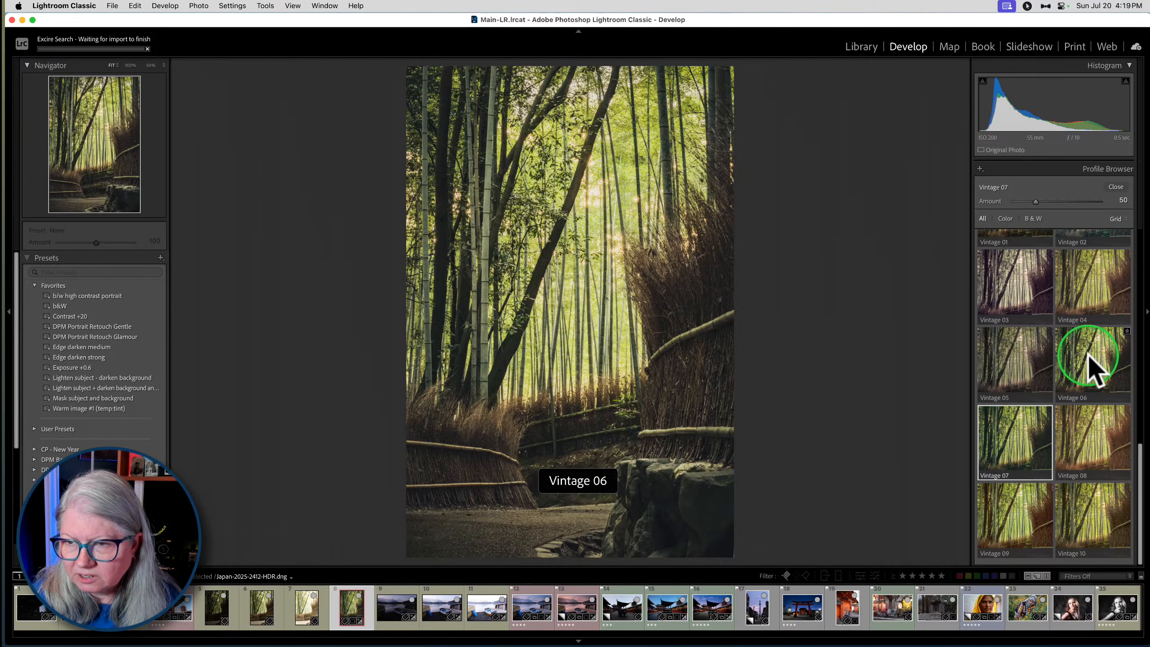
double_click(1065, 202)
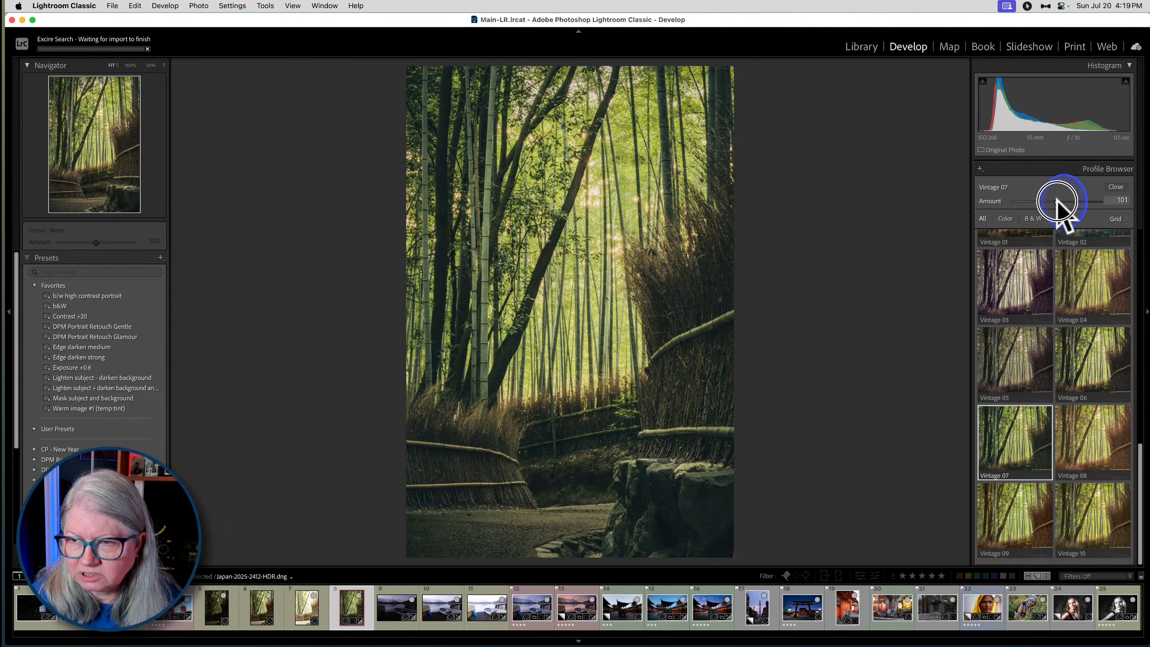
- Apply the Vintage 01 profile at Amount 100, close the Profile Browser, and compare the photo with its unedited version
scroll(1026, 472, up, 3)
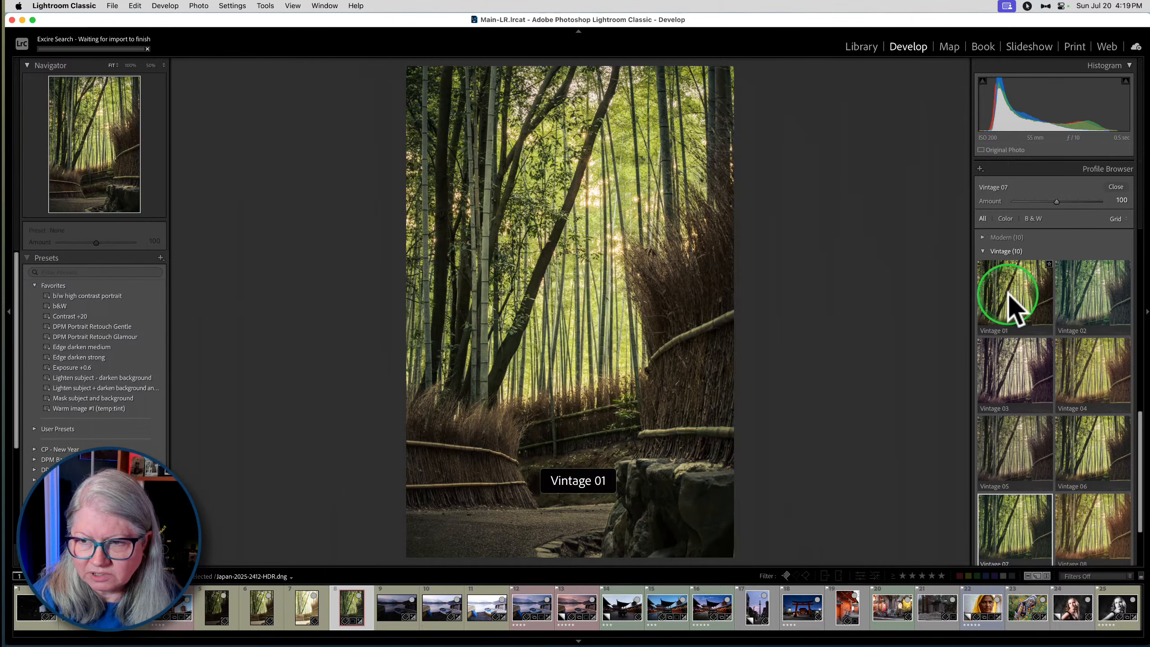
click(1012, 308)
drag(1080, 204, 1054, 196)
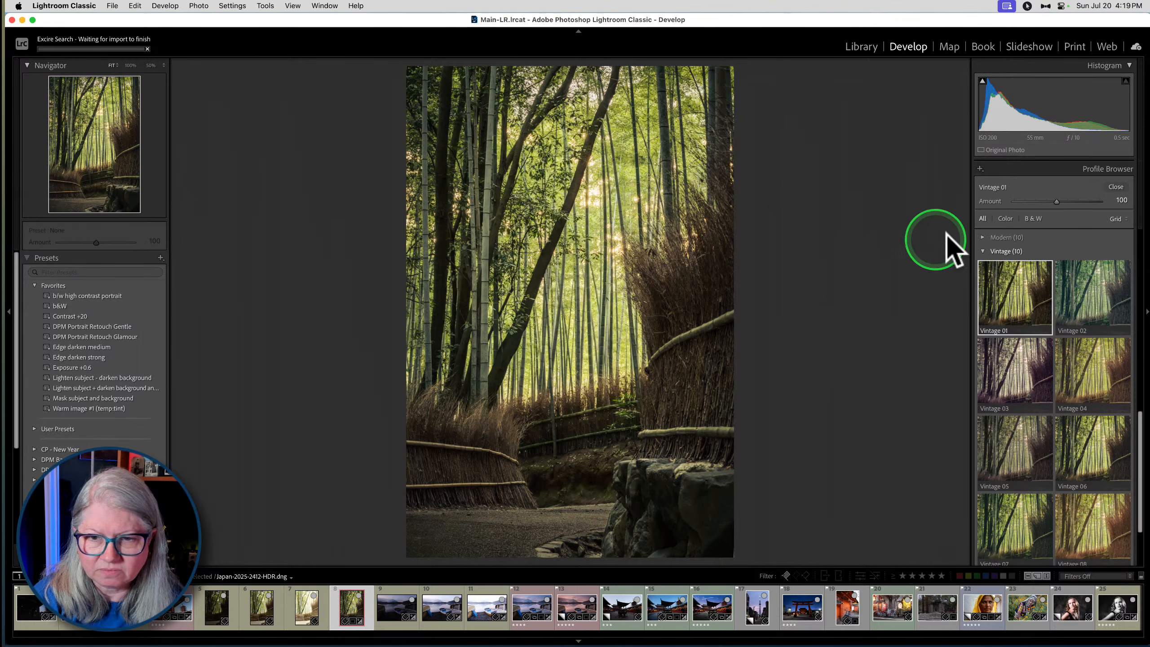
click(1116, 186)
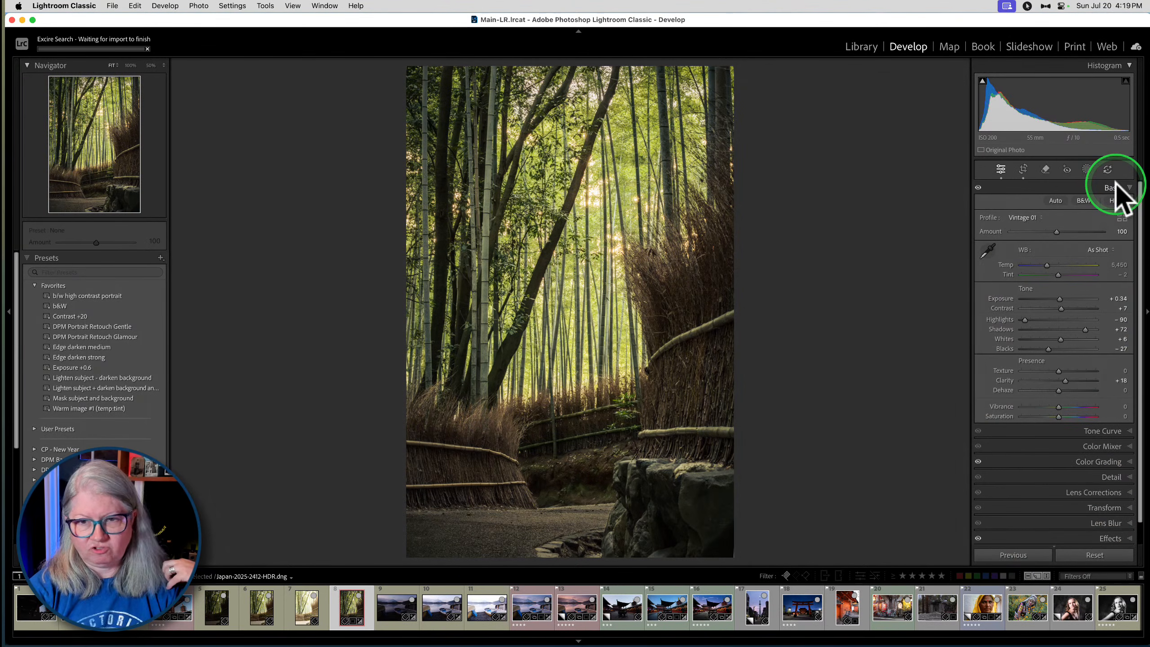
key(backslash)
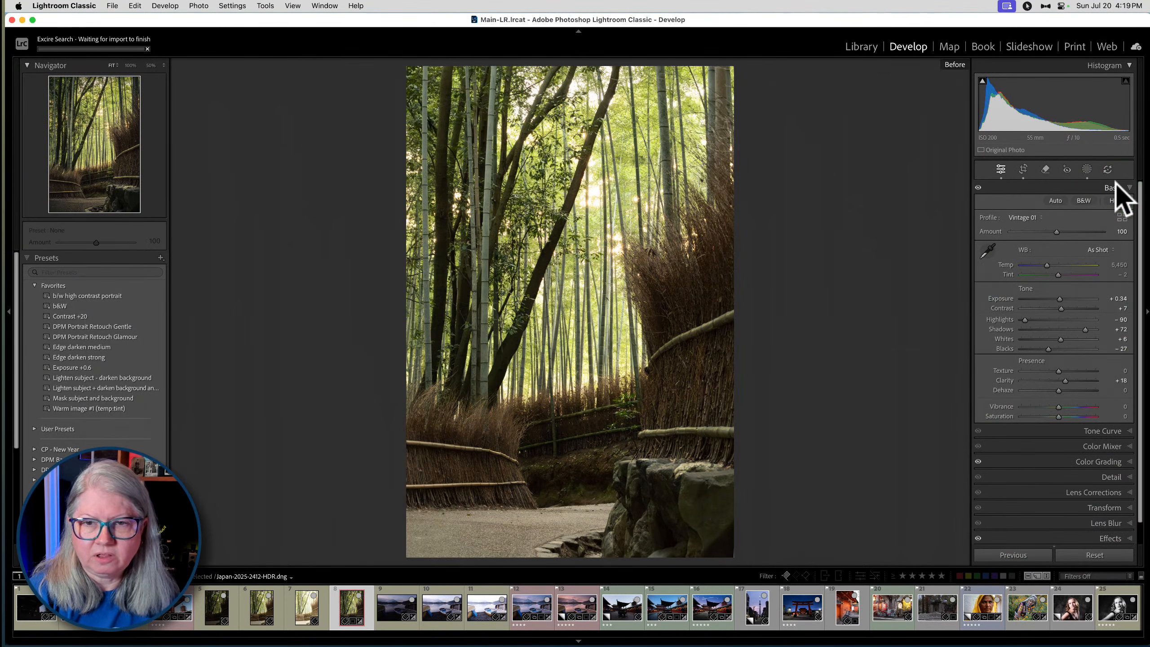
key(backslash)
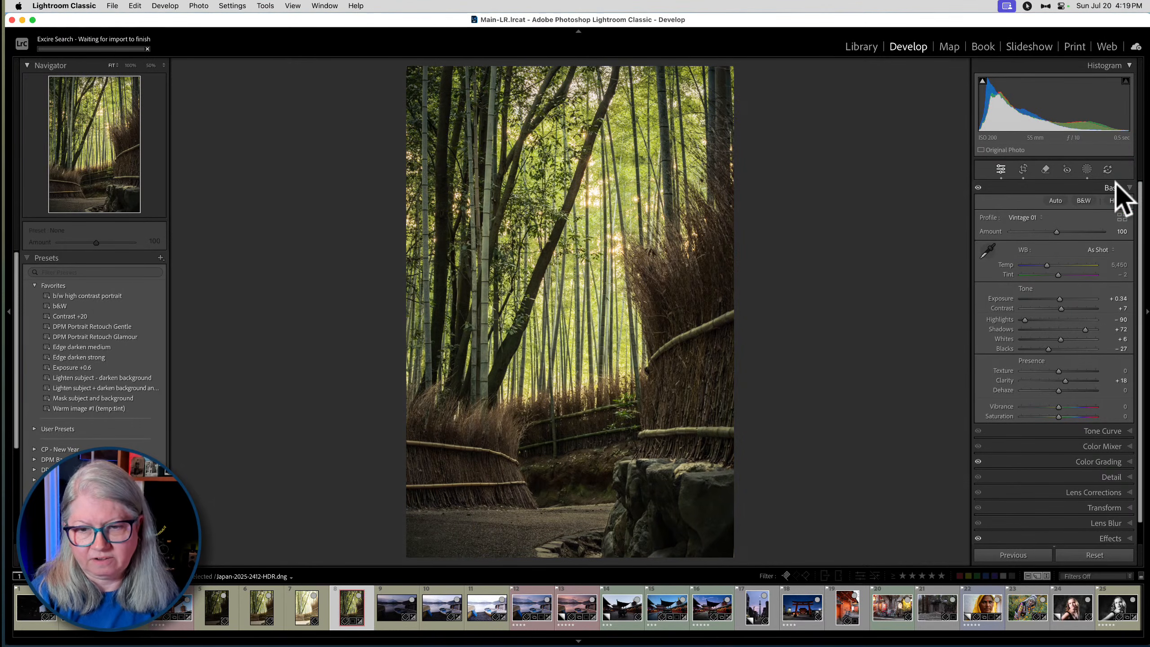
- Reopen the Profile Browser, apply Camera ASTIA/Soft from the Camera Matching group, and close the browser
click(1120, 217)
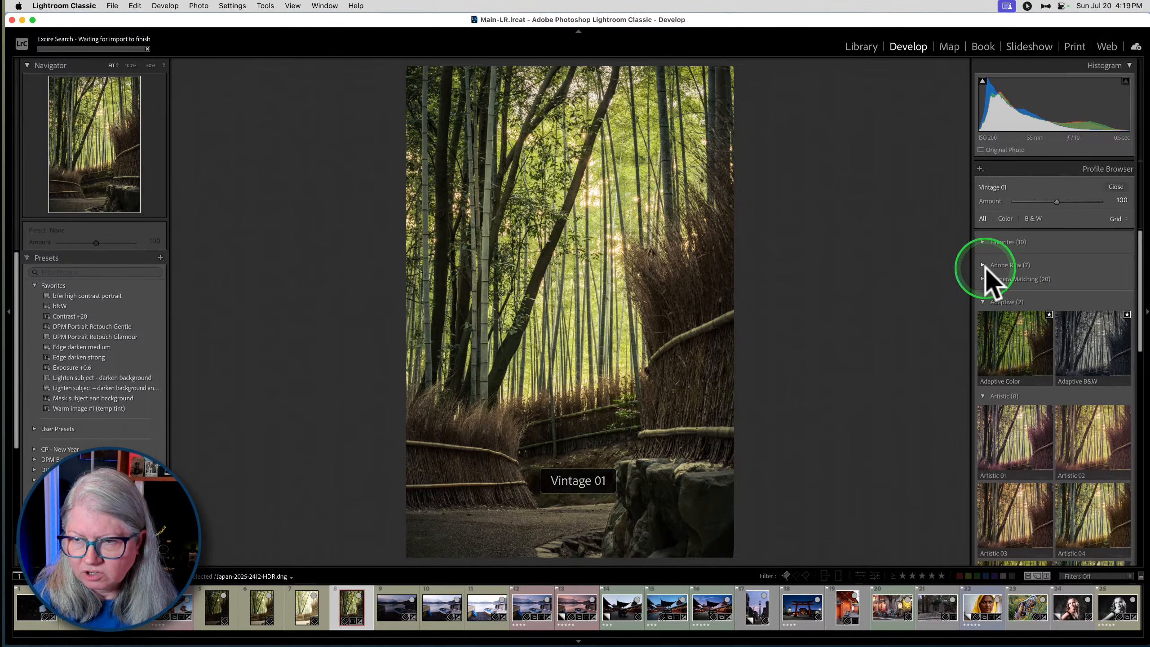
scroll(987, 277, up, 8)
click(982, 265)
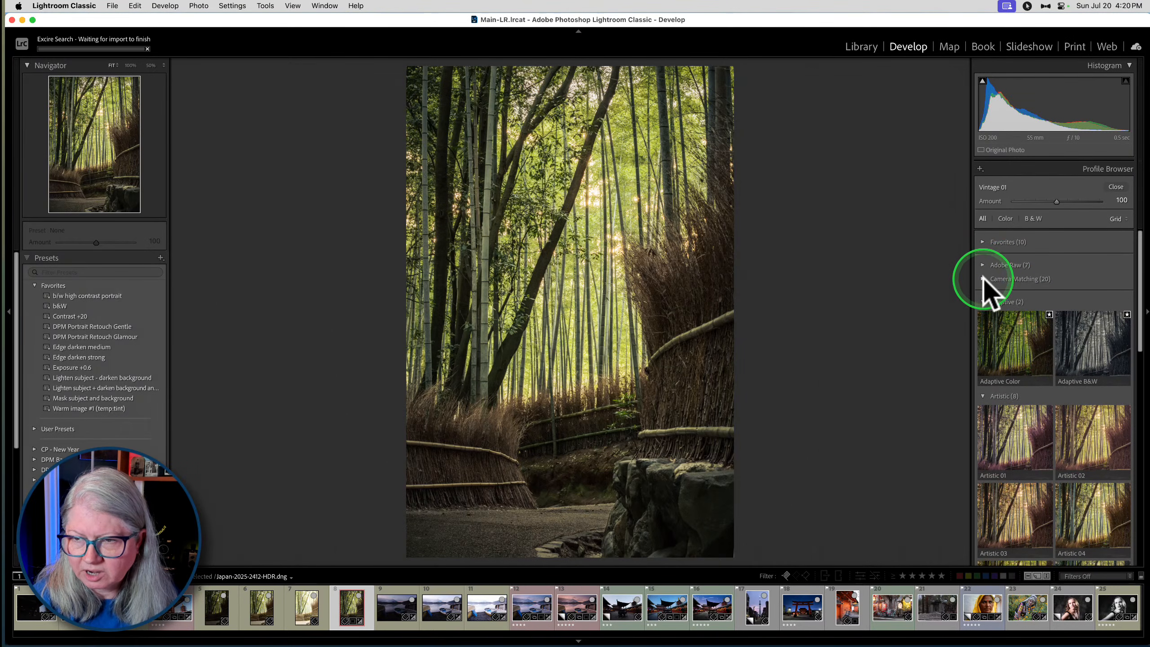
click(983, 278)
click(1010, 324)
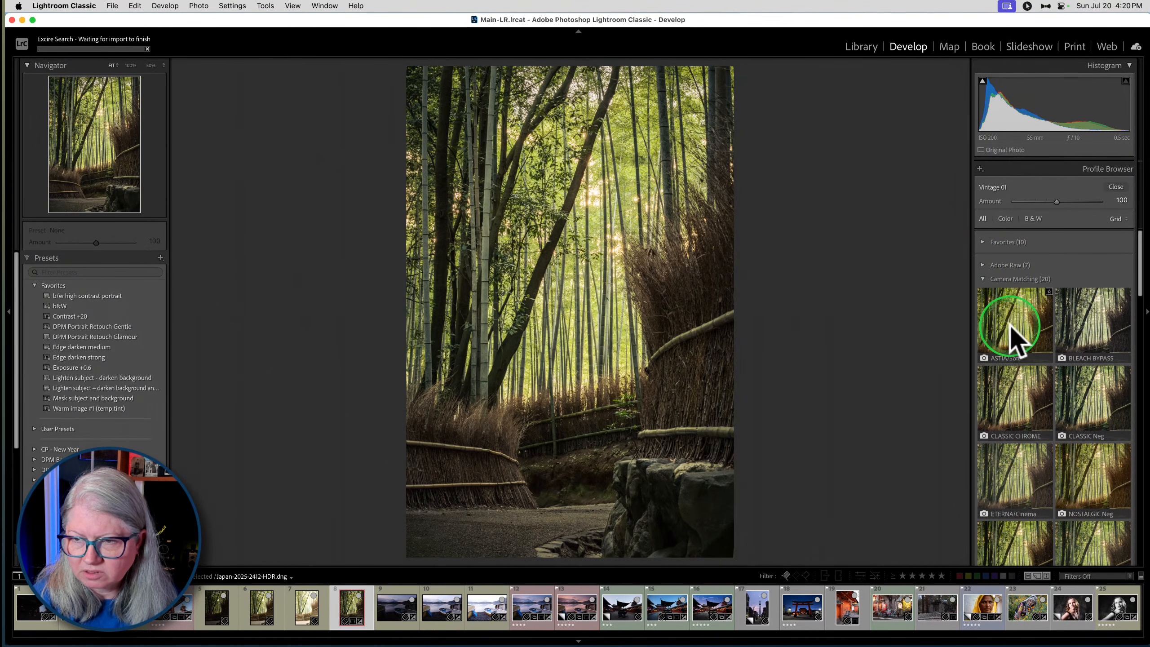
click(1115, 186)
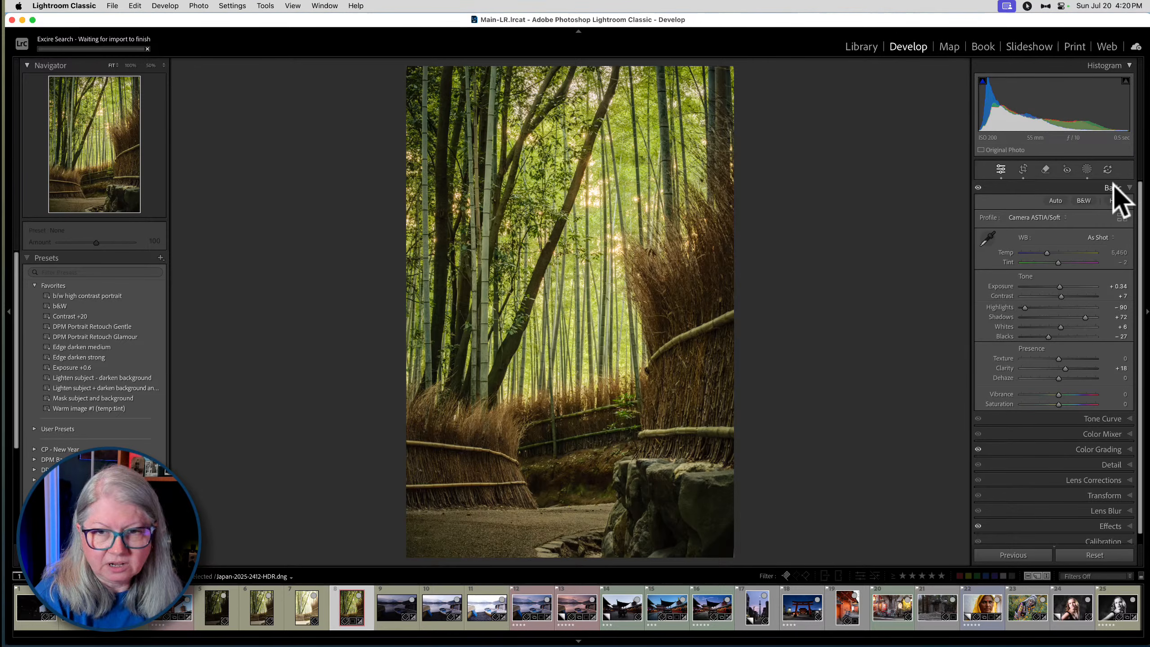
- Return to the Library grid and select the three bracketed bamboo exposures, Japan-2025-2412 to Japan-2025-2414
key(g)
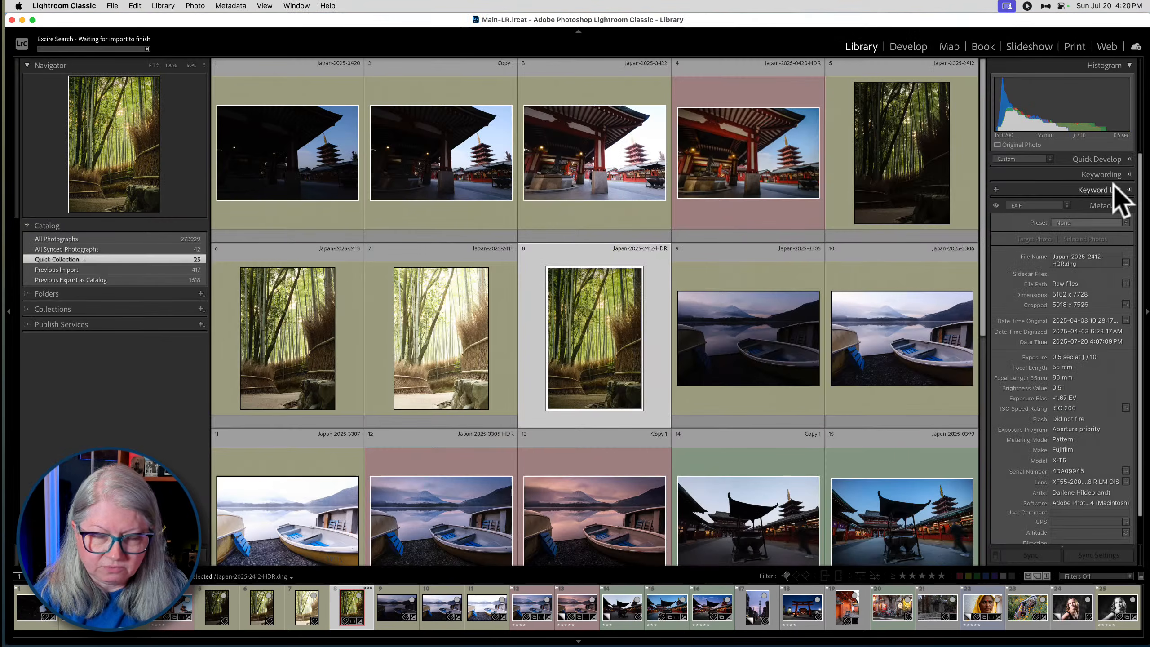
click(911, 171)
shift+click(451, 318)
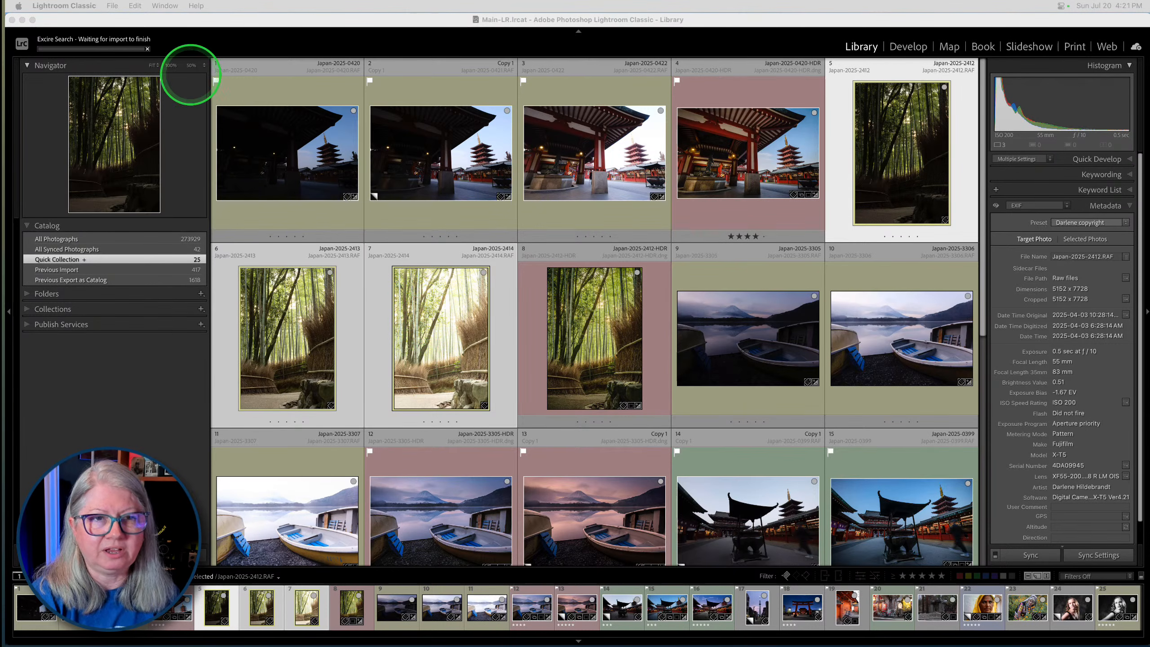
- Cancel the pending Excire Search background task
click(145, 45)
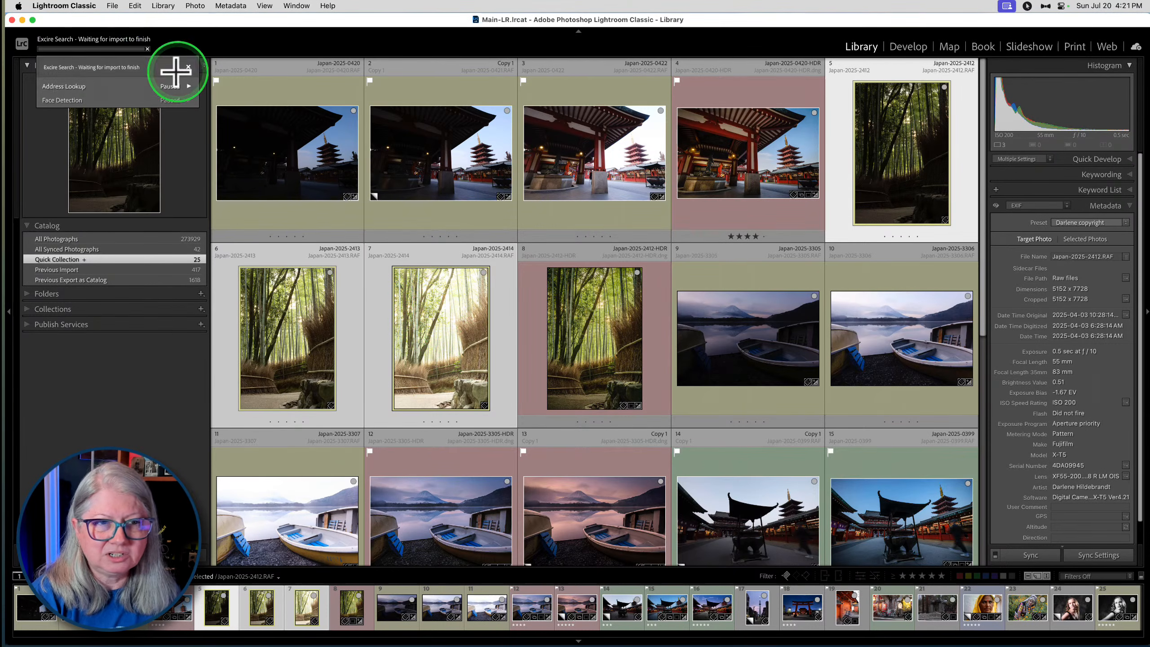
click(146, 47)
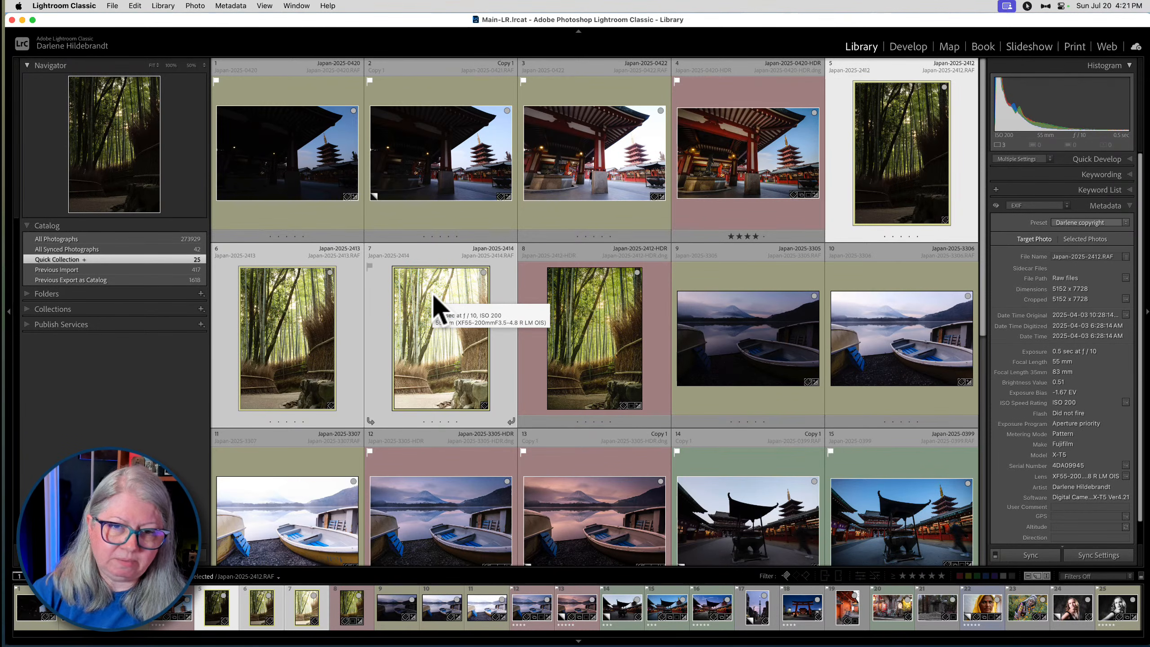
click(411, 304)
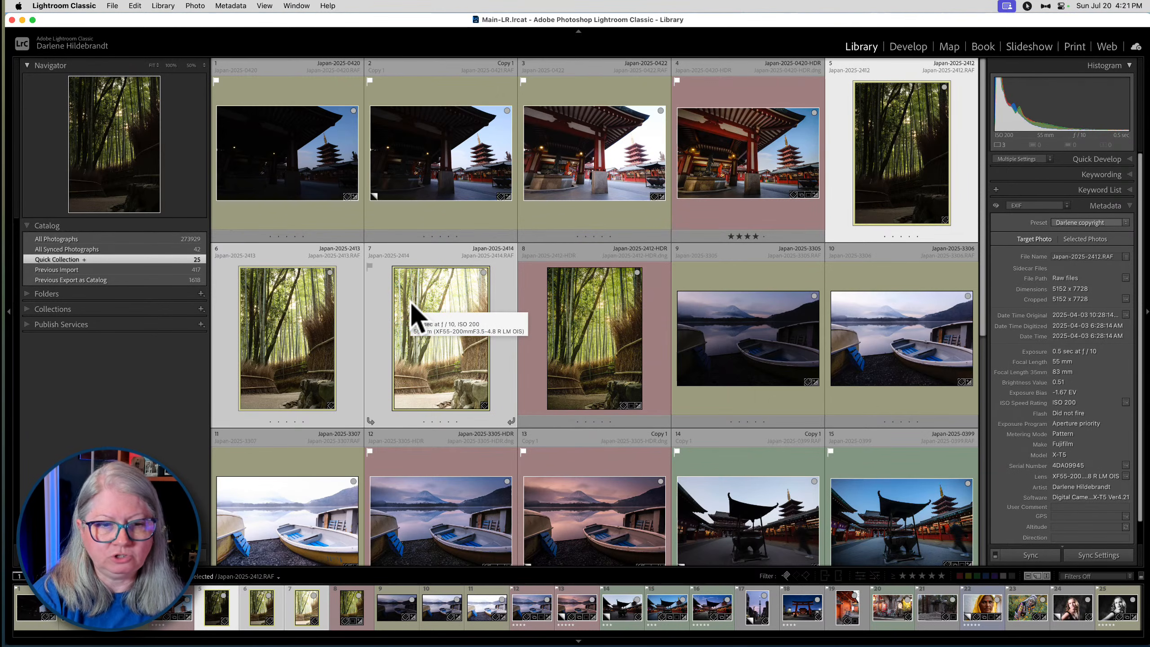
click(412, 297)
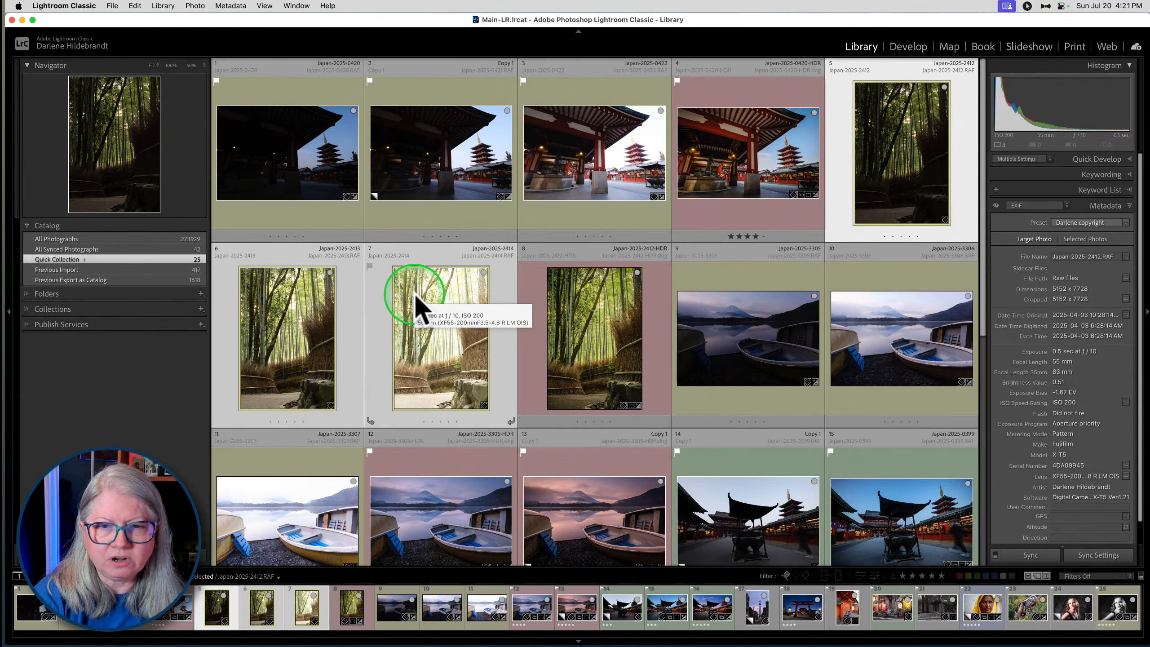
click(409, 290)
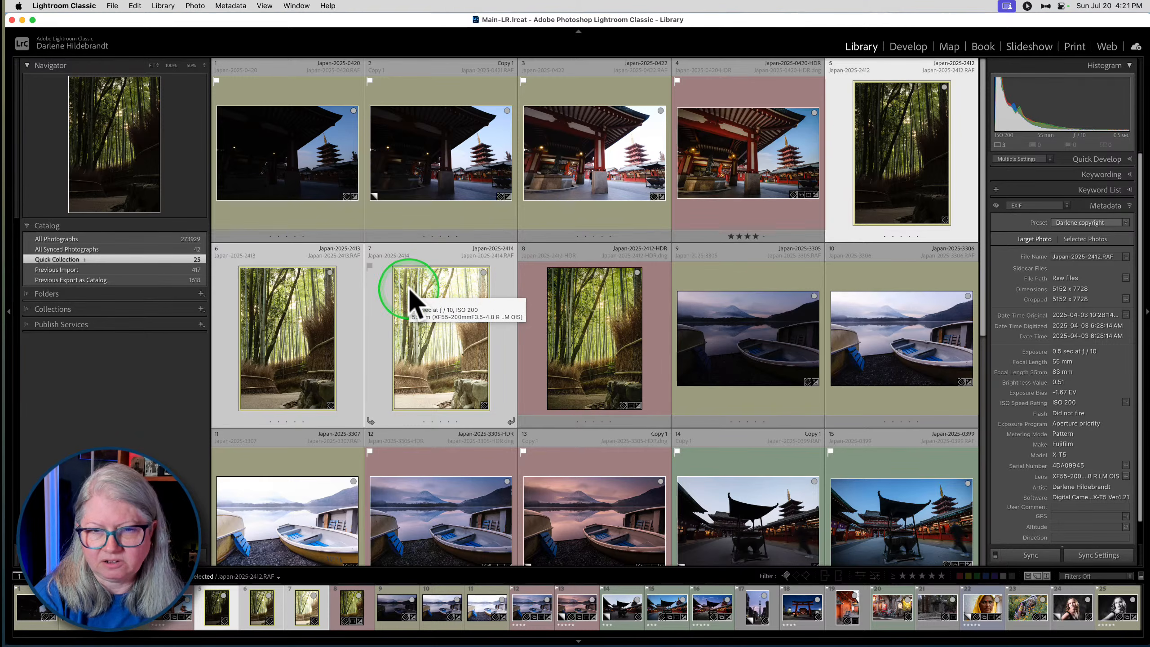
- Send the three selected bamboo exposures to Luminar Neo with the HDR Merge in Luminar Neo export preset
right_click(409, 291)
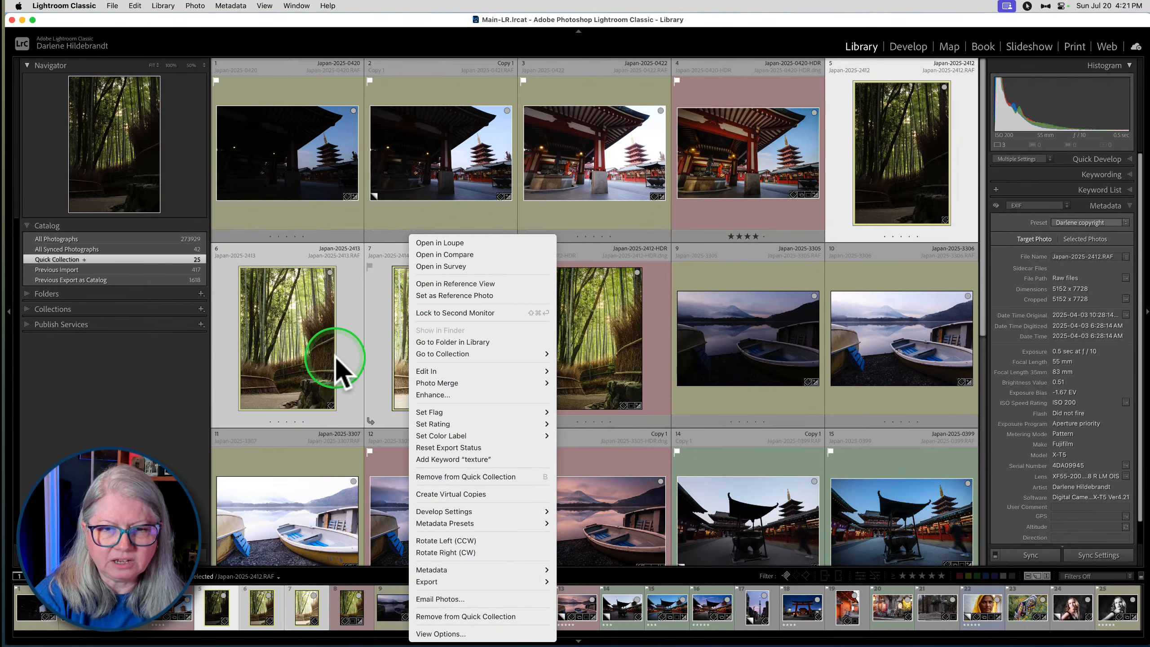
click(440, 371)
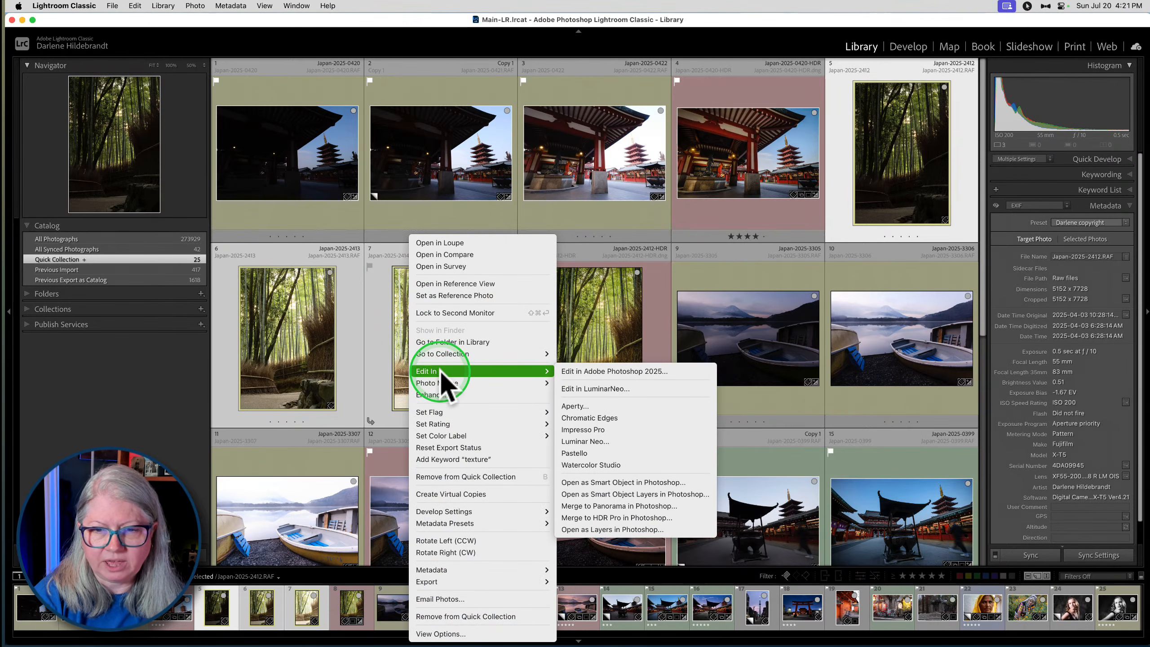
click(591, 388)
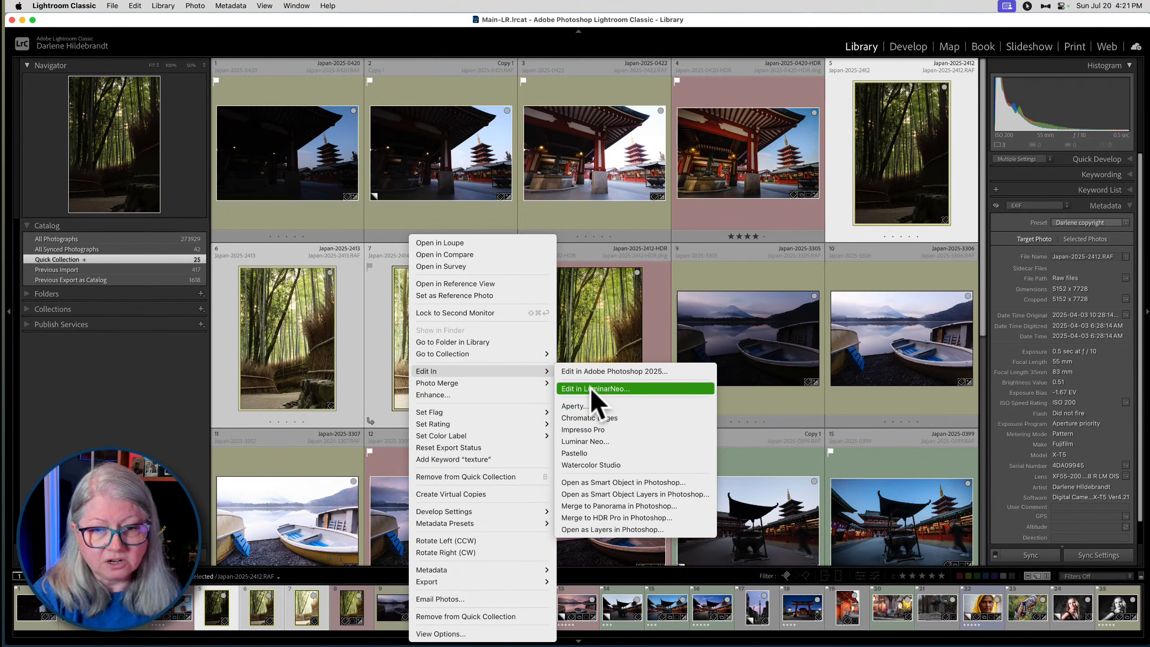
mouse_move(470, 371)
click(599, 442)
click(591, 483)
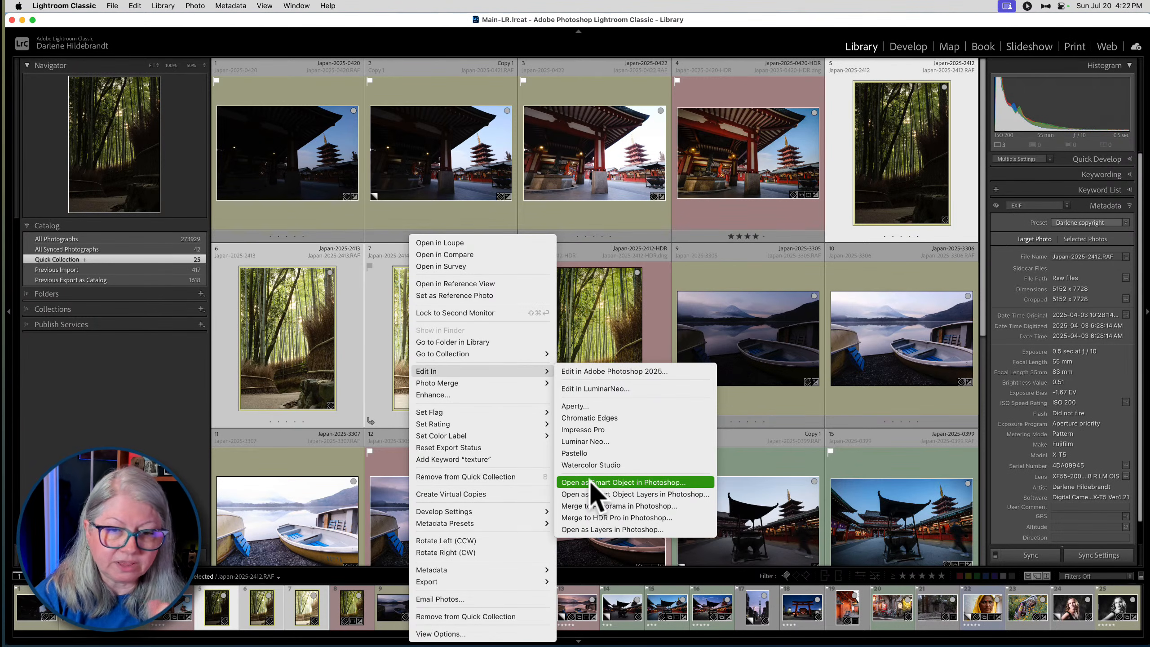
click(436, 581)
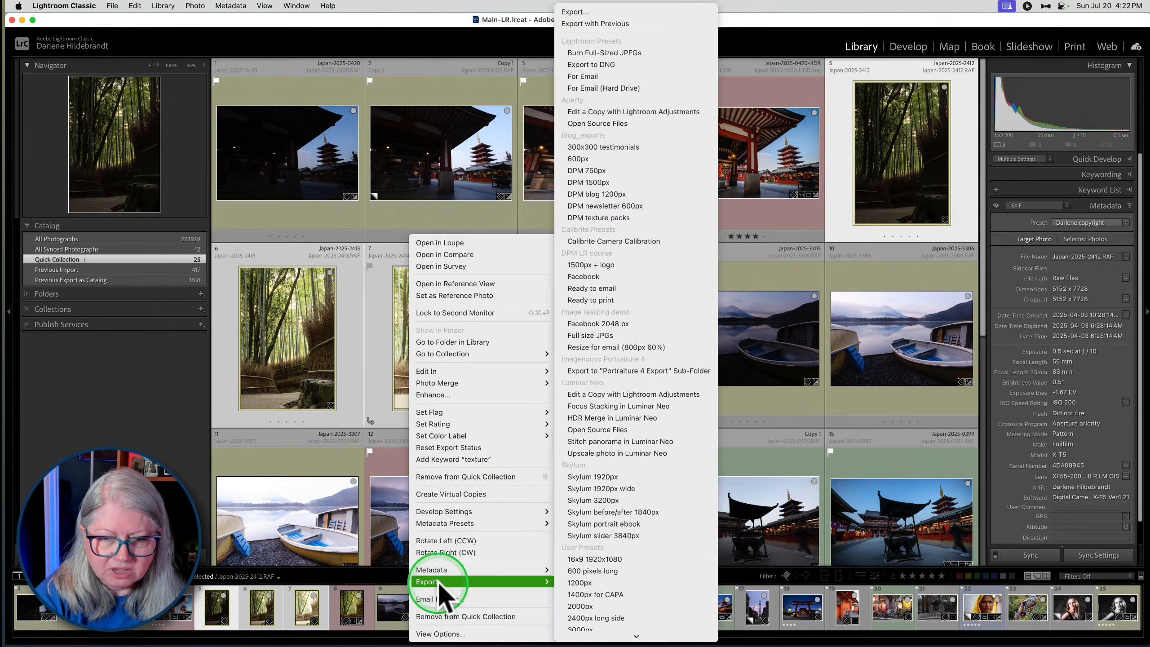
click(480, 581)
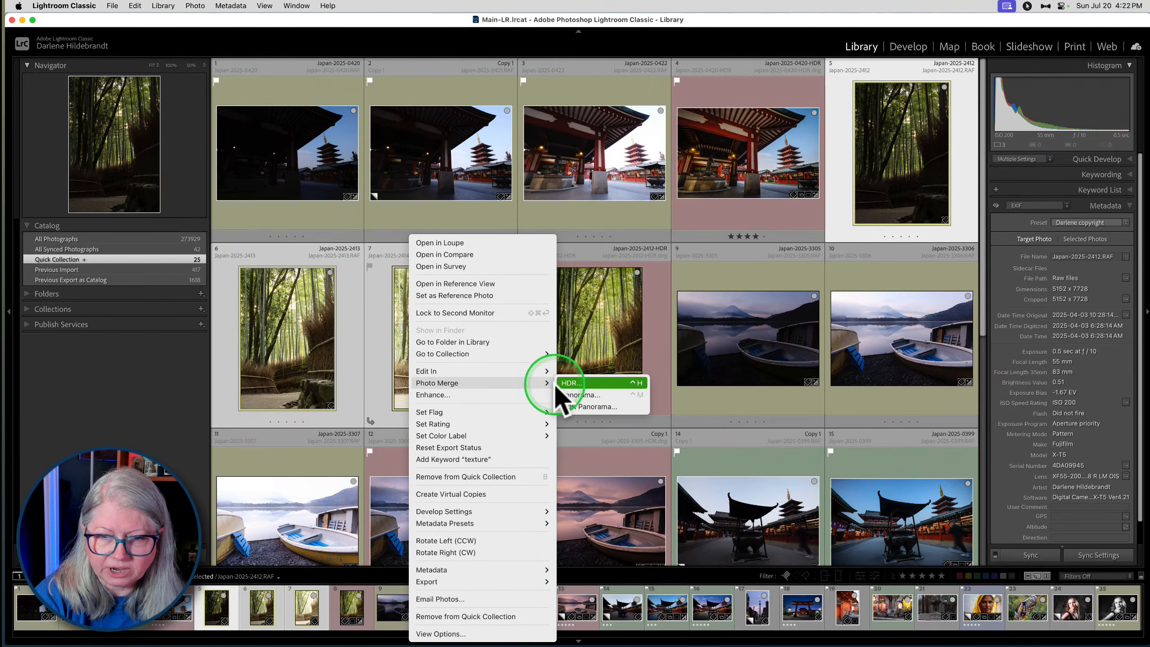
mouse_move(430, 572)
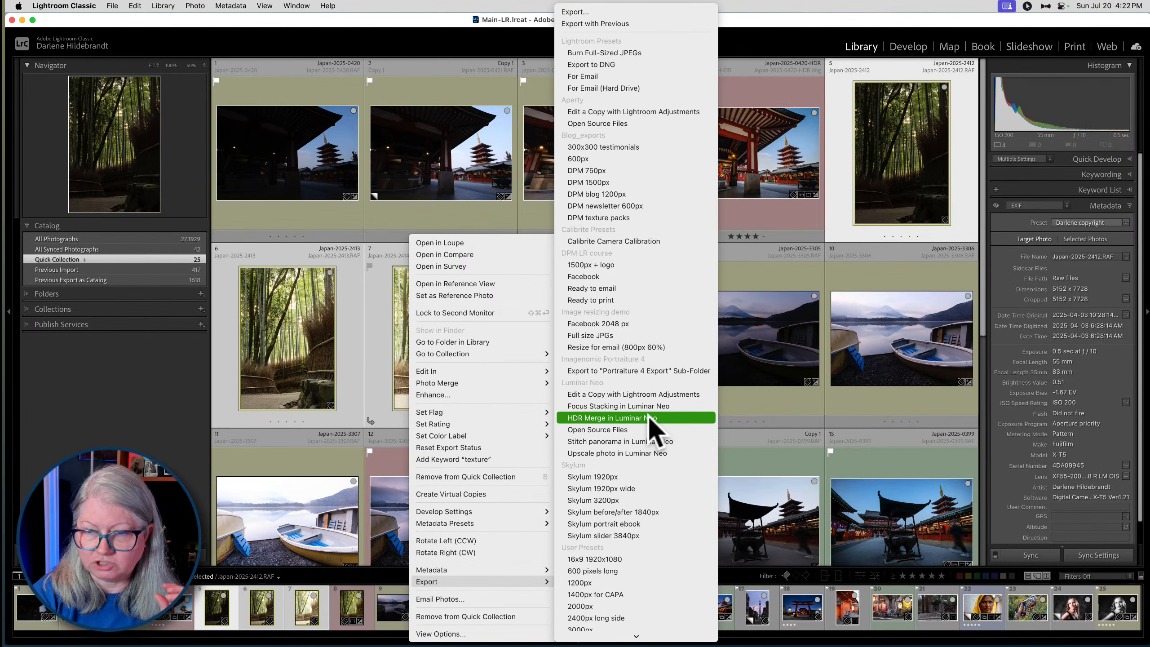
click(580, 419)
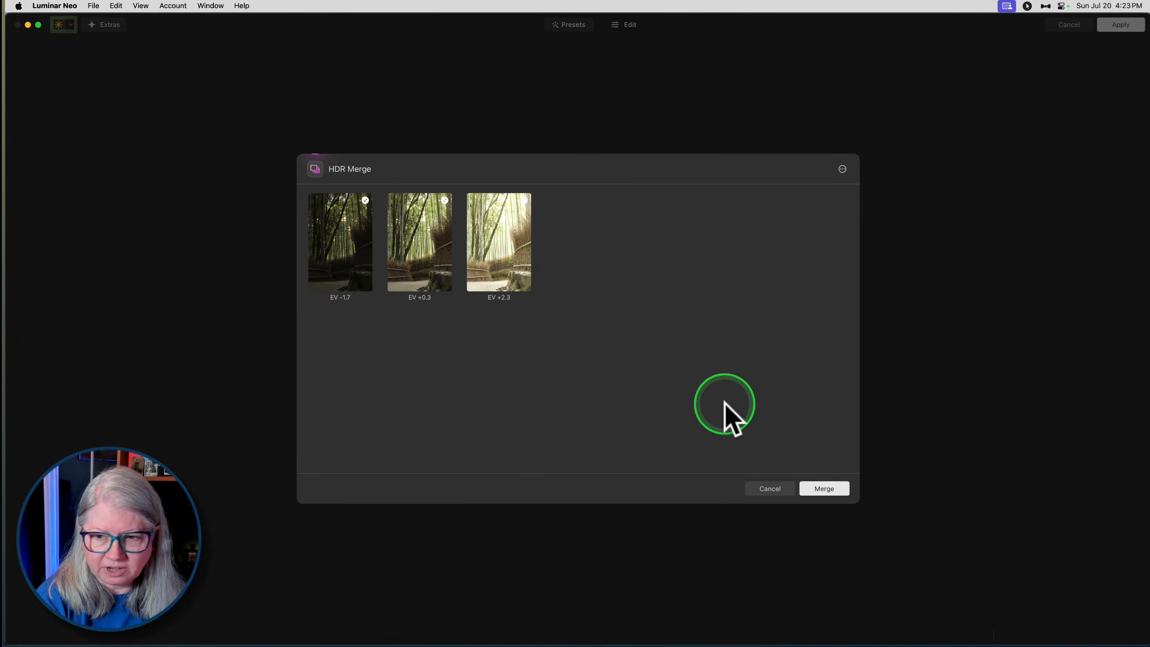
- Enable Auto Alignment and Chromatic Aberration Reduction in the HDR Merge settings
click(842, 168)
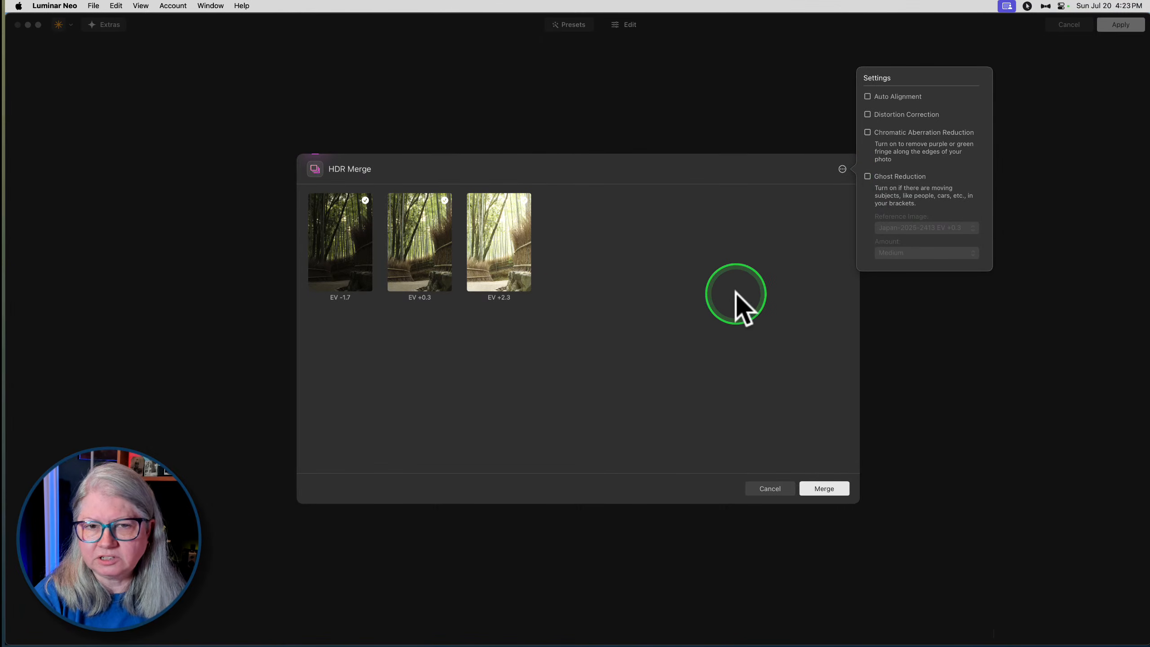
click(868, 97)
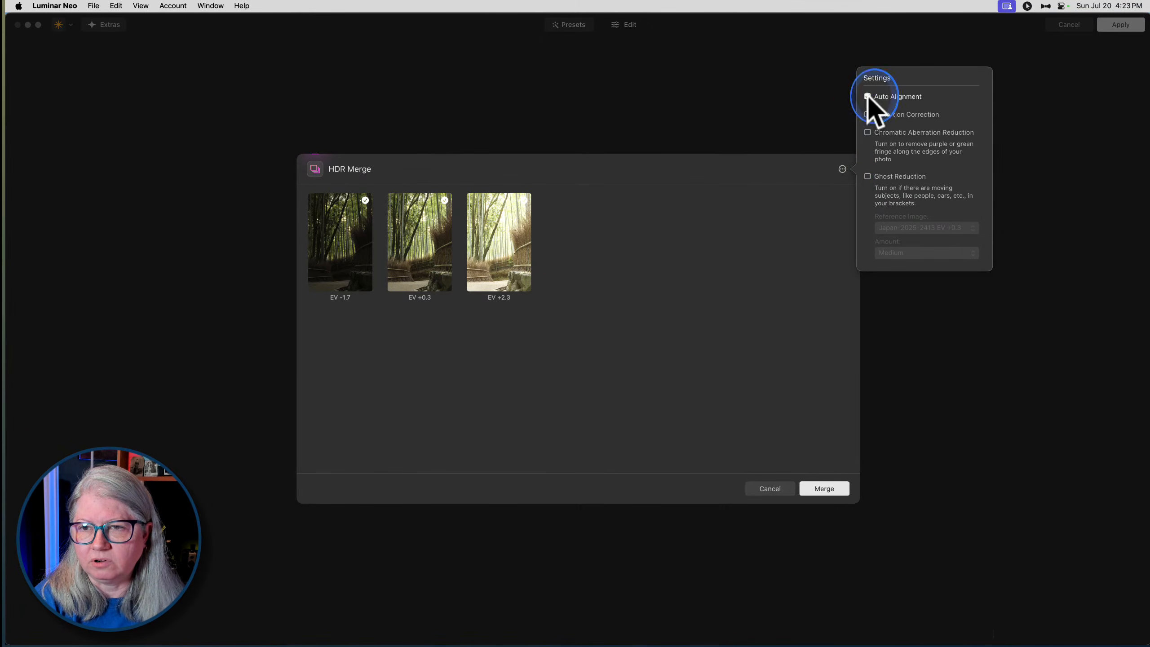
click(867, 132)
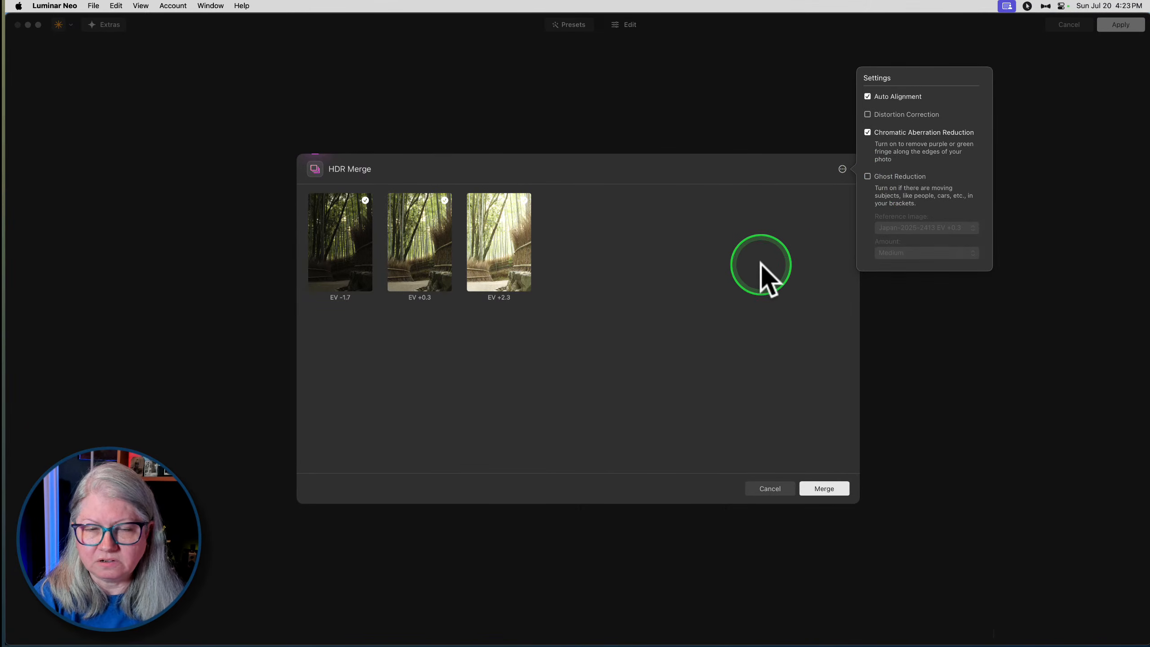
- Enable Ghost Reduction, review its Amount and Reference Image choices, and turn it off again
click(867, 177)
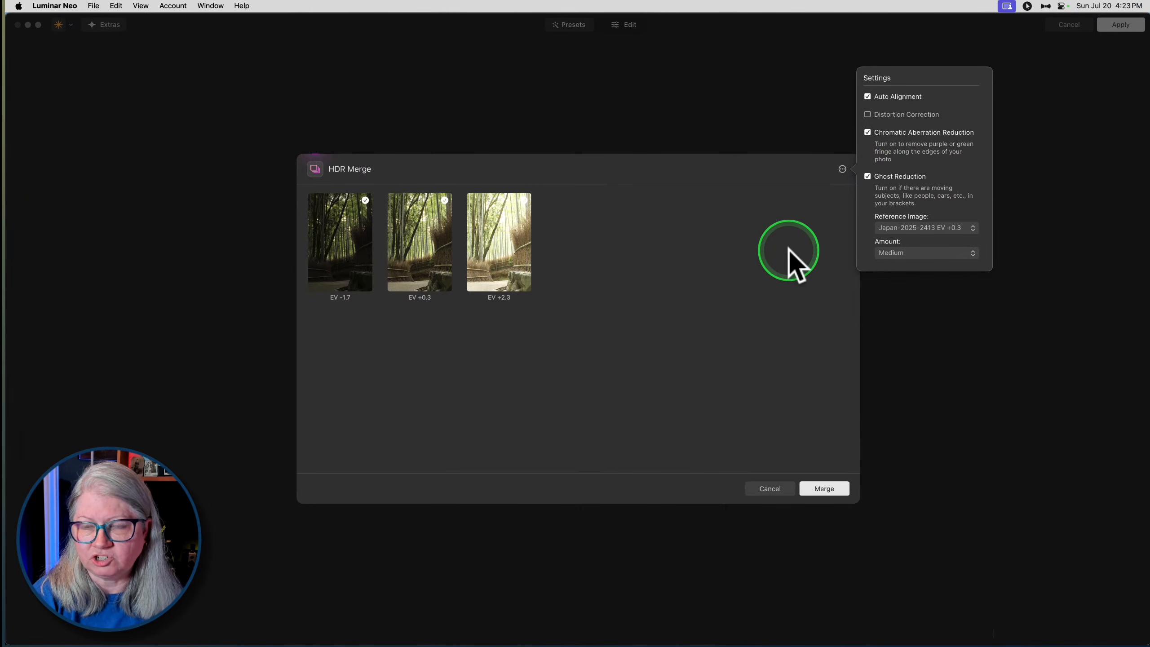
click(891, 253)
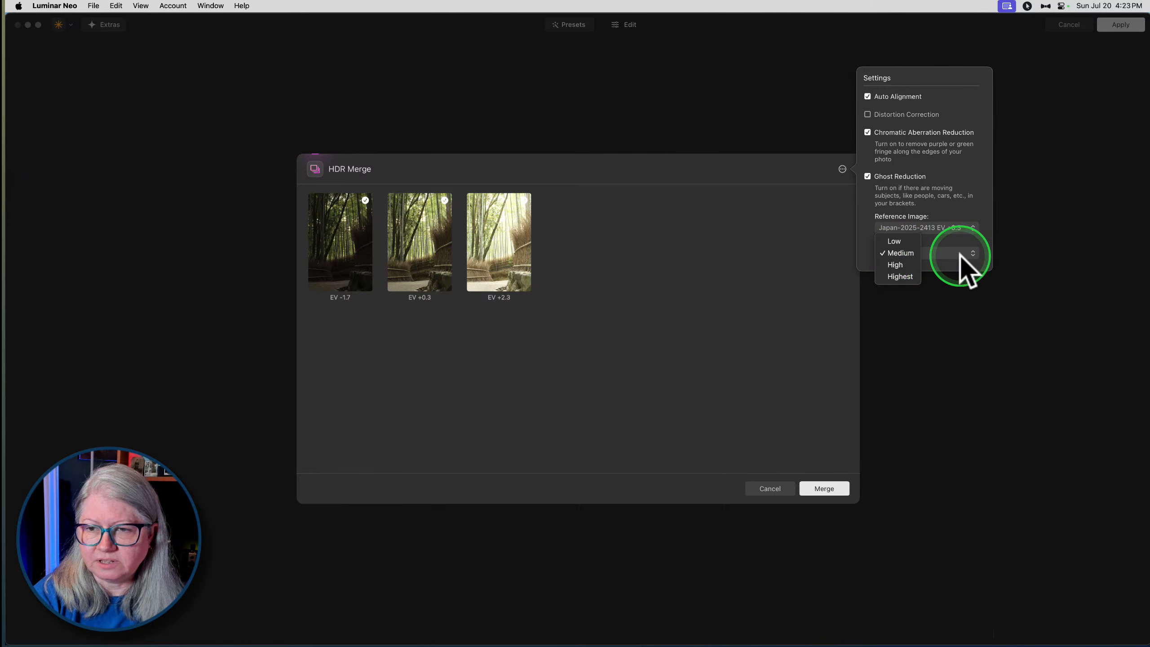
click(914, 227)
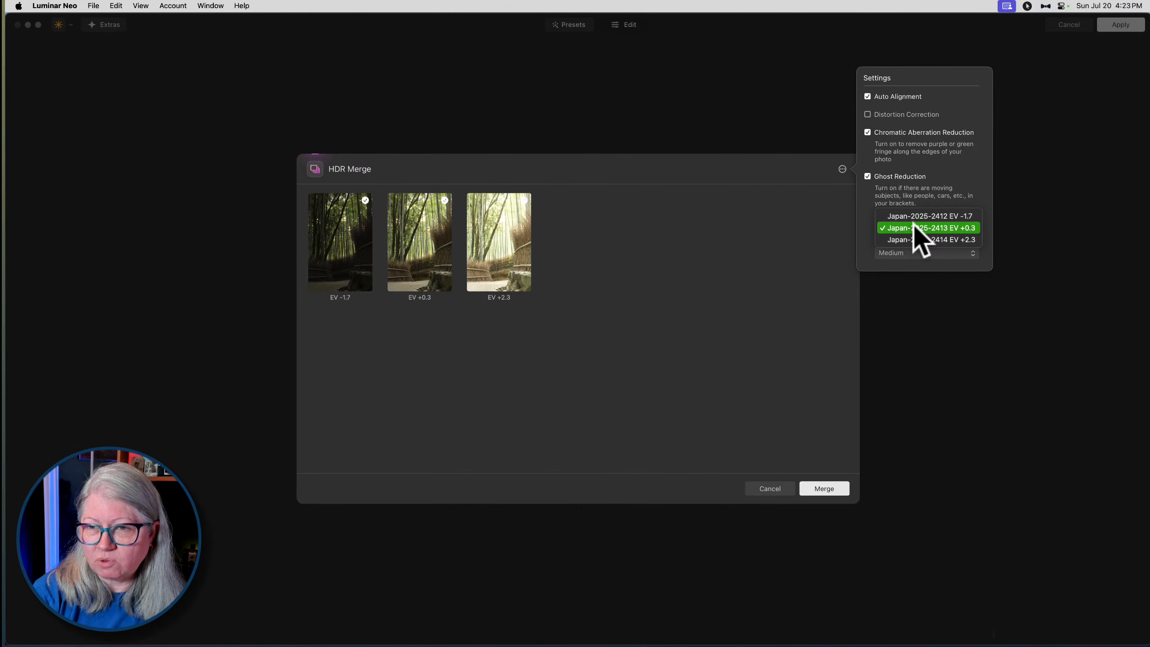
click(866, 197)
click(867, 177)
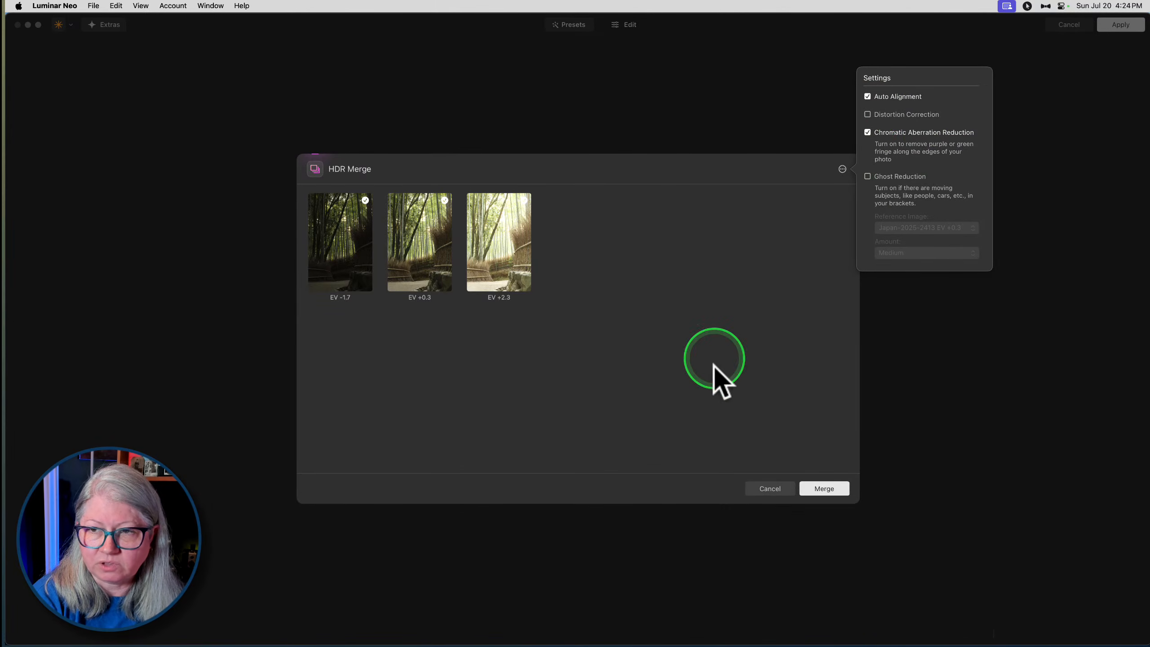
- Start the HDR merge of the three bamboo exposures
click(820, 490)
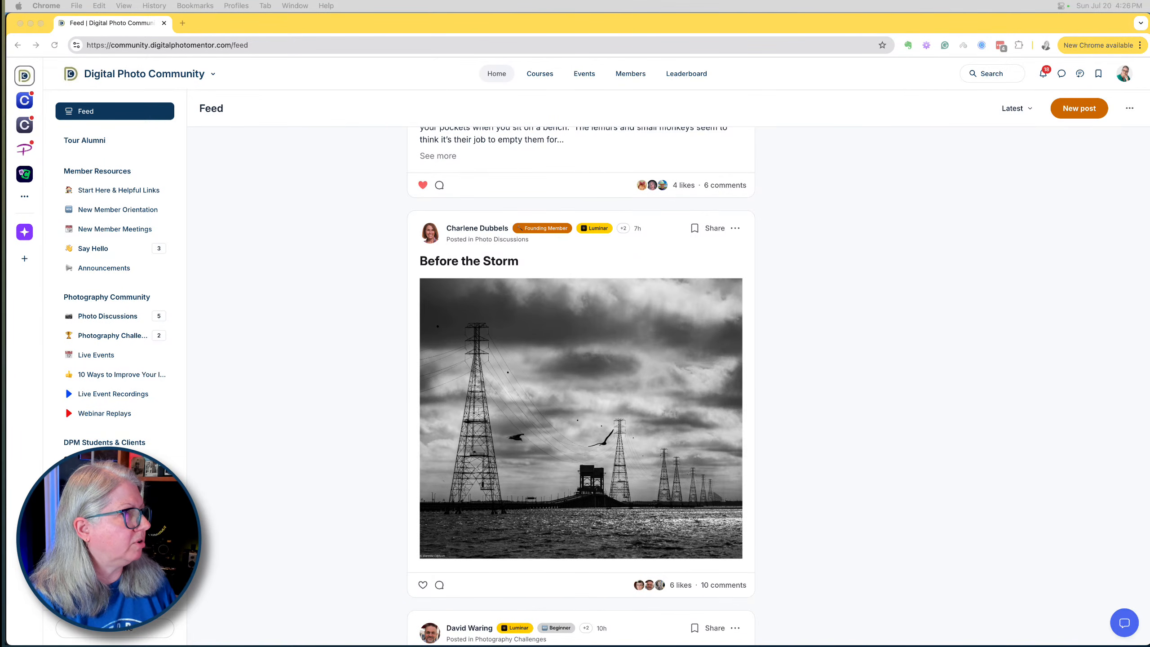
- Switch to Chrome and browse the Luminar Neo Course and Photo Discussions spaces of the Digital Photo Community
key(super+Tab)
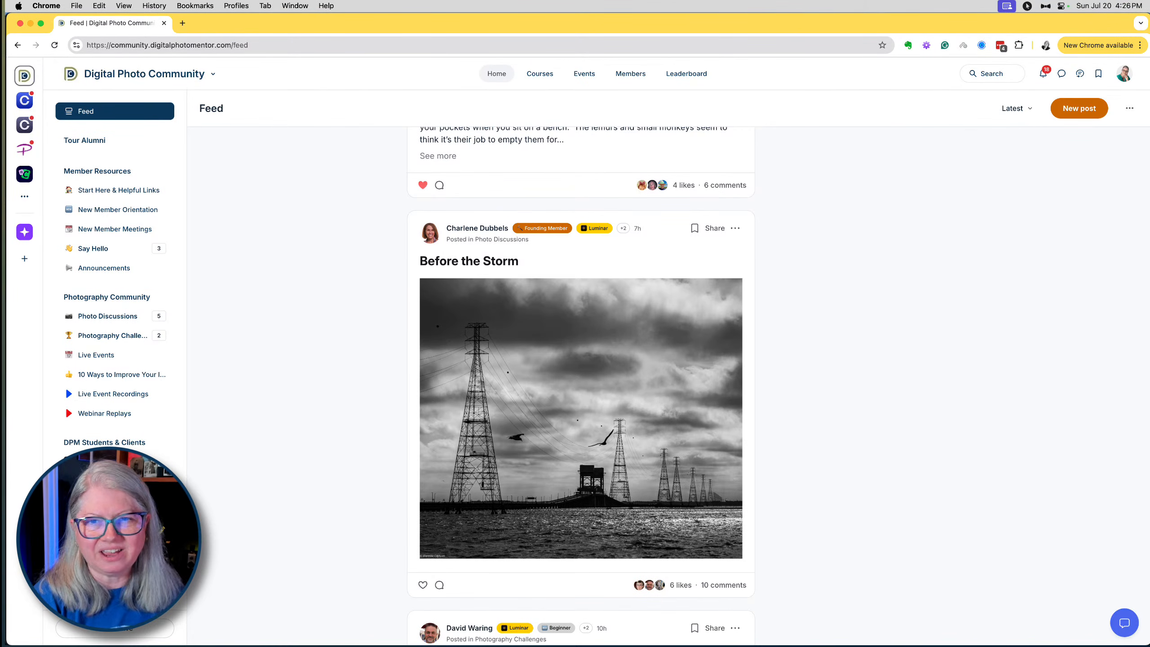
key(F11)
key(F11)
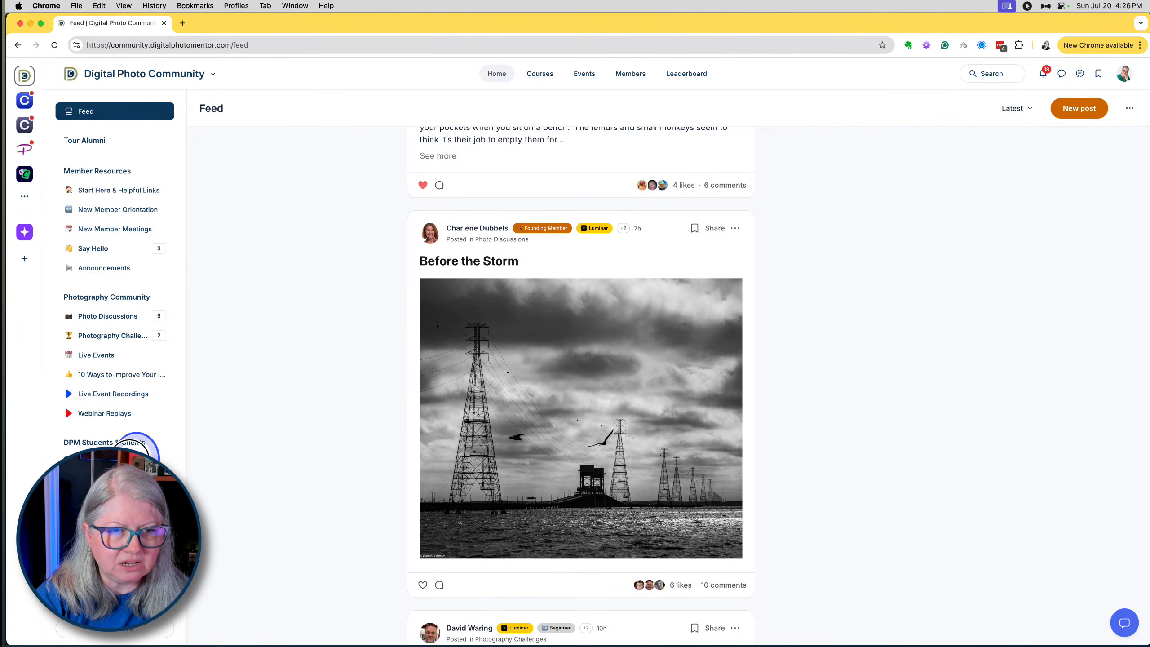
scroll(830, 277, down, 5)
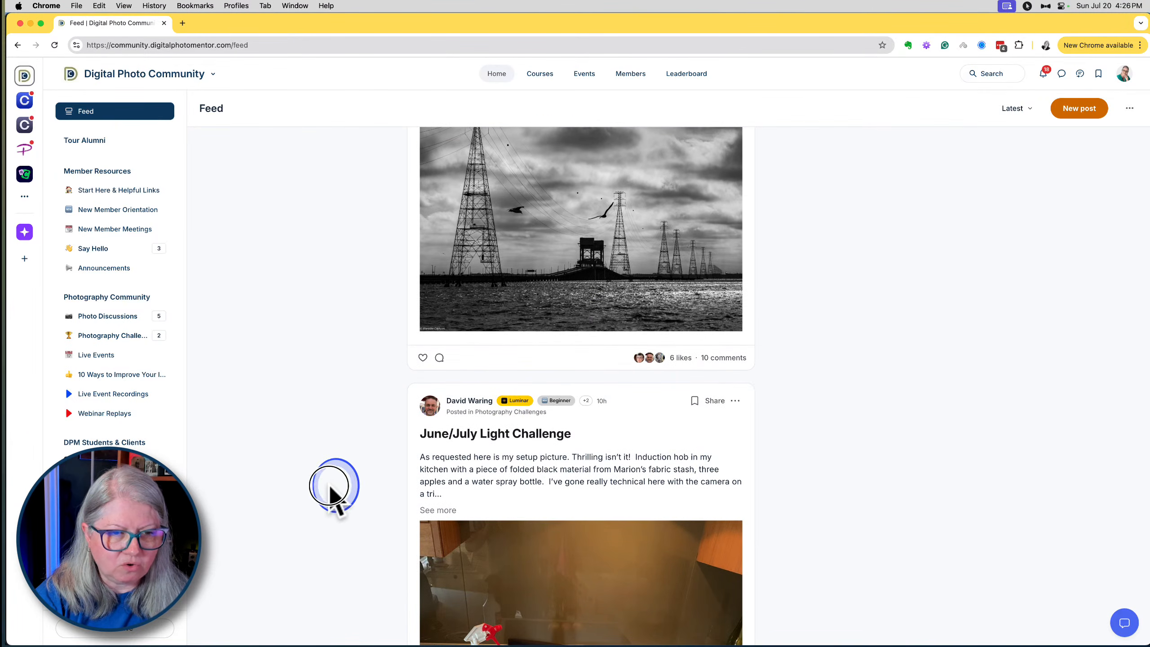
click(111, 462)
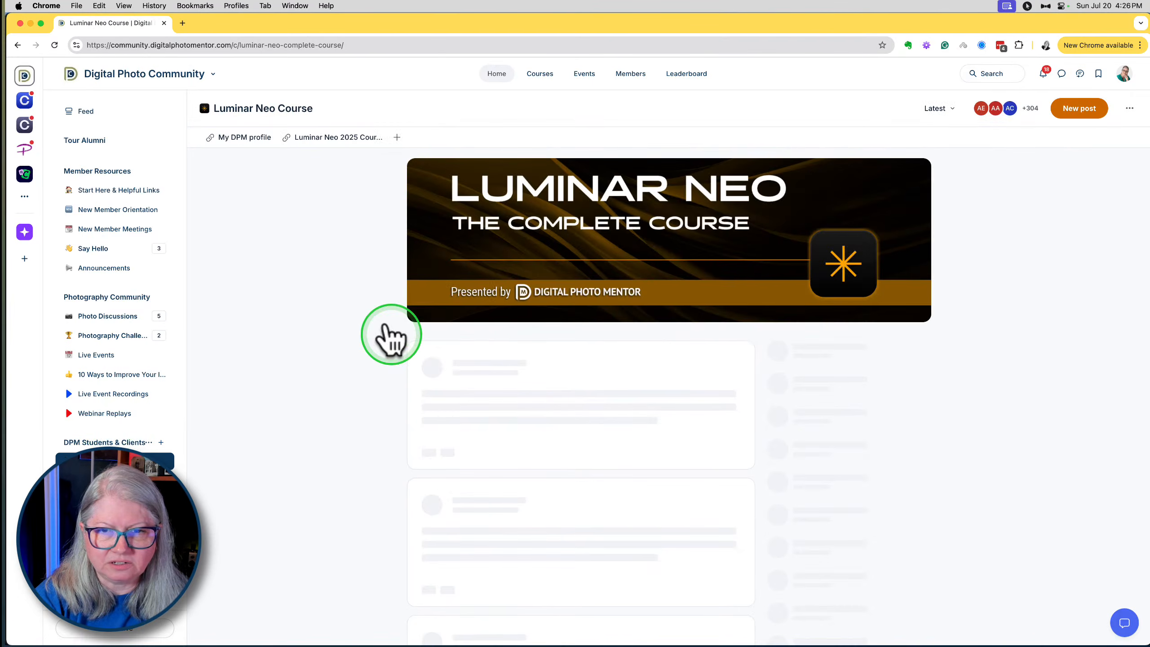
scroll(386, 335, down, 4)
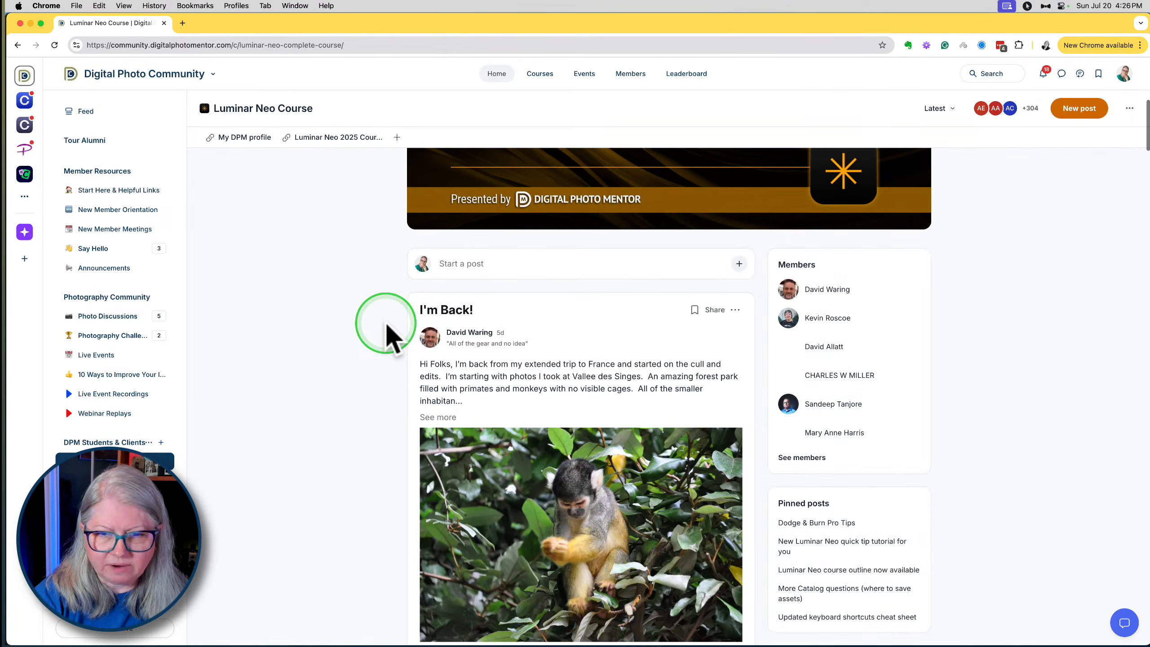
scroll(386, 335, down, 2)
scroll(386, 335, down, 2)
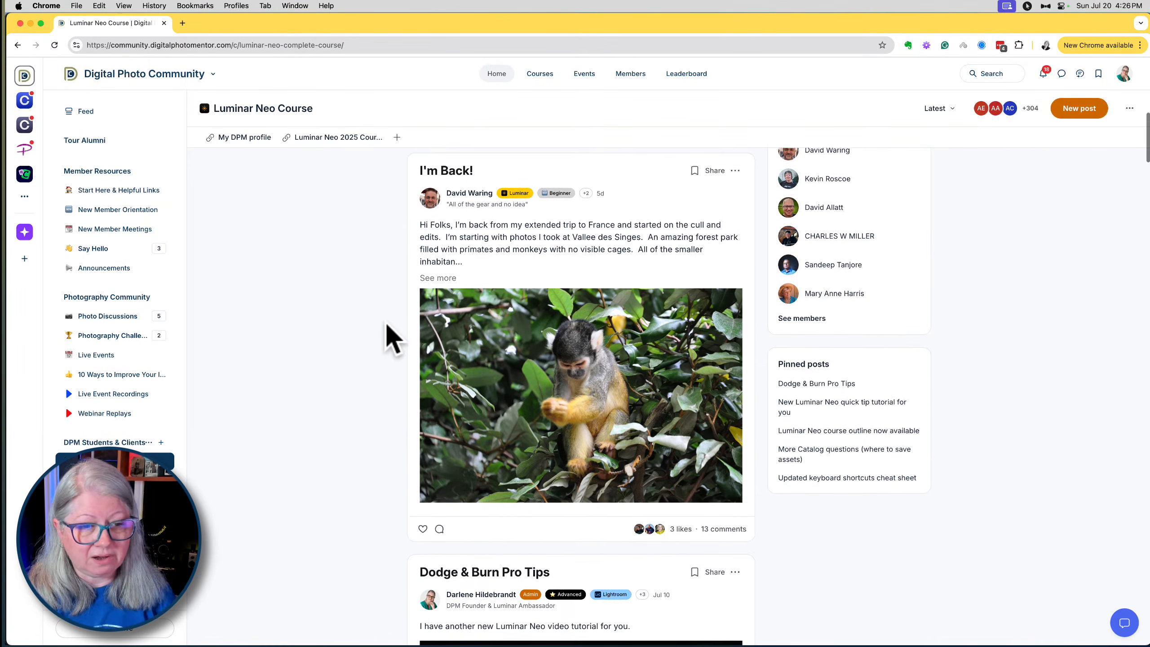
scroll(385, 335, down, 2)
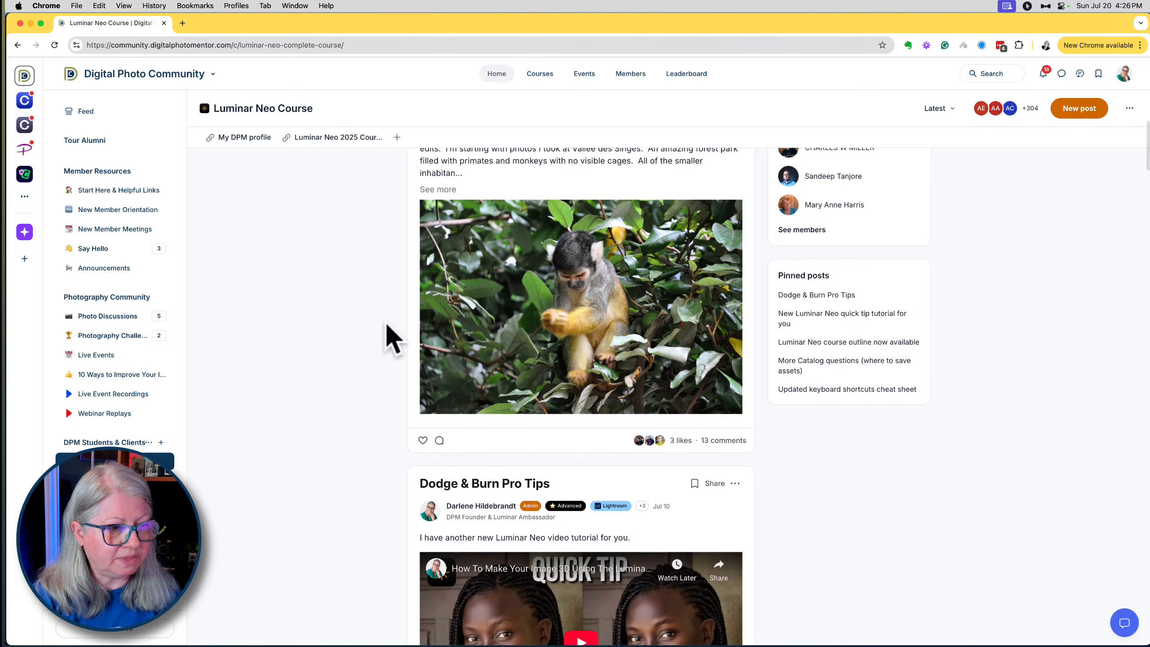
scroll(386, 336, down, 1)
click(93, 315)
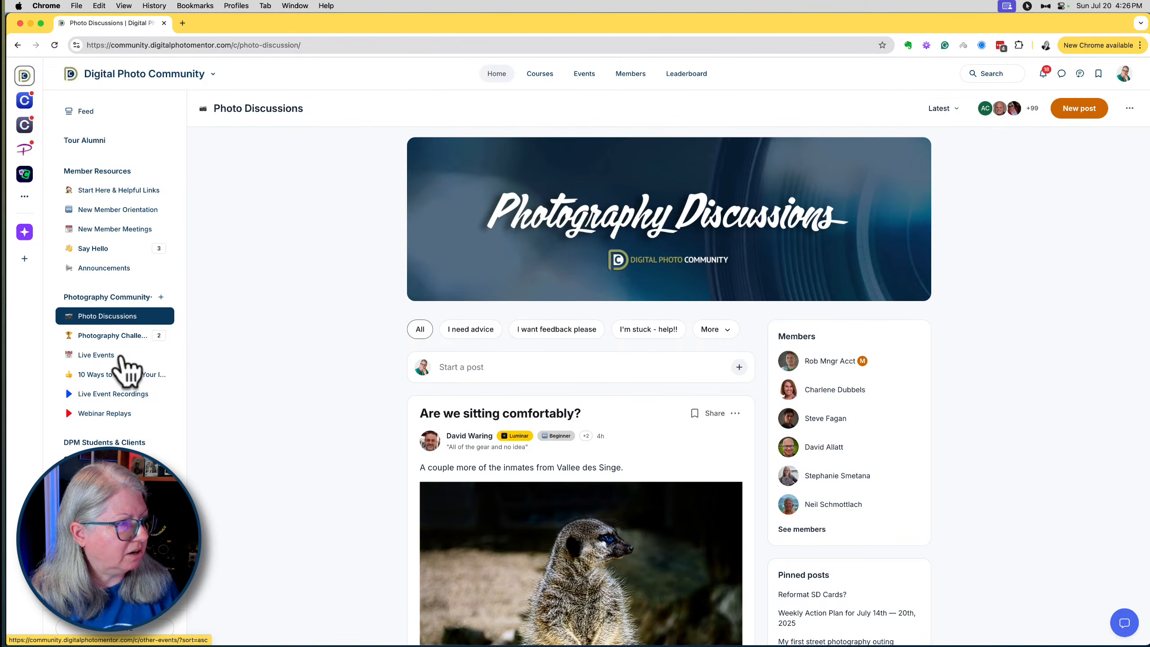
- Return to Lightroom Classic and view the temple exposures enlarged, from Japan-2025-0420 through to the merged Japan-2025-0420-HDR image
key(super+Tab)
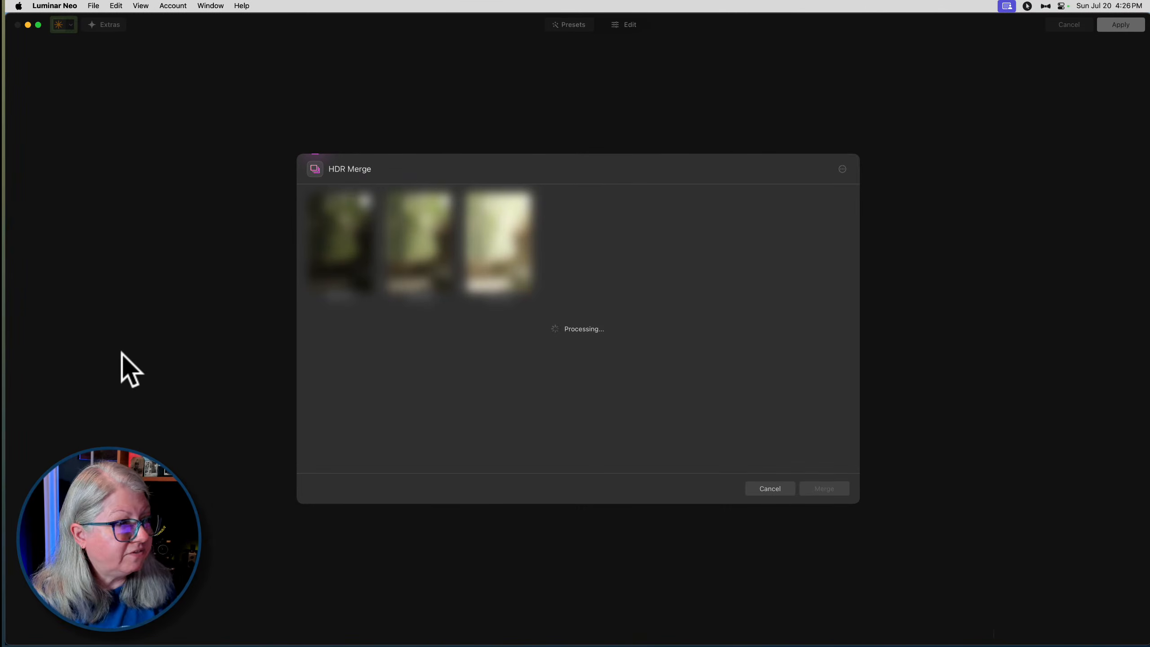
key(super+Tab)
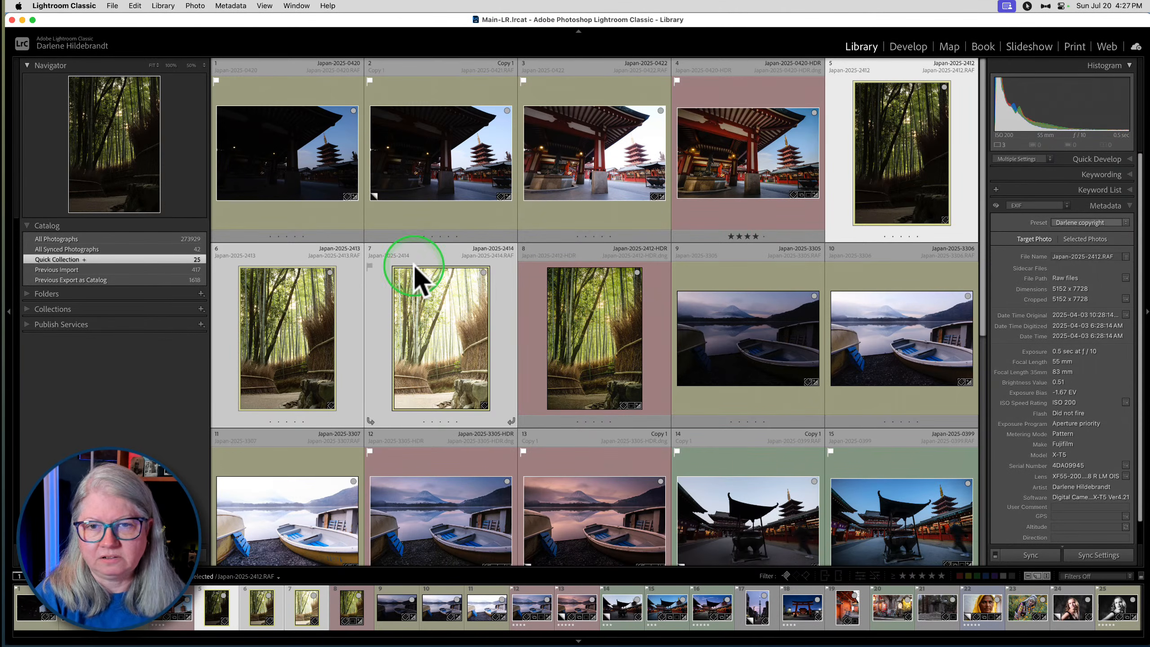
click(636, 190)
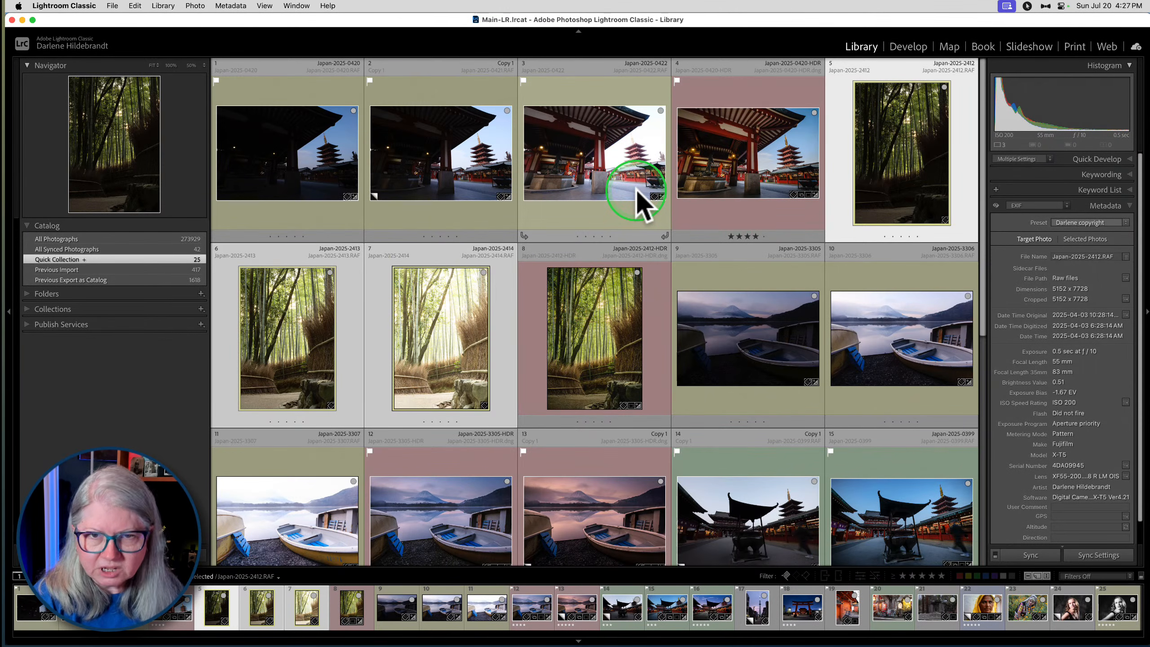
double_click(266, 171)
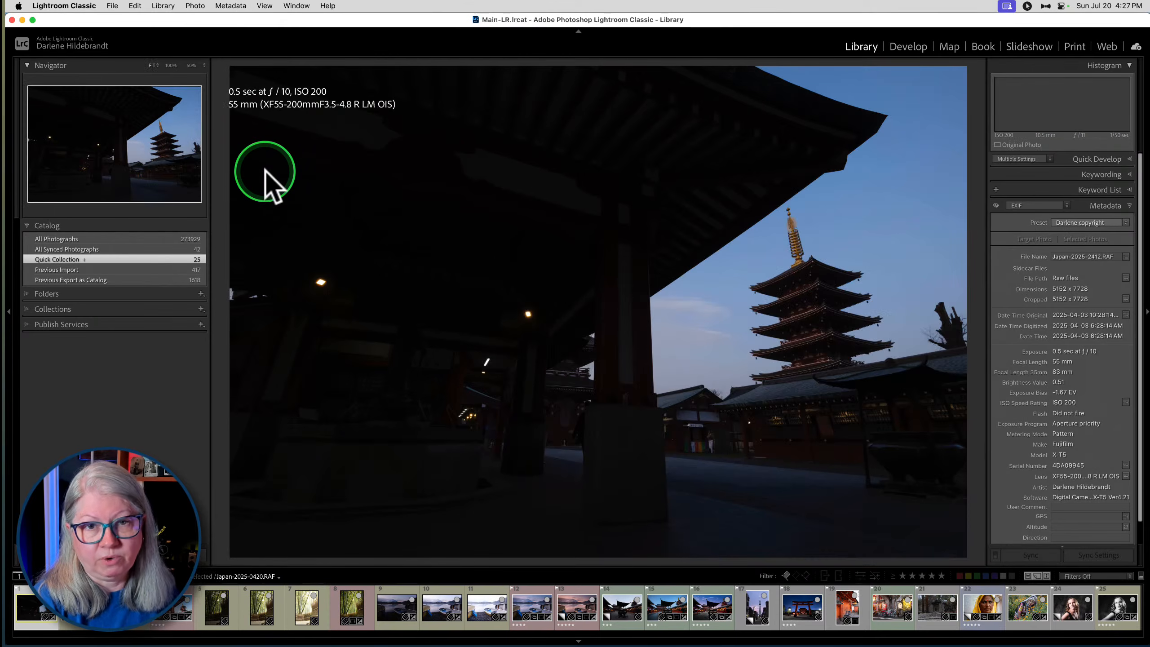
key(Right)
key(Right)
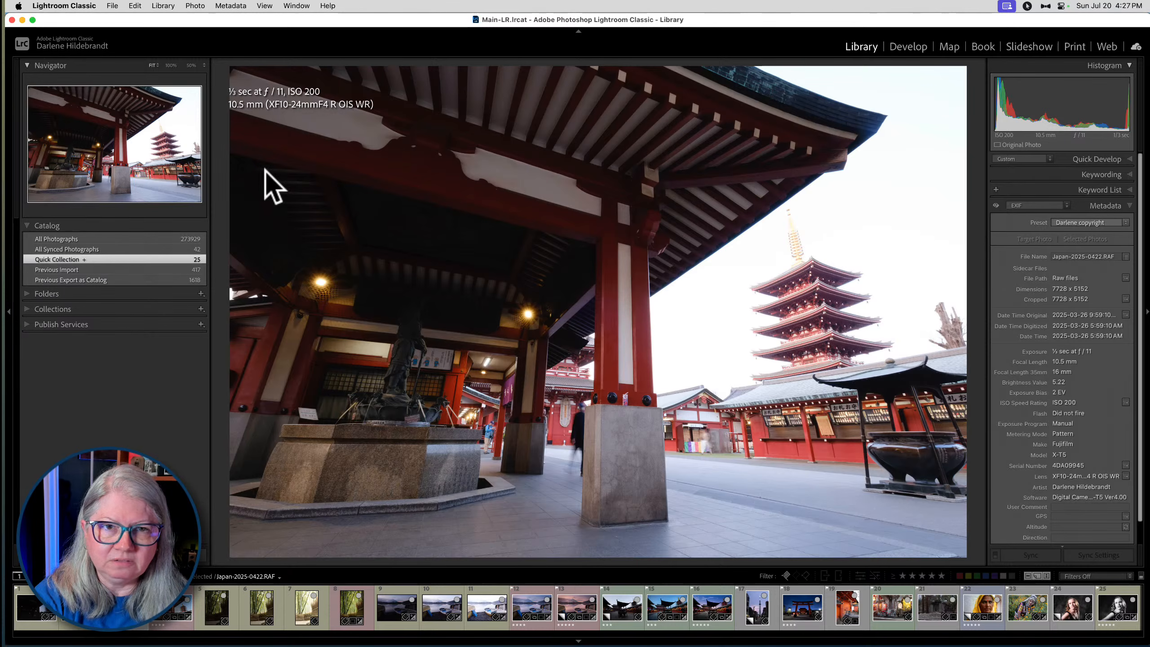
key(Right)
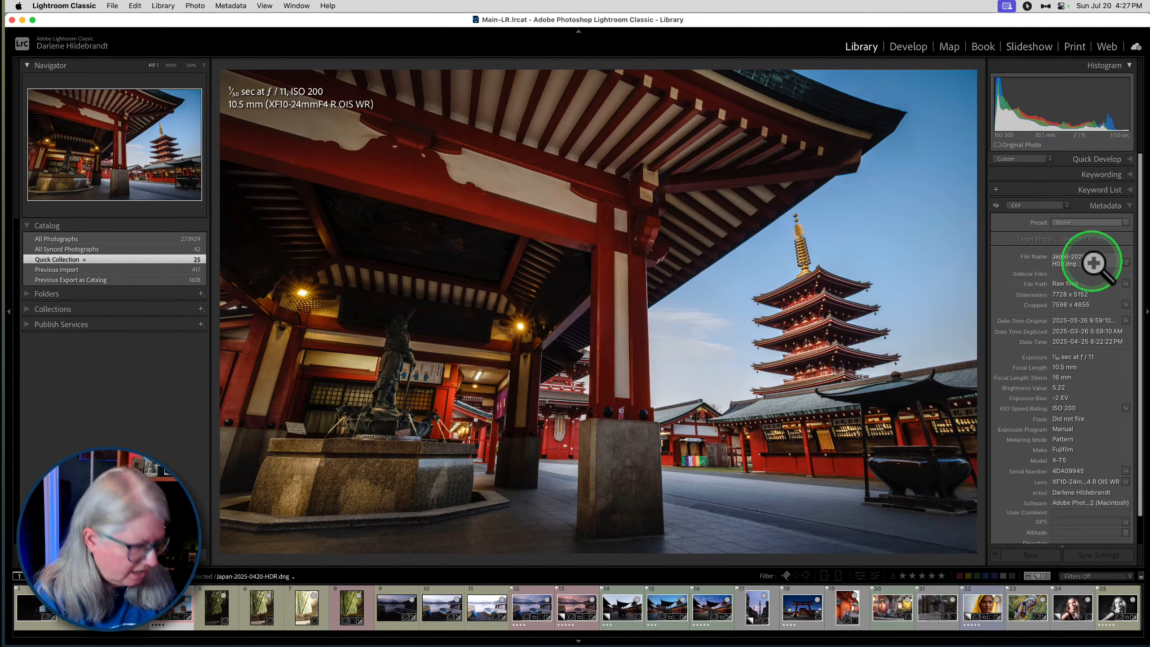
- Open the merged temple HDR image in Develop and compare it with its unedited version
key(d)
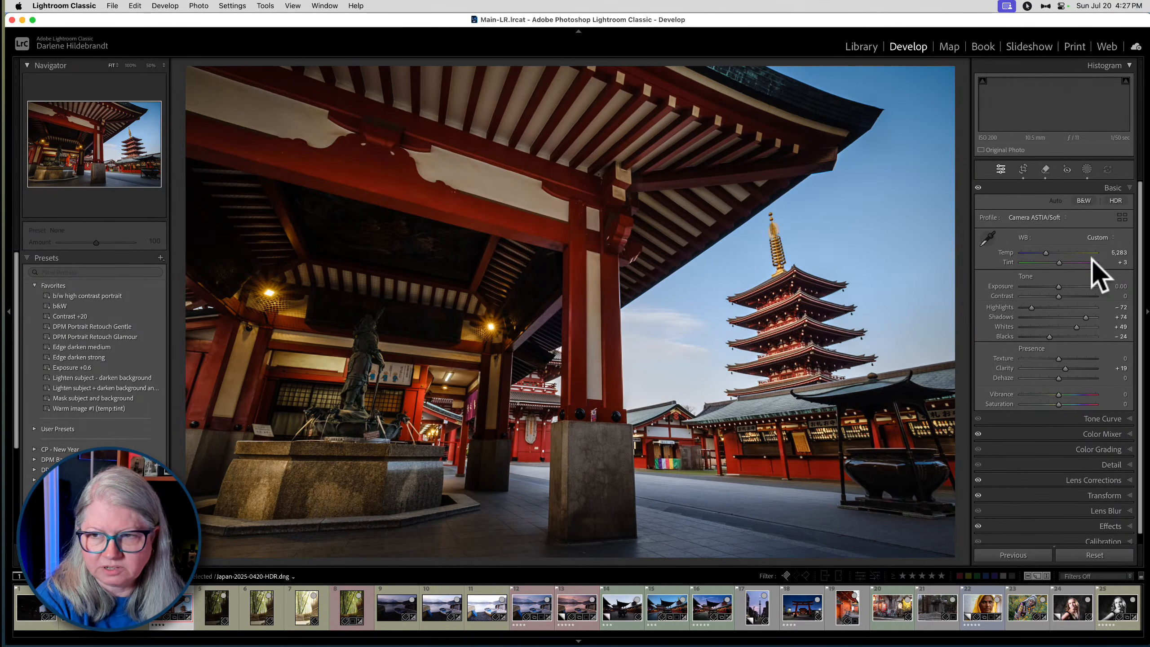
key(backslash)
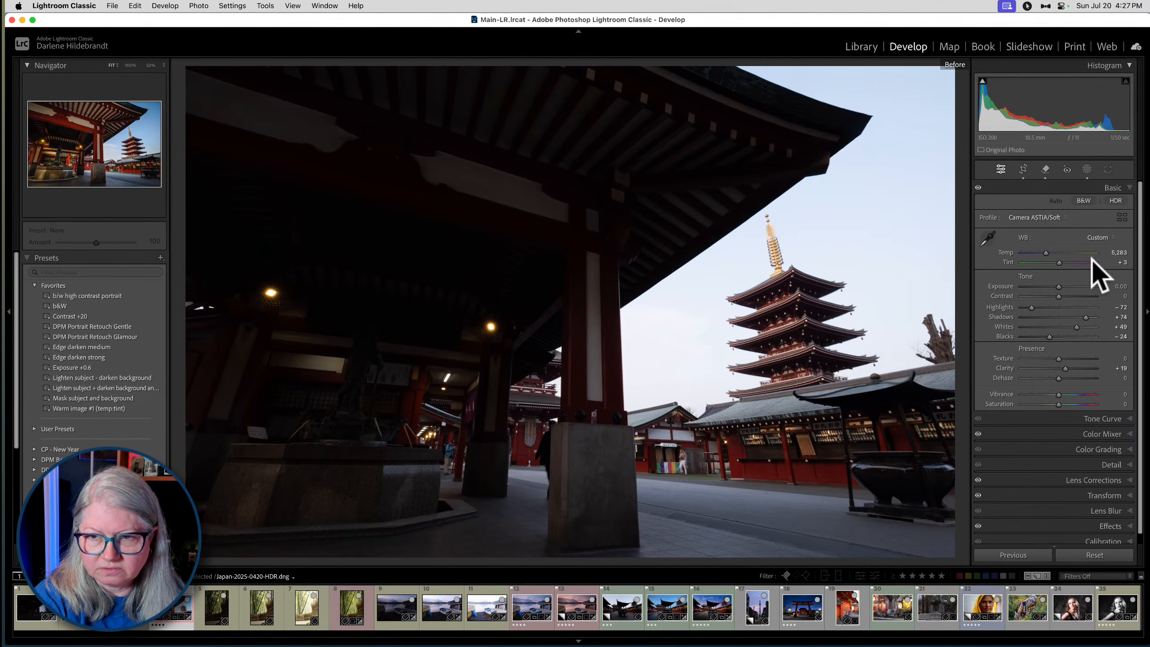
- Return to the edited view of the merged temple HDR and copy all its Develop settings, including Mask 1
key(backslash)
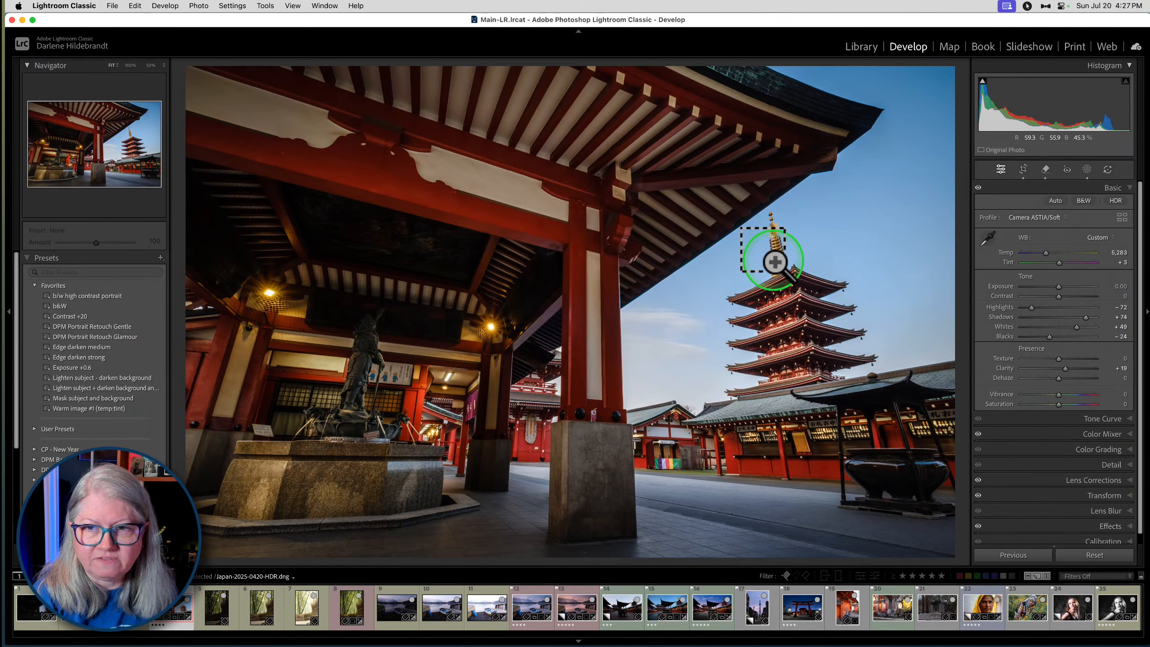
key(super+shift+c)
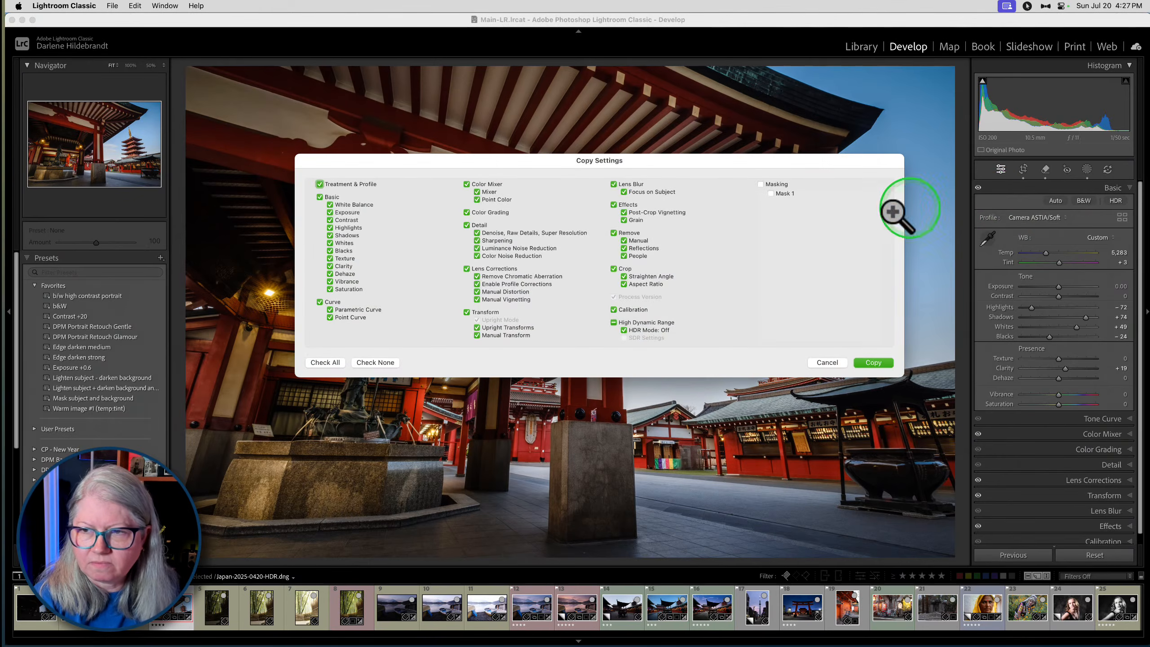
click(322, 362)
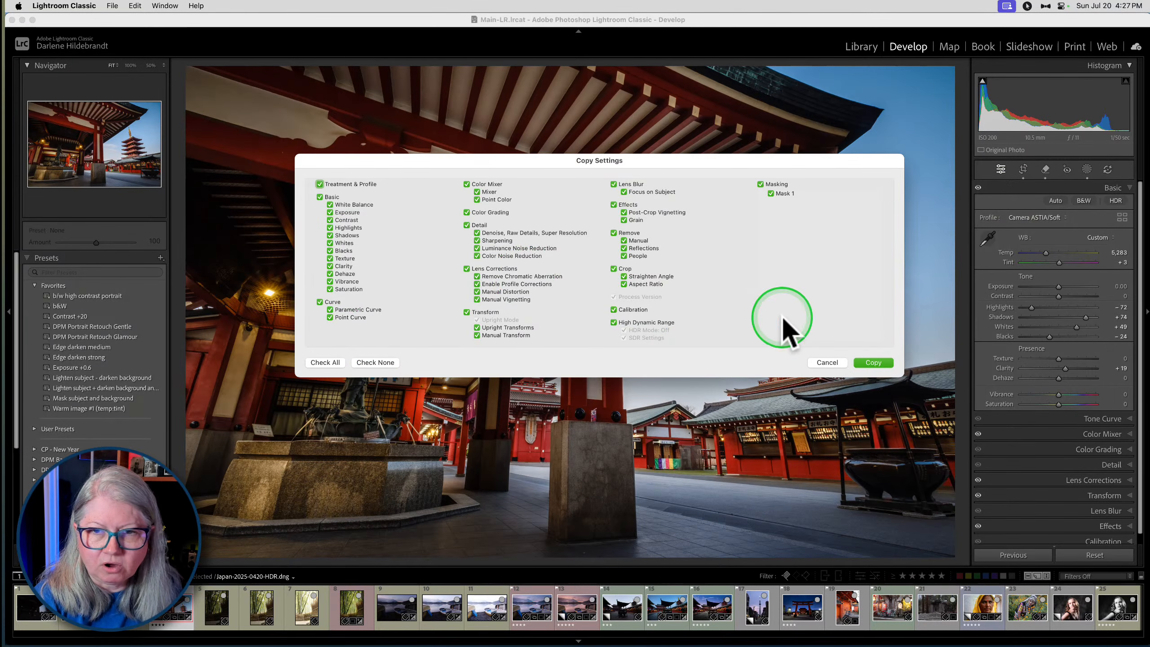
click(874, 362)
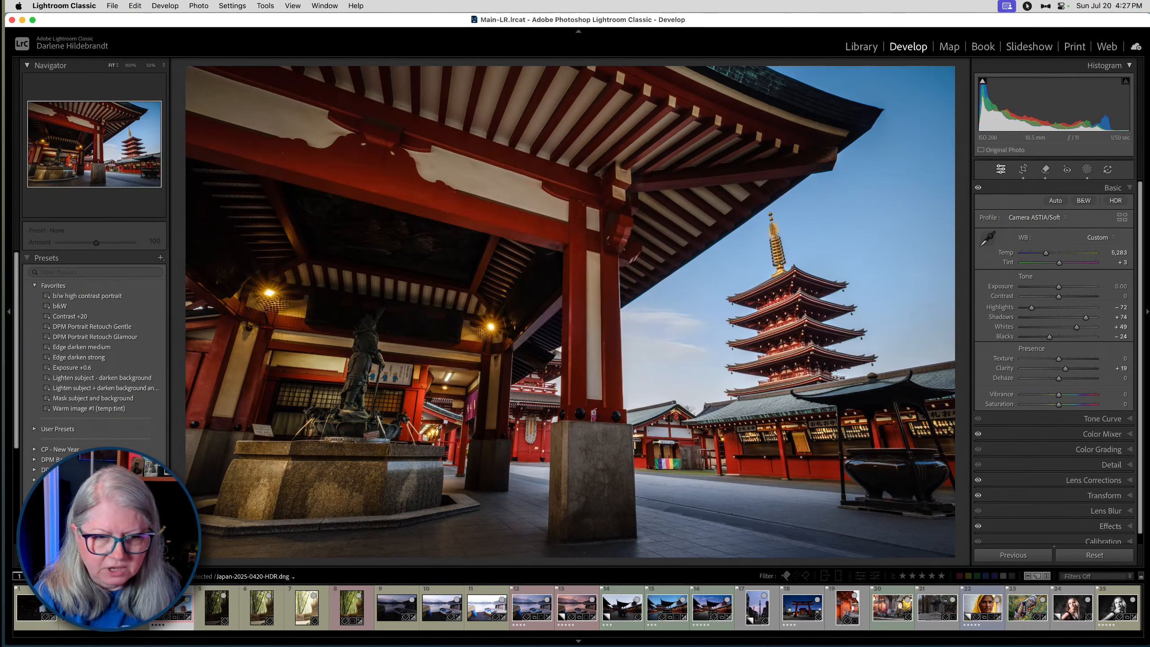
- Reset the single exposure Japan-2025-0421 Copy 1 and paste the copied HDR settings onto it
click(81, 627)
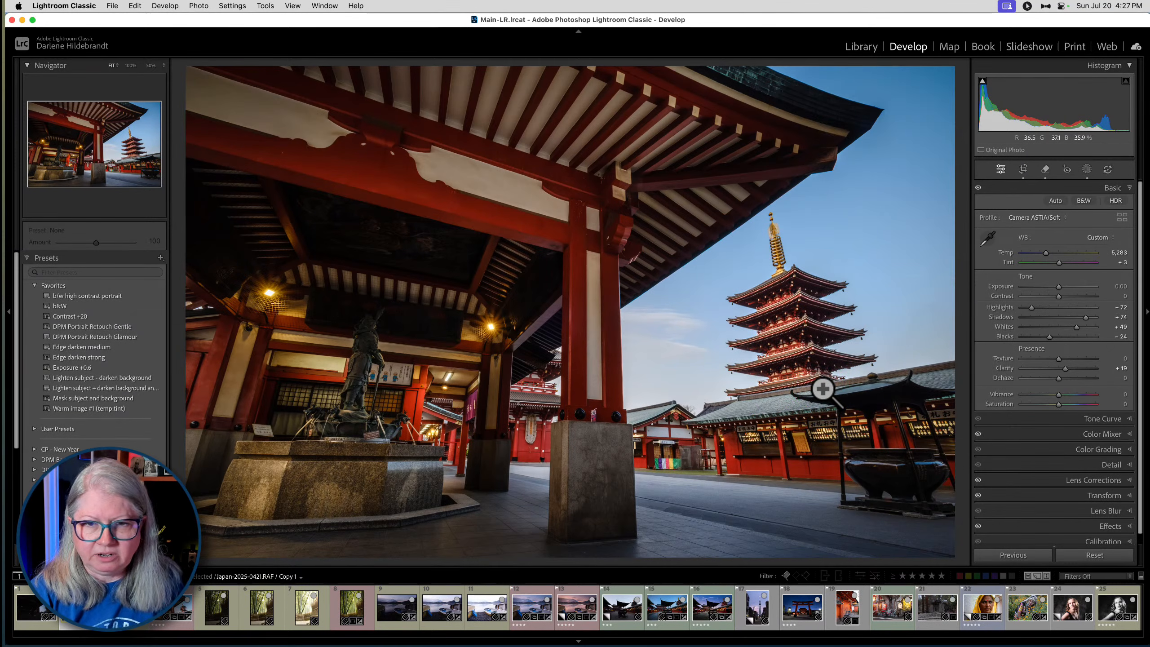
key(super+shift+r)
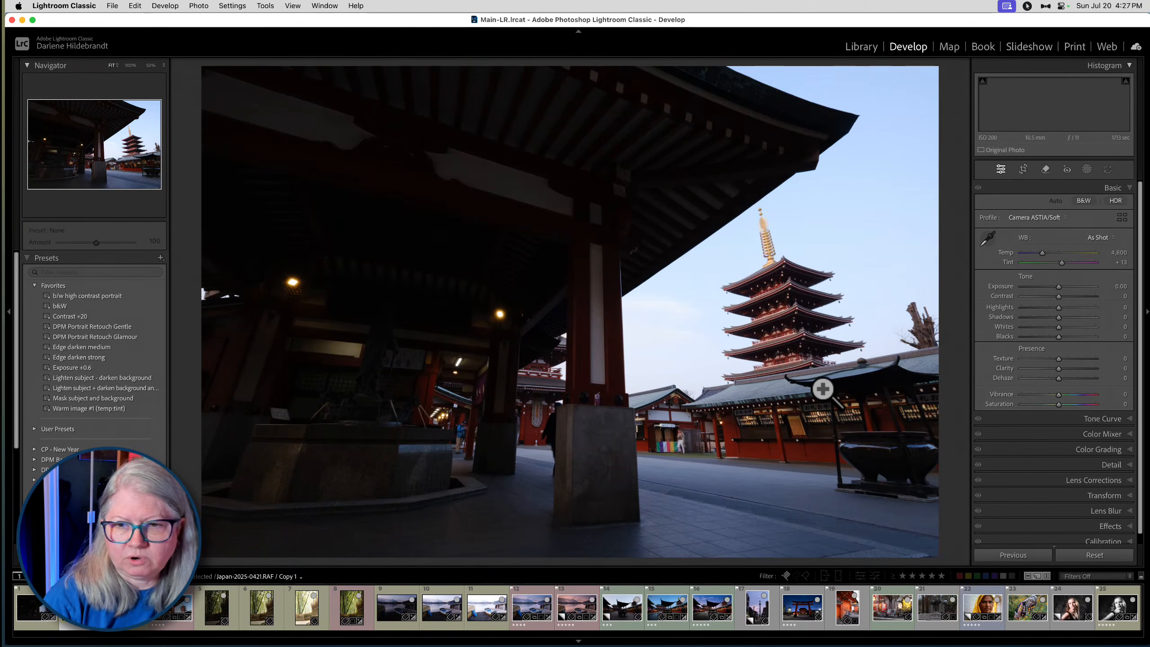
key(super+z)
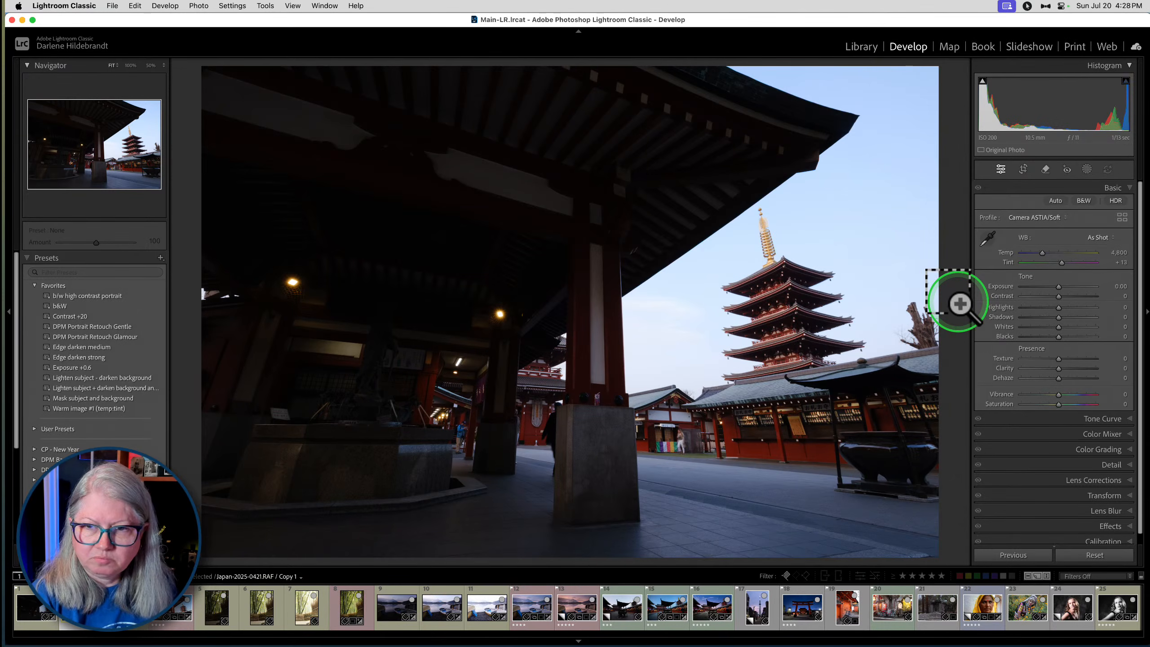
key(super+shift+v)
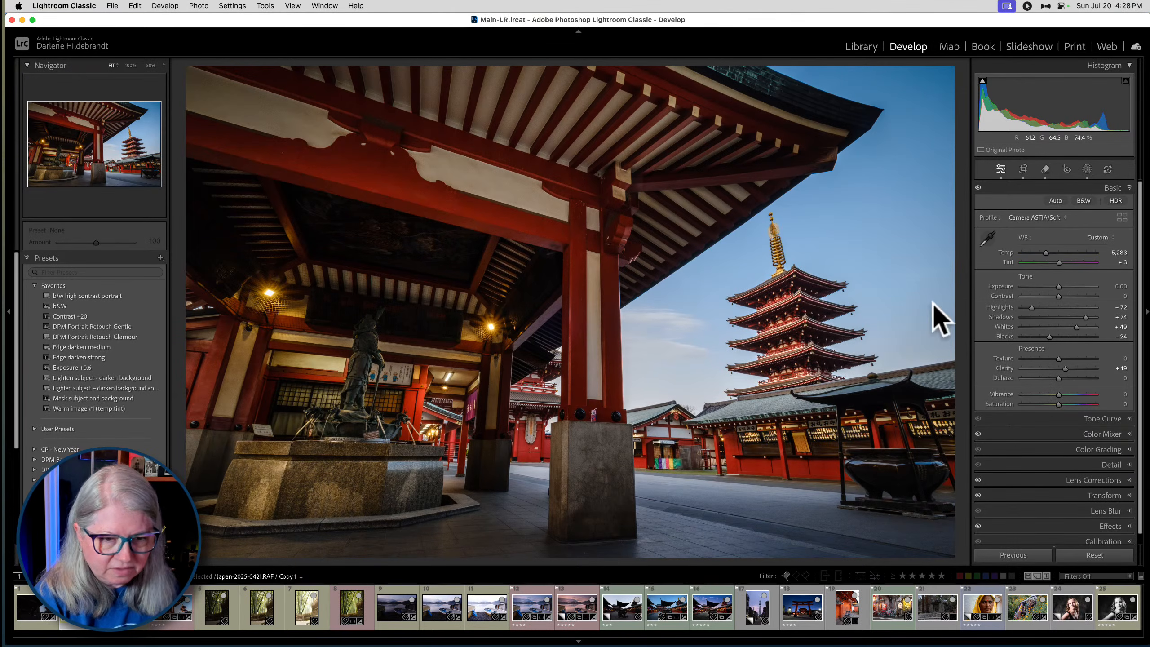
- Compare Japan-2025-0421 Copy 1 and Japan-2025-0420-HDR side by side with the surrounding interface hidden
super+click(166, 611)
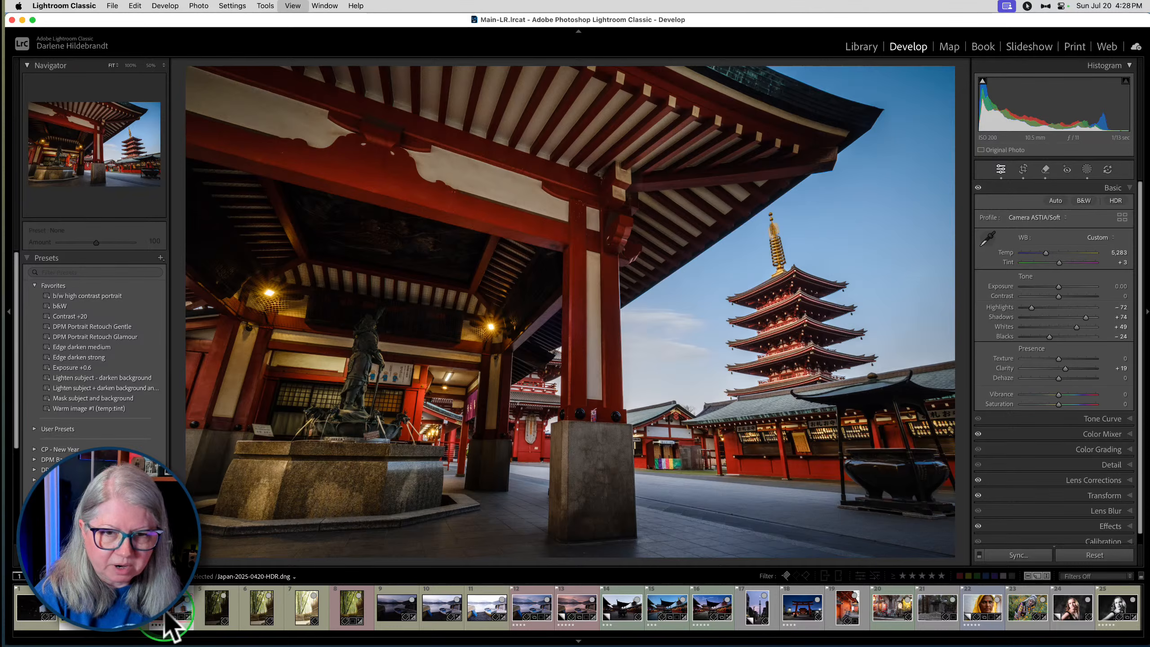
key(c)
key(shift+Tab)
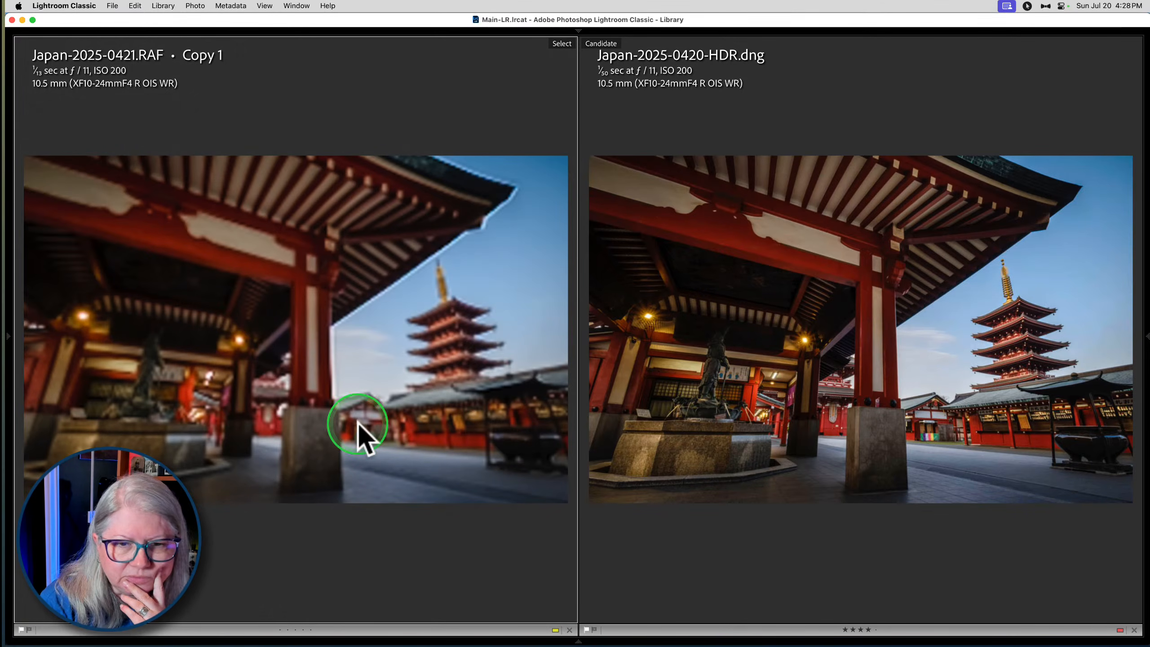
click(299, 335)
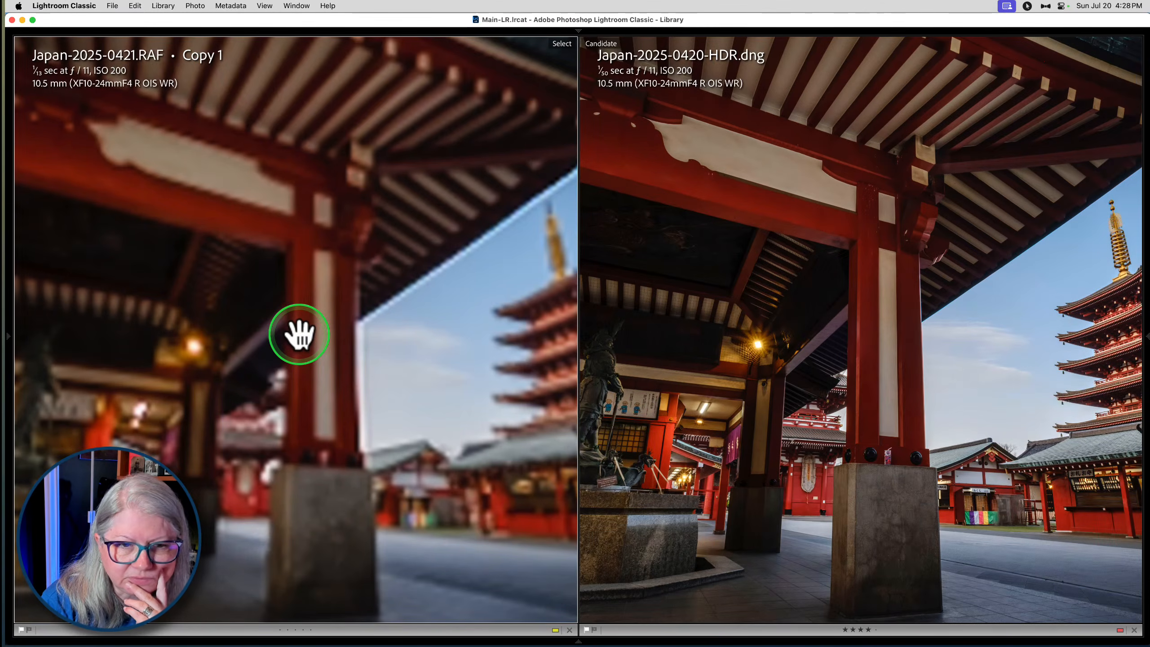
click(299, 334)
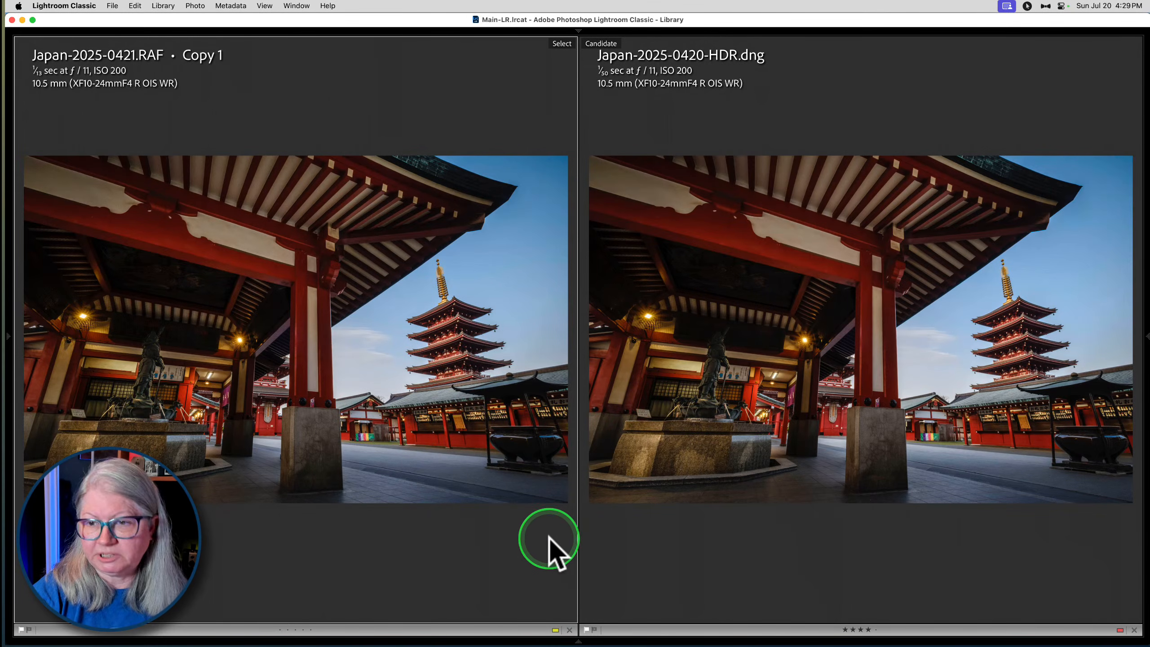
- Enlarge the statue beneath the temple roof in both compared images to examine its shadow detail
click(183, 316)
drag(175, 352, 318, 367)
key(super+equal)
key(super+equal)
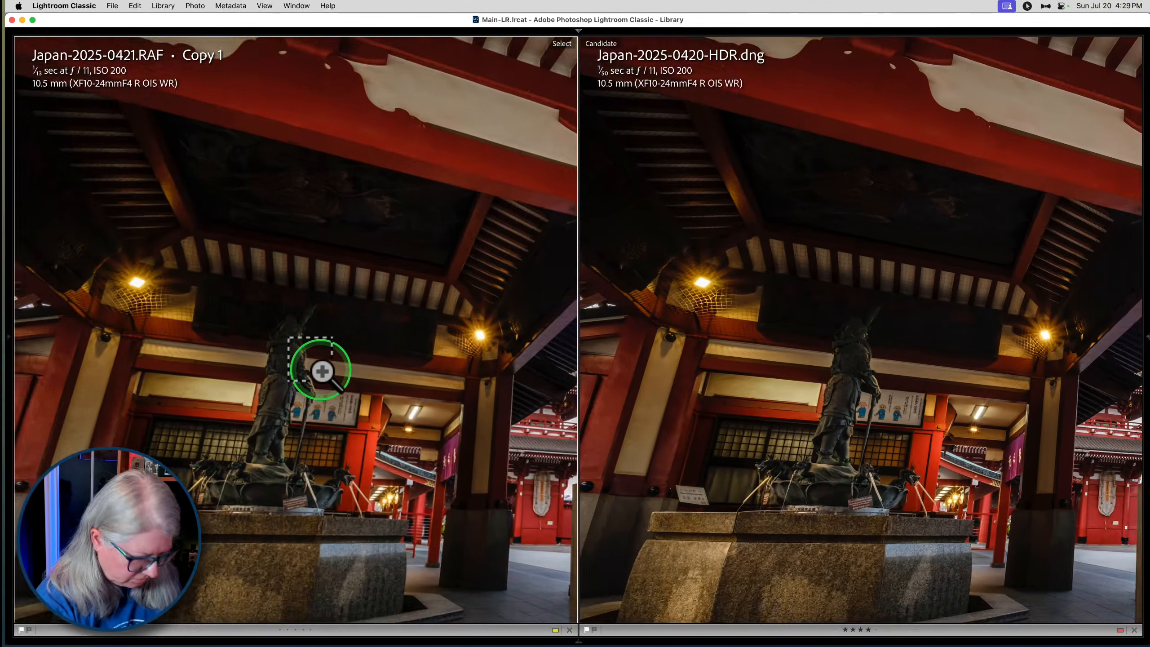
key(super+equal)
key(super+equal)
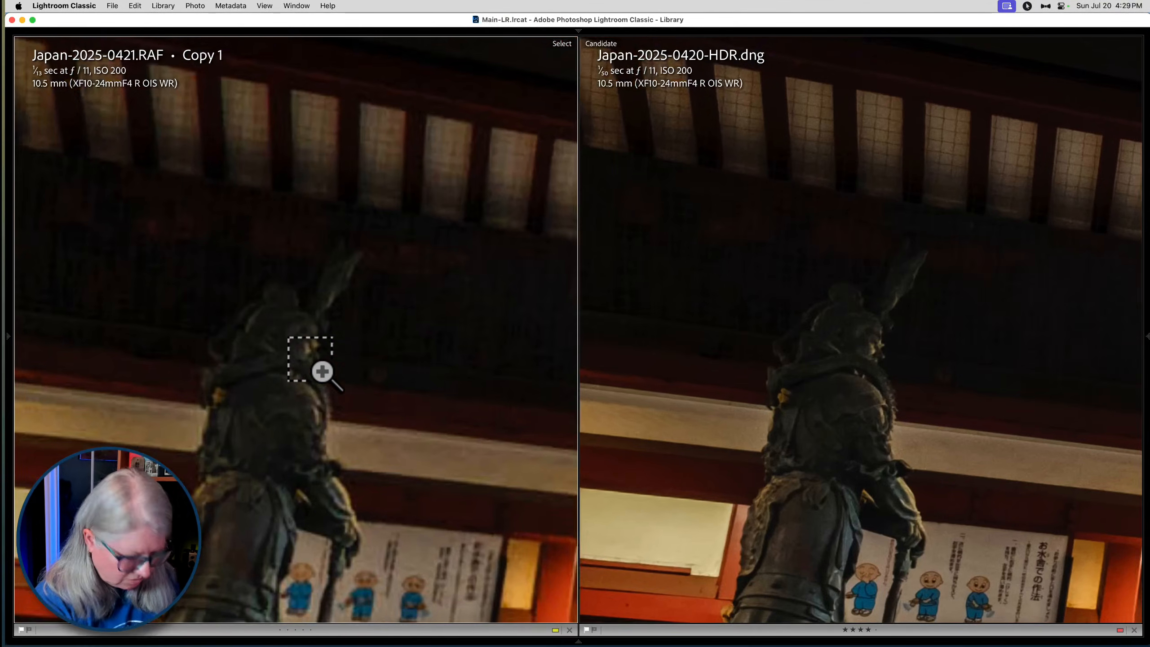
key(super+equal)
scroll(321, 371, right, 3)
scroll(321, 370, down, 1)
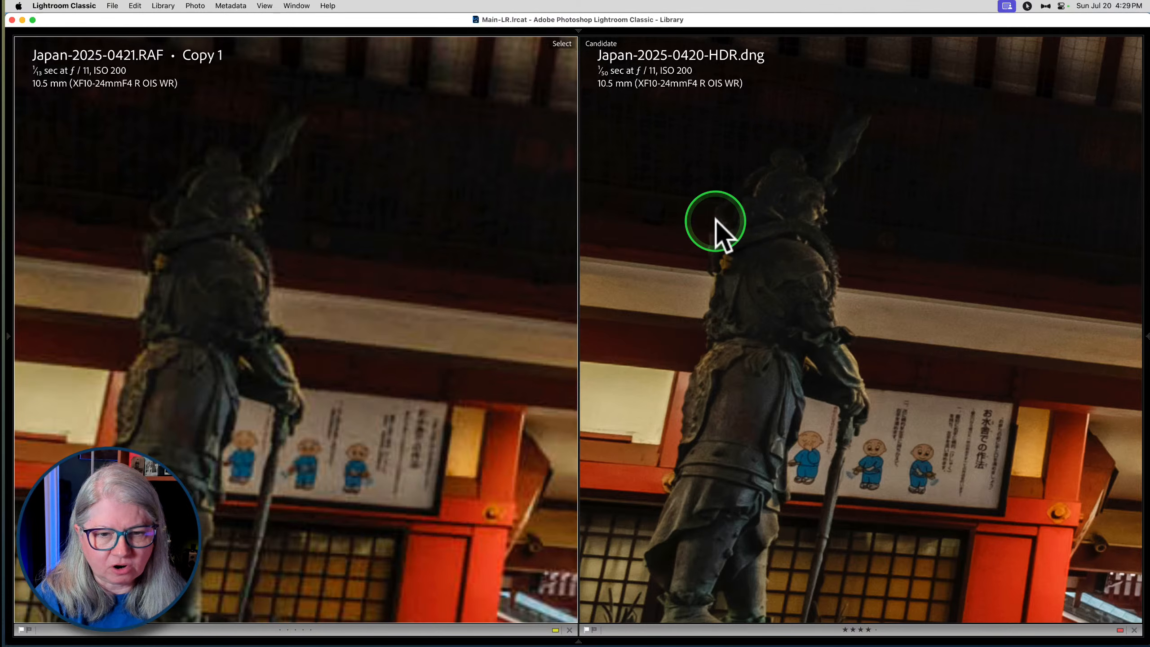
- Magnify the statue's upper body further to inspect shadow noise in both images, and return to the full view
drag(411, 329, 426, 377)
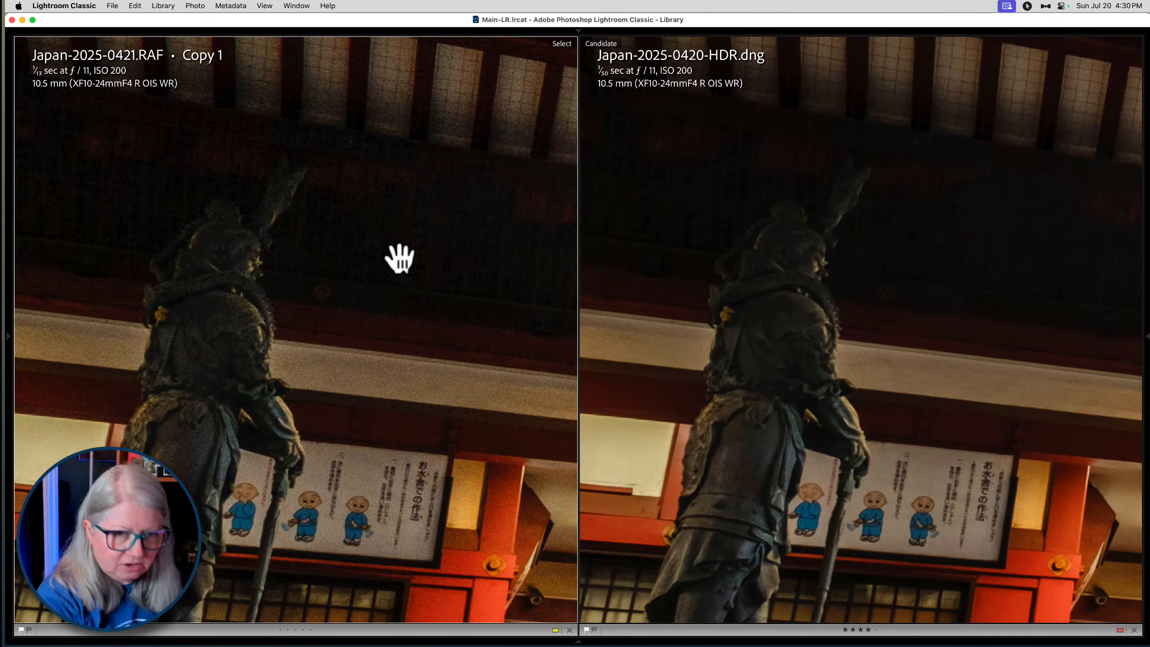
key(super+equal)
key(super+equal)
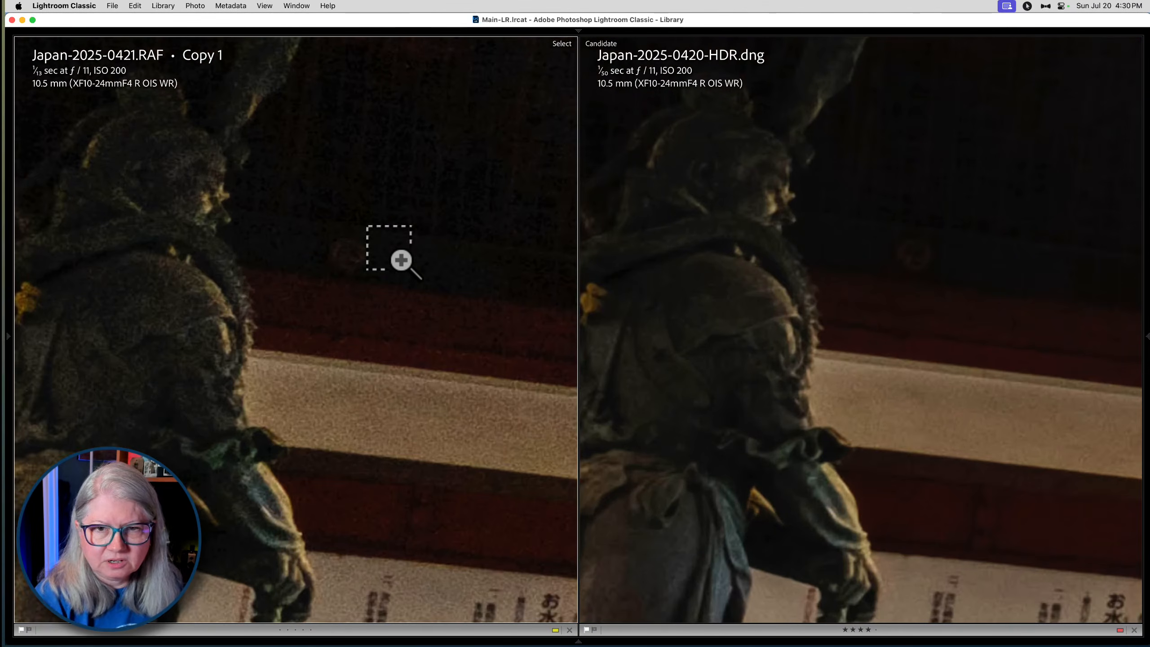
click(387, 264)
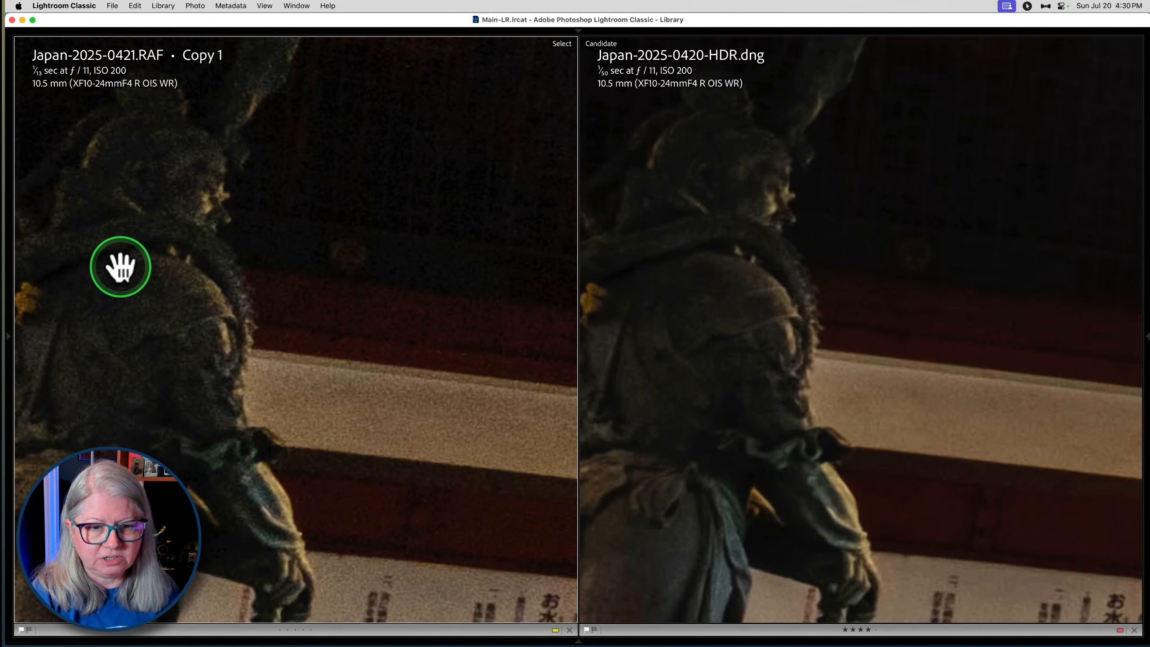
click(119, 266)
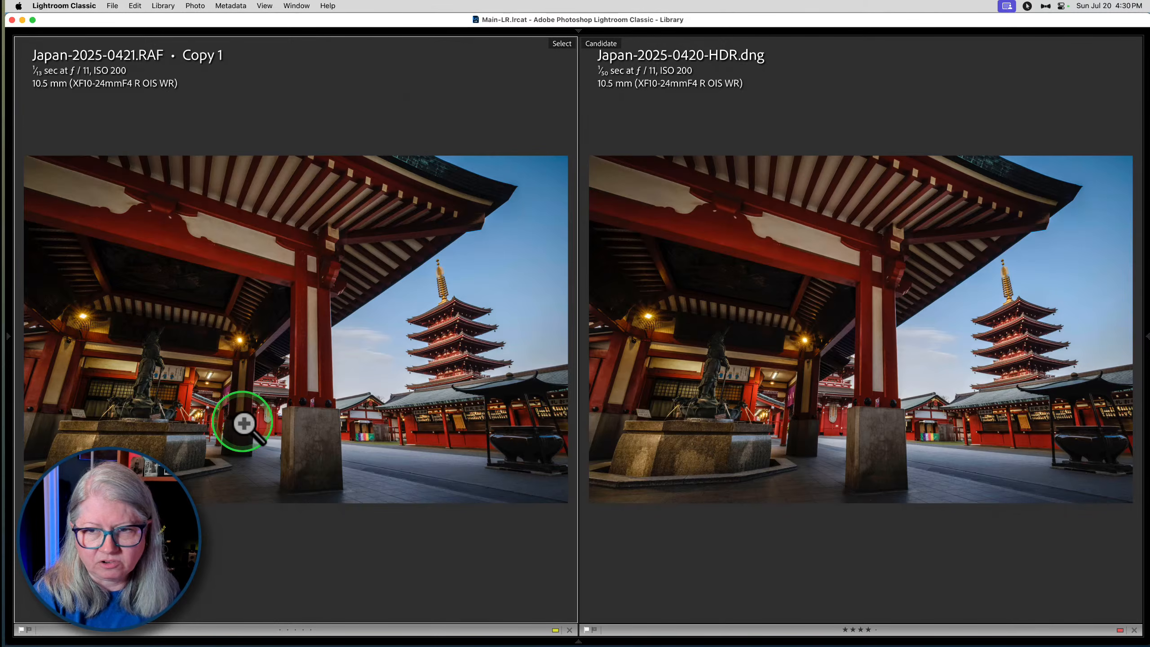
- Inspect the dark ceiling painting enlarged in both images, and return to the Library grid with the interface restored
click(187, 268)
drag(282, 376, 223, 334)
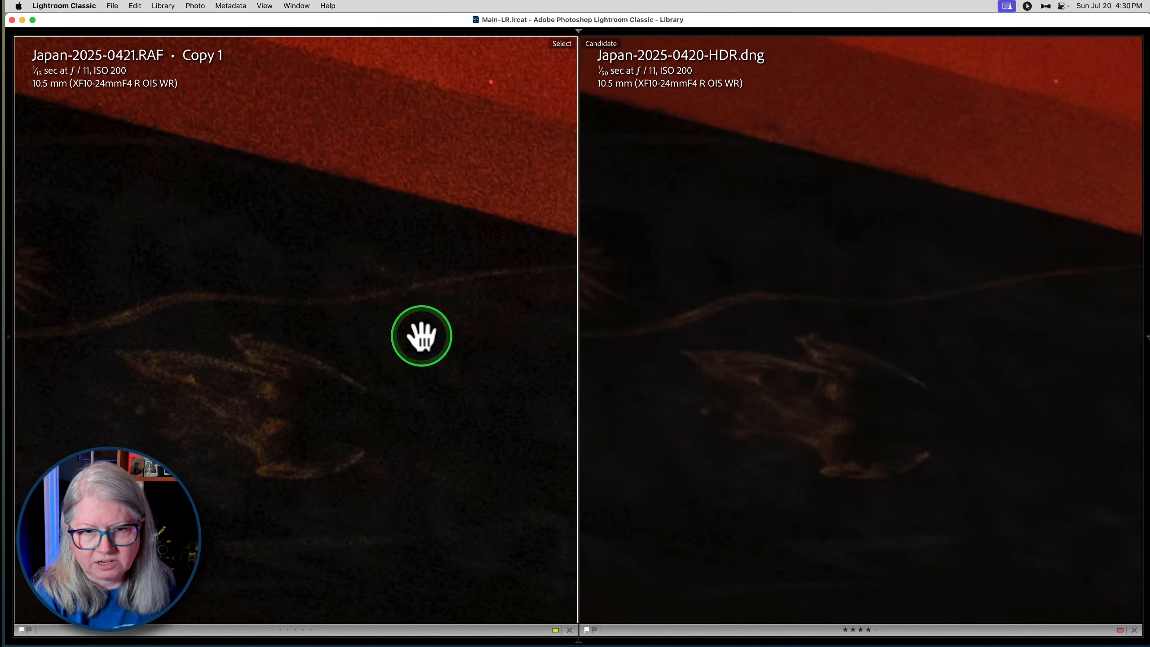
click(421, 336)
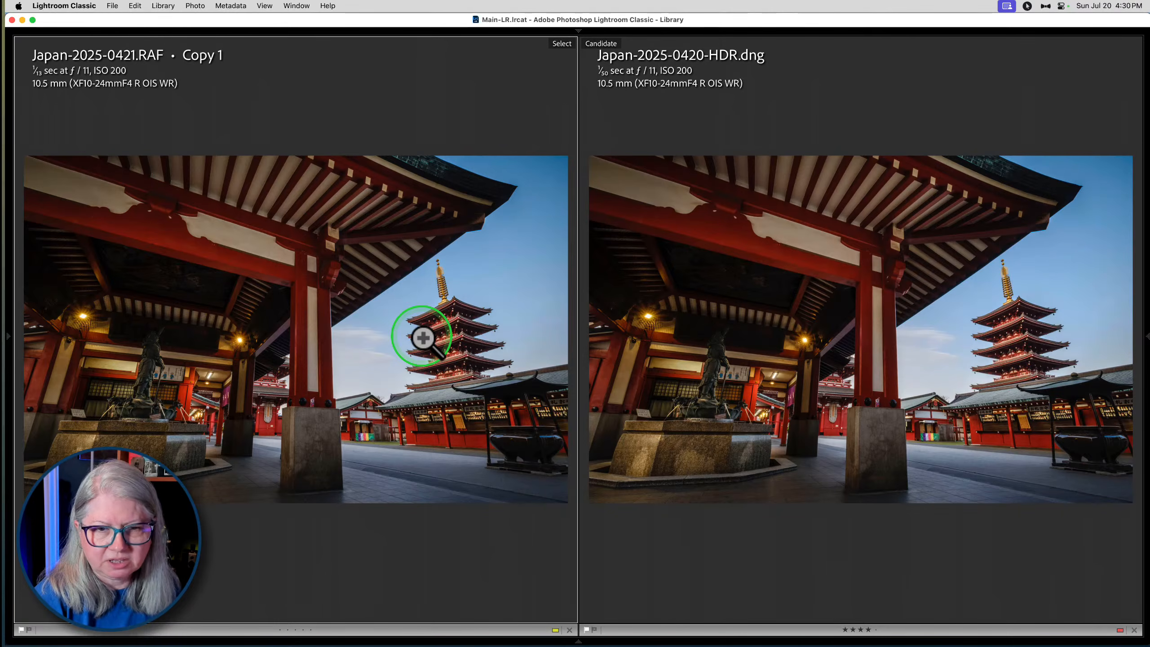
key(g)
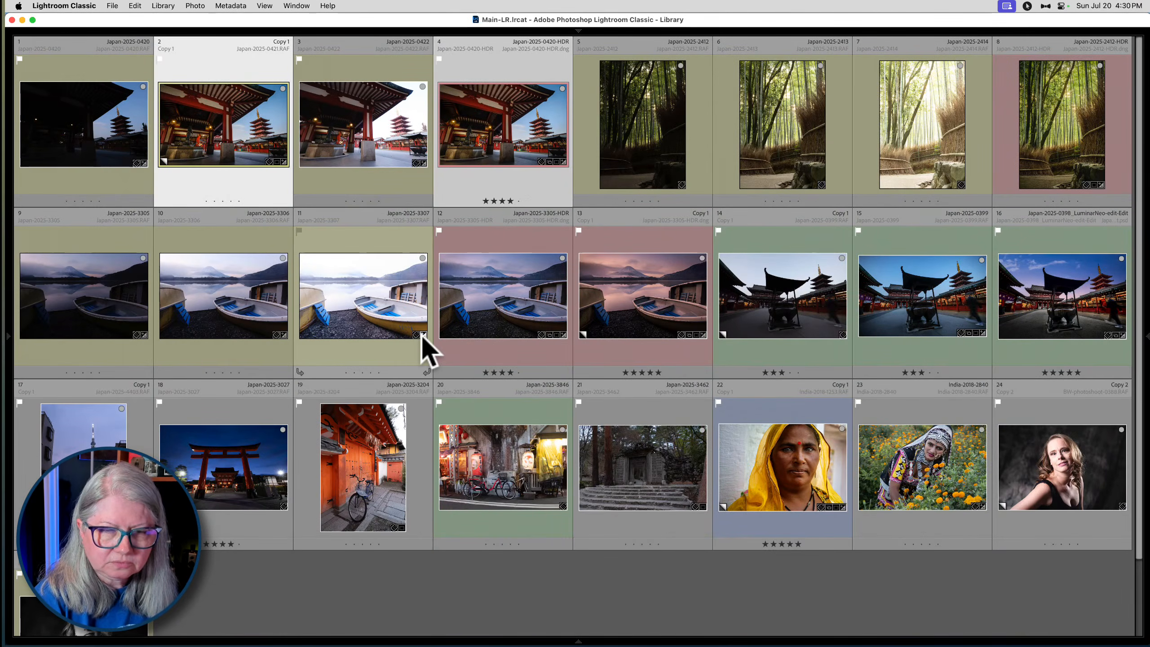
key(shift+Tab)
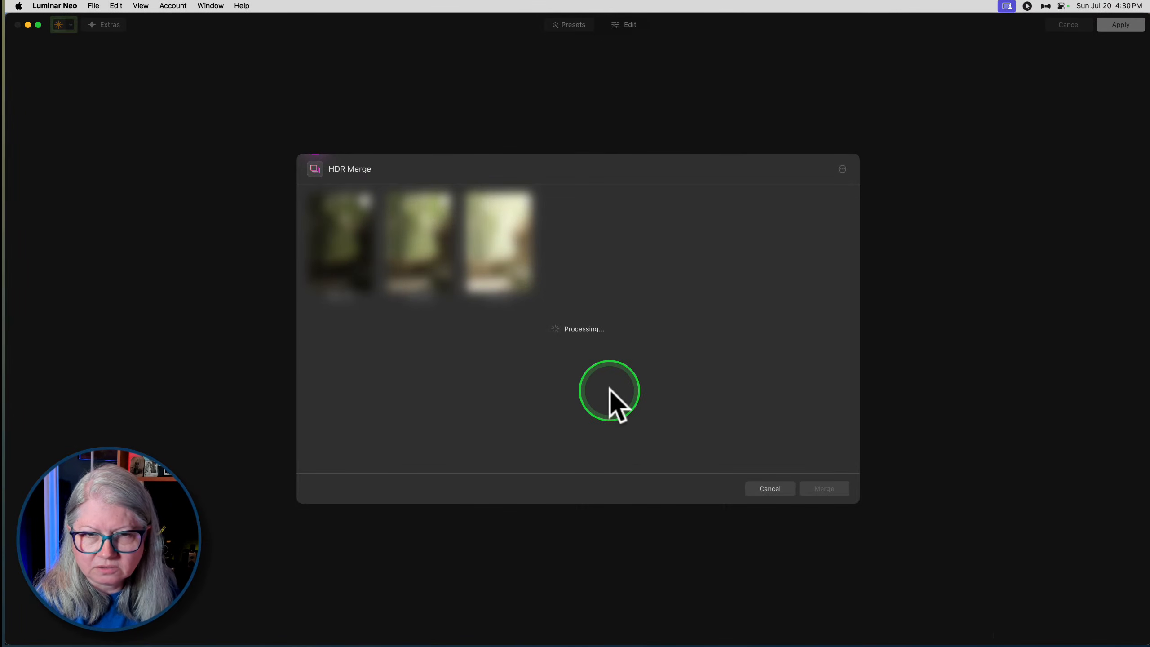
- Cancel the bamboo HDR merge in Luminar Neo and select Japan-2025-0422 in Lightroom Classic's grid
click(768, 488)
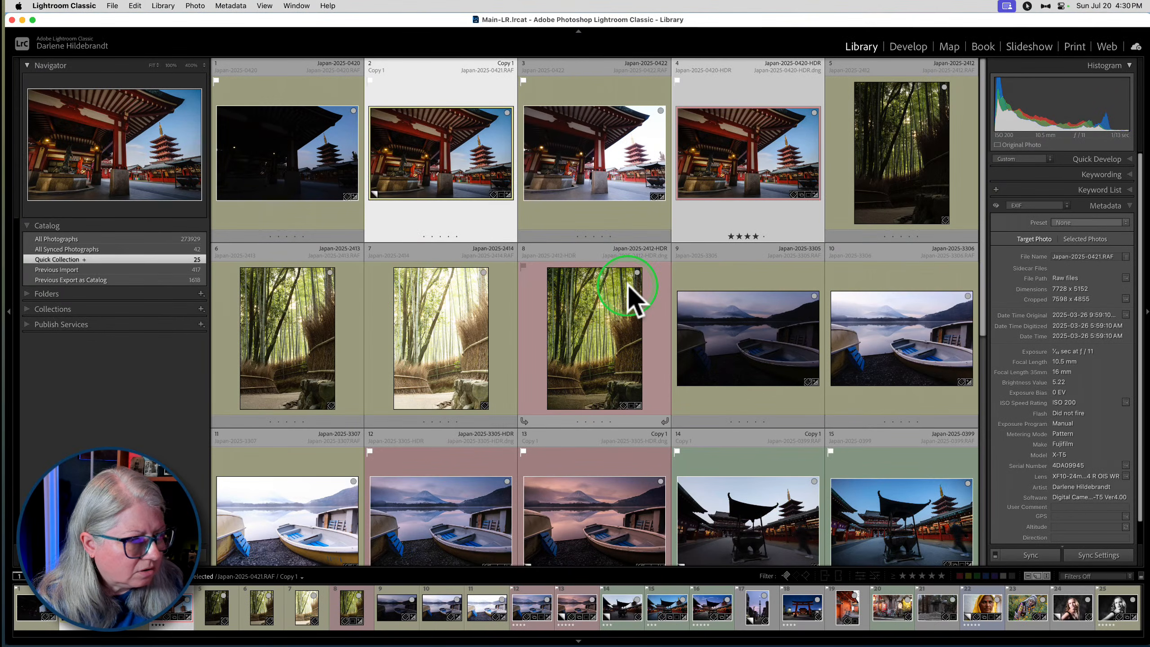
click(611, 84)
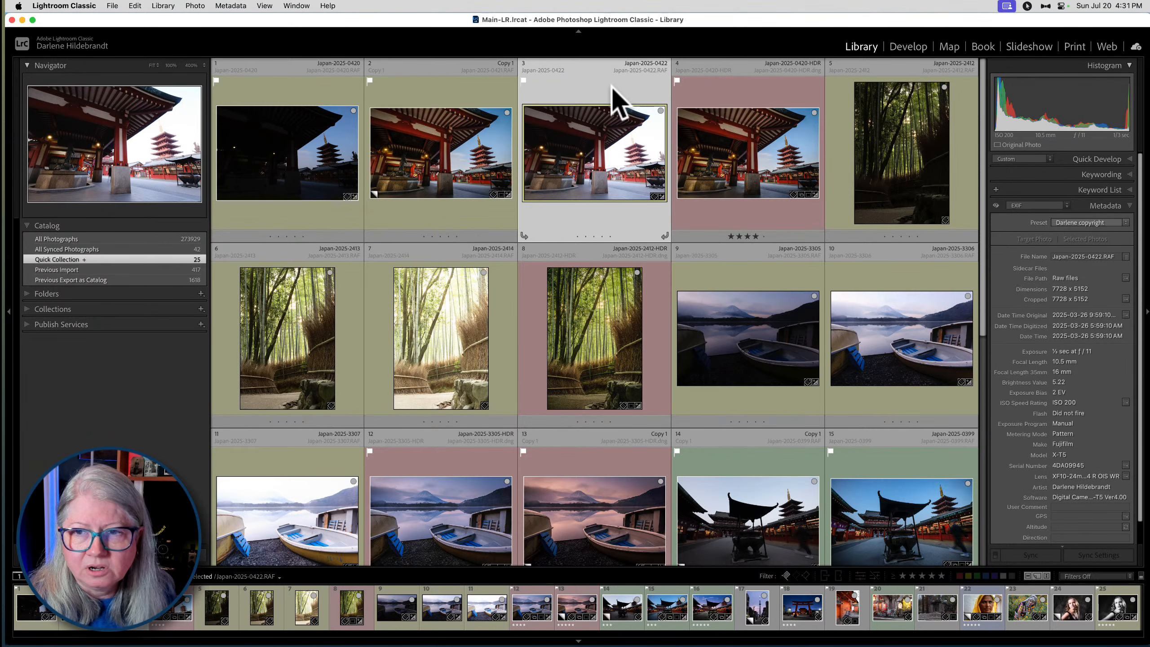
click(593, 90)
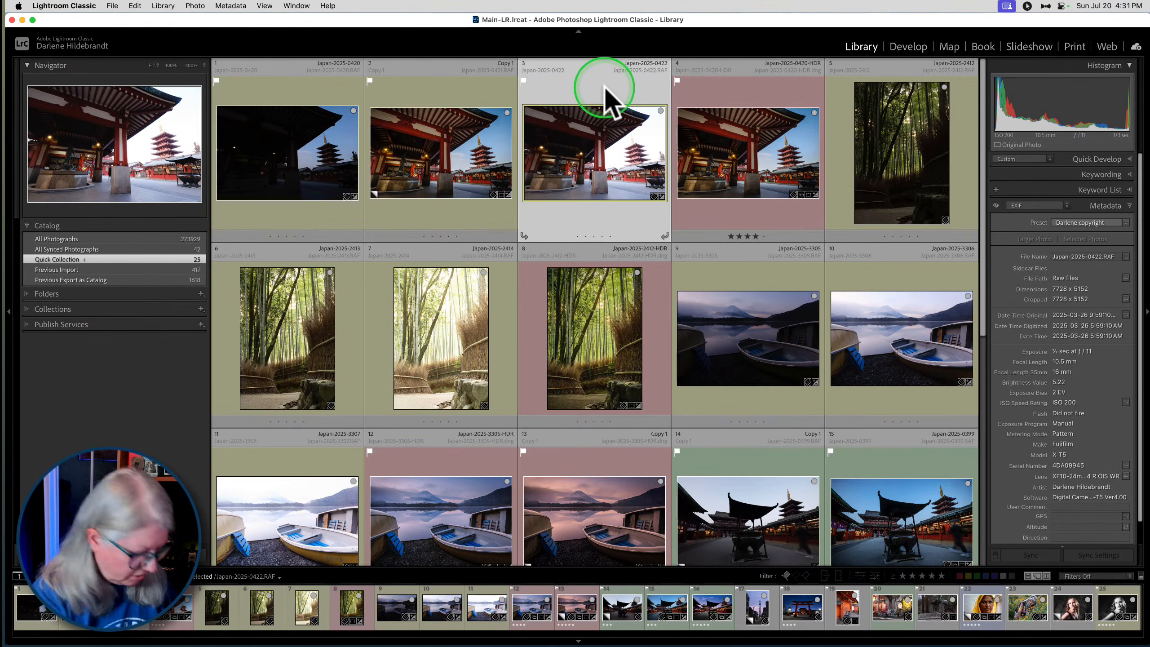
- Launch Luminar Neo as a standalone application and look through the course catalog's folder list
key(super+space)
text(lum)
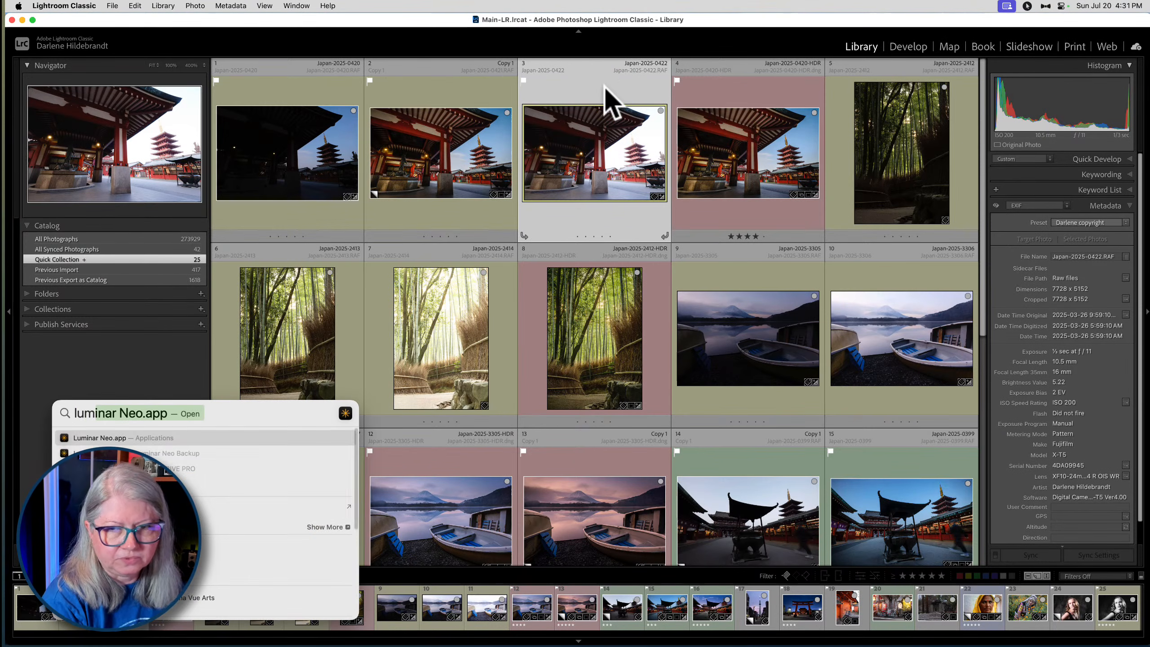
key(Return)
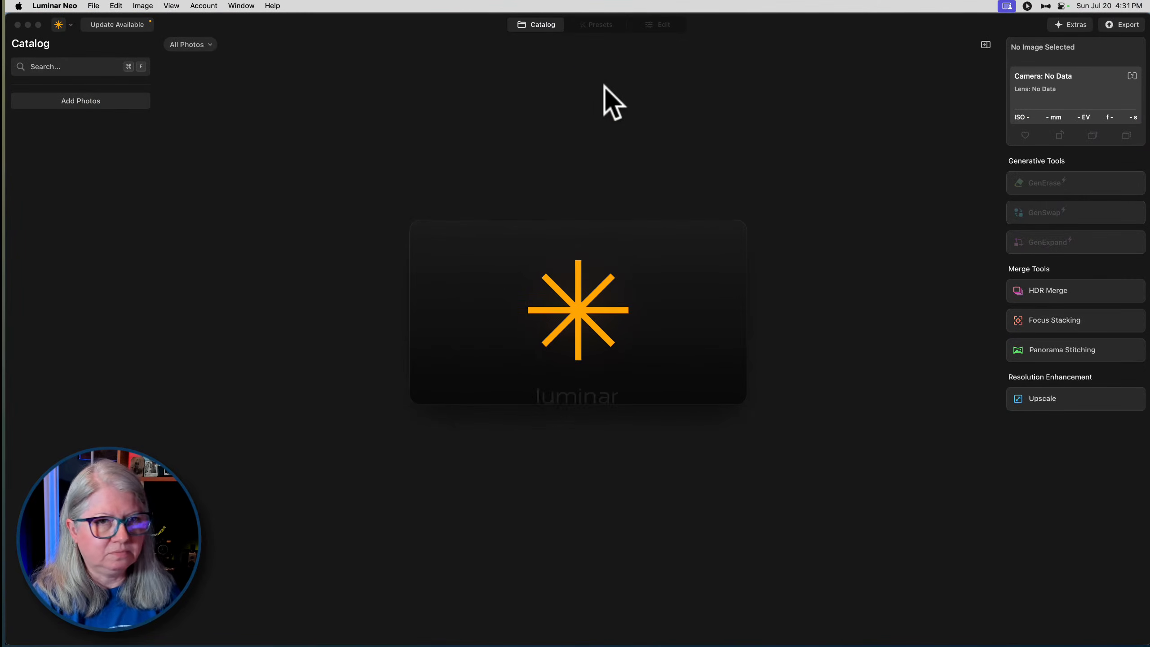
drag(605, 86, 408, 65)
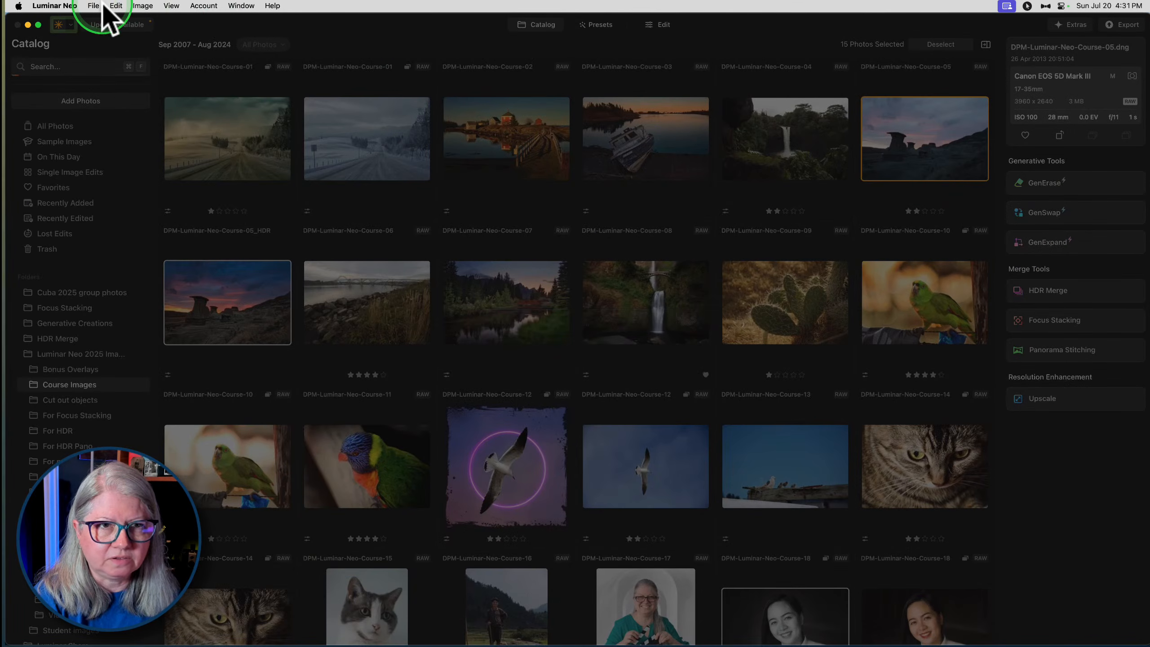
scroll(78, 303, down, 1)
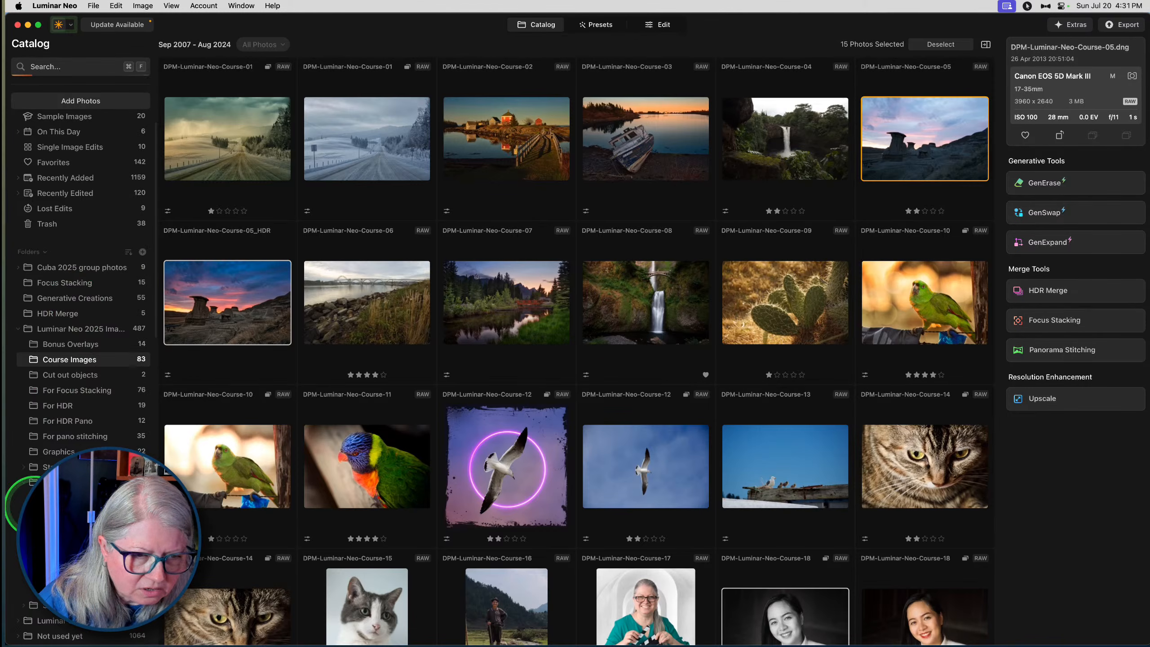
scroll(24, 481, down, 1)
scroll(24, 481, up, 1)
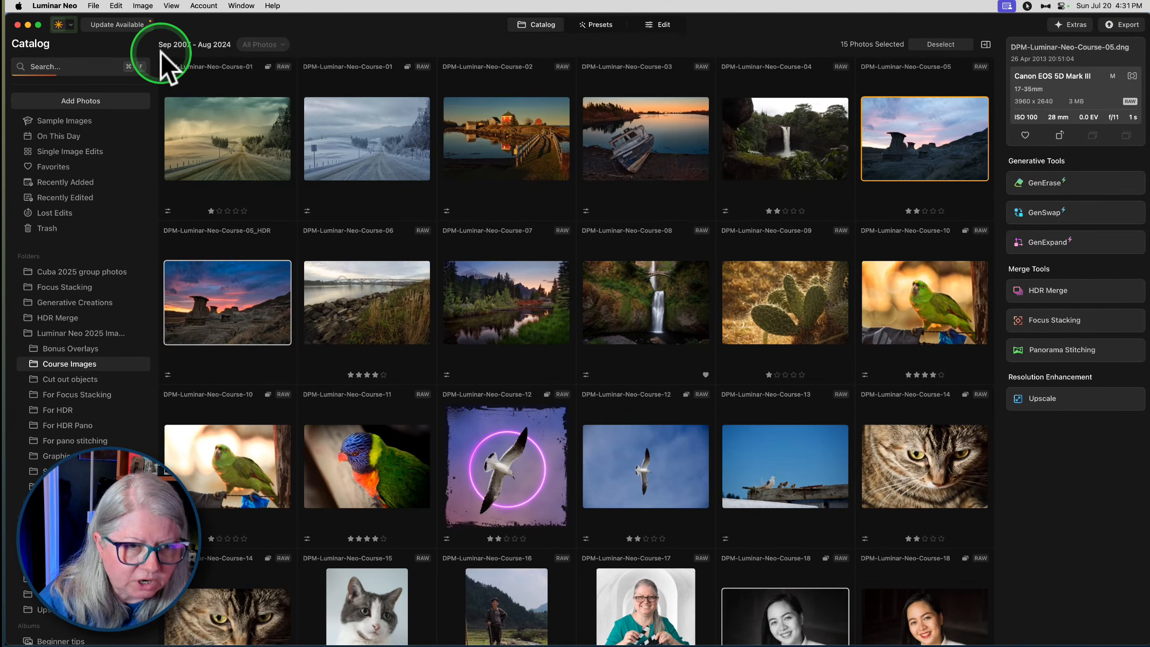
- Open the recent catalog named Luminar Neo Personal Catalog
click(94, 5)
mouse_move(104, 20)
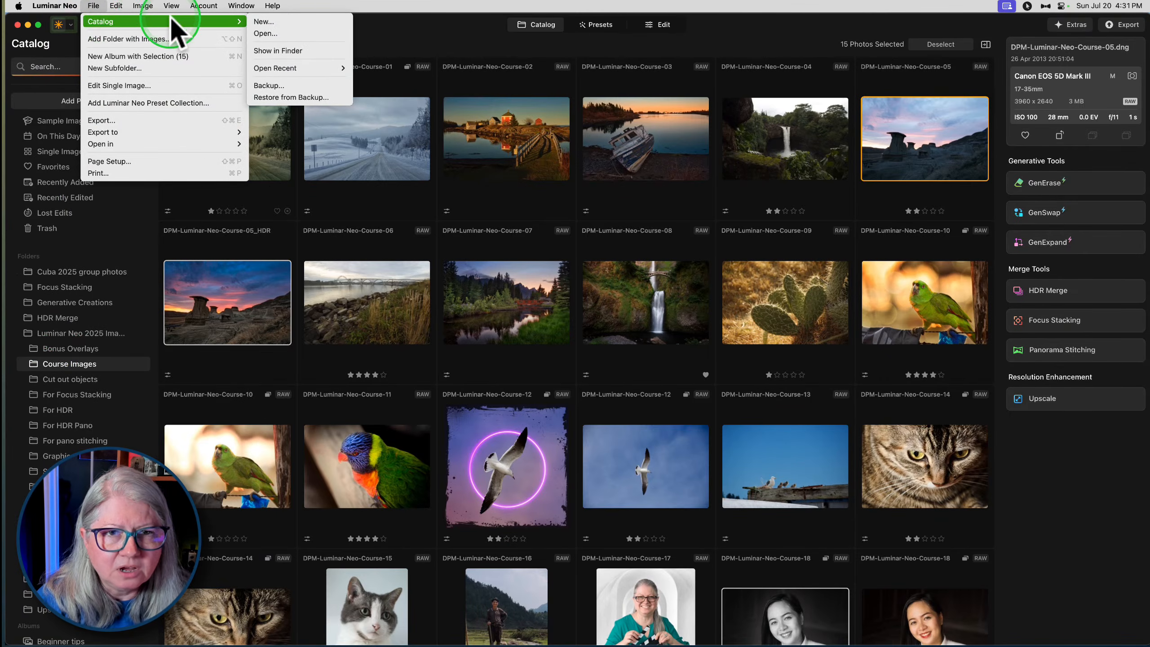
mouse_move(289, 68)
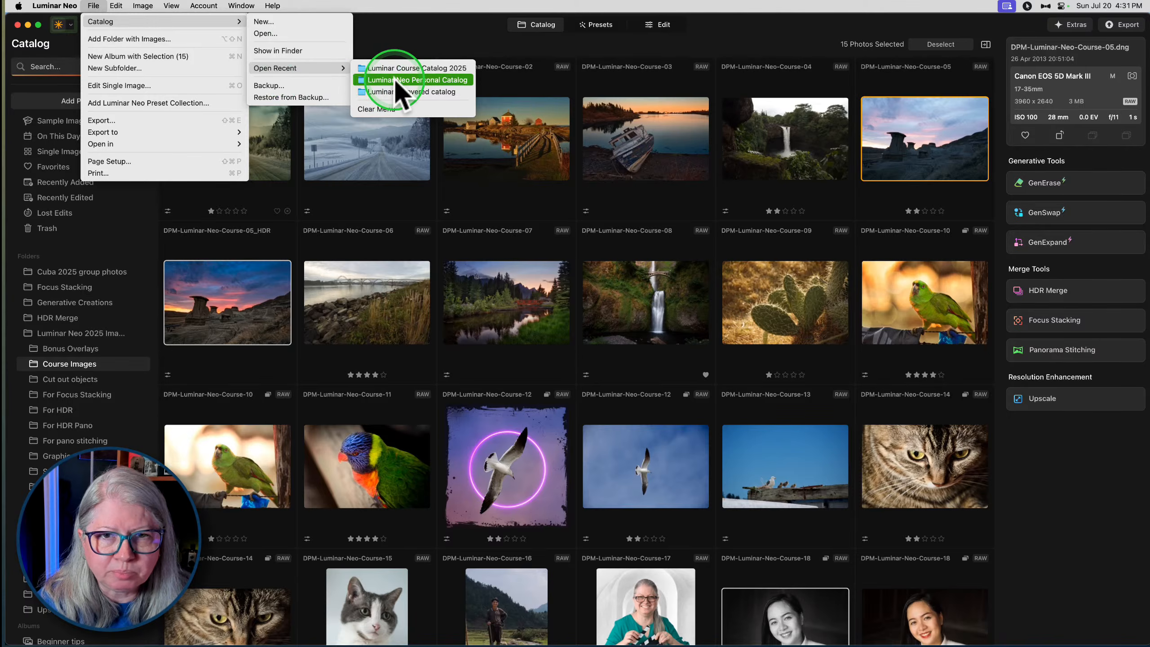
click(377, 79)
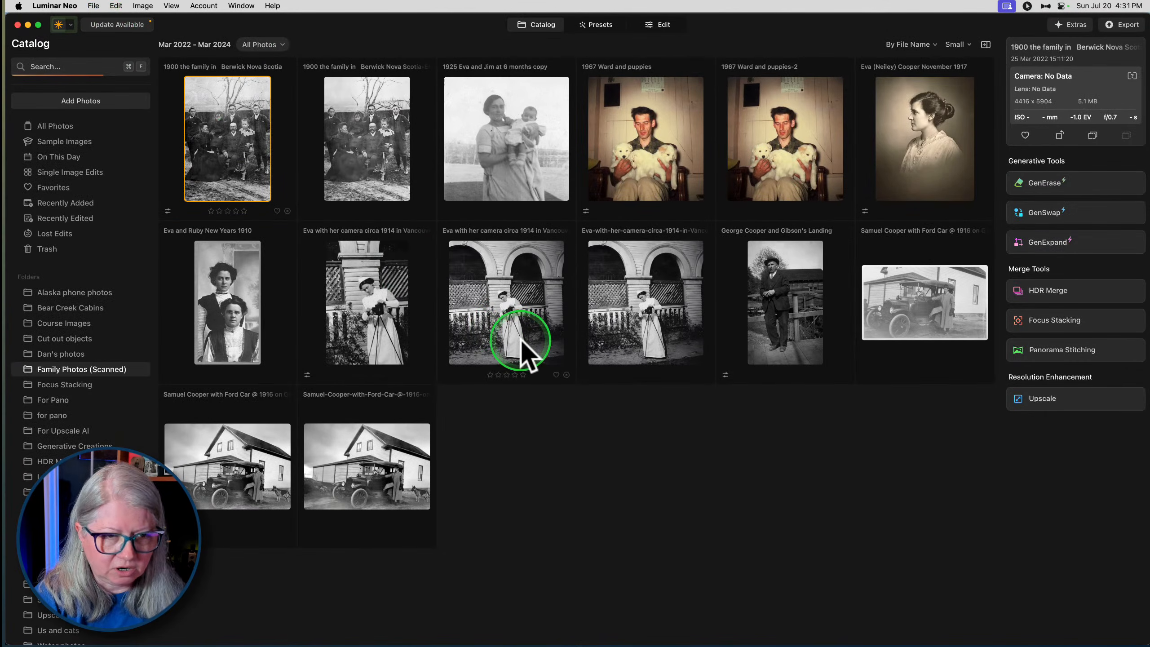
- Start adding a folder to the Luminar Neo catalog and browse through Photos, DPM tours and Japan to Japan 2025 tour
scroll(111, 426, down, 2)
scroll(111, 426, down, 2)
scroll(109, 422, up, 1)
scroll(113, 430, up, 3)
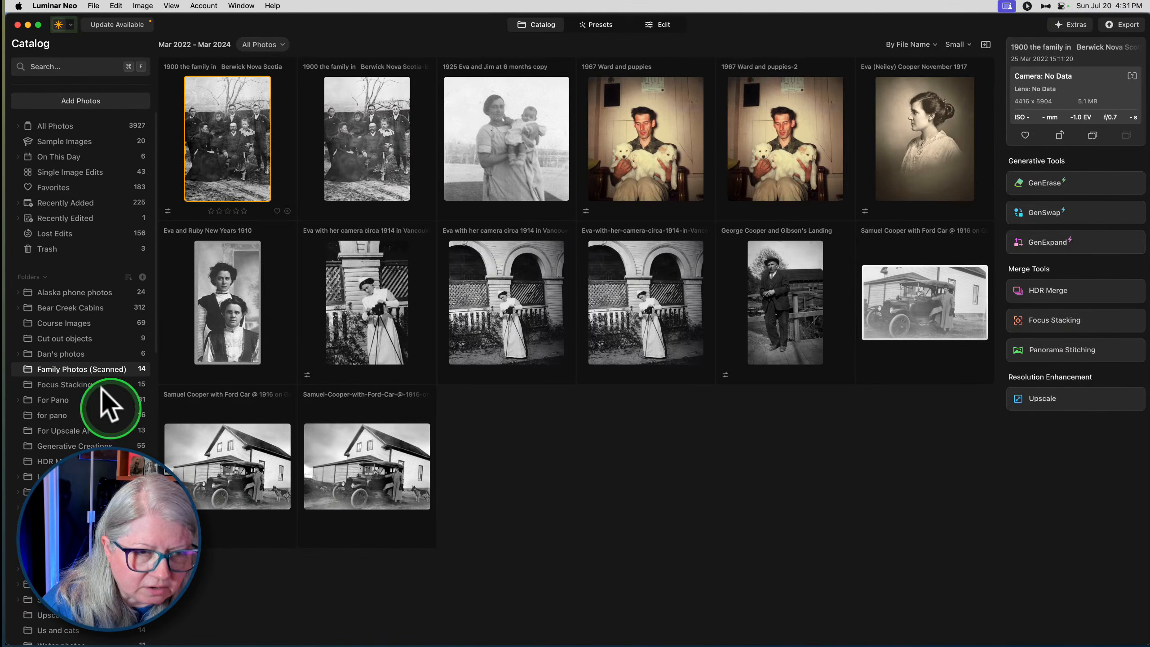
click(142, 277)
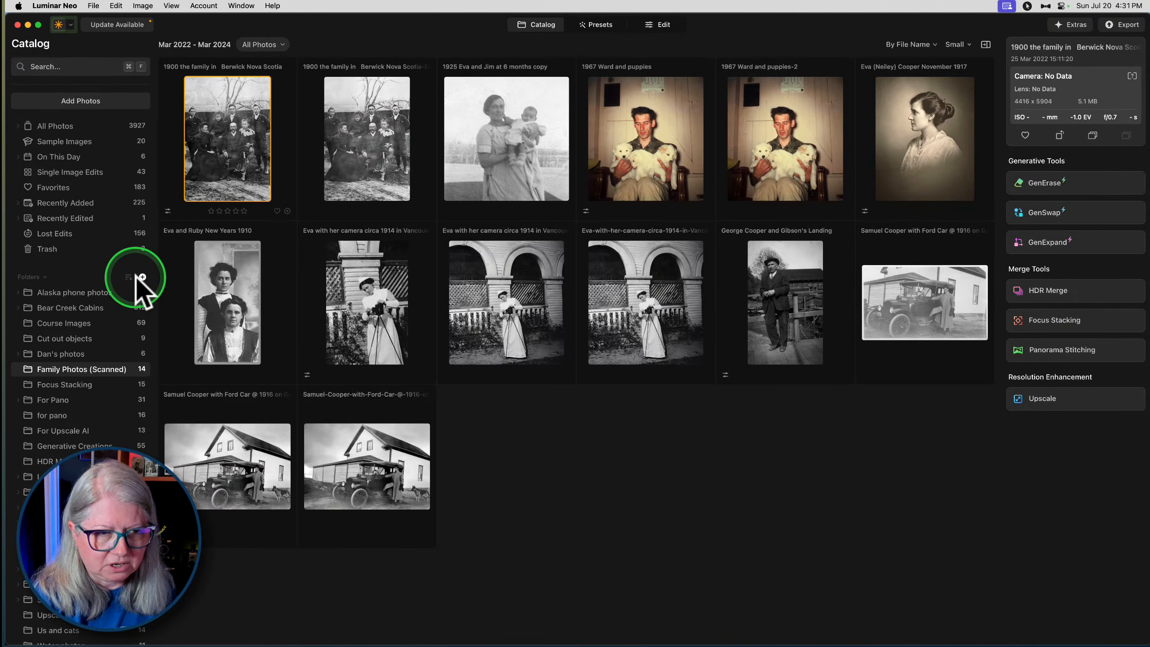
click(139, 276)
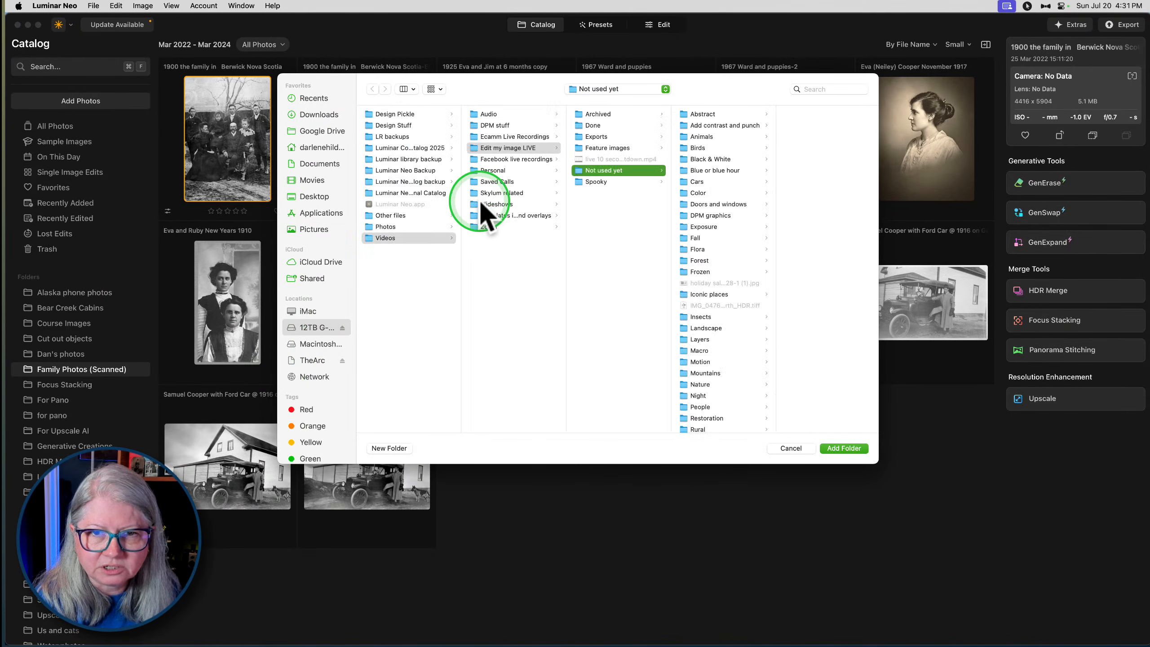
click(398, 226)
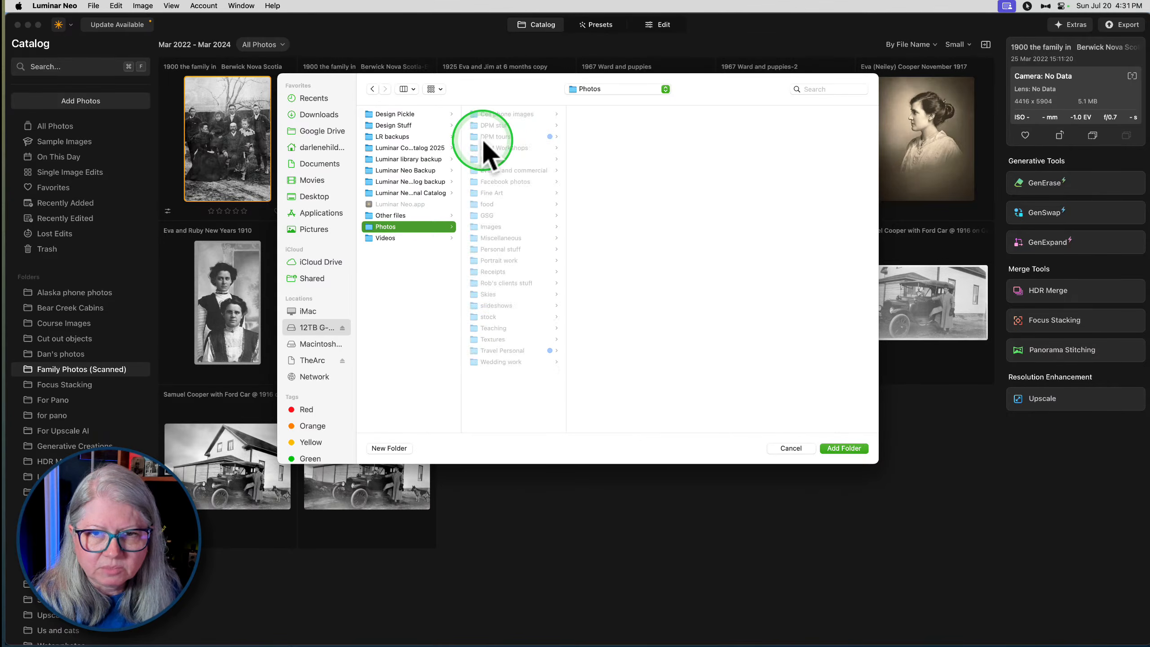
click(496, 137)
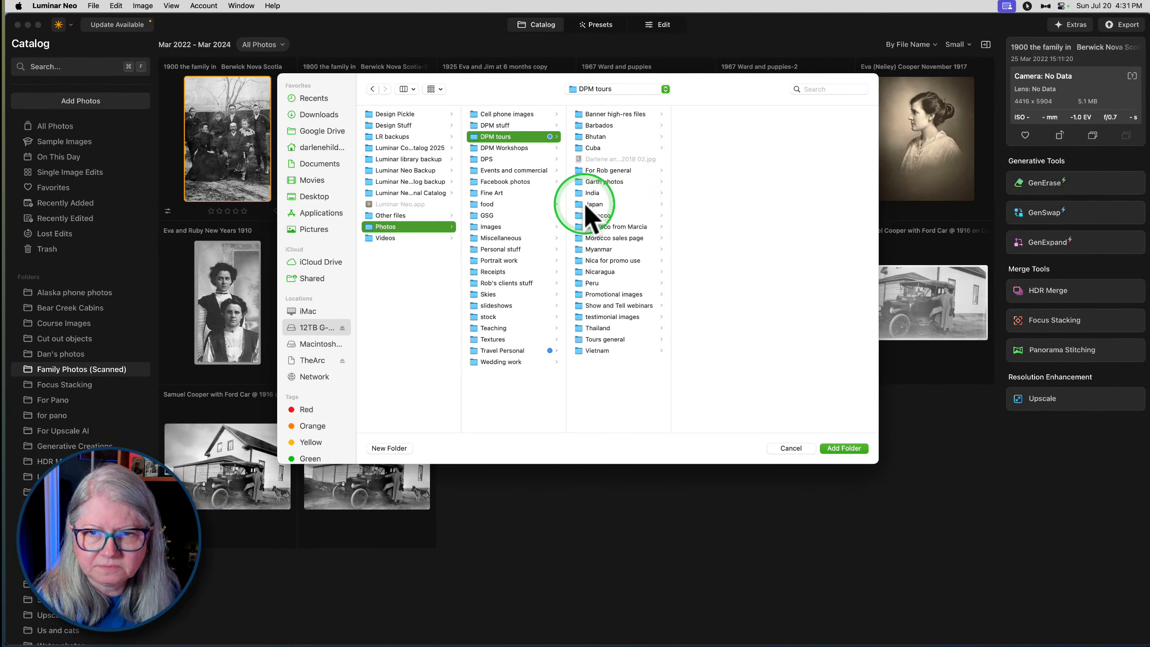
click(593, 205)
click(697, 126)
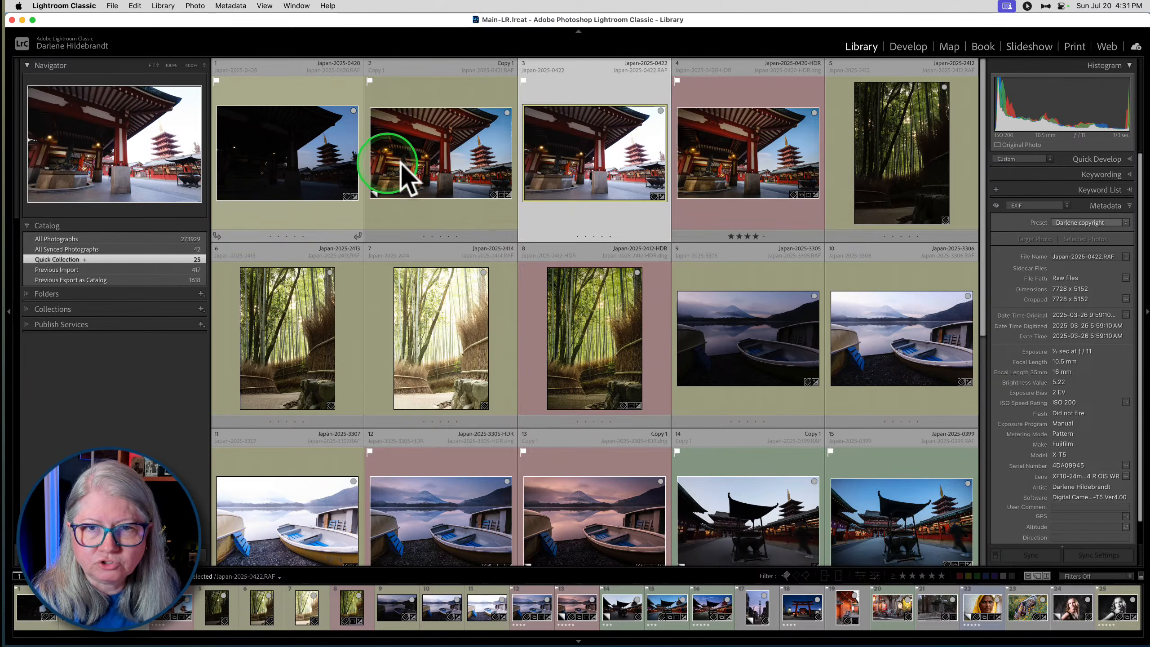
- Switch to Lightroom Classic, select the temple exposures Japan-2025-0420 through 0422, and set up an export of them to the hard drive
shift+click(313, 159)
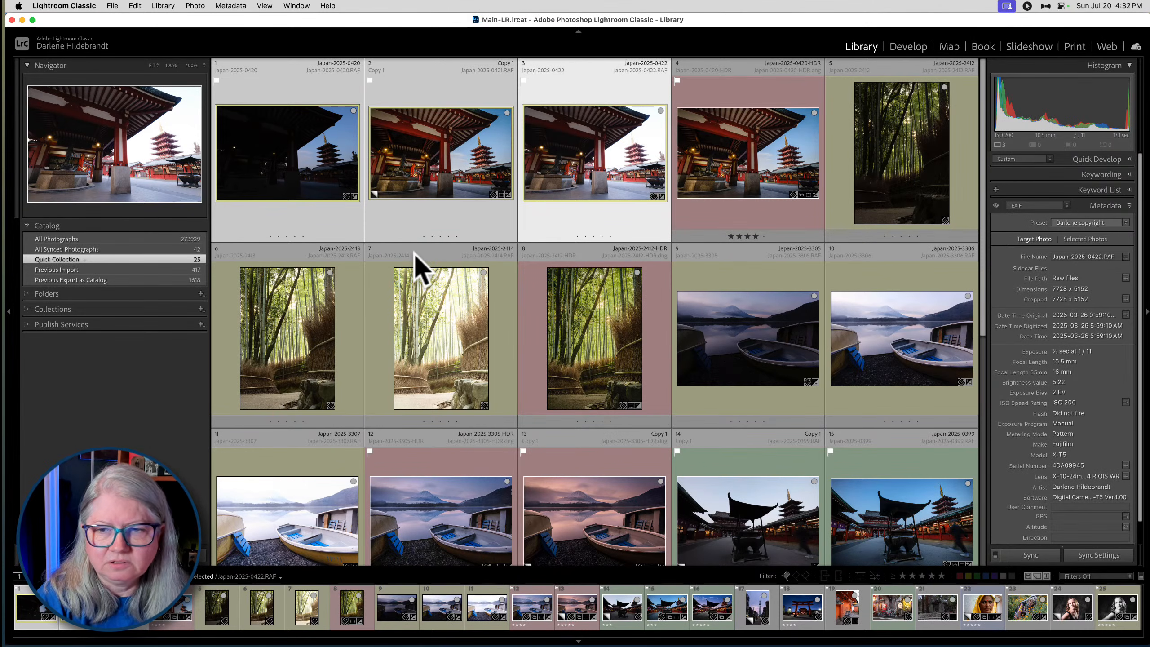
key(super+shift+e)
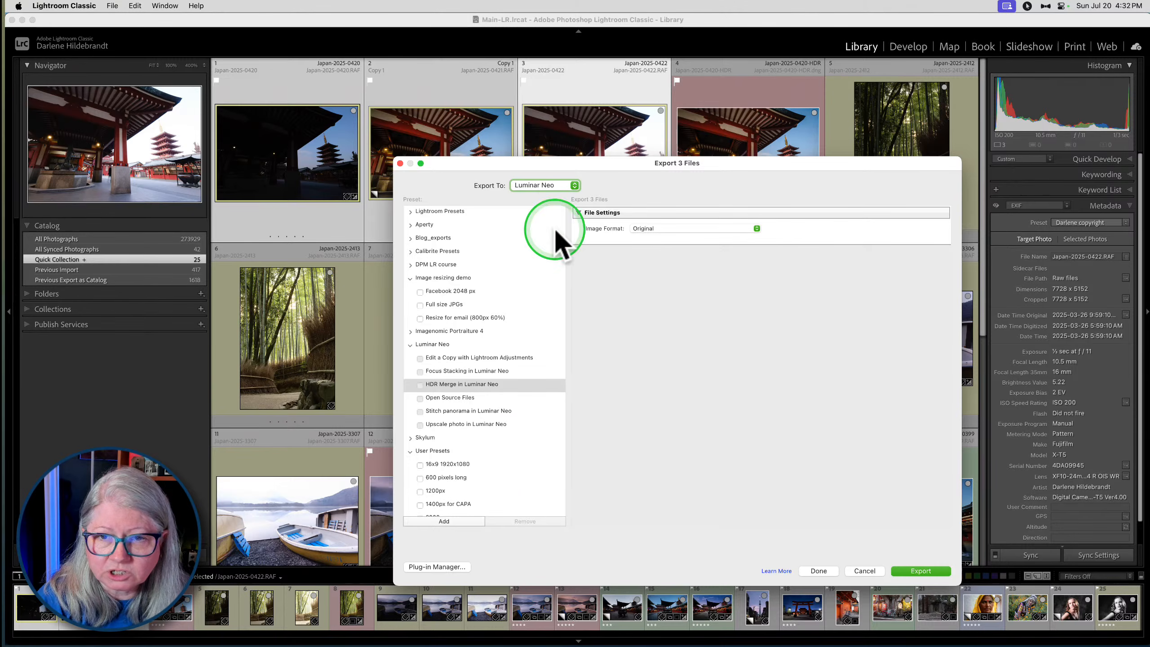
click(530, 187)
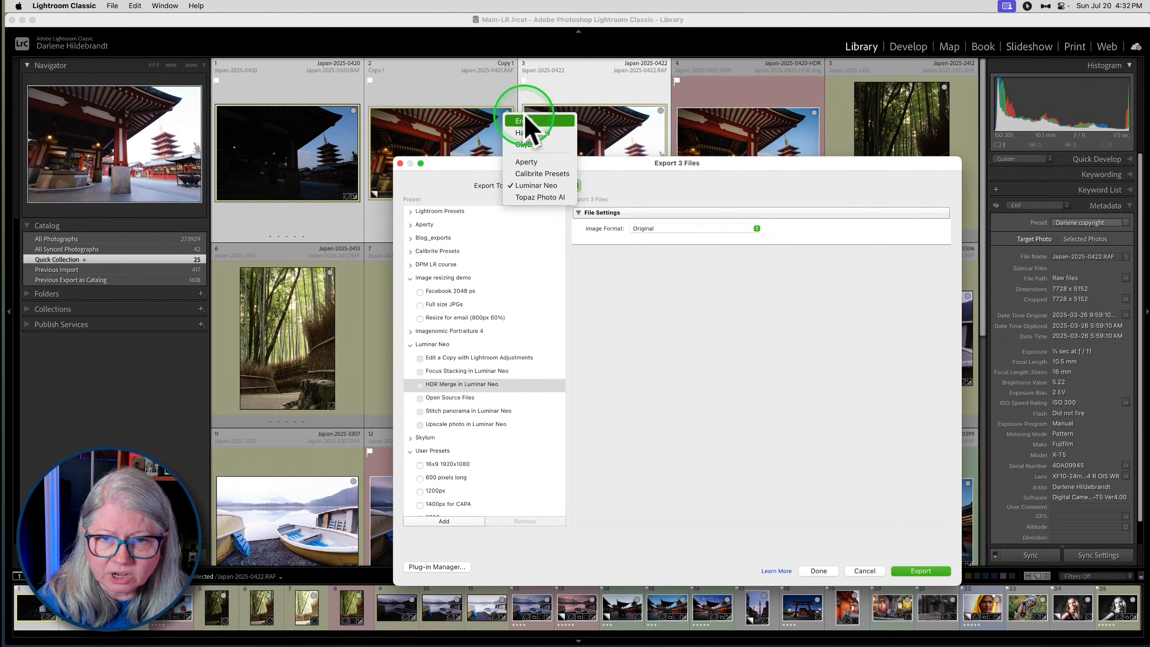
click(523, 132)
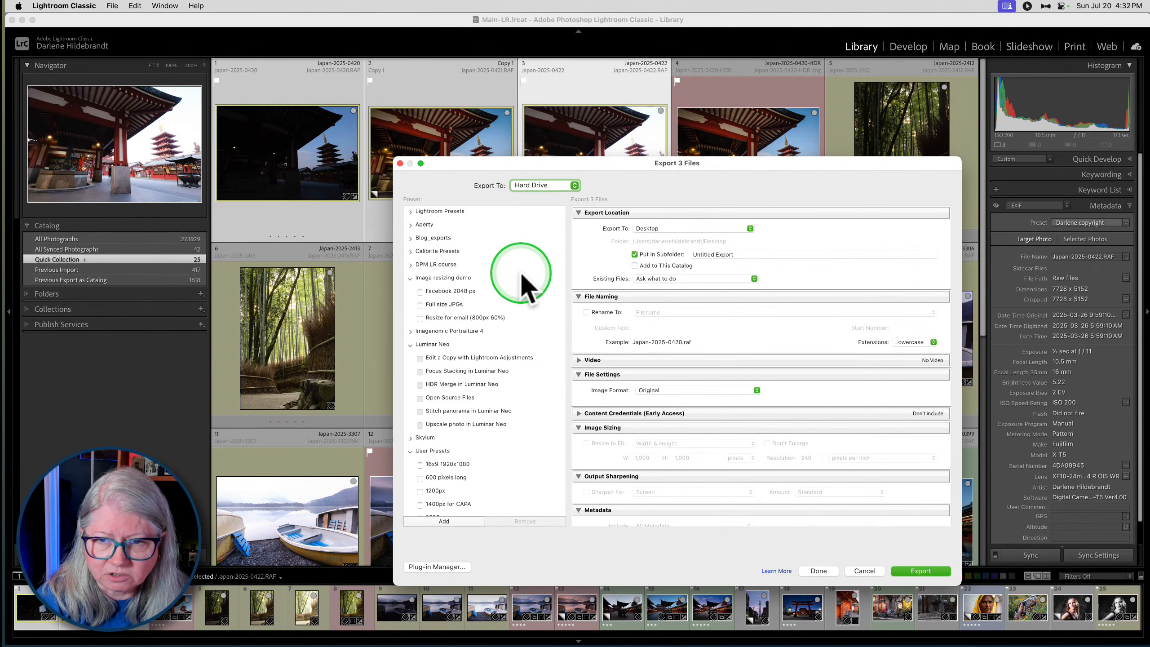
- Review the export settings and keep the image format on Original
scroll(692, 326, down, 3)
scroll(695, 335, down, 3)
scroll(697, 336, up, 4)
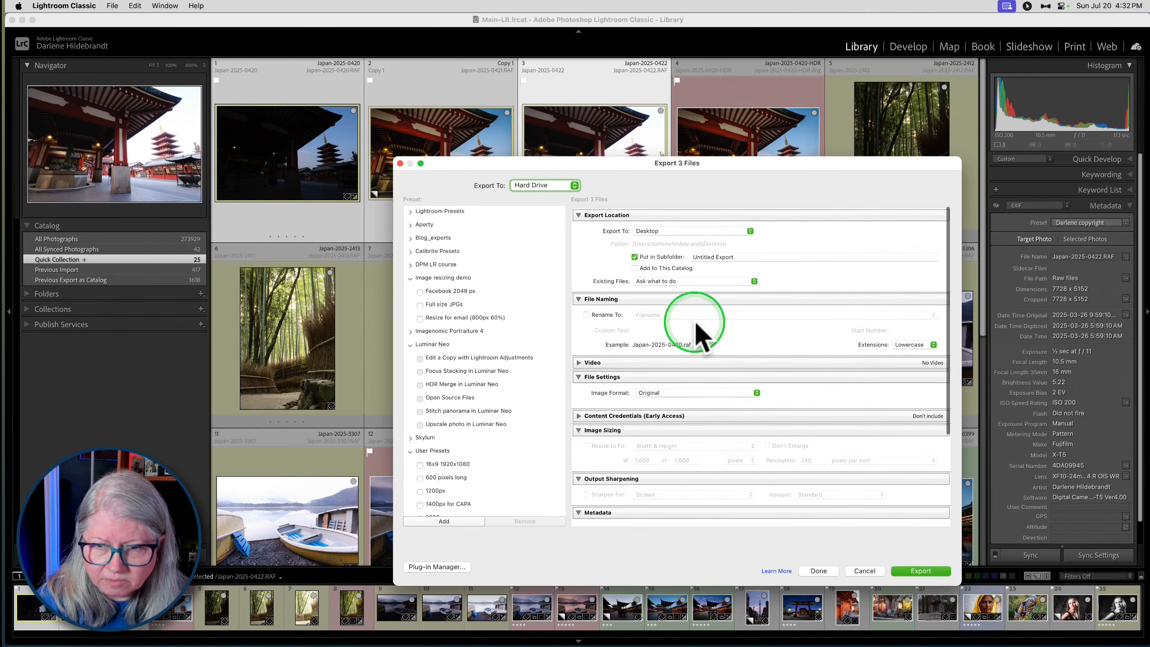
scroll(699, 337, down, 4)
scroll(696, 326, down, 2)
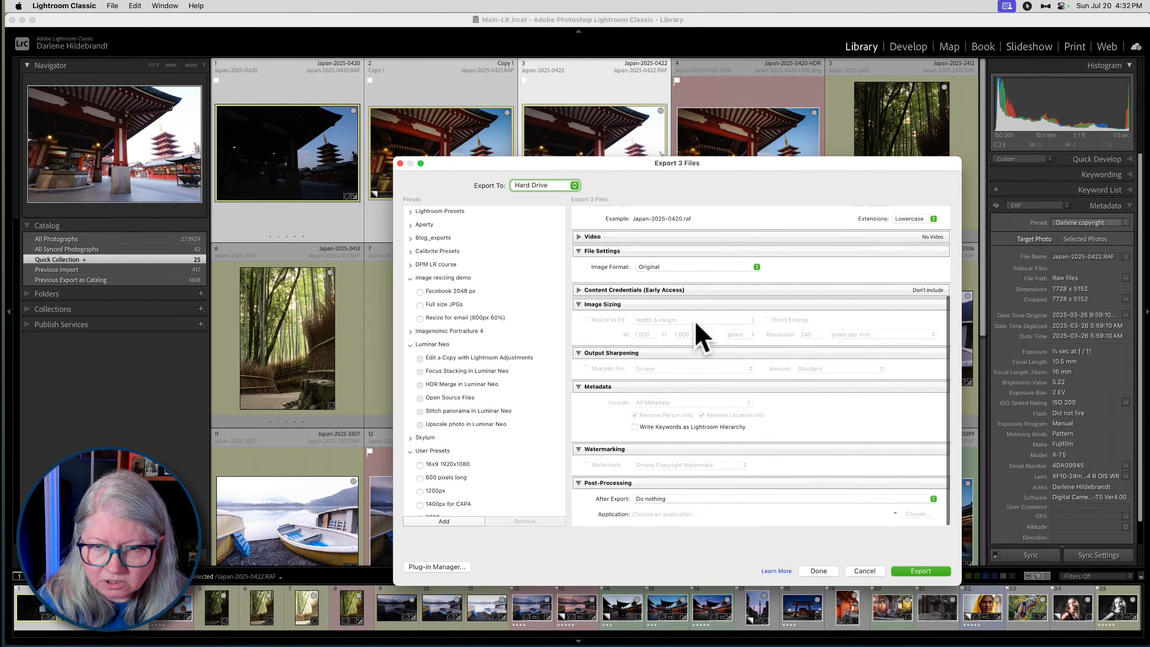
click(667, 268)
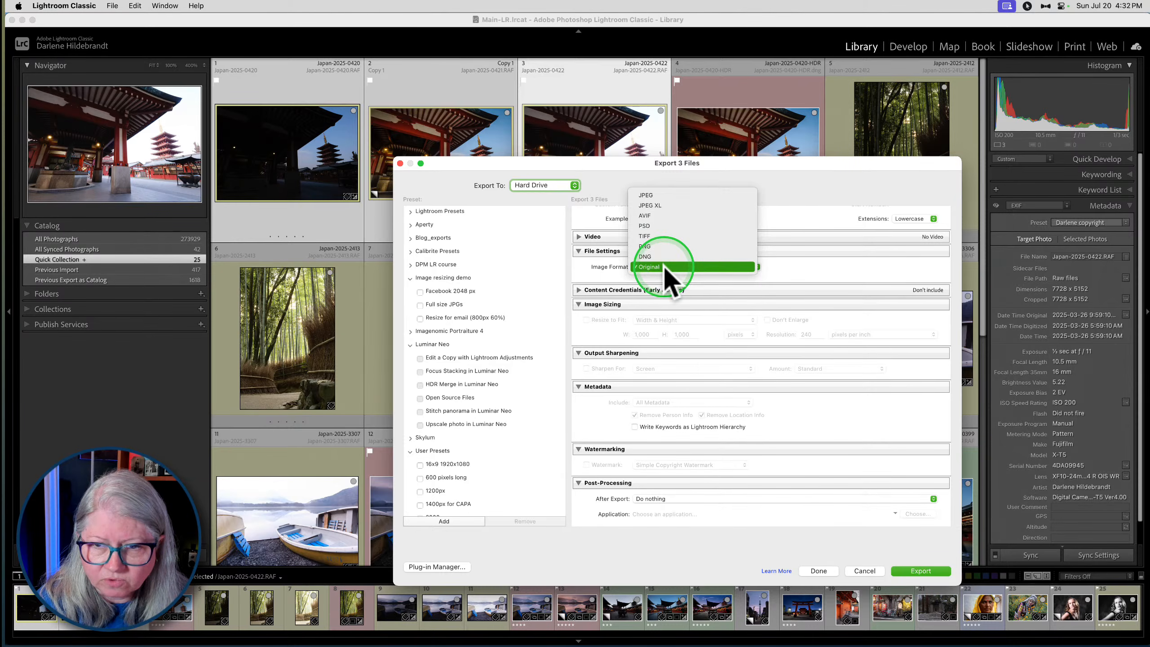
click(666, 269)
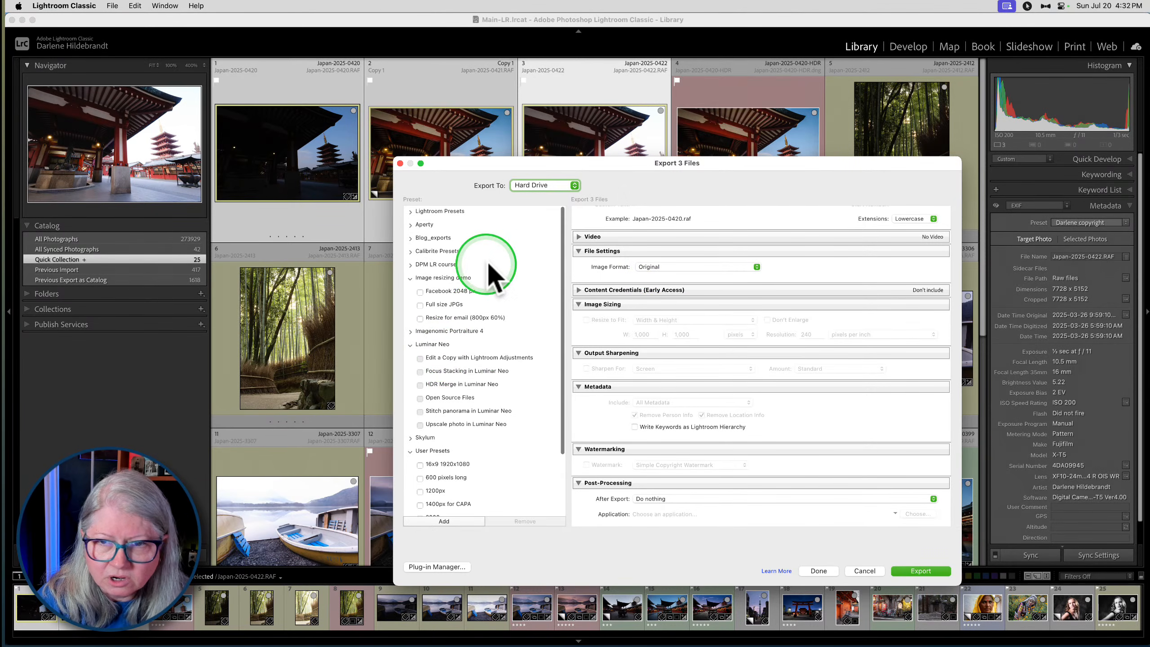
scroll(655, 347, up, 5)
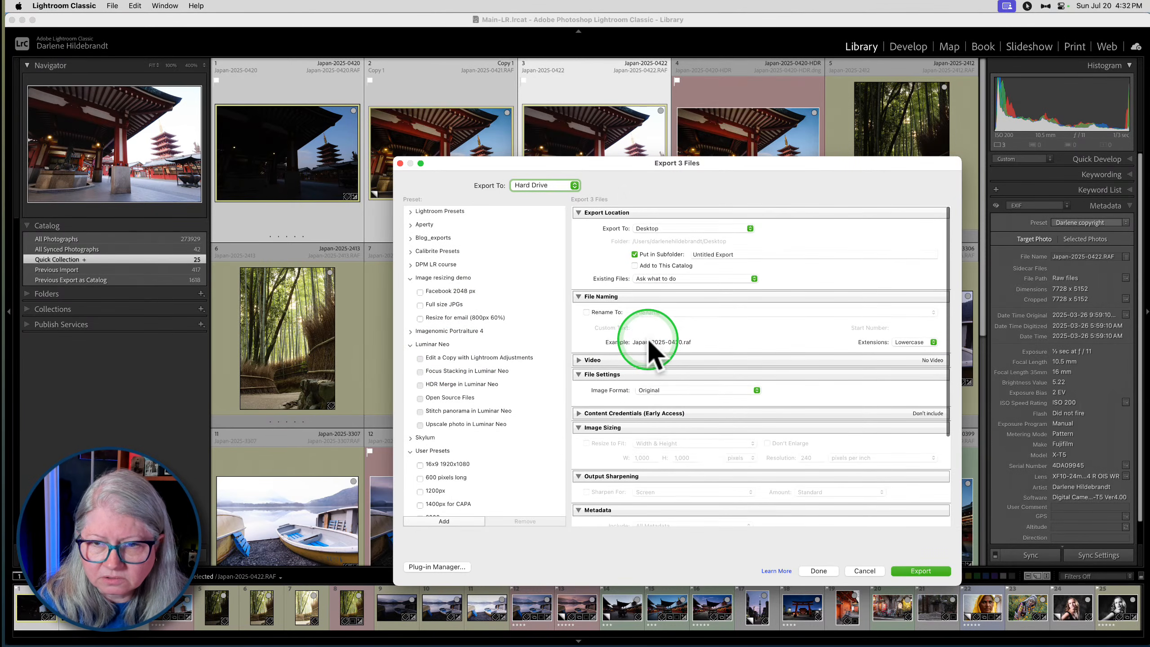
- Set the export location to choose the folder later, and start the export
click(670, 229)
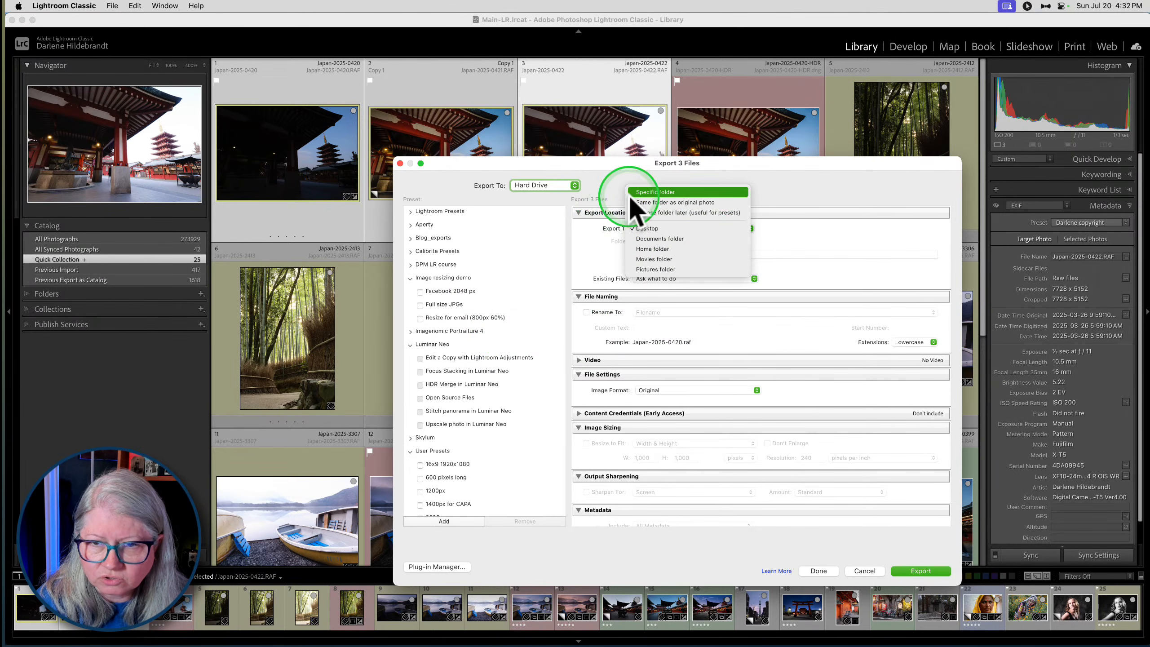
click(666, 212)
click(869, 570)
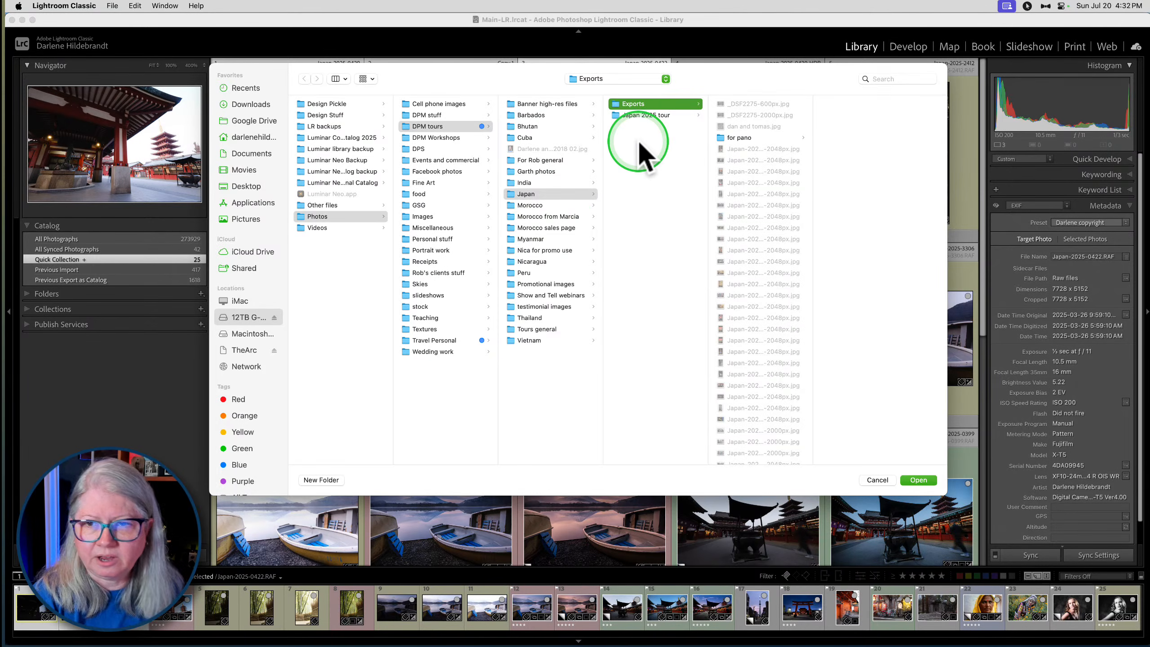
- Create a folder named For HDR inside the Japan folder and export the three temple files into it
click(919, 479)
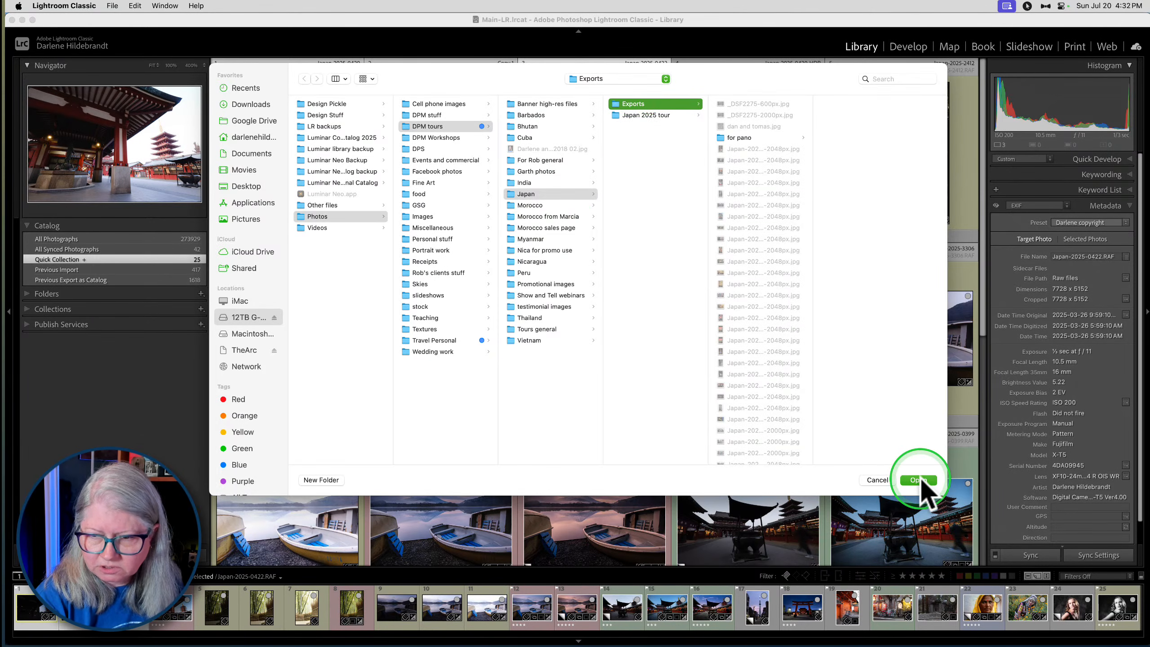
click(648, 172)
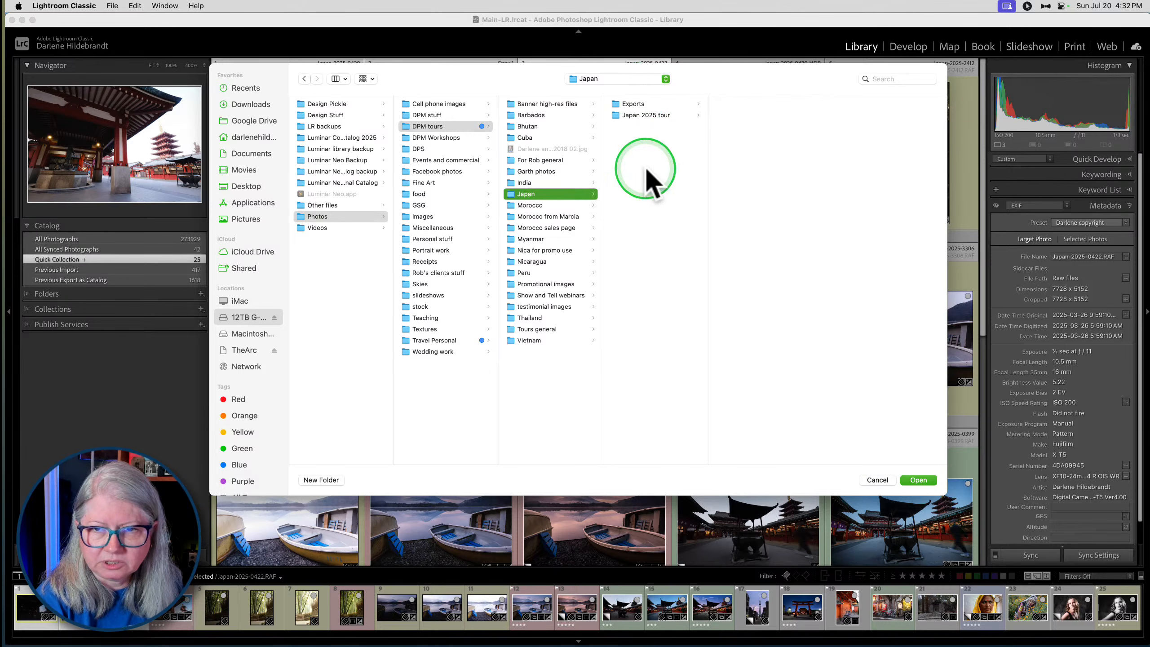
click(310, 481)
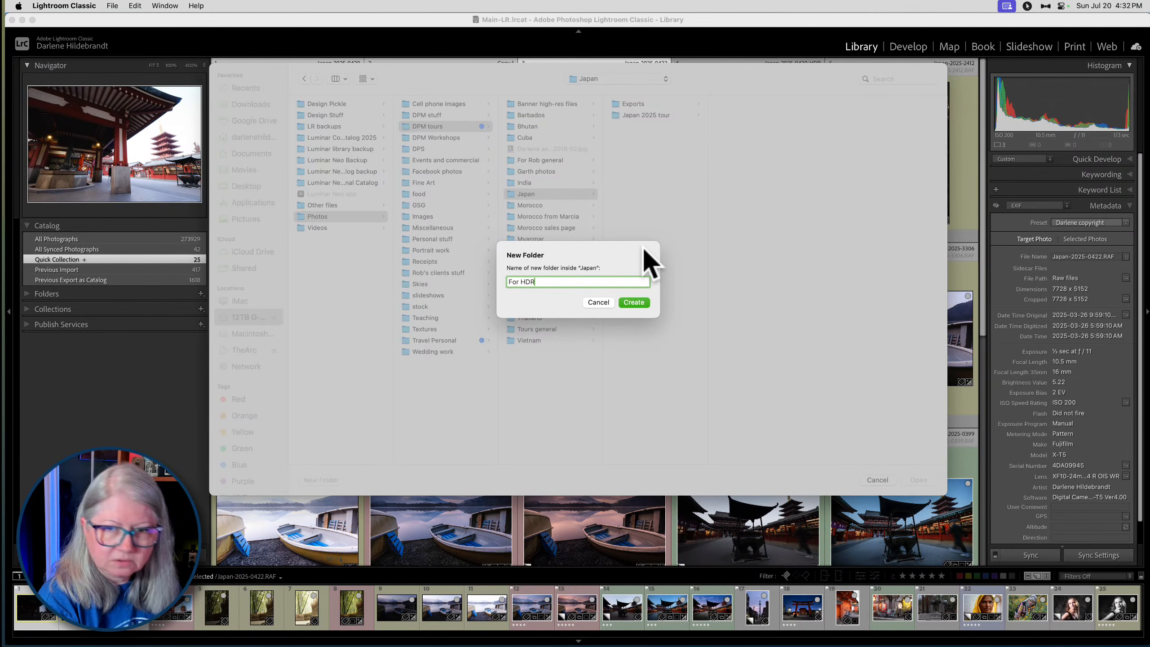
text(For HDR)
key(Return)
key(Return)
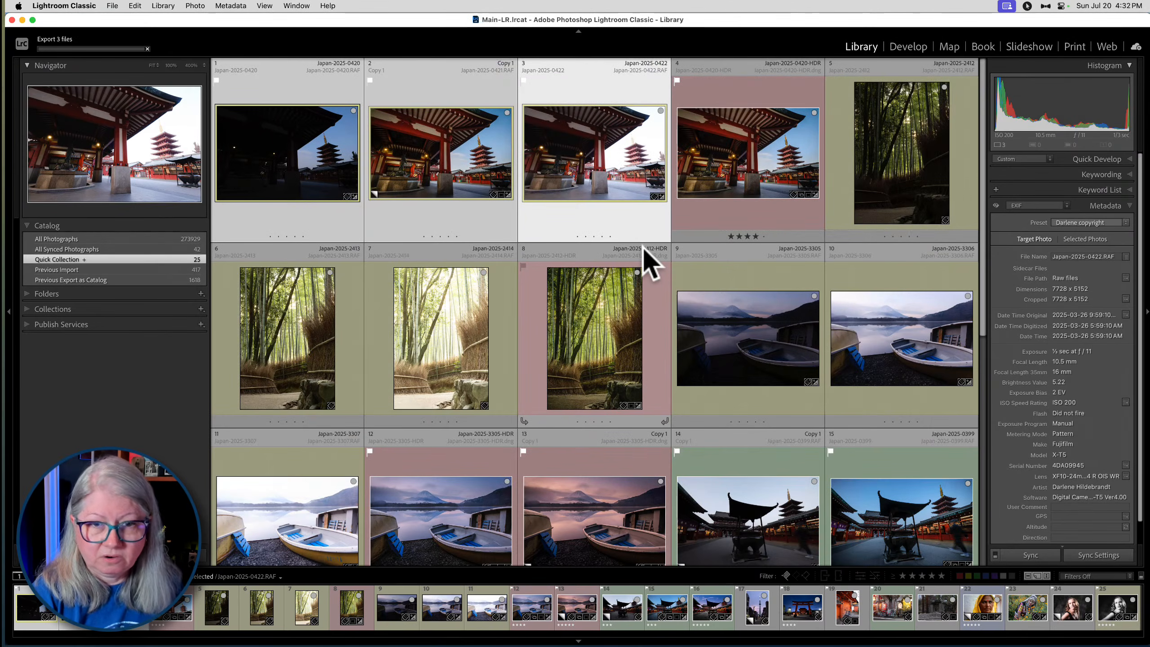
- Switch to Luminar Neo and add the For HDR folder inside Japan to the catalog
click(644, 247)
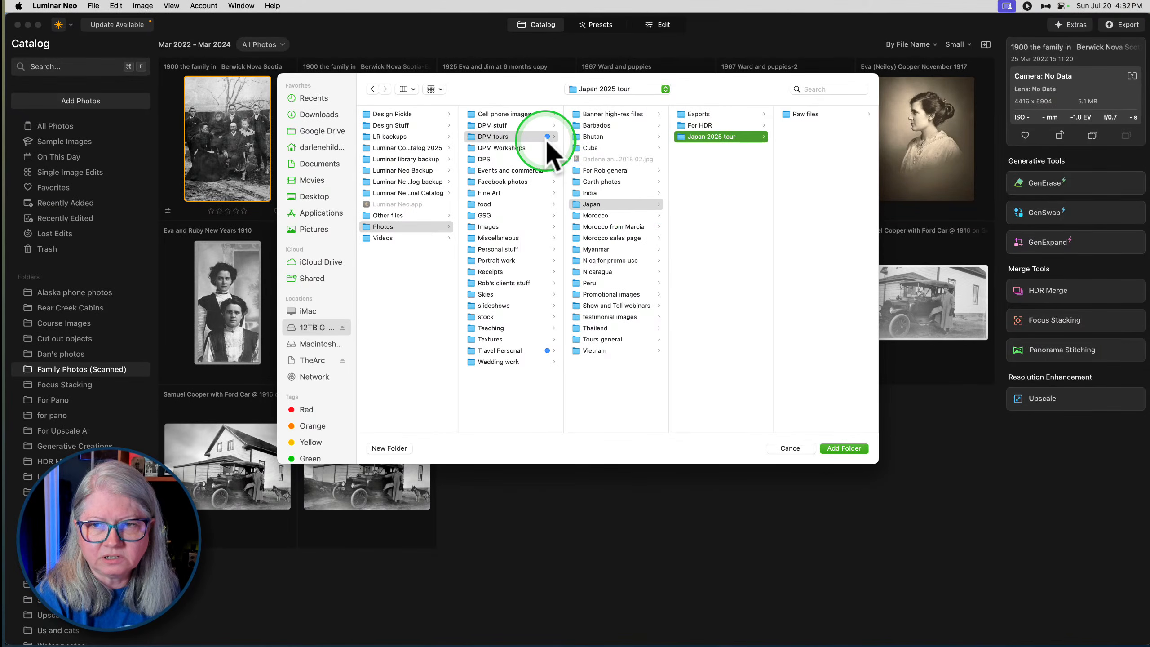
click(703, 131)
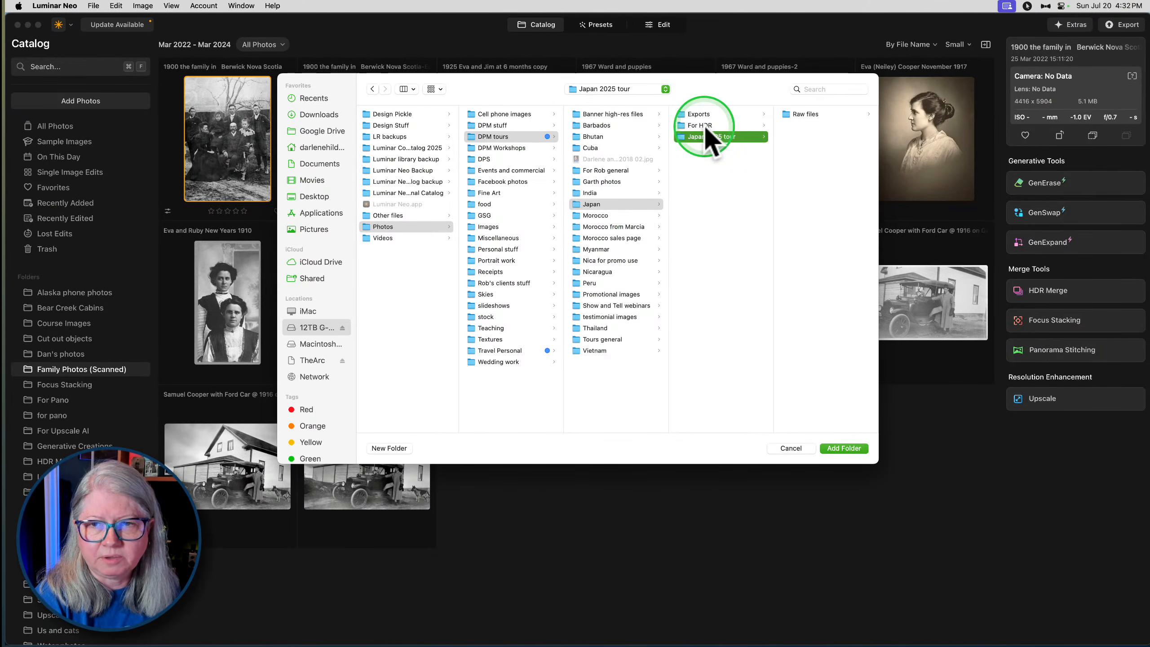
click(702, 126)
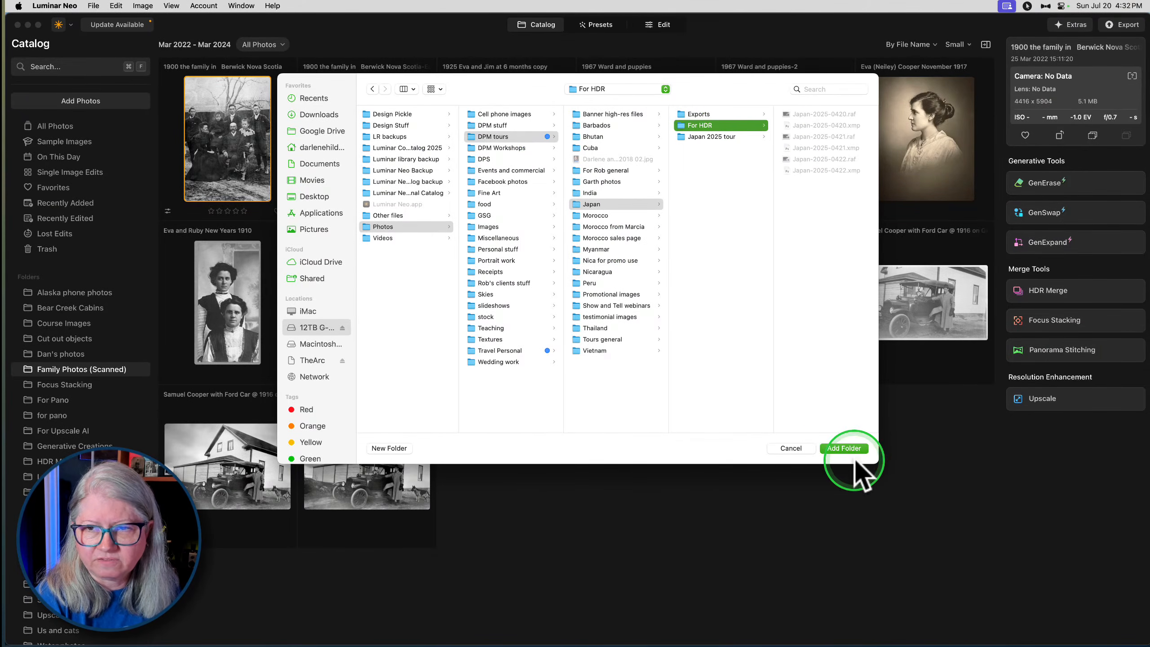
click(842, 448)
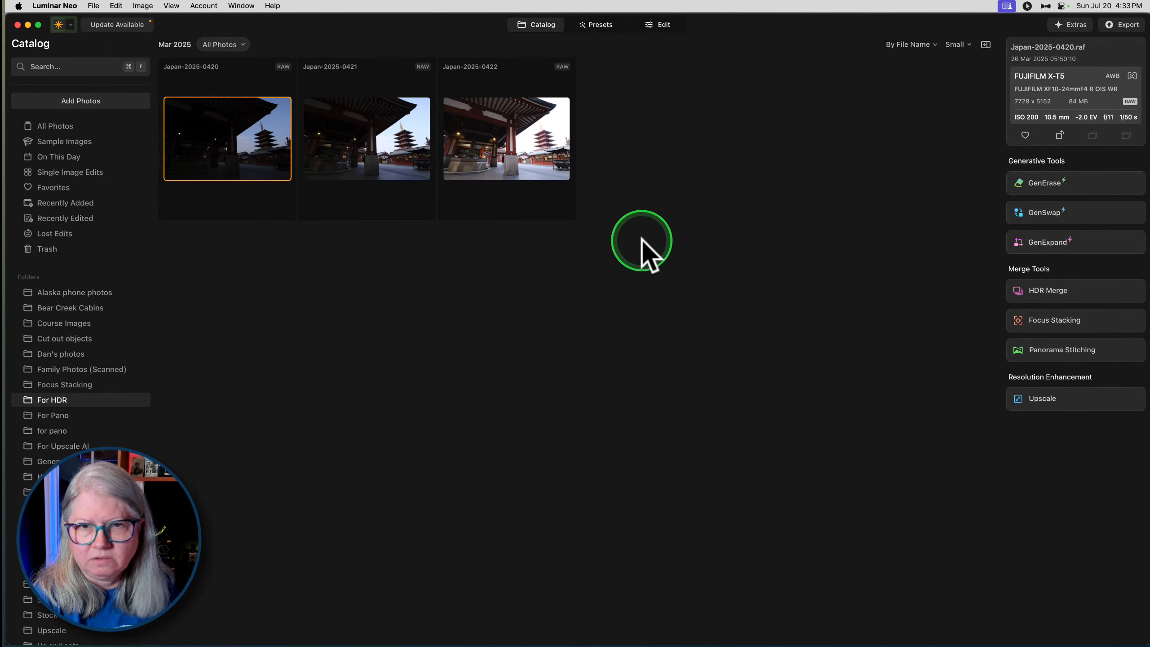
- Select all three temple exposures and load them into HDR Merge
shift+click(517, 149)
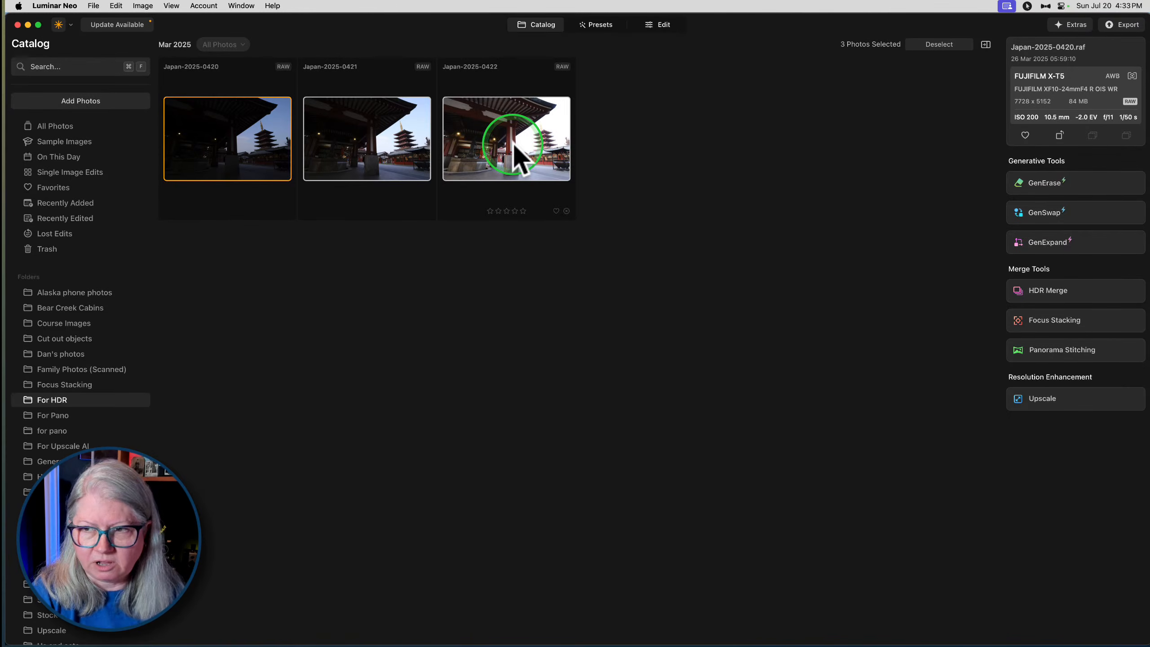
click(1101, 293)
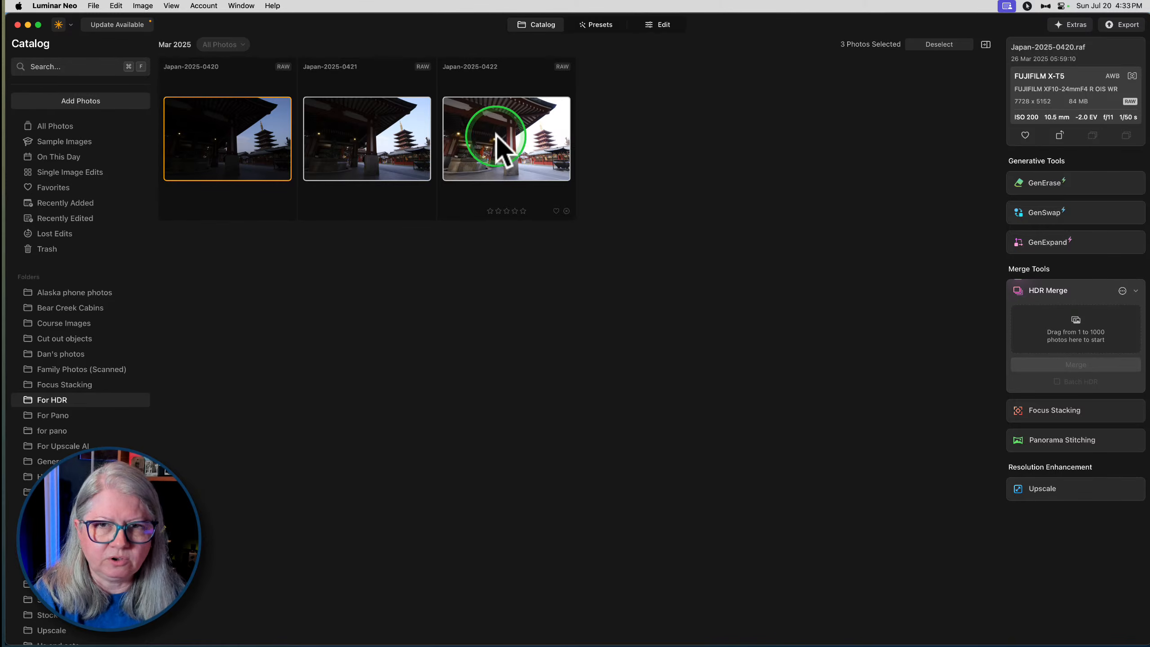
drag(498, 136, 1022, 334)
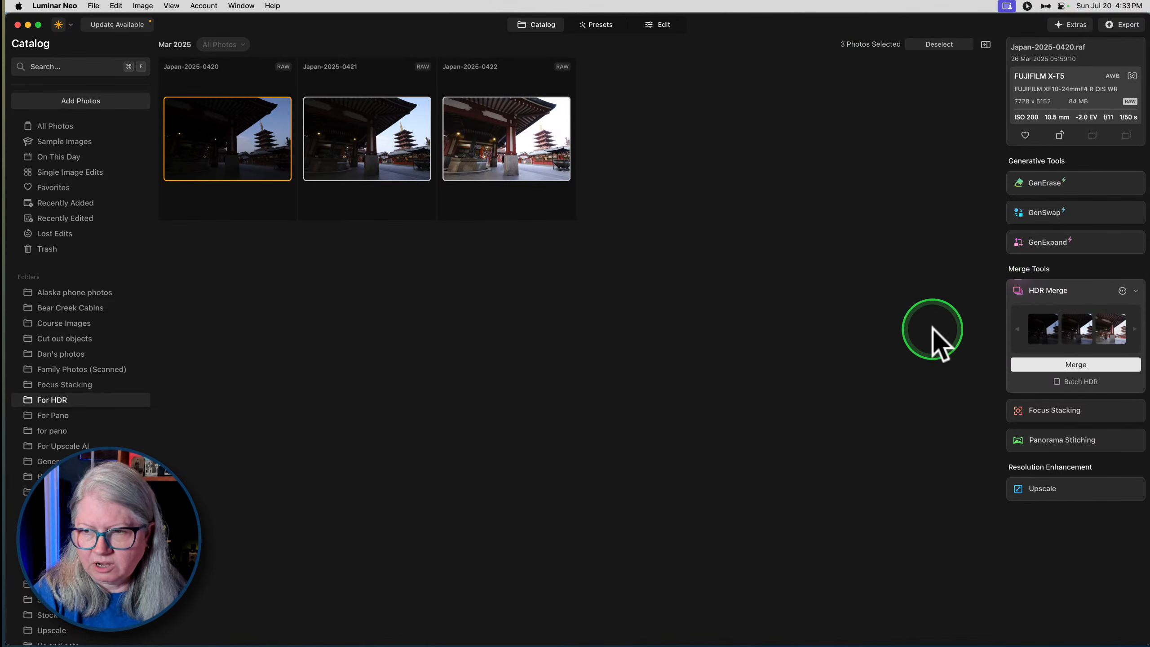
- Enable Chromatic Aberration Reduction and Auto Alignment for the HDR merge, and start merging the three temple exposures
click(1122, 291)
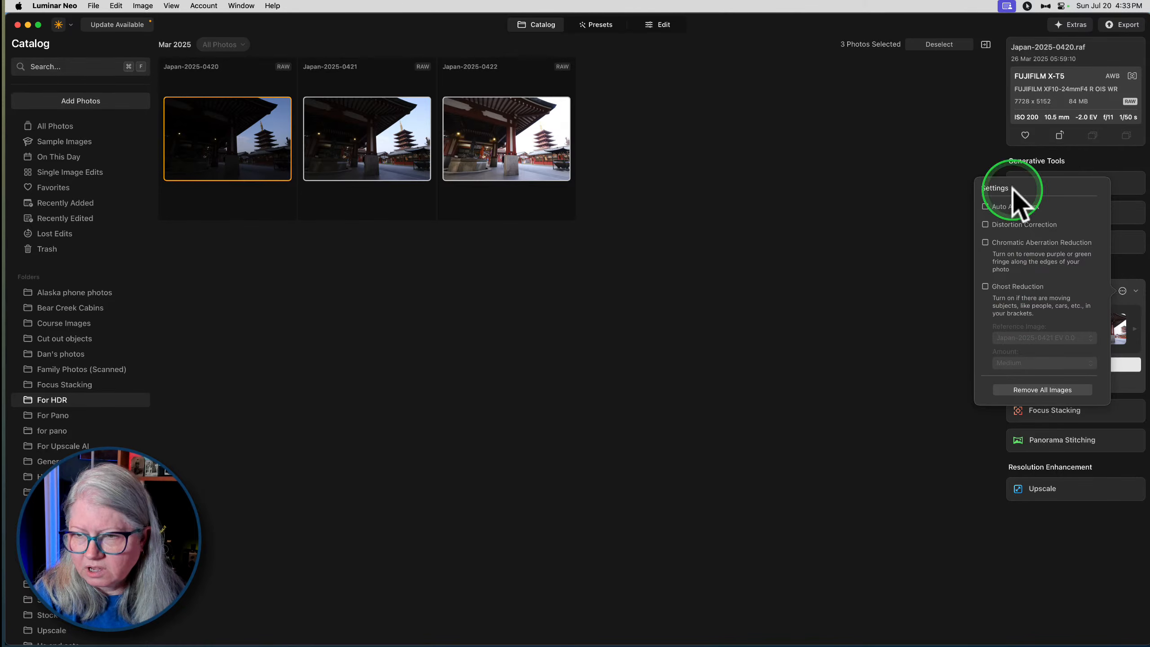
click(985, 242)
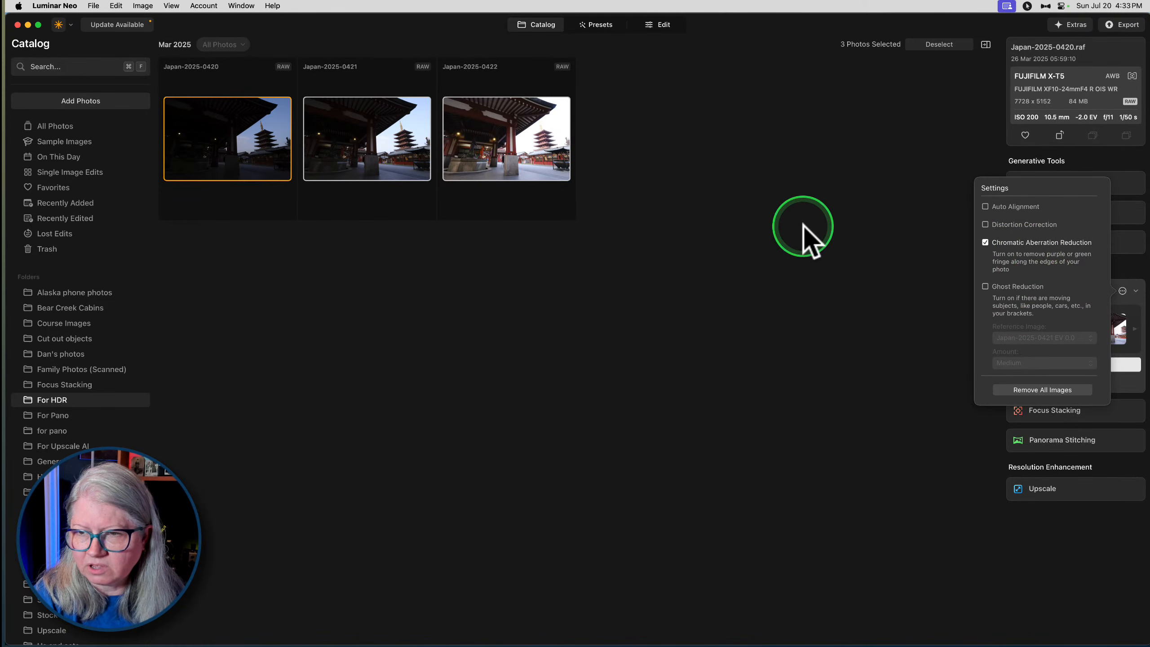
click(985, 207)
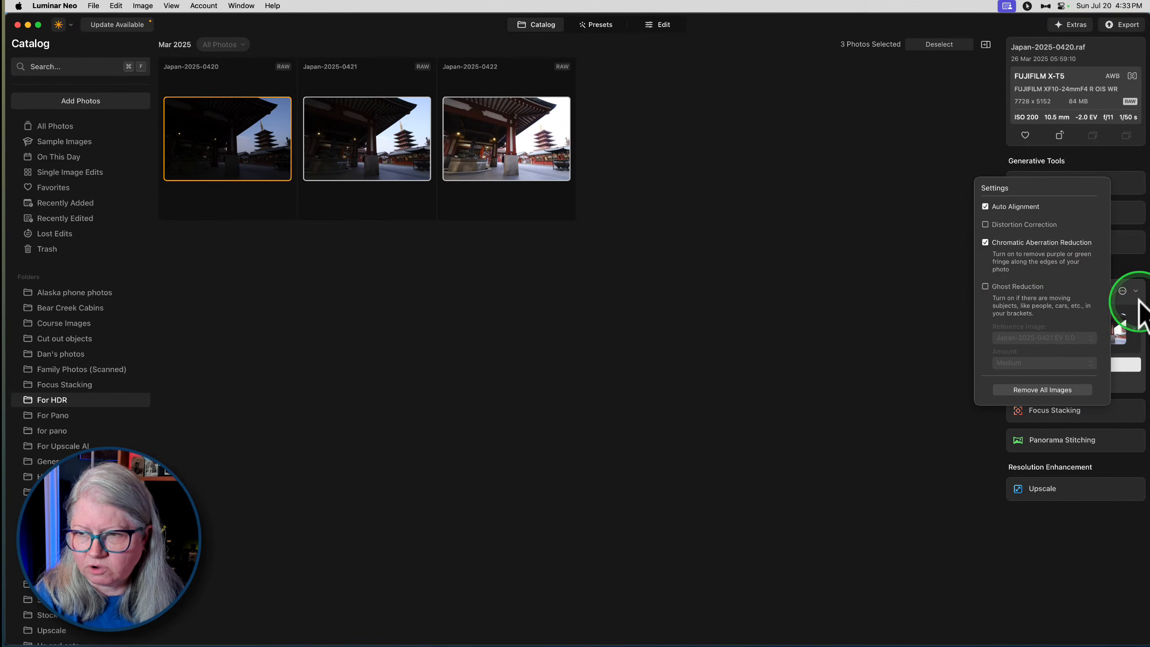
click(1122, 292)
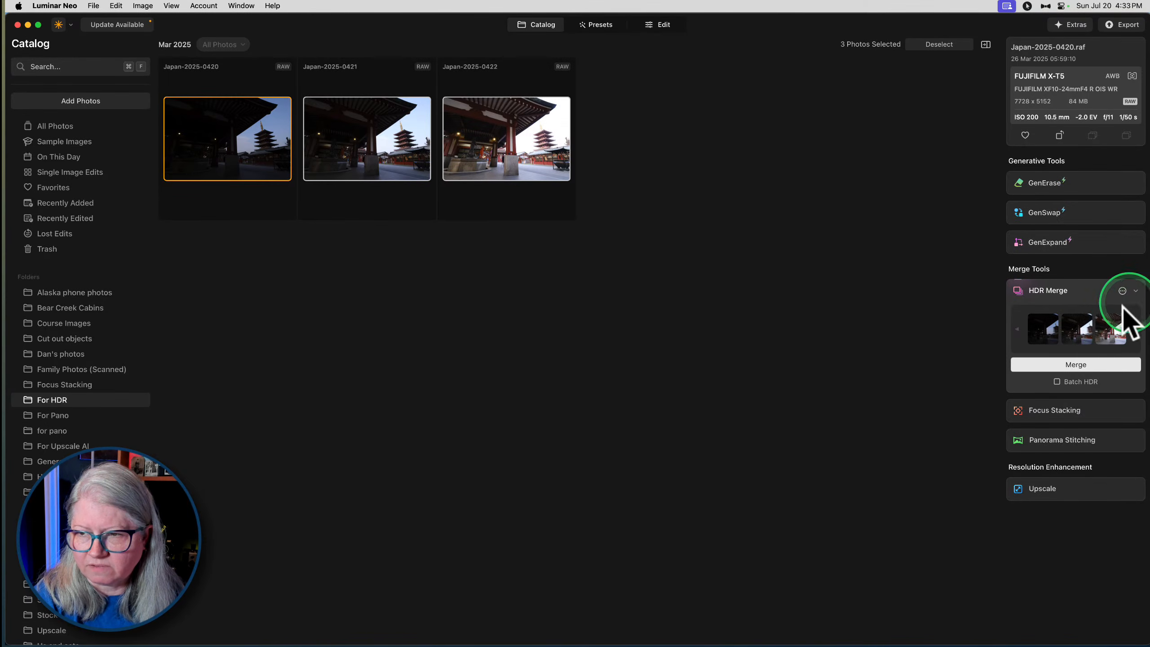
click(1079, 362)
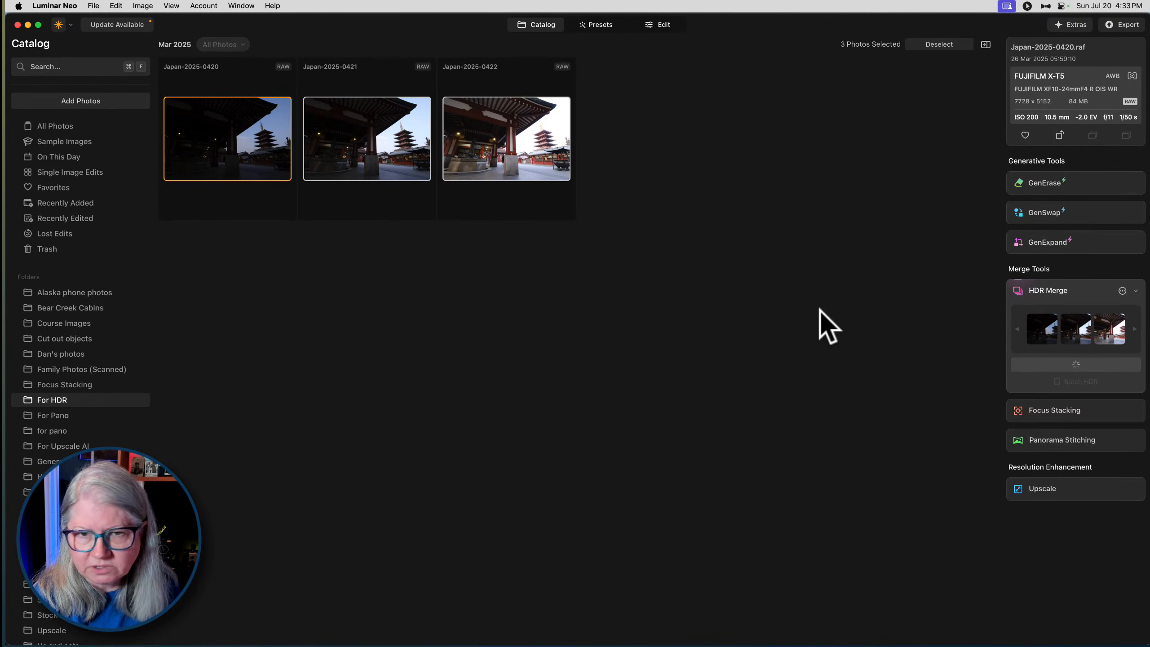
- Switch to Lightroom Classic and look at the yellow-scarf portrait and the colour copy of BW-photoshoot-0388 in the Quick Collection
key(super+Tab)
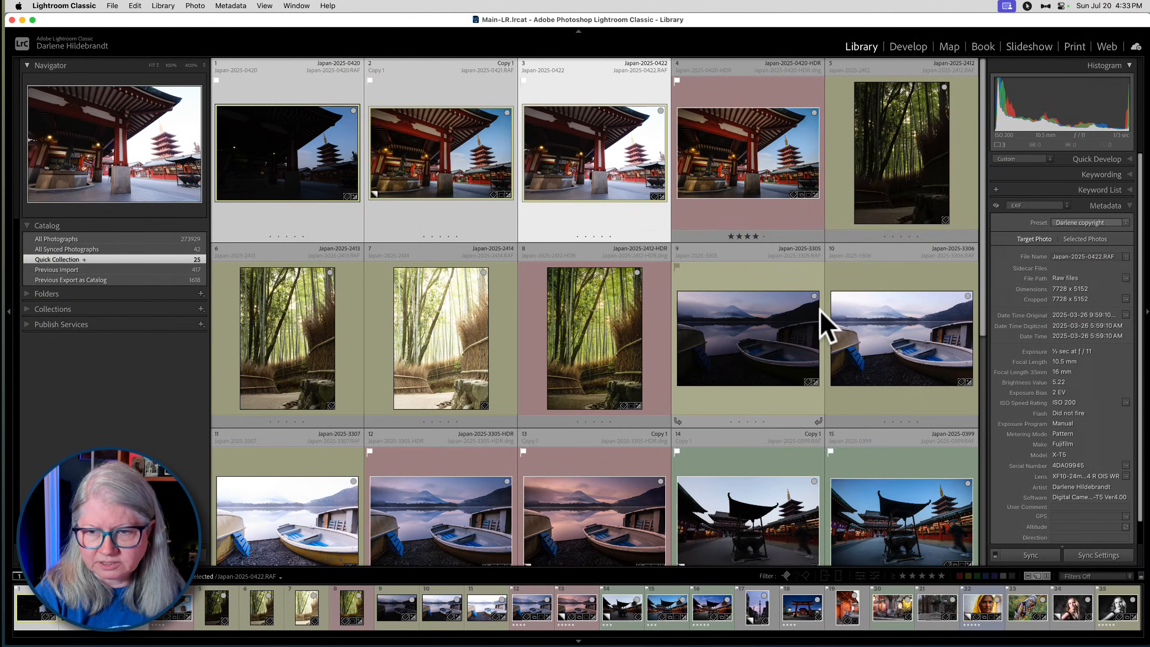
scroll(821, 326, down, 3)
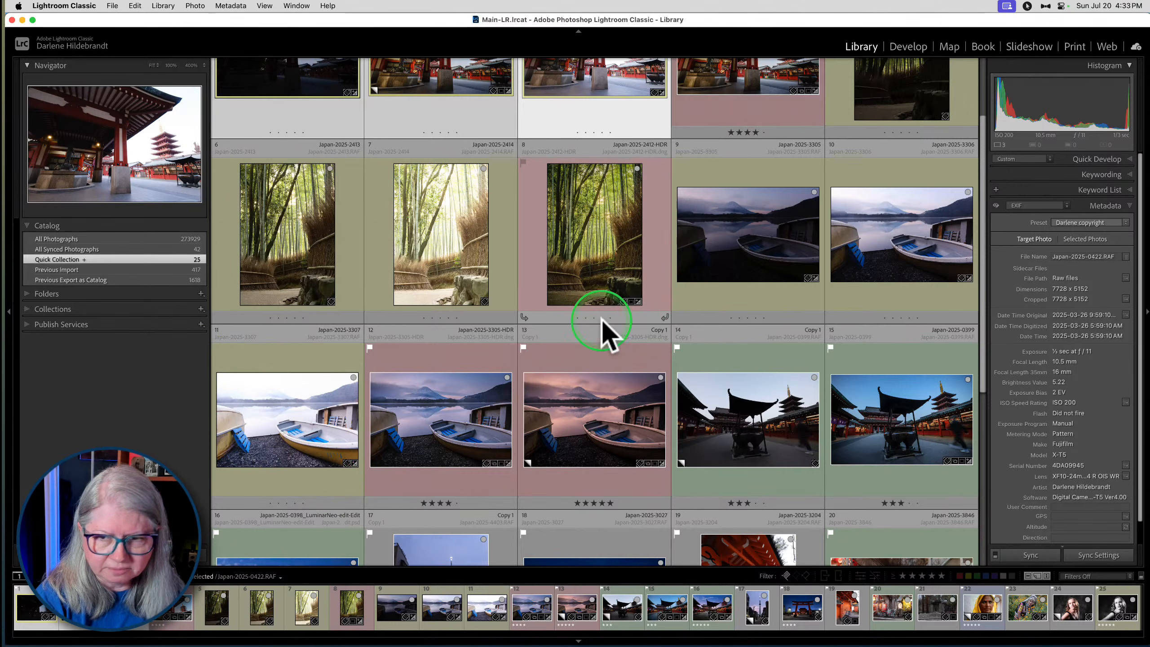
scroll(641, 321, down, 5)
scroll(638, 308, down, 2)
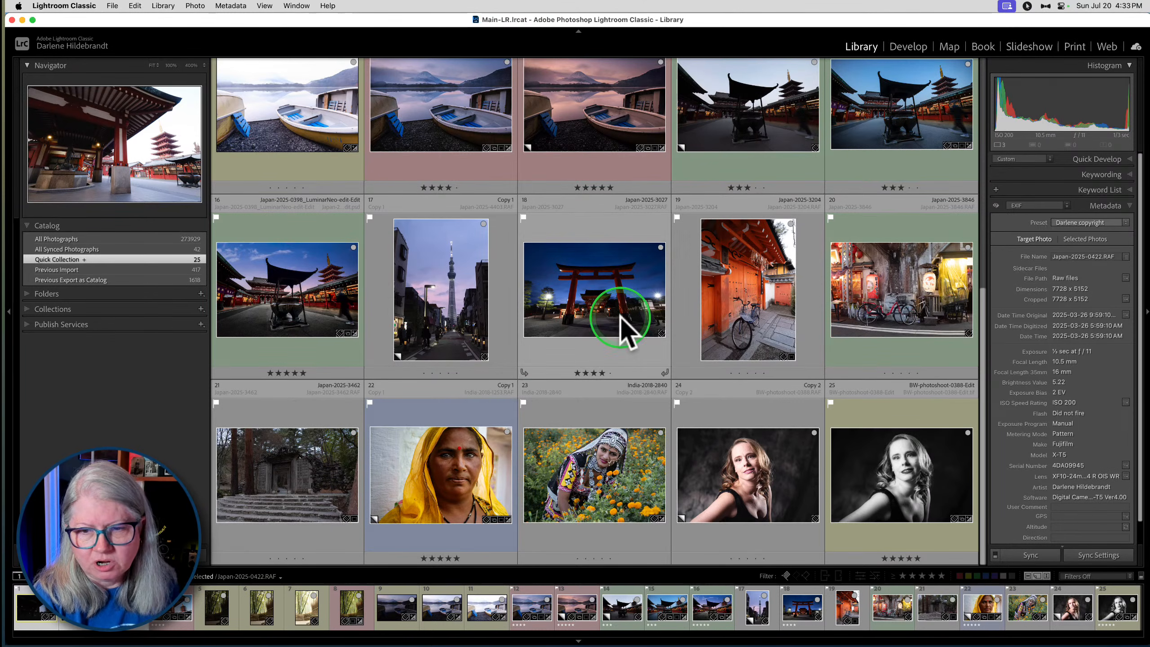
click(442, 489)
shift+click(742, 486)
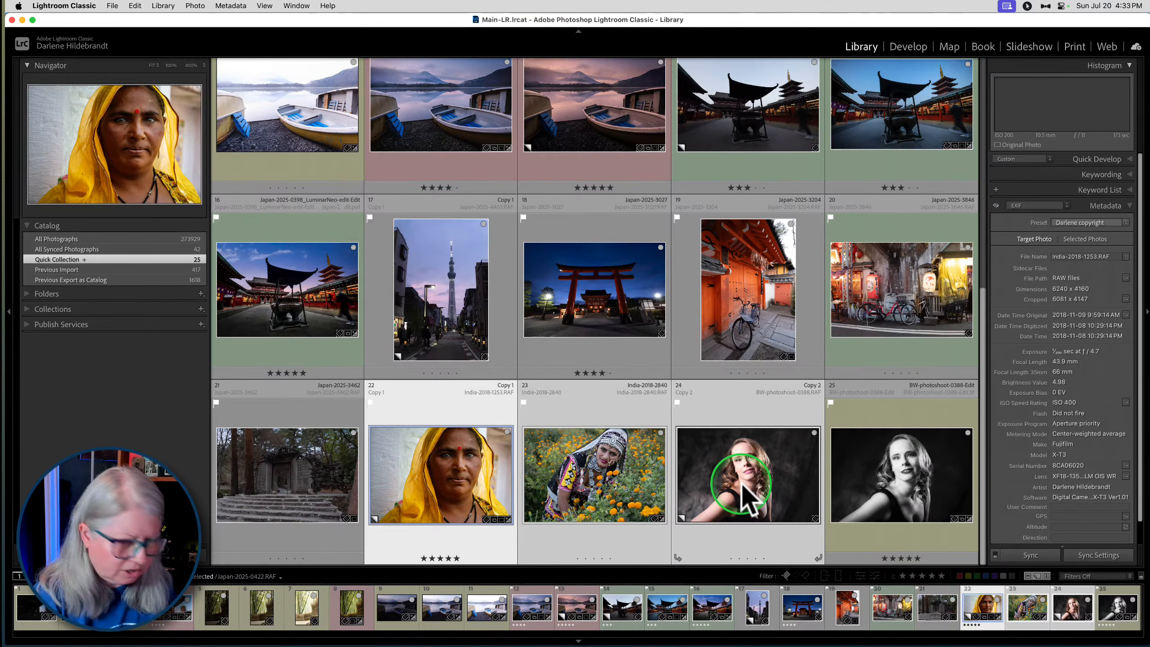
click(734, 406)
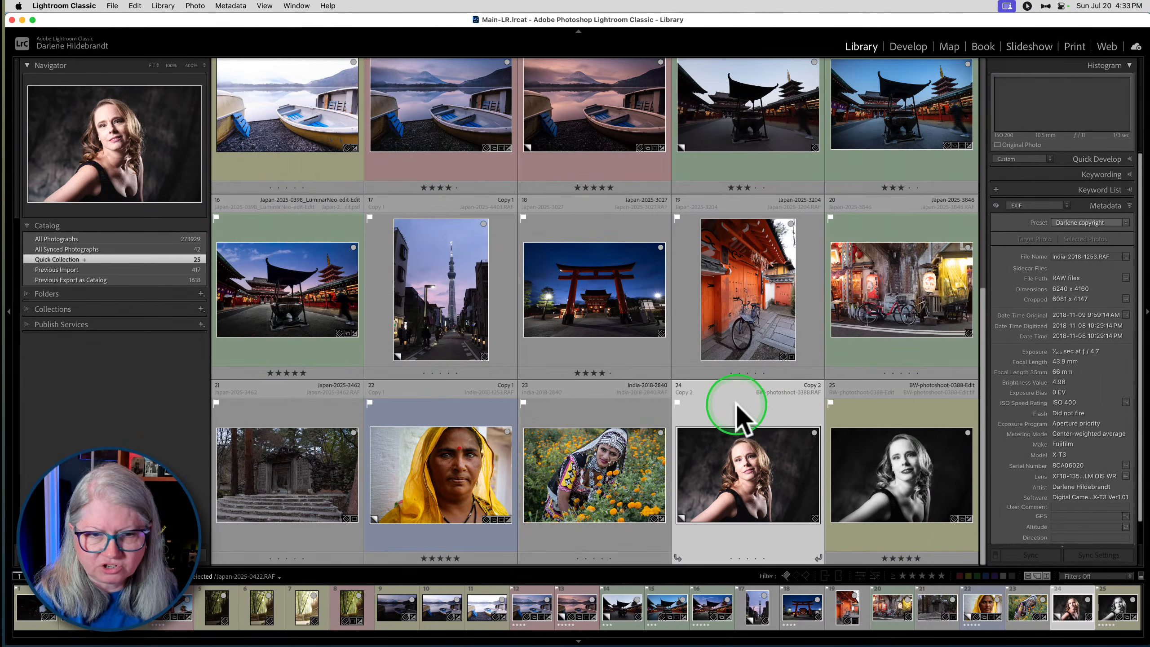
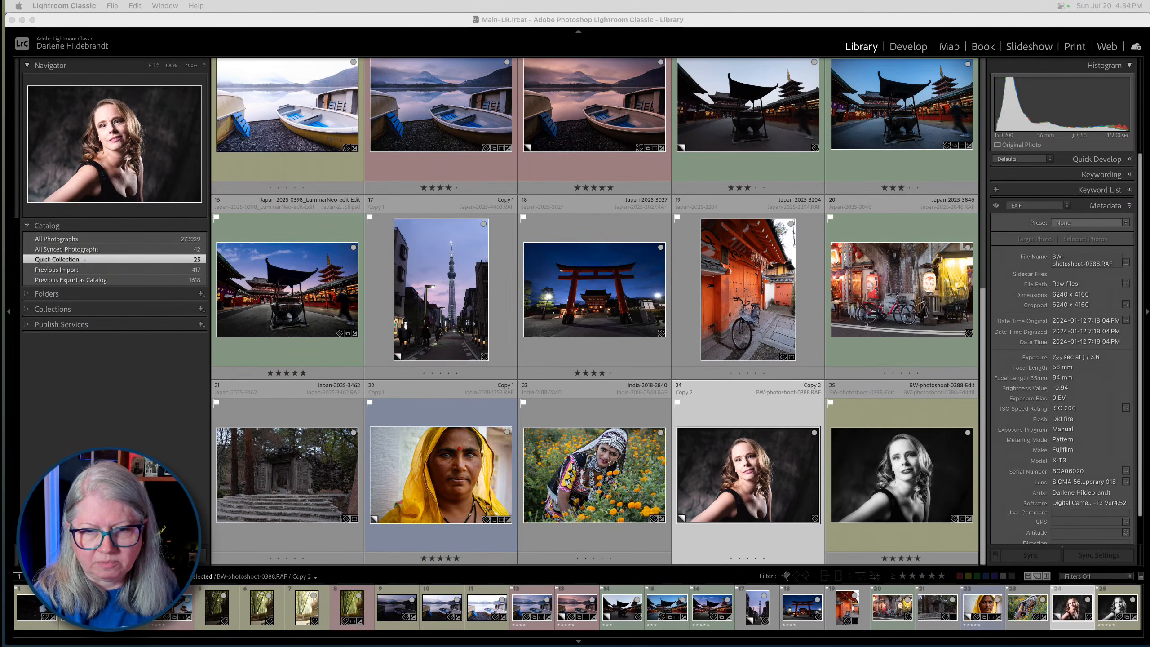
- Compare the colour copy and the black-and-white edit of BW-photoshoot-0388 in full view and zoomed in on the face
double_click(749, 491)
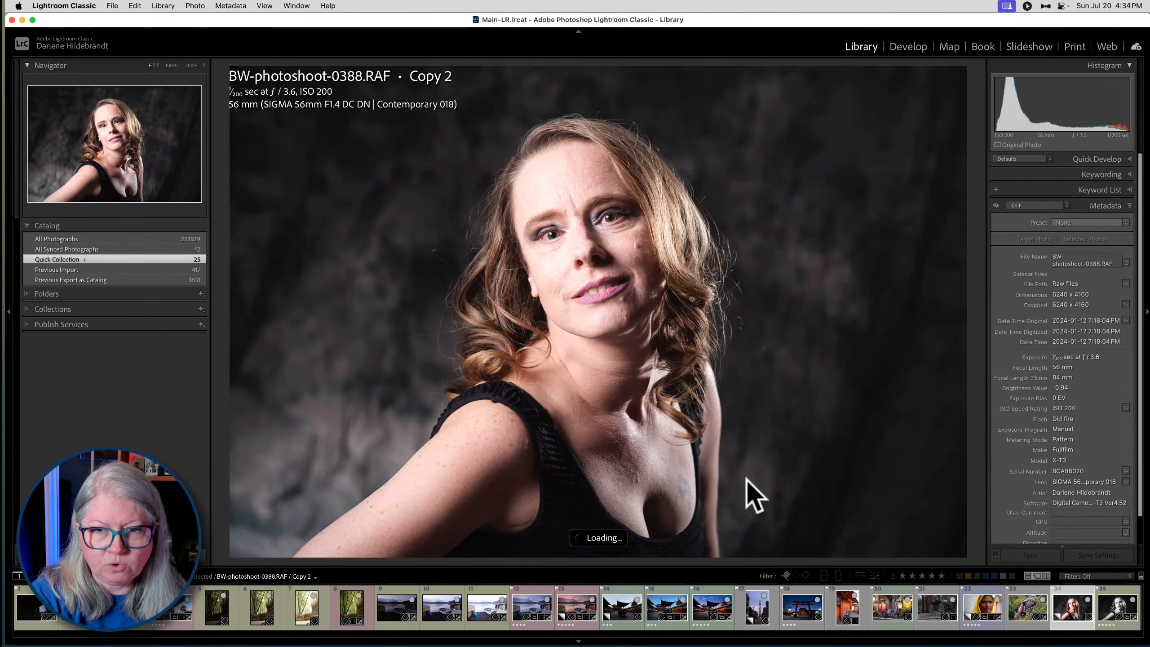
key(Right)
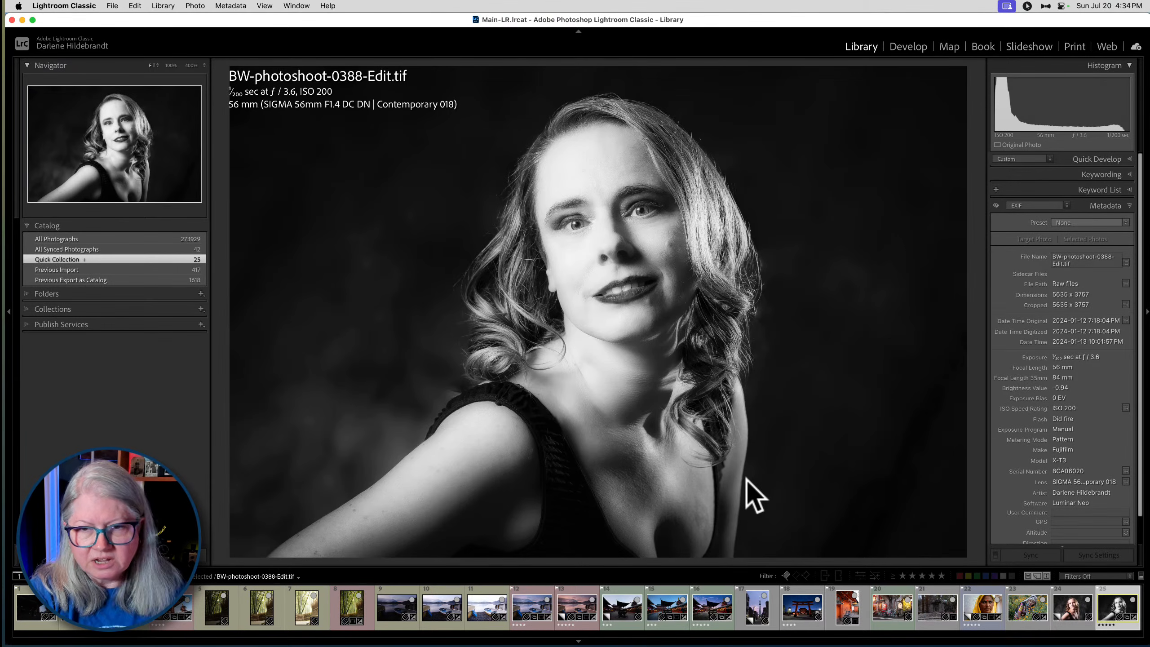
click(747, 479)
click(747, 480)
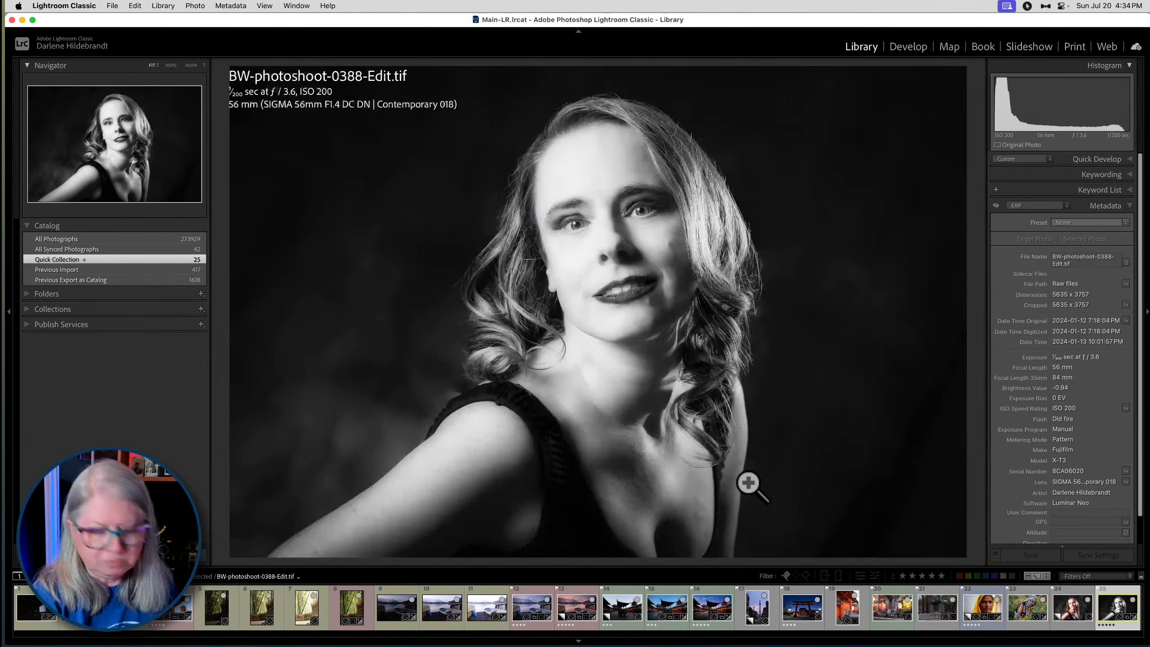
key(super+equal)
key(super+equal)
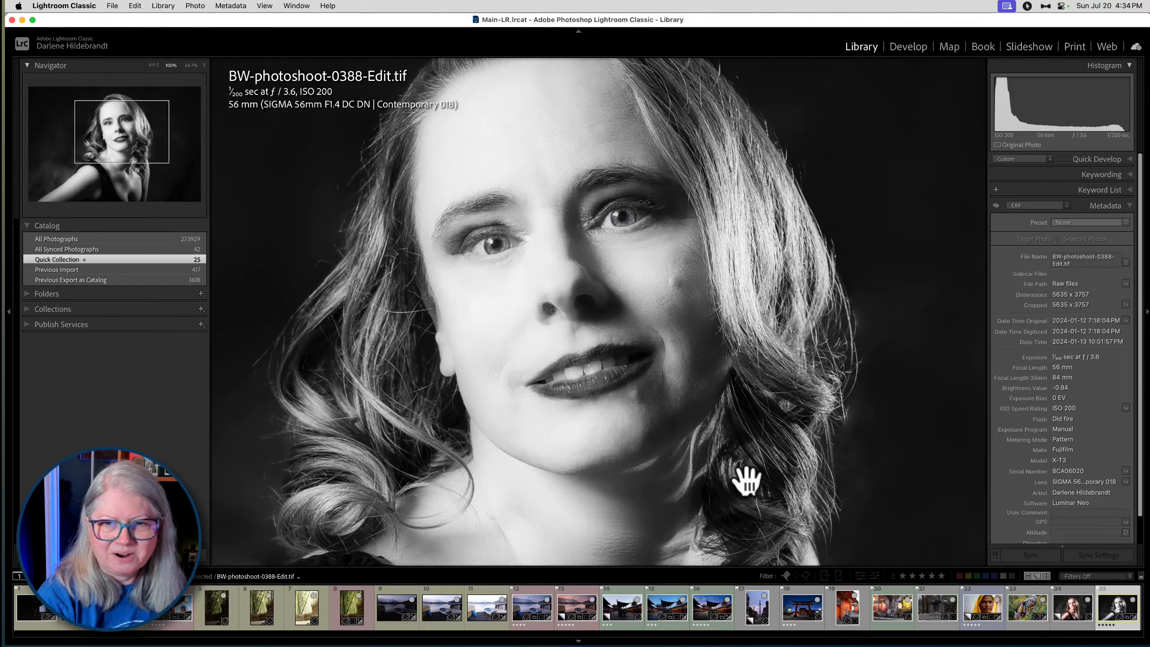
key(Left)
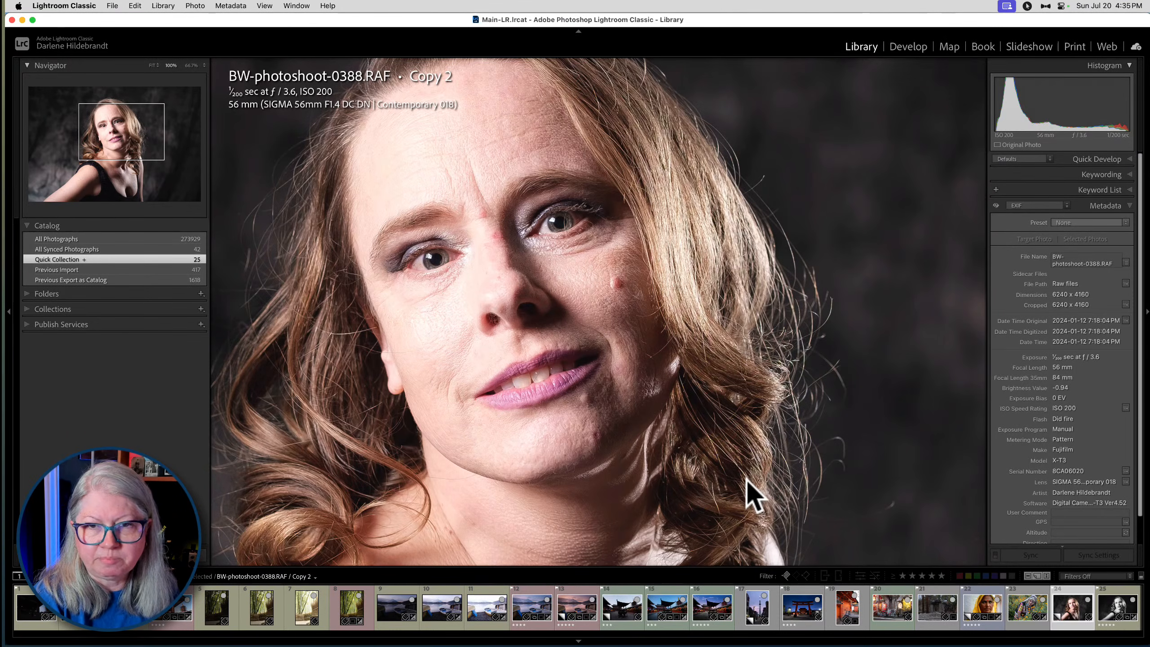
key(Right)
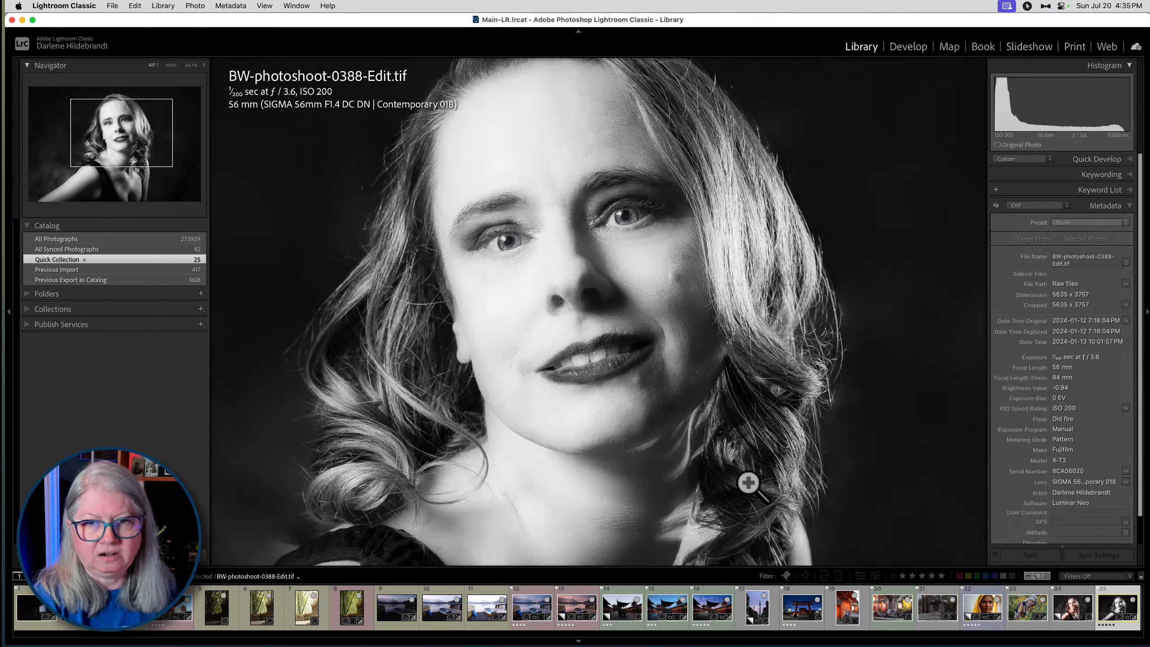
click(748, 482)
key(g)
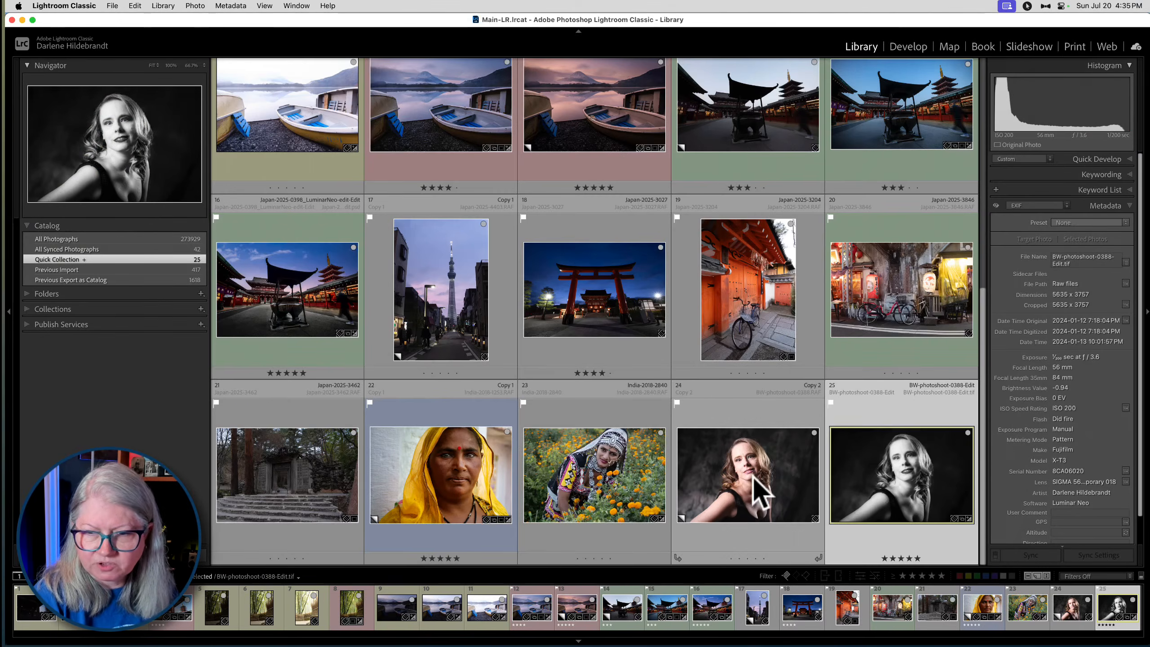
- Show the yellow-scarf, marigold-field and colour studio portraits together in Survey view
click(755, 485)
shift+click(427, 491)
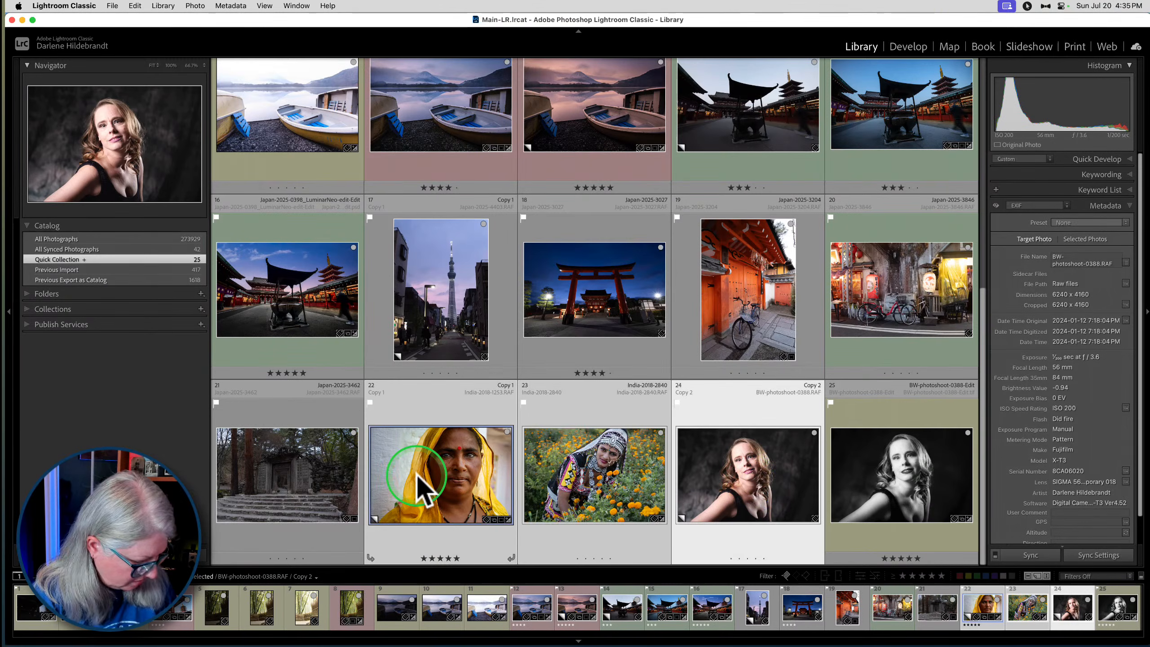
key(n)
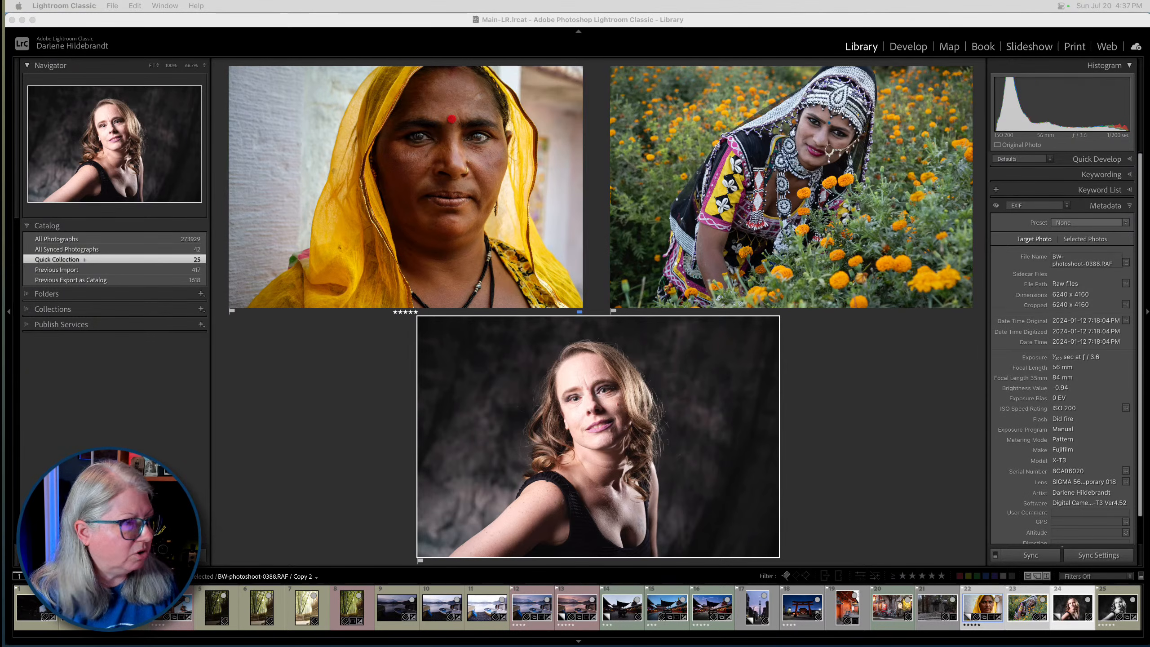
- Switch to Luminar Neo to check the HDR merge progress, and return to the Lightroom Classic thumbnail grid
key(super+Tab)
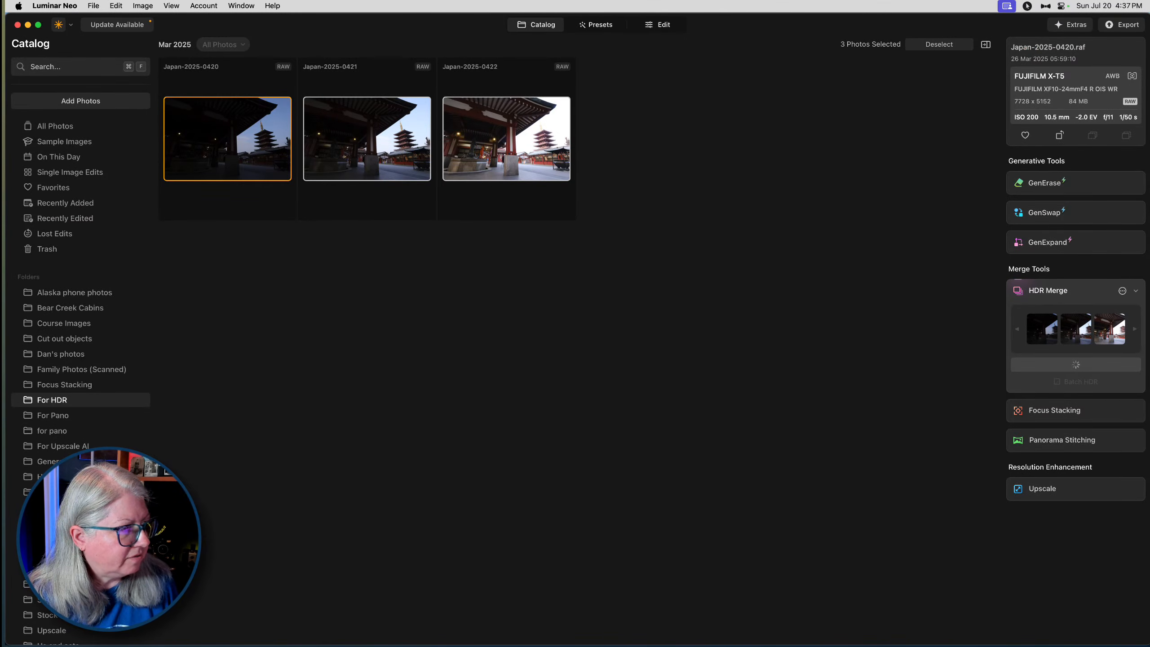
key(super+Tab)
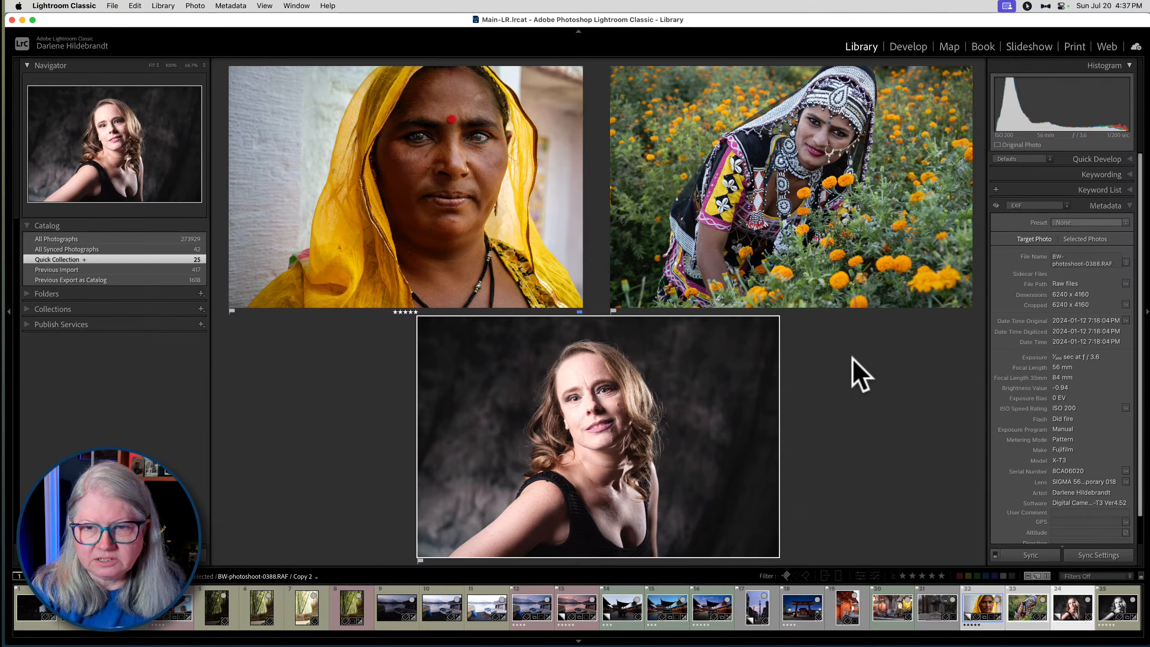
key(g)
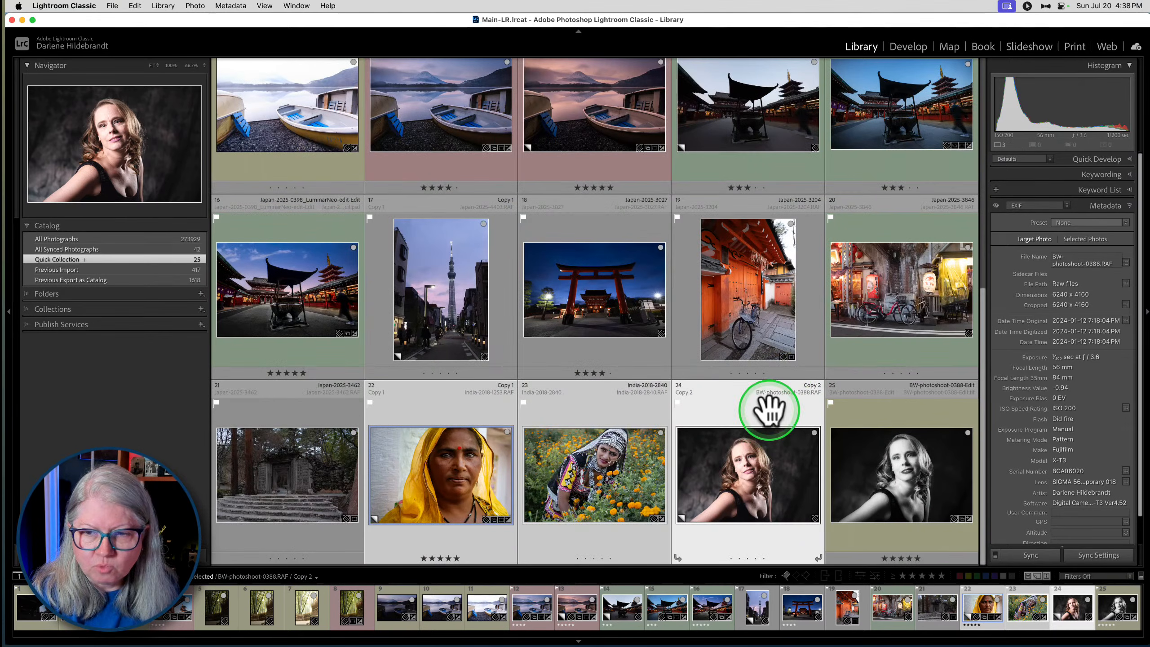
- Convert the colour copy of BW-photoshoot-0388 to black and white in Develop, using the Adaptive B&W profile
click(768, 408)
key(d)
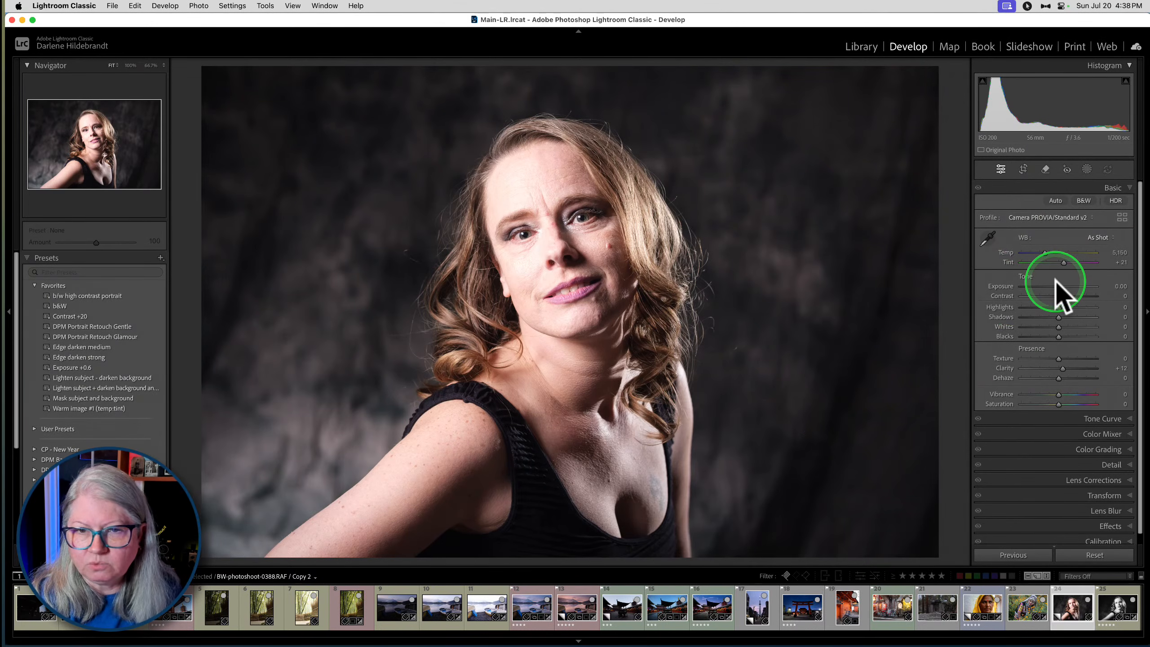
click(1084, 200)
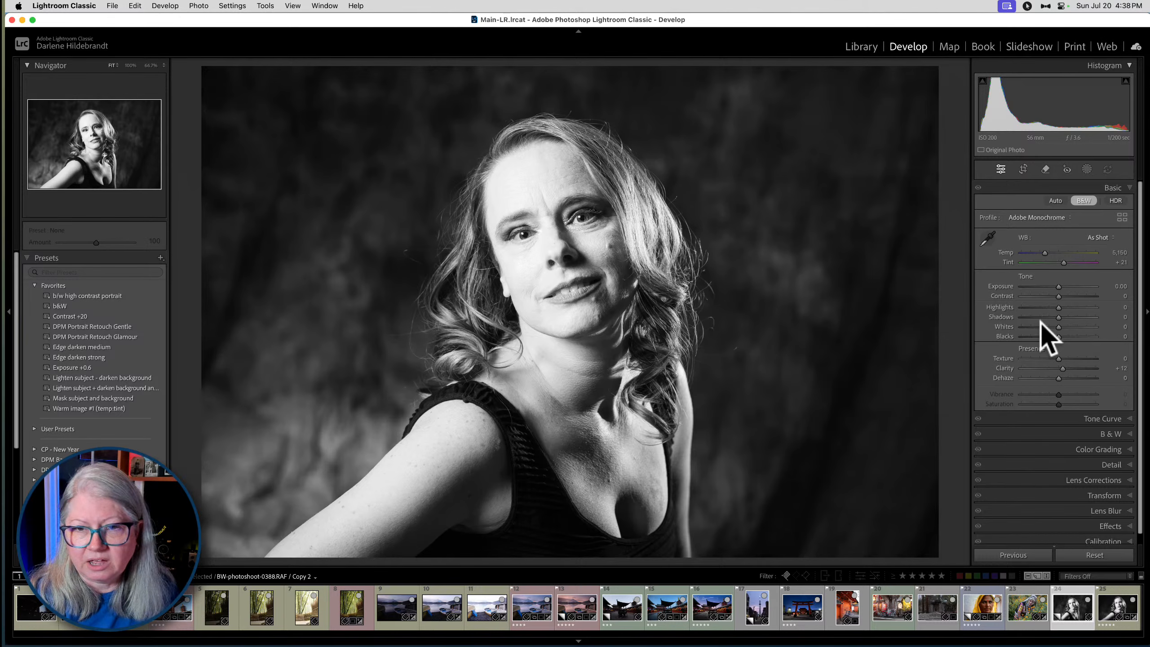
click(1032, 219)
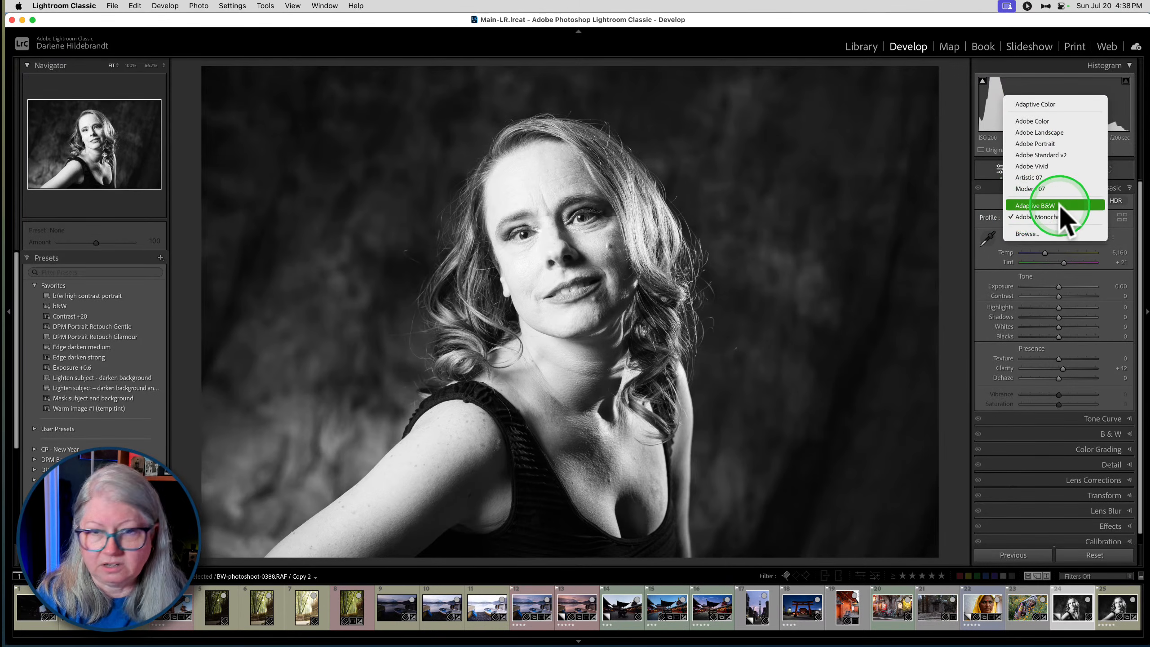
click(1043, 206)
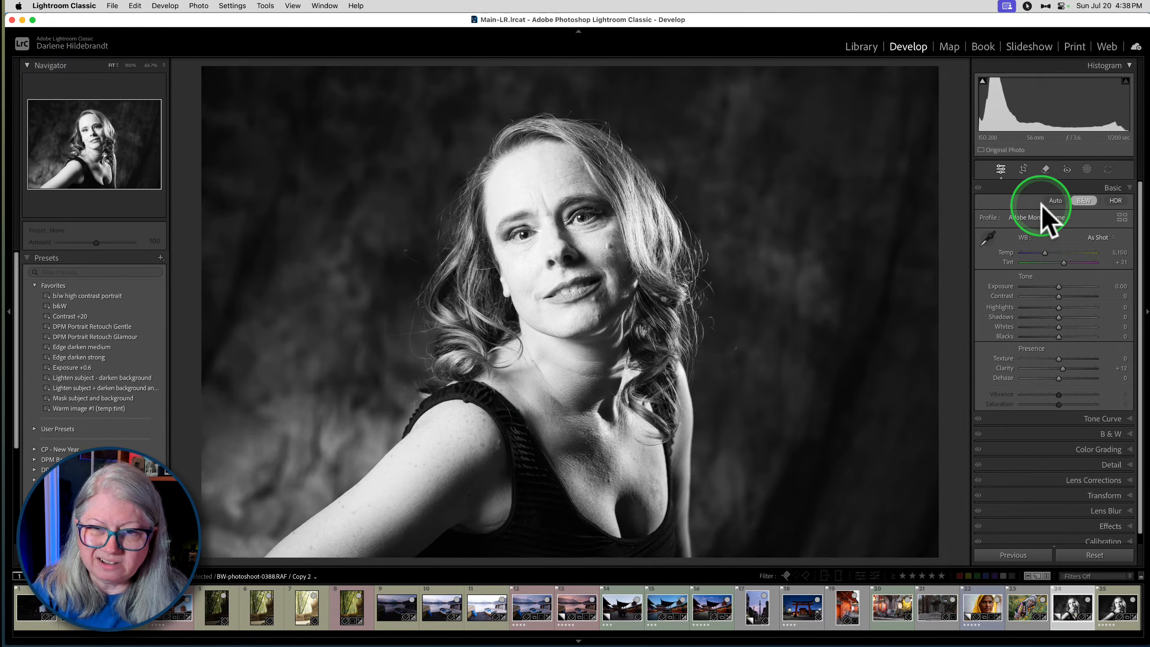
click(1041, 216)
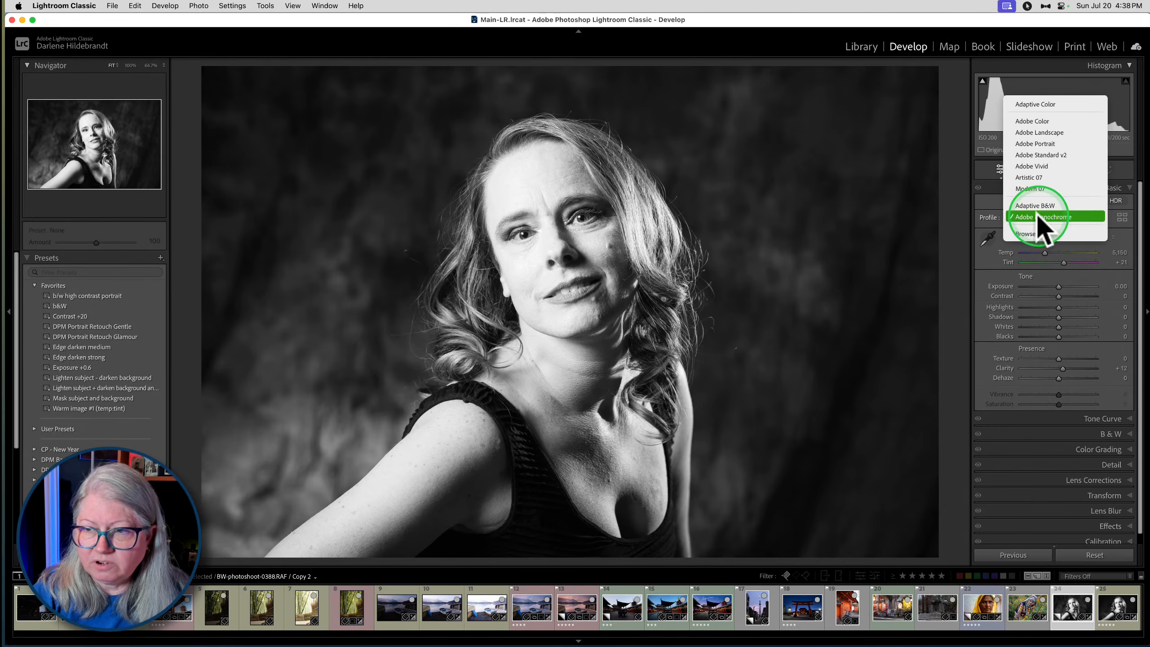
click(1037, 206)
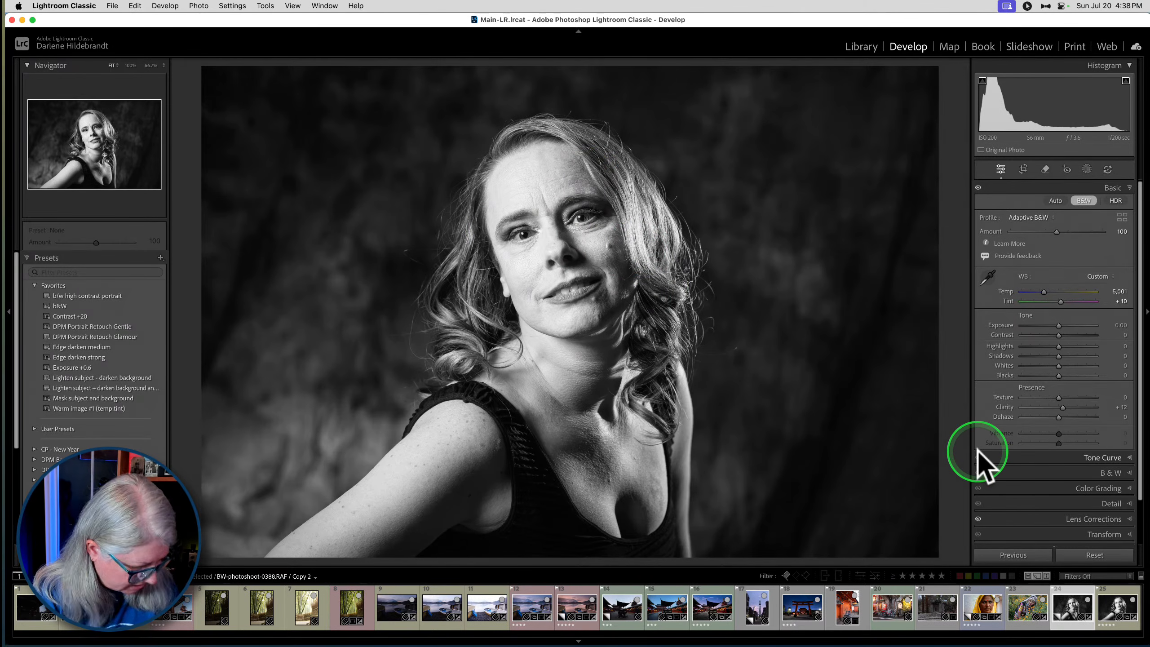
- Set Shadows to +44, Whites to +21 and Blacks to -16, and raise Orange to +28 in the Black & White Mix
drag(1058, 375, 1060, 347)
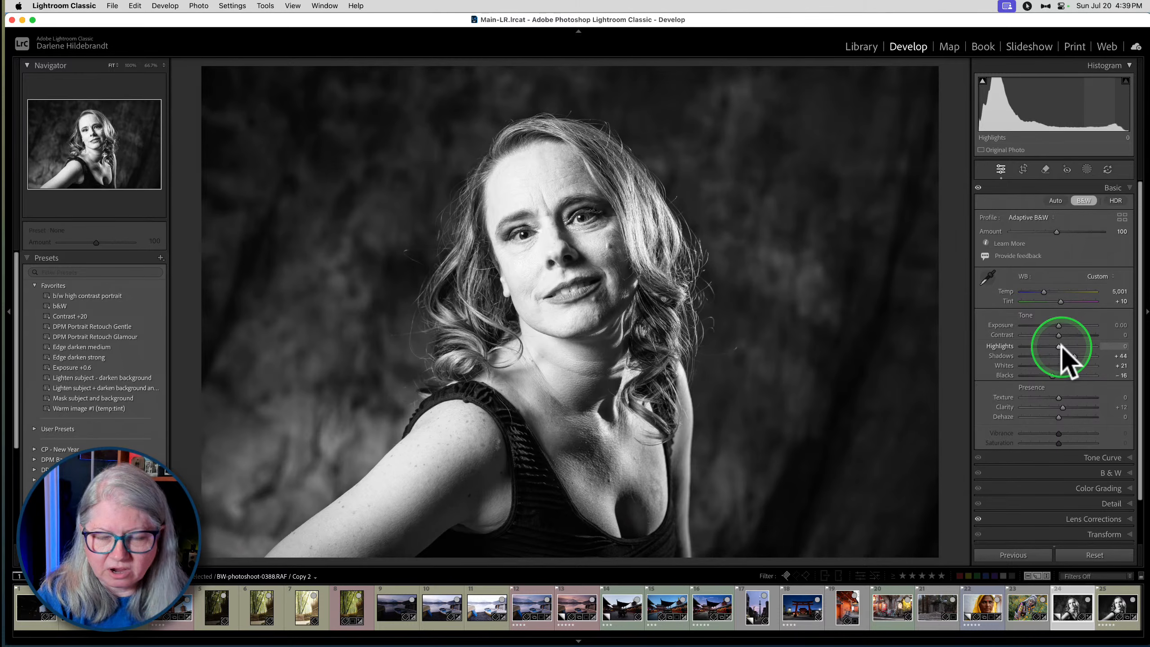
click(1044, 473)
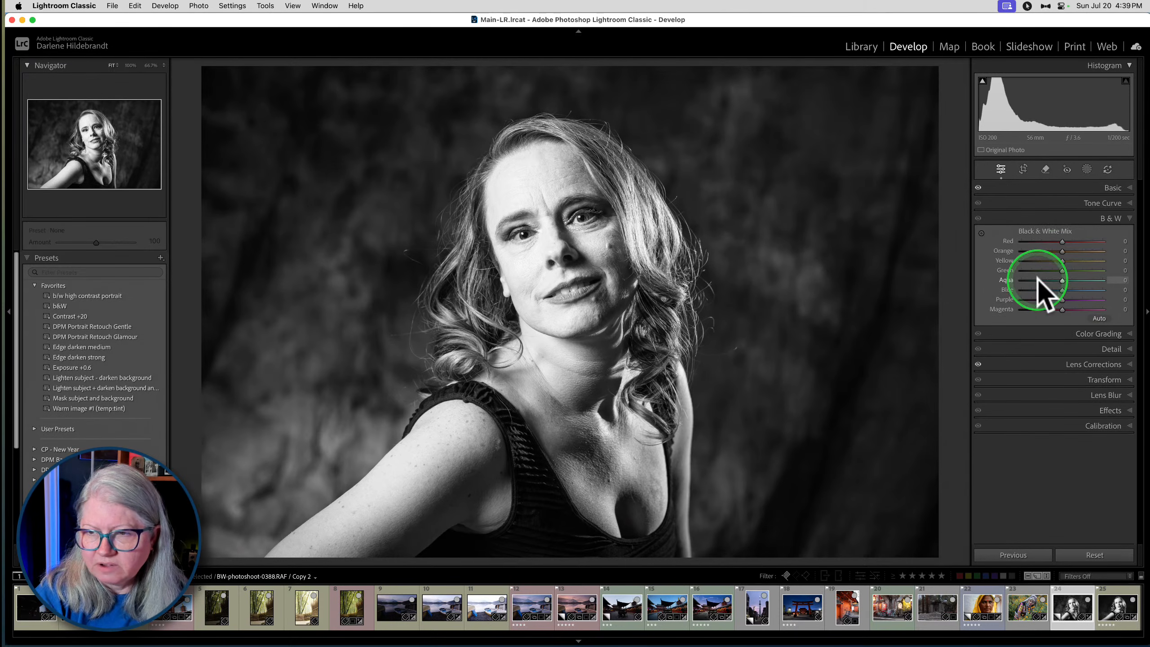
mouse_move(1061, 251)
mouse_down()
mouse_move(1077, 252)
mouse_move(1025, 252)
mouse_move(1103, 252)
mouse_move(1025, 251)
mouse_move(1074, 252)
mouse_up()
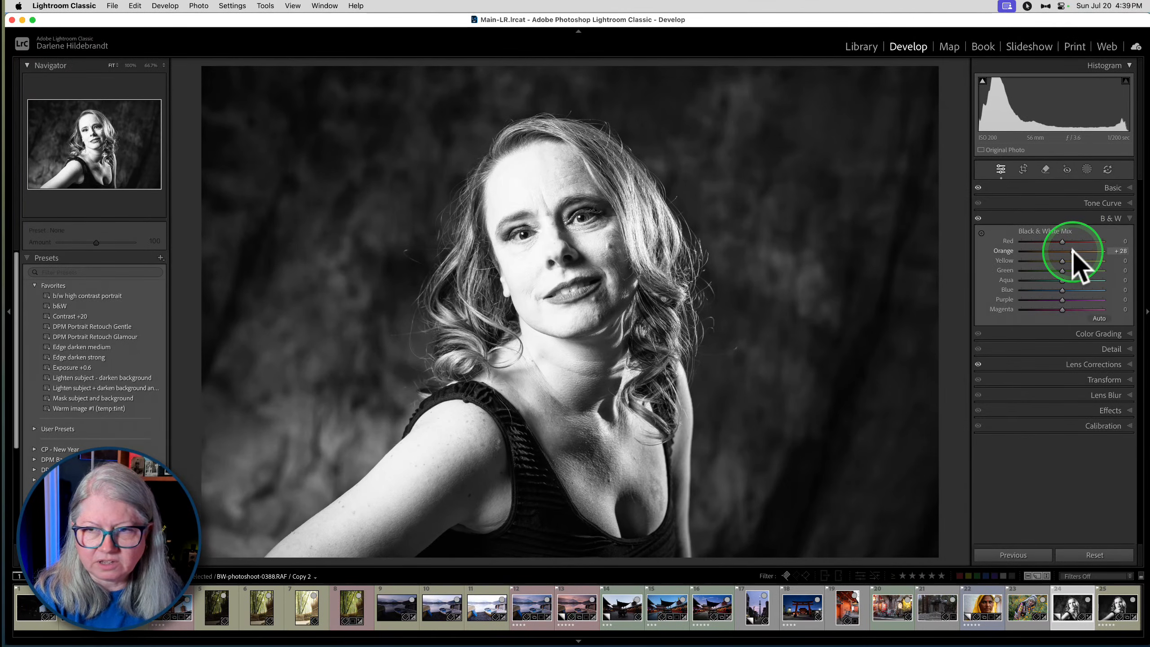
- Copy the Reset Settings history step to the portrait's Before state and bring back the preset list
scroll(45, 452, down, 5)
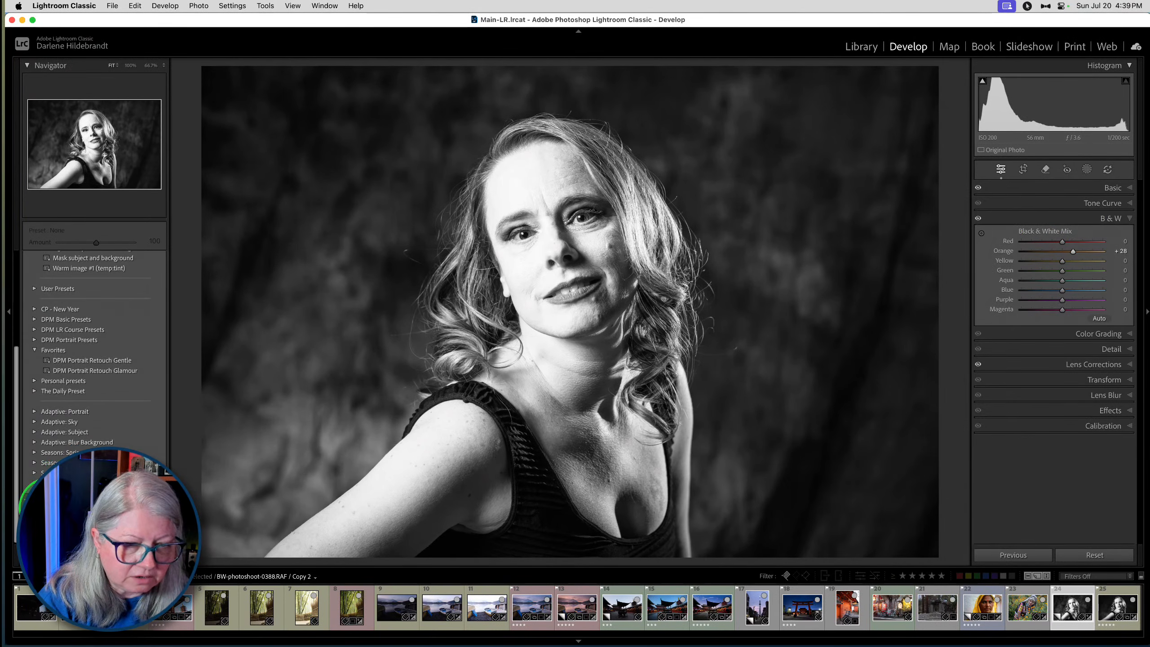
click(43, 518)
click(35, 384)
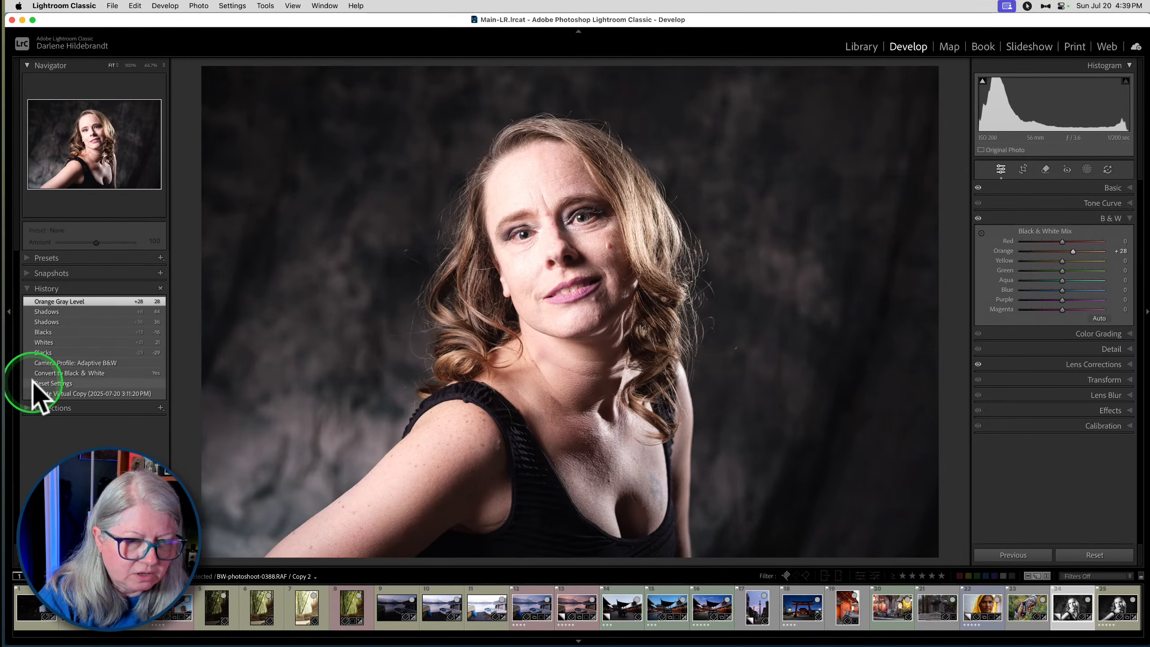
right_click(35, 383)
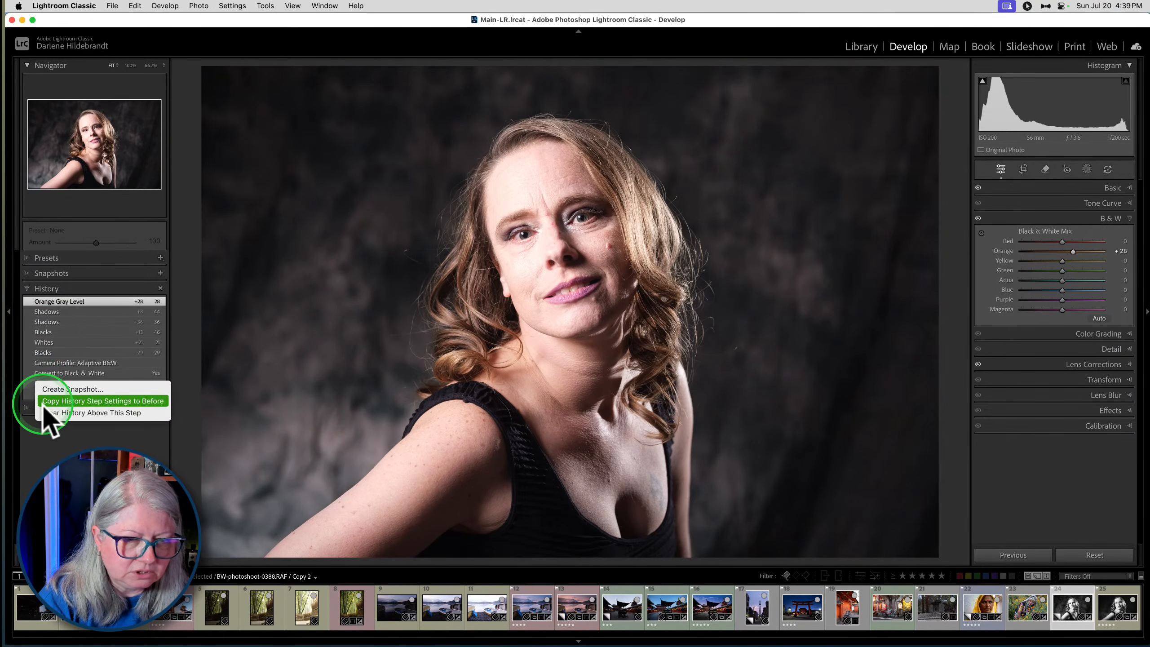
click(43, 399)
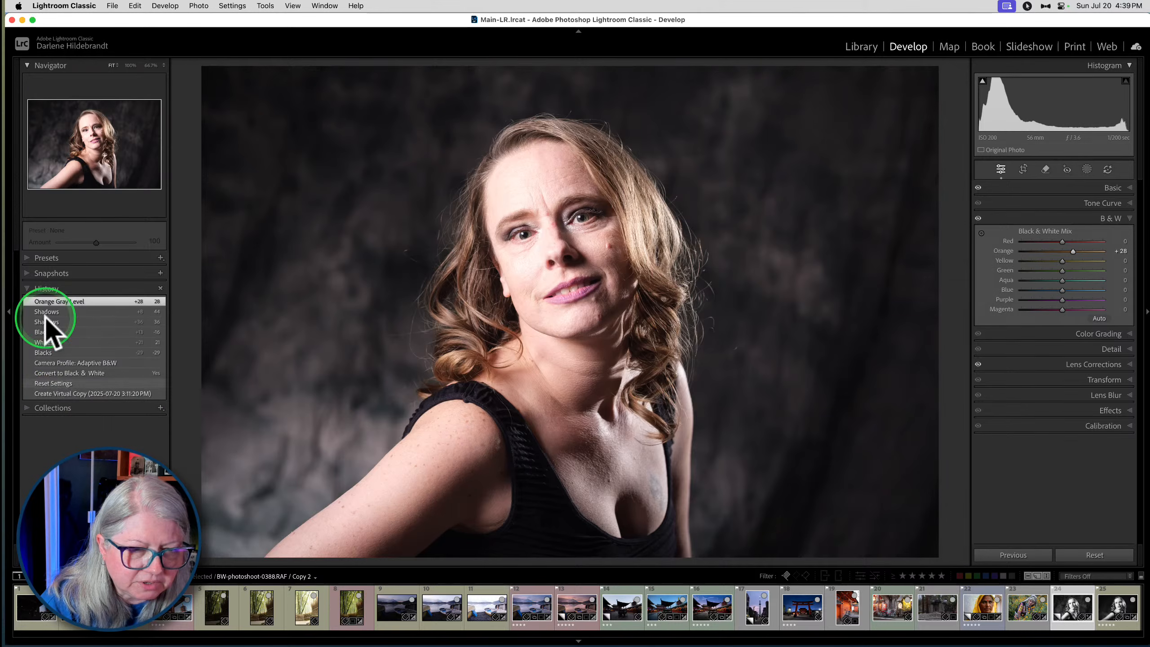
click(42, 257)
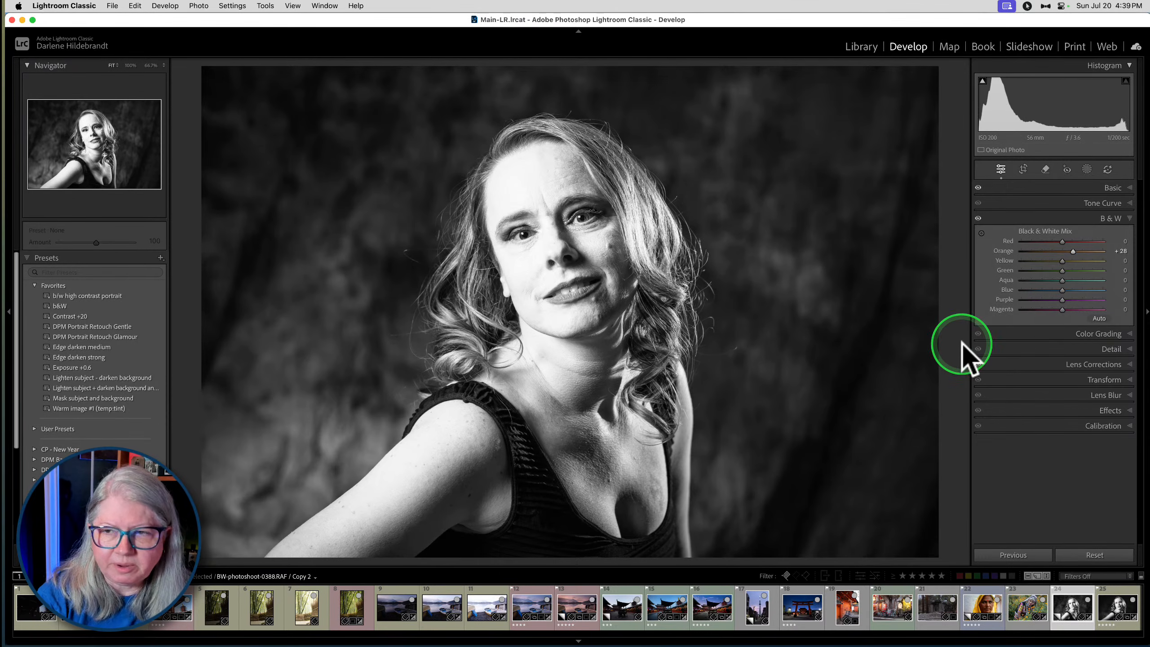
- Compare the portrait's before and after views
key(backslash)
key(backslash)
key(backslash)
key(backslash)
- Adjust the Black & White Mix to Orange +27, Aqua -57, Blue -46, Purple +12 and Magenta -16, and darken Red slightly
click(1074, 251)
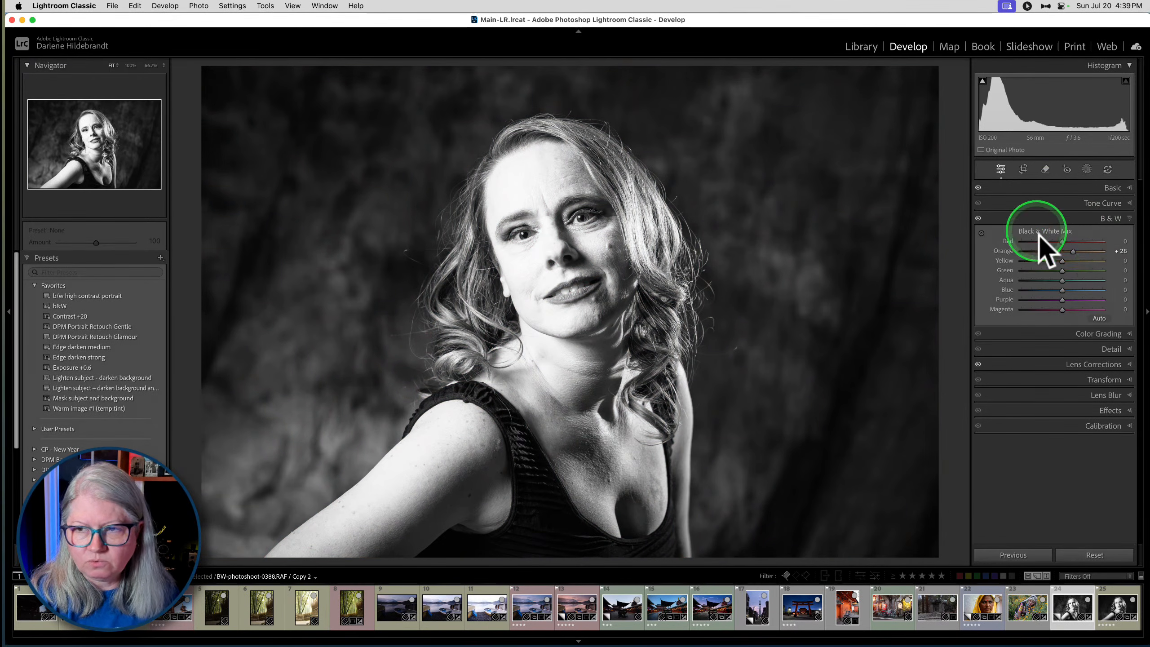
click(1073, 250)
mouse_move(1073, 250)
mouse_down()
mouse_move(1098, 251)
mouse_move(1072, 251)
mouse_up()
drag(1062, 290, 1037, 280)
mouse_move(1062, 241)
mouse_down()
mouse_move(1004, 243)
mouse_move(1142, 240)
mouse_move(1037, 245)
mouse_move(1073, 245)
mouse_move(1058, 244)
mouse_up()
mouse_move(1062, 310)
mouse_down()
mouse_move(1052, 307)
mouse_move(1080, 297)
mouse_move(1047, 297)
mouse_move(1065, 298)
mouse_up()
- Compare the portrait with and without the Black & White Mix, and set Orange to +16 and Yellow to +11
click(978, 218)
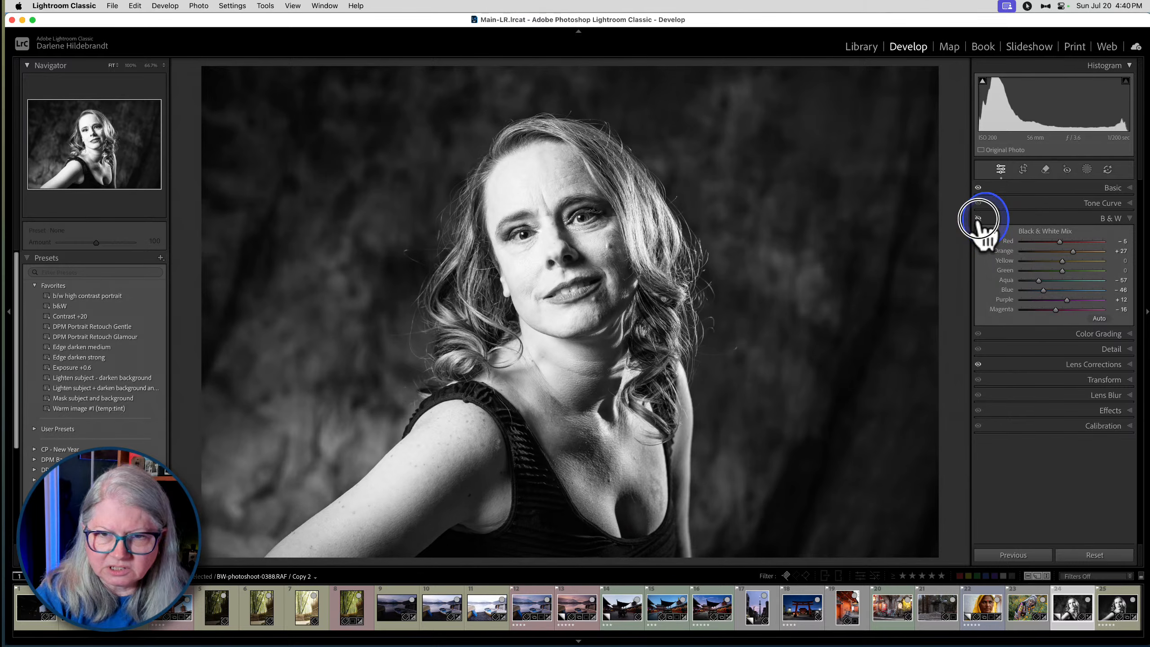
click(978, 218)
click(978, 218)
click(978, 218)
click(978, 219)
click(978, 218)
mouse_move(1075, 252)
mouse_down()
mouse_move(1060, 262)
mouse_move(1091, 264)
mouse_move(1017, 256)
mouse_move(1143, 259)
mouse_move(1005, 263)
mouse_move(1114, 266)
mouse_move(1055, 267)
mouse_move(1068, 261)
mouse_up()
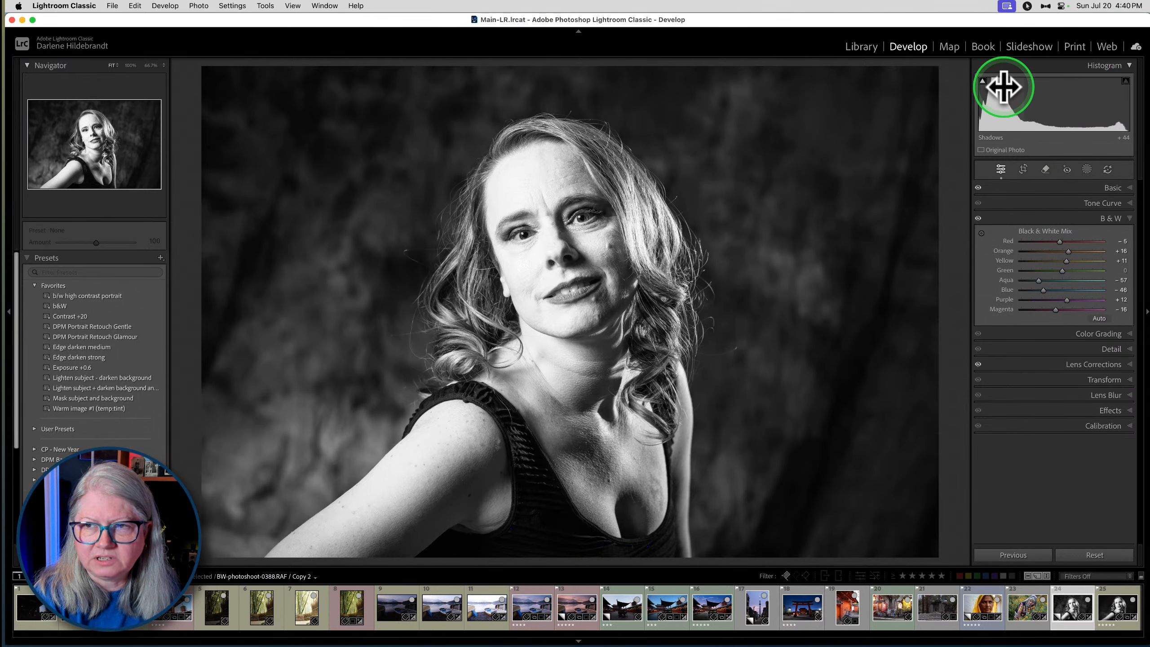
click(1111, 187)
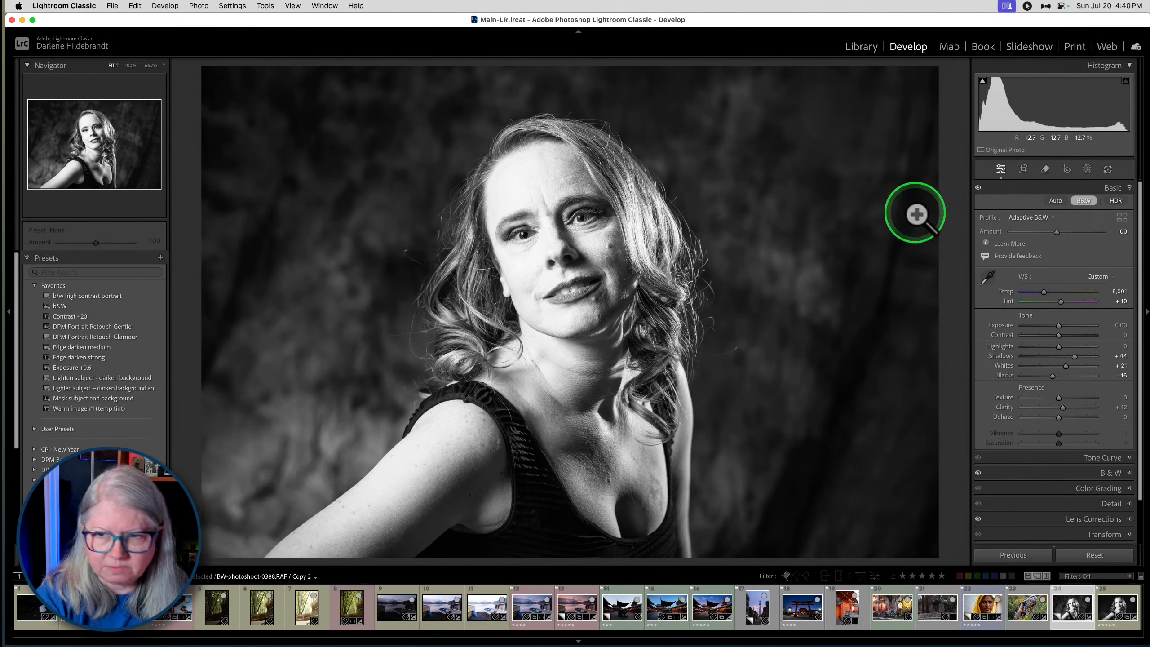
- Crop the portrait tighter around the woman with a rotation of about 3.98 degrees, and apply the Edge darken strong preset
key(r)
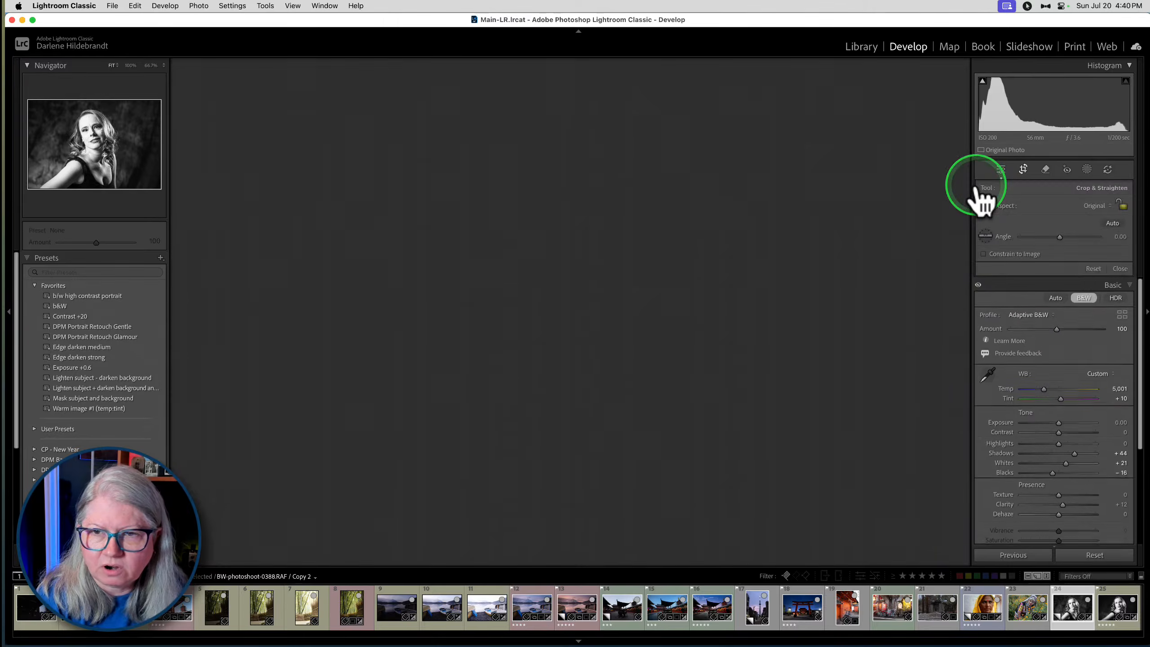
drag(956, 171, 967, 198)
drag(722, 219, 737, 218)
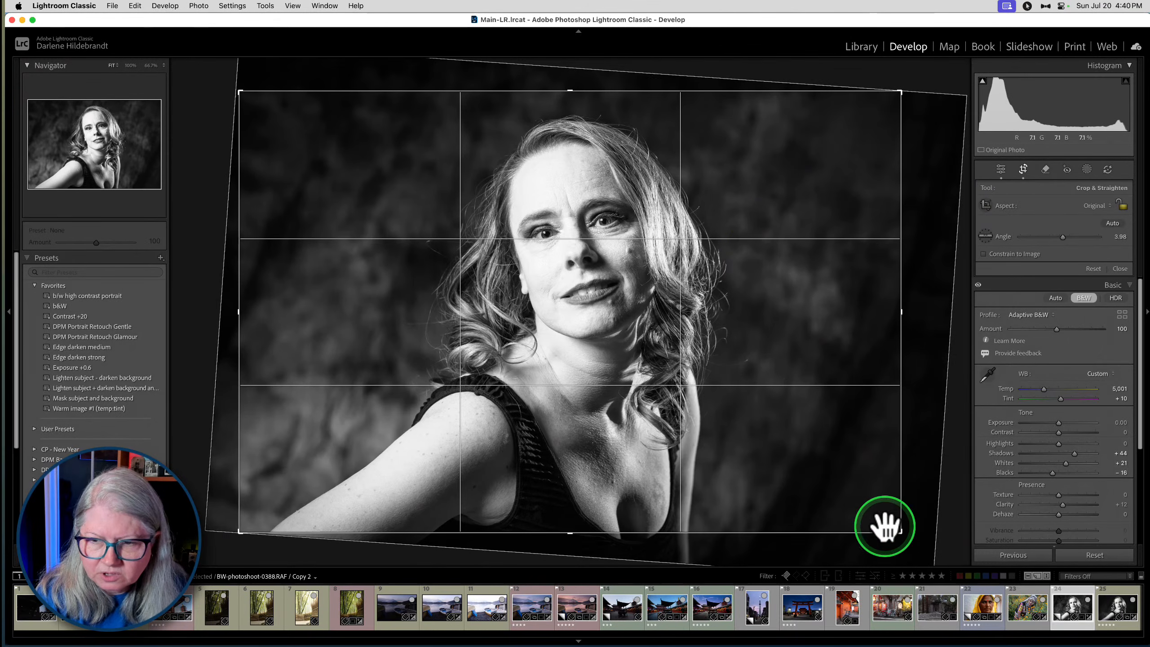
drag(899, 533, 877, 516)
drag(782, 429, 785, 421)
key(Return)
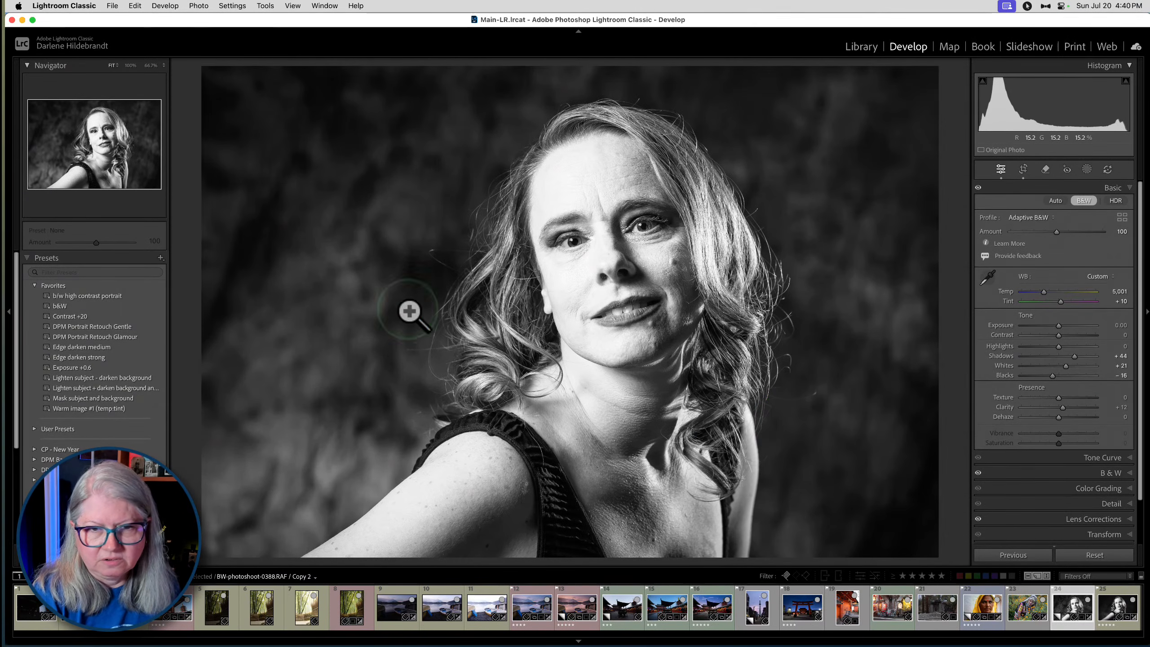
click(92, 358)
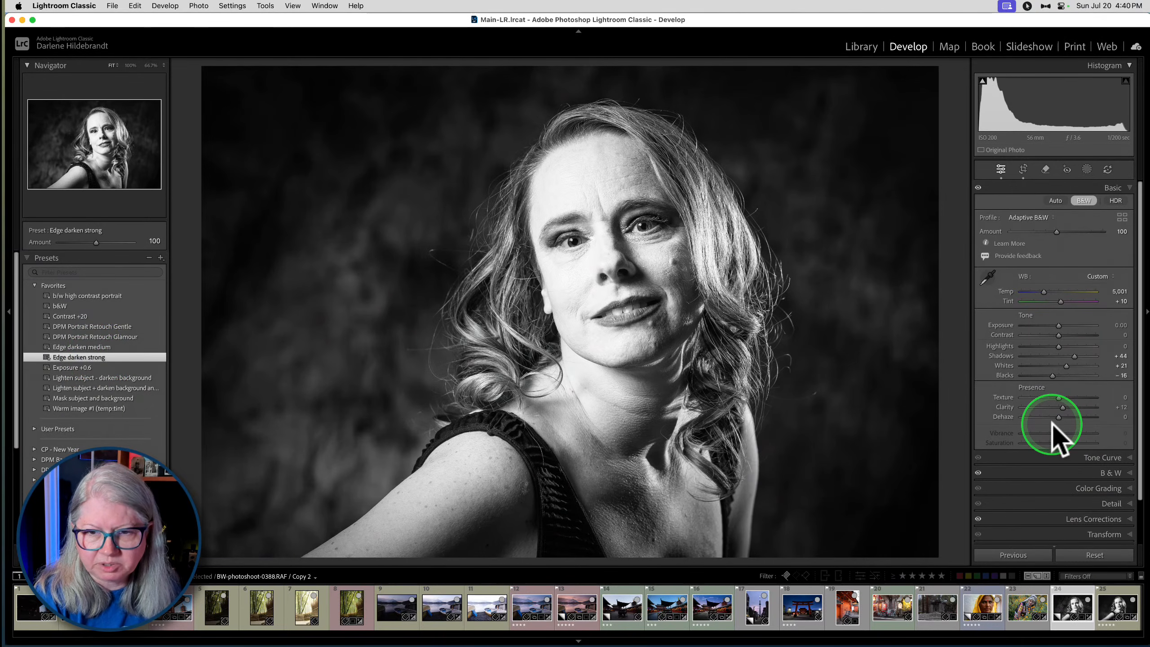
- Re-crop the portrait, repositioning the woman in the frame with a rotation of about 1.39 degrees
key(r)
drag(955, 338, 941, 301)
drag(760, 309, 754, 297)
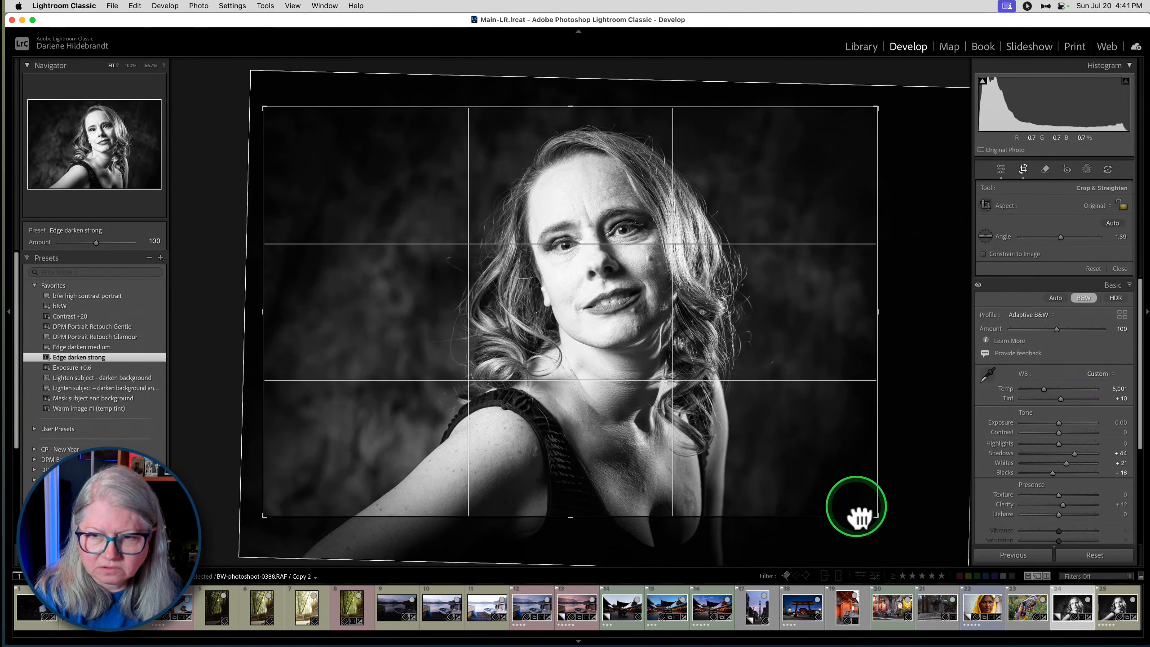
drag(875, 517, 882, 520)
key(Return)
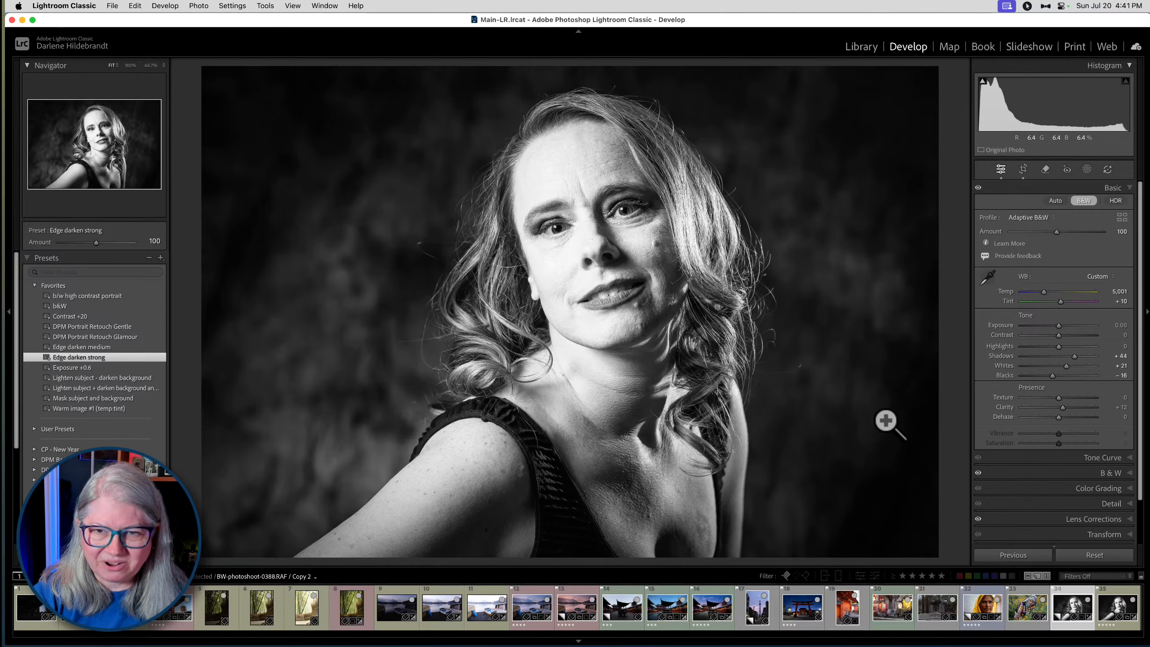
- Tilt the portrait crop to about 7.66 degrees and shift the woman within the frame
key(r)
drag(882, 335, 899, 383)
drag(745, 367, 763, 361)
key(r)
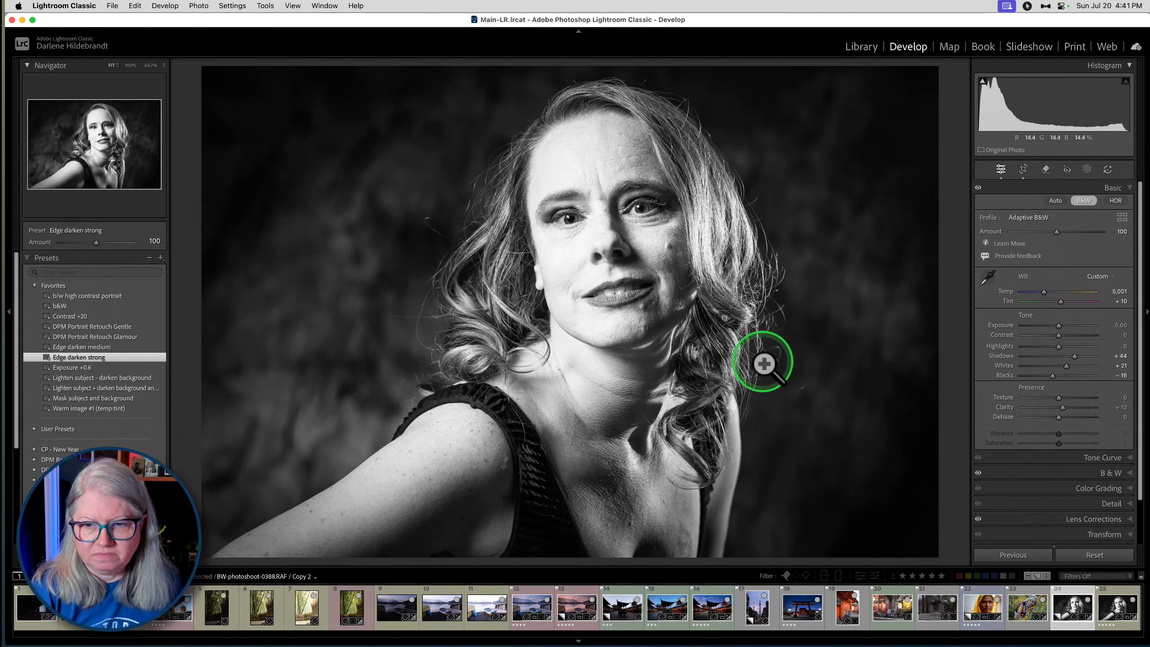
click(913, 327)
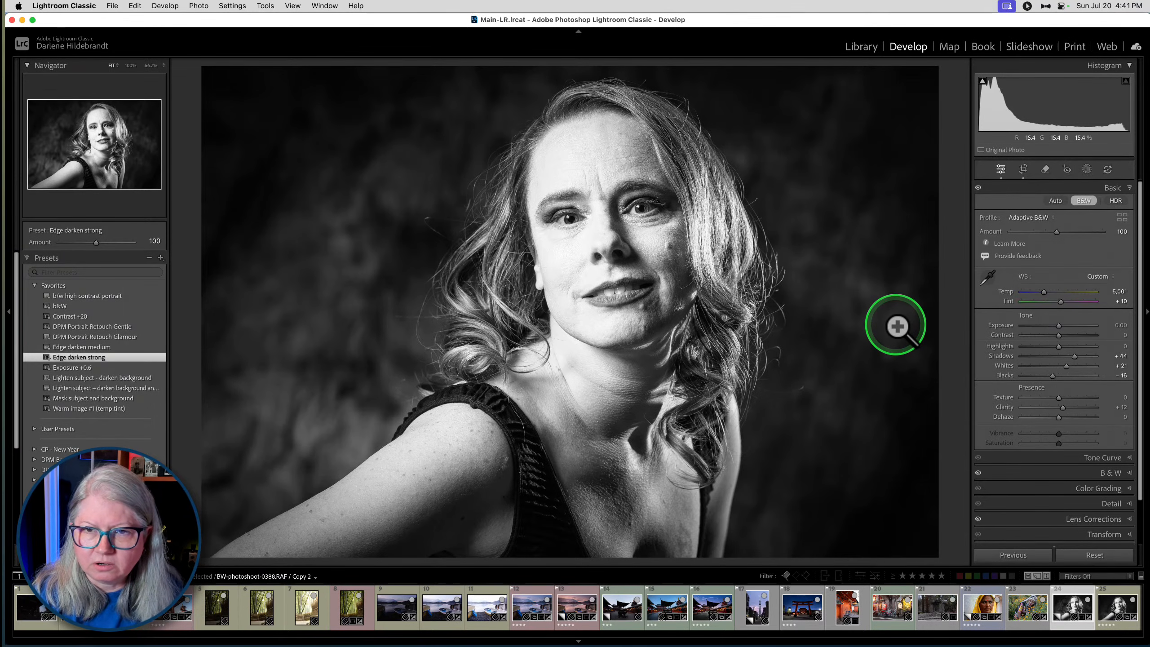
- Reset the crop, and crop the portrait to a 1x1 square around the woman with a rotation of about 4.08 degrees
key(r)
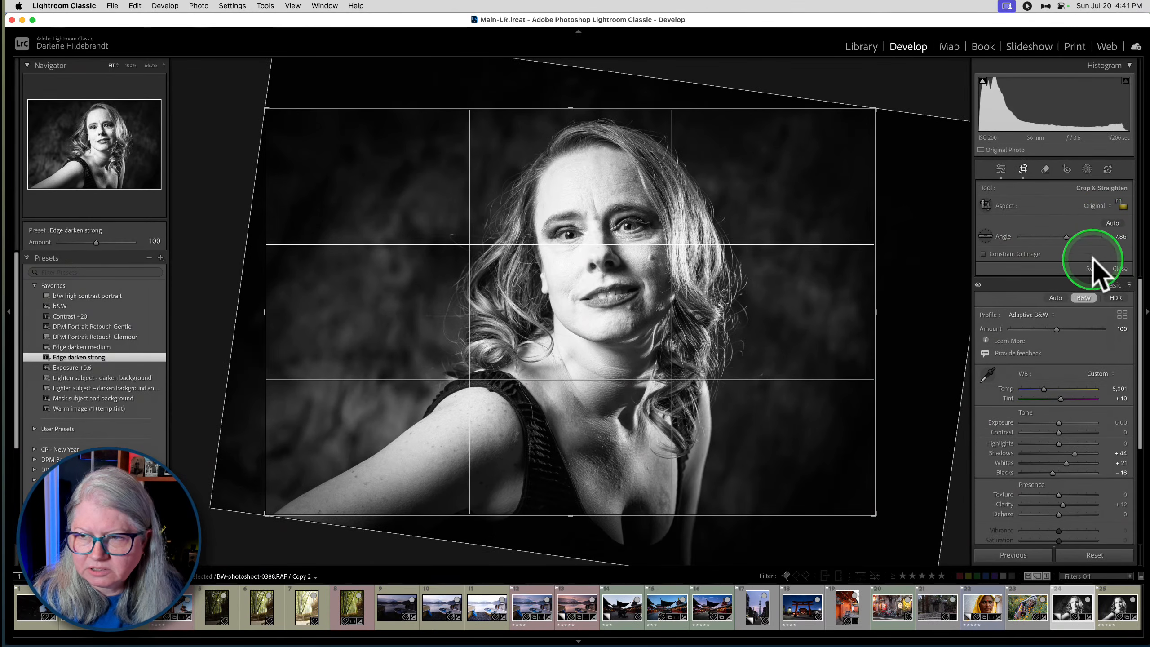
click(1093, 270)
click(1095, 206)
click(1080, 233)
drag(832, 240, 846, 253)
drag(564, 275, 581, 280)
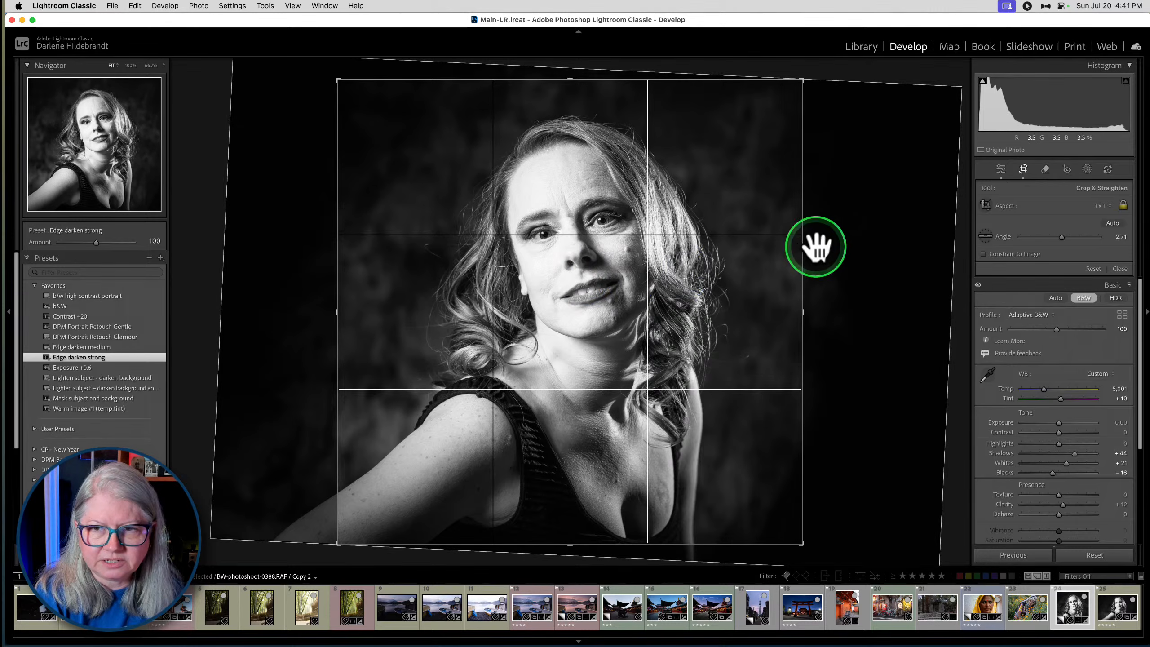
drag(812, 245, 845, 249)
drag(564, 257, 562, 276)
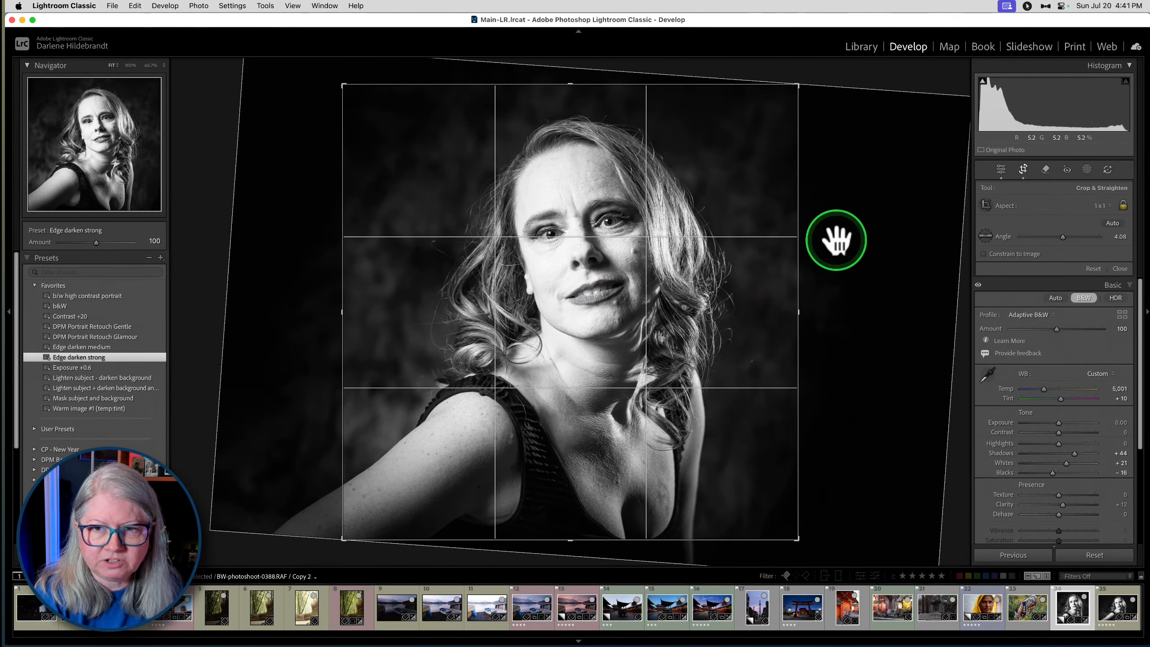
key(Return)
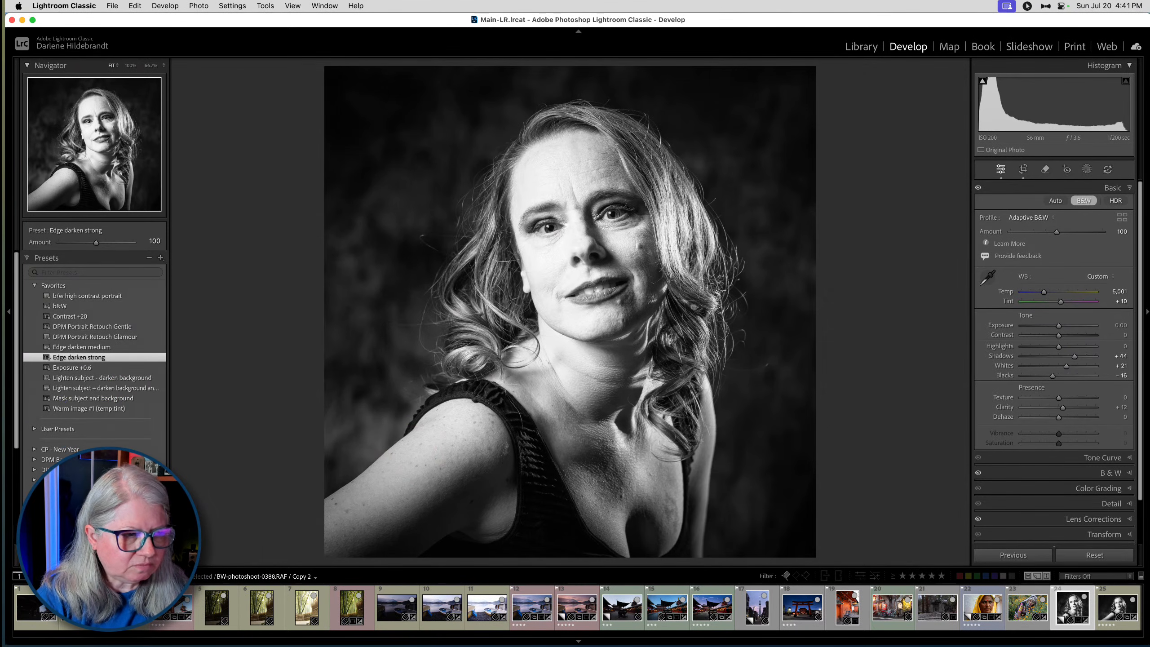
- Look through the Adaptive: Portrait presets, and apply the DPM Portrait Retouch Glamour preset to the portrait
click(262, 364)
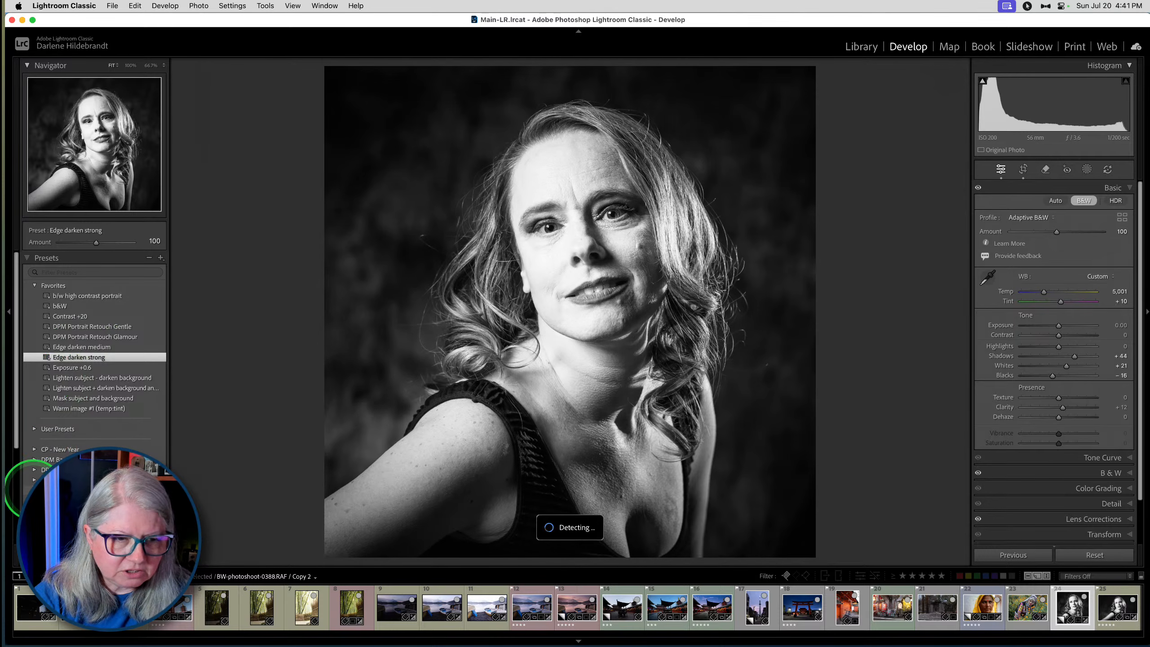
scroll(31, 487, down, 3)
scroll(32, 487, down, 3)
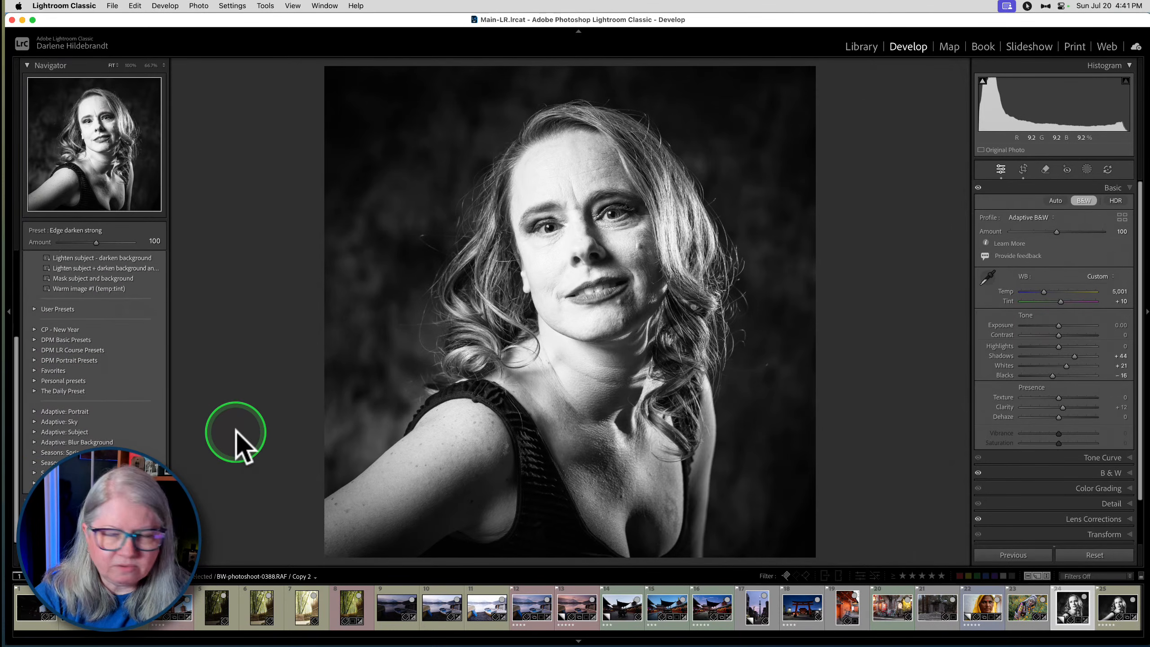
click(34, 410)
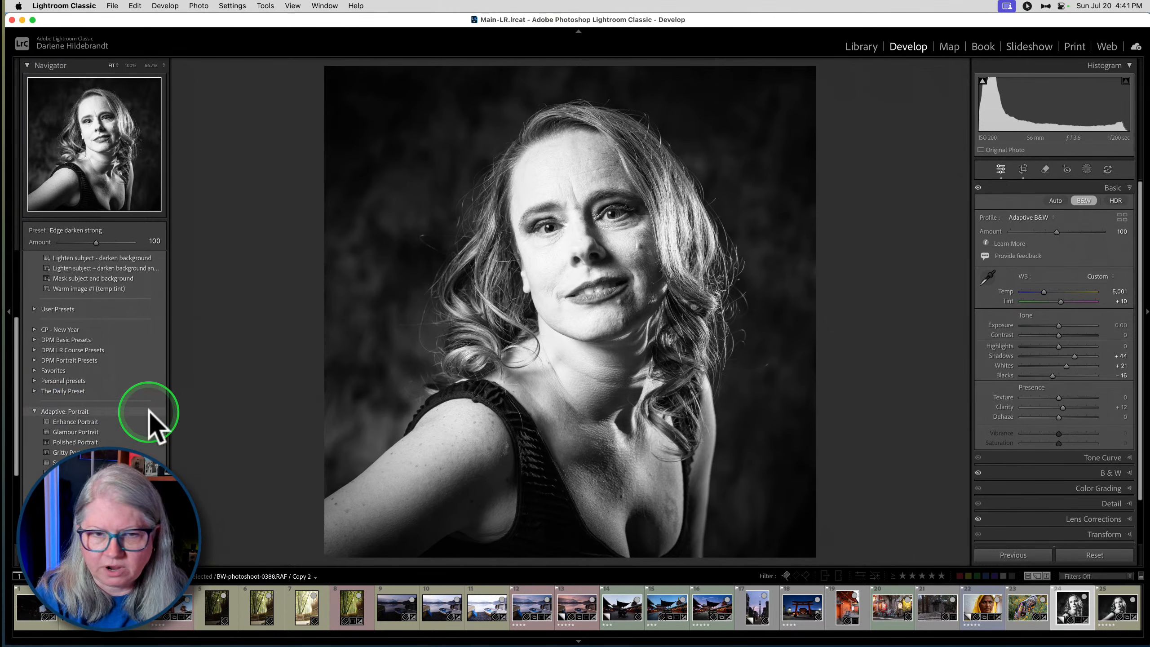
scroll(134, 398, down, 2)
click(132, 388)
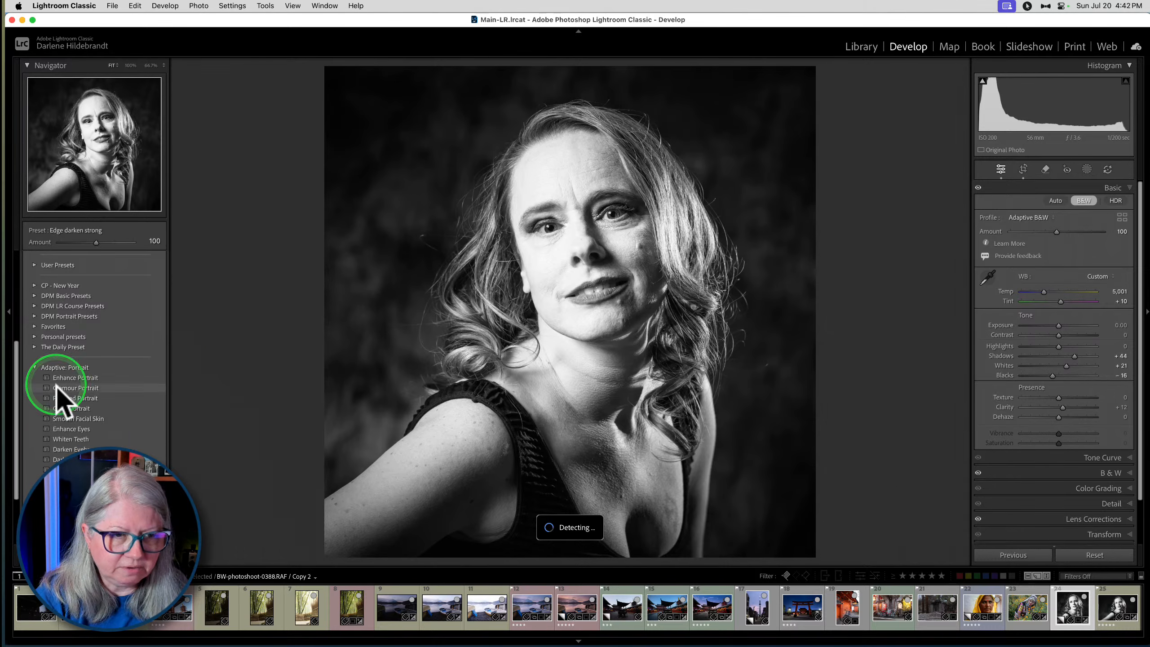
scroll(41, 299, up, 5)
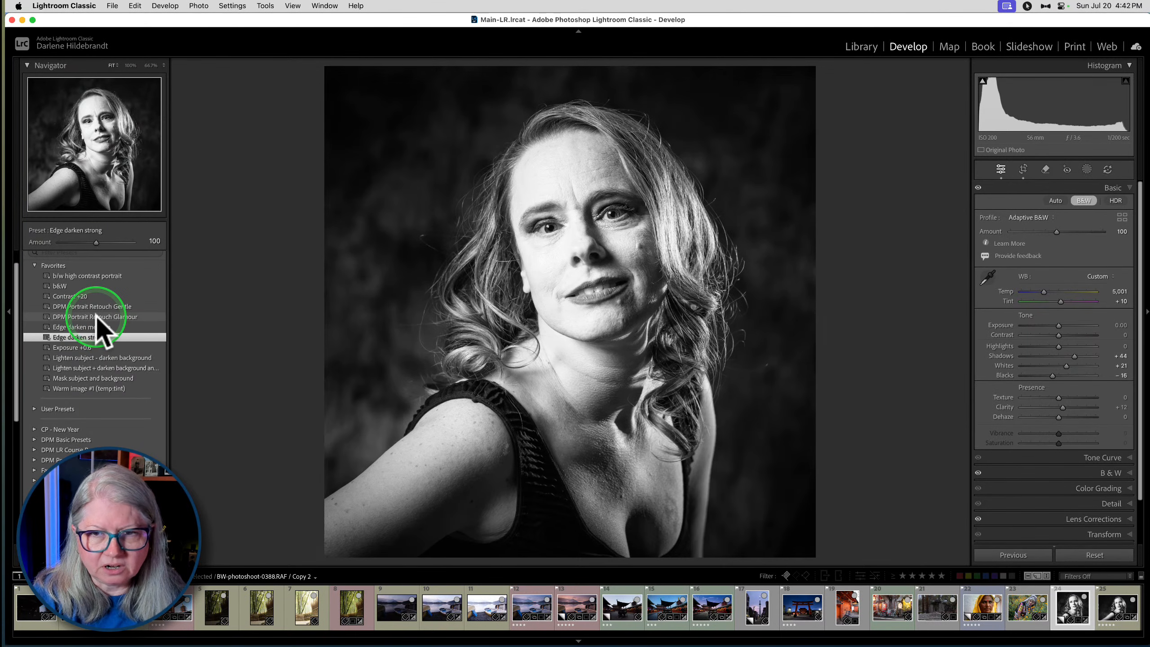
click(97, 316)
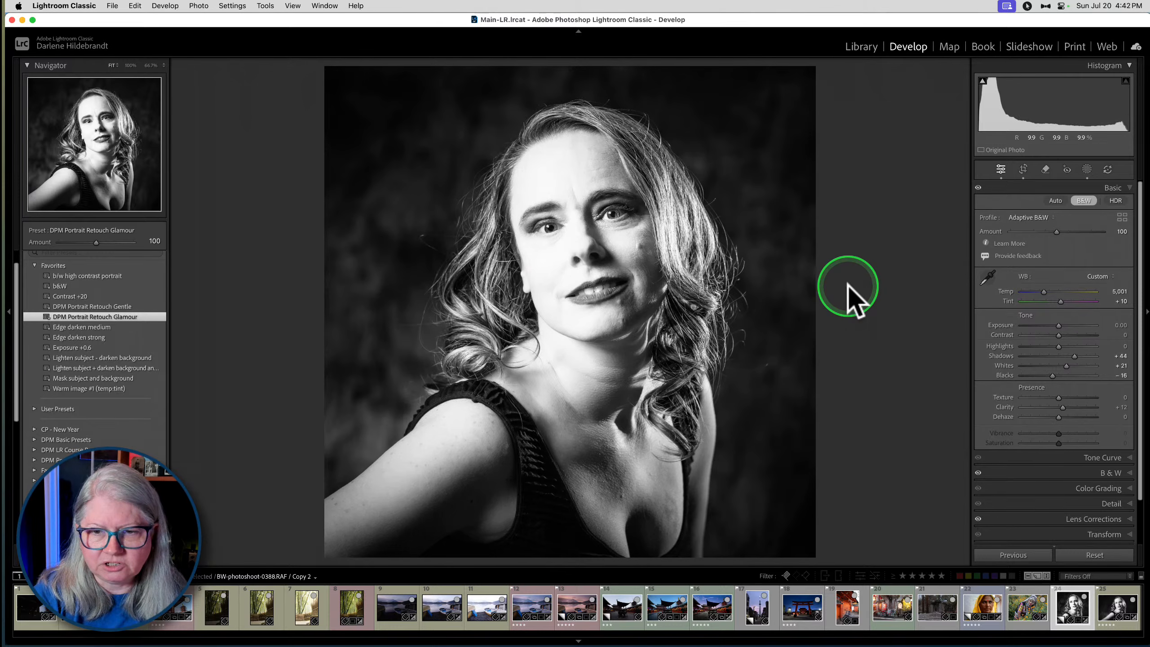
- Soften the woman's hair by setting the Hair mask's Texture to -16 and Clarity to -7
click(1087, 169)
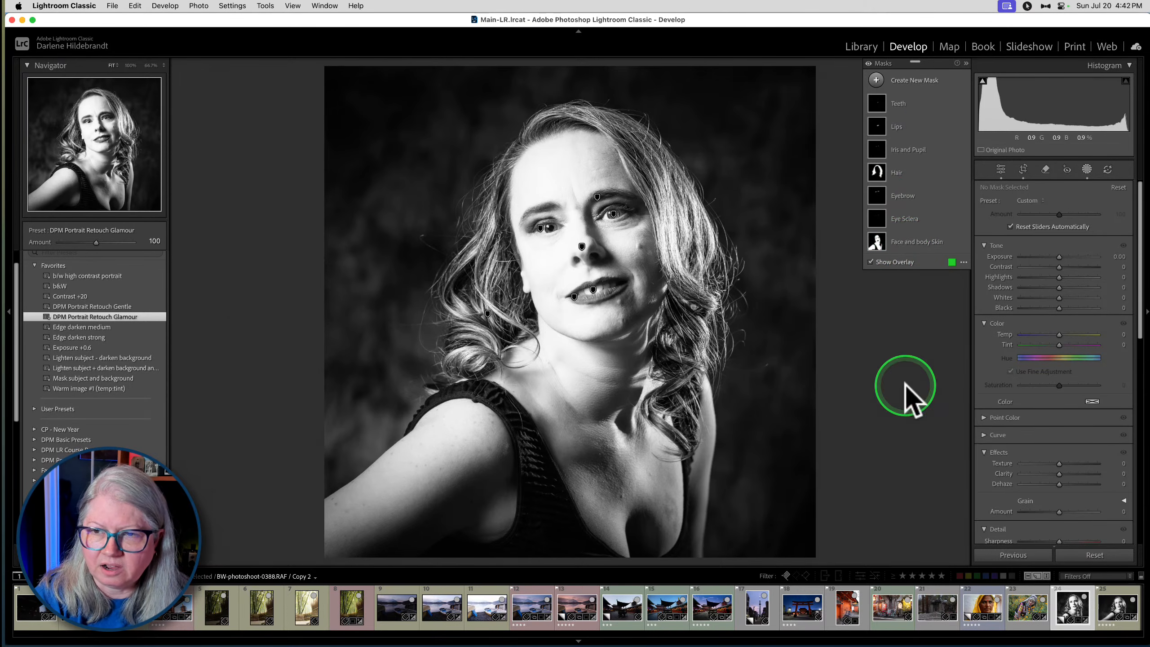
click(905, 173)
scroll(1060, 420, down, 3)
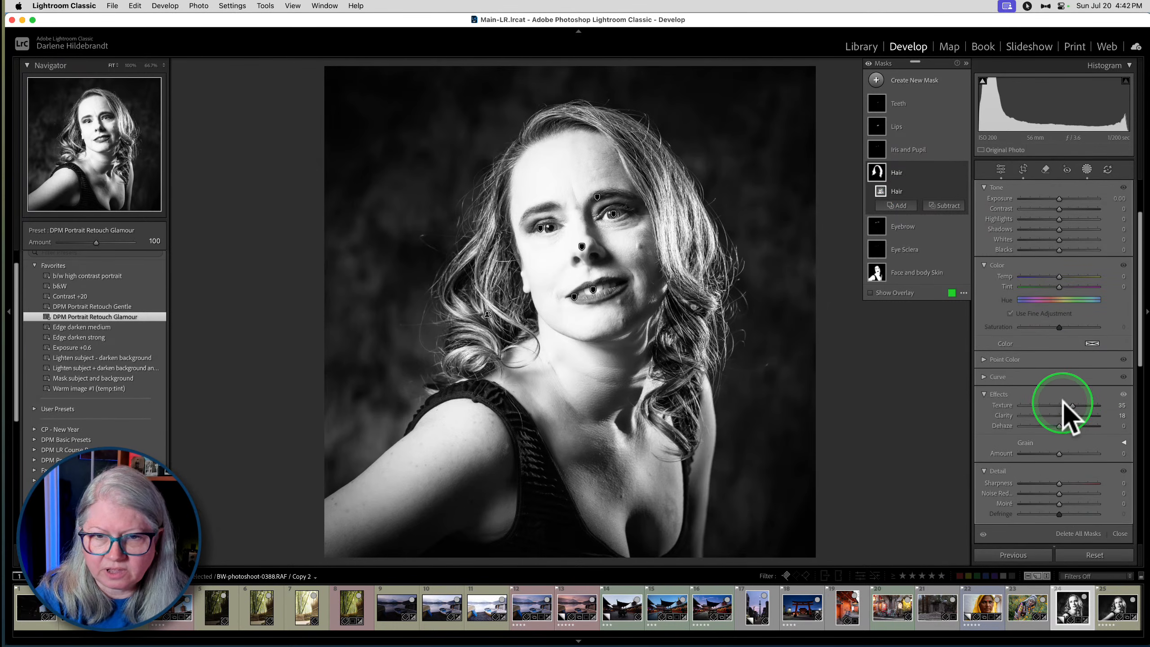
drag(1067, 416, 1051, 406)
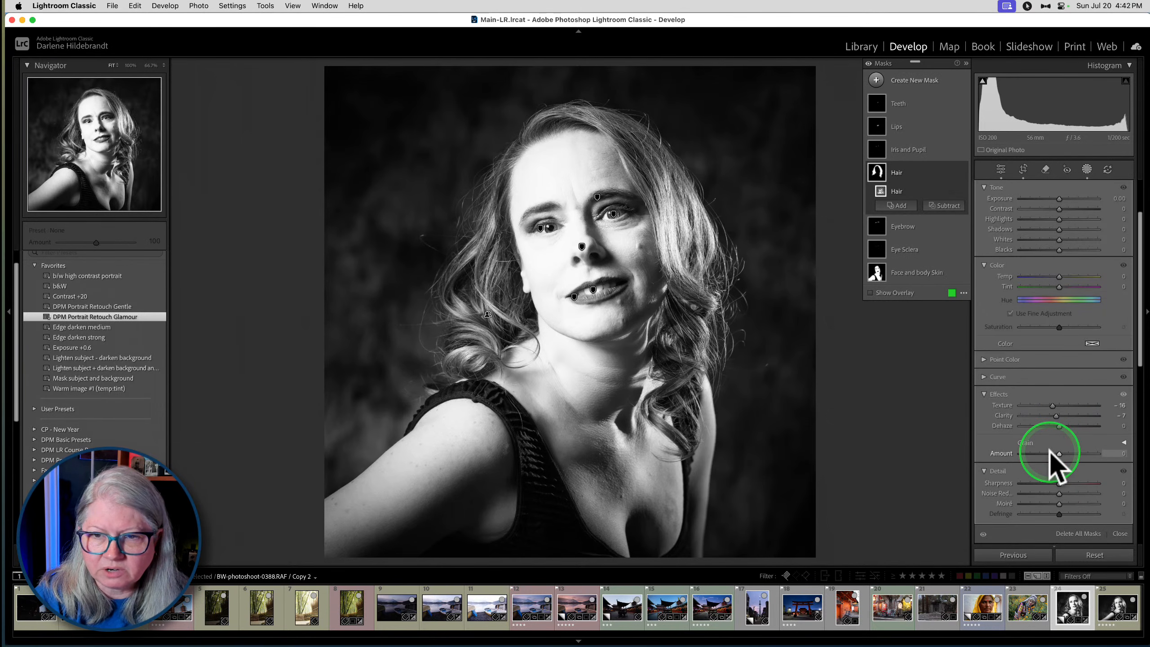
- Set the Face and body Skin mask's Exposure to 0.00, Whites to 7 and Shadows to -3
click(908, 268)
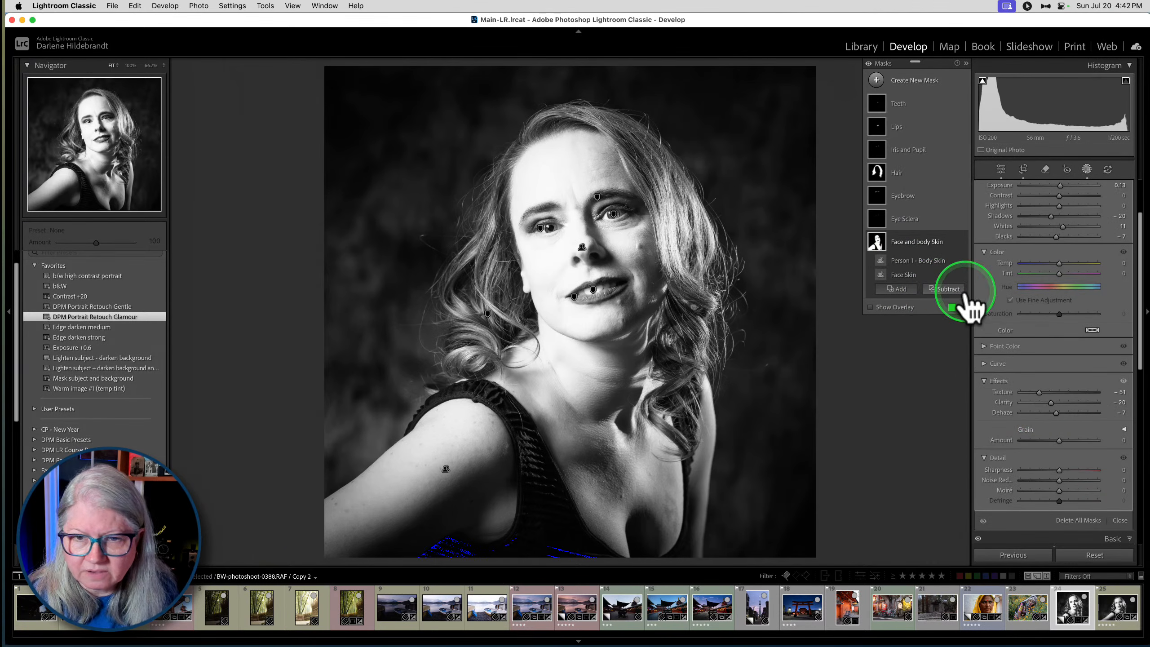
scroll(1069, 253, up, 3)
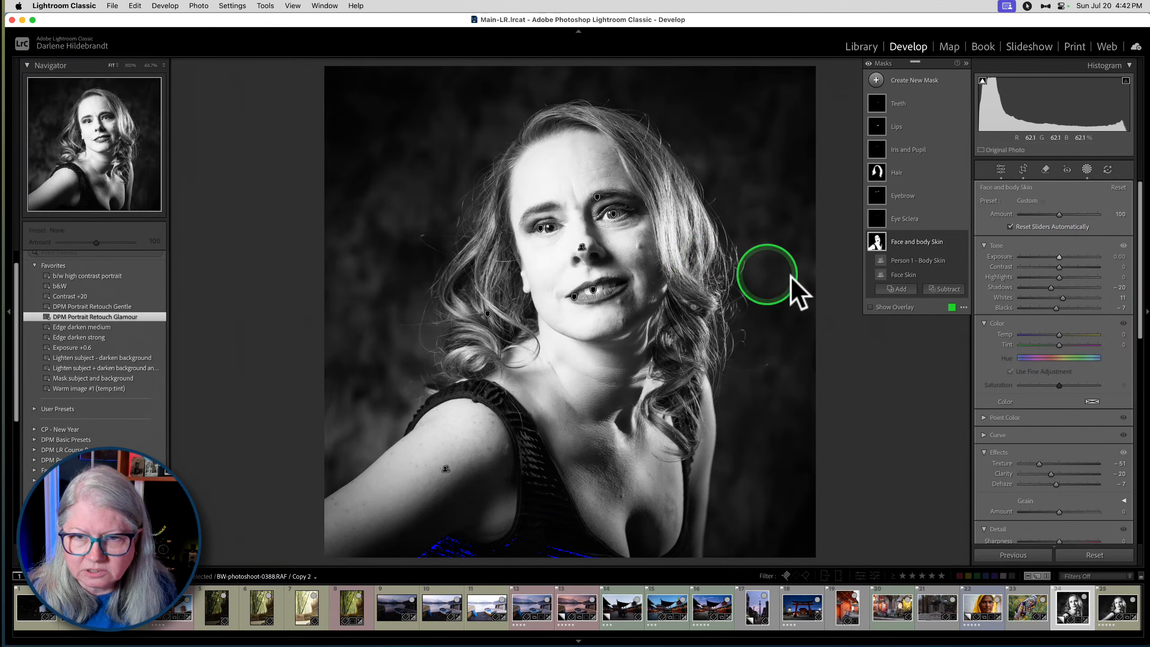
drag(1063, 297, 1061, 298)
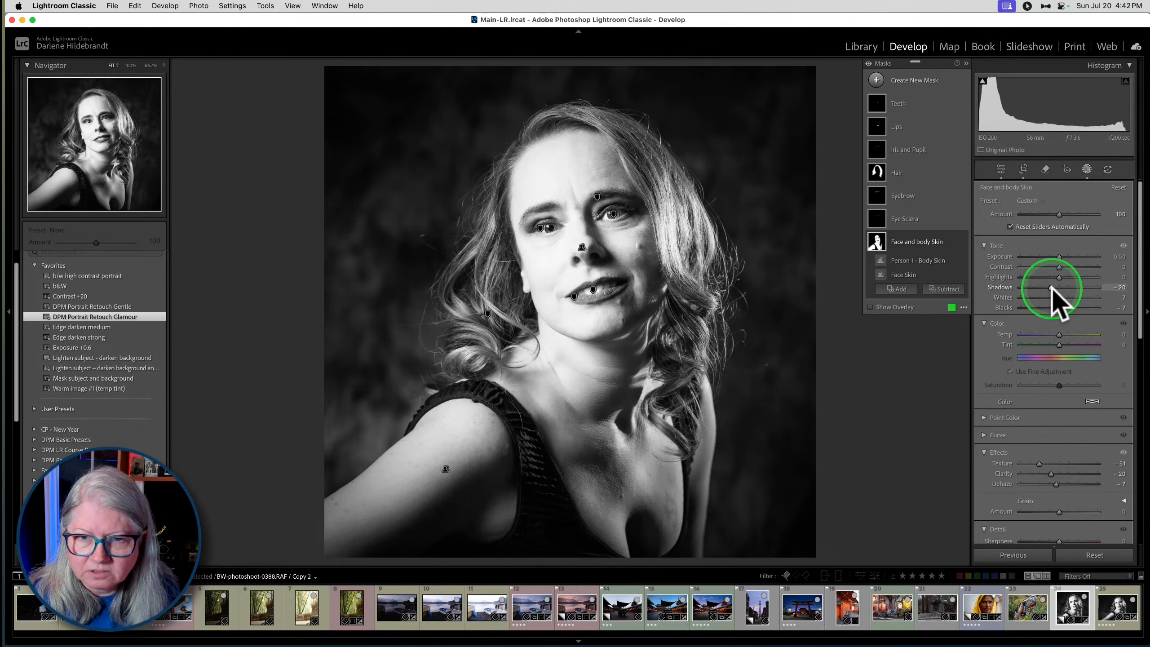
mouse_move(1051, 287)
mouse_down()
mouse_move(1079, 288)
mouse_move(1040, 287)
mouse_move(1094, 288)
mouse_move(1031, 288)
mouse_move(1115, 289)
mouse_move(1033, 288)
mouse_move(1068, 286)
mouse_move(1051, 283)
mouse_up()
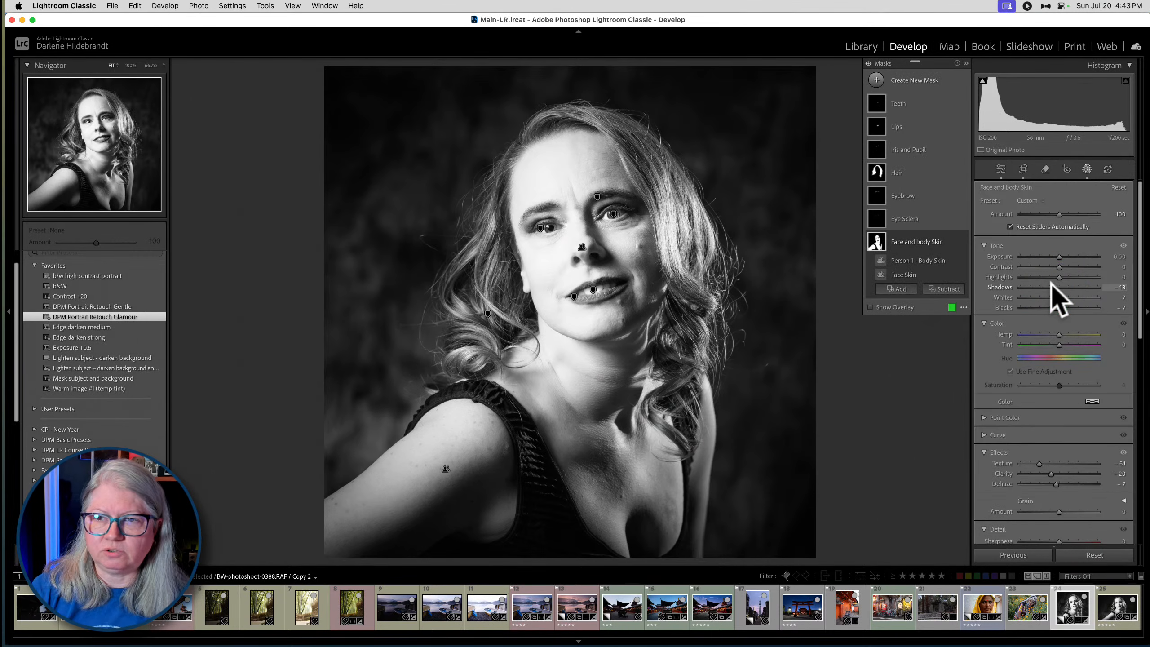
mouse_move(1052, 282)
mouse_down()
mouse_move(1073, 285)
mouse_move(1042, 285)
mouse_move(1058, 284)
mouse_up()
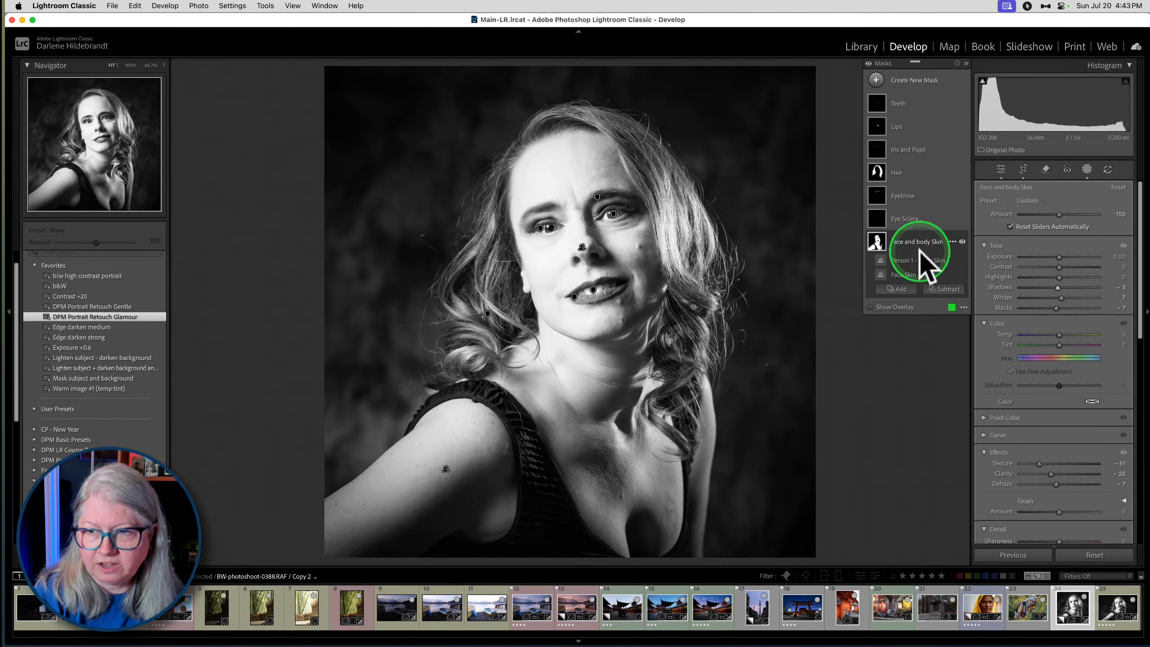
- Compare the woman's face at 100% with and without the Face and body Skin mask
scroll(1022, 403, down, 4)
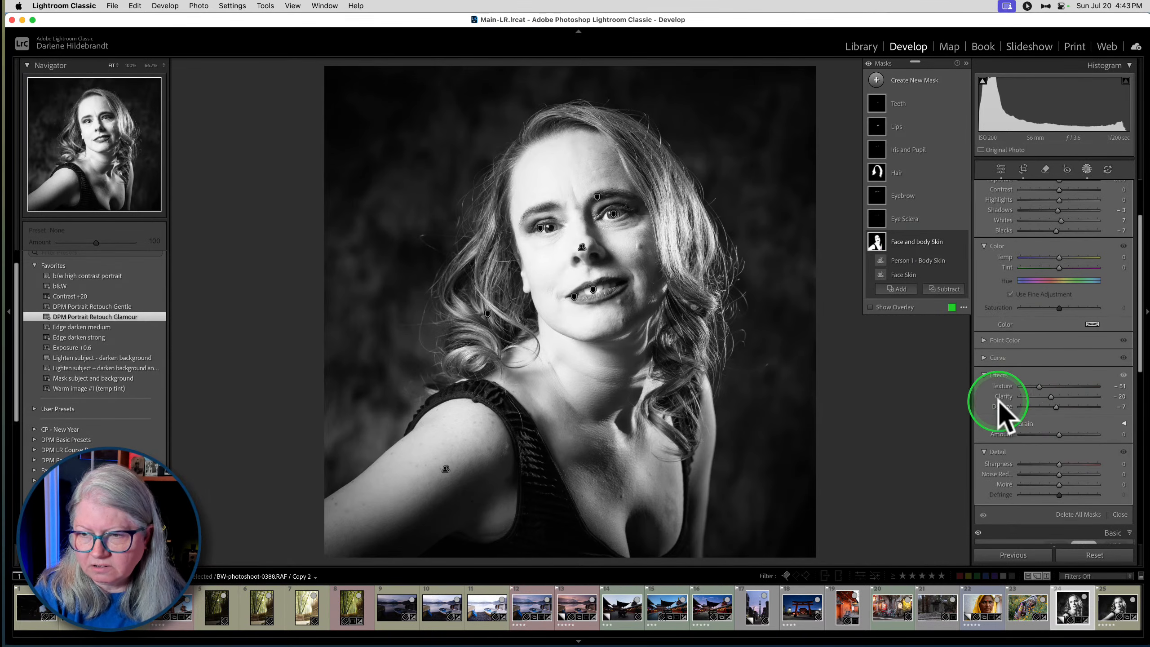
key(z)
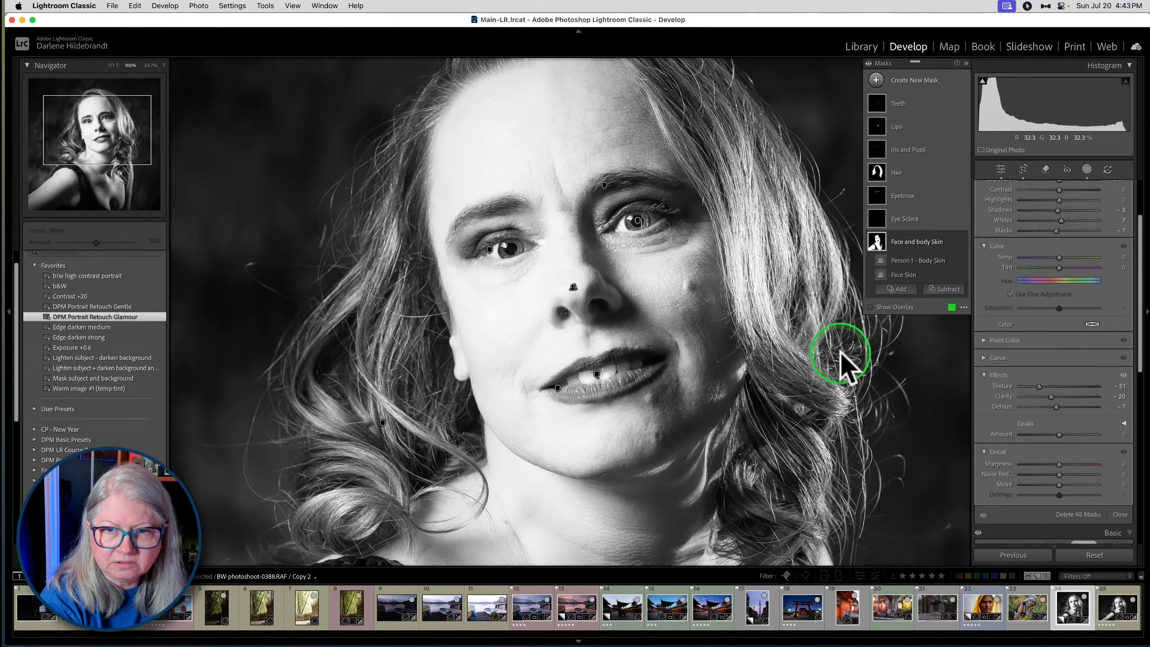
click(963, 241)
click(963, 241)
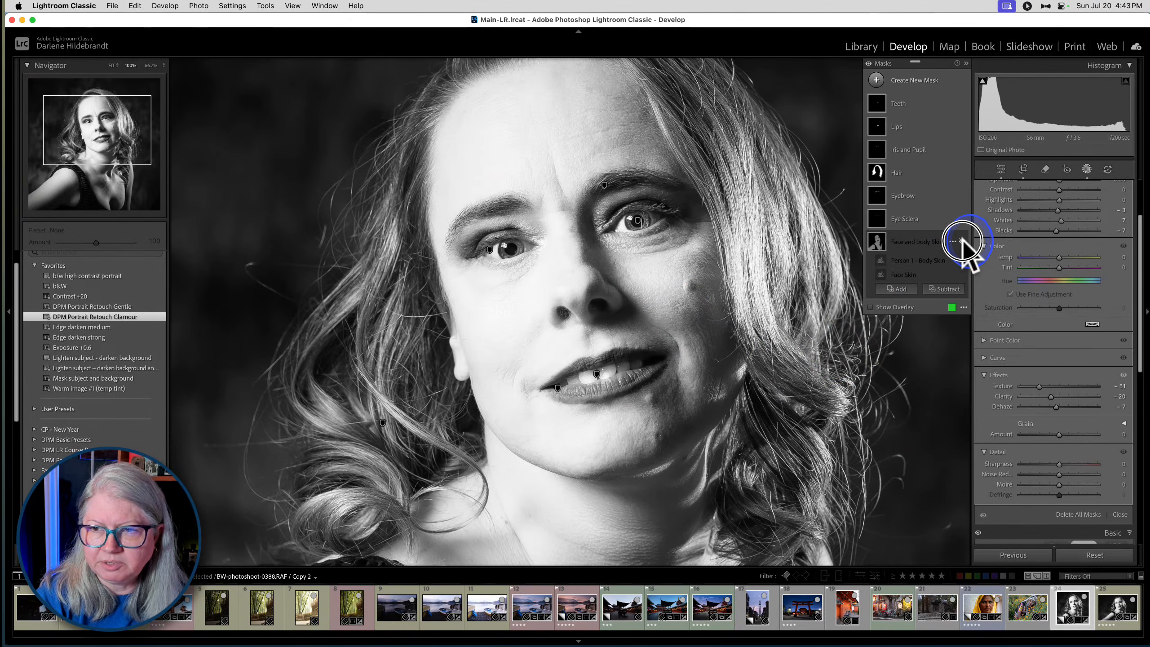
click(962, 241)
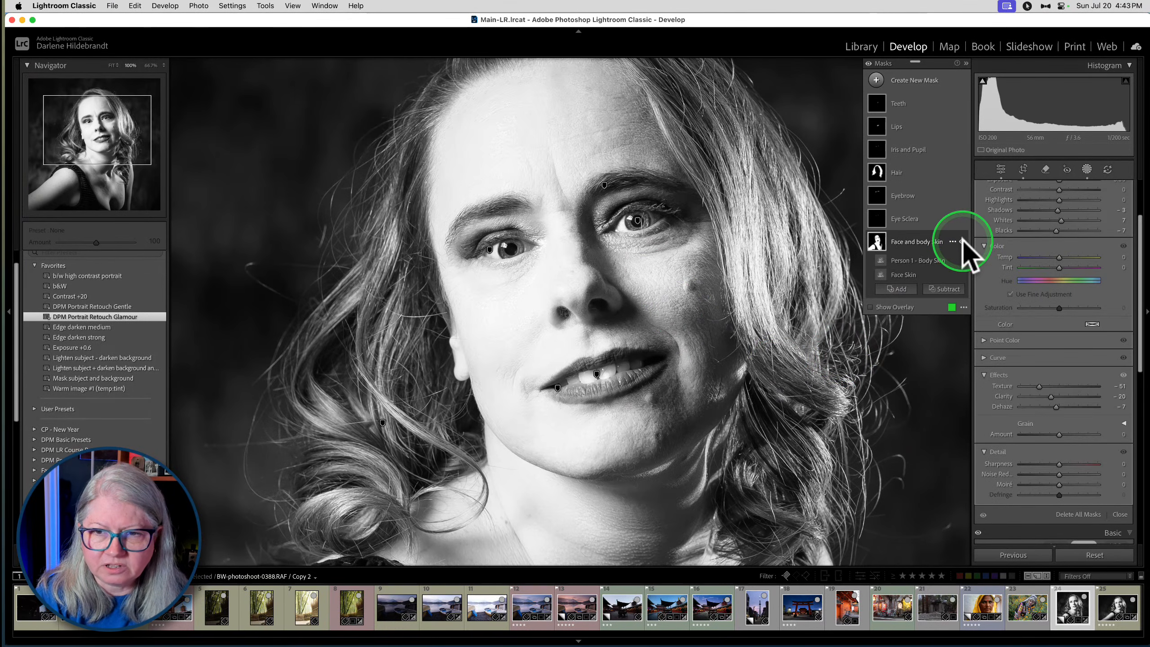
click(963, 240)
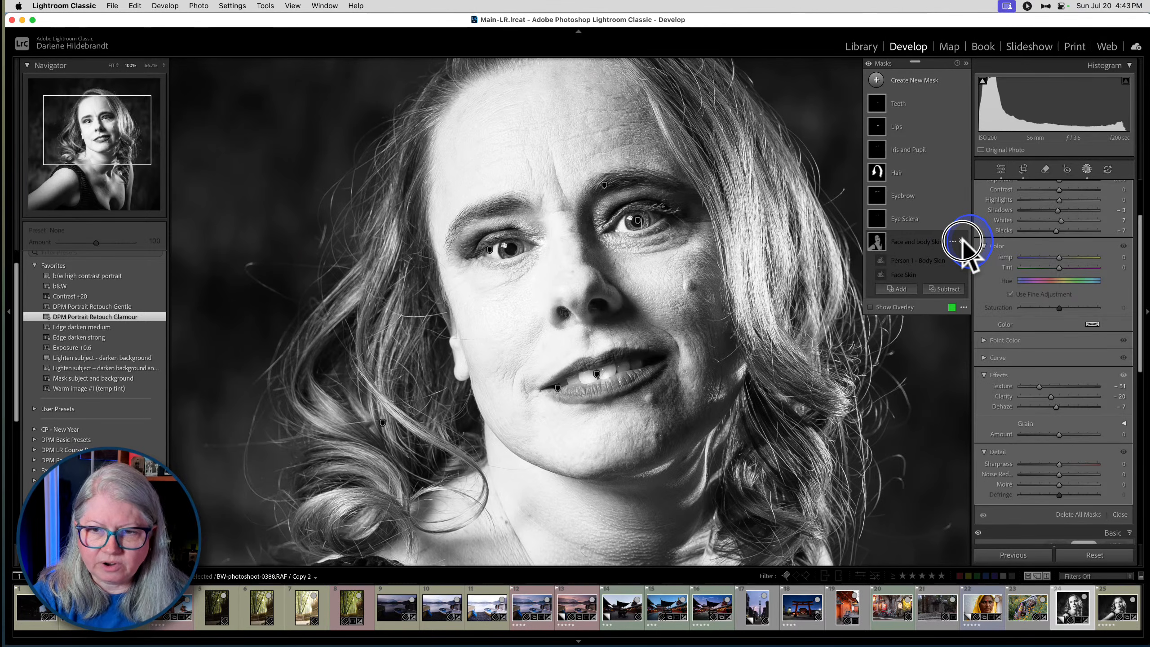
click(962, 240)
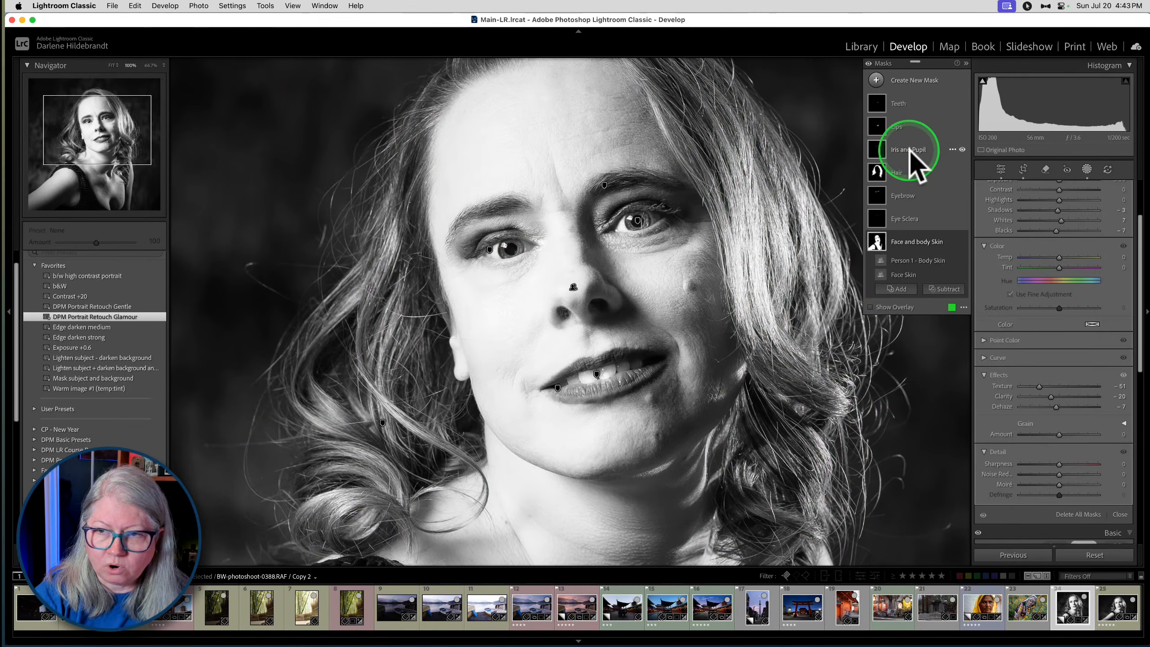
- Compare the woman's eyes with and without the Iris and Pupil mask
click(948, 151)
click(962, 150)
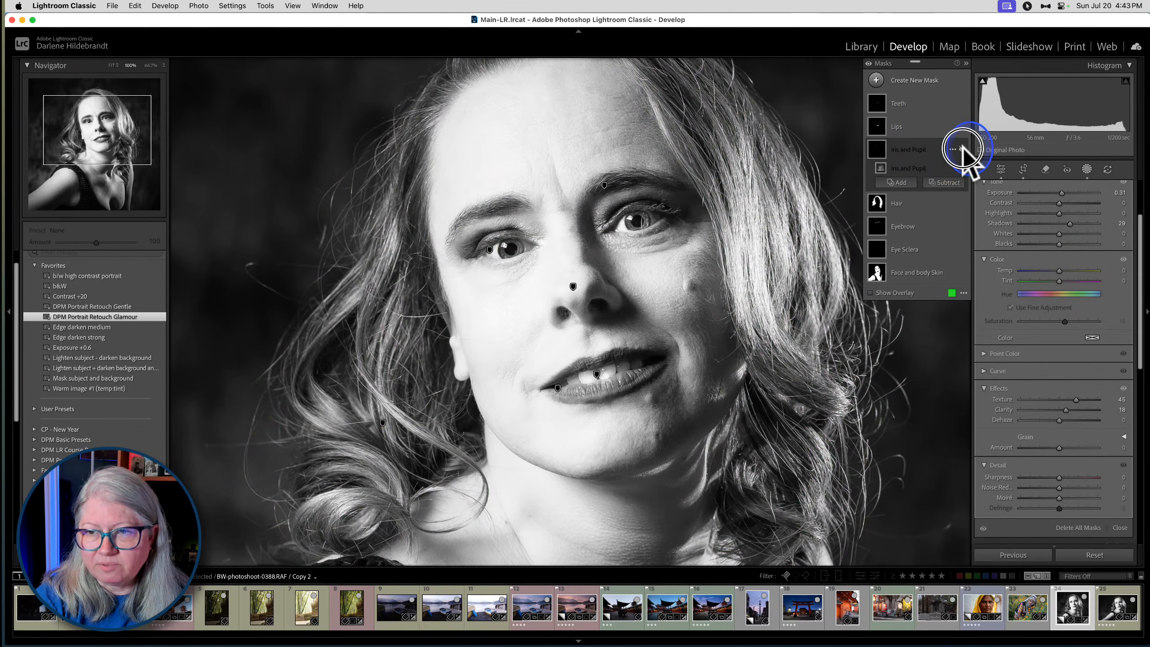
click(963, 150)
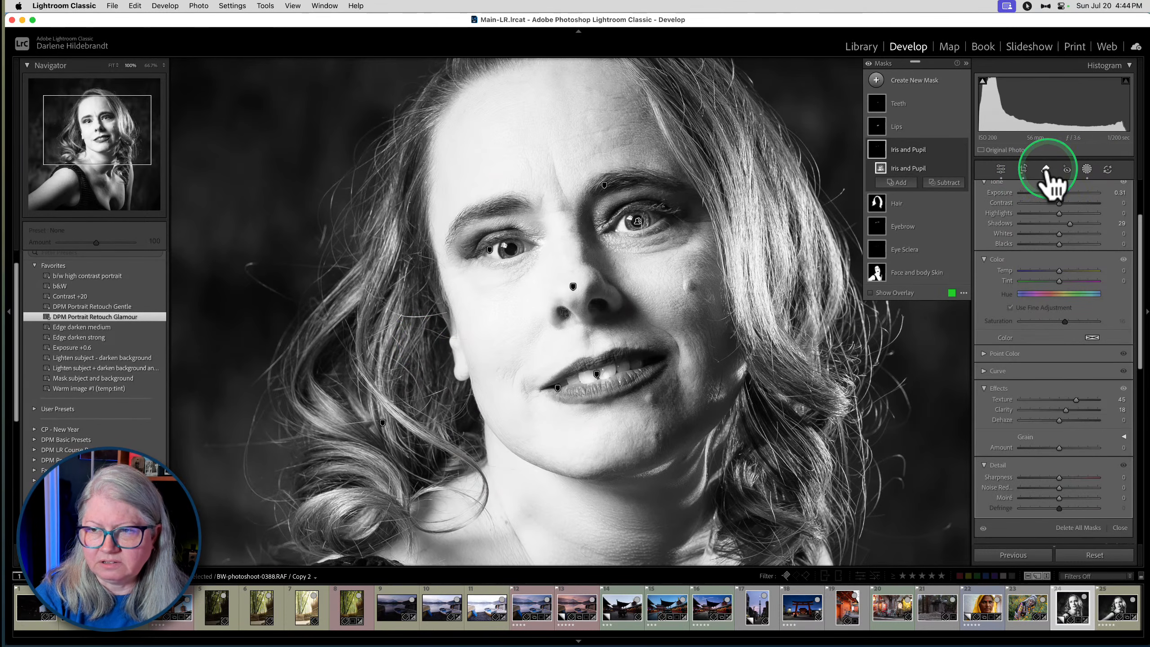
- Remove the blemish on the woman's chin with the Remove tool, and switch to Luminar Neo
click(1046, 170)
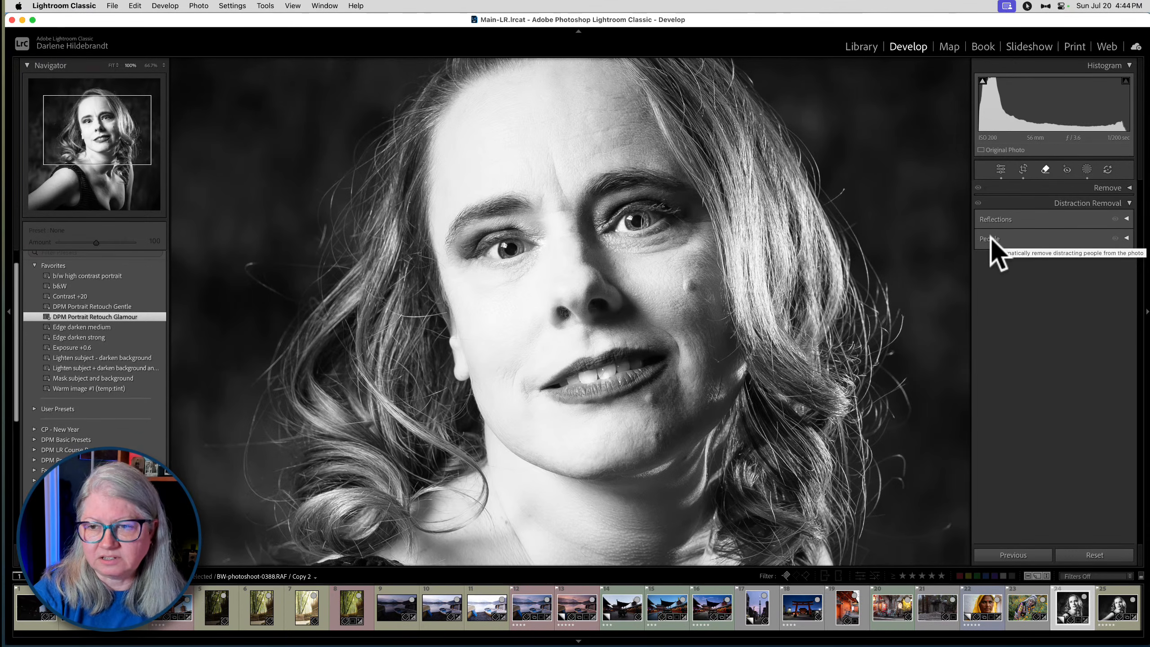
click(1024, 299)
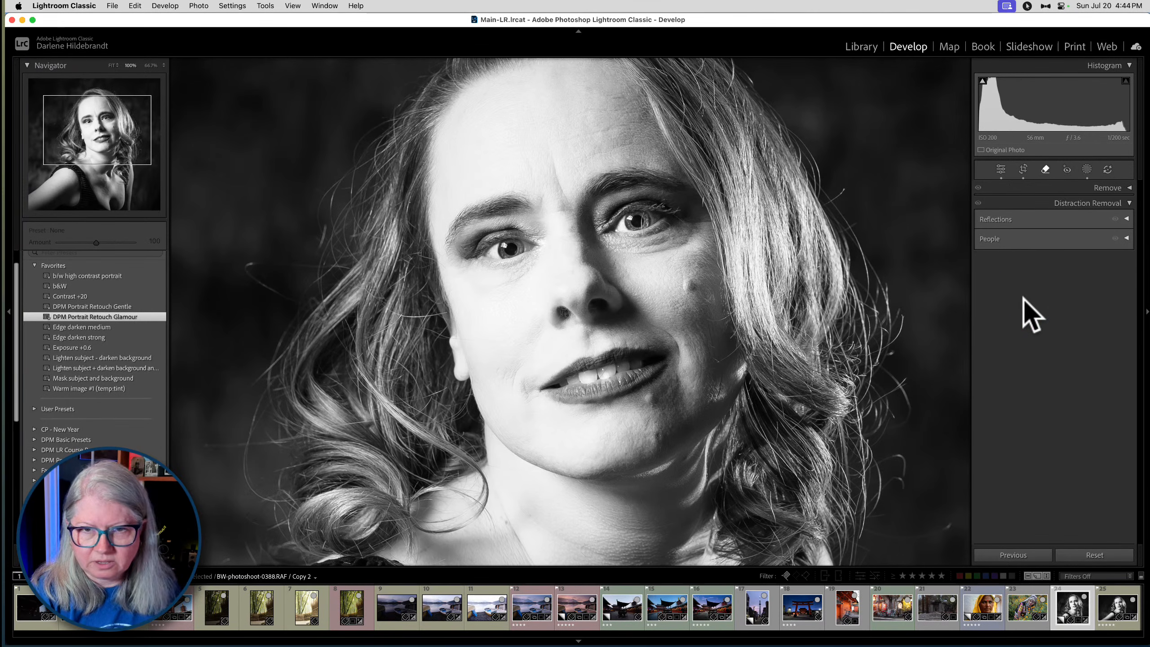
click(1070, 189)
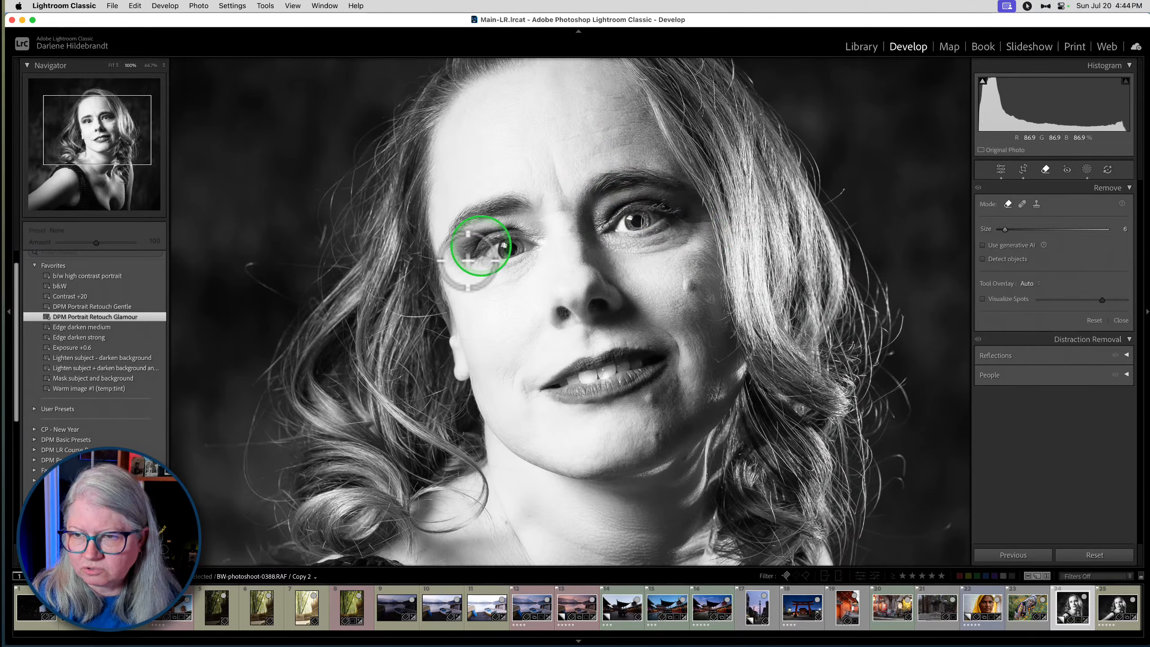
click(659, 436)
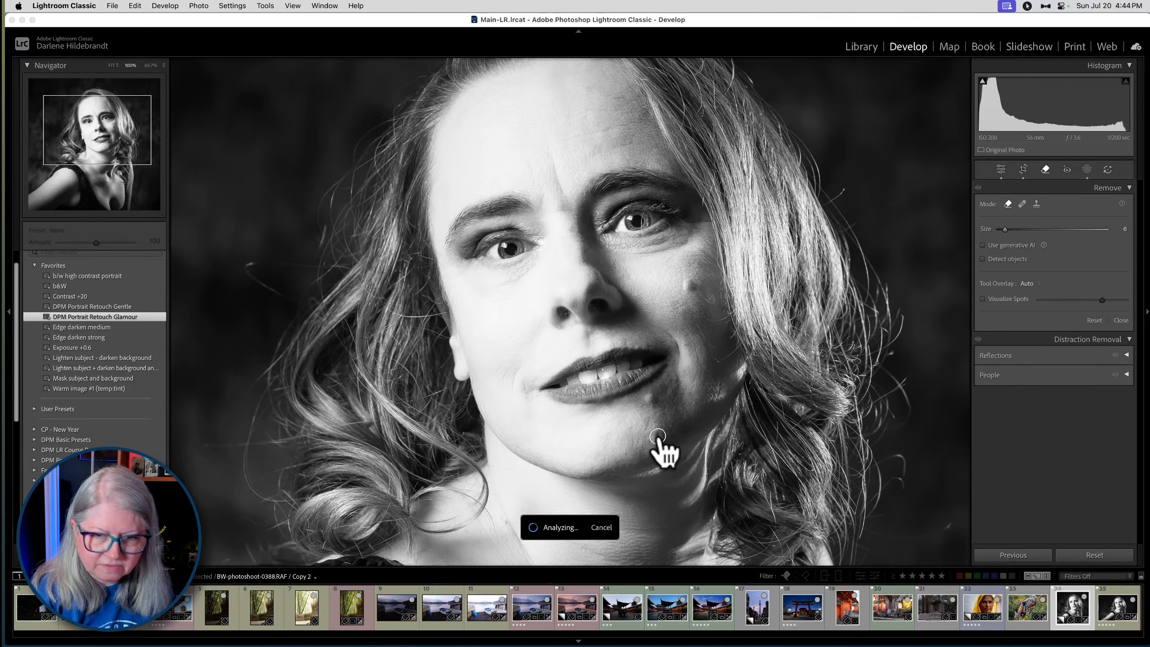
key(super+Tab)
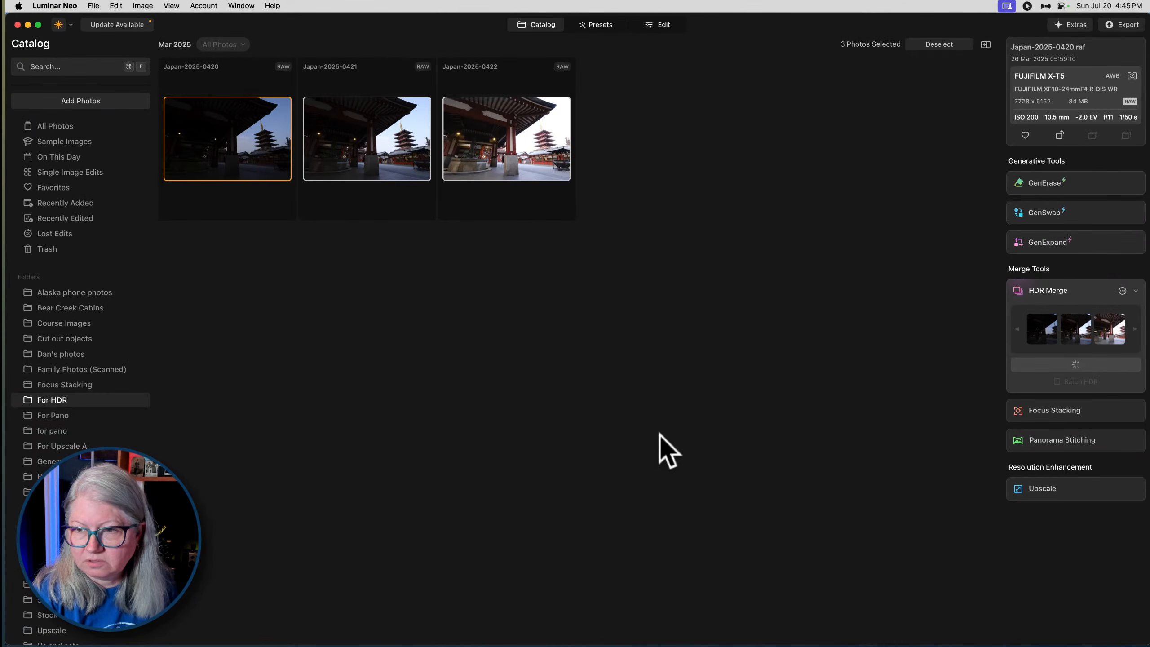
- Switch back to Lightroom Classic and look through the fill modes available for the chin removal
key(super+Tab)
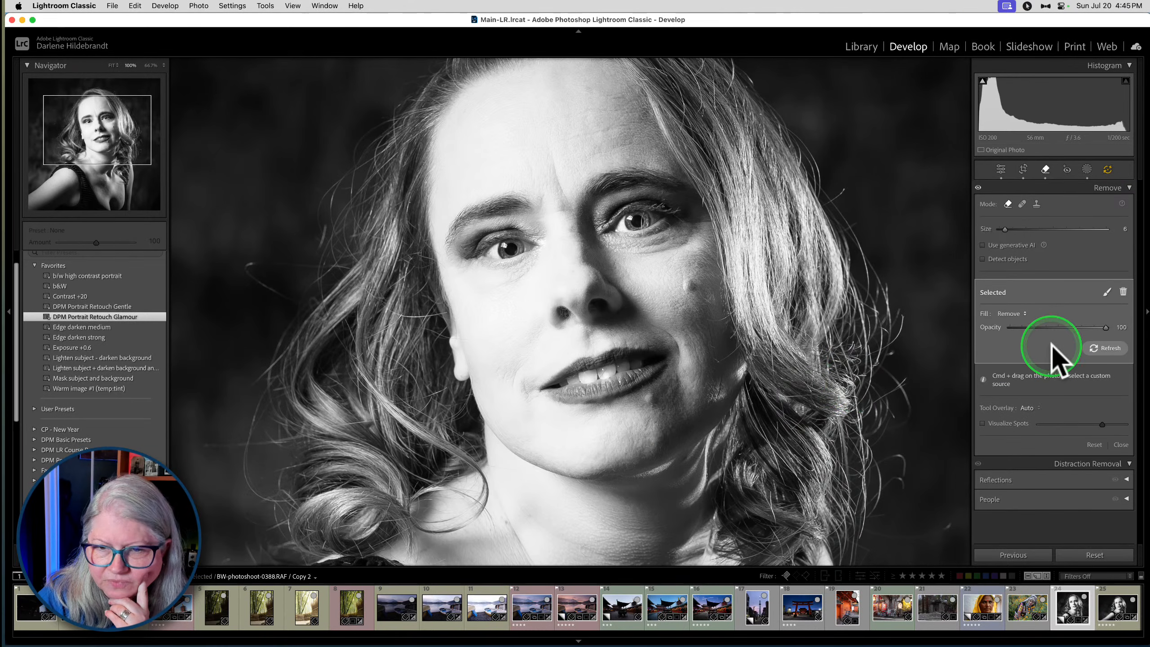
click(1011, 314)
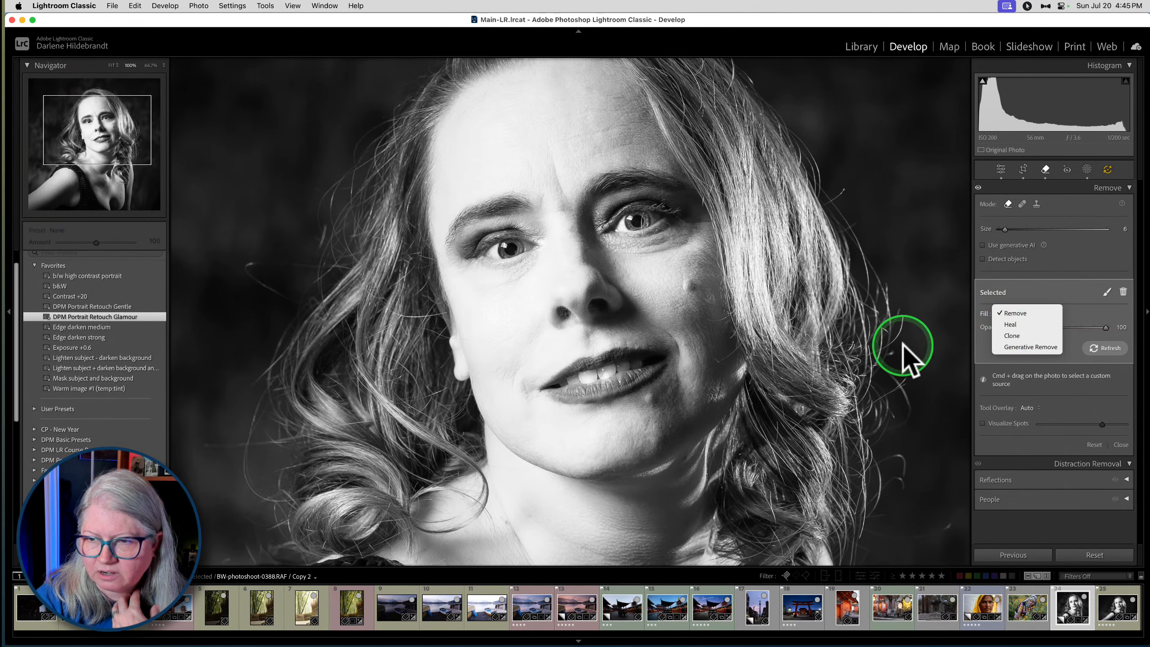
click(982, 340)
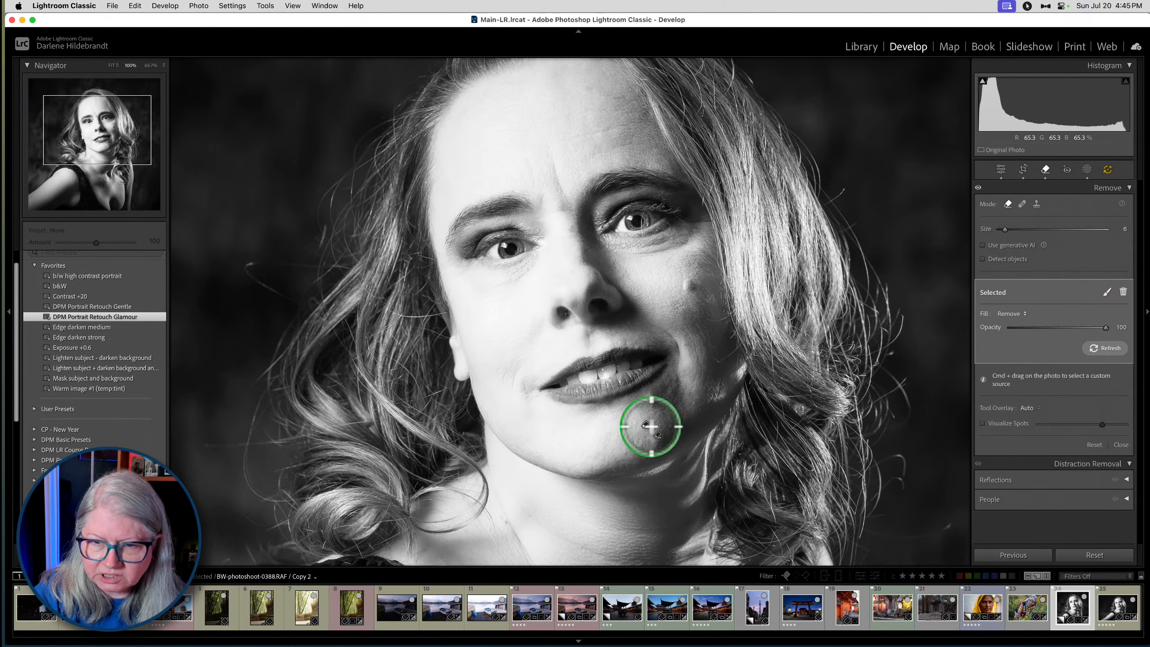
- Remove the mole on the woman's cheek with a size 12 Remove brush and set that removal's Opacity to 33
scroll(690, 285, up, 5)
scroll(690, 284, down, 1)
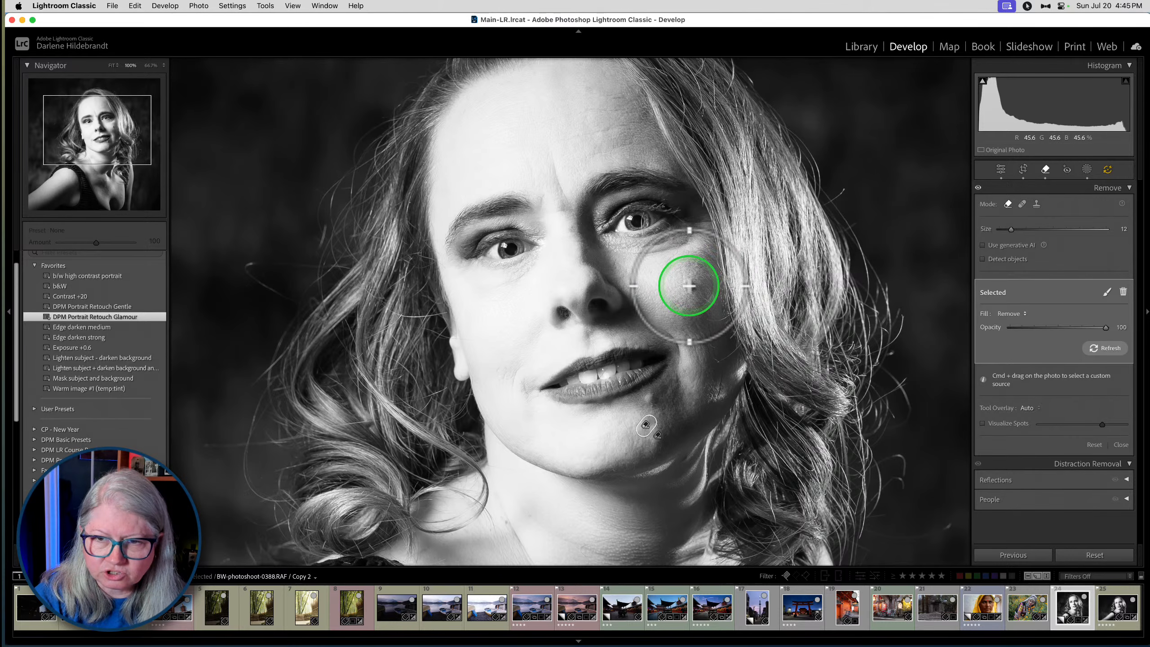
click(688, 285)
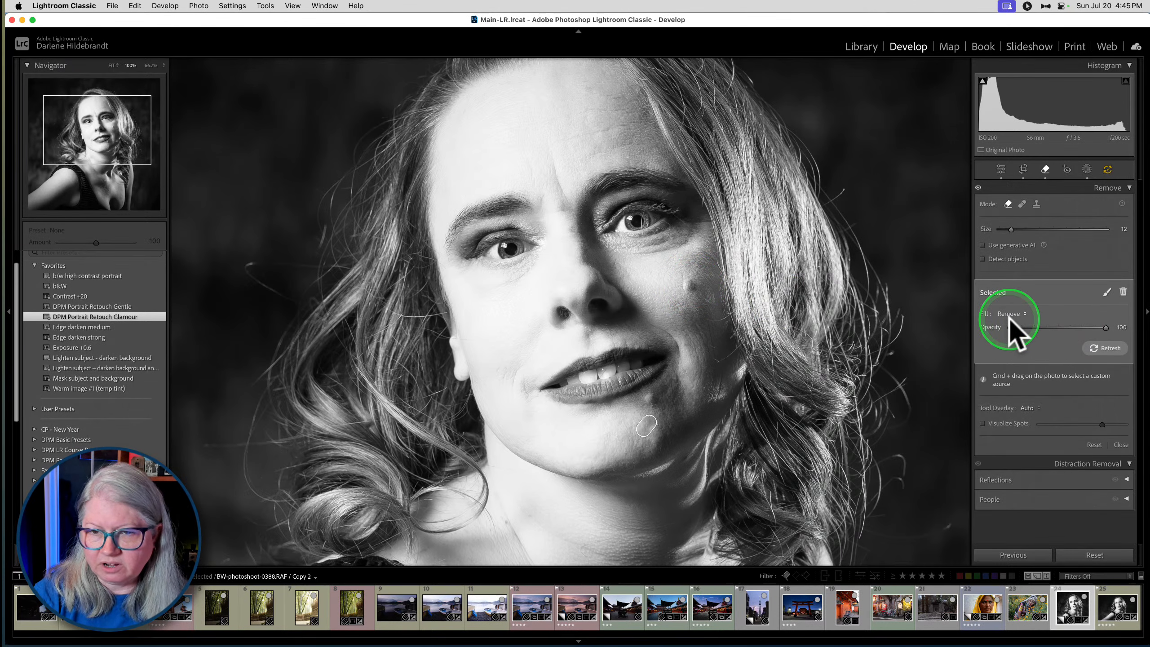
drag(1105, 327, 1060, 327)
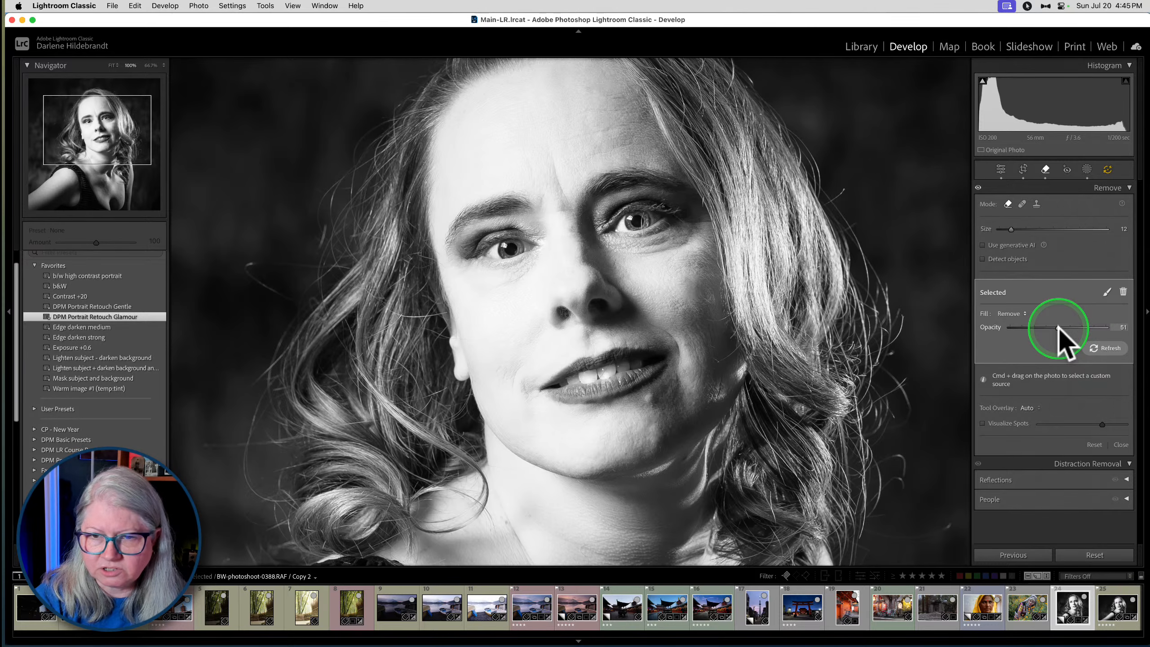
drag(1058, 327, 1051, 329)
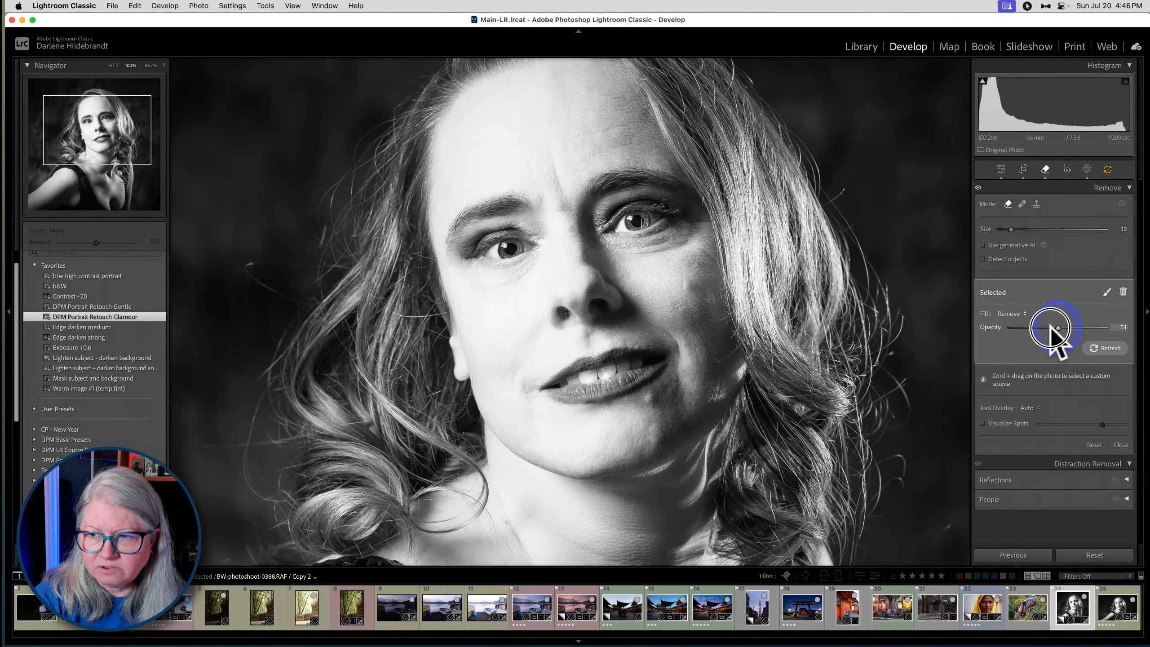
click(1049, 326)
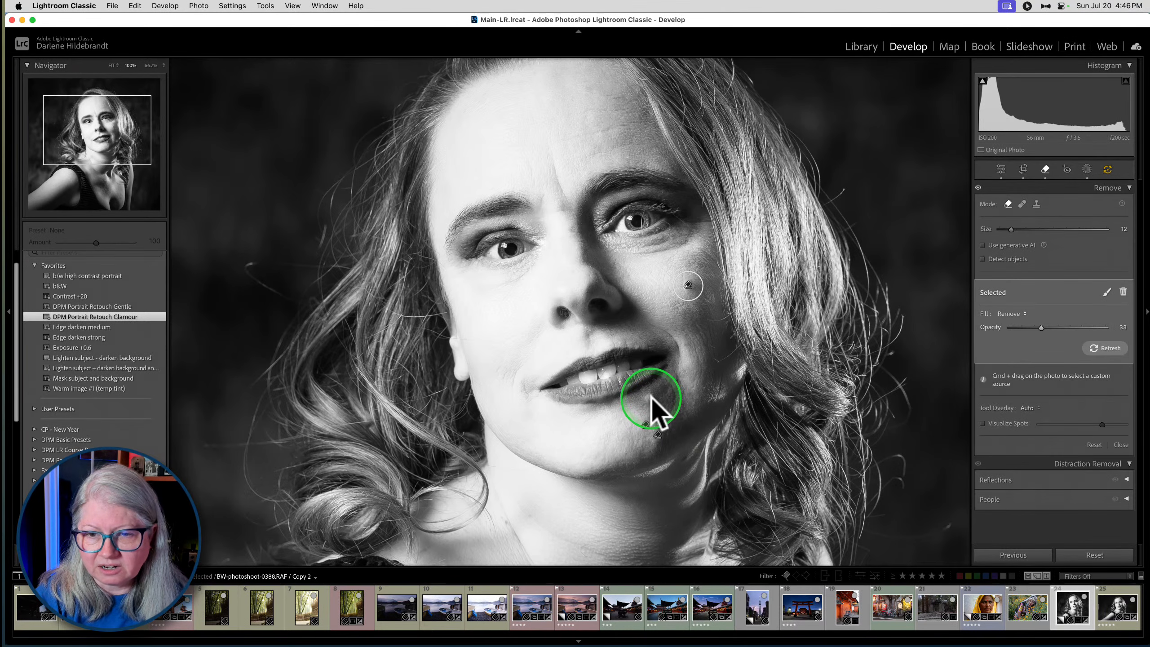
- Remove the spot just below the woman's lower lip with a size 8 Remove brush
key([)
key([)
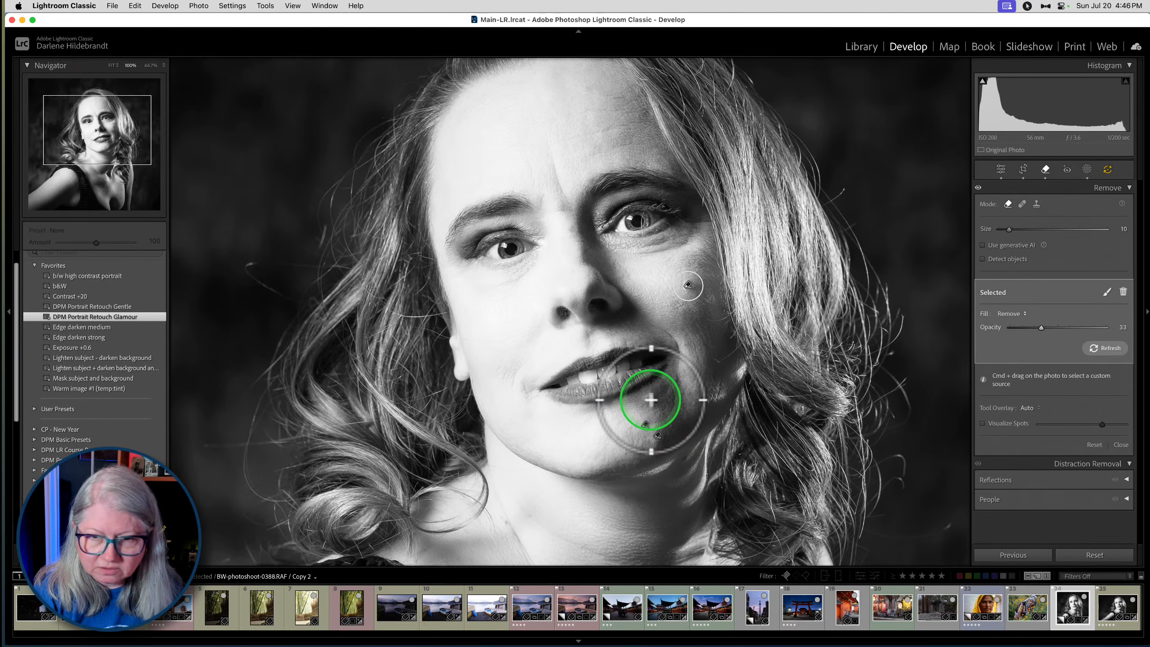
key([)
key([)
click(649, 398)
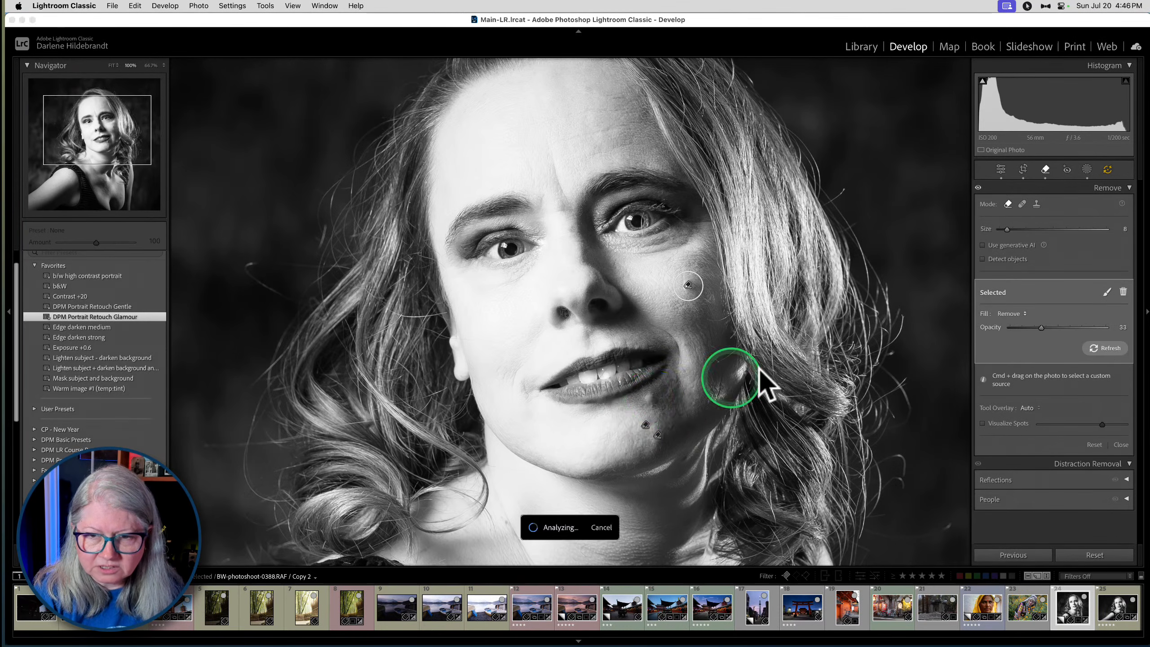
click(1043, 291)
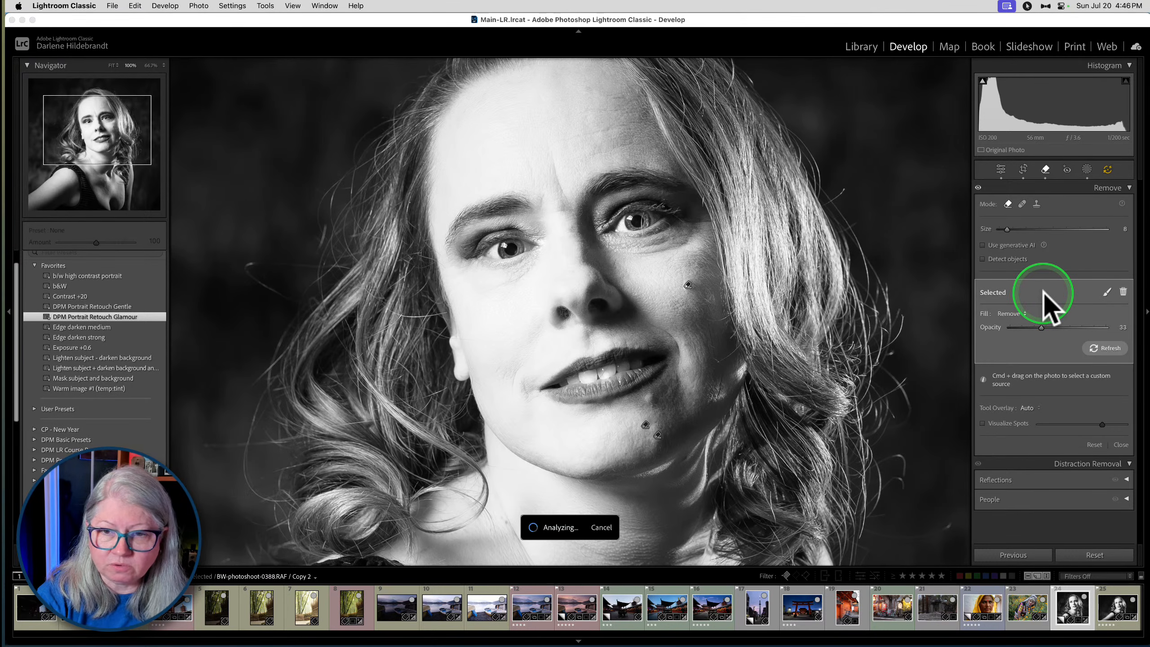
click(1037, 291)
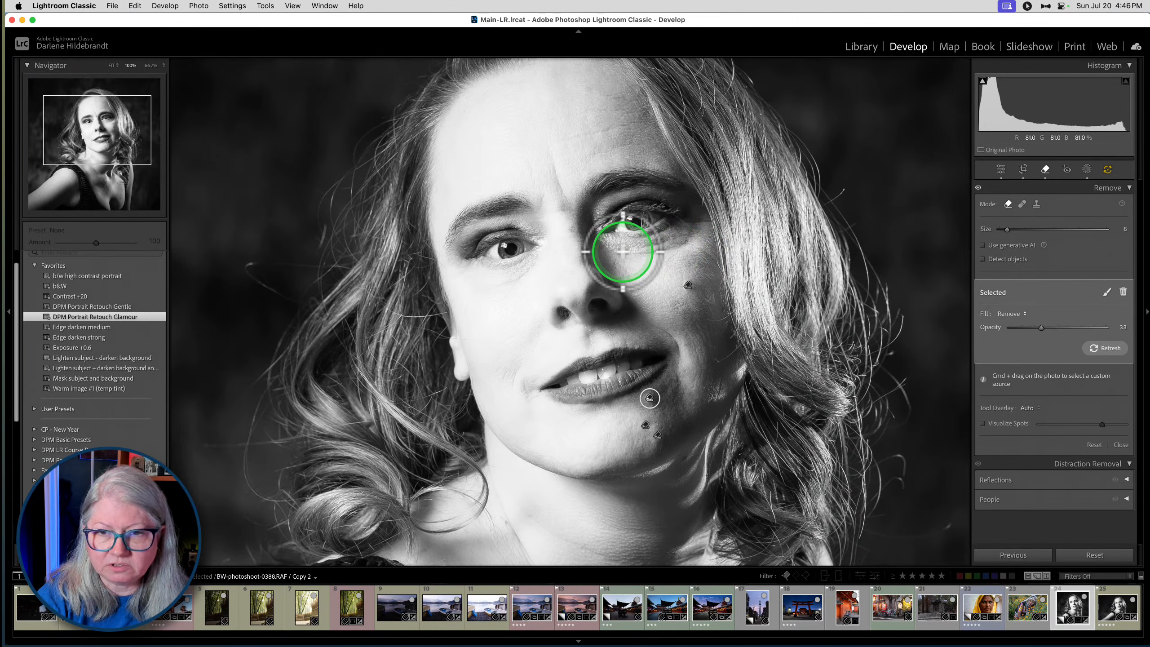
- Remove the lines under the eye on the photo's left with a size 6 brush at Opacity 79, and refresh the fill
key(bracketleft)
key(bracketleft)
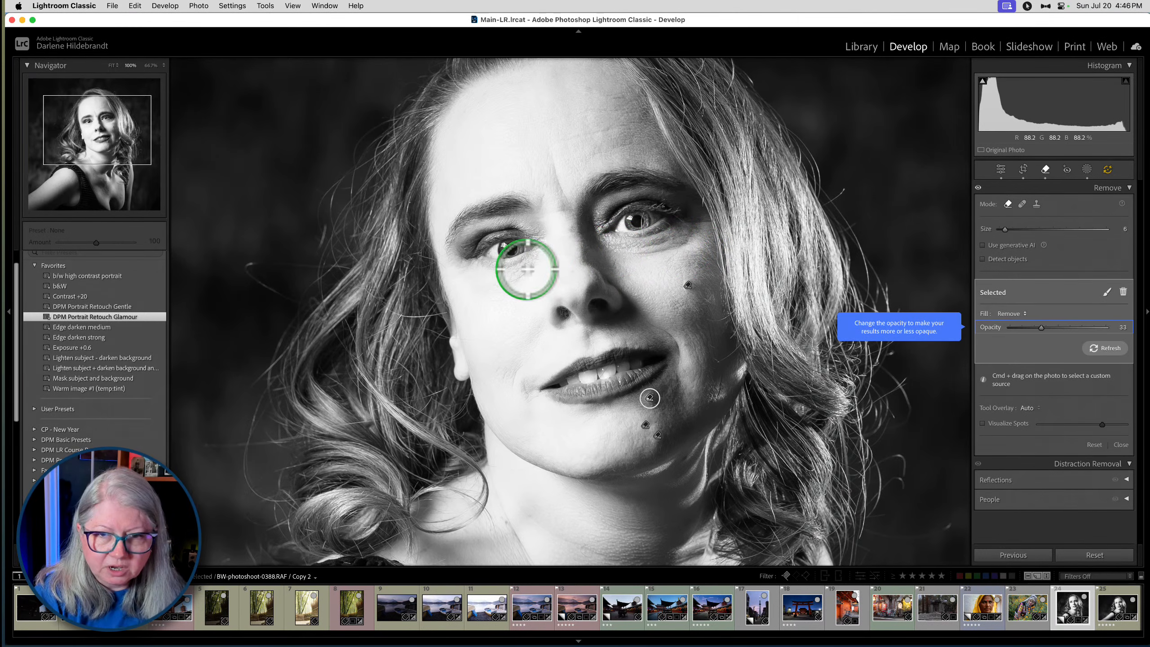
mouse_move(529, 271)
mouse_down()
mouse_move(489, 287)
mouse_move(536, 265)
mouse_up()
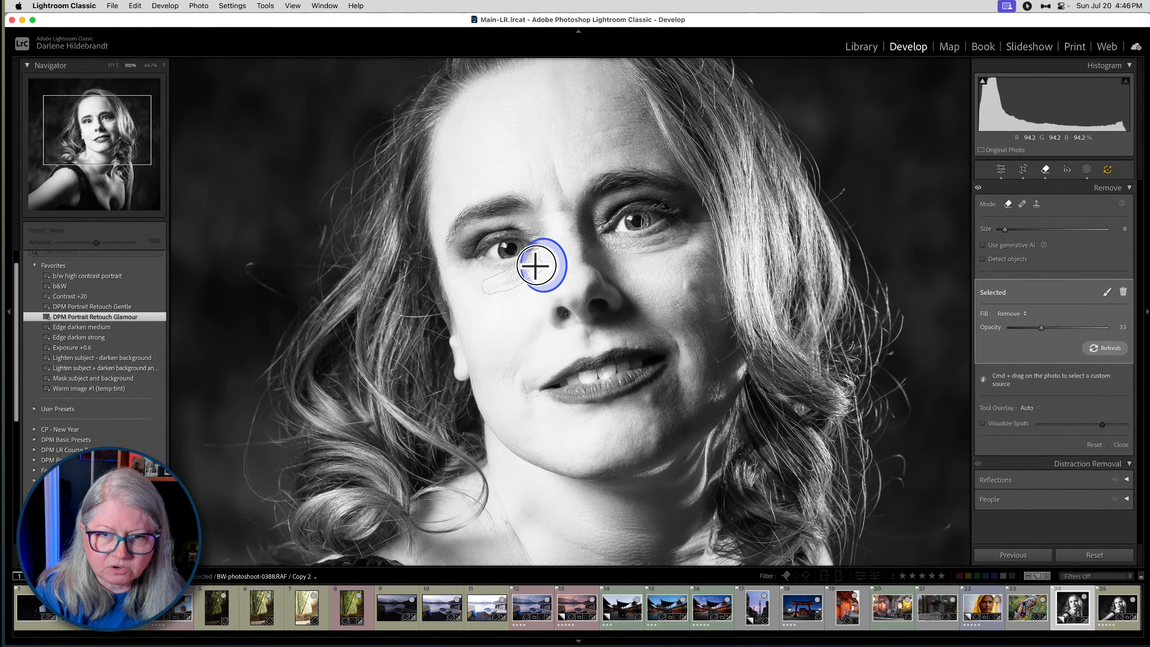
click(1096, 328)
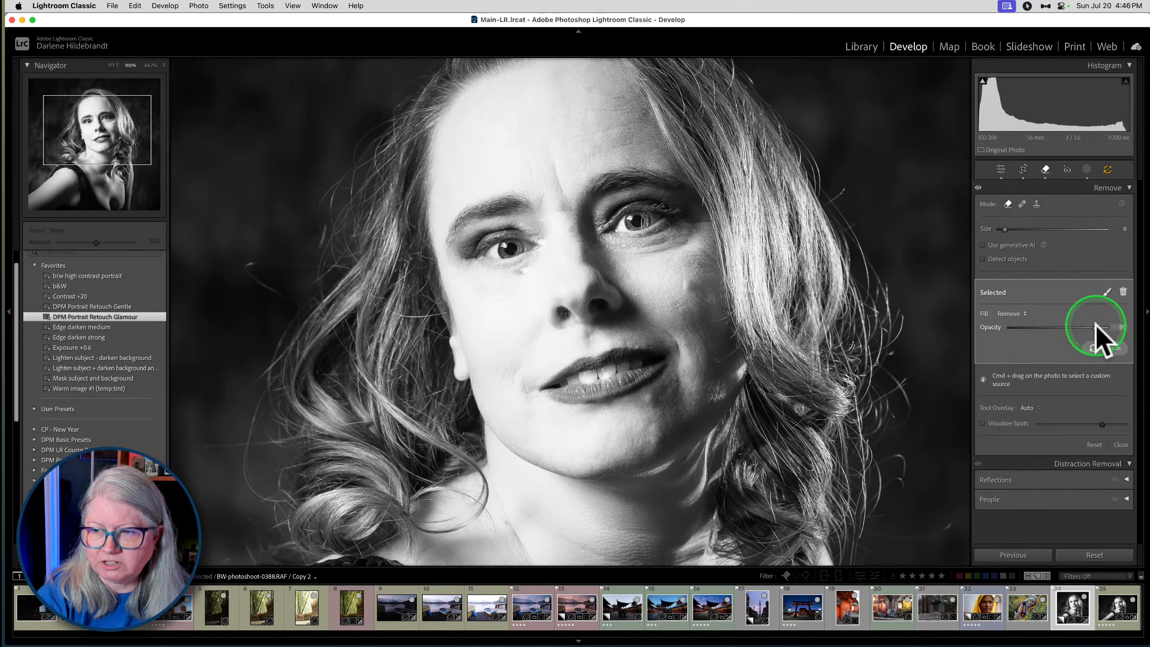
drag(1096, 325, 1095, 327)
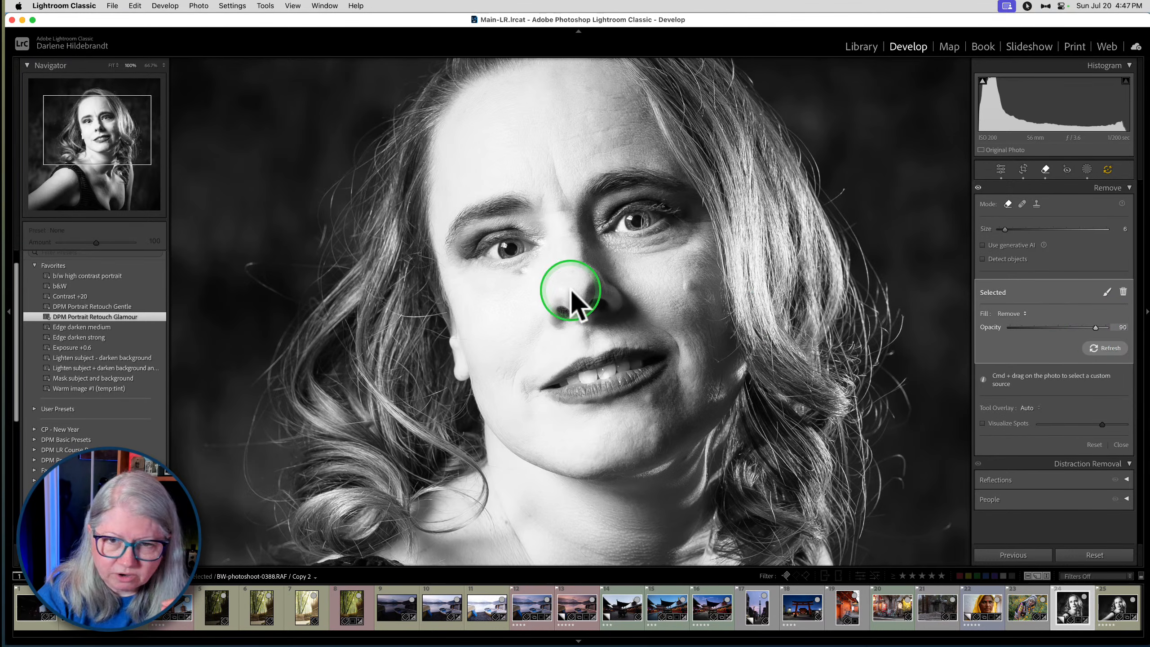
drag(1096, 328, 1086, 328)
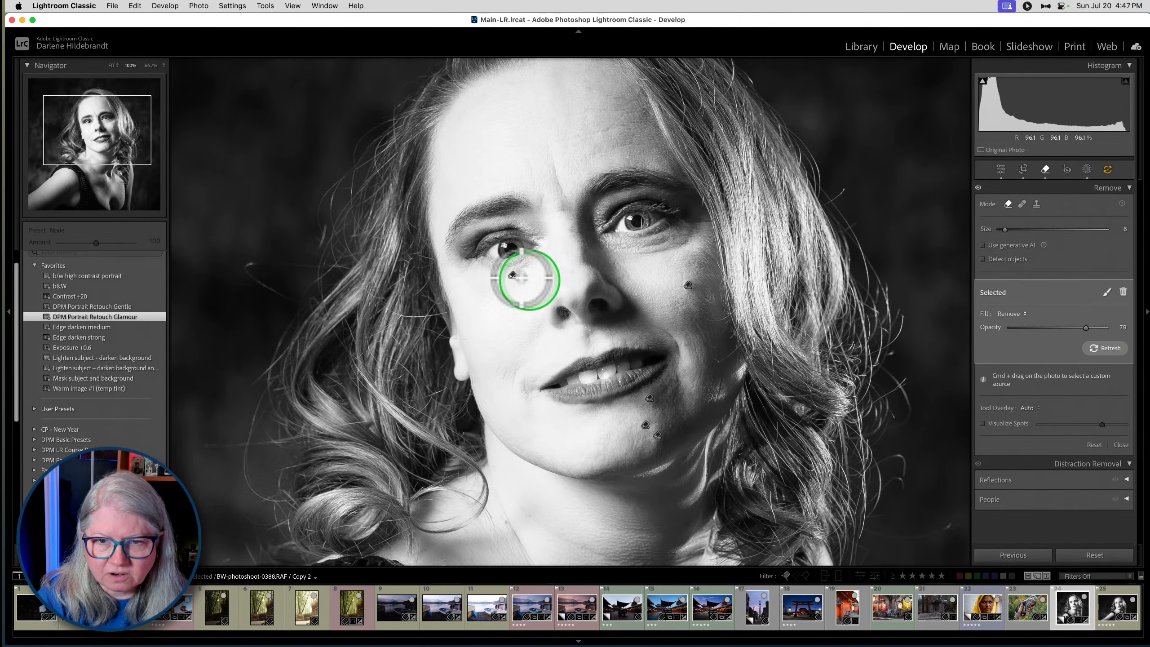
click(1101, 348)
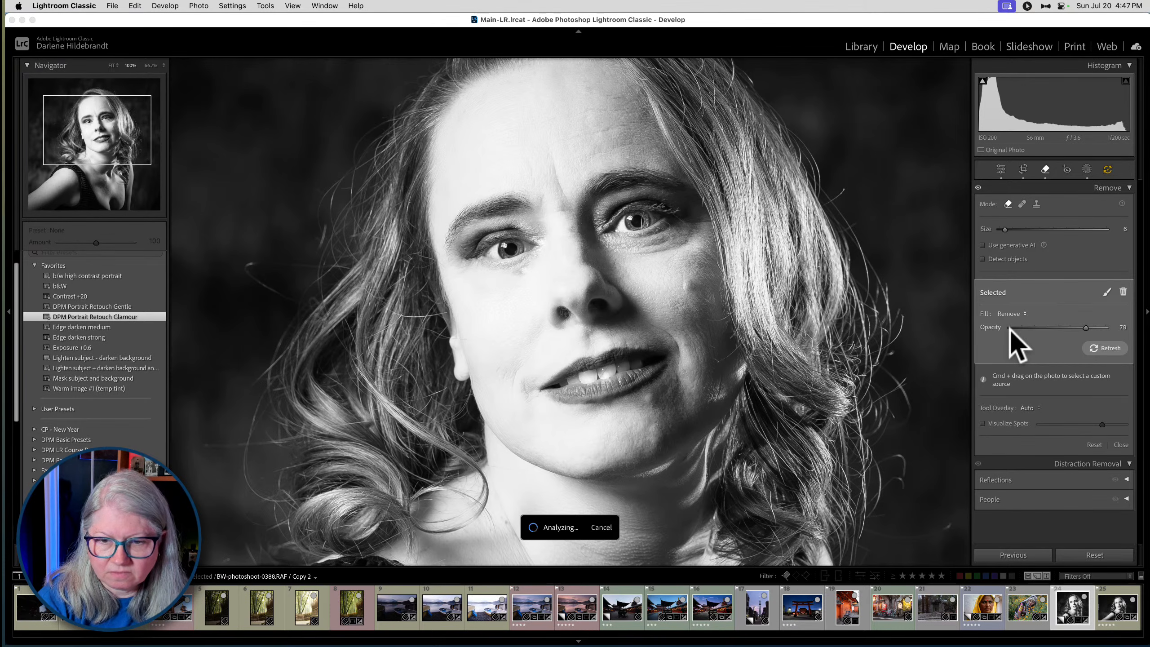
click(1009, 329)
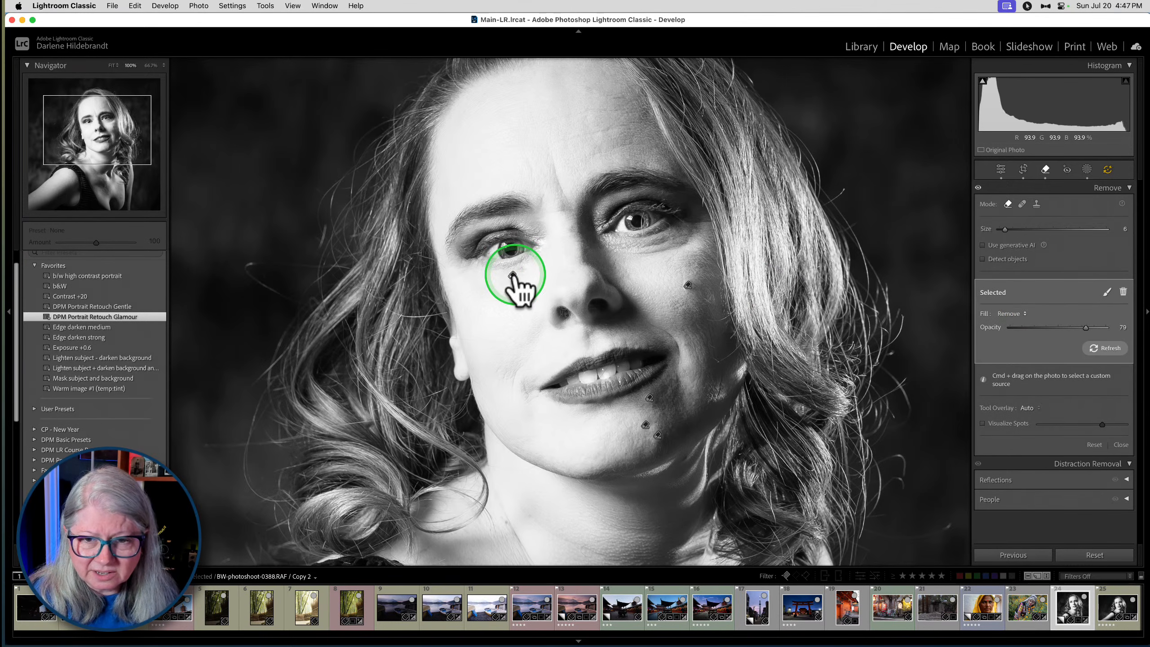
- Edit that under-eye removal's mask by adding to it with a size 5 brush, and reapply the removal
click(1107, 292)
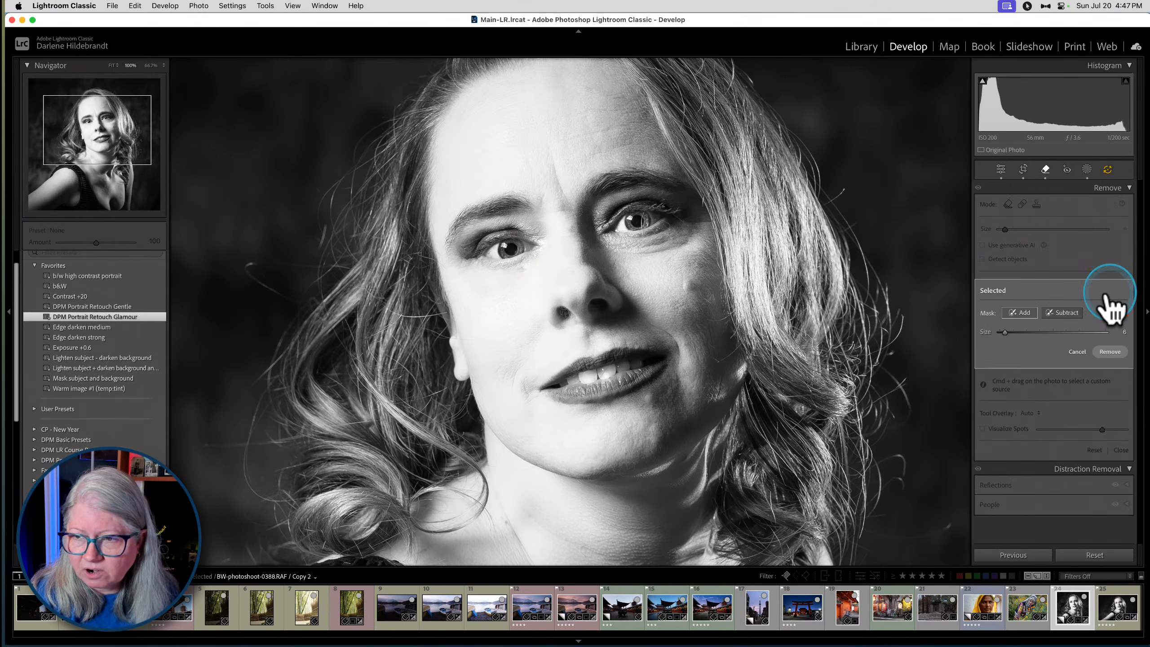
key(bracketleft)
drag(518, 268, 522, 272)
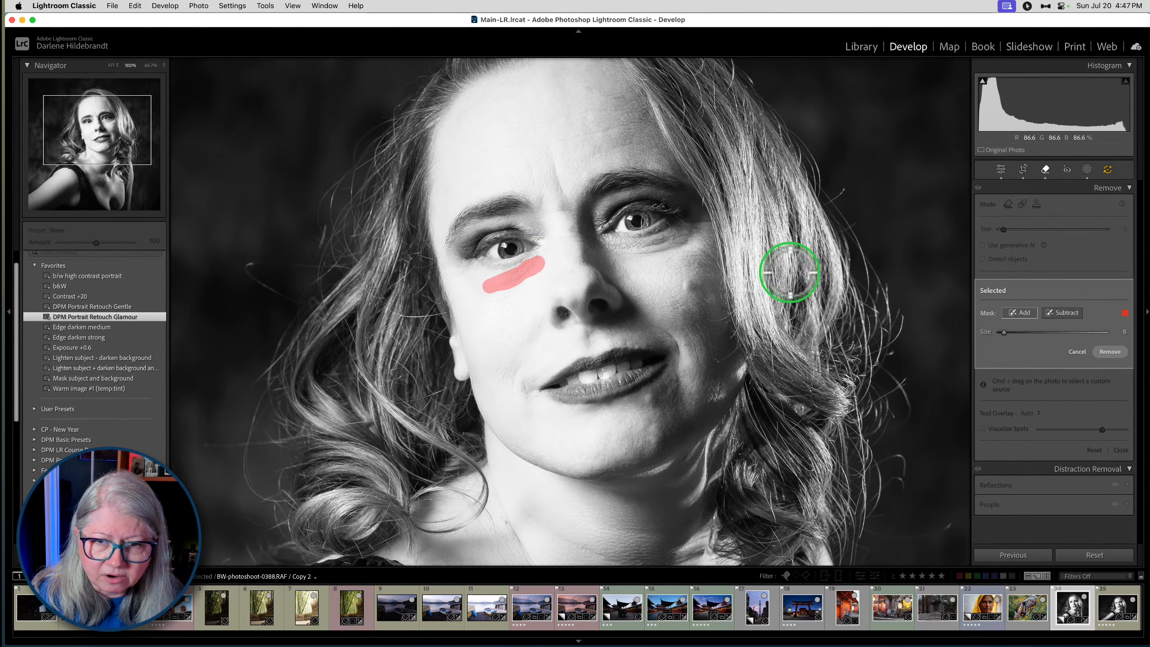
click(1108, 352)
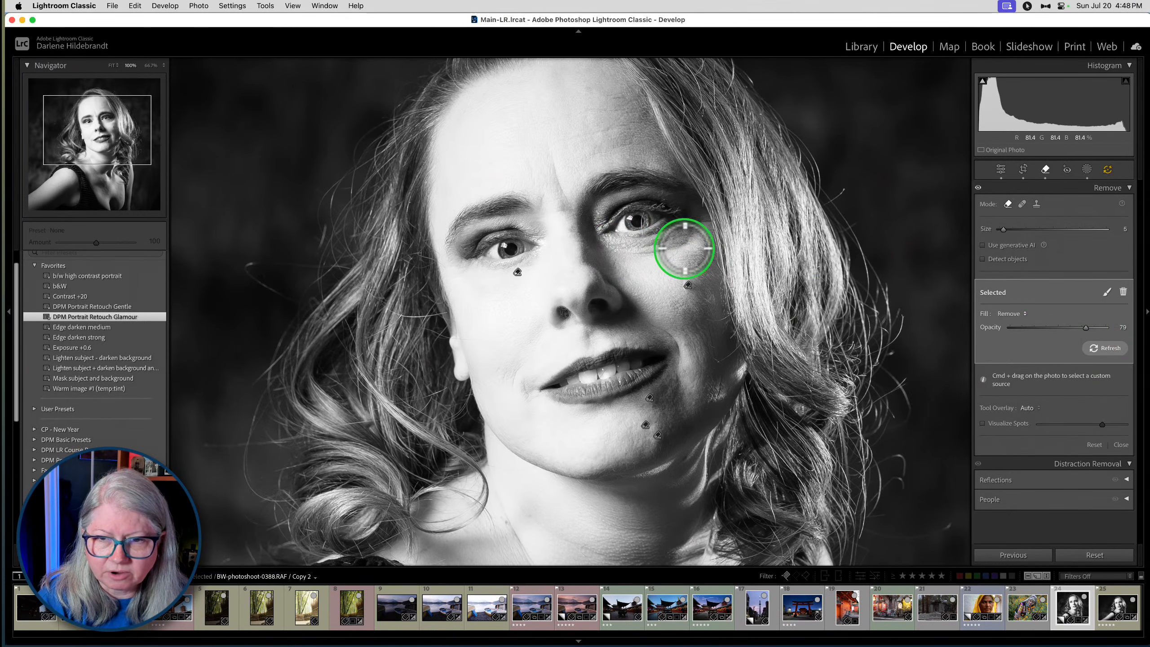
- Remove the lines under the other eye with a size 5 brush at Opacity 31, and compare the face with and without the removals
mouse_move(690, 236)
mouse_down()
mouse_move(665, 249)
mouse_move(611, 246)
mouse_move(675, 231)
mouse_move(629, 243)
mouse_move(673, 245)
mouse_move(695, 232)
mouse_move(680, 232)
mouse_up()
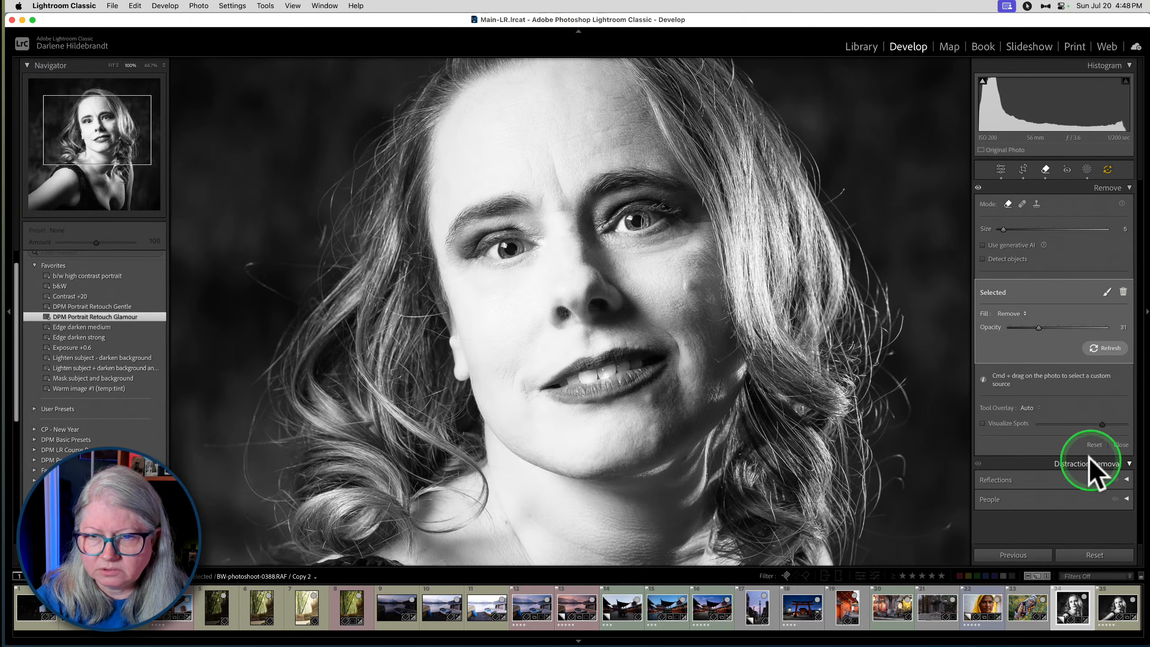
click(979, 187)
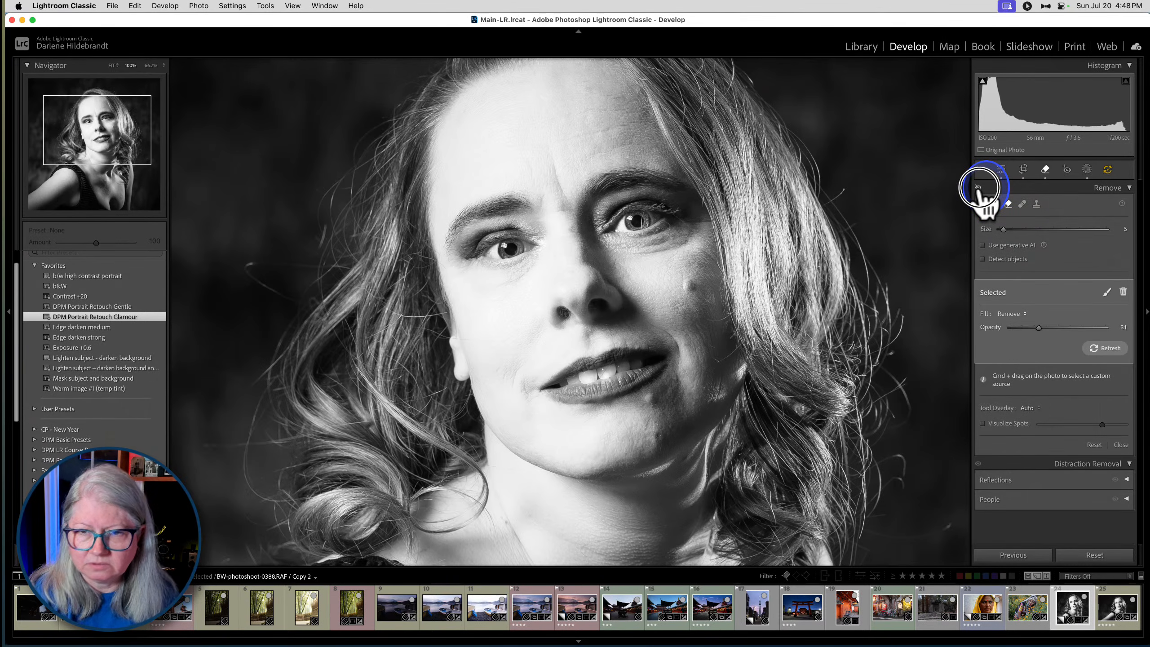
click(978, 188)
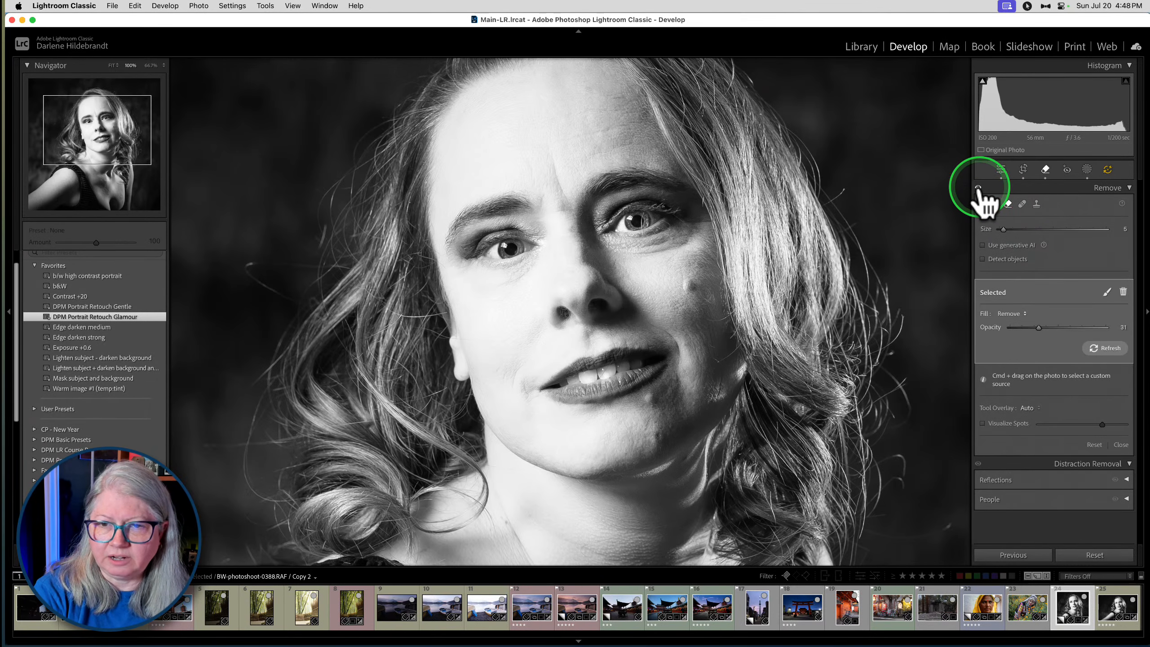
click(978, 187)
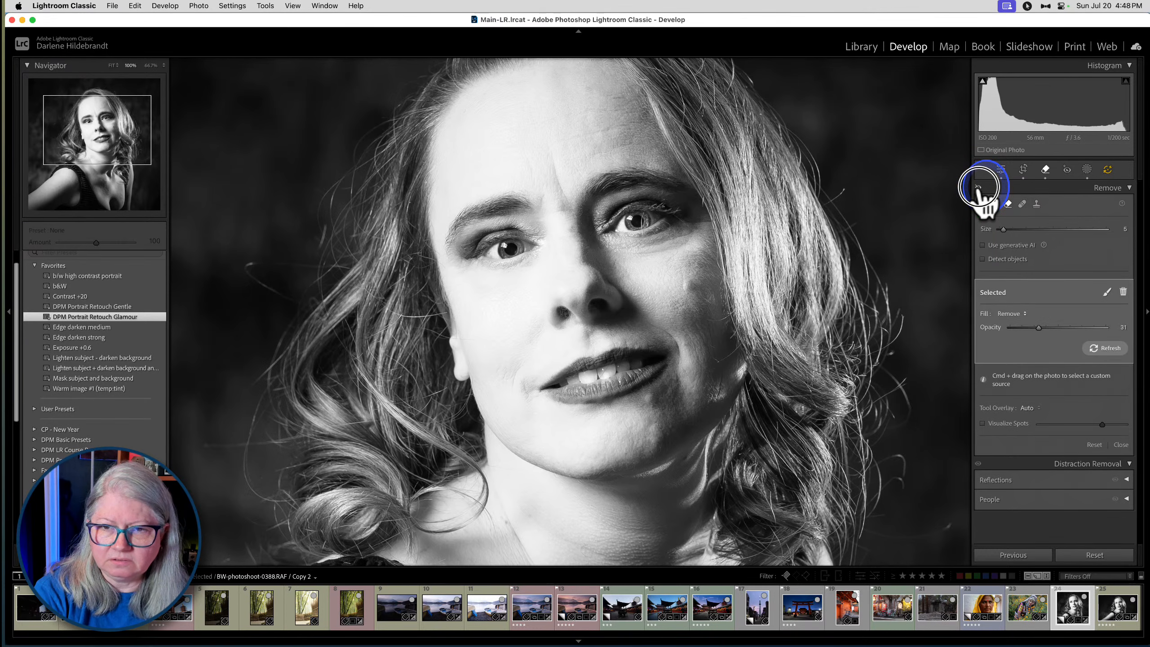
click(978, 188)
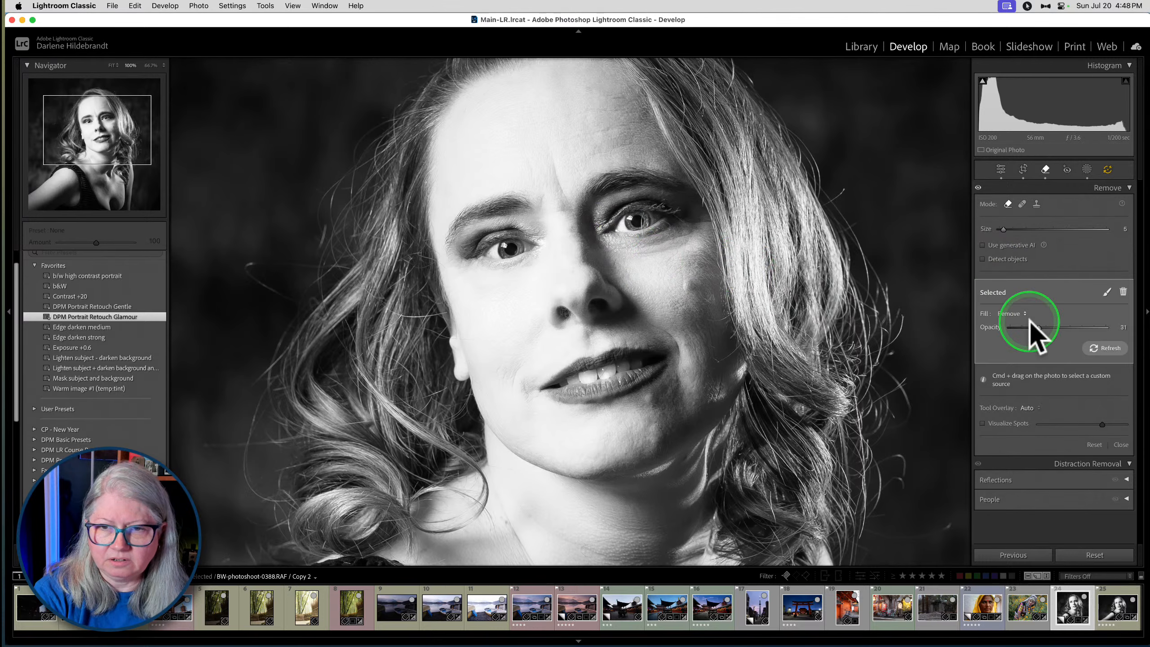
- Change this under-eye removal to Heal with Opacity 49 and Feather 61, sampling its source from the forehead
drag(1038, 327, 1048, 325)
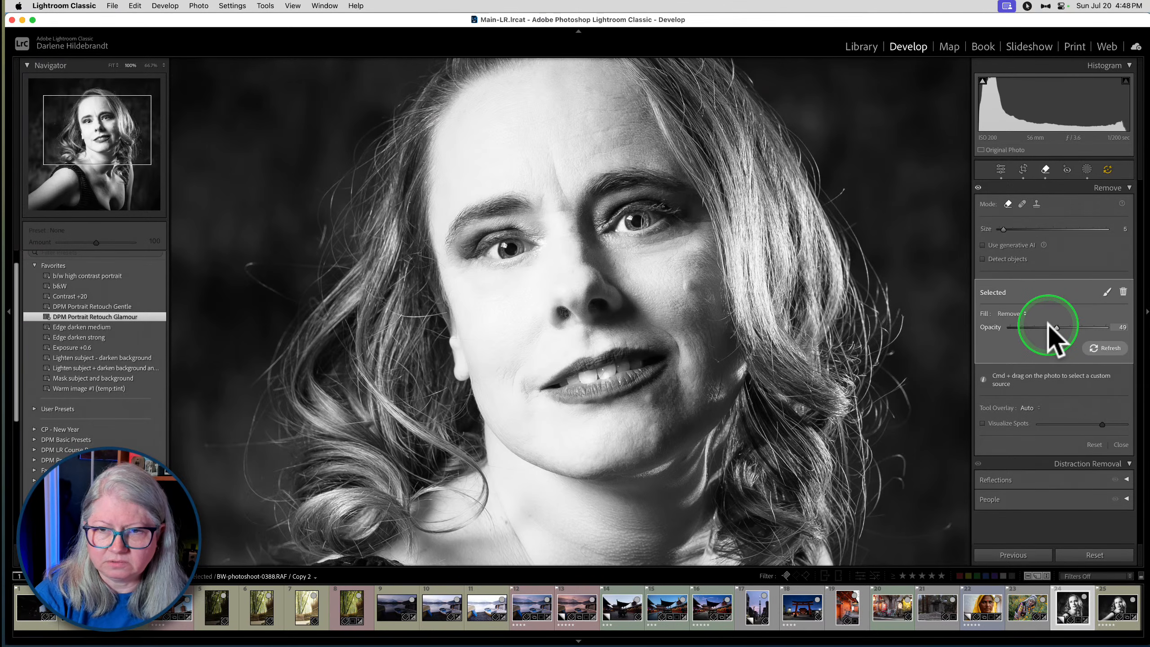
click(1011, 314)
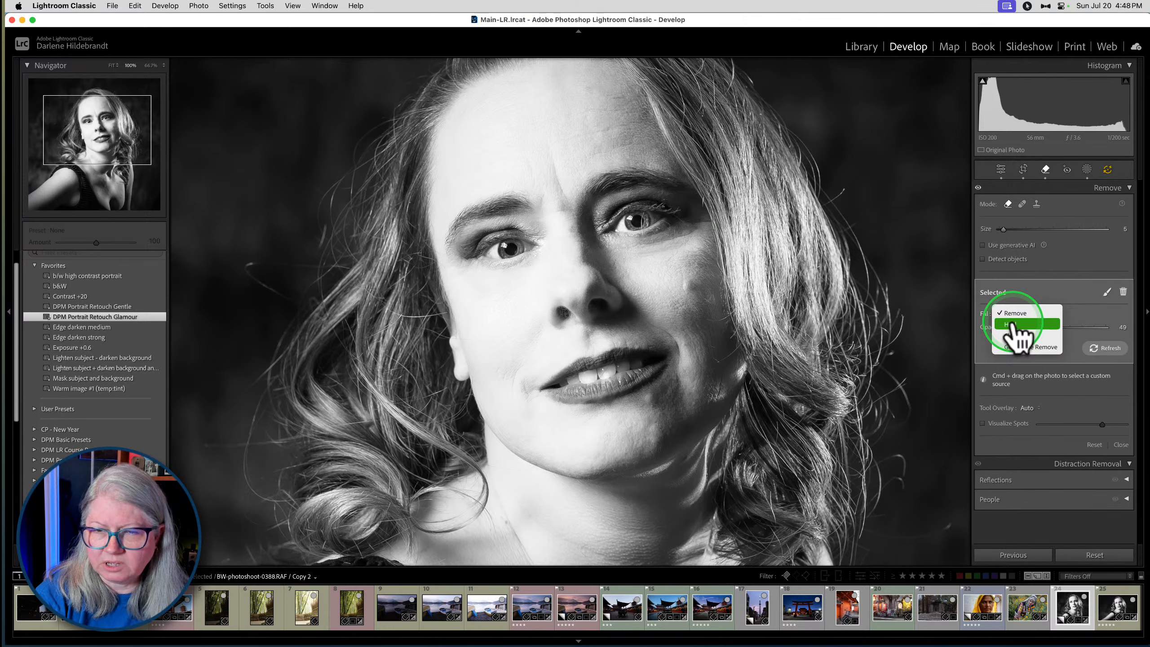
click(1012, 324)
mouse_move(627, 241)
mouse_down()
mouse_move(521, 251)
mouse_move(660, 245)
mouse_move(563, 259)
mouse_move(511, 249)
mouse_move(520, 258)
mouse_up()
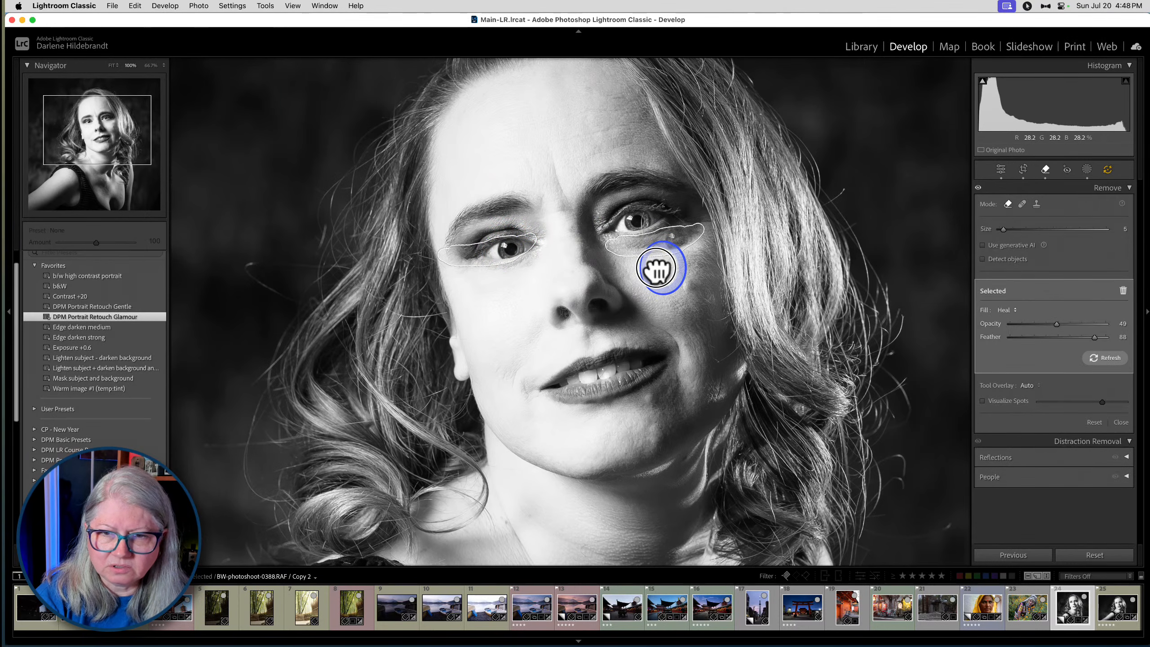
mouse_move(656, 268)
mouse_down()
mouse_move(692, 266)
mouse_move(680, 269)
mouse_move(603, 184)
mouse_move(576, 113)
mouse_up()
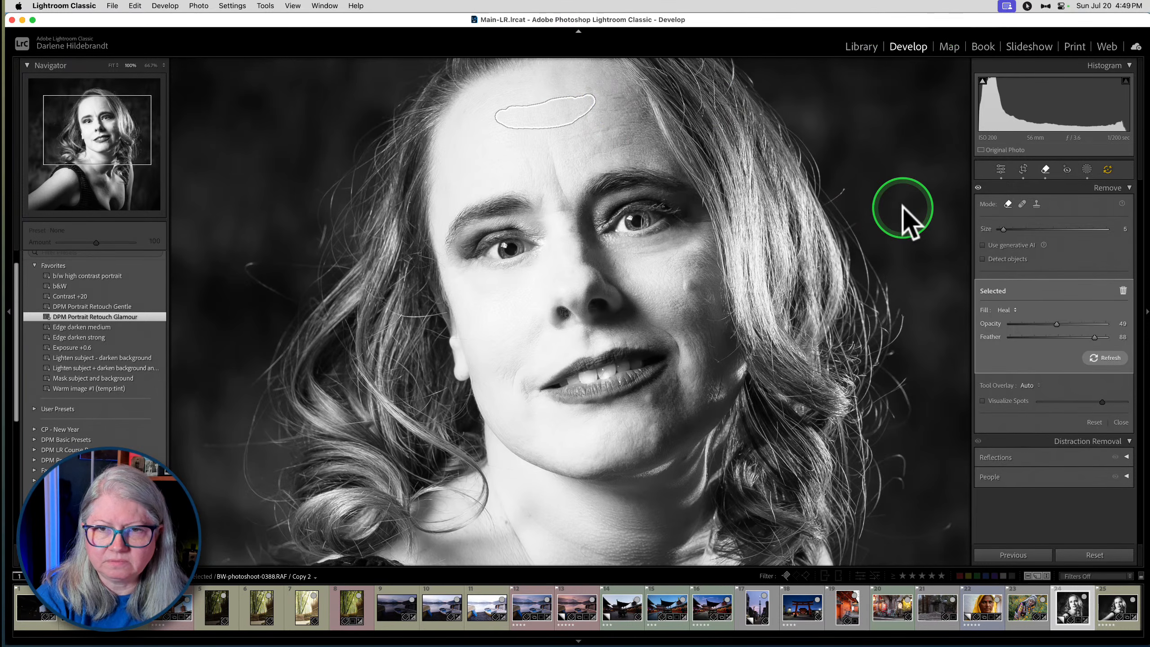
click(1067, 337)
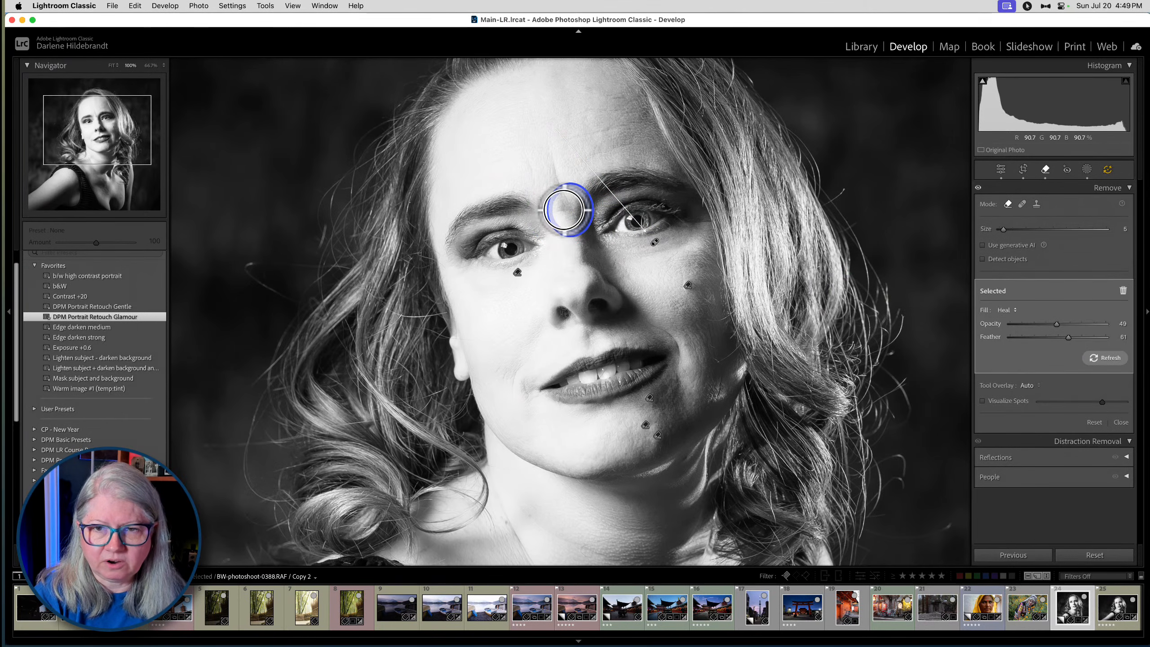
- Remove the frown lines between the eyebrows with the size 5 Remove brush and set the Opacity to 37
mouse_move(549, 139)
mouse_down()
mouse_move(562, 211)
mouse_move(554, 181)
mouse_up()
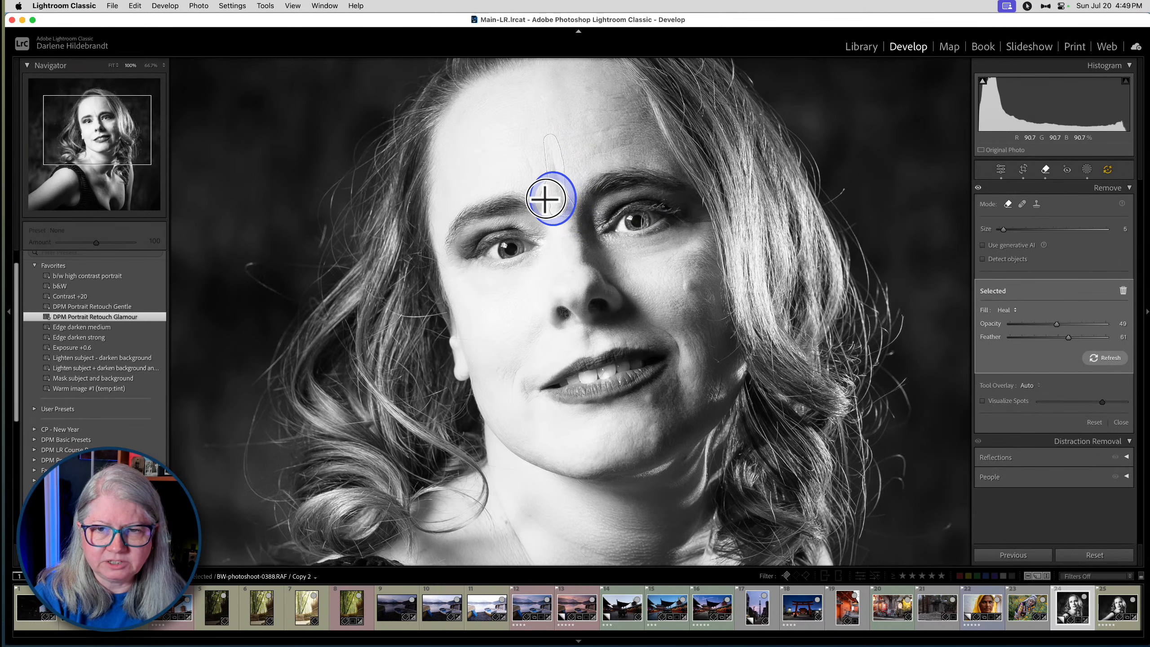
mouse_move(542, 182)
mouse_down()
mouse_move(523, 147)
mouse_move(554, 207)
mouse_up()
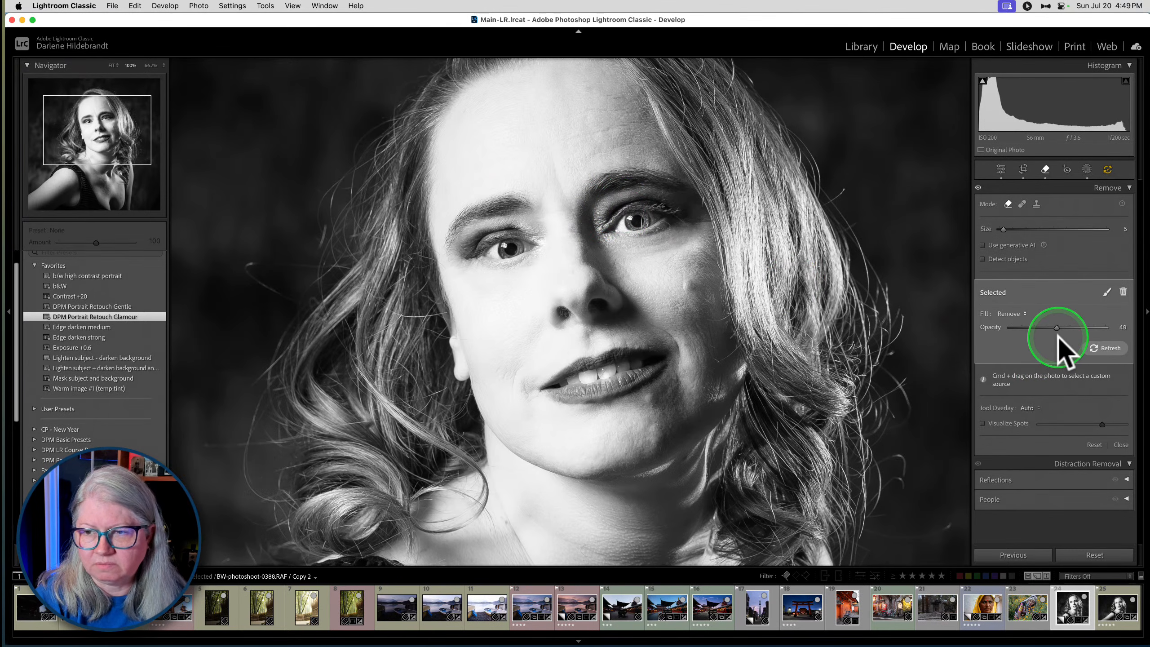
drag(1057, 334, 1044, 327)
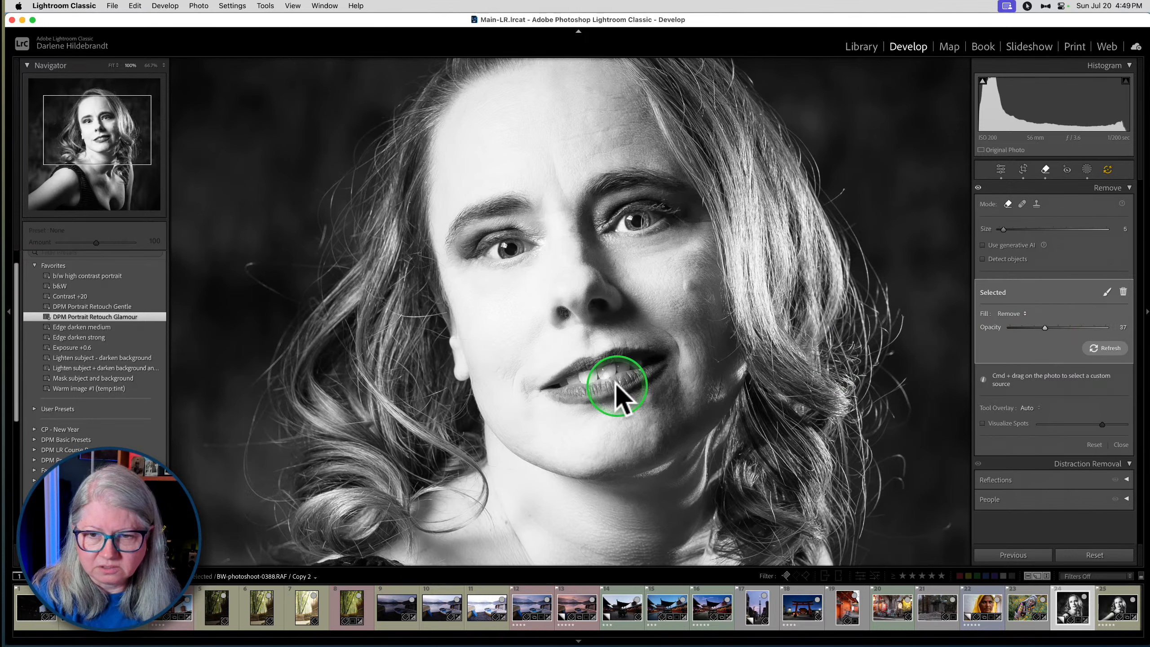
- Remove the fine lines above the upper lip with the size 4 Remove brush, setting Opacity to 70 on one removal and 79 on another
click(611, 342)
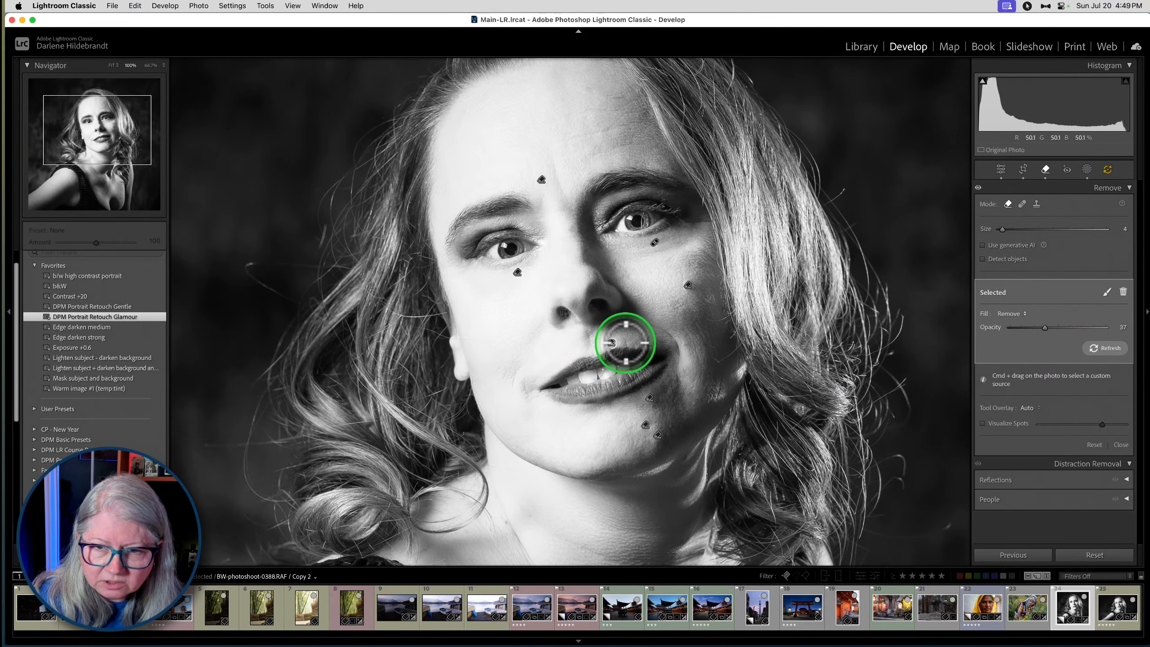
click(626, 342)
click(637, 344)
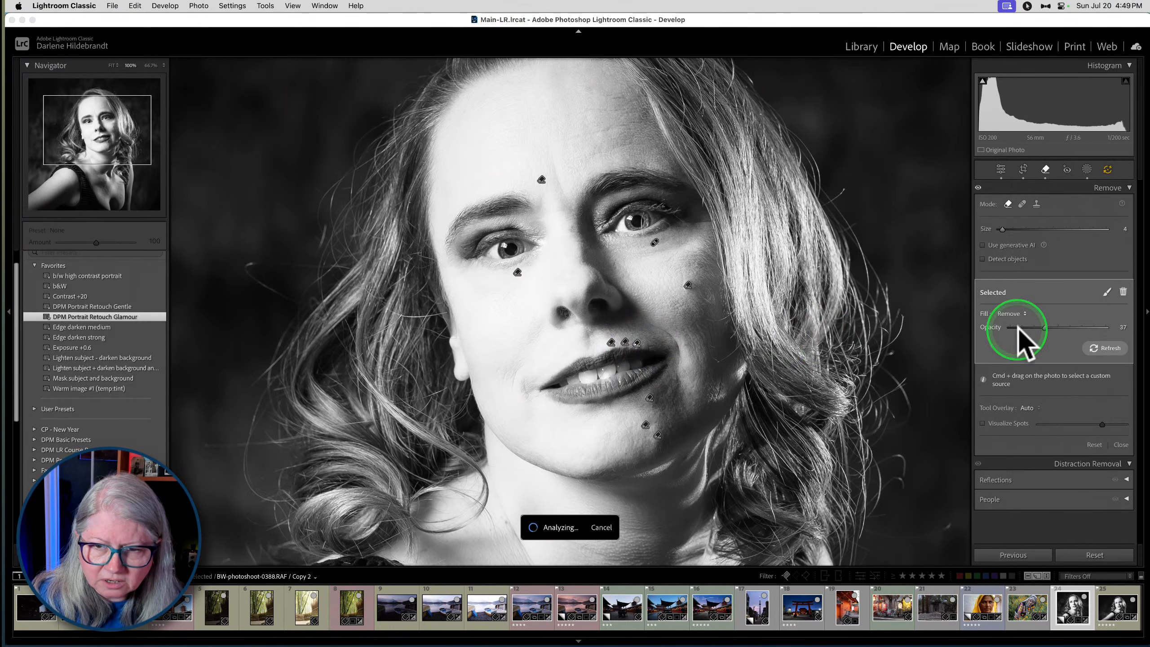
click(1076, 327)
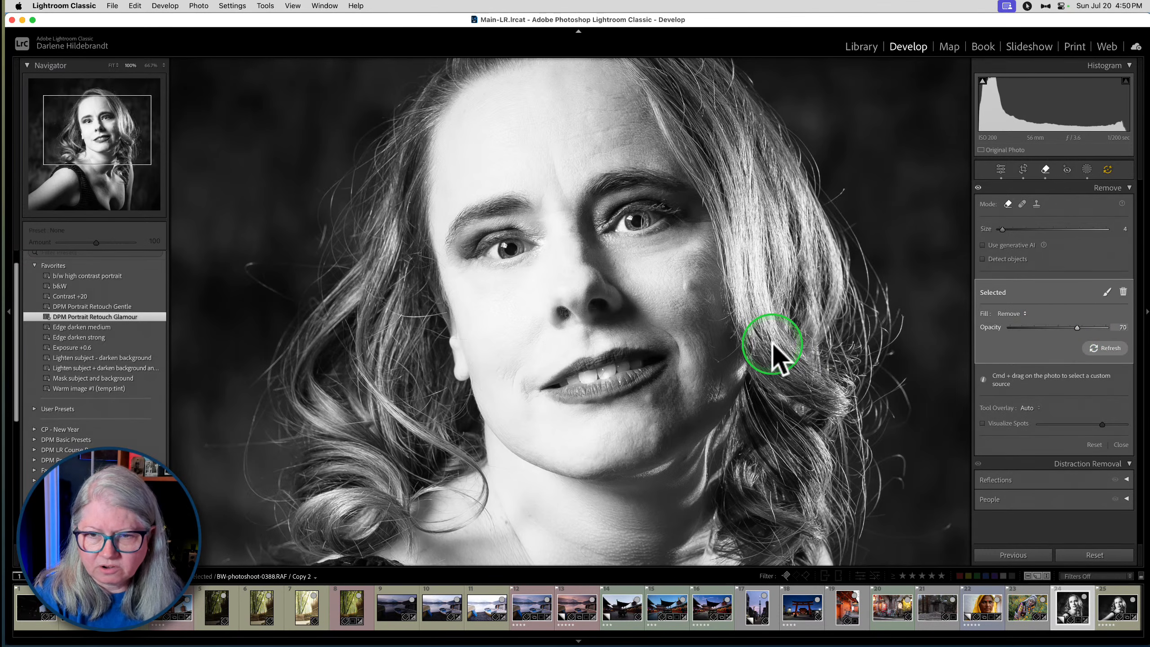
click(627, 342)
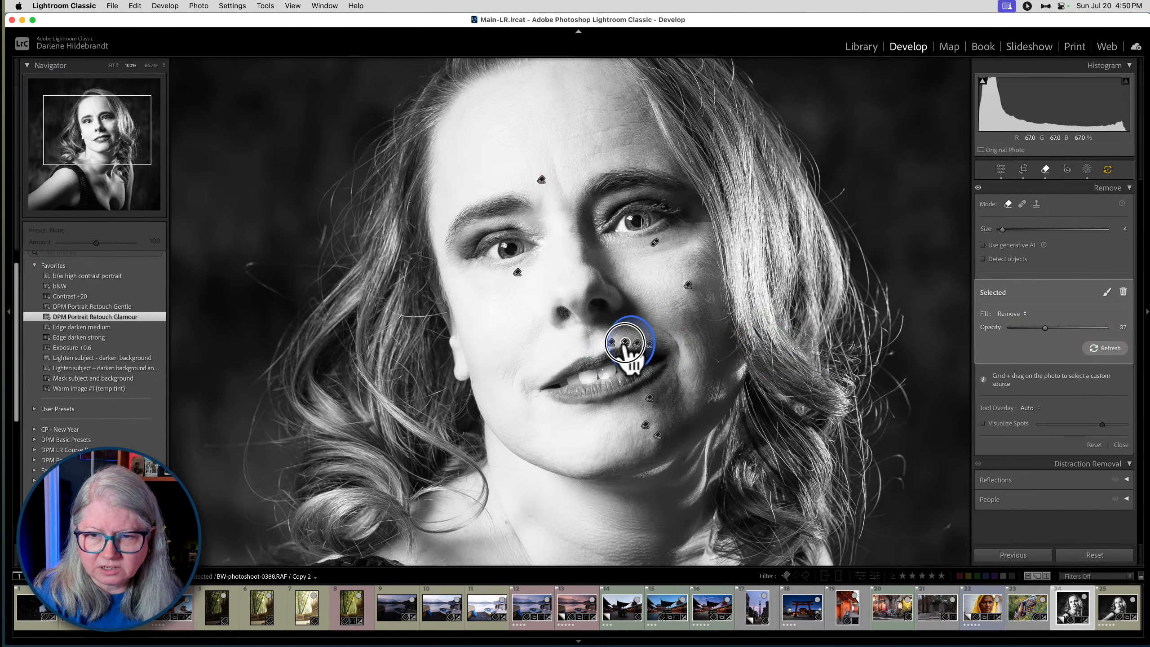
click(1063, 326)
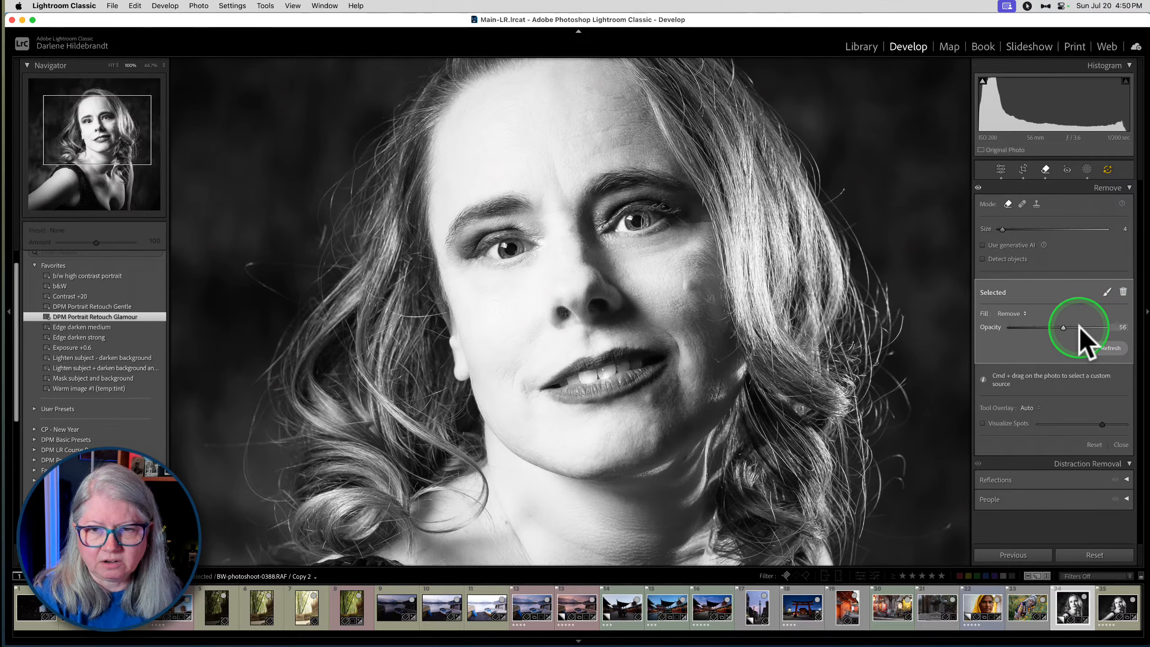
drag(1079, 327, 1086, 327)
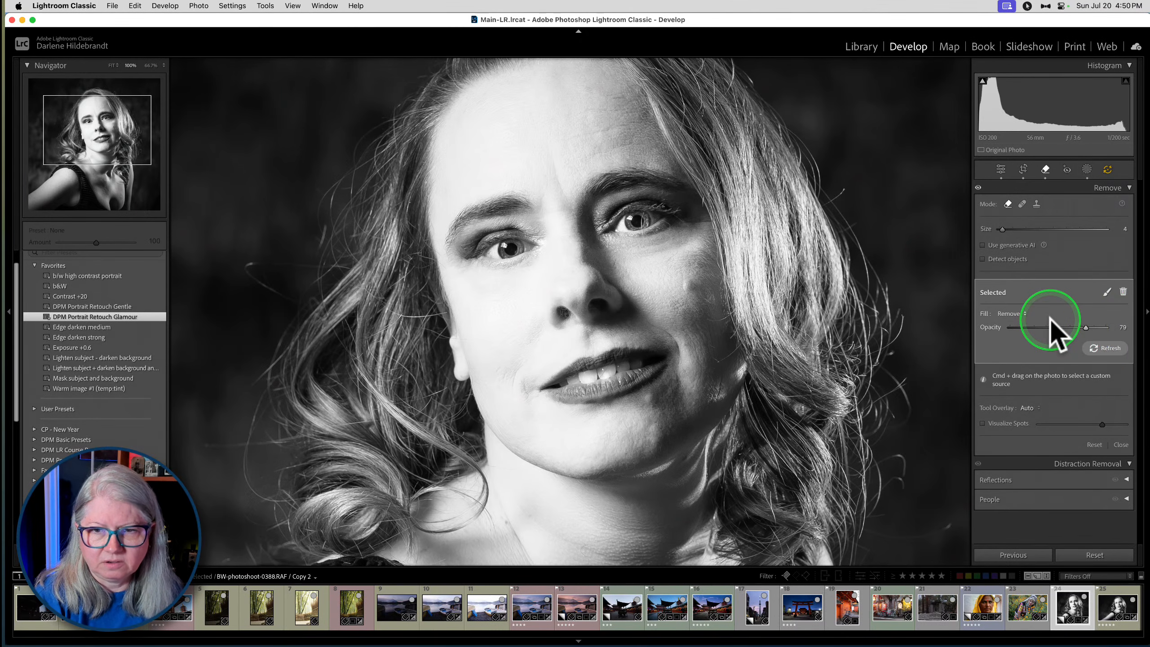
- Compare the face with and without the Remove edits
click(978, 187)
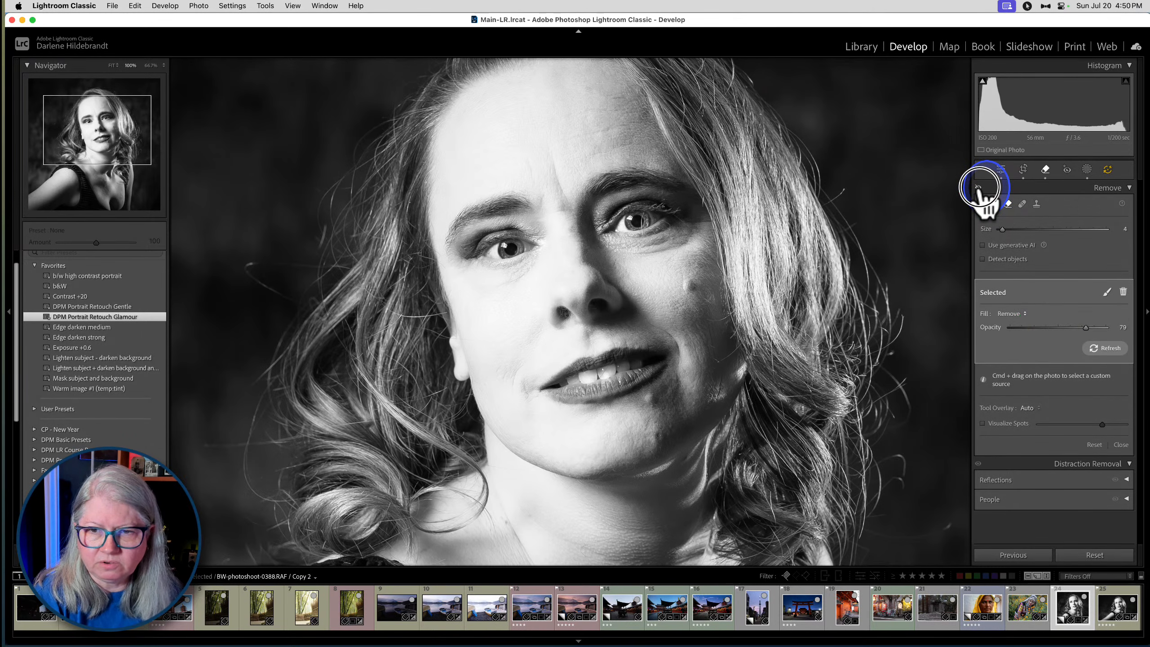
click(978, 186)
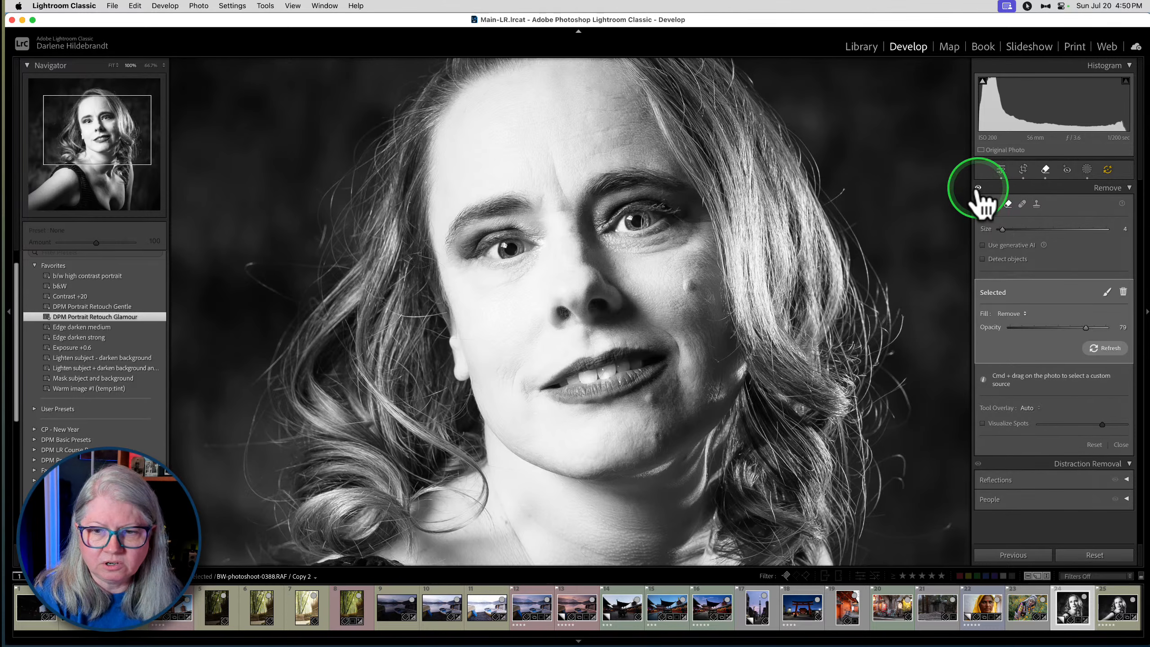
click(978, 186)
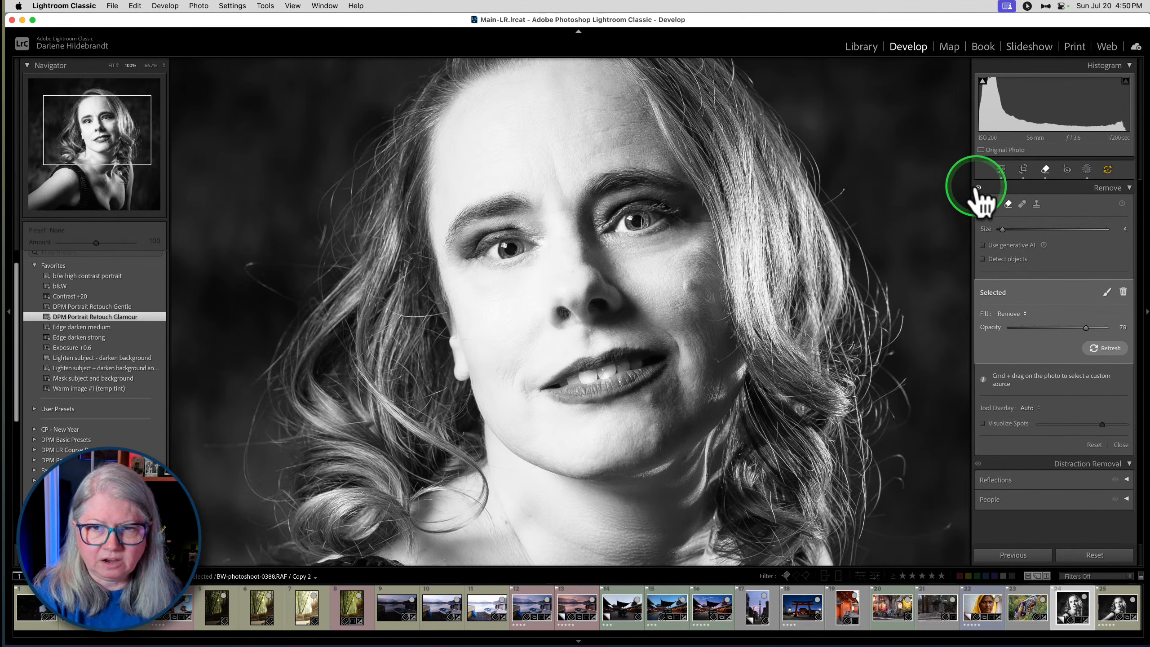
click(977, 187)
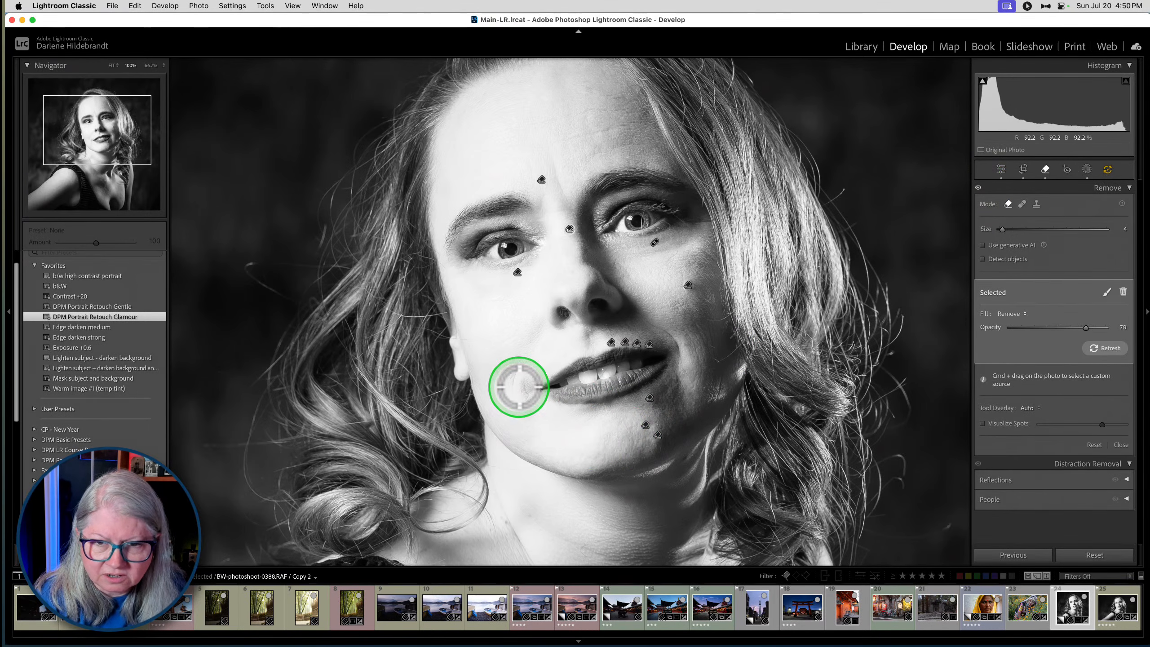
- Remove the crease beside the corner of the mouth with the size 4 brush, and update all outdated AI settings
drag(520, 384, 532, 398)
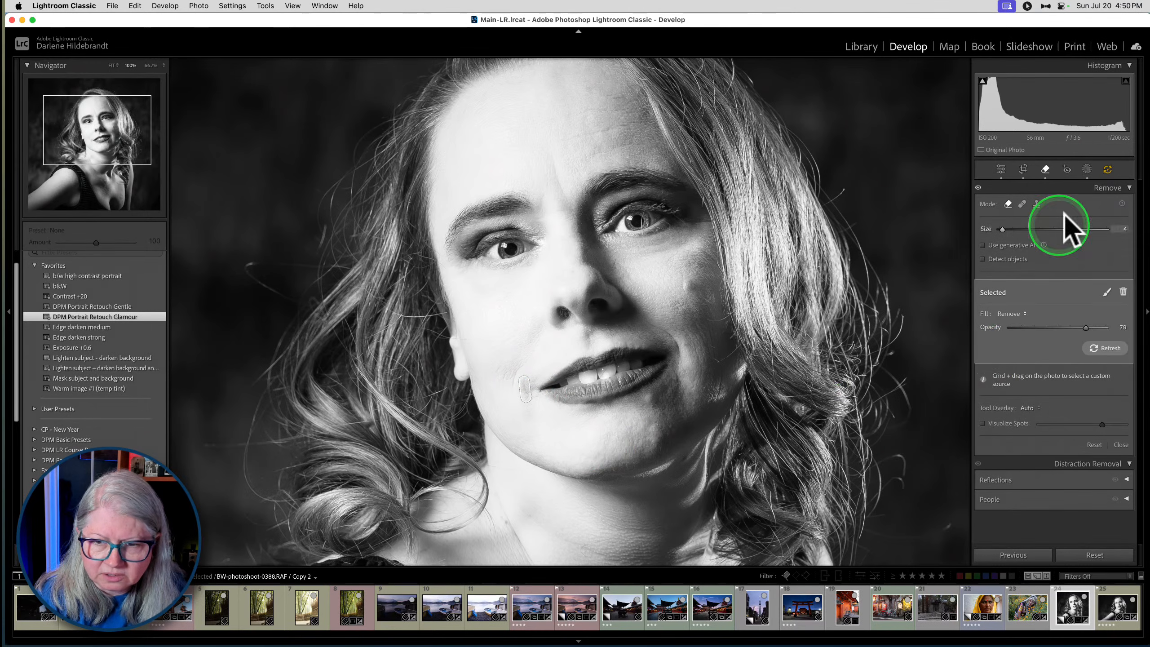
click(1045, 169)
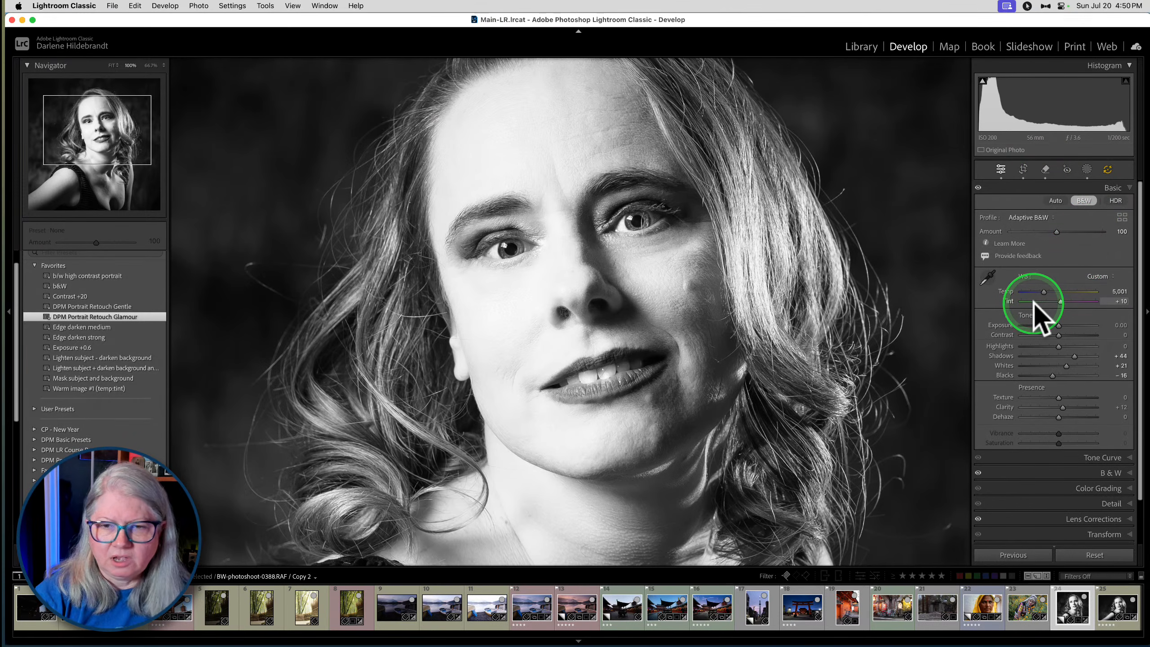
click(1108, 171)
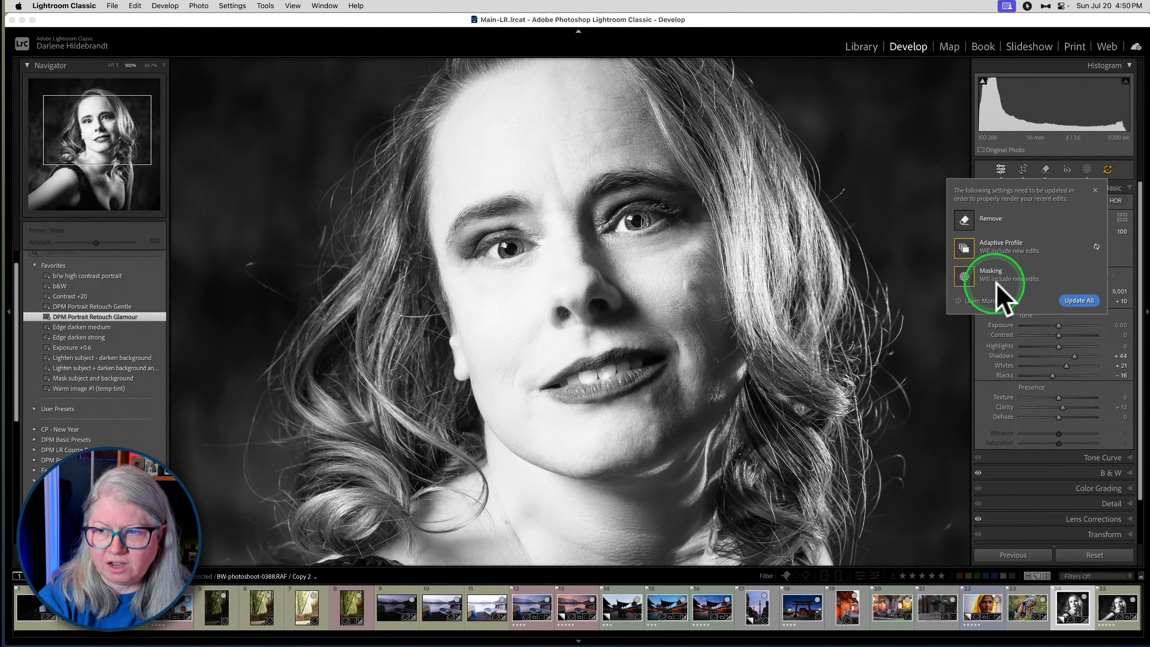
click(1079, 300)
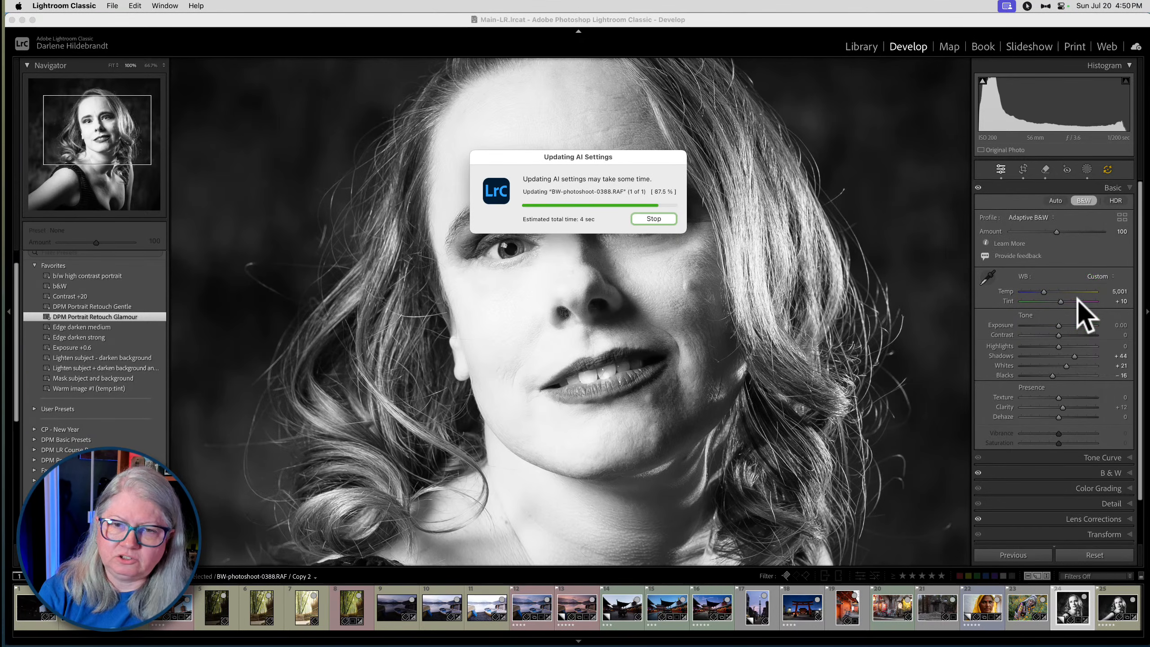
click(1100, 190)
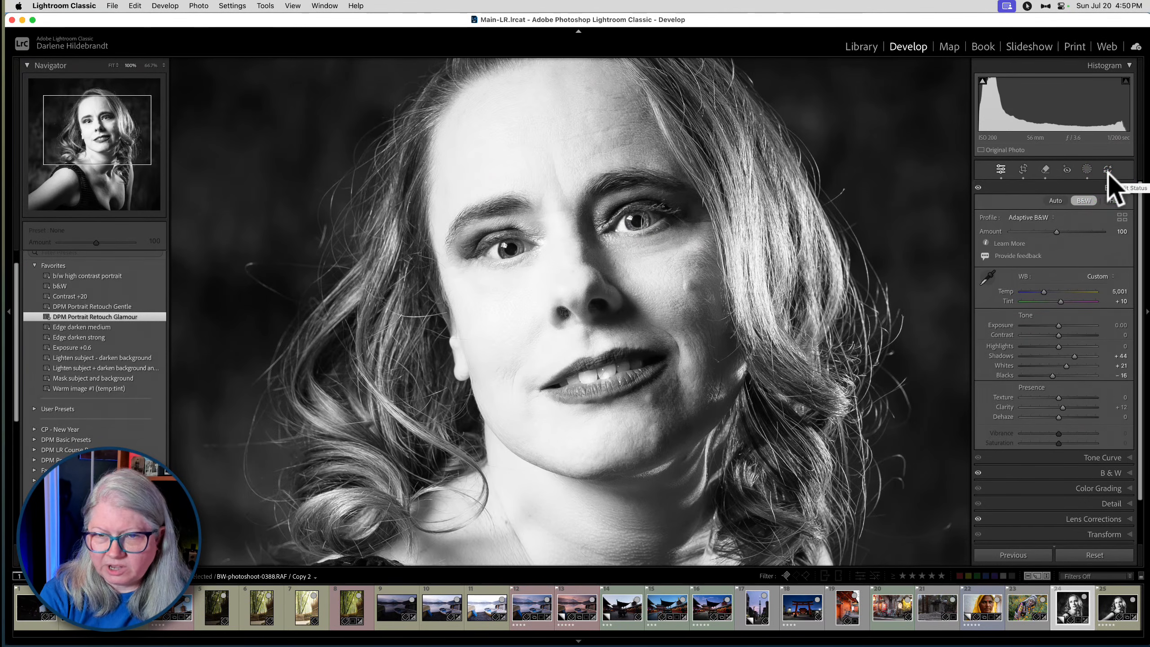
- Compare the whole portrait before and after the edits, and inspect the chest and shoulder skin up close
click(799, 267)
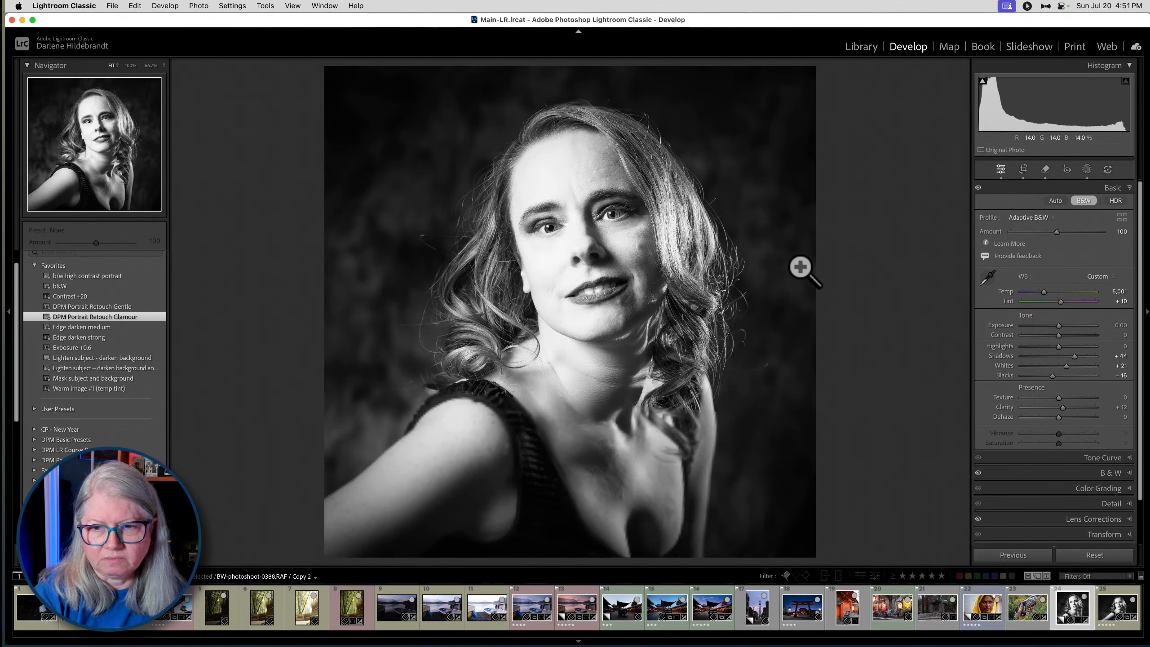
key(backslash)
key(backslash)
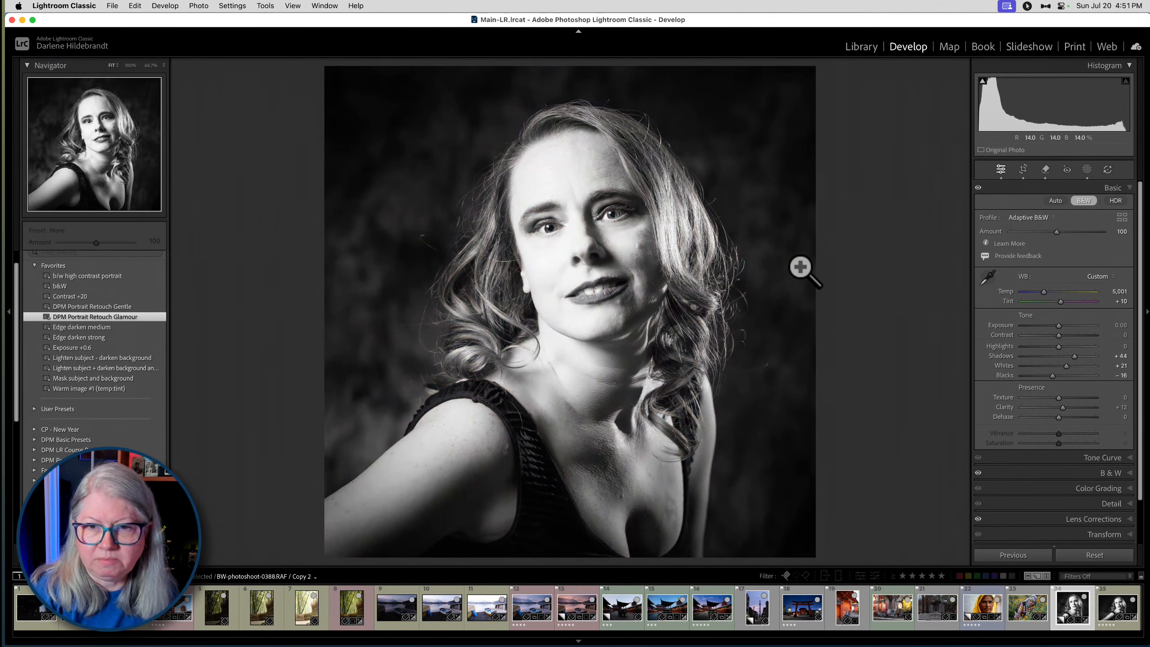
key(backslash)
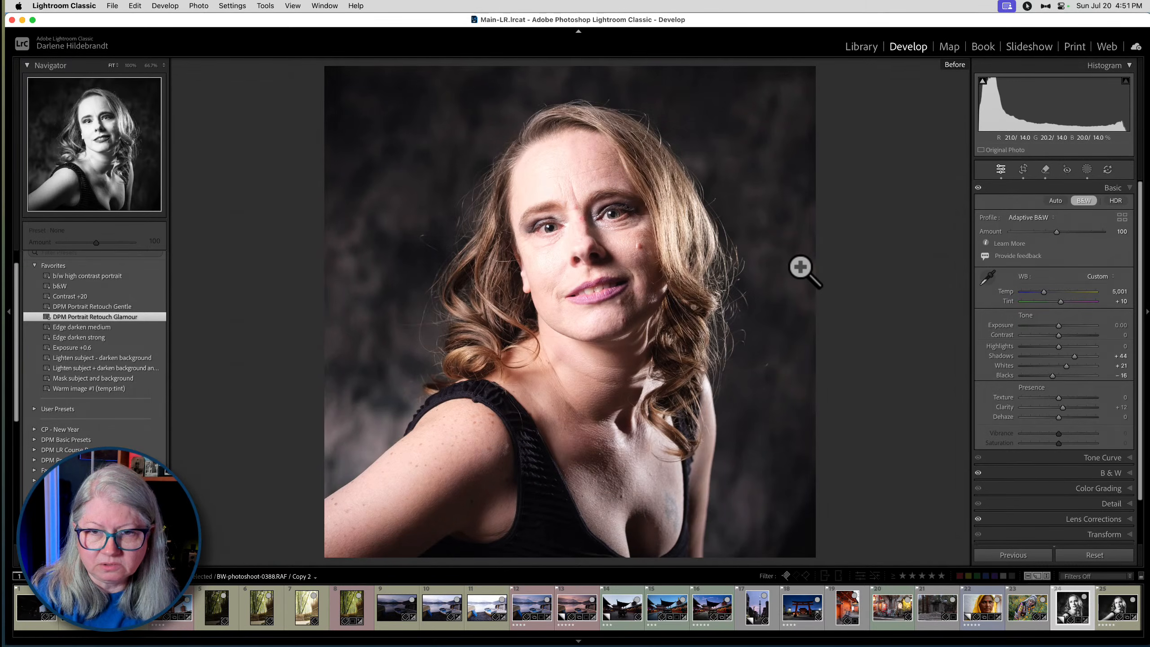
key(backslash)
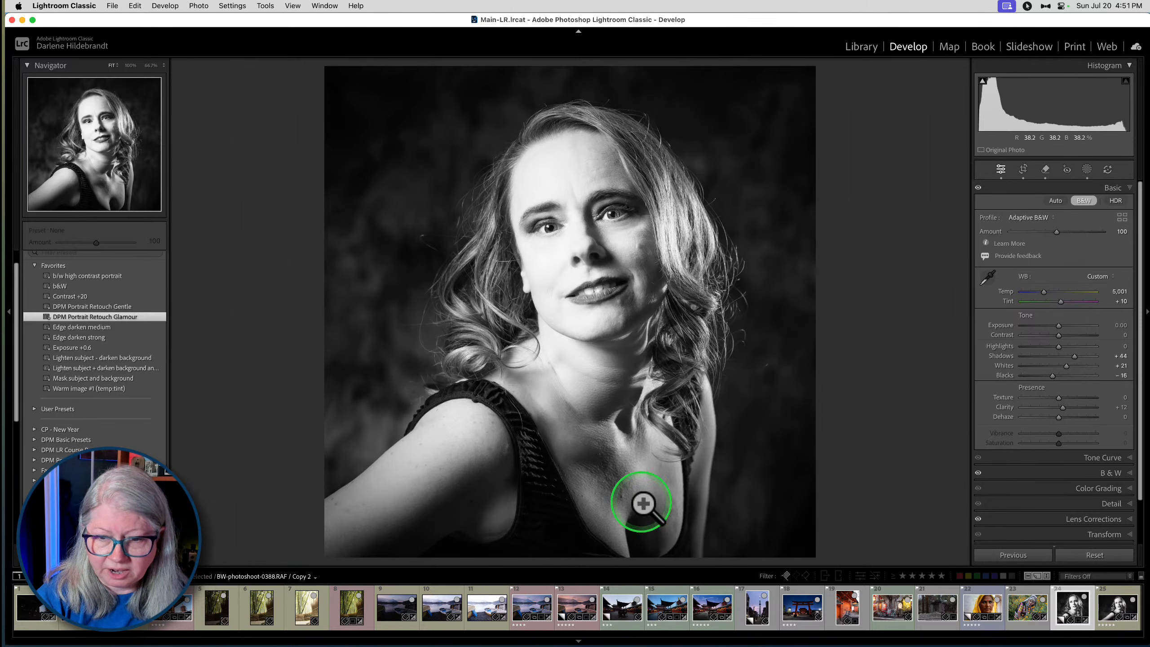
click(619, 496)
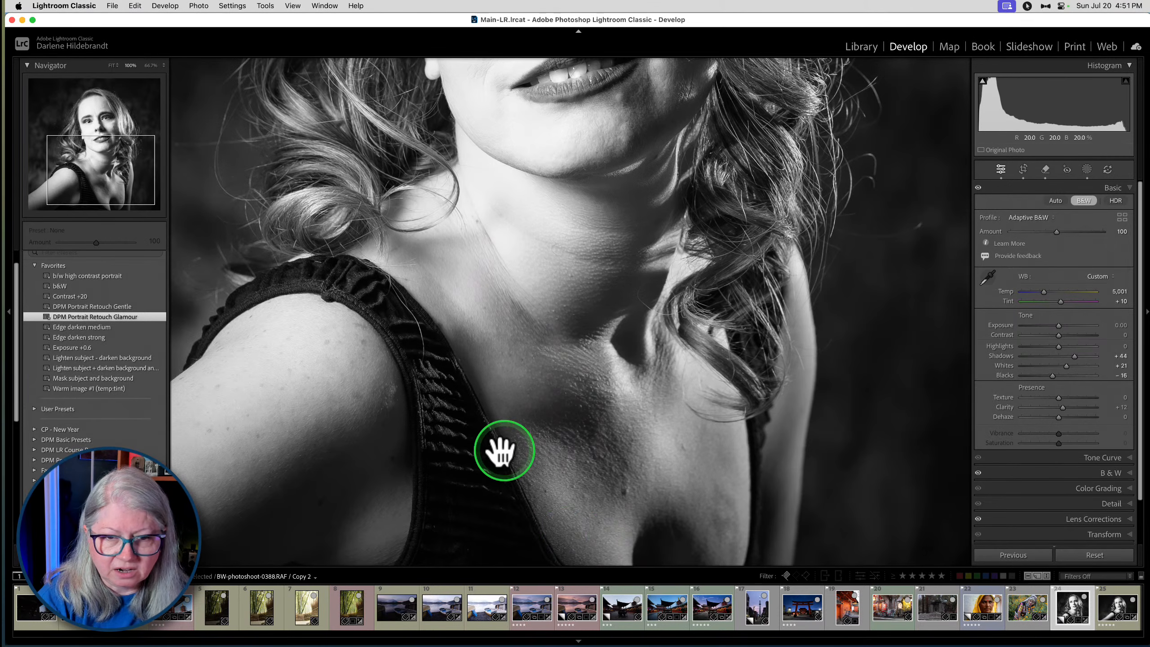
click(473, 465)
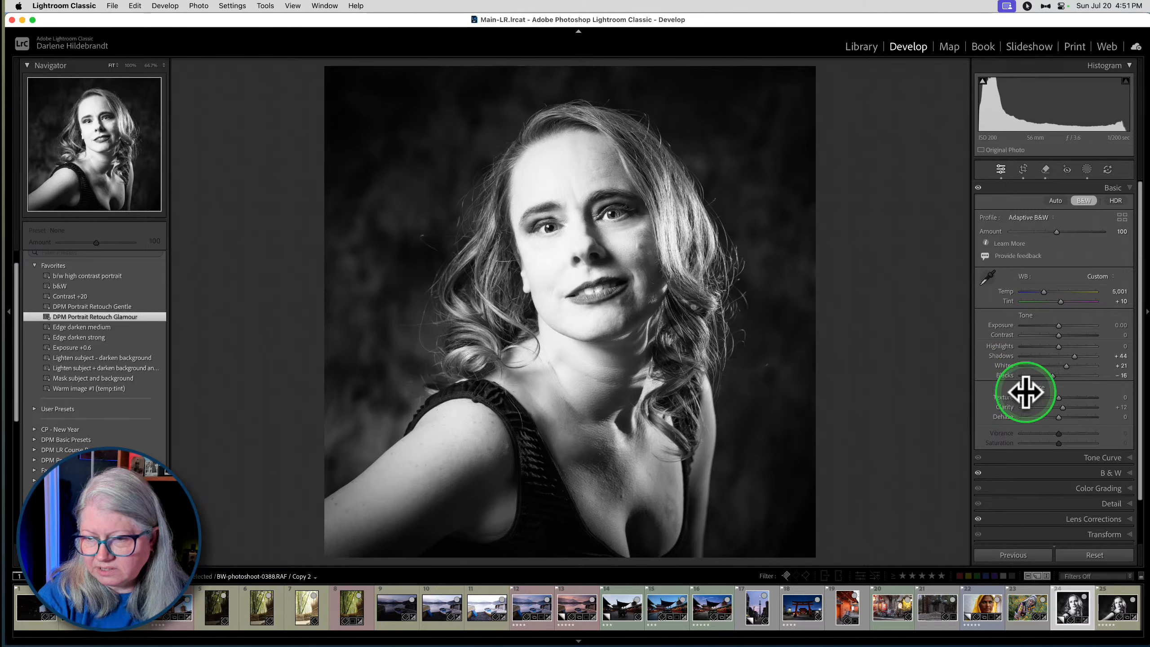
- Apply Lens Blur to the portrait and slightly narrow the far end of its focus range
scroll(1037, 394, down, 3)
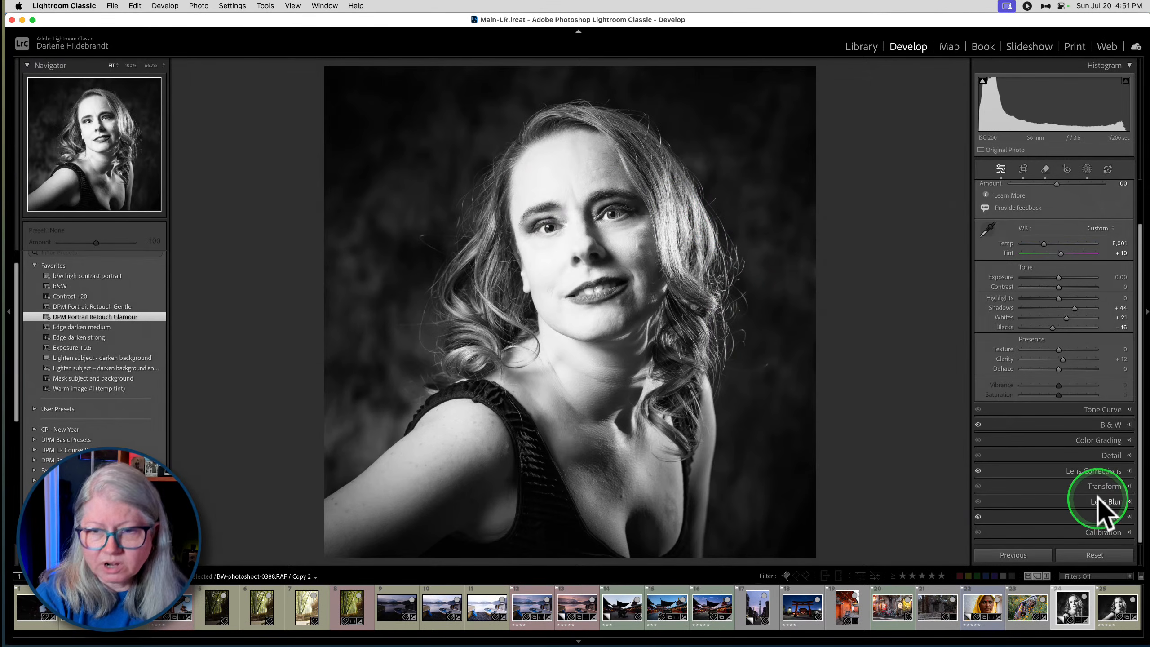
click(653, 274)
drag(655, 270, 675, 299)
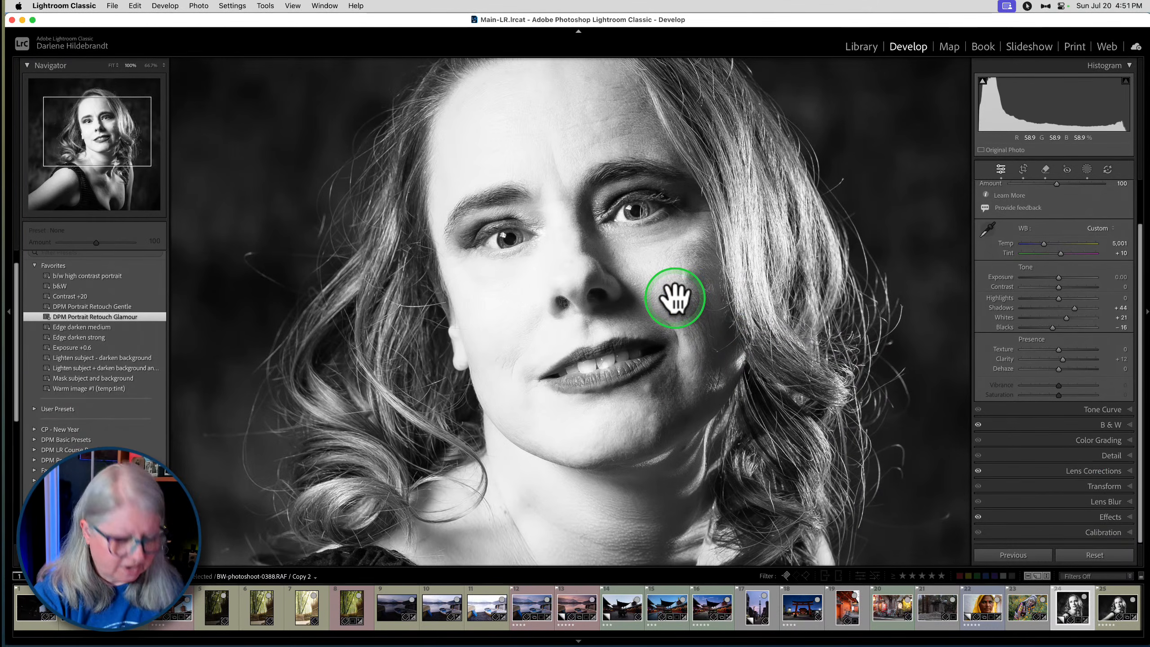
click(674, 298)
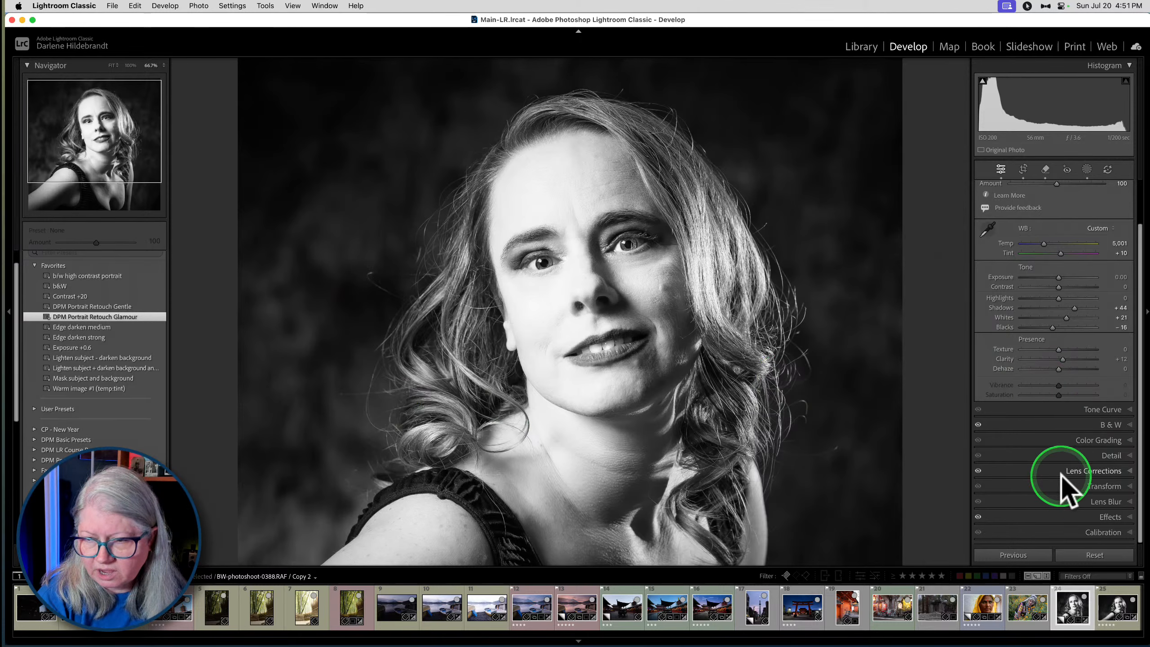
click(1098, 500)
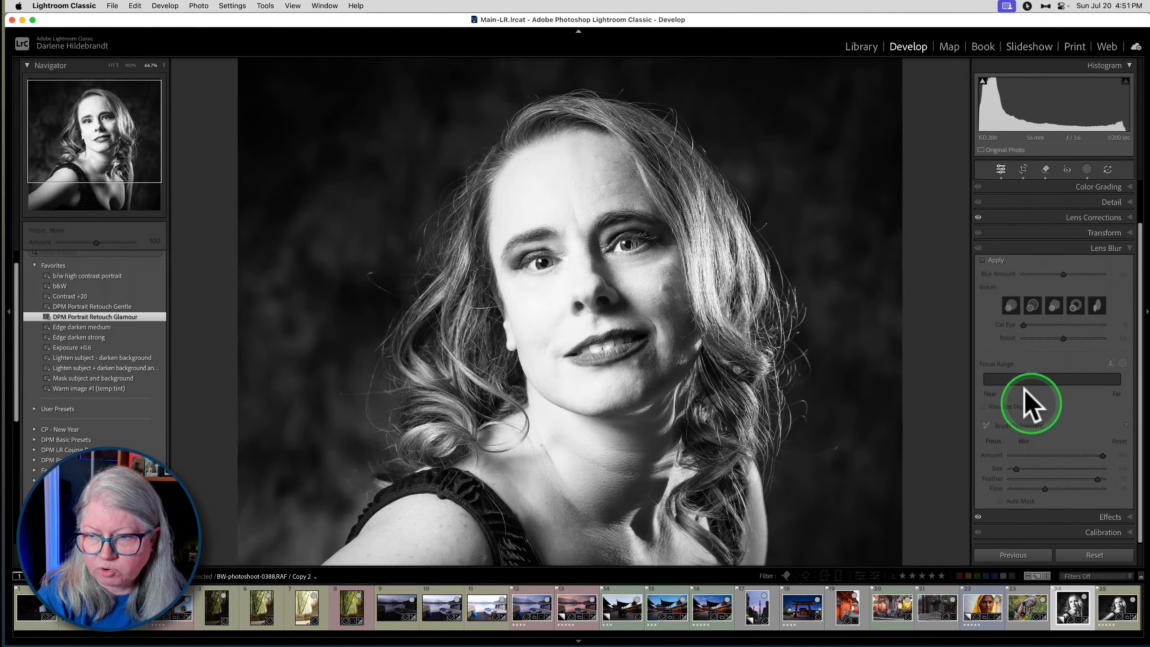
click(983, 260)
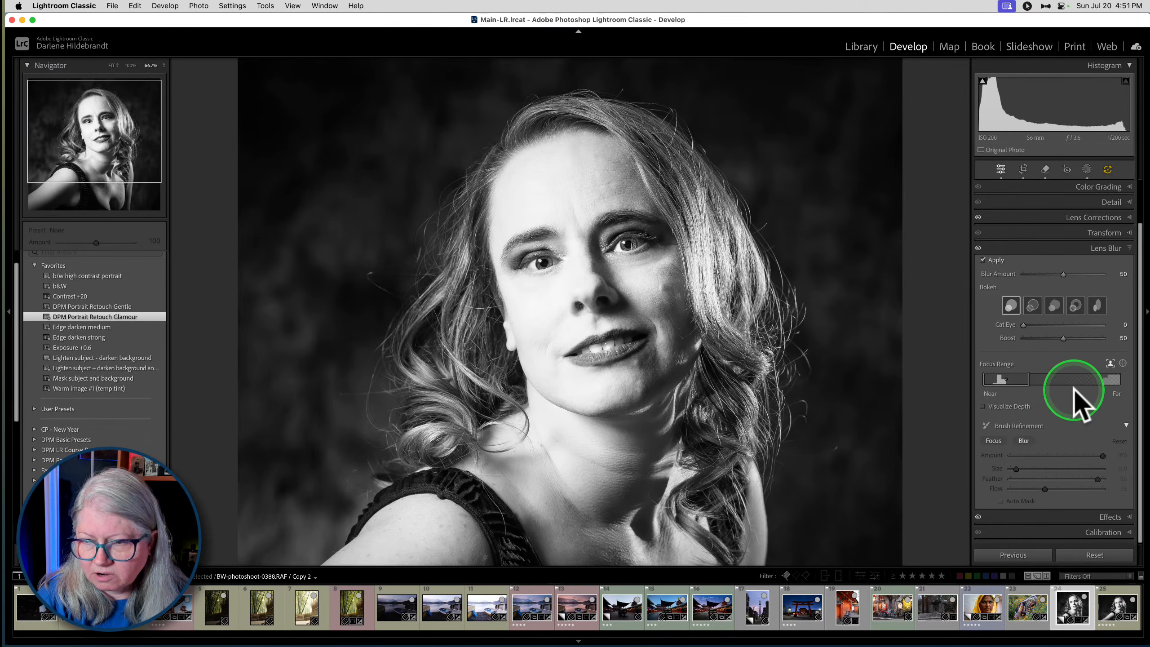
drag(1027, 378, 1023, 379)
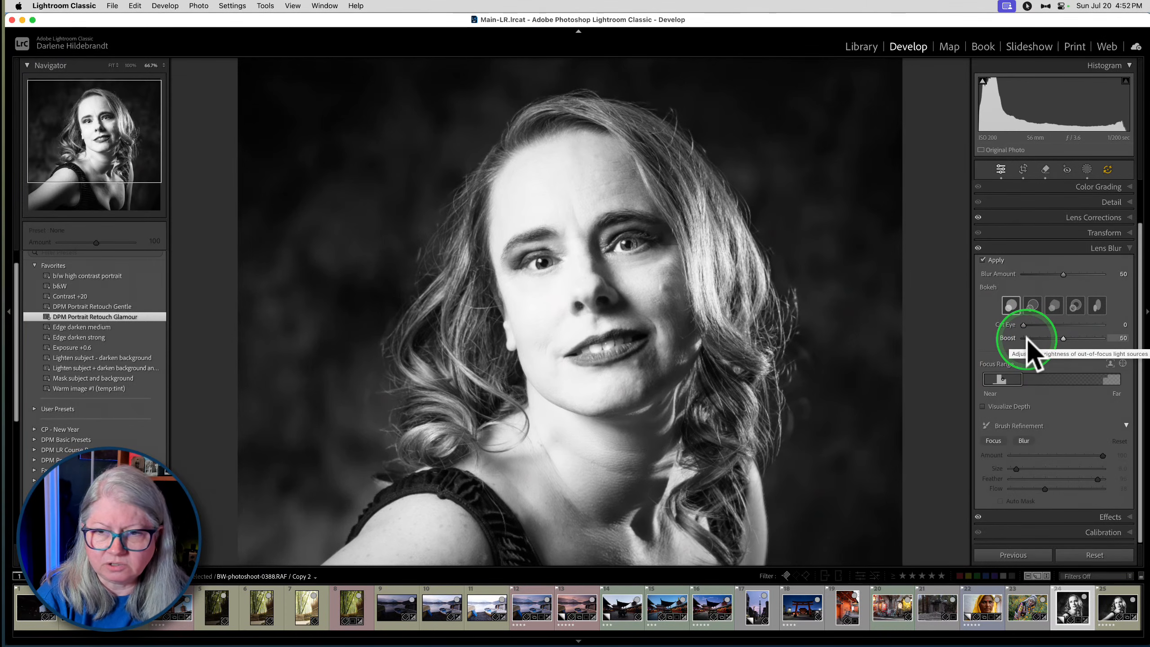
- Compare the background with and without Lens Blur, and narrow the focus range further toward the near side
click(979, 249)
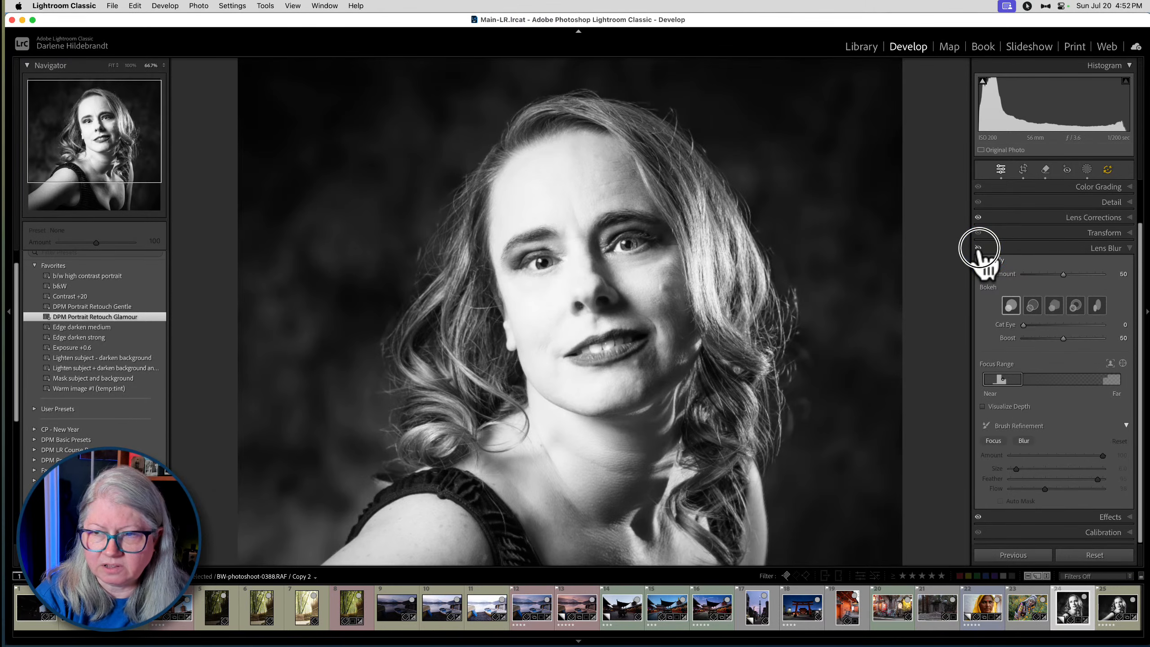
click(978, 248)
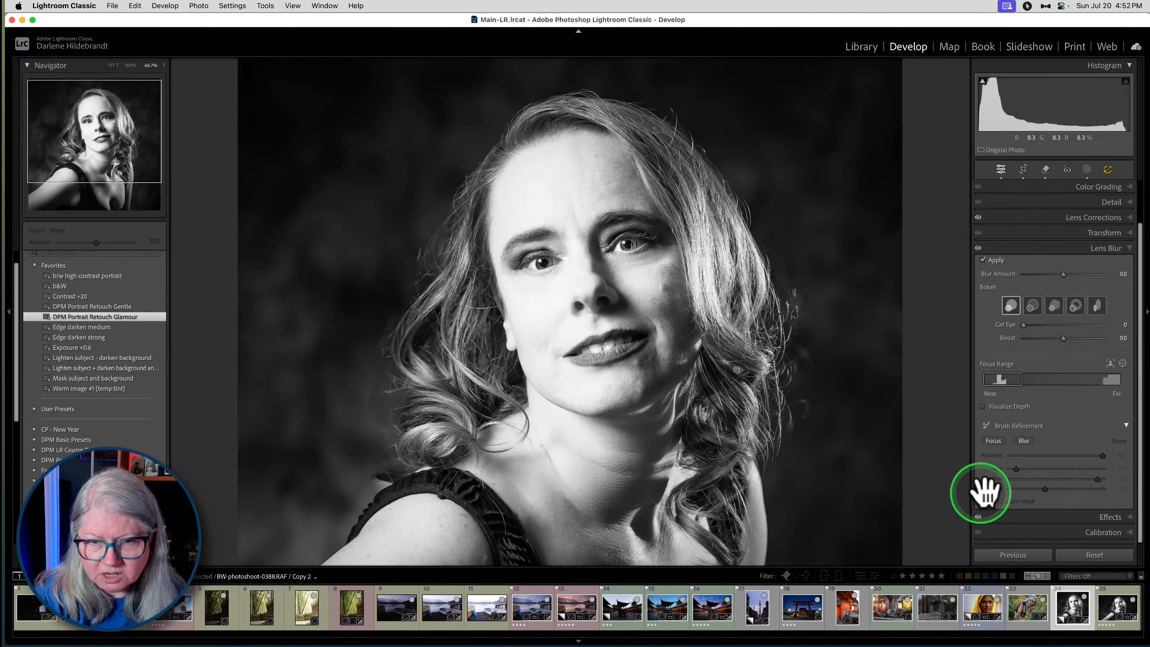
click(1023, 442)
drag(1022, 382, 1022, 392)
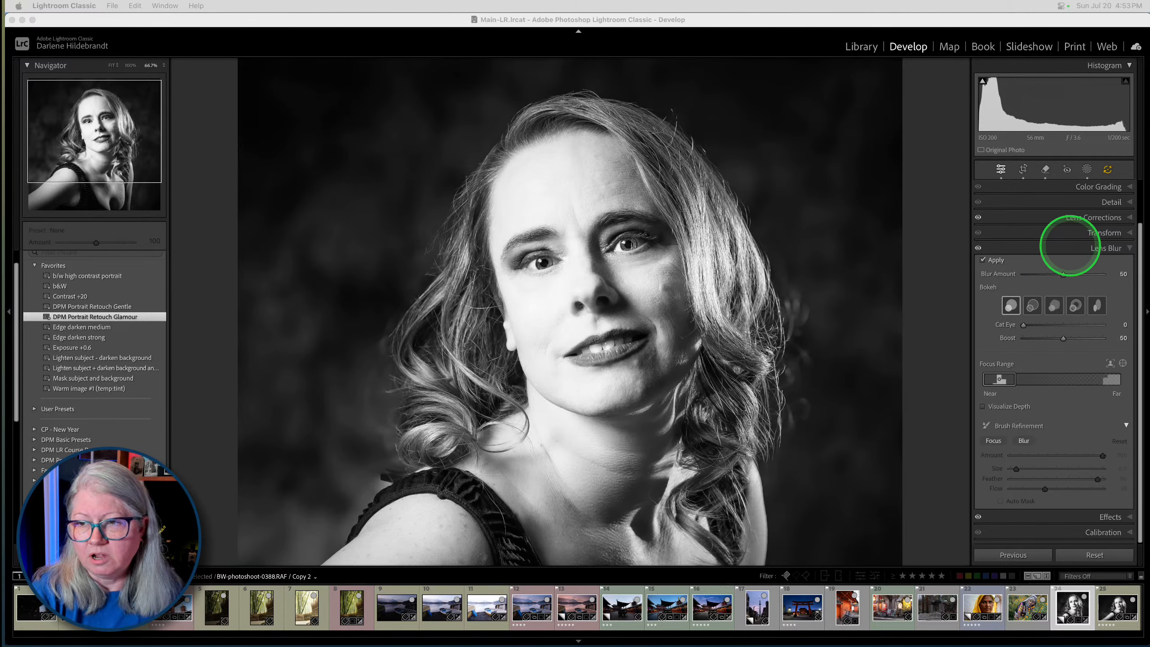
- Close the Lens Blur settings and update all AI settings for Remove, Lens Blur, Adaptive Profile and Masking
click(1104, 251)
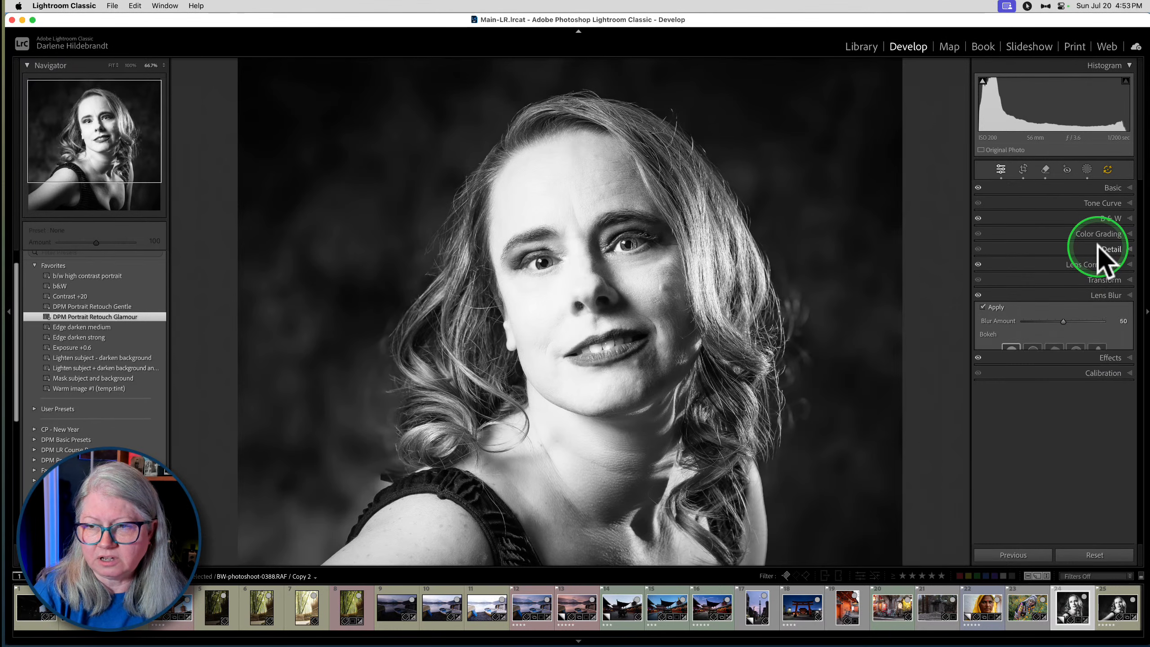
click(1107, 170)
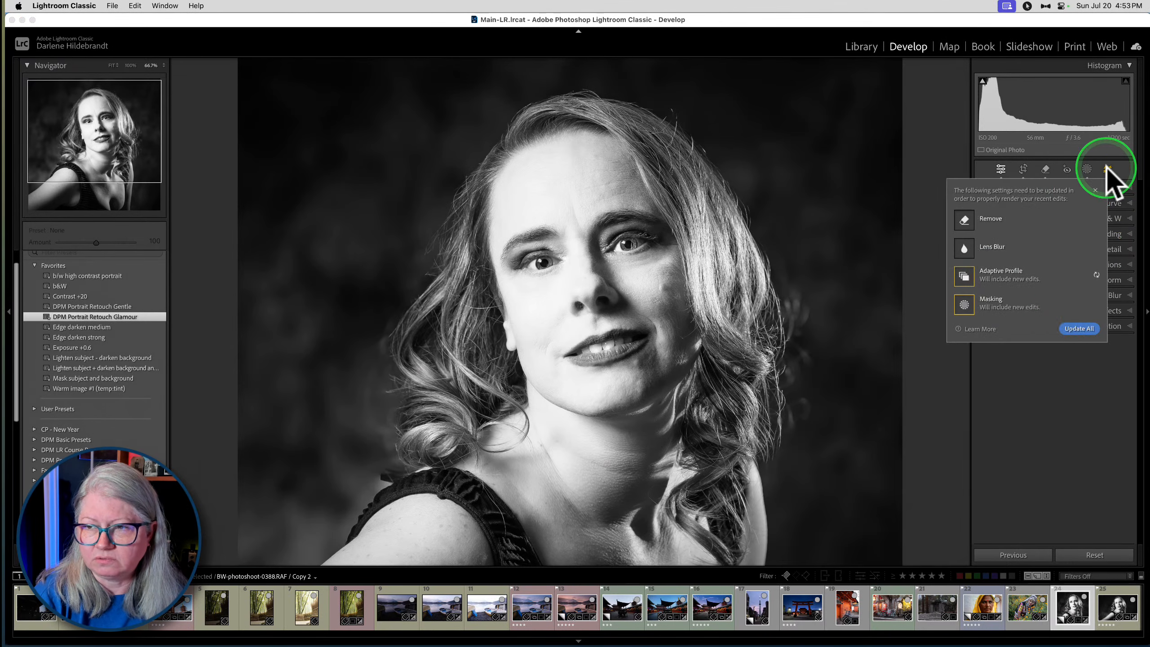
click(1077, 329)
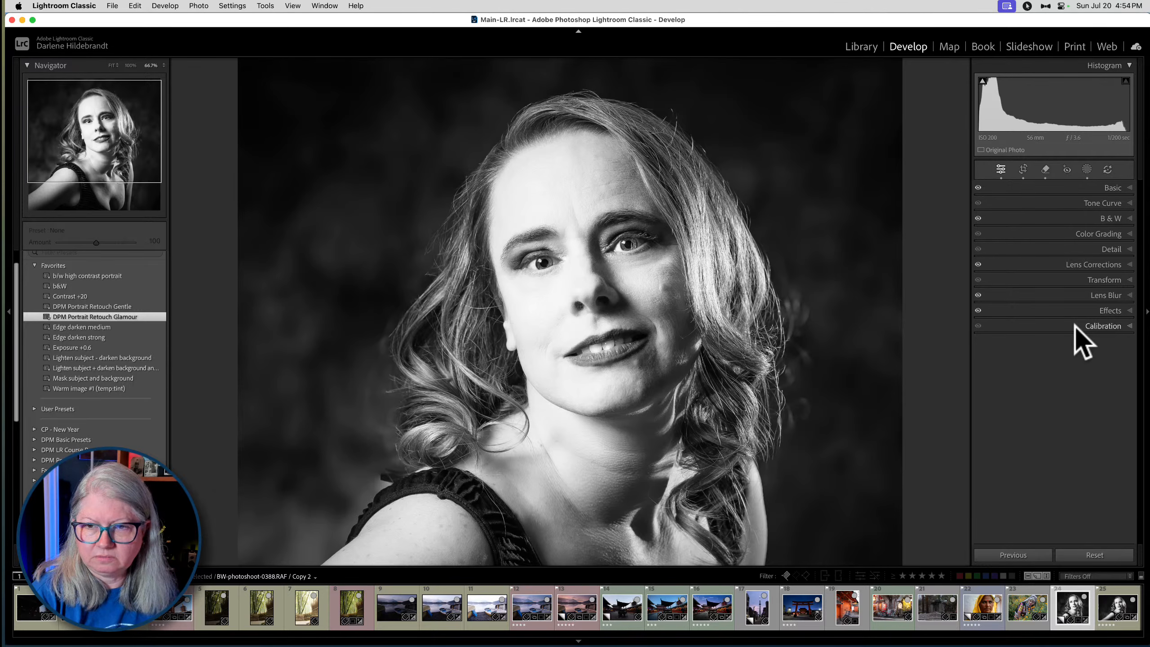
- Compare the blurred-background portrait with its unedited original
click(932, 219)
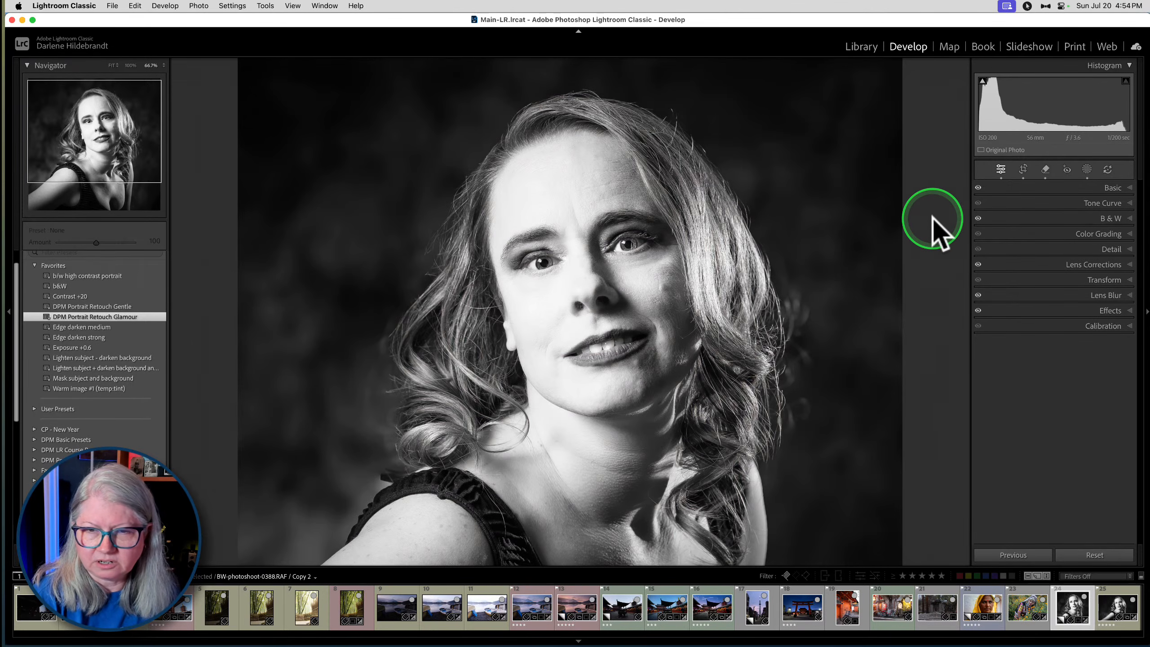
key(backslash)
key(backslash)
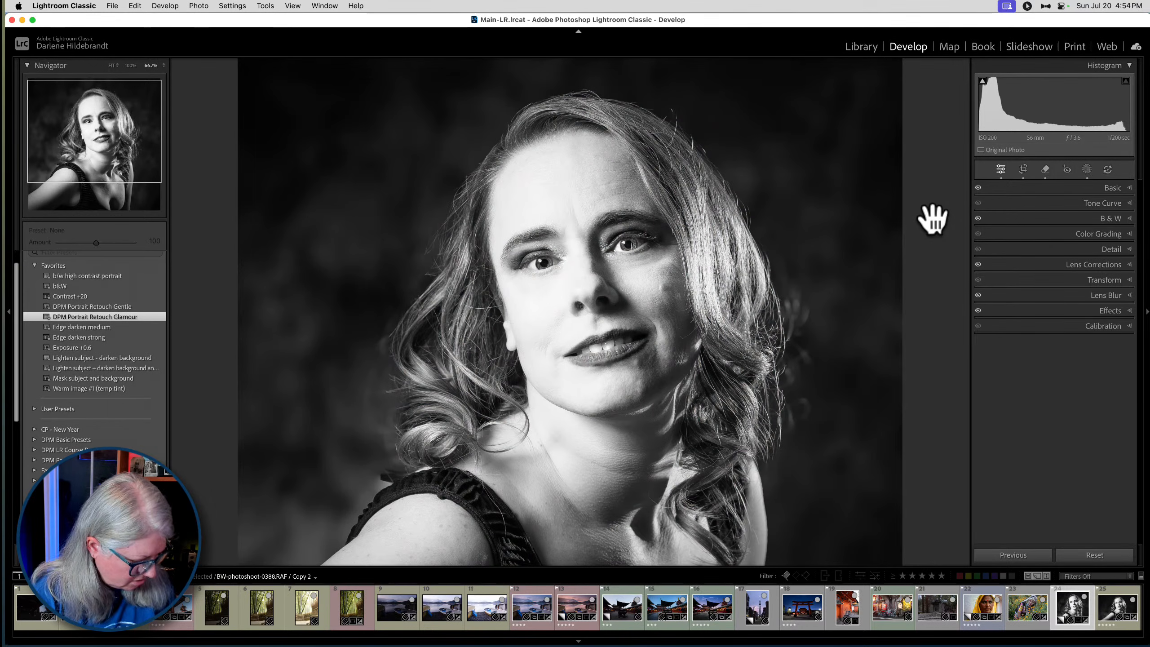
- Return to the Library grid and create a virtual copy of the black-and-white portrait labelled Copy 2
key(g)
click(820, 384)
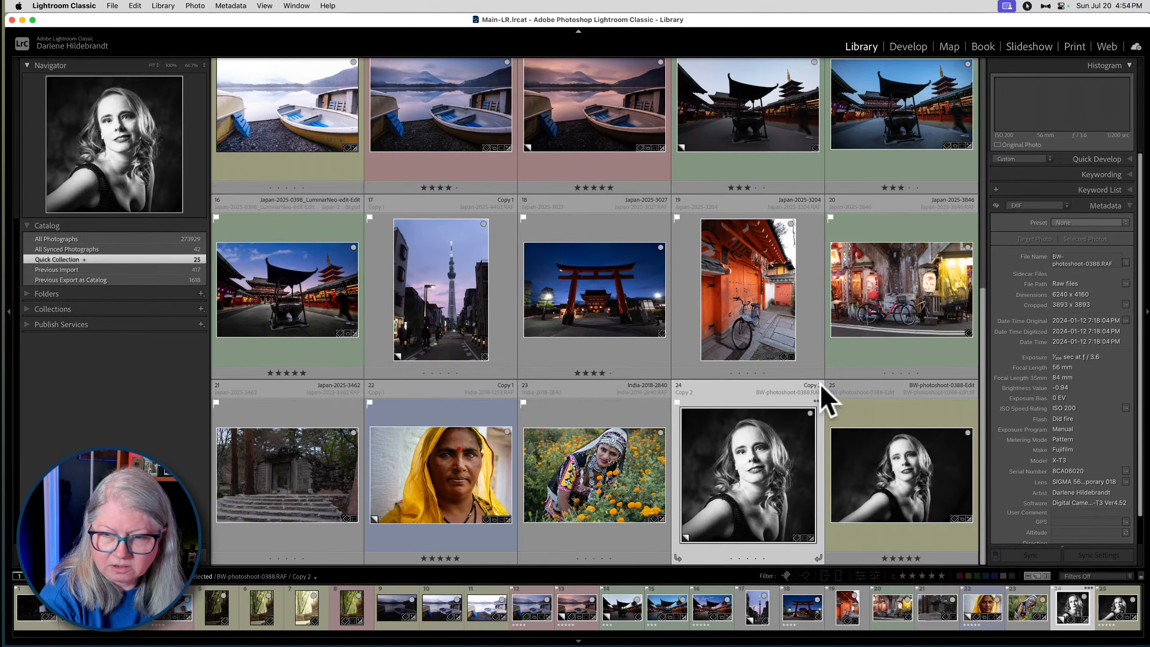
click(817, 386)
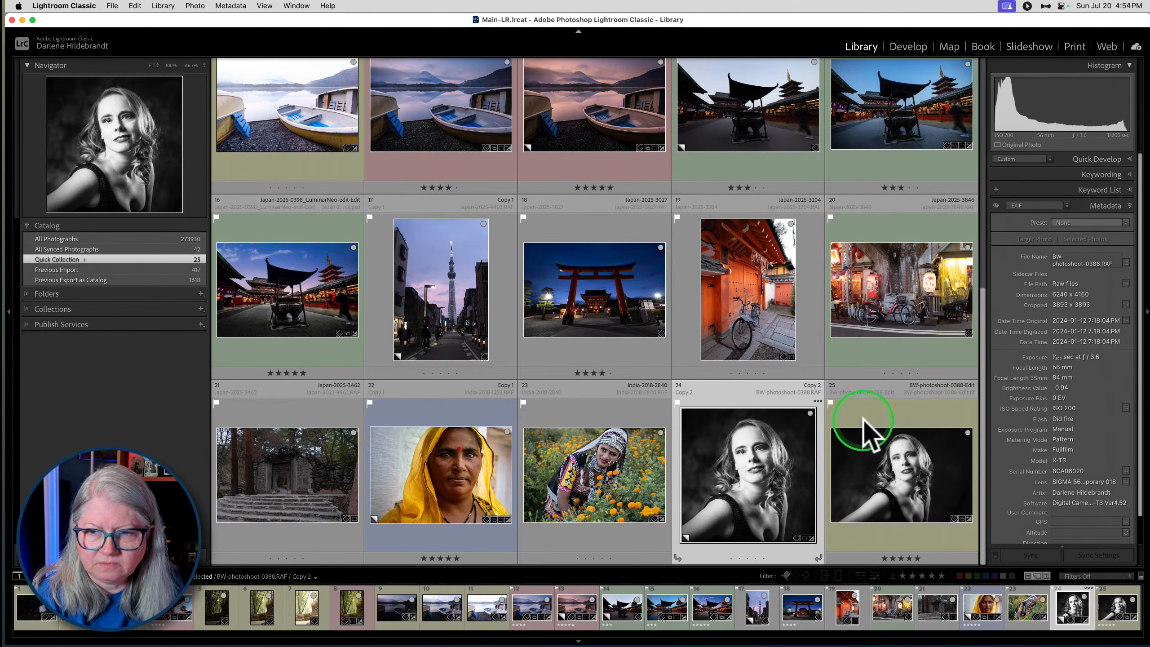
key(super+apostrophe)
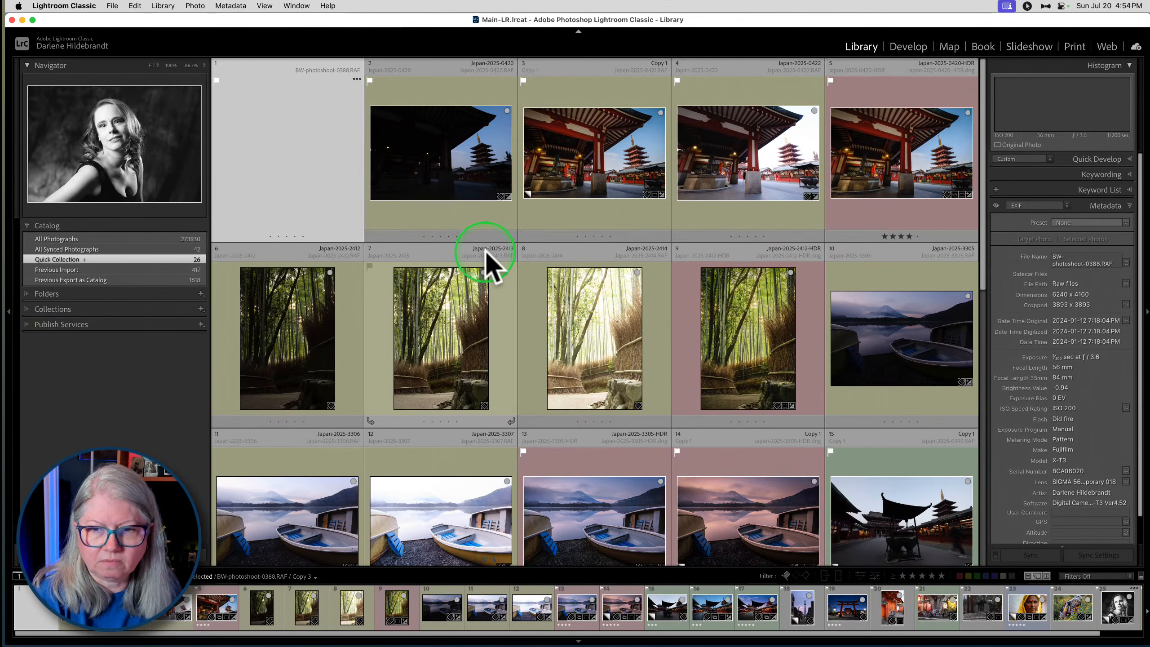
- Move the new virtual copy directly after Copy 2 in the Quick Collection and reopen Copy 2 in Develop
key(minus)
scroll(491, 263, down, 2)
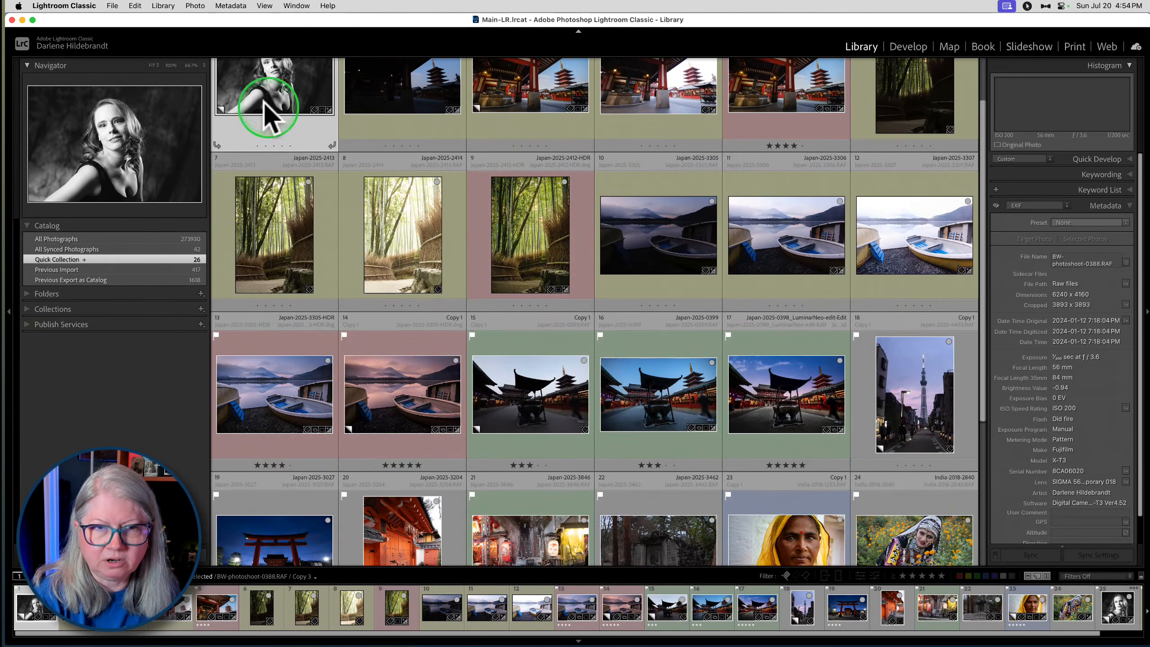
scroll(707, 534, down, 5)
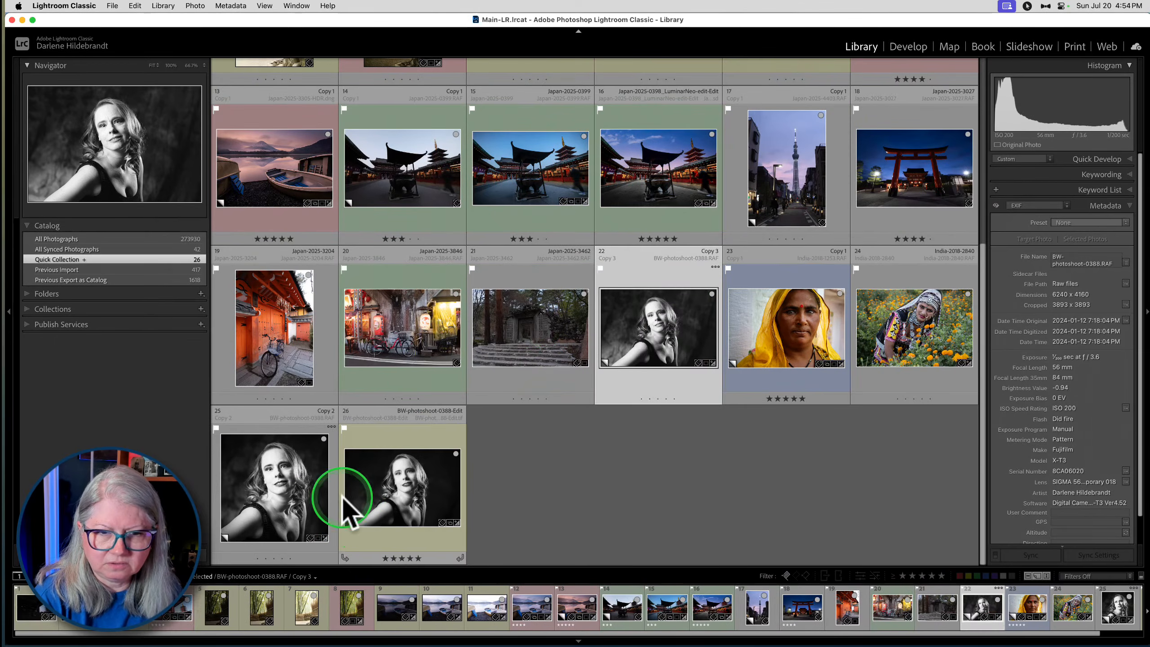
drag(661, 336, 329, 480)
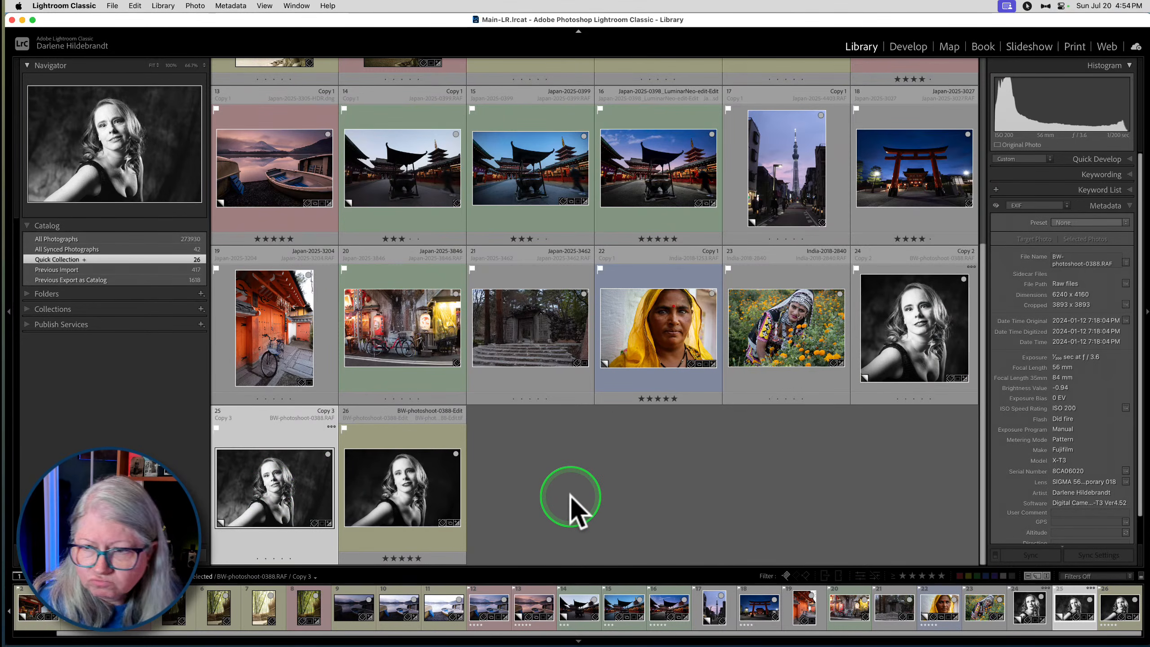
click(874, 342)
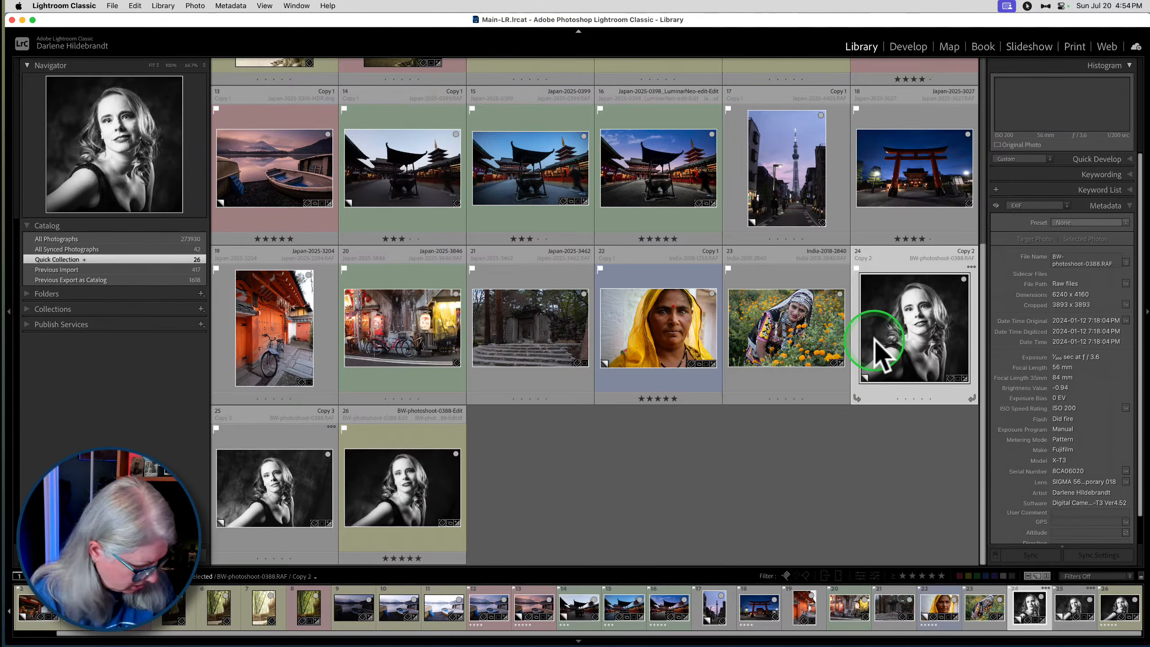
key(d)
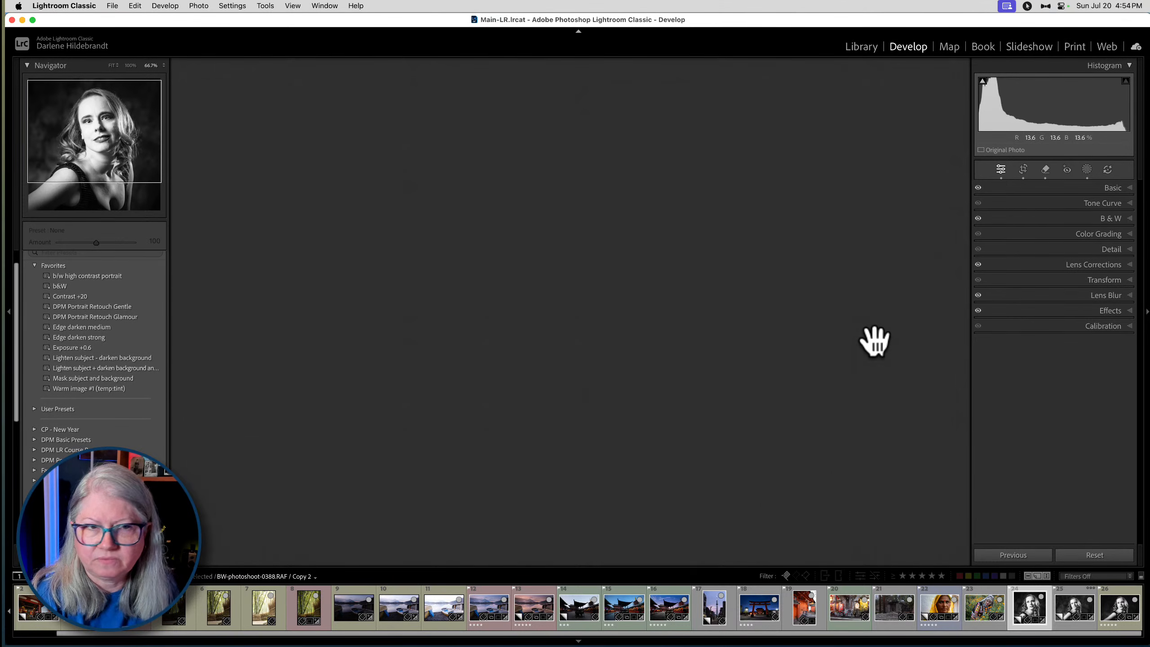
click(789, 346)
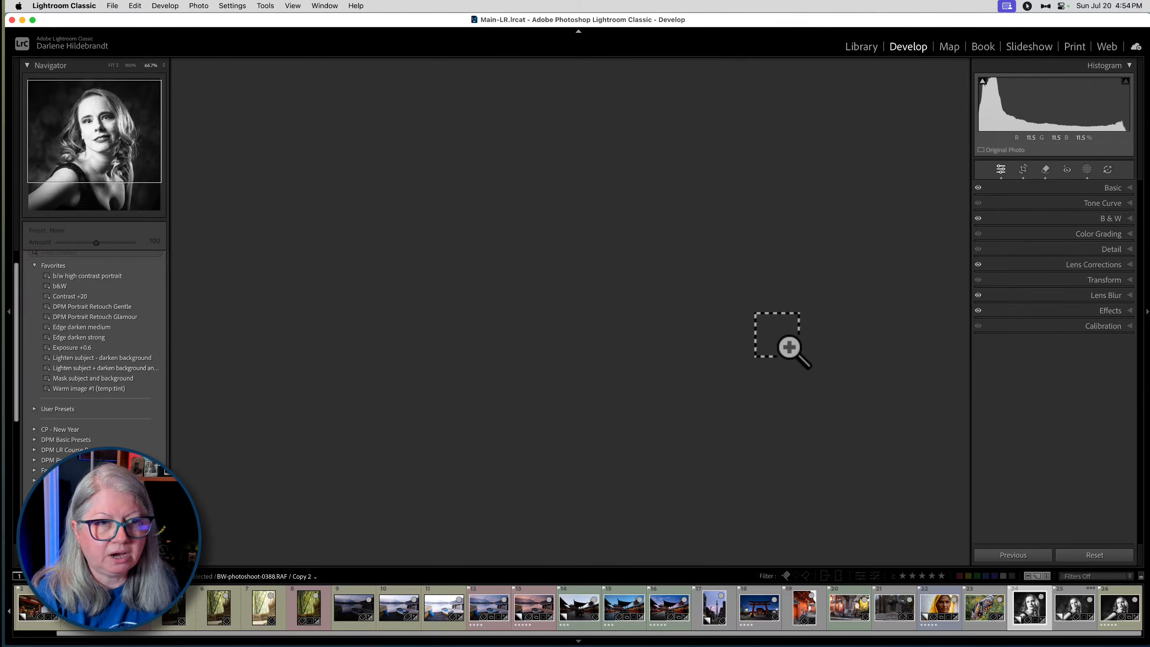
key(super+alt+Escape)
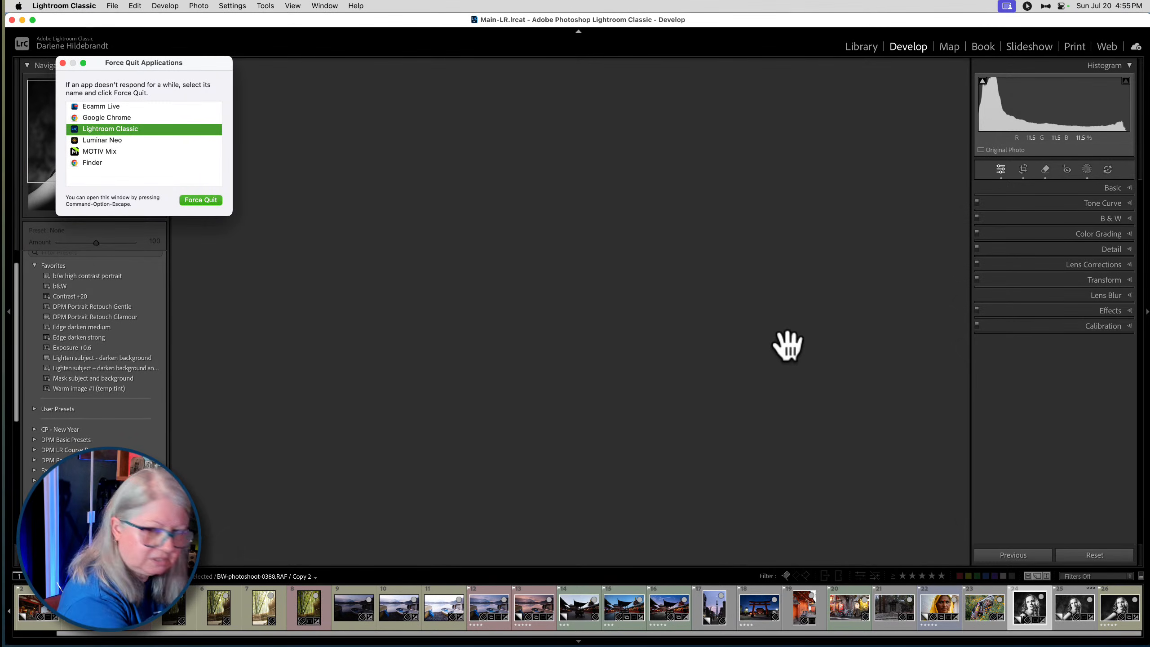
key(Escape)
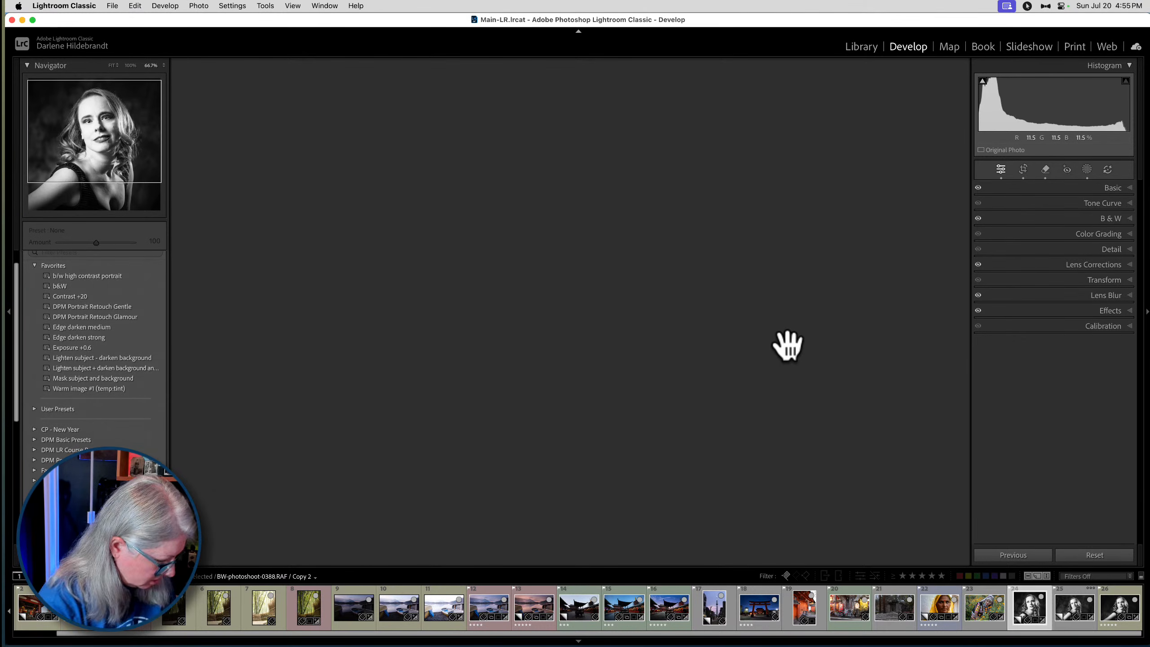
click(641, 326)
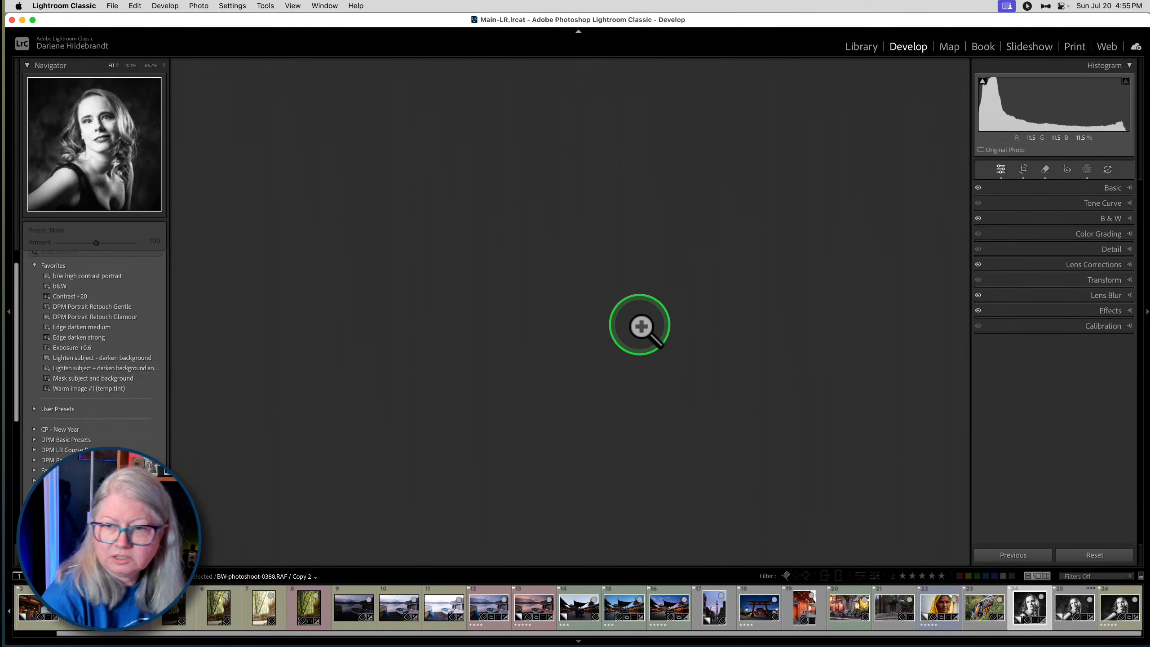
click(641, 325)
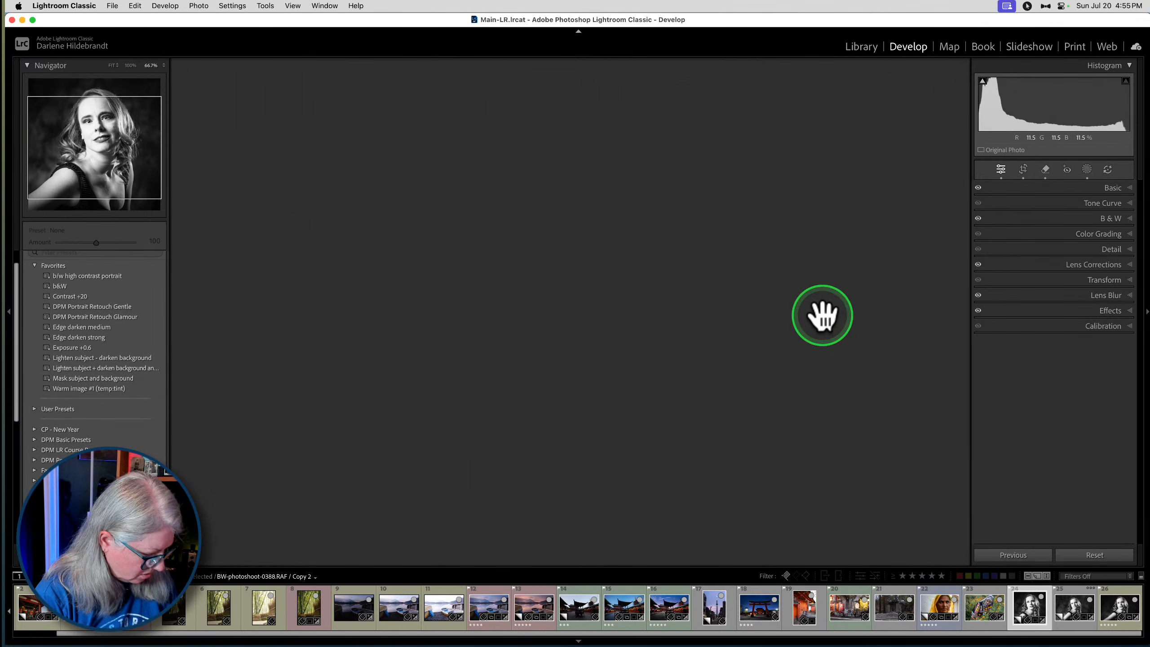
- Copy only the Crop settings from Copy 2, leaving out every other adjustment
key(super+shift+c)
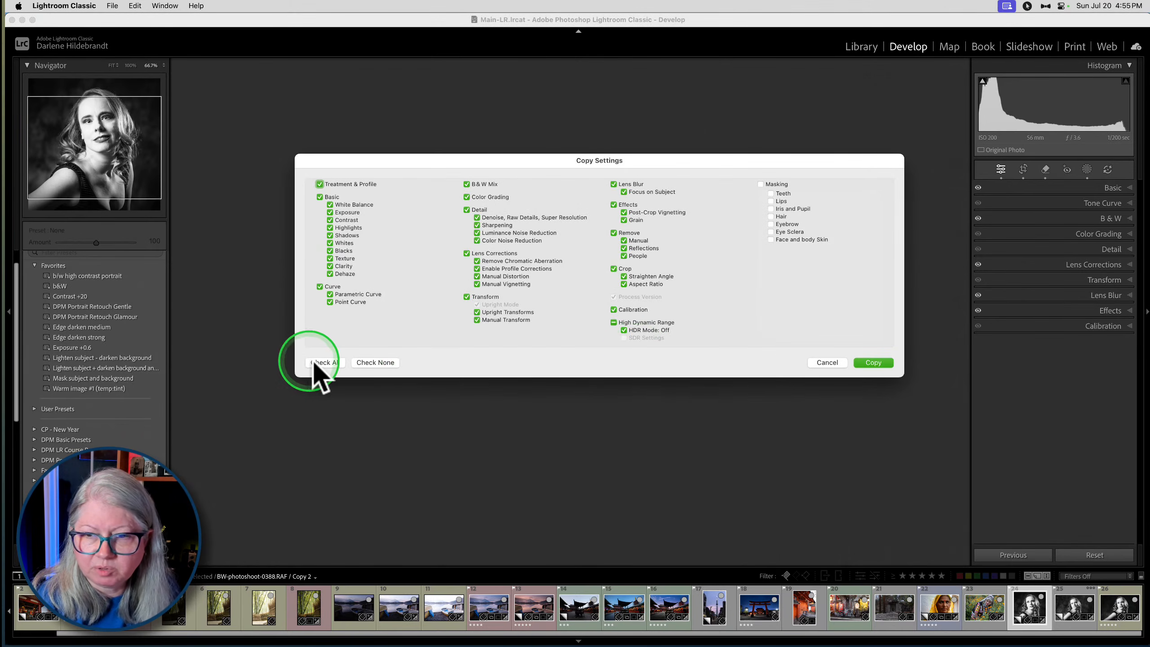
click(366, 364)
click(620, 269)
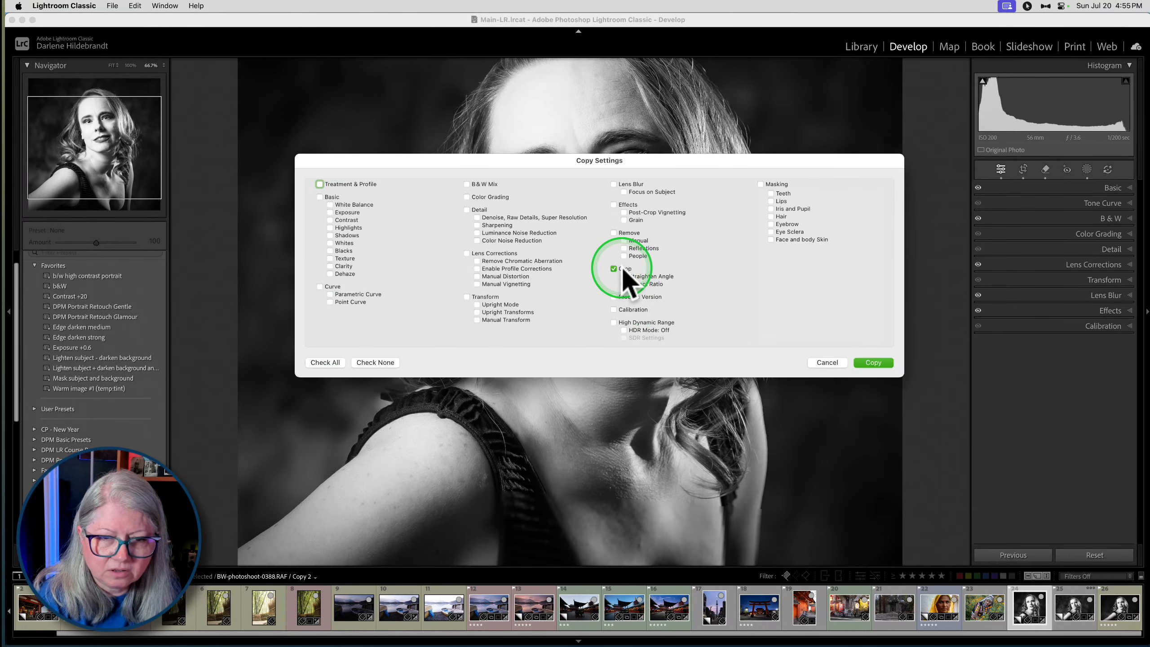
key(Return)
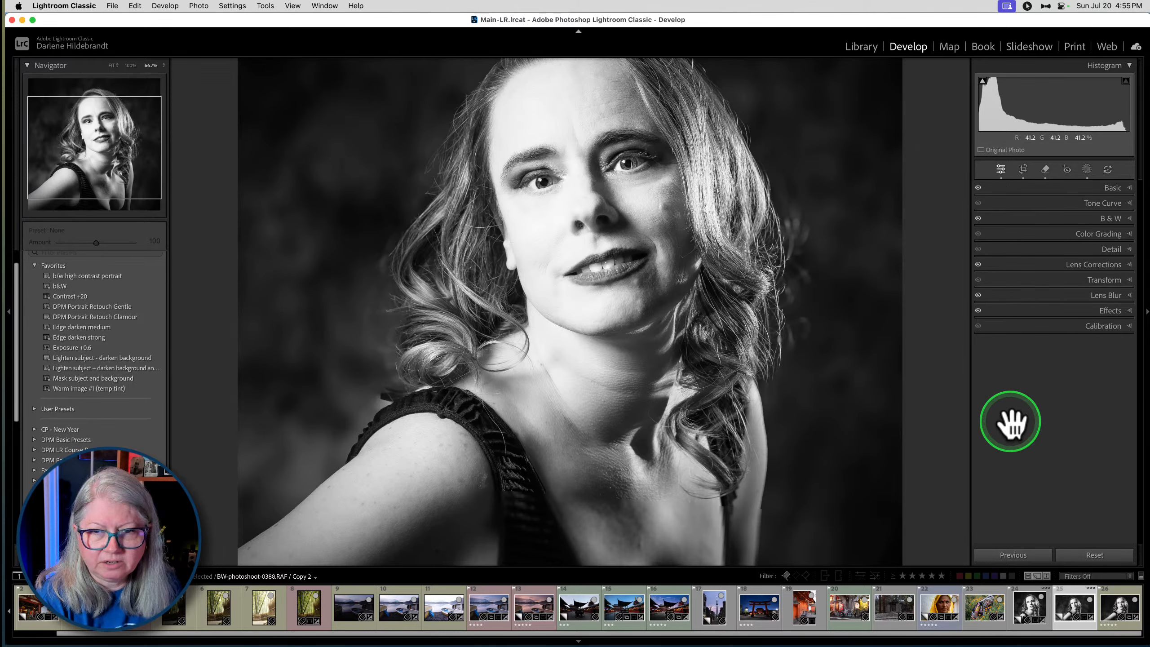
- Reset all edits on Copy 3, paste the copied crop onto it and return to the Library grid
click(1092, 555)
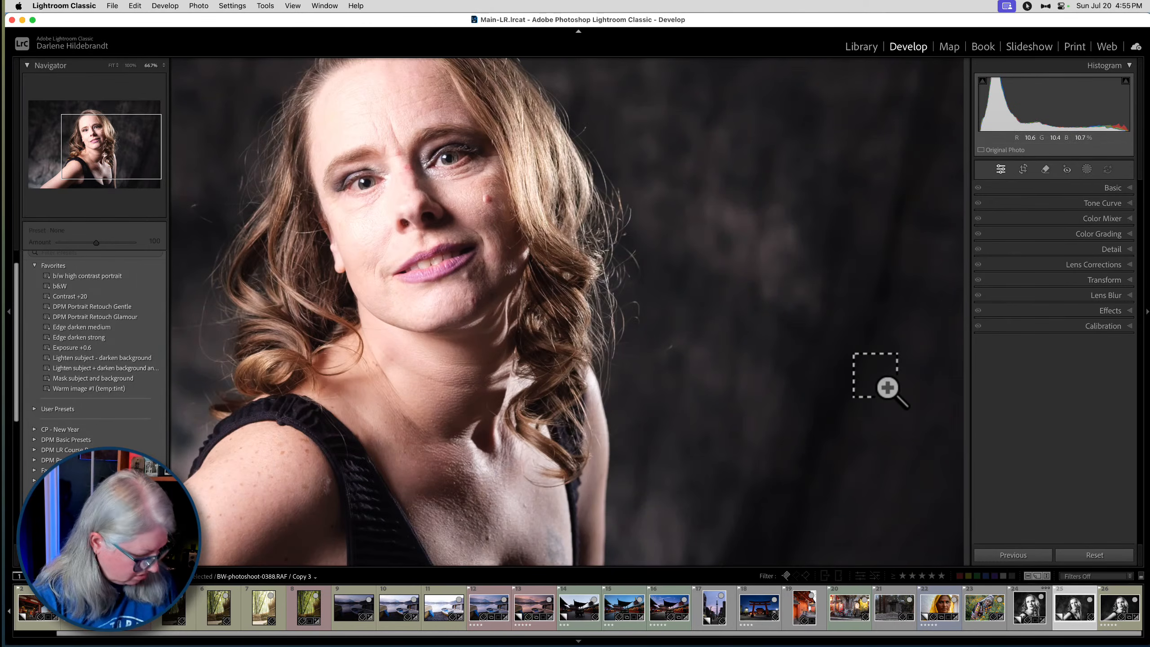
key(super+shift+v)
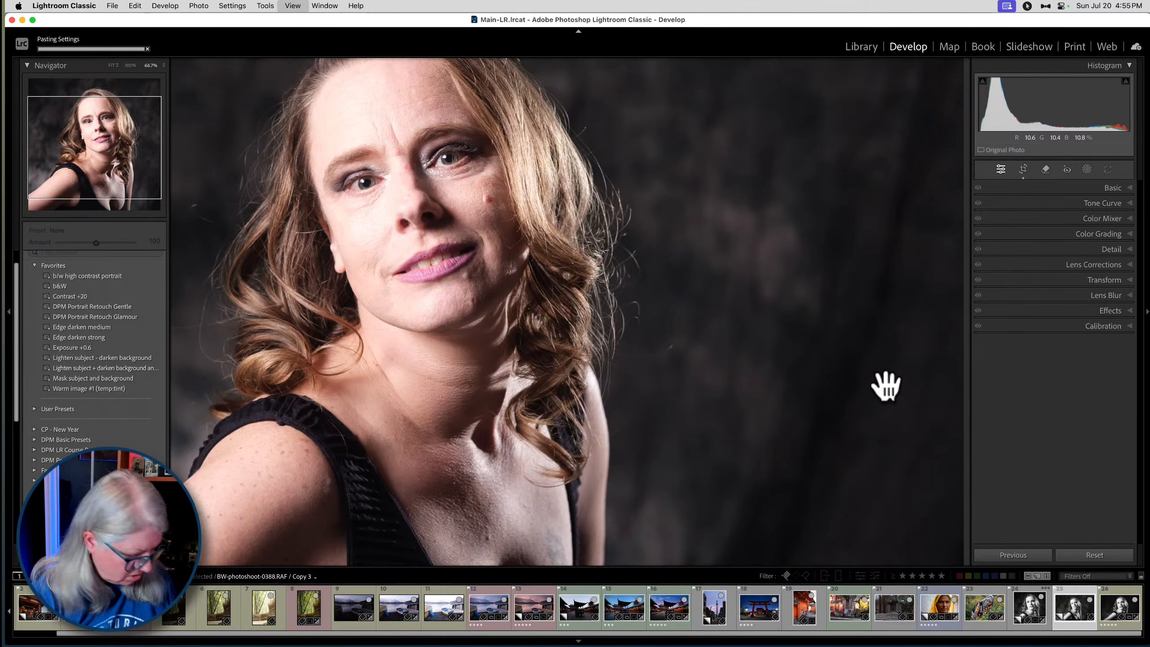
key(g)
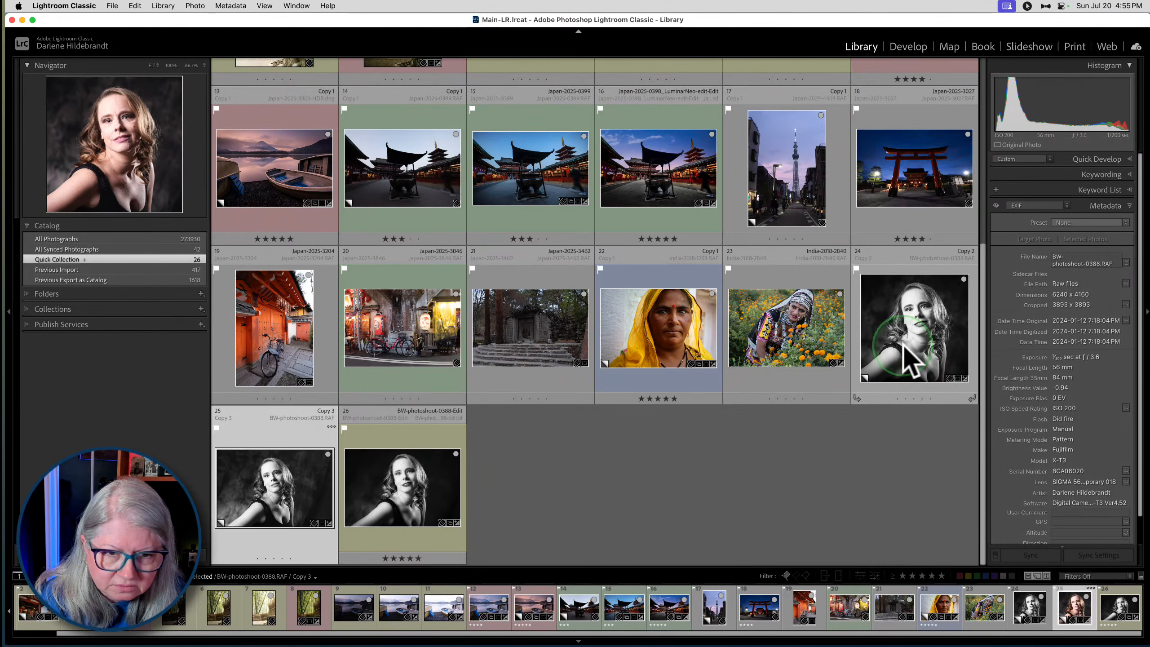
- Show Copy 3 and Copy 2 side by side in Compare view with the side panels hidden
super+click(913, 335)
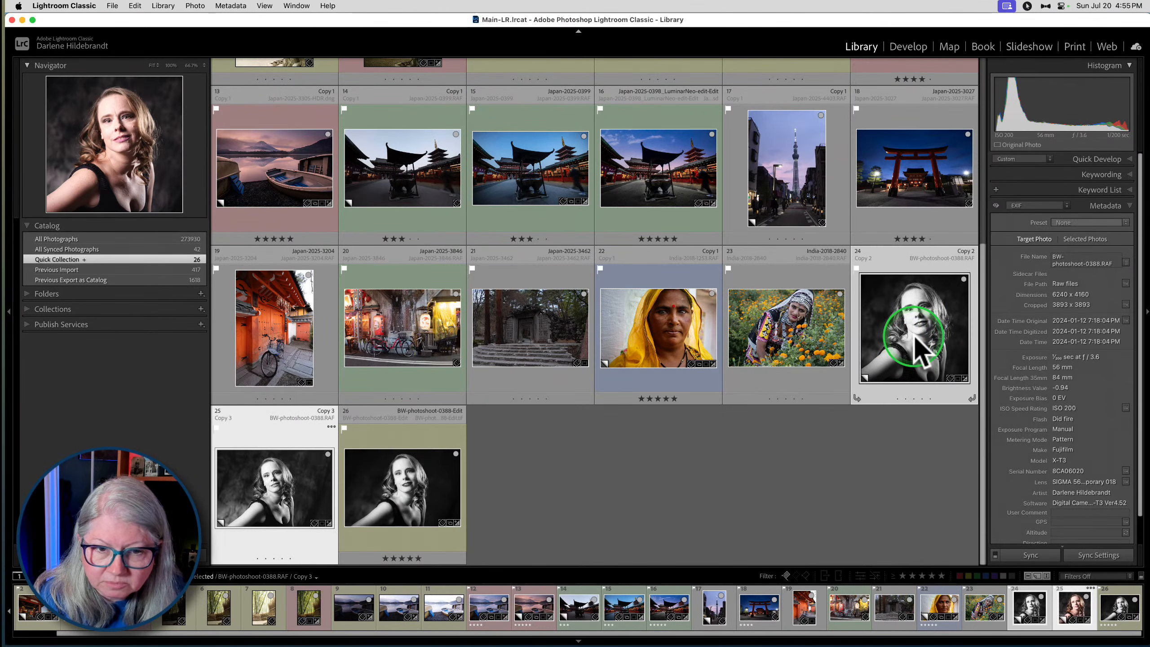
key(c)
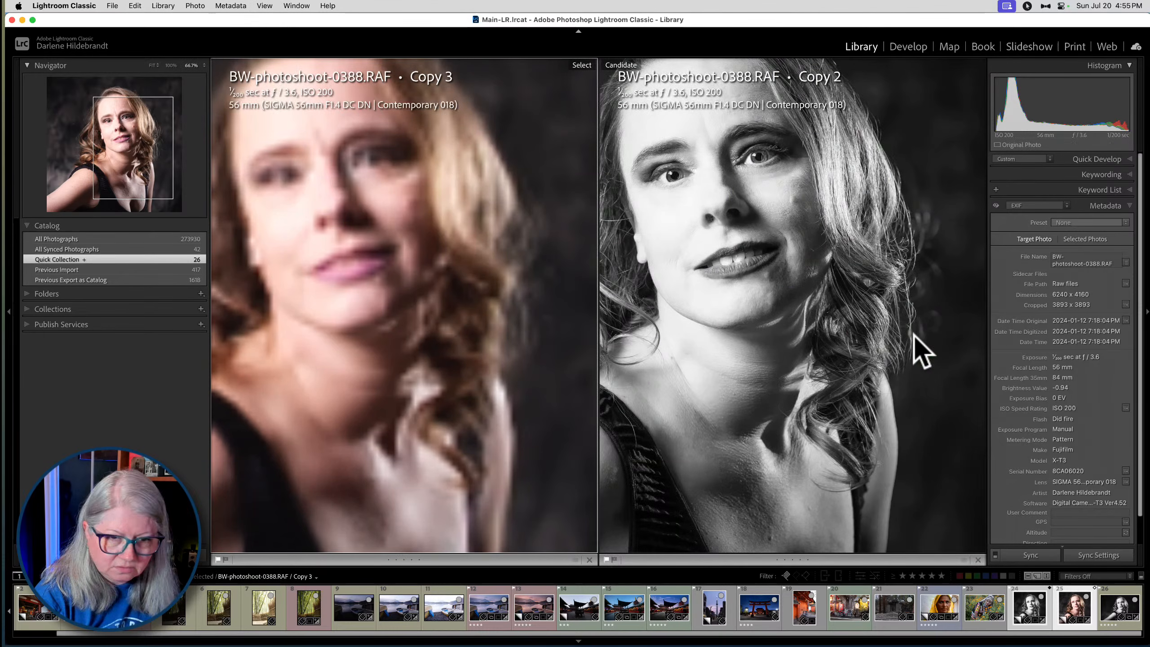
key(Tab)
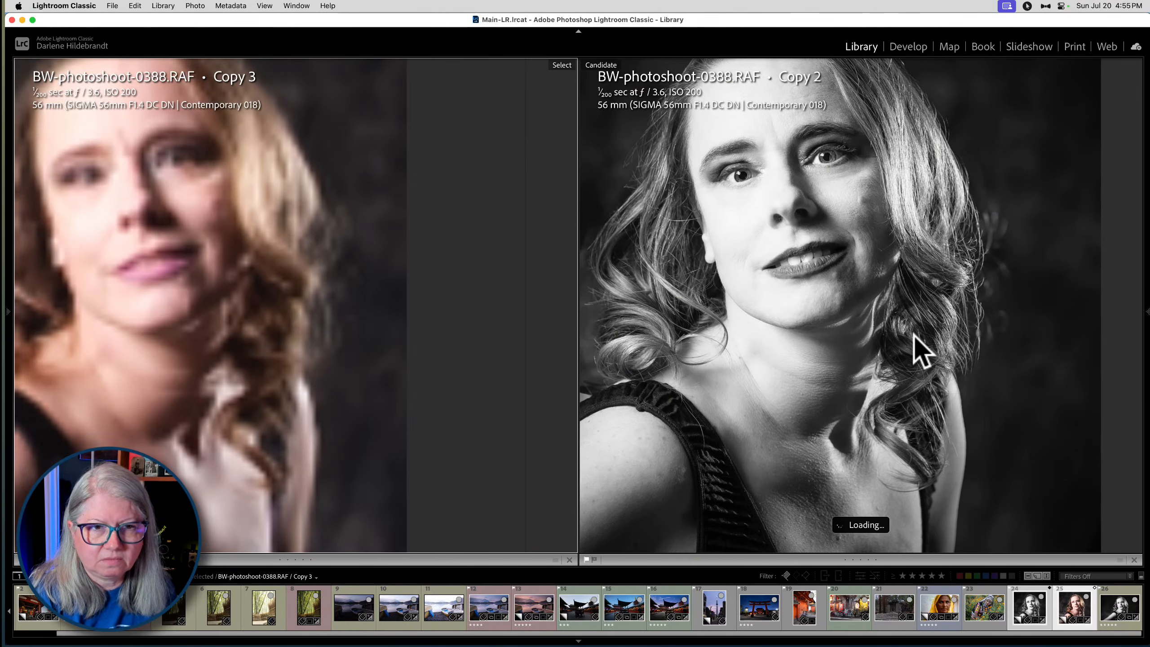
click(828, 245)
click(929, 314)
drag(929, 324, 884, 346)
- Switch to Luminar Neo and back to Lightroom Classic, and examine the faces in the unedited and retouched portraits side by side
click(827, 480)
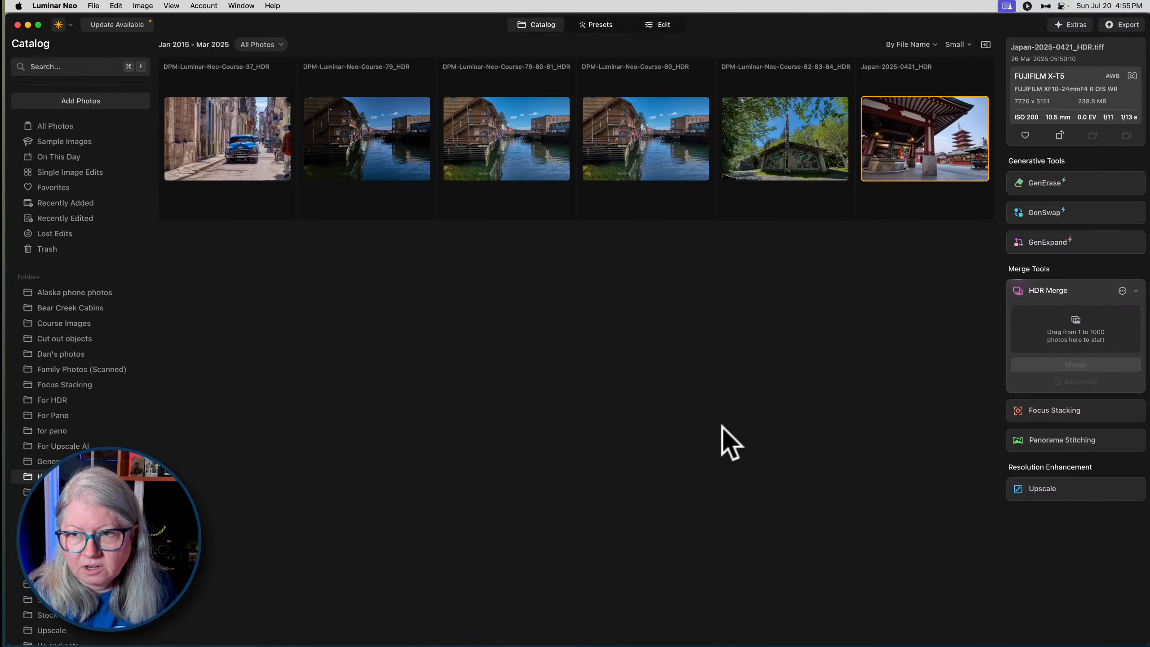
key(super+Tab)
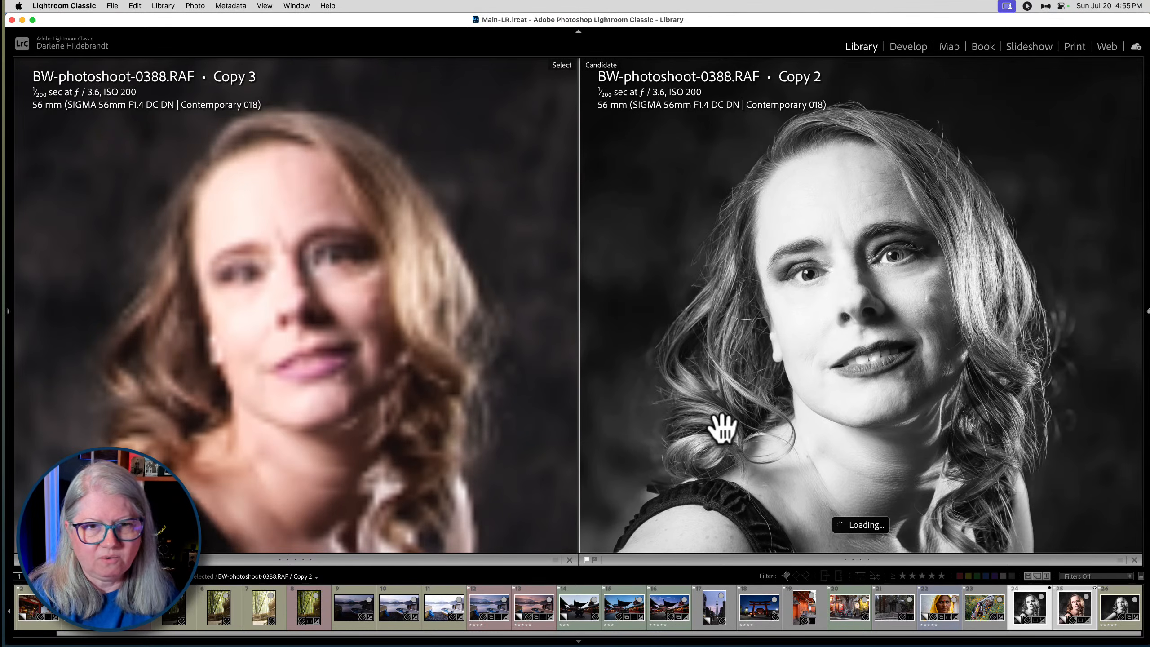
drag(723, 428, 764, 279)
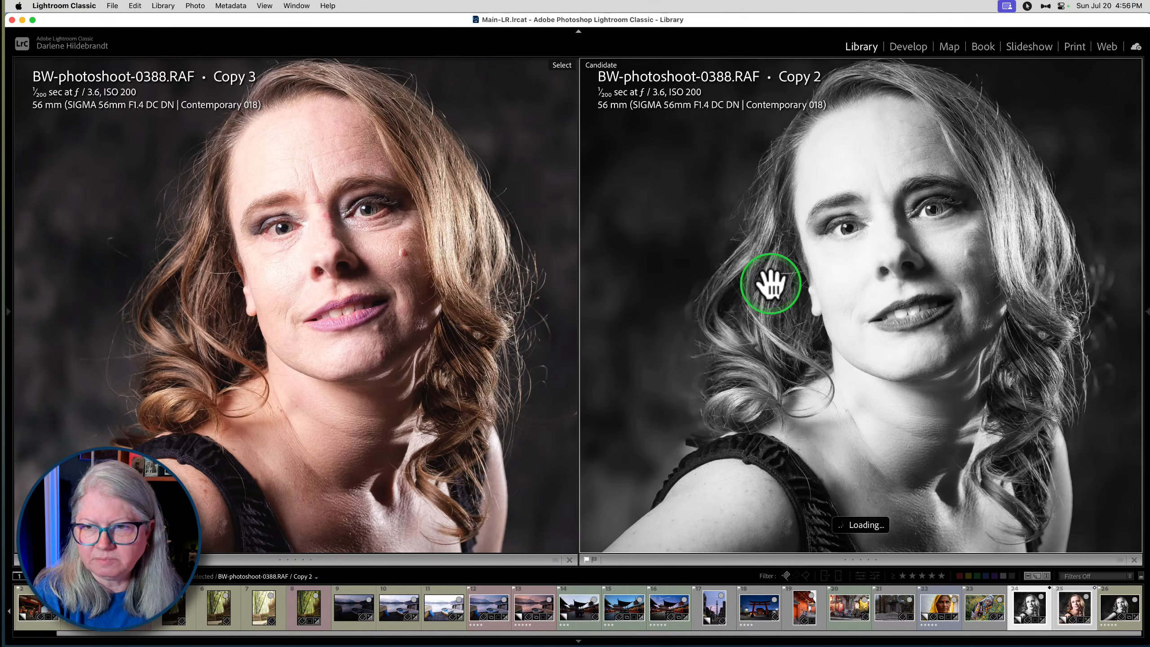
drag(765, 298, 712, 302)
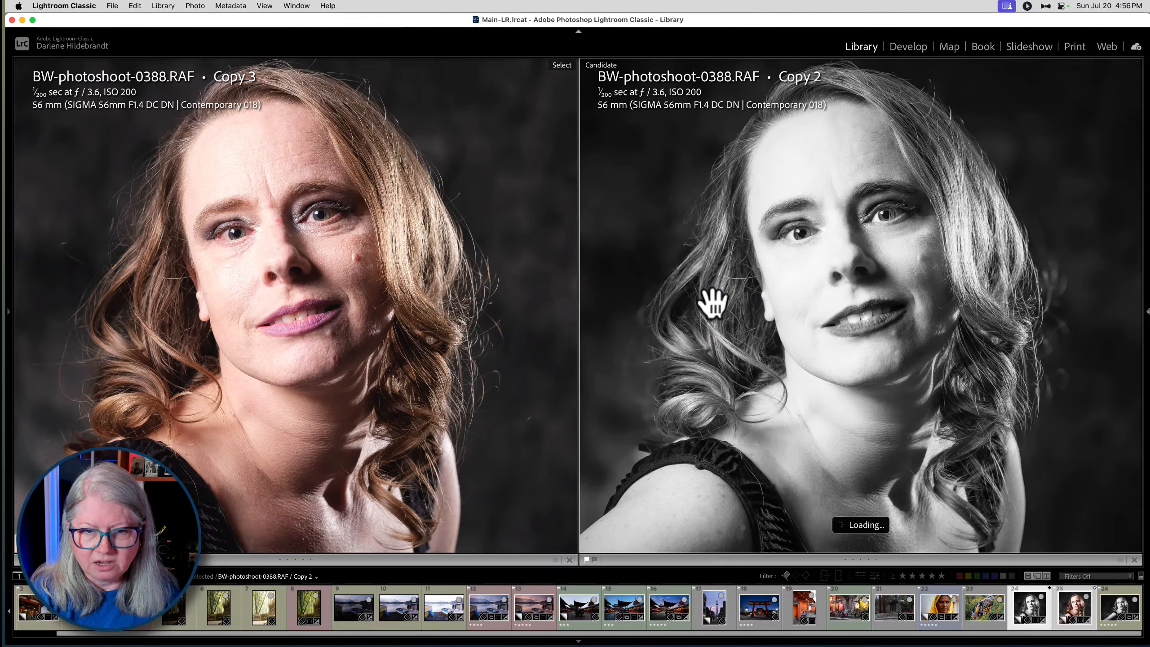
click(700, 281)
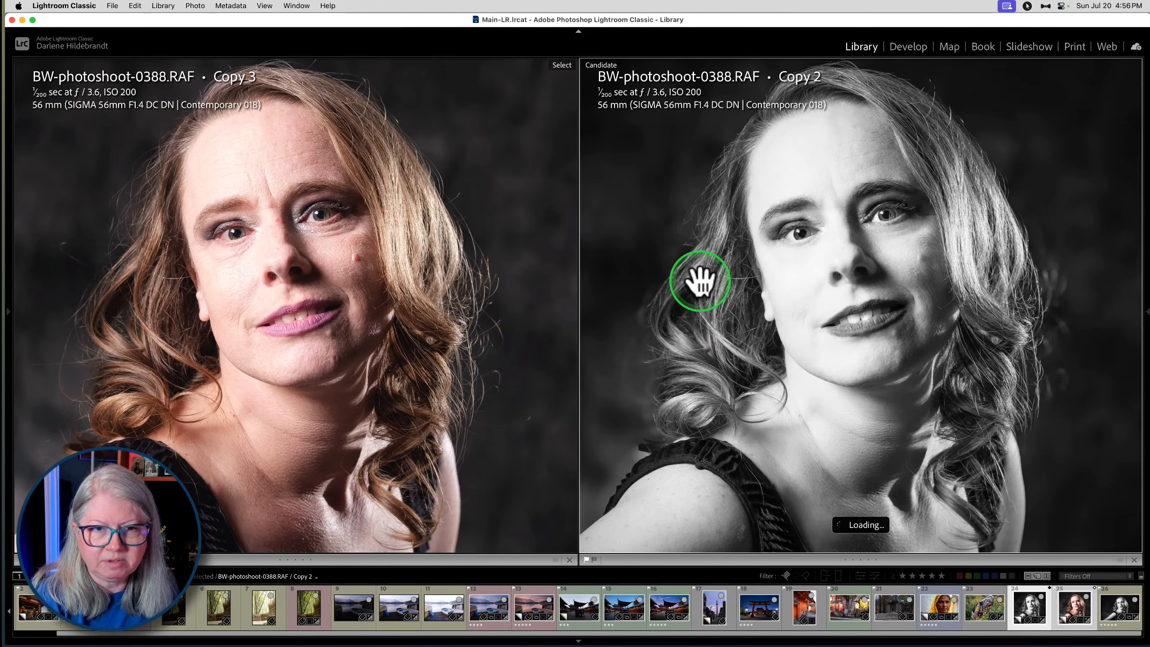
- Send Copy 3 to Luminar Neo as an 8-bit sRGB TIFF copy with Lightroom adjustments and open the editing tools there
key(g)
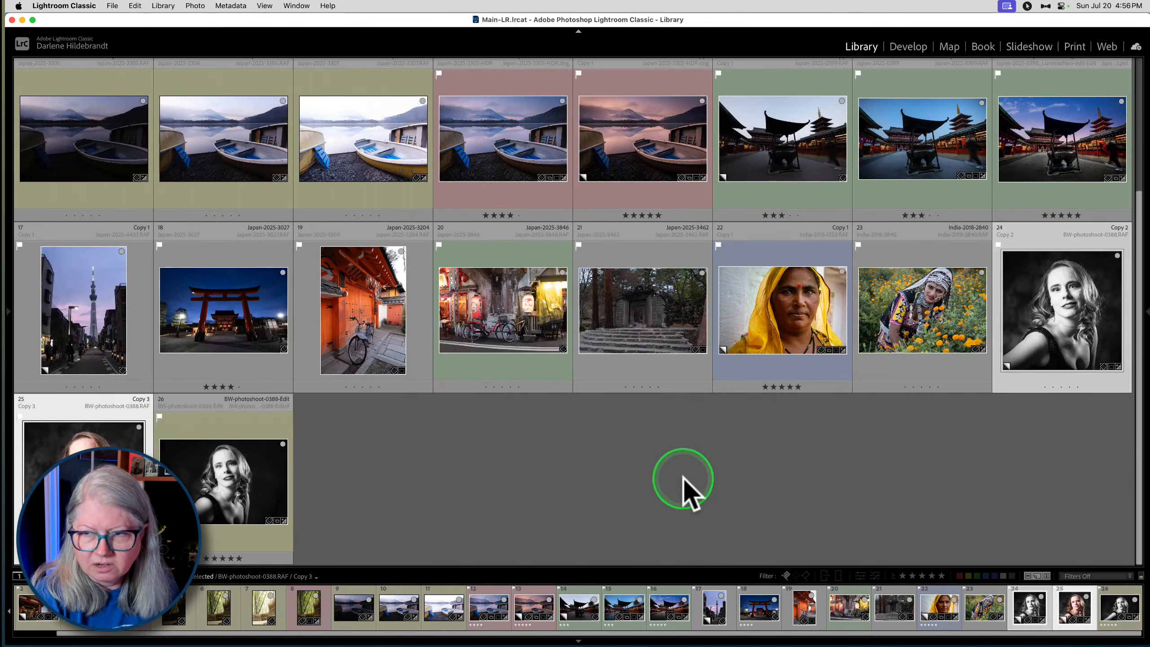
click(77, 463)
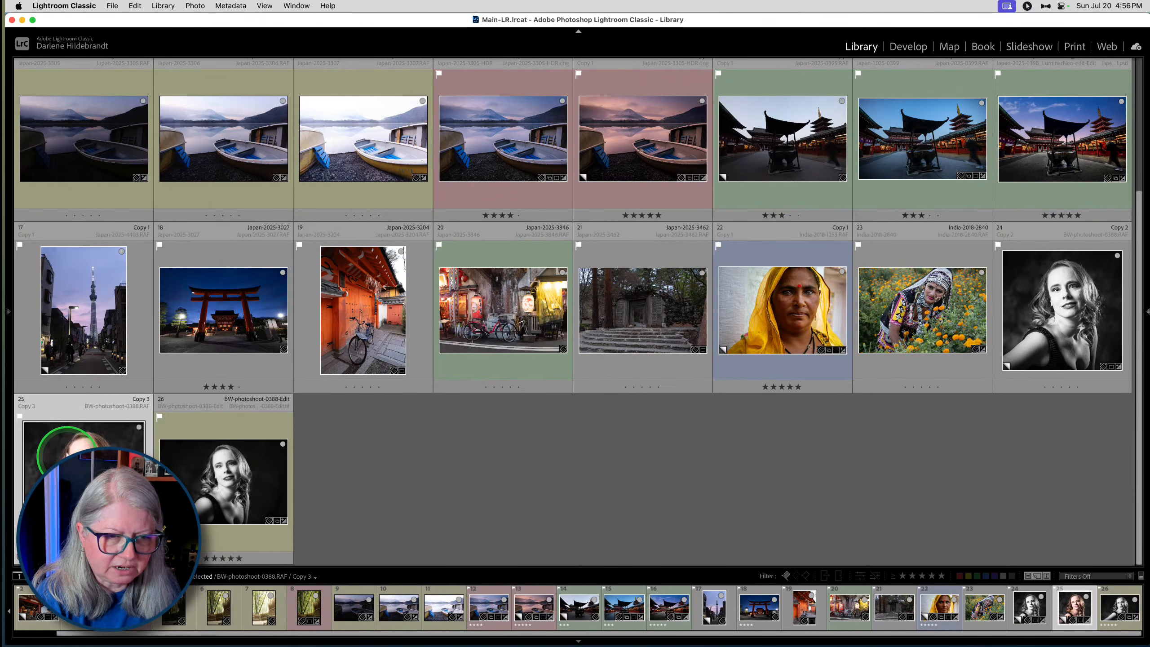
key(Tab)
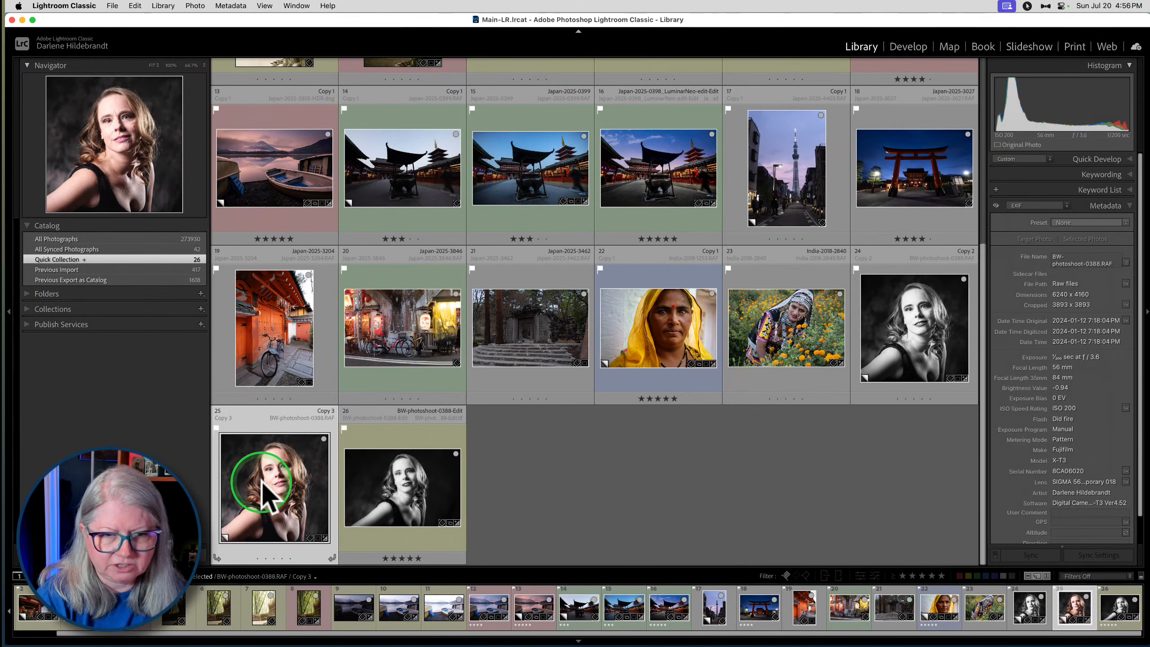
right_click(263, 486)
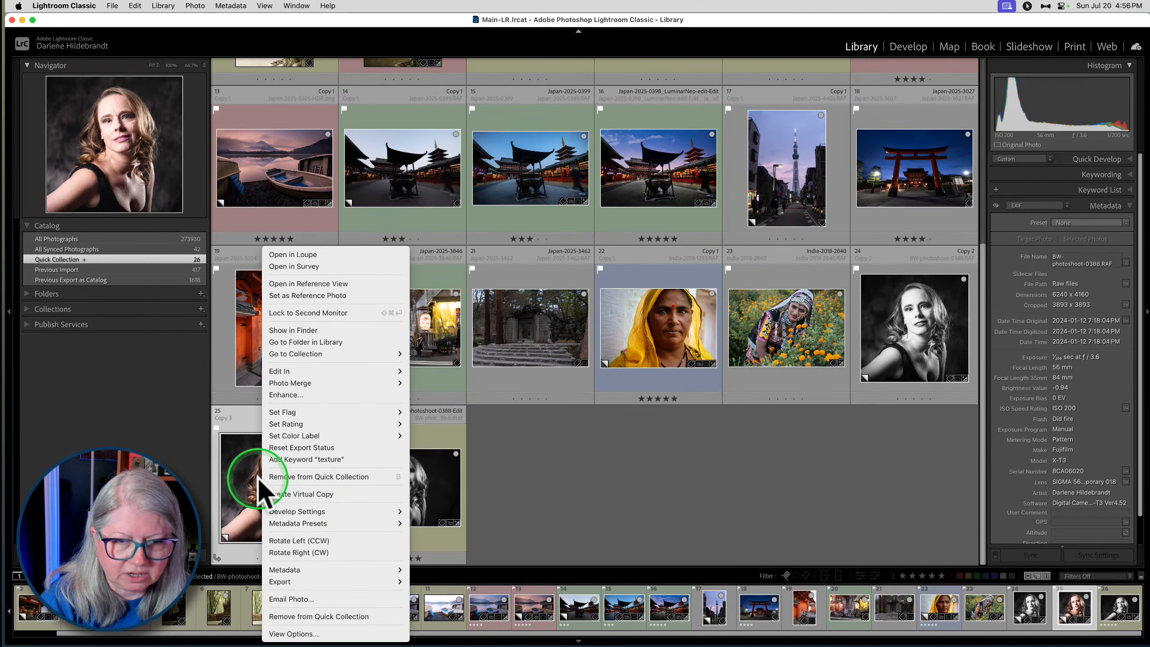
mouse_move(307, 371)
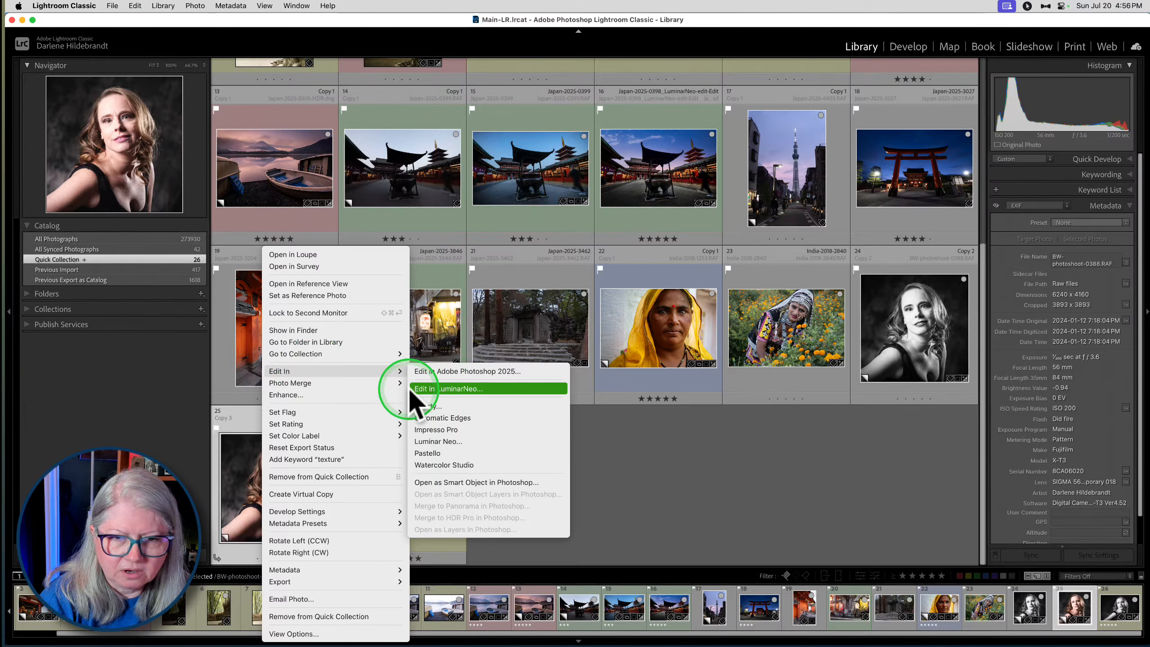
click(446, 388)
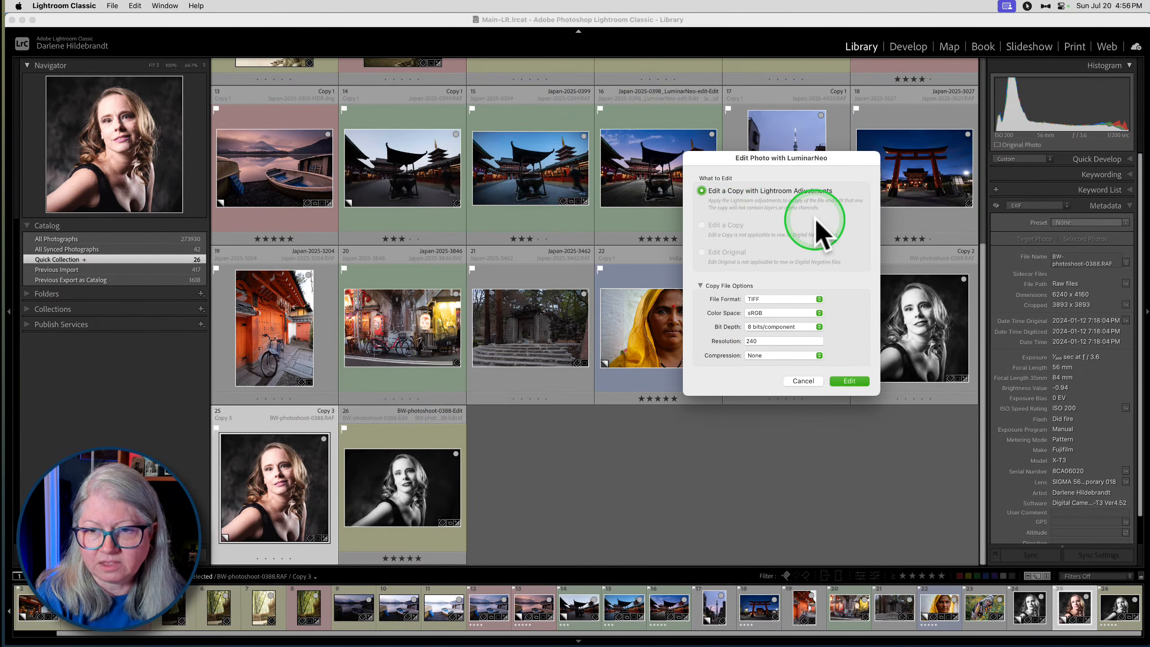
click(846, 382)
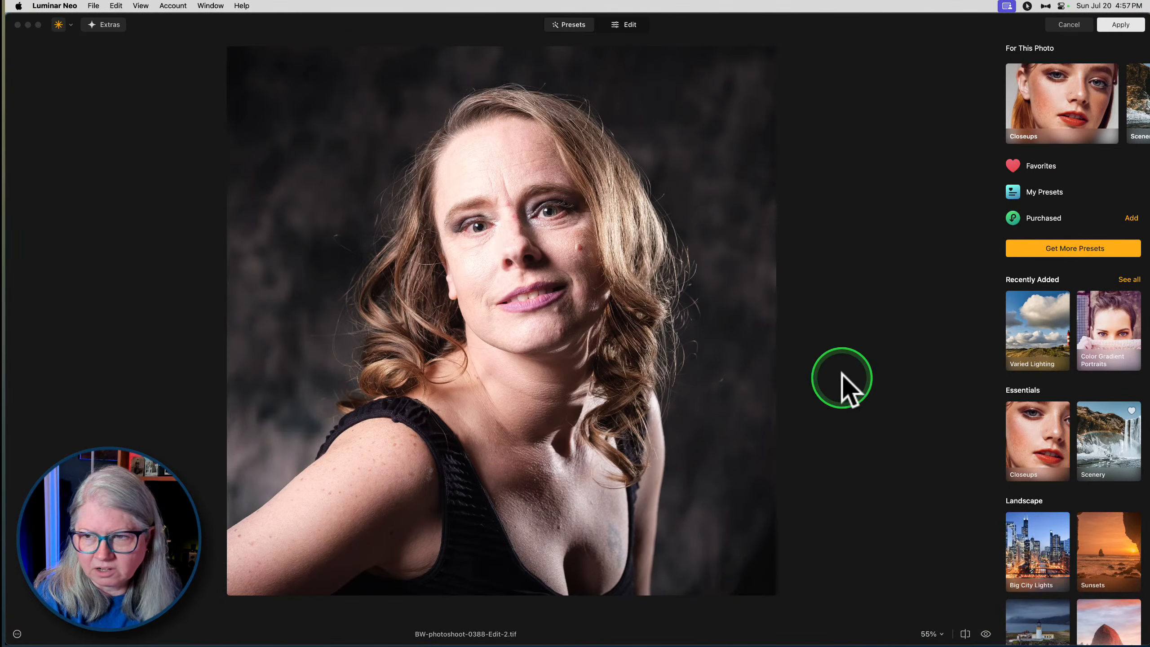
click(628, 23)
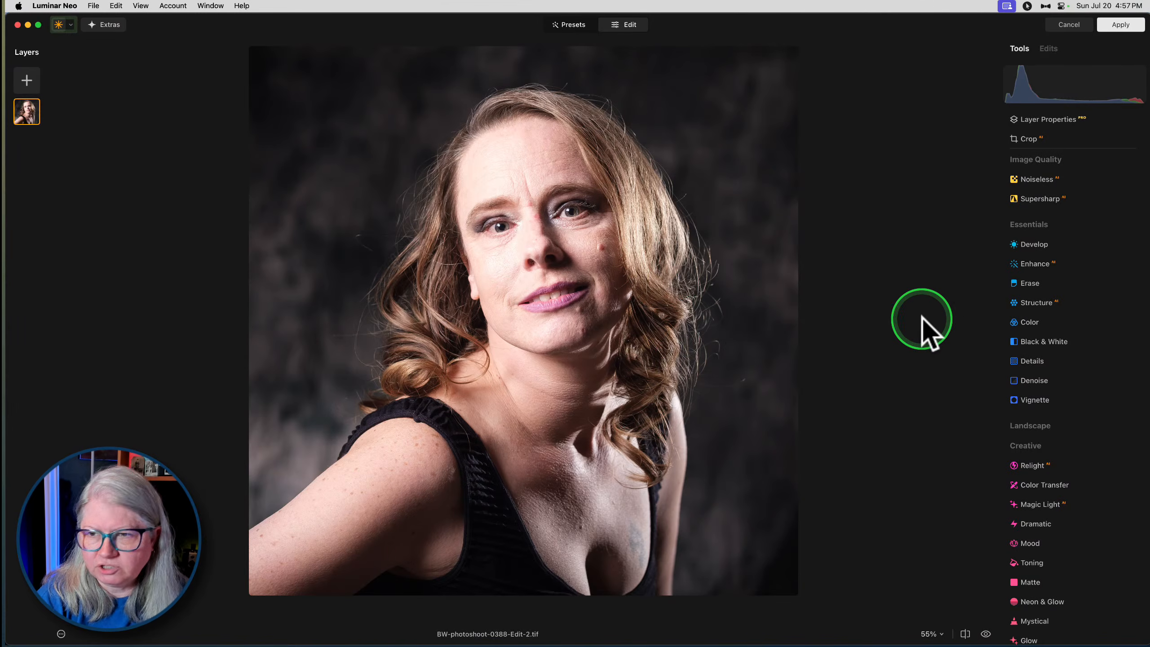
- Convert the portrait to black and white and set the red and yellow luminance to 13 each
click(1040, 342)
click(1074, 399)
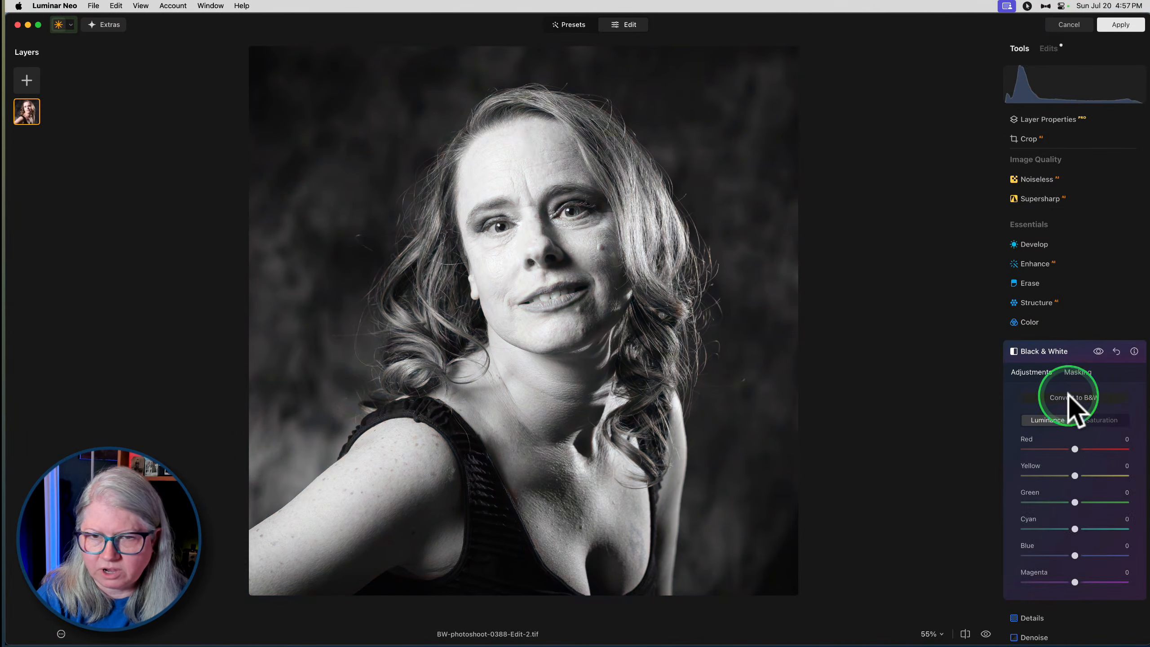
drag(1075, 475, 1083, 444)
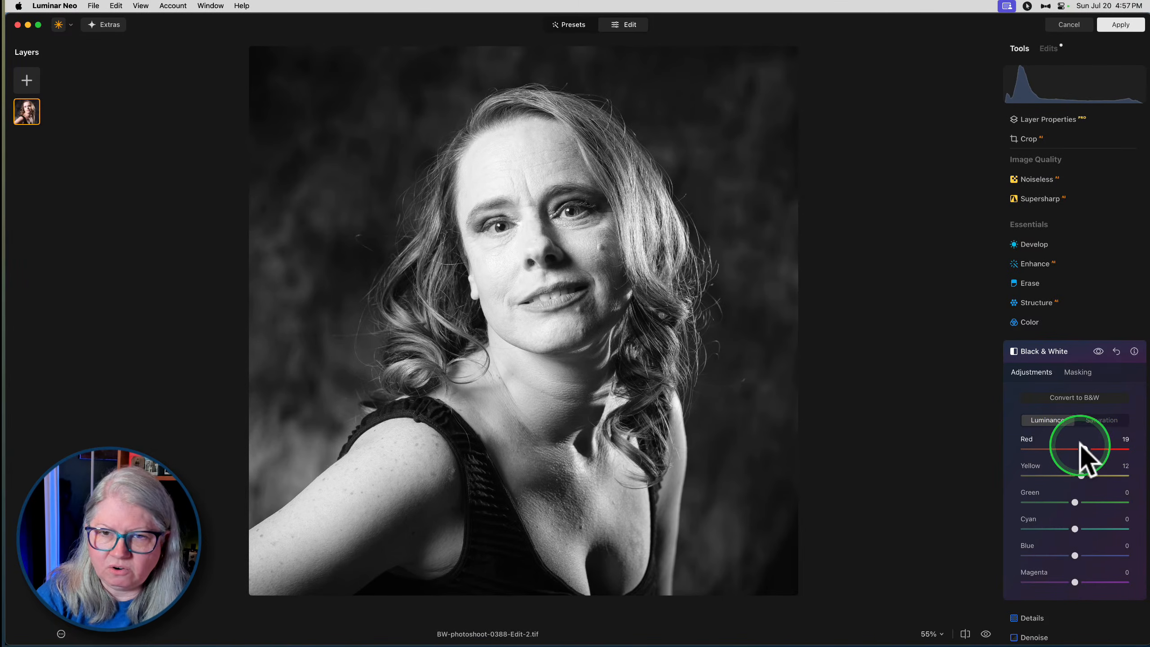
click(1081, 475)
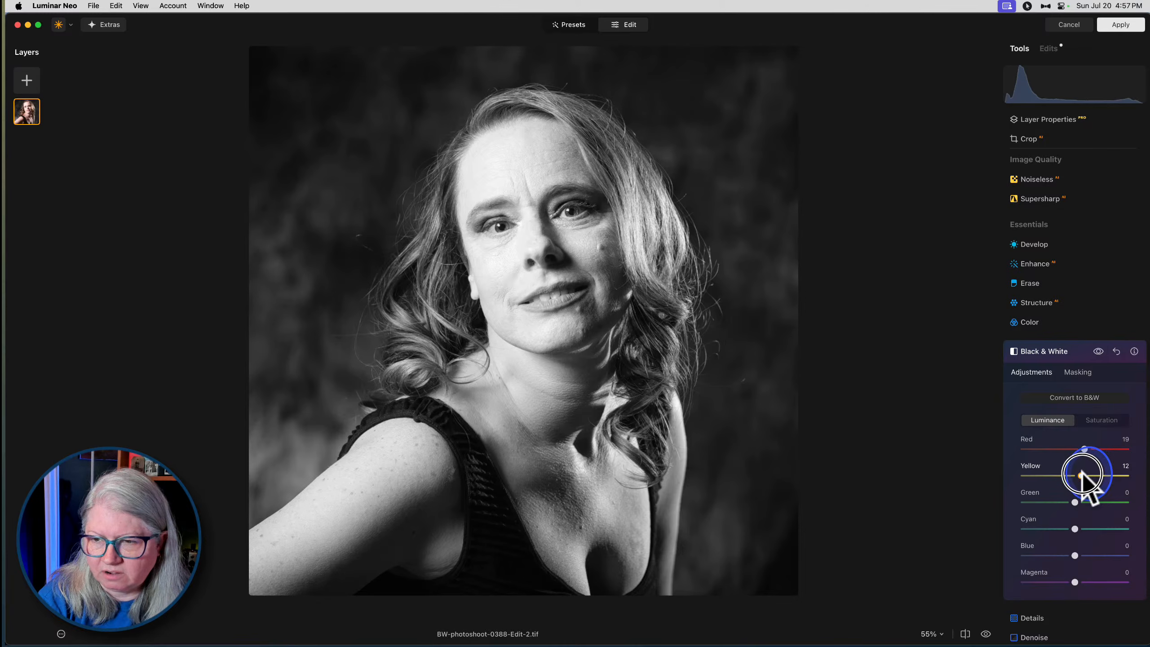
click(1082, 448)
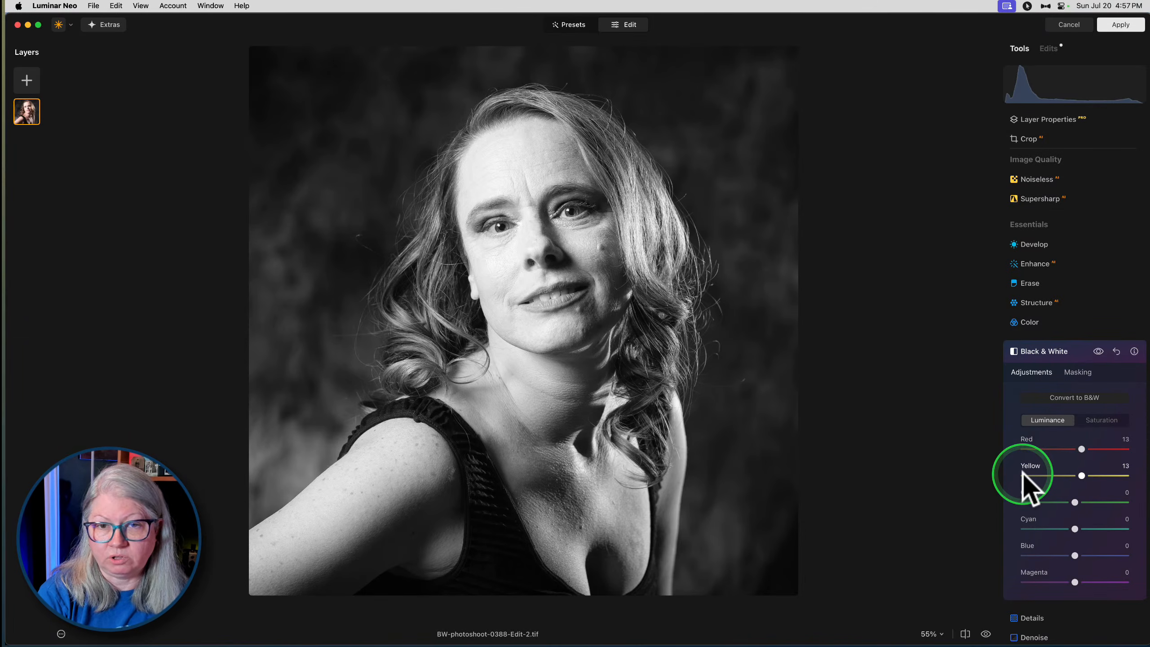
scroll(1060, 471, down, 1)
click(1073, 474)
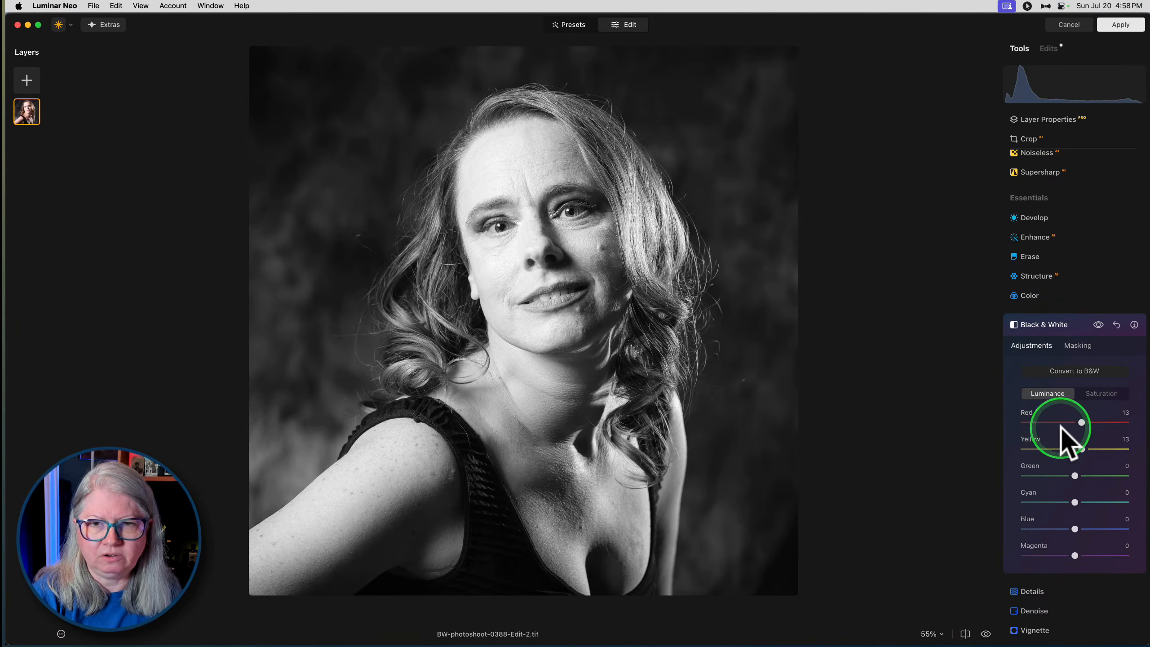
- Try erasing the black-and-white effect over the lips with a size 124 mask brush, and undo the stroke
click(1078, 346)
click(1030, 381)
click(1101, 383)
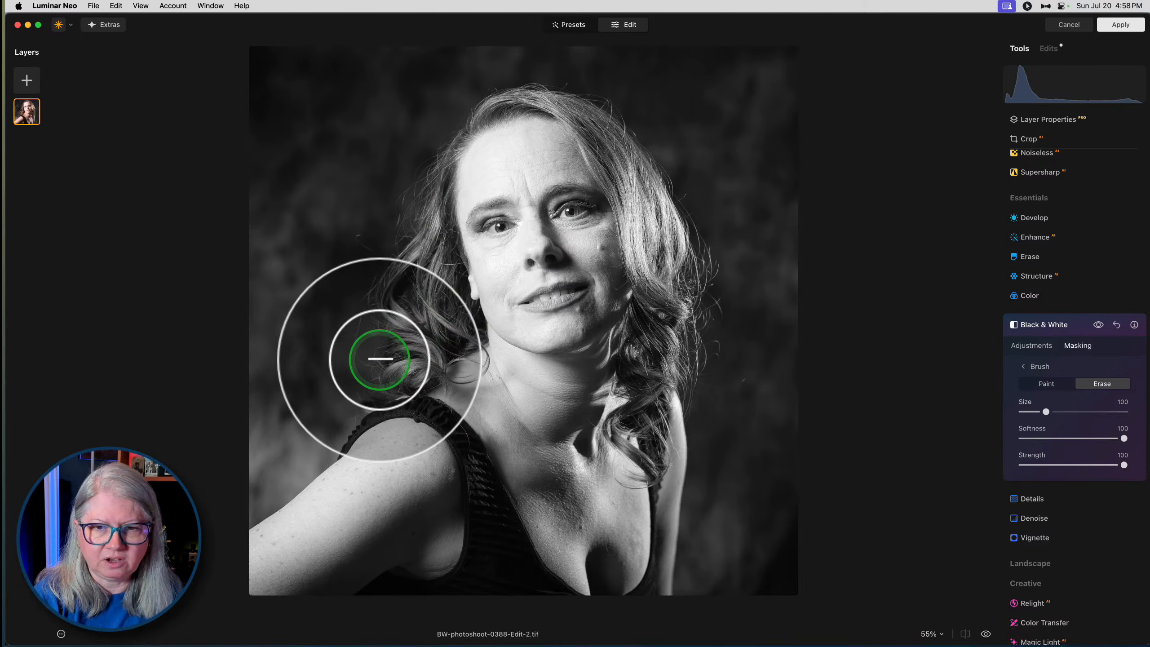
key(])
click(529, 303)
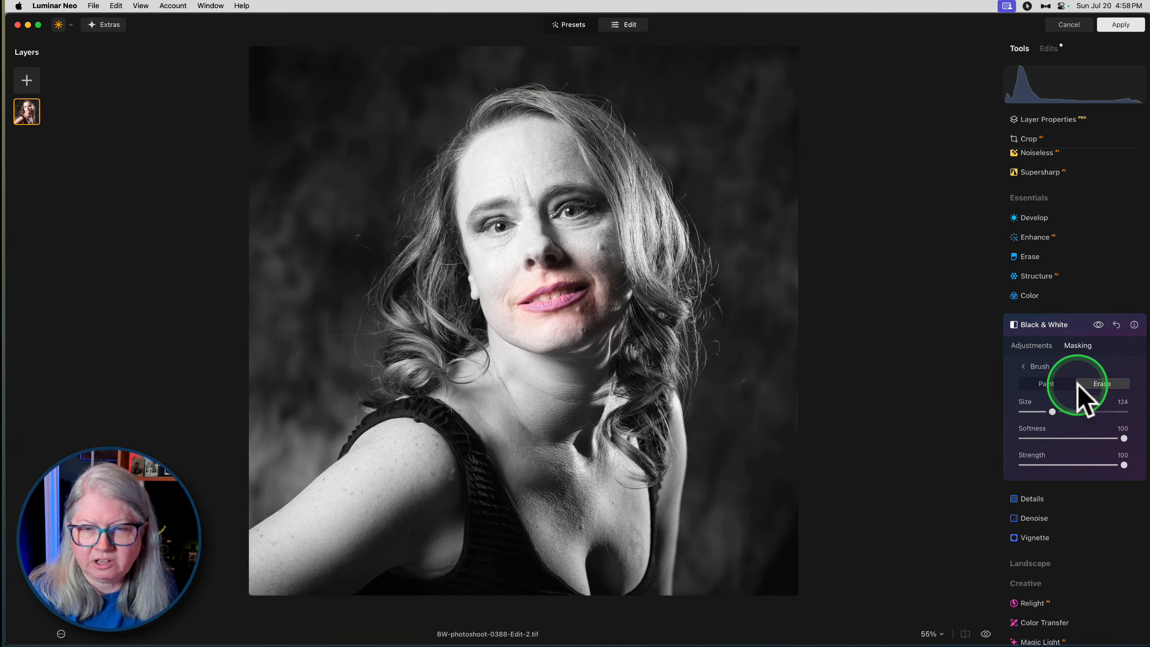
key(super+z)
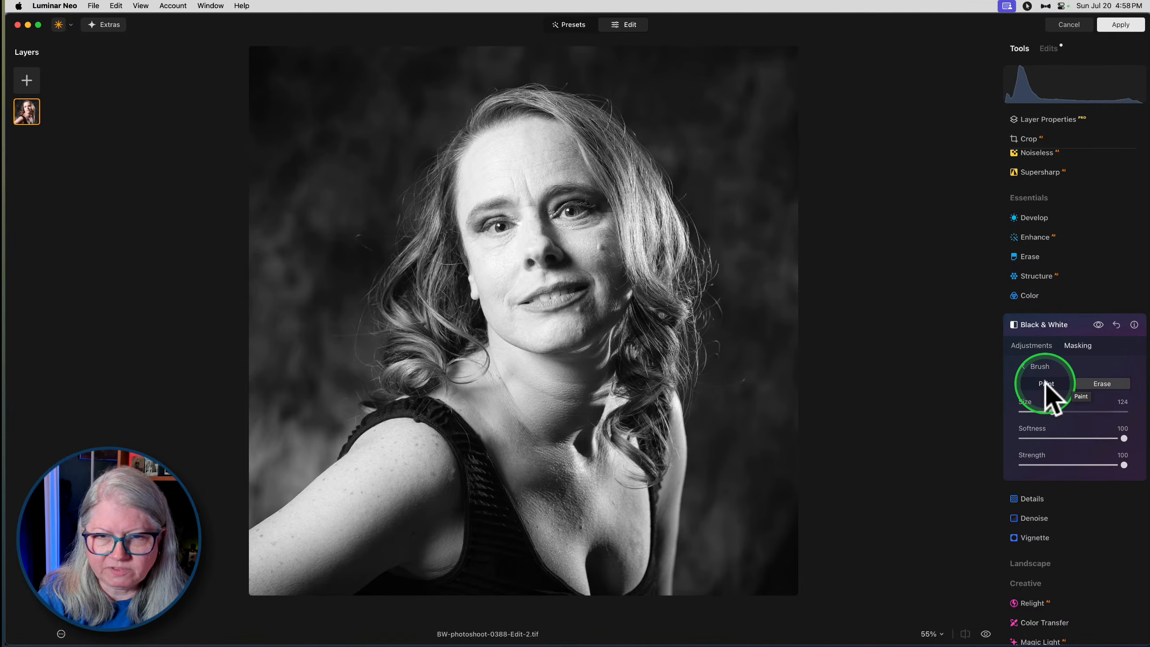
click(1031, 346)
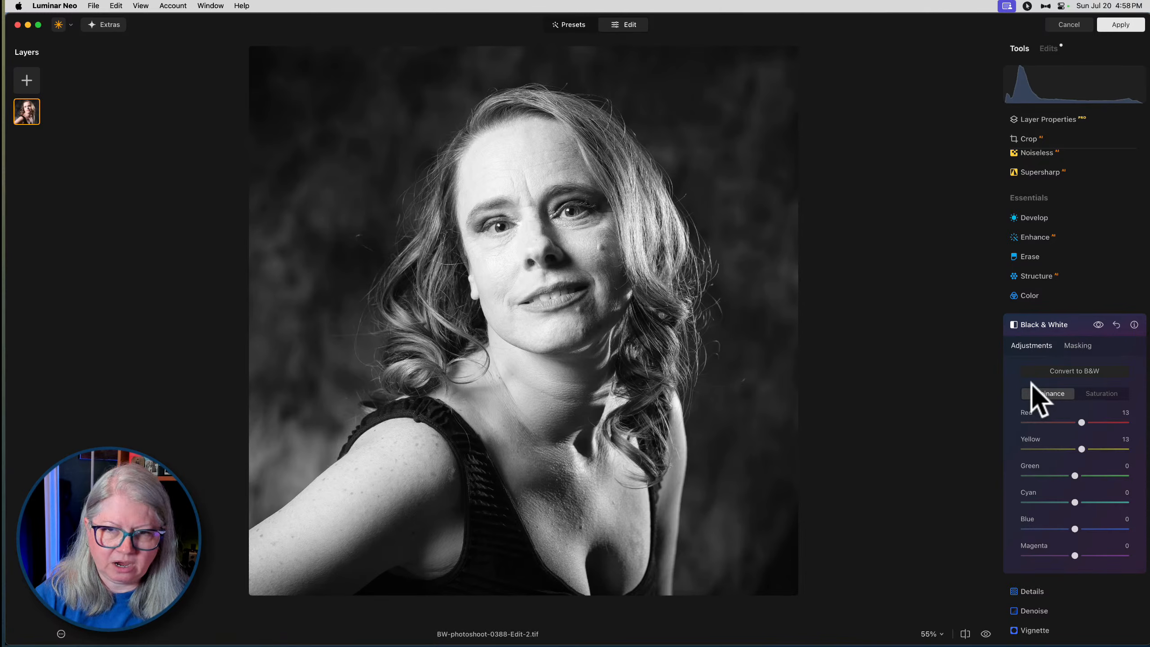
- Smooth the skin with the Skin tool at amount 100 and compare the face with and without the effect
scroll(1031, 383, down, 1)
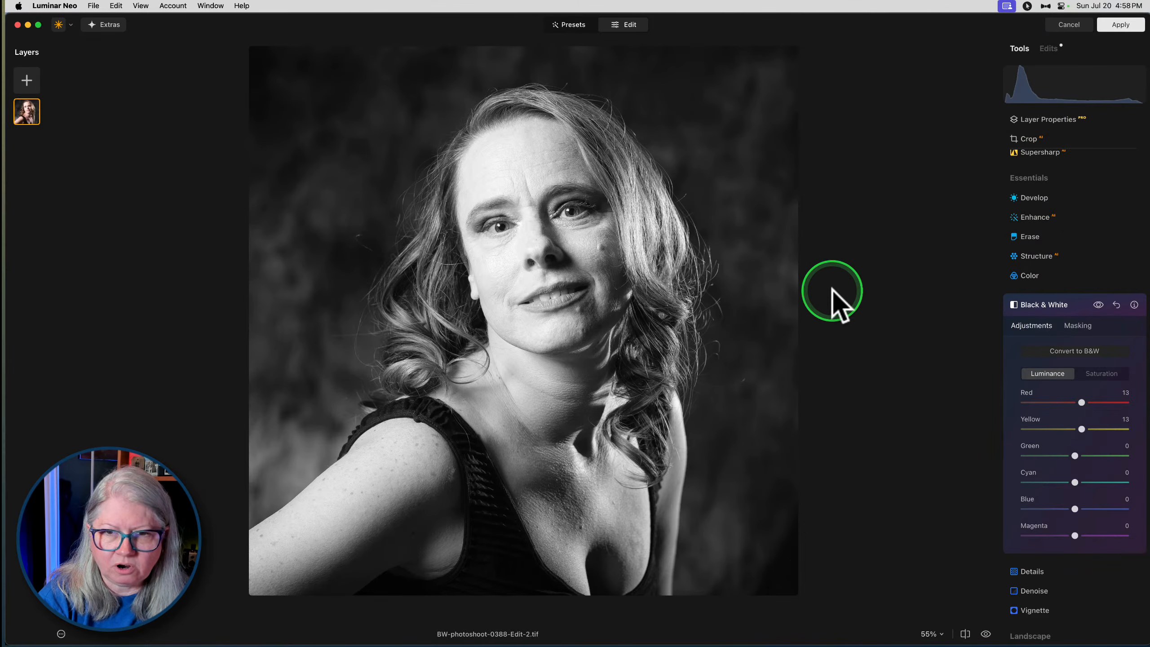
click(1049, 313)
scroll(1047, 326, down, 3)
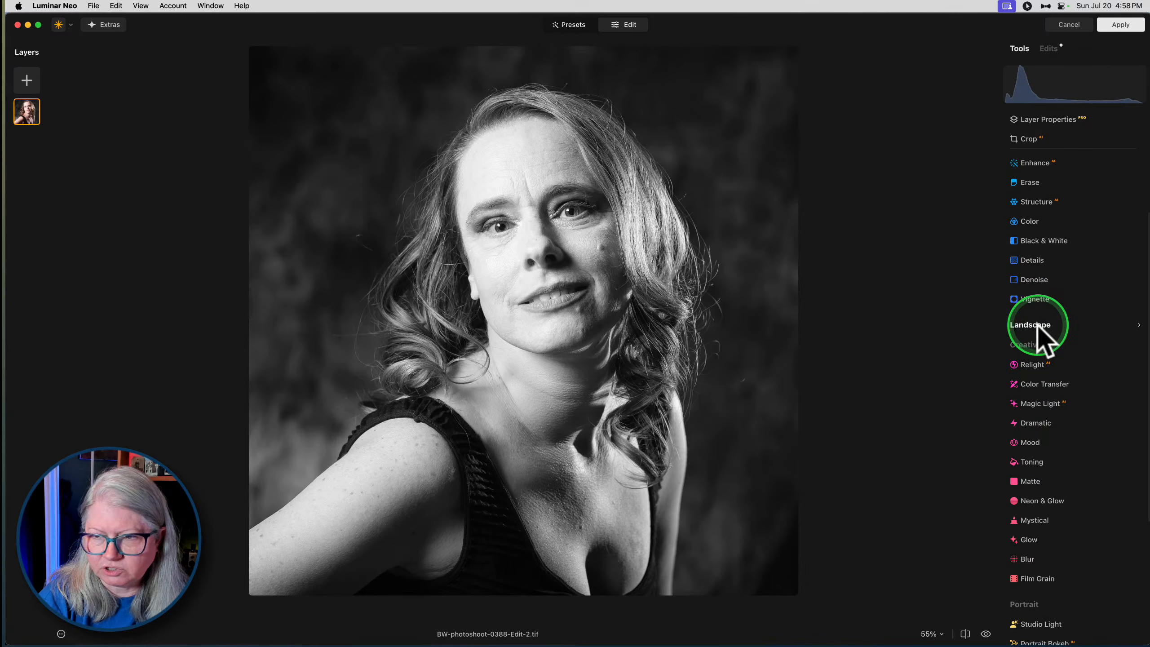
click(1028, 345)
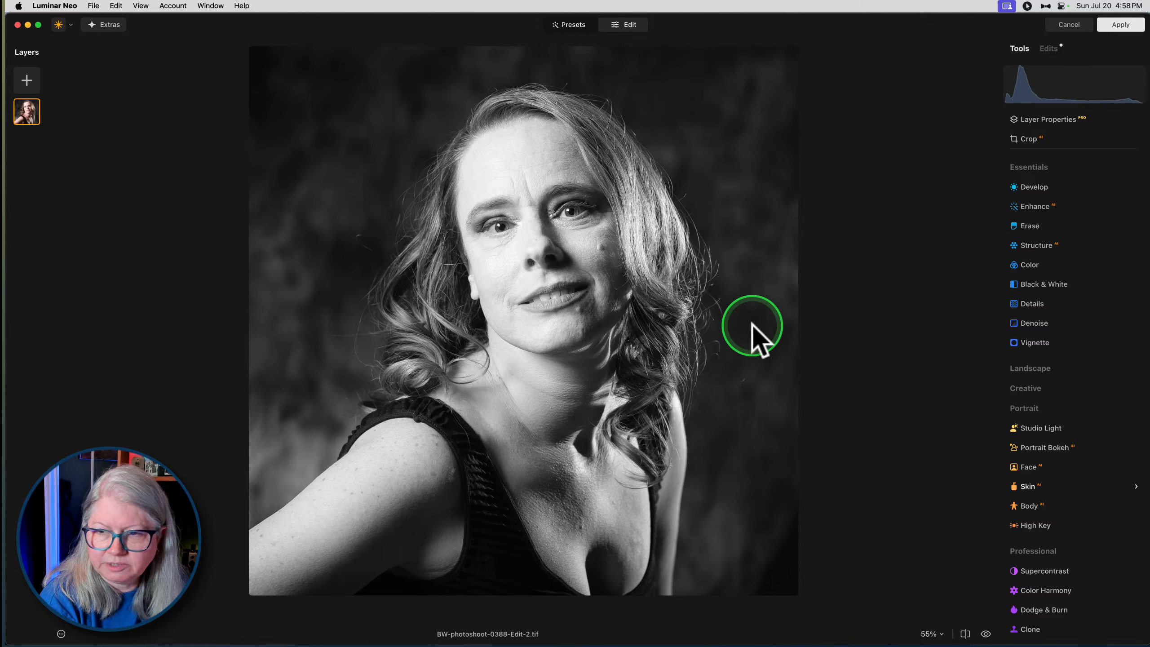
key(space)
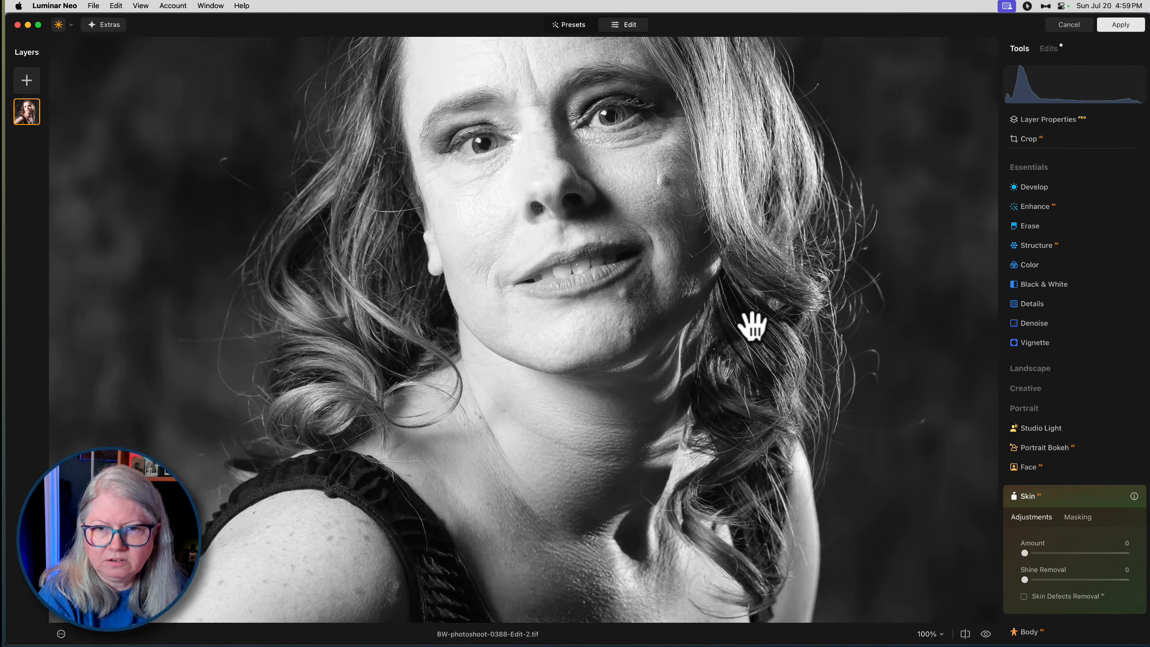
scroll(751, 323, up, 5)
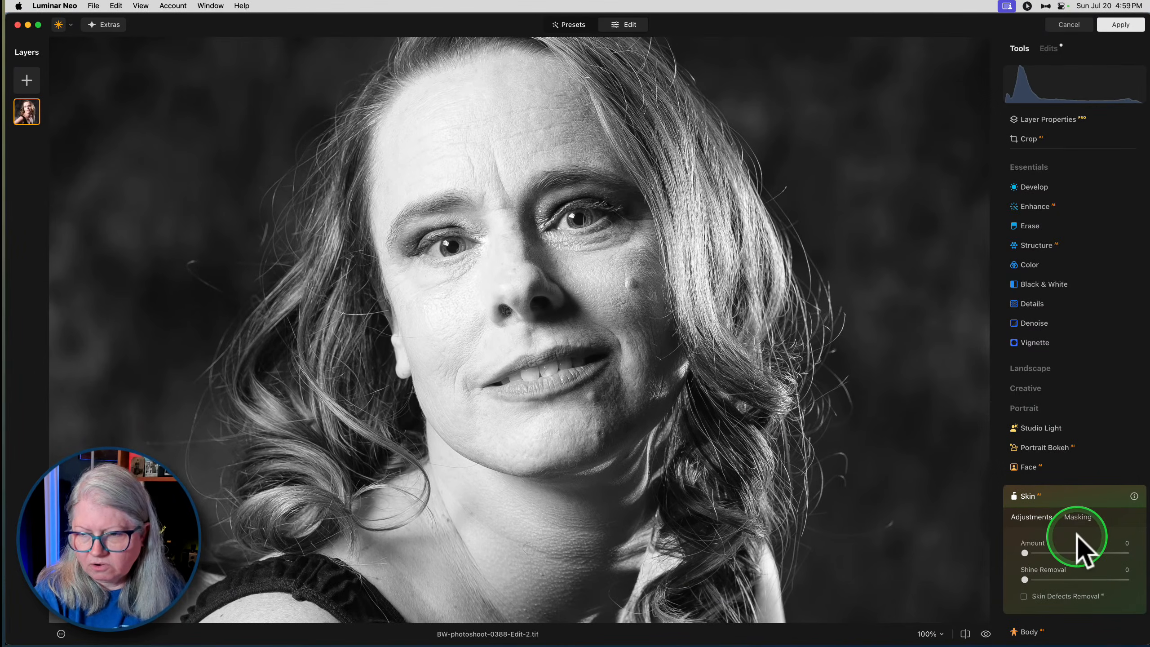
scroll(1076, 534, down, 1)
drag(1025, 536, 1128, 536)
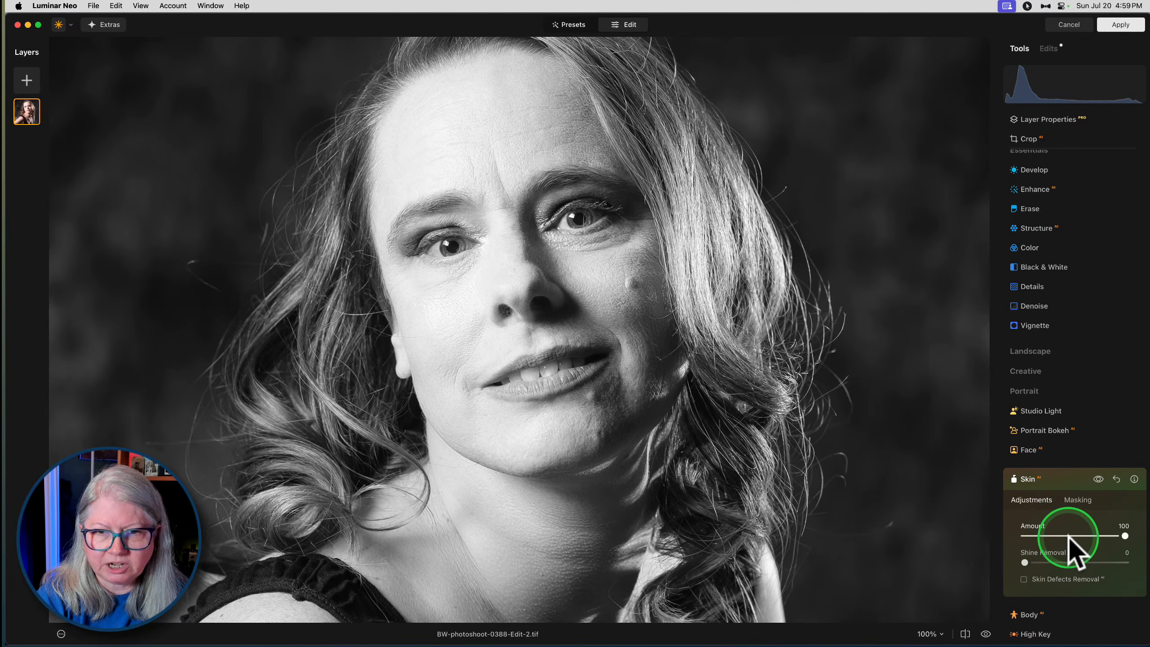
key(super+plus)
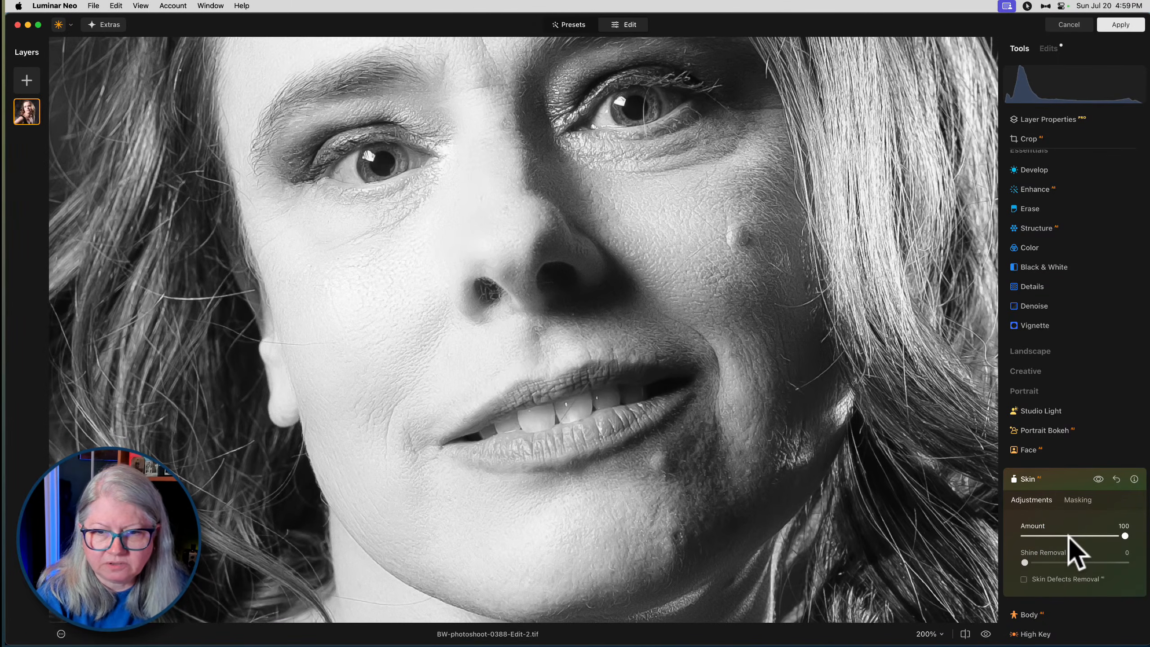
click(1099, 479)
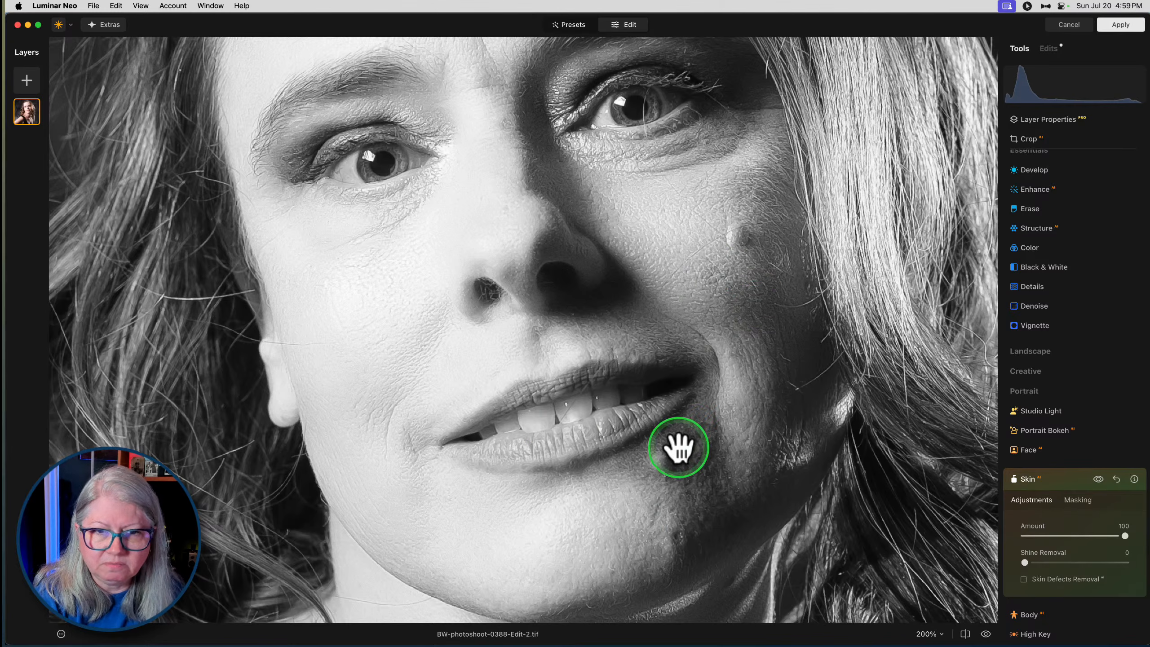
key(super+minus)
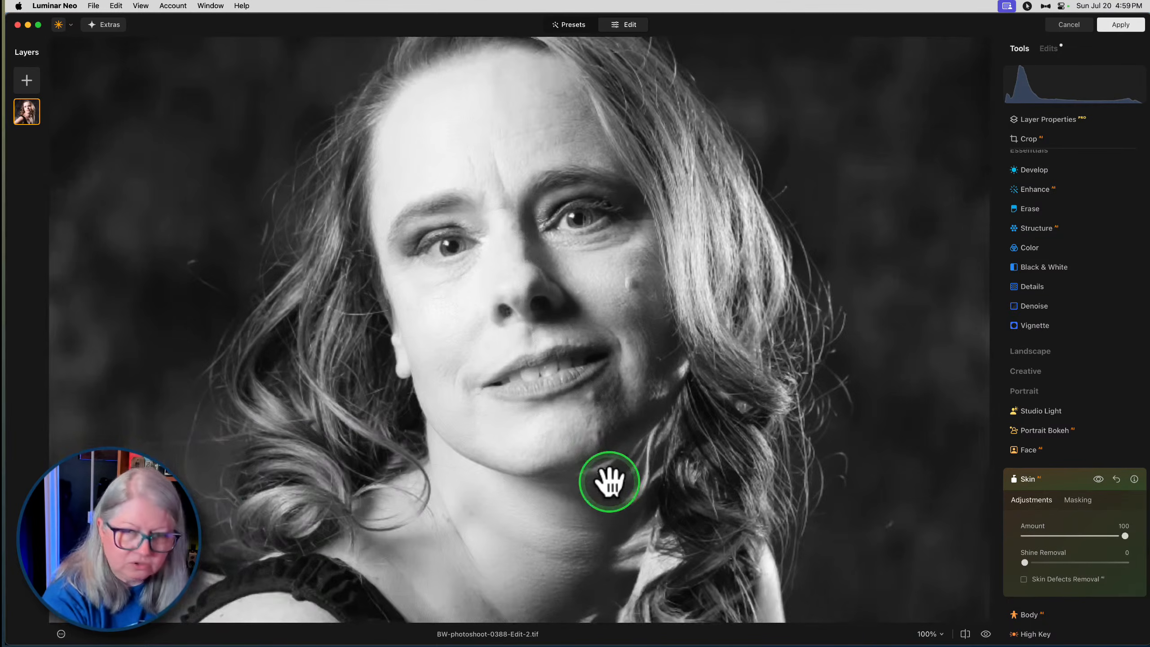
- Set the Skin amount to 82 and shine removal to 9, enable Skin Defects Removal and compare before and after
drag(1124, 536, 1107, 536)
mouse_move(1027, 562)
mouse_down()
mouse_move(1055, 562)
mouse_move(979, 558)
mouse_move(1039, 556)
mouse_move(1037, 569)
mouse_up()
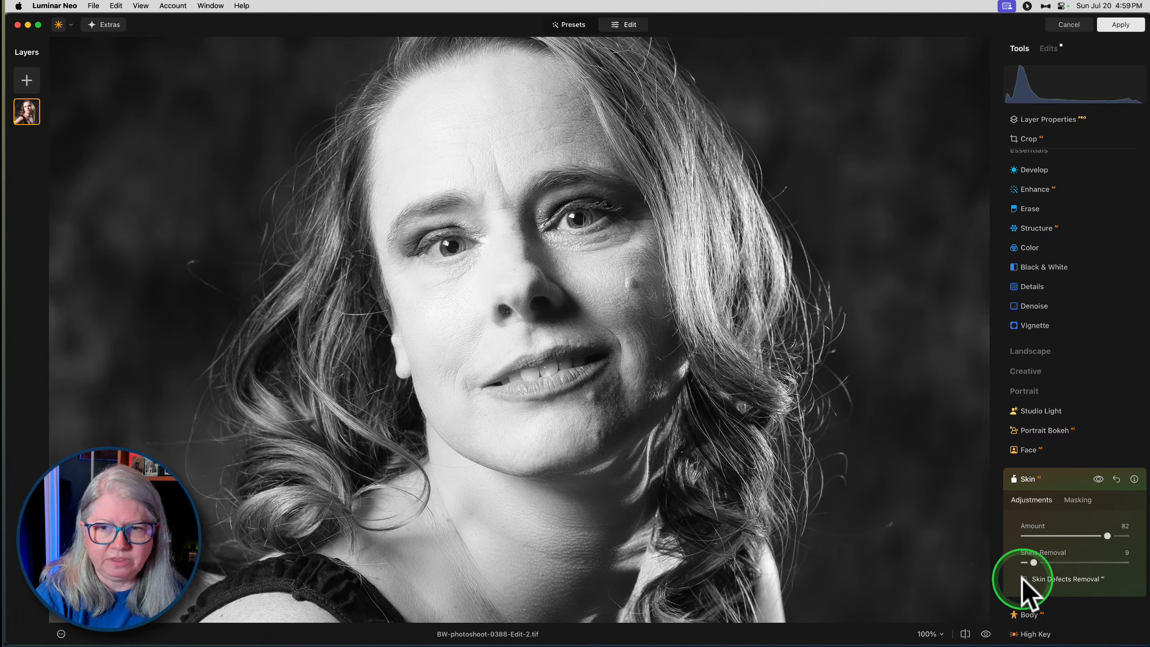
click(1025, 579)
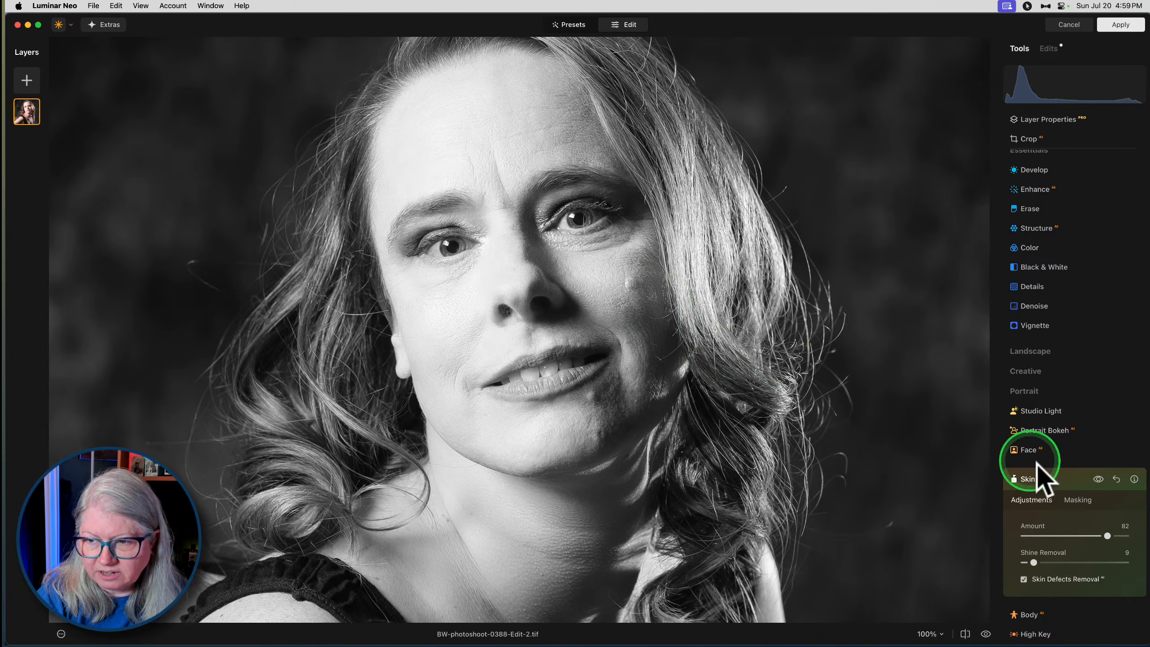
click(1099, 478)
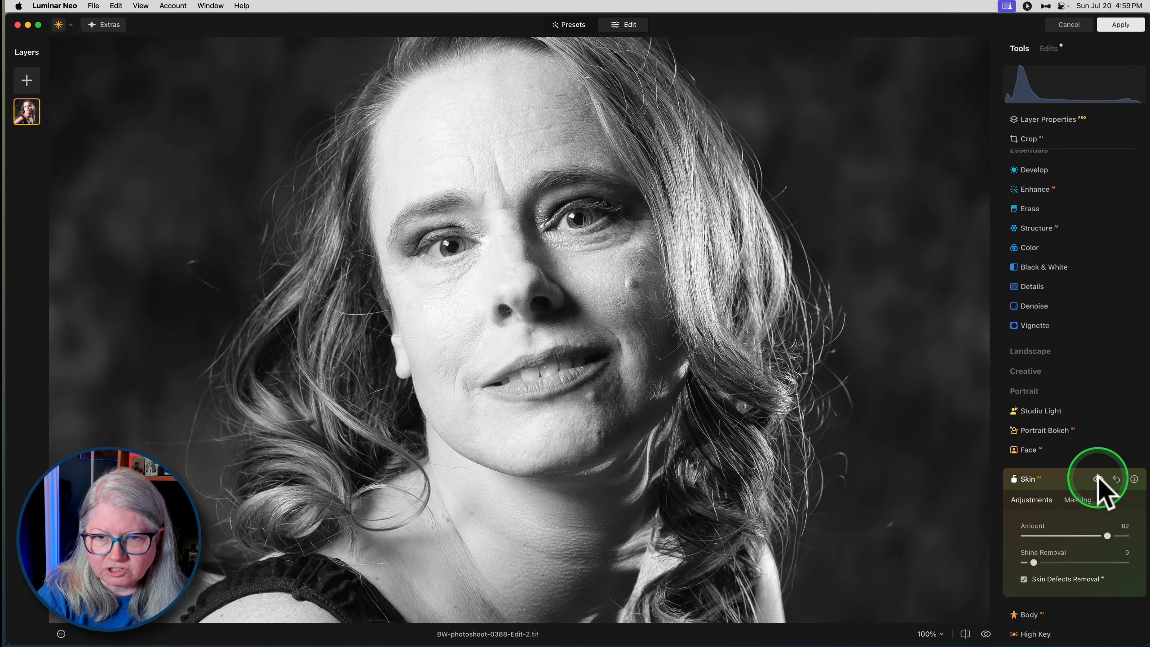
click(1099, 478)
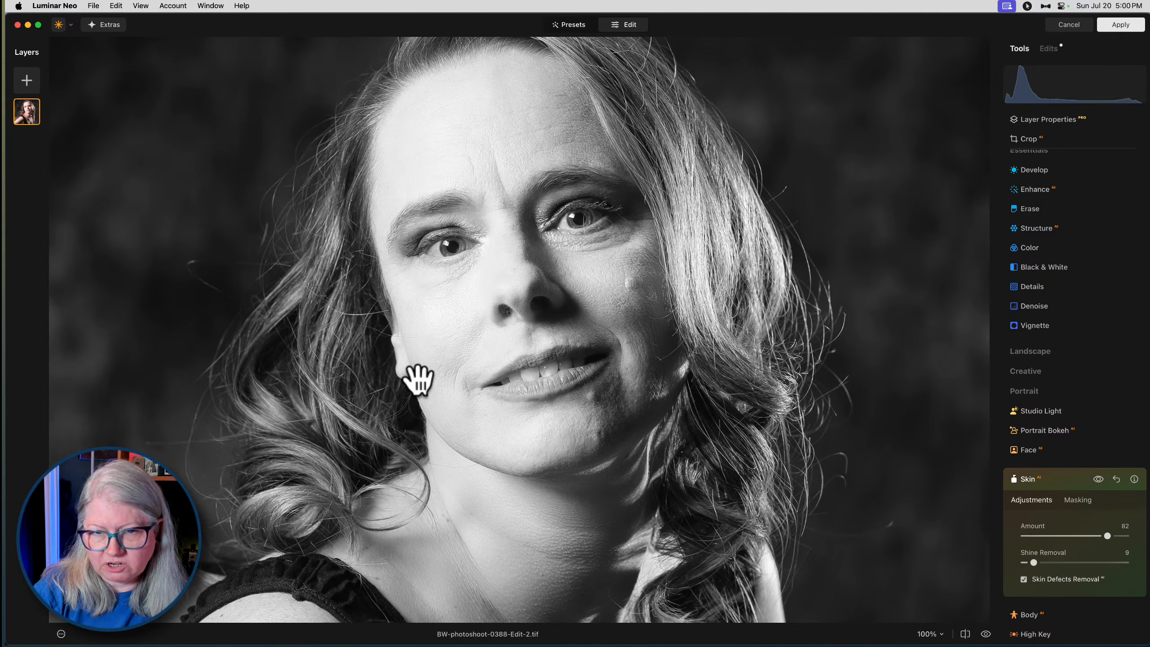
click(534, 493)
click(497, 141)
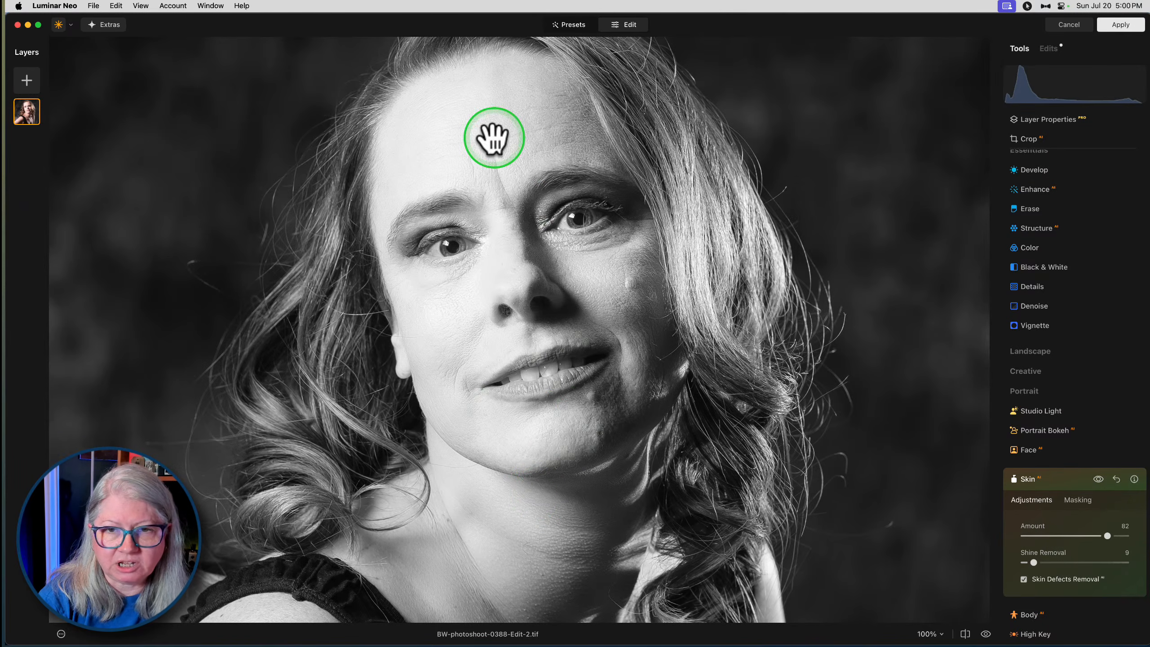
click(843, 395)
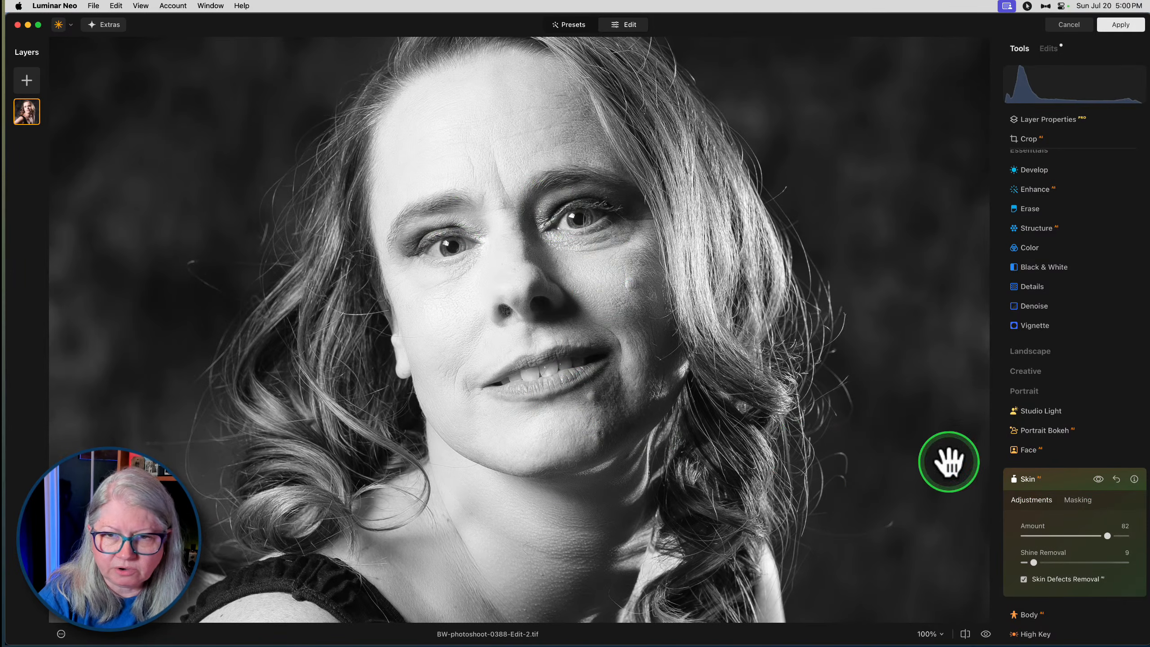
click(1054, 483)
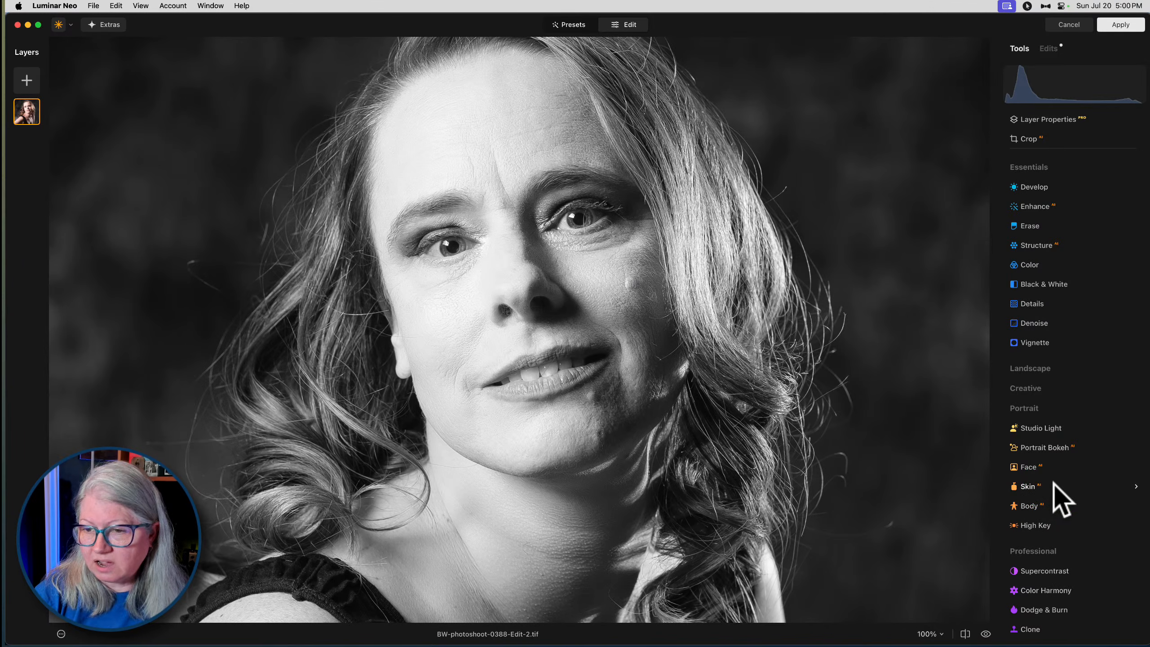
- Add a second Skin adjustment with amount 100 and compare the face with and without it
click(1025, 487)
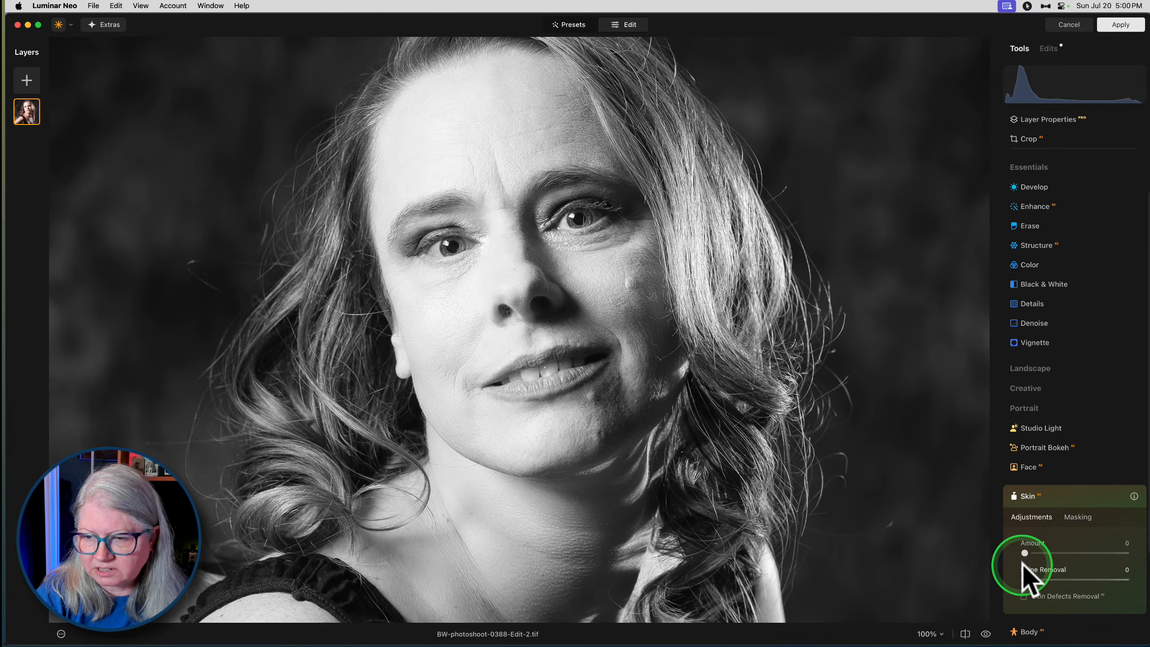
drag(1026, 554, 1132, 548)
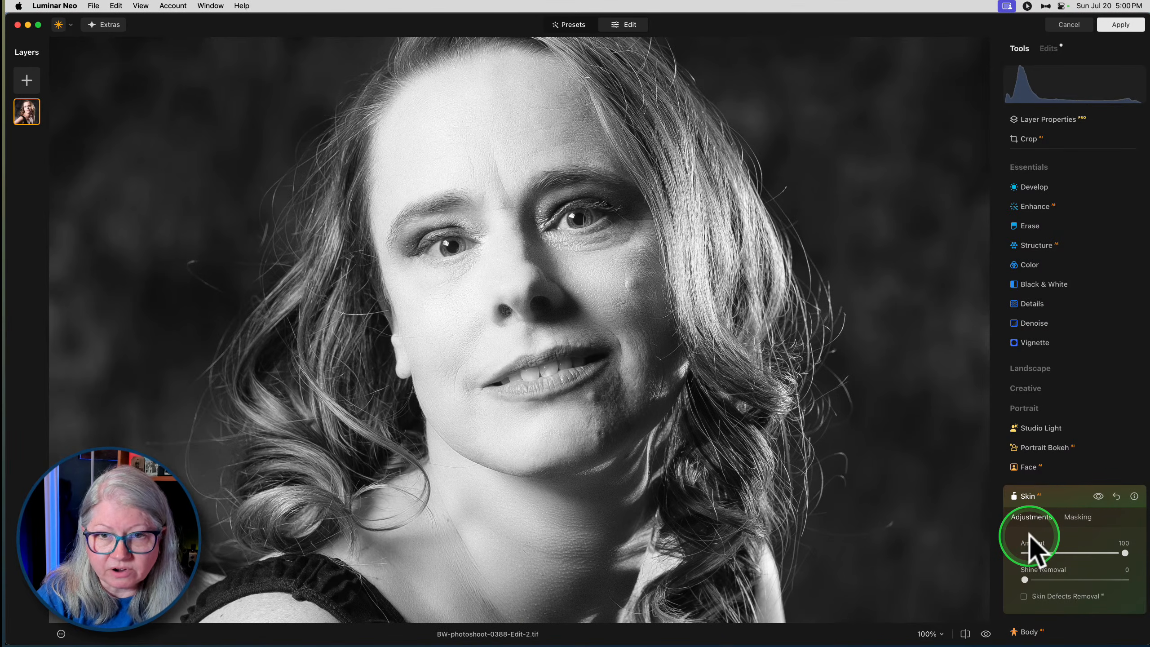
click(1024, 580)
click(1099, 496)
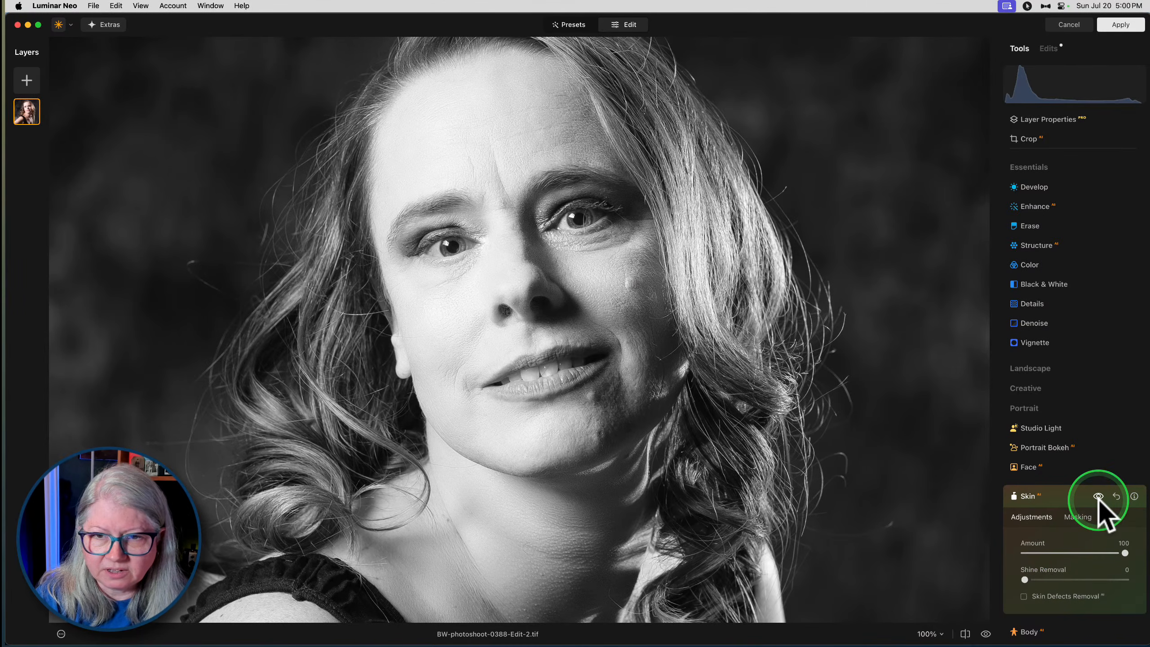
click(1098, 496)
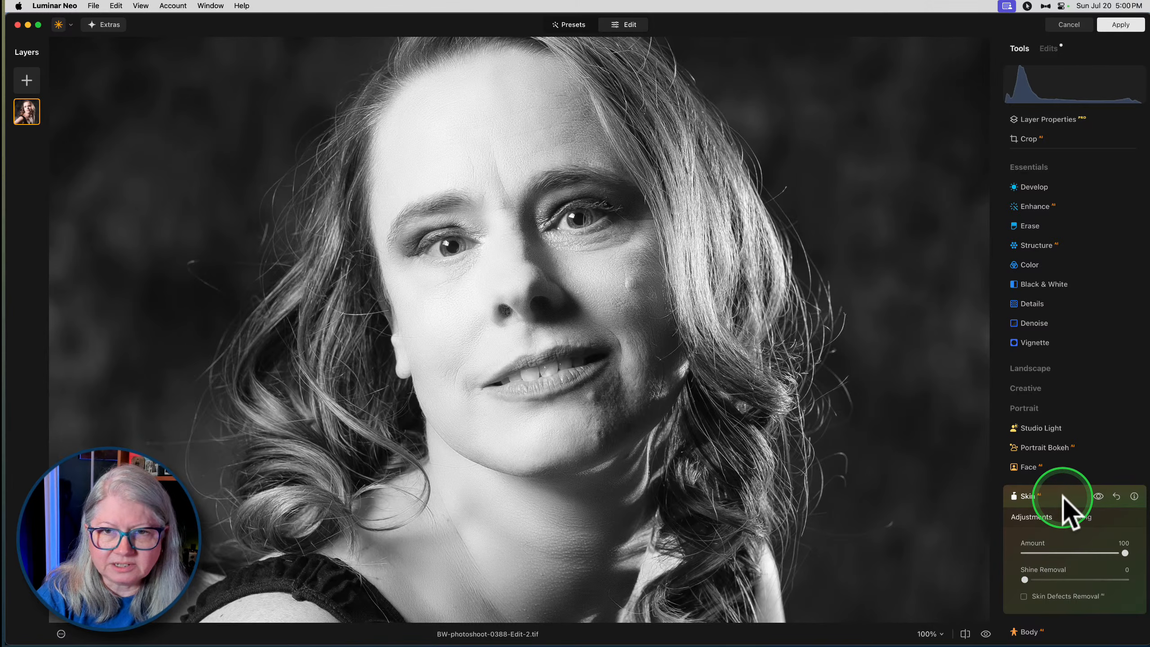
- Limit the second Skin adjustment to the shadowed cheek and forehead by painting a mask with a size 148 brush
click(1073, 516)
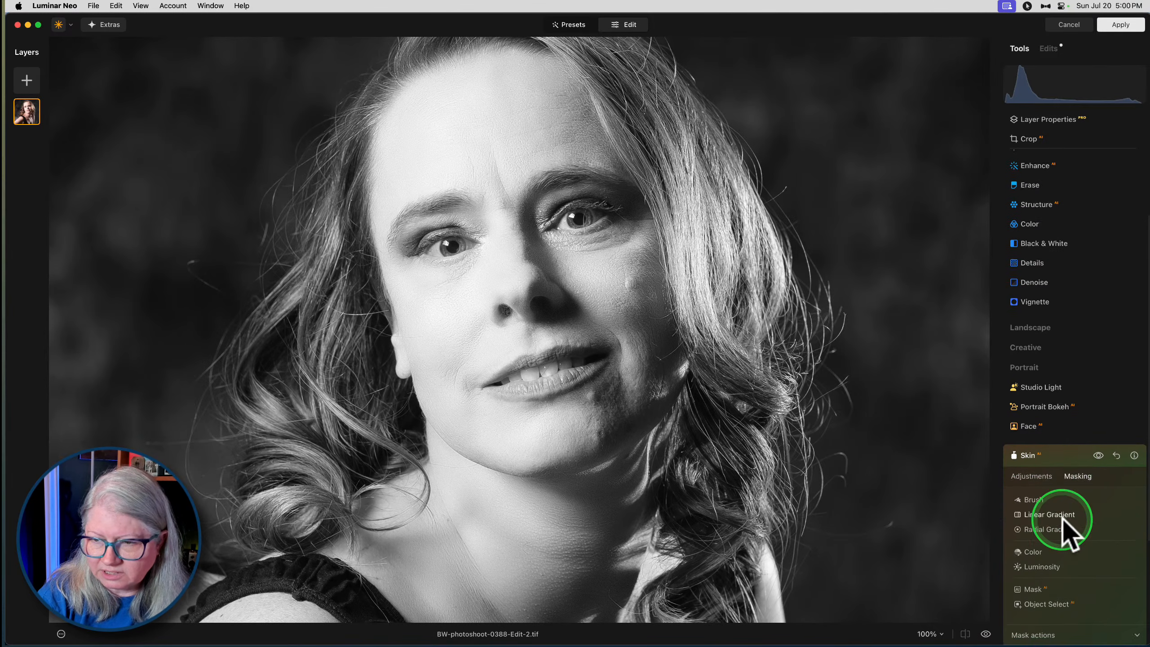
click(1028, 498)
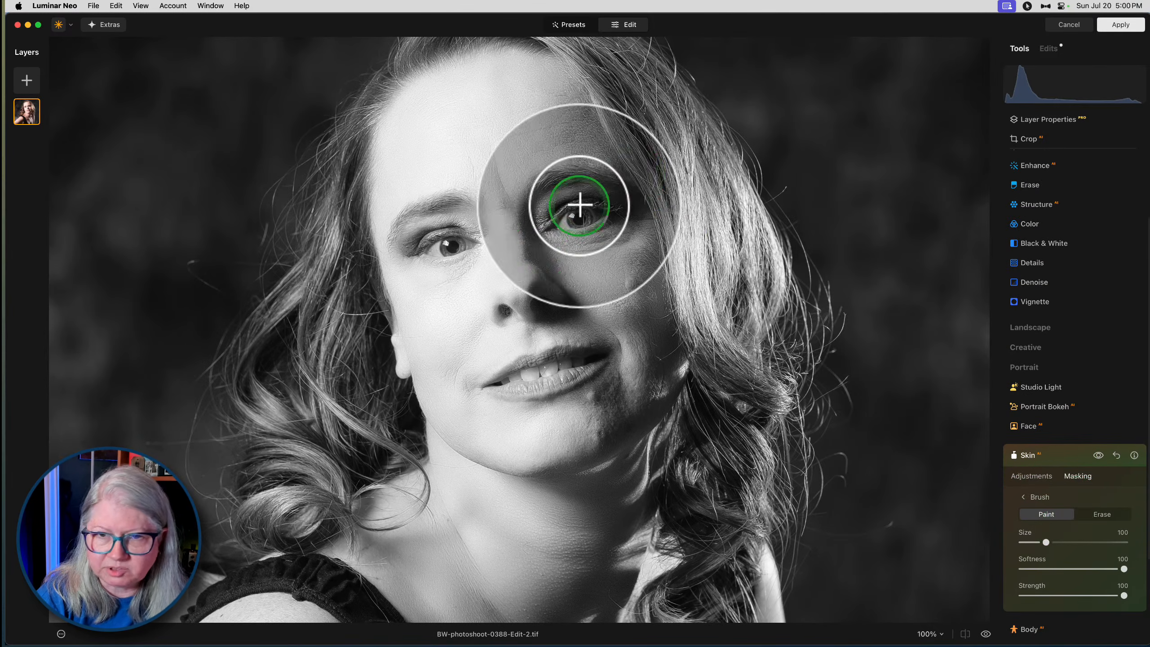
key(])
key(])
key(])
key(])
mouse_move(564, 261)
mouse_down()
mouse_move(649, 246)
mouse_move(638, 271)
mouse_move(645, 357)
mouse_move(629, 262)
mouse_move(586, 277)
mouse_move(641, 339)
mouse_move(627, 410)
mouse_move(572, 424)
mouse_move(625, 402)
mouse_move(611, 333)
mouse_move(582, 324)
mouse_up()
mouse_move(553, 147)
mouse_down()
mouse_move(543, 96)
mouse_move(498, 83)
mouse_move(493, 153)
mouse_move(511, 193)
mouse_up()
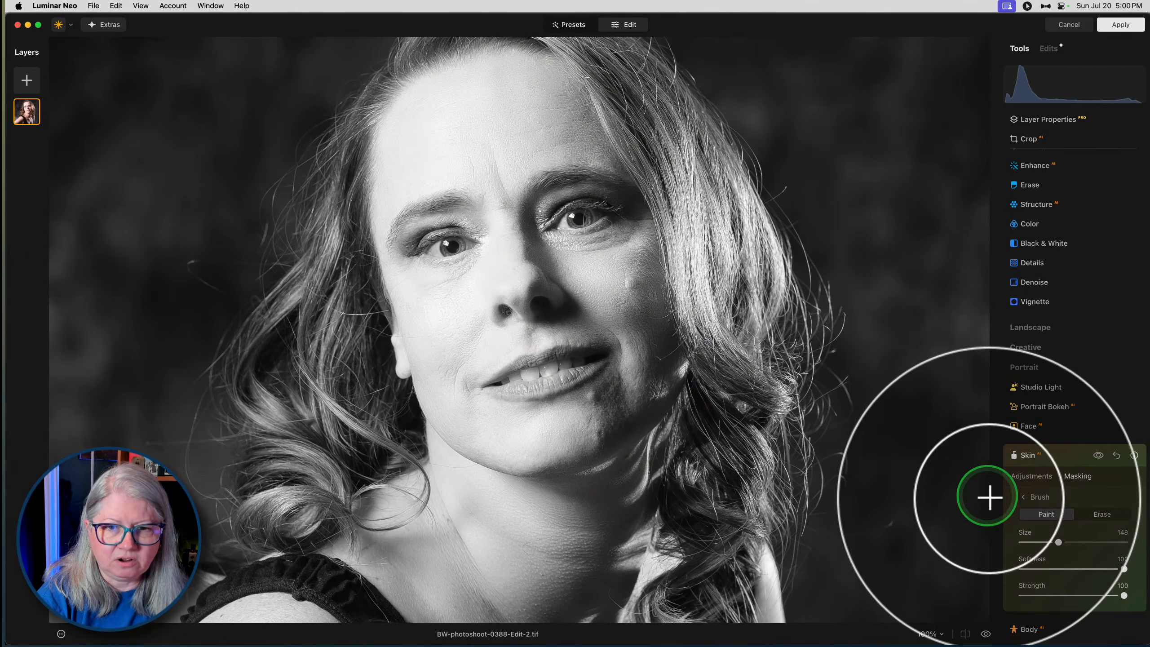
click(1057, 455)
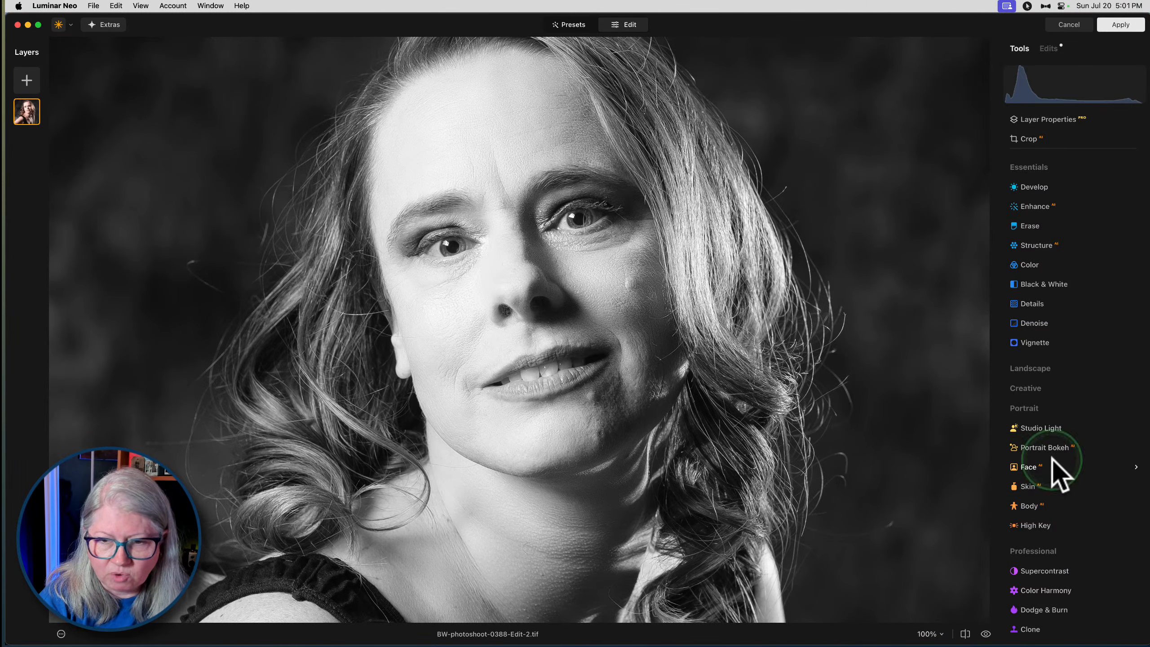
scroll(794, 356, down, 10)
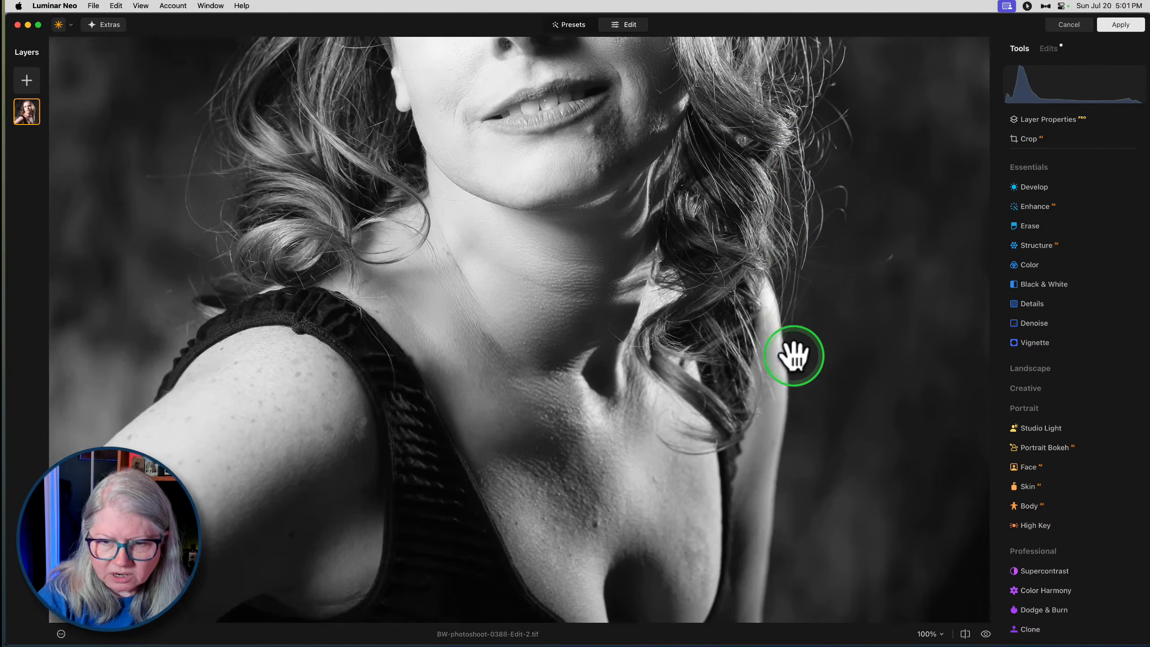
scroll(794, 355, down, 2)
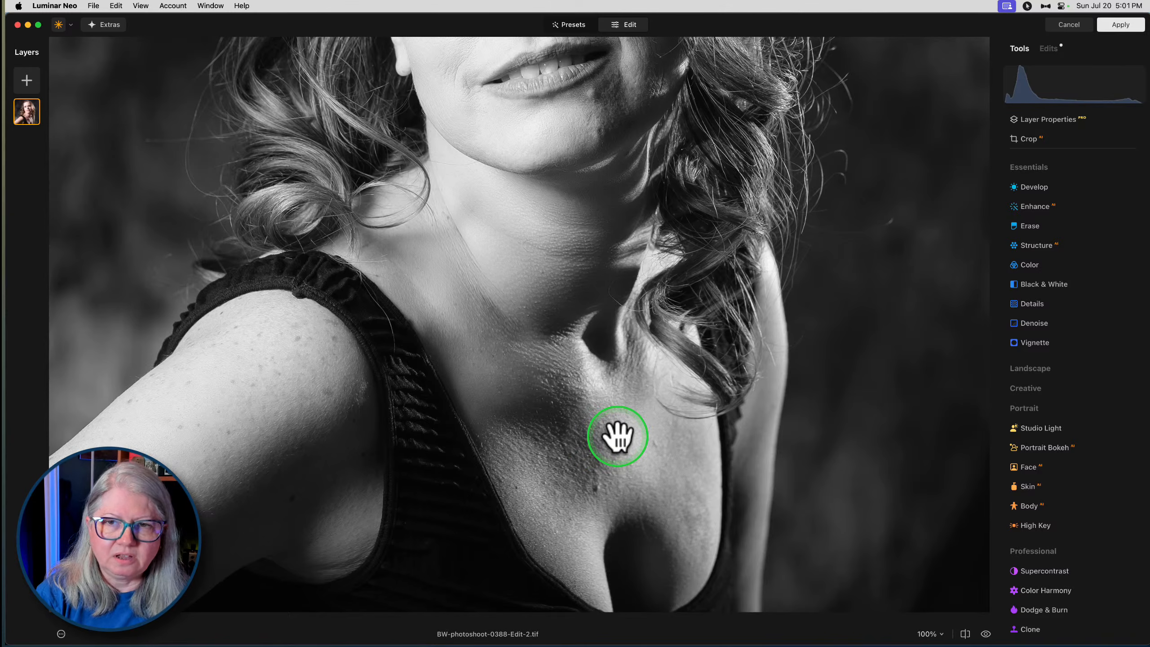
scroll(618, 436, up, 8)
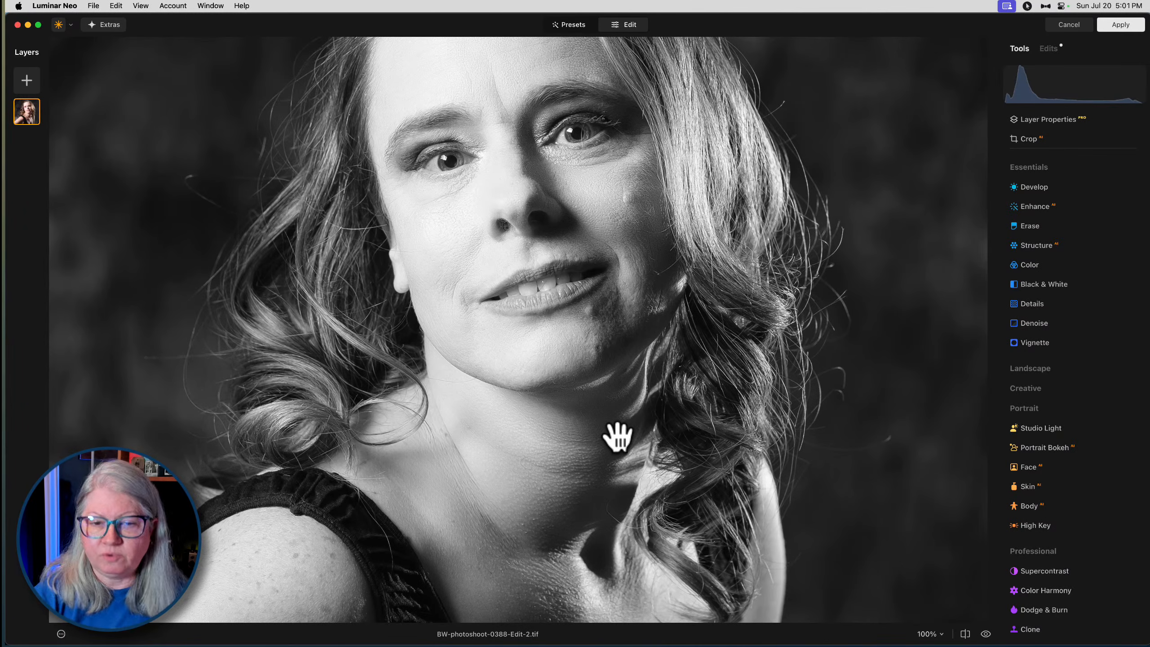
scroll(721, 313, up, 2)
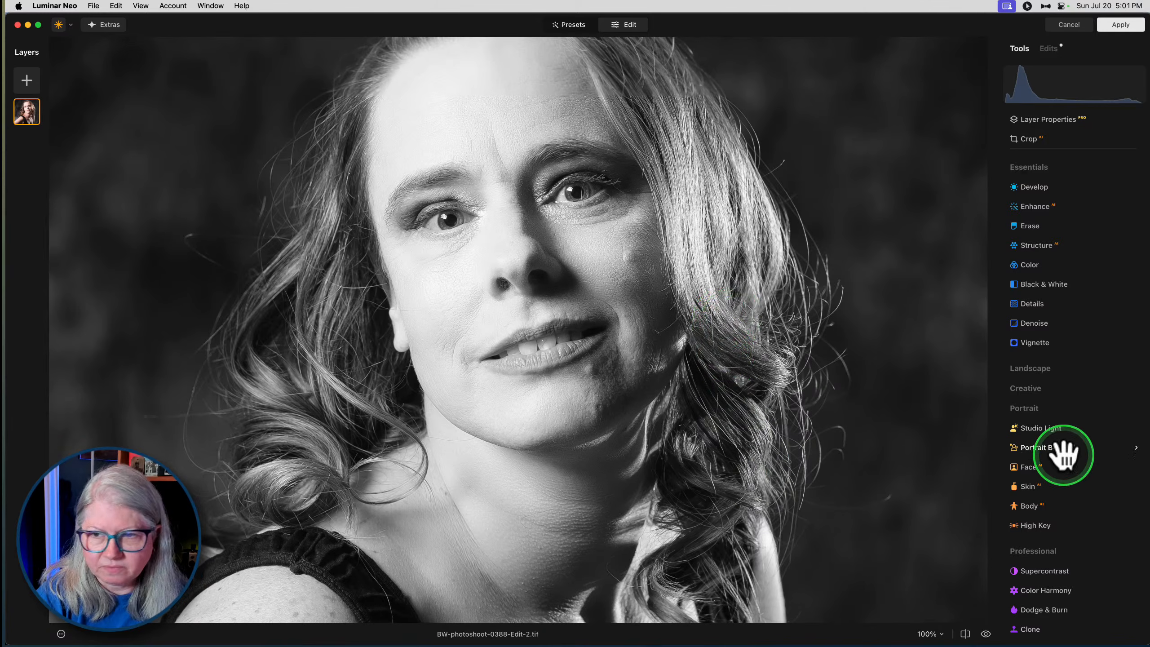
- Try slimming the face with the Face tool at a Slim Face amount of 48, and reset it to 0
click(1027, 470)
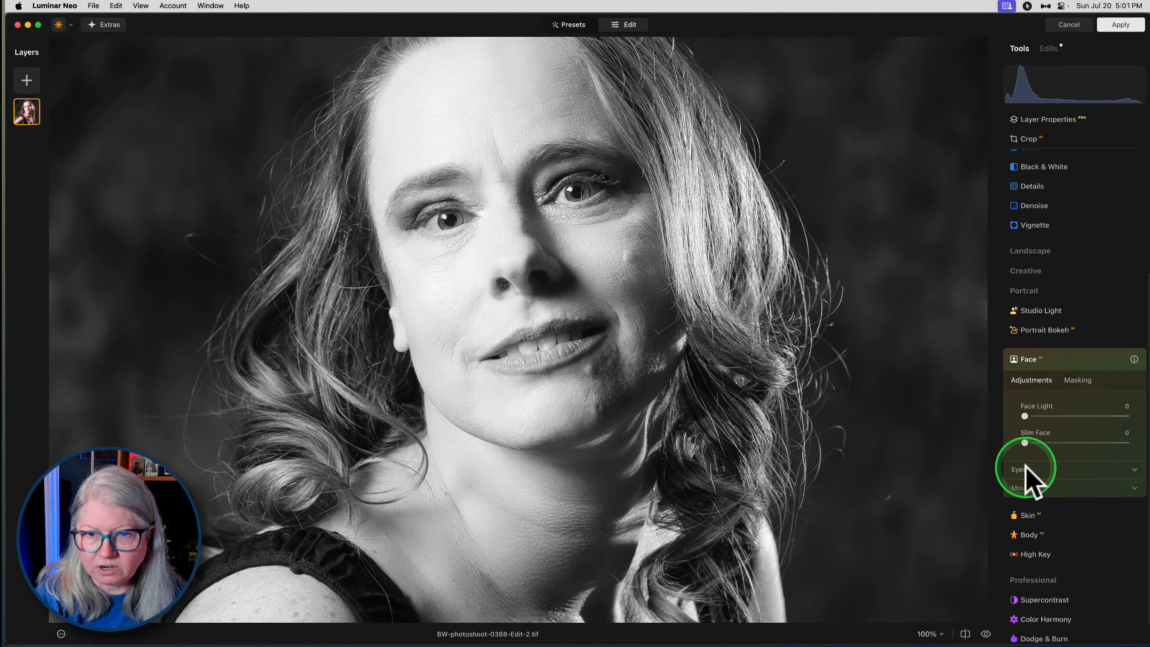
drag(1026, 416, 978, 418)
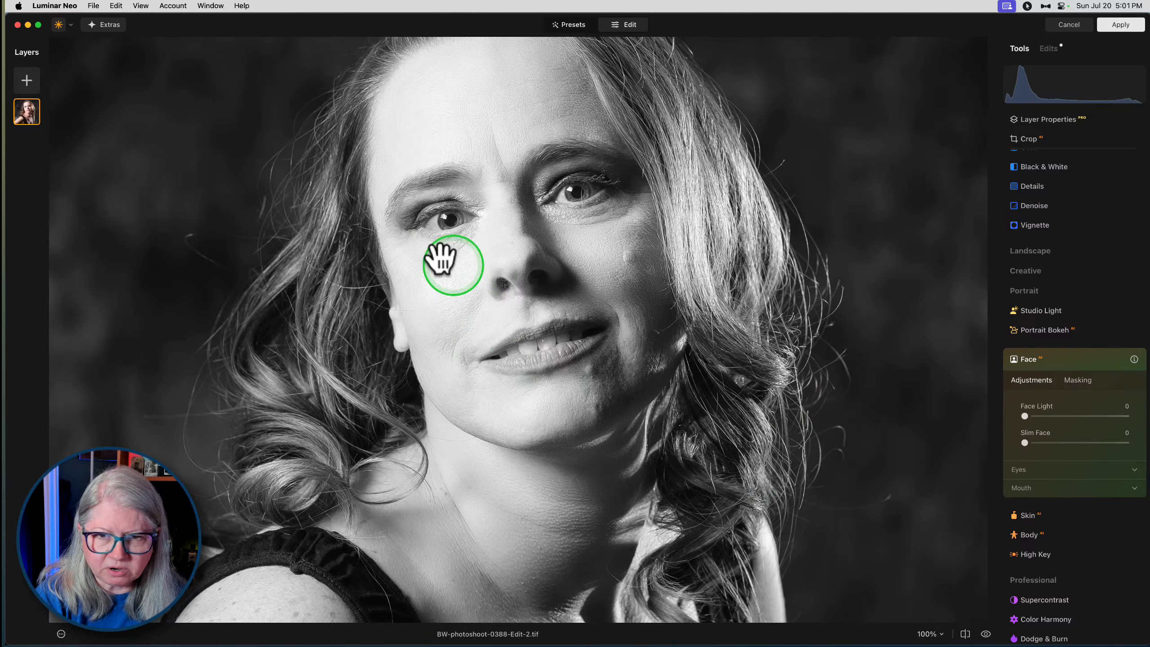
drag(1033, 446, 1075, 446)
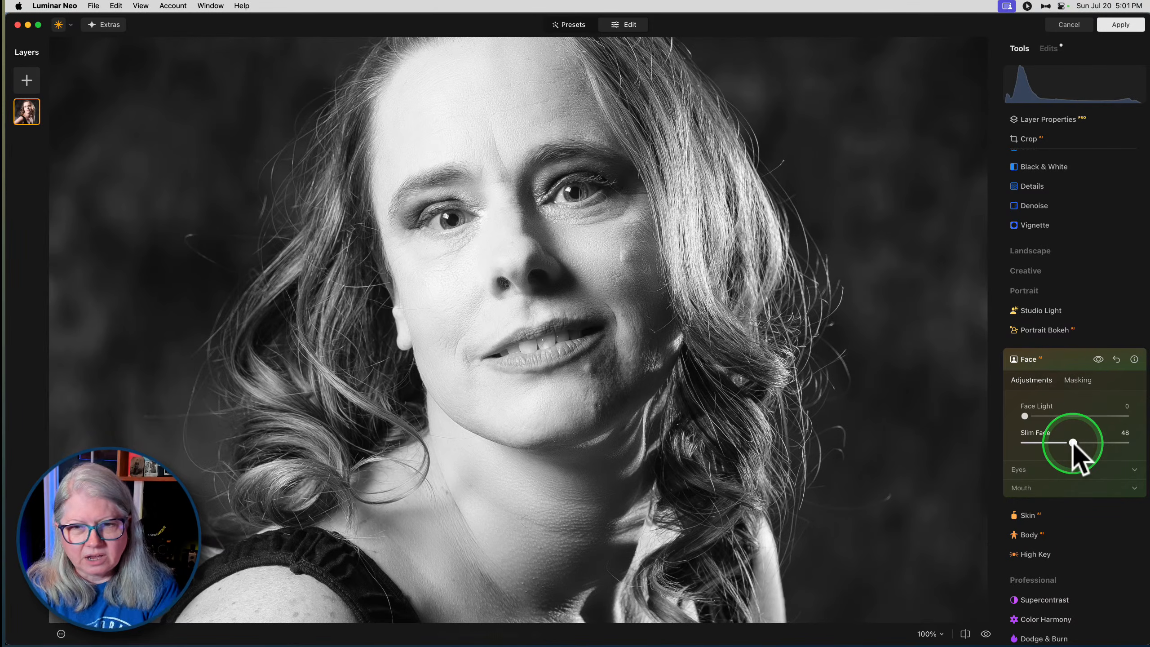
drag(1075, 443, 990, 440)
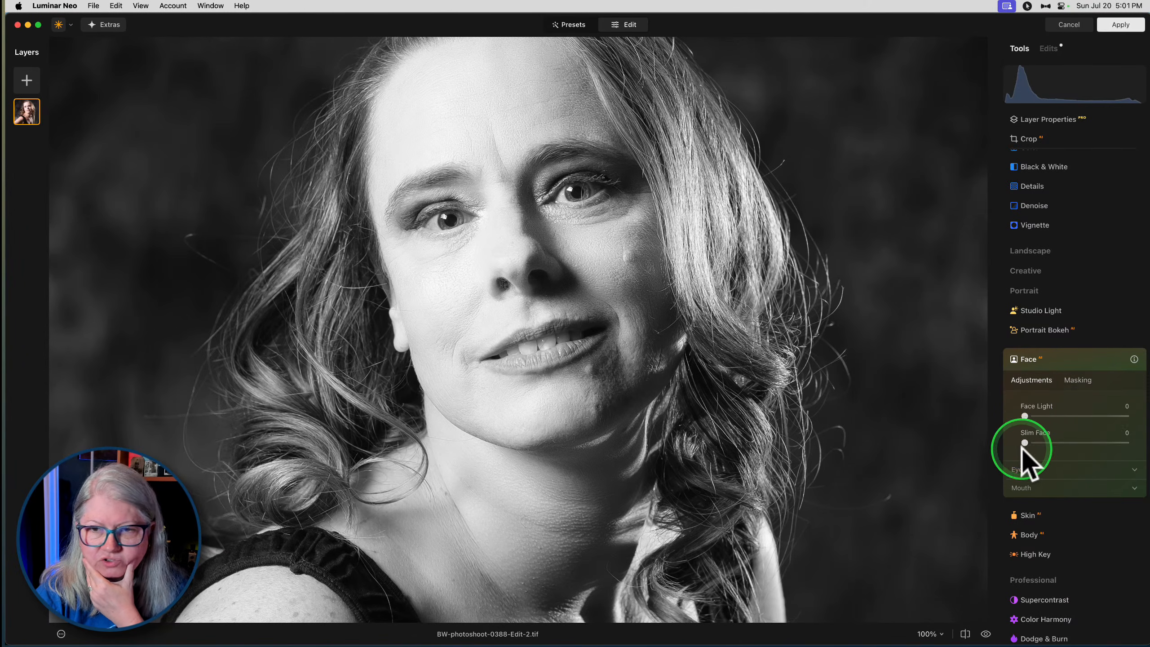
- Change the iris to Grey in the eye adjustments and set Iris Visibility to 61
click(1020, 469)
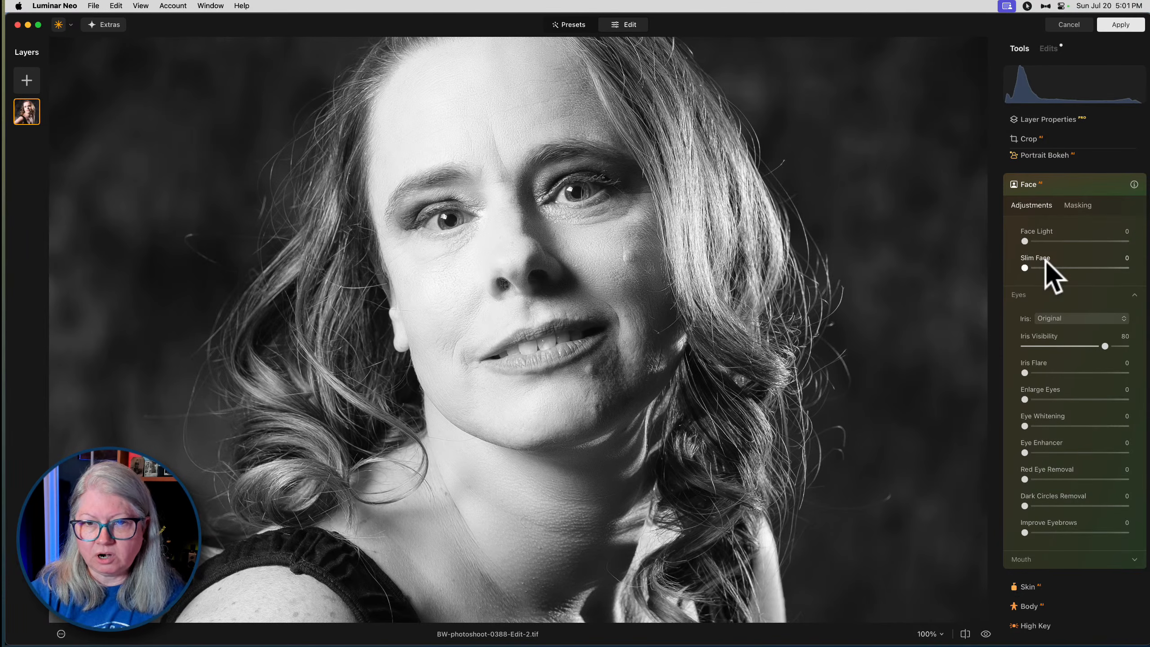
click(1056, 397)
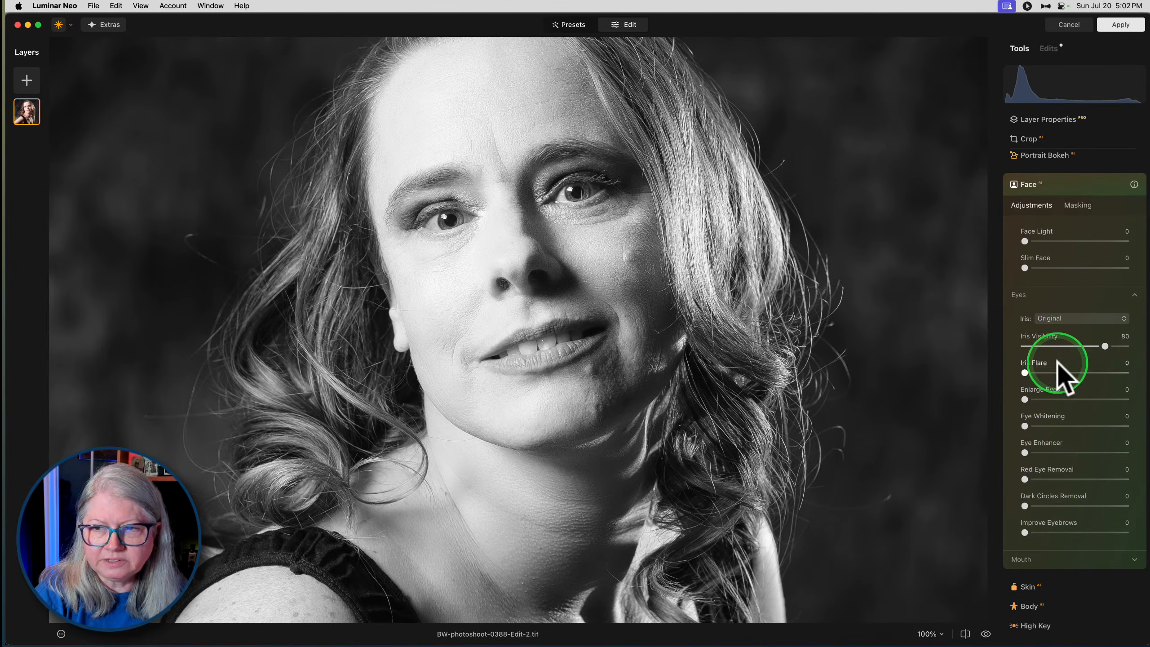
click(1057, 318)
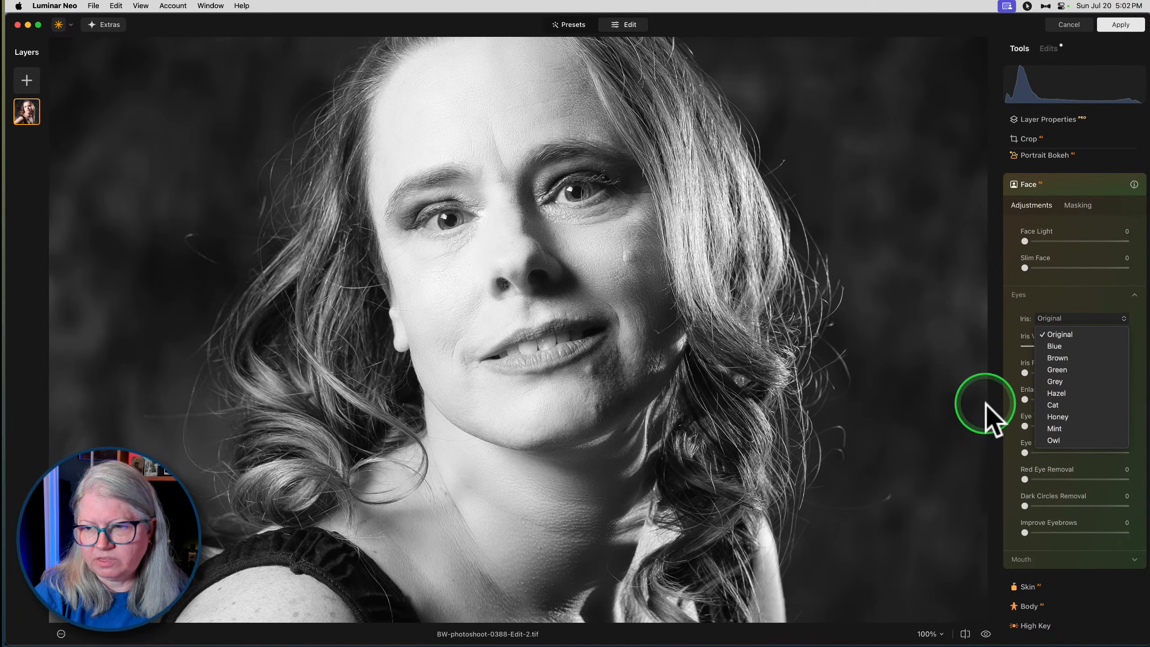
click(1057, 382)
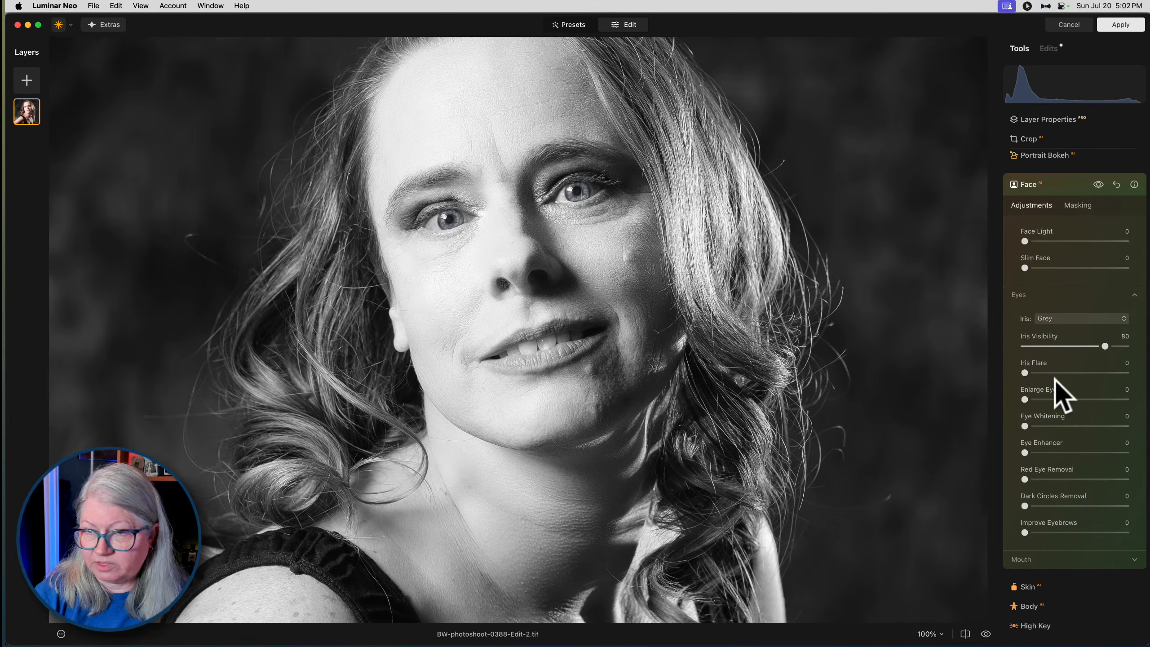
click(1067, 346)
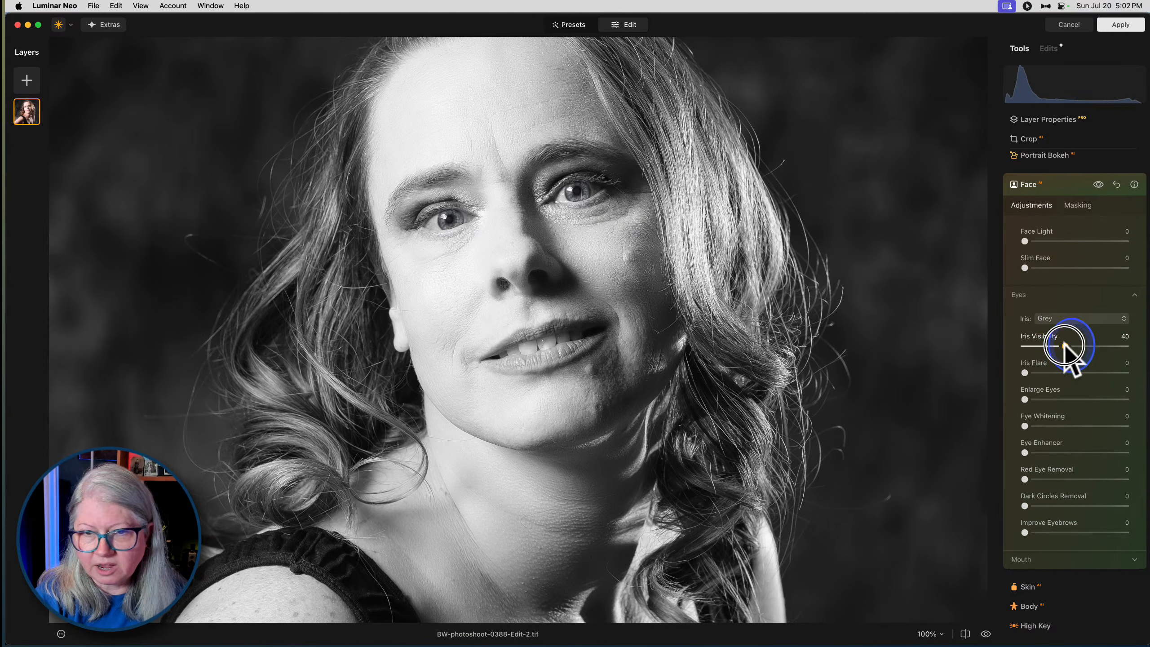
mouse_move(1104, 346)
mouse_down()
mouse_move(993, 345)
mouse_move(1086, 345)
mouse_up()
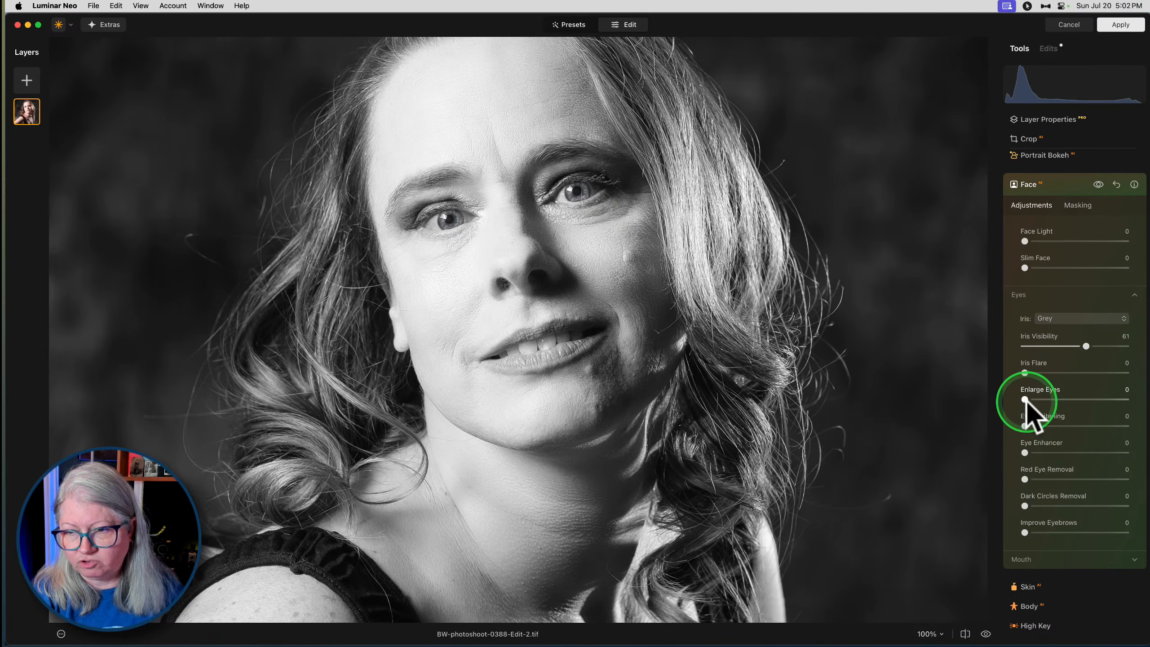
- Refine the eyes with Eye Enhancer 38, Iris Flare 8, Iris Visibility 44, Enlarge Eyes 21 and Eye Whitening 2
drag(1025, 452, 1063, 453)
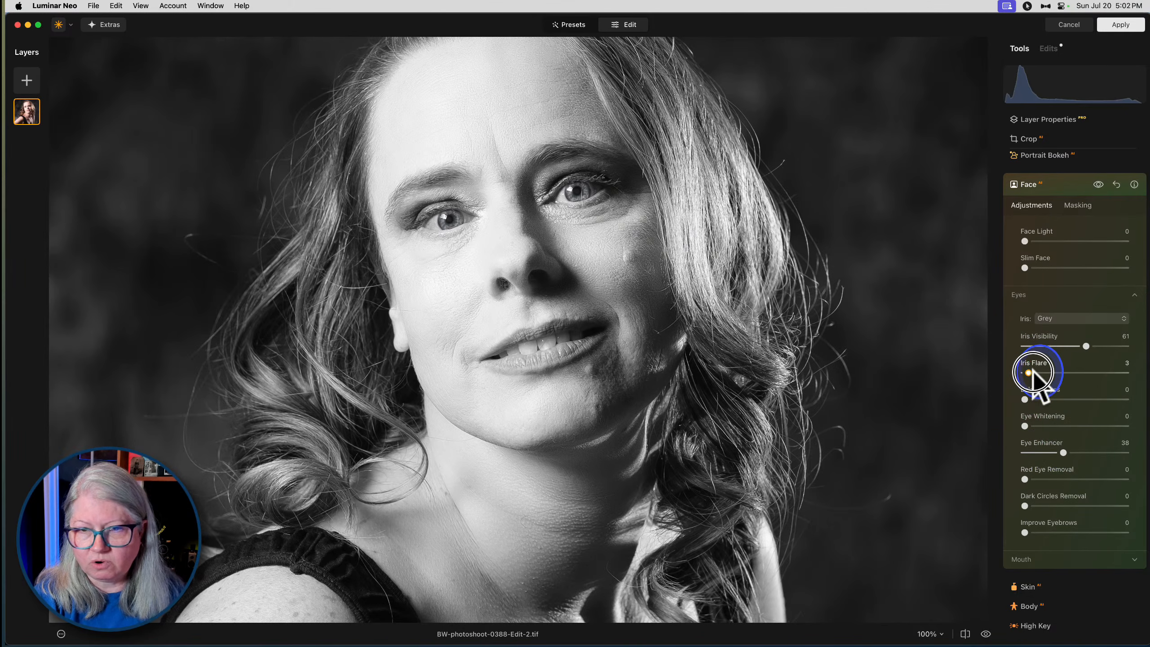
drag(1035, 371, 1077, 346)
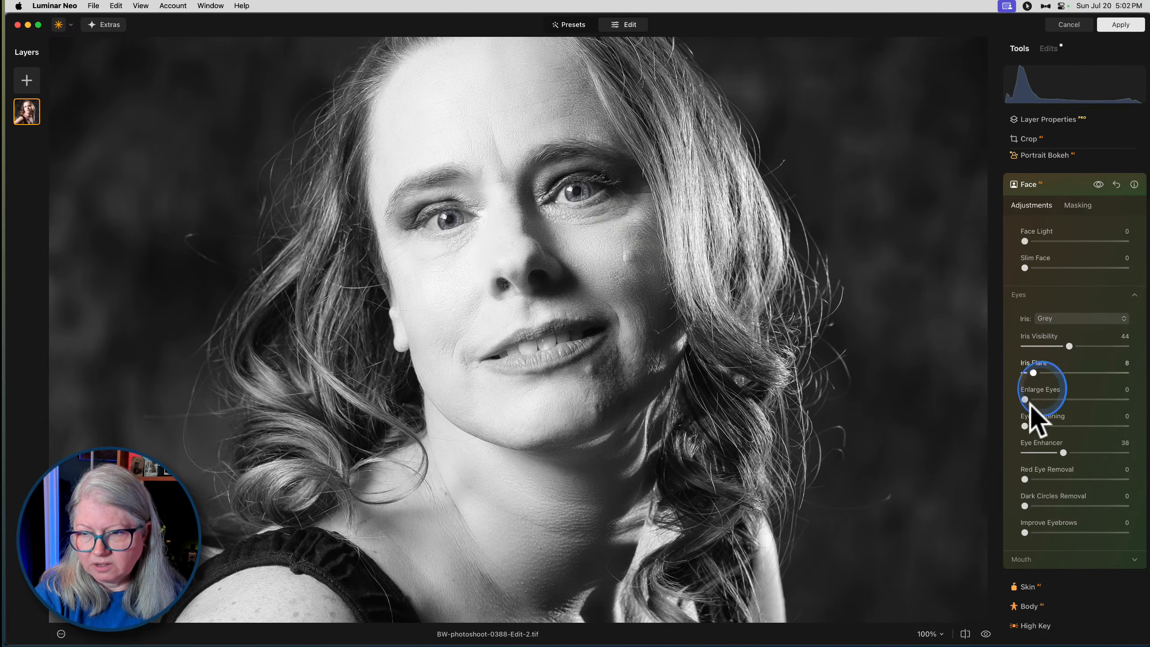
drag(1025, 426, 1046, 399)
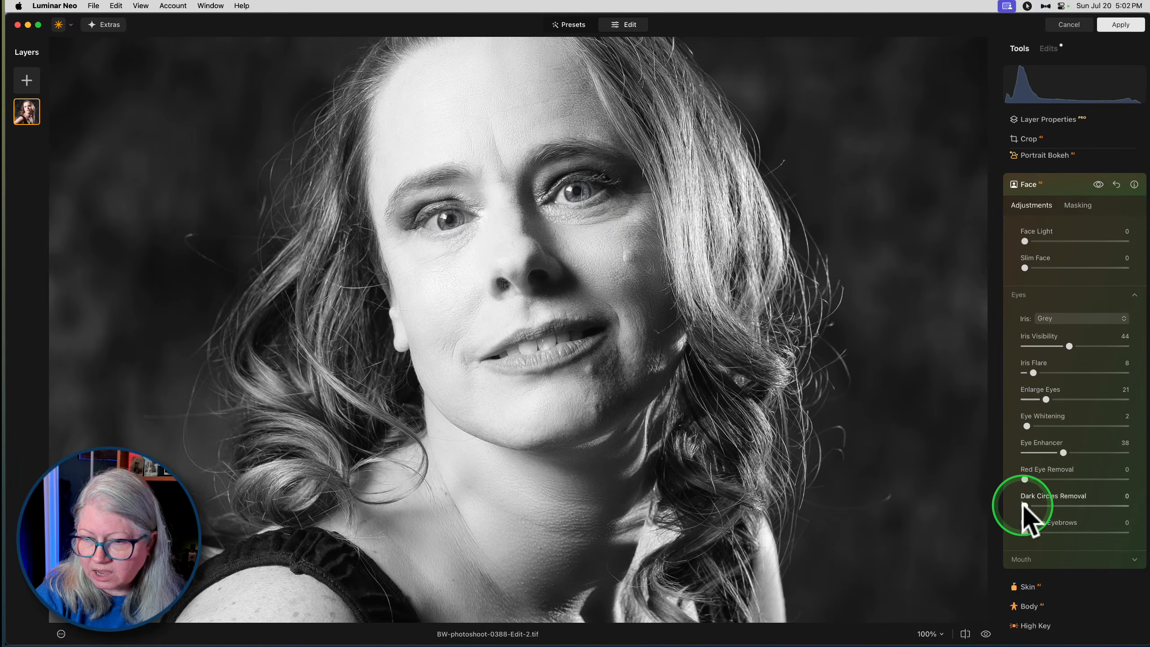
- Set Dark Circles Removal to 97 and Improve Eyebrows to 22
drag(1025, 505, 1104, 503)
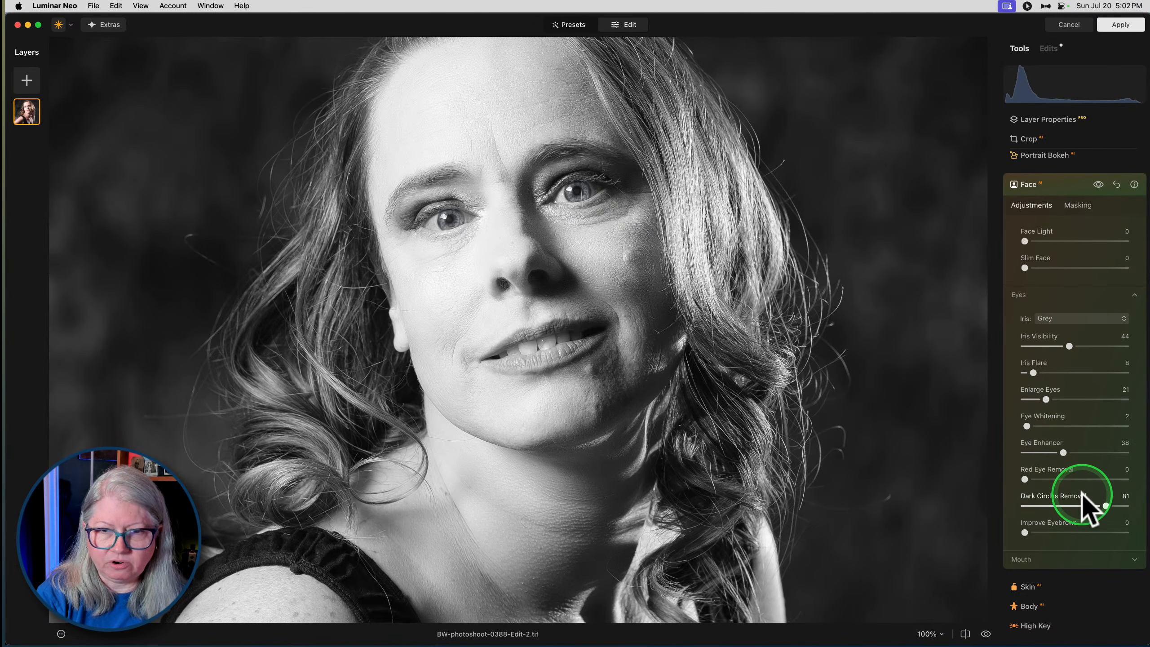
drag(1106, 503, 1123, 505)
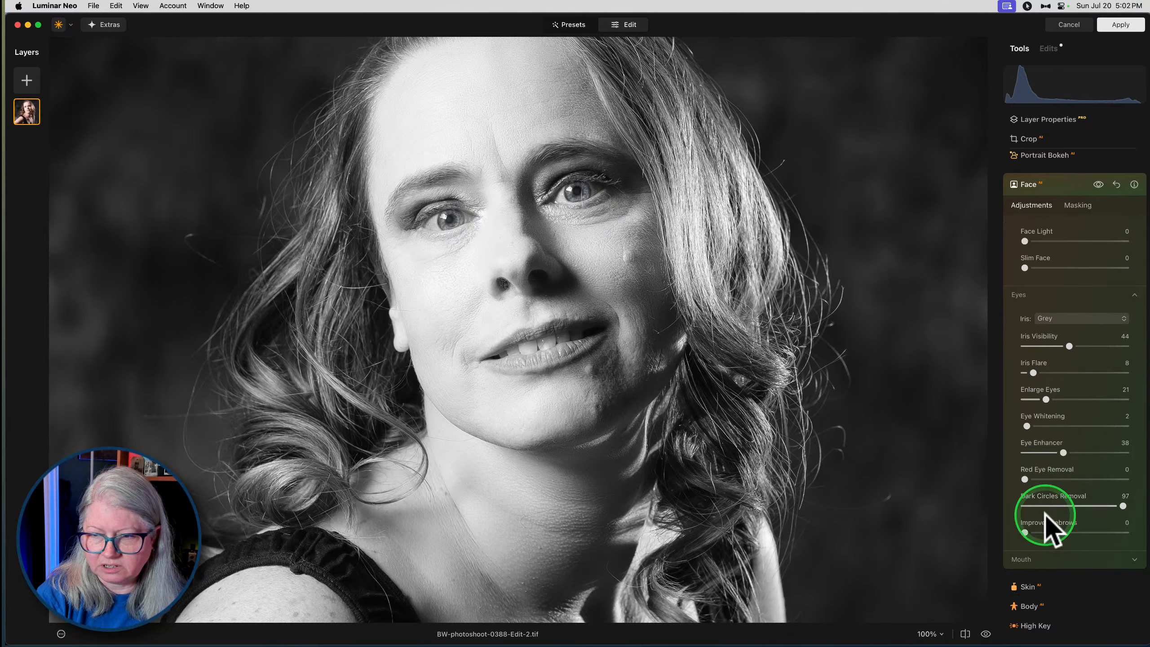
mouse_move(1025, 532)
mouse_down()
mouse_move(1083, 533)
mouse_move(1022, 532)
mouse_move(1057, 534)
mouse_move(1046, 533)
mouse_up()
- Adjust the mouth with Teeth Whitening 75 and Lips Darkening 76, leaving Lips Saturation at 0
click(1050, 561)
scroll(1067, 446, down, 3)
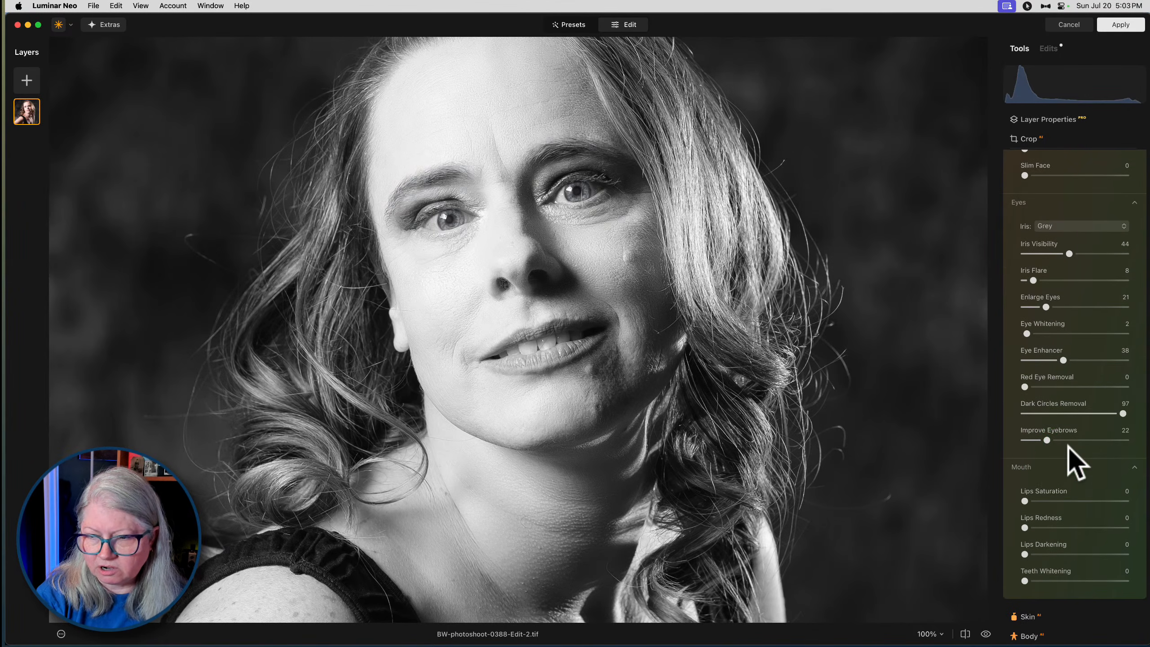
click(1062, 580)
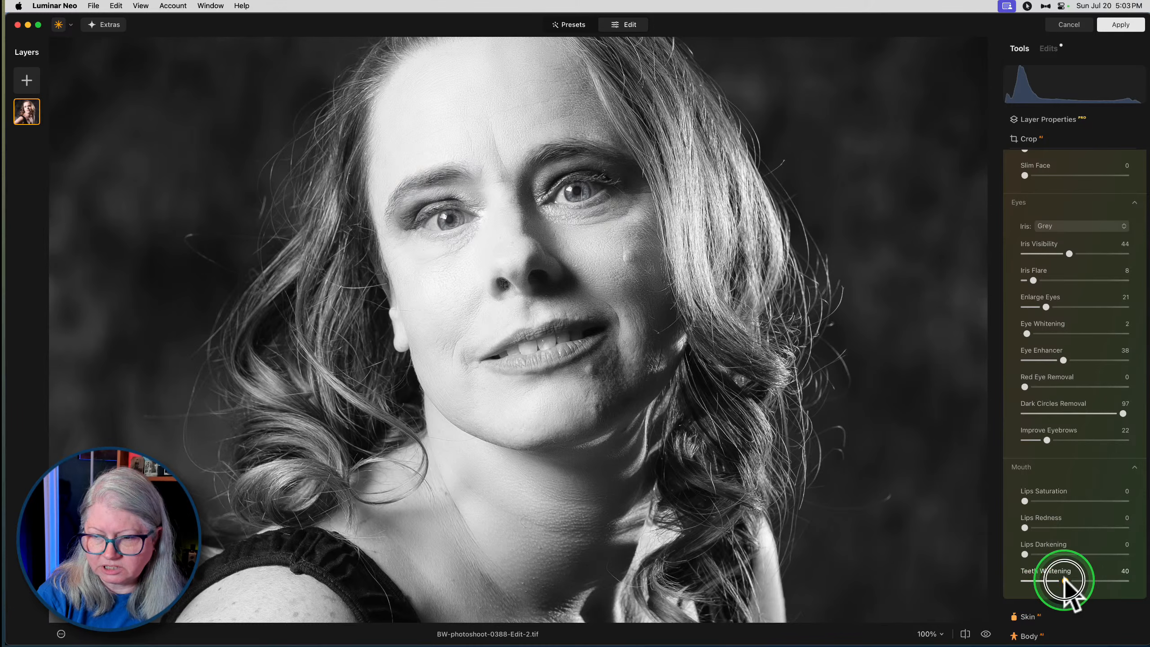
drag(1053, 552, 1100, 583)
scroll(1071, 566, up, 1)
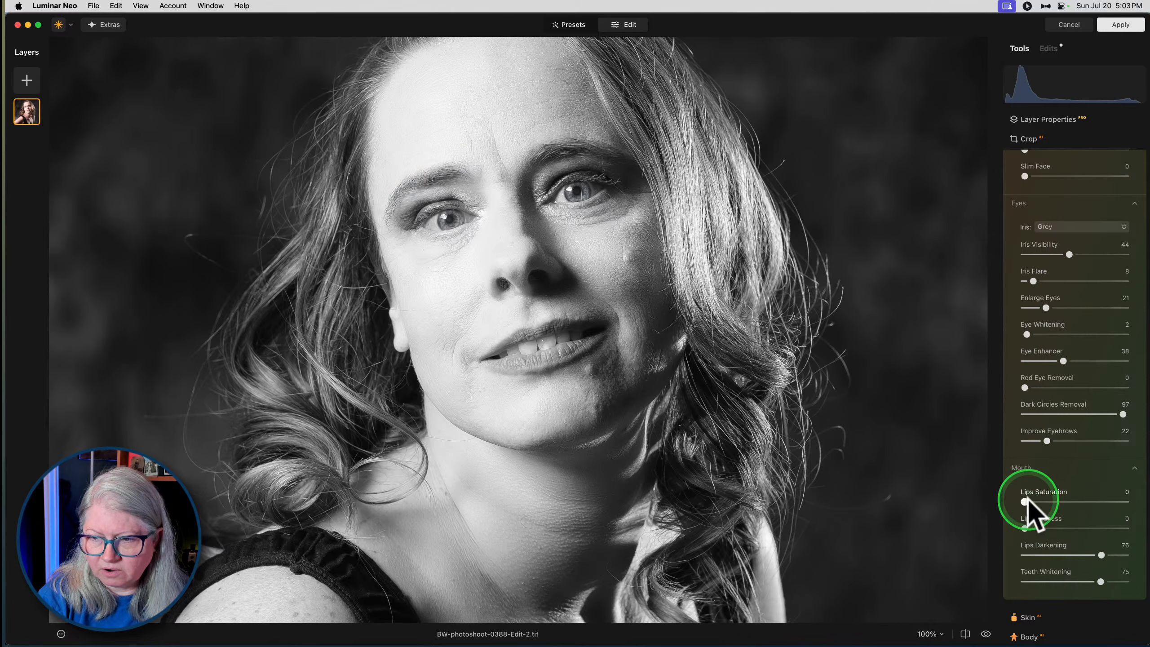
drag(1026, 501, 950, 514)
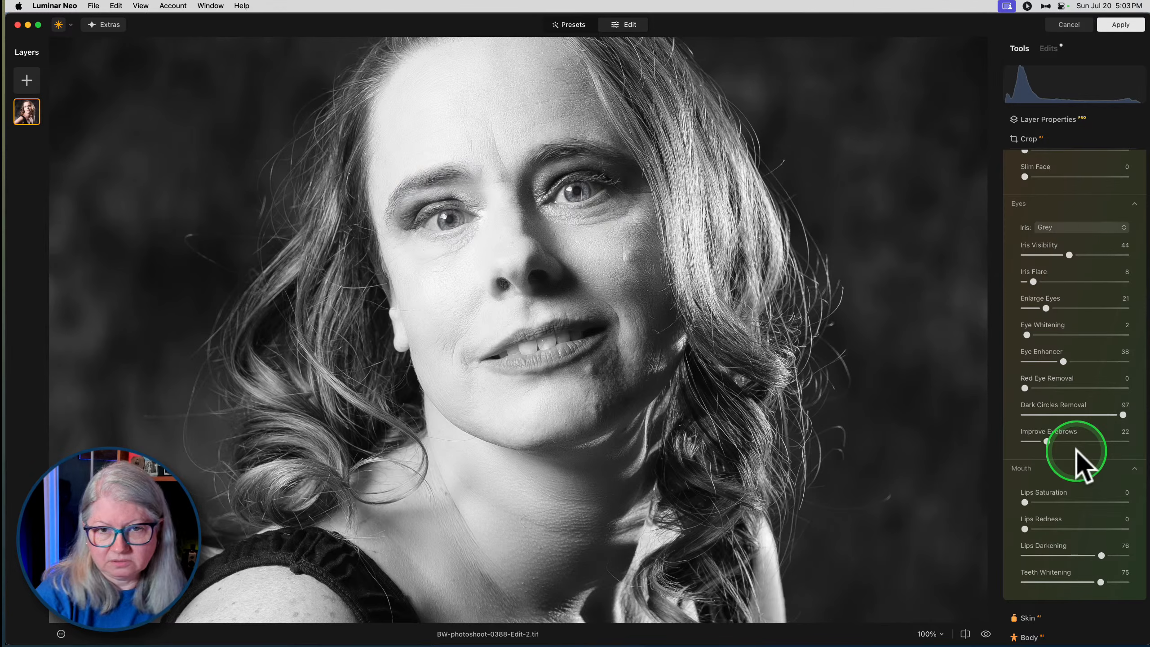
- Compare the portrait with and without the Face adjustments
scroll(1083, 467, up, 3)
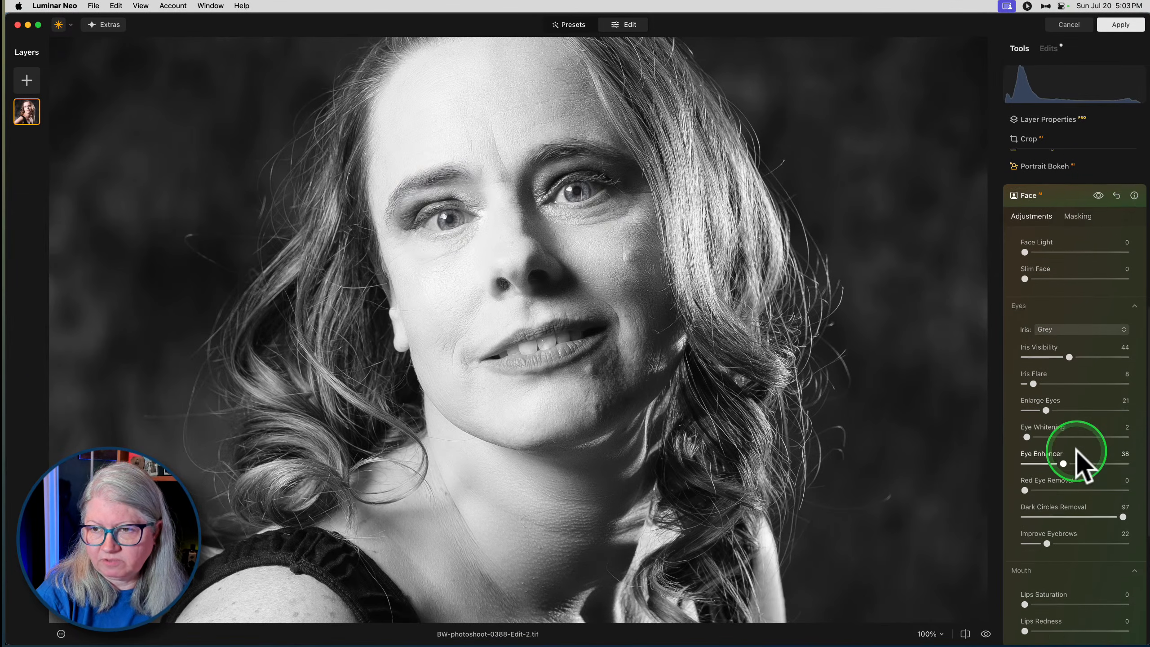
click(1098, 203)
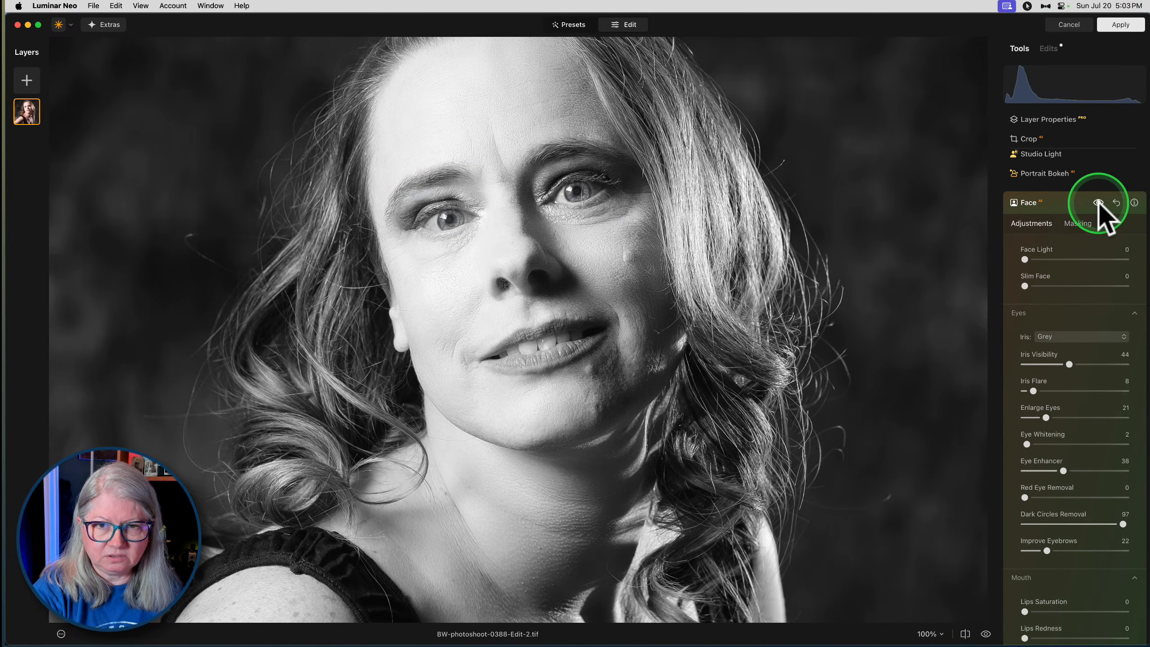
click(1098, 203)
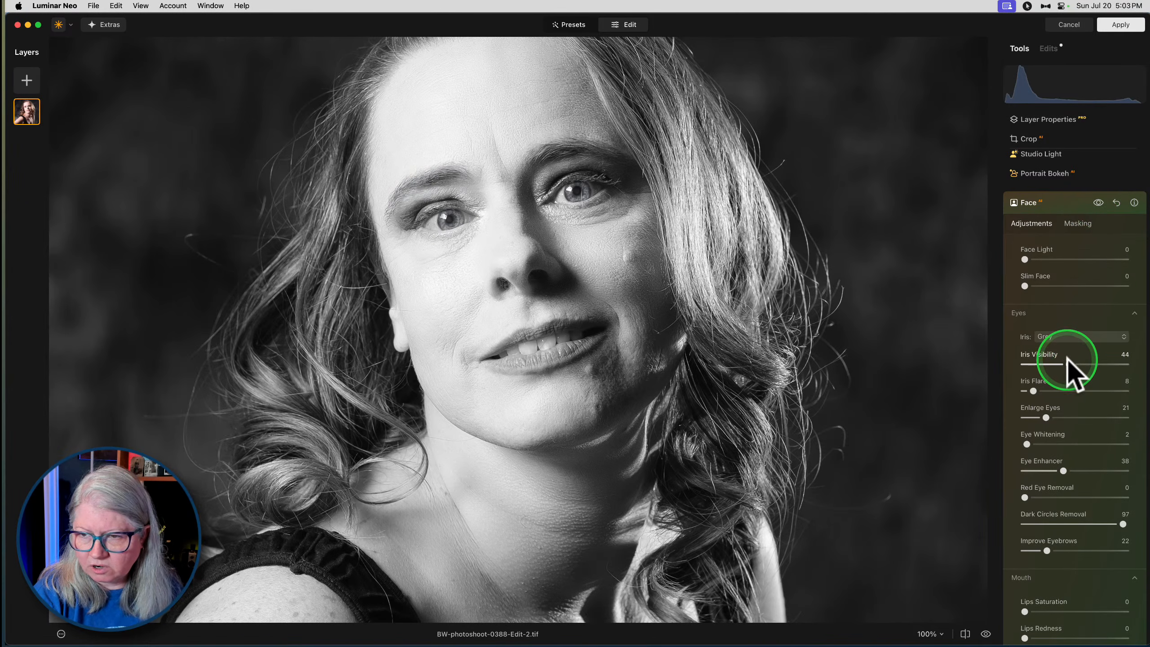
- Soften the eye edits to Iris Visibility 27, Eye Enhancer 29 and Enlarge Eyes 13, and close the Face tool
mouse_move(1067, 361)
mouse_down()
mouse_move(1036, 361)
mouse_move(1051, 360)
mouse_up()
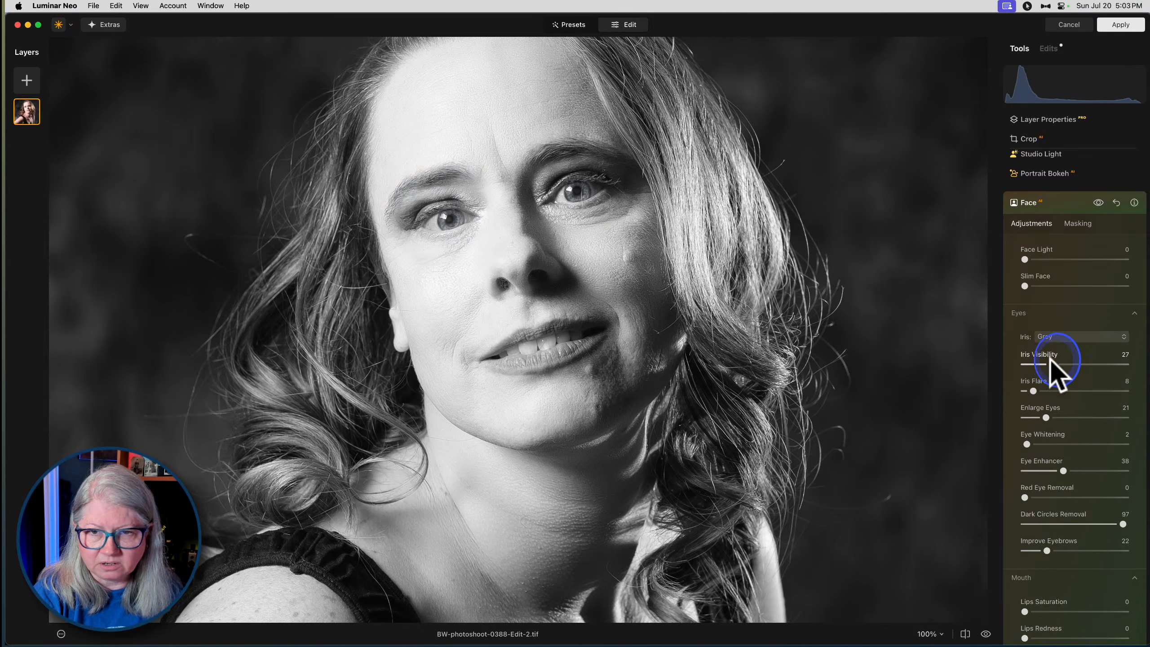
mouse_move(1062, 472)
mouse_down()
mouse_move(1128, 469)
mouse_move(1053, 460)
mouse_up()
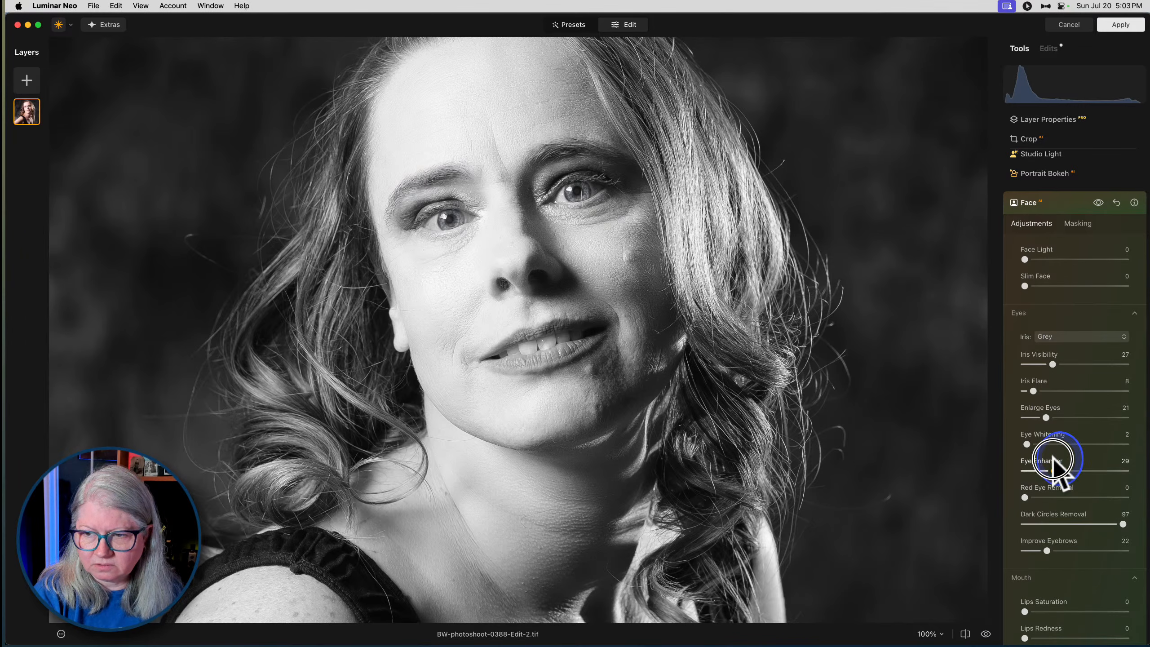
drag(1046, 417, 1039, 416)
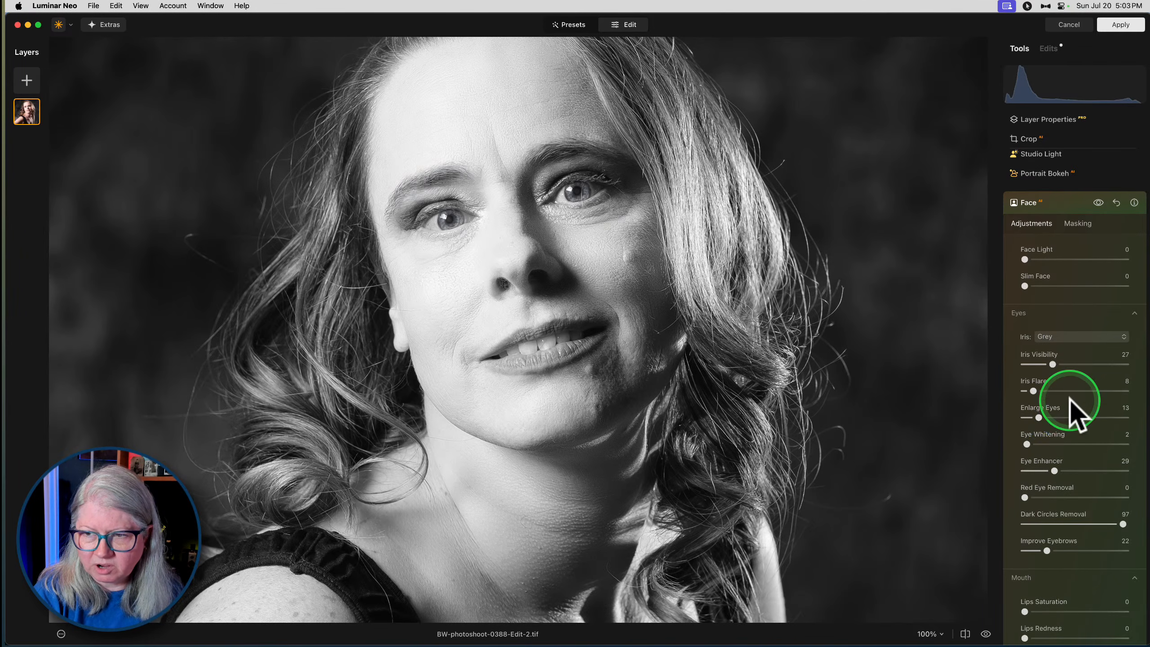
scroll(1069, 399, down, 1)
scroll(1070, 398, down, 1)
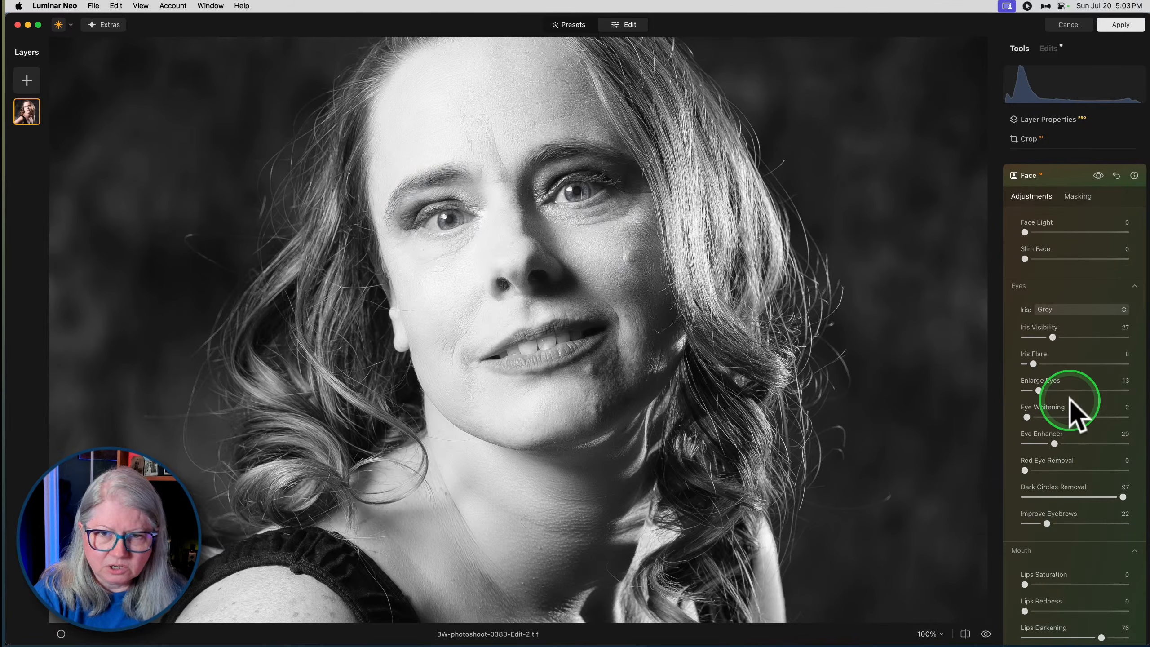
scroll(1069, 398, up, 7)
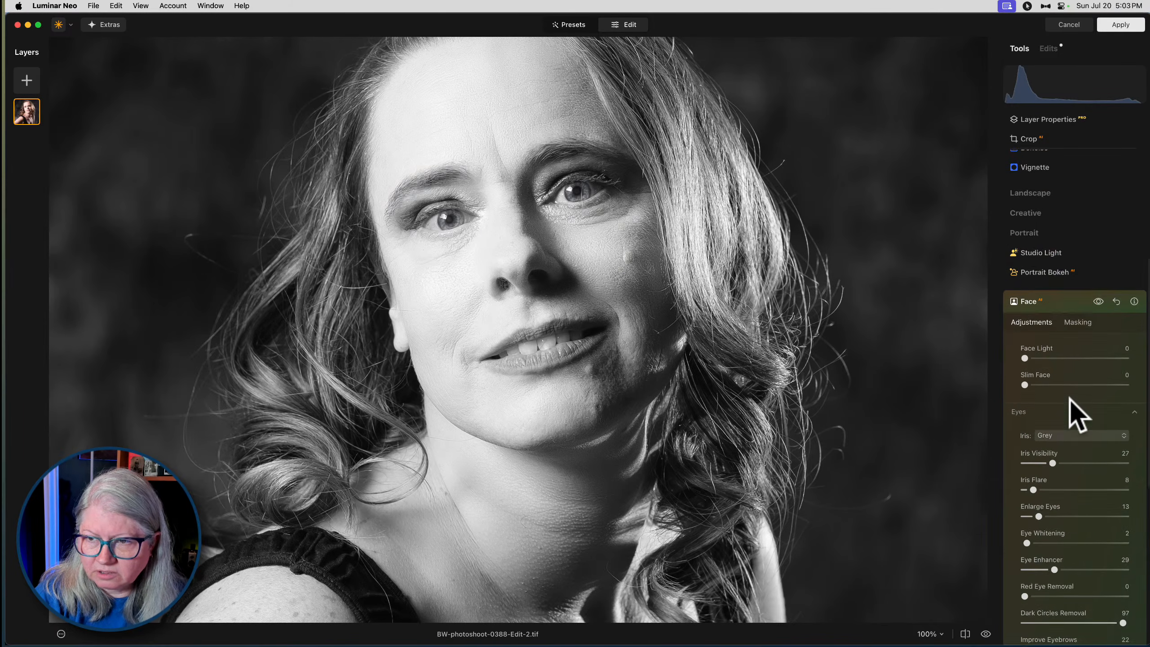
click(1072, 292)
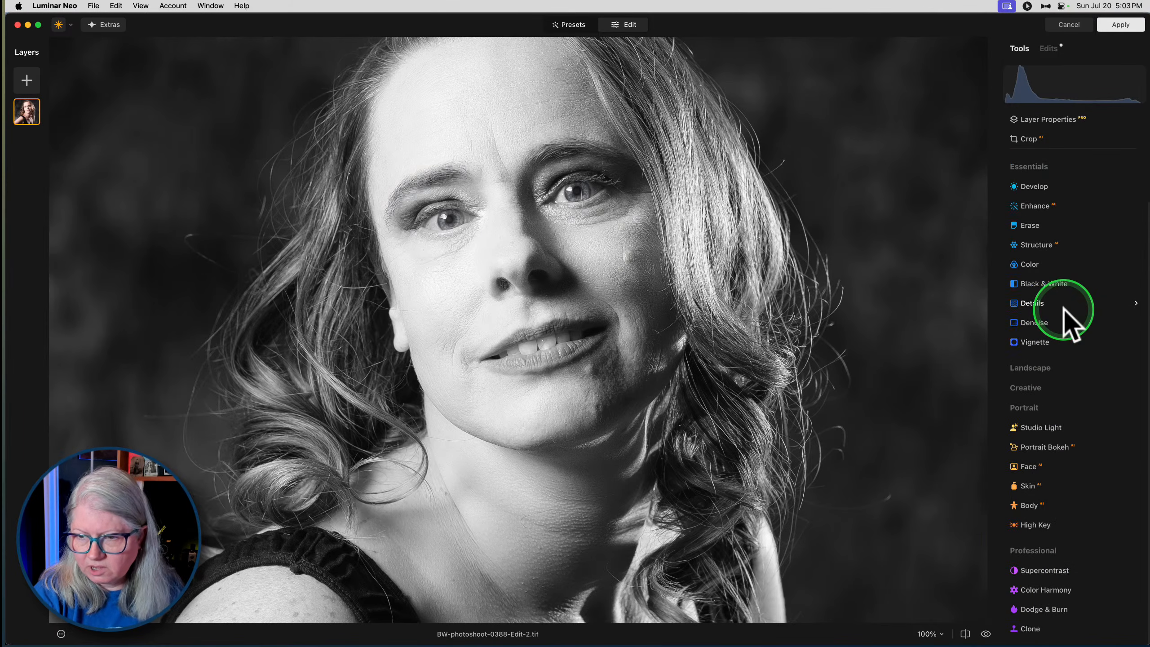
- Show the whole portrait and set the Body tool's Shape to -82
click(1025, 505)
click(841, 392)
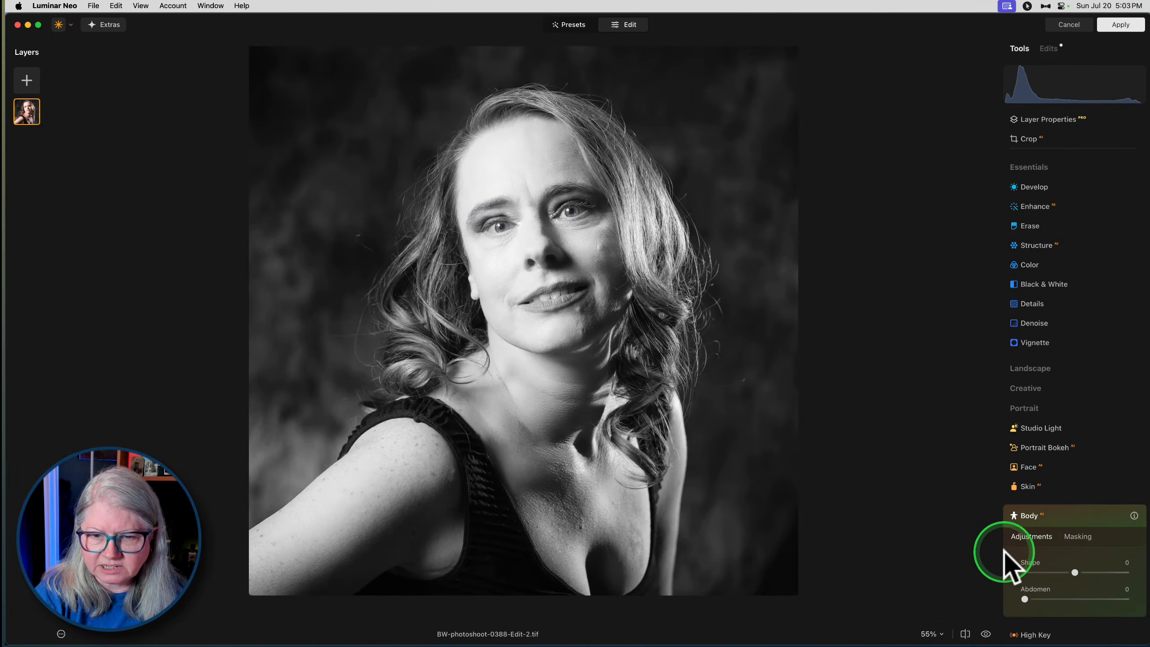
drag(1075, 573, 1032, 573)
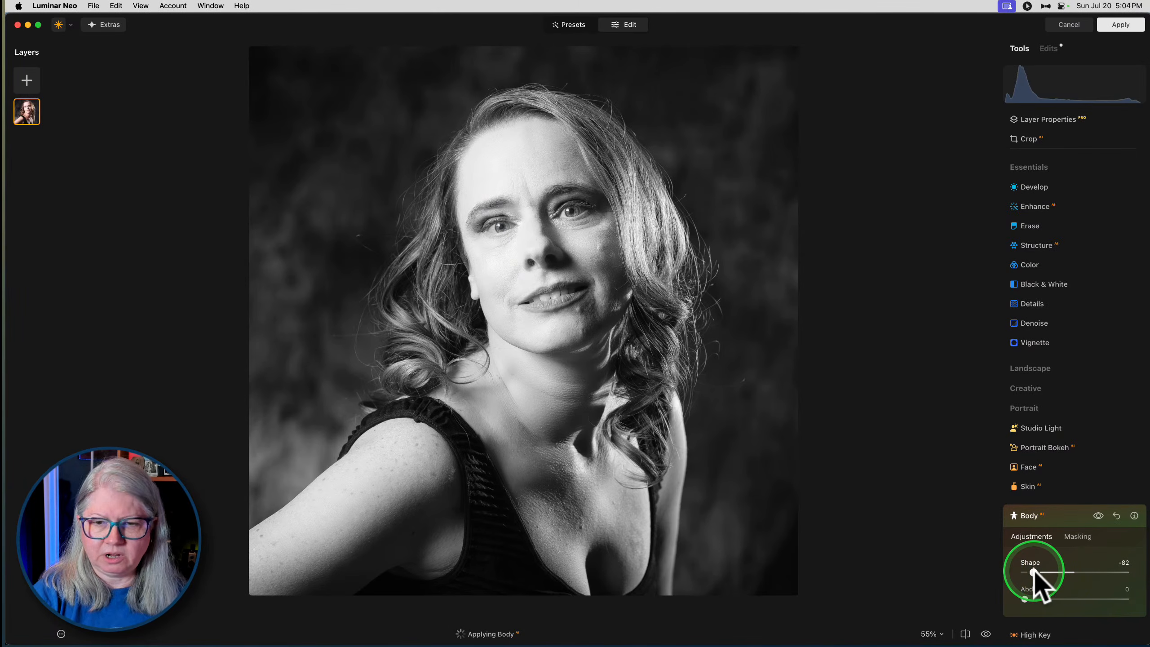
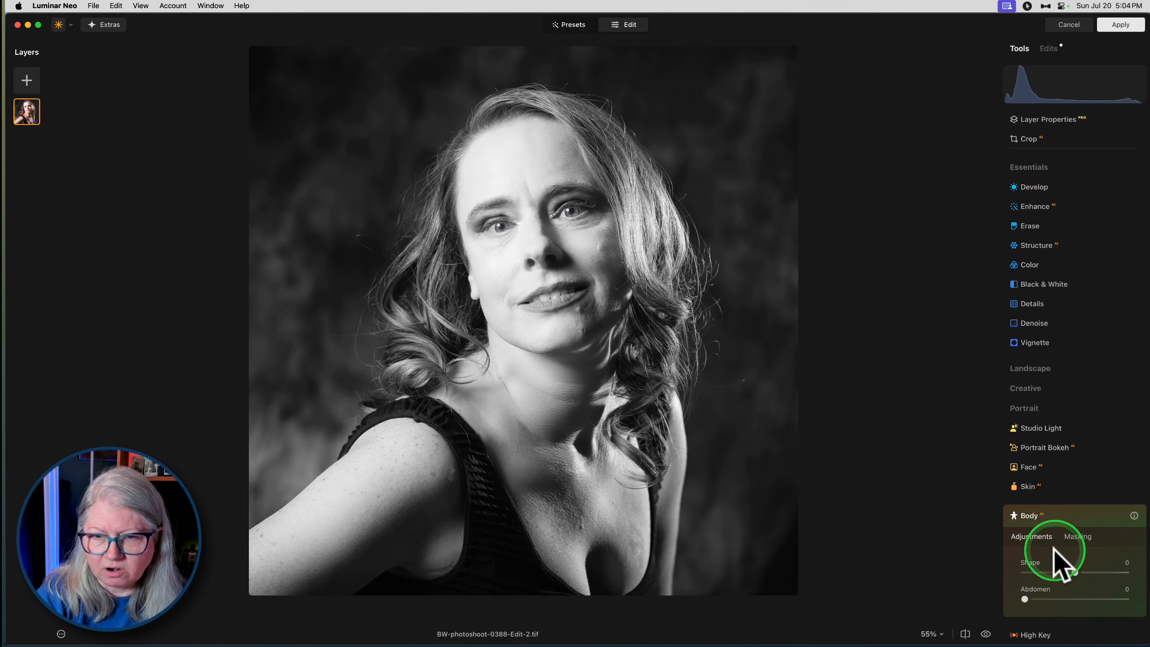
- Close the Body tool and apply a Soft Focus Glow with Amount 52 and Brightness -64
scroll(1045, 554, down, 3)
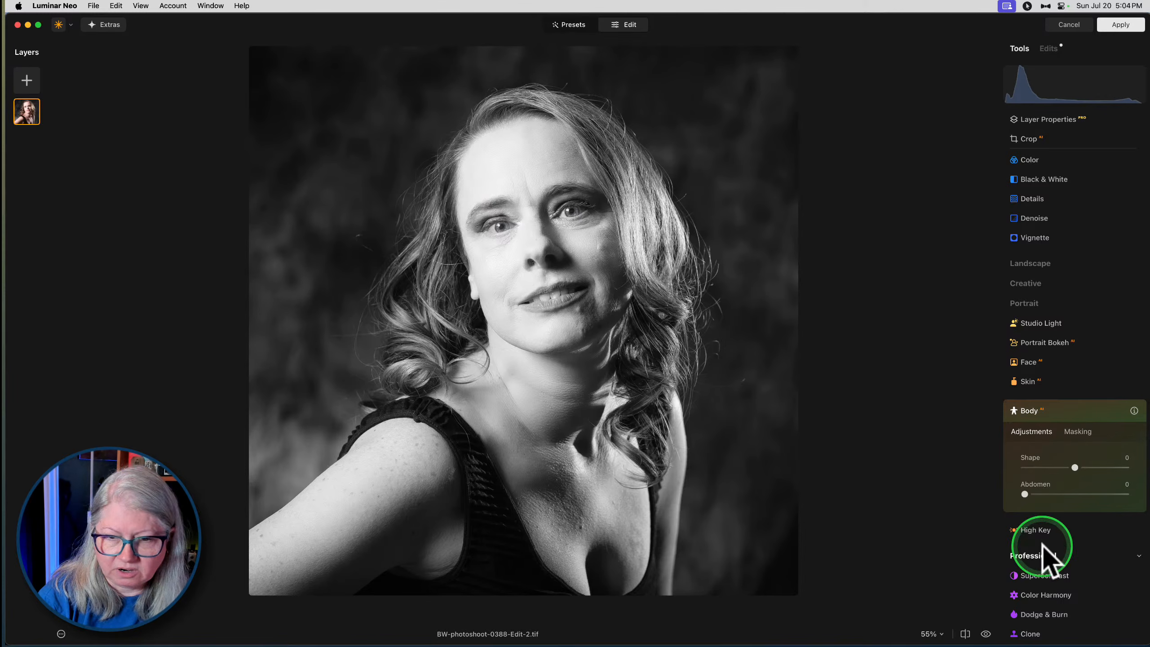
click(1060, 411)
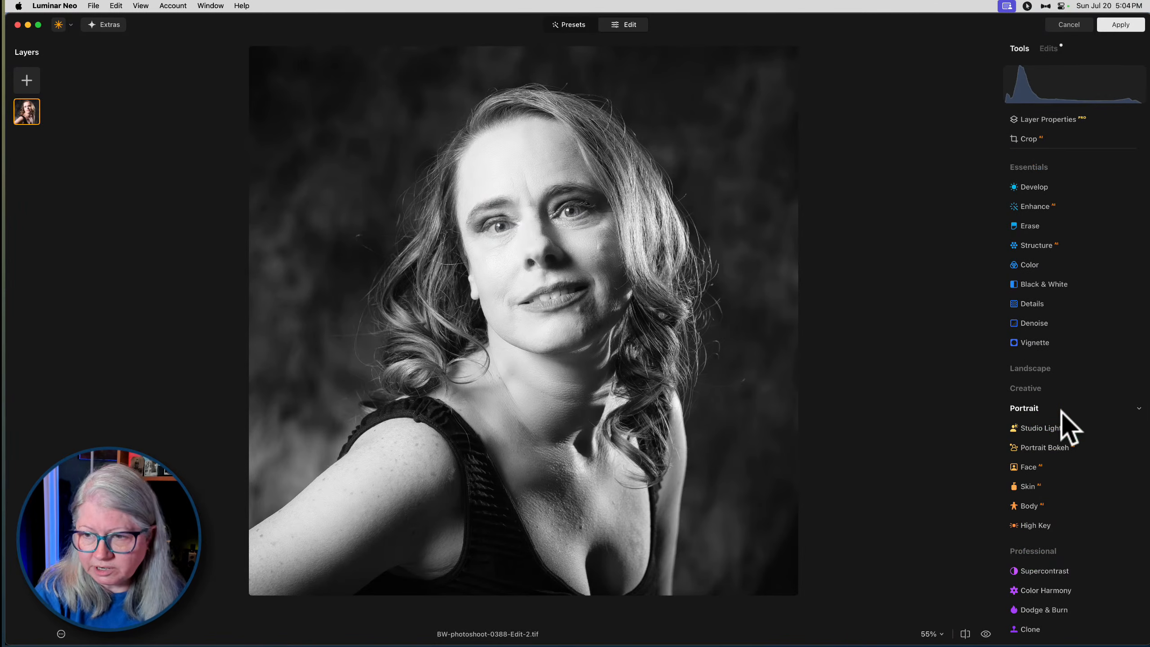
click(1026, 389)
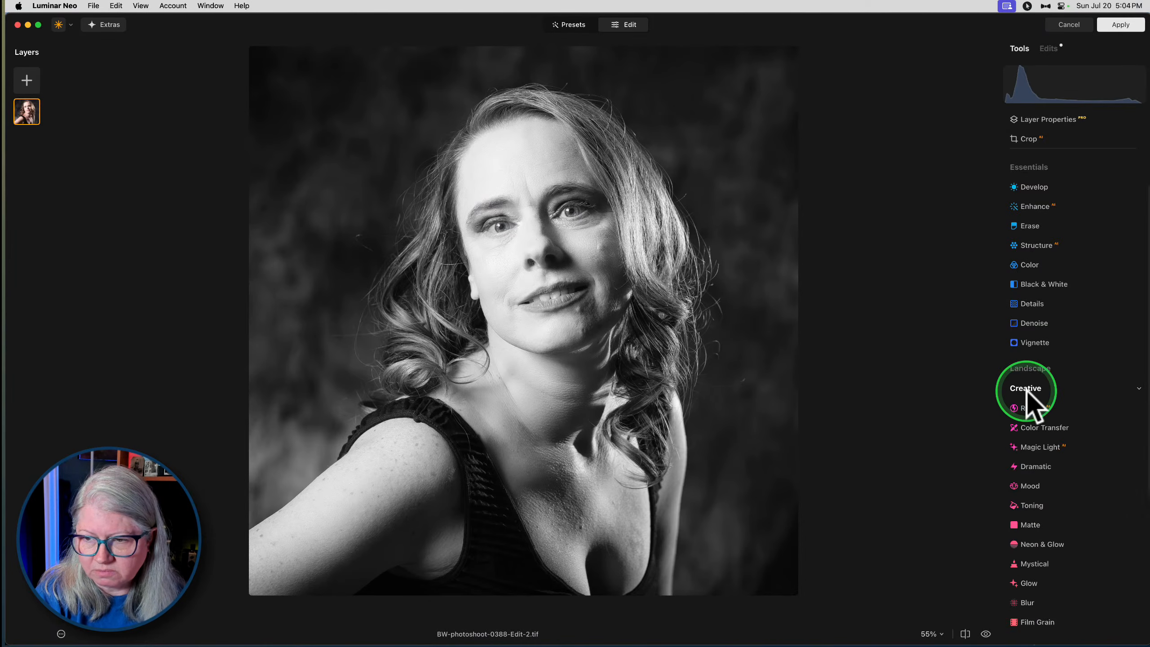
scroll(1026, 389, down, 2)
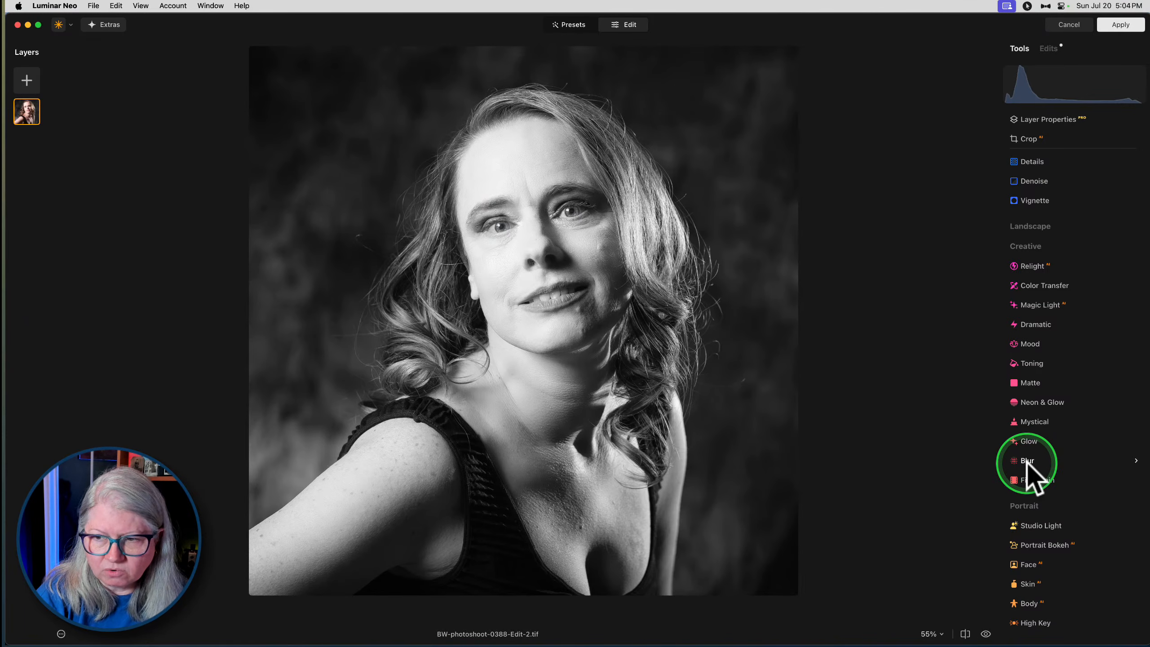
click(1021, 438)
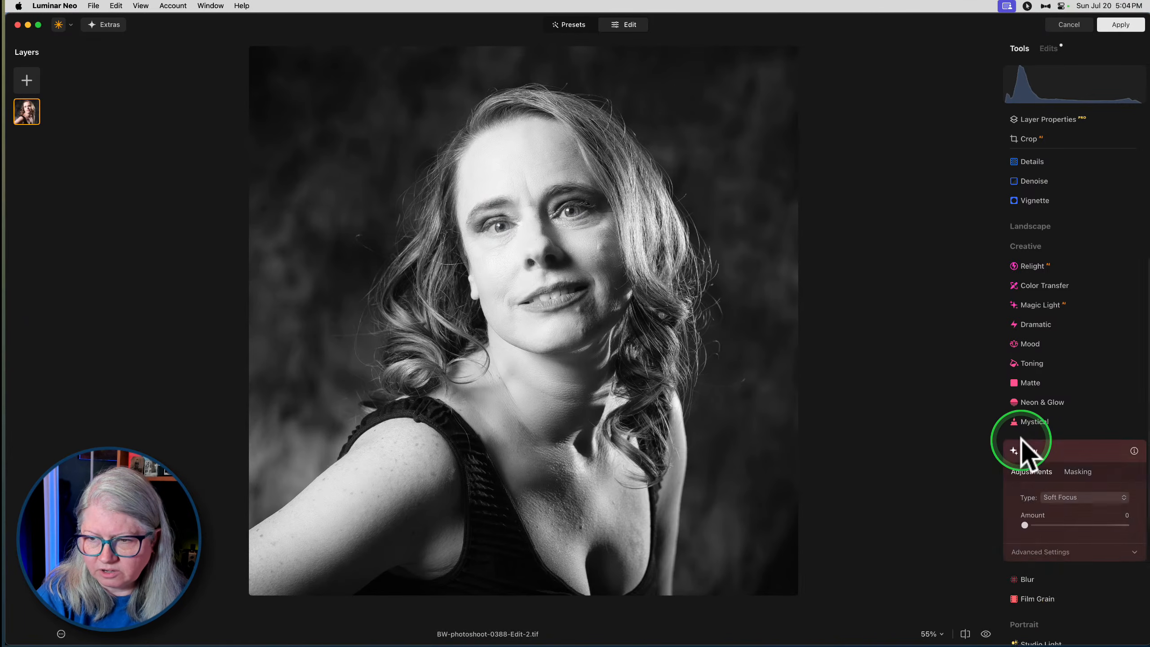
drag(1024, 461, 1077, 460)
click(1035, 488)
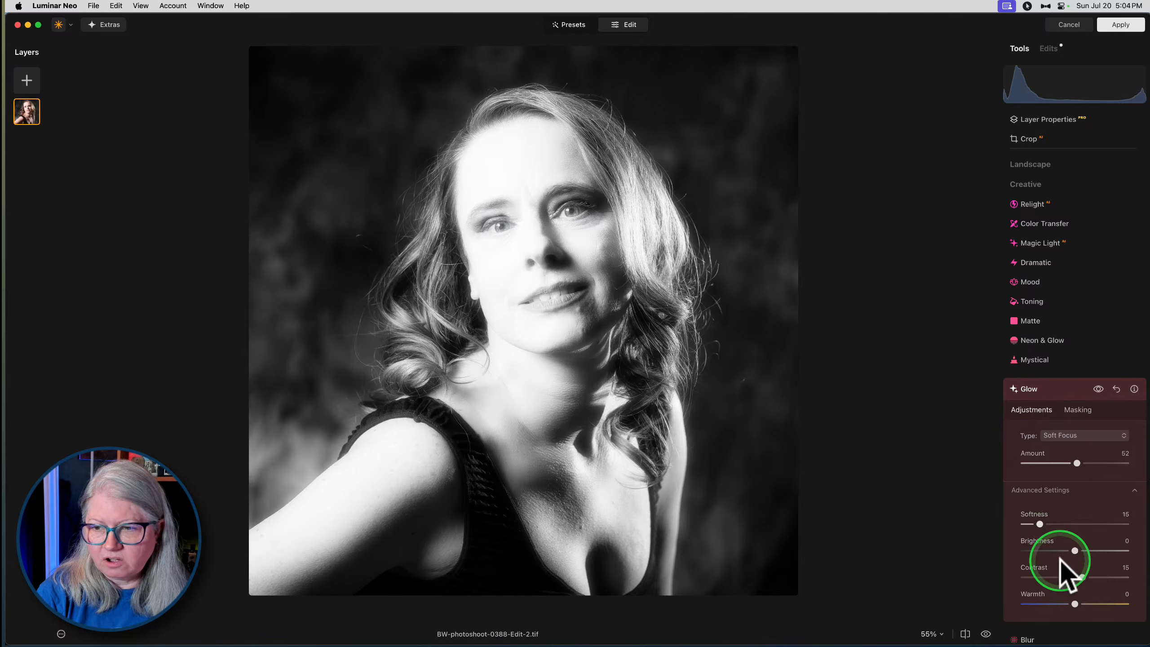
drag(1075, 551, 1042, 551)
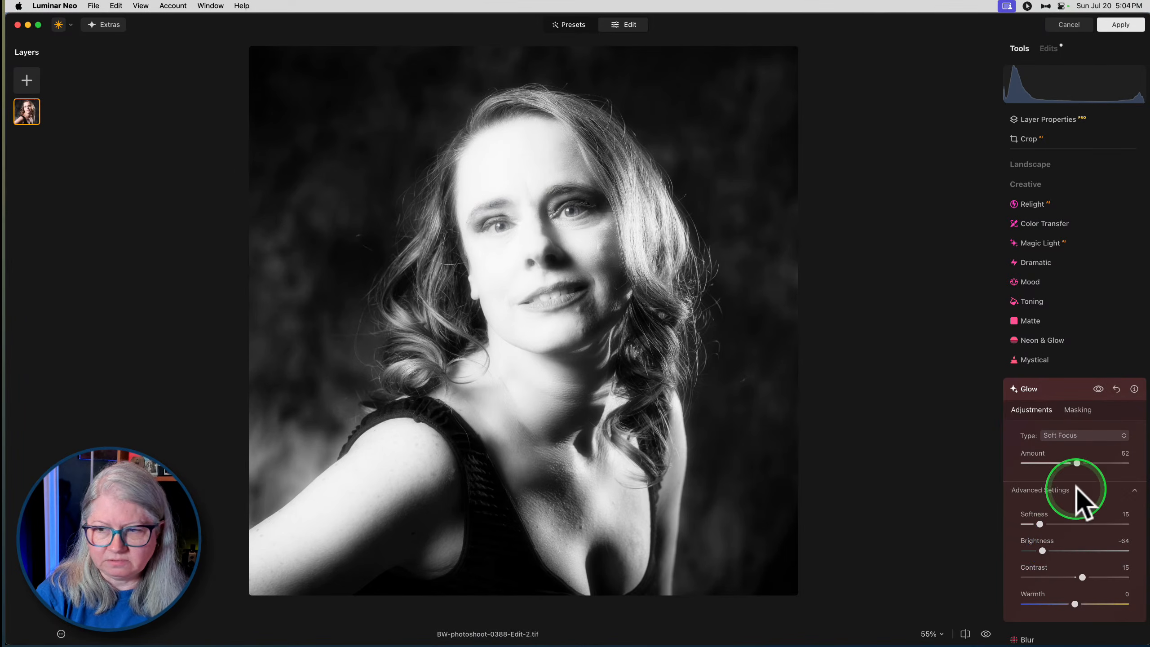
- Change the Glow type to Orton Effect with Amount 35 and Brightness -59
click(1070, 435)
click(1071, 475)
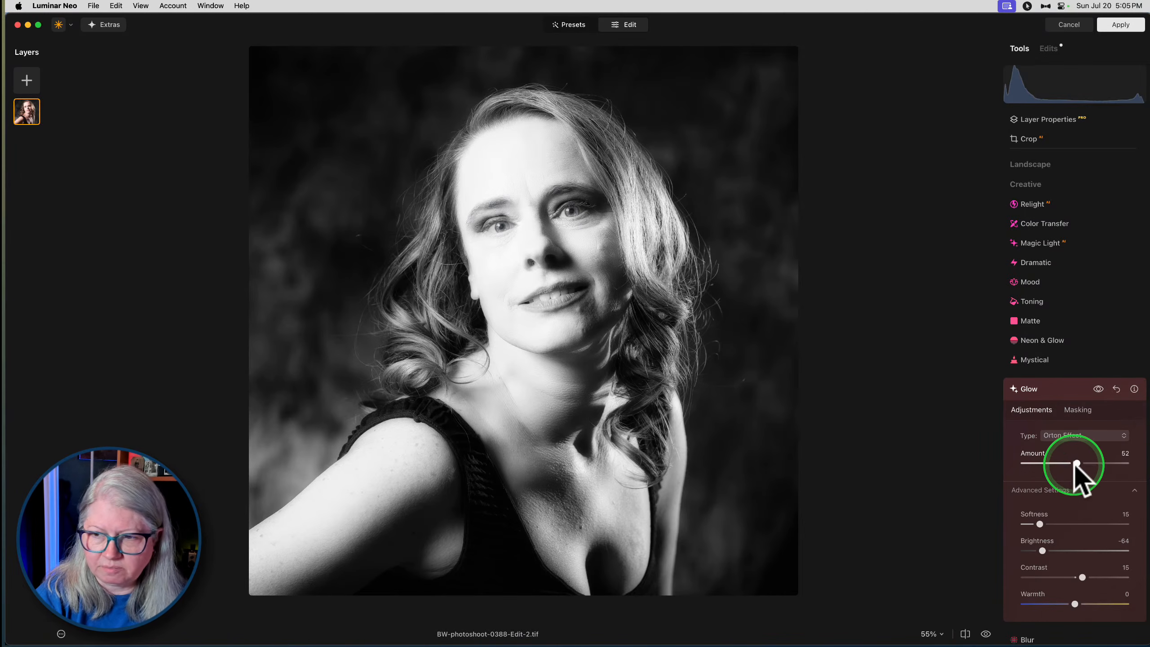
mouse_move(1059, 463)
mouse_down()
mouse_move(1030, 467)
mouse_move(1064, 463)
mouse_up()
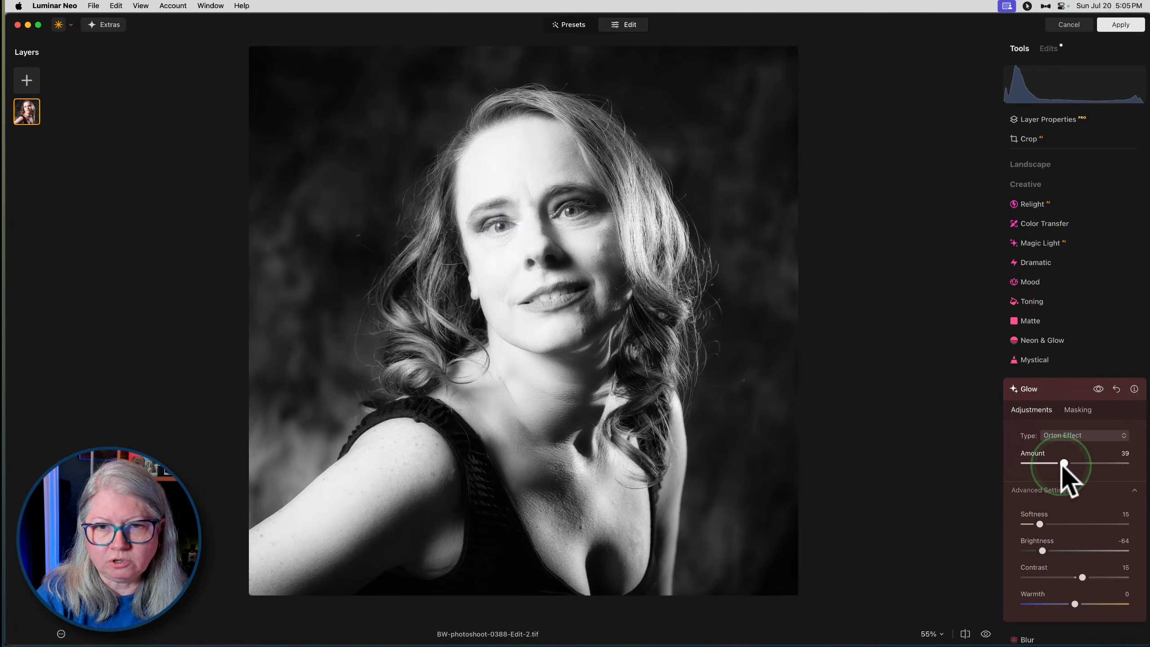
mouse_move(1064, 462)
mouse_down()
mouse_move(1101, 463)
mouse_move(1035, 462)
mouse_move(1060, 463)
mouse_up()
click(1041, 550)
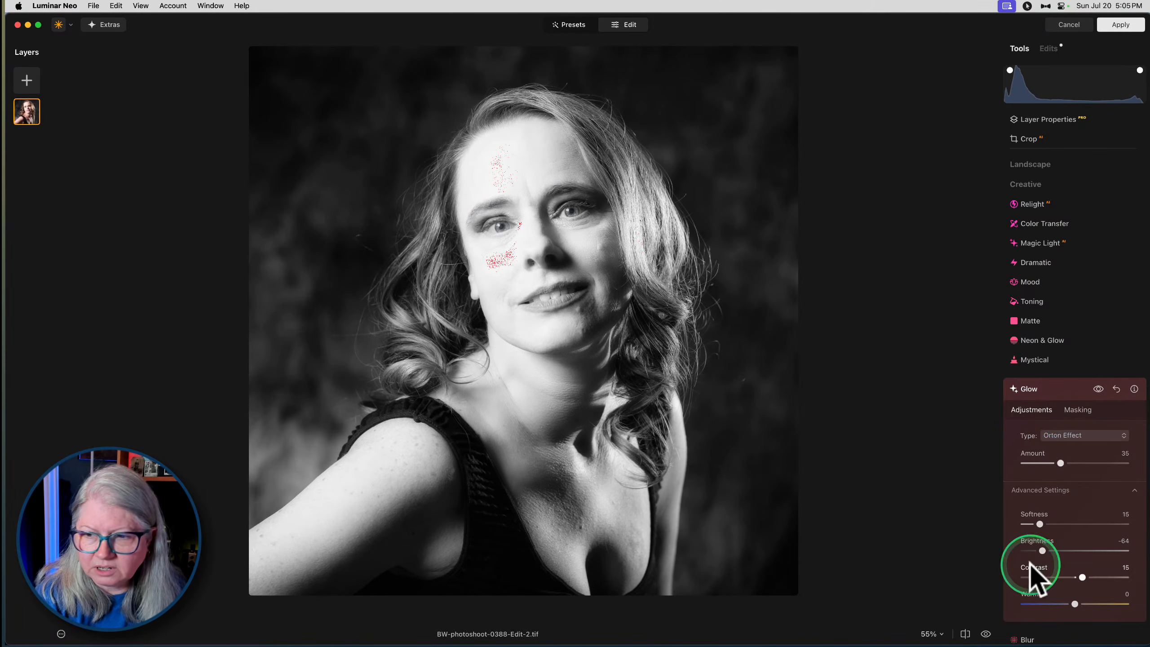
mouse_move(1041, 551)
mouse_down()
mouse_move(1019, 548)
mouse_move(1045, 551)
mouse_up()
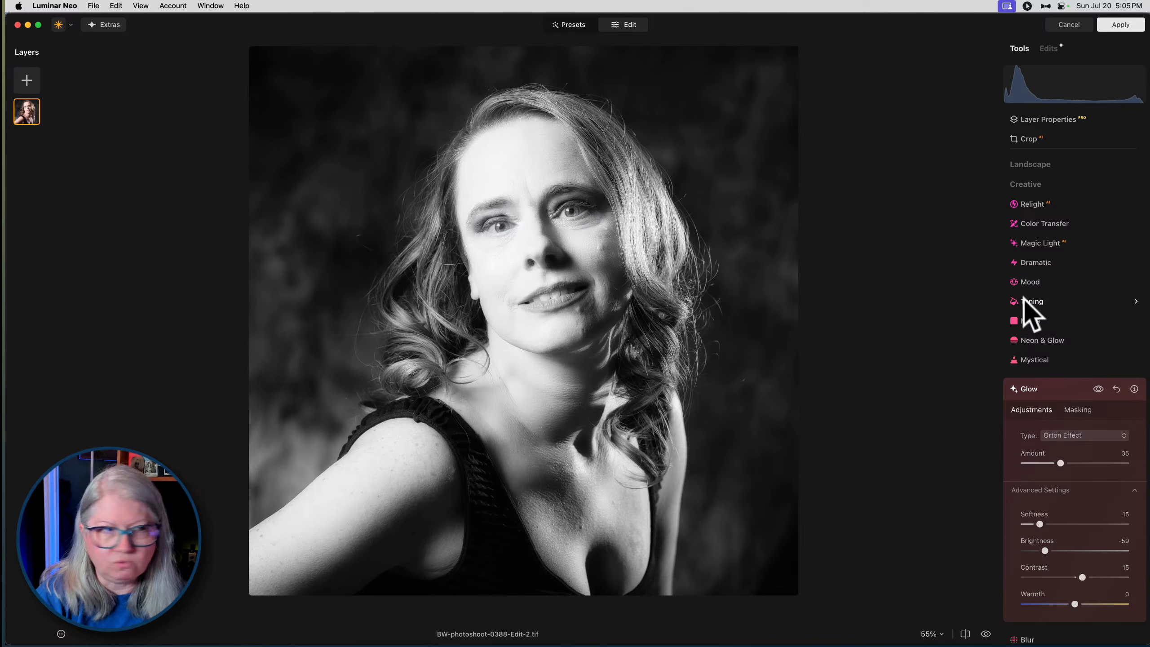
- Compare the portrait with and without the Glow effect
click(1025, 299)
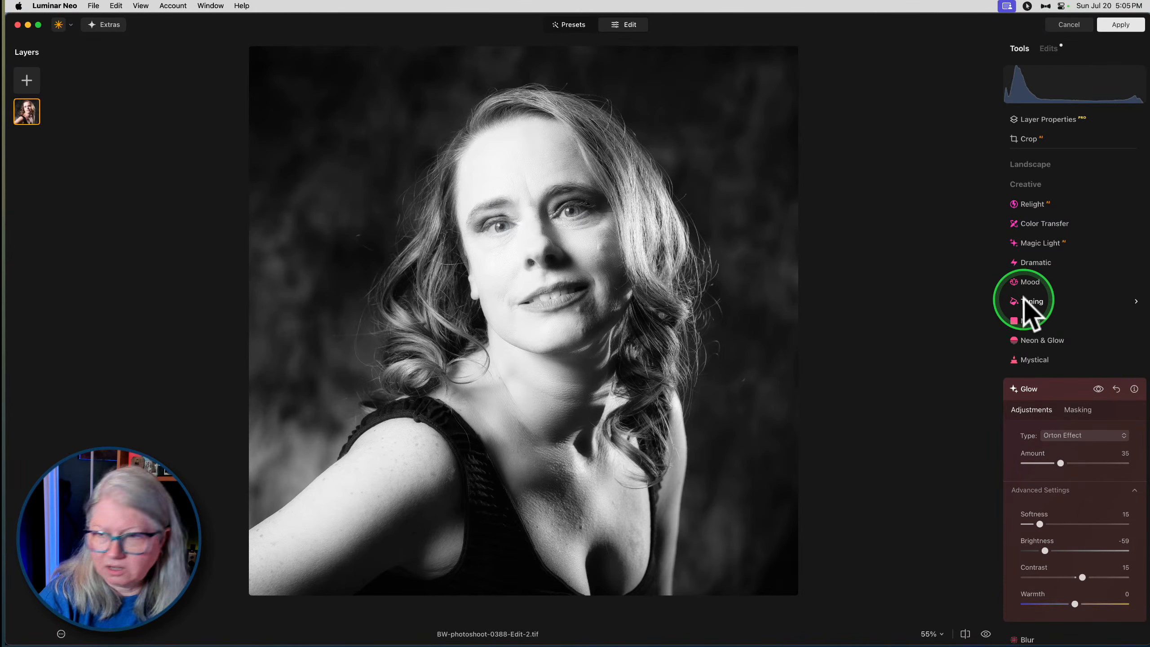
click(1098, 389)
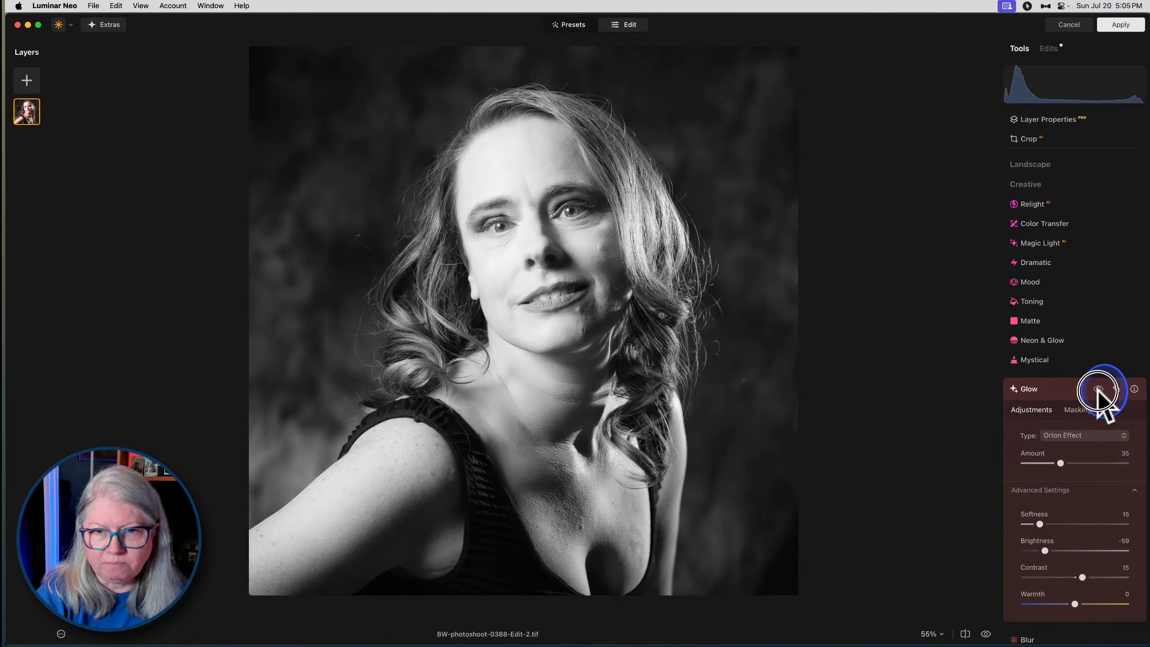
click(1098, 389)
click(1098, 389)
click(1098, 388)
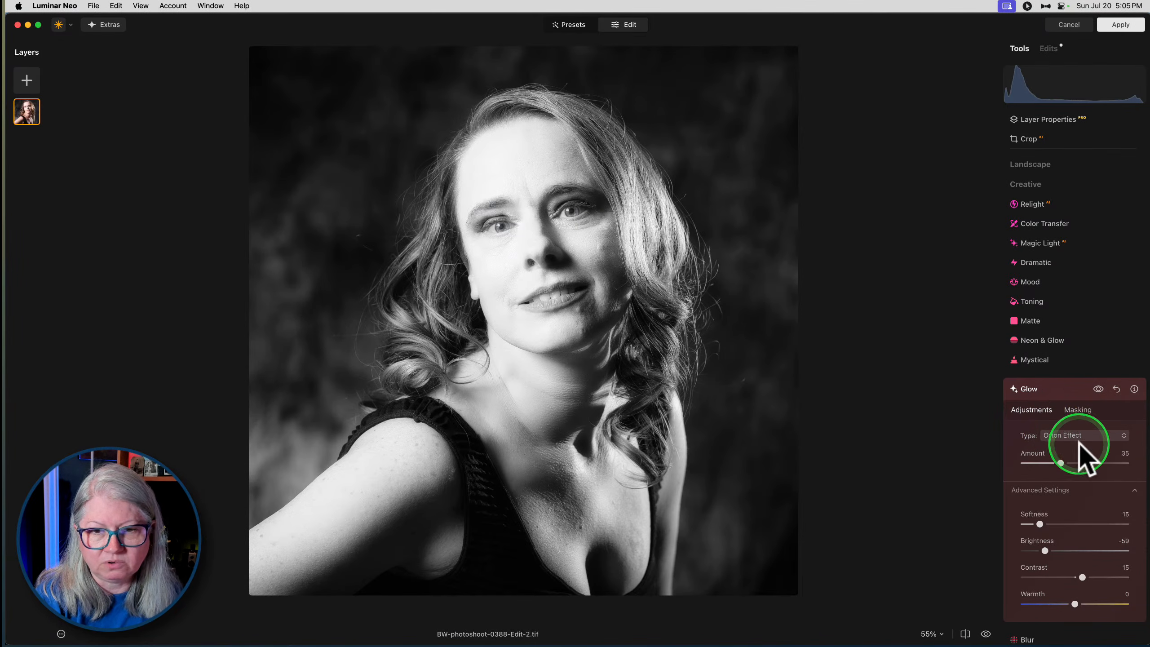
click(1097, 388)
click(1098, 389)
click(1098, 388)
click(1098, 389)
- Reduce the Glow Amount to 24, close the tool and delete the Glow edit
drag(1061, 463, 1049, 462)
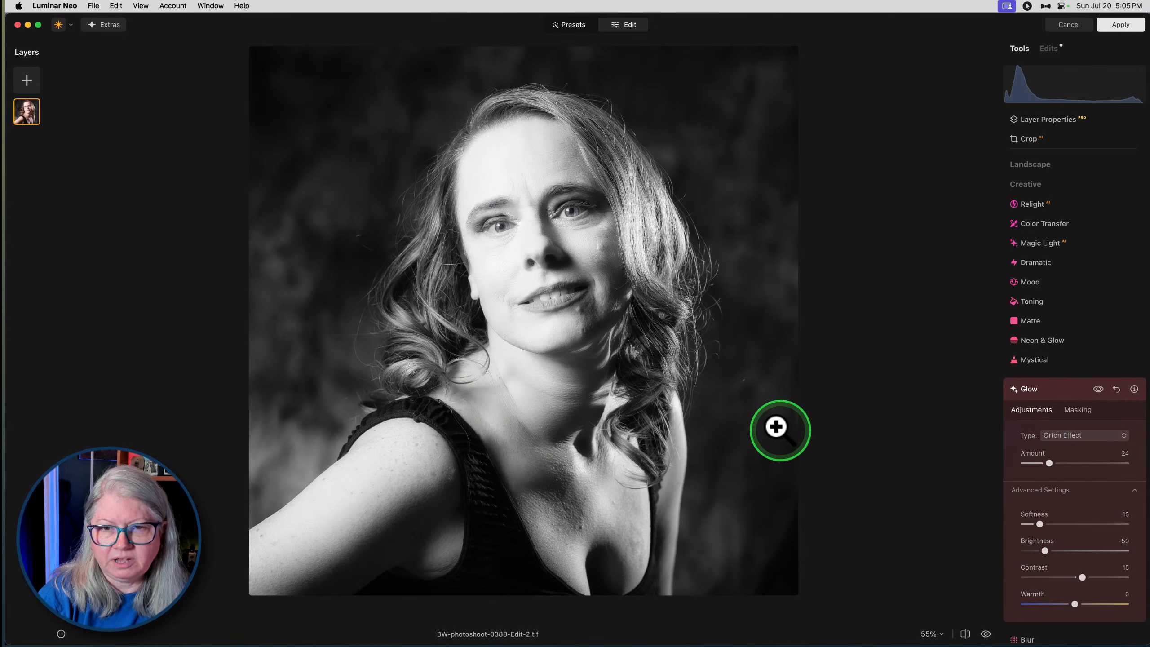
click(1059, 391)
scroll(1060, 389, up, 10)
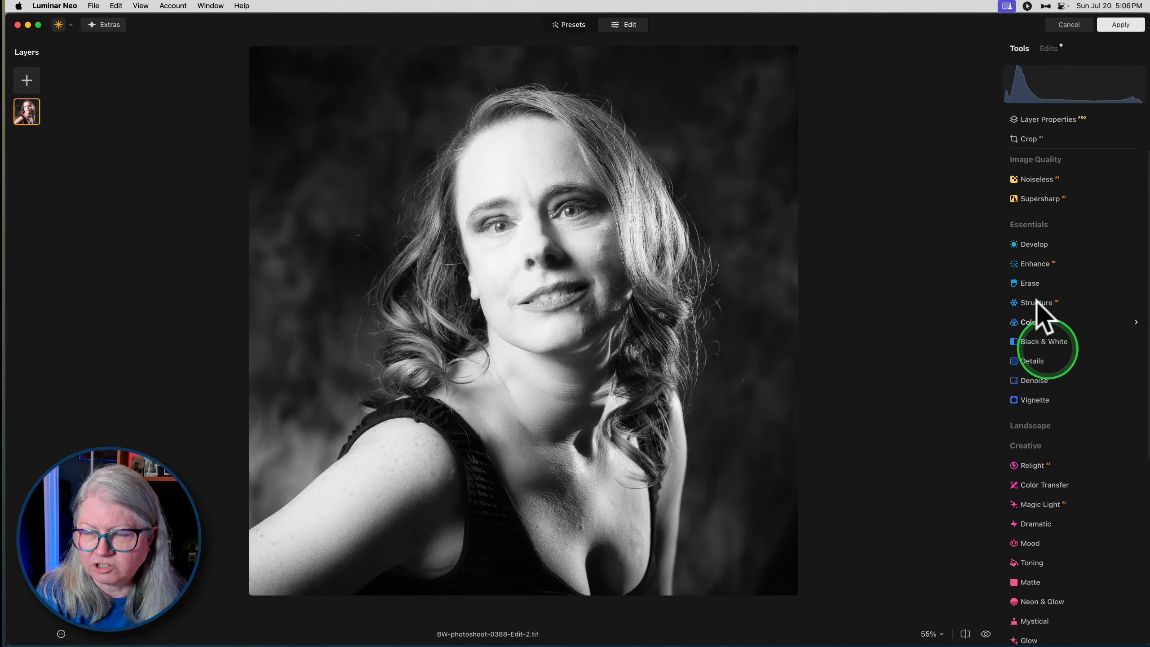
click(1048, 48)
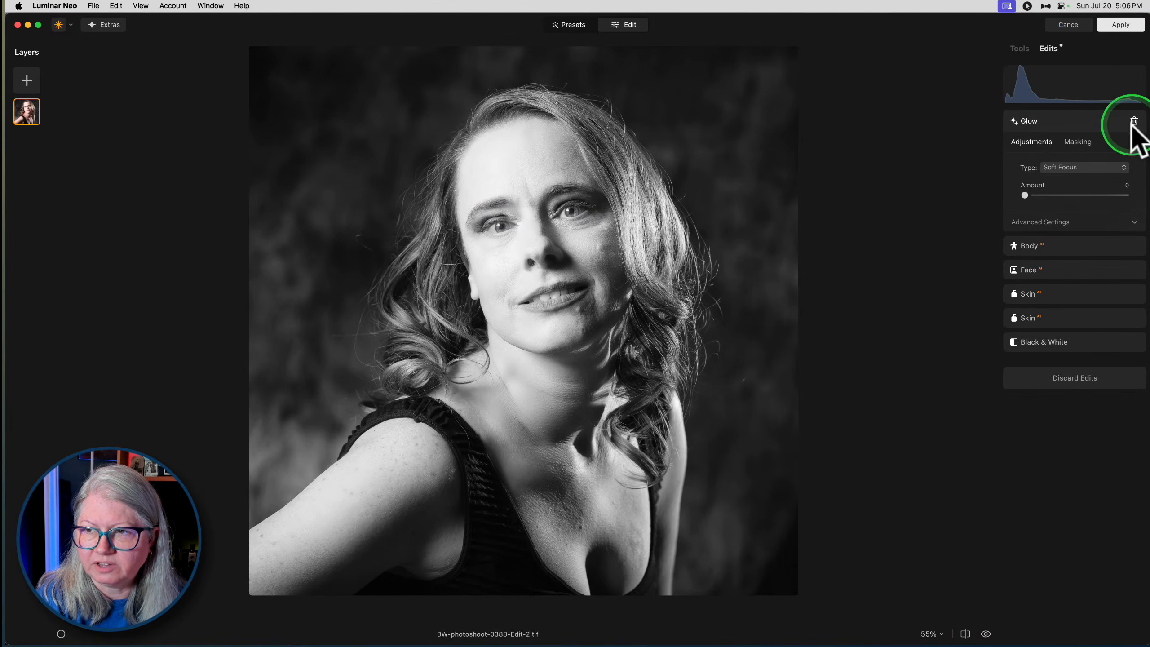
click(1134, 121)
click(1020, 48)
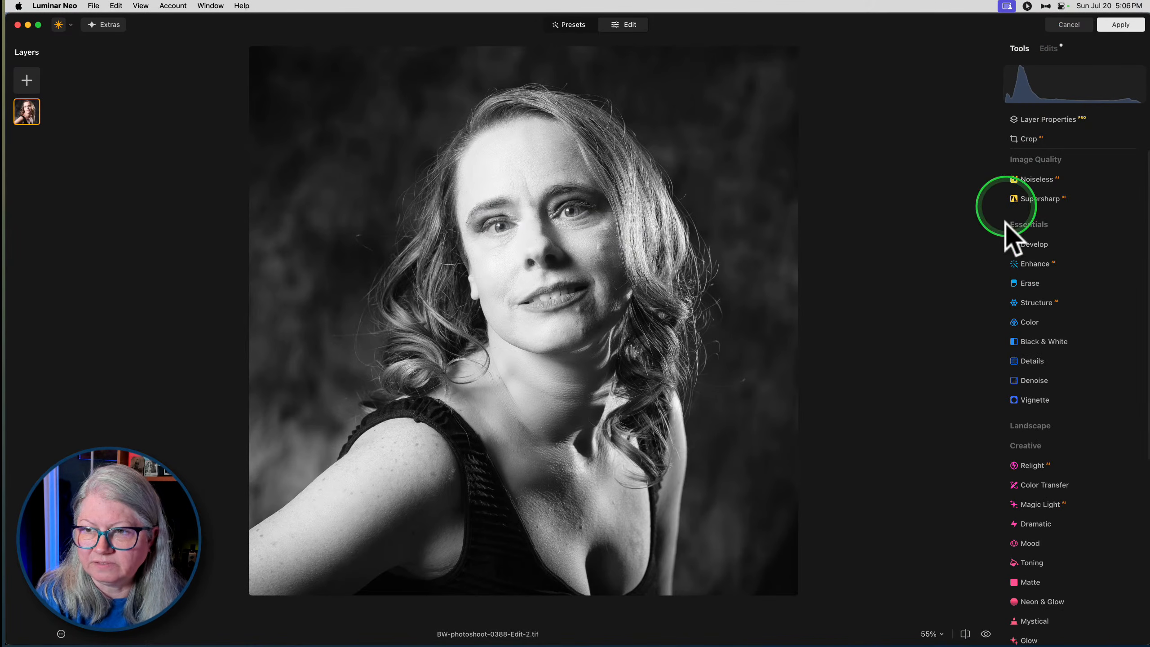
- Enlarge the portrait to 200% and erase the blemish on the shaded side of the chin below the mouth
click(1030, 283)
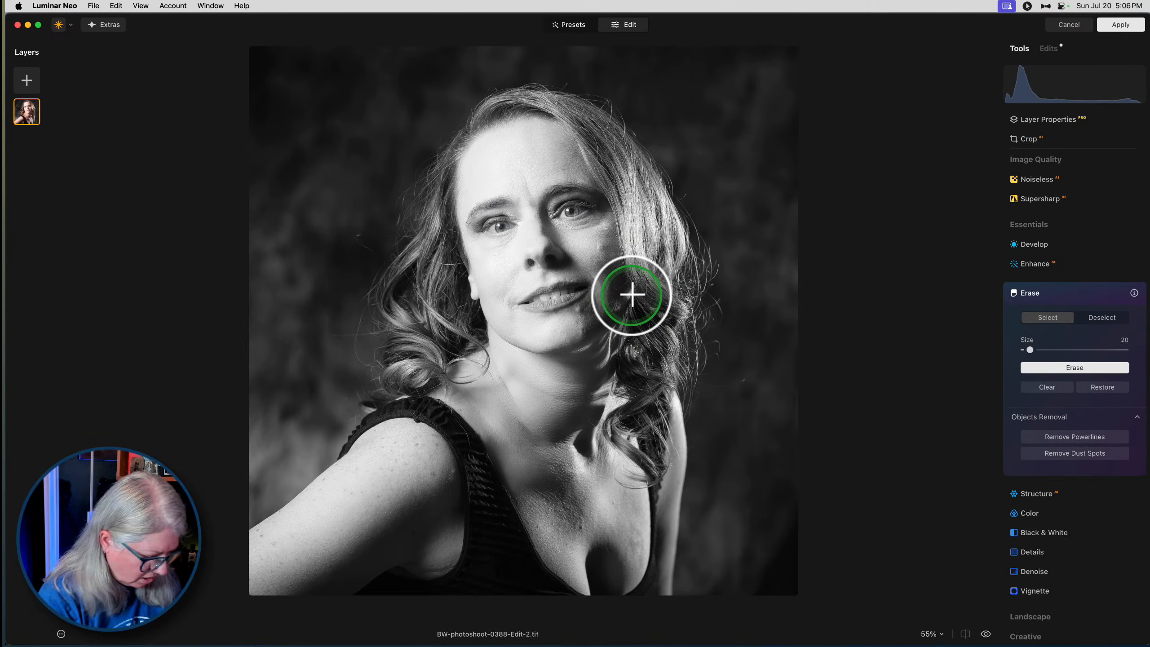
key(super+plus)
key(super+plus)
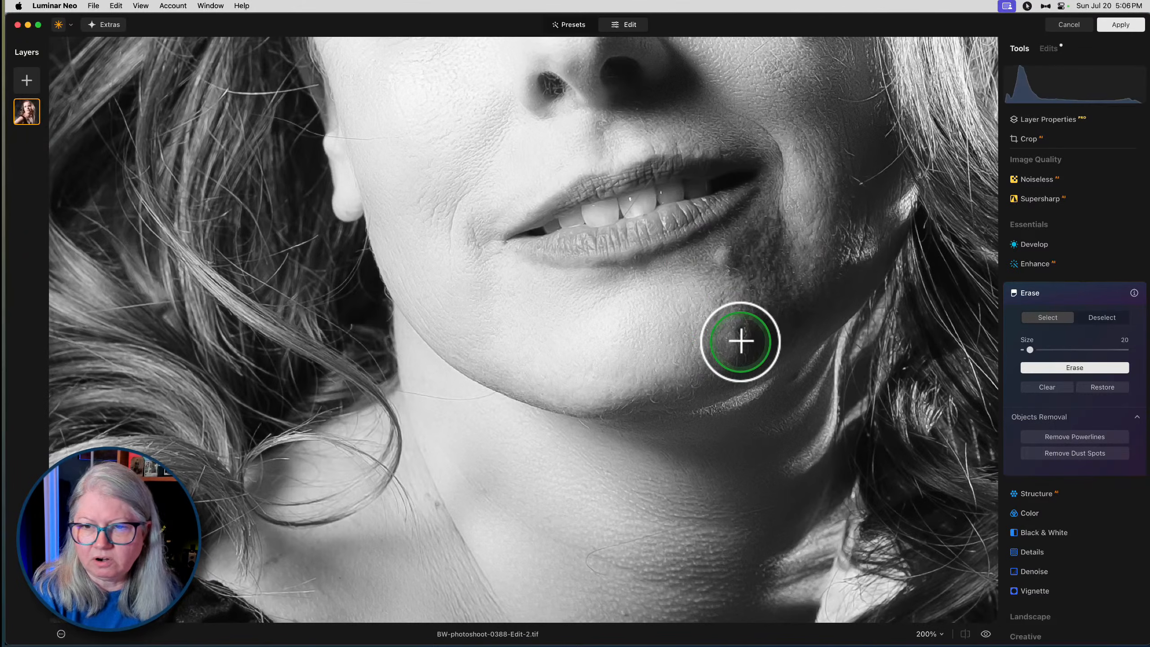
drag(724, 304, 717, 316)
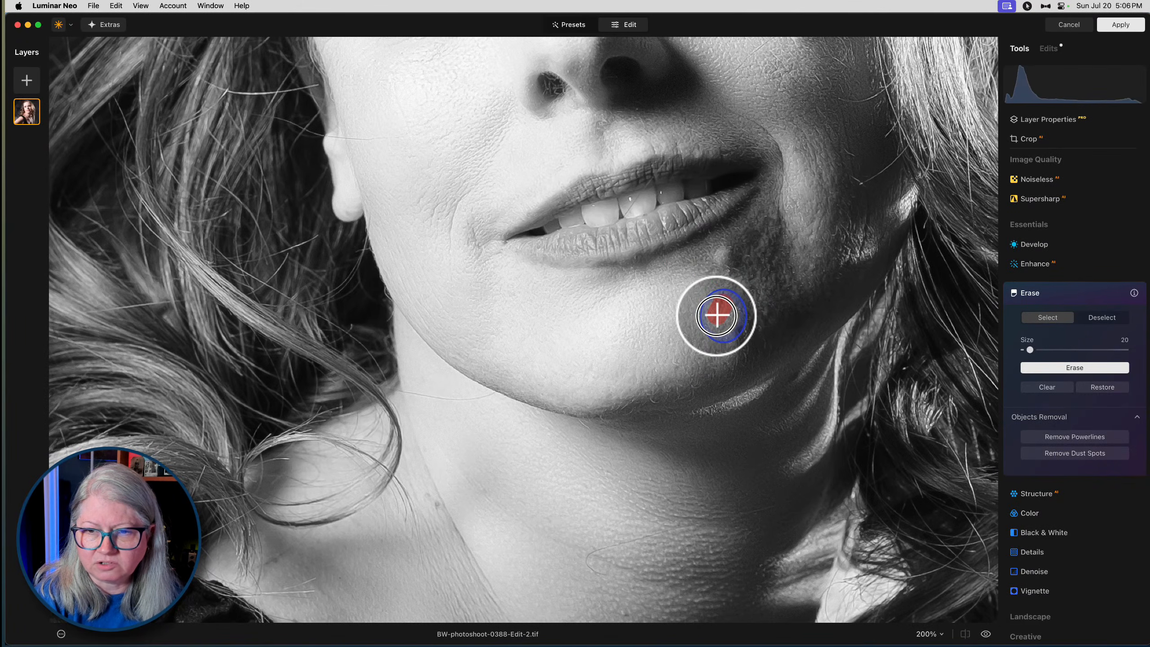
click(1044, 368)
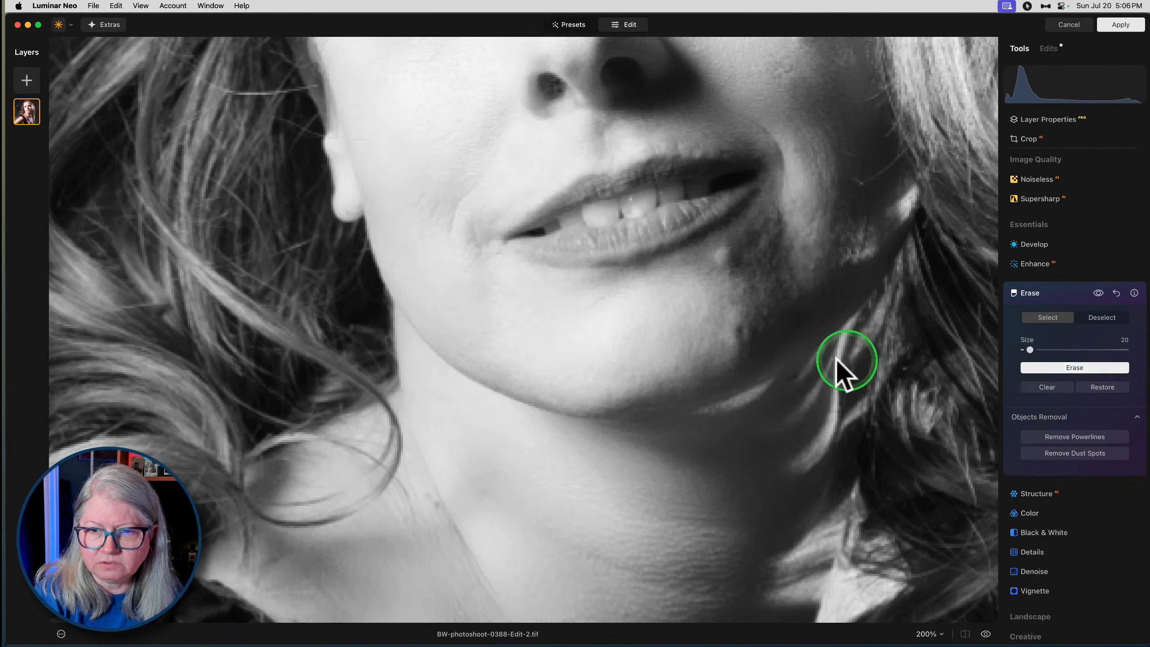
- Erase the remaining small blemishes along the lower chin
click(742, 332)
click(1037, 367)
click(608, 392)
click(678, 367)
click(1039, 363)
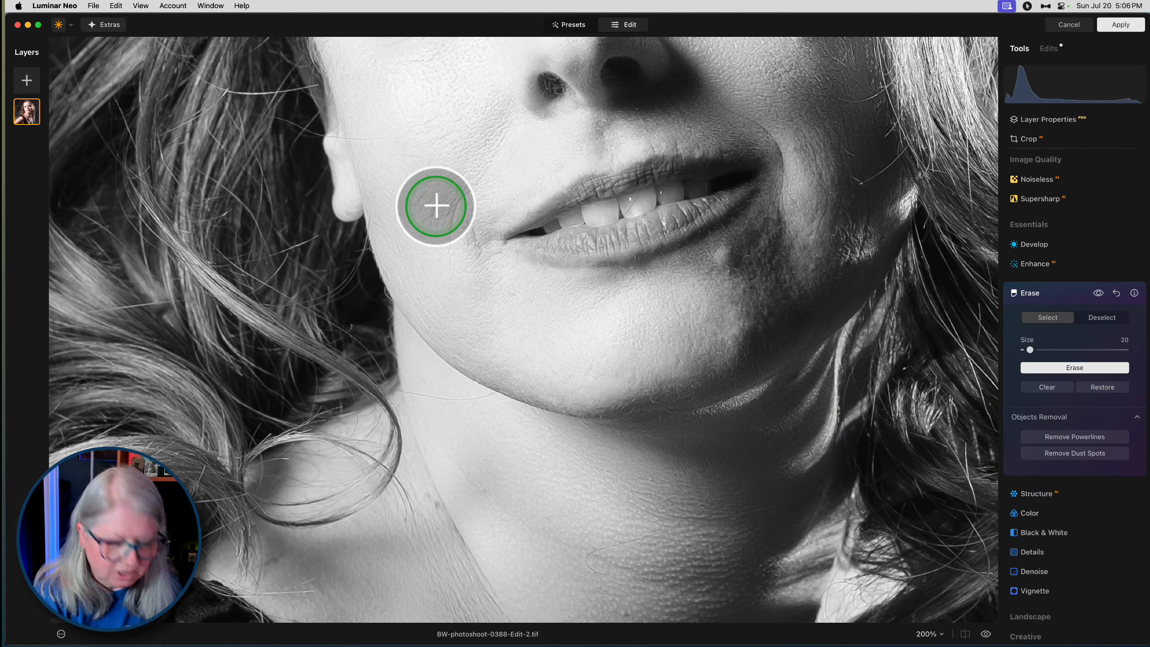
- Reduce the Erase brush size to 14 and erase the fine marks on the bright cheek beside the mouth
key([)
drag(436, 206, 429, 228)
click(421, 197)
click(1042, 368)
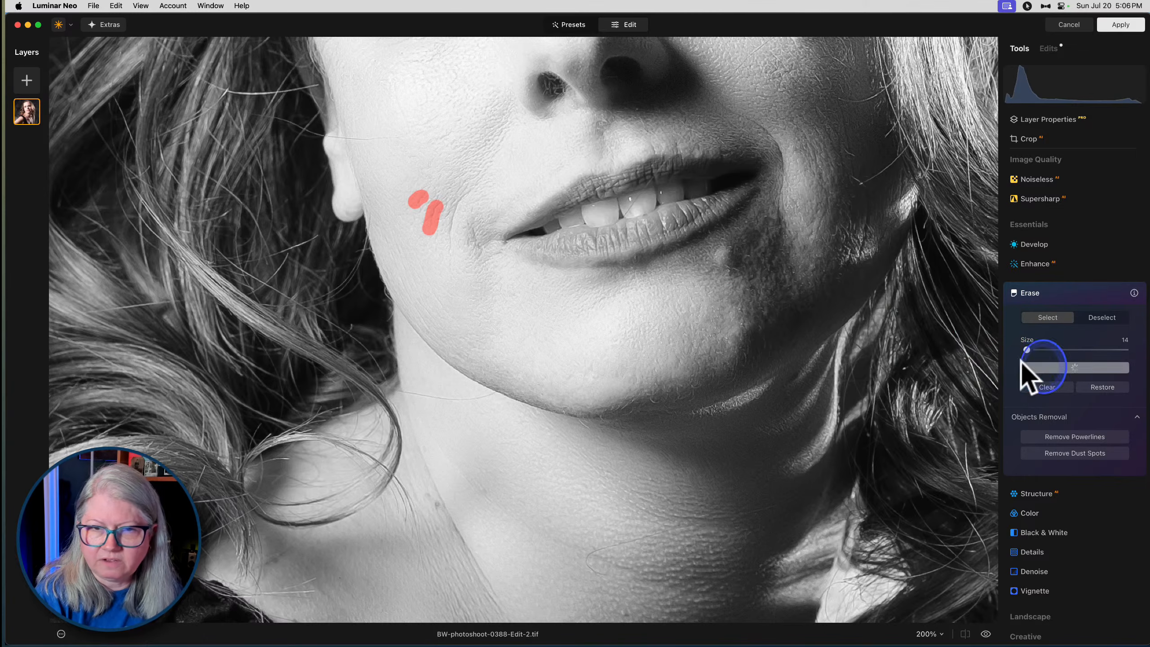
- Erase four small spots above and along the edge of the upper lip
drag(803, 200, 783, 262)
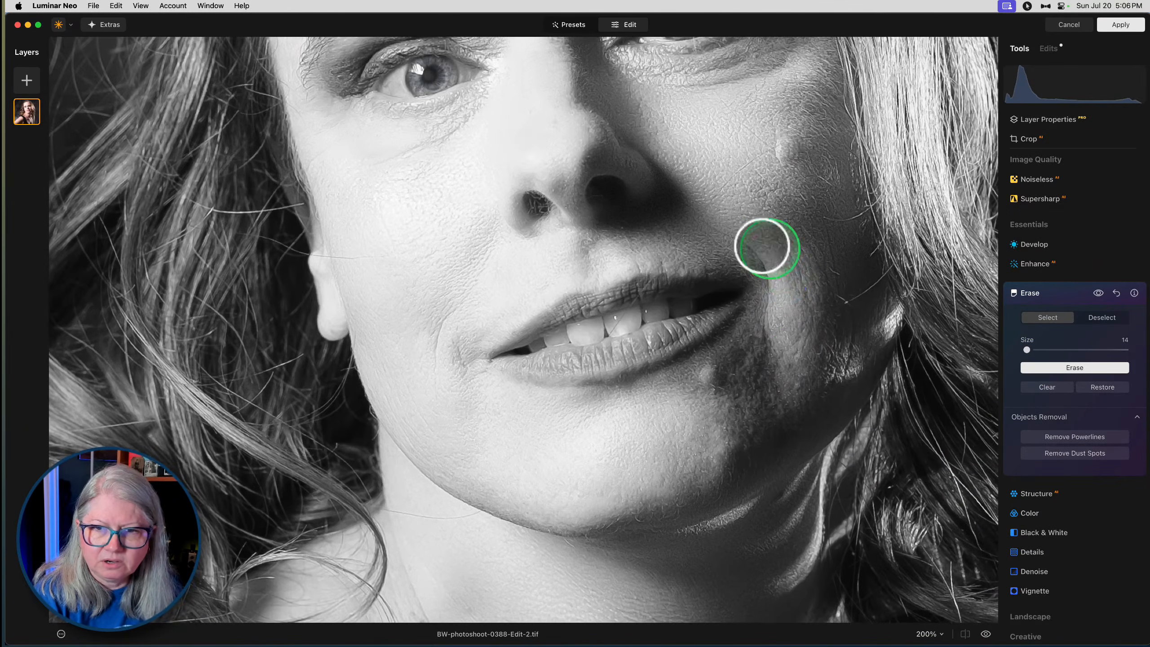
click(638, 266)
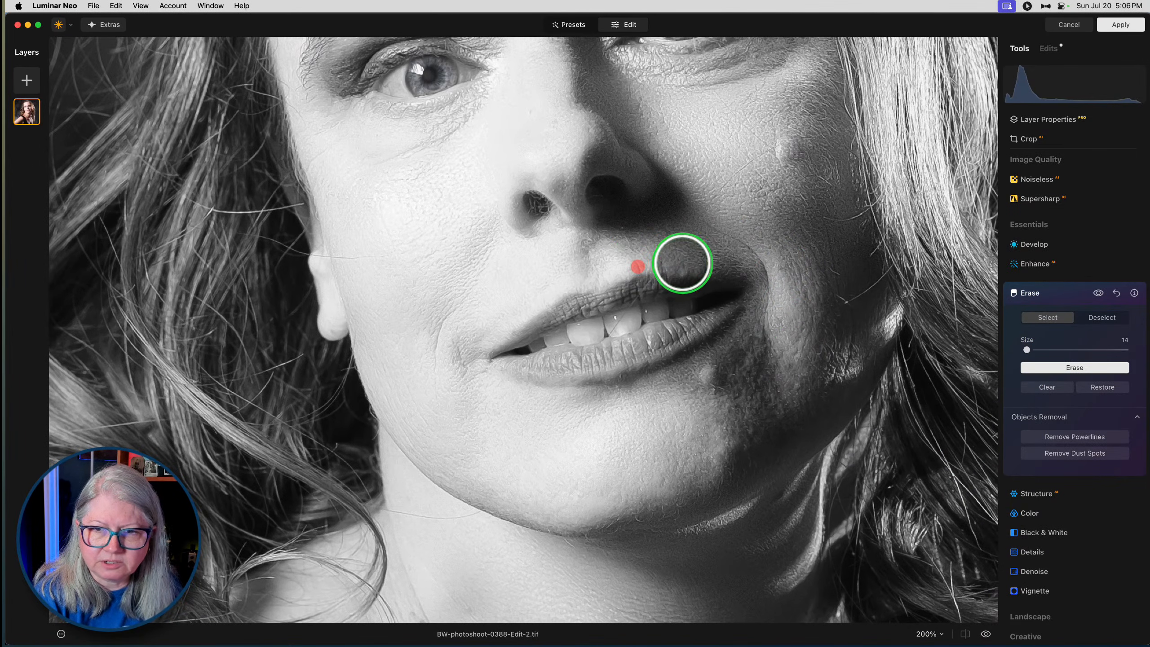
click(669, 280)
click(683, 278)
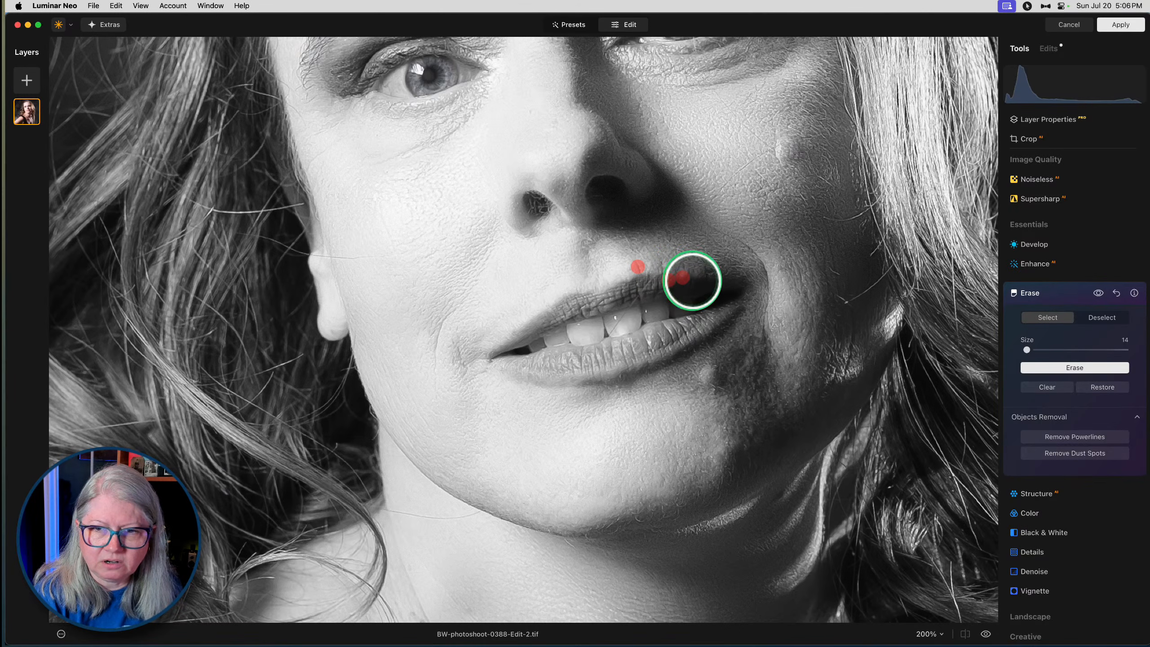
click(694, 282)
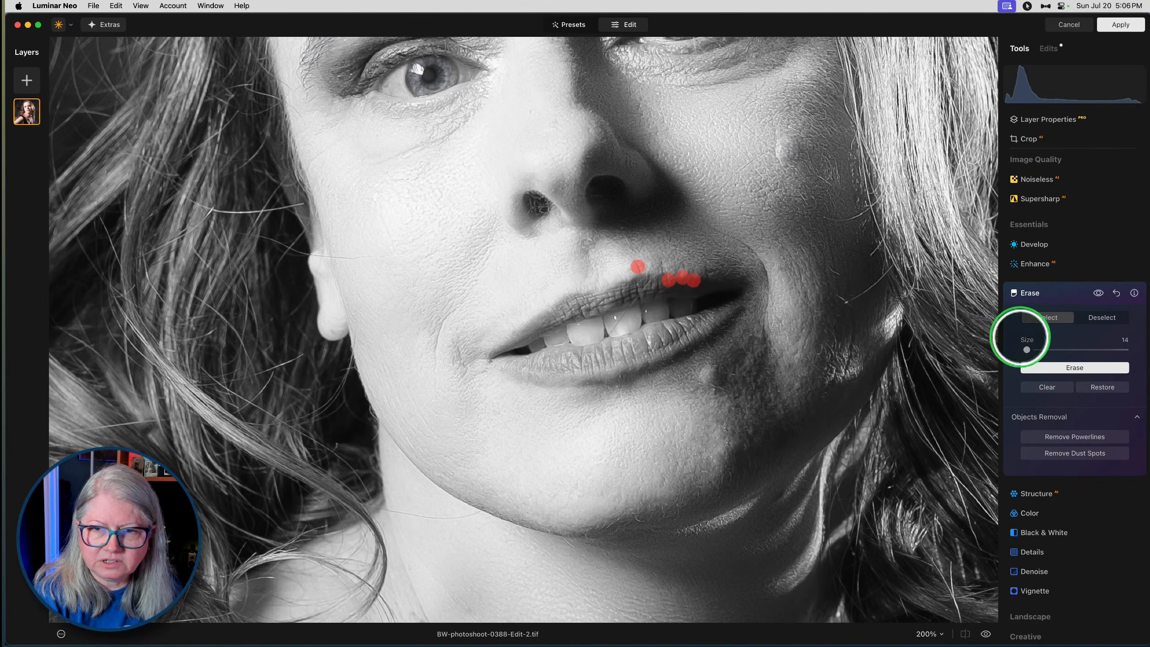
click(1039, 368)
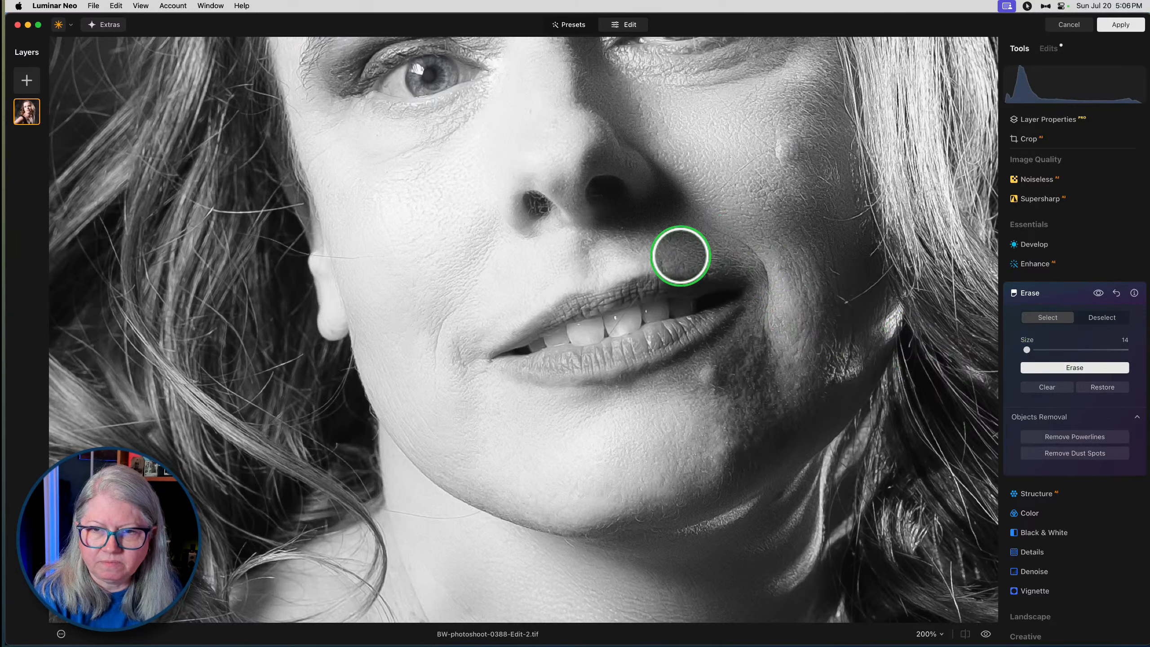
- Erase three more spots in the shaded skin between the nose and upper lip
click(683, 263)
click(662, 263)
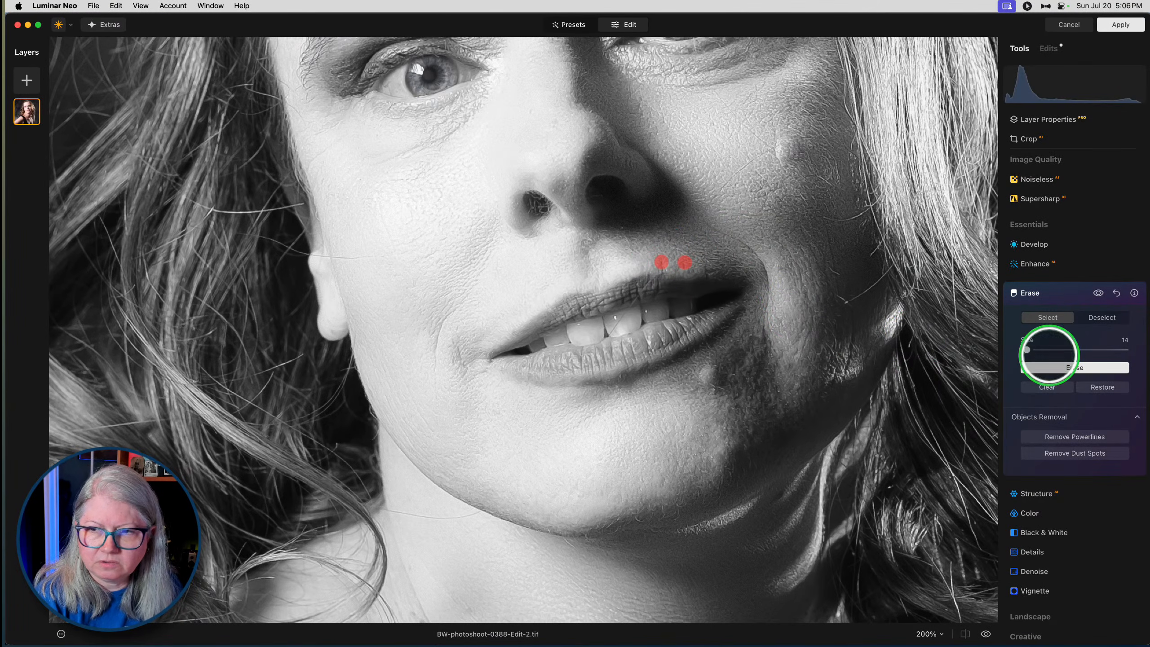
click(1058, 368)
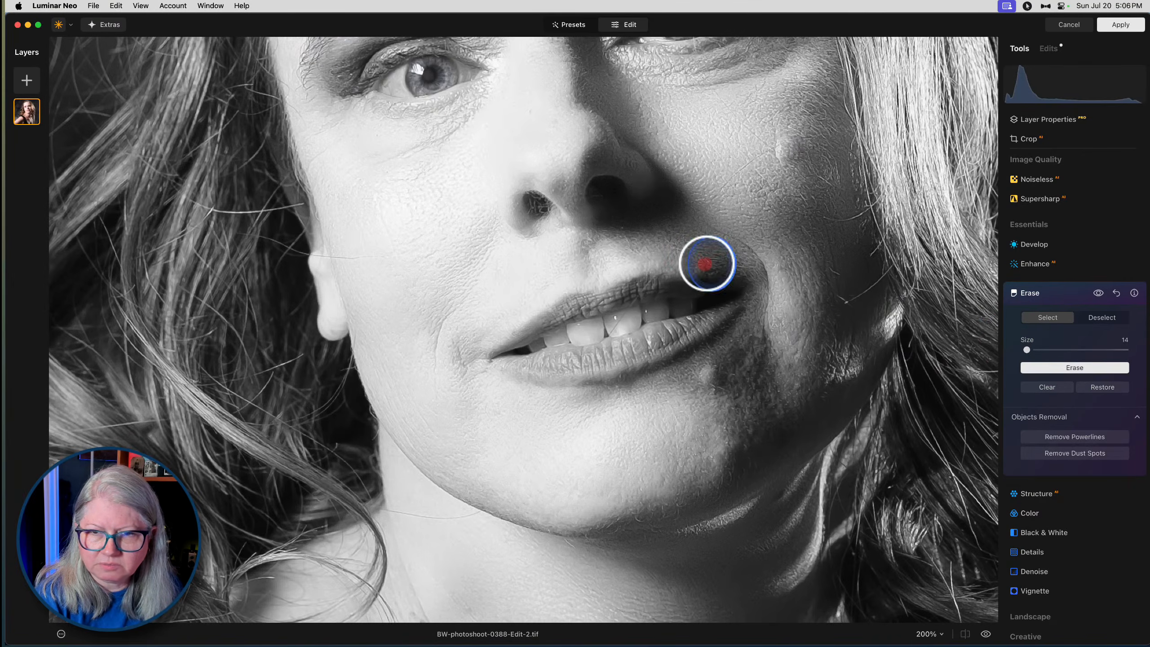
click(704, 264)
click(1058, 368)
- Erase the small spot at the nostril on the bright side of the nose
drag(763, 158, 763, 285)
click(556, 354)
drag(557, 354, 560, 356)
click(1049, 368)
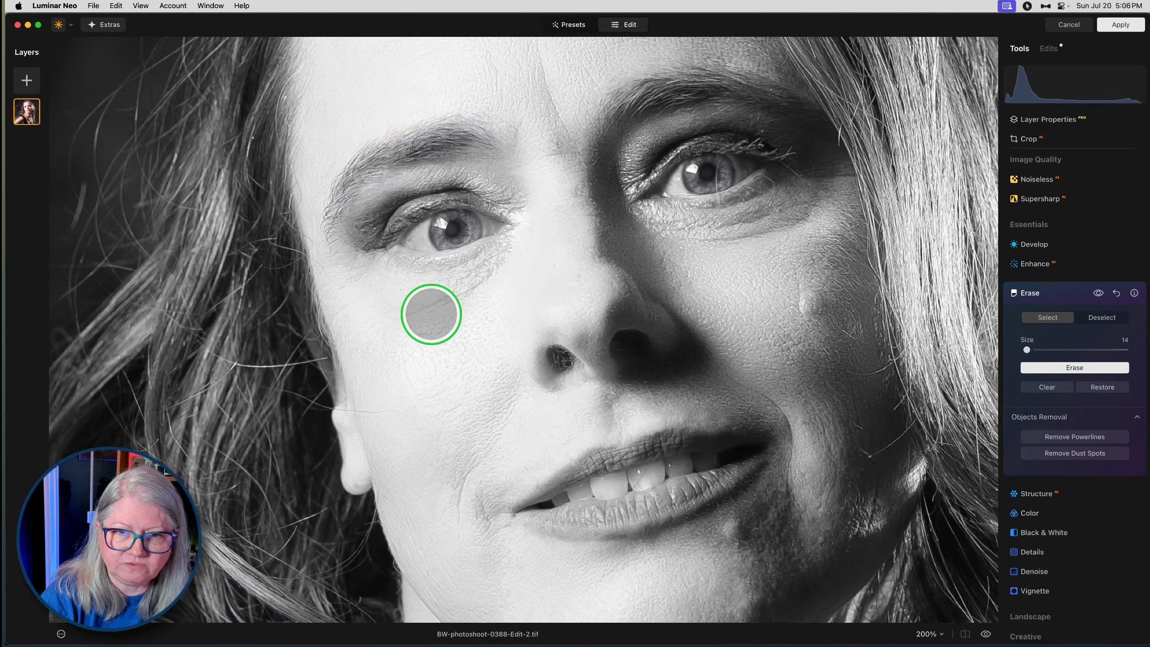
- Erase the crease beneath the eye on the bright side of the face and close the Erase tool
drag(414, 313, 480, 283)
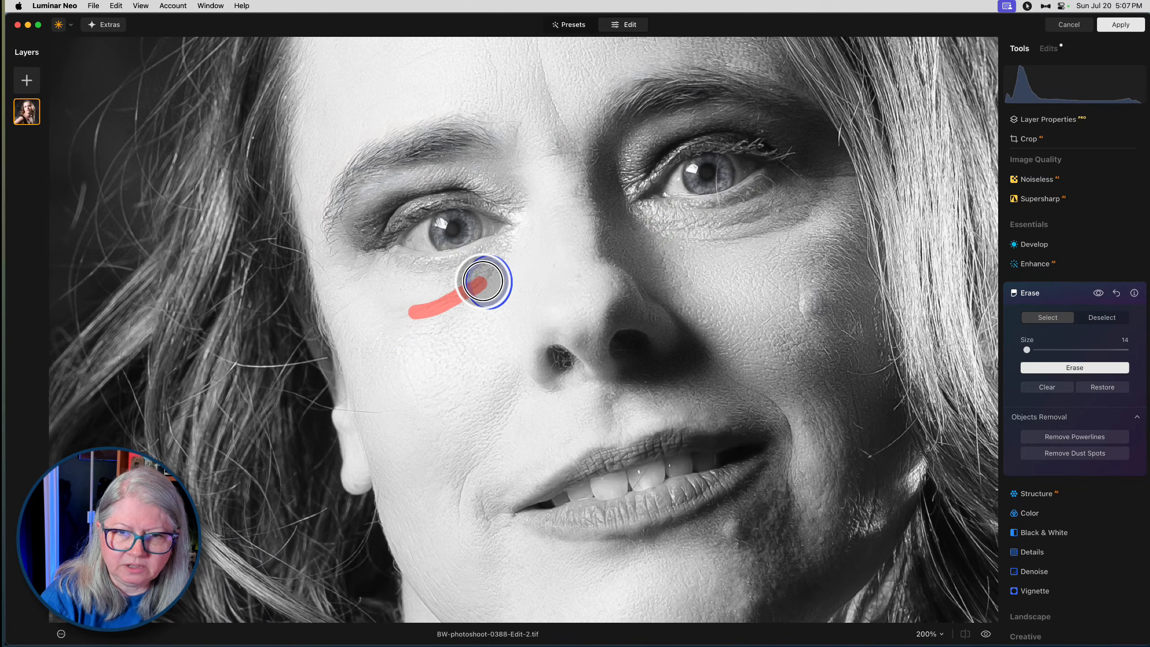
click(1049, 369)
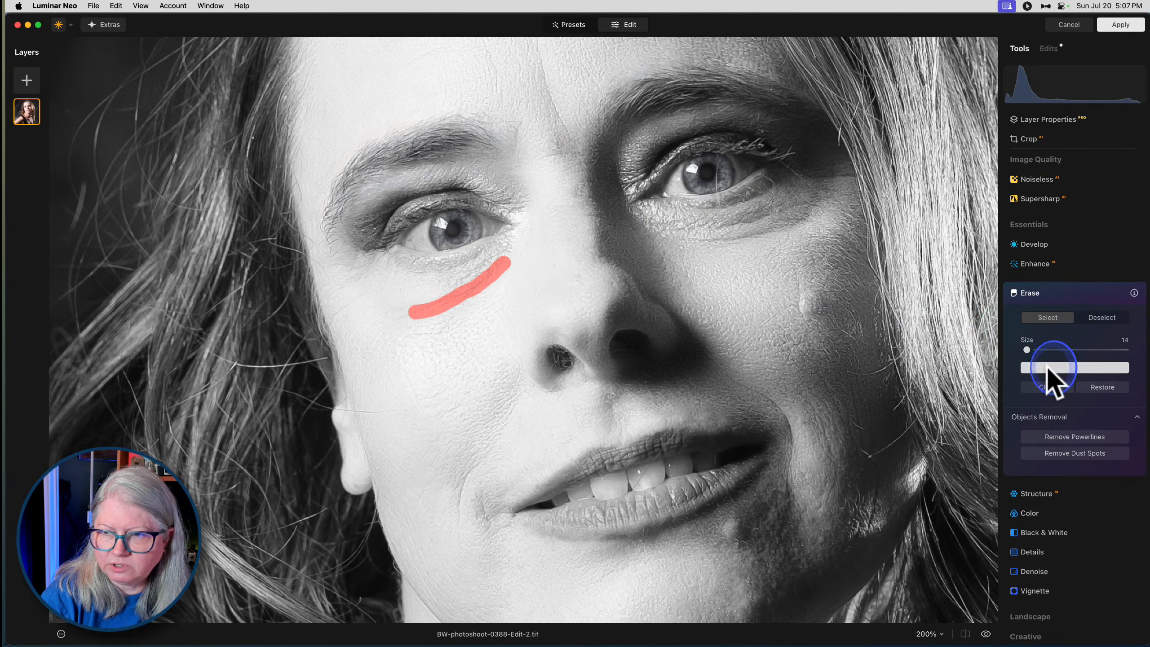
click(1055, 292)
scroll(1096, 499, down, 10)
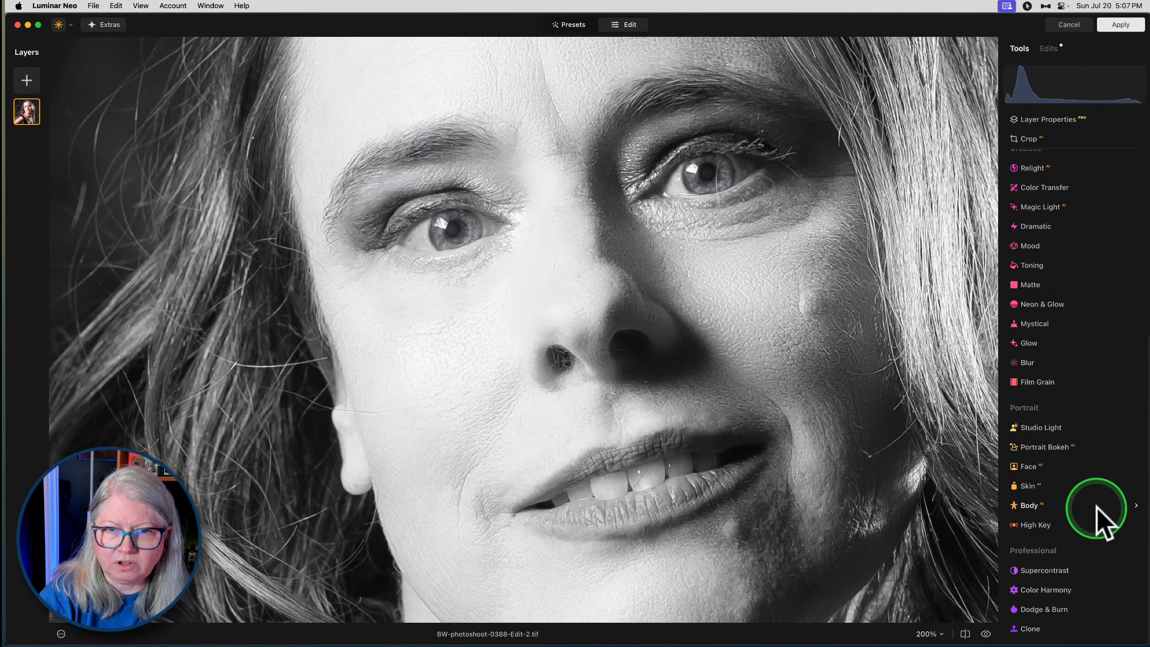
- Set the Clone brush to size 39 and strength 24 and clone skin beneath the eye on the shaded side of the face
click(1029, 628)
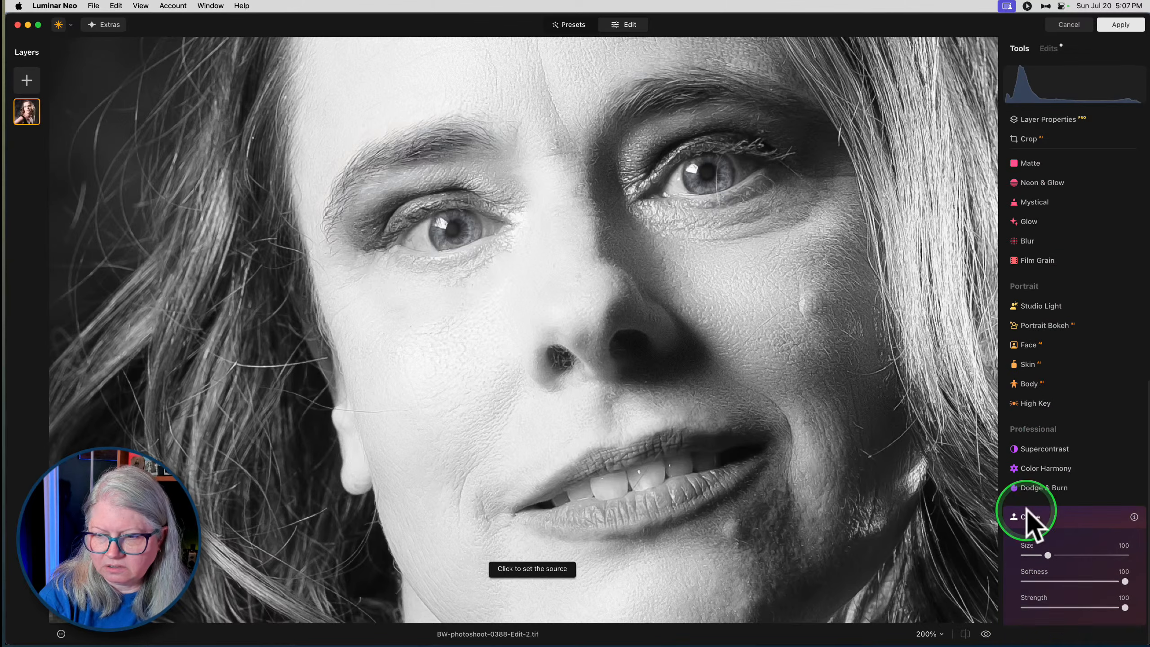
drag(1042, 619, 1048, 618)
drag(1048, 569, 1032, 568)
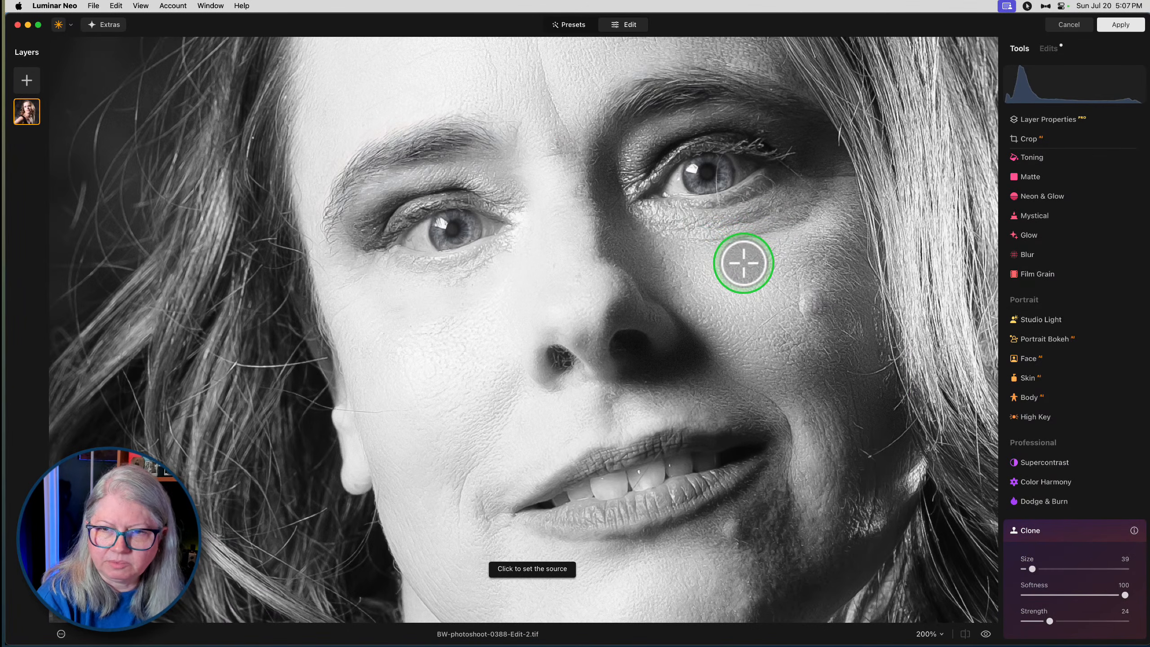
click(745, 238)
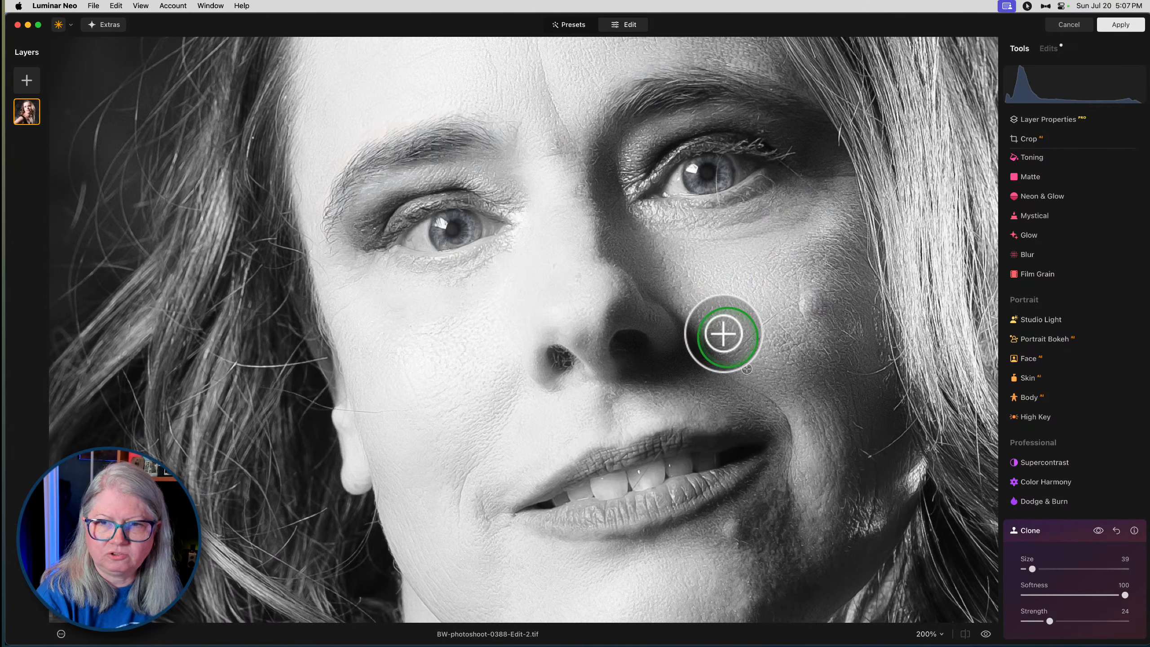
- Clone smooth skin over the bridge of the nose between the eyes
scroll(572, 224, up, 3)
scroll(572, 224, left, 2)
click(597, 272)
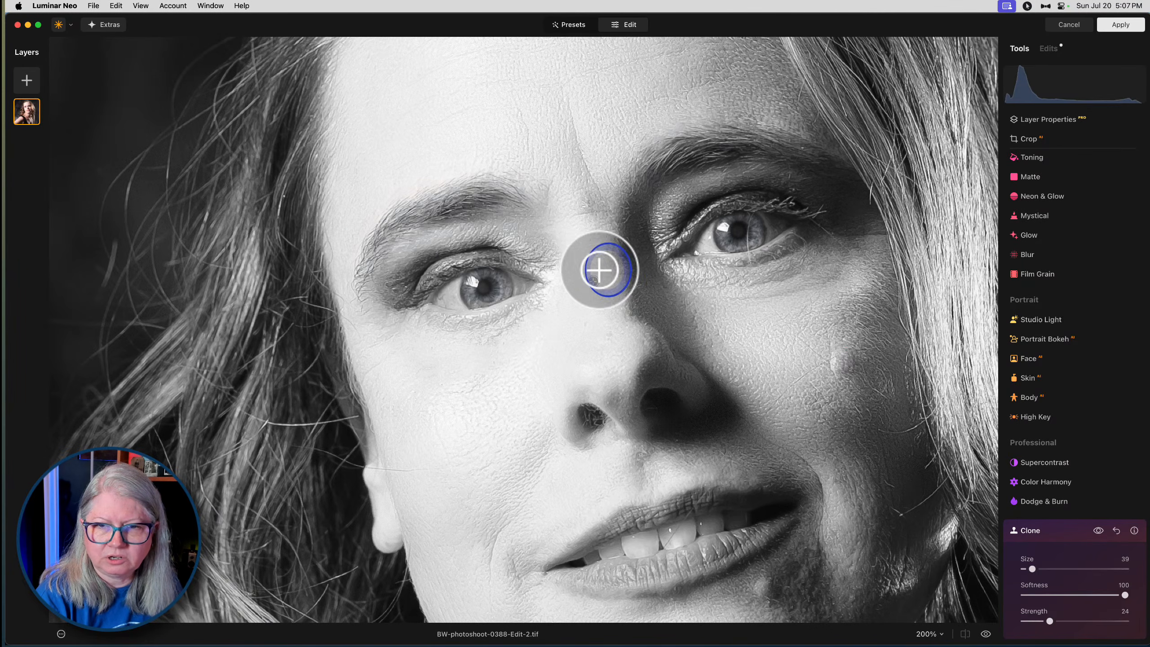
drag(611, 247, 613, 274)
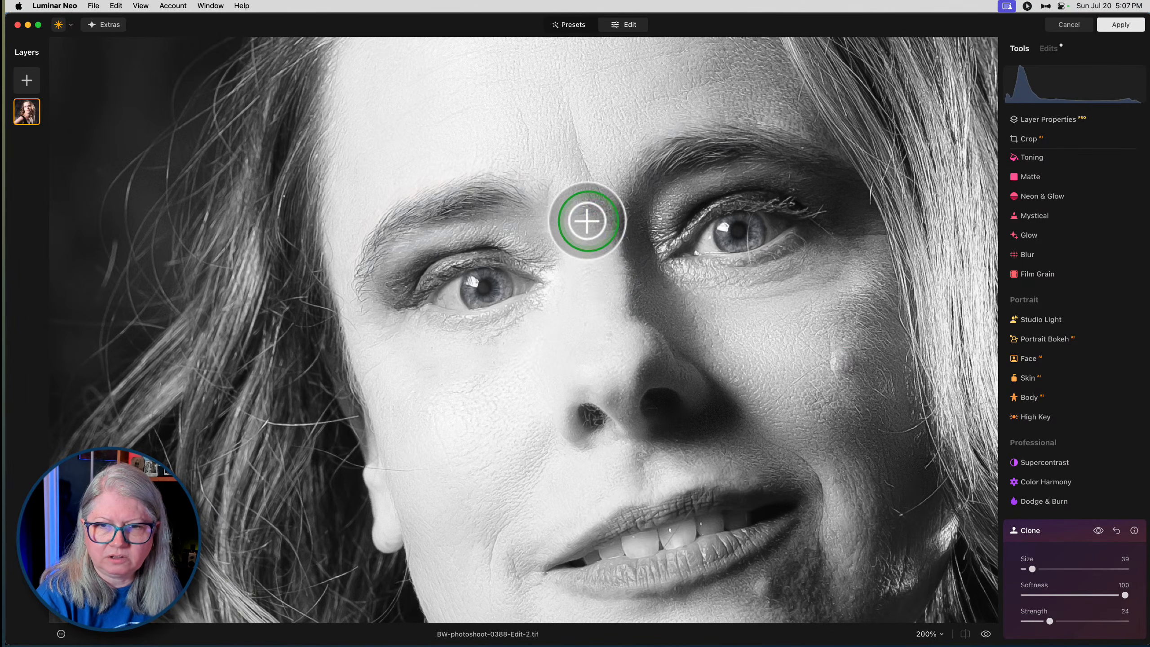
- Clone forehead skin over the vertical frown line and the creases between the eyebrows
mouse_move(595, 204)
mouse_down()
mouse_move(576, 246)
mouse_move(580, 216)
mouse_move(595, 211)
mouse_move(580, 216)
mouse_move(582, 200)
mouse_move(600, 212)
mouse_move(582, 179)
mouse_move(599, 134)
mouse_move(581, 145)
mouse_move(568, 105)
mouse_move(595, 194)
mouse_move(582, 171)
mouse_move(500, 141)
mouse_move(537, 160)
mouse_move(550, 214)
mouse_up()
alt+click(592, 132)
alt+click(564, 197)
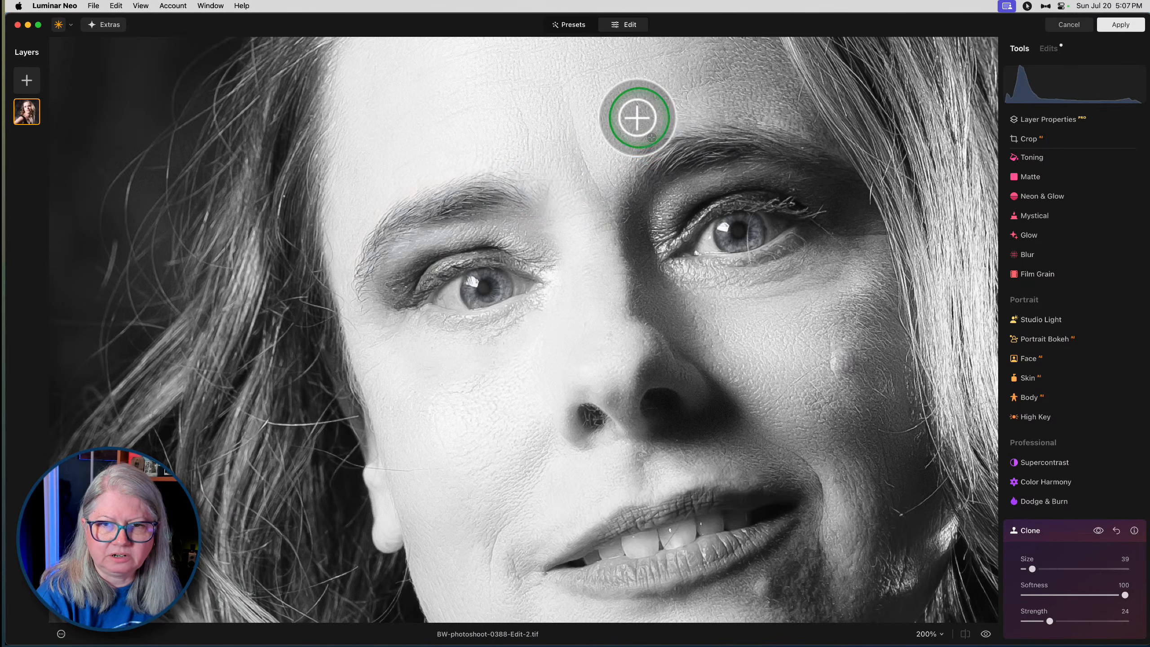
mouse_move(582, 174)
mouse_down()
mouse_move(590, 193)
mouse_move(577, 138)
mouse_up()
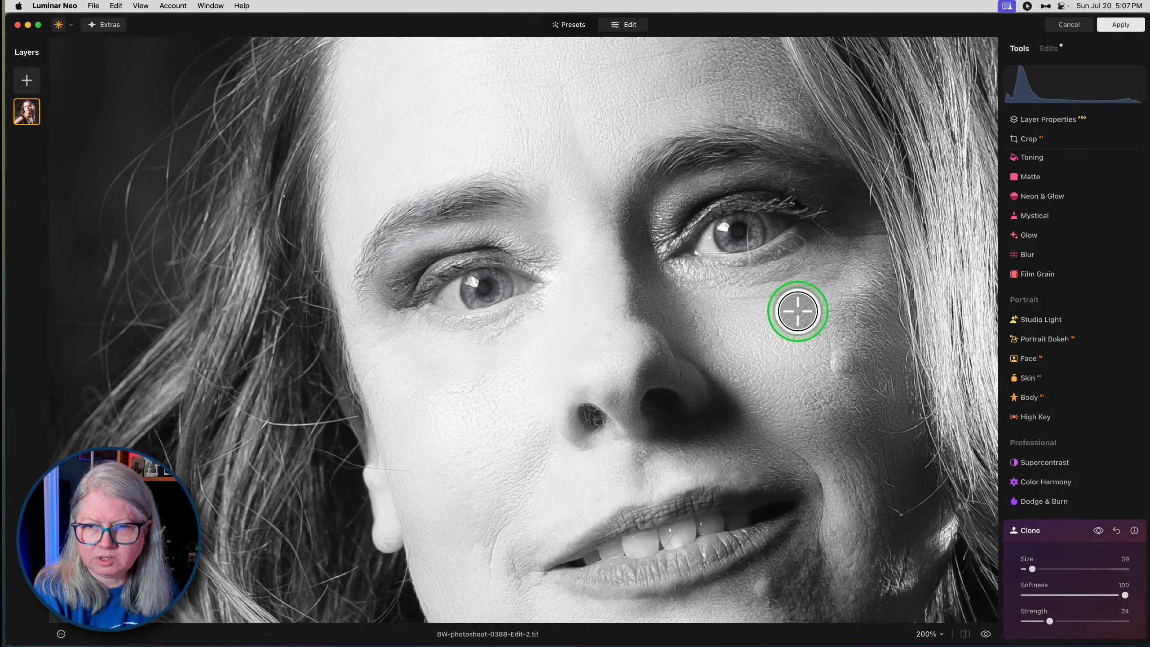
- Clone cheek skin over the lines below the shaded-side eye and close the Clone tool
mouse_move(765, 281)
mouse_down()
mouse_move(804, 267)
mouse_move(733, 289)
mouse_move(777, 327)
mouse_up()
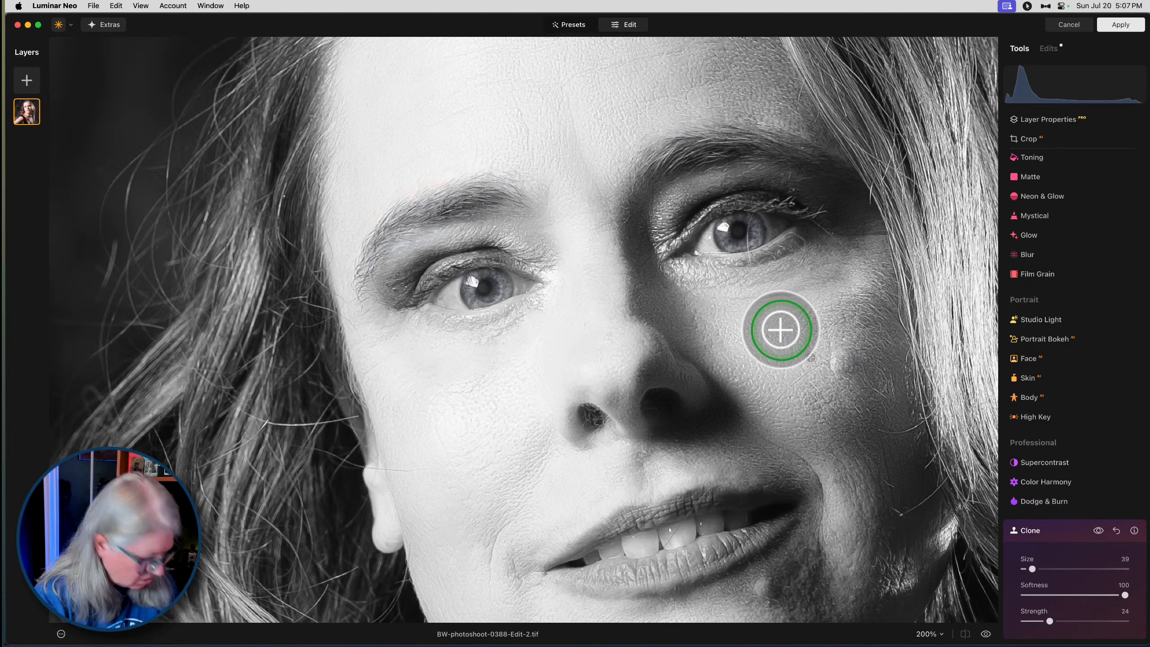
mouse_move(814, 300)
mouse_down()
mouse_move(851, 262)
mouse_move(796, 292)
mouse_move(738, 302)
mouse_move(760, 315)
mouse_move(747, 308)
mouse_move(749, 285)
mouse_move(819, 263)
mouse_up()
alt+click(748, 334)
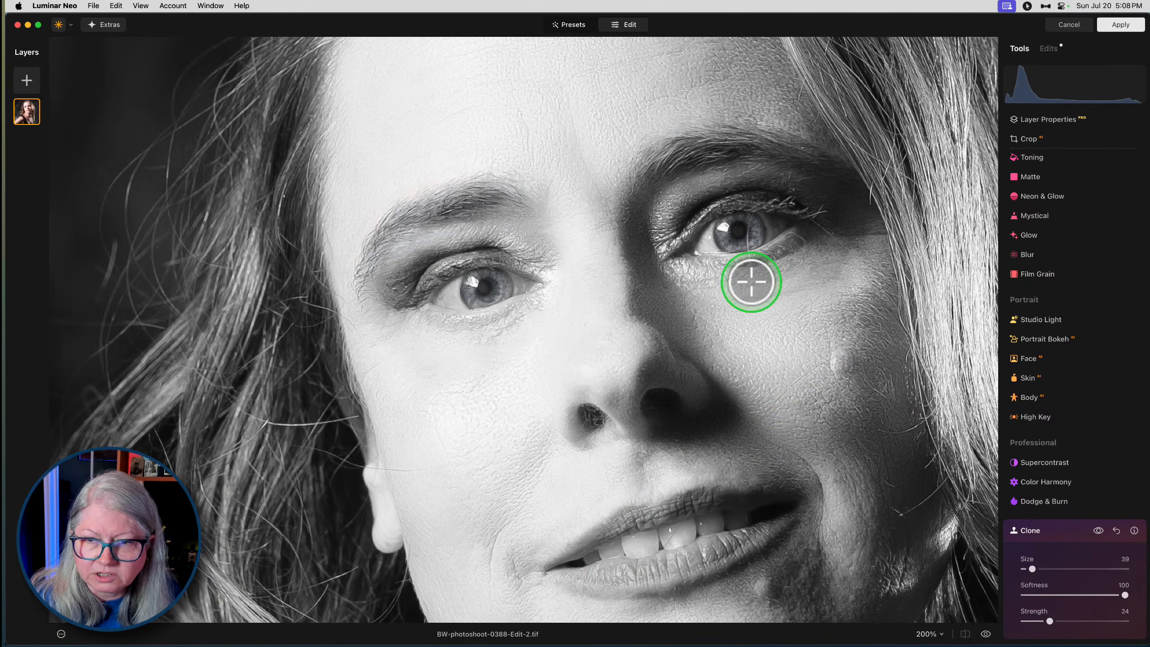
click(1055, 530)
- Reopen Erase with brush size 10 and erase the stray hair crossing the iris of the shaded-side eye
scroll(1014, 317, up, 10)
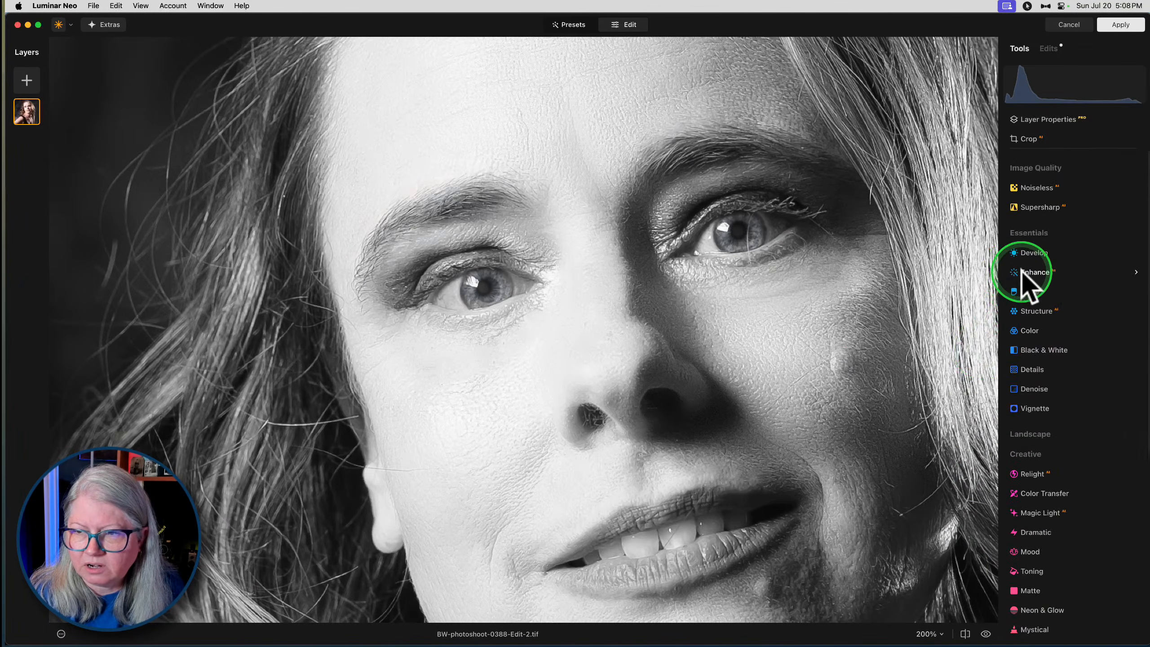
click(1026, 285)
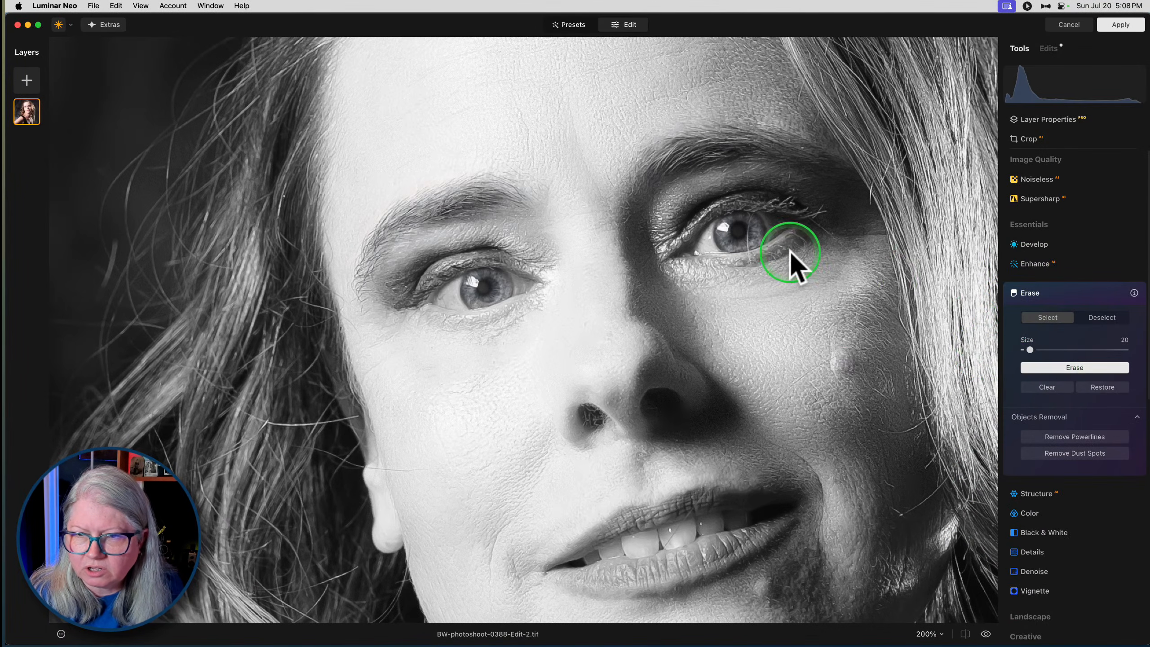
key([)
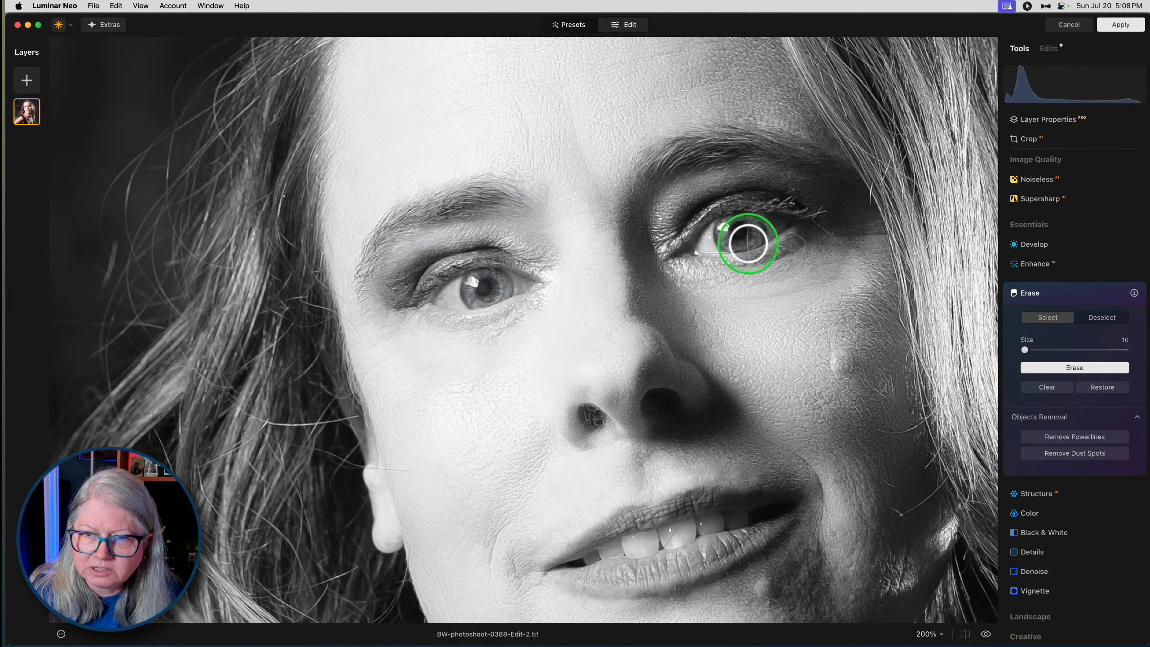
click(746, 231)
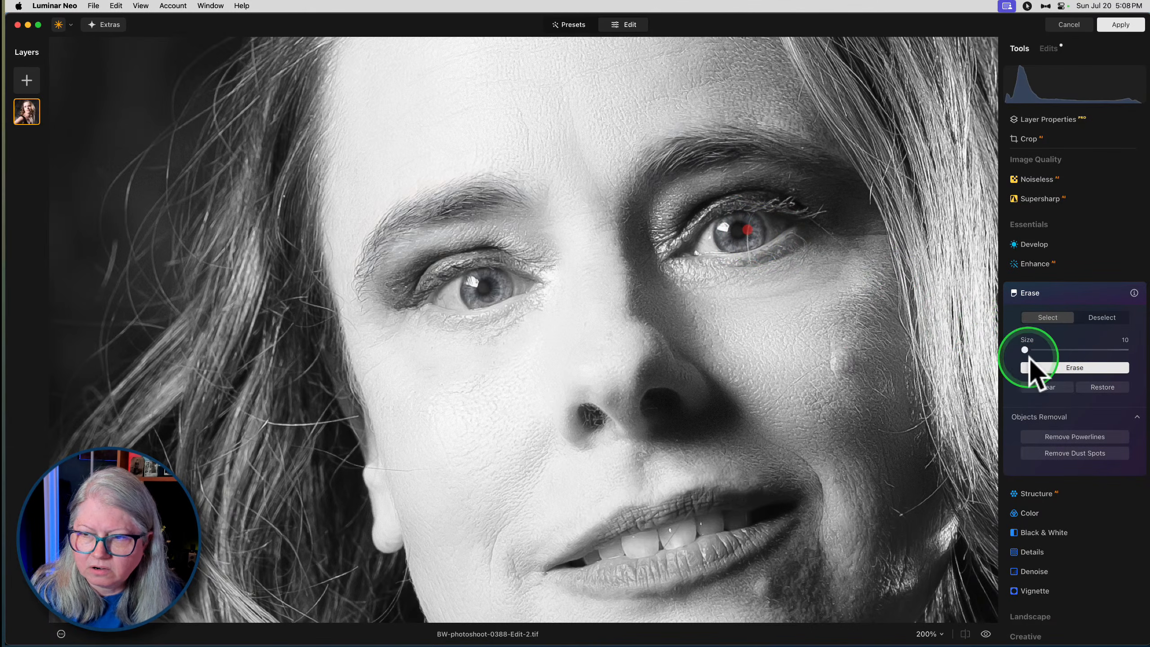
click(746, 239)
click(1052, 366)
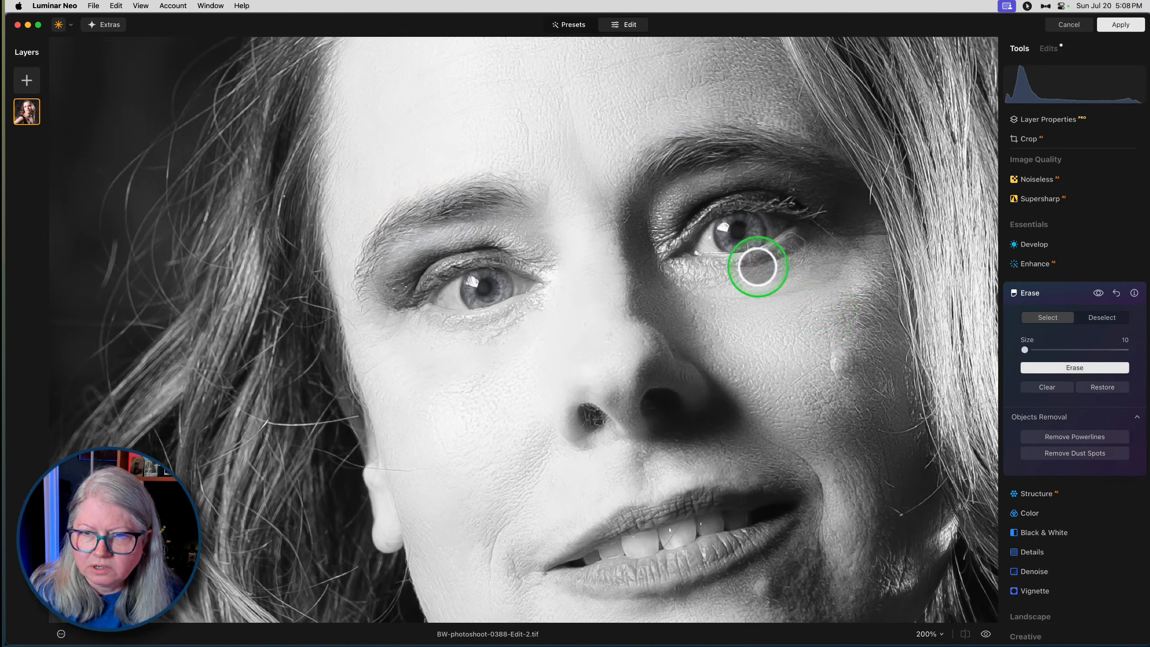
- Erase the leftover pieces of the stray hair at the upper and lower edges of the iris and on the lower eyelid
click(746, 247)
click(1073, 368)
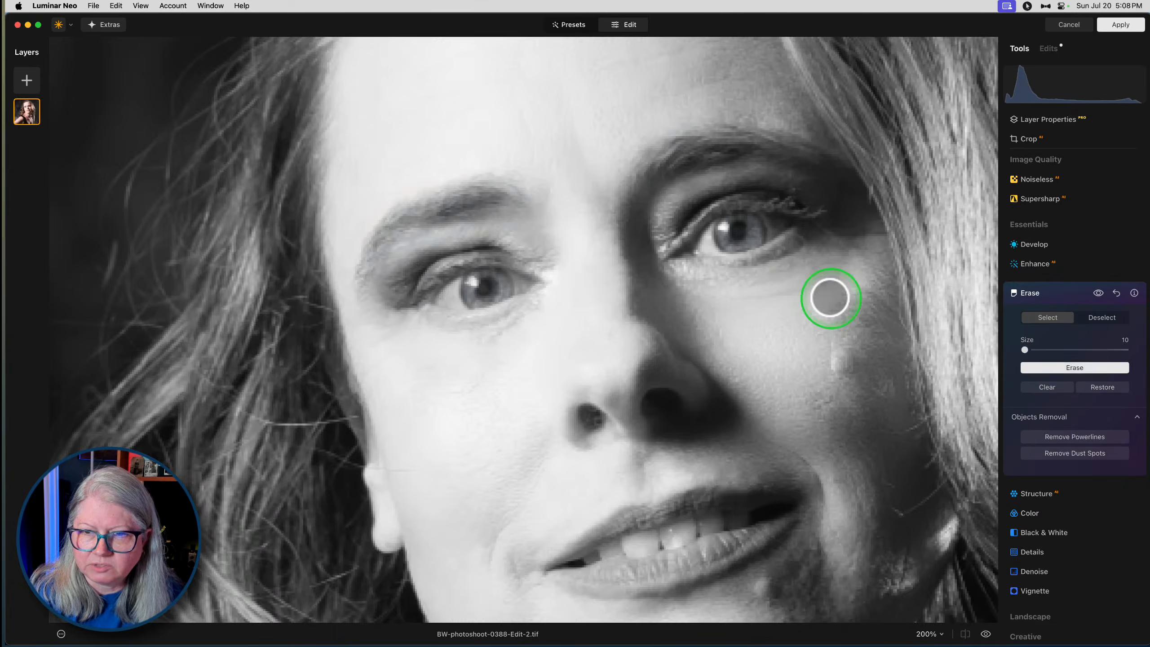
click(747, 222)
click(1057, 367)
click(750, 256)
click(1096, 367)
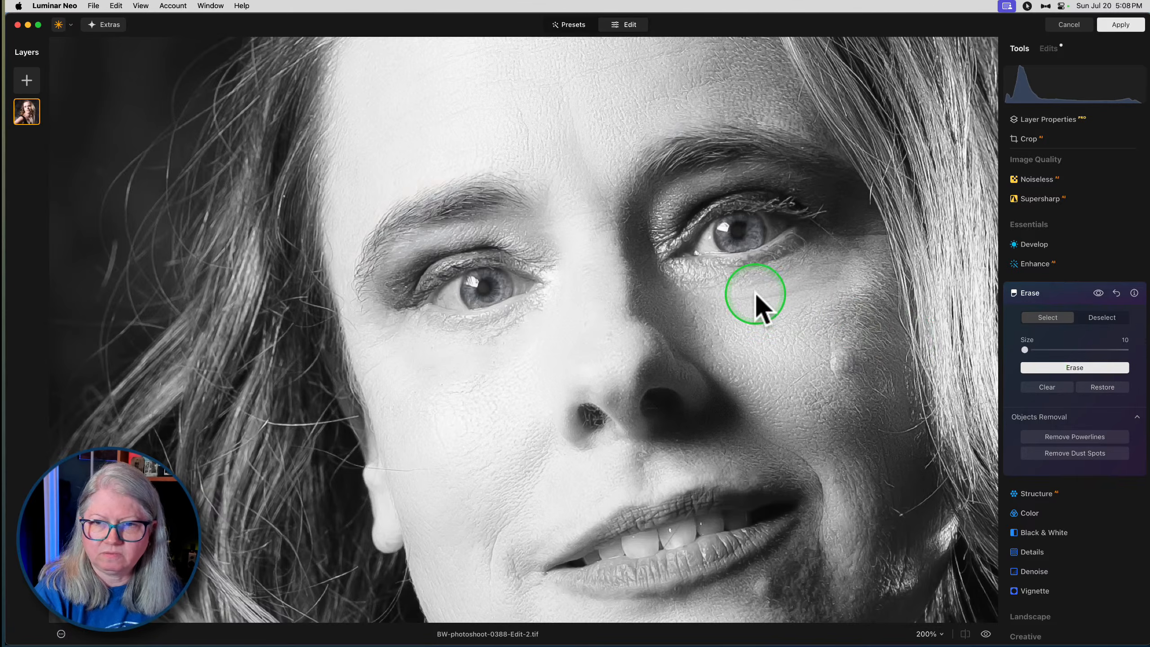
click(1050, 367)
click(1055, 367)
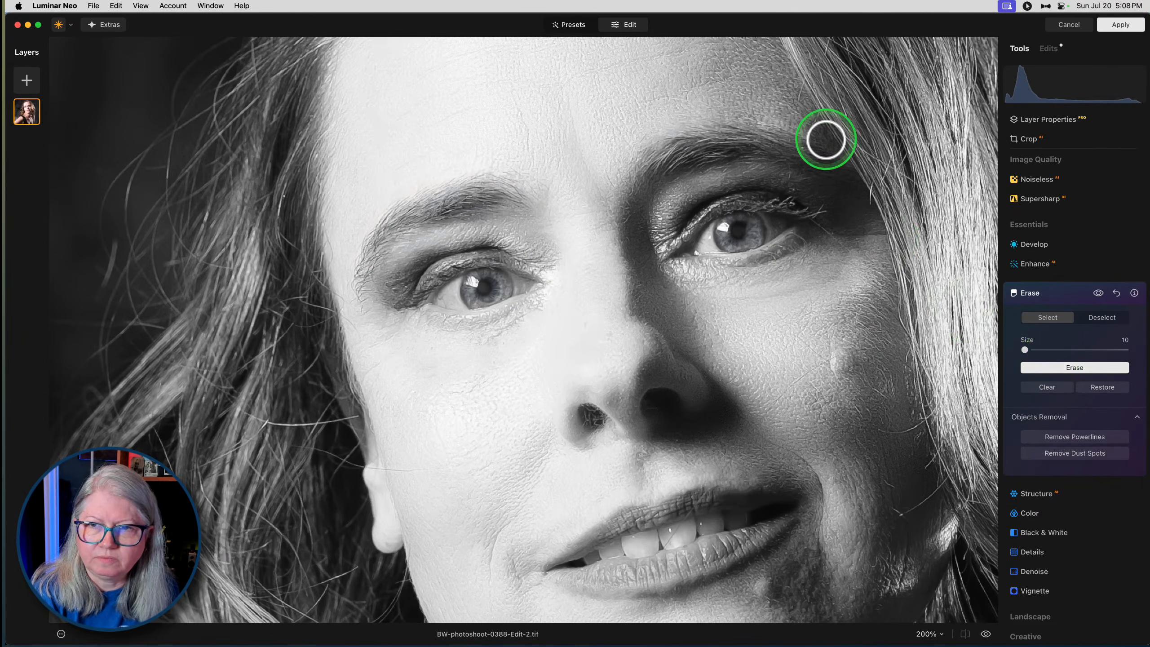
- Erase the spot on the front tooth and the mark on the upper lip, and close the Erase tool
drag(836, 426, 865, 249)
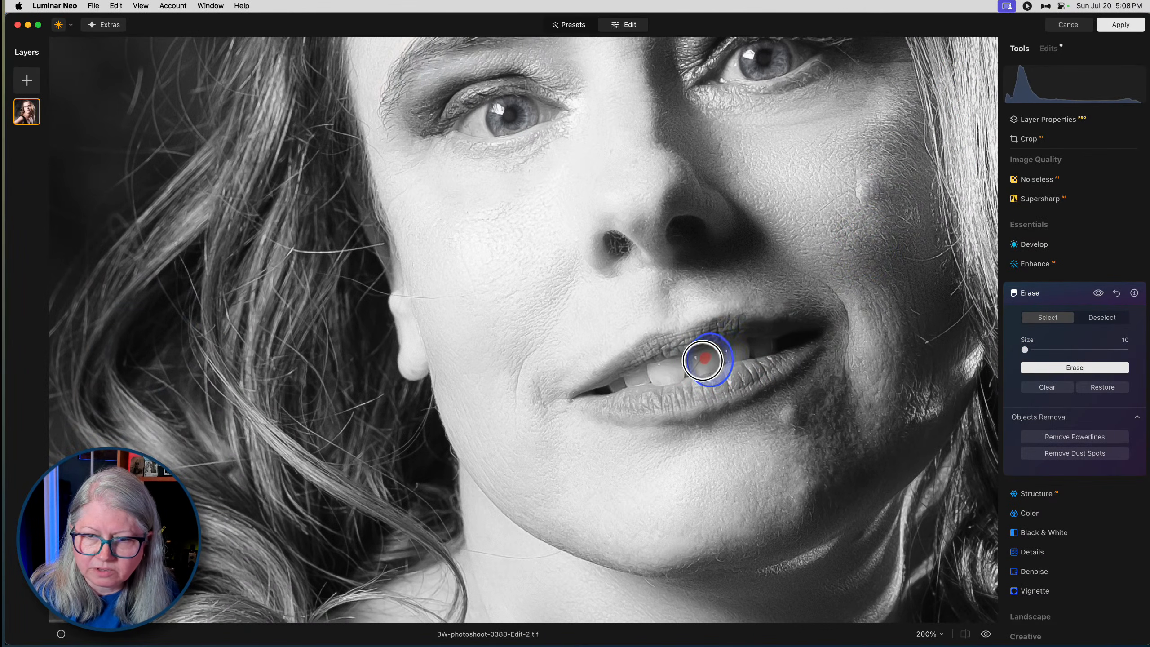
click(1041, 366)
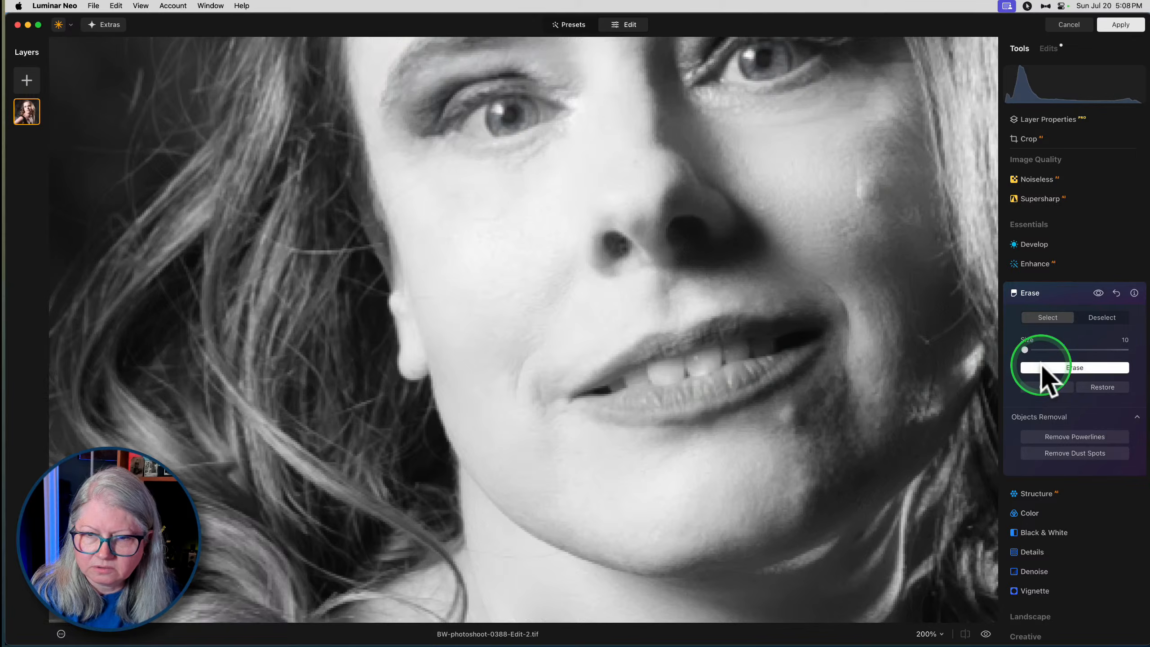
click(1067, 368)
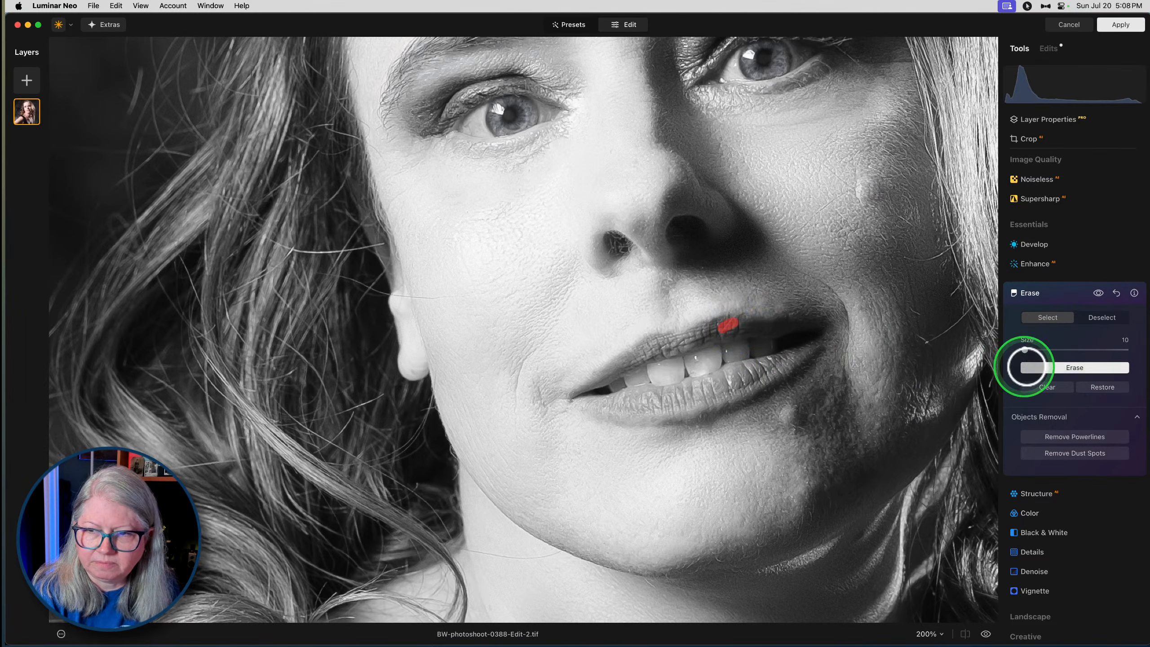
double_click(820, 276)
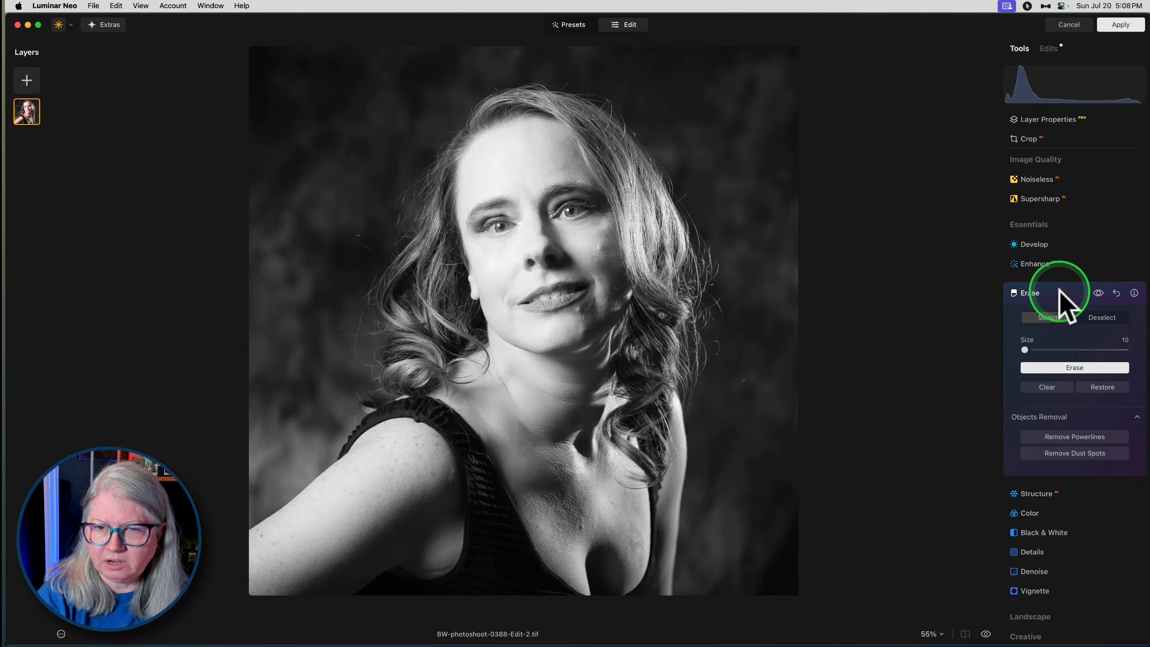
click(1060, 292)
- Add a Glow of type Orton Effect to the portrait with an amount of 26
scroll(1024, 393, down, 5)
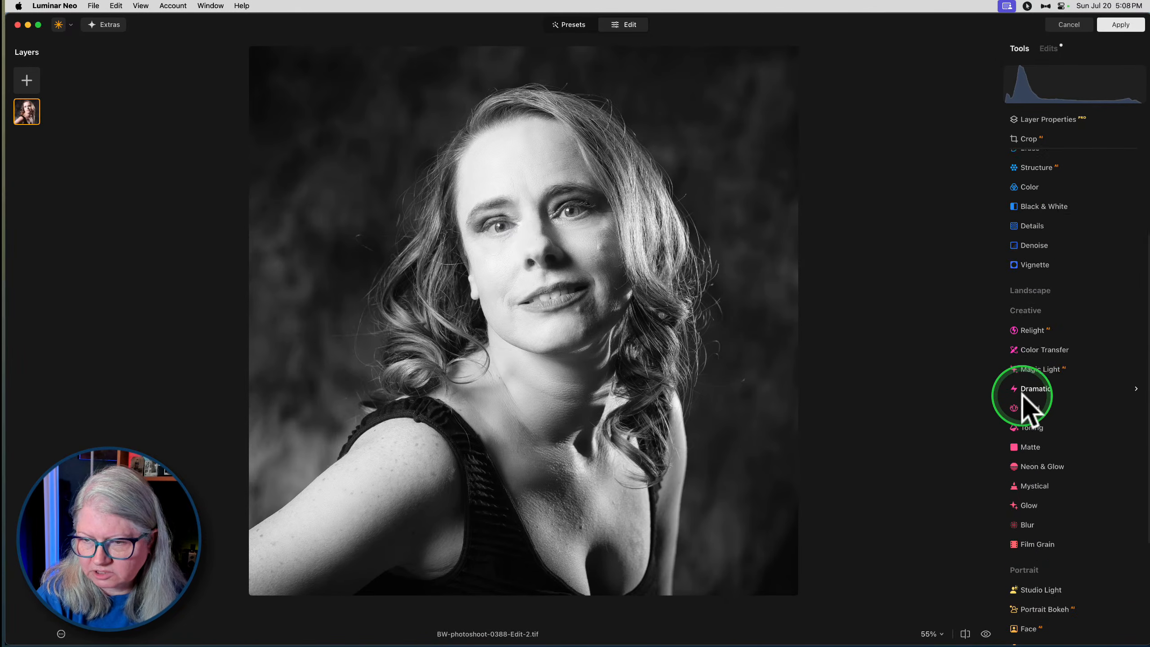
click(1028, 450)
click(1055, 374)
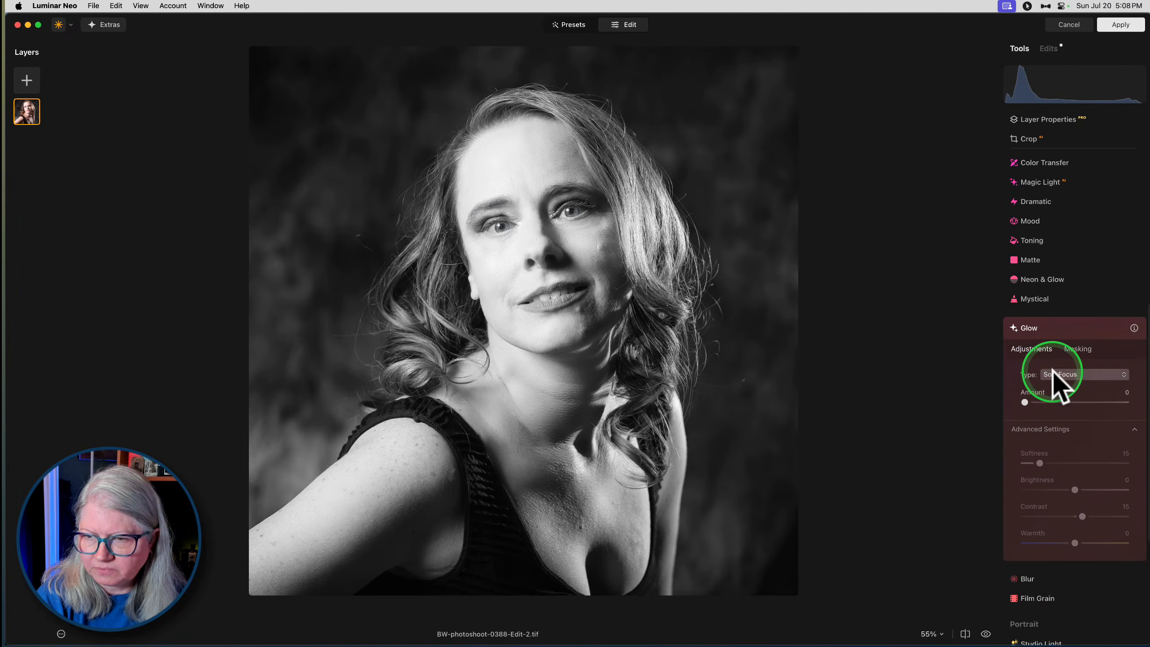
click(1055, 414)
drag(1027, 402, 1052, 402)
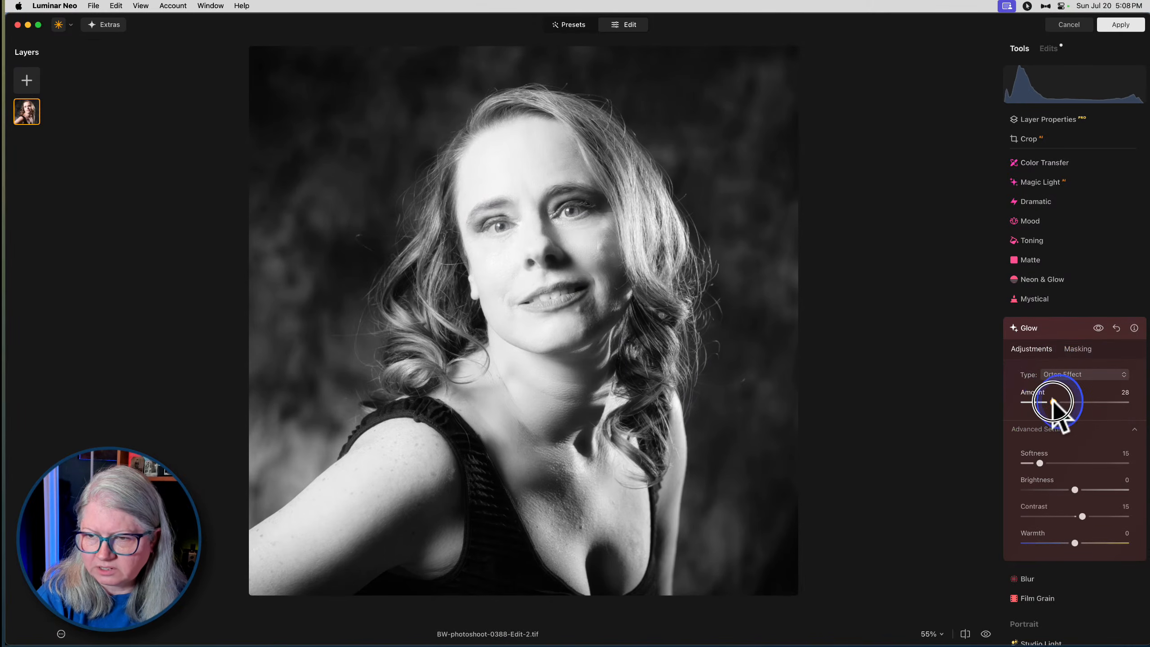
- Set the glow's brightness to -85, contrast to -17 and amount to 28, comparing it with the unglowed portrait
drag(1074, 490, 1031, 490)
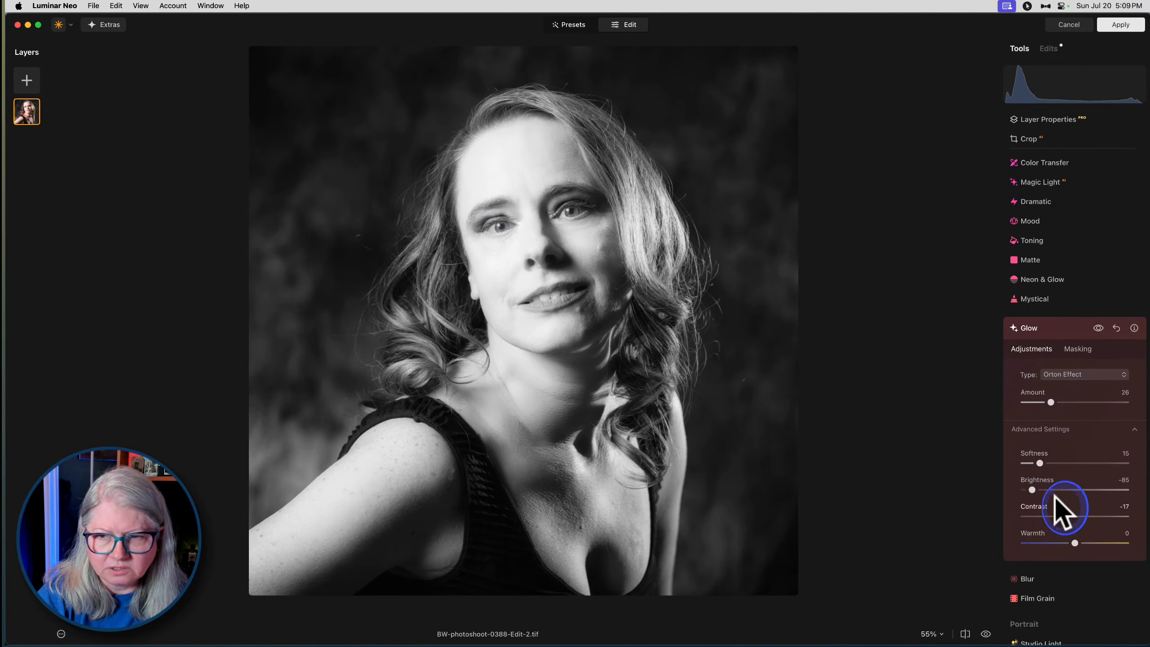
click(1098, 327)
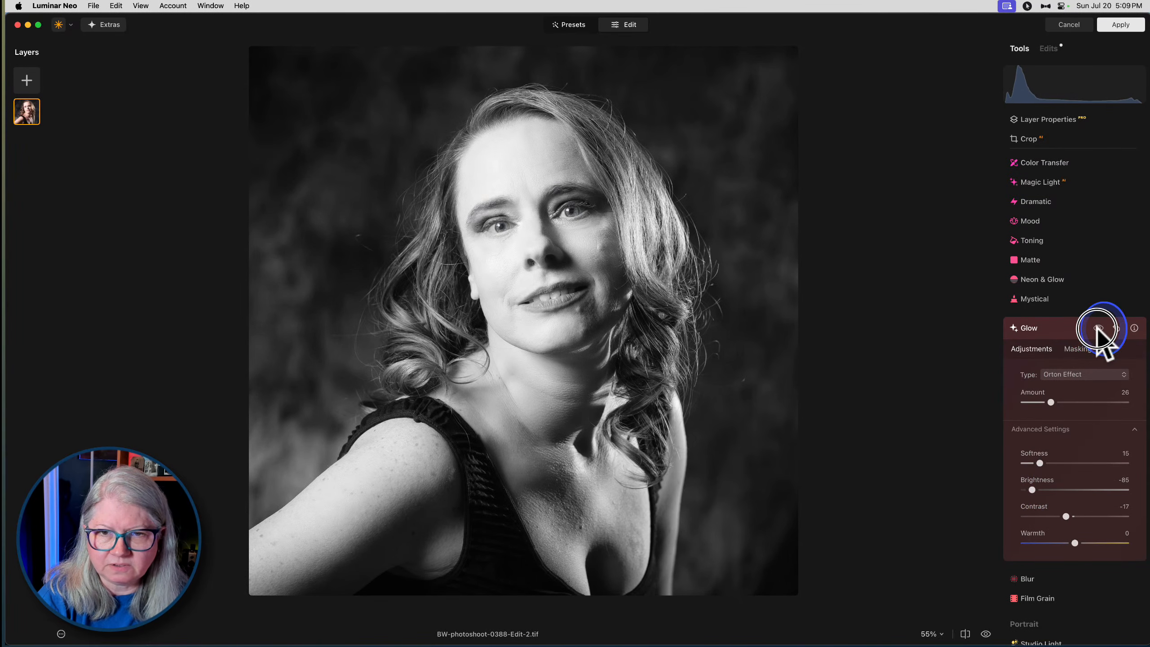
drag(1053, 398, 1055, 399)
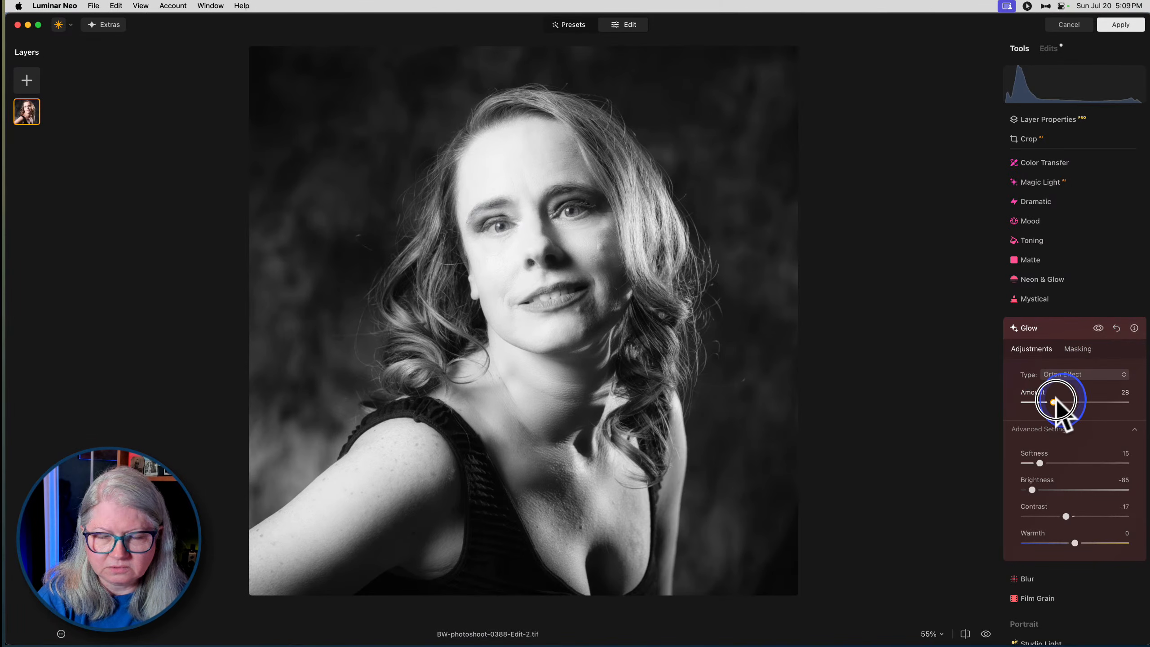
click(1070, 343)
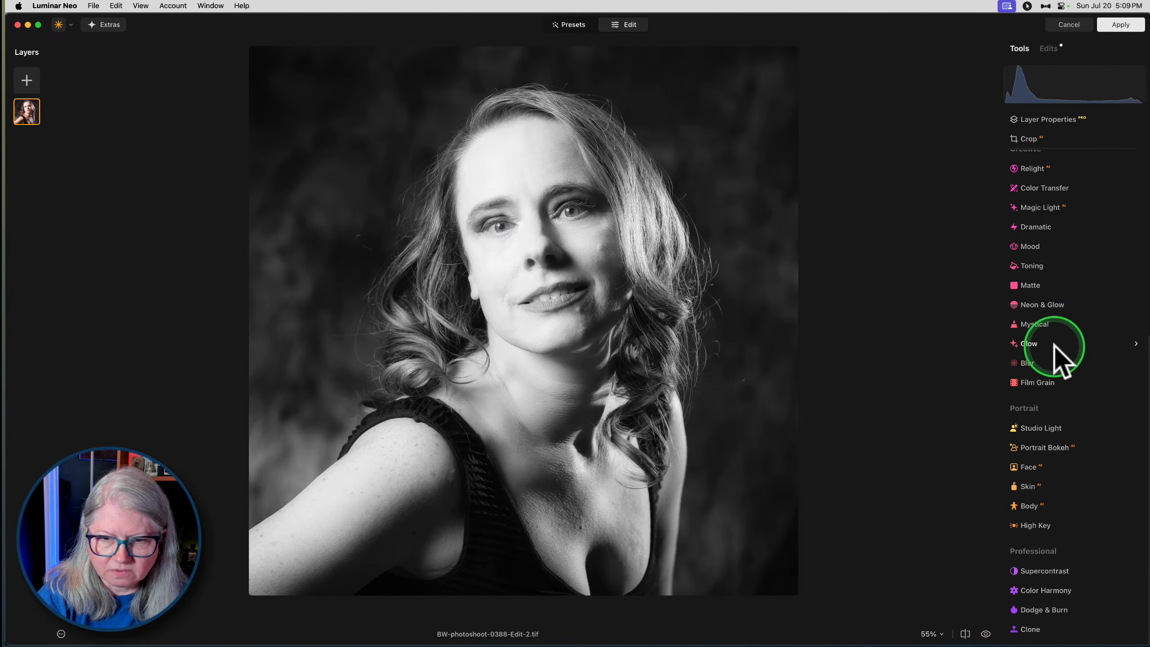
- Reopen Erase with brush size 10, mark the small spots across the chest and erase them
scroll(1053, 347, up, 6)
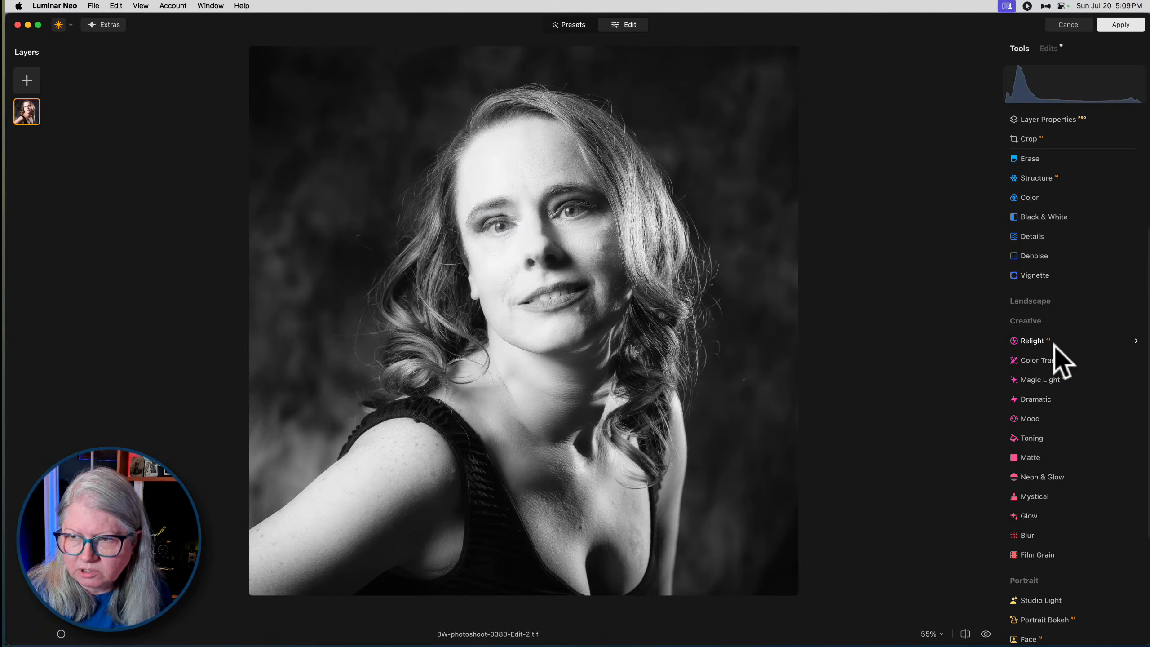
click(1016, 284)
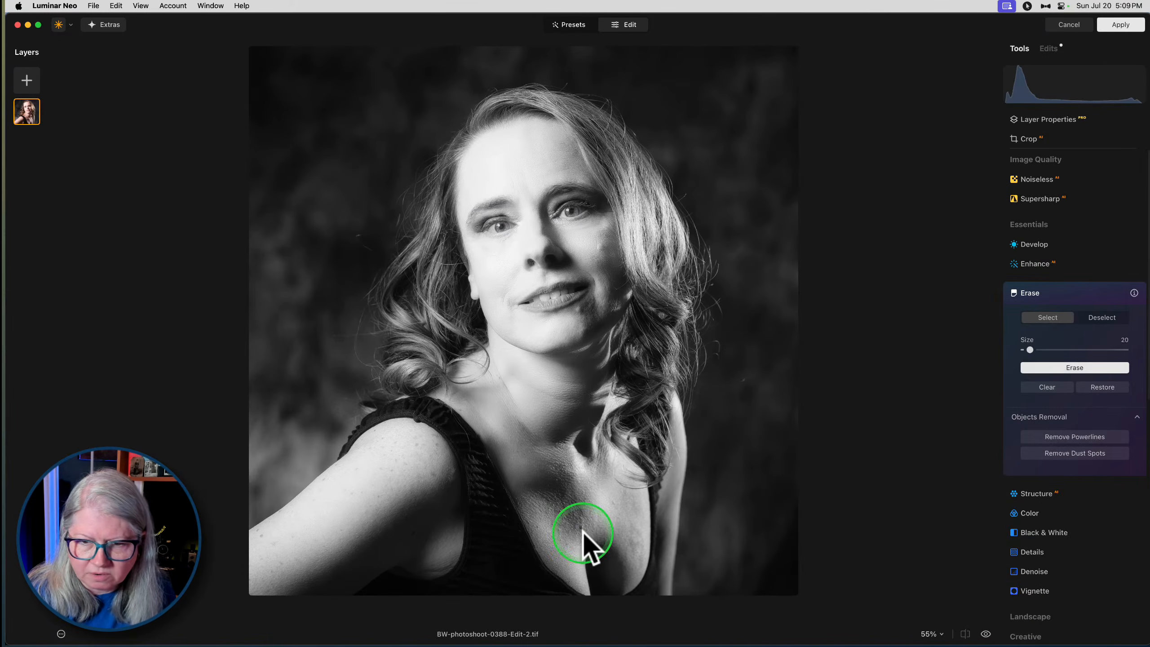
key(z)
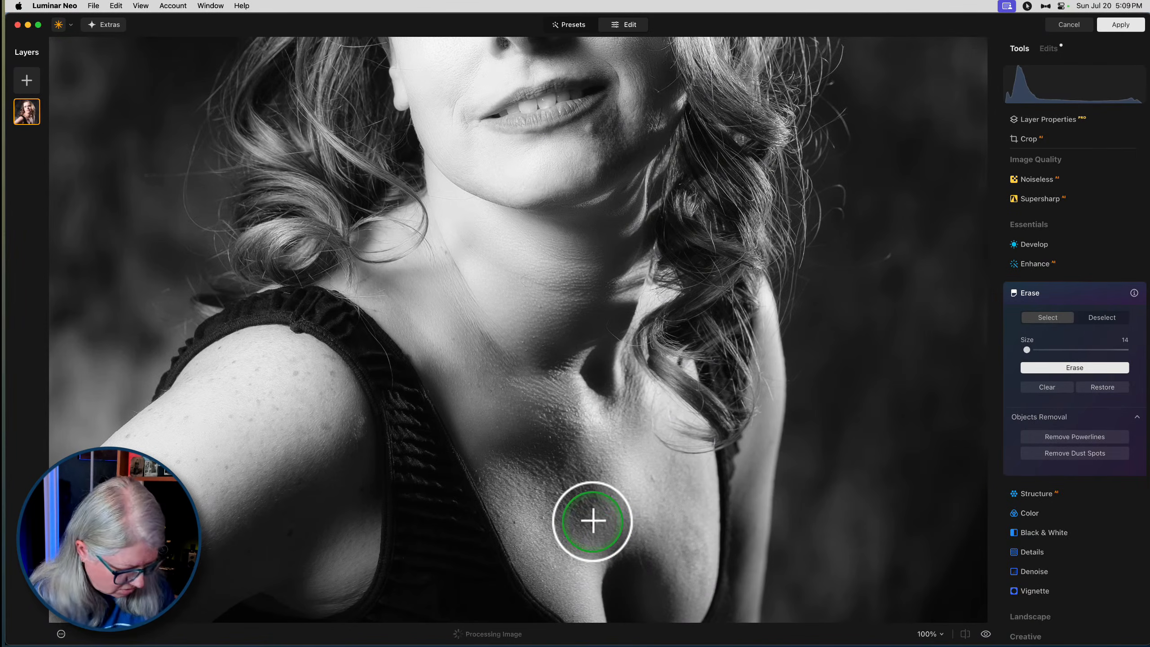
key(bracketleft)
key(bracketleft)
click(595, 522)
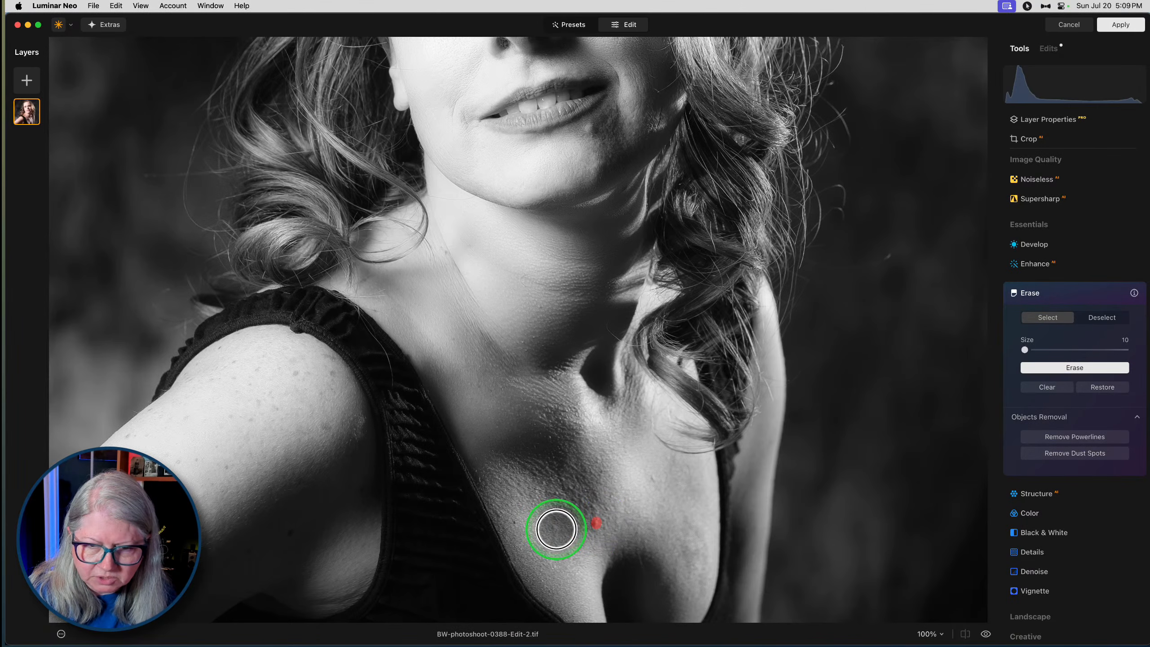
click(544, 519)
click(516, 524)
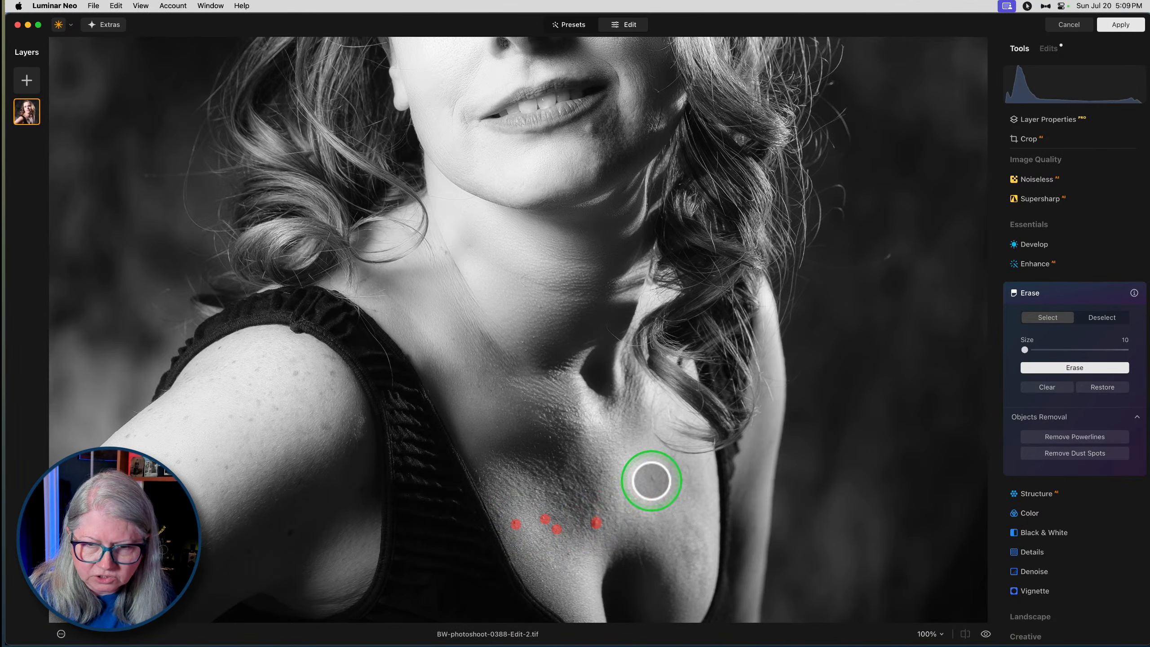
click(551, 438)
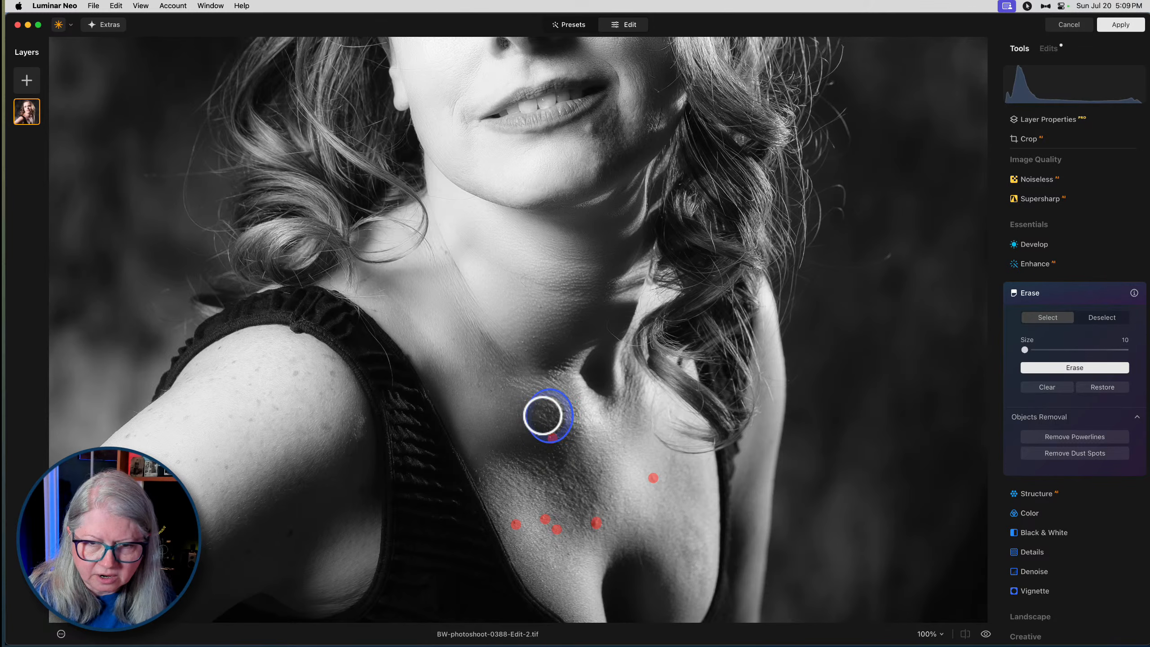
click(1074, 368)
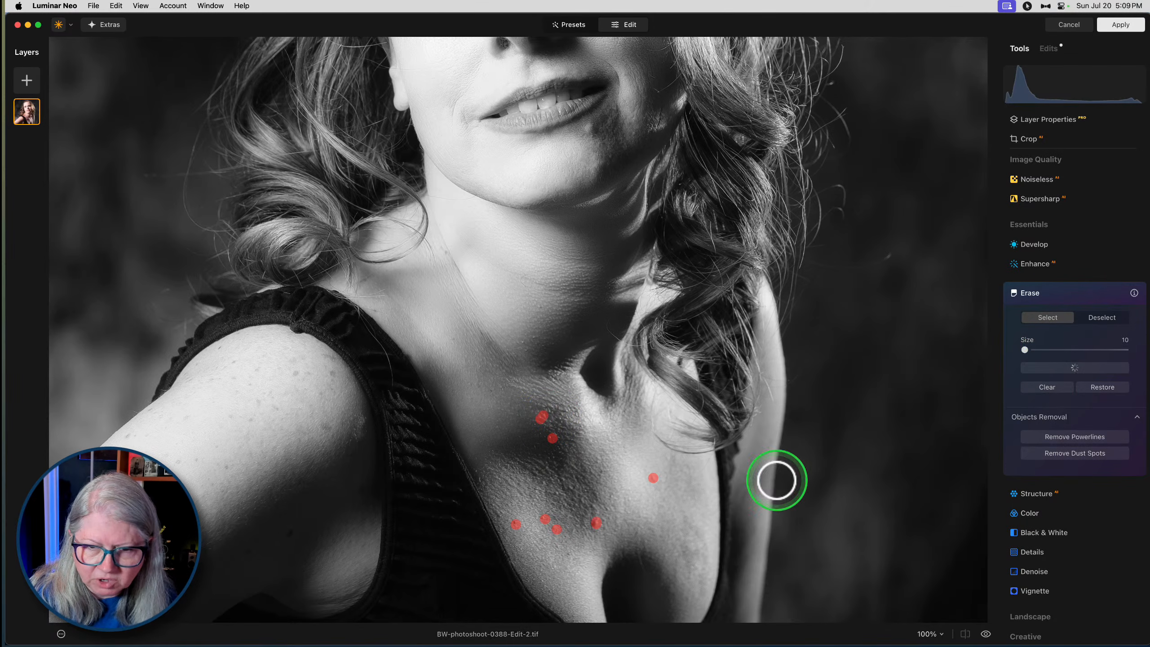
- Erase the remaining small spots on the chest and the stray line along the dress strap, and close the Erase tool
click(557, 496)
click(601, 518)
click(1068, 367)
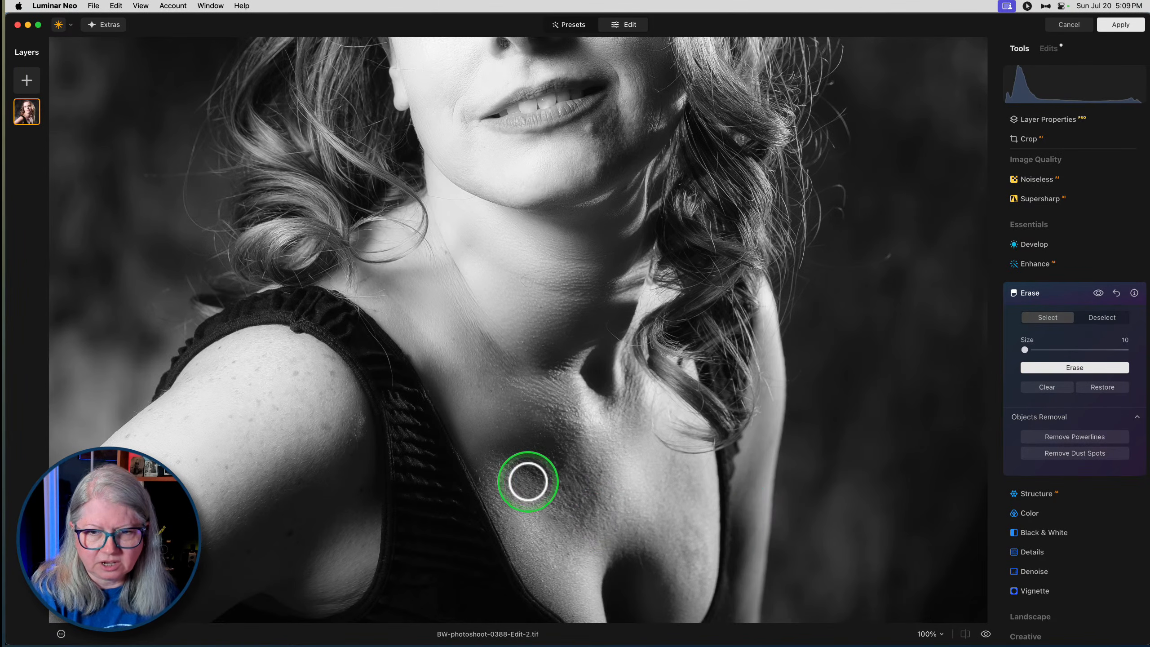
click(1032, 367)
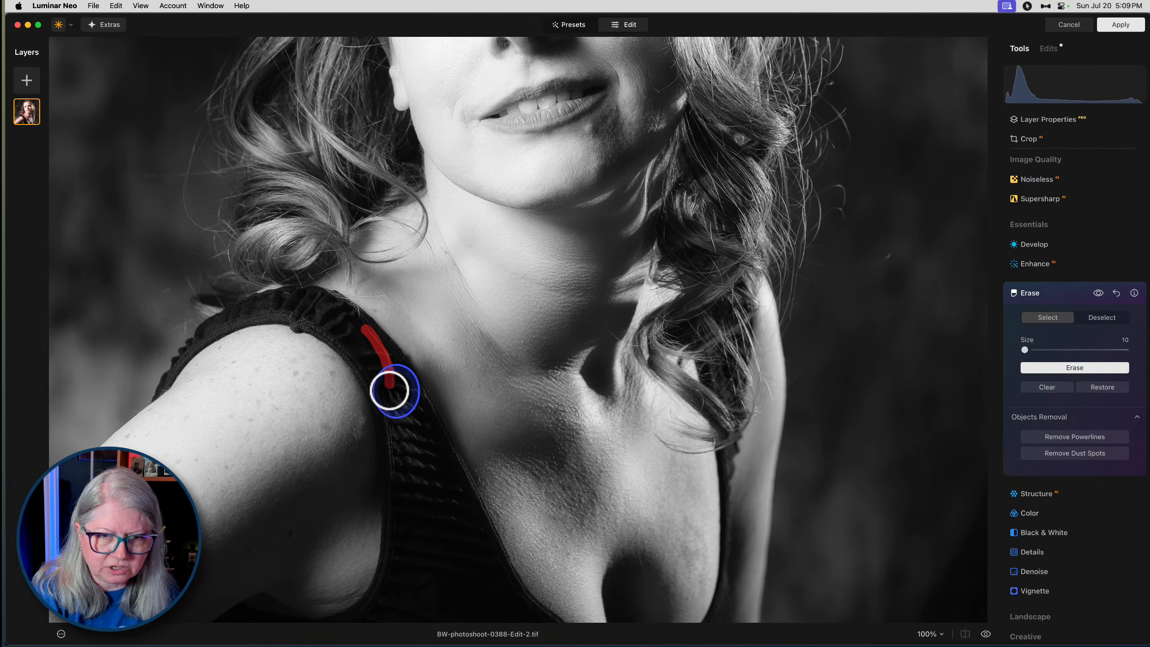
click(1055, 367)
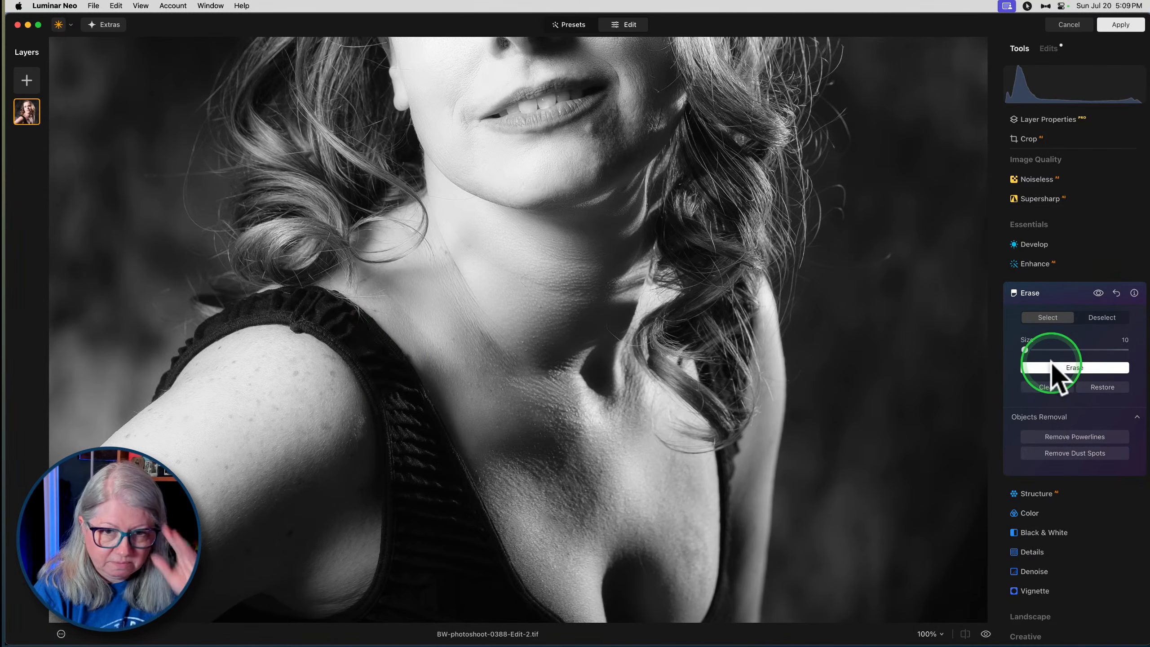
click(1070, 293)
- Add a Gaussian Blur to the portrait with an amount of 7
scroll(1069, 294, down, 5)
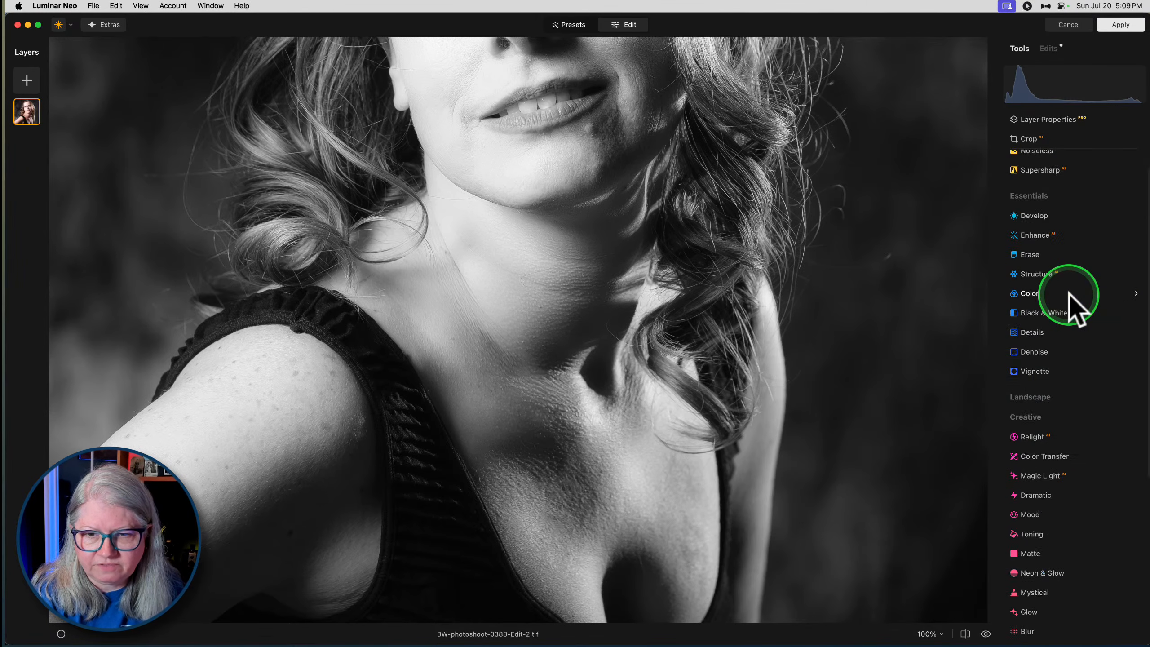
scroll(1071, 299, down, 4)
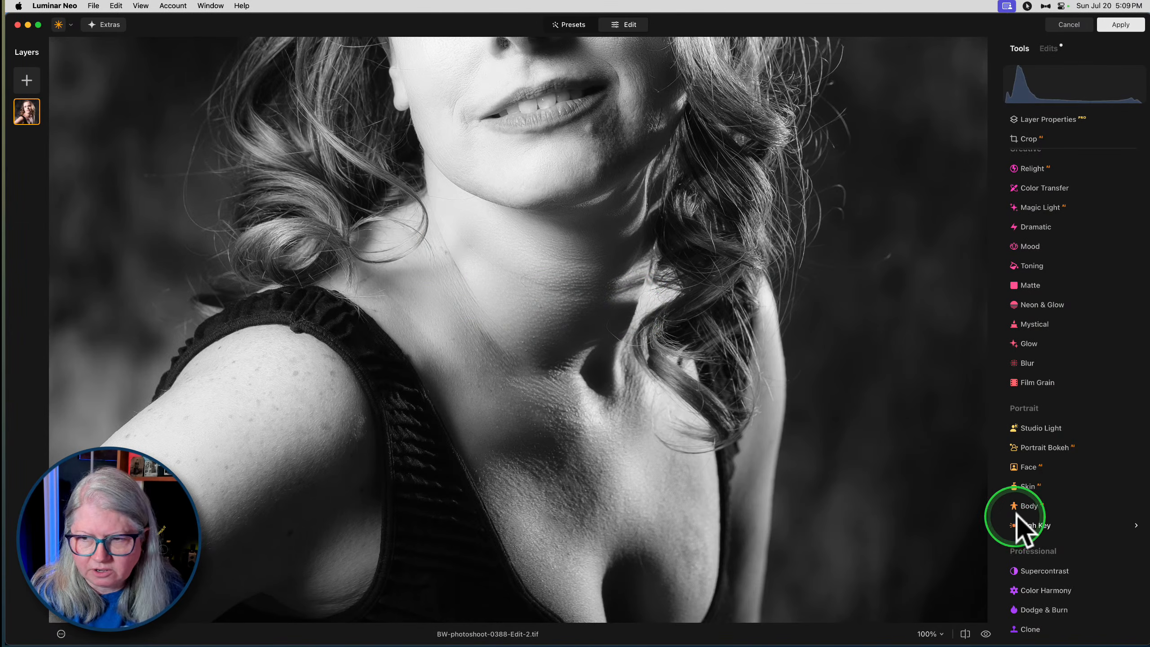
click(1036, 363)
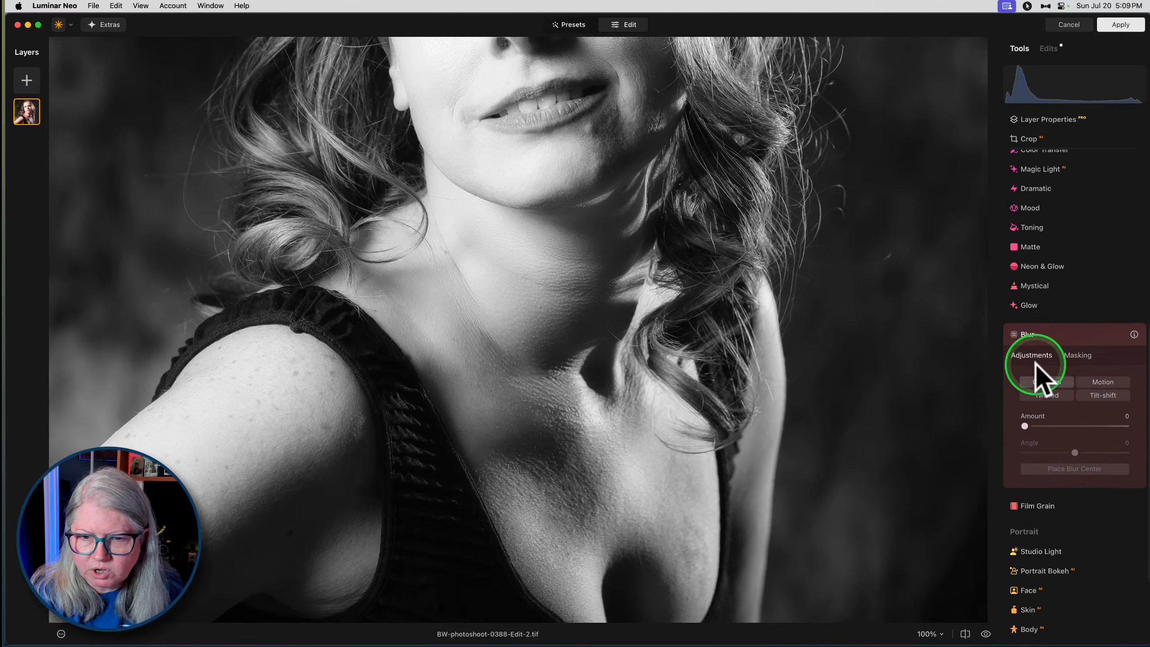
click(1026, 397)
drag(1026, 397, 1030, 396)
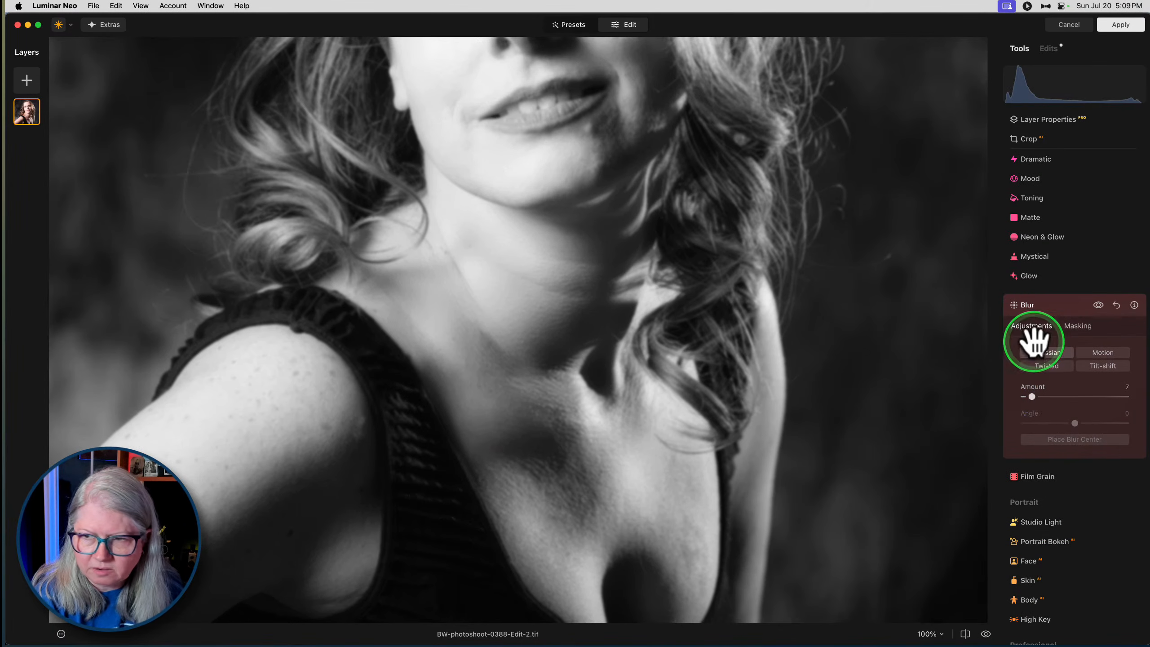
- Mask the blur onto the chest skin with a paint brush of size 124, softness 100 and strength 40, and close Blur
click(1077, 326)
click(1033, 350)
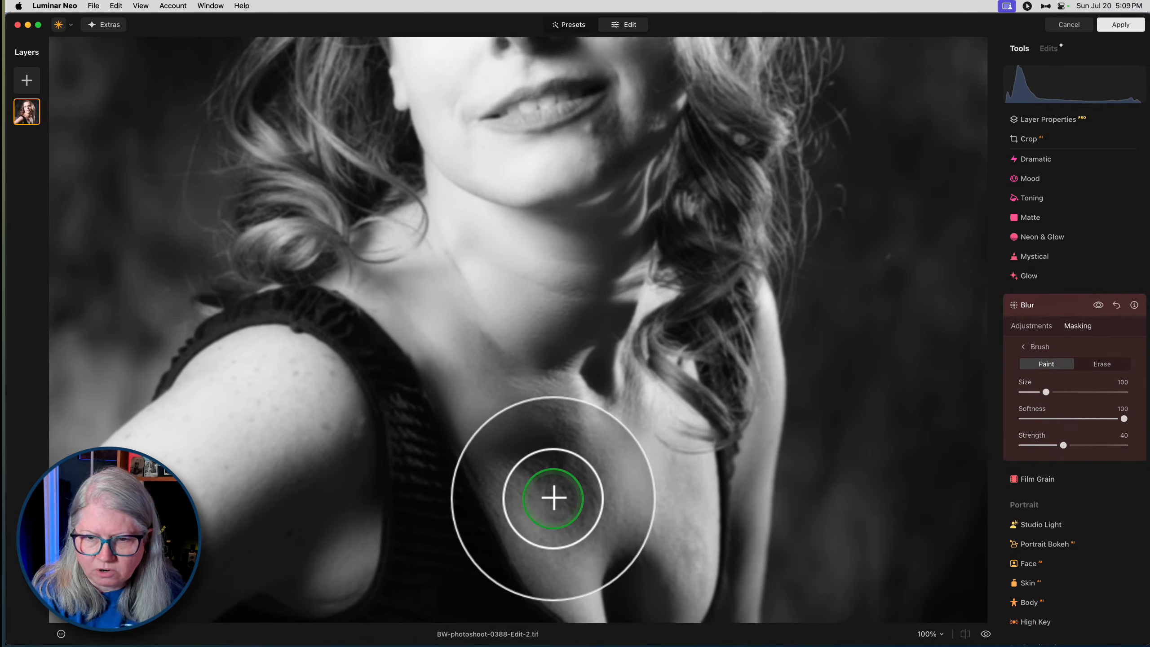
key(])
mouse_move(503, 455)
mouse_down()
mouse_move(611, 493)
mouse_move(524, 481)
mouse_move(488, 447)
mouse_move(586, 267)
mouse_move(514, 250)
mouse_move(462, 346)
mouse_move(555, 488)
mouse_move(670, 540)
mouse_move(671, 488)
mouse_move(532, 465)
mouse_move(575, 588)
mouse_move(511, 440)
mouse_move(554, 398)
mouse_move(632, 415)
mouse_move(588, 457)
mouse_move(675, 398)
mouse_up()
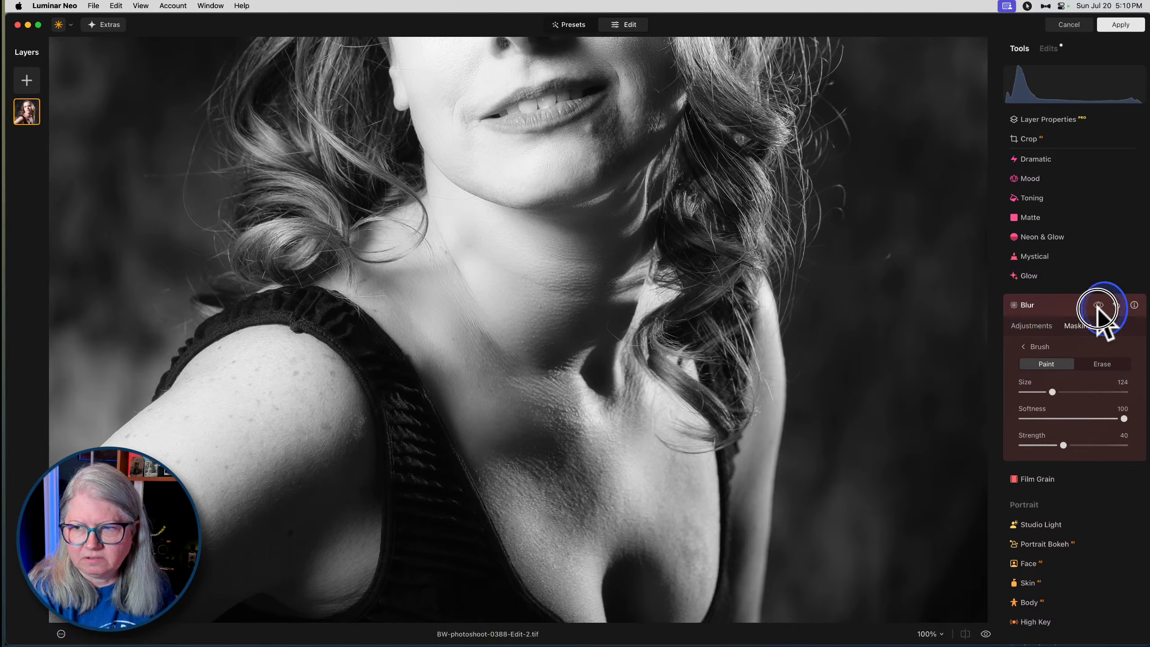
click(1060, 309)
- Add a Vignette with an amount of -70 and show its advanced settings
scroll(760, 310, down, 5)
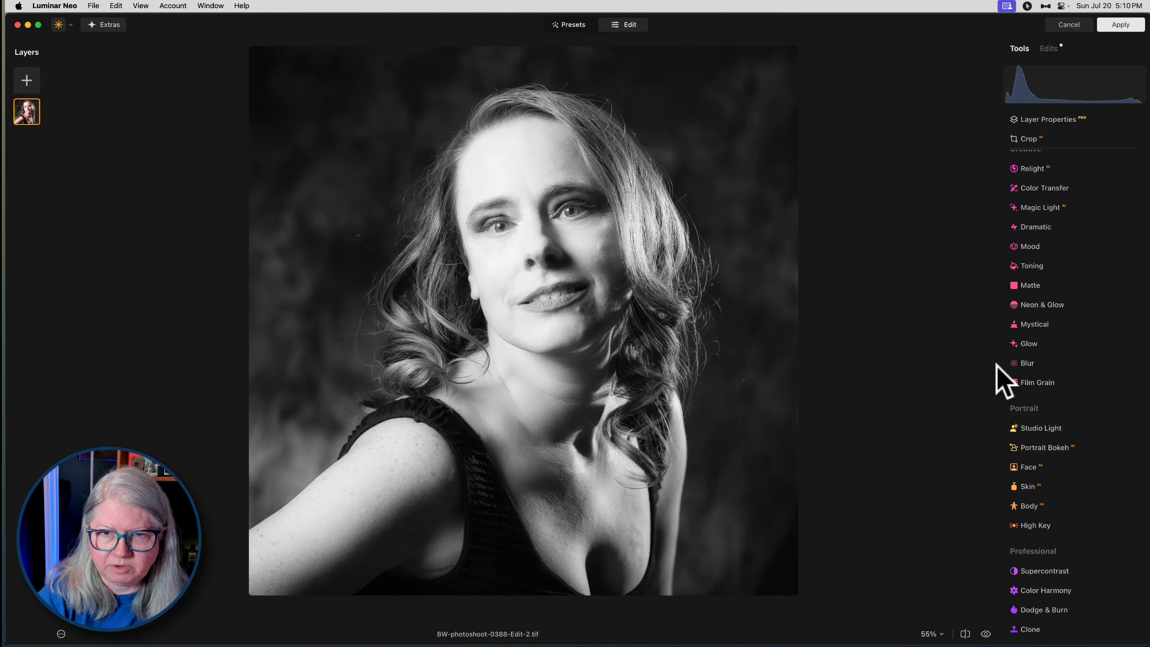
scroll(1027, 331, up, 5)
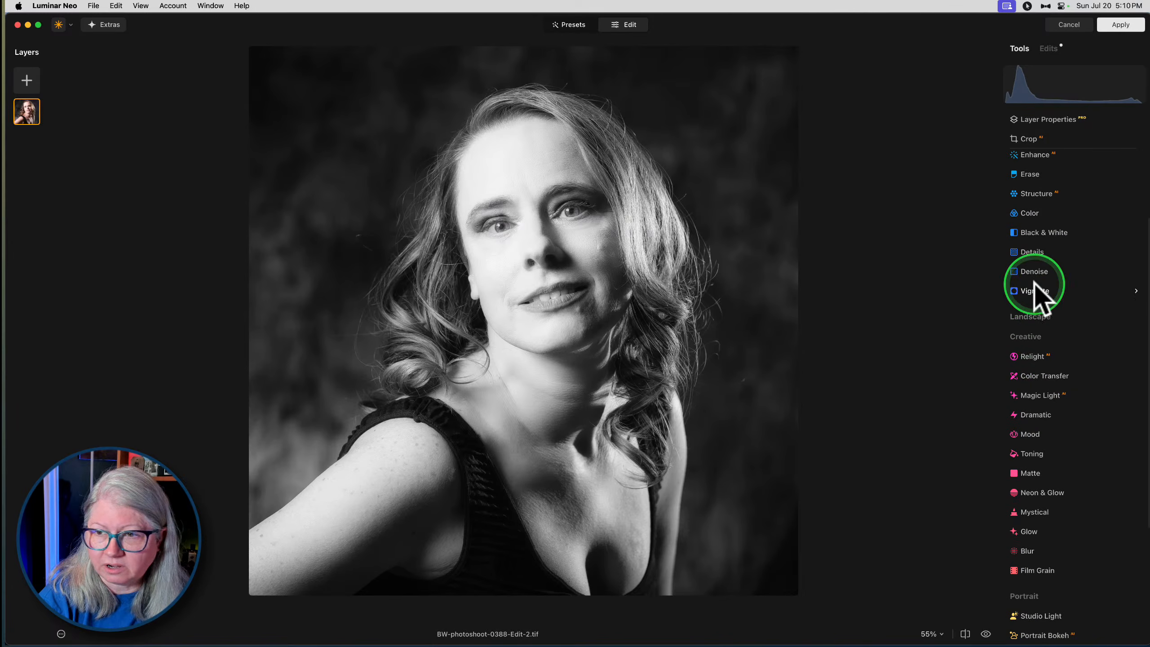
click(1037, 290)
click(1044, 406)
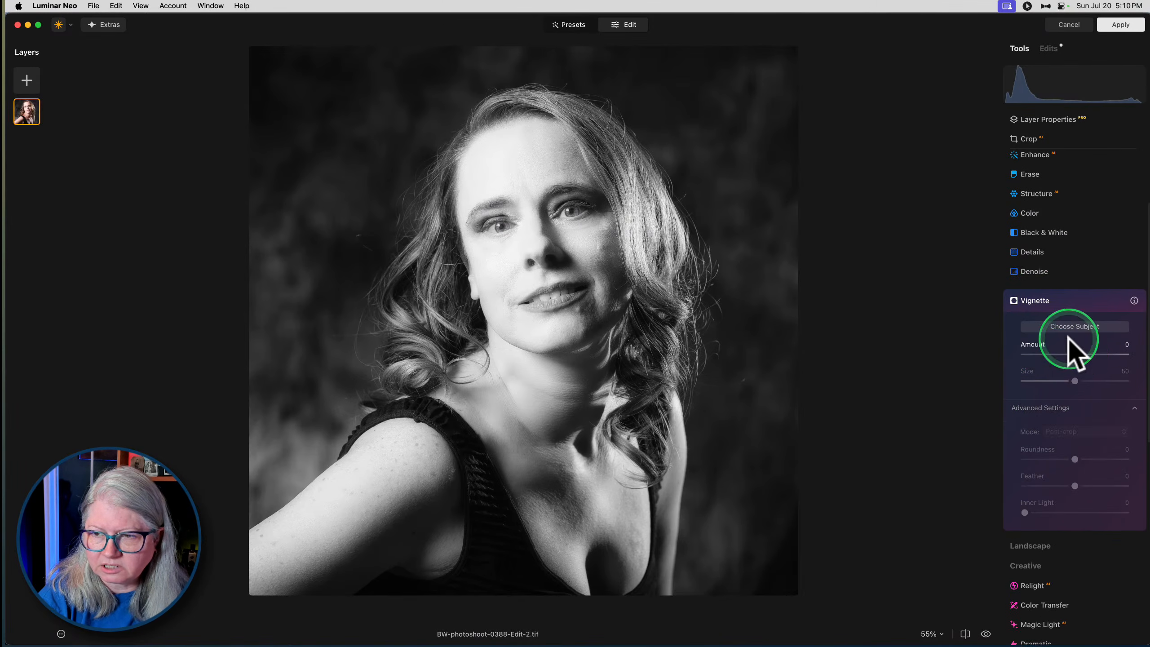
drag(1075, 354, 1039, 355)
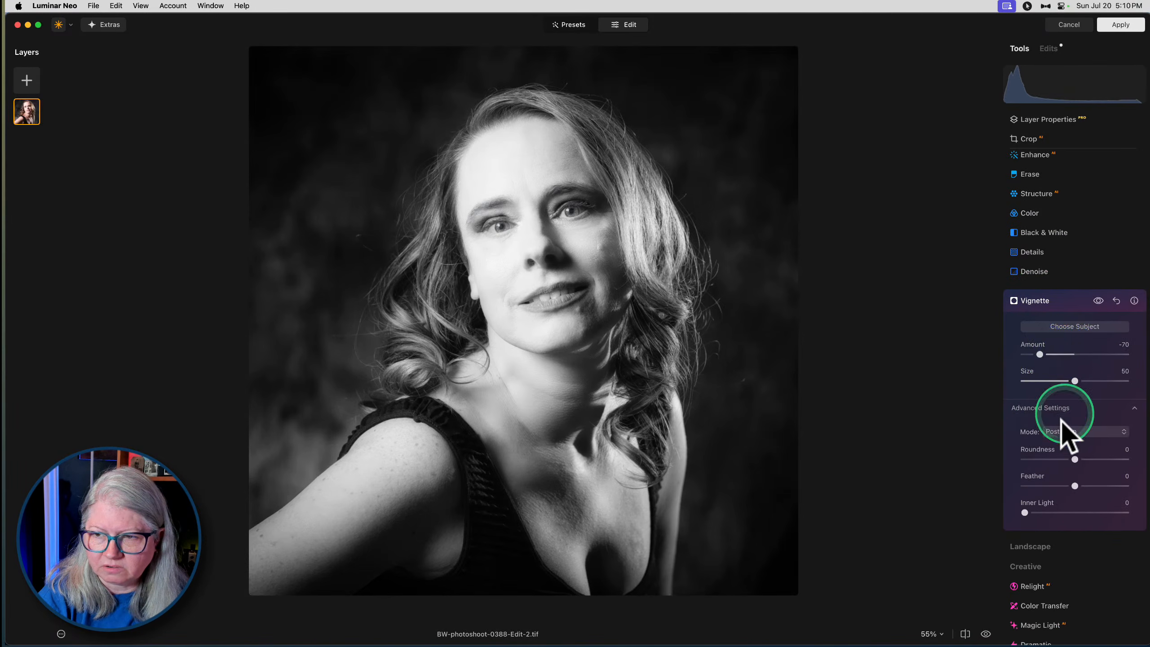
- Set the vignette's feather to -100 so its edge is hard, keep the Post-crop mode, and set the size to 41
drag(1075, 486, 939, 488)
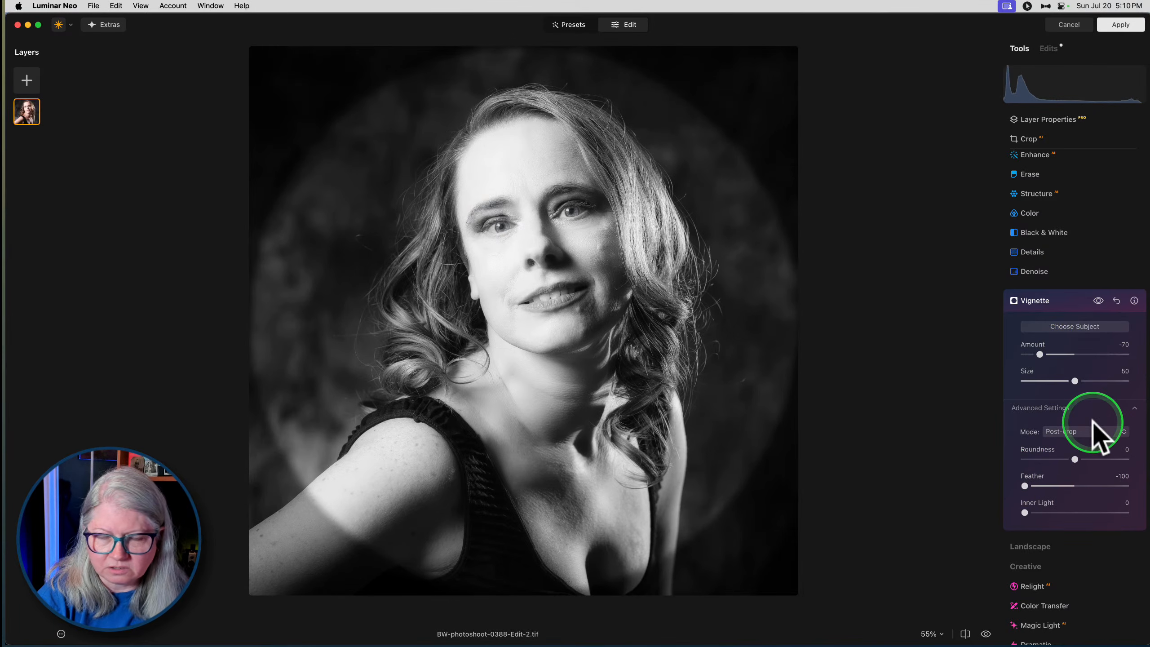
click(1077, 432)
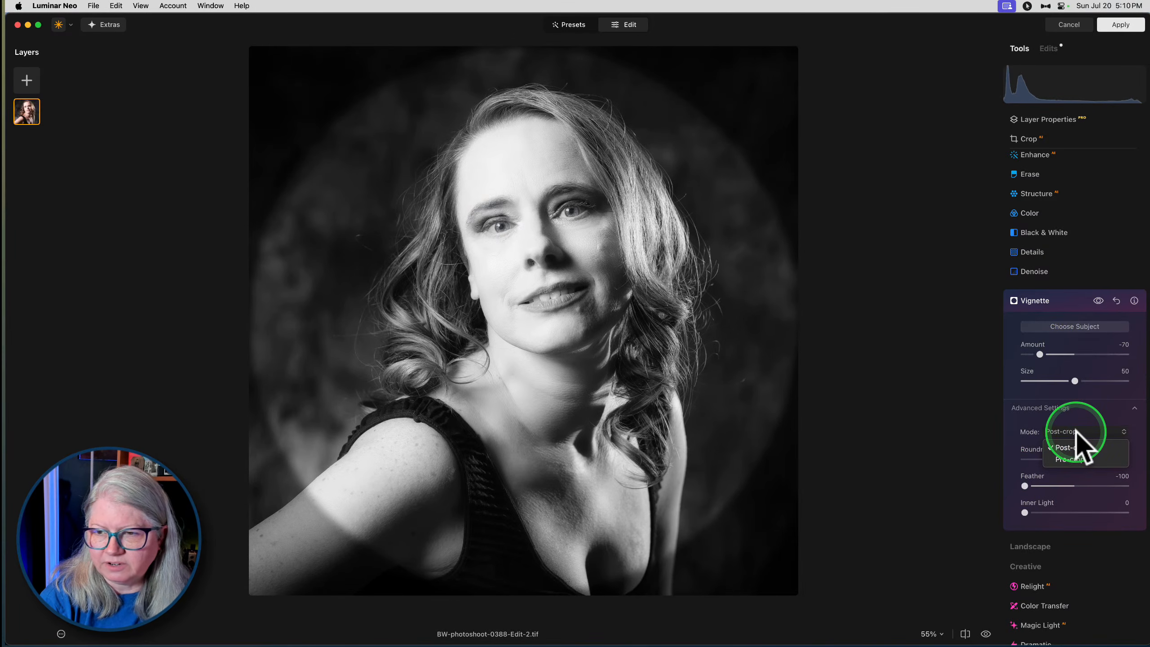
click(1076, 431)
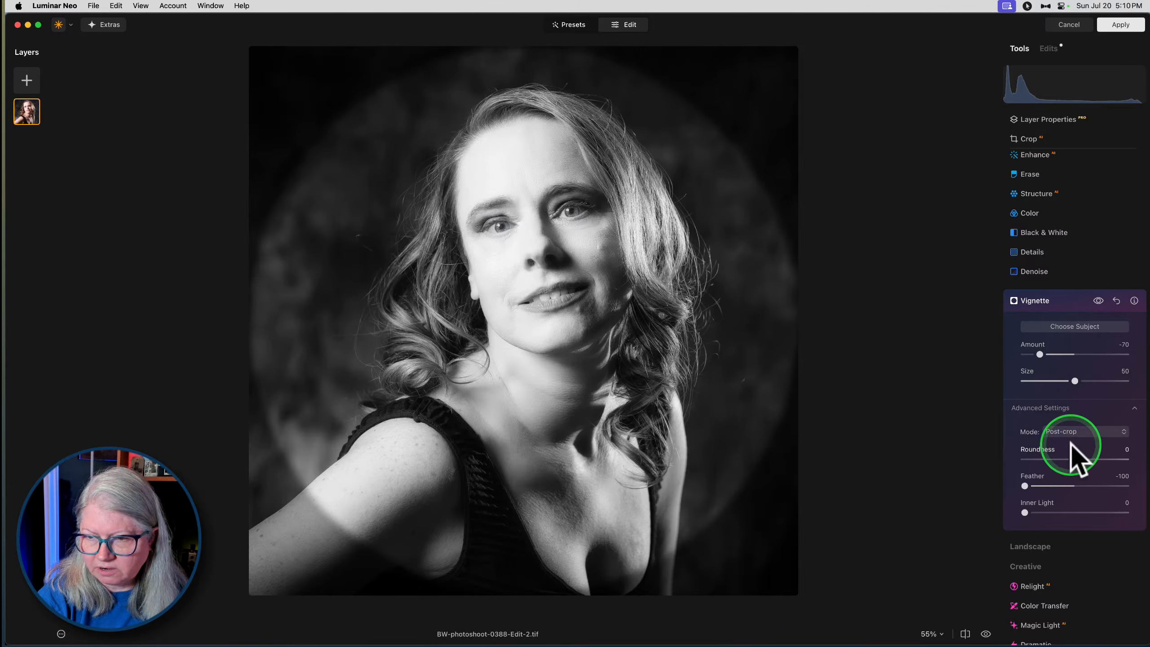
drag(1075, 381, 1066, 380)
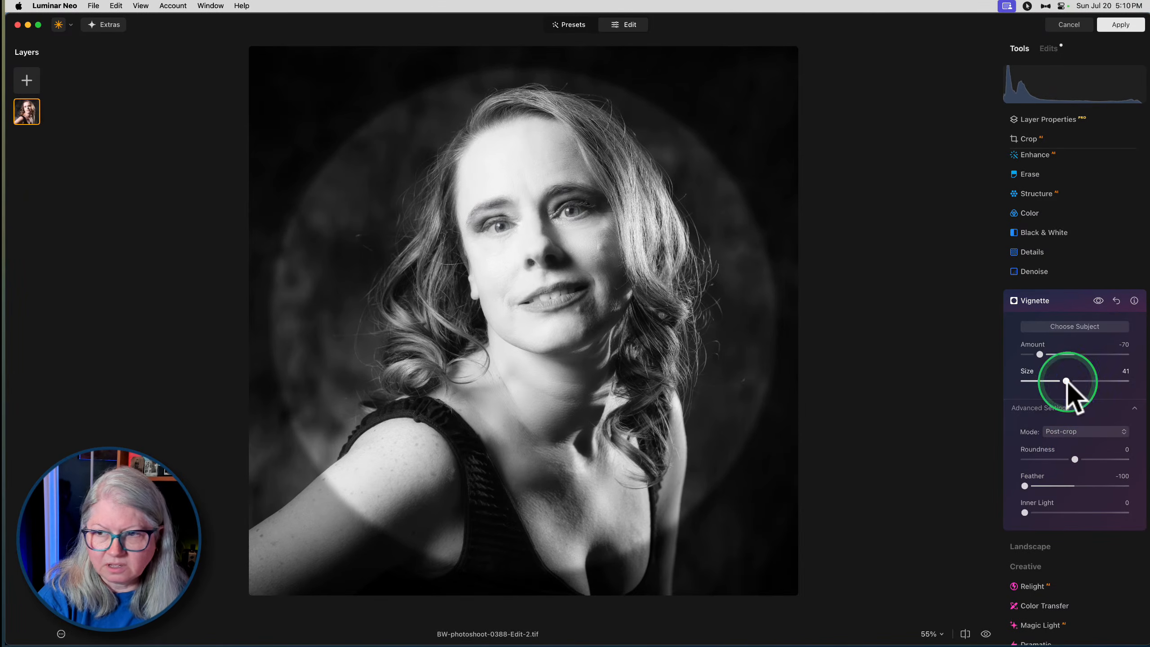
- Choose the subject for the vignette and reposition its centre around the woman's face and hair
click(1079, 329)
click(574, 267)
click(568, 269)
click(558, 296)
click(553, 286)
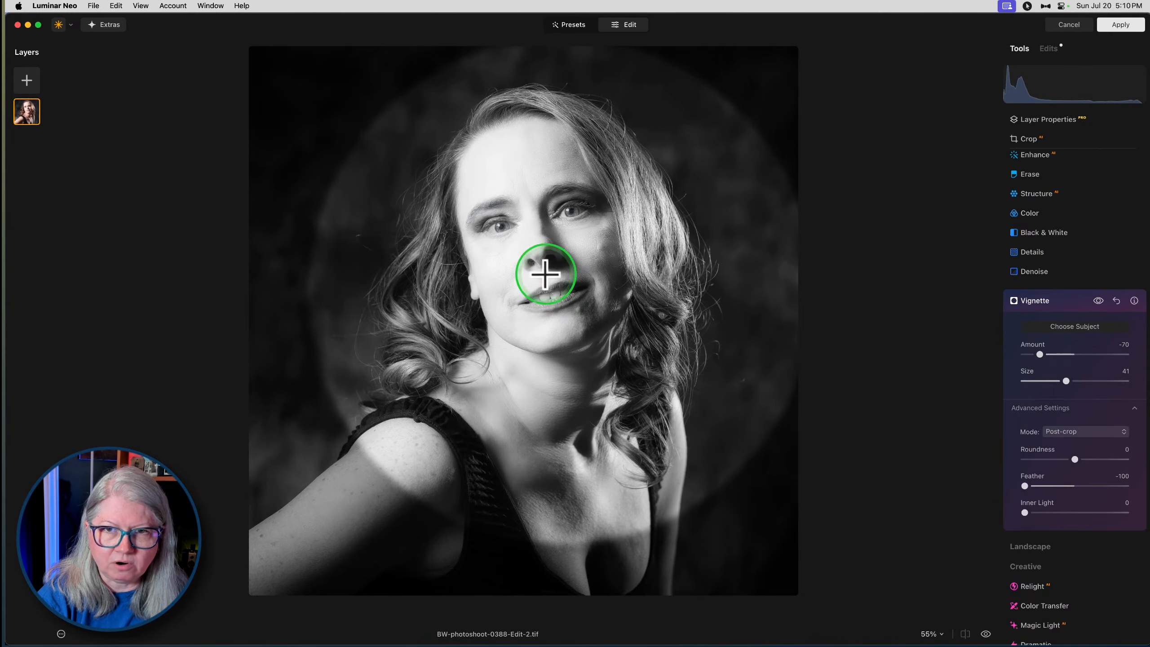
click(531, 279)
click(547, 274)
click(547, 290)
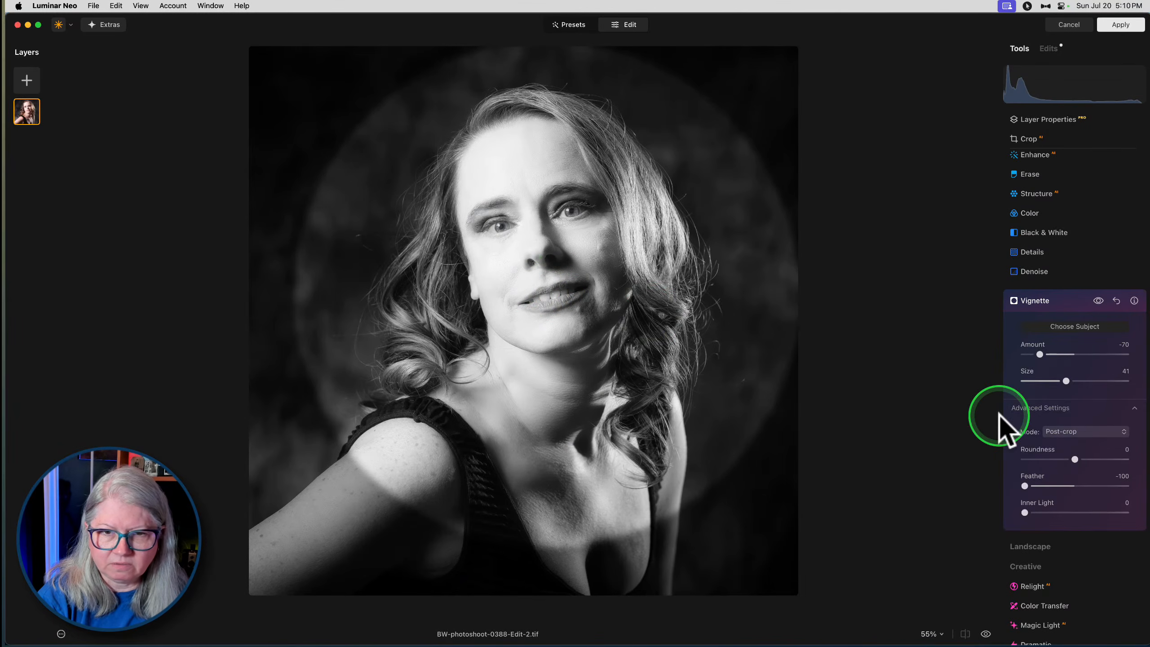
click(516, 296)
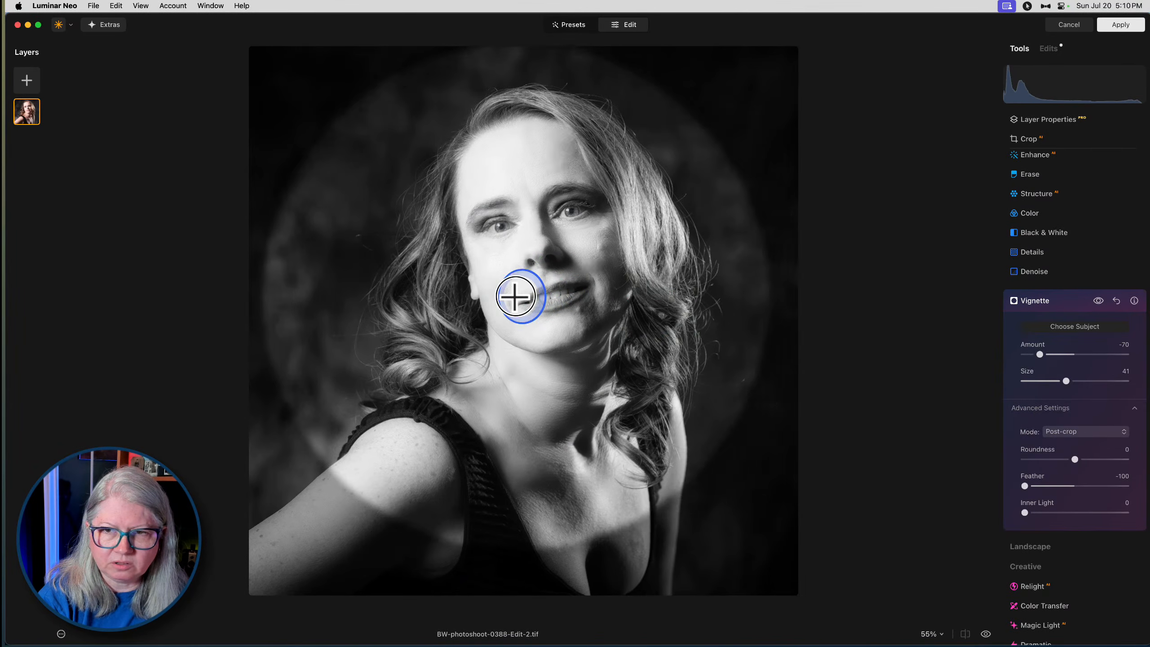
click(535, 297)
click(672, 324)
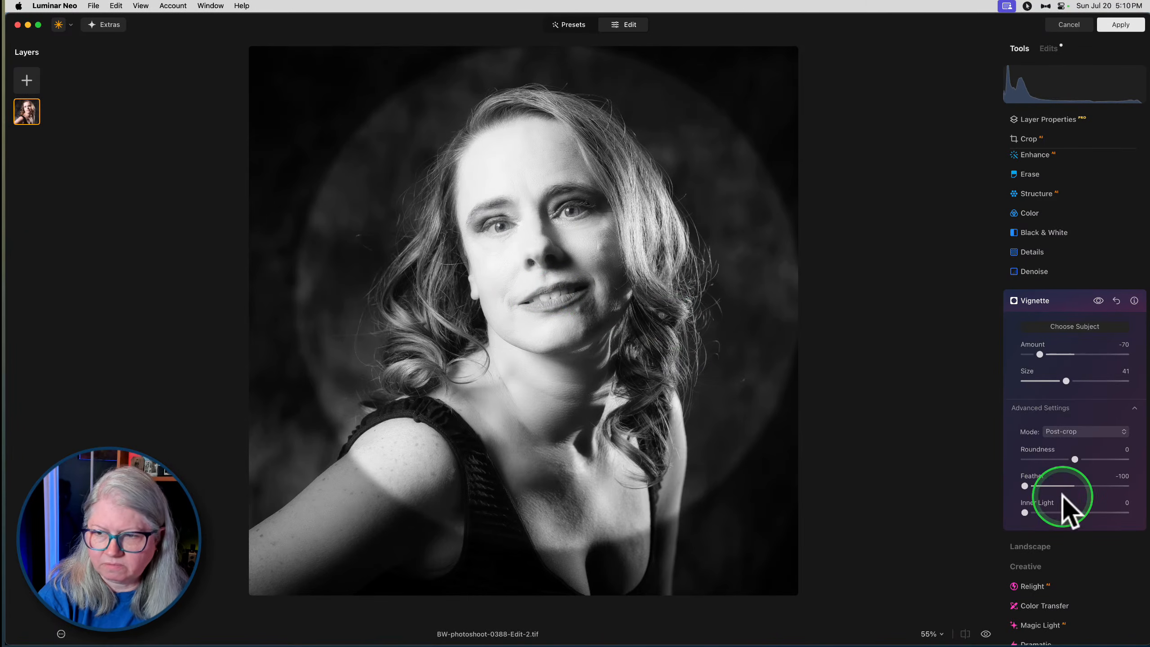
- Set the vignette's feather to 72 and amount to -66, compare it with the unvignetted portrait, and close Vignette
drag(1027, 483, 1111, 487)
drag(1040, 354, 1040, 348)
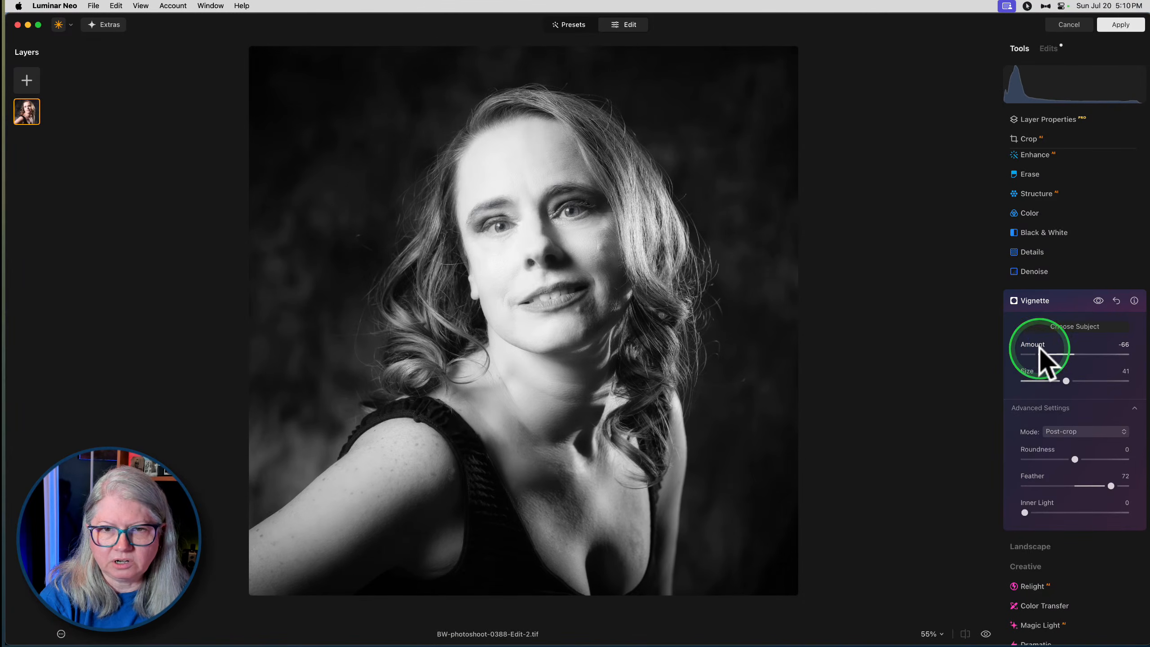
click(1098, 301)
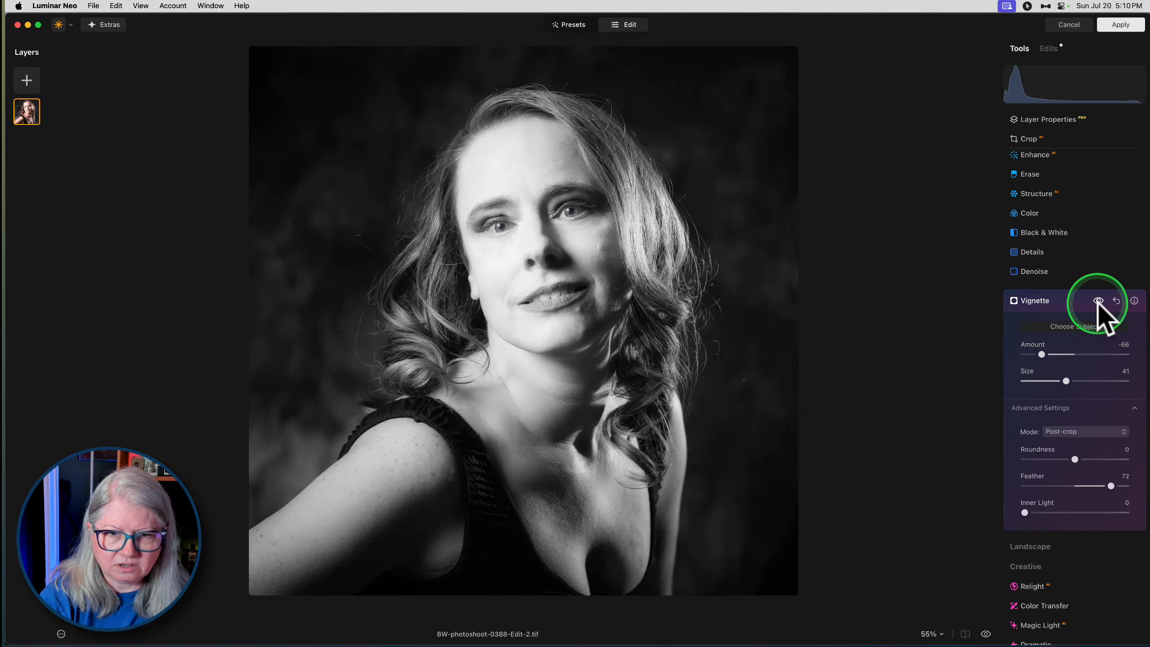
click(1067, 302)
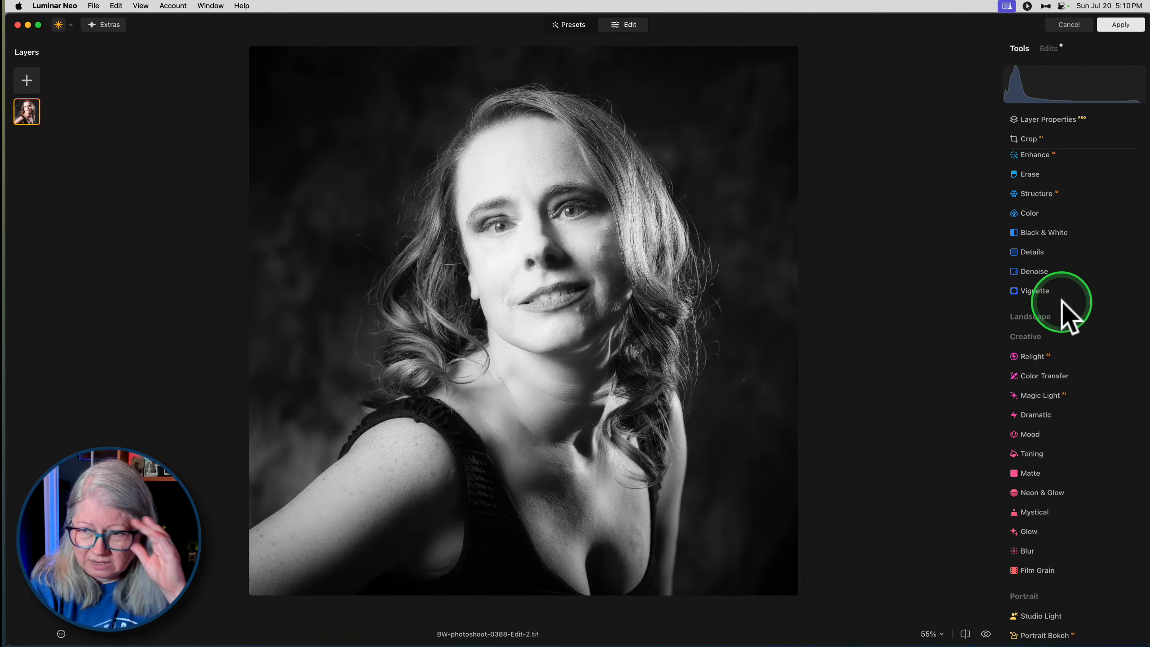
- Add Portrait Bokeh with an amount of 69 and set its background depth correction to -100
scroll(1062, 303, down, 5)
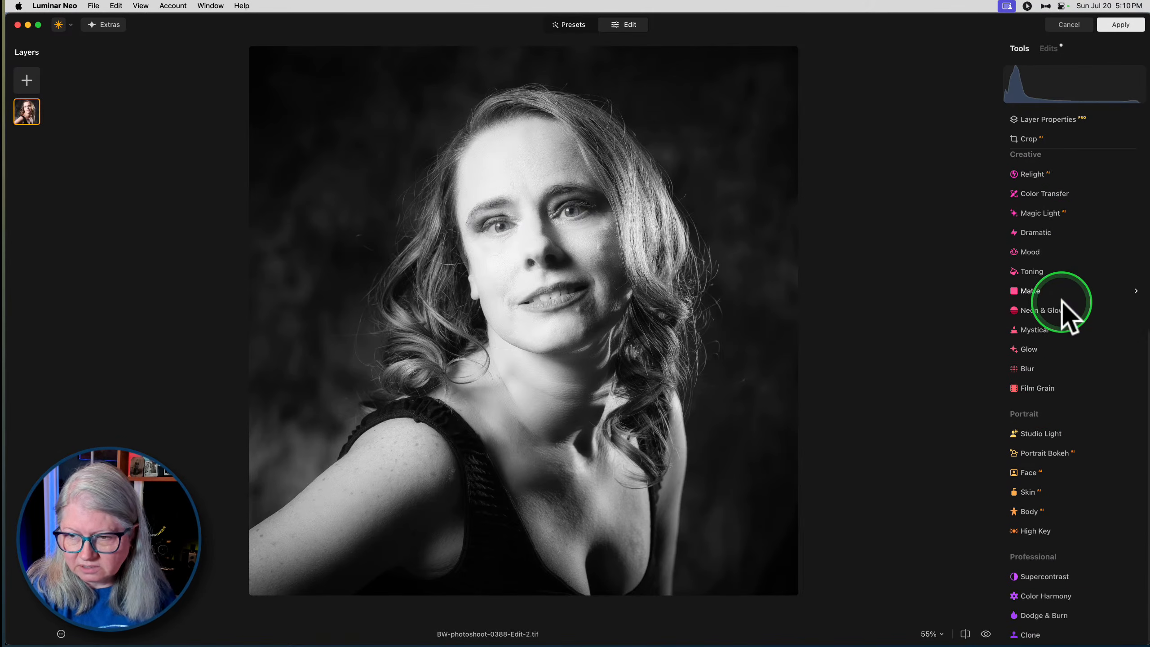
click(1039, 448)
drag(1025, 323, 1098, 324)
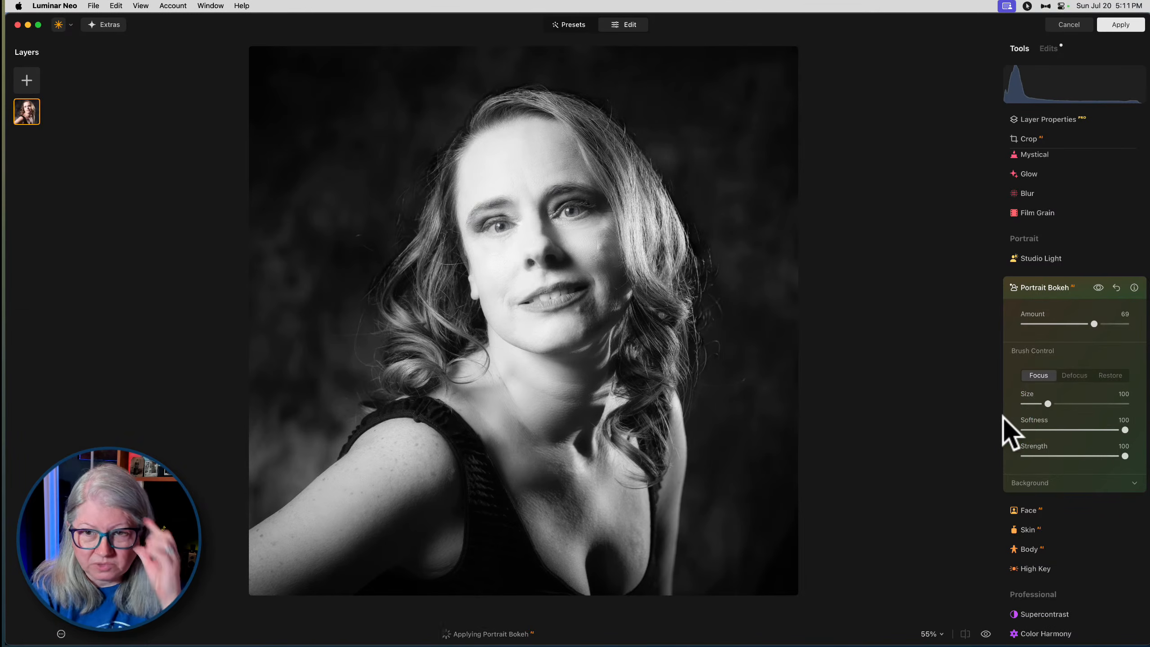
click(1025, 479)
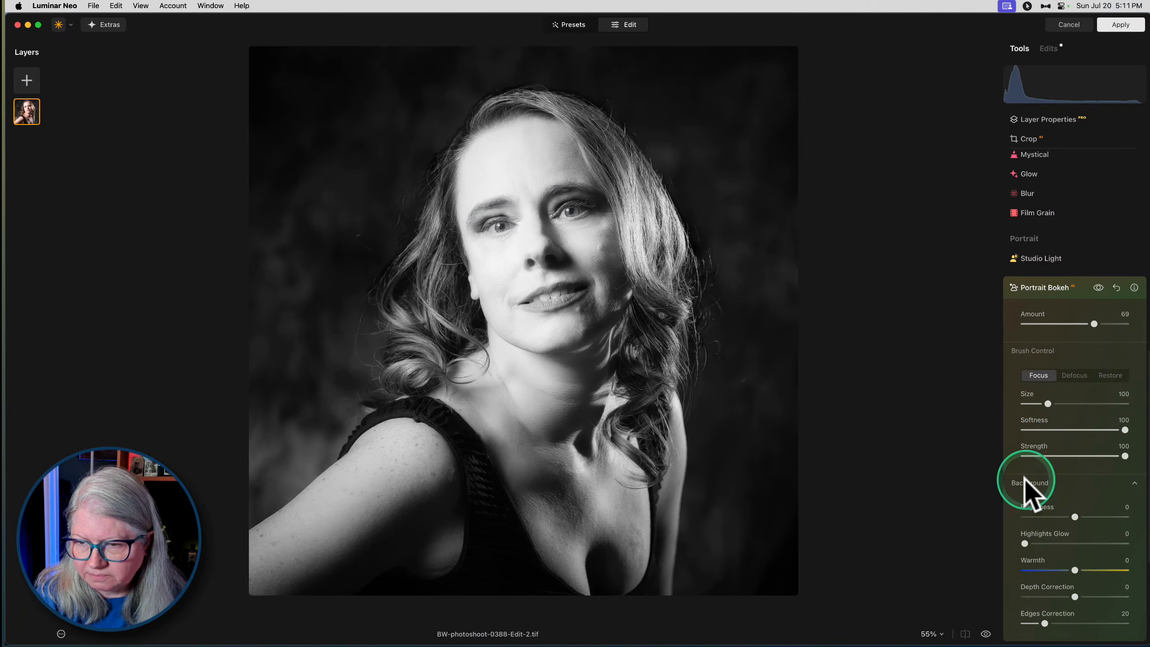
click(1039, 596)
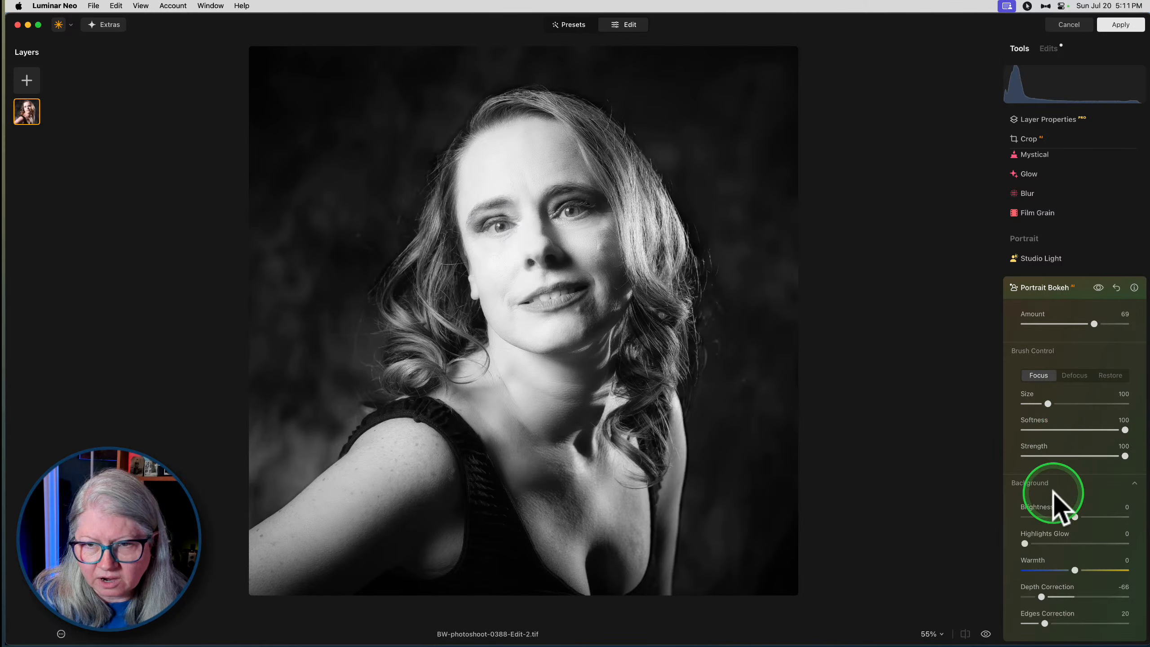
drag(1034, 597, 1024, 597)
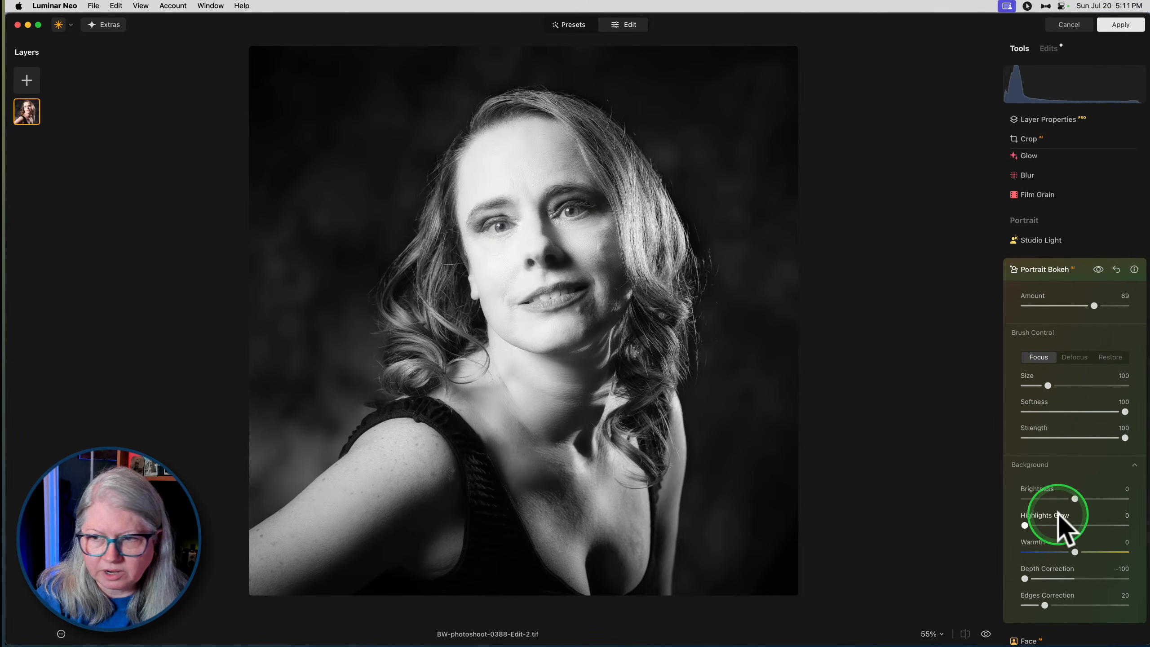
- Set the bokeh brush strength to 50 and paint Defocus over the background around the outer edge of the hair
click(1068, 437)
drag(1069, 437, 1076, 437)
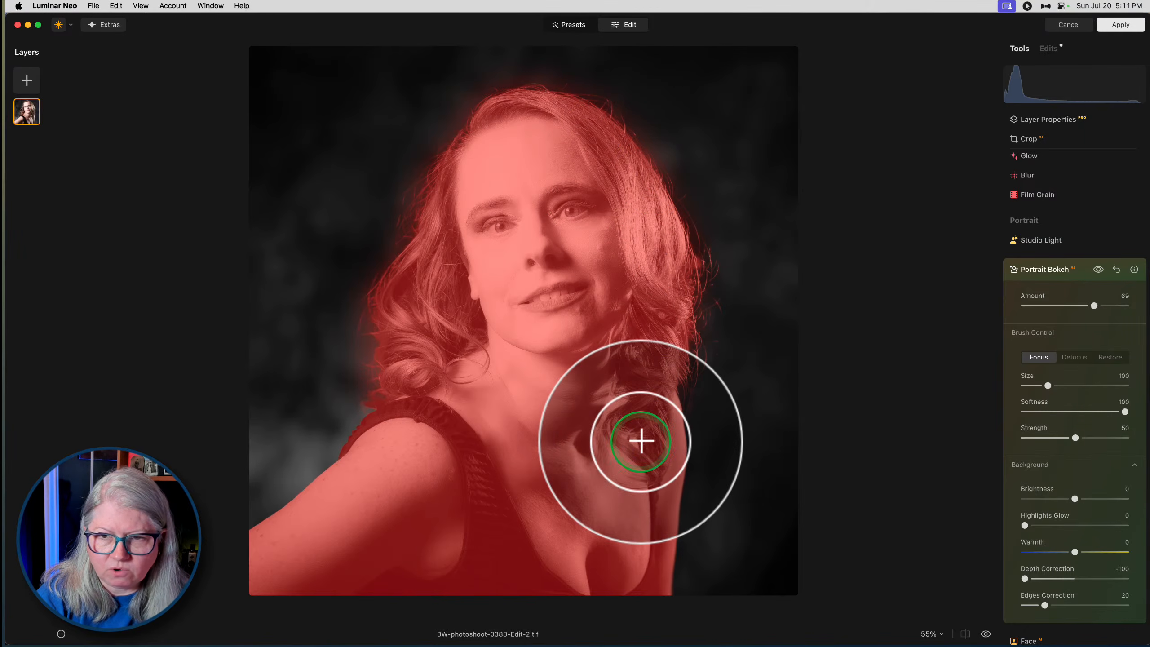
click(1076, 358)
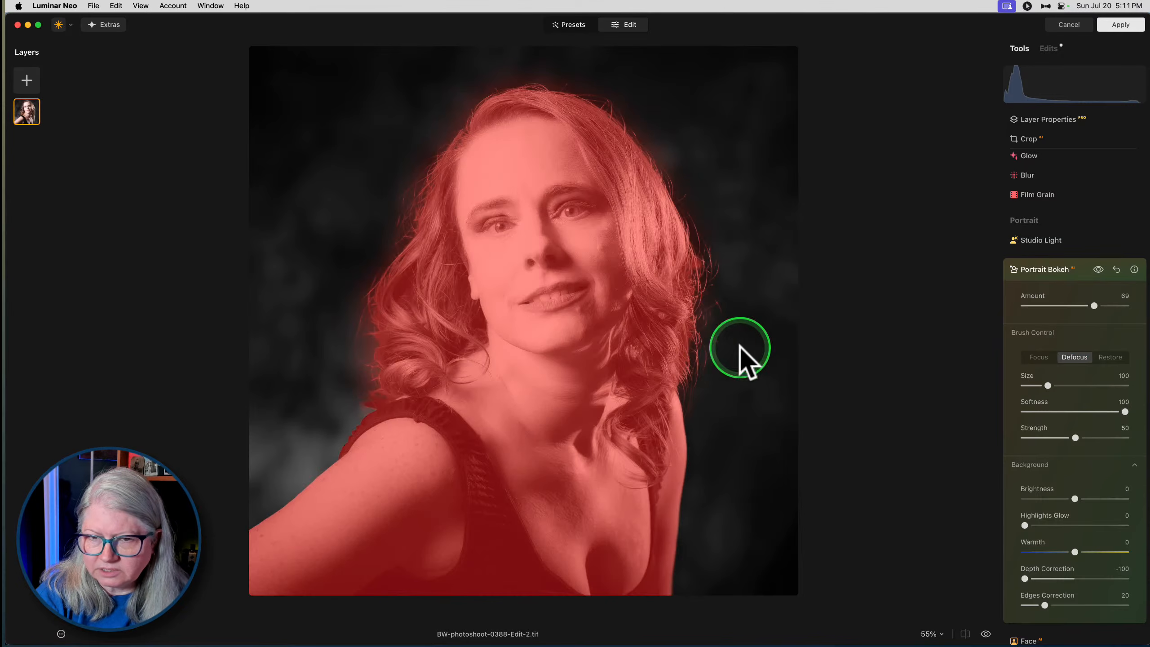
mouse_move(710, 392)
mouse_down()
mouse_move(726, 359)
mouse_move(715, 304)
mouse_move(724, 279)
mouse_move(697, 161)
mouse_move(655, 102)
mouse_move(621, 86)
mouse_move(639, 106)
mouse_move(587, 64)
mouse_move(548, 57)
mouse_up()
mouse_move(416, 110)
mouse_down()
mouse_move(388, 197)
mouse_move(362, 244)
mouse_move(336, 262)
mouse_move(326, 391)
mouse_move(344, 363)
mouse_move(335, 319)
mouse_move(355, 242)
mouse_up()
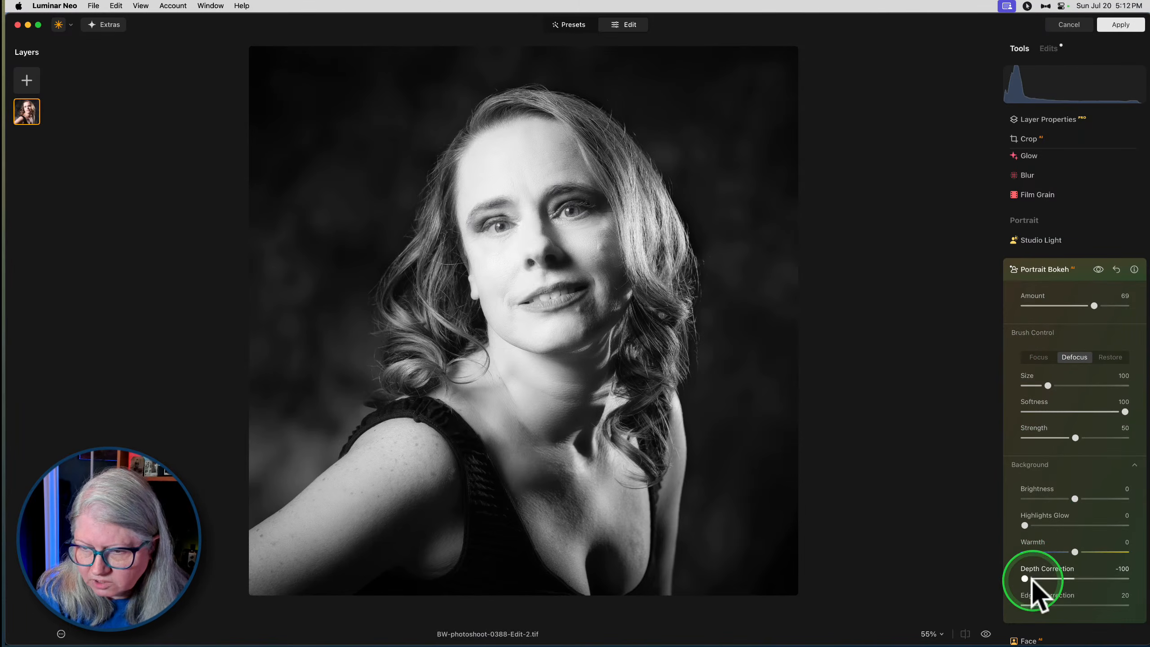
- Inspect the hair edges at 100% and set the bokeh's edges correction to 43
key(super+equal)
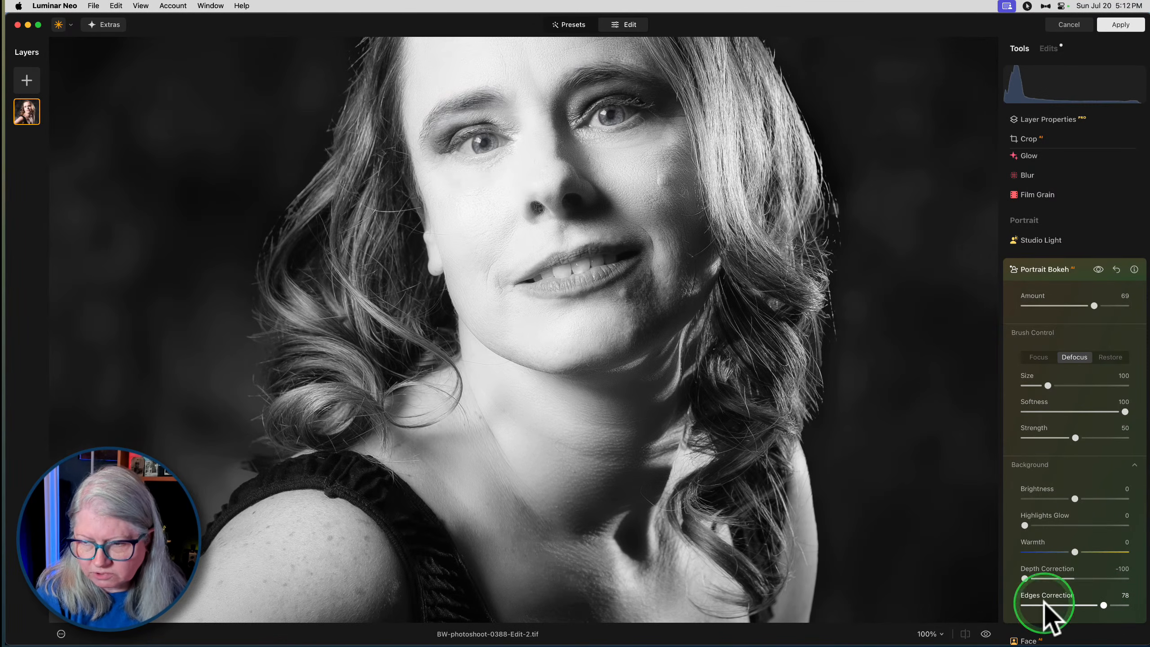
drag(1044, 602, 1029, 605)
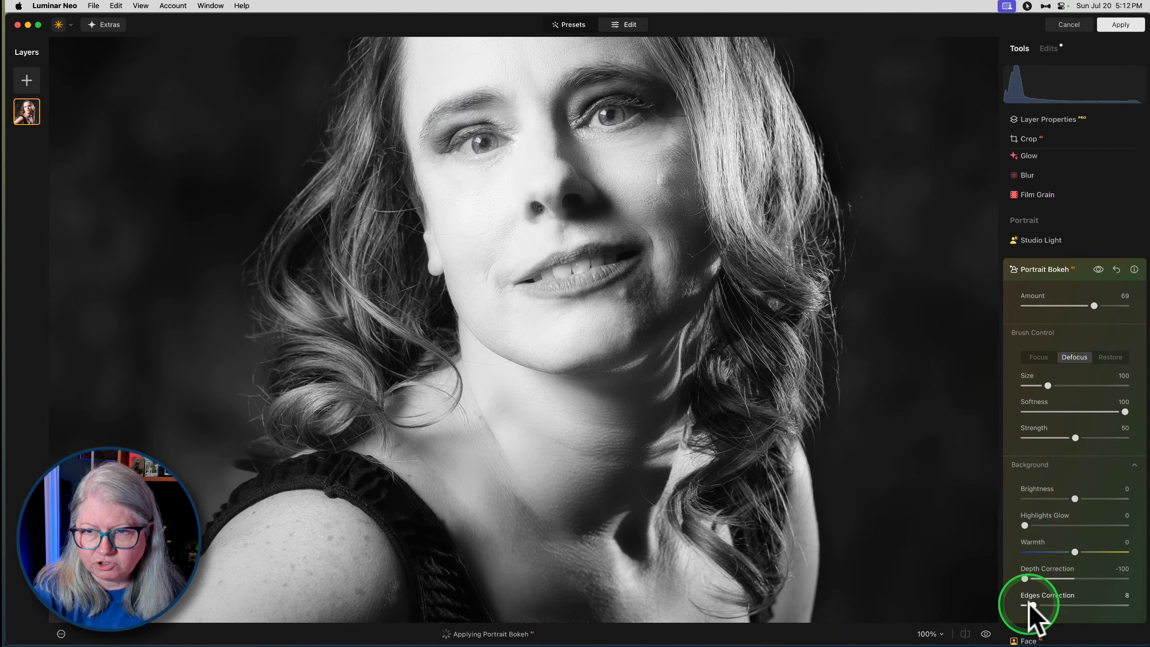
drag(1029, 605, 1068, 606)
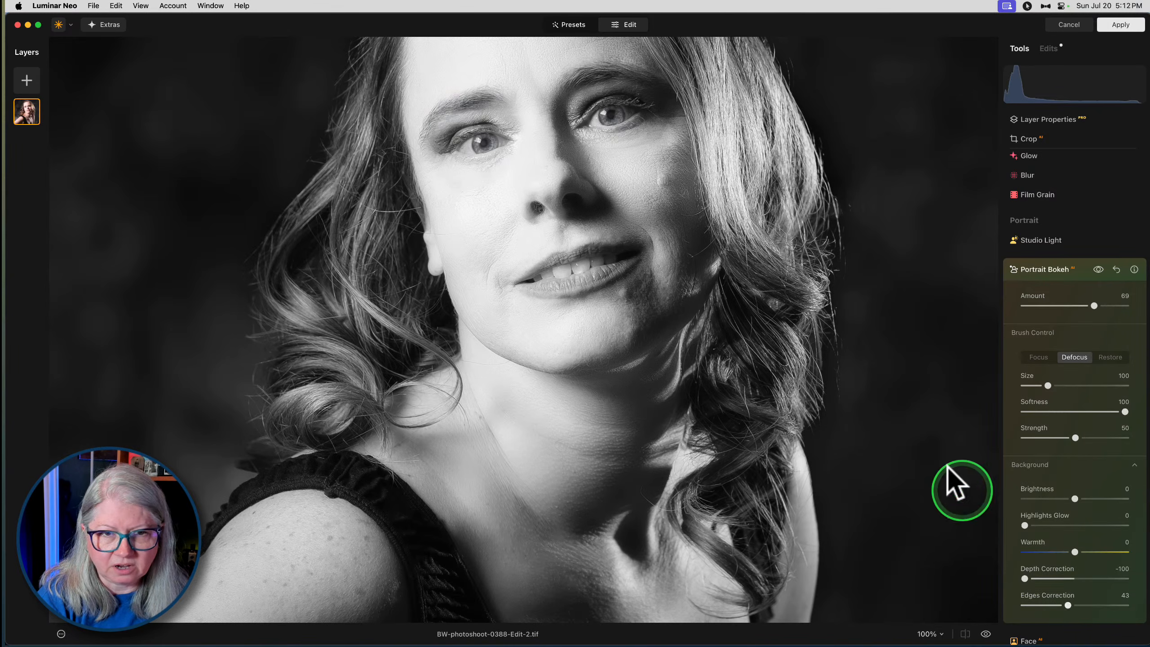
- Set the bokeh brush size to 146 and strength to 48, and paint Defocus over the background beside both sides of the hair
scroll(911, 406, up, 5)
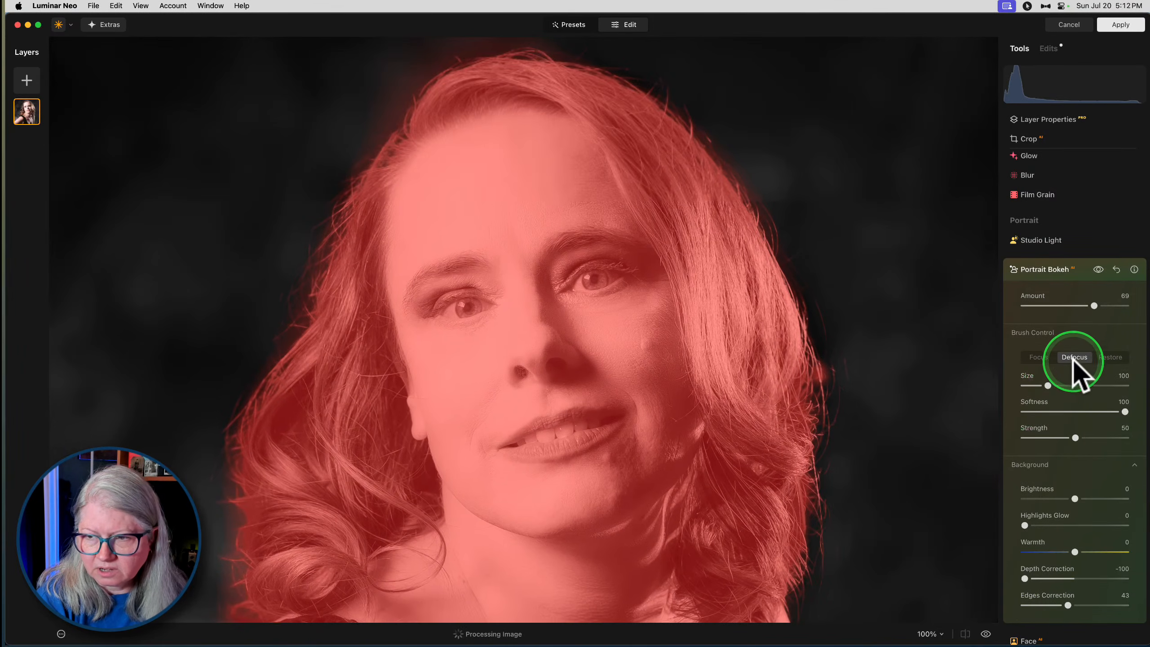
drag(1075, 437, 1076, 439)
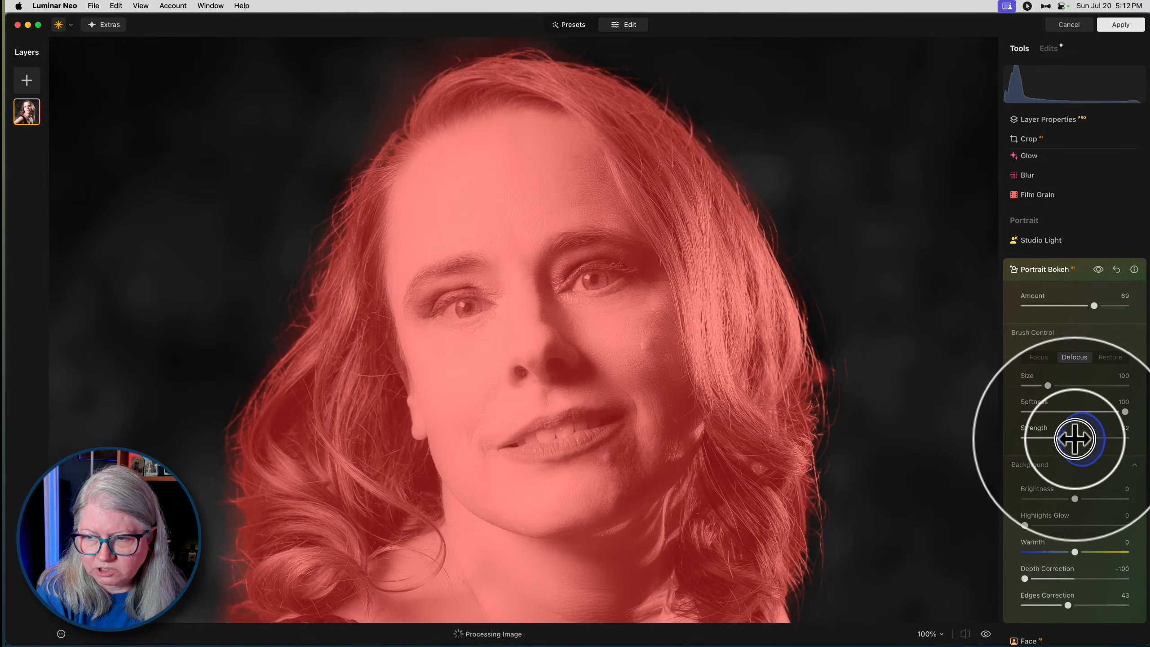
drag(1047, 386, 1060, 385)
drag(1076, 438, 1073, 439)
mouse_move(863, 388)
mouse_down()
mouse_move(840, 382)
mouse_move(855, 349)
mouse_move(837, 279)
mouse_move(782, 179)
mouse_move(846, 379)
mouse_move(861, 466)
mouse_move(850, 558)
mouse_move(838, 469)
mouse_up()
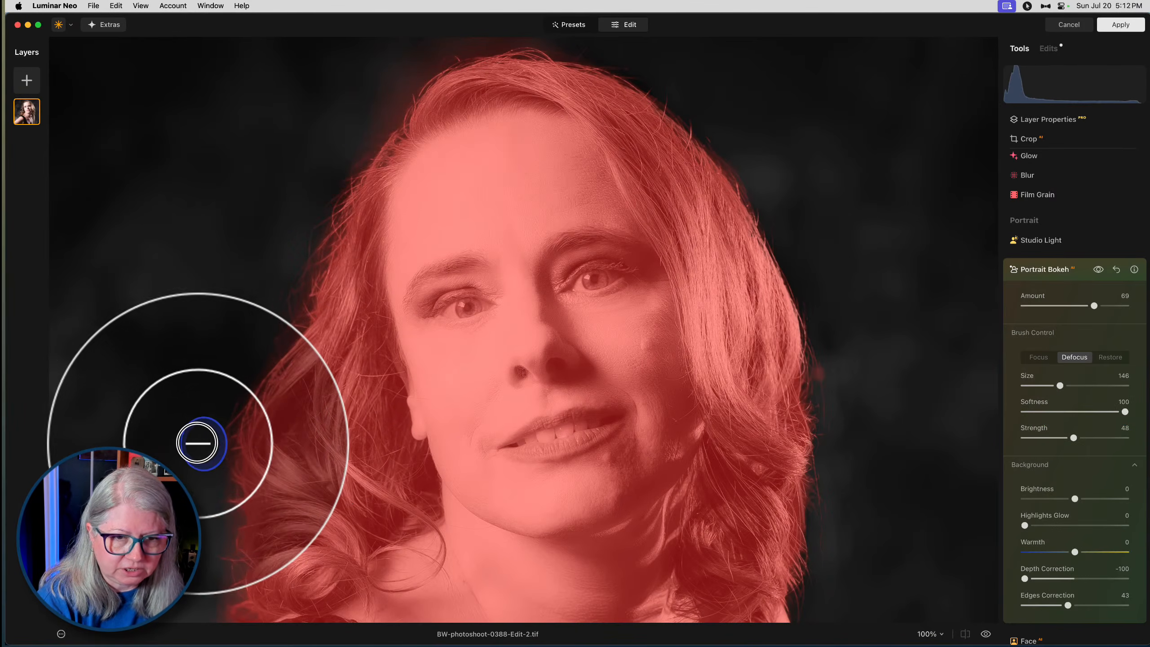
mouse_move(280, 250)
mouse_down()
mouse_move(317, 171)
mouse_move(159, 368)
mouse_up()
key(space)
drag(164, 370, 216, 220)
drag(234, 360, 248, 333)
drag(205, 395, 266, 320)
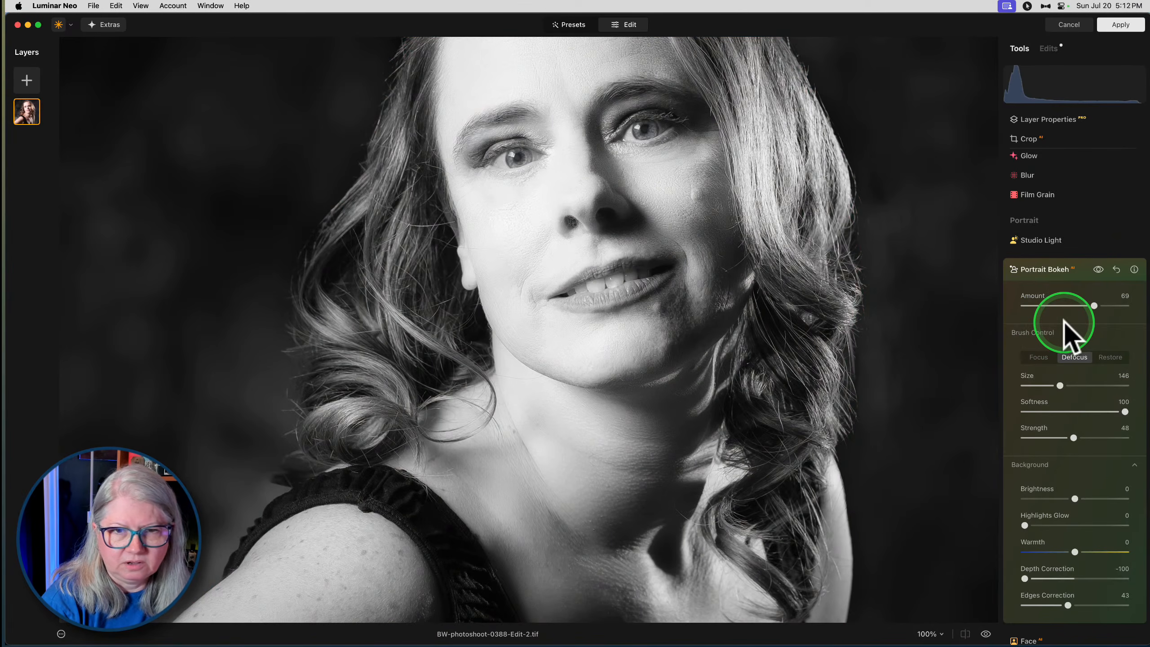
- Compare the whole portrait with and without Portrait Bokeh, and set the bokeh's edges correction to 65
key(super+0)
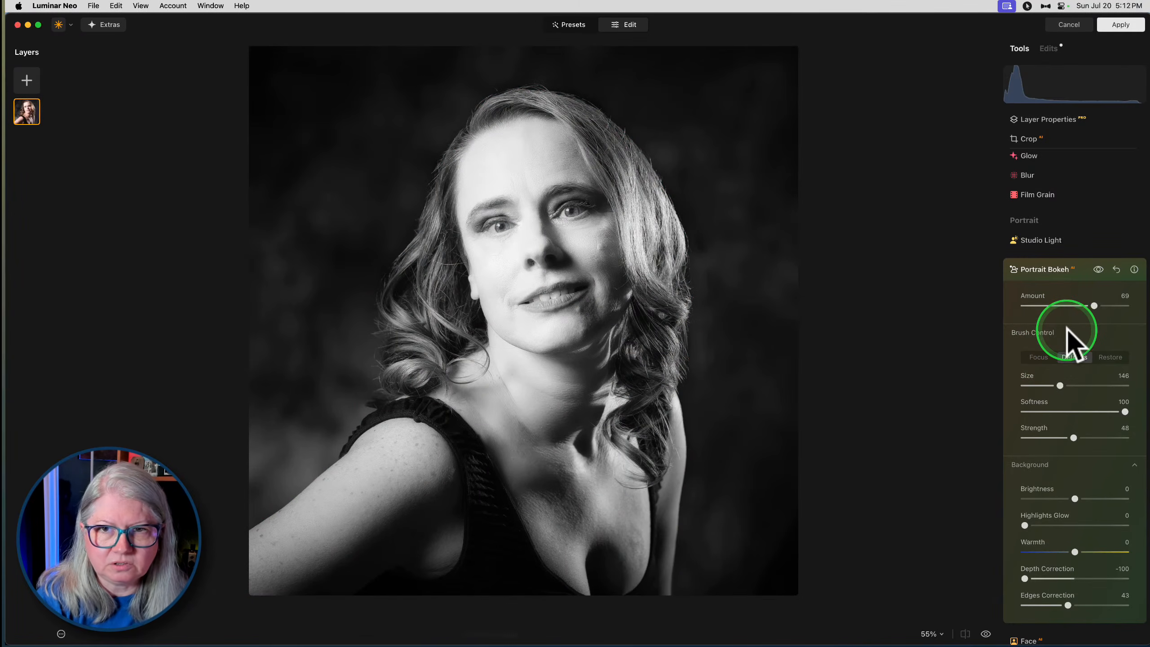
click(1099, 270)
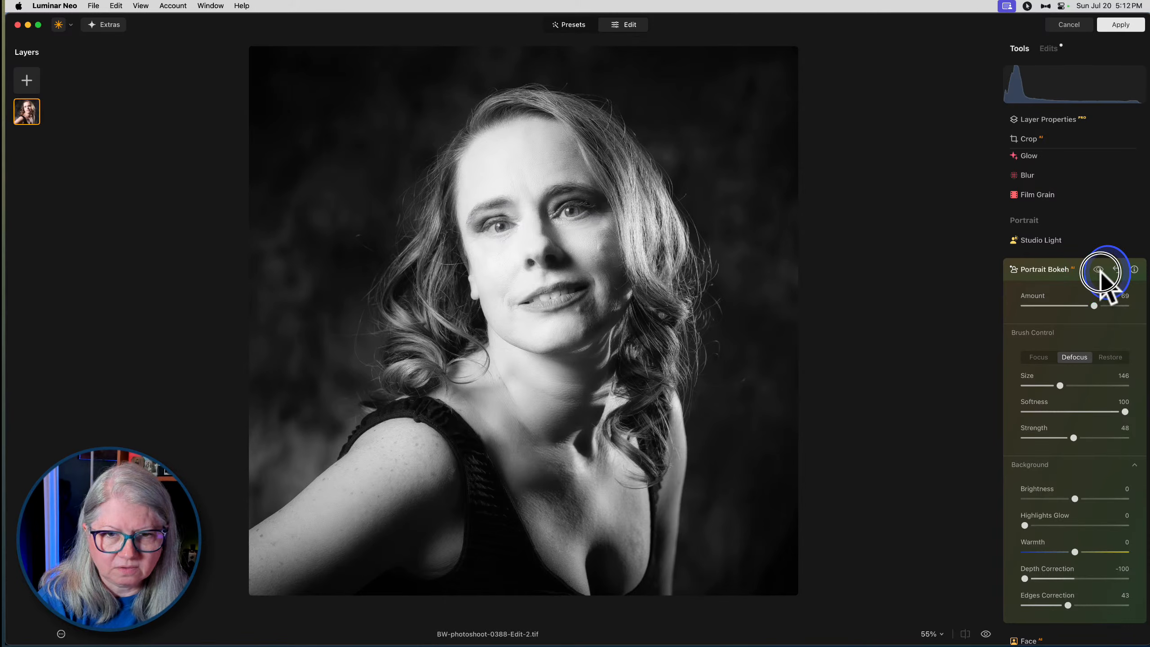
click(1099, 270)
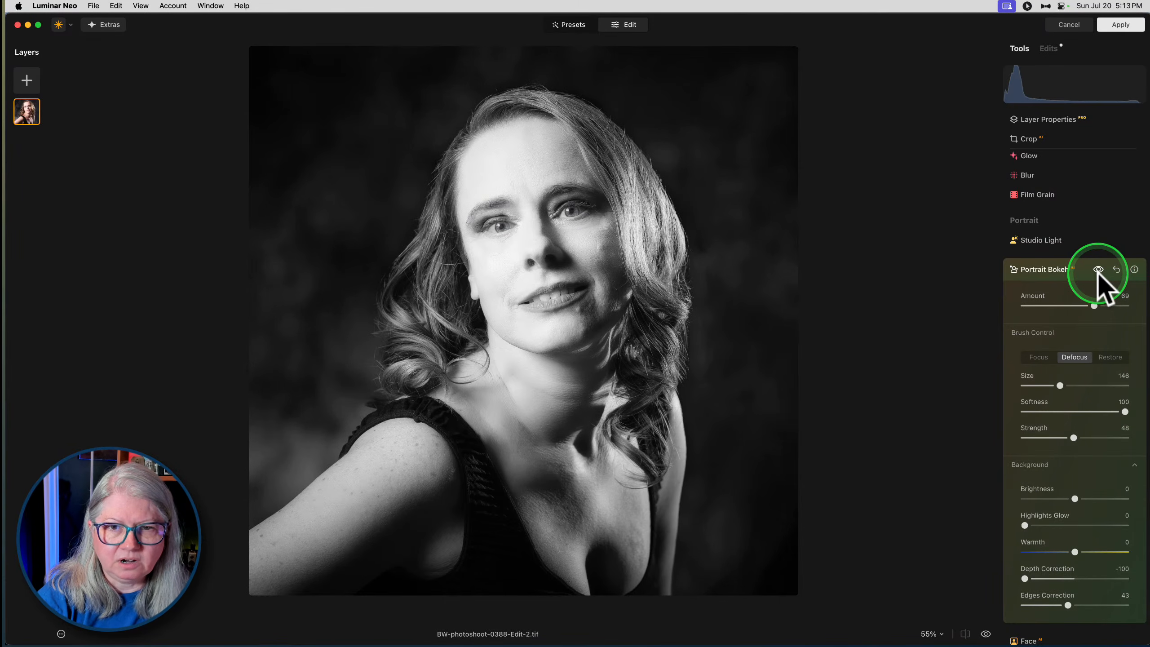
drag(1067, 605, 1062, 606)
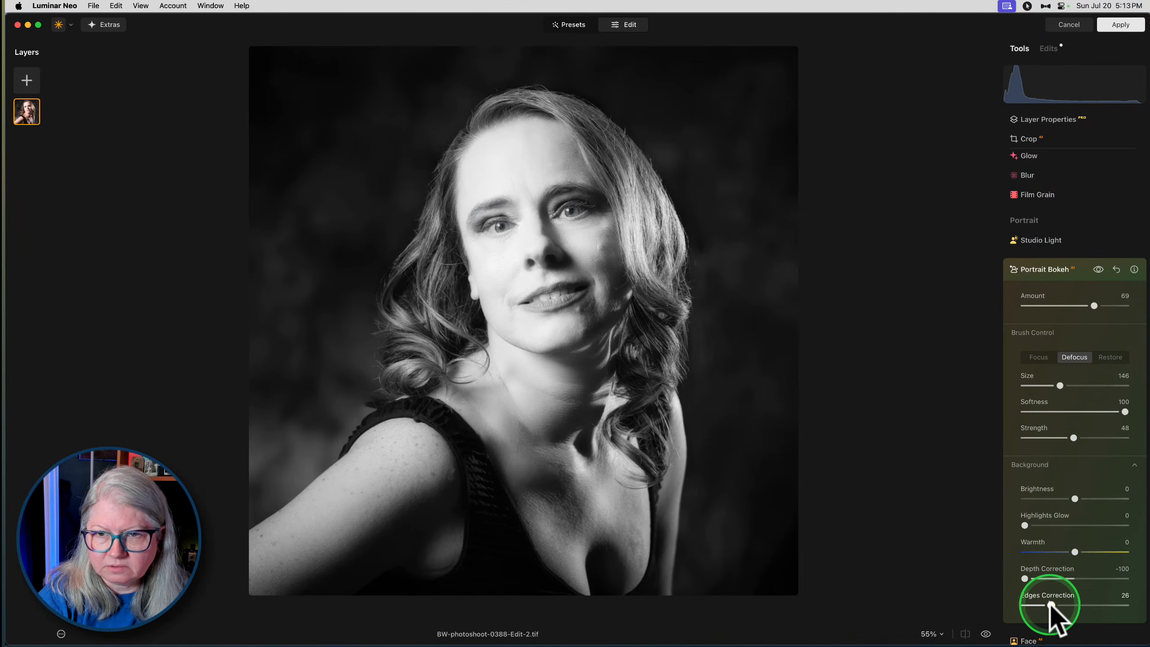
drag(1050, 602, 1029, 605)
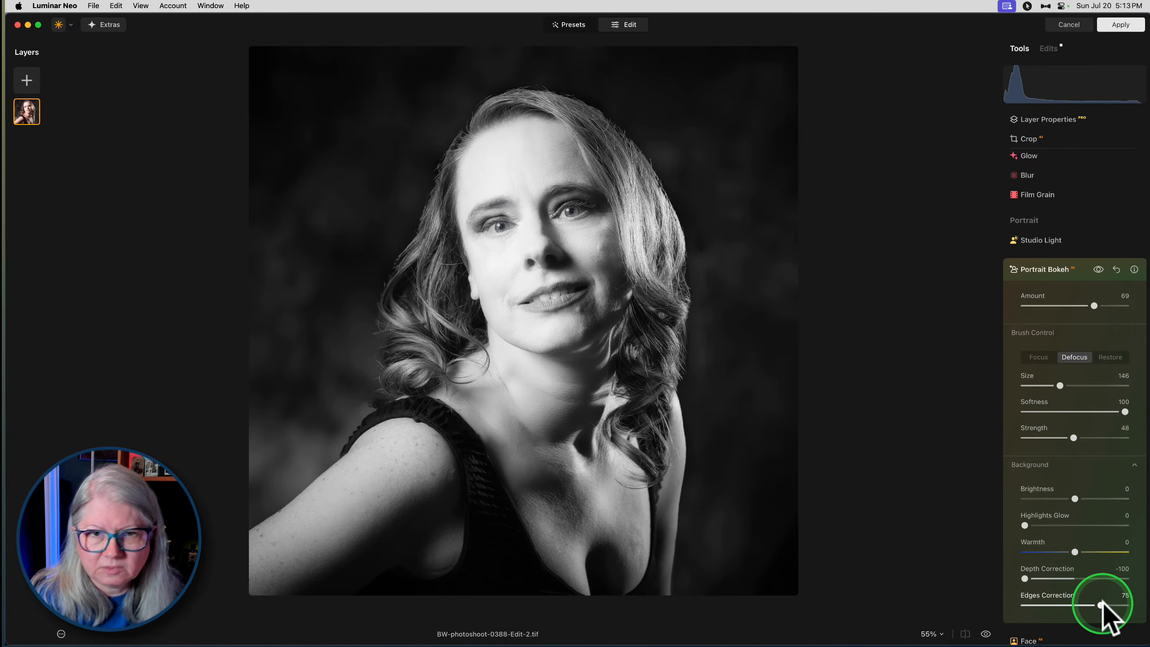
drag(1103, 602, 1092, 604)
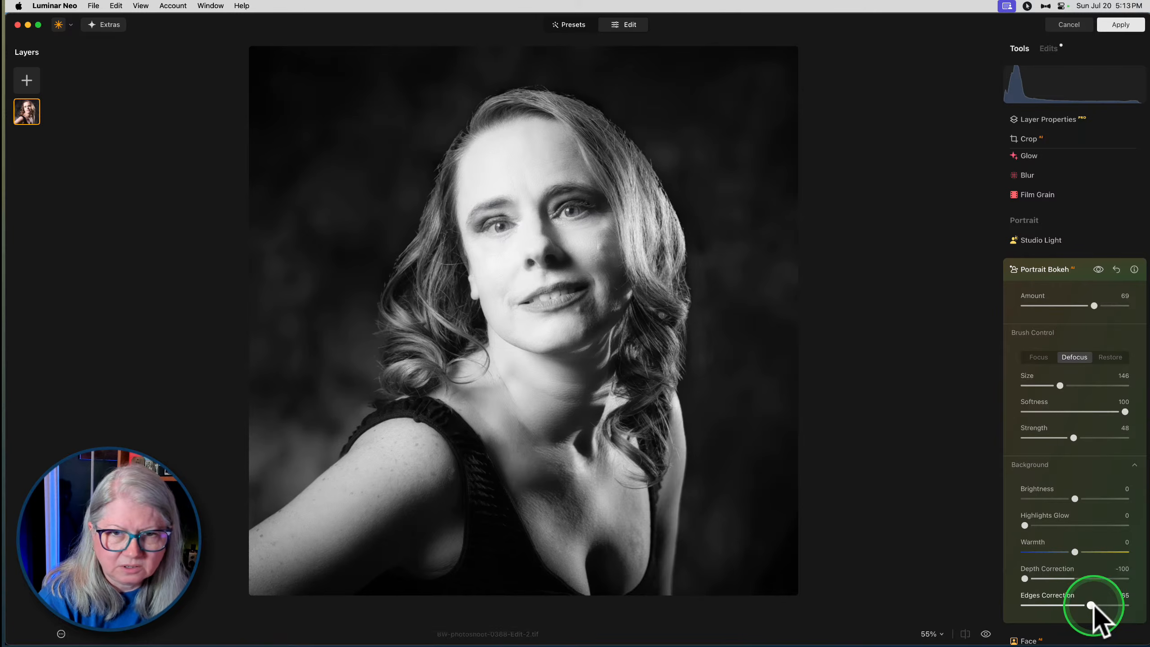
- Paint Defocus over the background around the head and down both sides of the hair, and close Portrait Bokeh
drag(375, 257, 369, 251)
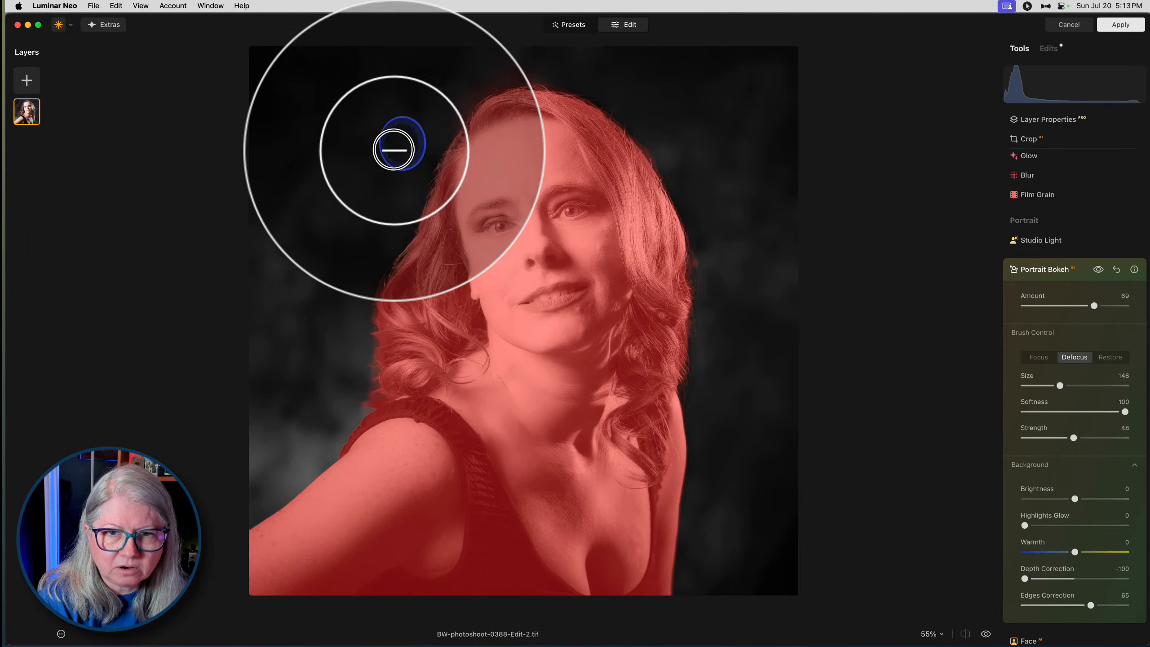
mouse_move(283, 310)
mouse_down()
mouse_move(424, 49)
mouse_move(456, 47)
mouse_move(478, 65)
mouse_move(577, 60)
mouse_move(675, 111)
mouse_up()
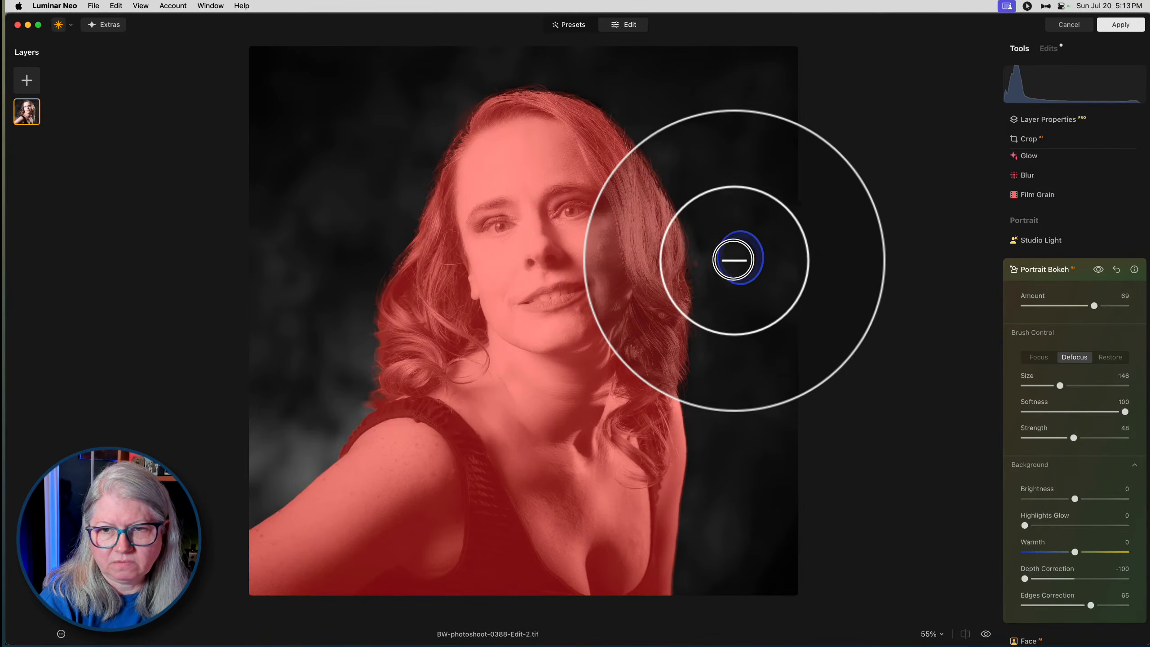
drag(731, 260, 735, 370)
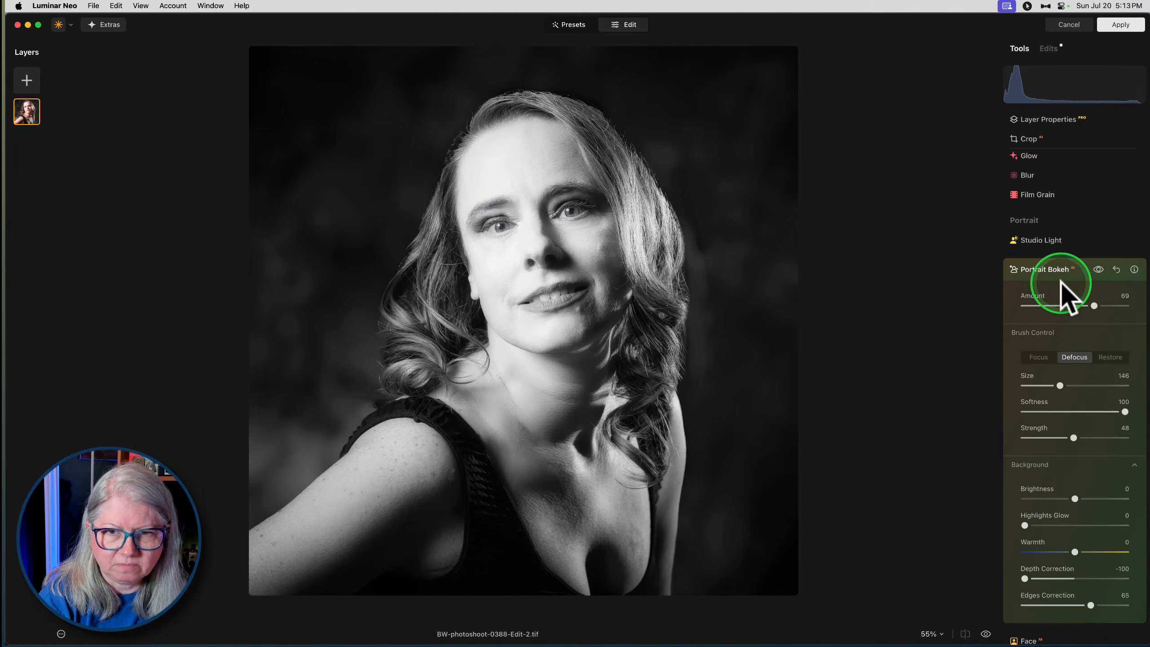
click(1077, 270)
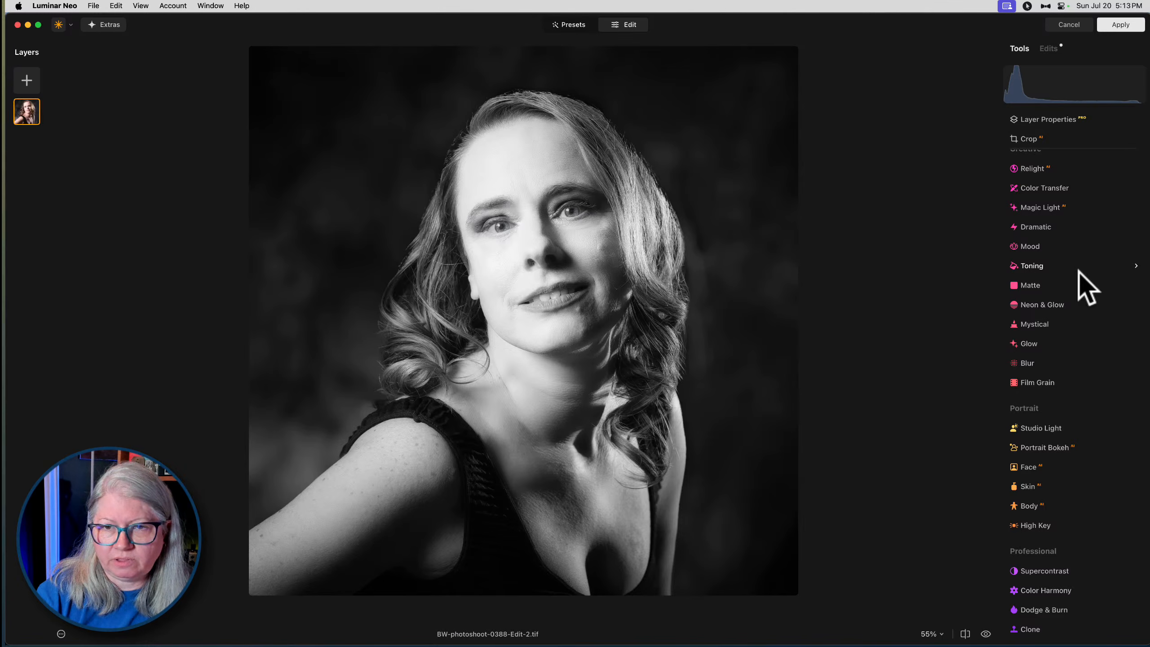
- Add Details with small details at 8, medium details at 50, large details at 29 and sharpen at 22
scroll(1087, 287, up, 3)
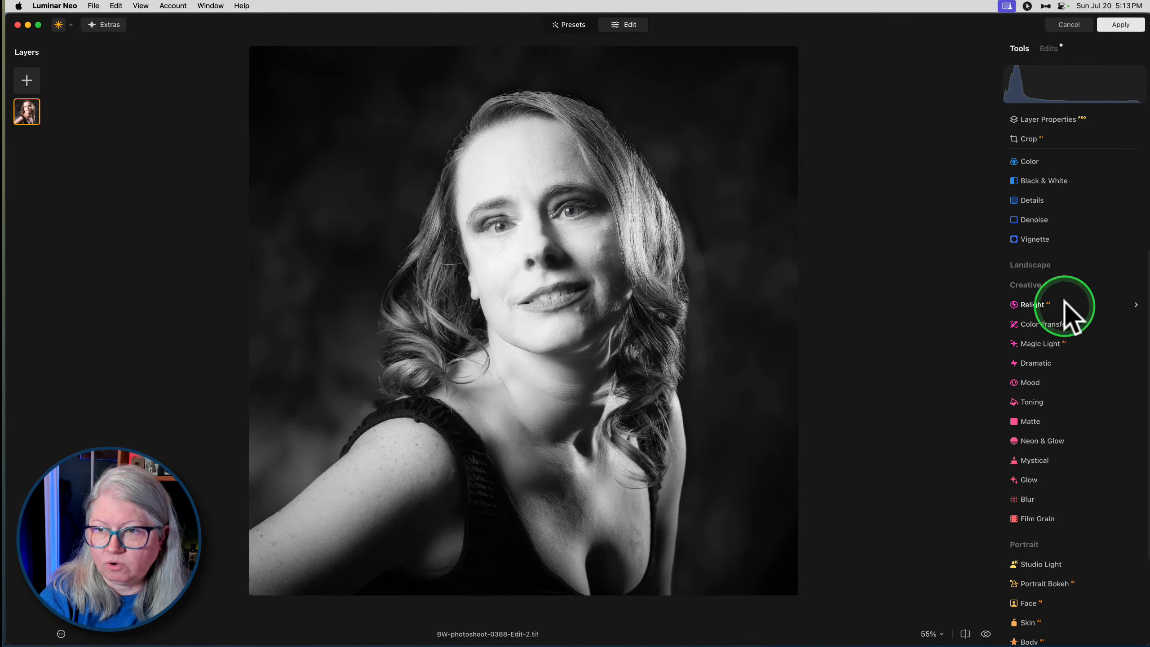
scroll(1039, 219, up, 1)
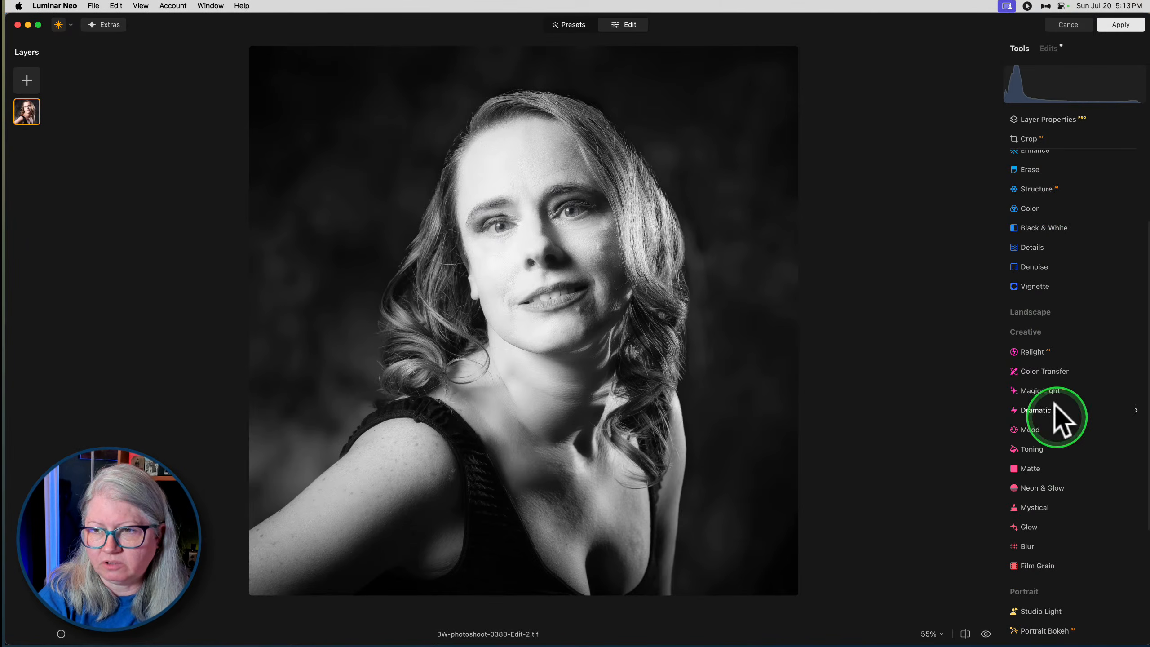
click(1033, 248)
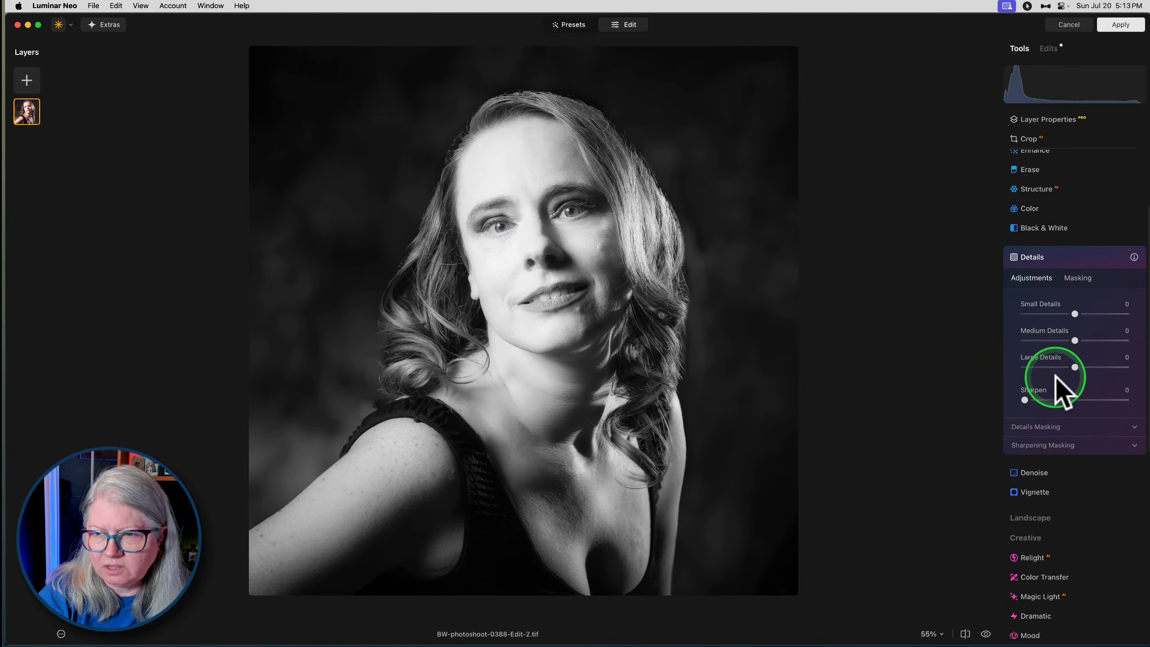
drag(1075, 341, 1079, 314)
drag(1075, 367, 1087, 367)
drag(1024, 399, 1047, 399)
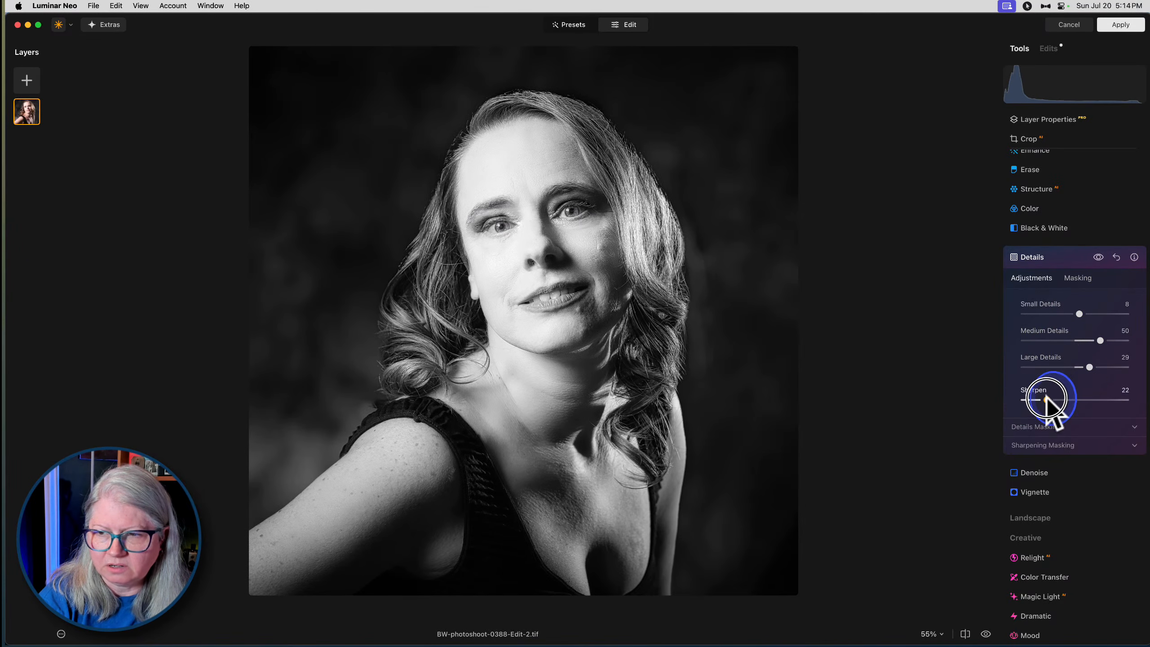
- Mask Details with a brush of size 72 and strength 71, painting over the hair on both sides of the face
click(1080, 278)
click(1032, 306)
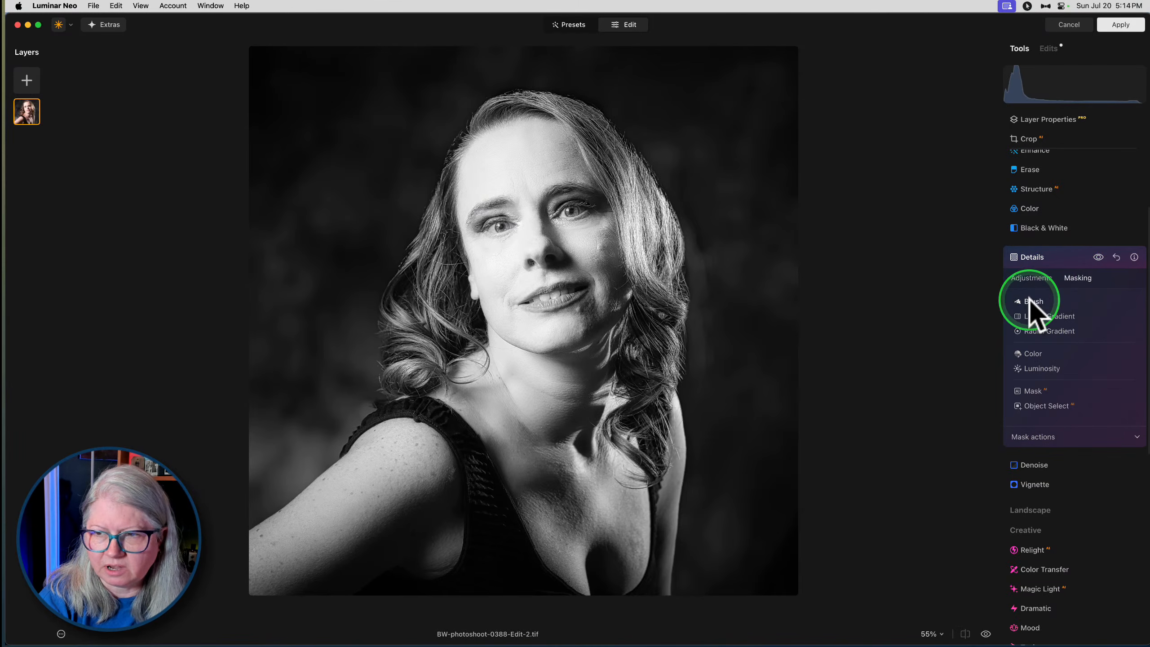
drag(1091, 394, 1095, 393)
drag(1046, 345, 1038, 344)
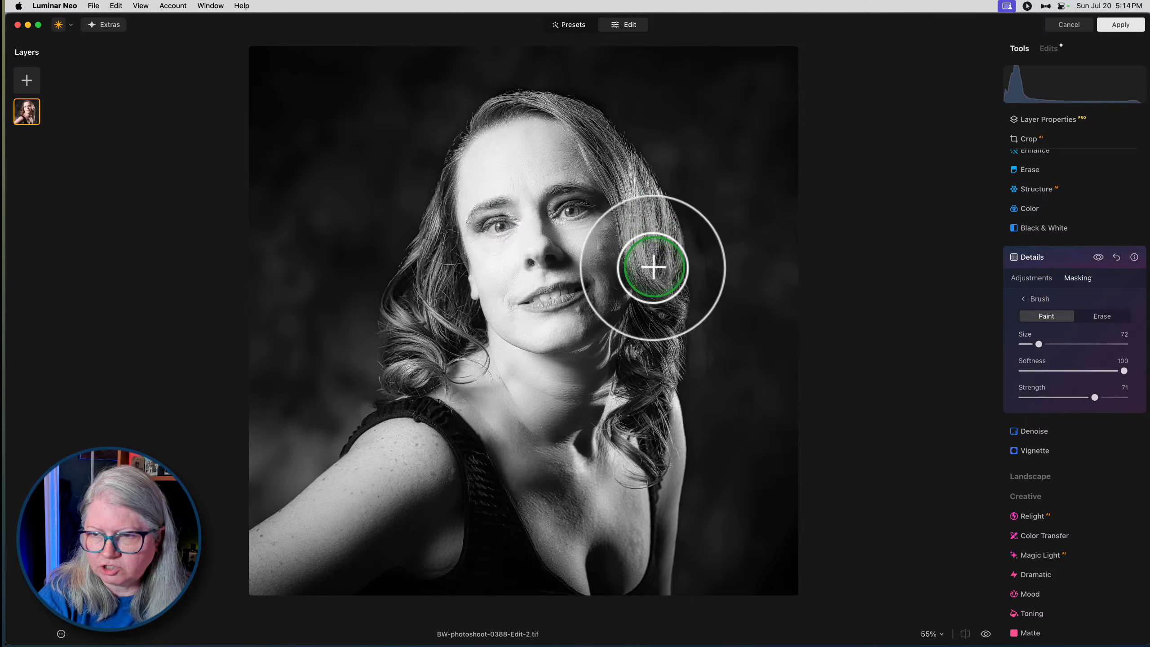
mouse_move(640, 225)
mouse_down()
mouse_move(591, 125)
mouse_move(658, 251)
mouse_move(647, 285)
mouse_move(651, 373)
mouse_up()
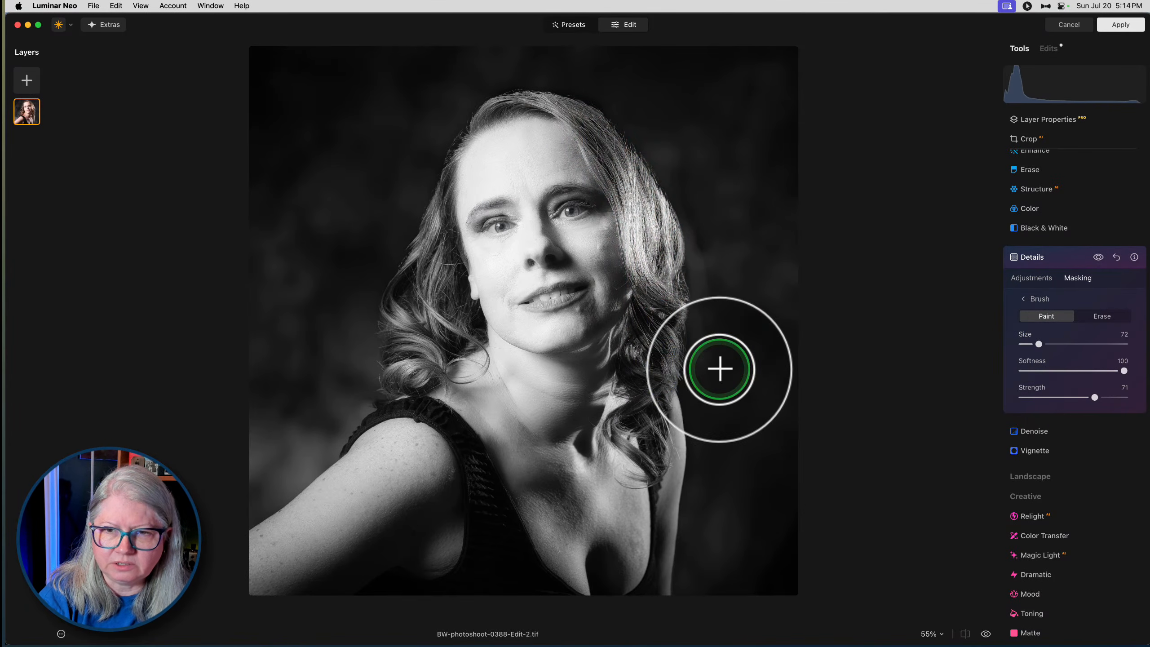
mouse_move(407, 371)
mouse_down()
mouse_move(398, 334)
mouse_move(437, 333)
mouse_move(431, 244)
mouse_move(455, 312)
mouse_up()
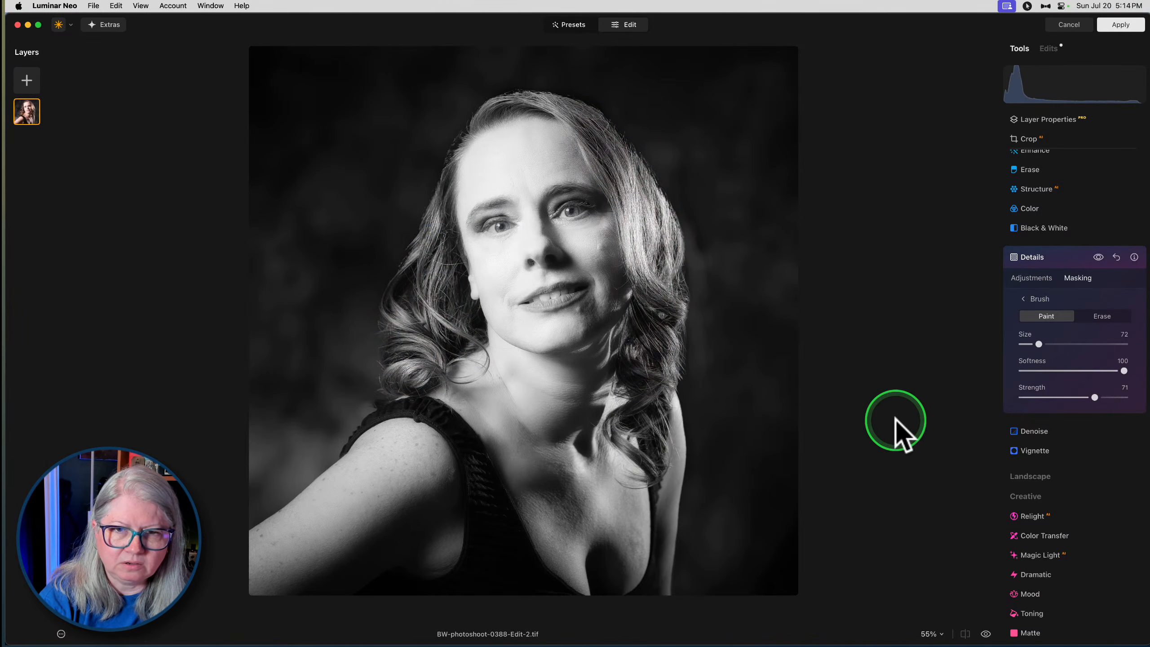
- Compare the hair with and without the Details adjustment at 100%, and close Details
key(super+equal)
key(super+equal)
scroll(830, 262, up, 3)
scroll(830, 261, up, 2)
click(1098, 258)
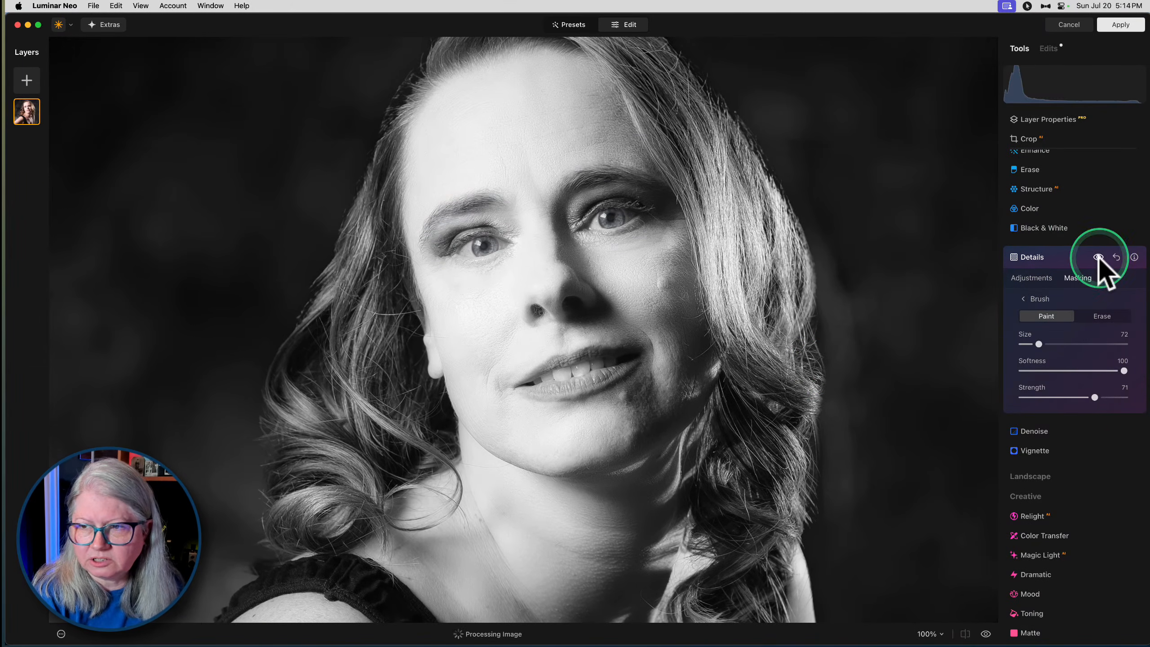
click(1099, 257)
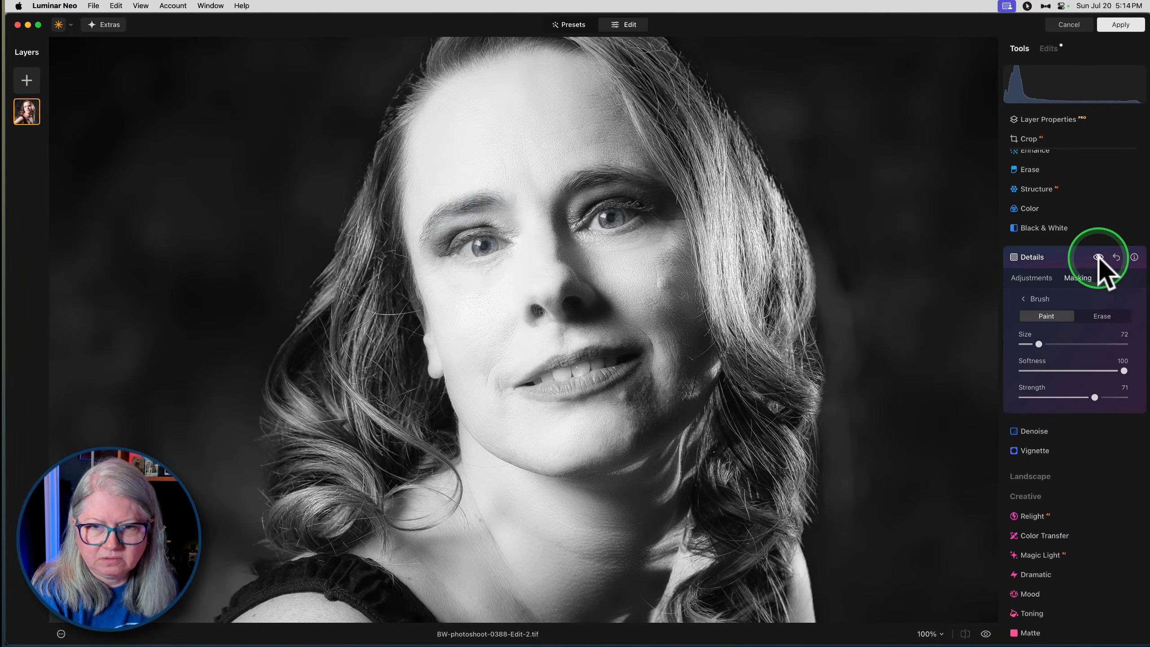
click(1065, 256)
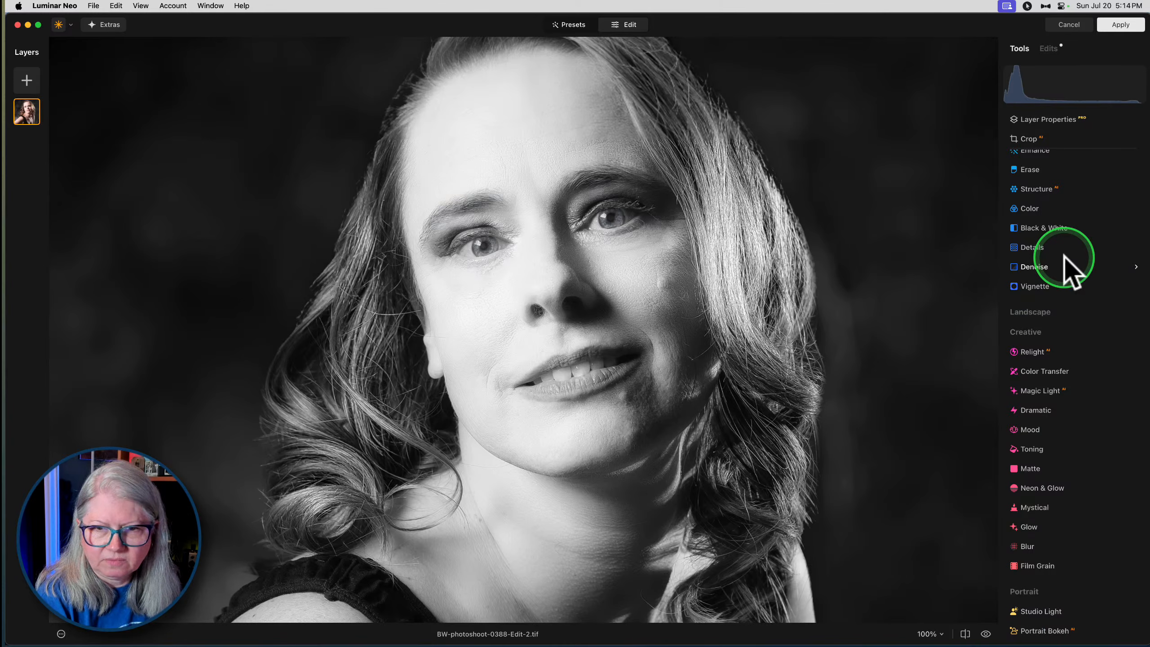
- Set the Develop blacks to -34 and move the curve's black point inward to deepen the shadows
scroll(1064, 263, up, 5)
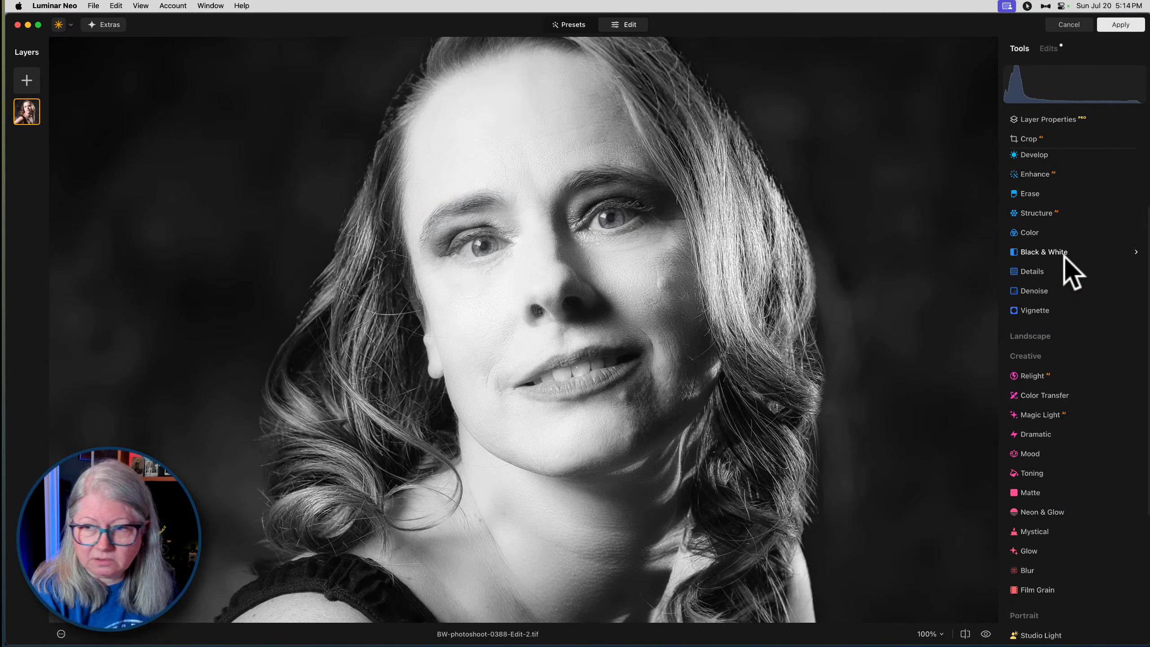
click(1060, 250)
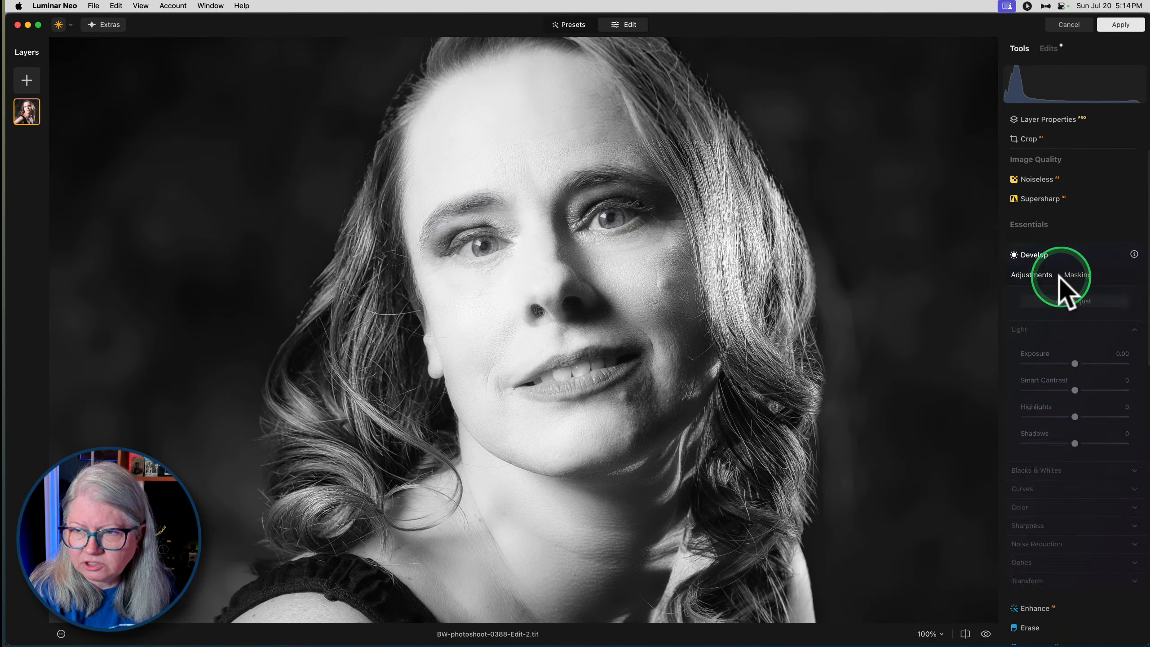
click(1037, 474)
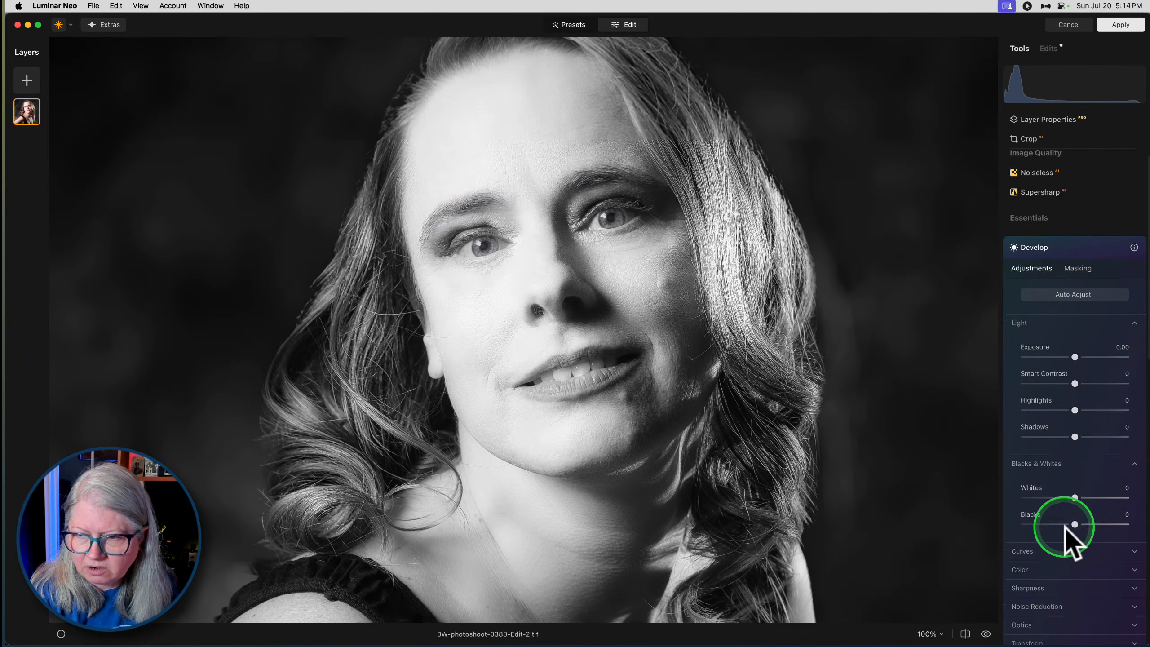
mouse_move(1074, 517)
mouse_down()
mouse_move(1014, 514)
mouse_move(1058, 514)
mouse_up()
click(1022, 544)
scroll(1019, 548, down, 5)
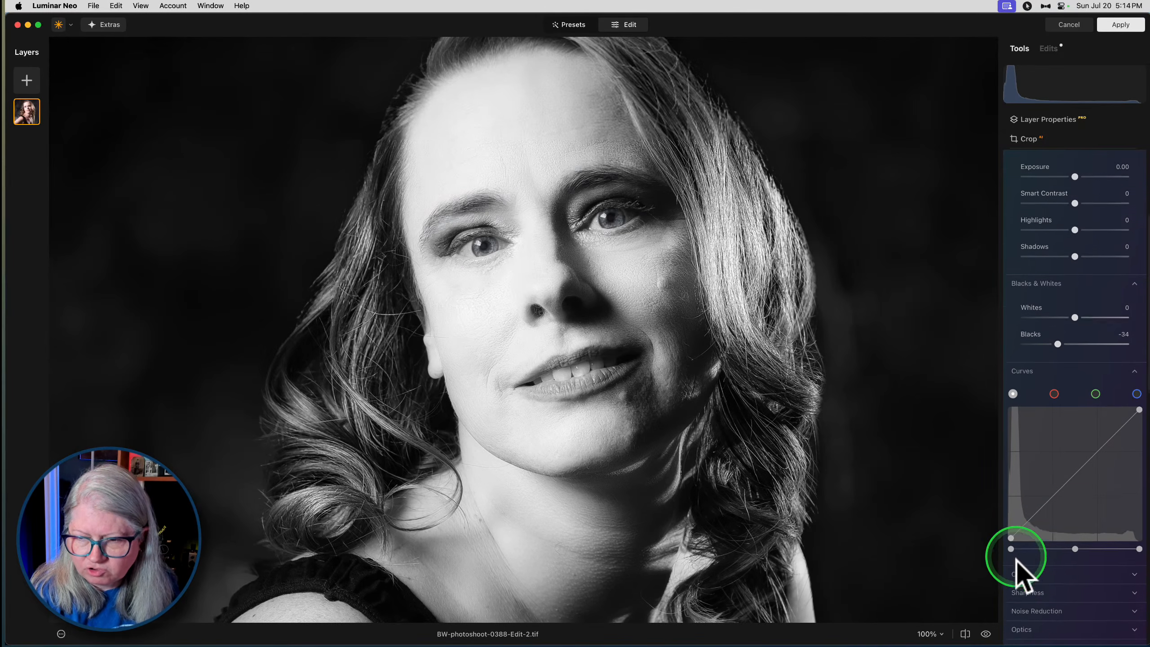
drag(1010, 548, 1025, 548)
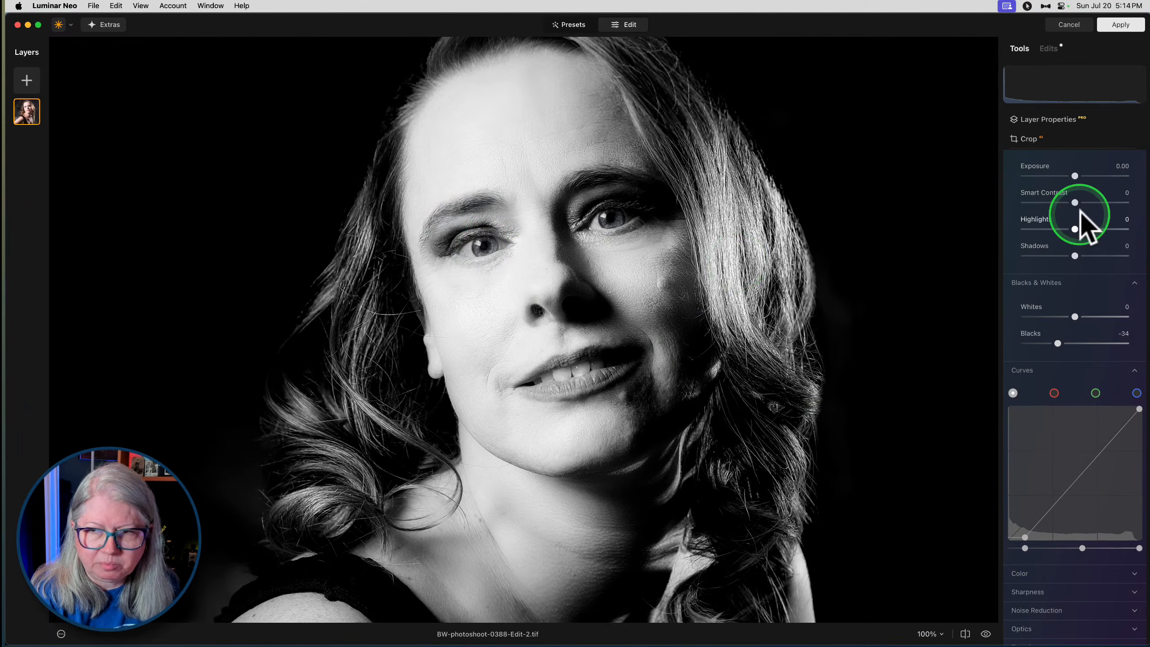
- Mask the Develop adjustment with a brush of size 25, softness 12 and strength 100, painting over both eyes
scroll(1065, 193, up, 3)
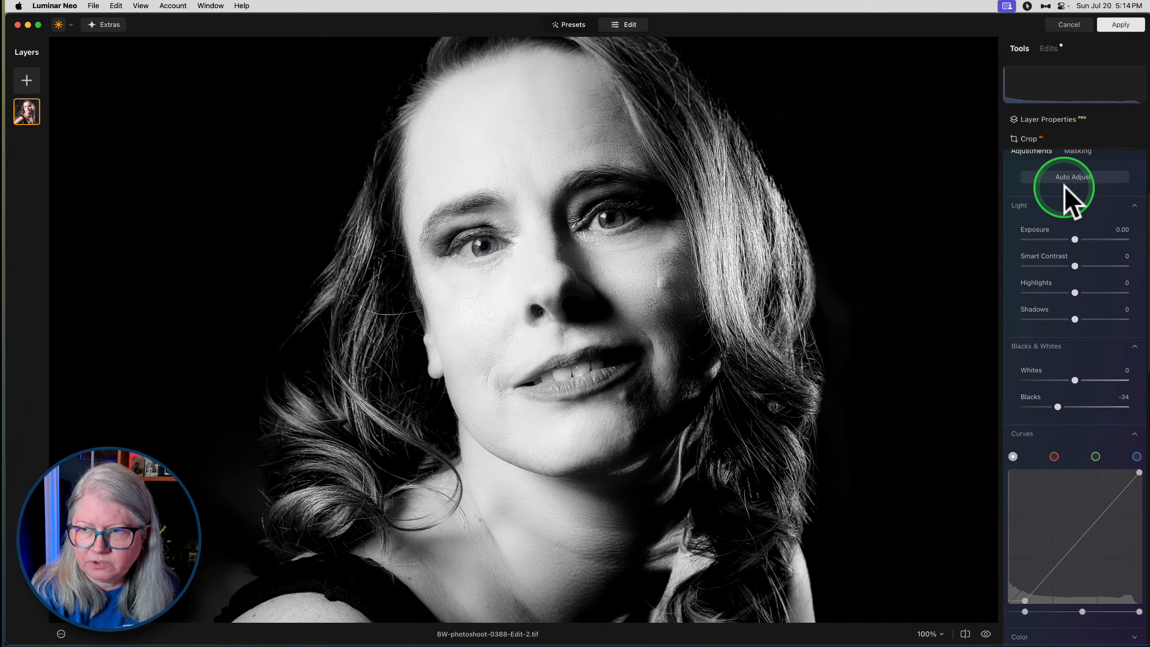
click(1078, 152)
click(1038, 216)
mouse_move(1037, 274)
mouse_down()
mouse_move(1010, 270)
mouse_move(1035, 274)
mouse_move(1036, 246)
mouse_move(996, 247)
mouse_up()
click(1029, 273)
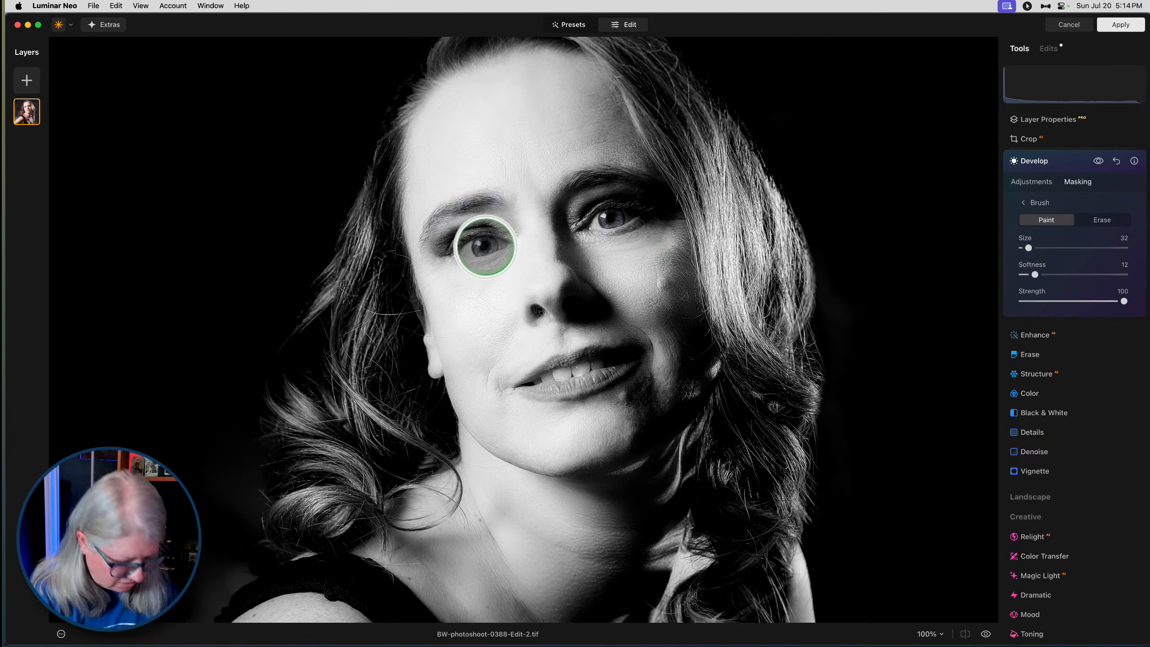
click(483, 246)
click(483, 247)
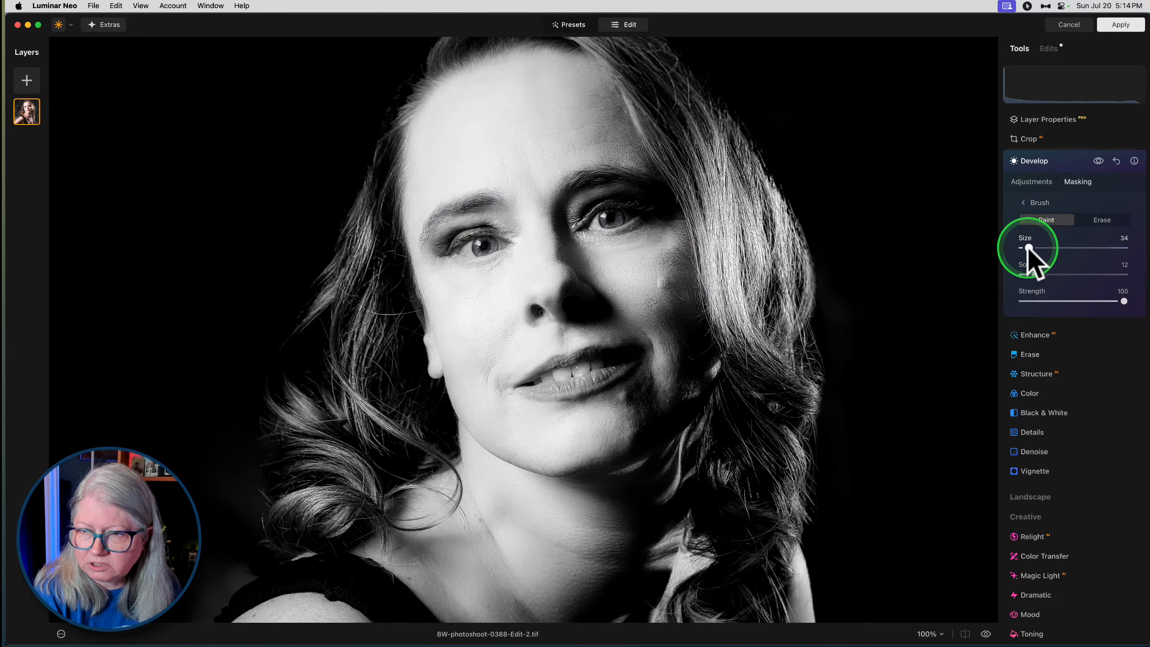
drag(1028, 247, 1010, 246)
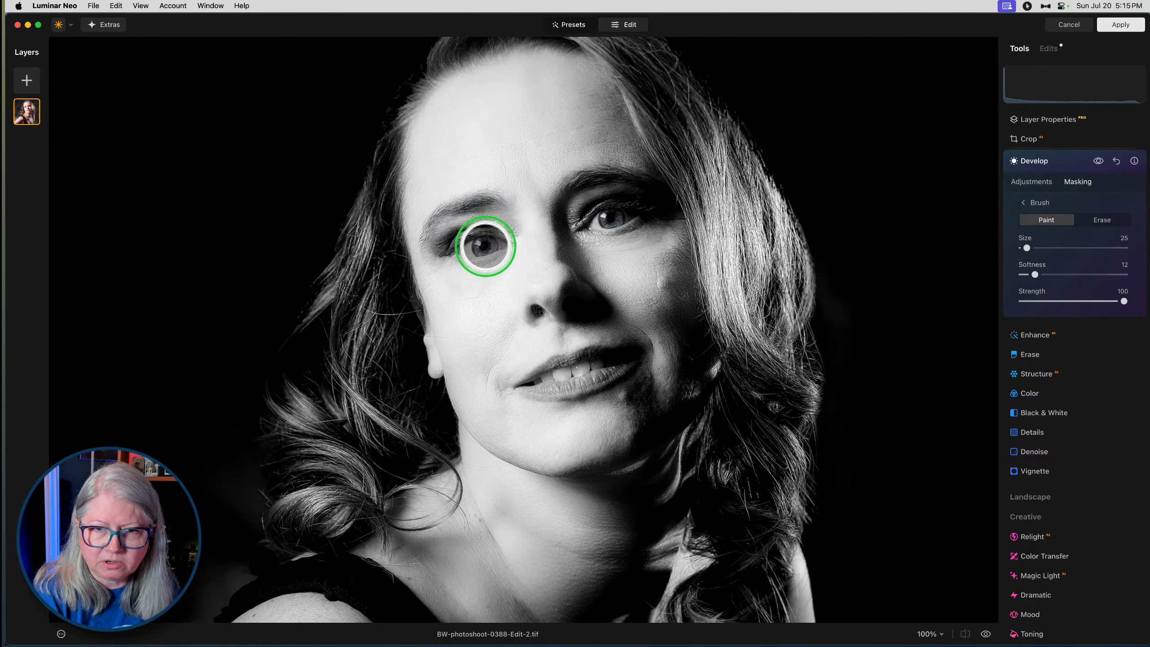
drag(485, 246, 562, 268)
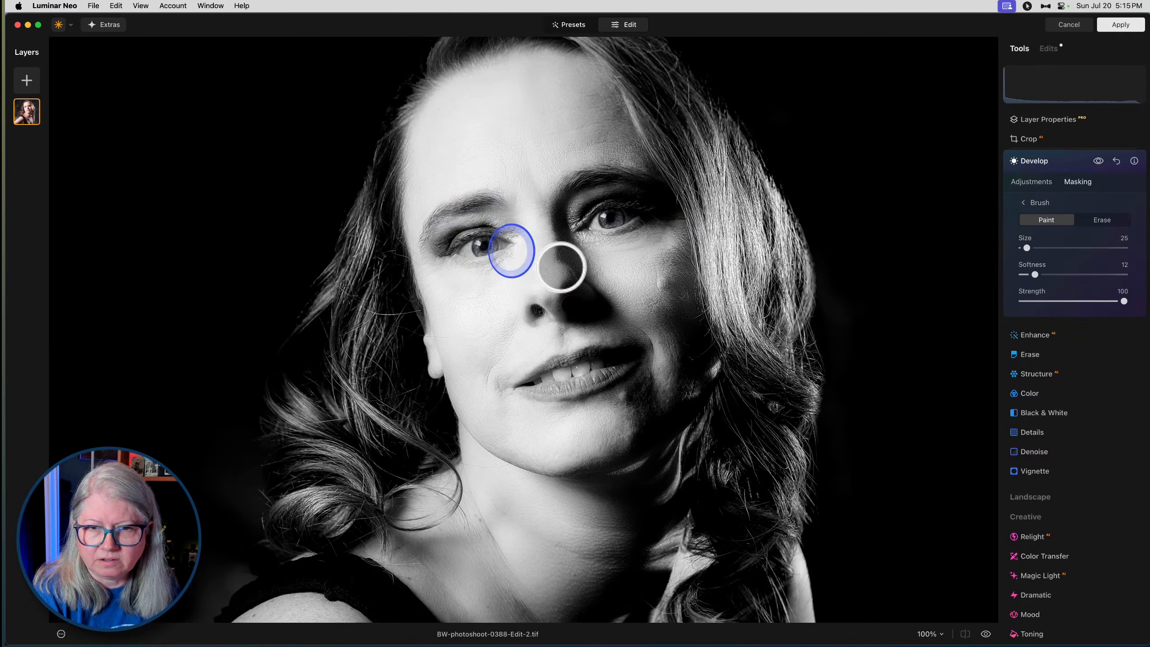
drag(611, 218, 651, 231)
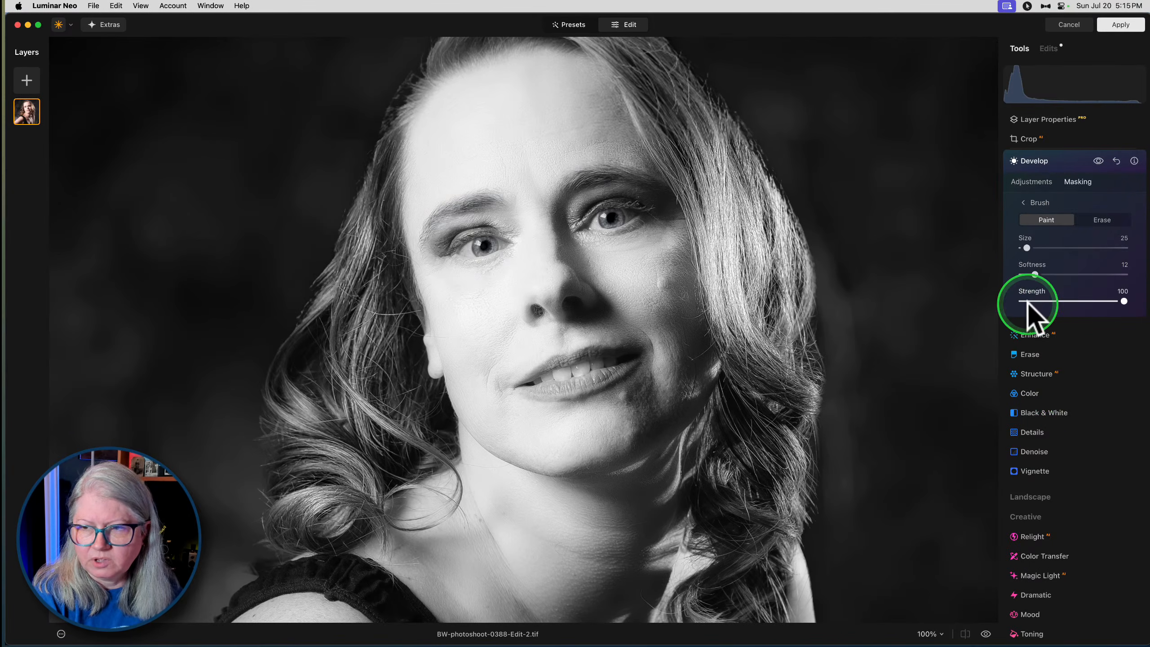
- Set the mask brush to size 10 and softness 39, and paint along the lash line of the more brightly lit eye
mouse_move(1027, 248)
mouse_down()
mouse_move(1040, 275)
mouse_move(1063, 274)
mouse_up()
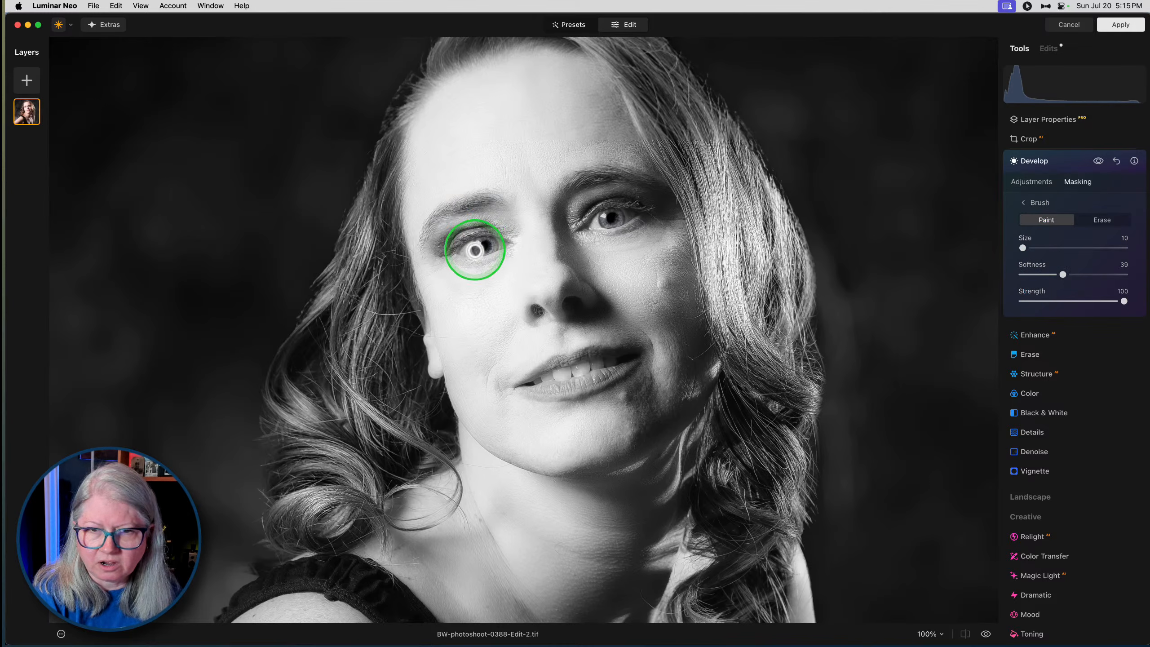
key(super+=)
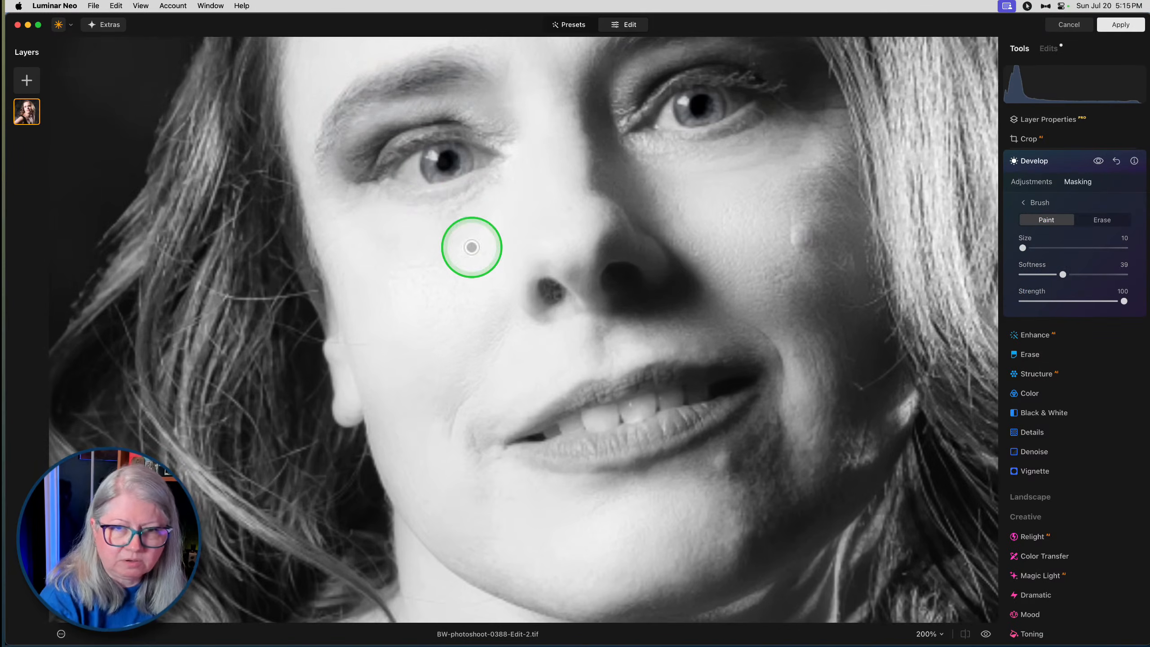
mouse_move(457, 140)
mouse_down()
mouse_move(410, 148)
mouse_move(383, 177)
mouse_up()
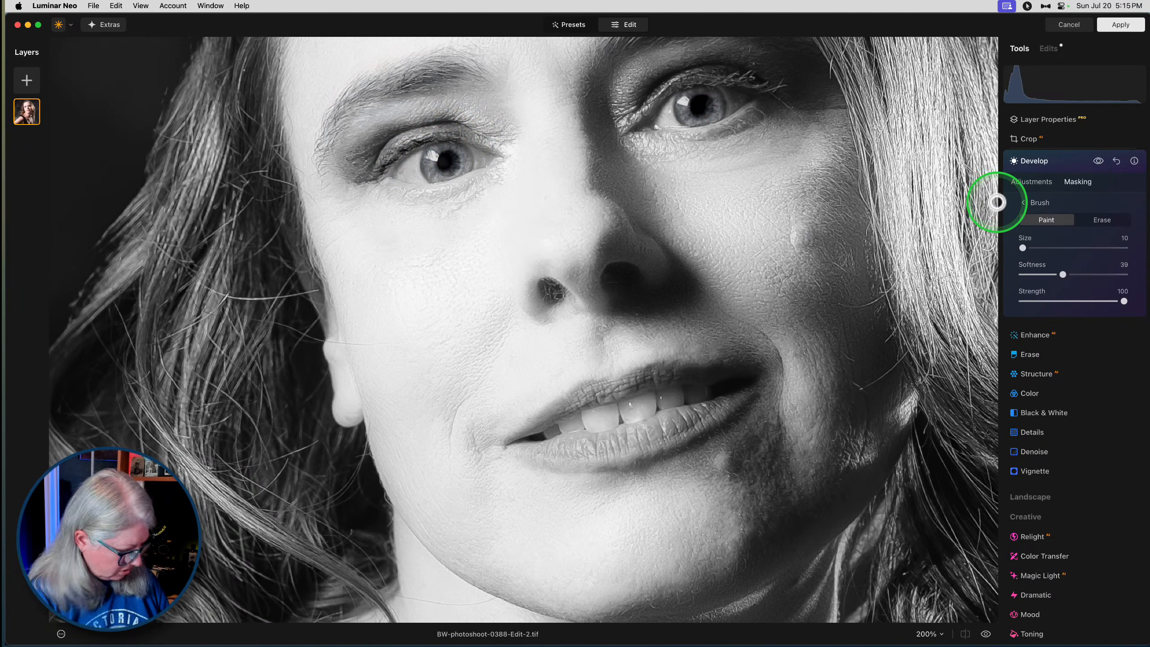
- Set the mask brush to size 19 and strength 42, and paint over the lash lines and irises of both eyes
click(1065, 302)
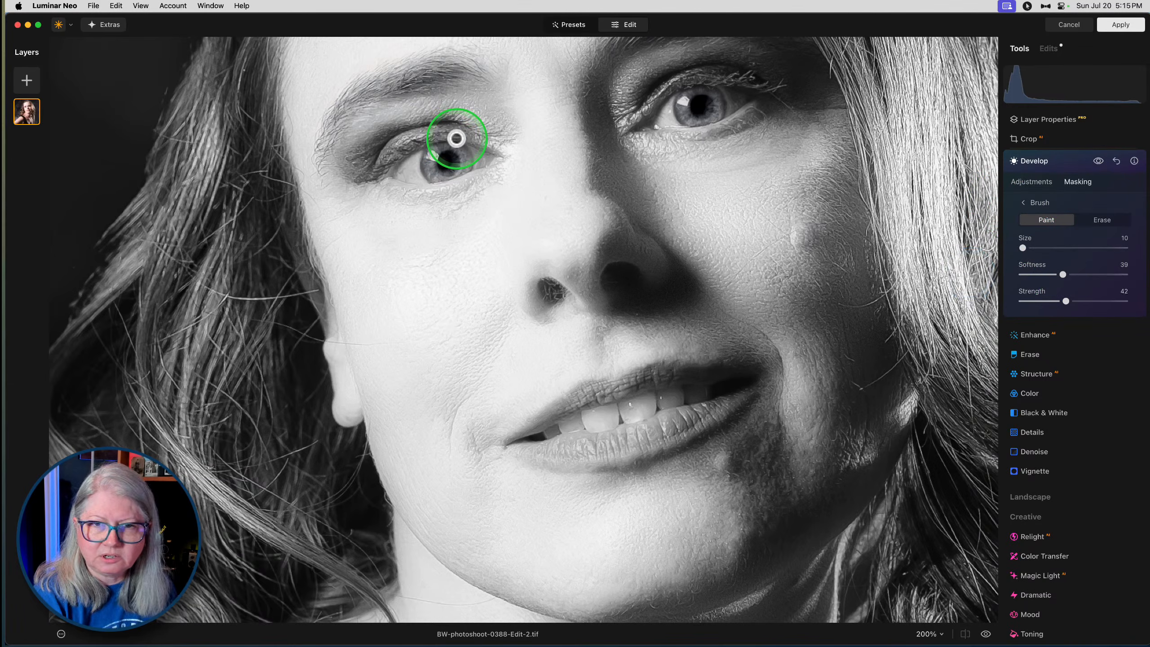
key(bracketright)
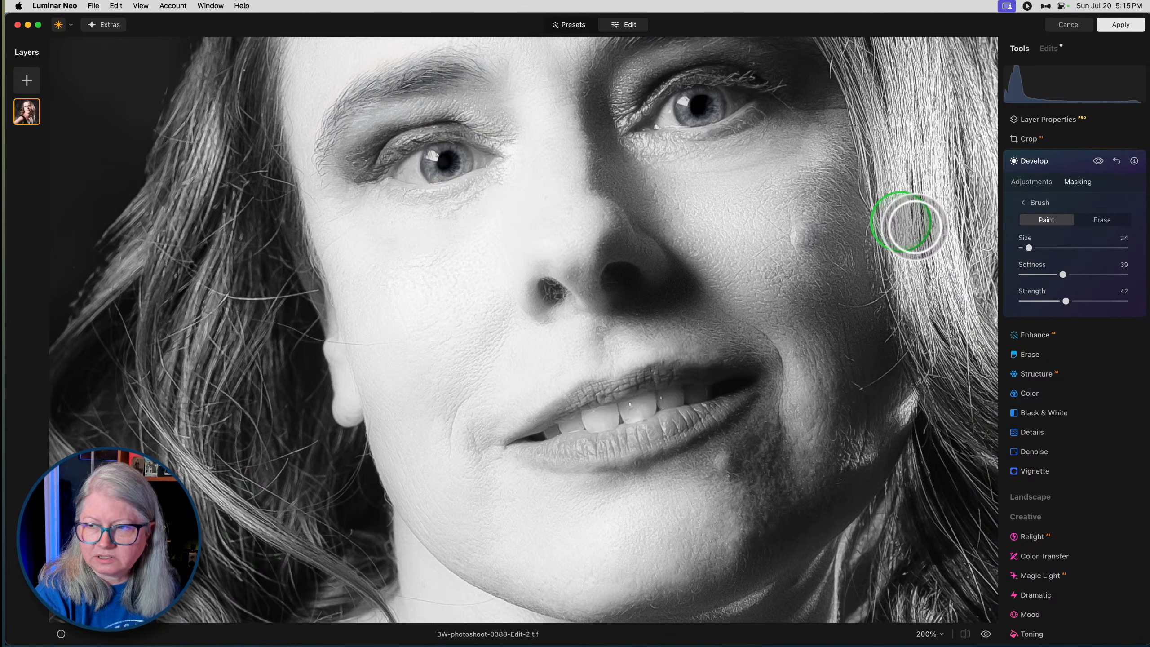
drag(1035, 248, 1026, 248)
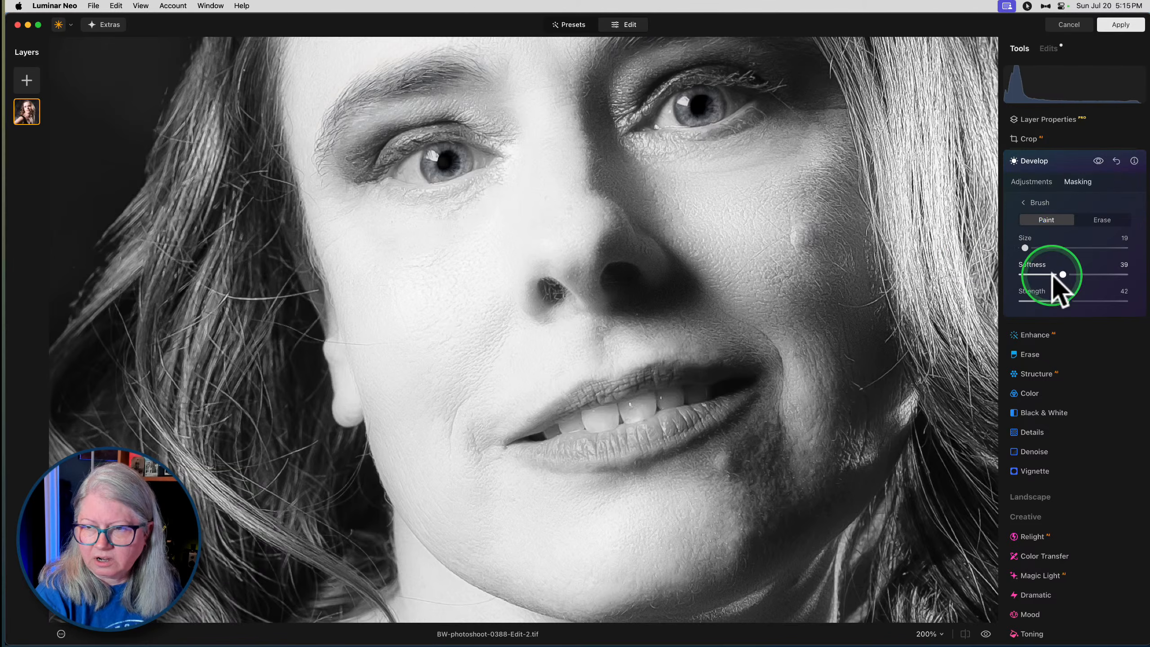
mouse_move(380, 173)
mouse_down()
mouse_move(465, 128)
mouse_move(478, 147)
mouse_up()
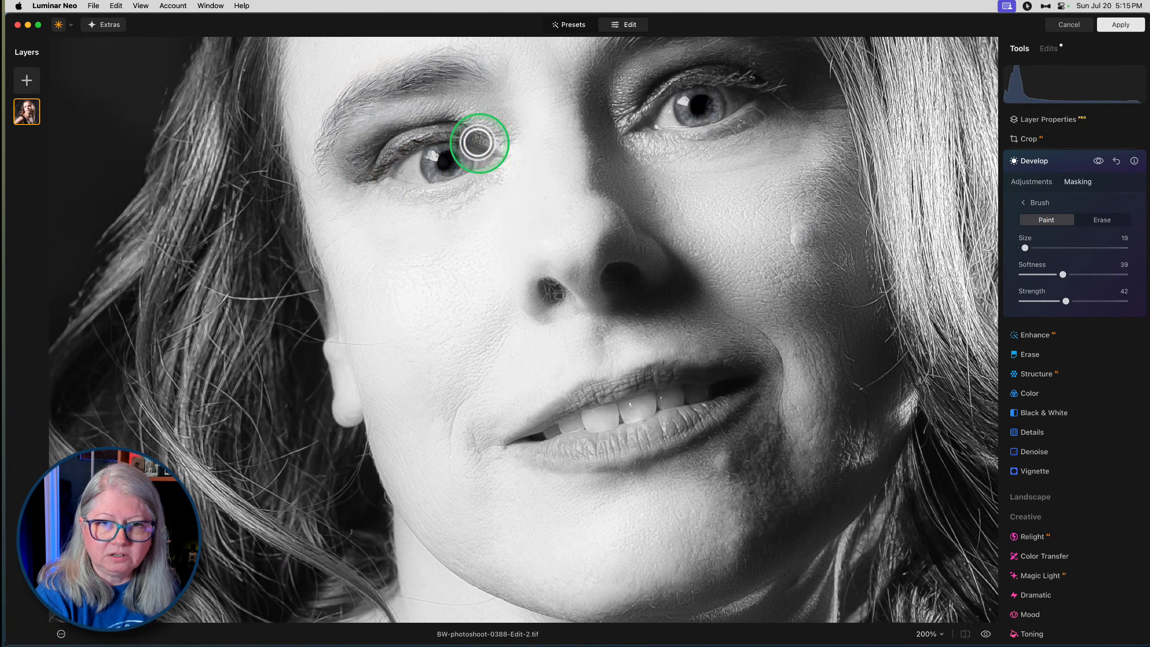
mouse_move(763, 89)
mouse_down()
mouse_move(680, 83)
mouse_move(643, 118)
mouse_up()
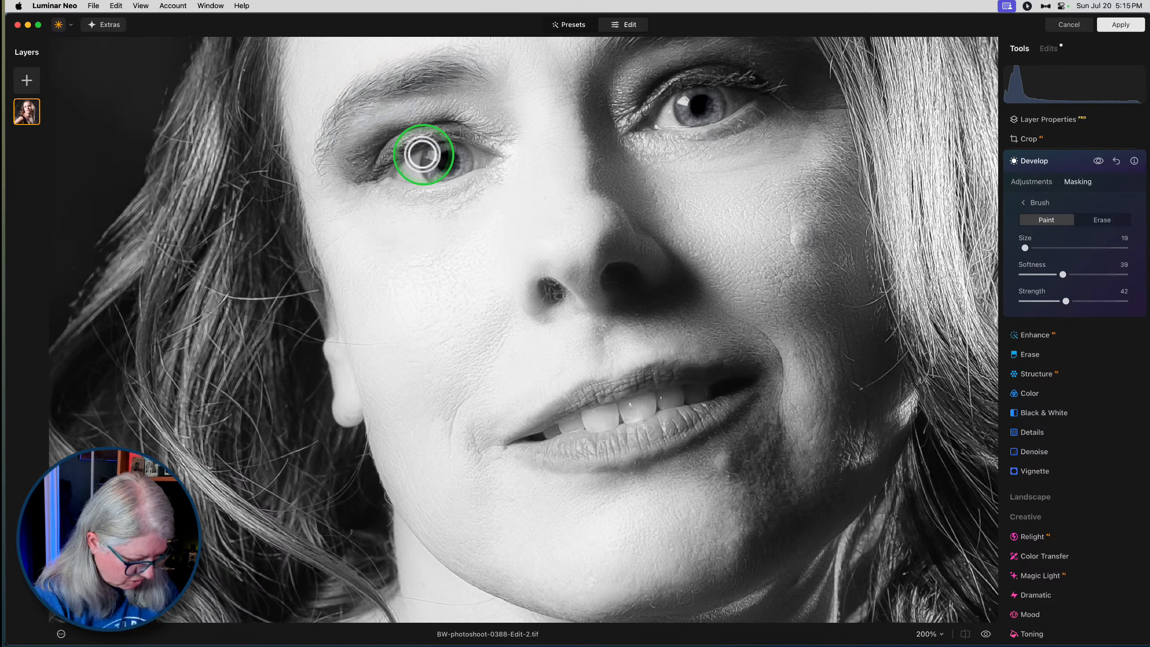
mouse_move(423, 148)
mouse_down()
mouse_move(428, 179)
mouse_move(468, 149)
mouse_move(474, 157)
mouse_move(472, 168)
mouse_move(432, 180)
mouse_up()
mouse_move(676, 98)
mouse_down()
mouse_move(684, 120)
mouse_move(722, 94)
mouse_move(728, 118)
mouse_up()
- Compare the eyes with and without the masked Develop adjustment at 100%
key(space)
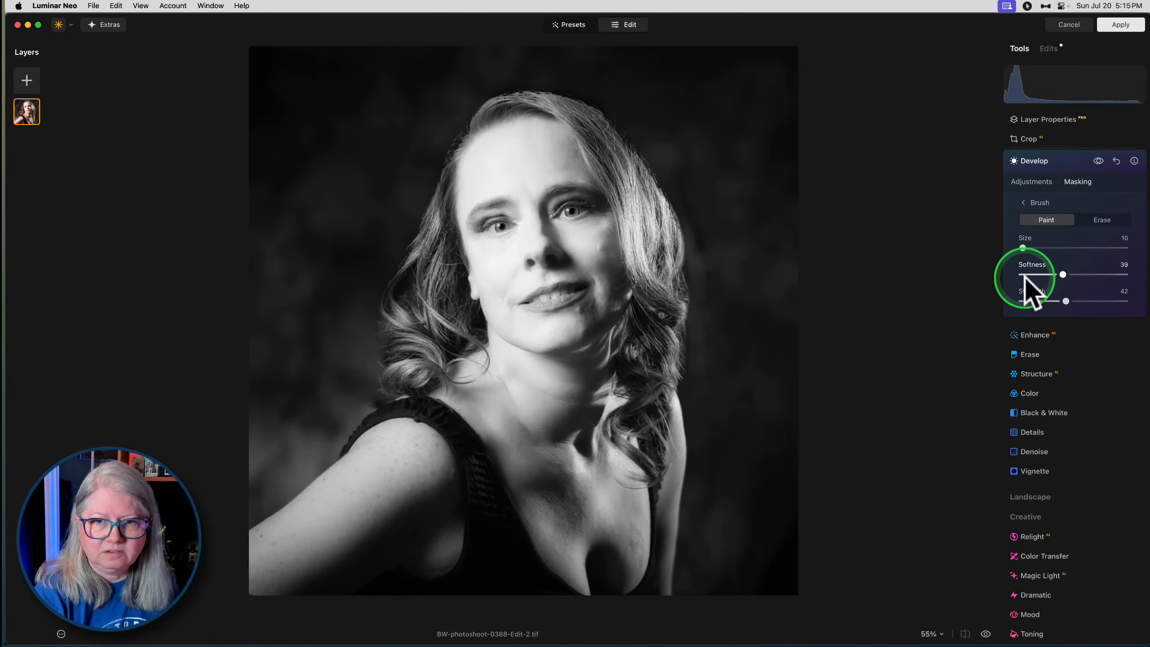
key(super+equal)
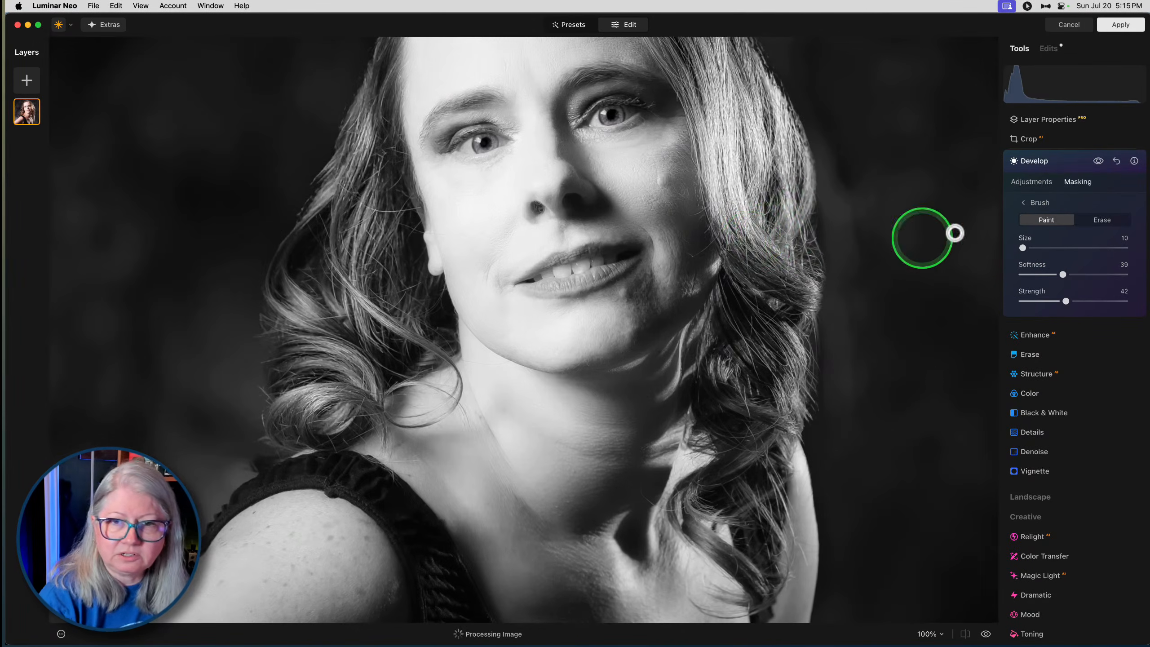
click(1098, 161)
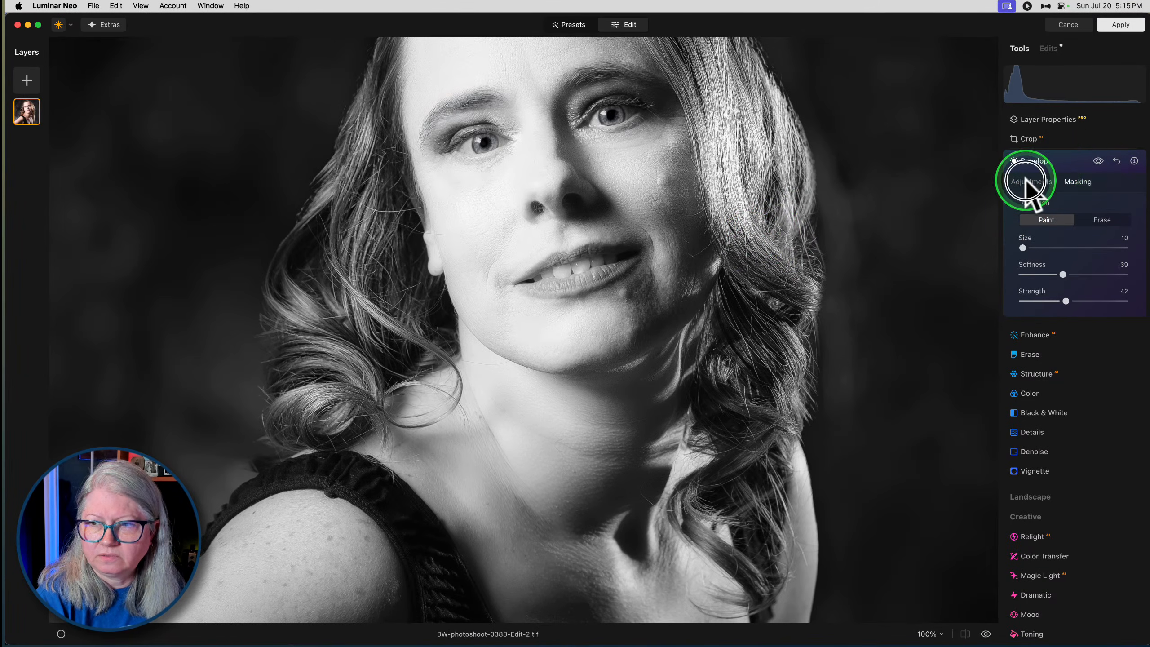
click(1030, 182)
click(1098, 161)
click(1098, 161)
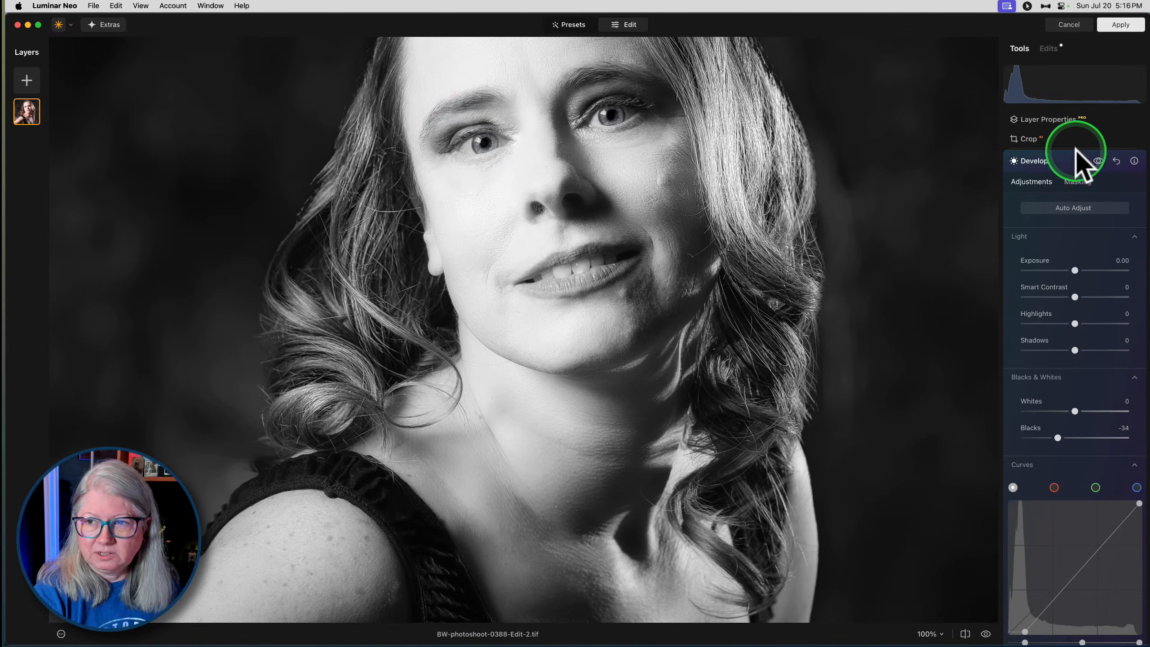
- Close Develop and apply the finished portrait edits, returning to Lightroom Classic
click(1083, 161)
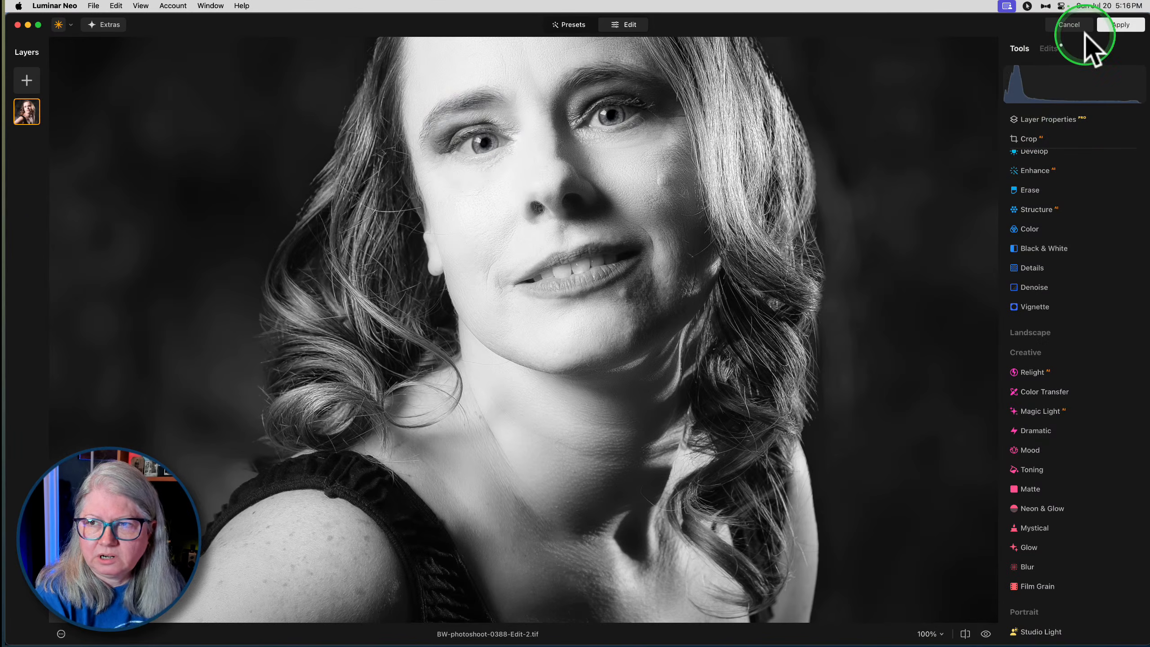
click(1114, 24)
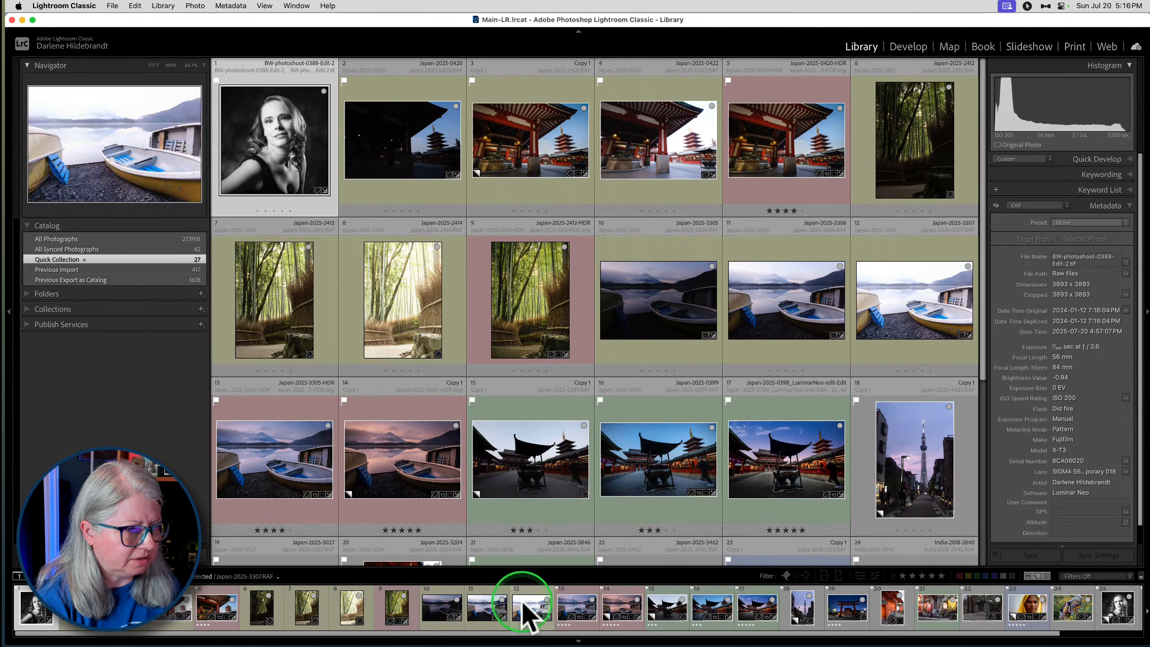
- Move BW-photoshoot-0388-Edit-2 in the Quick Collection so it sits directly after Copy 2 of the black-and-white portrait
key(super+shift+e)
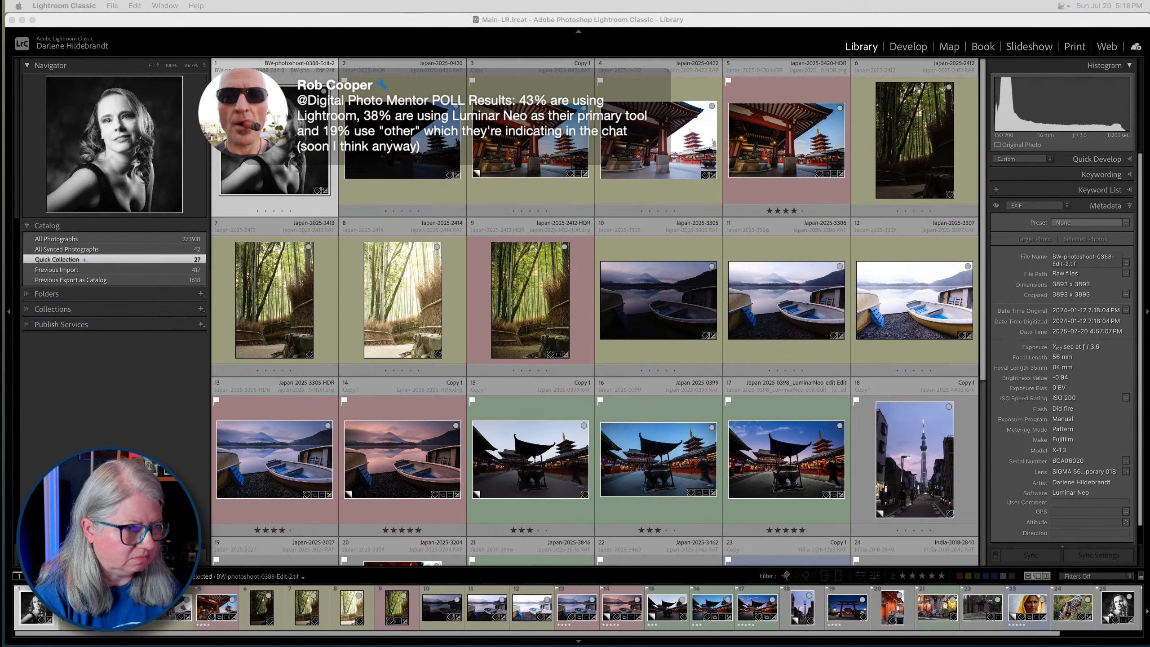
click(298, 142)
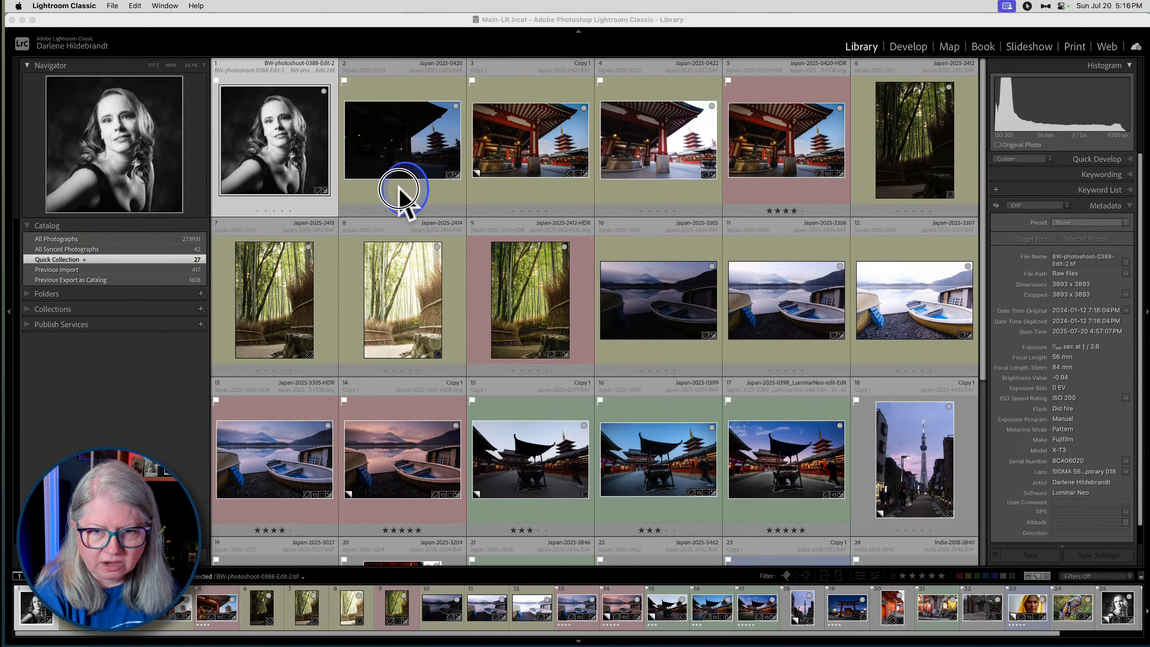
drag(277, 138, 551, 422)
scroll(548, 417, down, 5)
scroll(551, 422, down, 2)
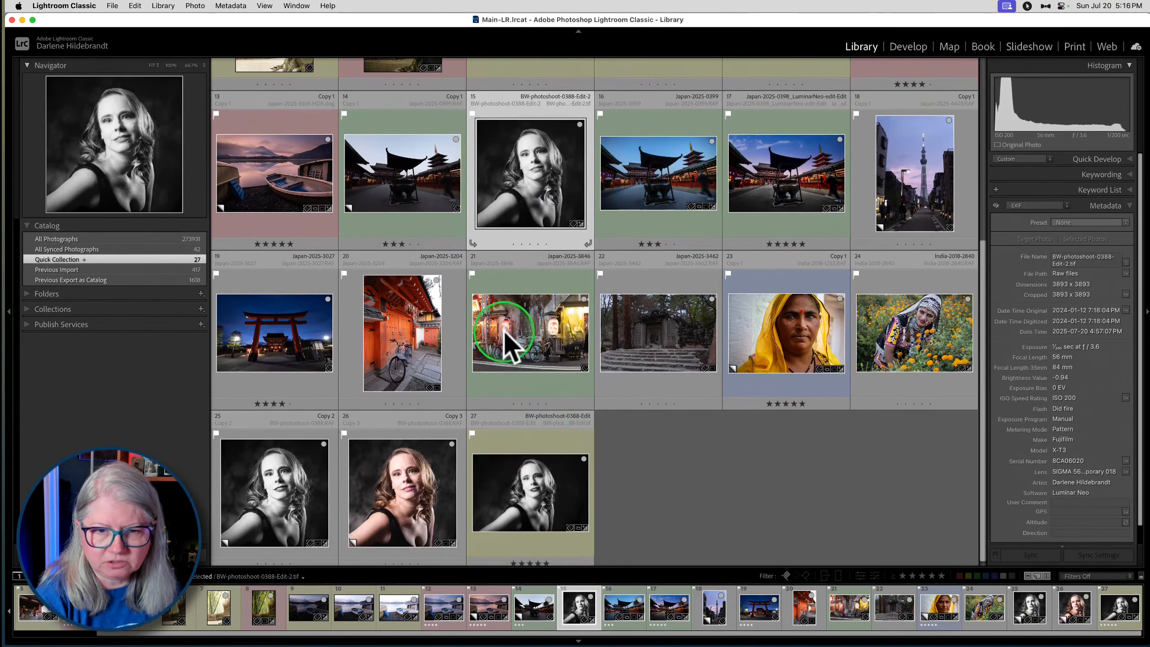
drag(342, 448, 337, 443)
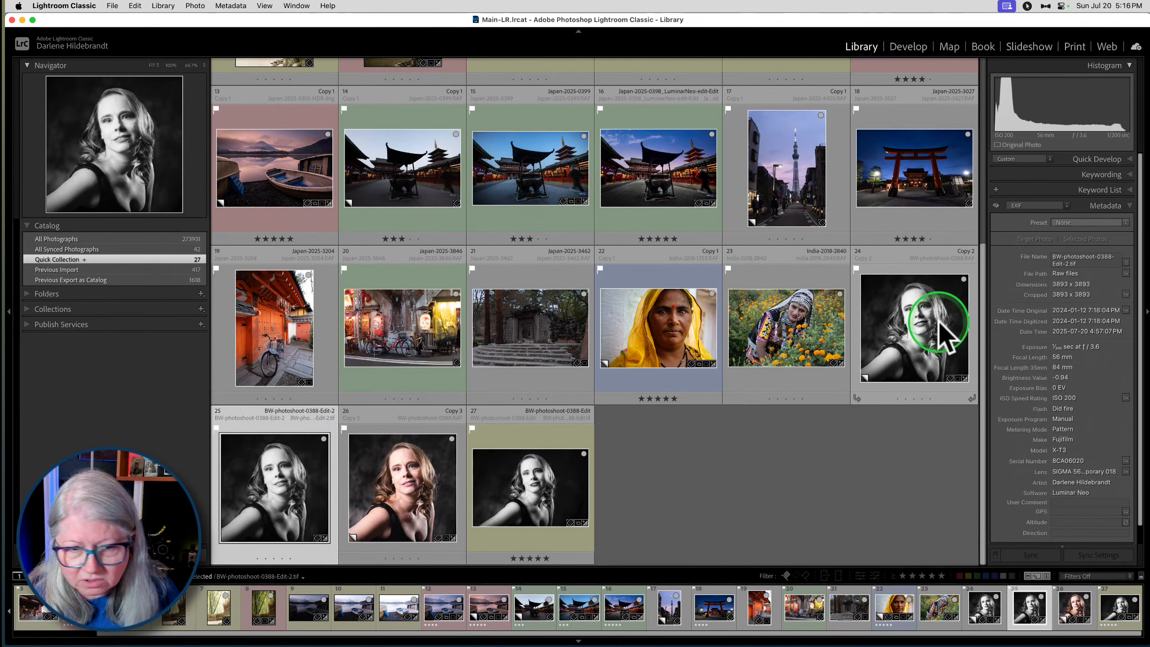
- Show Copy 2 of BW-photoshoot-0388.RAF and BW-photoshoot-0388-Edit-2.tif side by side in Compare view with the side panels hidden
click(945, 337)
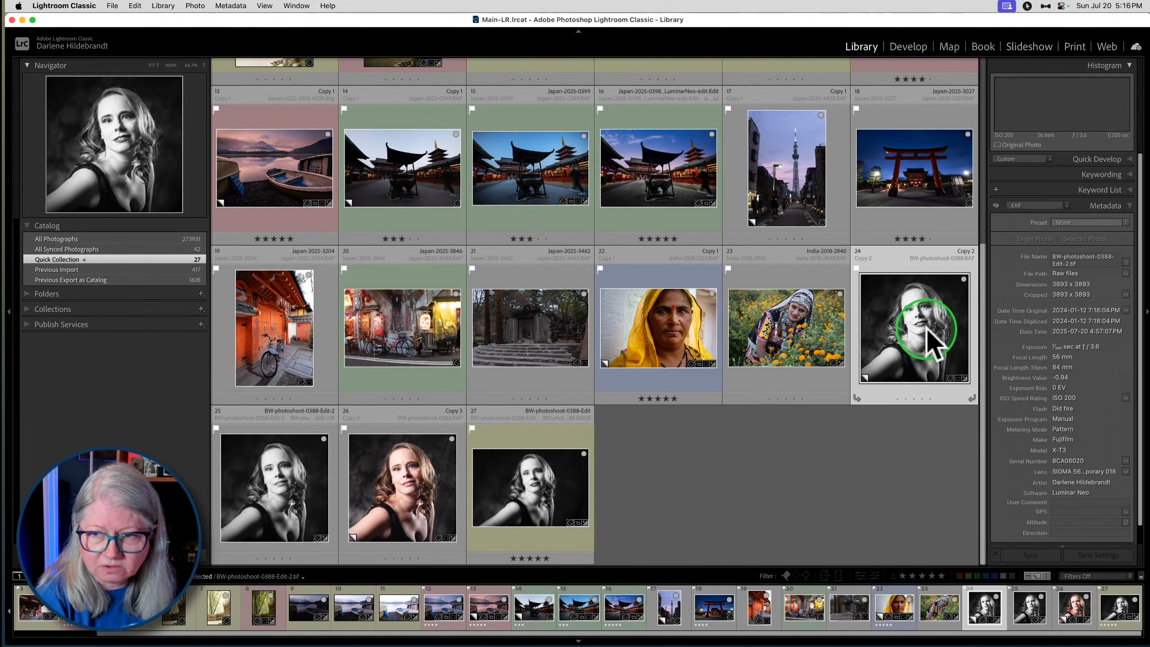
key(c)
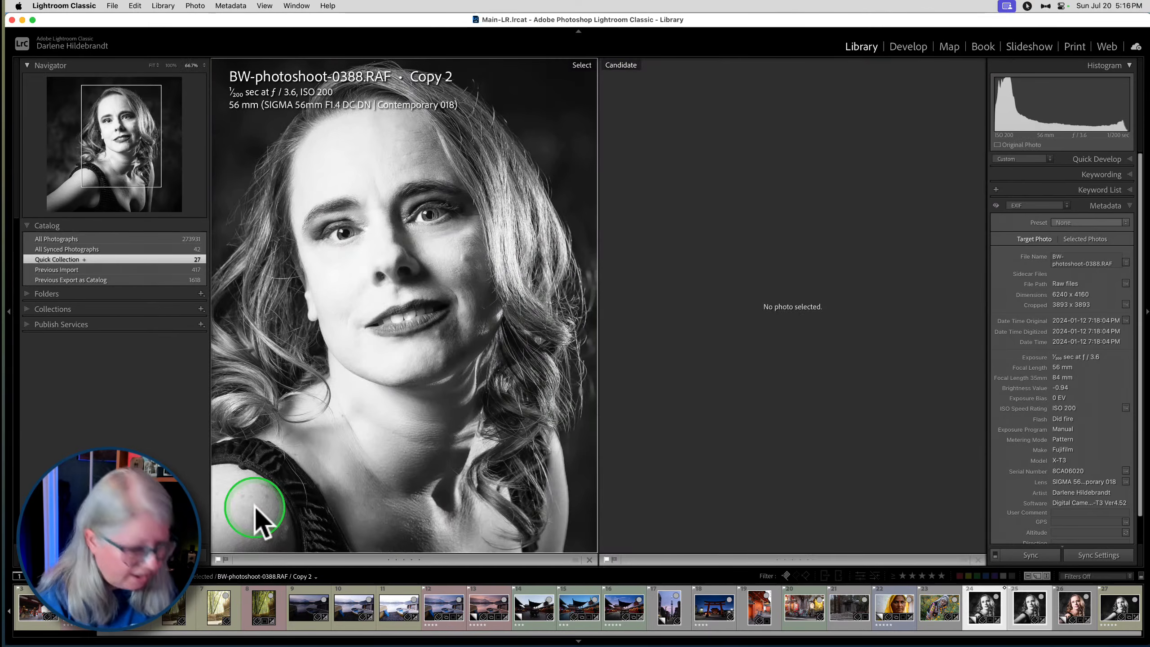
key(Tab)
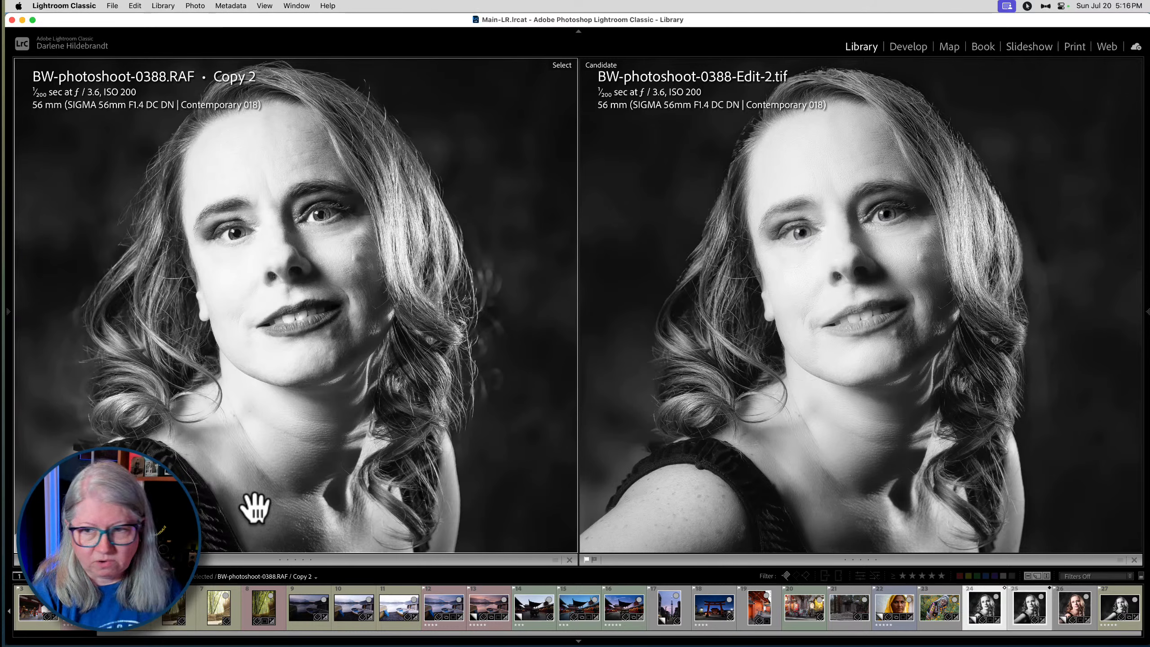
- Compare the faces, eyes and hair of the two portraits at full and enlarged views, and return to the start of the photo grid
click(358, 434)
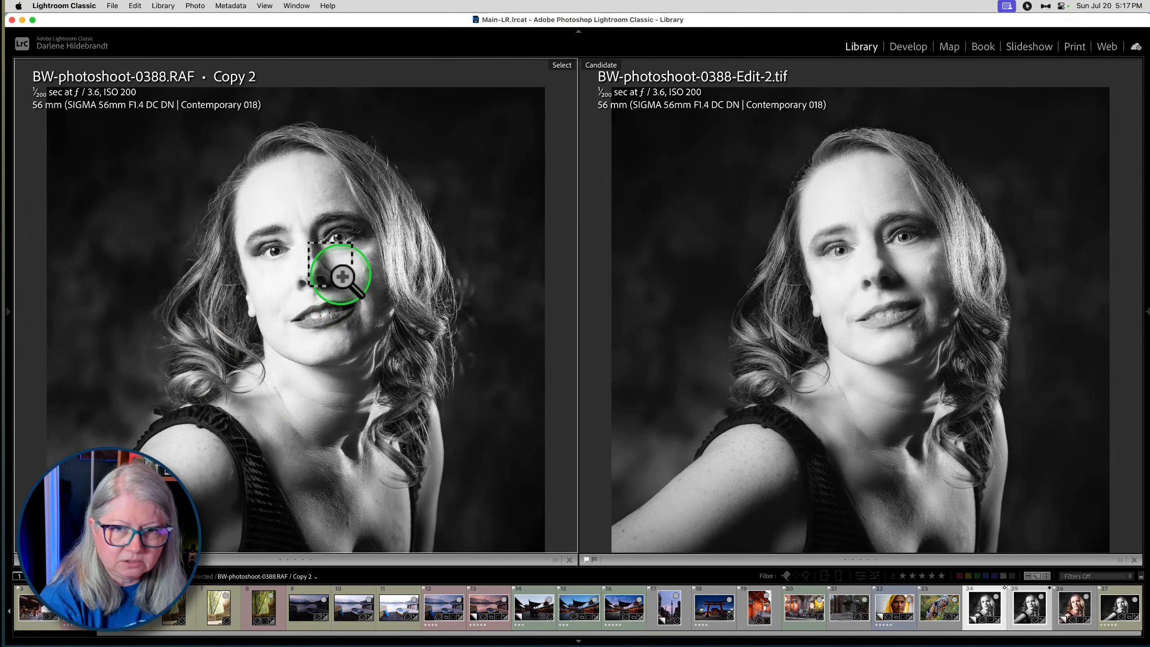
click(341, 269)
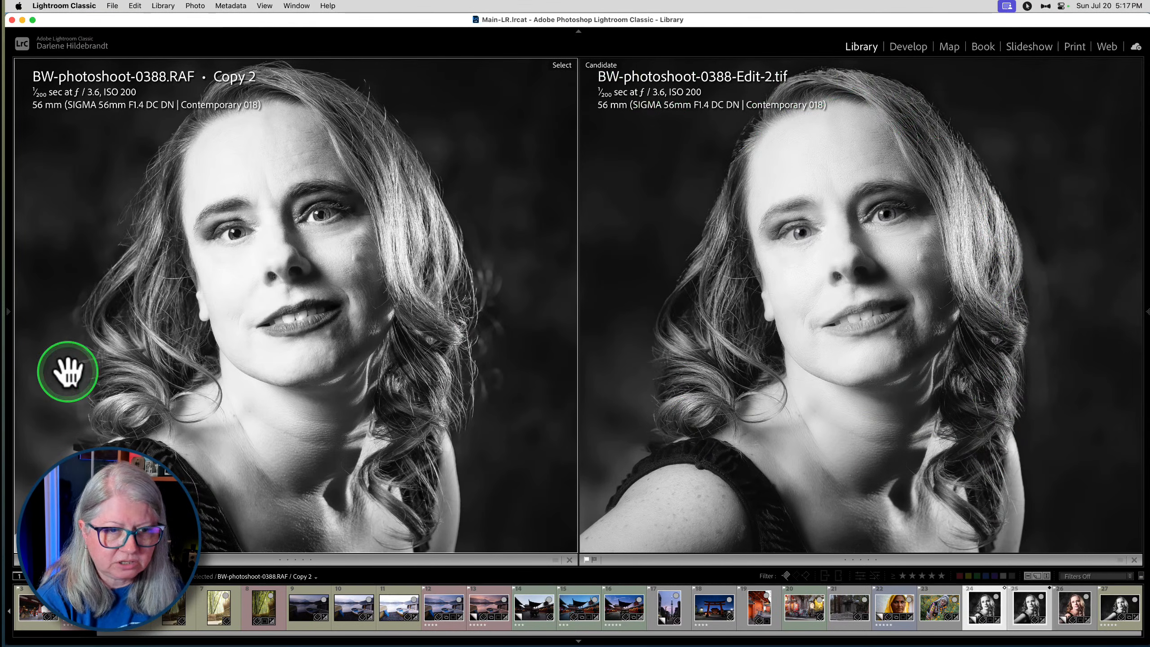
click(388, 417)
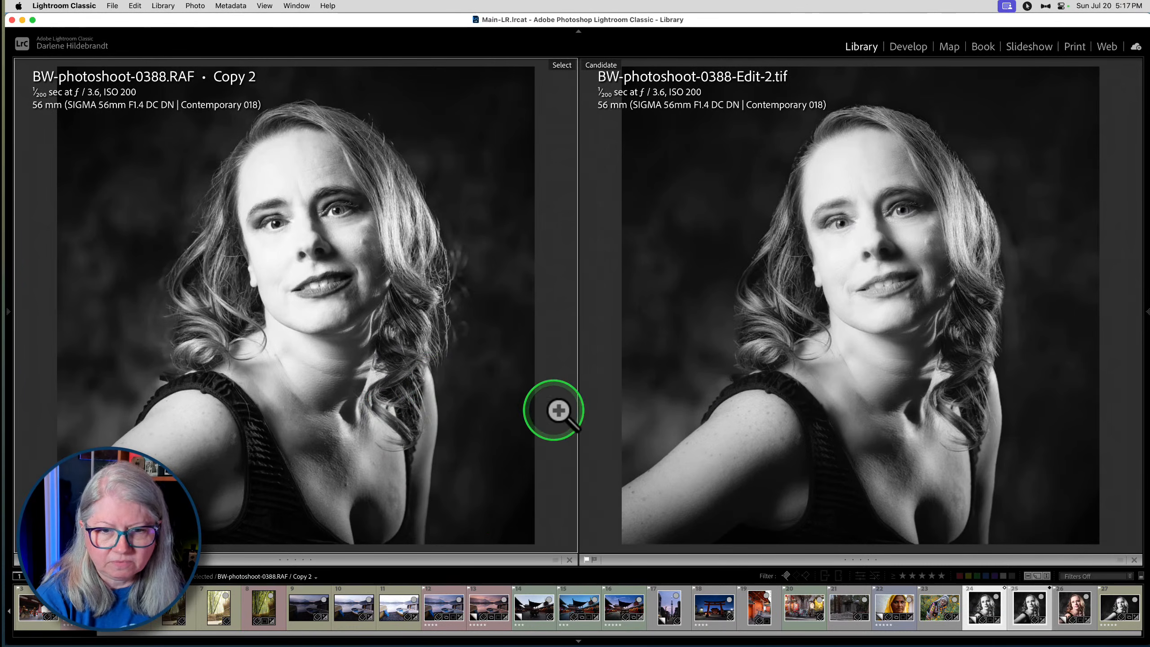
click(339, 255)
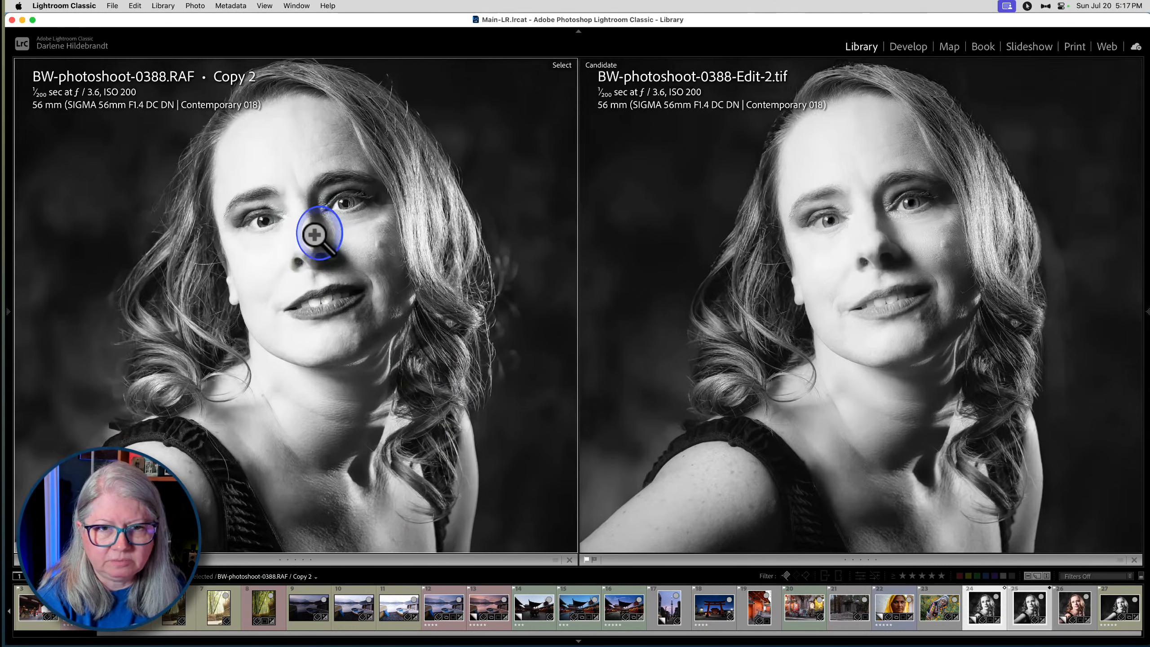
drag(307, 268, 307, 301)
click(308, 302)
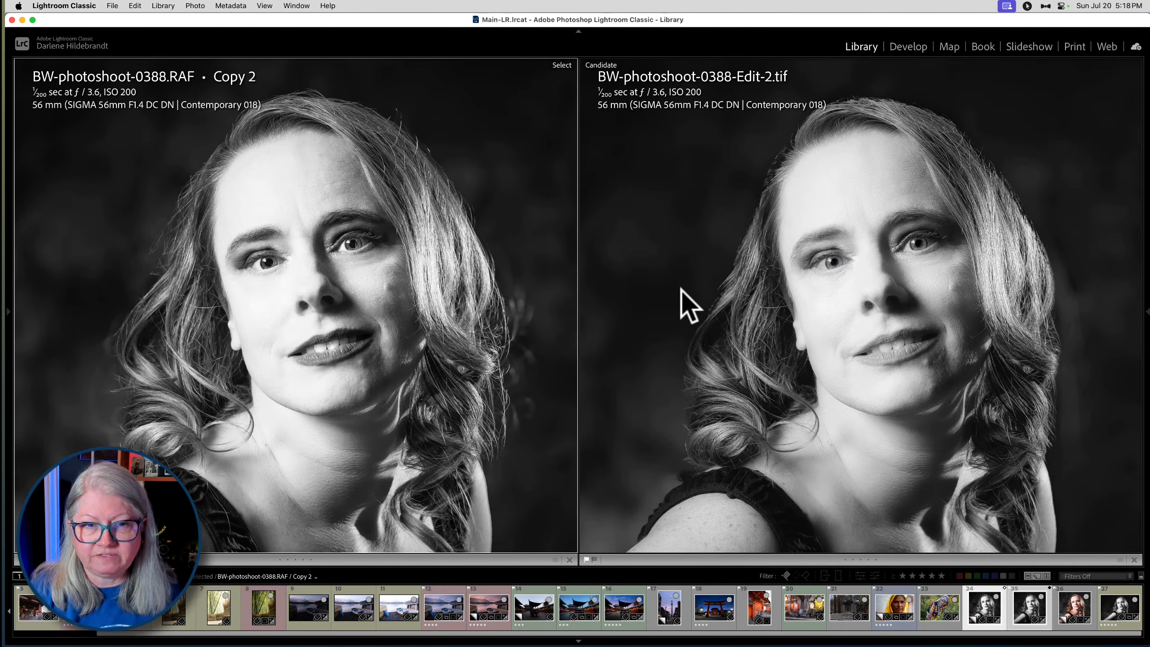
click(722, 261)
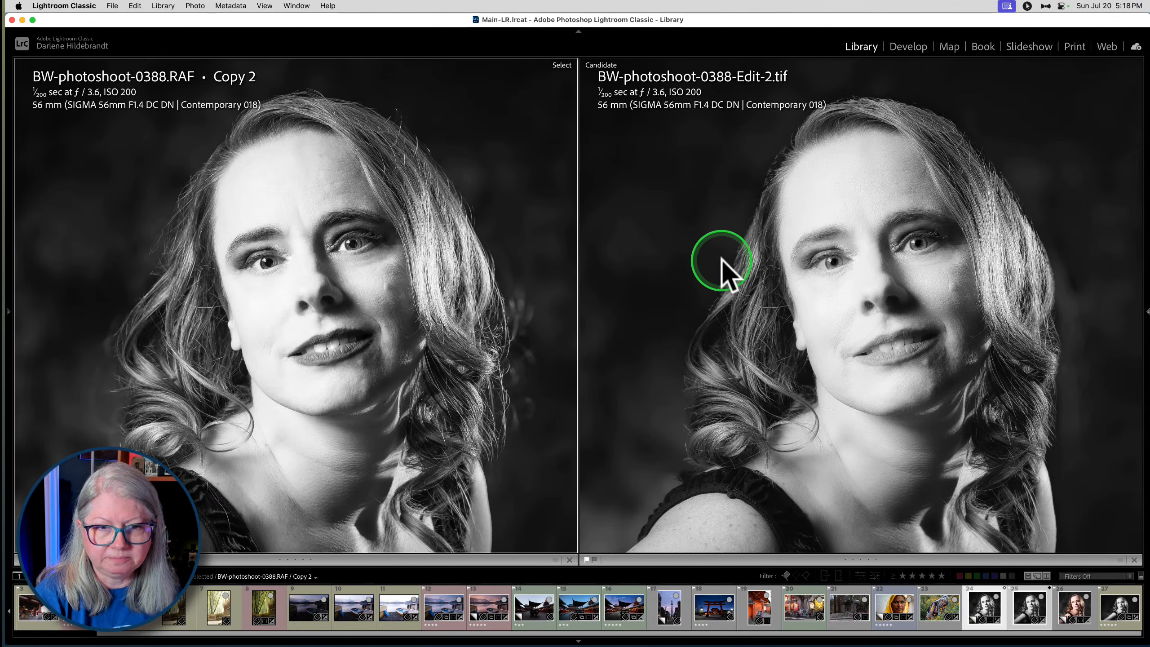
key(g)
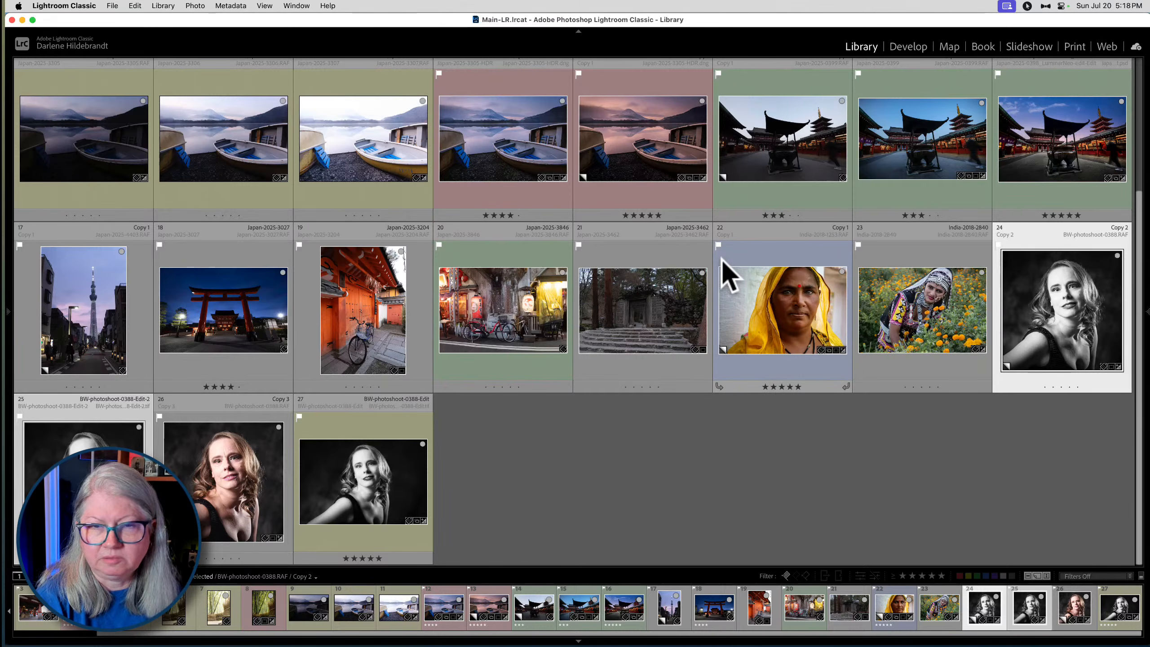
scroll(720, 259, up, 4)
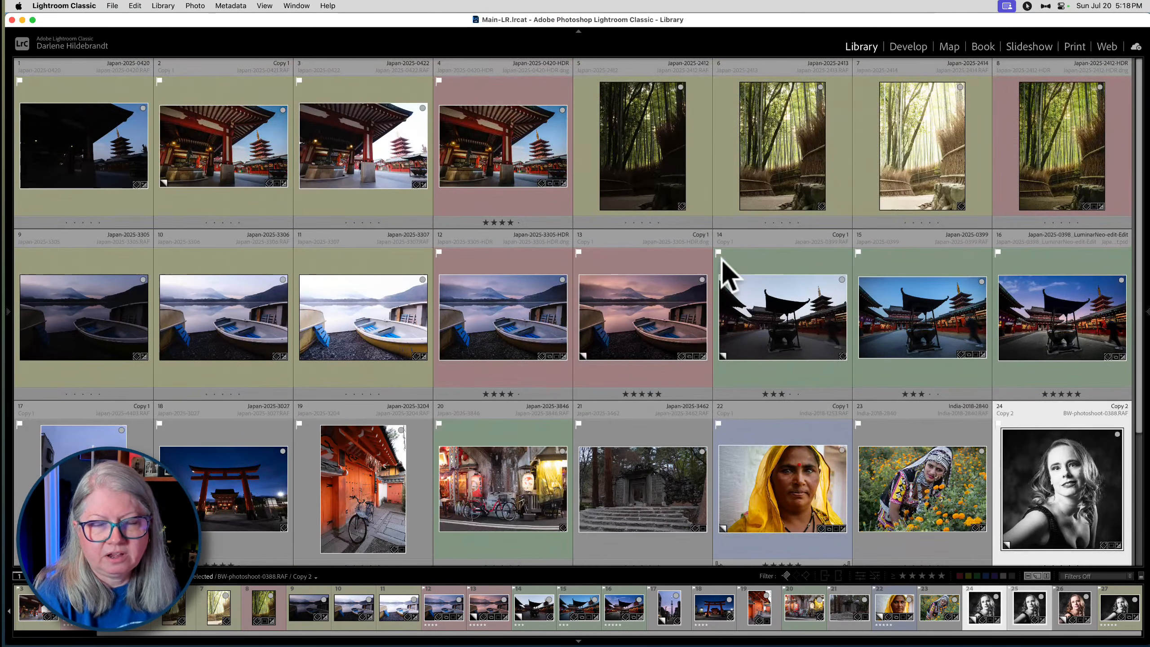
- Switch to Luminar Neo and open Japan-2025-0421_HDR.tiff for editing
key(super+Tab)
key(super+Tab)
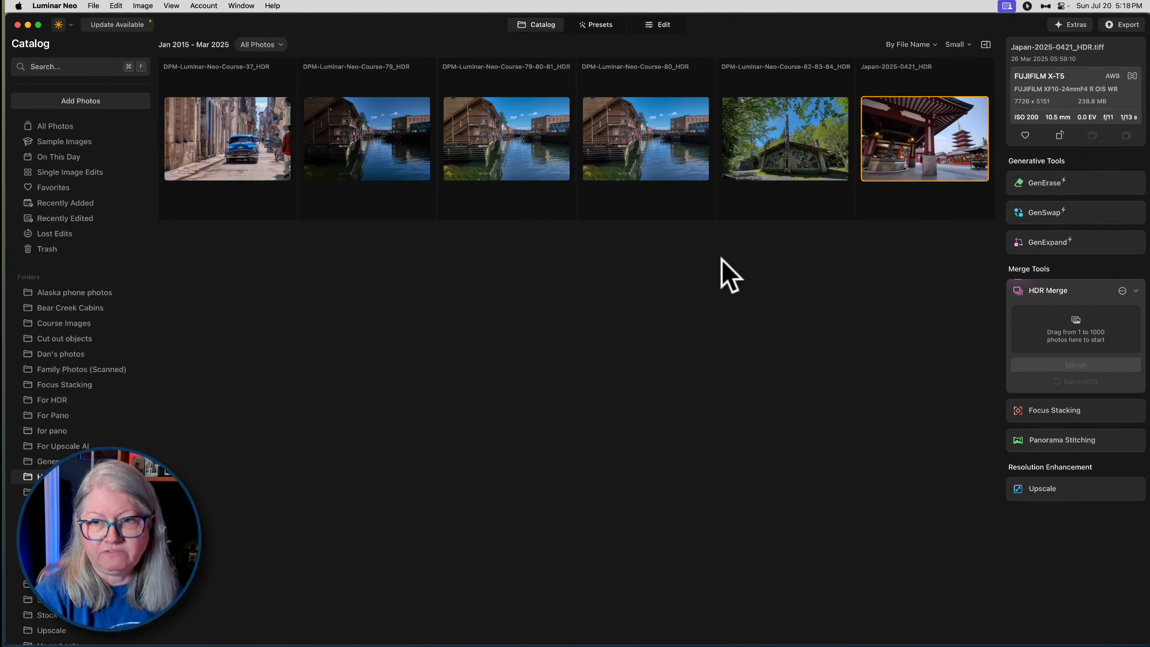
click(904, 152)
click(660, 28)
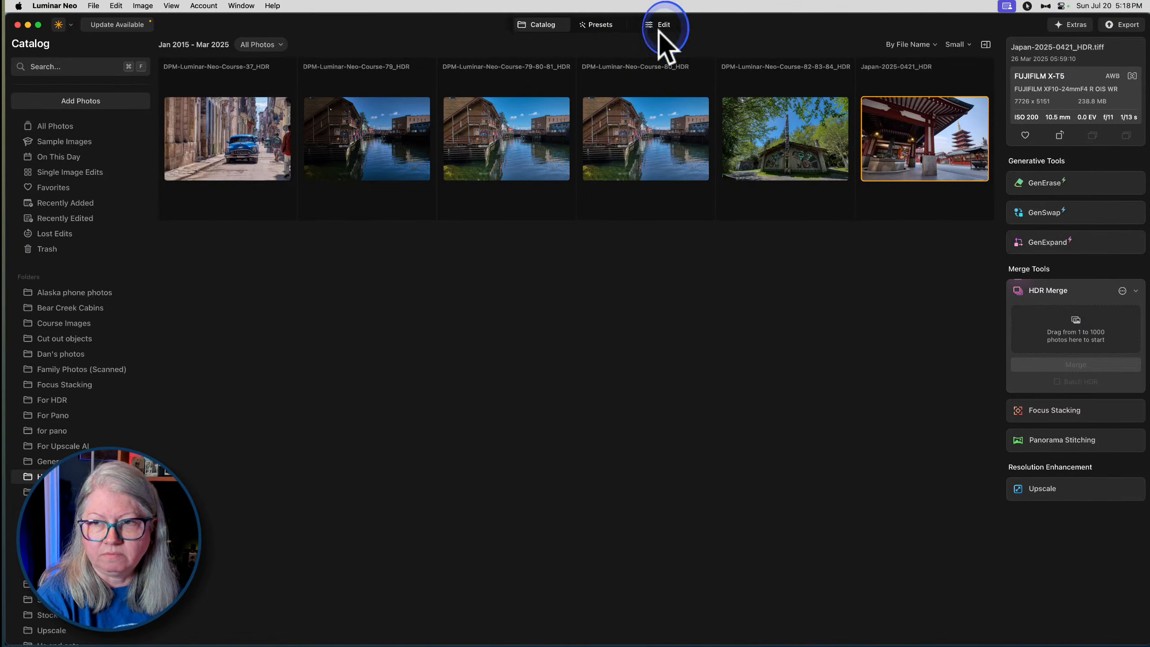
click(787, 367)
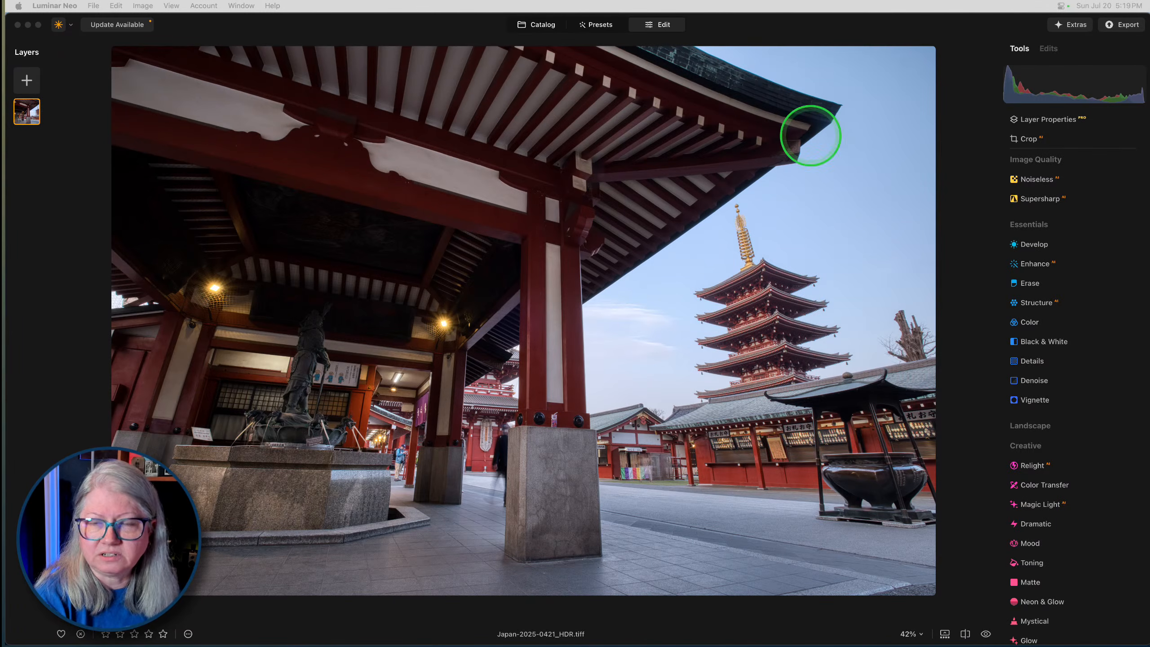
- Switch to Lightroom Classic and open Copy 2 of the black-and-white portrait in Develop with the Basic adjustments expanded
key(super+Tab)
key(super+Tab)
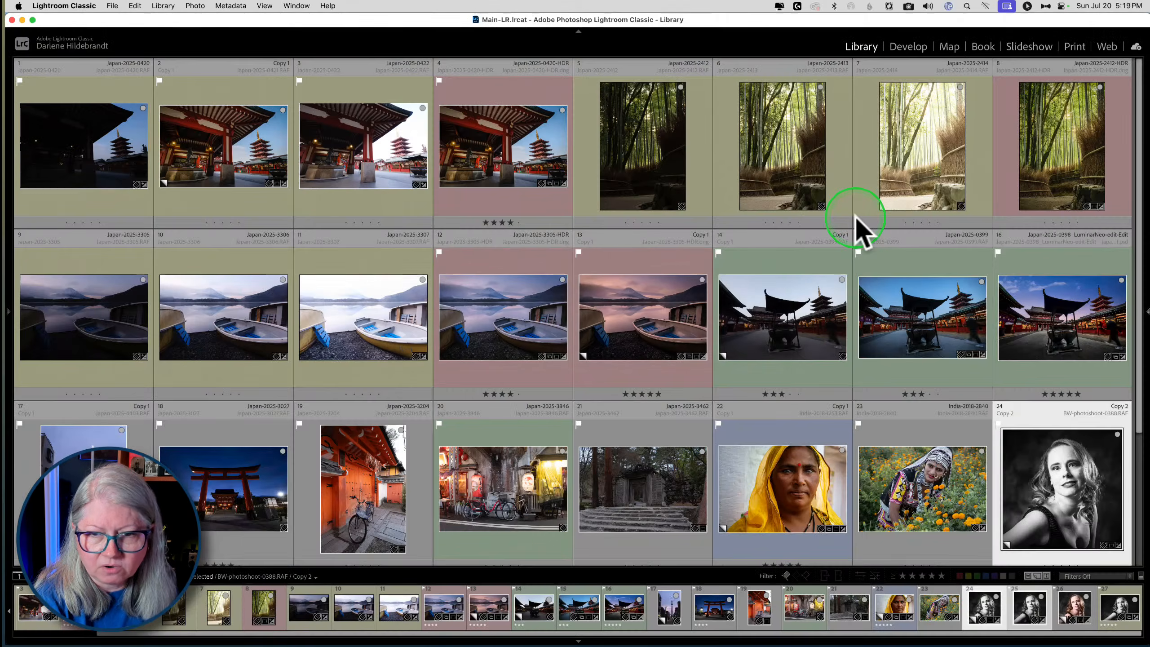
scroll(856, 229, down, 5)
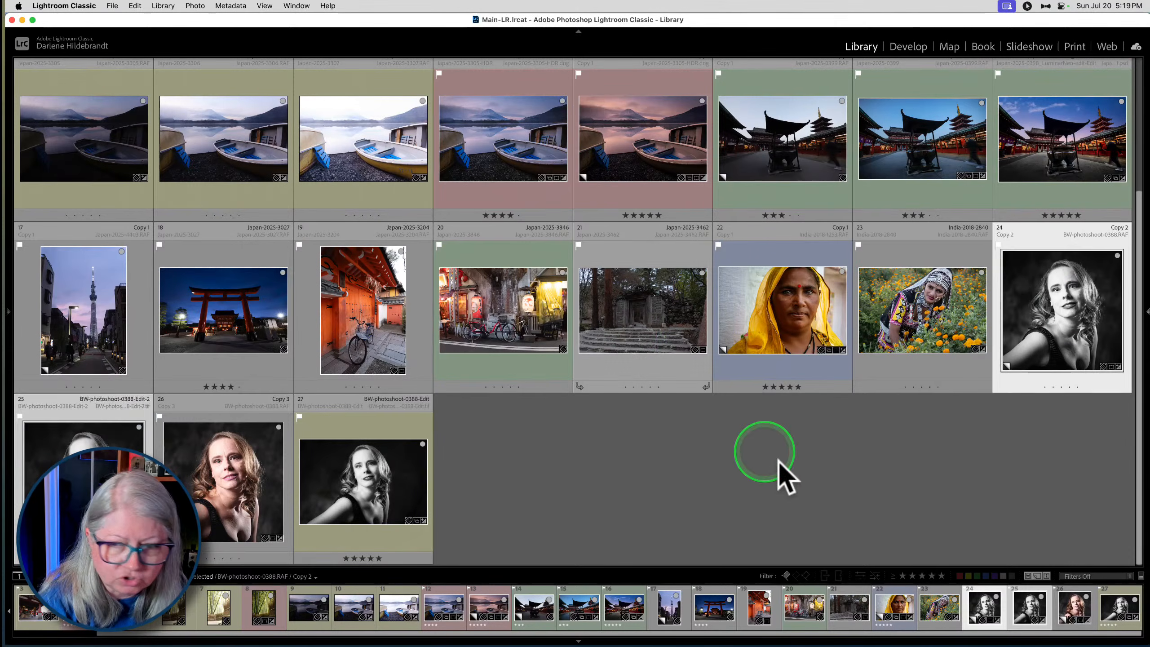
click(702, 407)
click(1076, 298)
key(e)
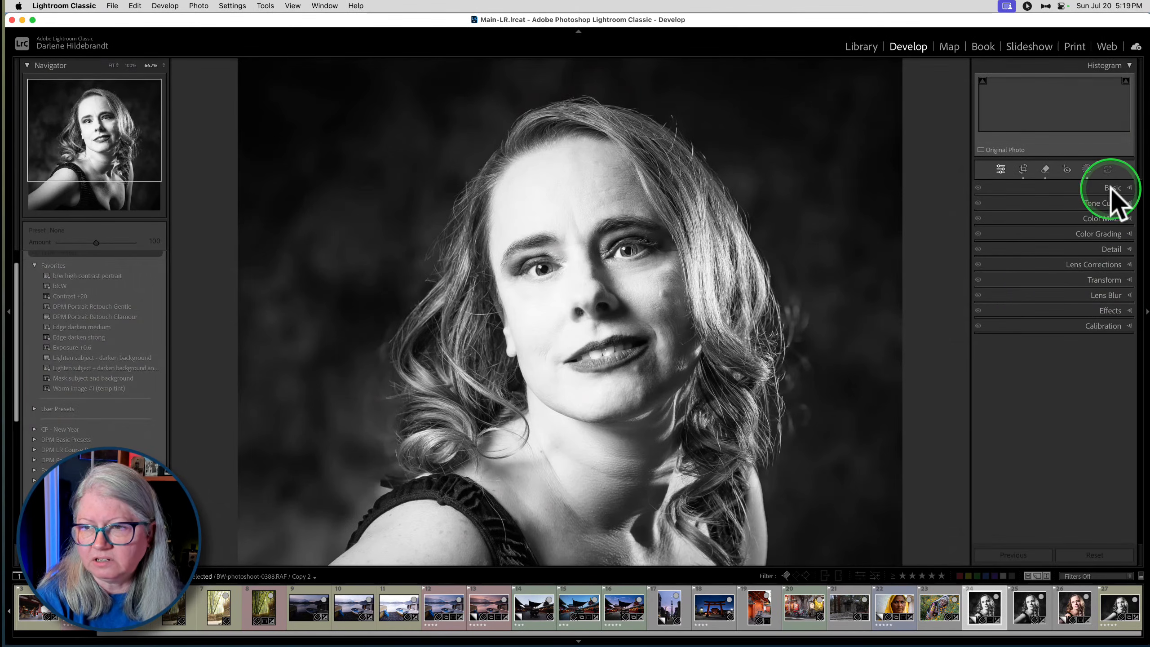
click(1110, 187)
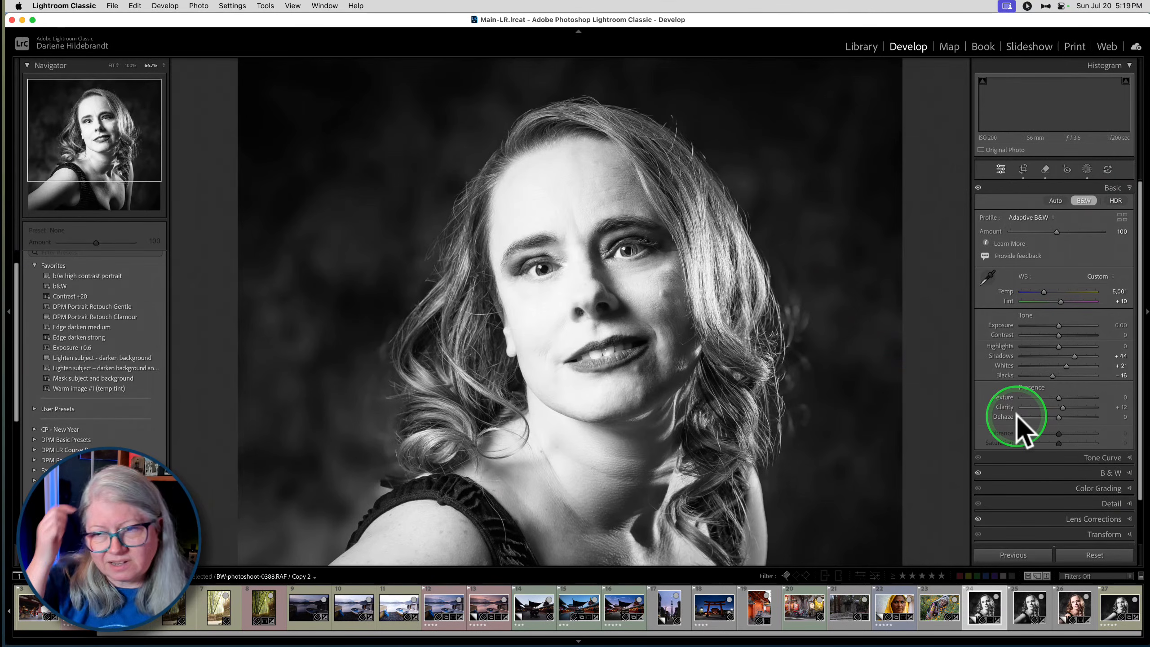
- Try Dehaze at -46 and -10 on the portrait, and compare the enlarged face with its before version
mouse_move(1059, 416)
mouse_down()
mouse_move(1122, 416)
mouse_move(976, 418)
mouse_move(1040, 417)
mouse_up()
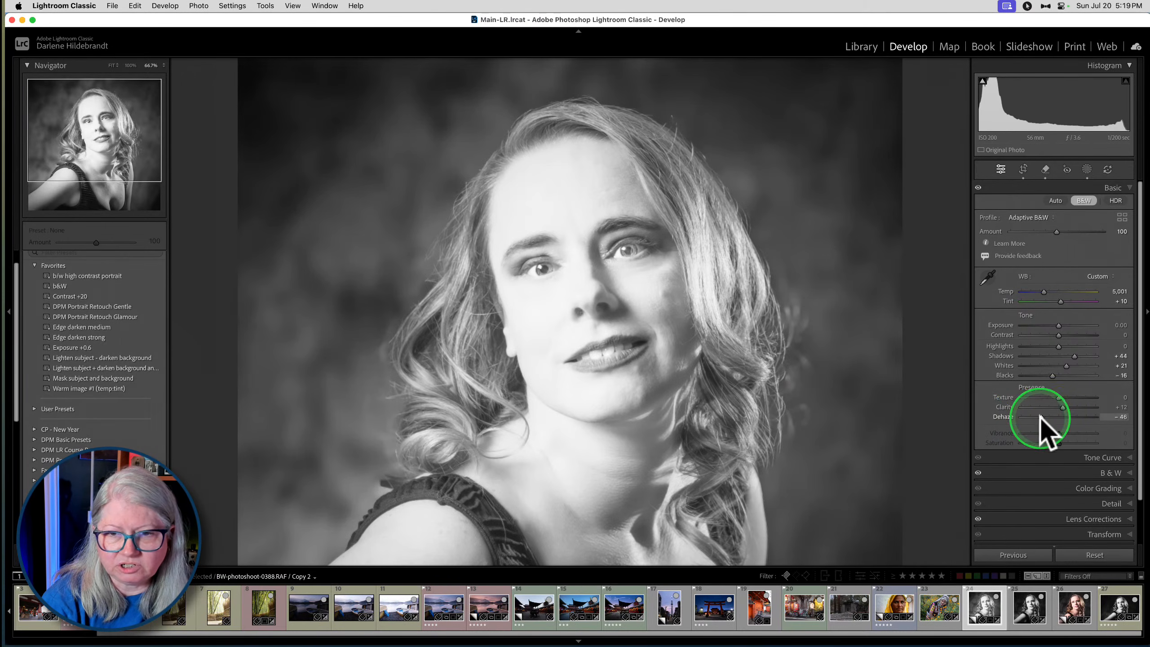
click(1053, 417)
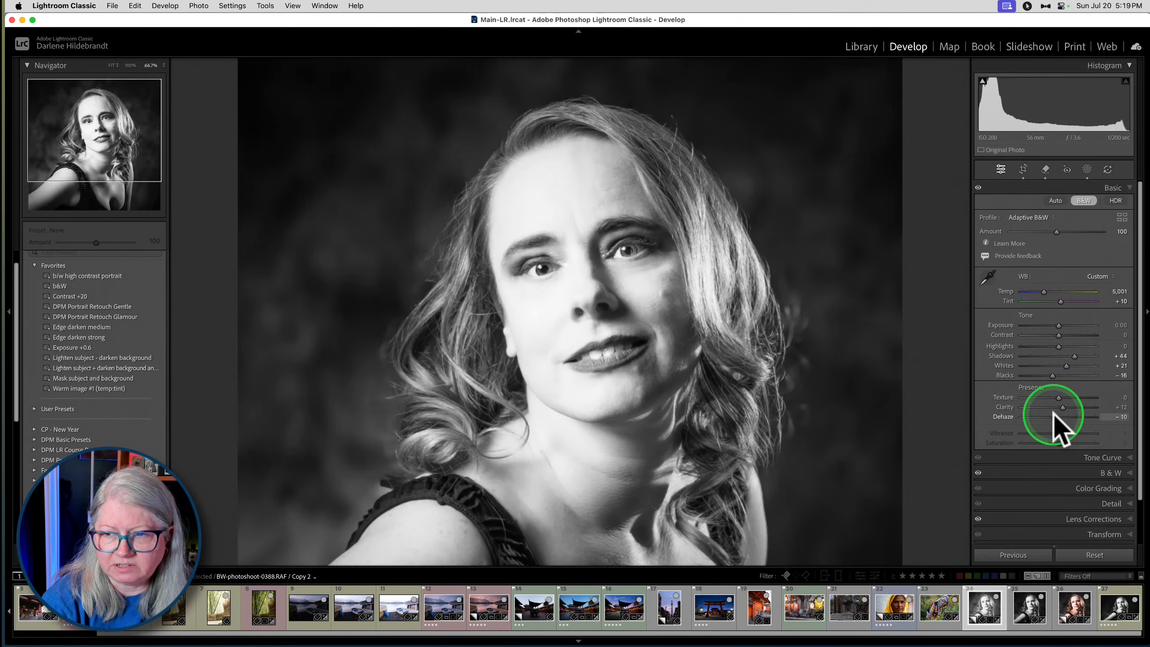
click(779, 338)
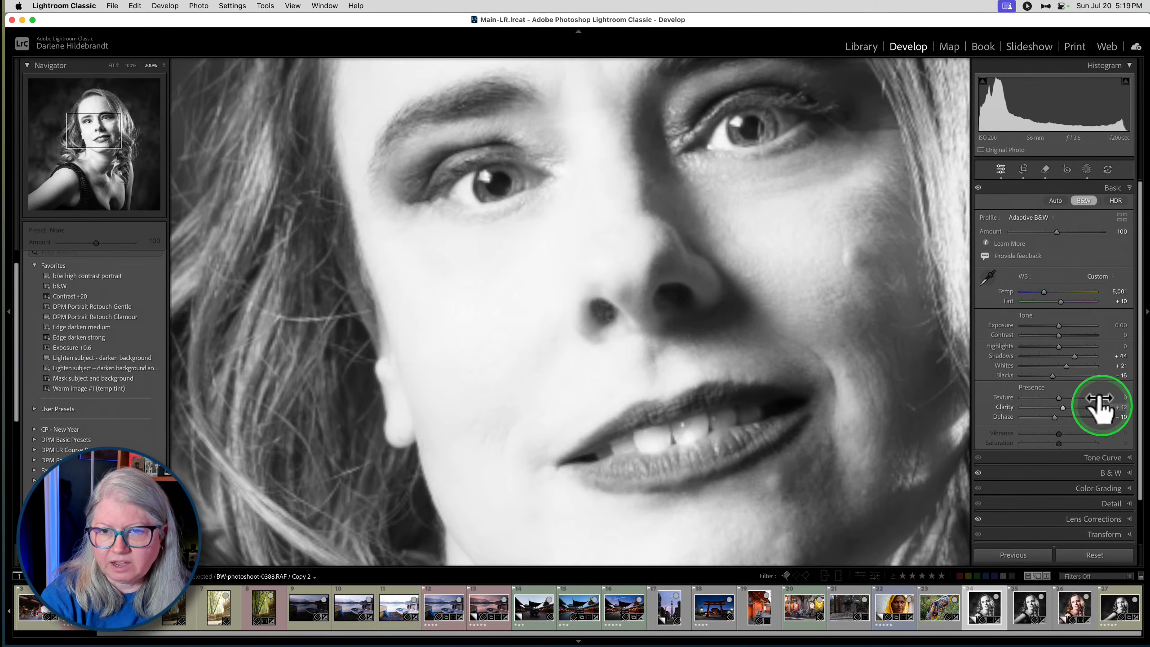
key(backslash)
key(backslash)
- Reset Dehaze to 0, try it at -14 on the enlarged face, and reset it again with the whole portrait in view
click(1048, 418)
drag(1054, 416, 1062, 418)
double_click(1058, 417)
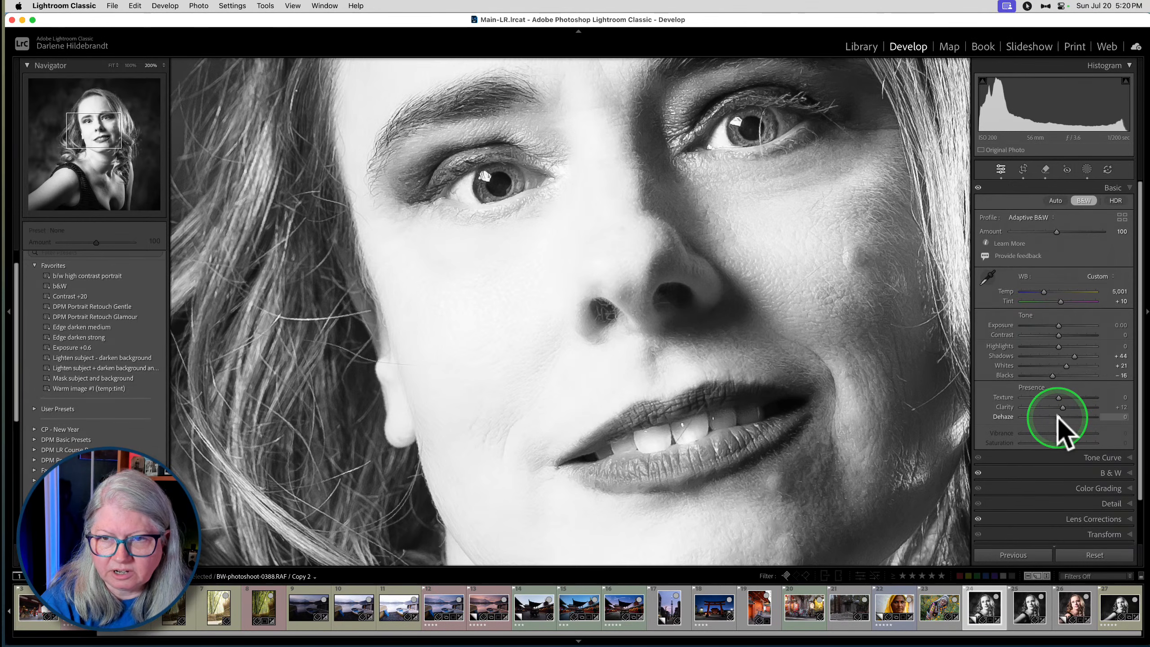
click(1059, 418)
mouse_move(1060, 418)
mouse_down()
mouse_move(1031, 417)
mouse_move(1053, 417)
mouse_up()
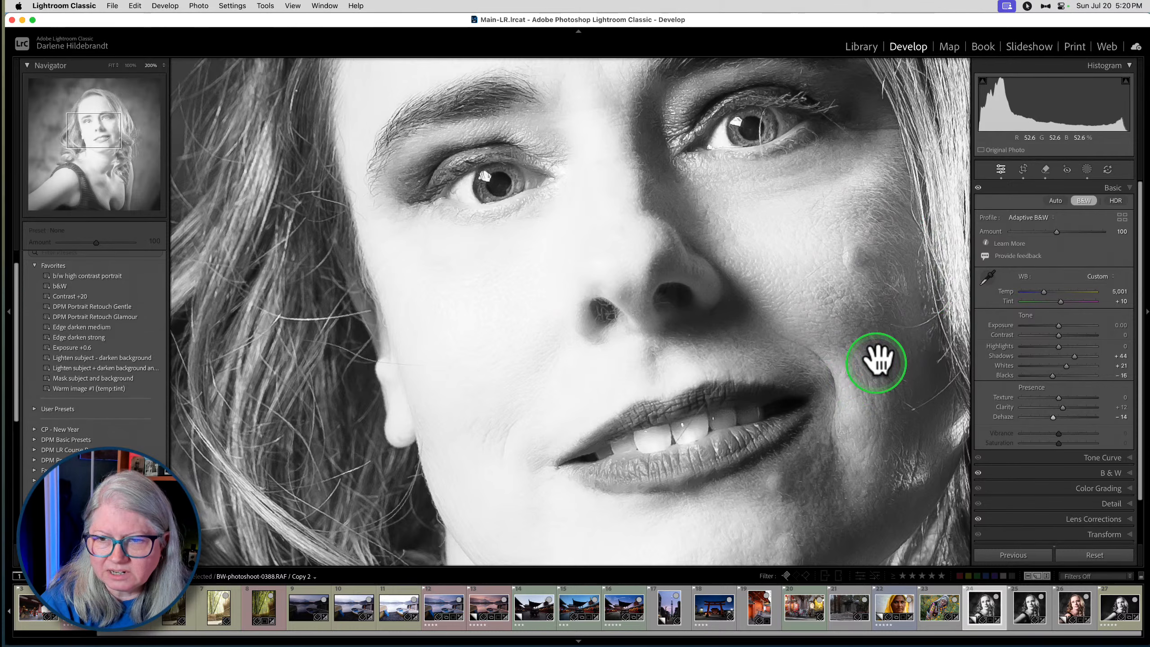
double_click(1051, 415)
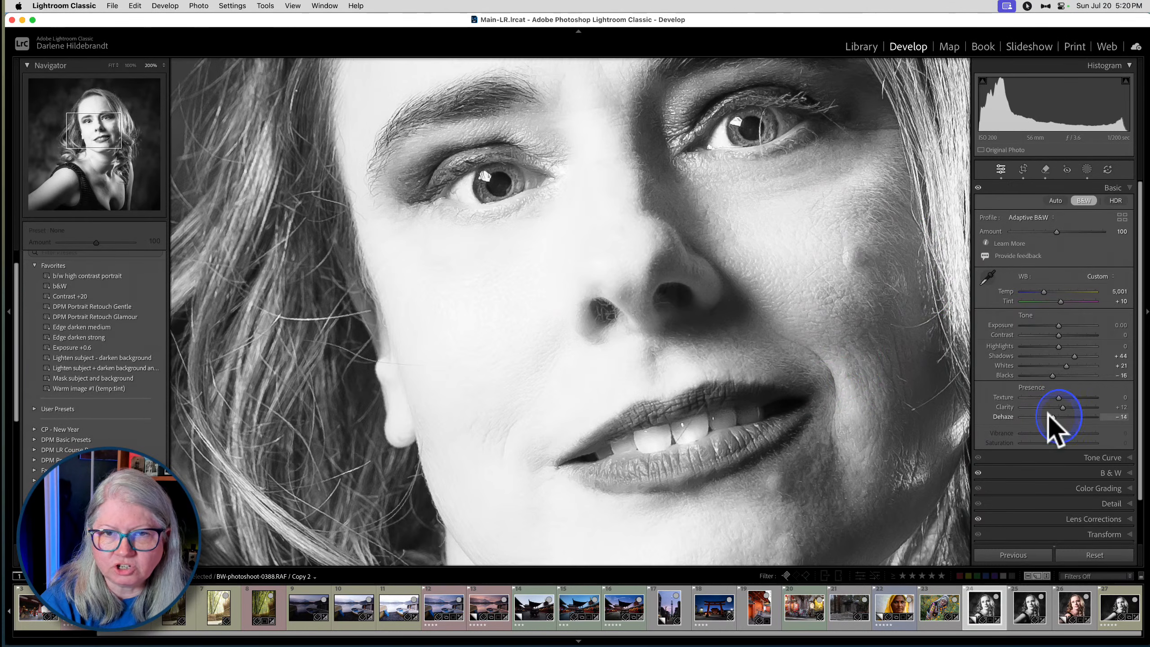
click(748, 362)
- Switch back to Luminar Neo with the temple HDR photo open for editing
key(super+Tab)
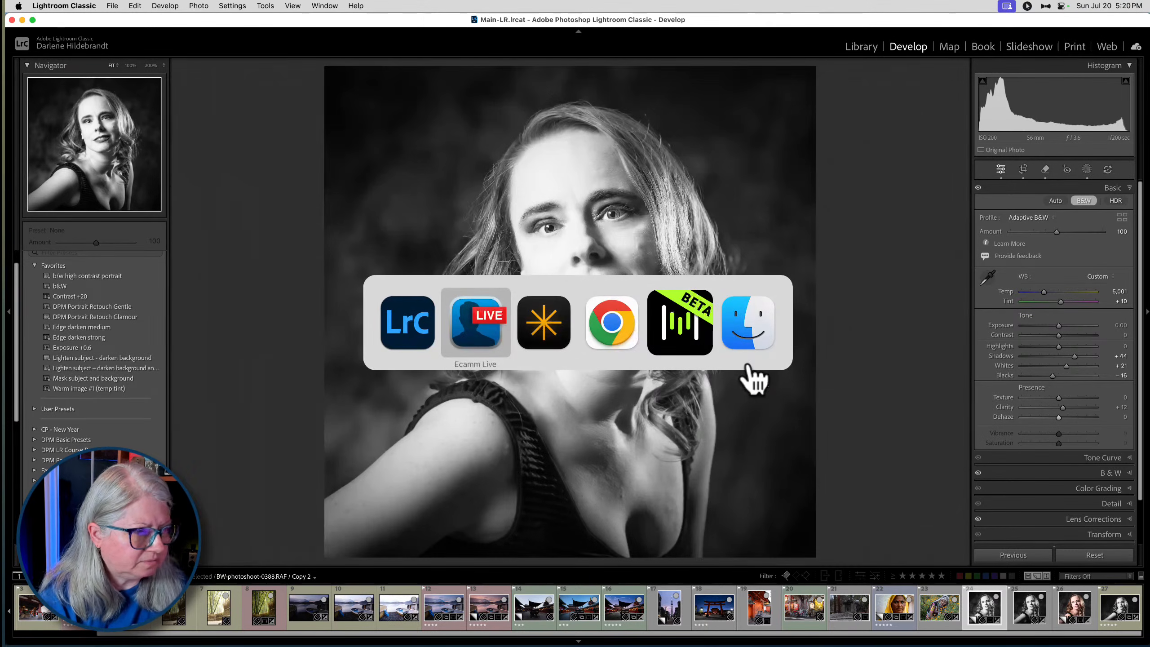
key(super+Tab)
key(super+Tab)
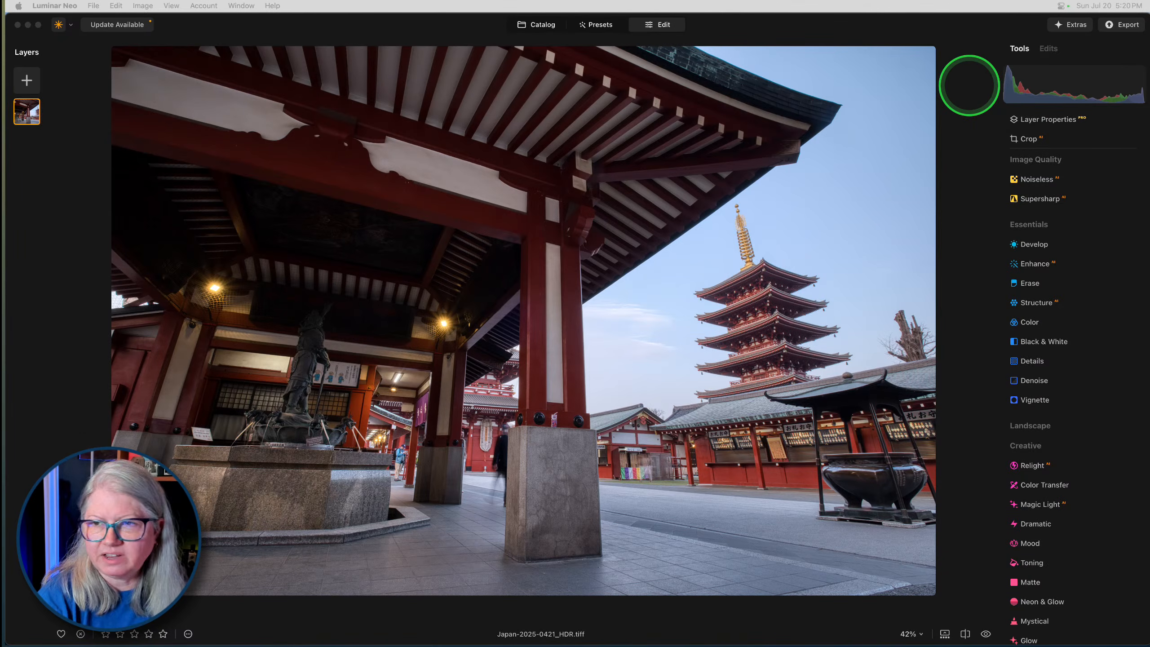
click(969, 87)
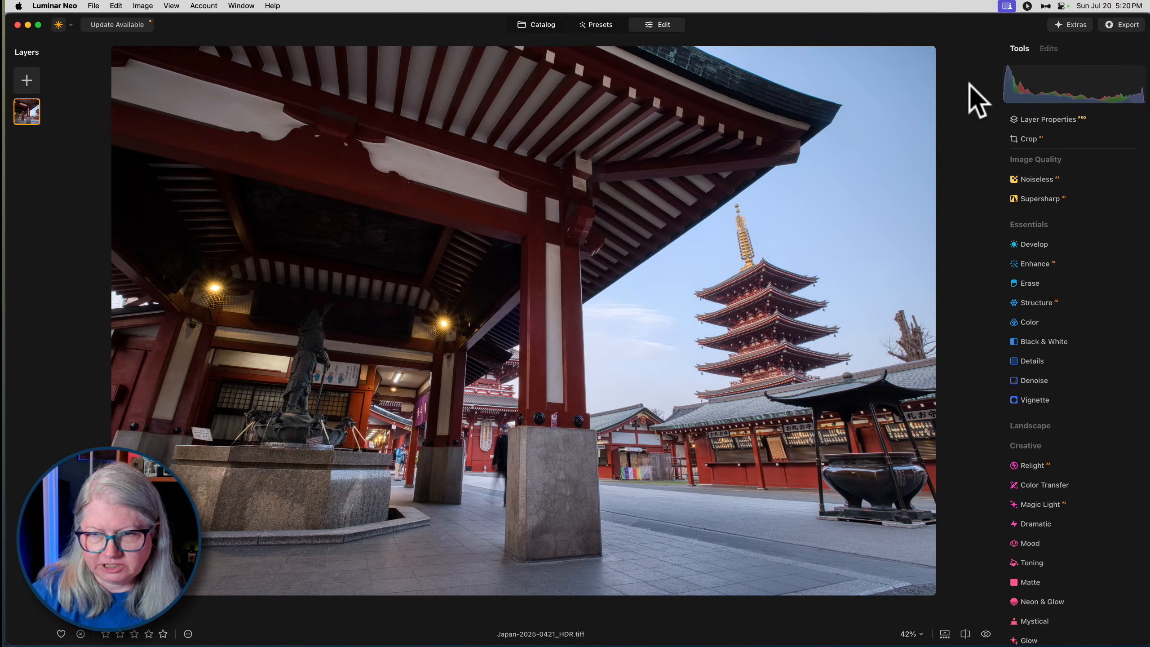
click(973, 108)
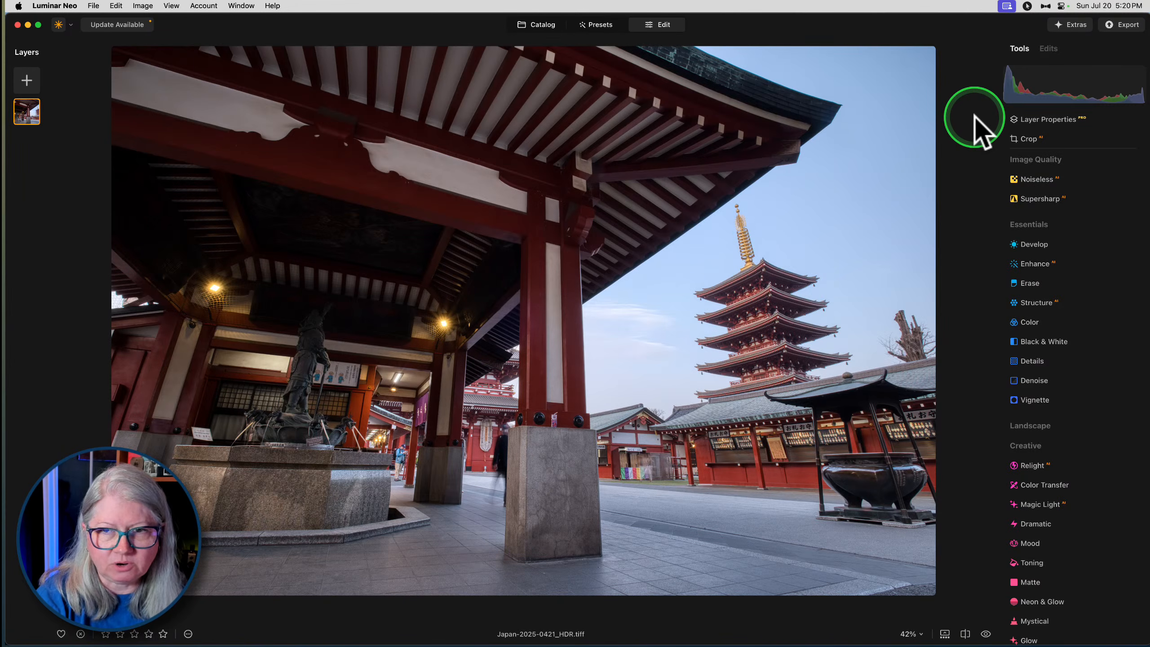
- Try the Enhance tool's Accent adjustment on the temple photo and return it to 0
click(1037, 245)
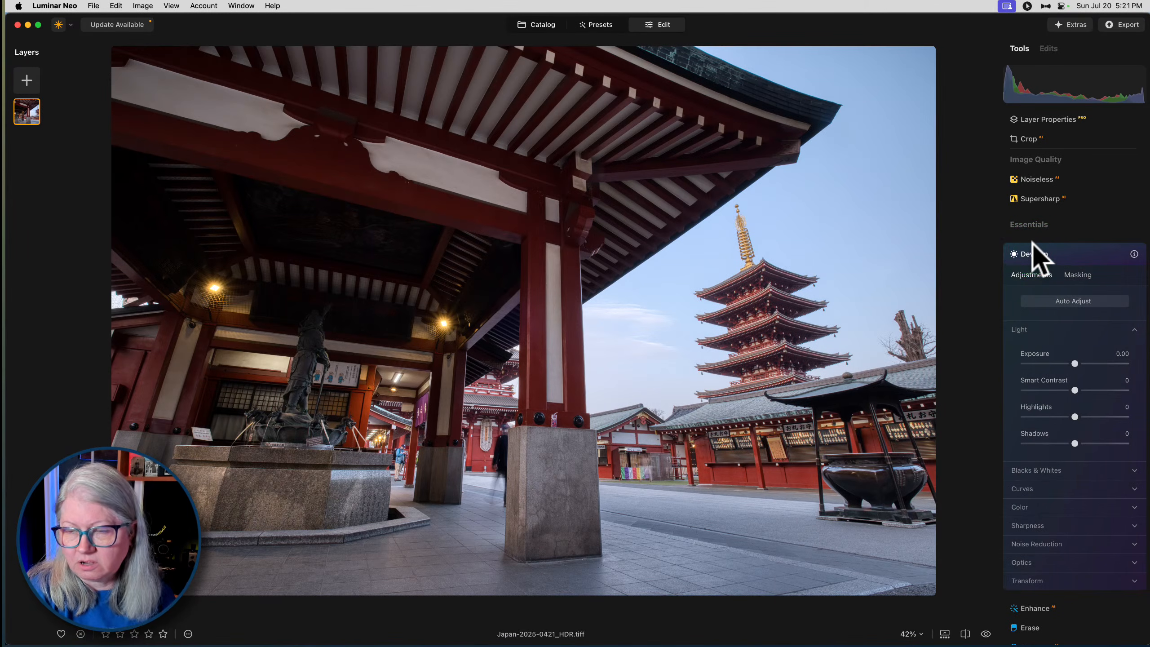
click(1034, 253)
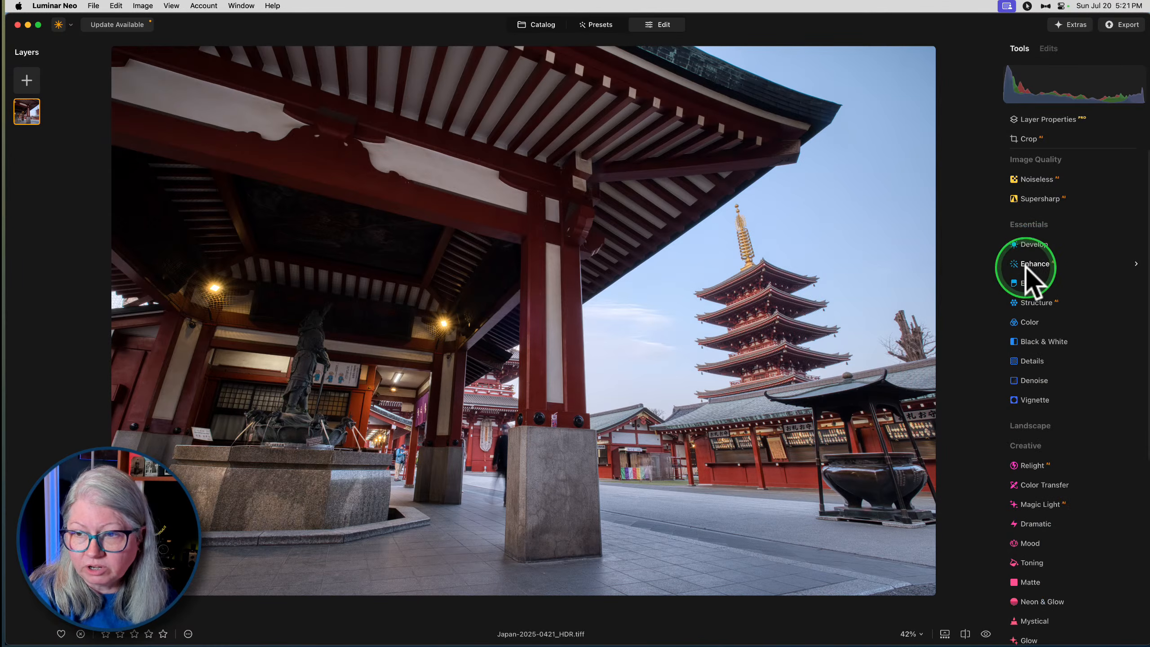
click(1034, 264)
drag(1026, 332, 974, 351)
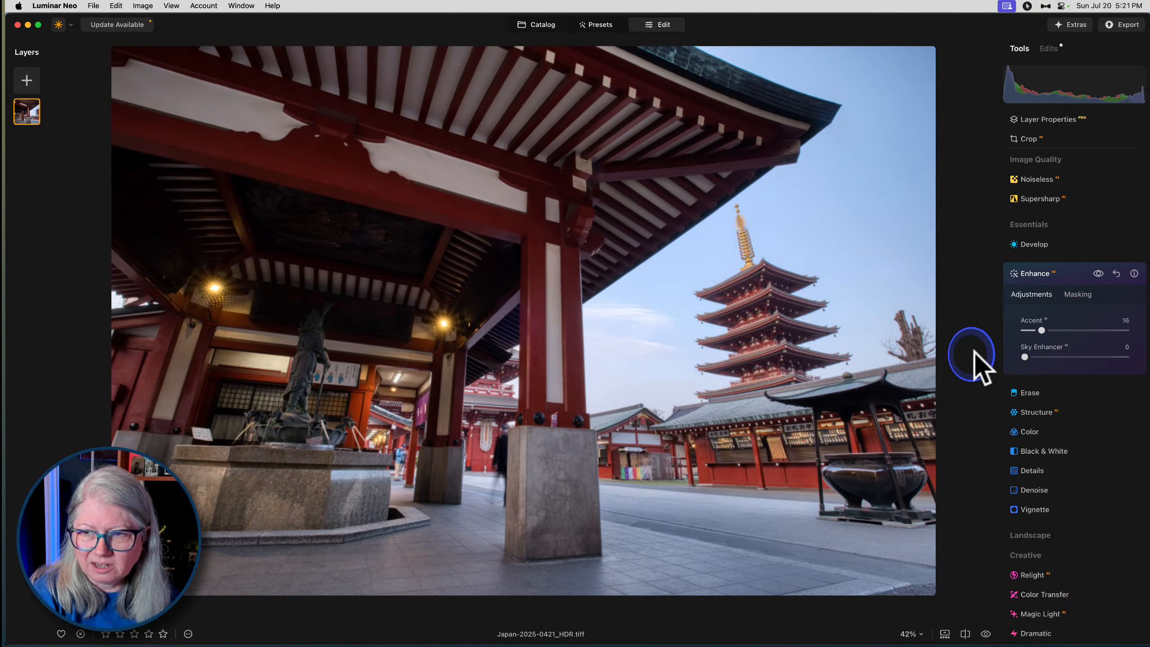
click(1042, 274)
- Show the Develop tool's Curves and the clipping overlay, and set Highlights to -30 and Shadows to 21
click(1044, 244)
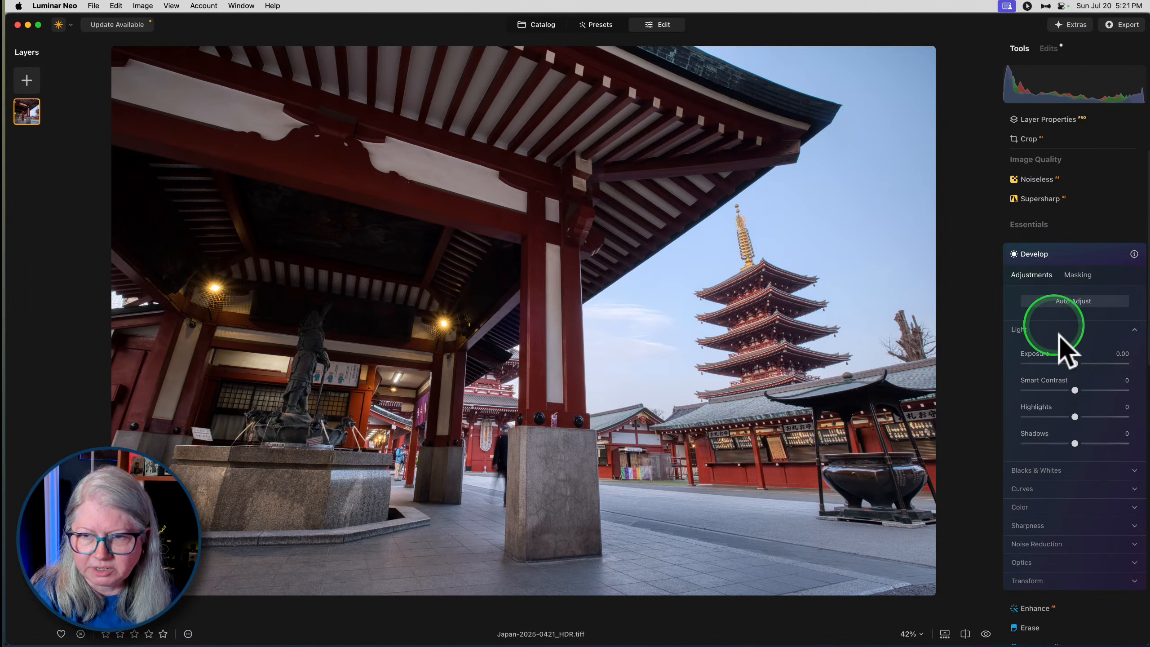
scroll(1068, 375, down, 2)
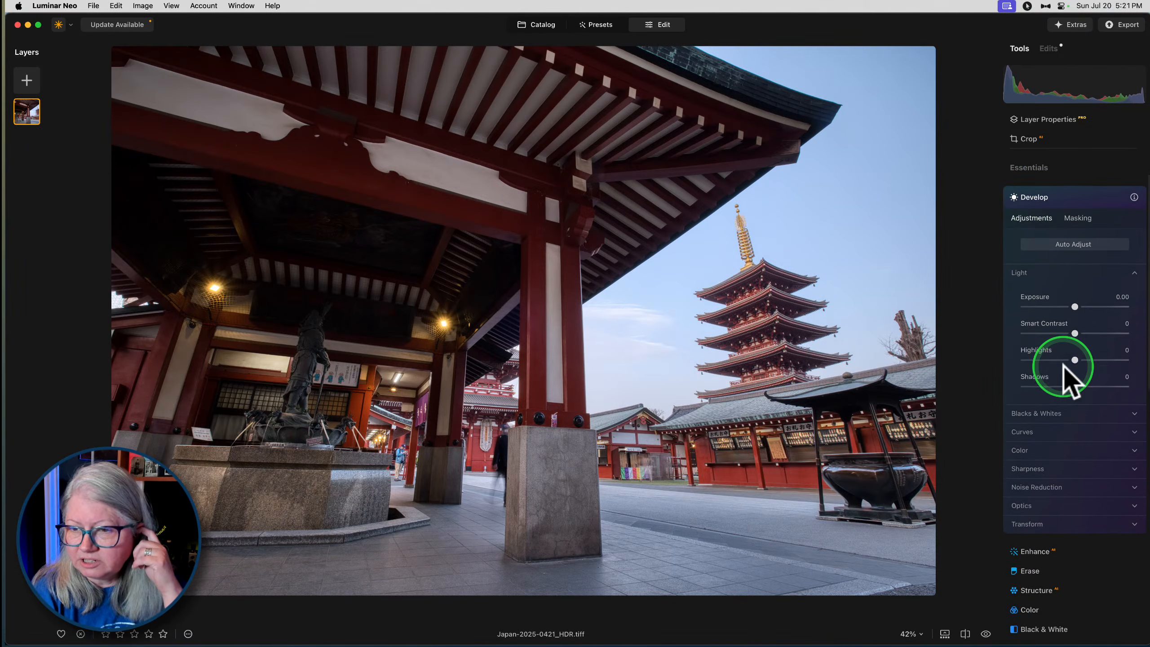
click(1024, 437)
scroll(1023, 432, down, 3)
key(j)
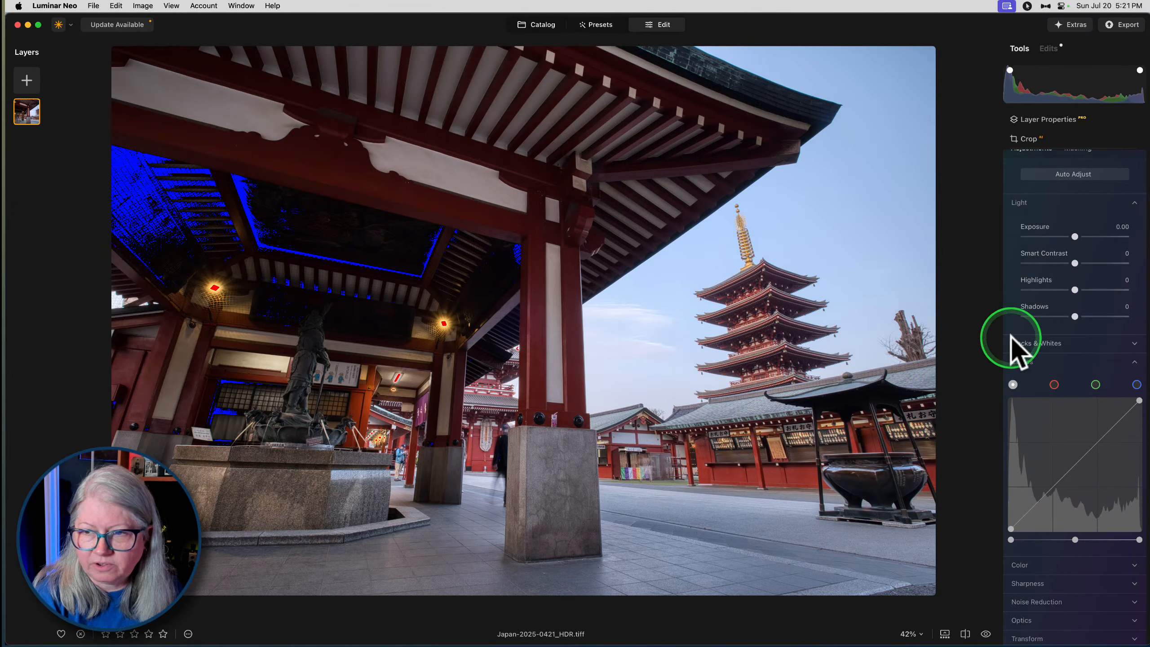
drag(1076, 317, 1062, 289)
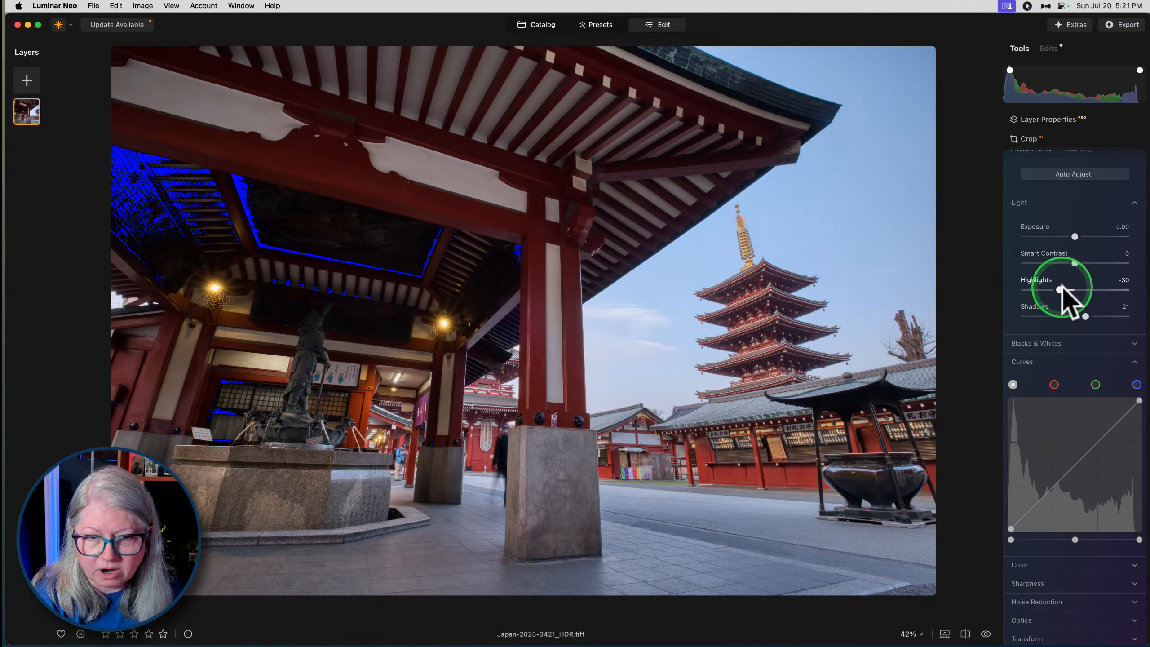
- Set the temple photo's Blacks to -41, Shadows to 27 and Exposure to 0.34
click(1034, 345)
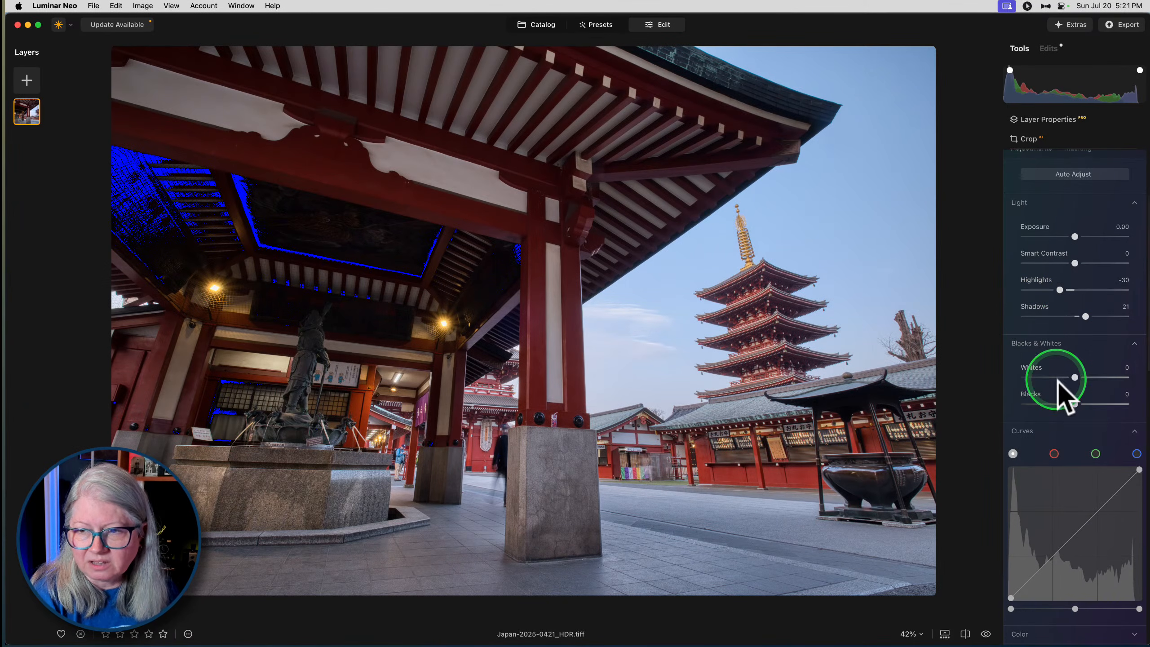
drag(1075, 404, 1054, 402)
drag(1086, 316, 1089, 316)
drag(1076, 236, 1078, 236)
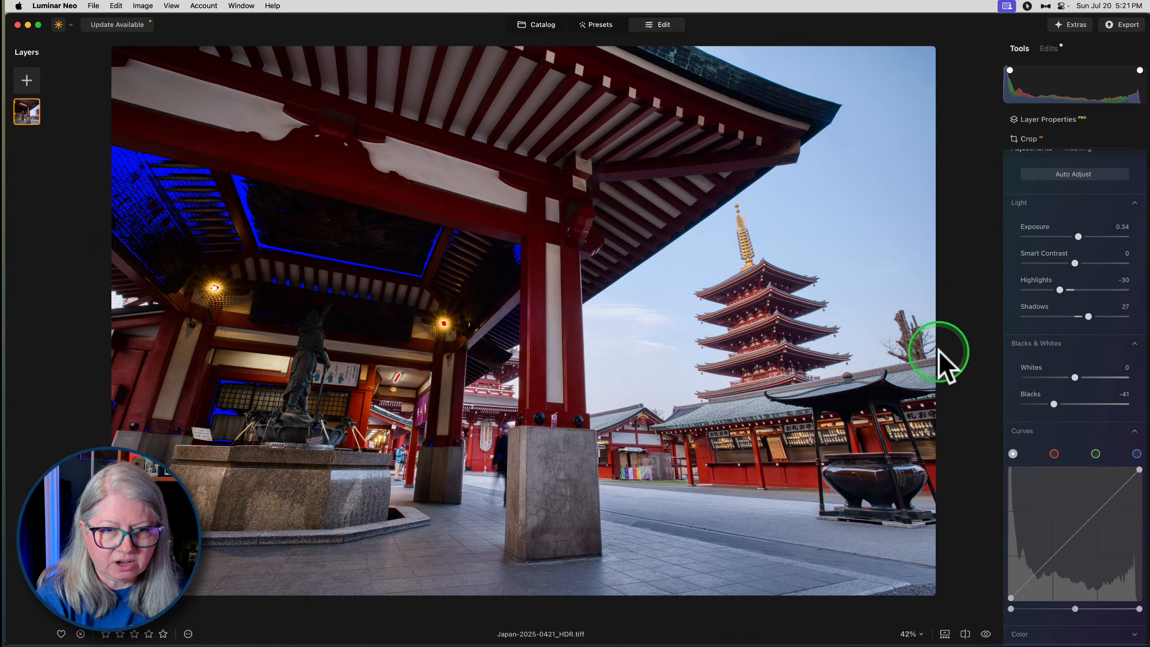
- Rework the temple photo's tones to Exposure 0.38, Shadows 30 and Blacks -20
double_click(1086, 316)
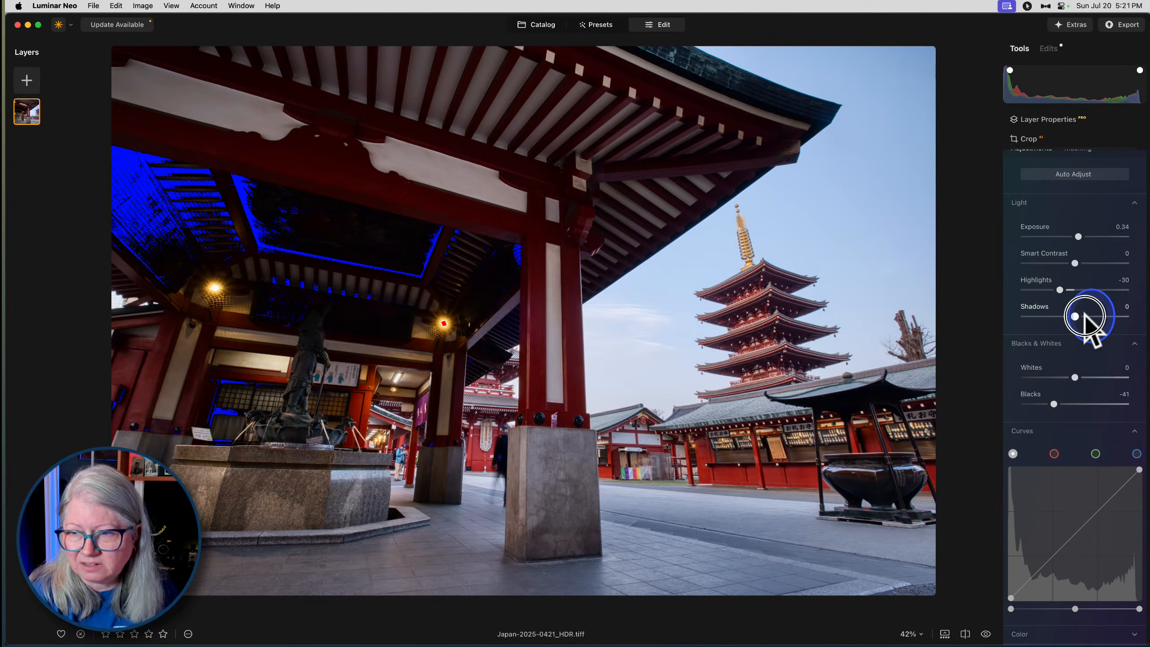
drag(1053, 404, 1057, 402)
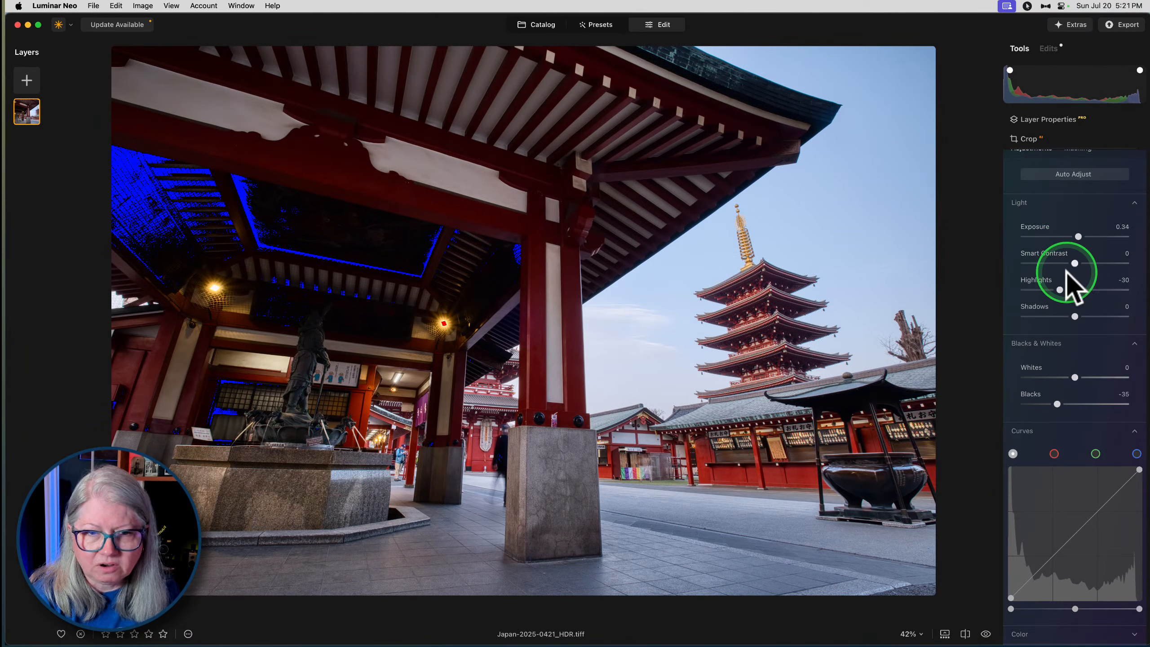
scroll(1074, 281, up, 4)
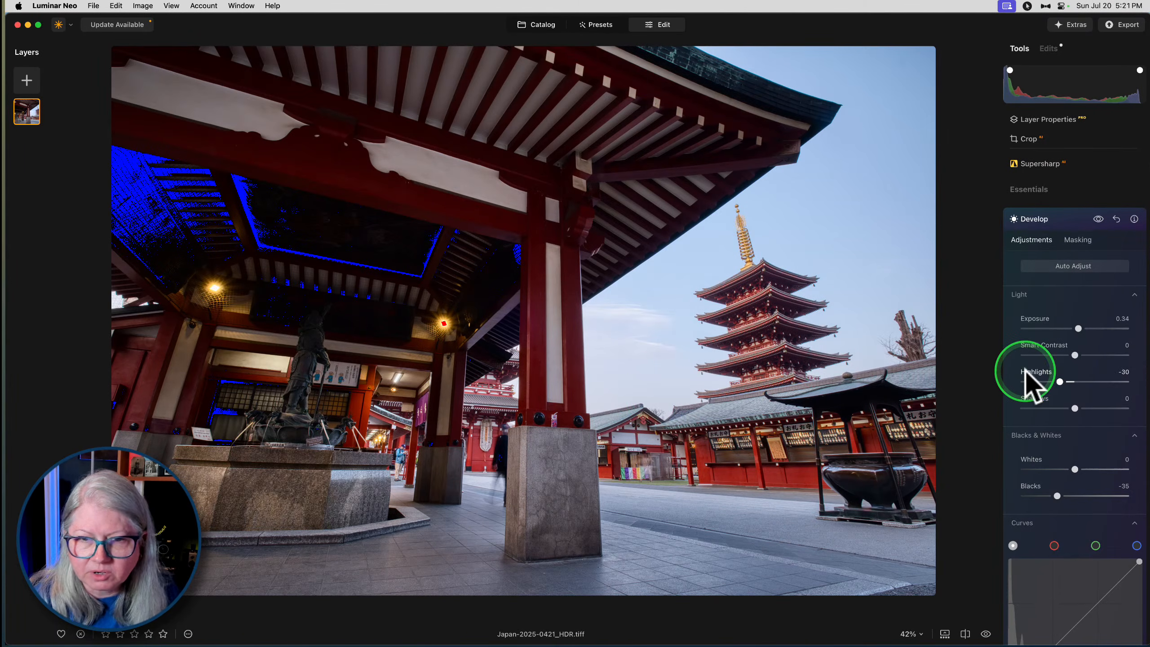
drag(1078, 329, 1078, 328)
drag(1076, 408, 1088, 407)
drag(1054, 496, 1060, 495)
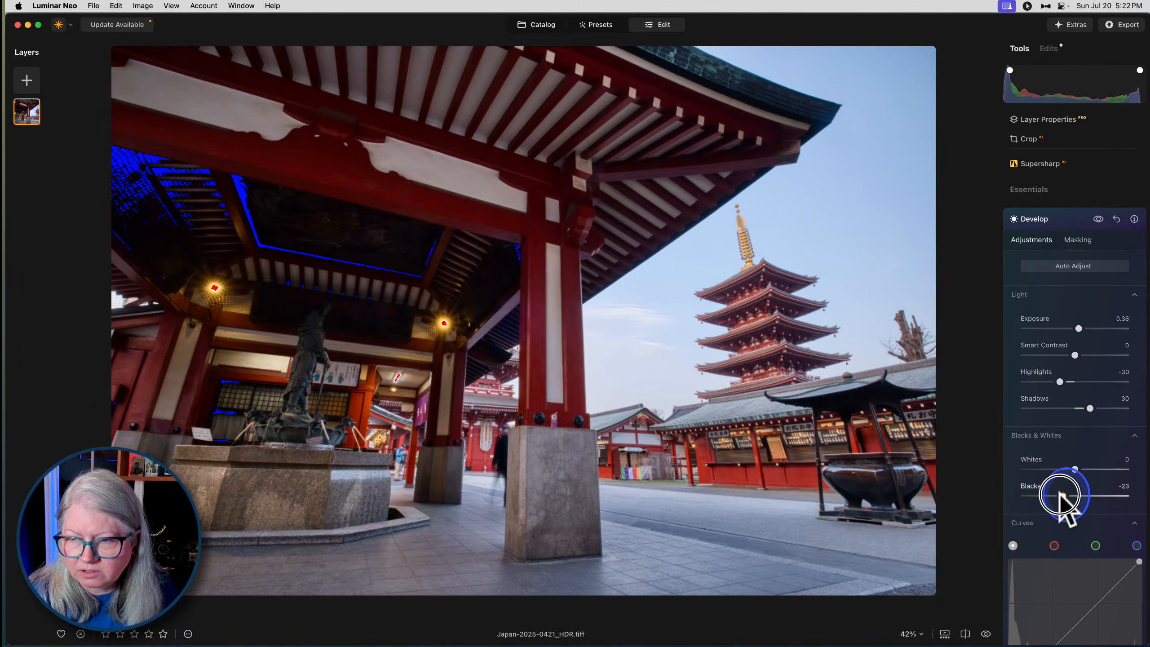
- Limit the Develop adjustments with a linear gradient mask covering the shaded pavilion and fading out toward the pagoda
click(1076, 241)
click(1041, 280)
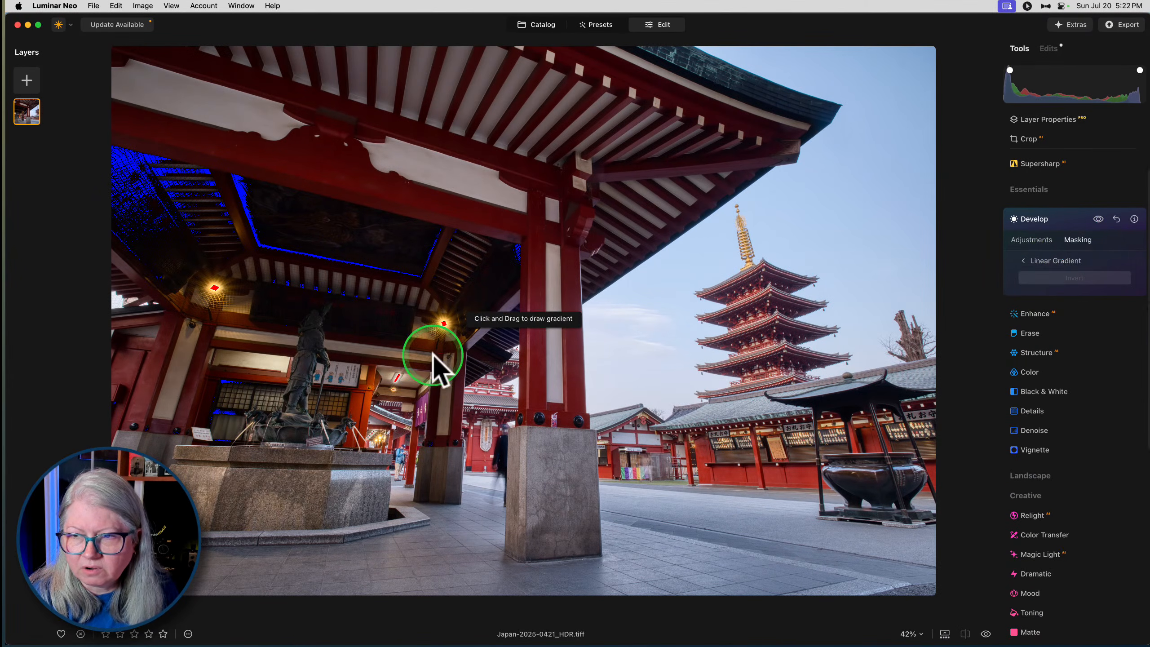
drag(499, 293, 658, 350)
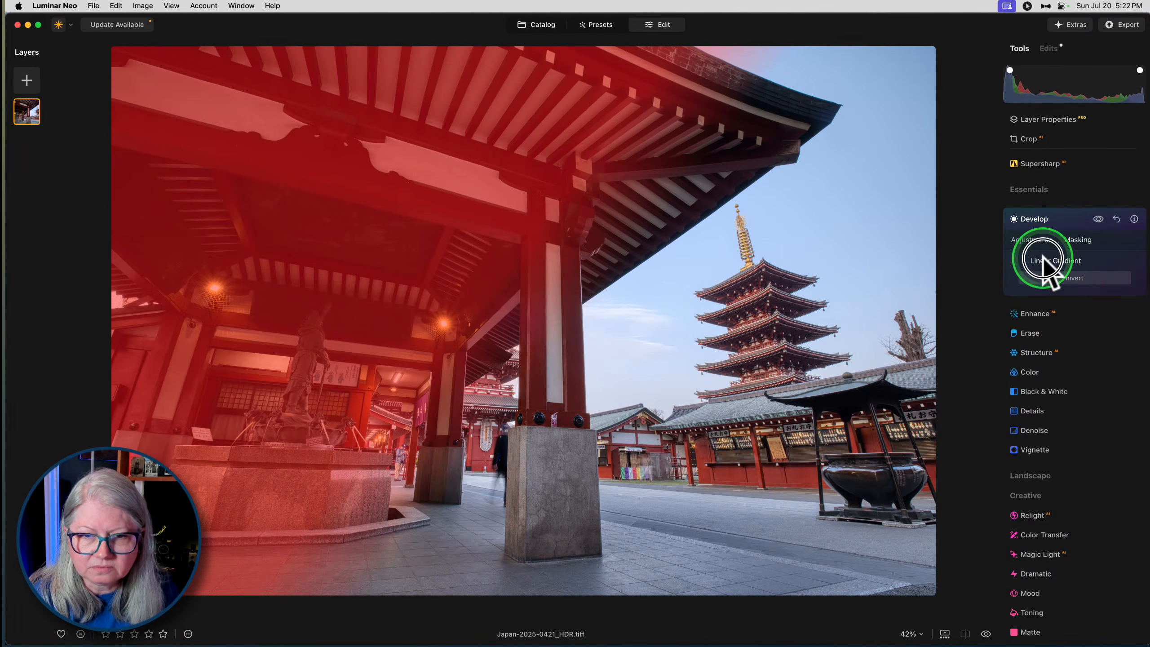
click(1043, 263)
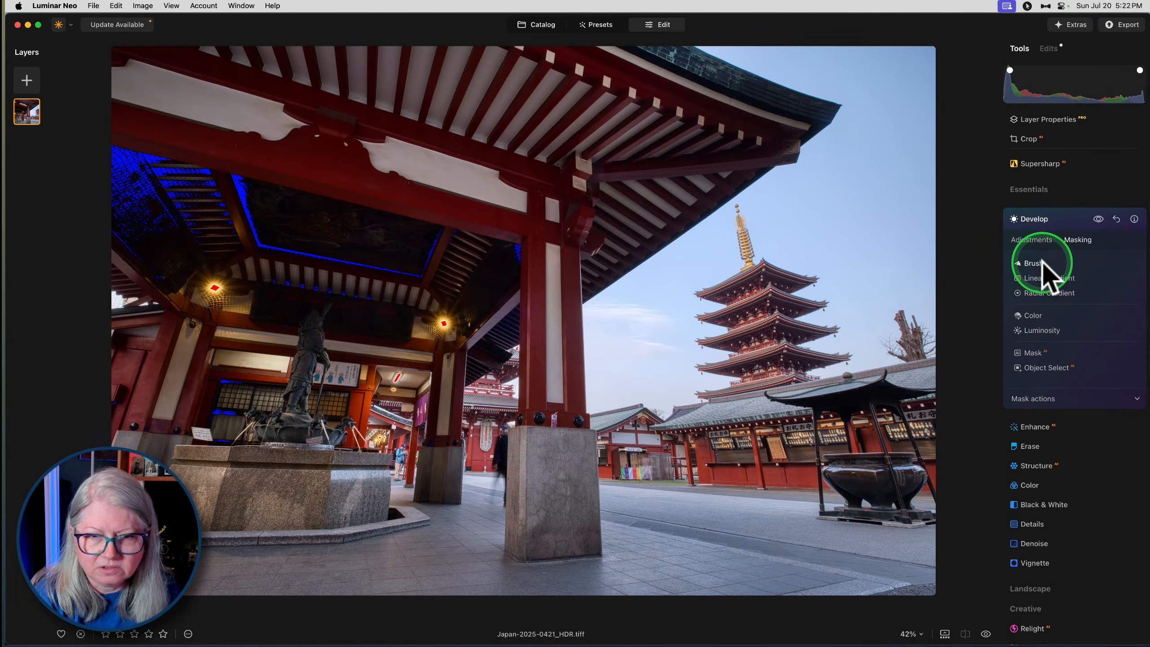
- Preview the photo without the masked Develop edits, raise their exposure slightly, and collapse the Develop tool
click(1098, 220)
click(1032, 239)
drag(1079, 270, 1085, 274)
click(1066, 163)
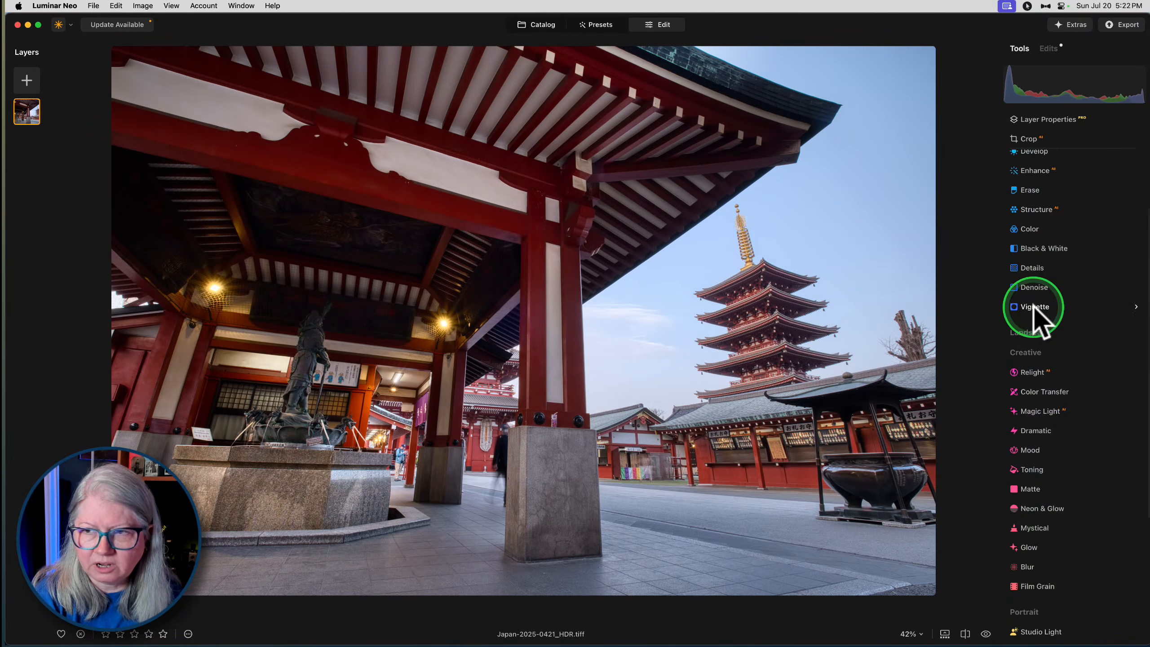
click(1036, 165)
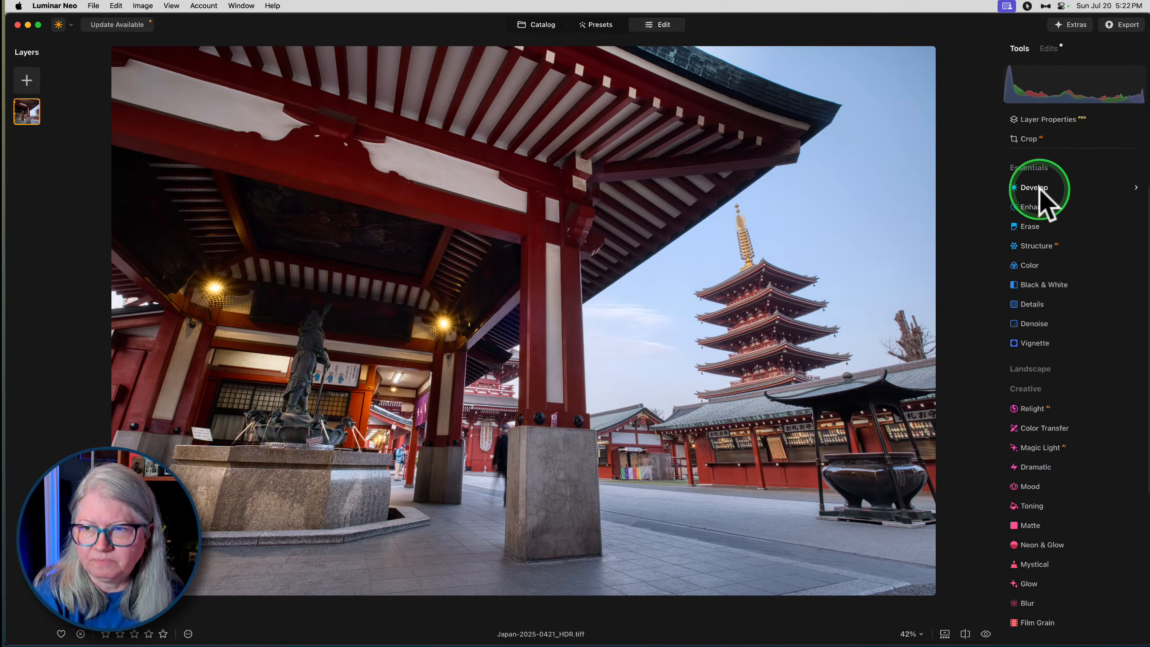
- Add a new Develop adjustment with Exposure -0.81, Whites 12, Blacks -20 and Smart Contrast 20
drag(1075, 271, 1067, 270)
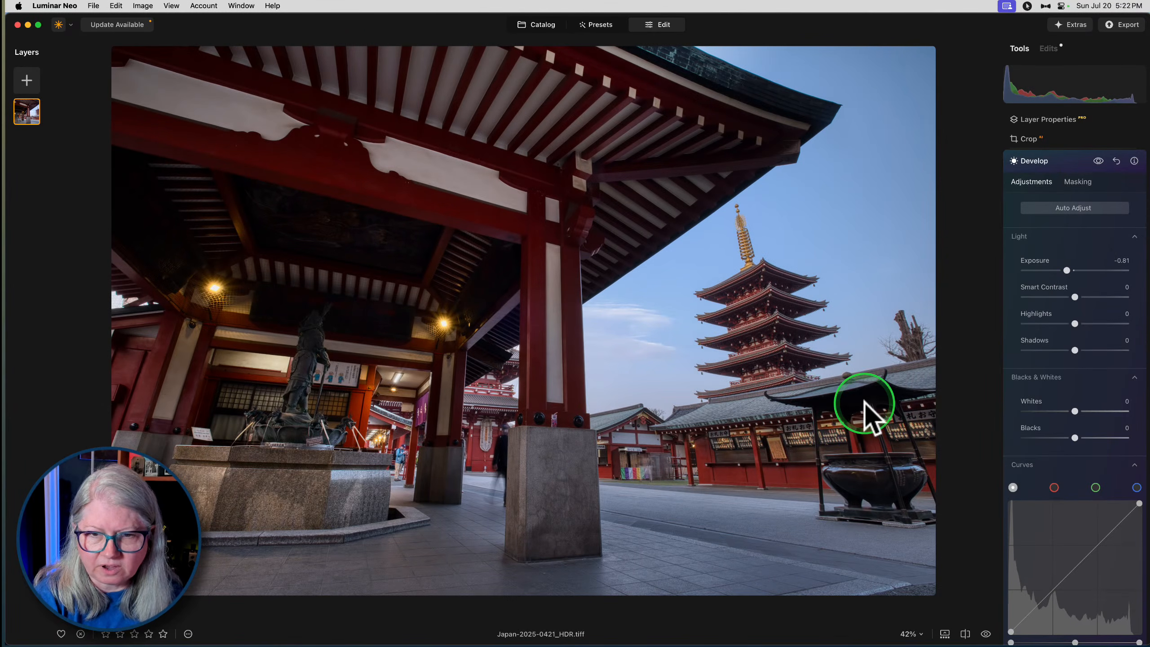
drag(1076, 411, 1066, 436)
drag(1075, 297, 1083, 297)
- Limit the new Develop adjustment with a linear gradient mask covering the pagoda side and fading out toward the pavilion interior
click(1077, 181)
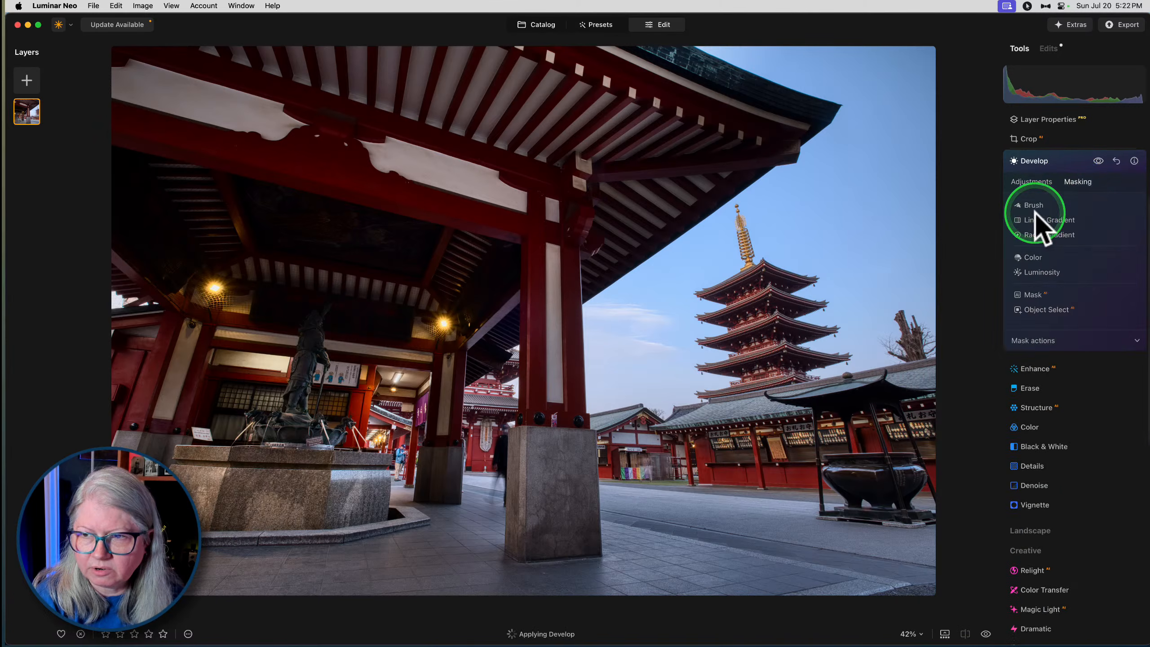
click(1038, 226)
drag(607, 335, 553, 261)
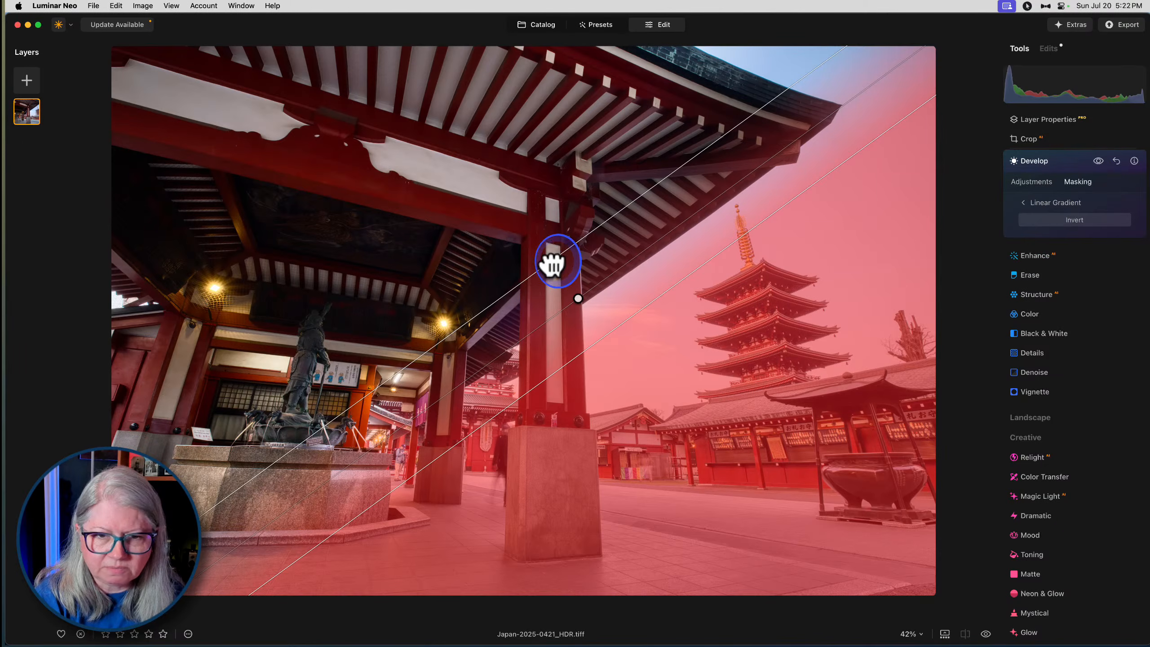
click(1040, 203)
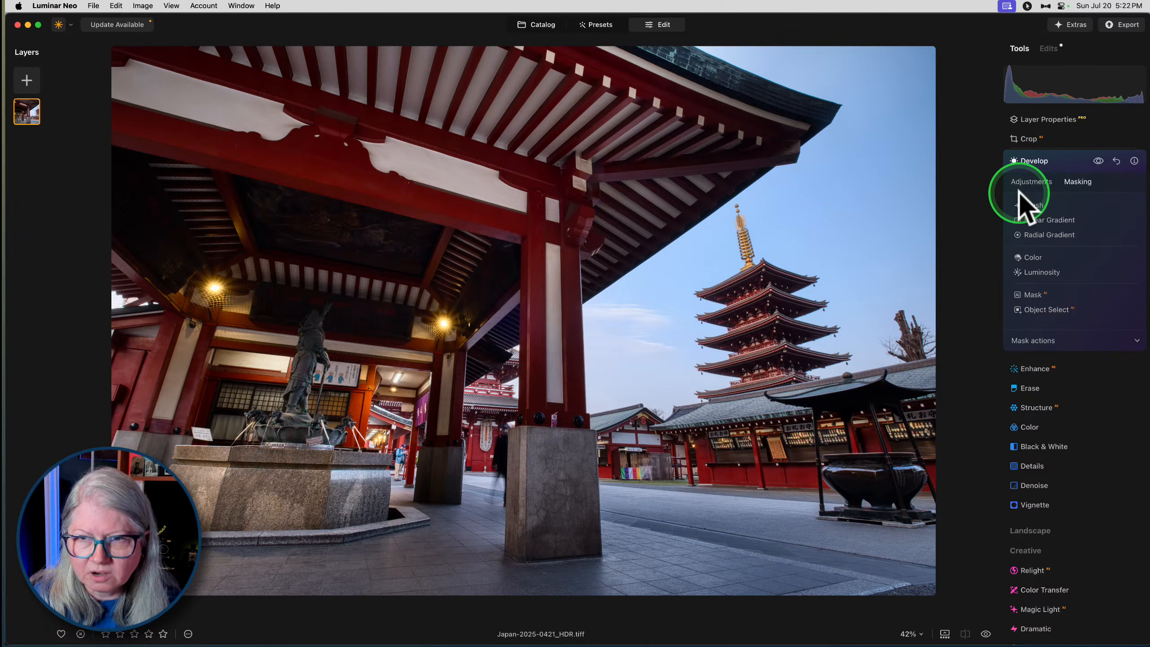
- Detect the scene's objects with the AI mask and add the sky to the Develop mask
click(1035, 292)
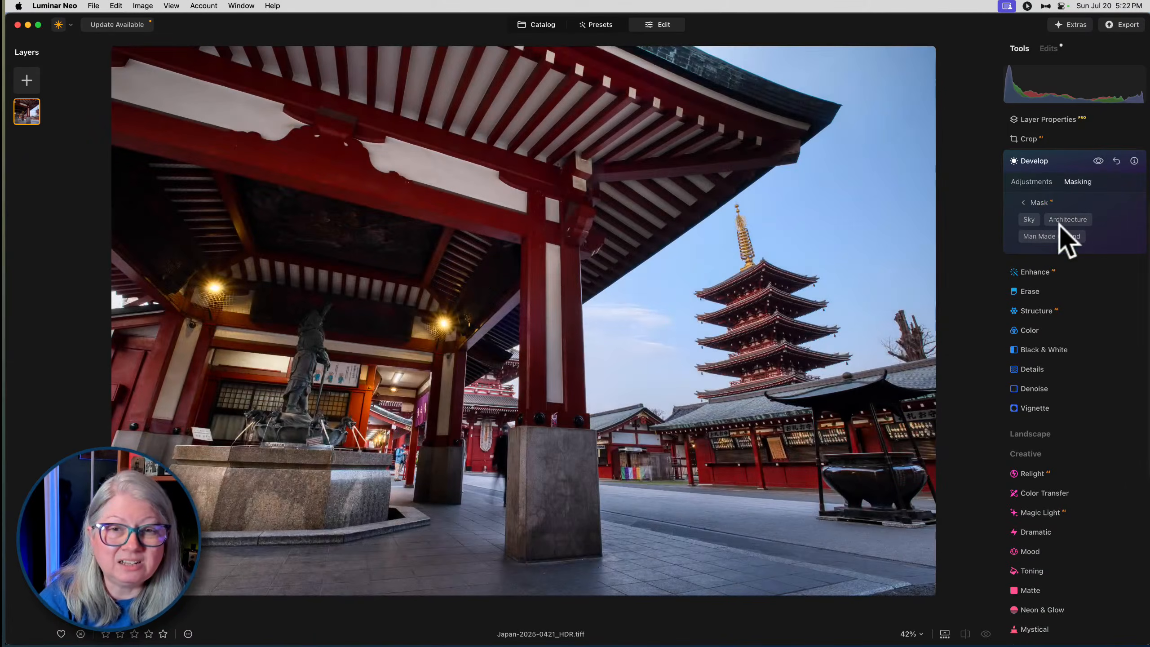
click(1032, 219)
click(1077, 220)
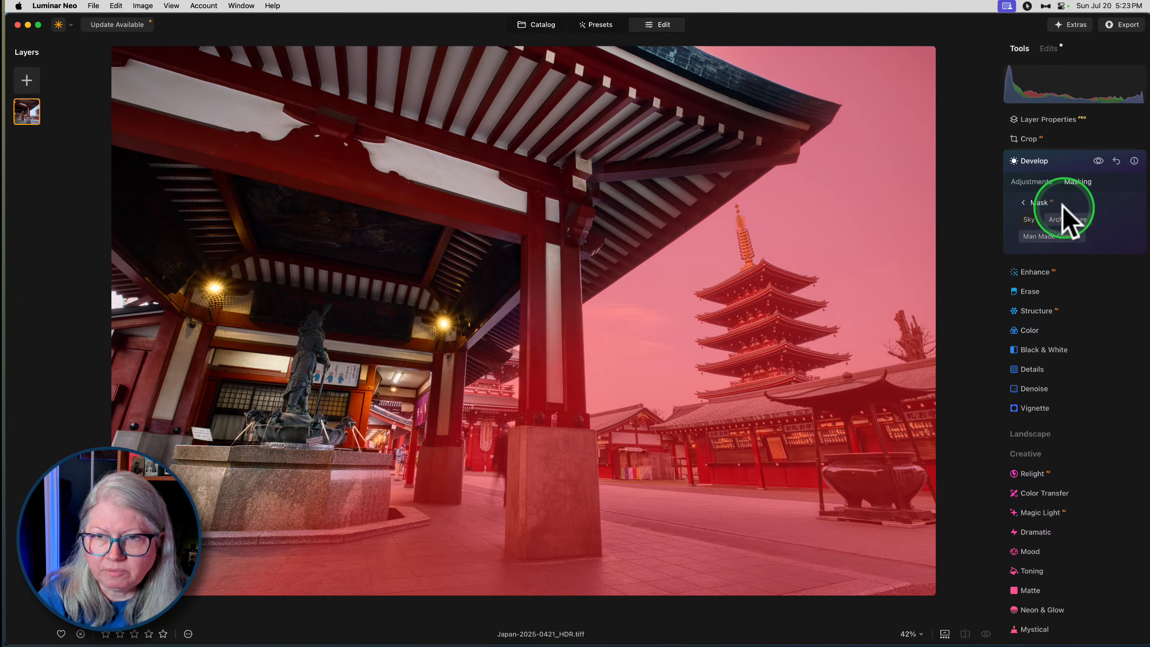
- Compare the temple photo with and without the darkening Develop adjustment
click(1032, 181)
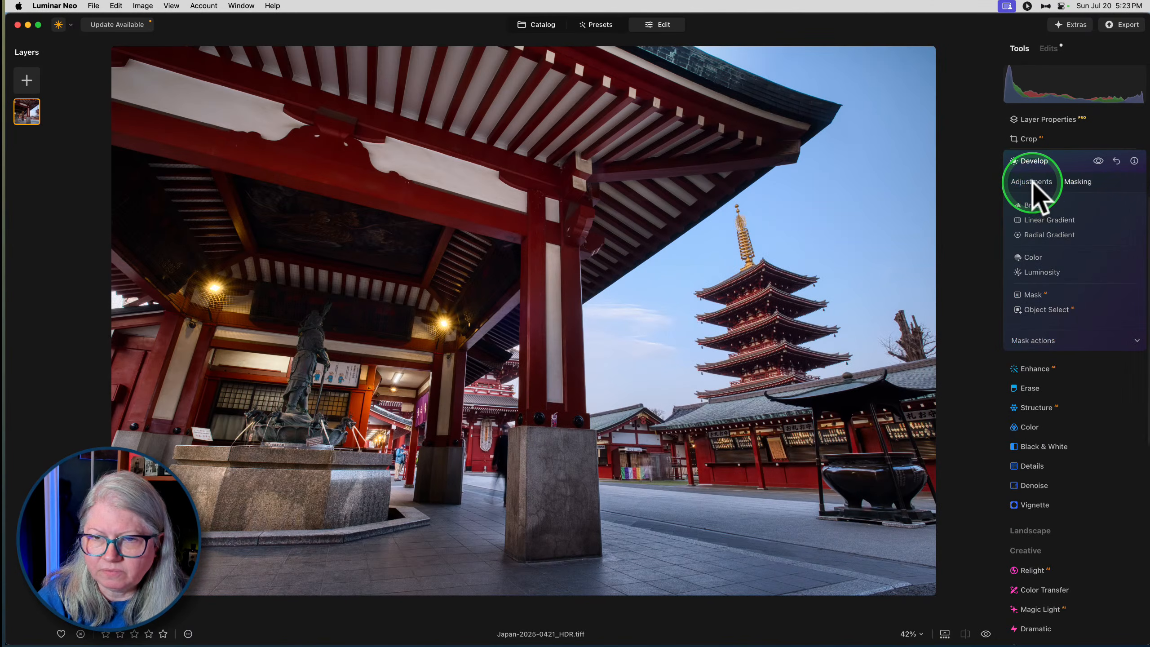
click(1098, 161)
click(1098, 161)
click(1098, 161)
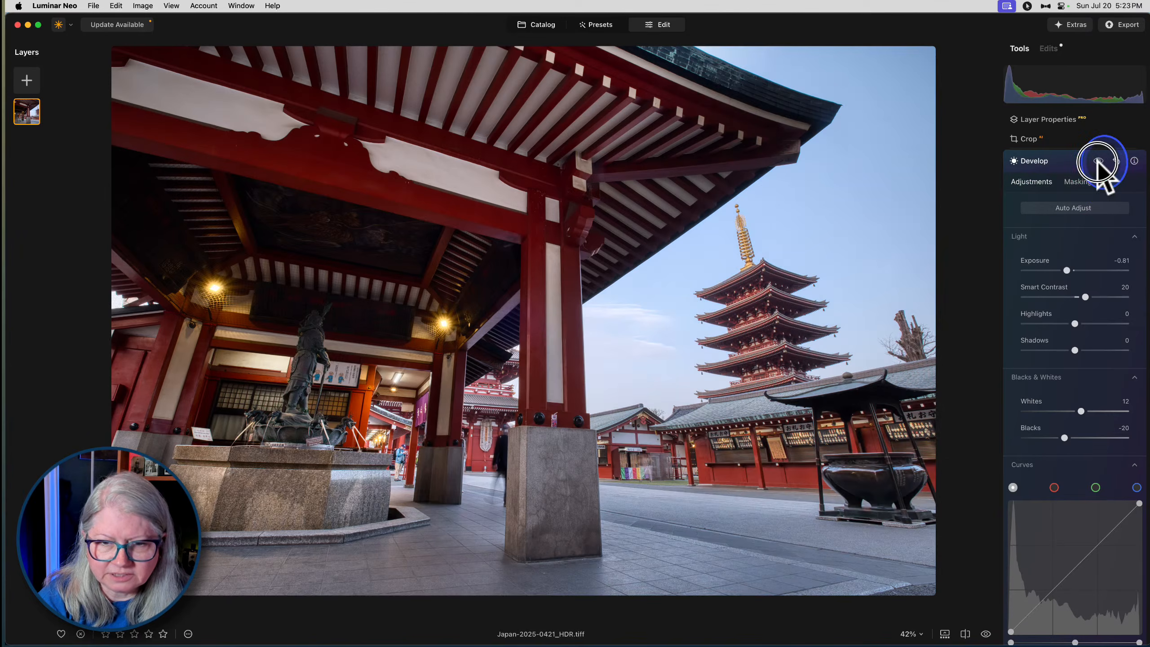
click(1098, 161)
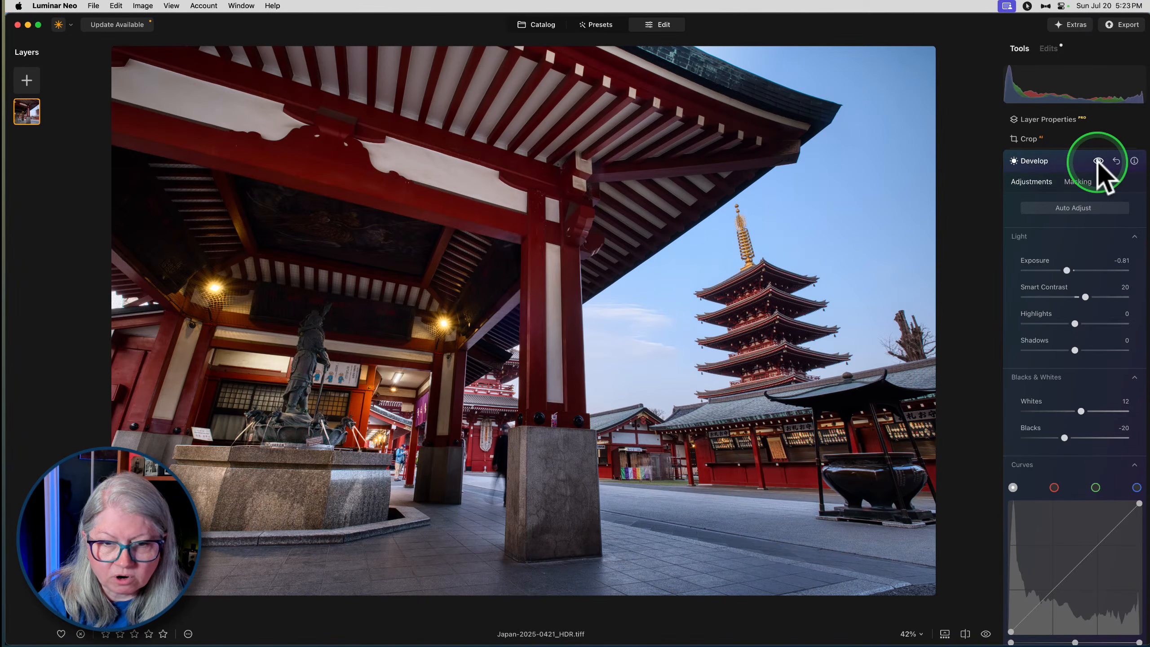
- Paint the fountain's lower base and surrounding floor into the mask with a brush of size 148 and strength 36
click(1078, 180)
click(1017, 217)
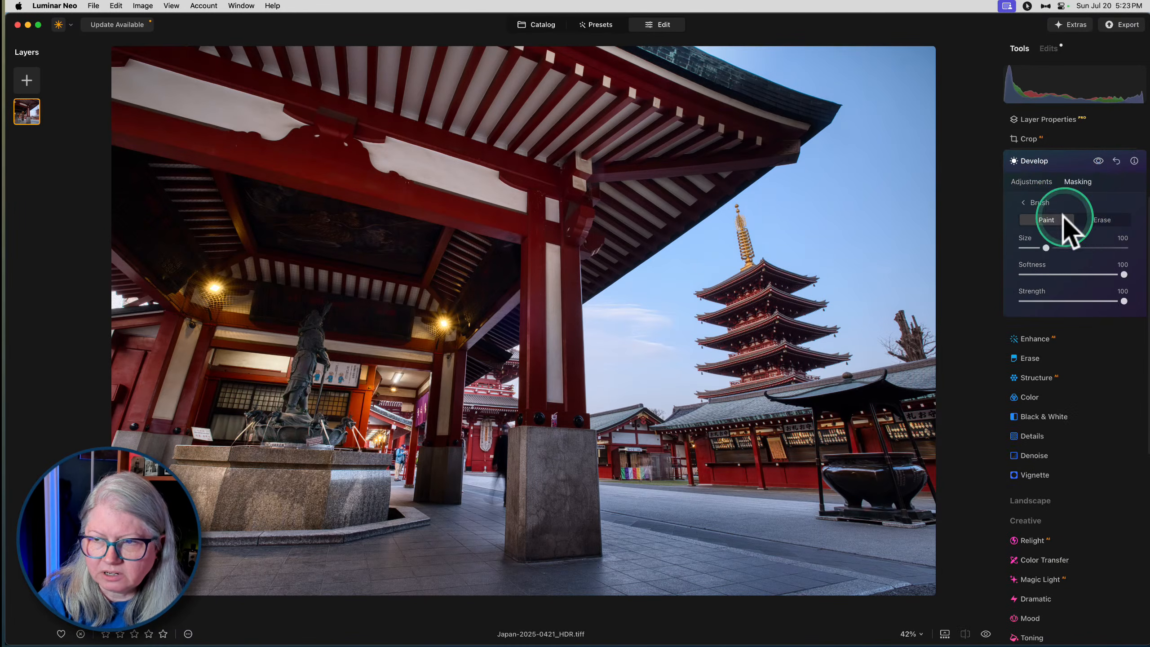
drag(1070, 298, 1059, 301)
drag(1046, 248, 1058, 248)
mouse_move(231, 565)
mouse_down()
mouse_move(239, 500)
mouse_move(204, 580)
mouse_move(161, 568)
mouse_move(147, 493)
mouse_move(125, 460)
mouse_move(193, 476)
mouse_move(128, 453)
mouse_move(253, 564)
mouse_move(161, 553)
mouse_move(201, 557)
mouse_move(165, 486)
mouse_move(143, 482)
mouse_move(239, 493)
mouse_move(239, 482)
mouse_move(246, 514)
mouse_up()
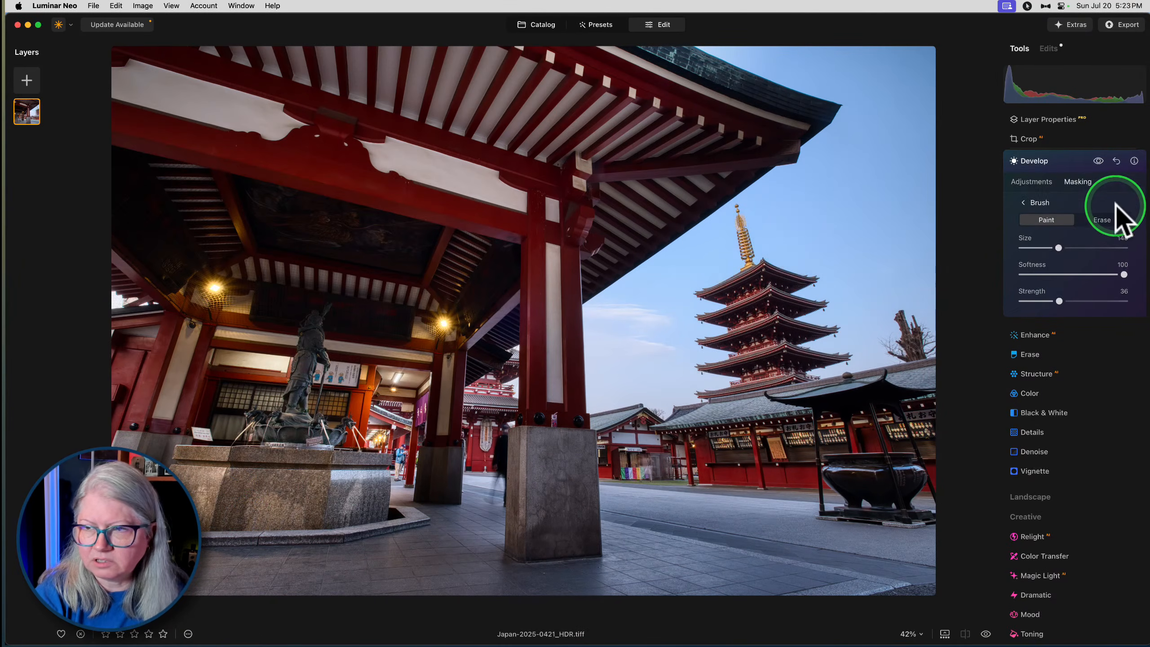
- Erase the mask from the central pillar and the underside of the pavilion roof with the brush
click(1103, 221)
mouse_move(547, 466)
mouse_down()
mouse_move(552, 531)
mouse_move(586, 522)
mouse_move(544, 441)
mouse_up()
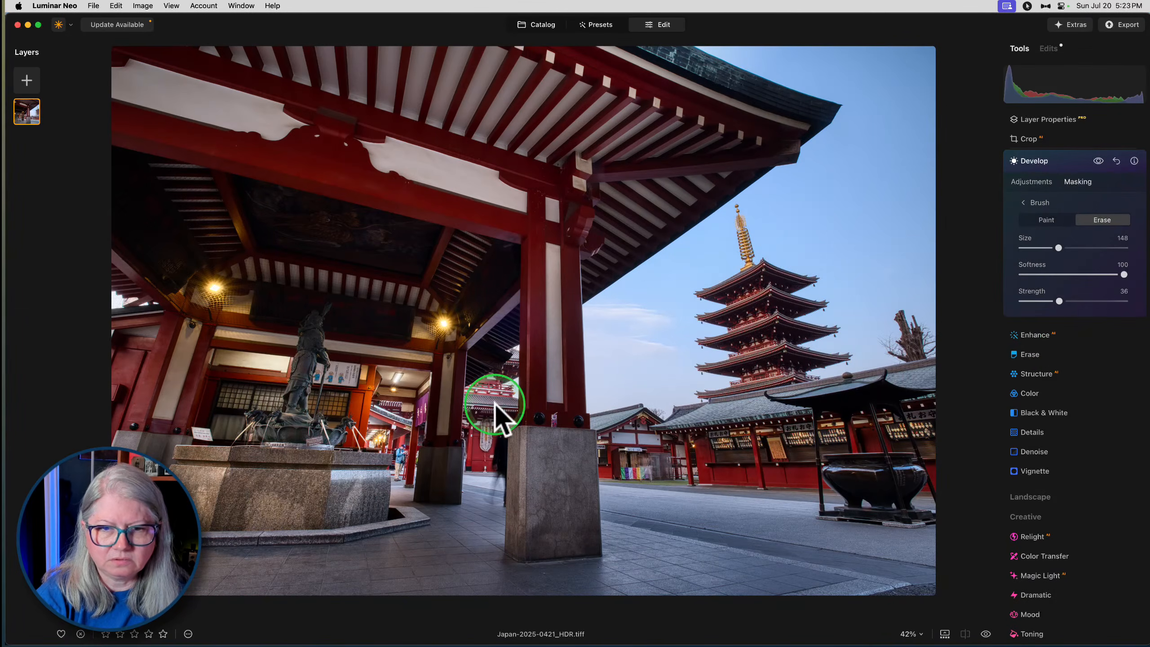
mouse_move(436, 475)
mouse_down()
mouse_move(483, 256)
mouse_move(722, 160)
mouse_move(480, 326)
mouse_move(588, 182)
mouse_up()
mouse_move(757, 128)
mouse_down()
mouse_move(662, 142)
mouse_move(772, 127)
mouse_move(779, 114)
mouse_move(553, 134)
mouse_move(560, 179)
mouse_move(690, 218)
mouse_up()
click(1096, 166)
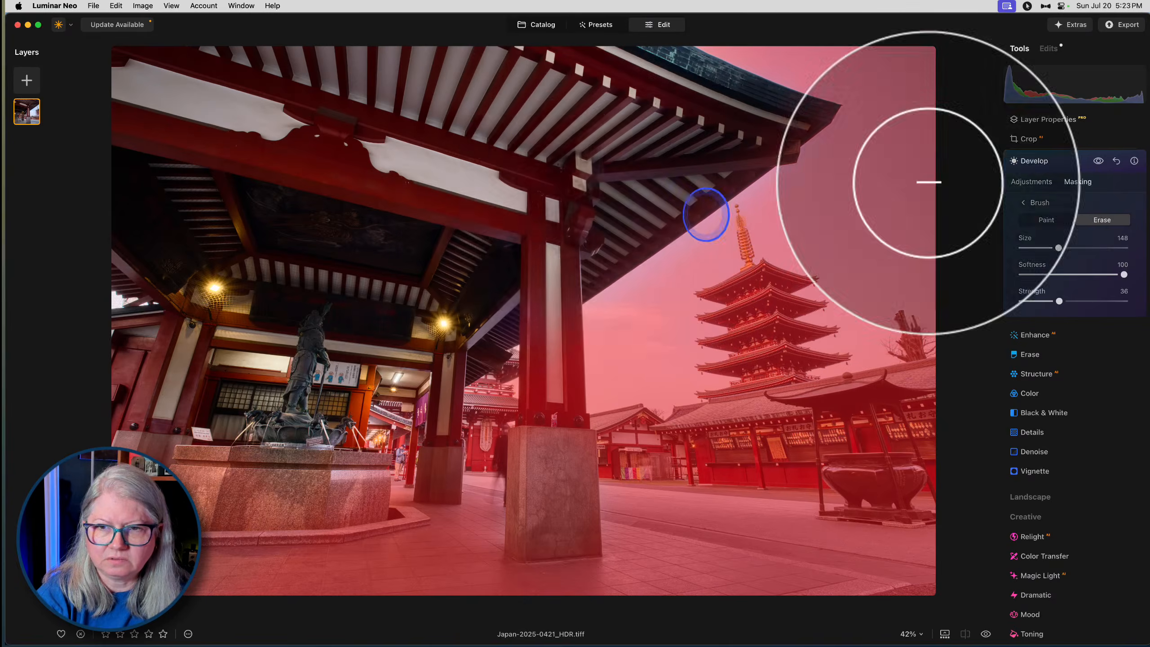
- Preview the brushed Develop mask's effect by toggling the adjustment off and on, and collapse the Develop tool
click(1024, 181)
click(1098, 161)
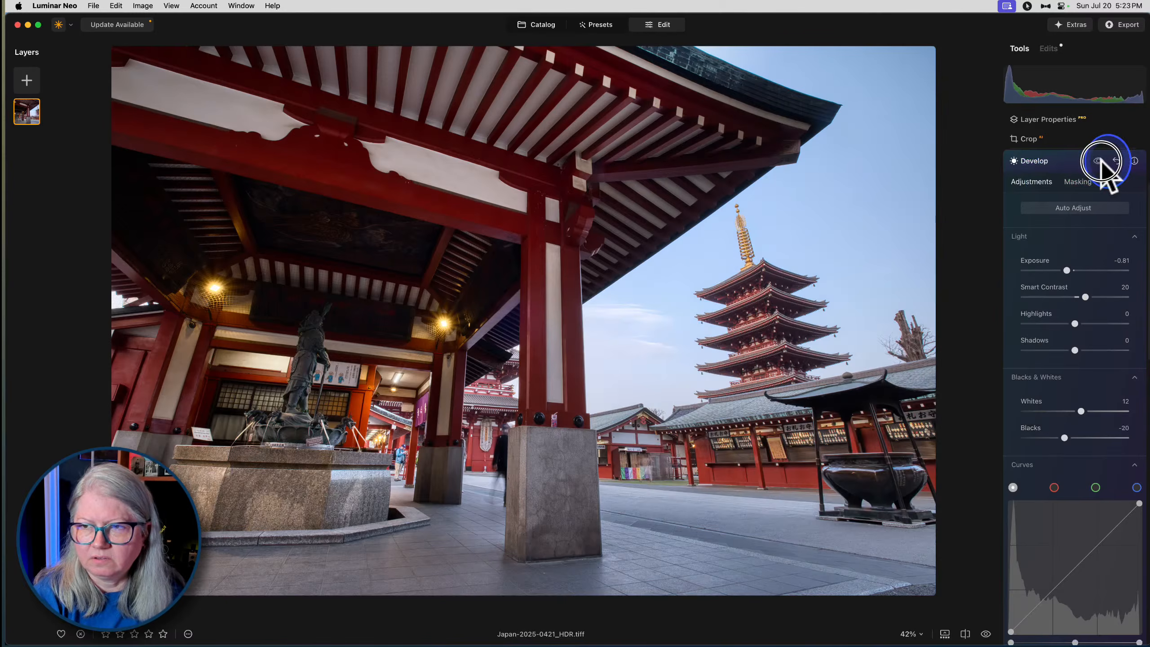
click(1099, 161)
click(1099, 160)
click(1099, 161)
click(1070, 161)
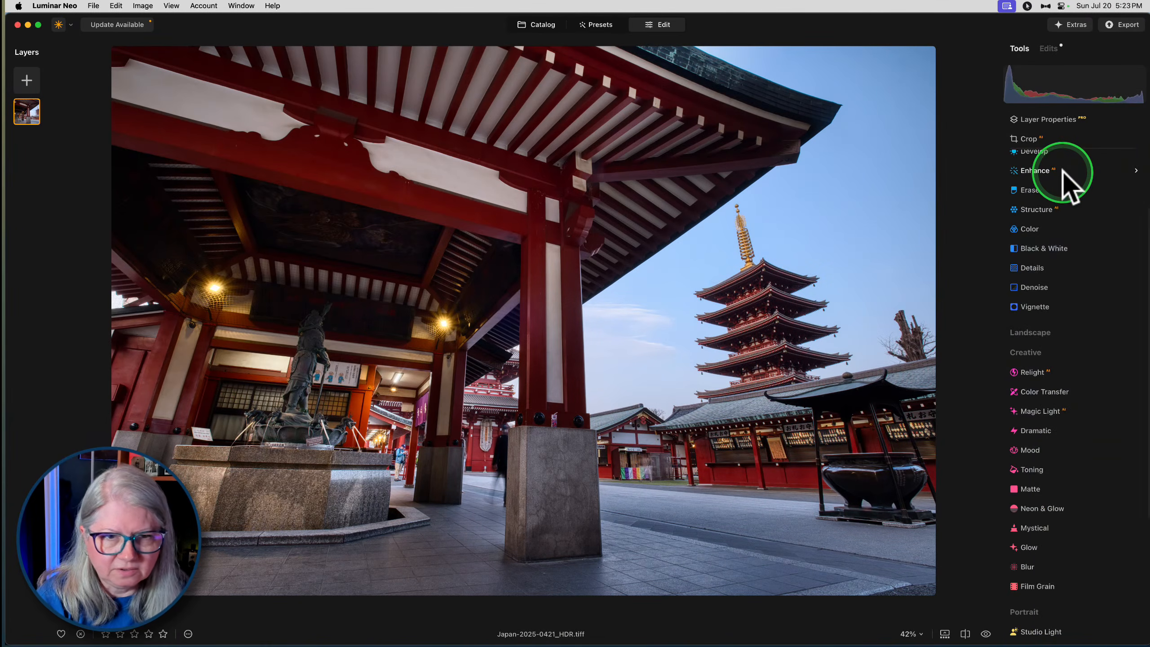
- Open the earlier pavilion Develop edit in the applied edits and compare the photo with and without it
click(1048, 48)
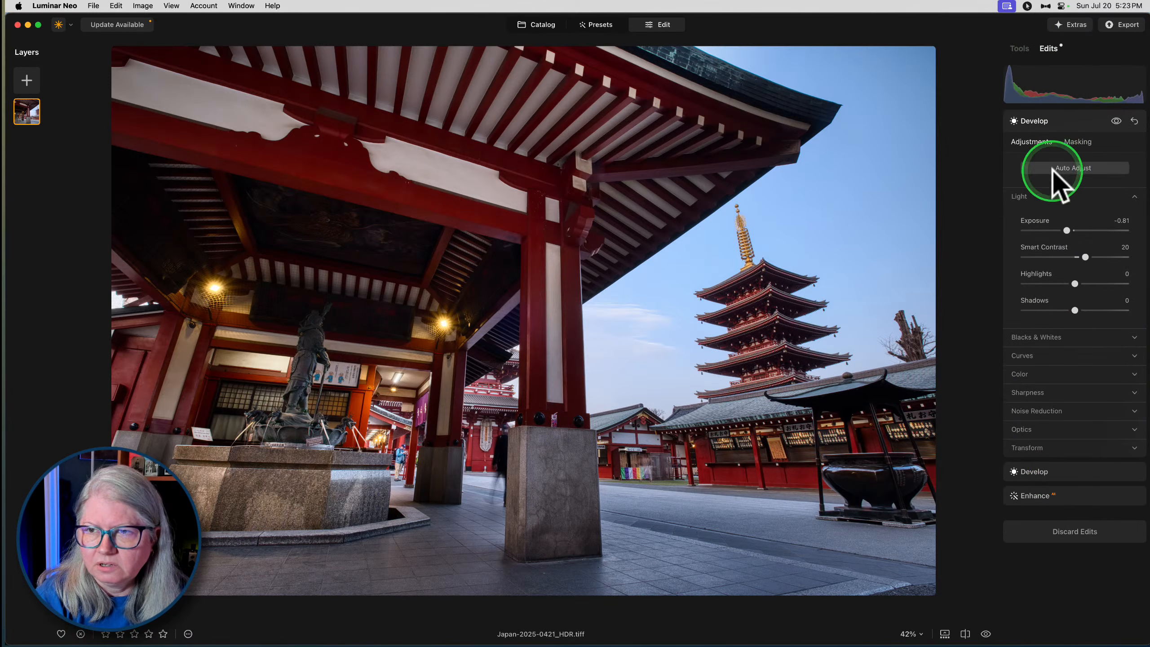
click(1058, 474)
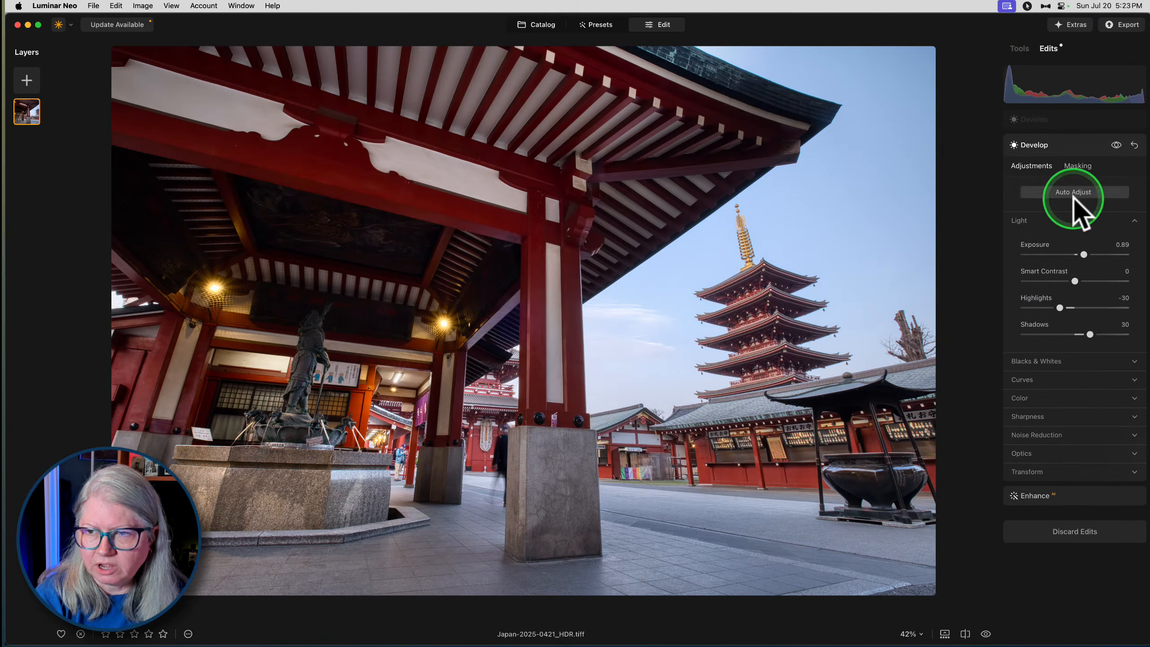
click(1116, 145)
click(1116, 145)
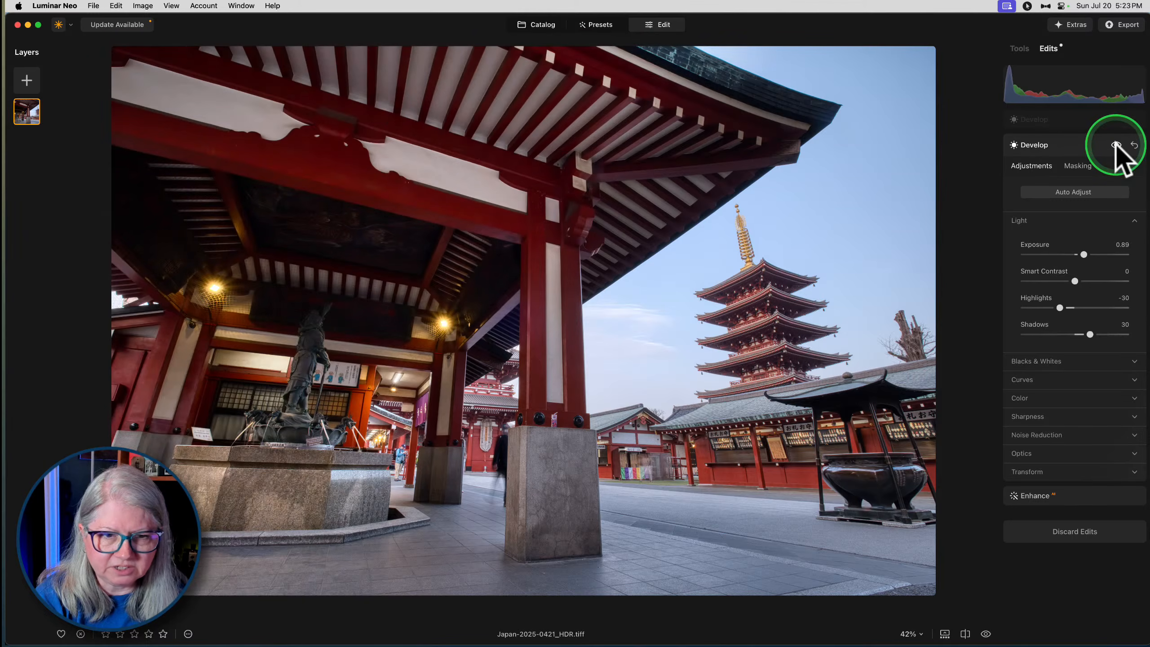
click(1116, 145)
click(1116, 145)
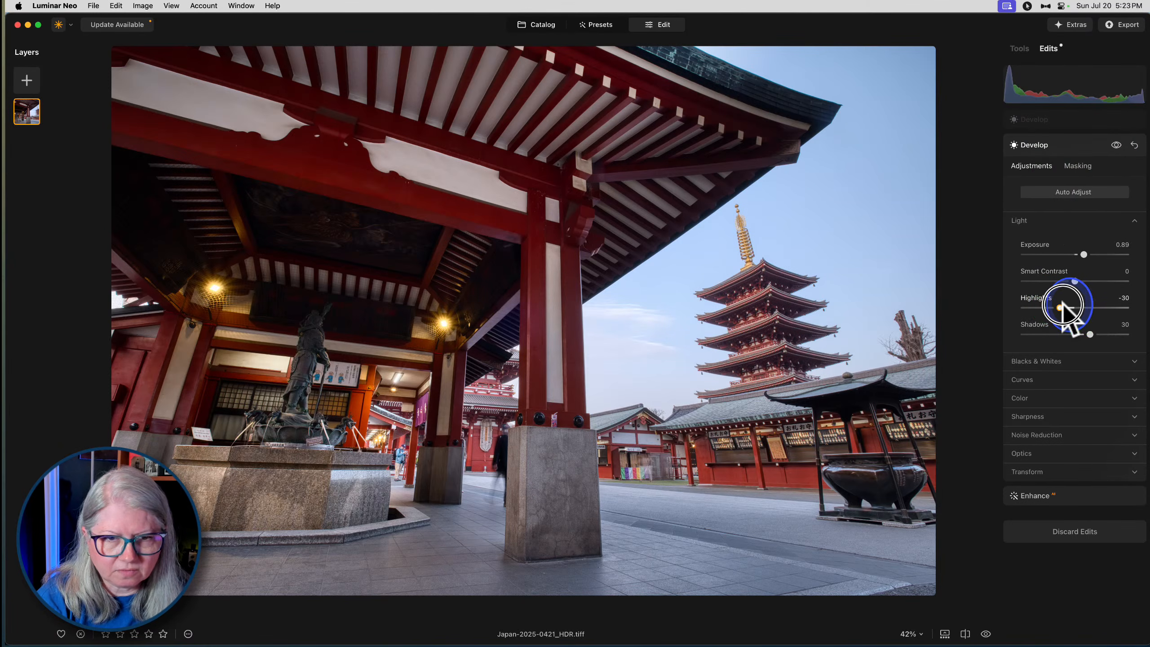
- Set the pavilion Develop edit's Highlights to -19, Exposure to 1.27 and Shadows to 100, and return to the tools list
drag(1064, 307, 1065, 307)
click(1087, 254)
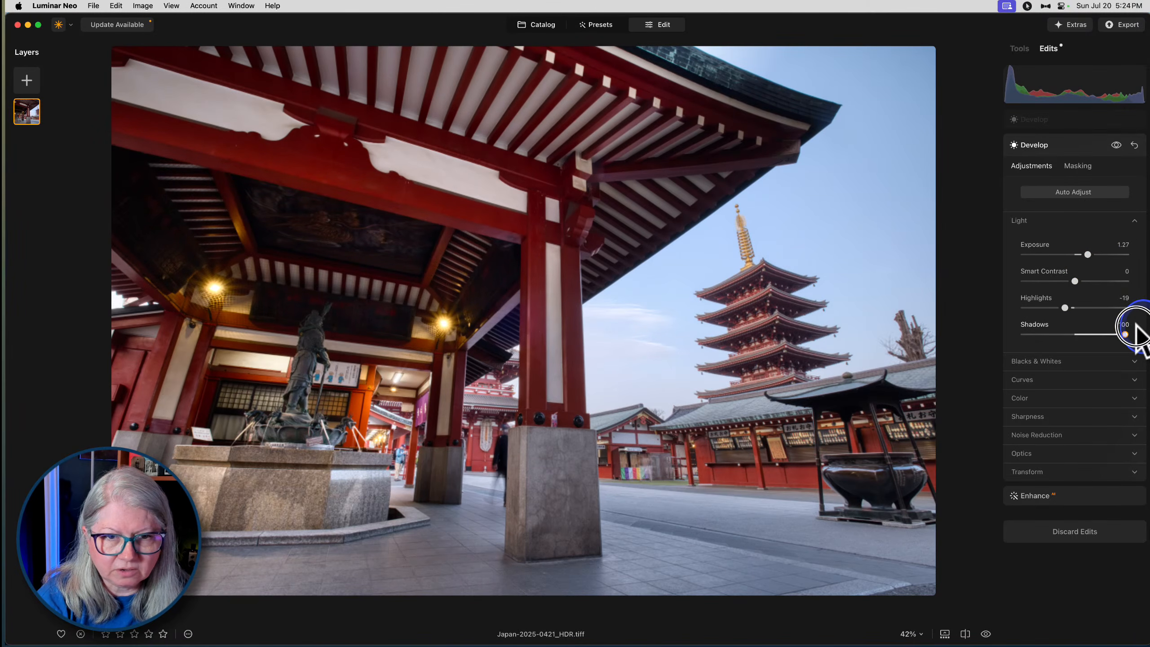
mouse_move(1132, 333)
mouse_down()
mouse_move(993, 334)
mouse_move(1140, 324)
mouse_up()
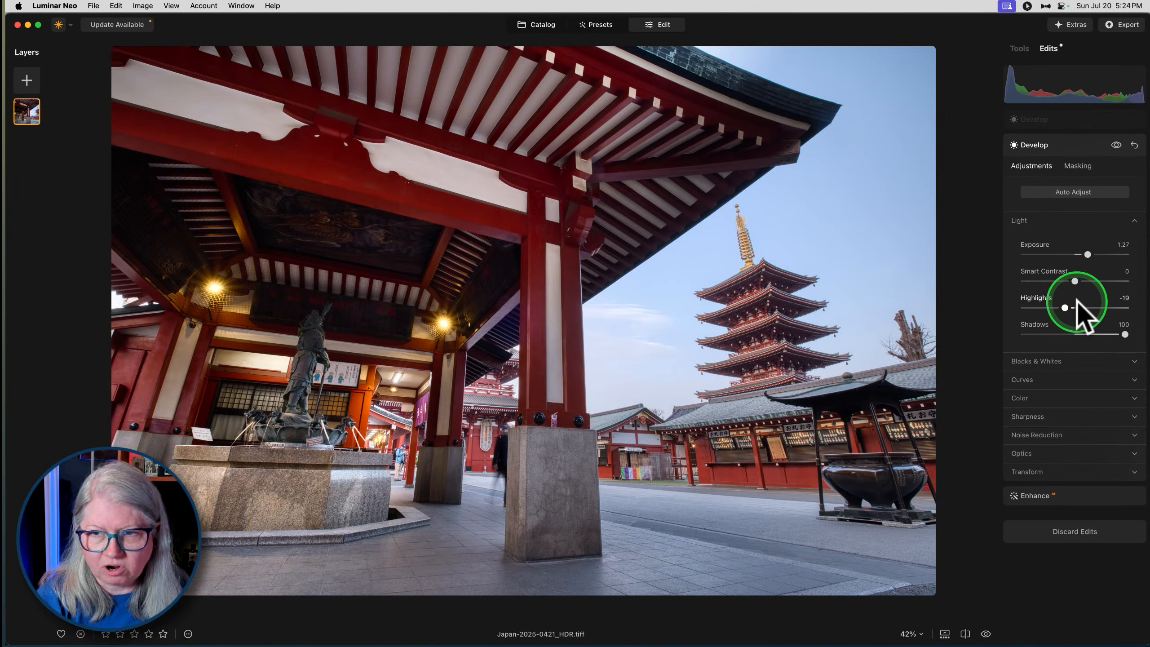
click(1059, 120)
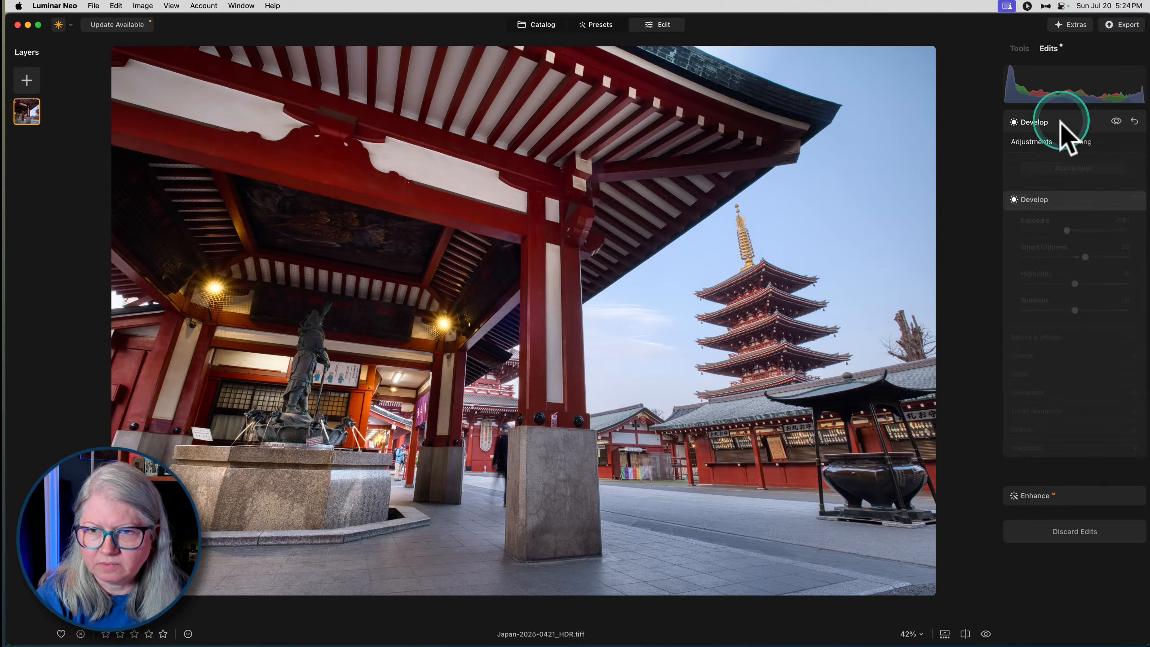
click(1022, 48)
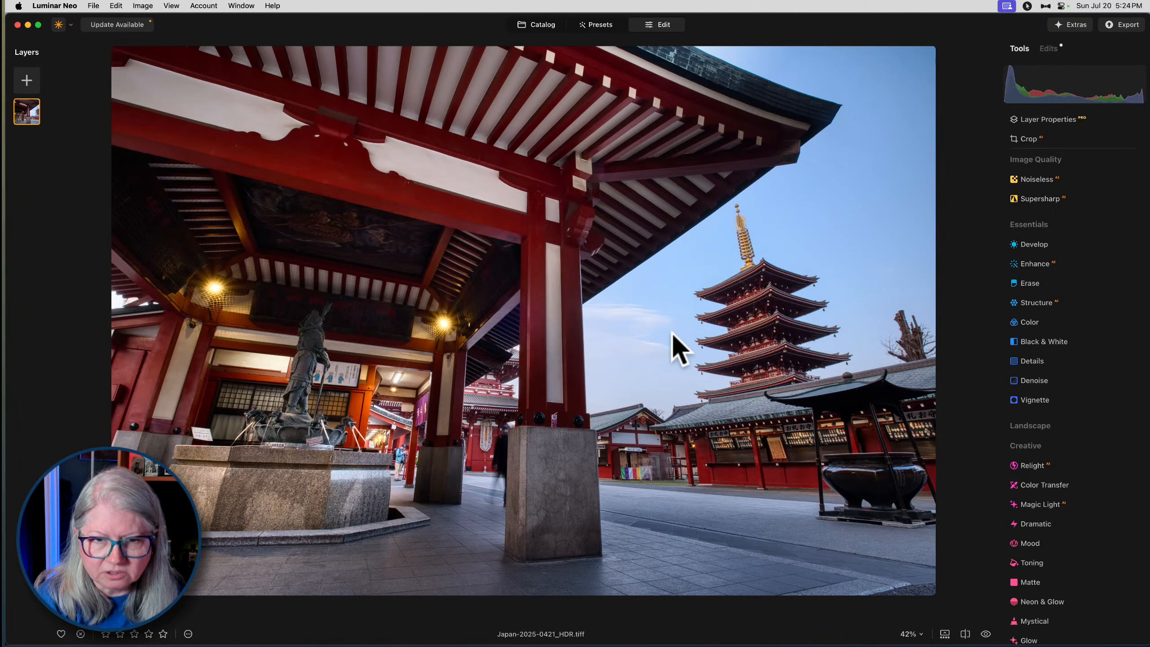
click(412, 463)
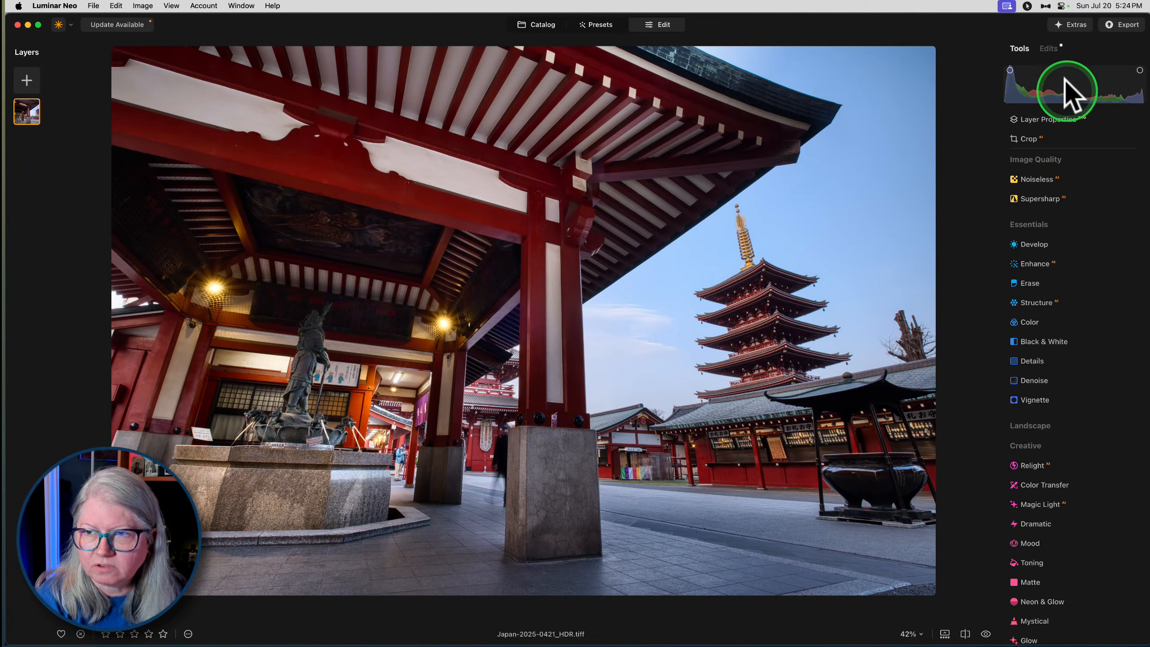
- Erase the pavilion edit's mask around the bright passage and nearby paving with a brush of size 100, softness 29 and strength 32
click(1050, 49)
click(1033, 472)
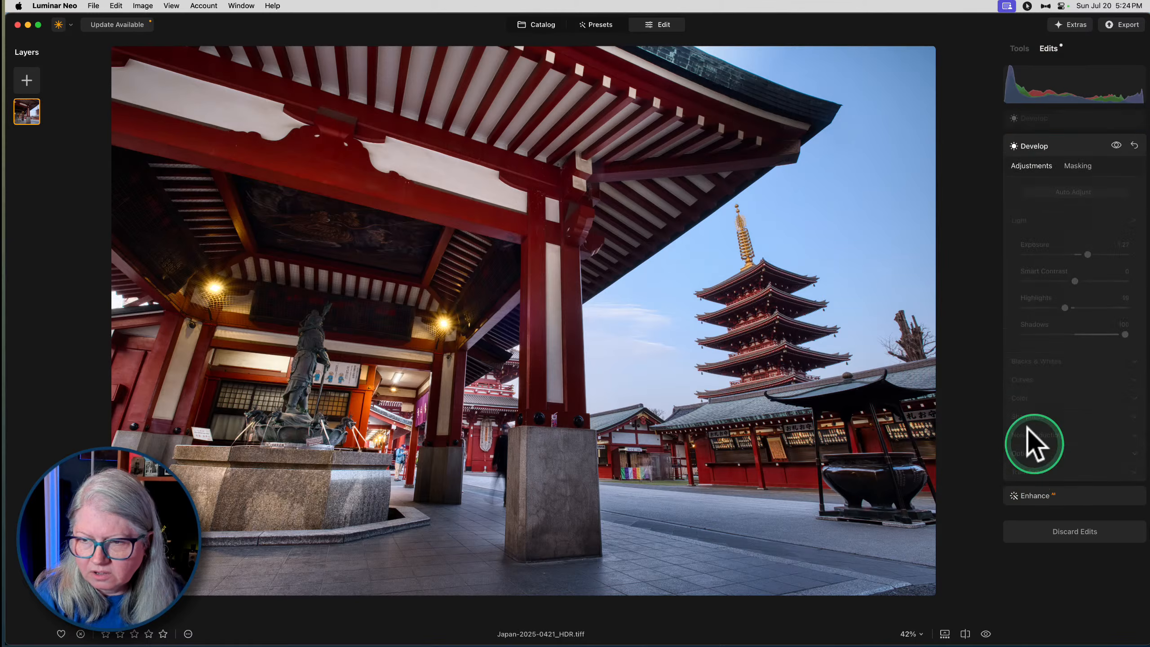
click(1078, 165)
click(1032, 192)
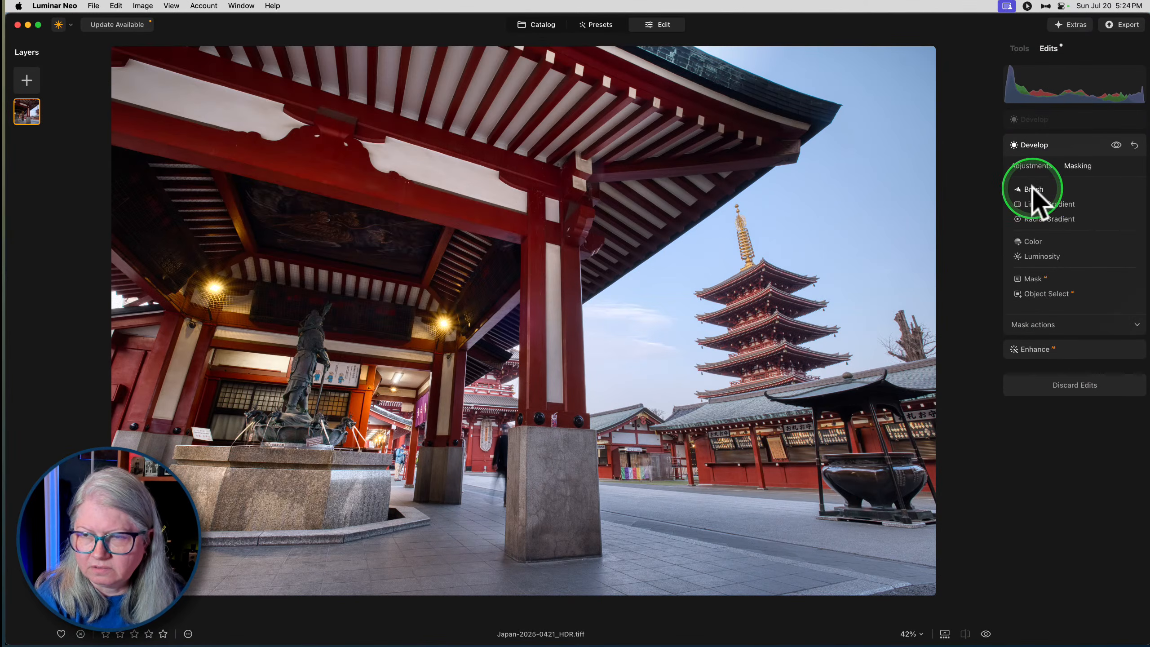
click(1098, 204)
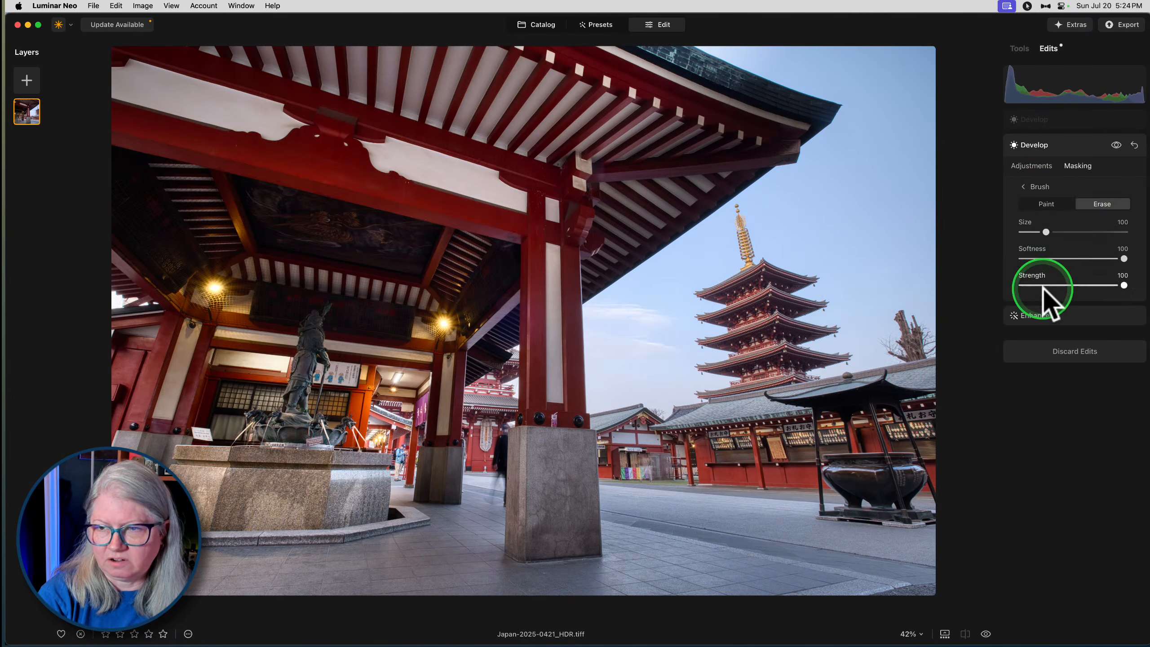
click(1053, 284)
click(1051, 258)
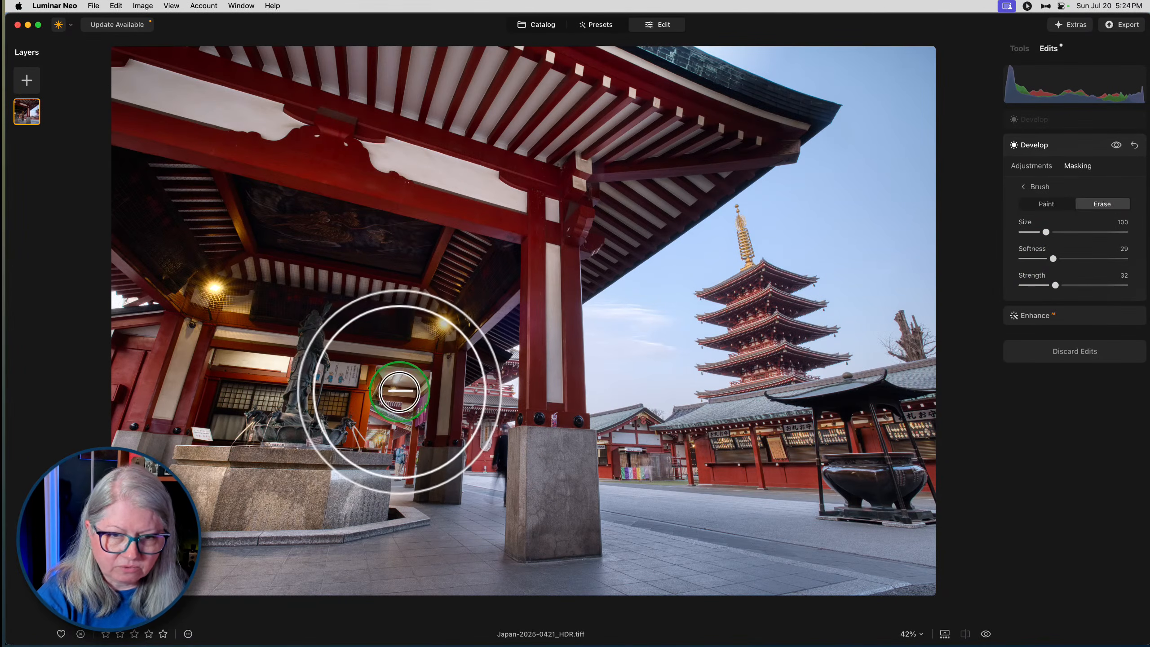
click(397, 416)
mouse_move(396, 416)
mouse_down()
mouse_move(398, 483)
mouse_move(398, 403)
mouse_move(395, 473)
mouse_move(452, 567)
mouse_up()
mouse_move(396, 424)
mouse_down()
mouse_move(397, 411)
mouse_move(398, 493)
mouse_move(485, 469)
mouse_up()
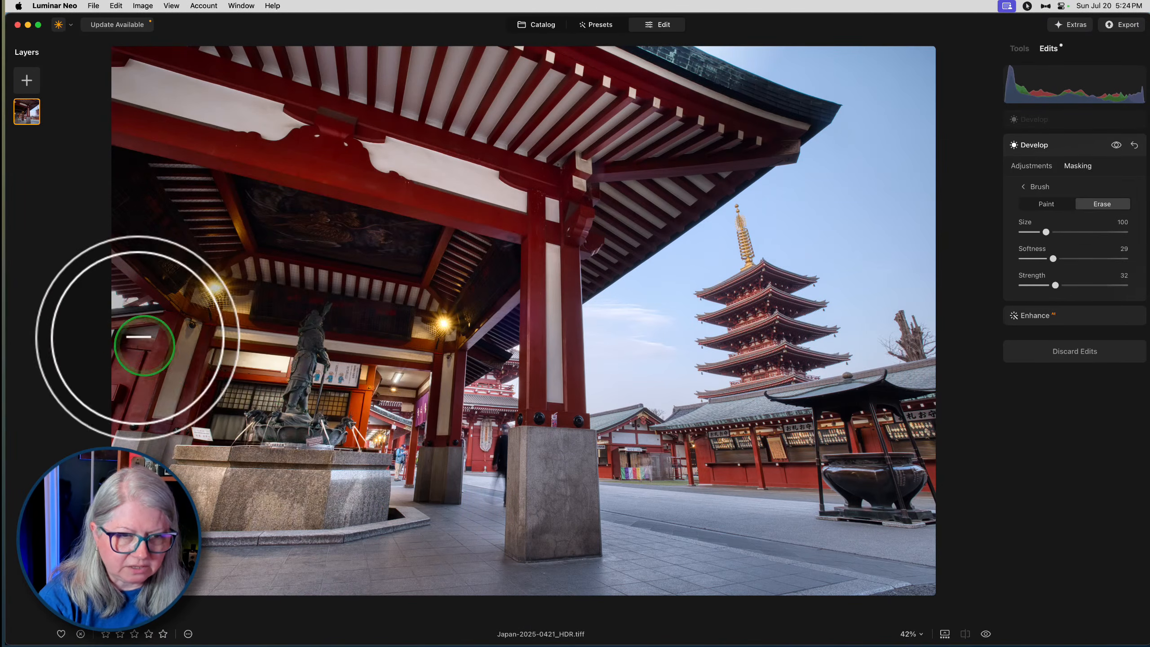
- Erase more of the pavilion mask along the photo's left edge at brush size 52 and around the fountain base at size 172
key([)
key([)
mouse_move(119, 302)
mouse_down()
mouse_move(72, 292)
mouse_move(10, 445)
mouse_up()
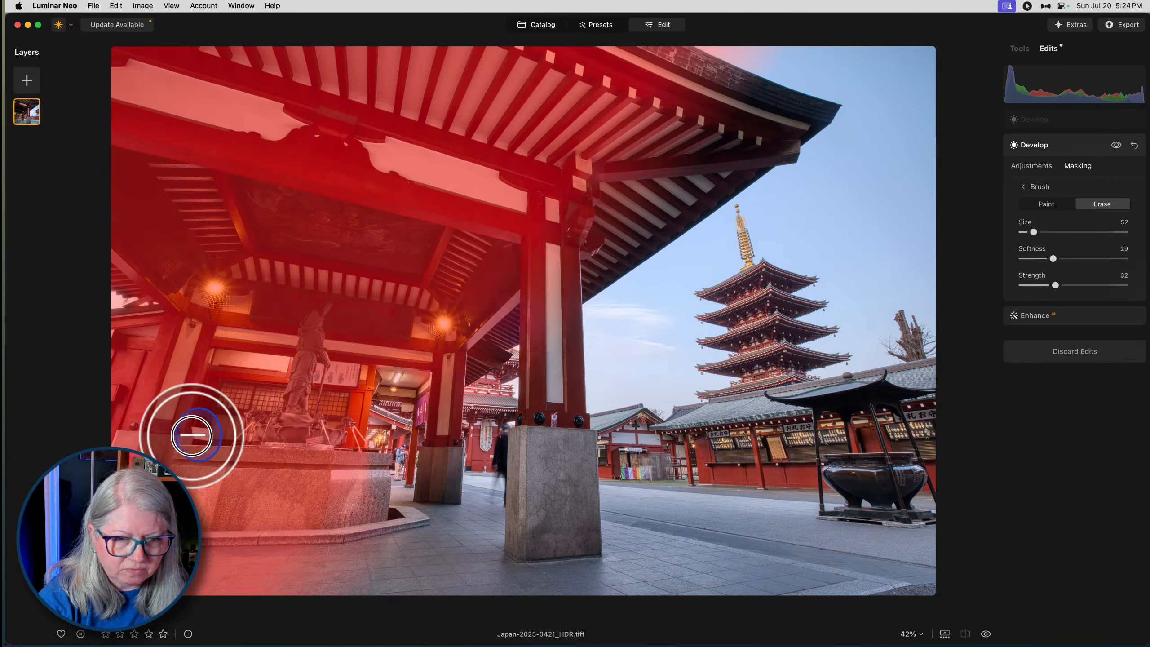
key(])
key(])
key(])
key(])
mouse_move(155, 552)
mouse_down()
mouse_move(64, 589)
mouse_move(61, 566)
mouse_move(326, 545)
mouse_move(141, 553)
mouse_move(314, 511)
mouse_move(110, 586)
mouse_move(190, 585)
mouse_move(310, 529)
mouse_up()
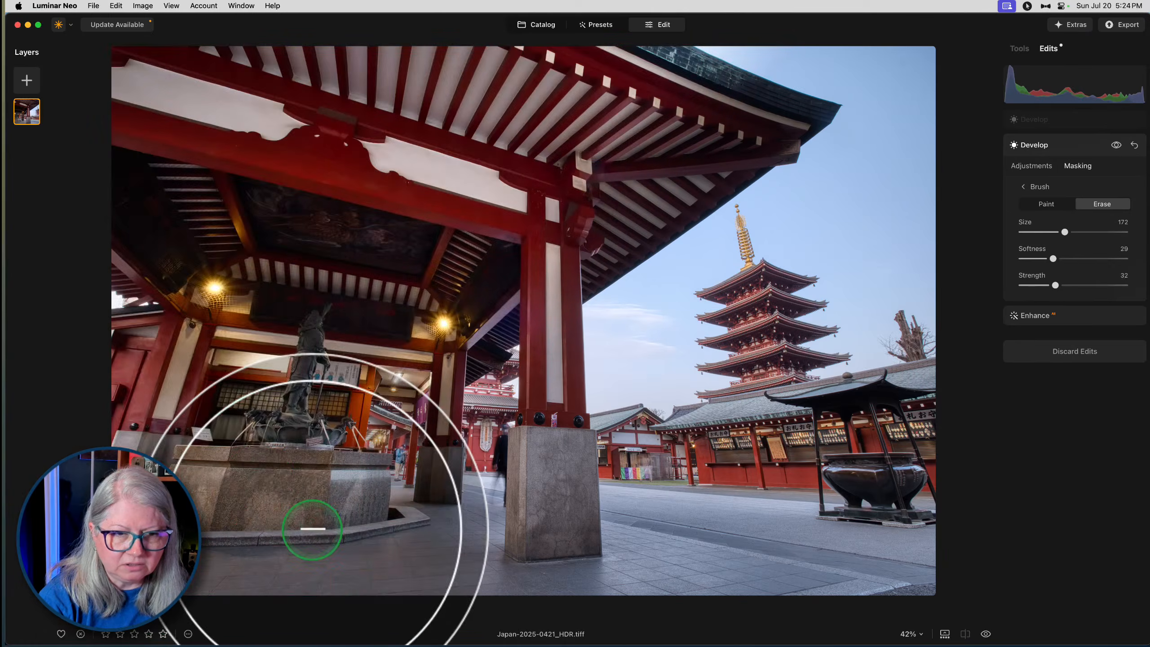
key(])
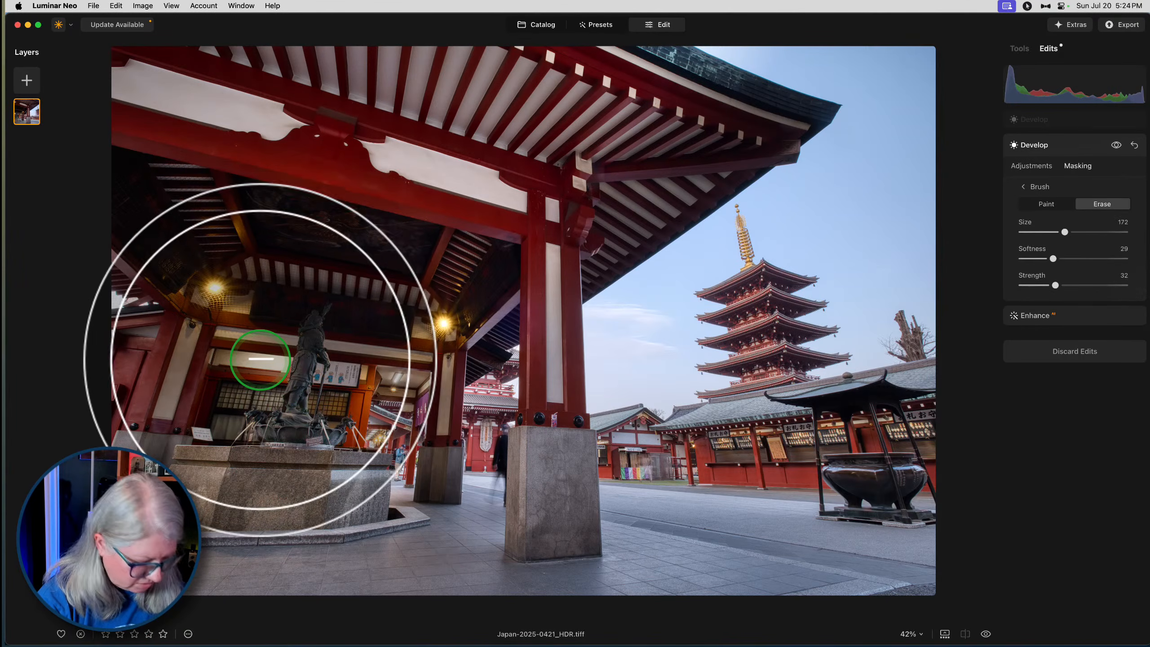
key([)
key([)
key([)
key([)
key([)
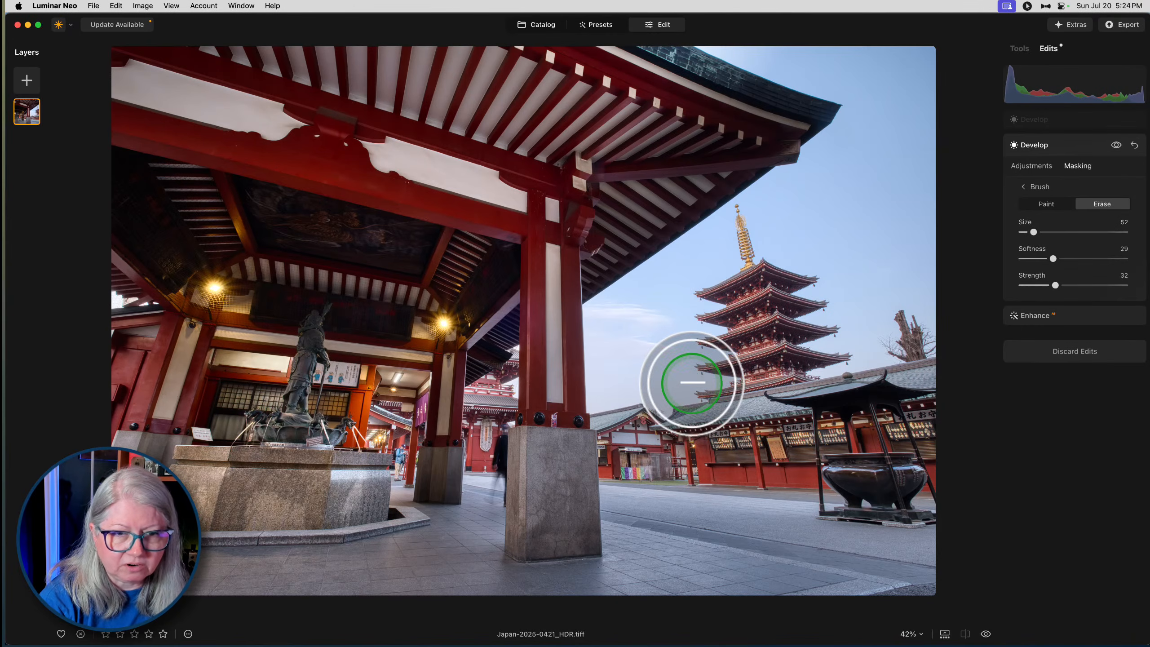
- Leave the pavilion edit's masking and reopen the darkening Develop edit's adjustments
click(1032, 165)
click(1039, 193)
scroll(1054, 150, down, 1)
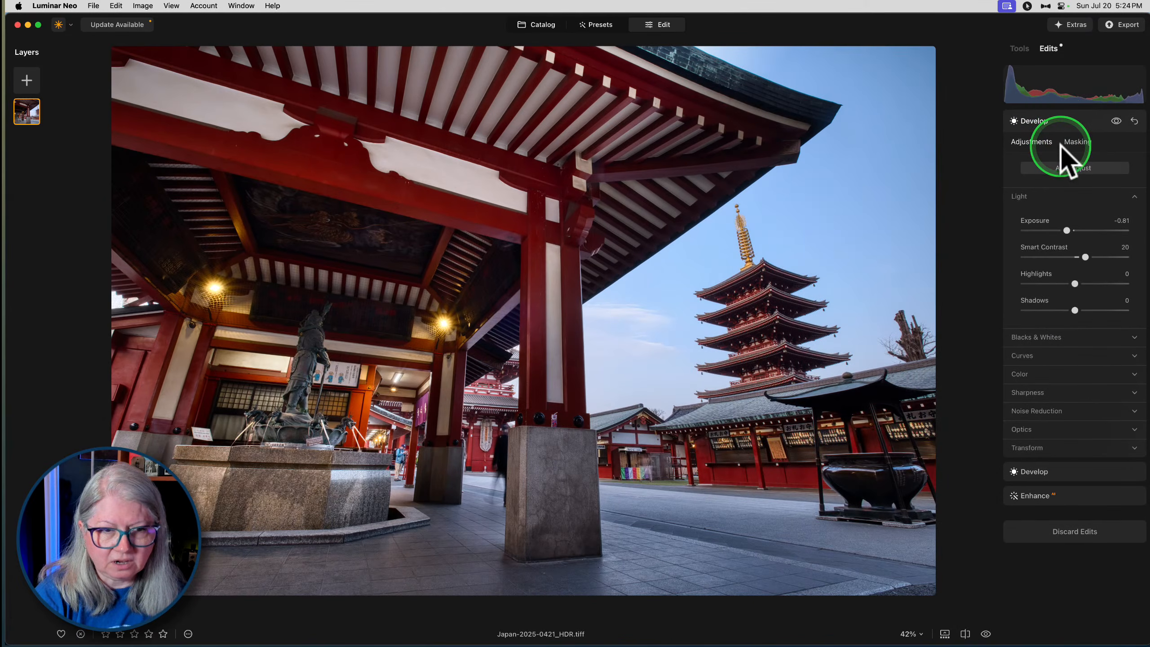
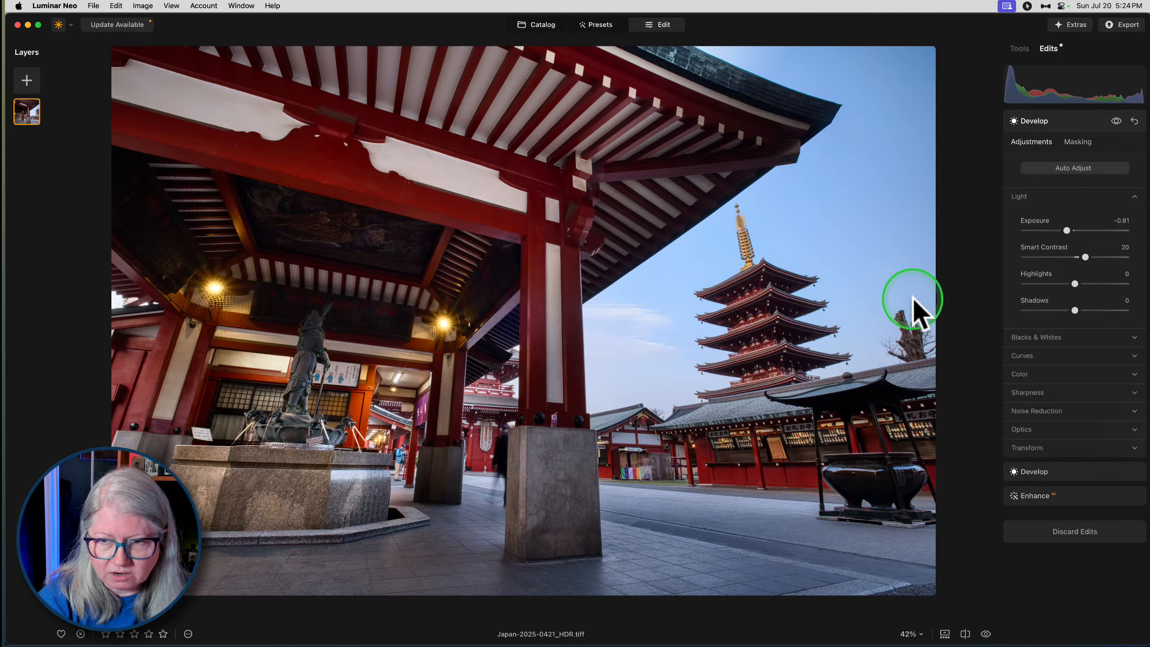
- Try the Enhance tool's Sky Enhancer on the photo and check the list of applied edits
click(1020, 48)
click(1028, 263)
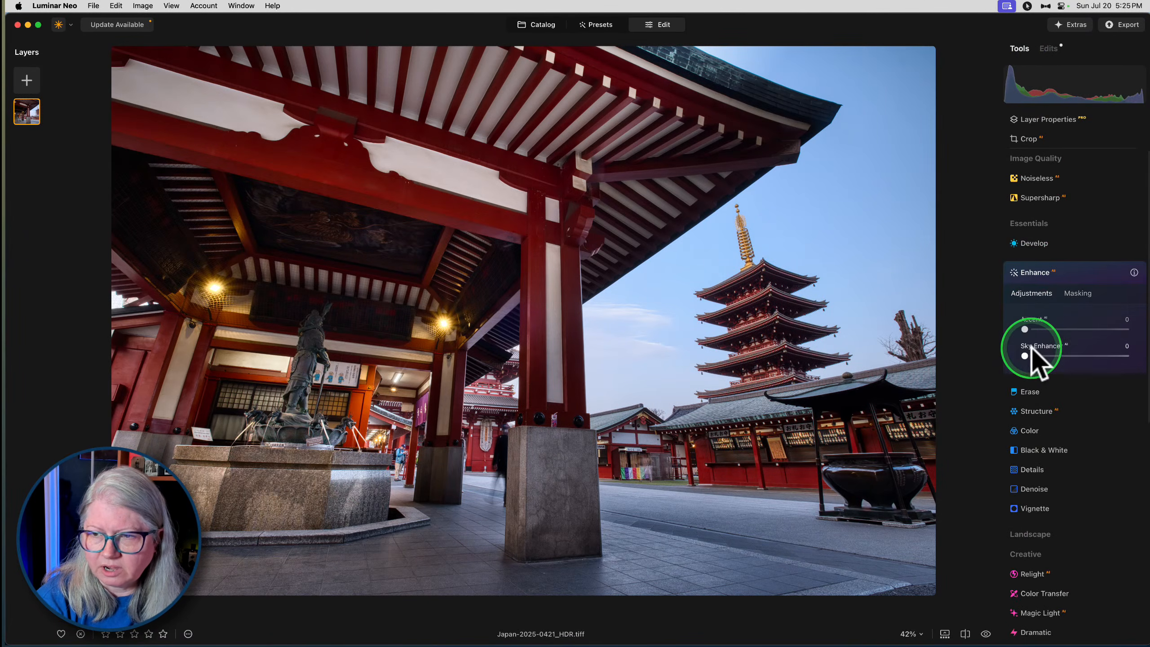
drag(1026, 356, 971, 359)
click(1064, 276)
click(1050, 49)
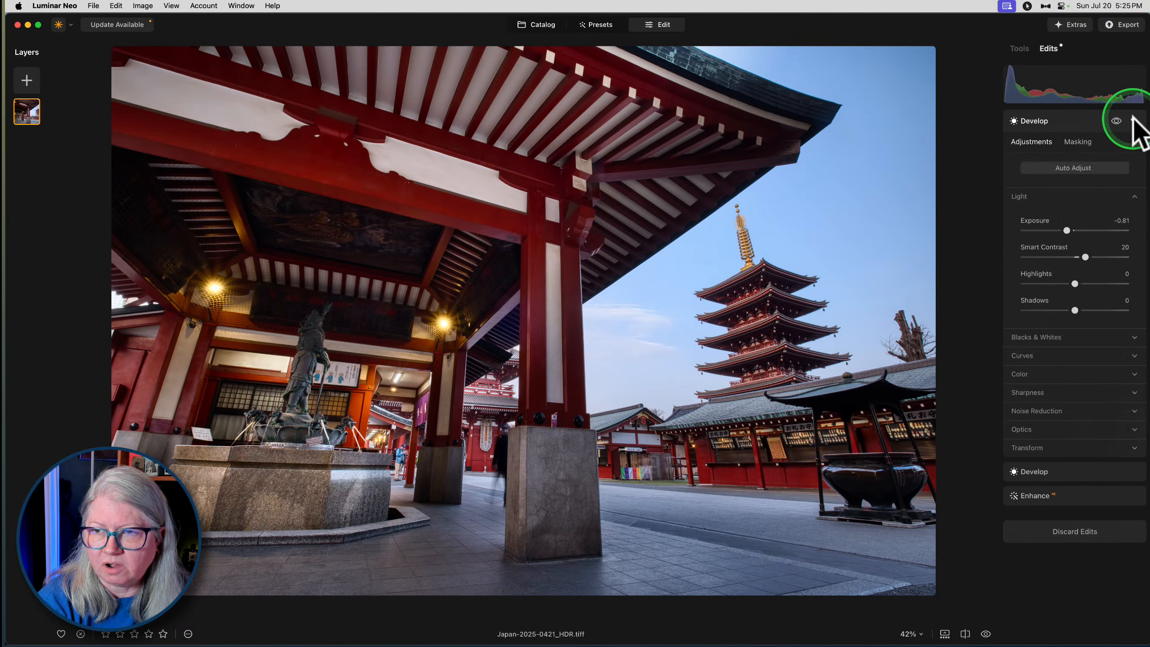
- Add a Color edit with the HSL Luminance of Blue and Cyan both set to -100
click(1020, 48)
click(1024, 322)
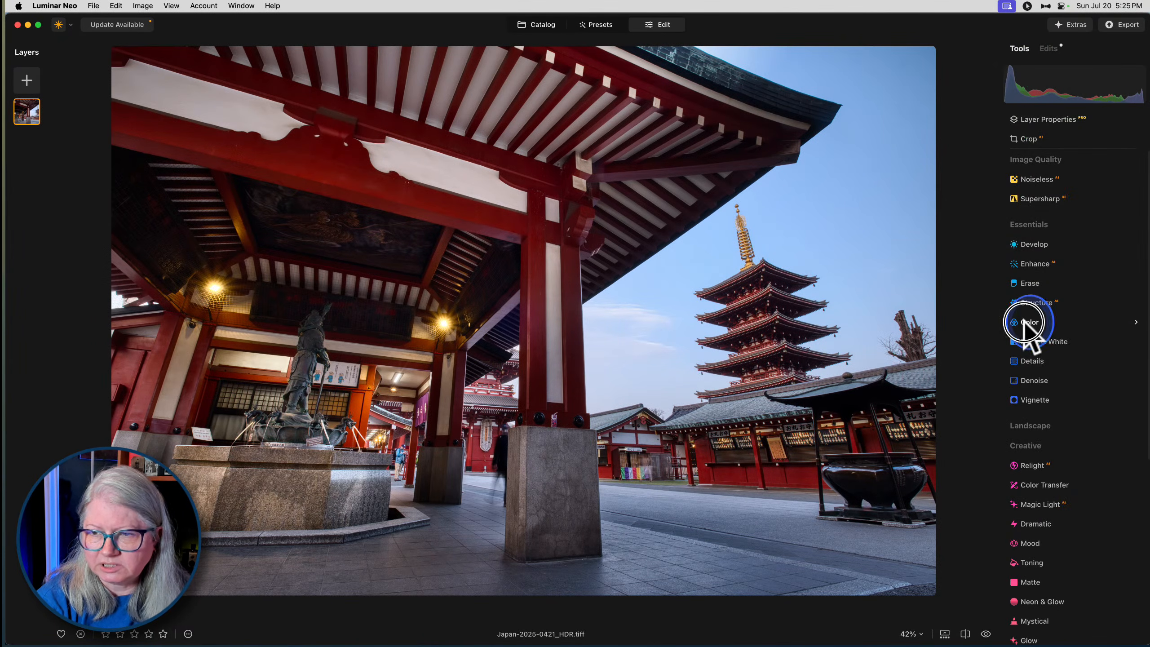
click(1027, 362)
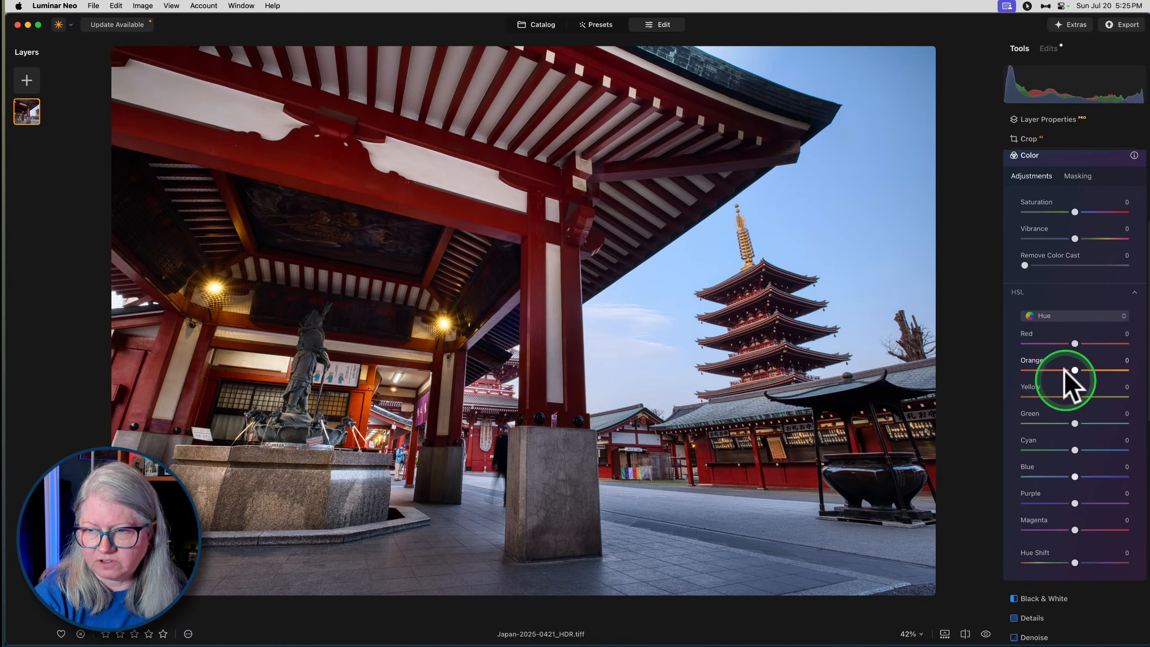
click(1058, 318)
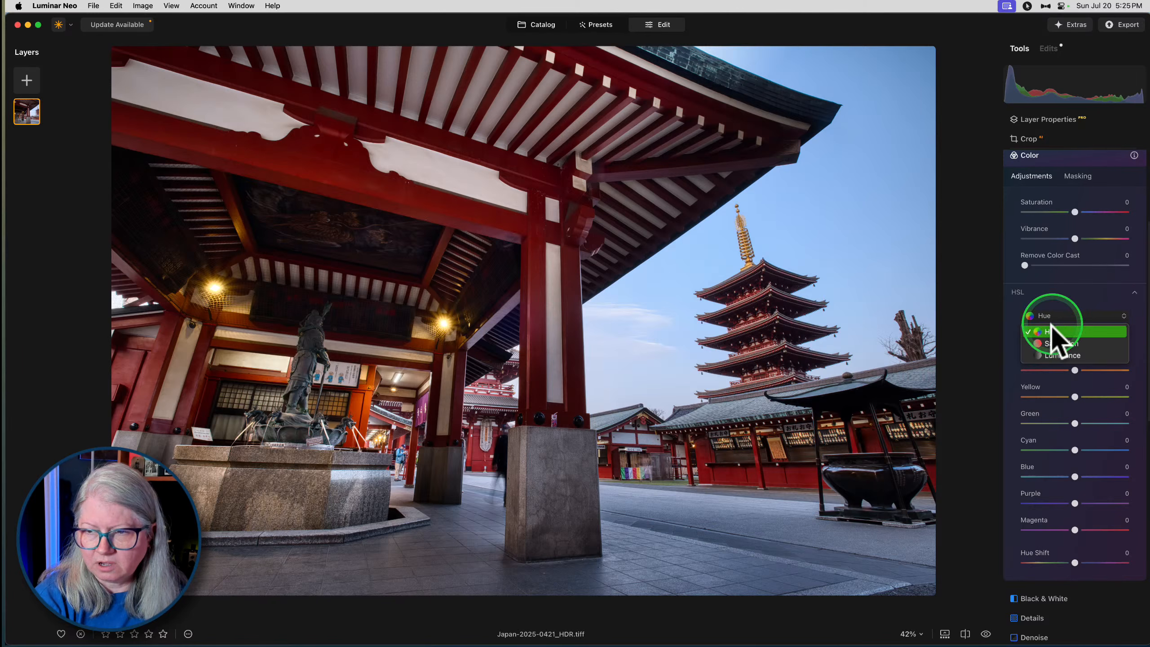
click(1049, 357)
drag(1066, 474, 965, 468)
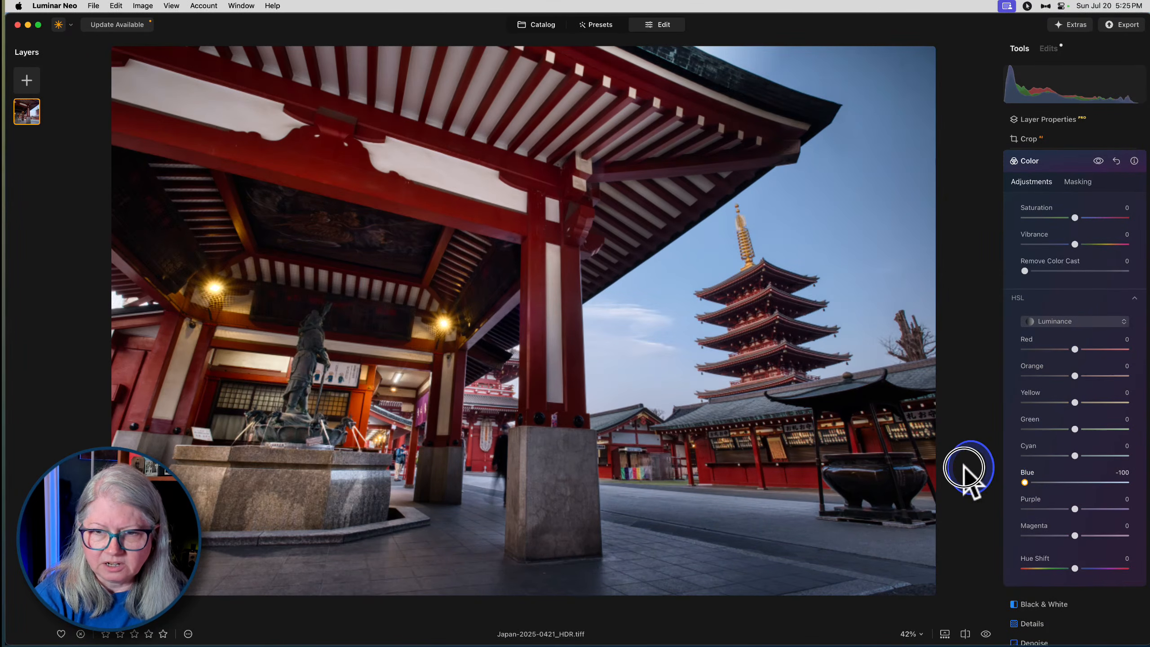
drag(1074, 454, 1141, 456)
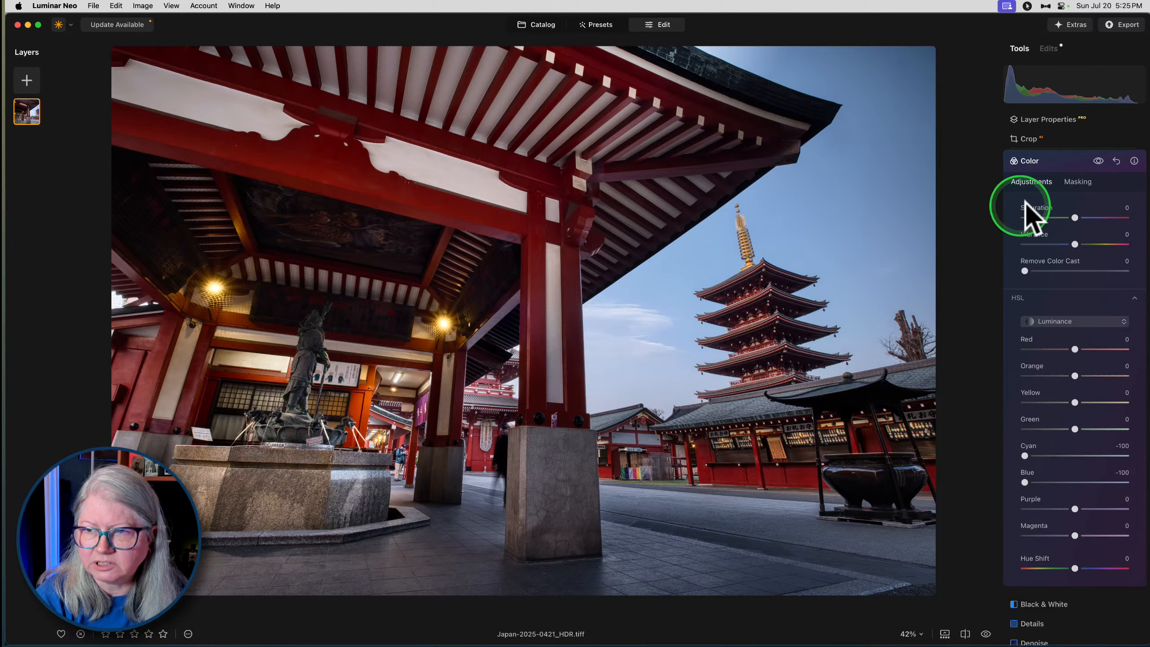
- Limit the Color edit with a radial gradient mask over the bright sky between the pavilion pillar and the pagoda
click(1078, 181)
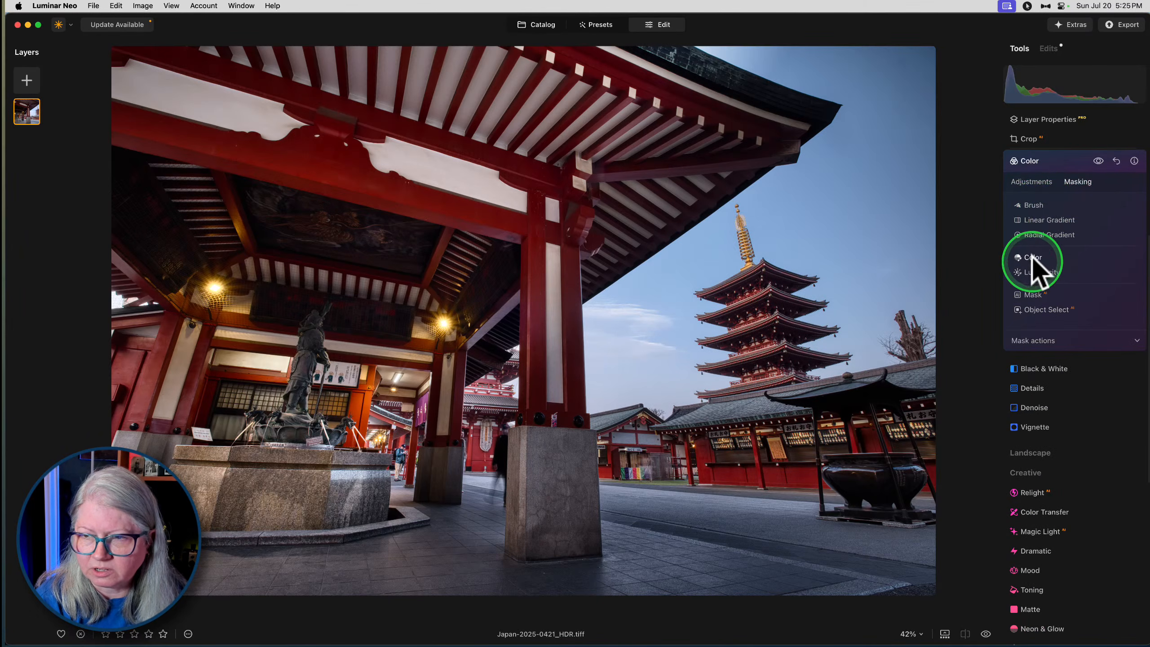
click(1041, 234)
drag(596, 361, 675, 383)
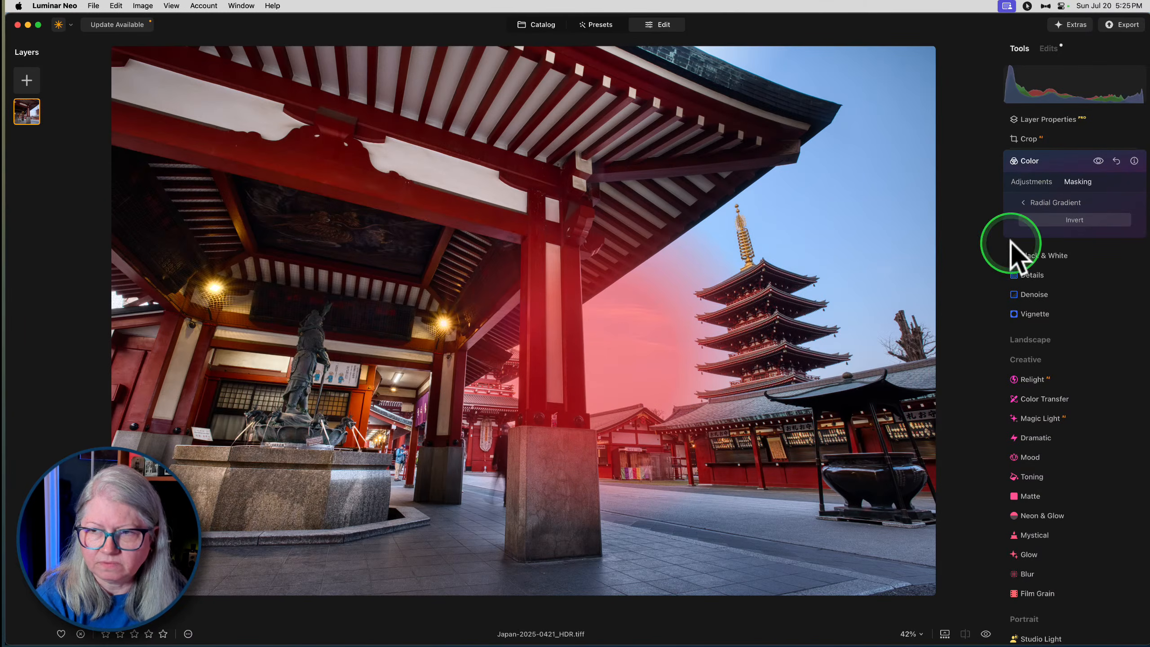
click(1037, 203)
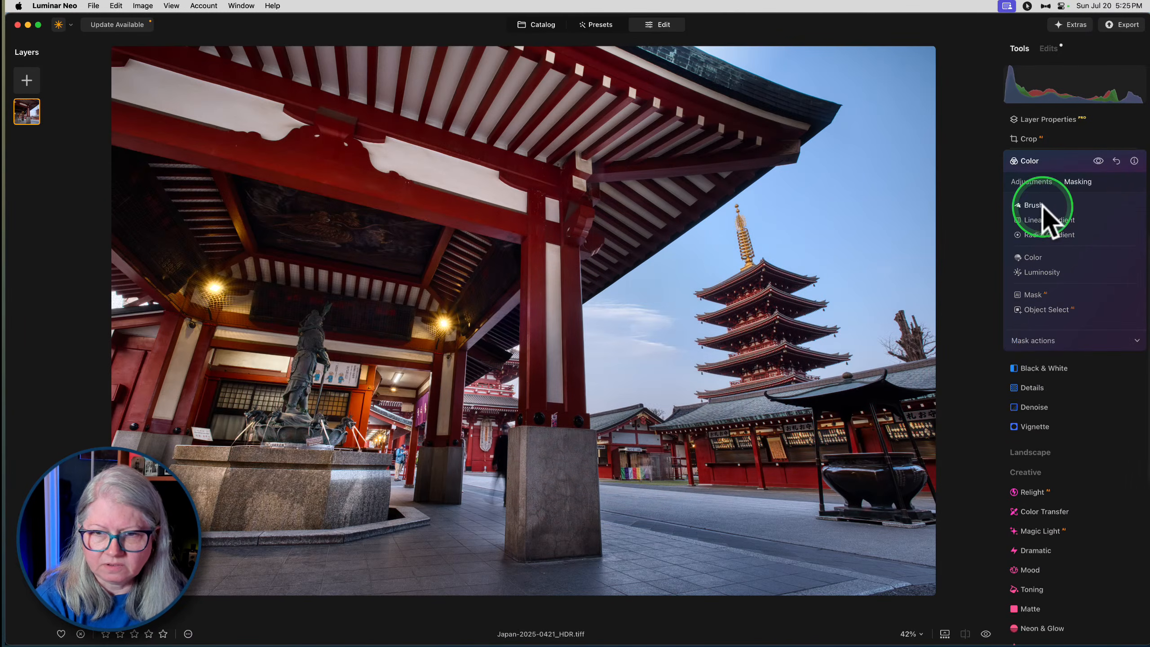
- Compare the photo with and without the masked Color edit
click(1032, 181)
click(1097, 162)
click(1098, 162)
click(1098, 162)
click(1097, 161)
click(1098, 162)
click(1098, 162)
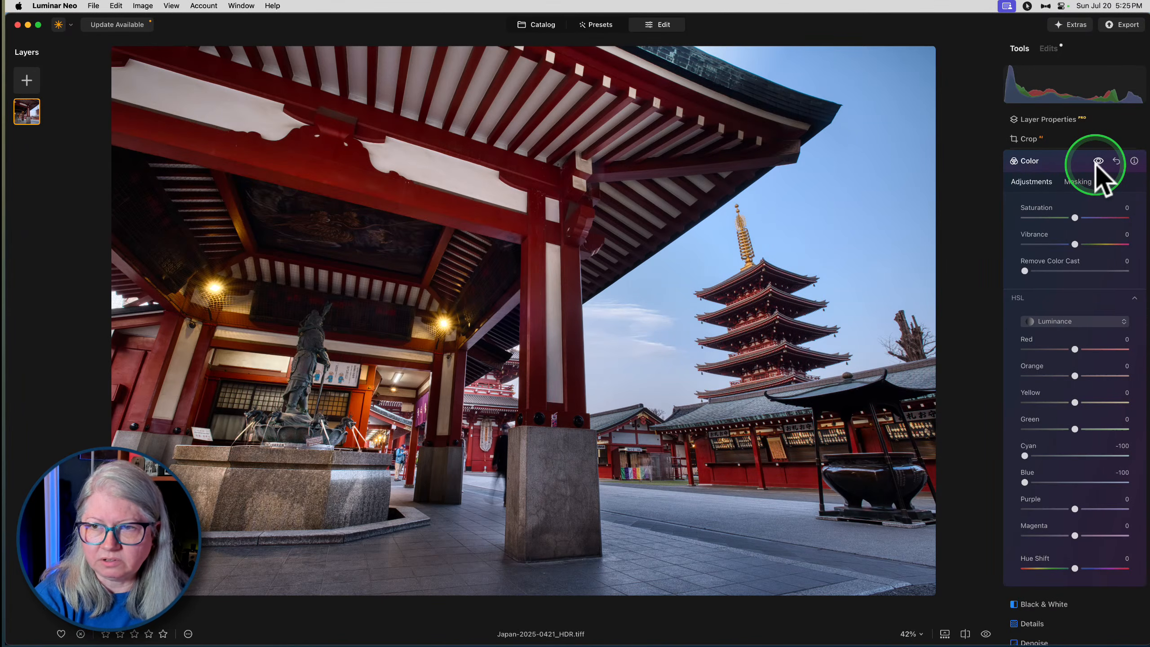
- Refine the Color edit's mask along the pavilion roof's upper edge, painting at size 100 and erasing at strength 17, and close the edit
click(1074, 181)
click(1037, 211)
mouse_move(677, 54)
mouse_down()
mouse_move(737, 54)
mouse_move(488, 55)
mouse_move(498, 77)
mouse_up()
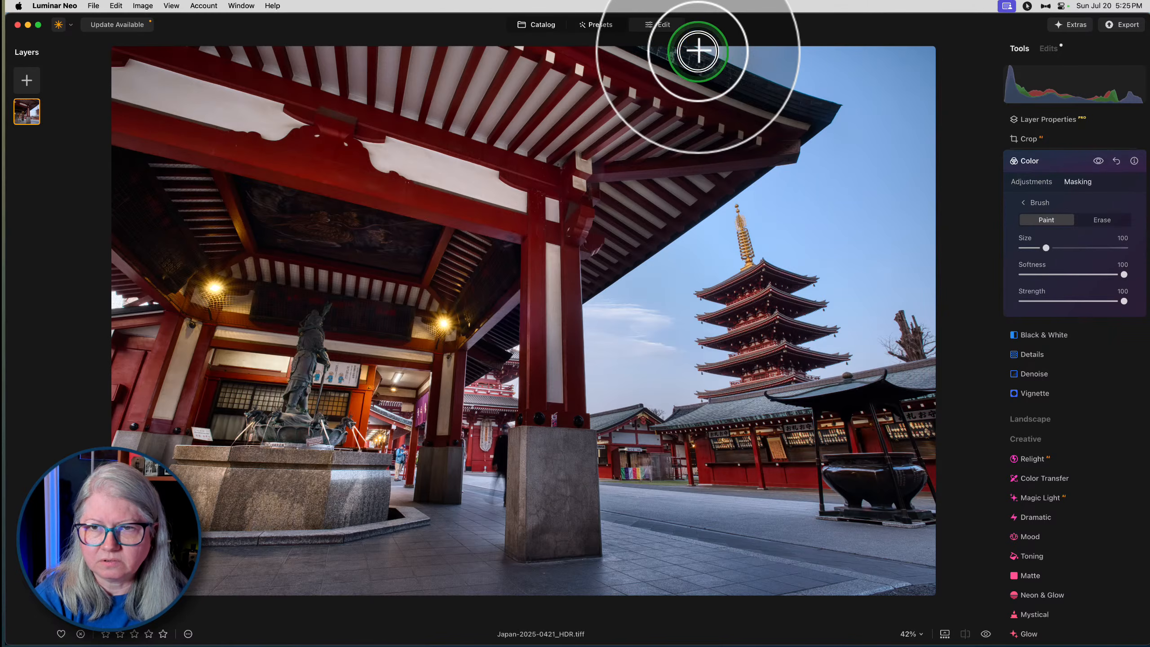
click(1102, 220)
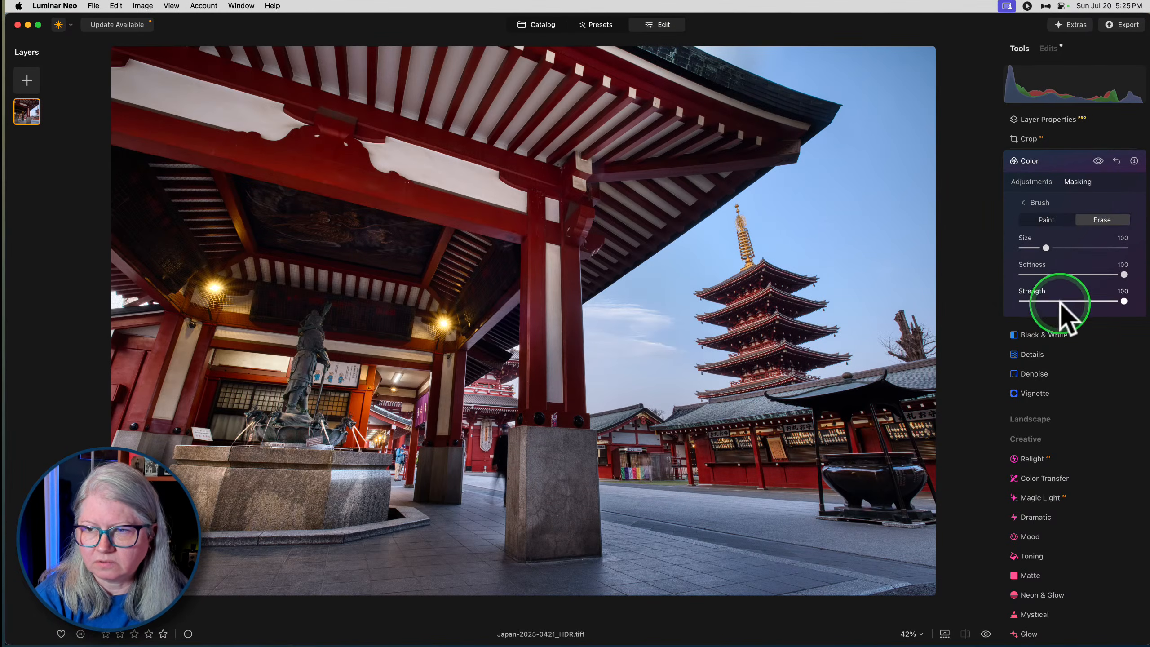
click(1040, 301)
drag(770, 87, 737, 82)
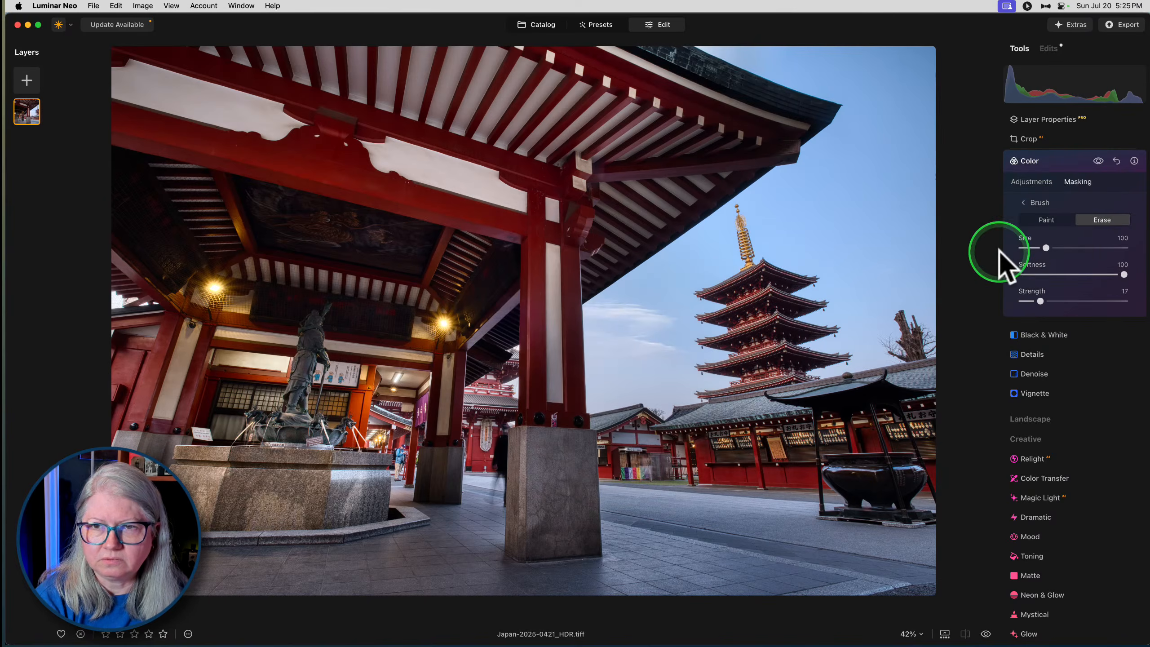
click(1034, 182)
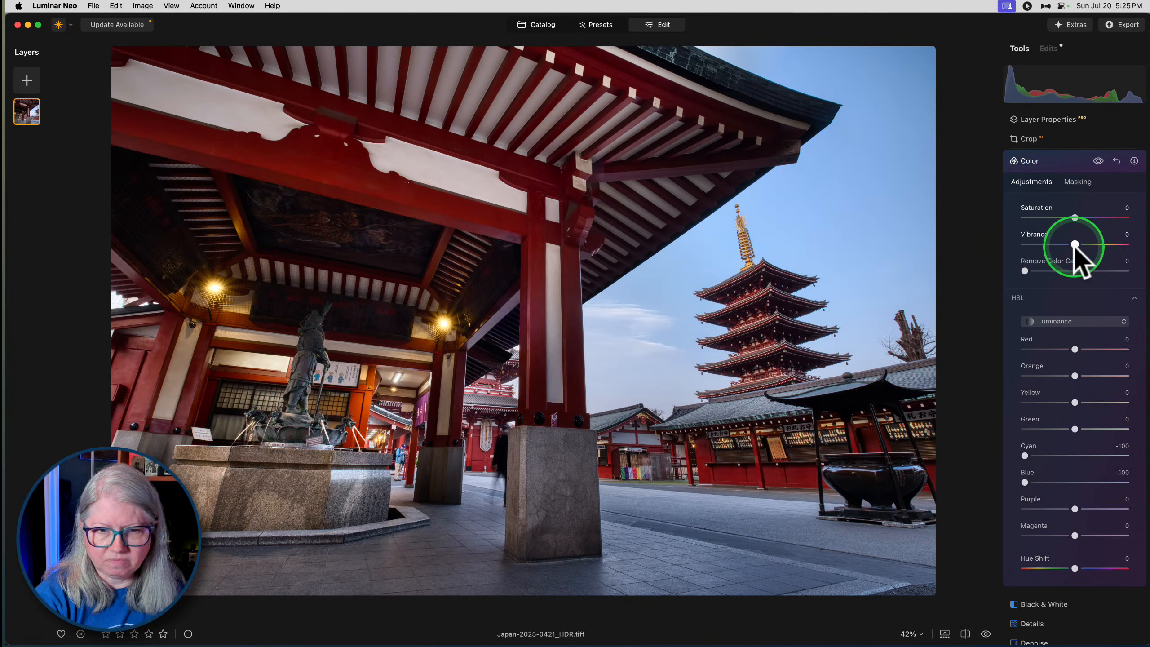
click(1065, 163)
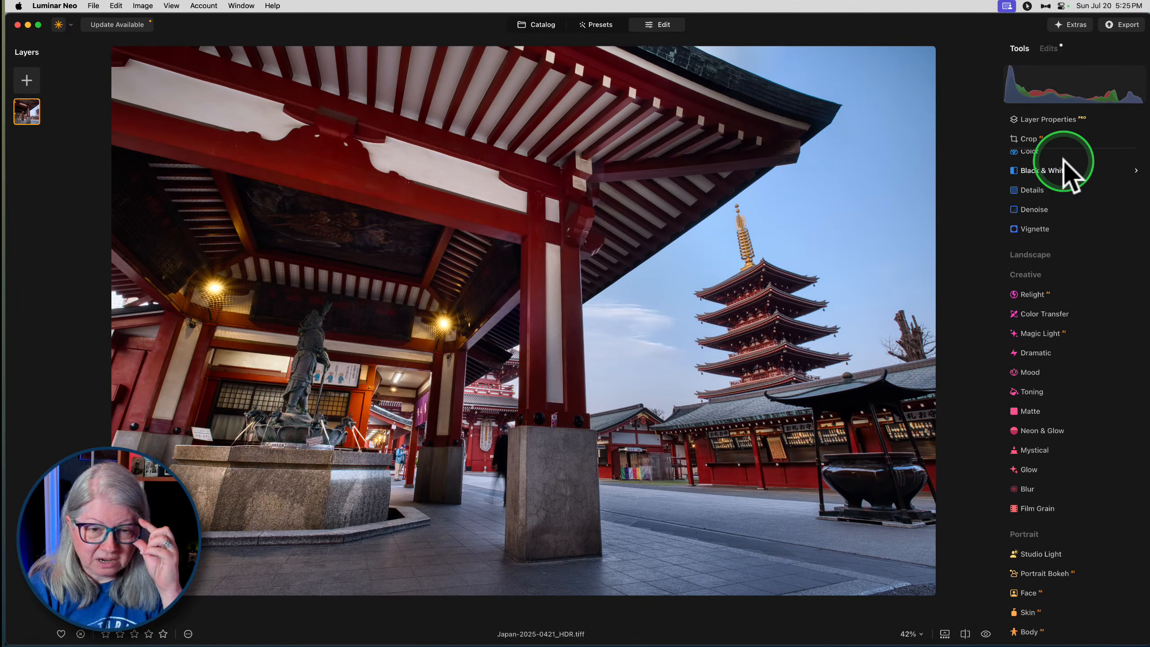
- Add a Structure edit with its Amount set to 57
scroll(1047, 233, up, 4)
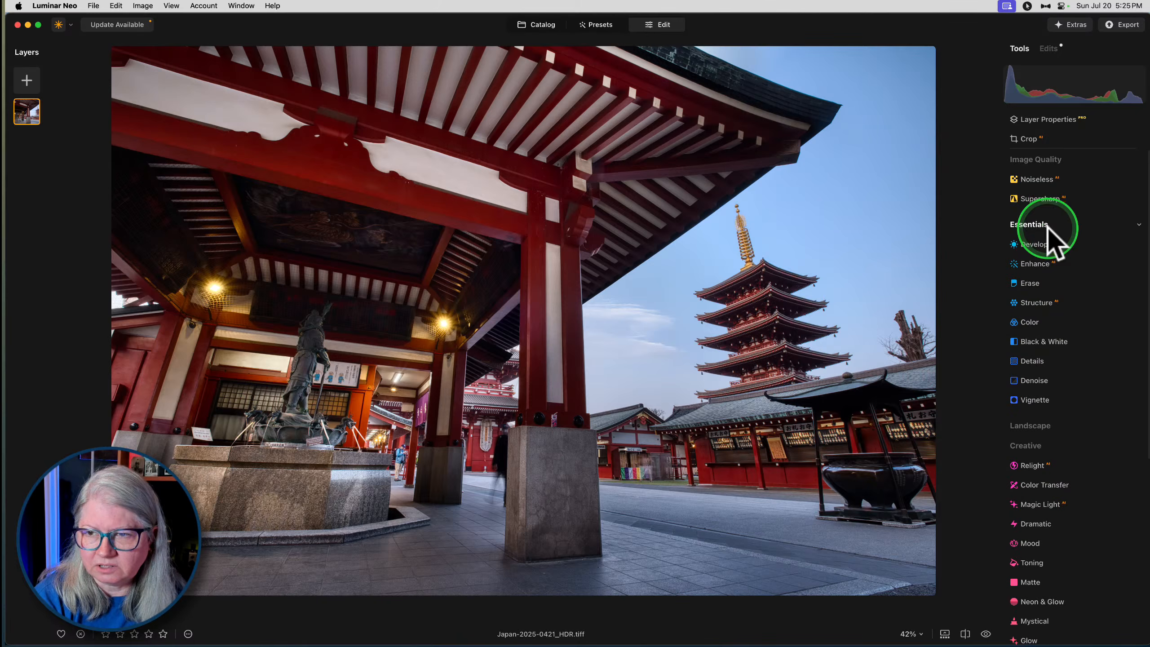
click(1029, 303)
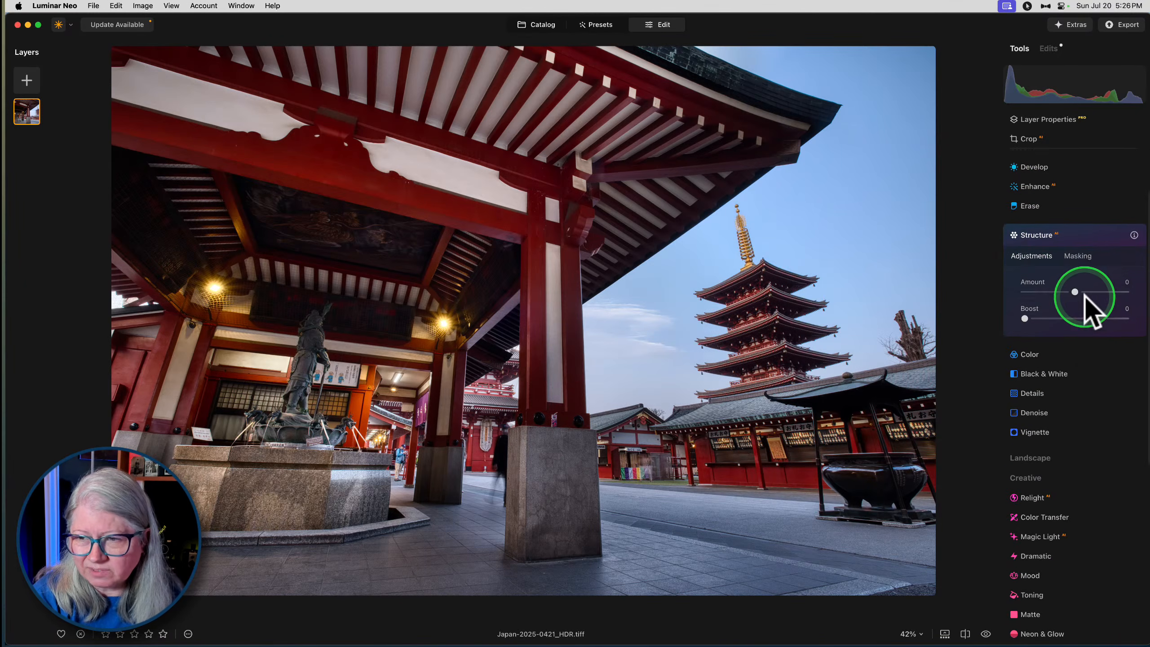
drag(1074, 291, 1106, 288)
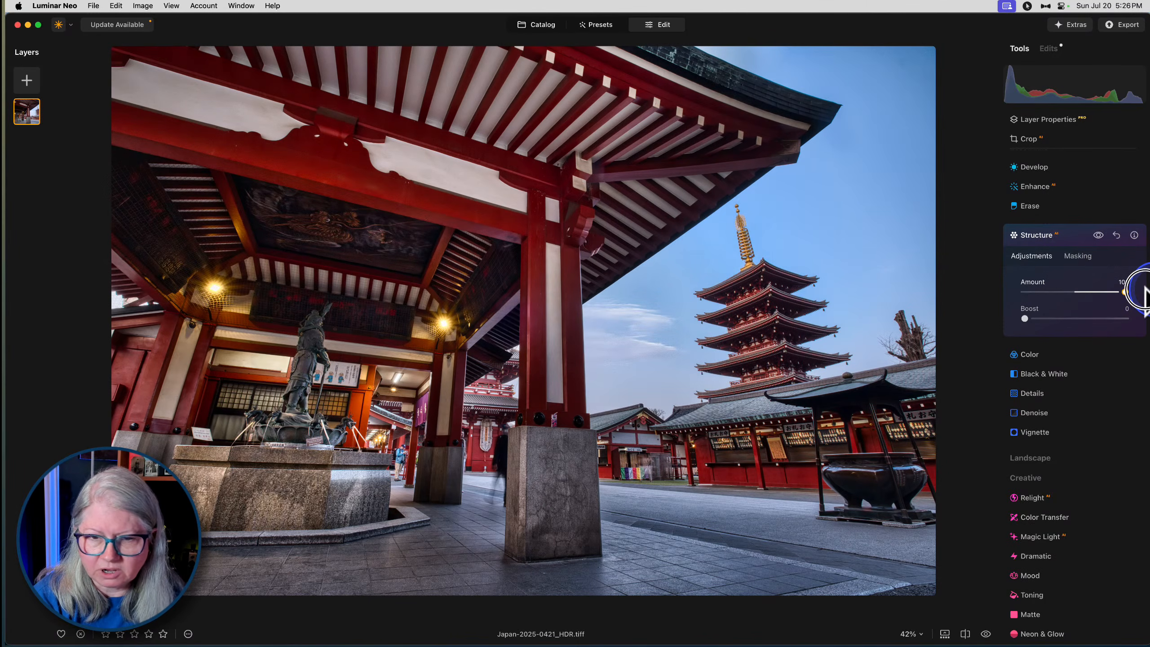
drag(1039, 296, 1086, 291)
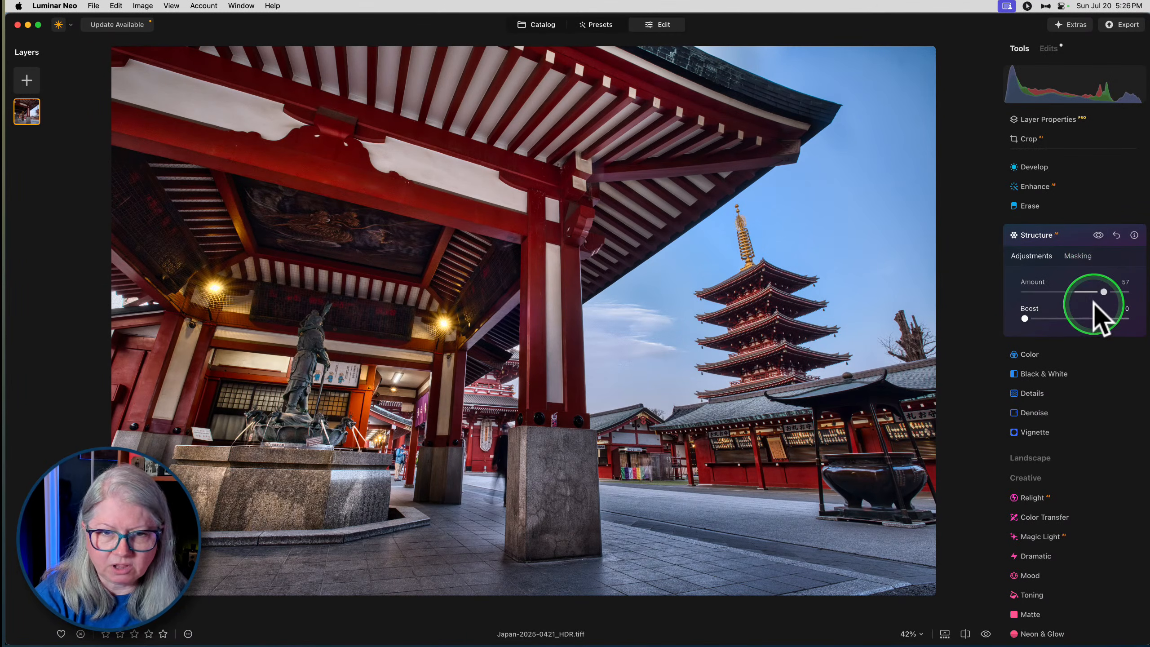
- Mask the Structure edit by the sky and man-made ground, invert the mask, and return to the adjustments
click(1077, 258)
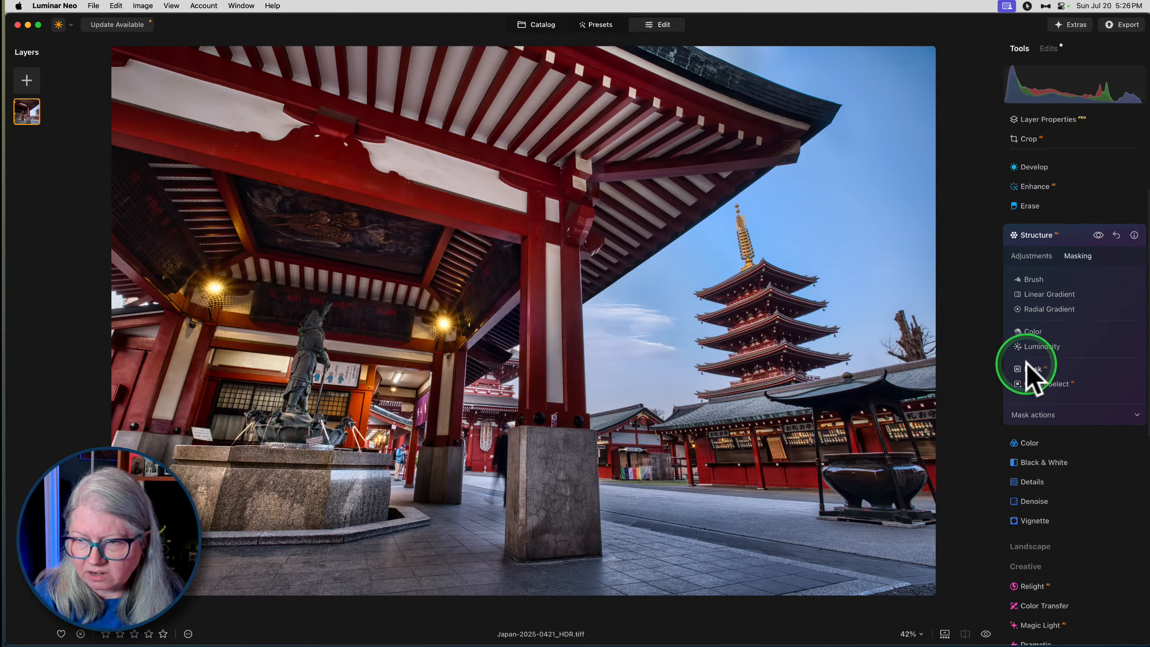
click(1030, 368)
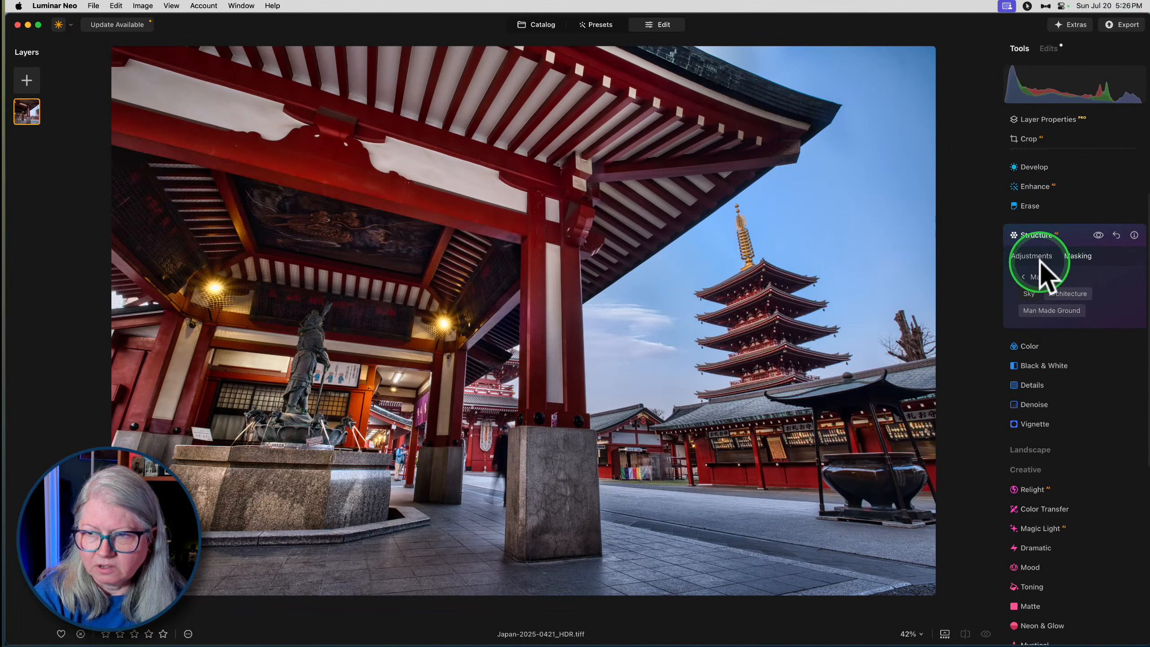
click(1049, 311)
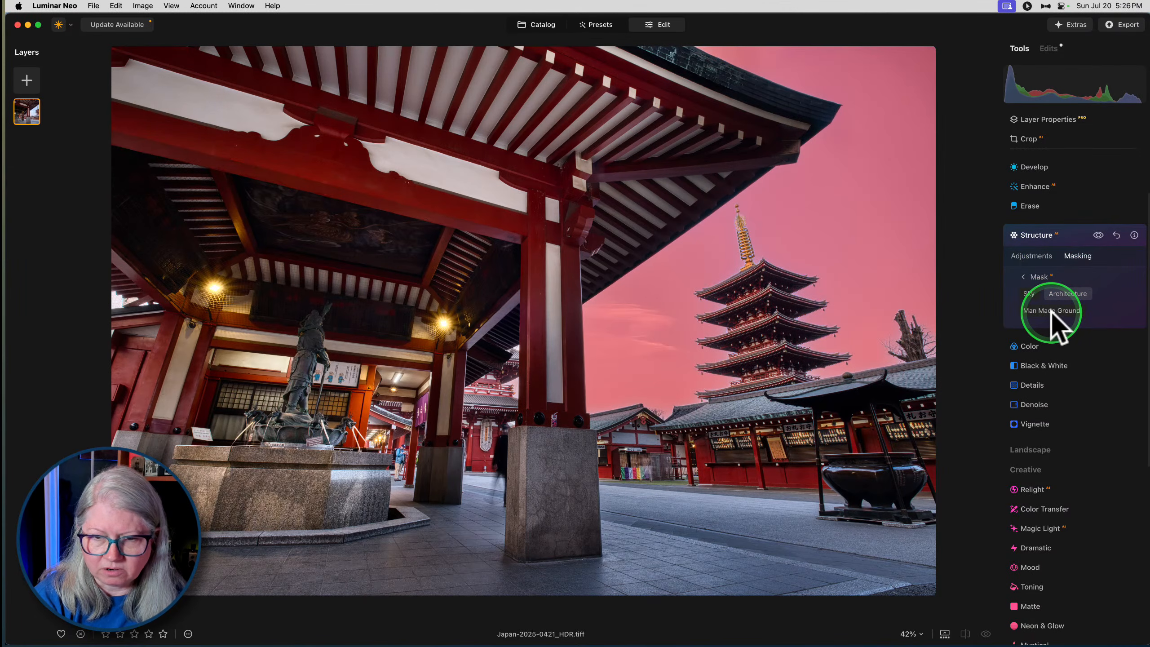
click(1024, 276)
click(1039, 413)
click(1095, 428)
click(1036, 263)
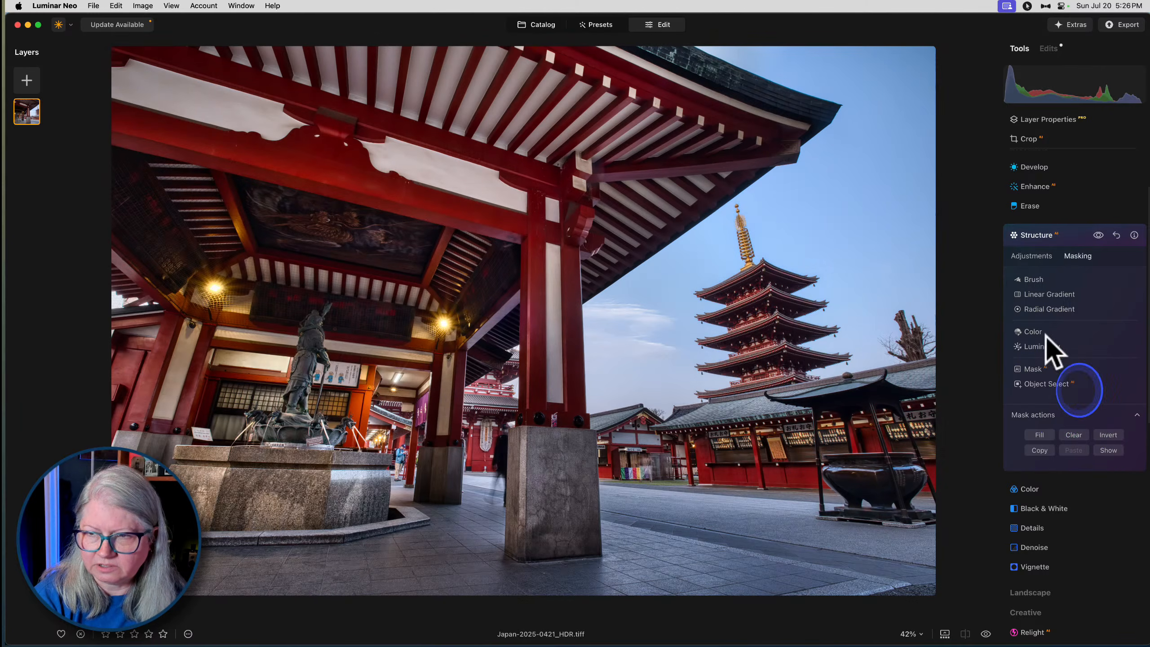
- Compare the photo with and without the masked Structure edit
click(1097, 235)
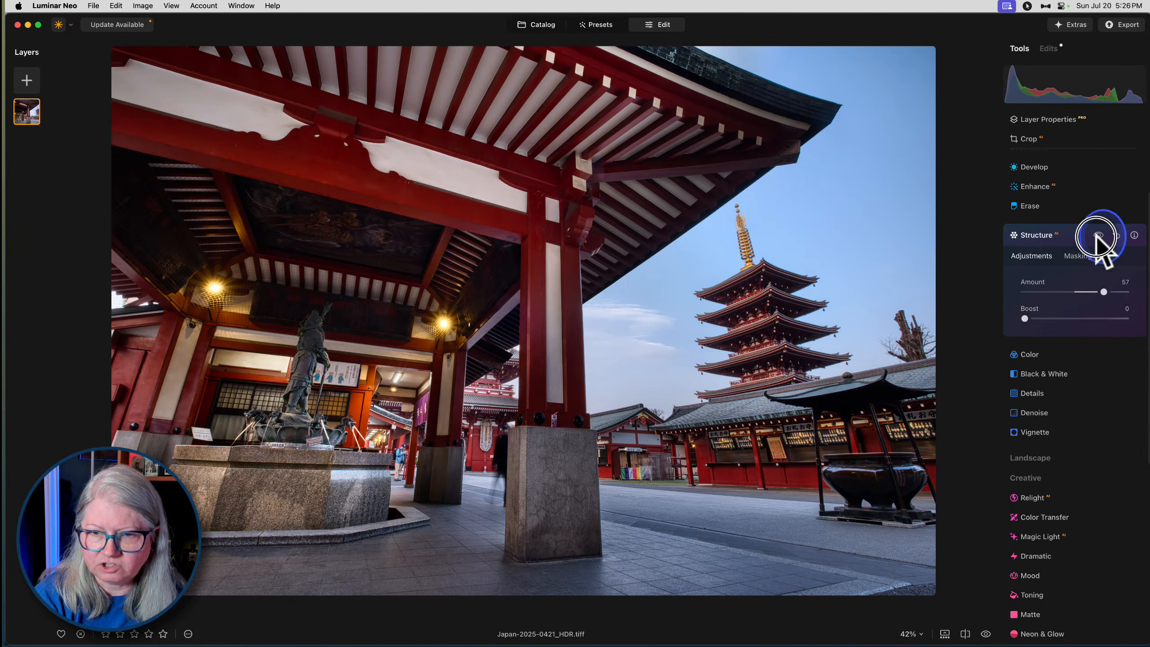
click(1097, 234)
click(1097, 235)
click(1097, 234)
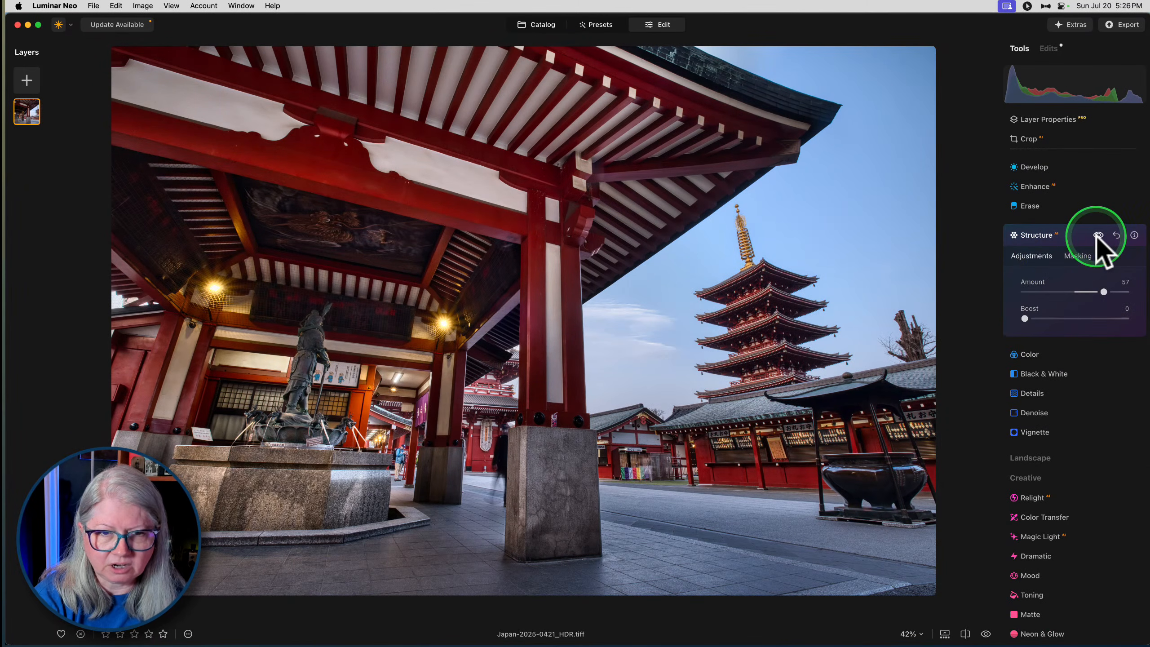
click(1097, 235)
- Set the Structure edit's Boost to 17, compare before and after, and copy the edit's mask
drag(1024, 319, 1039, 318)
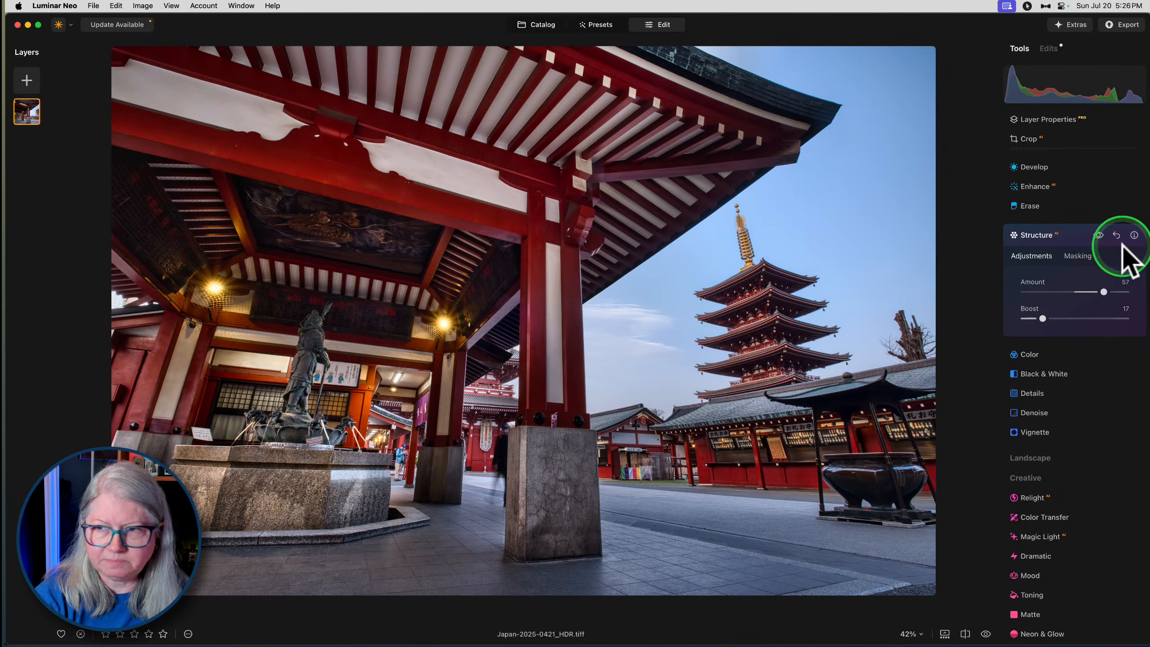
click(1098, 235)
click(1098, 234)
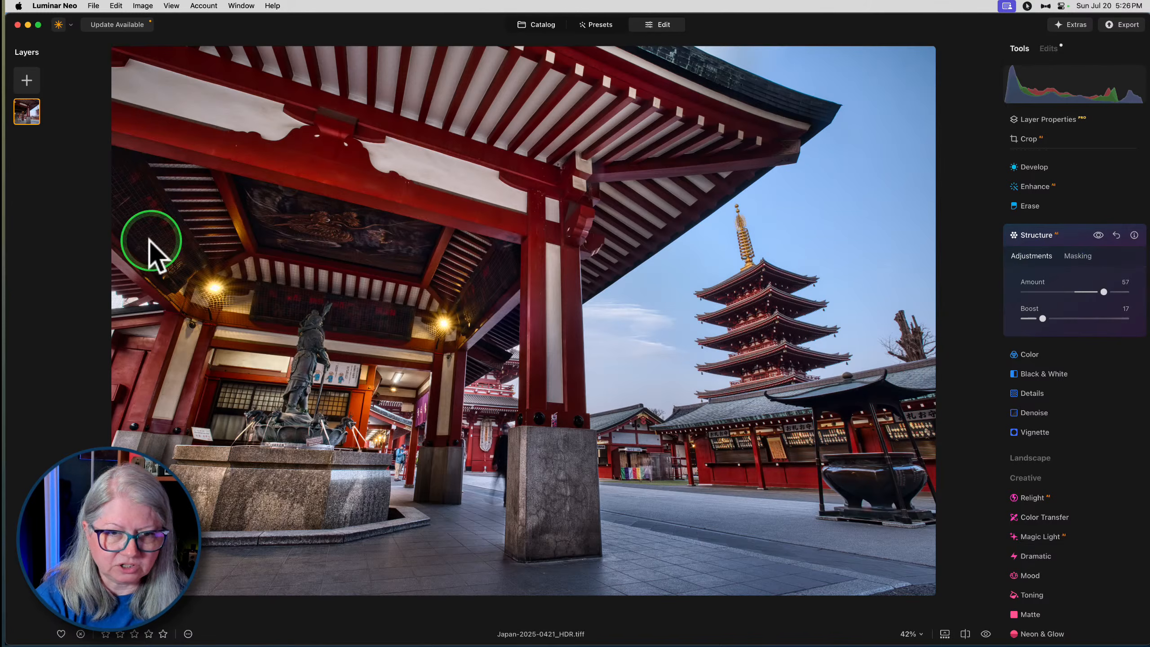
click(1079, 257)
click(1047, 415)
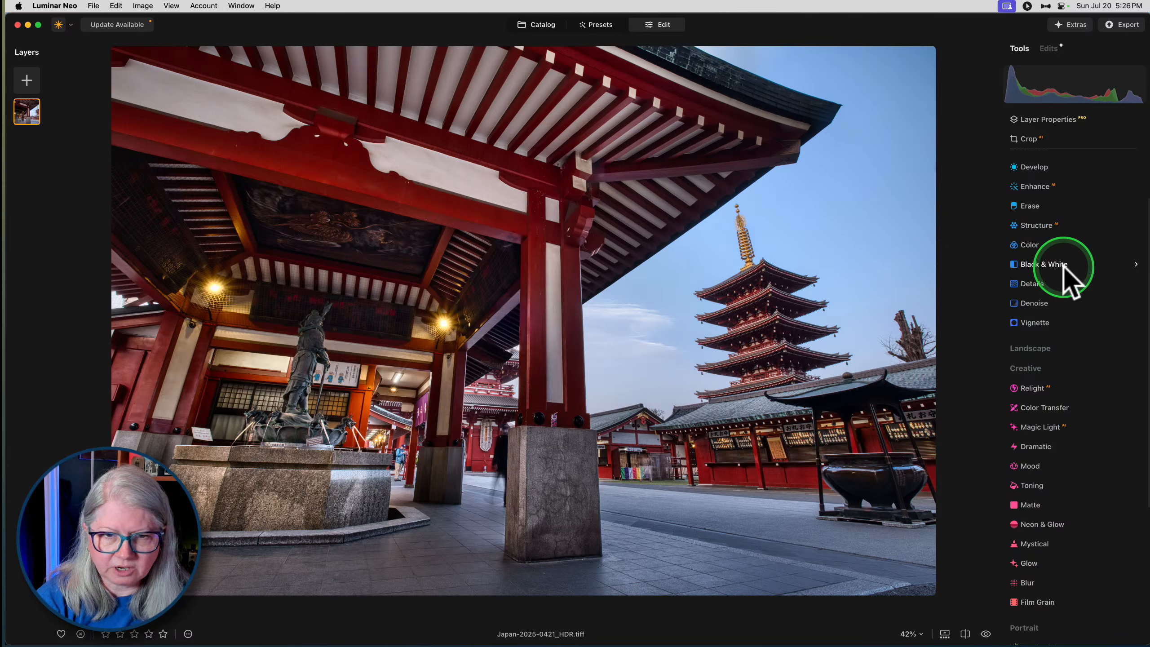
- Add an Enhance edit with the copied Structure mask pasted in and its Accent set to 25
click(1029, 187)
drag(1025, 253, 1060, 217)
click(1065, 222)
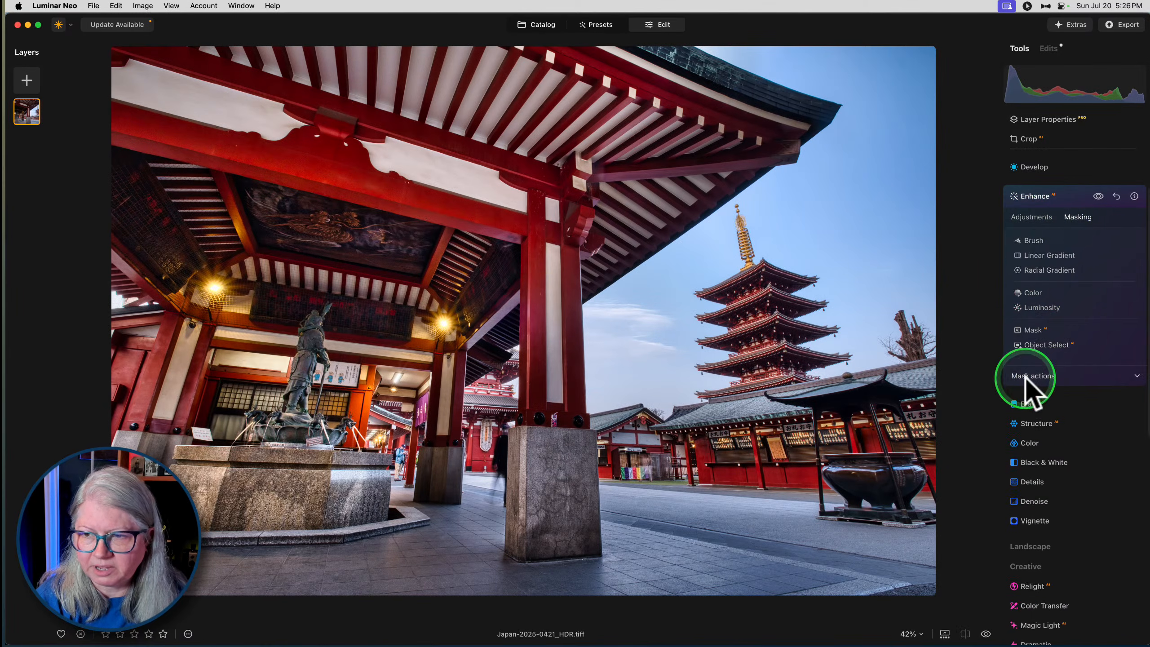
click(1098, 197)
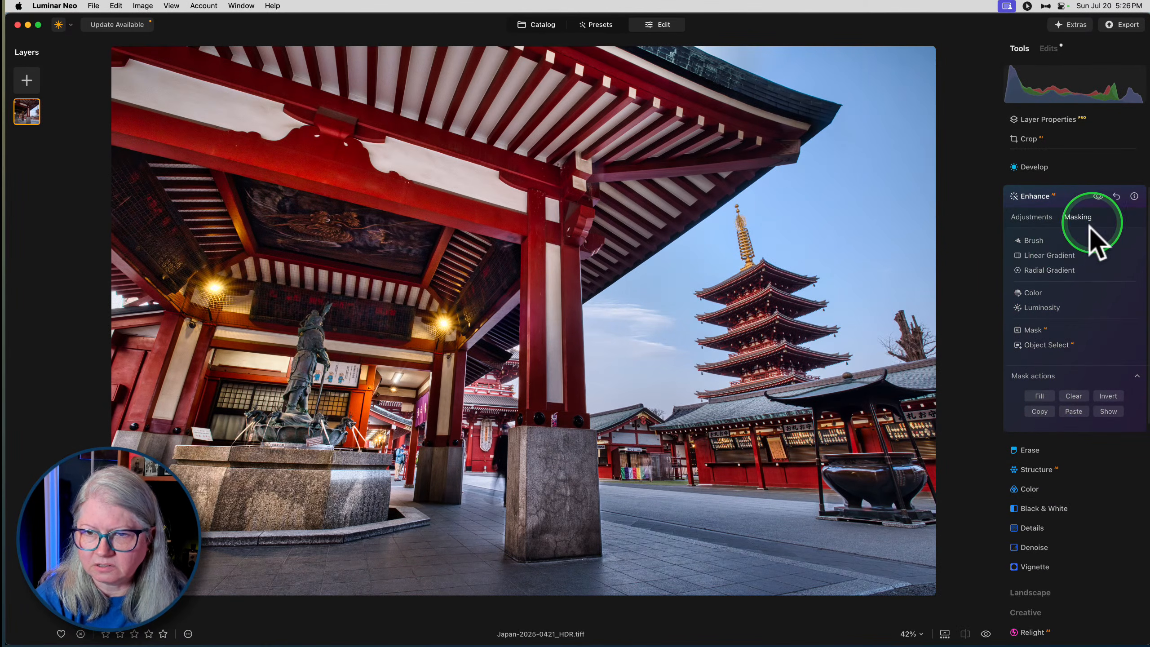
click(1024, 218)
mouse_move(1066, 253)
mouse_down()
mouse_move(1034, 254)
mouse_move(1132, 254)
mouse_move(1035, 252)
mouse_move(1053, 245)
mouse_up()
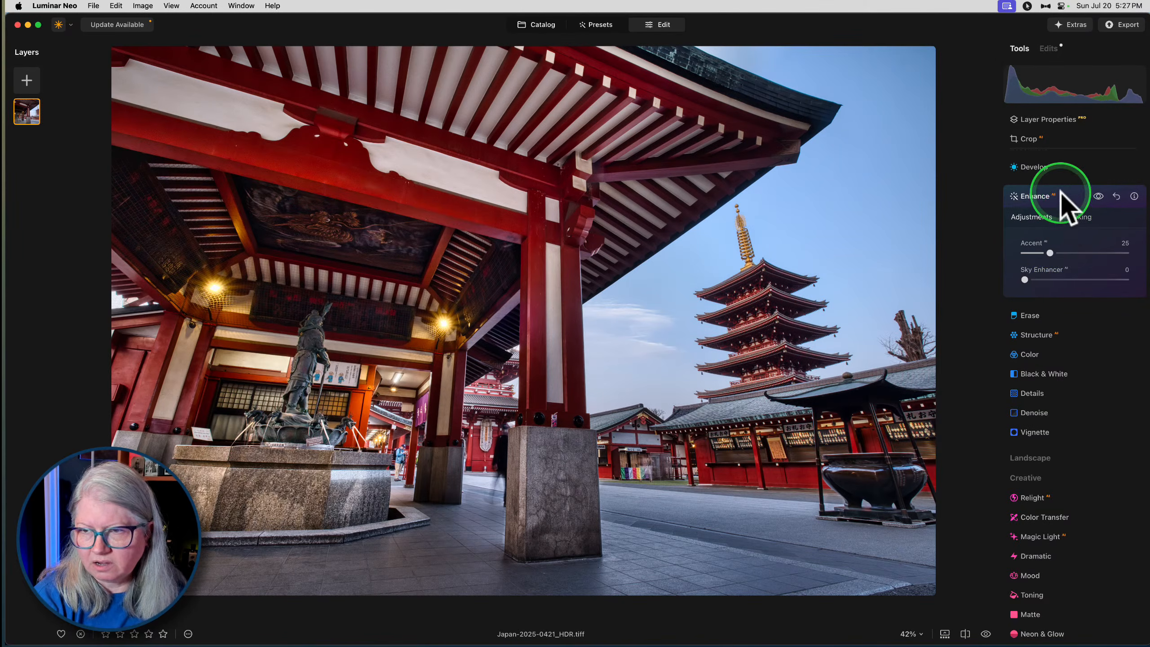
click(1066, 208)
- Add a Vignette edit with its Amount set to -64 and Feather set to -100
click(1030, 388)
click(1030, 323)
click(1040, 443)
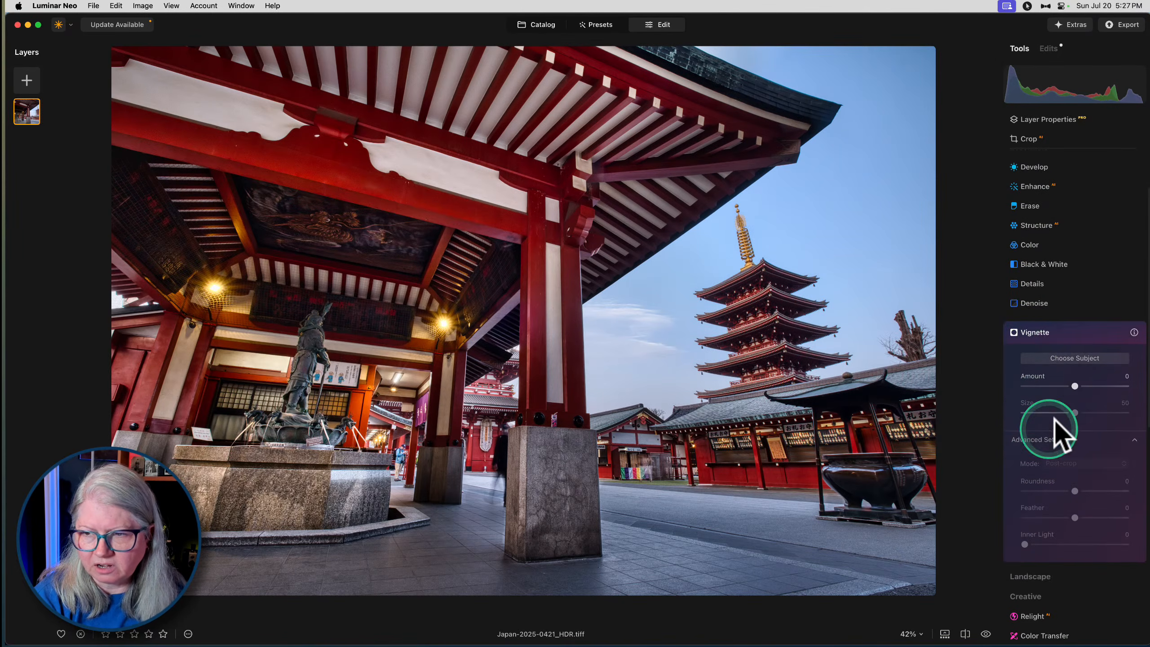
drag(1078, 392, 1042, 386)
drag(1055, 518, 994, 515)
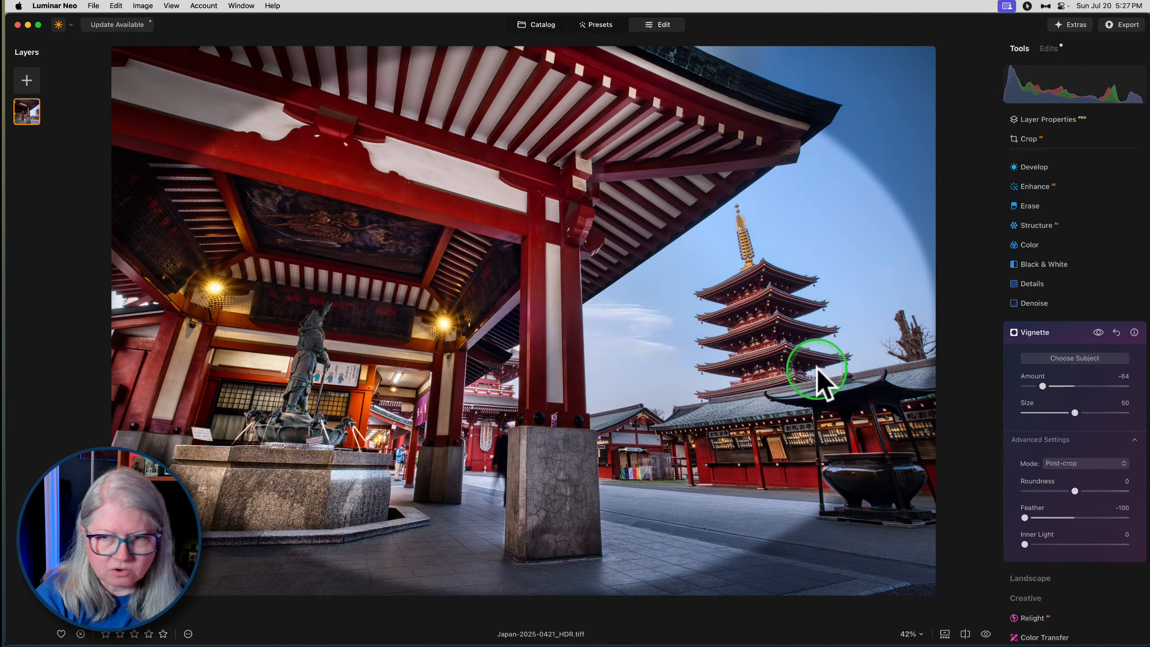
- Set the vignette's Size to 40, Roundness to 22 and Feather to 81
drag(1075, 412, 1065, 413)
drag(1074, 490, 1086, 491)
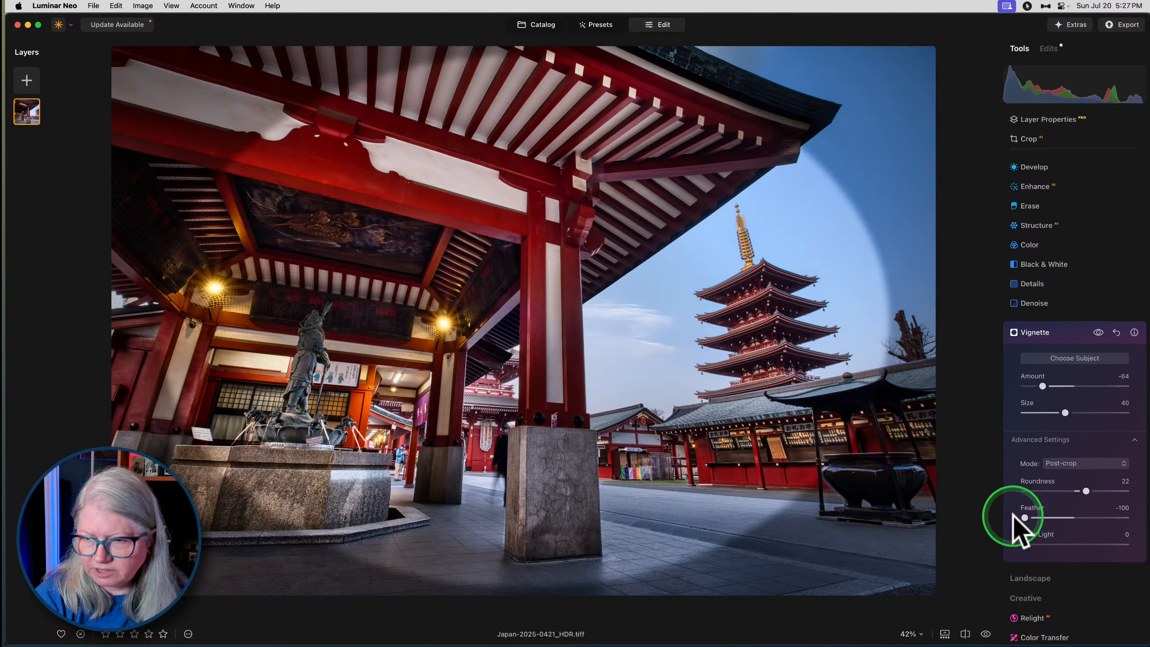
drag(1024, 518, 1115, 518)
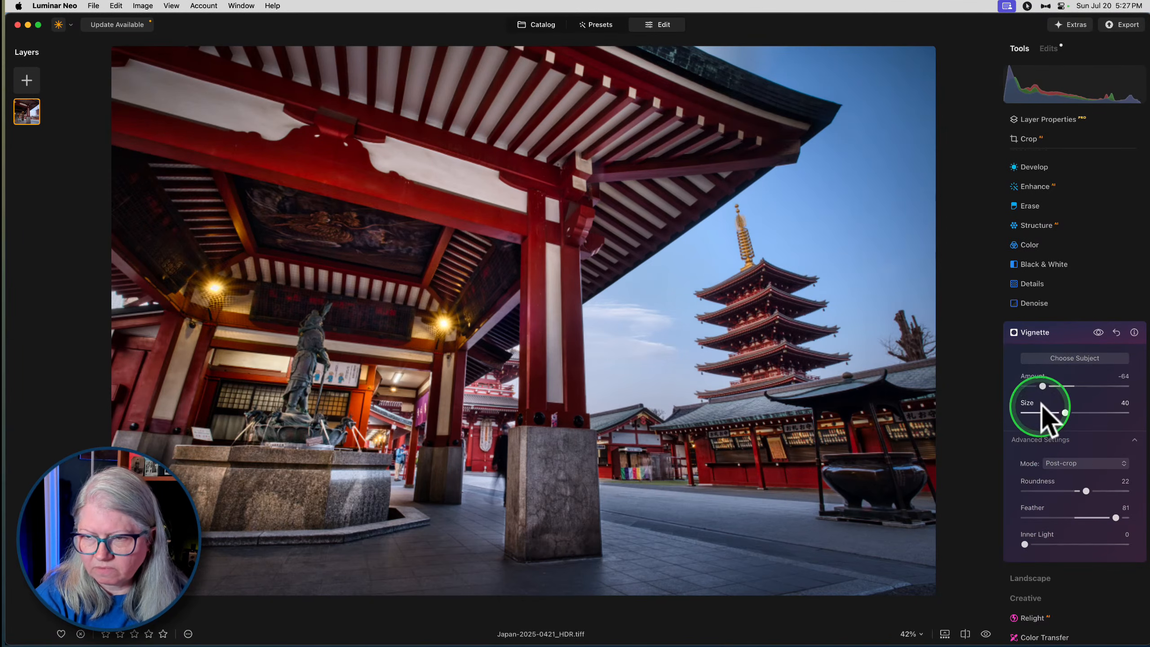
- Weaken the vignette's Amount while comparing the photo with and without it, and close the Vignette edit
drag(1043, 386, 1056, 386)
click(1098, 332)
click(1099, 332)
drag(1058, 386, 1054, 387)
click(1062, 335)
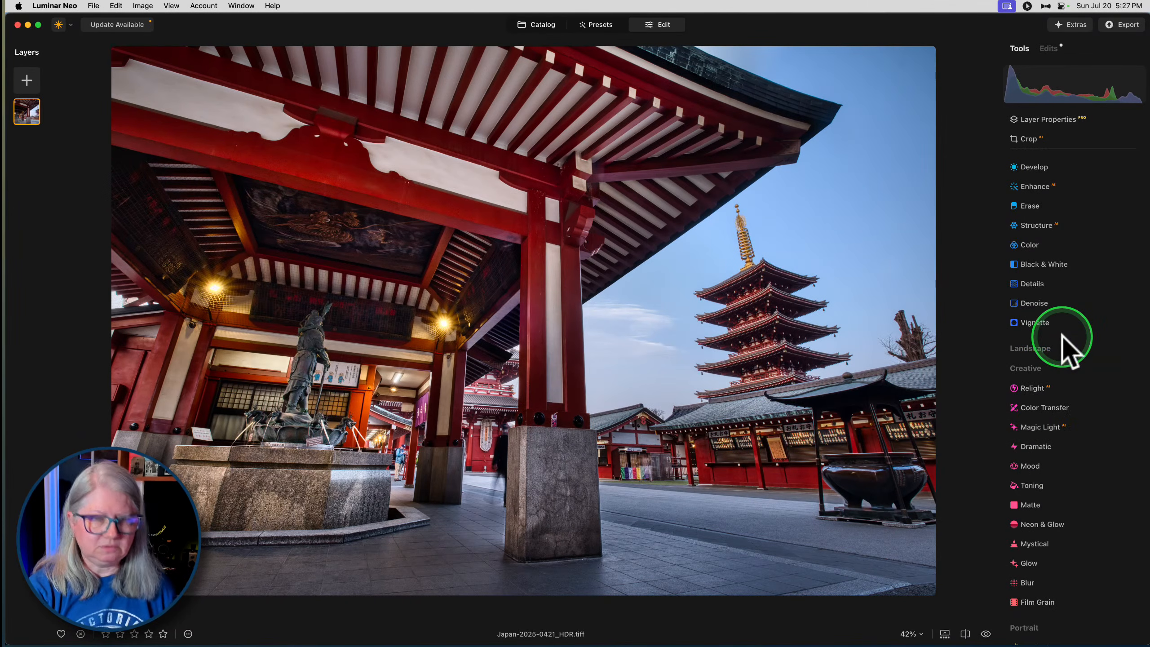
- Compare the fully edited temple photo with the original
key(backslash)
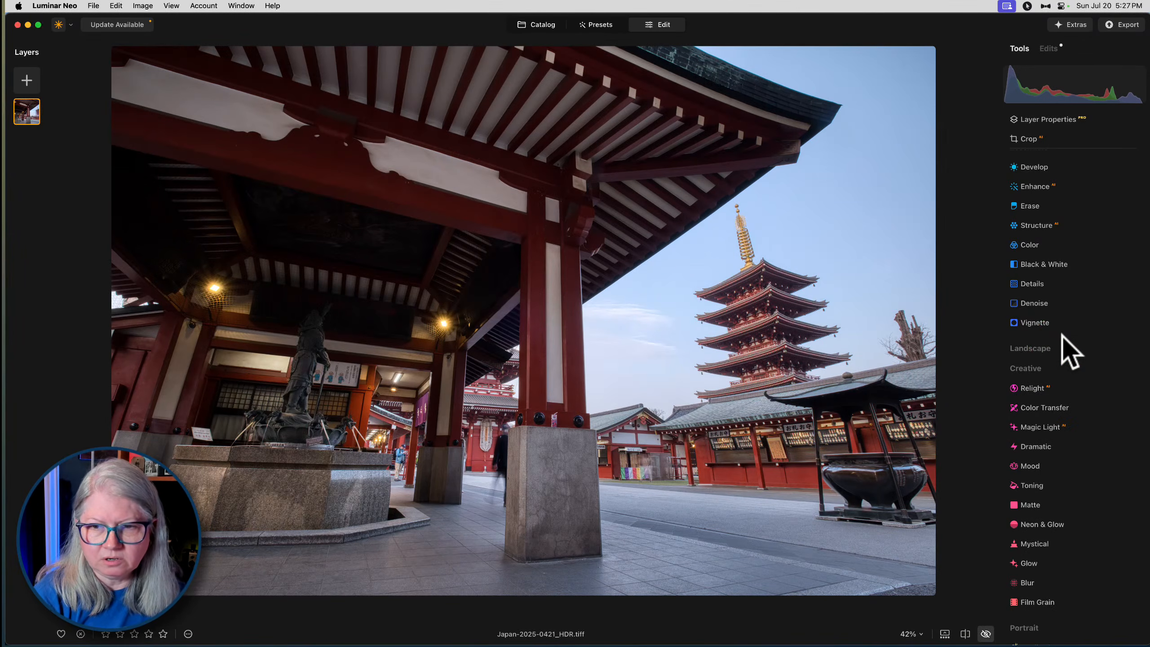
key(backslash)
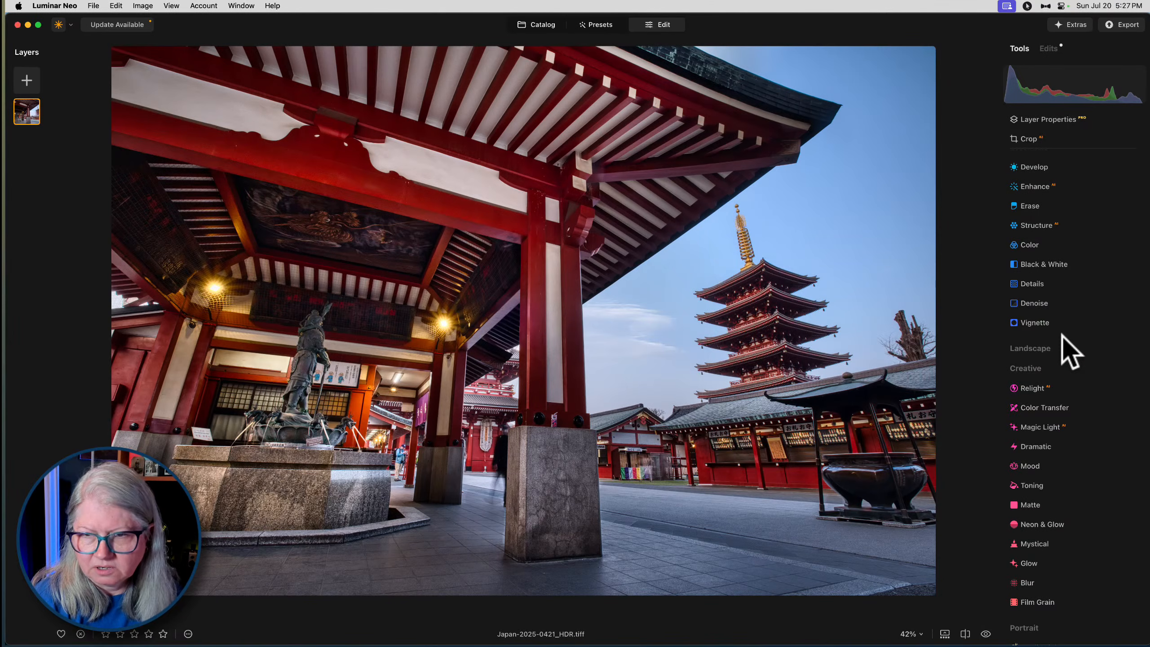
key(backslash)
key(backslash)
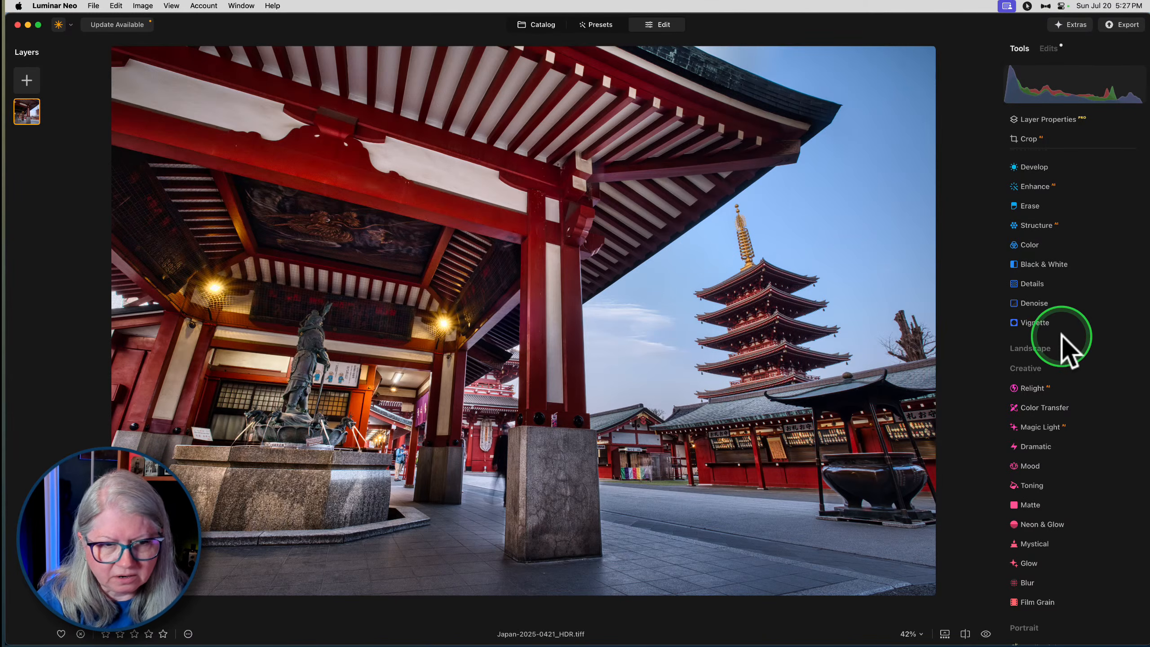
- Add a Develop edit with Exposure set to -0.87
click(1031, 167)
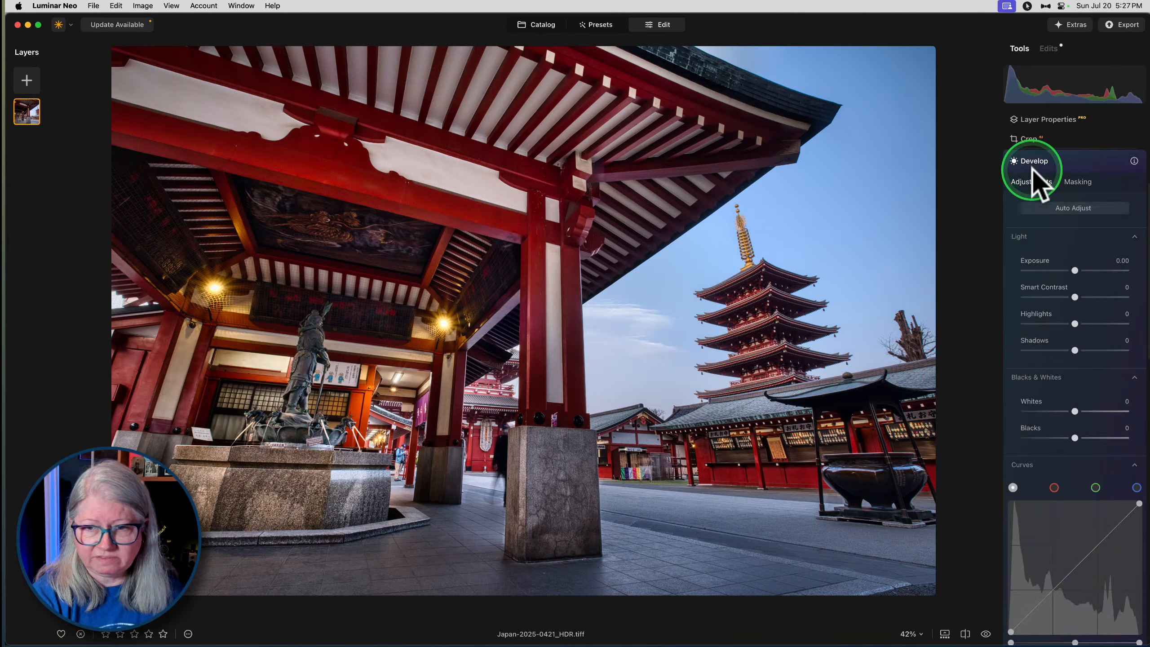
drag(1075, 271, 1068, 271)
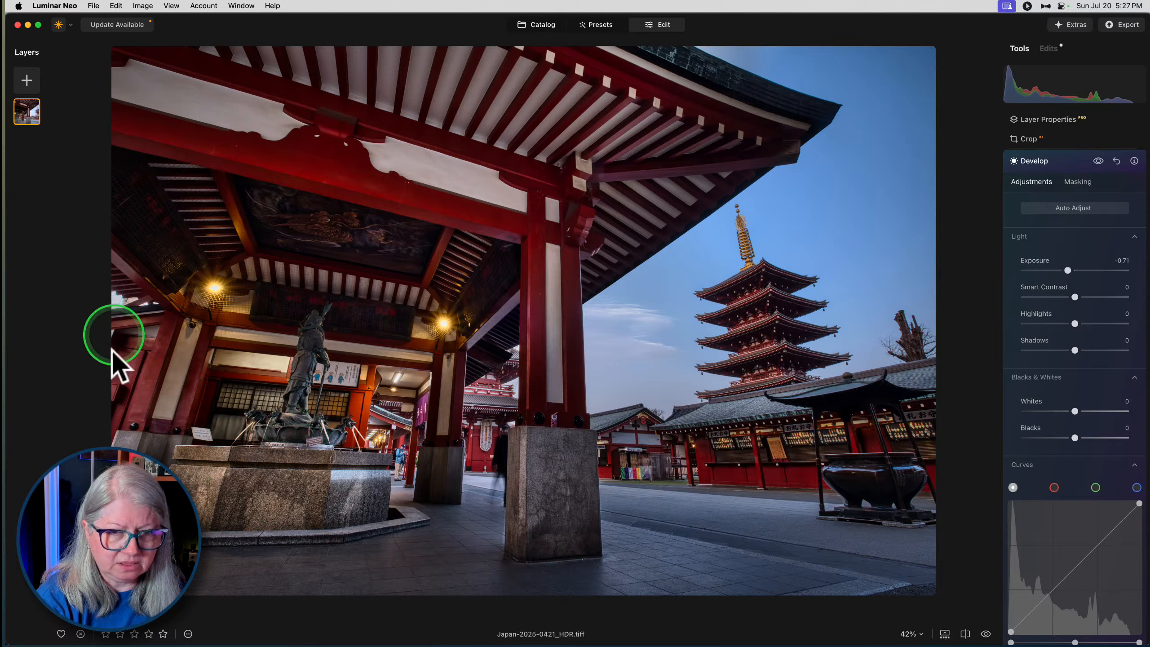
drag(1068, 269, 1067, 272)
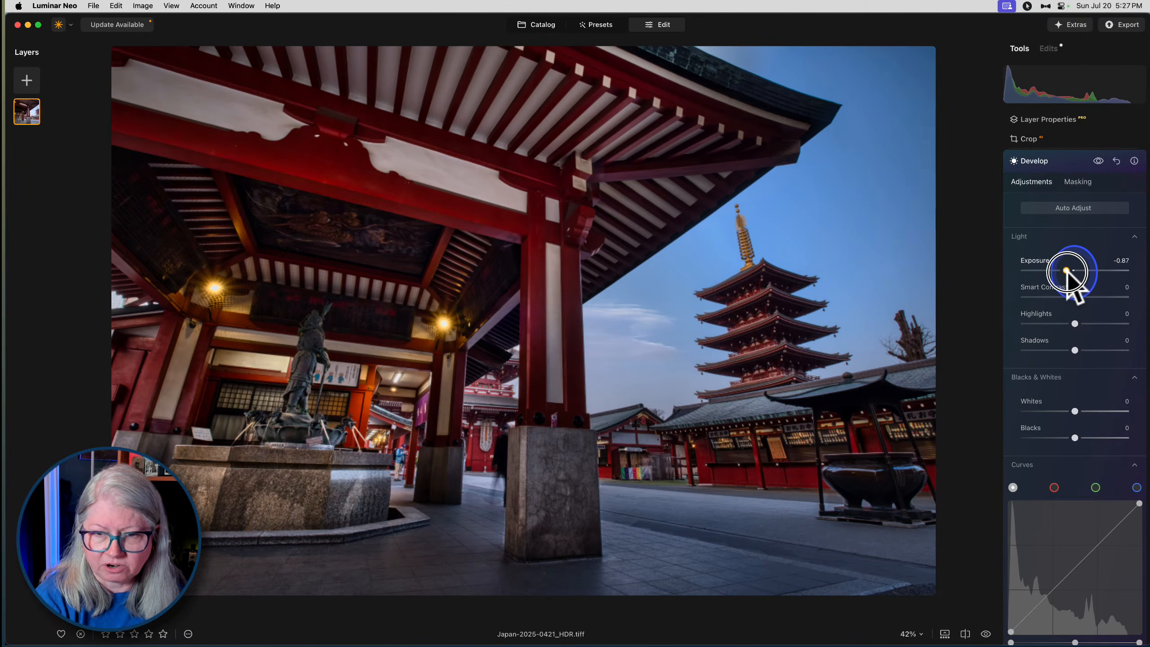
- Mask the Develop edit with a linear gradient rising from the photo's lower edge across the pavement
click(1075, 180)
click(1028, 204)
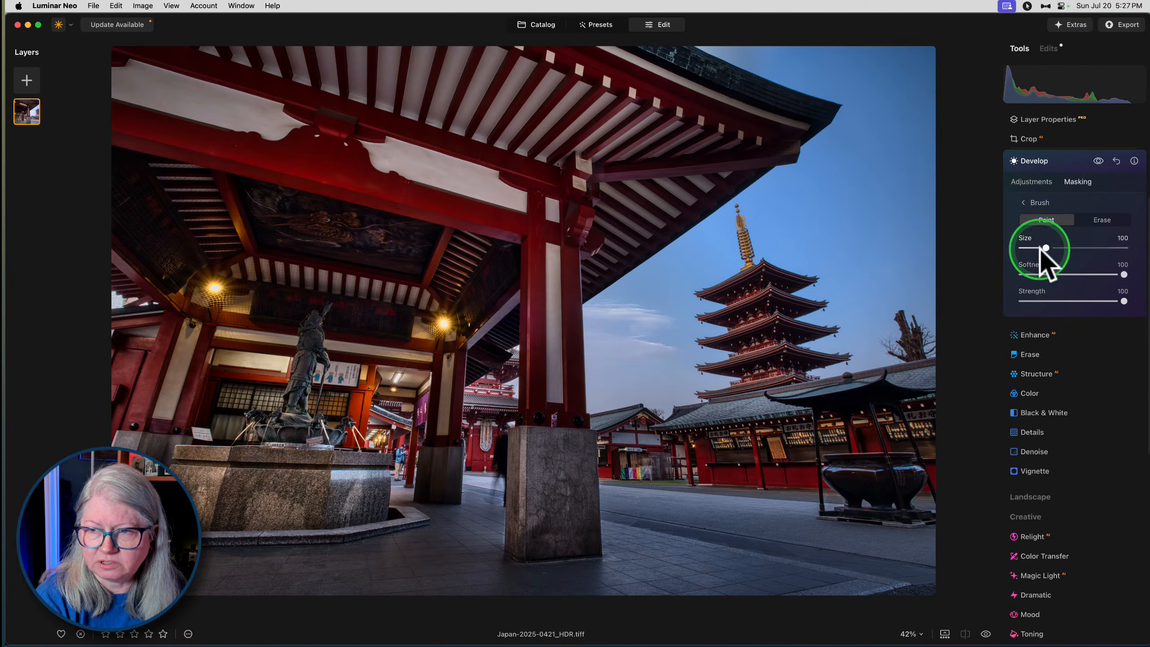
click(1036, 202)
click(1040, 225)
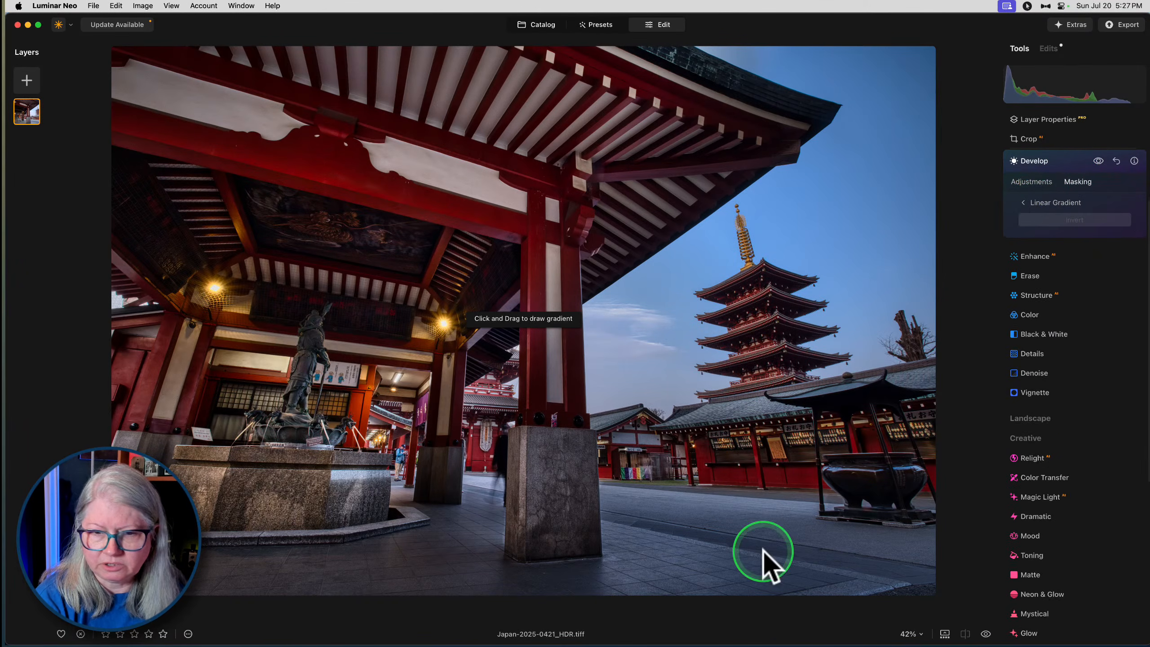
drag(456, 587, 472, 477)
- Brush the Develop mask along the photo's left edge at Strength 50, Softness 100 and Size 172
click(1041, 202)
click(1049, 207)
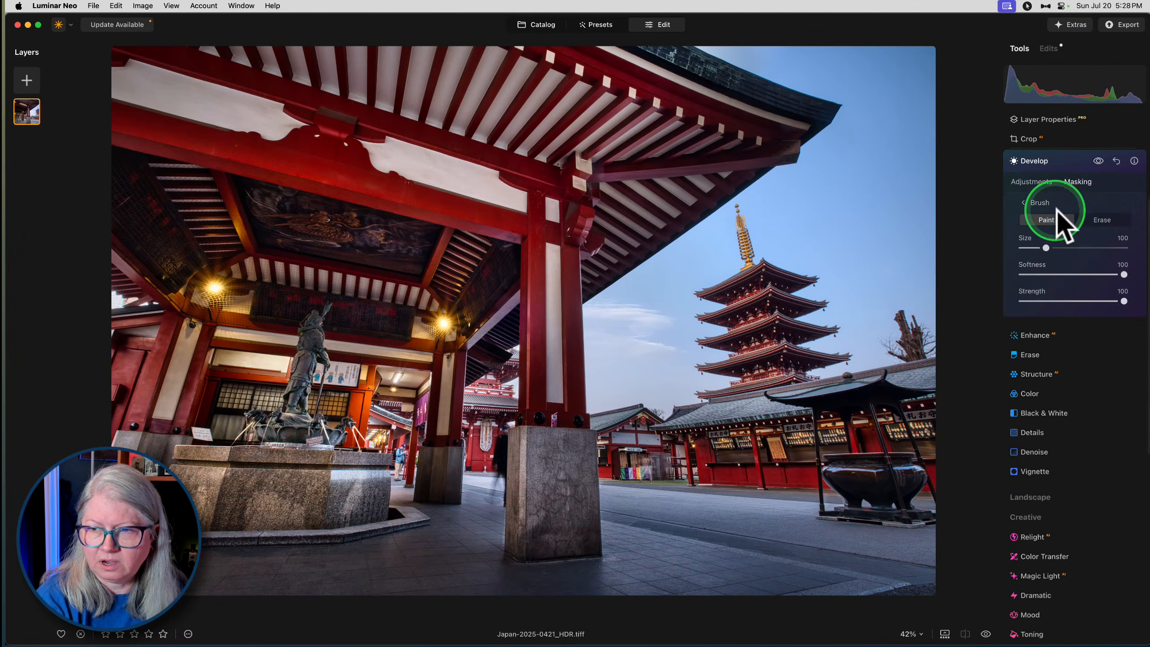
click(1075, 300)
key(bracketright)
key(bracketright)
key(bracketright)
mouse_move(143, 473)
mouse_down()
mouse_move(116, 282)
mouse_move(145, 442)
mouse_move(236, 534)
mouse_move(126, 256)
mouse_move(241, 560)
mouse_move(290, 534)
mouse_move(112, 292)
mouse_move(118, 257)
mouse_move(170, 529)
mouse_move(239, 552)
mouse_move(121, 205)
mouse_move(121, 80)
mouse_move(123, 159)
mouse_up()
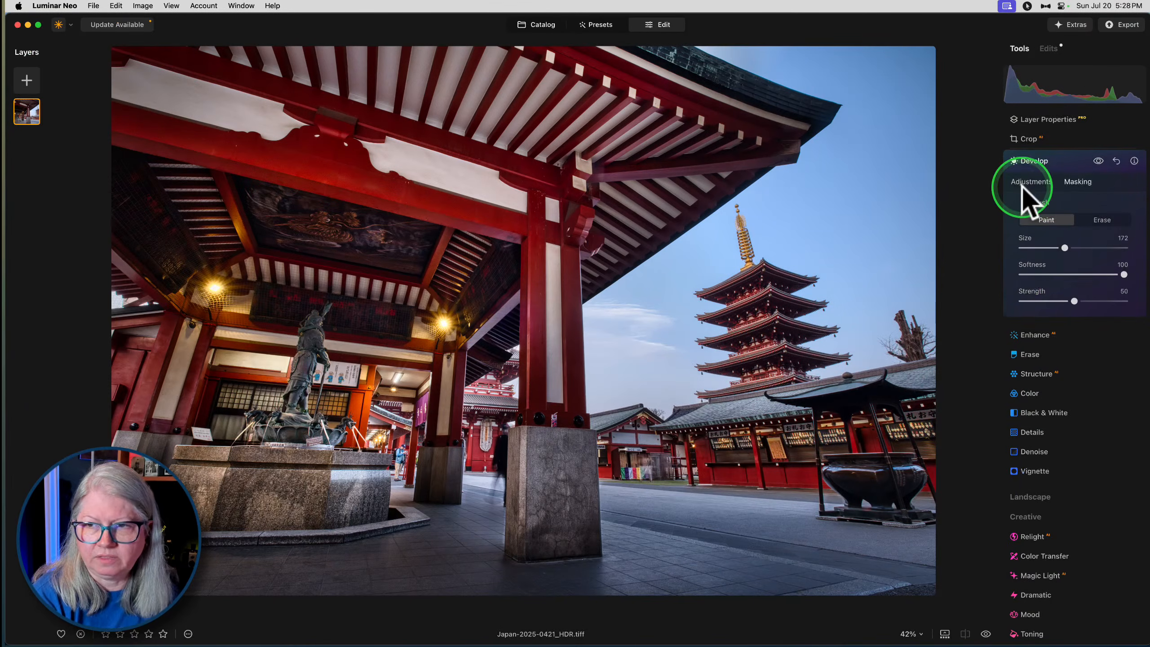
- Compare the photo with and without the masked Develop edit, and close the edit
click(1046, 182)
click(1100, 162)
click(1099, 163)
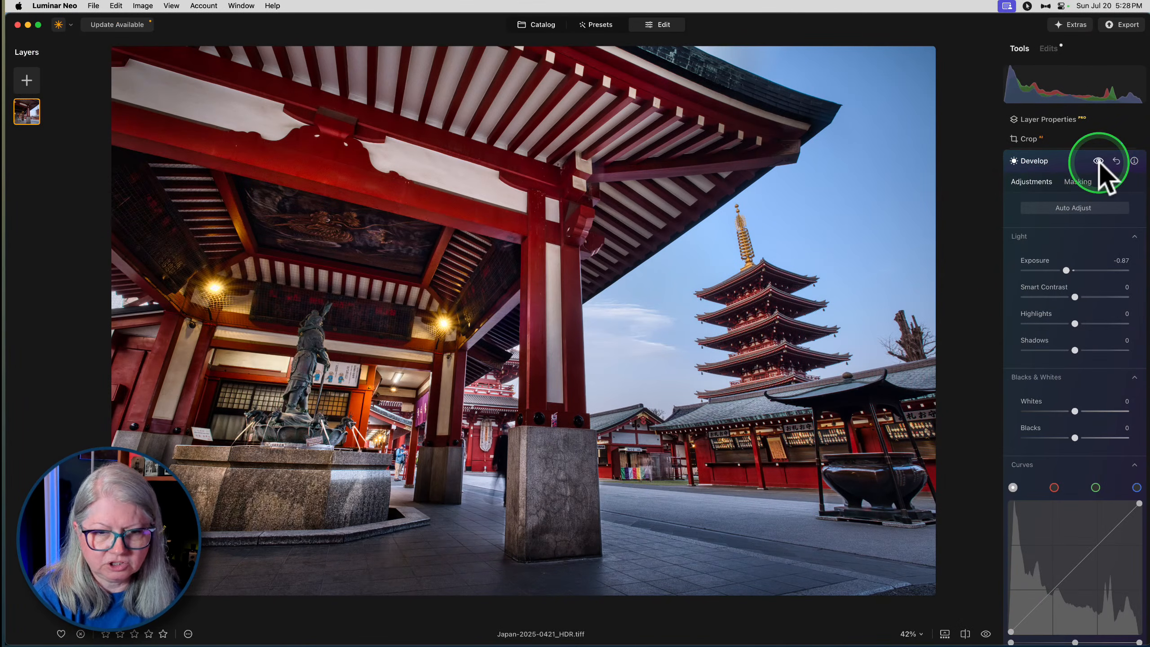
click(1059, 161)
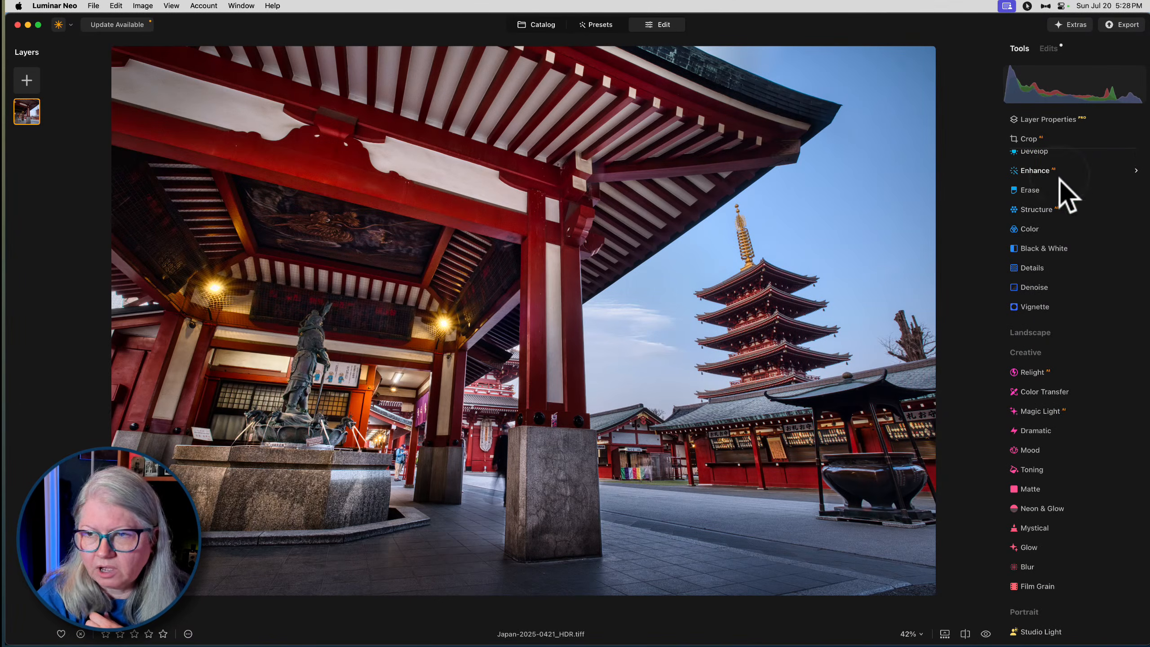
- Browse the Landscape and Creative tools, and add a Magic Light edit with Intensity 70
click(1037, 289)
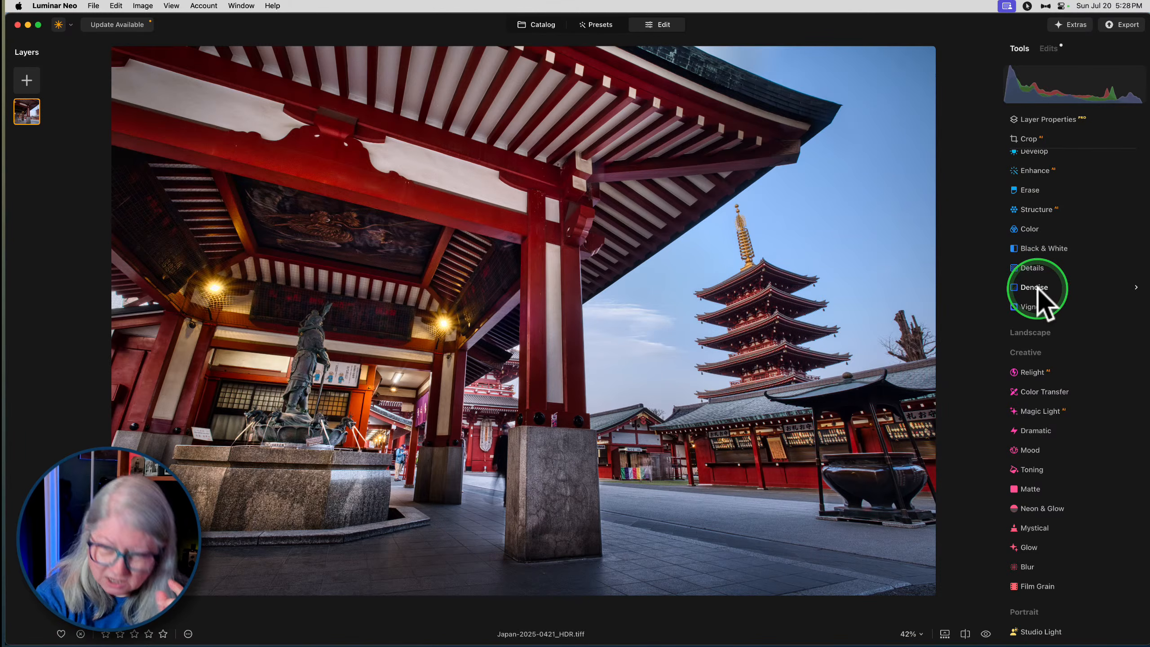
click(1024, 353)
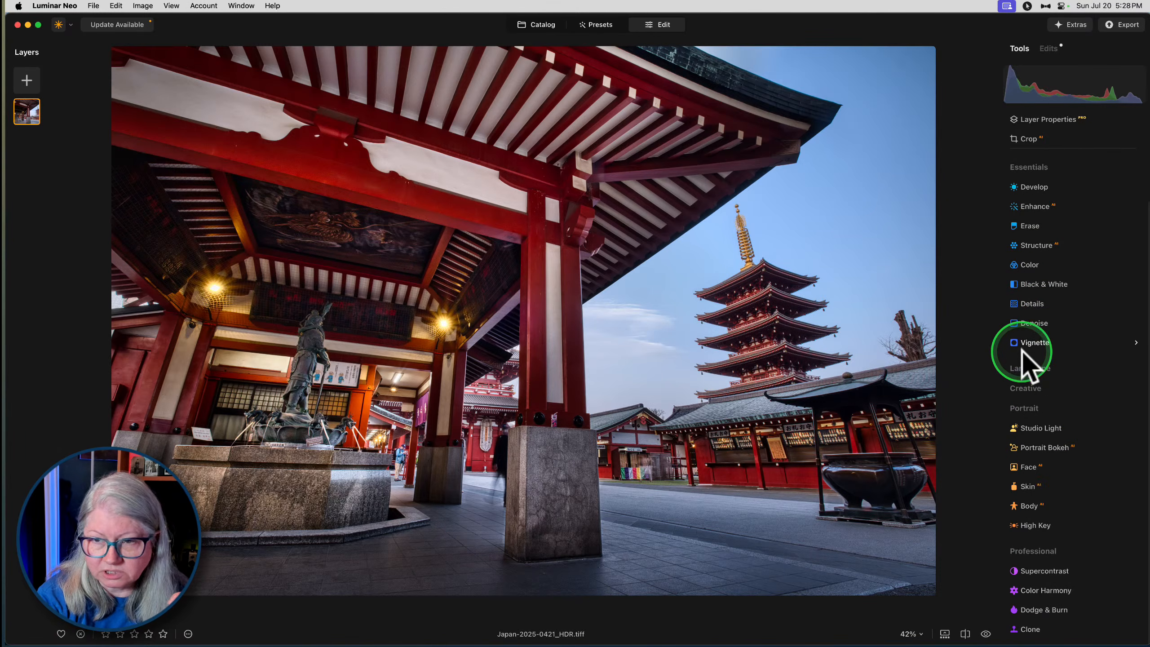
click(1025, 369)
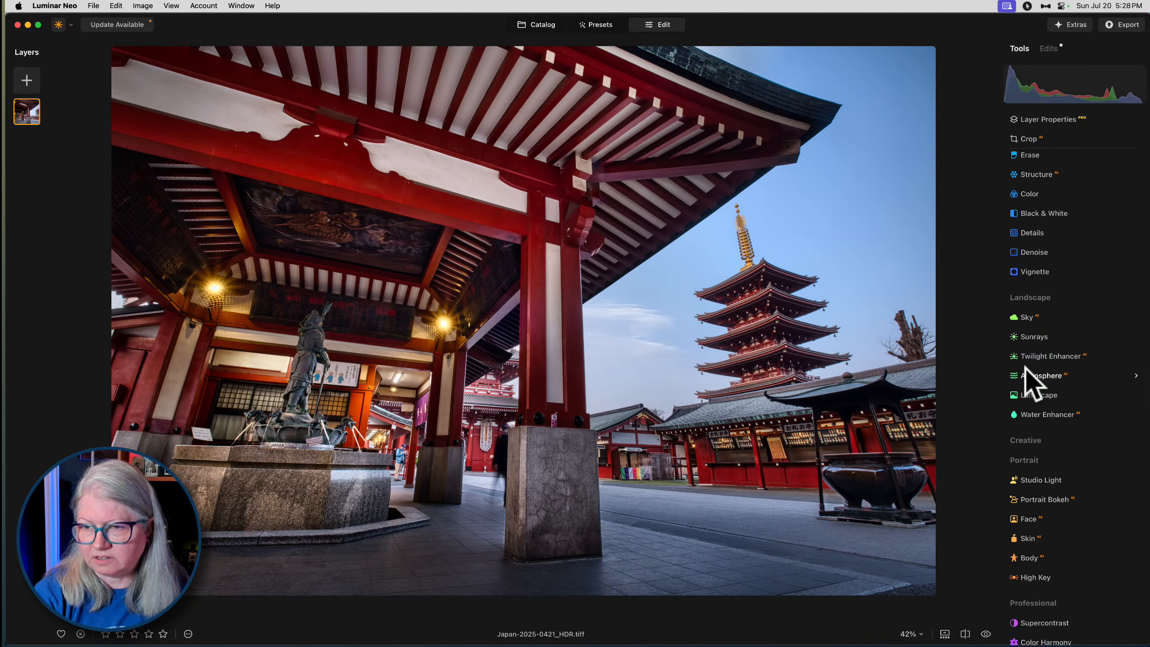
click(1025, 440)
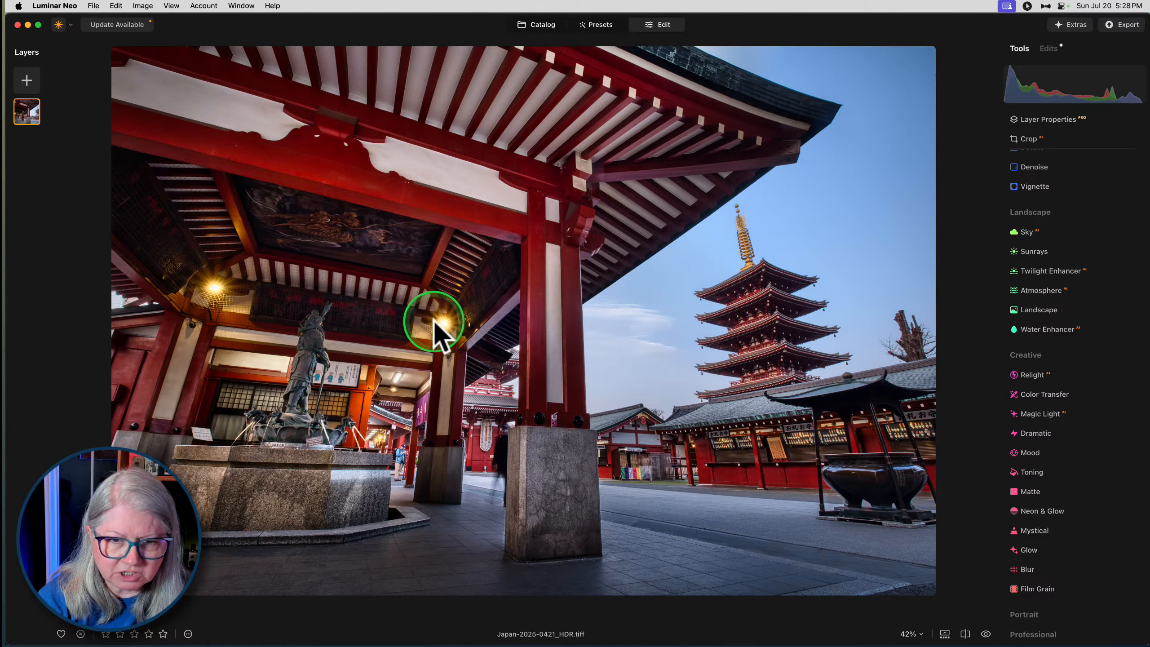
click(1028, 413)
mouse_move(1084, 441)
mouse_down()
mouse_move(1100, 440)
mouse_move(1017, 442)
mouse_move(1098, 439)
mouse_up()
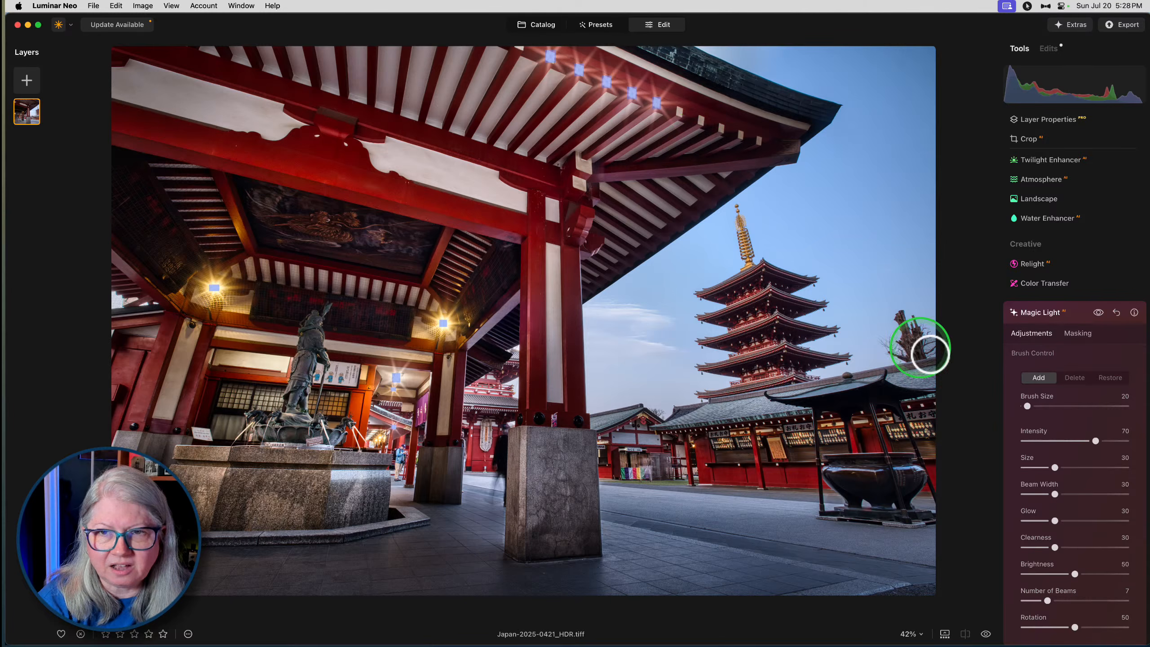
- Delete the unwanted Magic Light stars along the white beam ends under the roof's upper eave
click(1075, 378)
mouse_move(534, 52)
mouse_down()
mouse_move(668, 104)
mouse_move(532, 52)
mouse_move(640, 99)
mouse_move(425, 84)
mouse_up()
scroll(667, 103, up, 5)
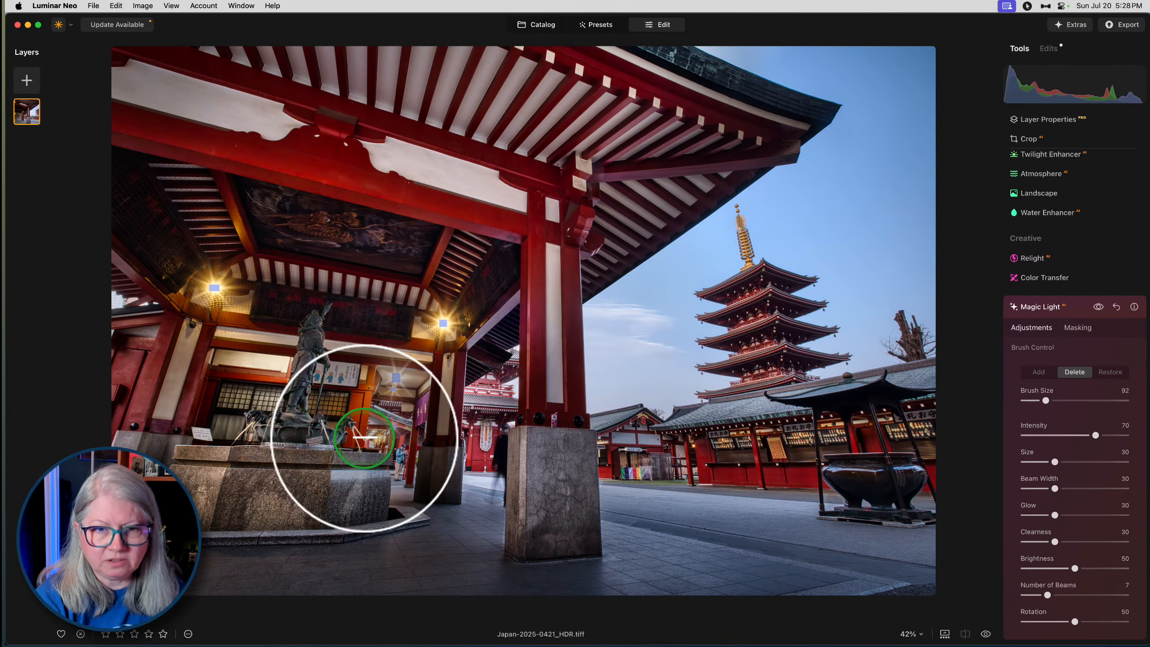
- Examine the light stars beside the statue at 100% zoom, with the brush set to Add at size 10
double_click(367, 440)
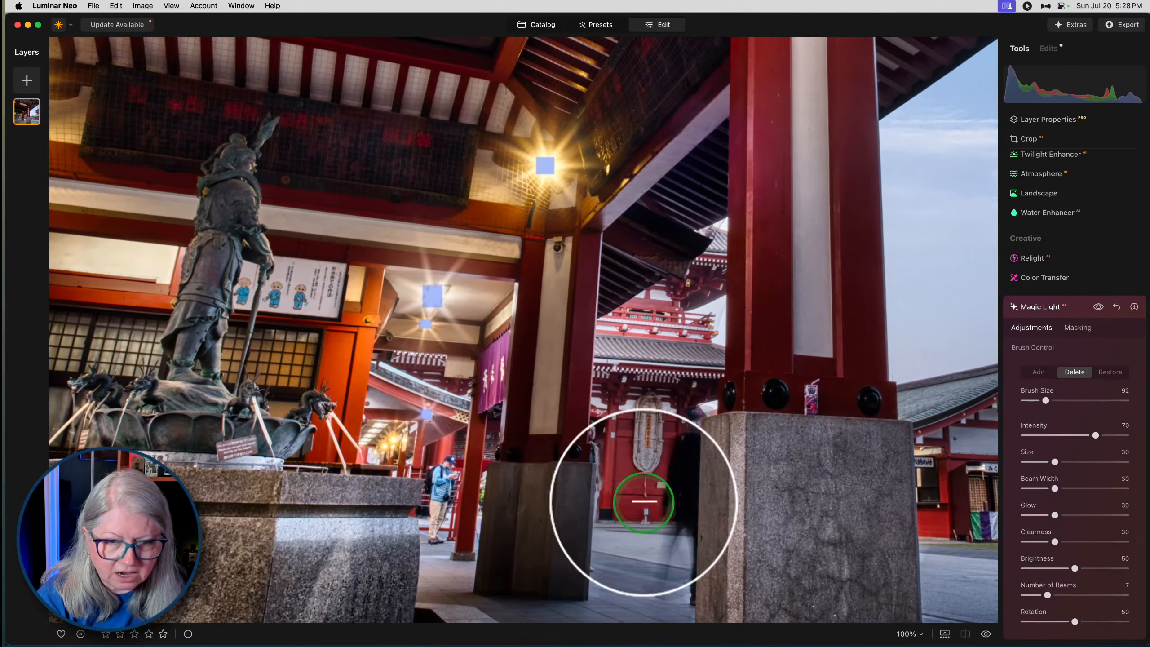
click(1032, 371)
drag(1044, 398, 1025, 398)
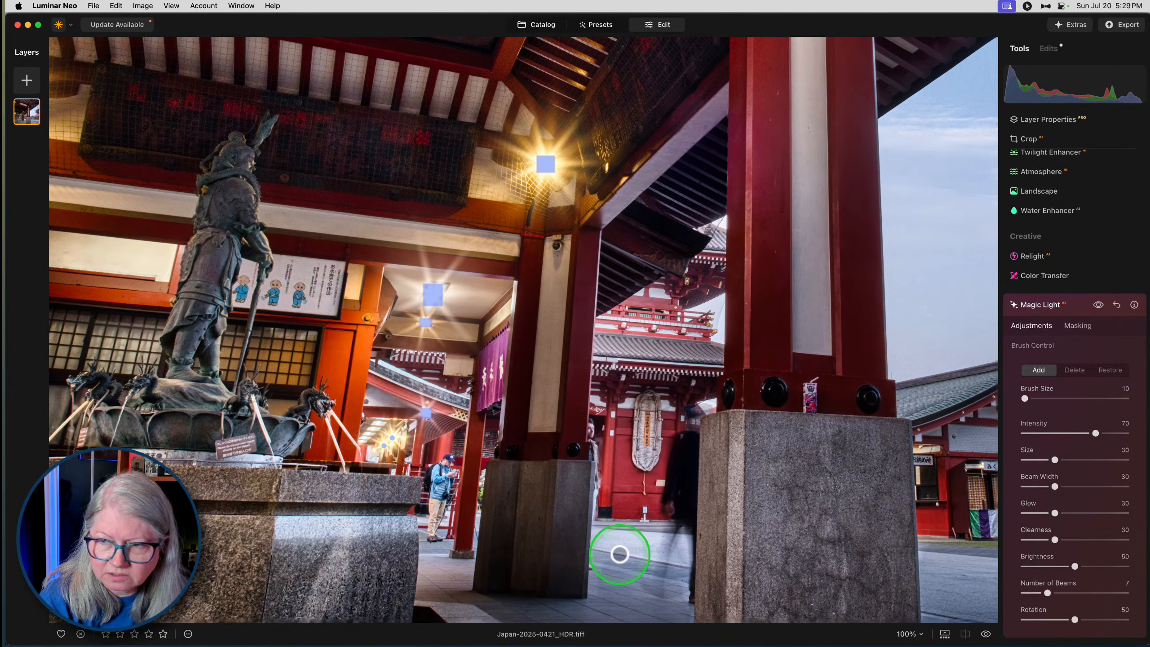
key(super+0)
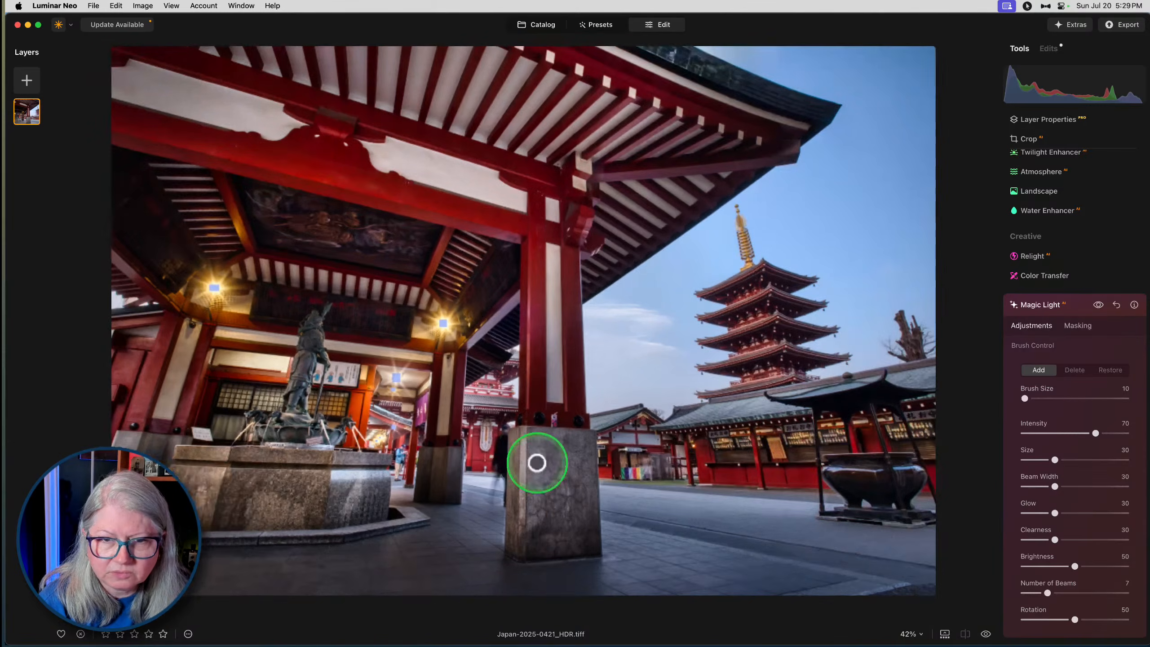
- Set Magic Light to 10 beams, Rotation 42, Clearness 26, Glow 32, Size 26, Beam Width 22 and Intensity 48
drag(1043, 591, 1069, 620)
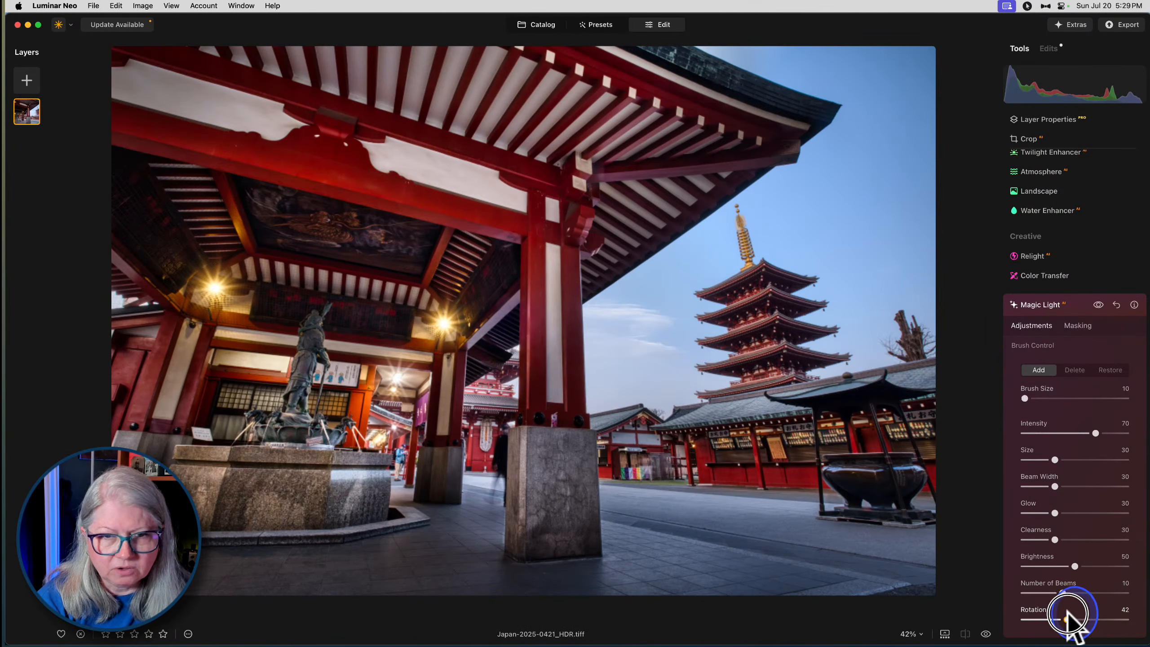
mouse_move(1053, 540)
mouse_down()
mouse_move(1091, 539)
mouse_move(1037, 539)
mouse_move(1049, 537)
mouse_up()
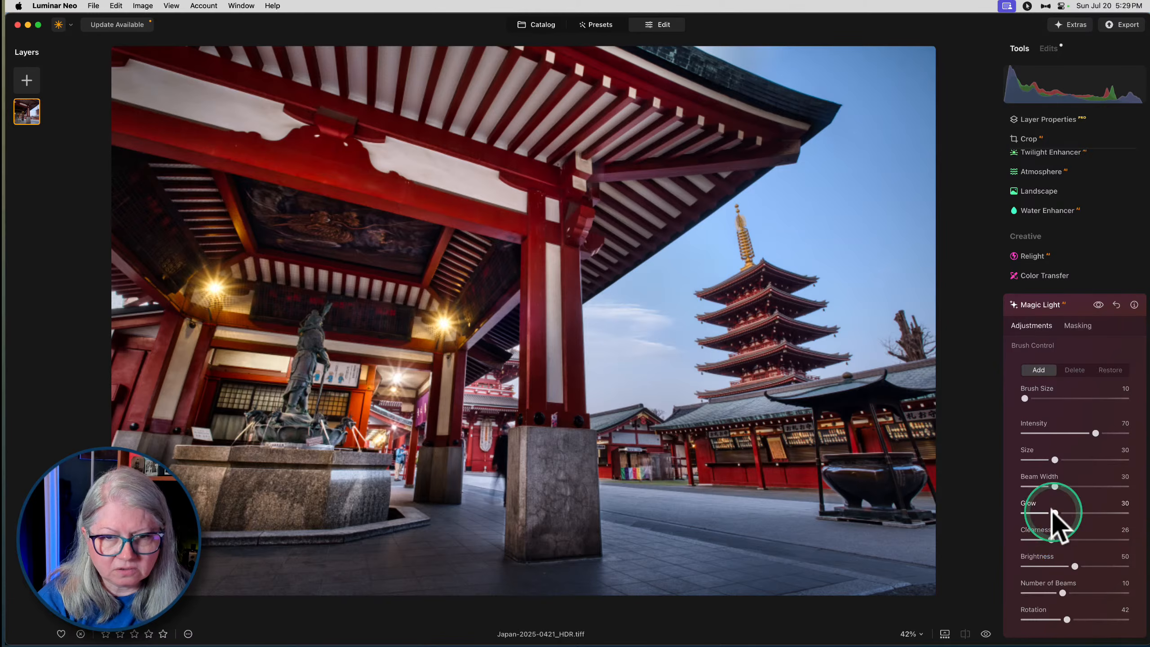
drag(1052, 512, 1057, 512)
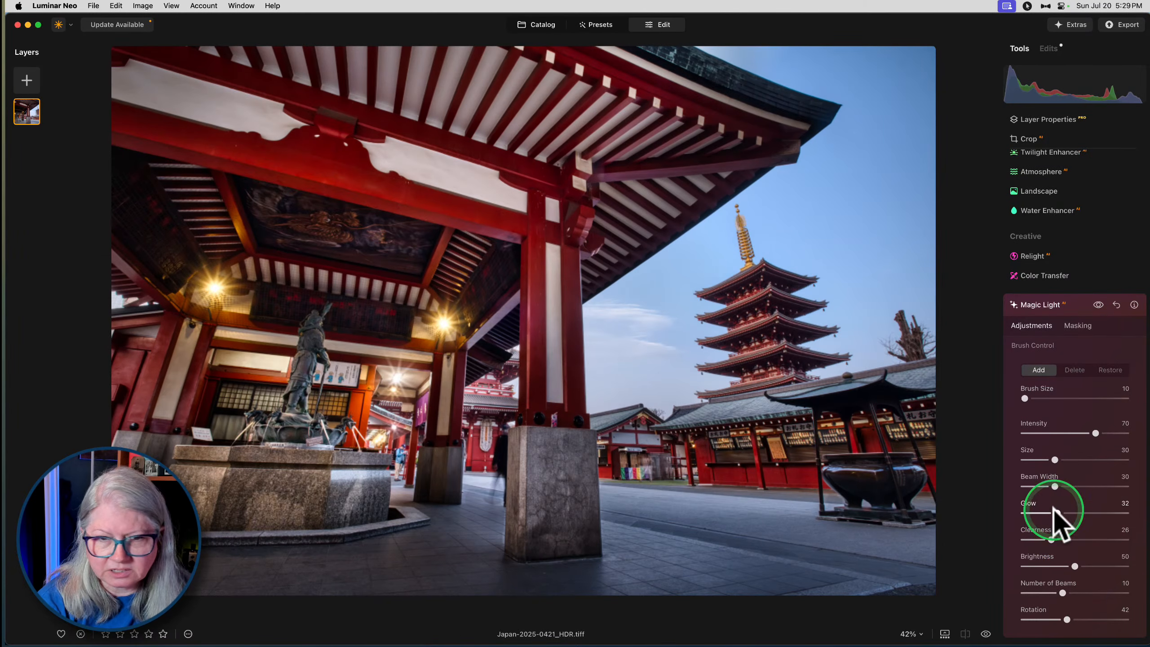
drag(1054, 460, 1048, 484)
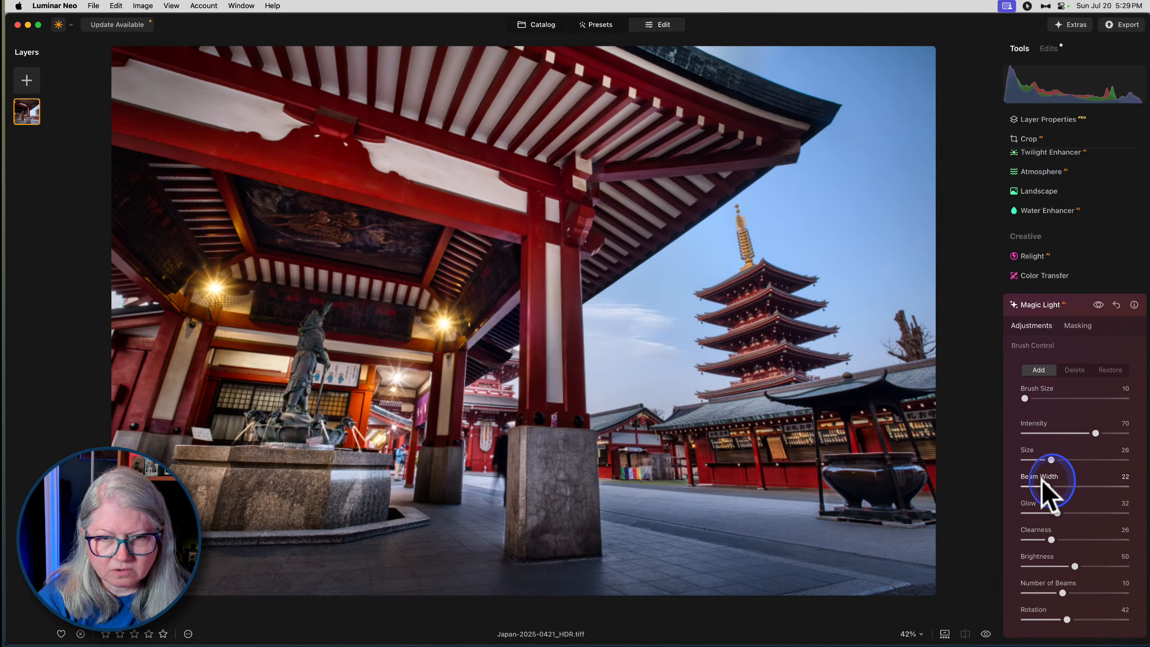
mouse_move(1096, 433)
mouse_down()
mouse_move(1058, 431)
mouse_move(1081, 430)
mouse_up()
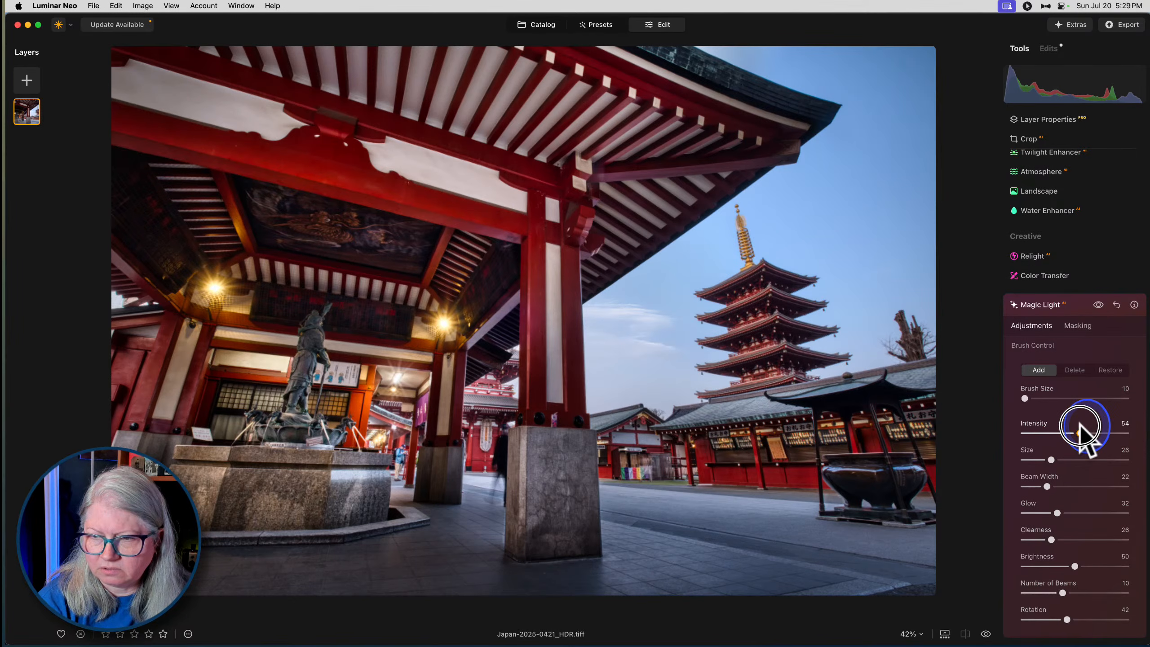
- Compare the photo with and without the Magic Light edit
click(1098, 305)
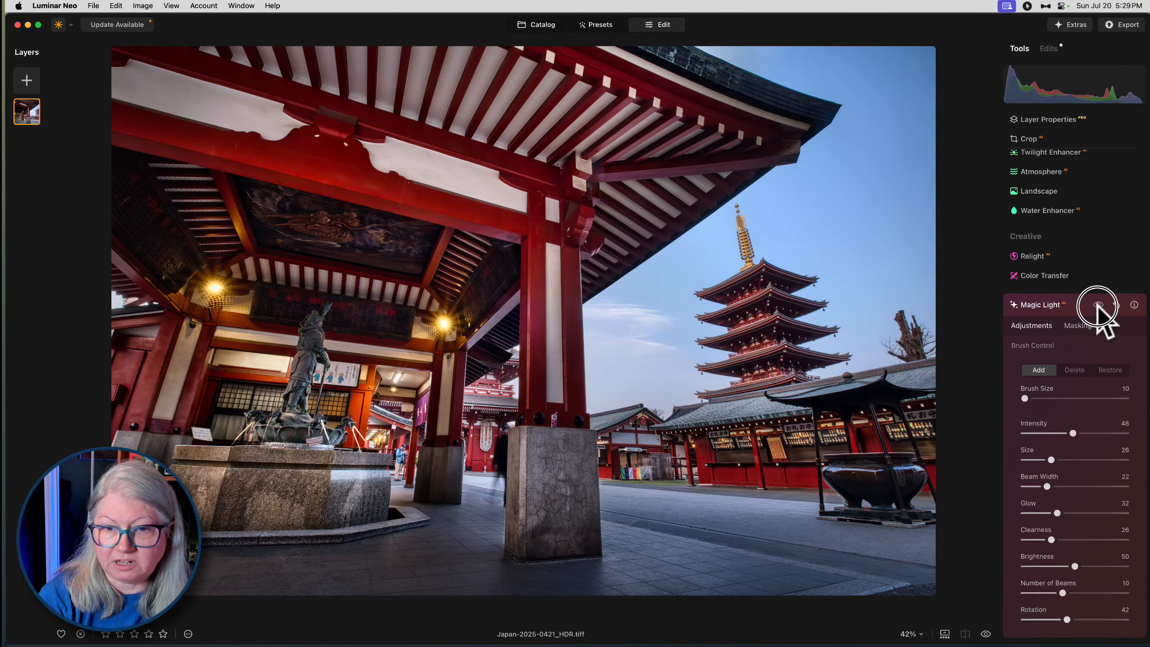
click(1098, 305)
click(1098, 305)
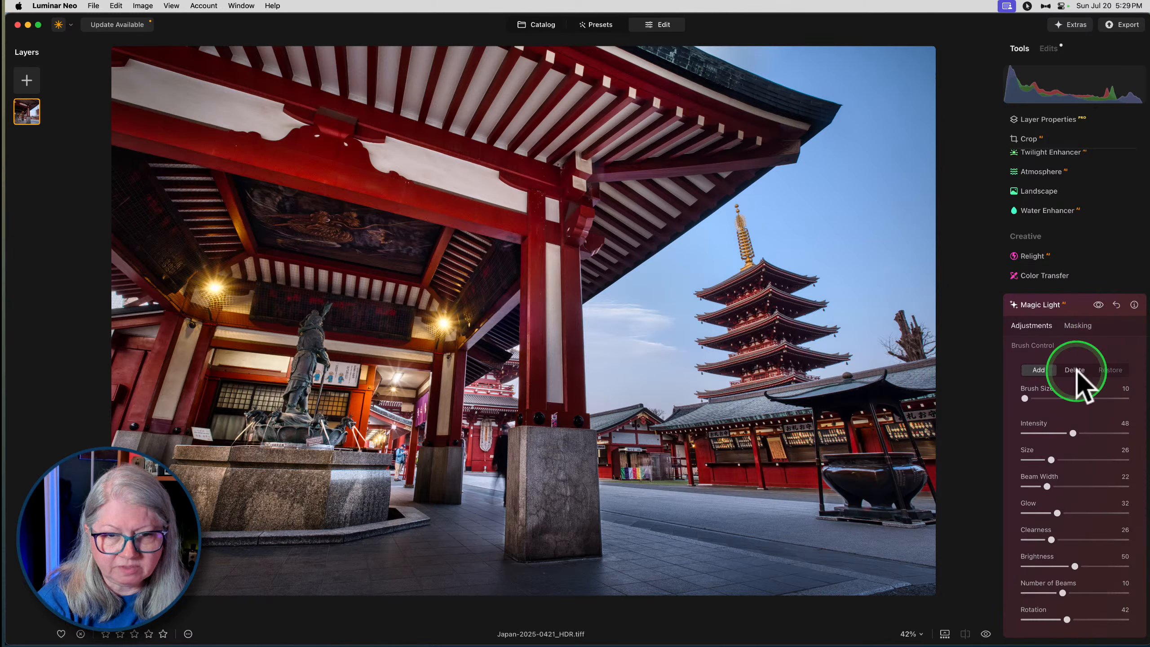
- Delete the Magic Light star on the ceiling light between the statue and the middle pillar, and close the edit
click(1076, 370)
drag(395, 376, 395, 382)
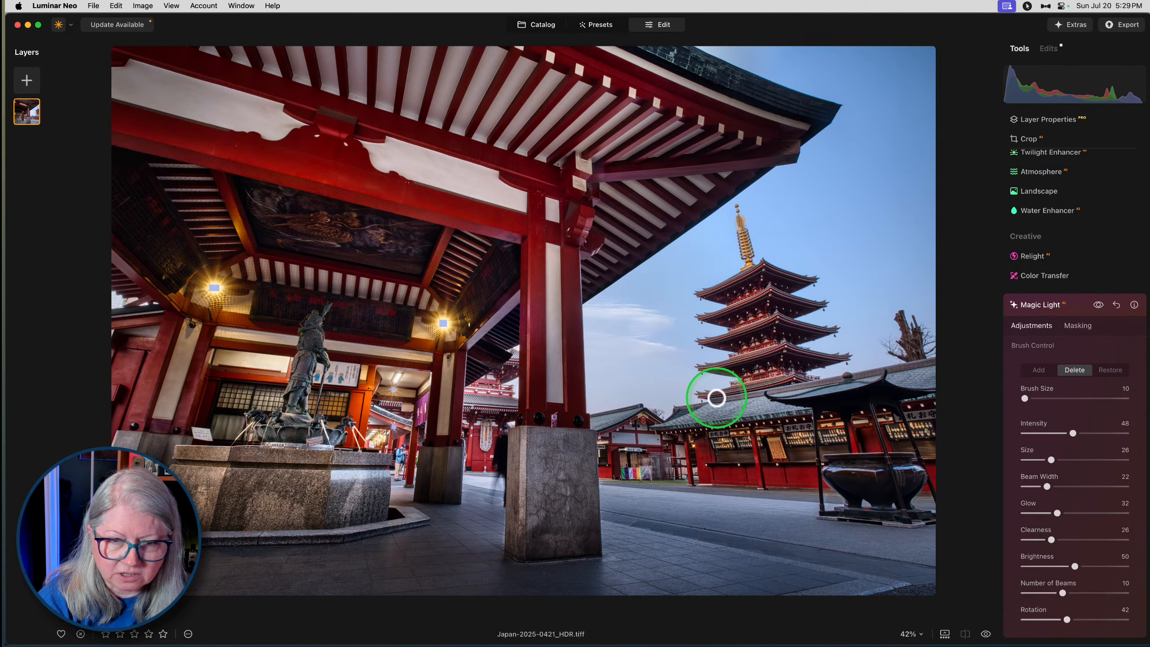
click(1060, 306)
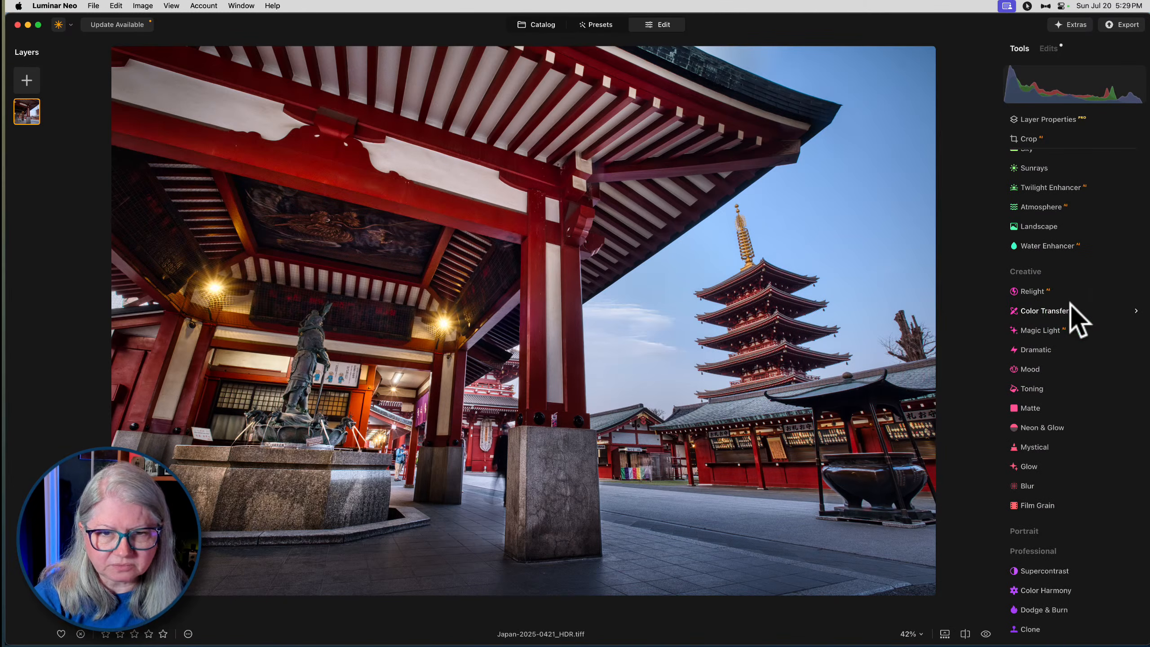
- Try the Blue preset in Twilight Enhancer, switch it to Mauve, and set Exposure to -33
scroll(1046, 254, up, 3)
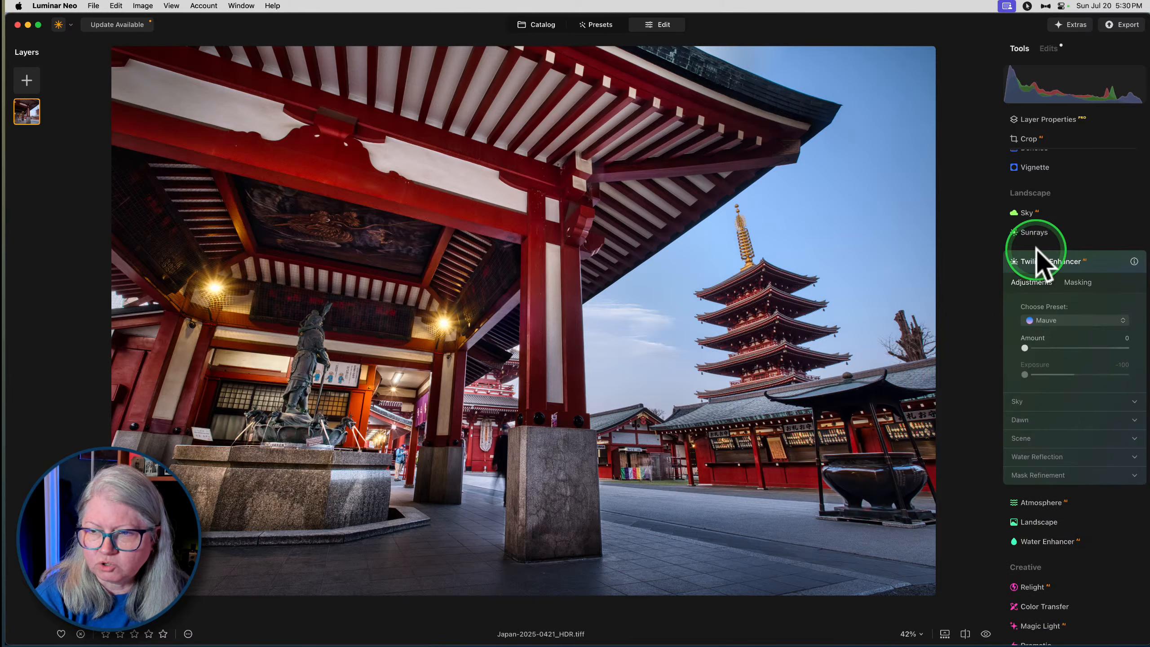
click(1059, 320)
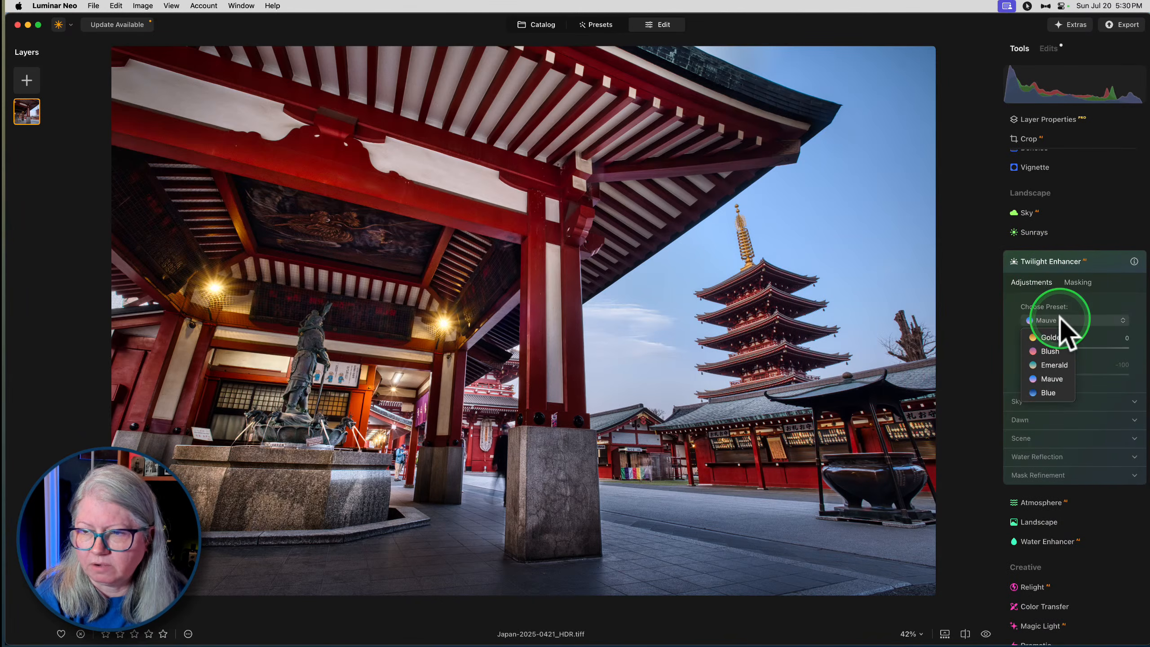
click(1042, 392)
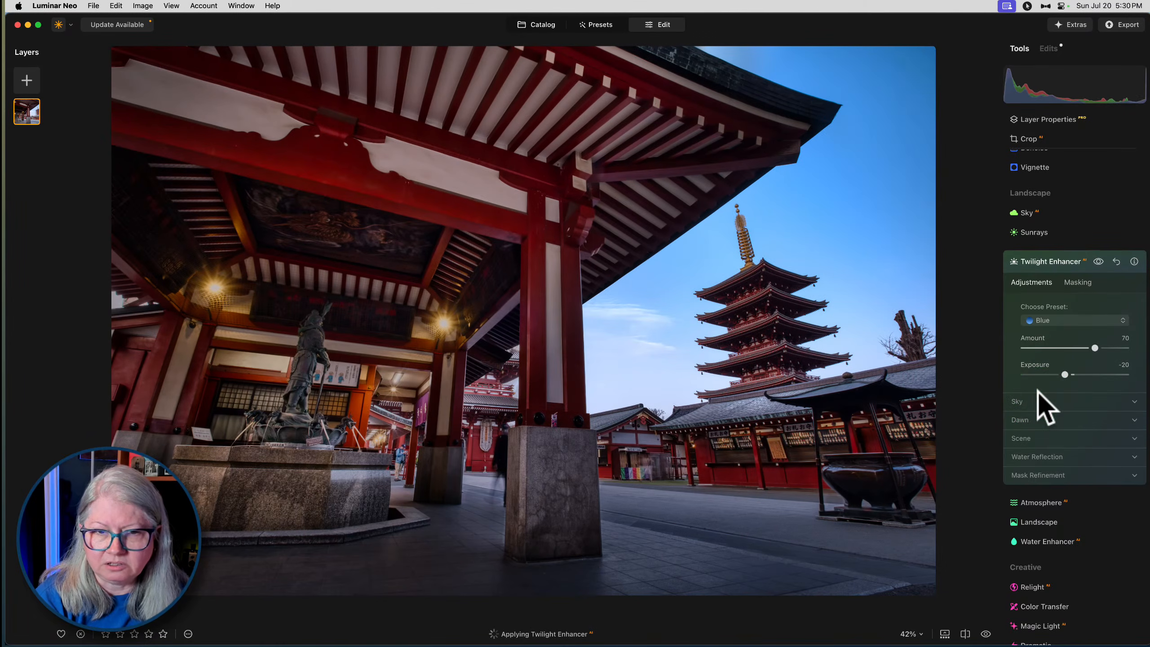
click(1040, 321)
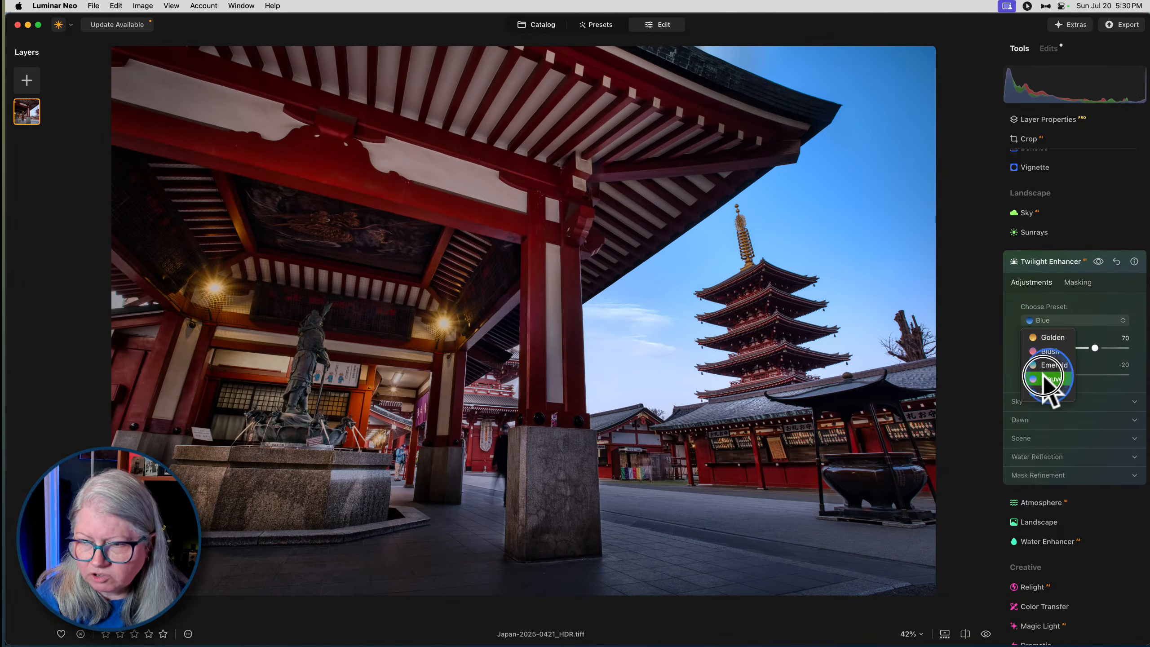
click(1043, 378)
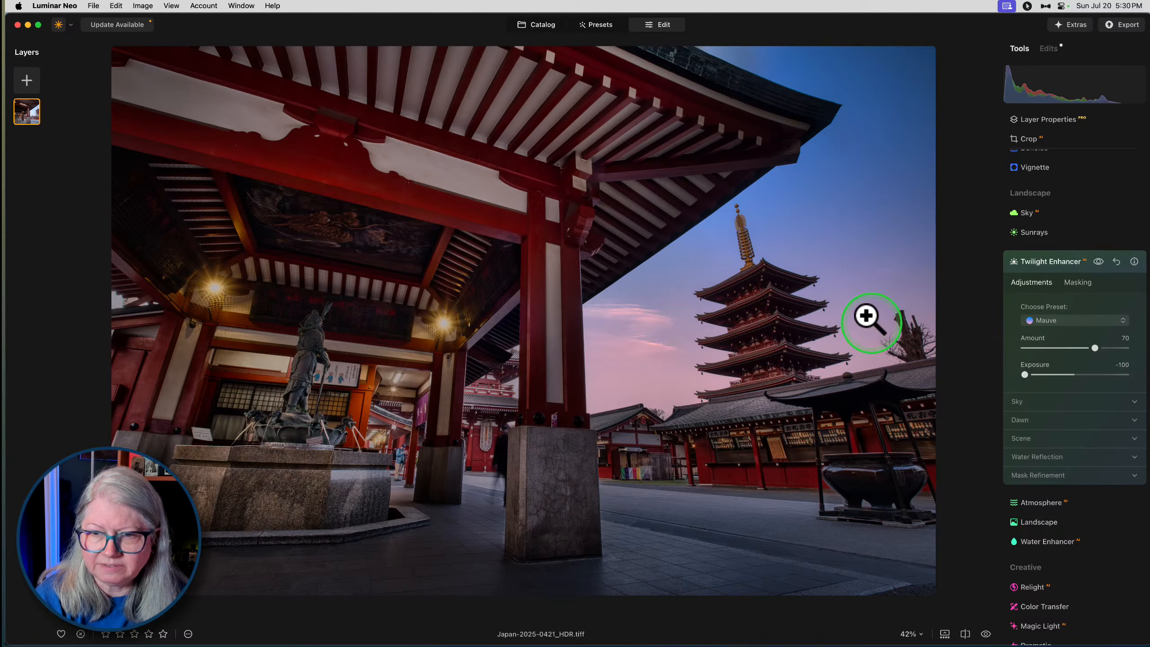
drag(1025, 375, 1057, 374)
- Lower the Shade and Feathering of Twilight Enhancer's Scene settings, and expand its Sky, Dawn and Mask Refinement settings
click(1024, 400)
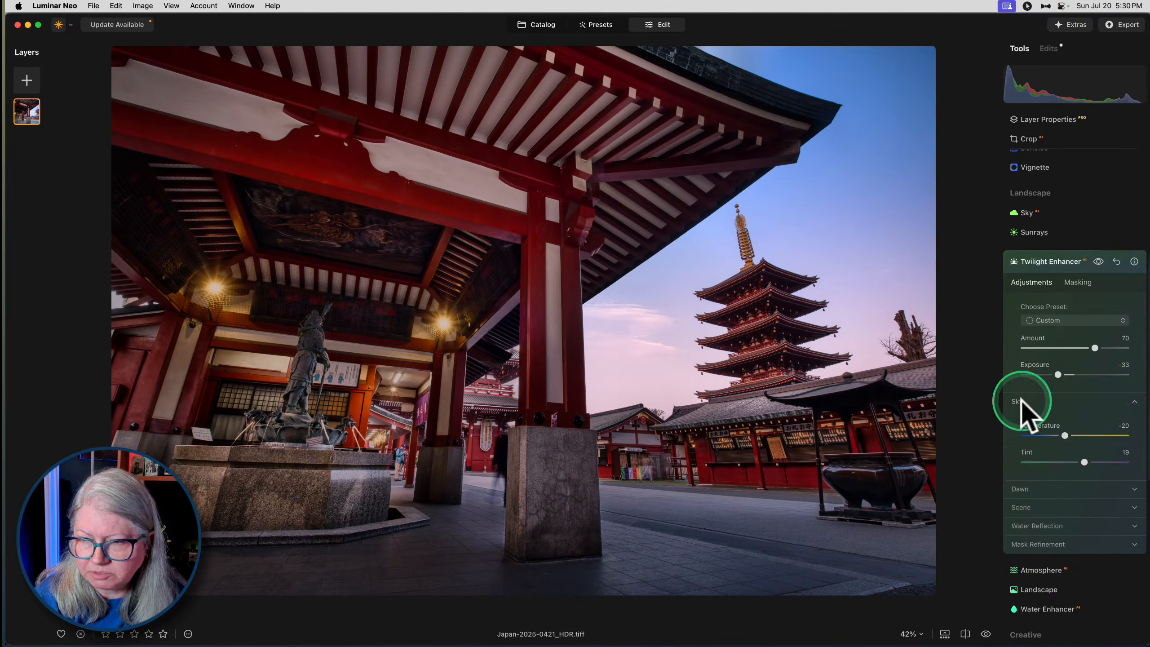
scroll(1038, 468, down, 1)
click(1027, 478)
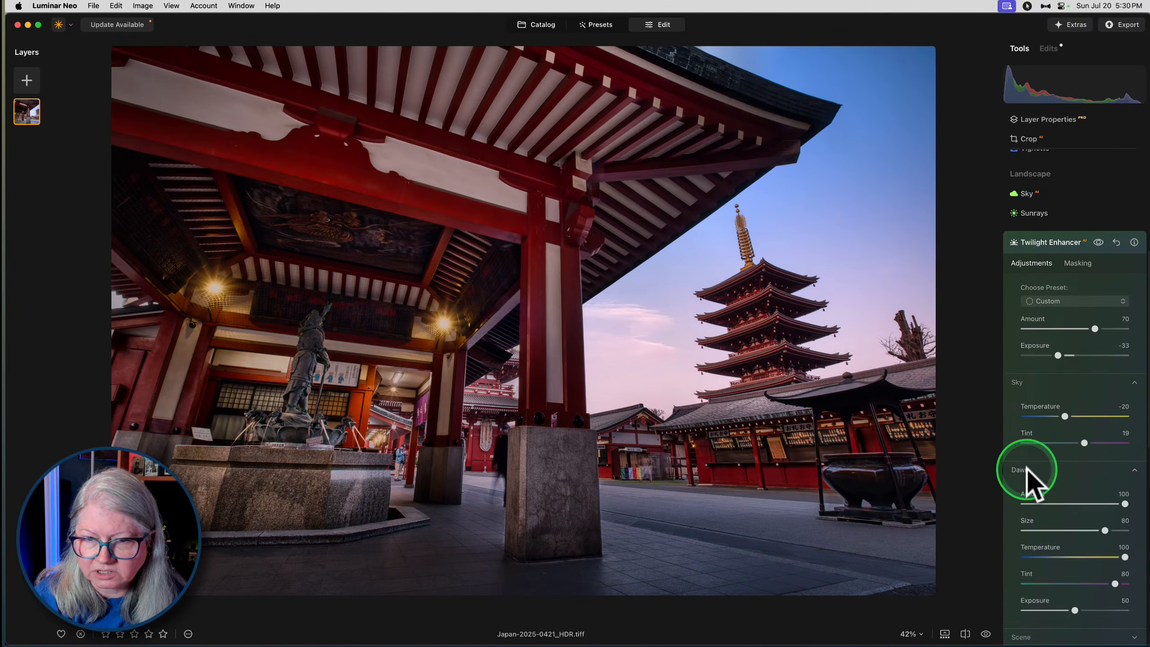
scroll(1025, 476, down, 5)
click(1023, 472)
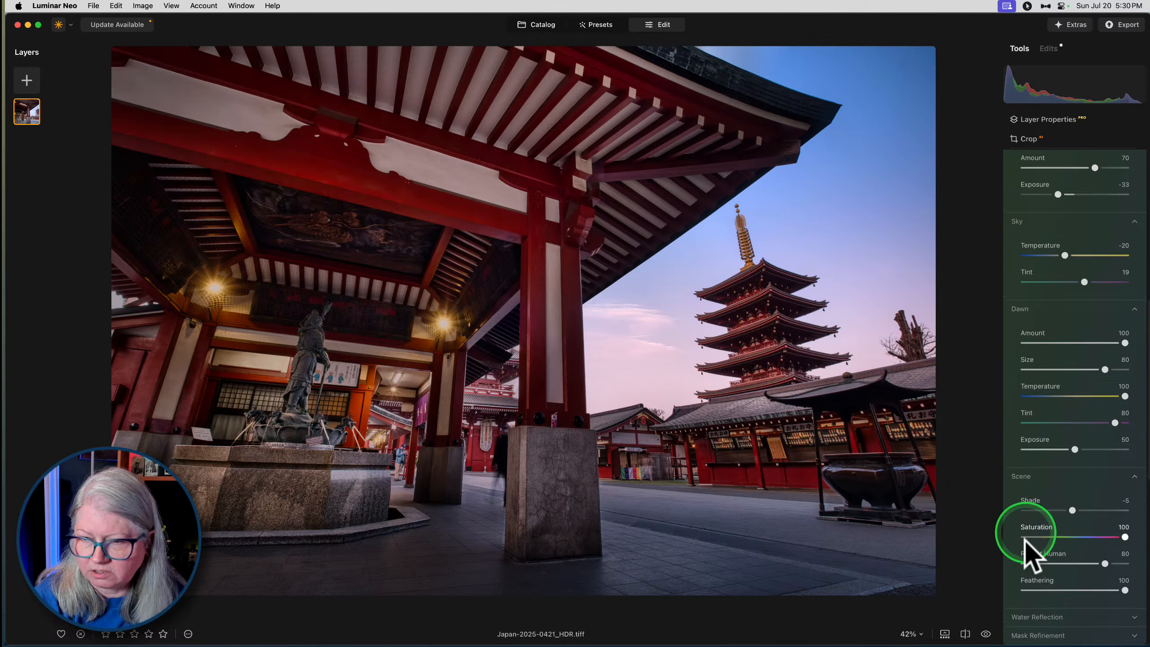
drag(1123, 589, 1098, 591)
mouse_move(1072, 511)
mouse_down()
mouse_move(1130, 516)
mouse_move(951, 507)
mouse_move(1033, 511)
mouse_up()
click(1016, 478)
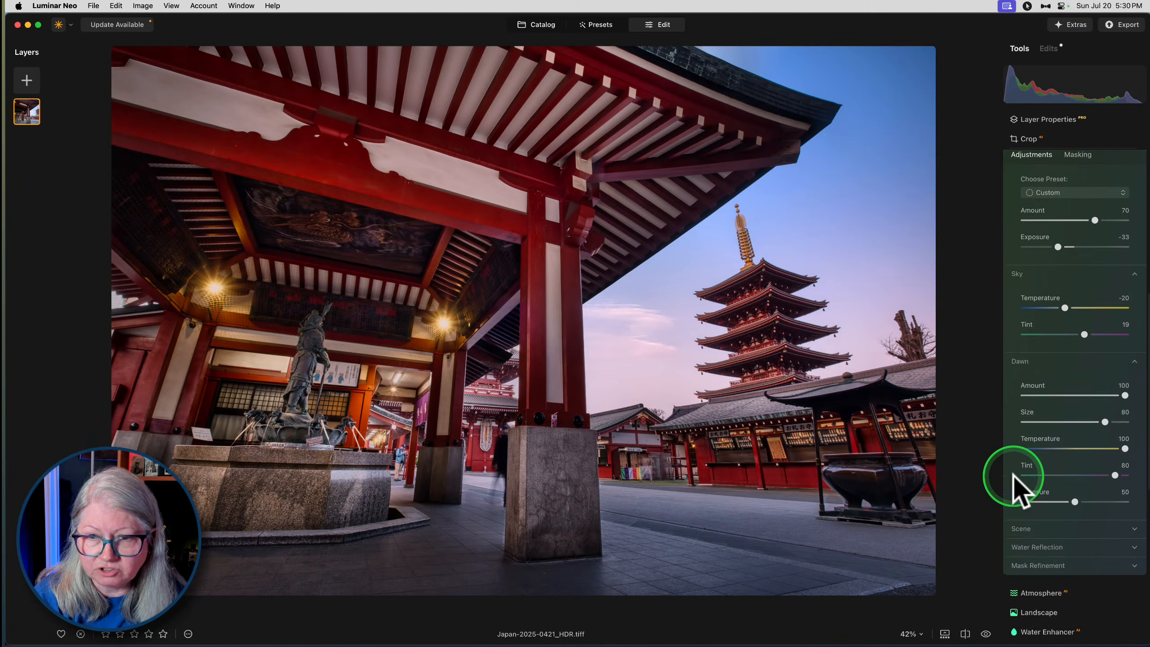
scroll(1020, 545, up, 1)
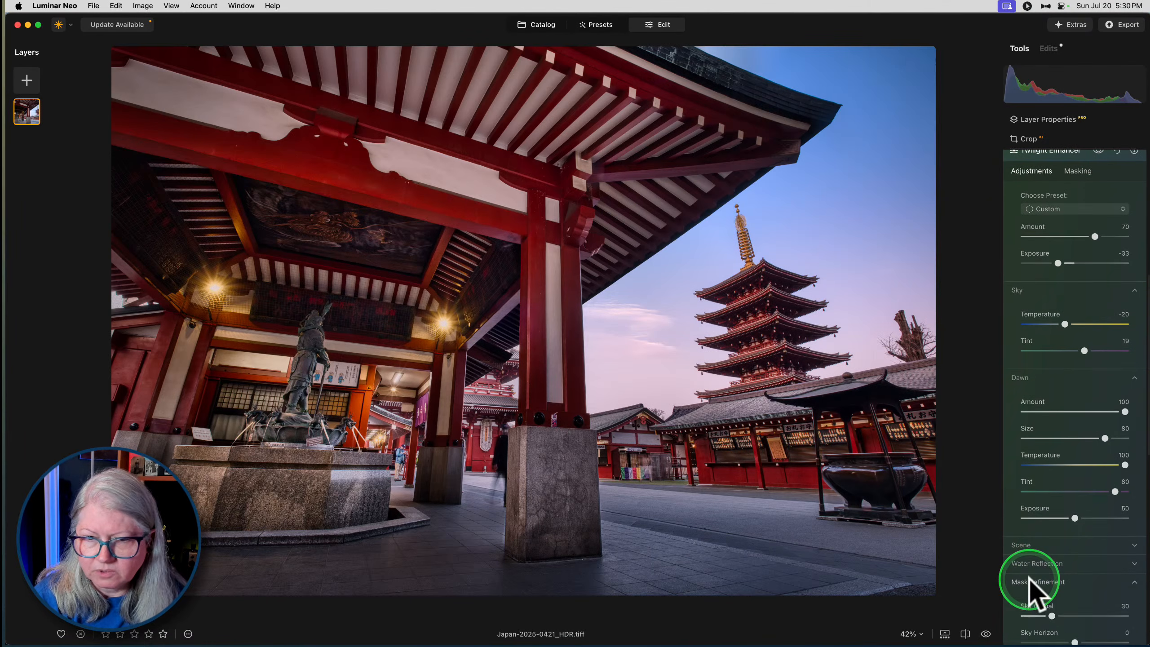
scroll(1034, 589, up, 6)
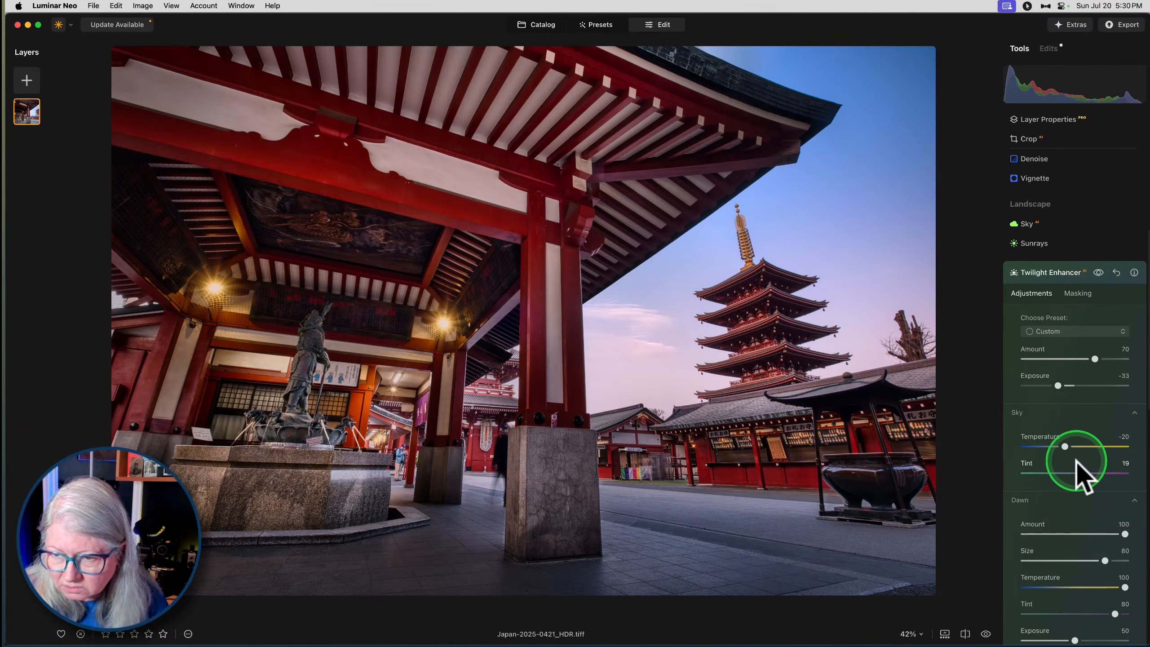
- Set the Twilight Enhancer's Sky Tint to 23 and its overall Exposure to -40
mouse_move(1084, 473)
mouse_down()
mouse_move(1096, 473)
mouse_move(1087, 473)
mouse_up()
drag(1056, 385, 1067, 385)
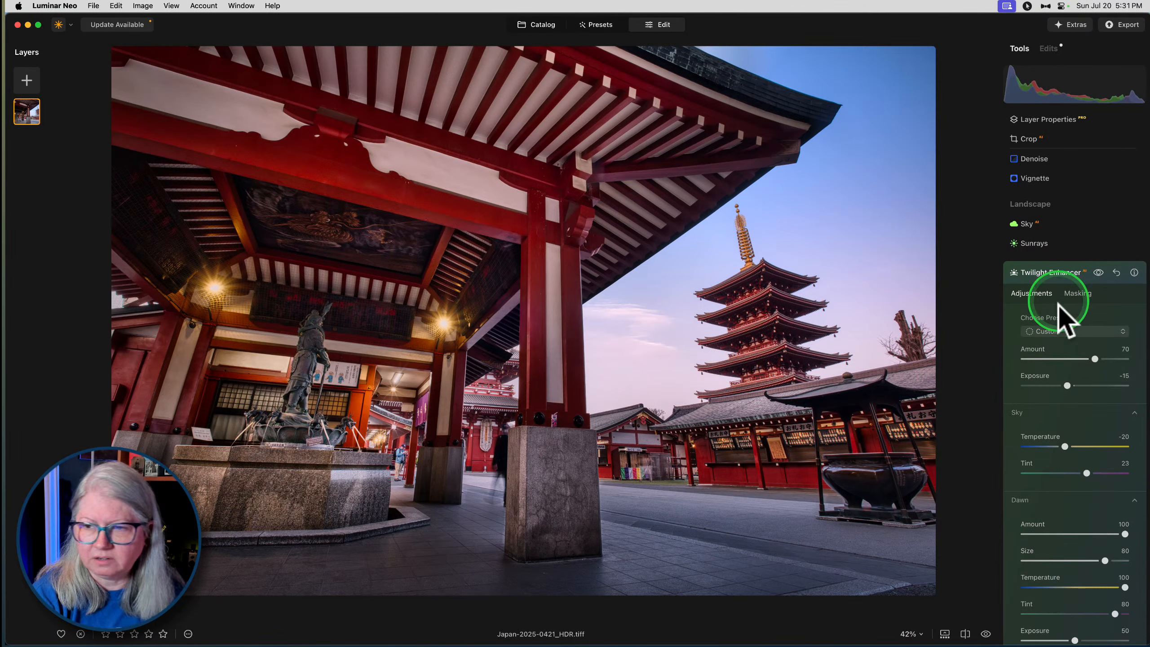
mouse_move(1066, 385)
mouse_down()
mouse_move(1041, 385)
mouse_move(1053, 385)
mouse_up()
scroll(1055, 476, down, 5)
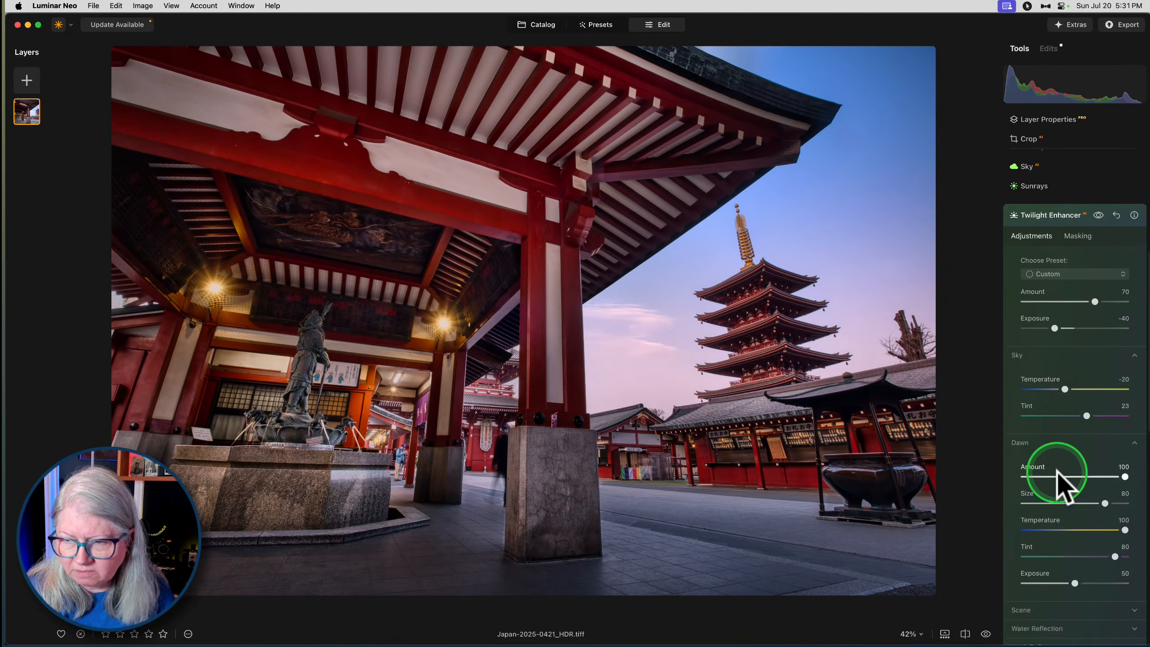
- Set Dawn Tint to 86, Size to 81 and Exposure to 5, with overall Exposure -9 and Sky Temperature -10
mouse_move(1125, 408)
mouse_down()
mouse_move(1045, 411)
mouse_move(1137, 401)
mouse_up()
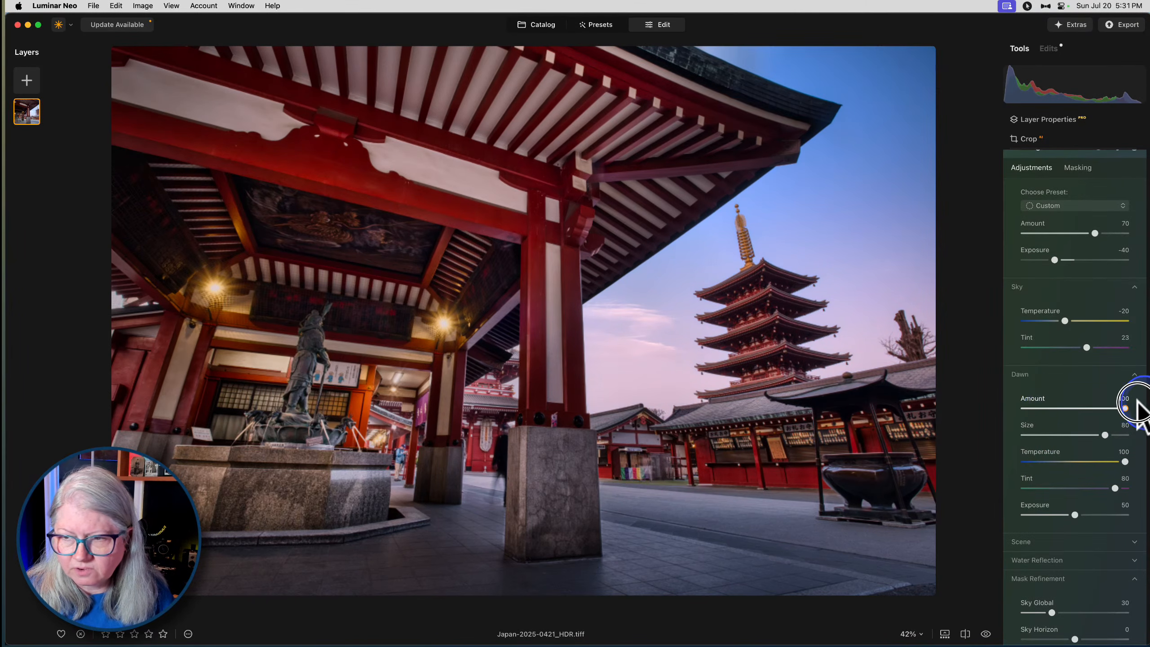
drag(1115, 488, 1122, 488)
mouse_move(1105, 435)
mouse_down()
mouse_move(1070, 435)
mouse_move(1109, 434)
mouse_up()
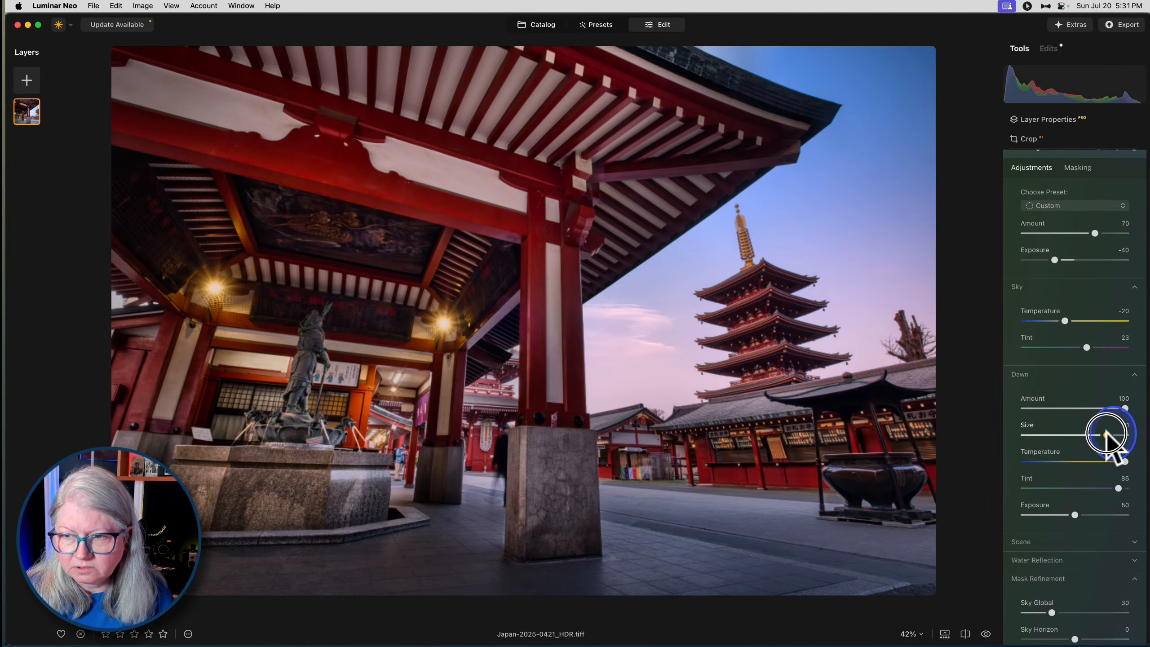
drag(1071, 514, 1030, 516)
drag(1055, 260, 1072, 259)
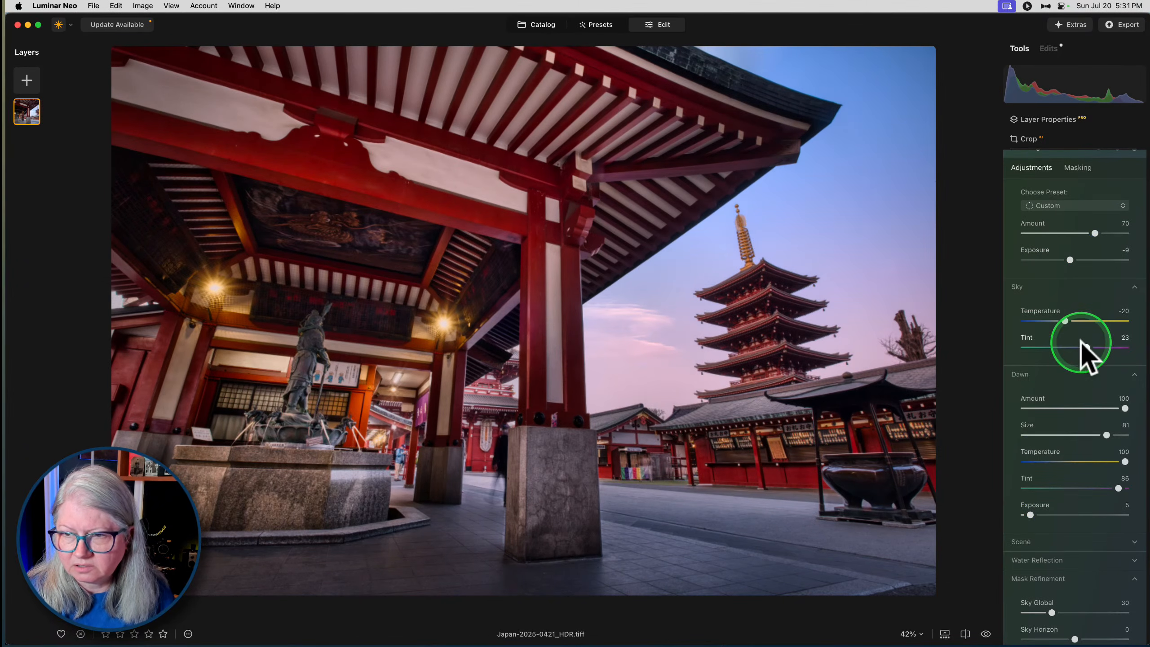
drag(1064, 320, 1069, 321)
- Compare the photo with and without the Twilight Enhancer effect
scroll(1073, 335, up, 4)
click(1098, 265)
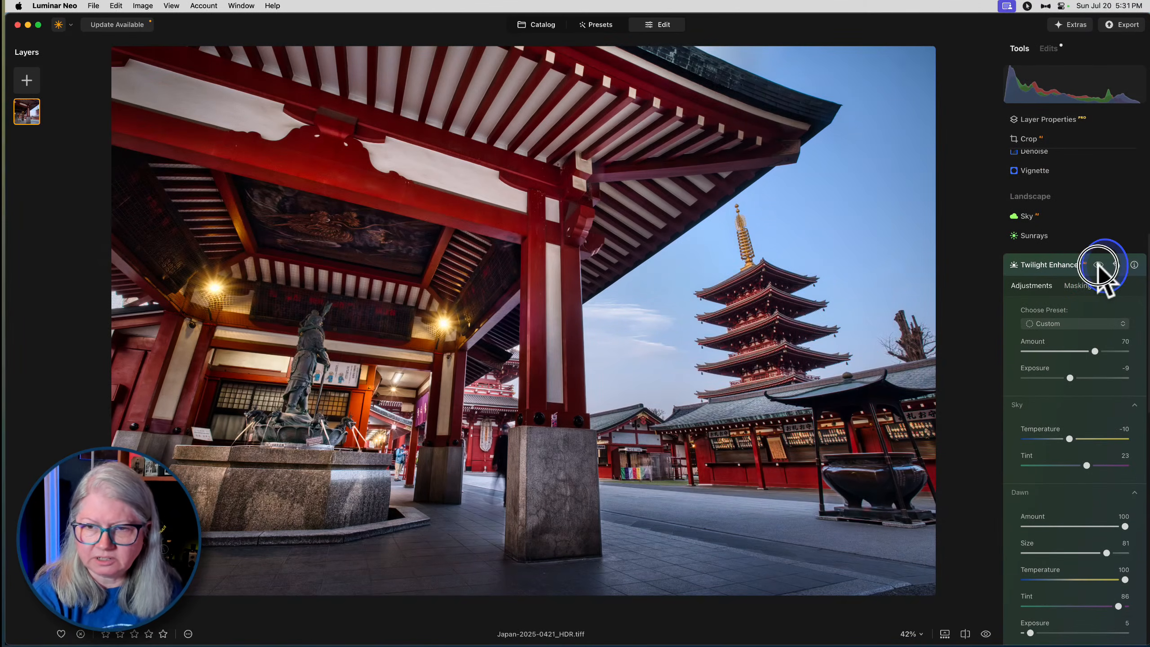
click(1098, 265)
click(1098, 265)
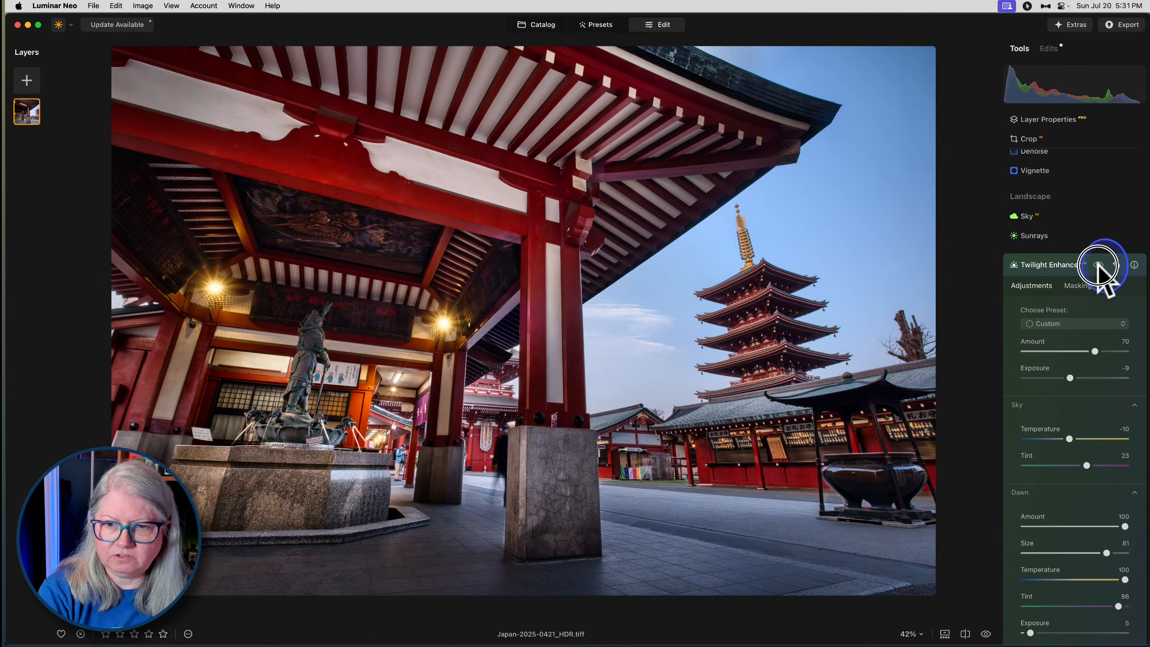
- Set the Dawn Temperature to 69 and Dawn Tint to 60, and close Twilight Enhancer
scroll(1064, 408, down, 3)
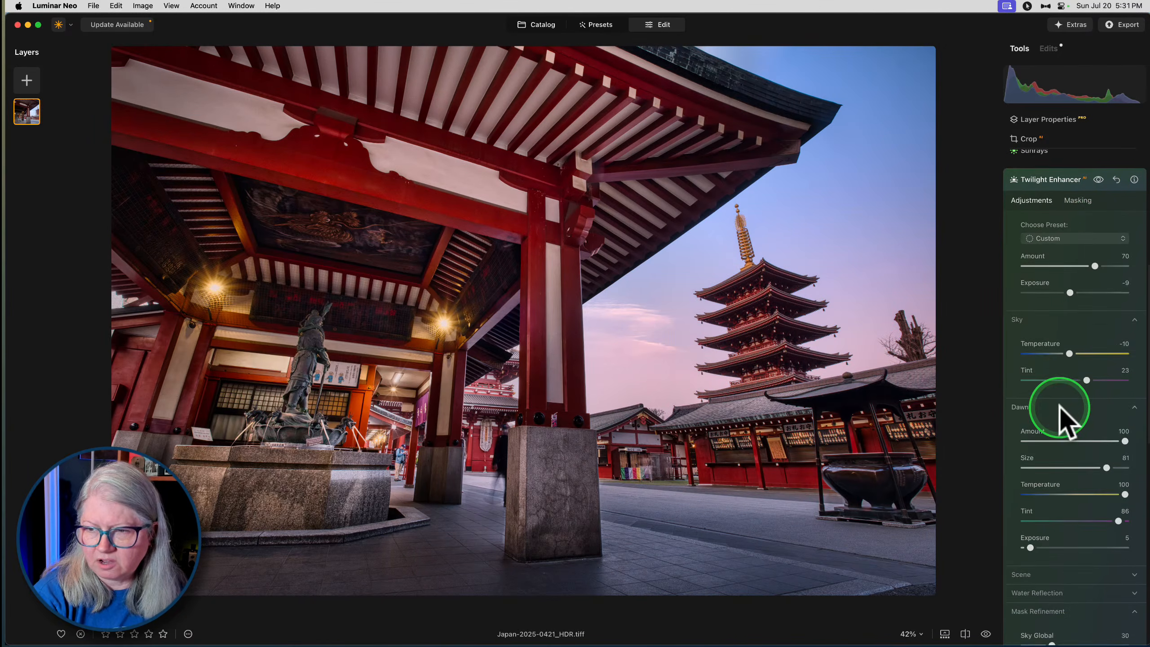
drag(1119, 520, 1109, 495)
scroll(1109, 499, up, 5)
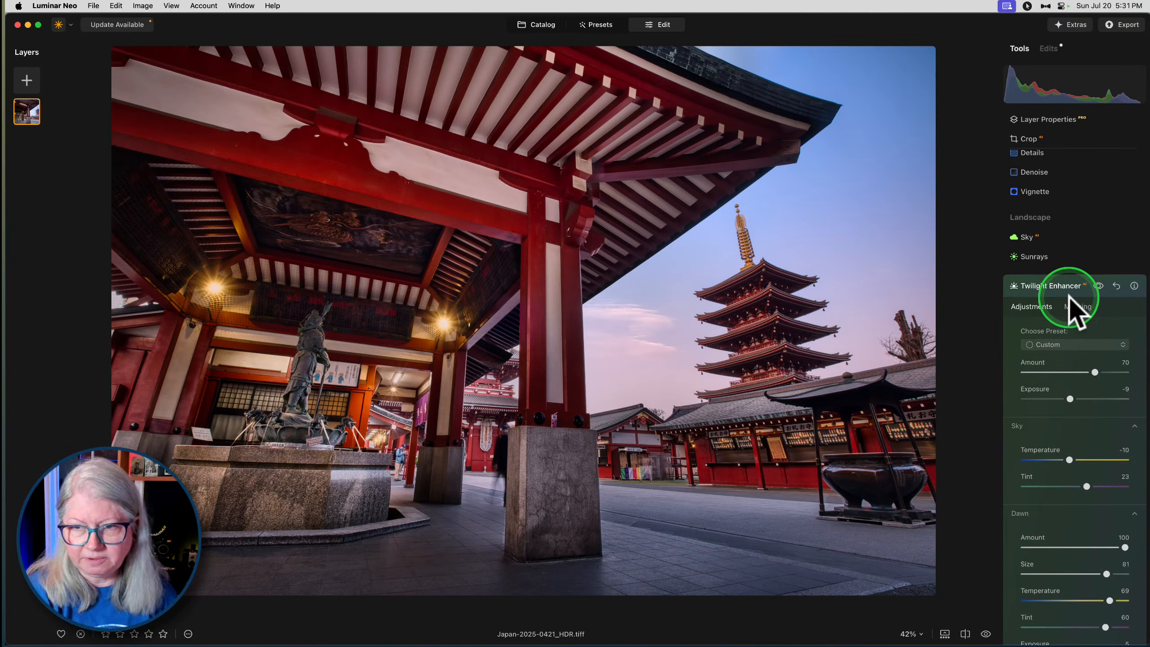
click(1069, 289)
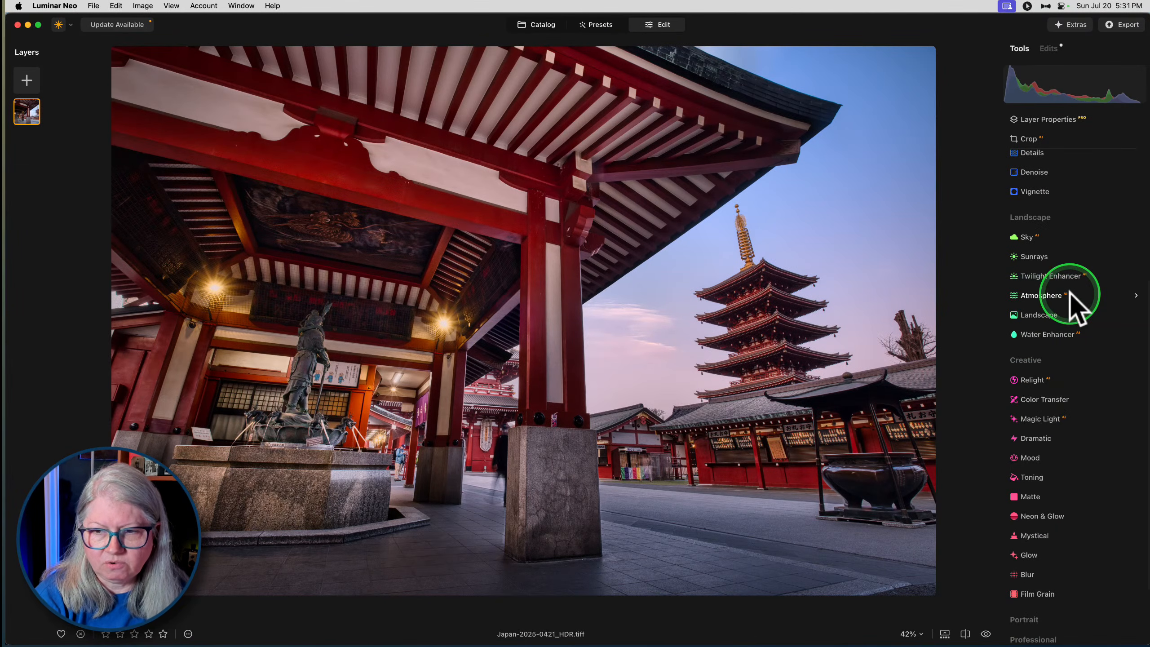
- Crop a thin strip off the photo's left and upper edges at the Original ratio
scroll(1074, 308, up, 10)
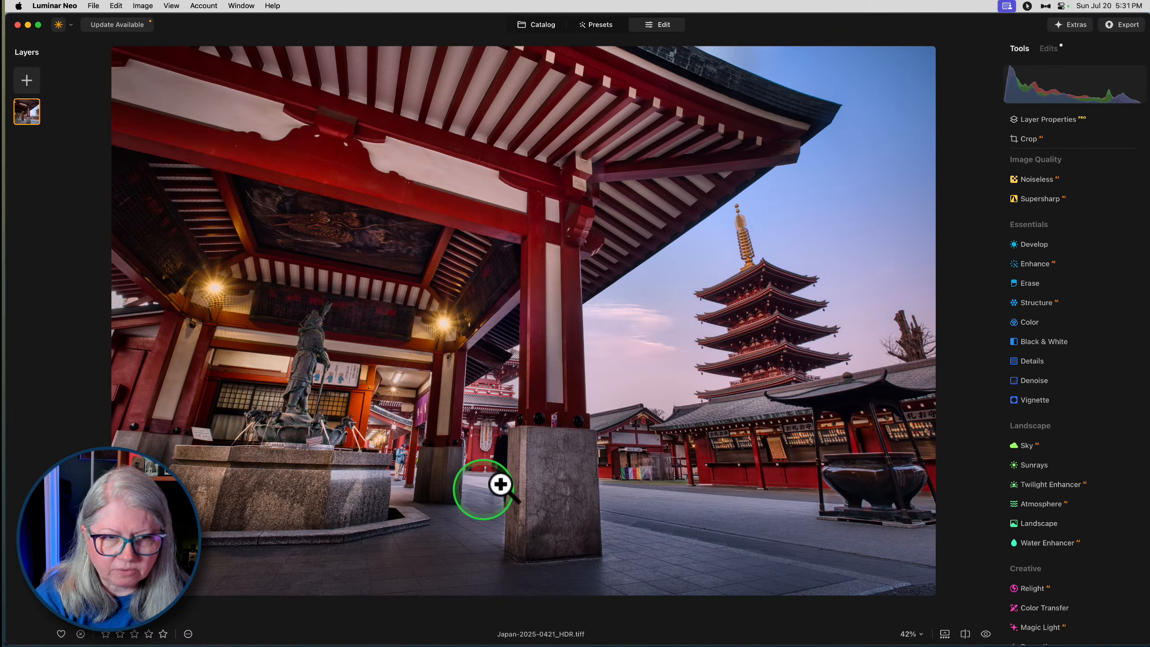
click(1027, 139)
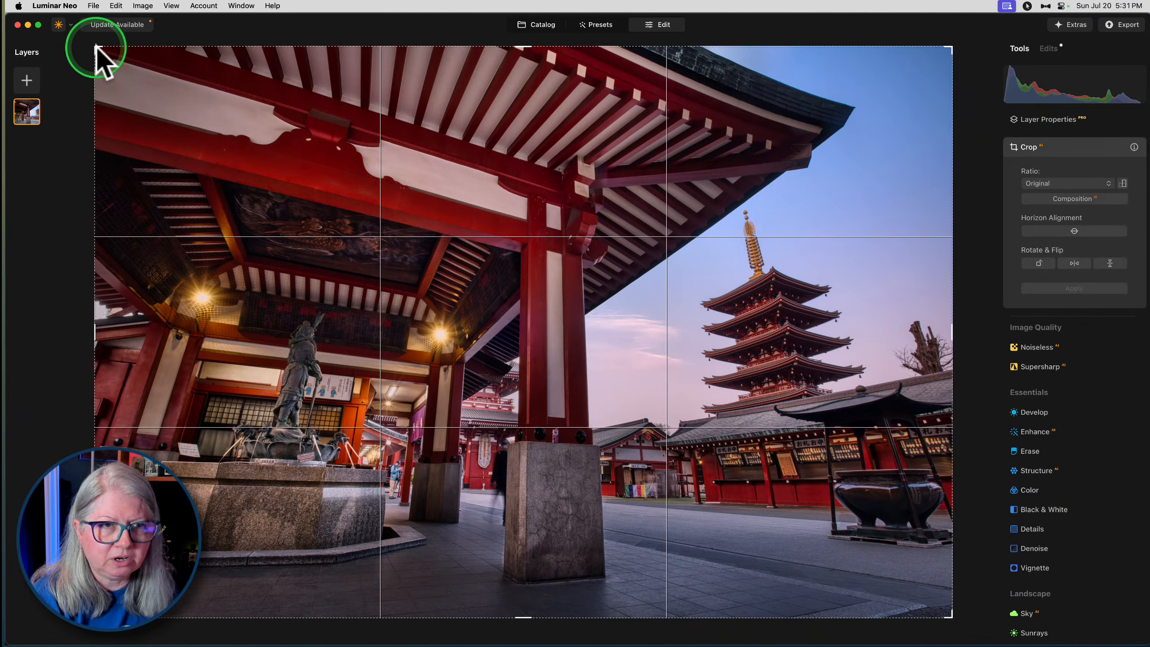
drag(95, 46, 104, 53)
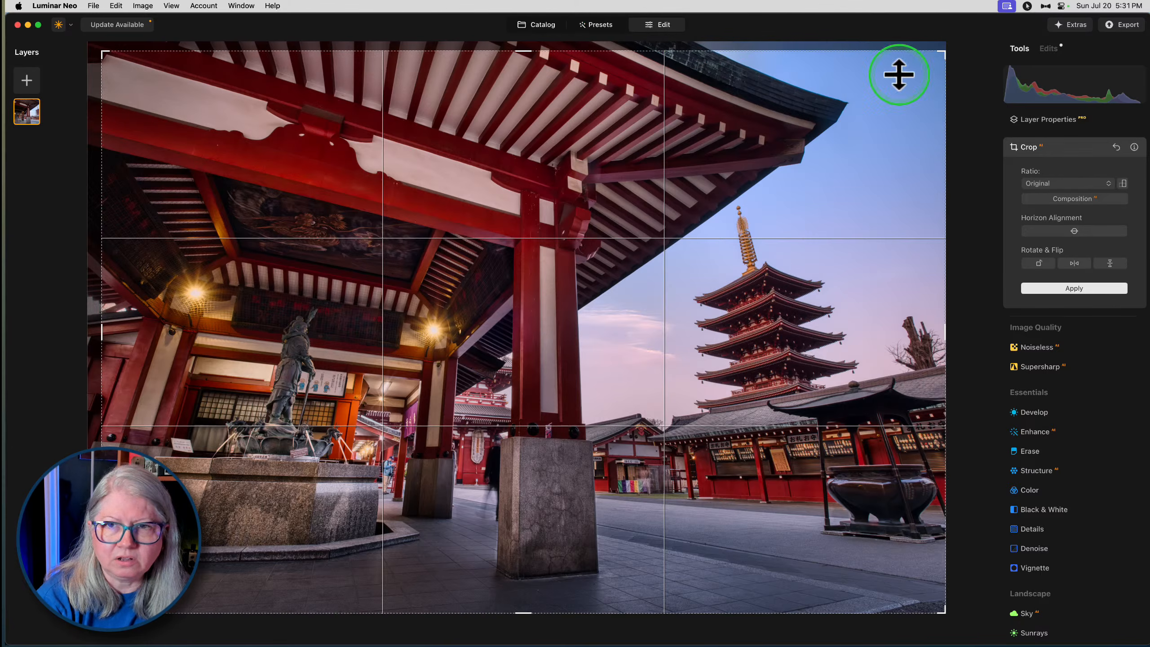
click(1074, 286)
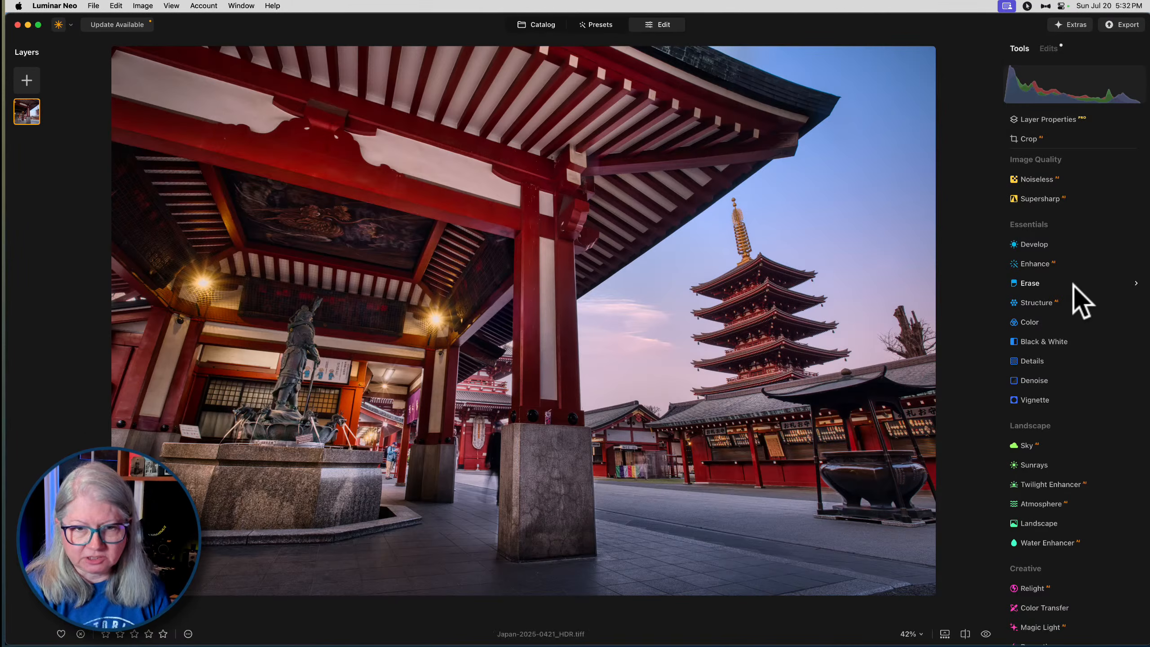
- Compare the fully edited temple photo with its unedited version
key(backslash)
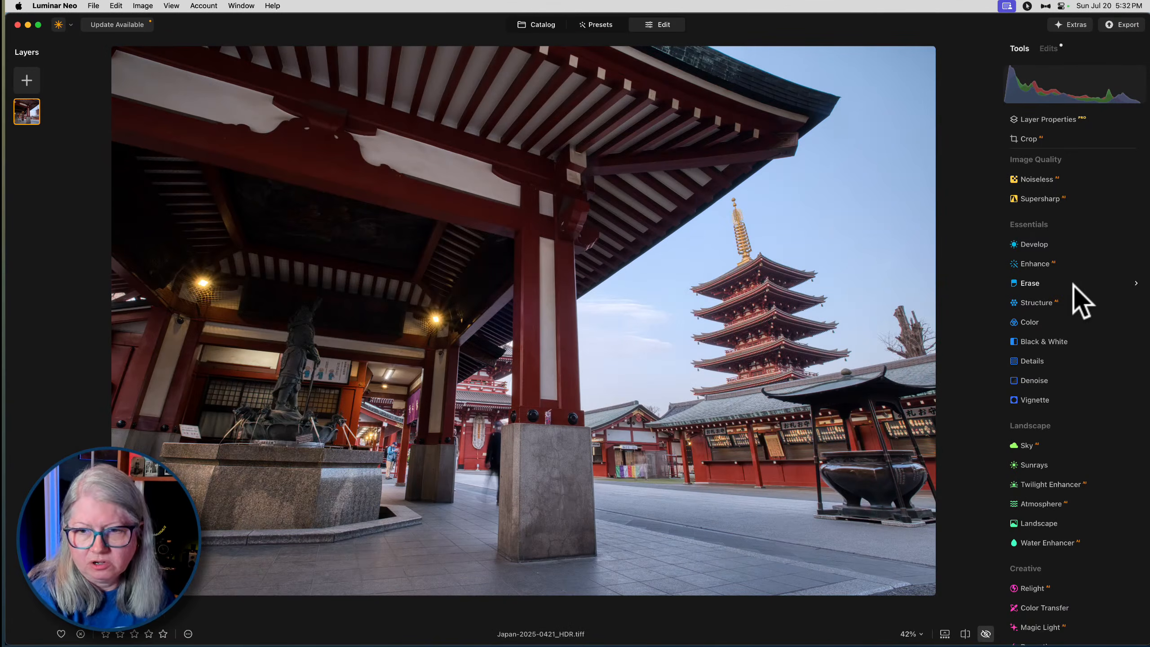
key(backslash)
key(backslash)
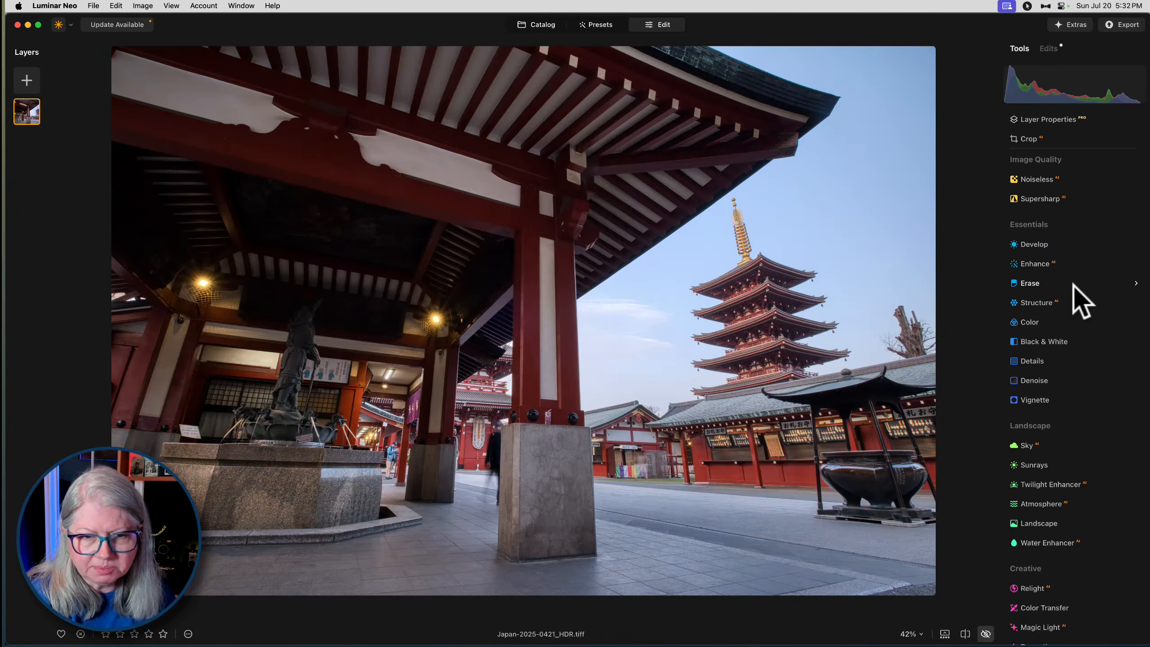
key(backslash)
key(backslash)
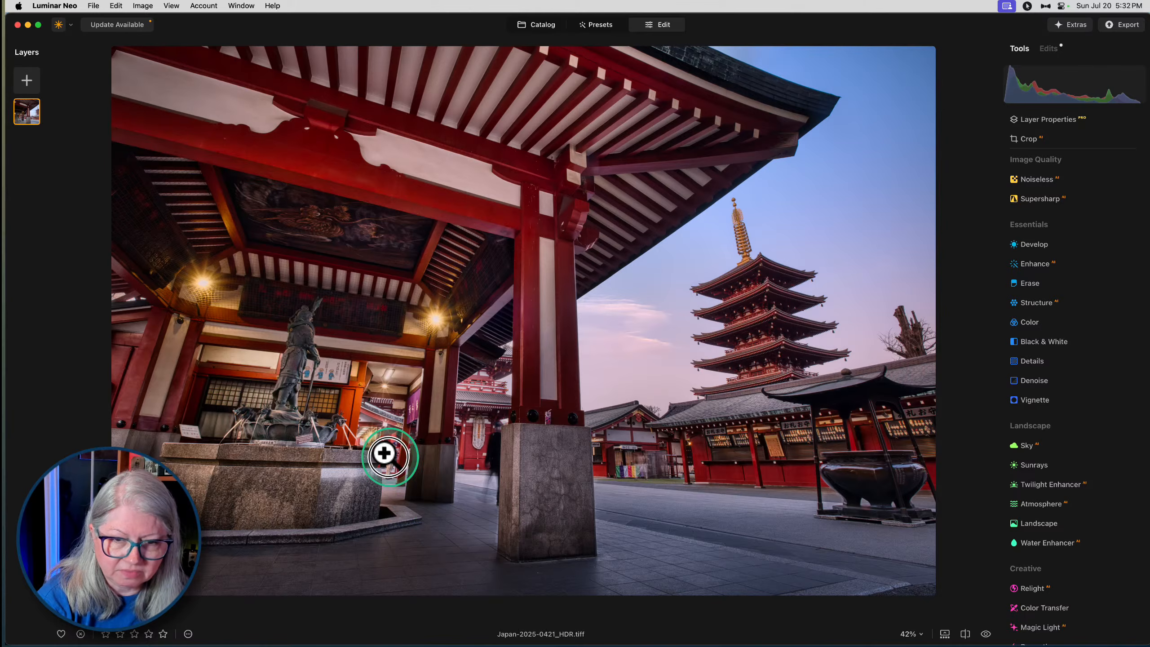
- Try erasing the man standing between the fountain and the middle pillar at 100% zoom with brush size 20, and restore him
click(383, 462)
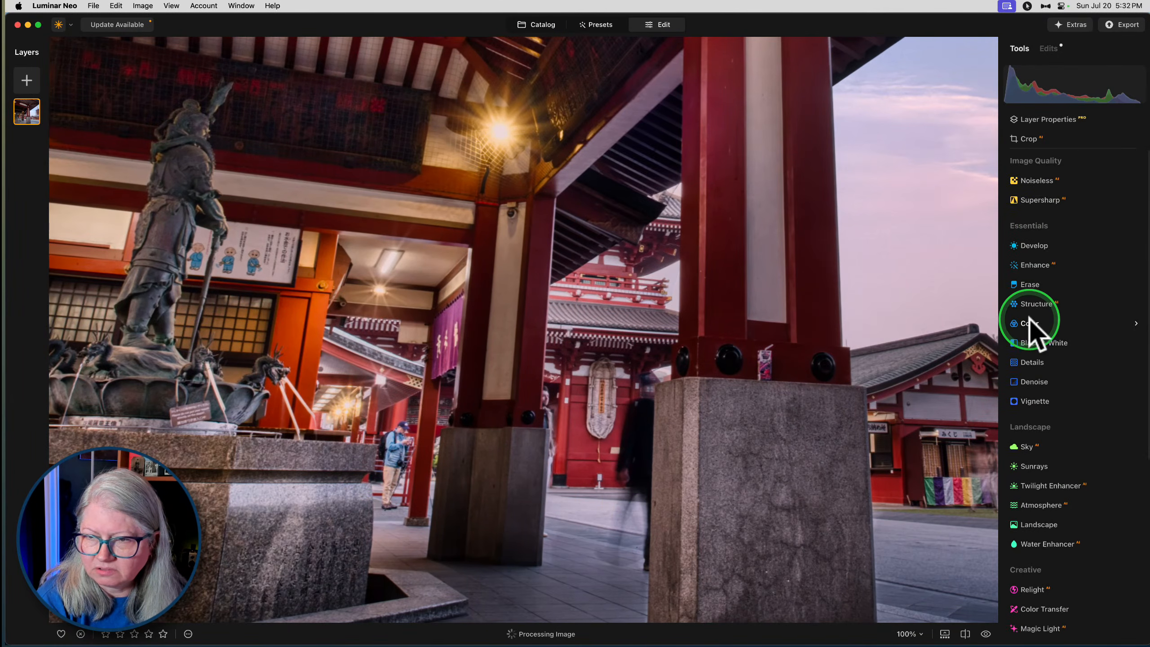
click(1025, 284)
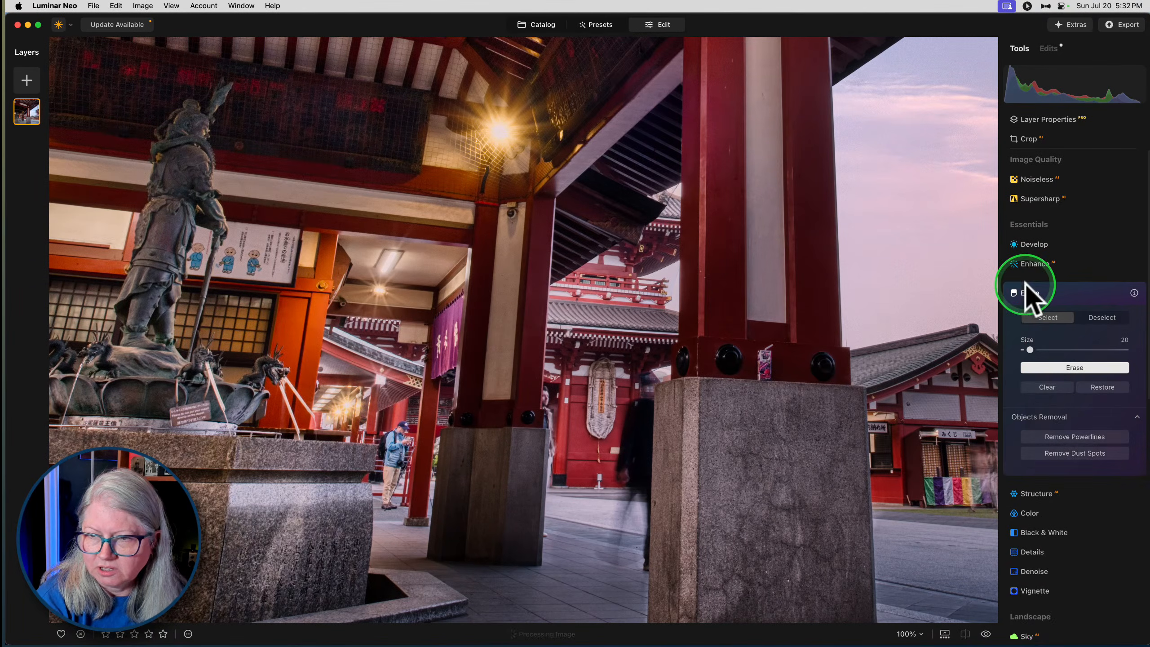
mouse_move(404, 427)
mouse_down()
mouse_move(391, 512)
mouse_move(390, 450)
mouse_up()
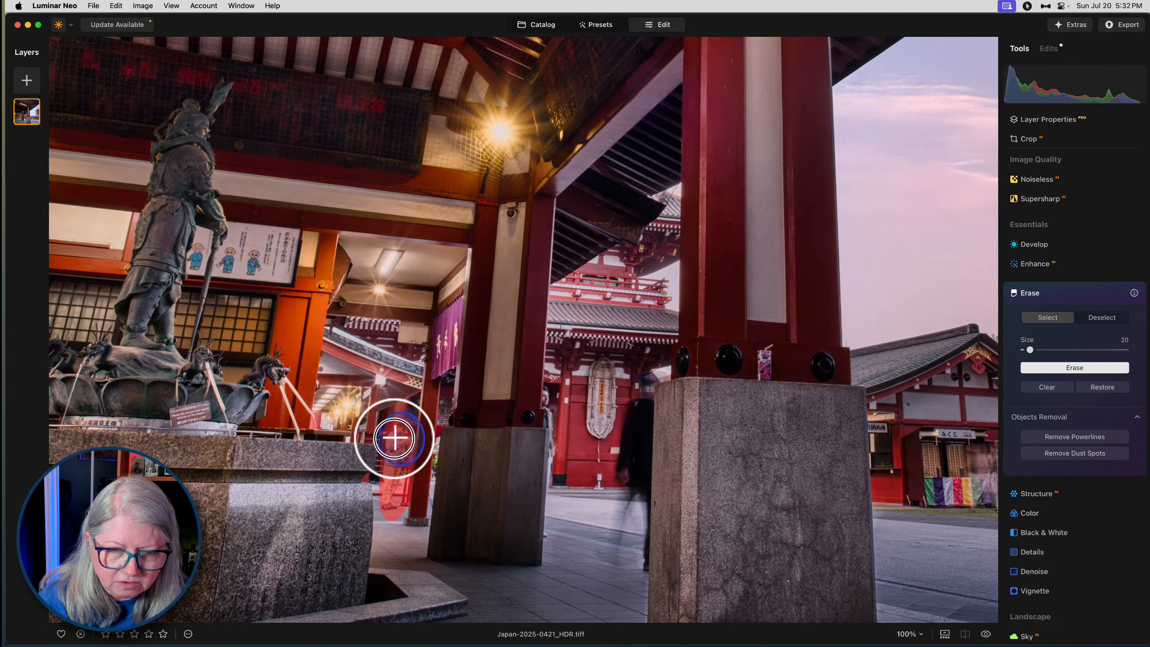
click(1055, 367)
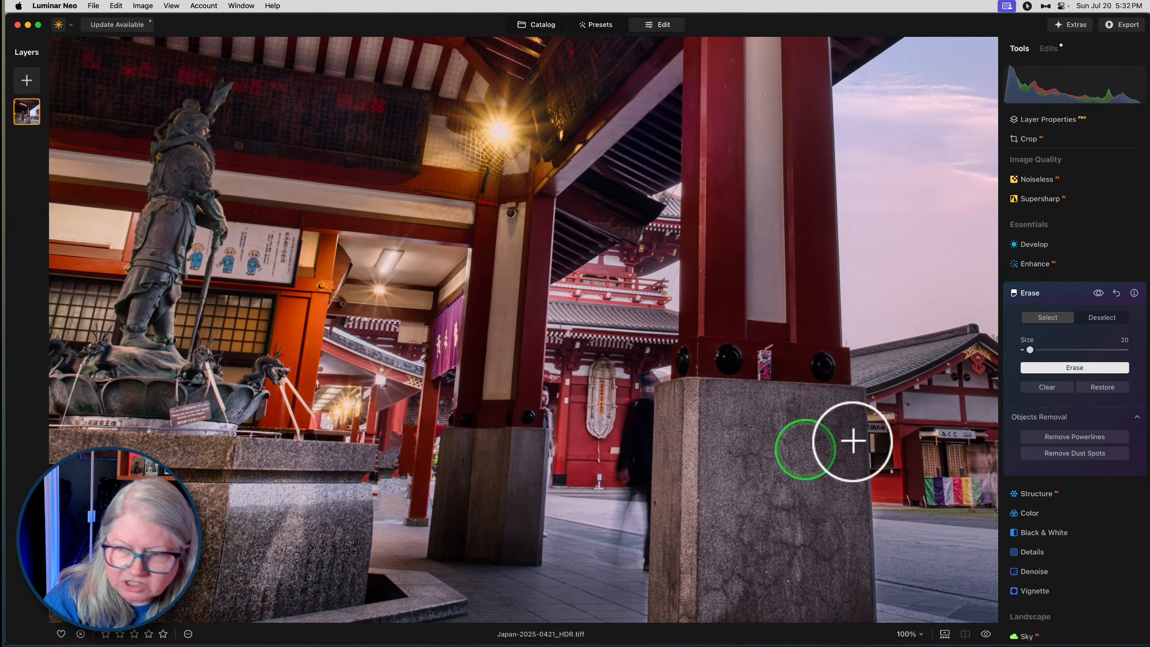
click(1085, 387)
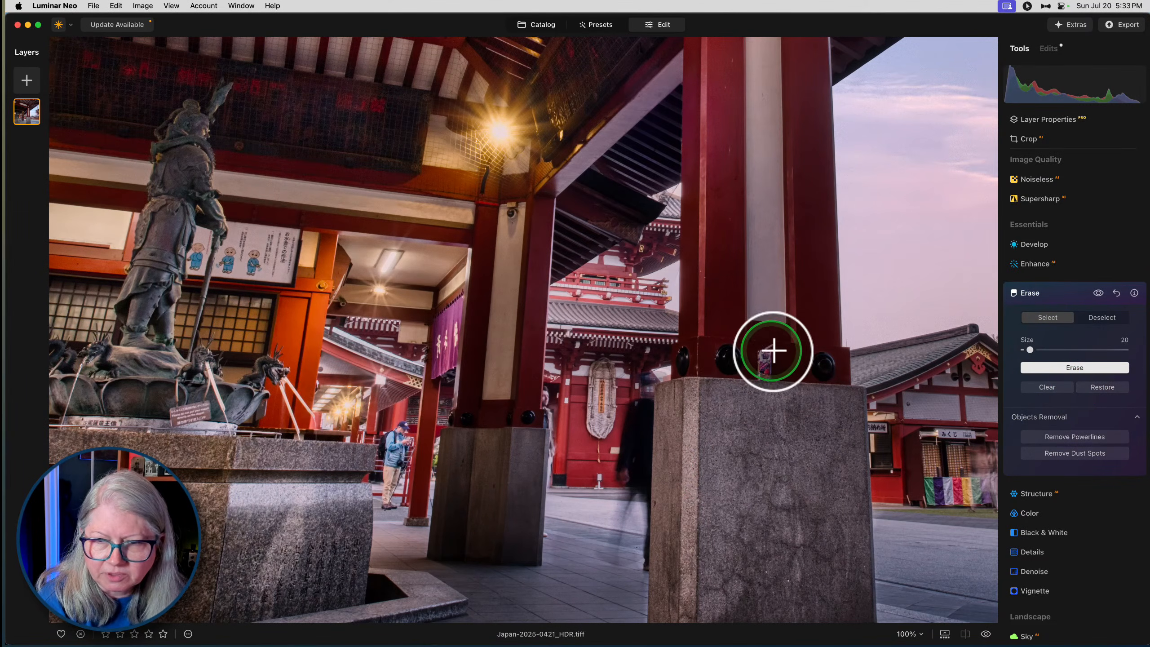
- Erase the sticker on the front pillar's red base and the small spot at the middle pillar's edge with brush size 20
mouse_move(772, 349)
mouse_down()
mouse_move(760, 352)
mouse_move(767, 369)
mouse_up()
click(1033, 369)
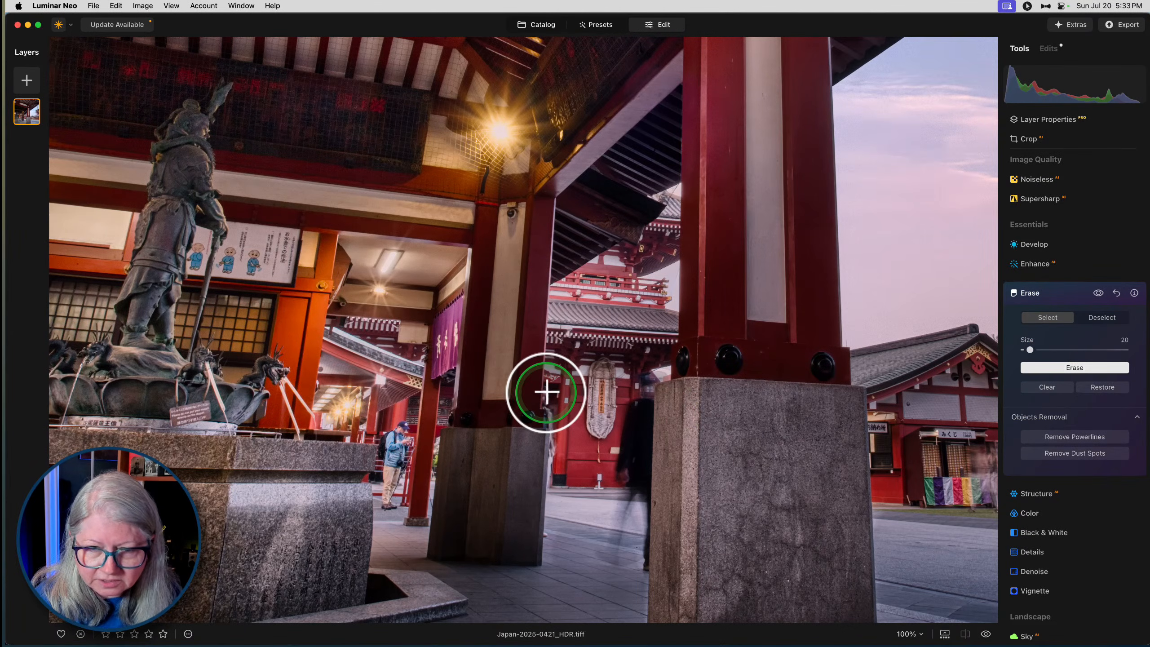
drag(544, 390, 545, 397)
click(1042, 370)
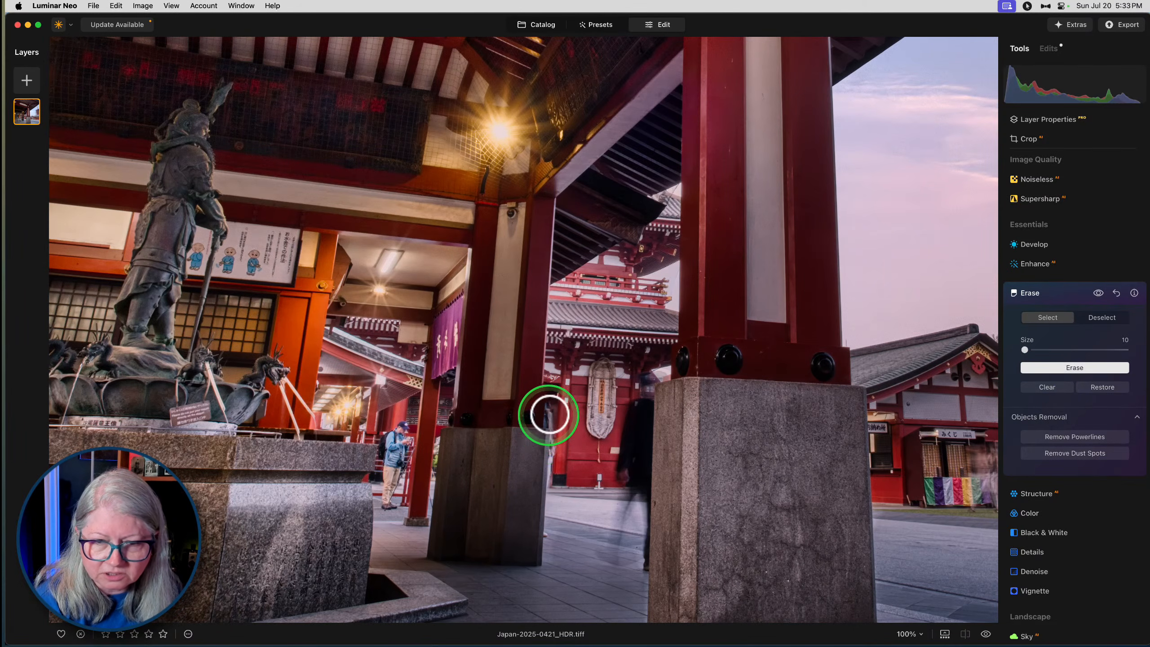
- Erase the blurred figure beside the middle pillar from head to feet, including its remaining traces, with brush size 10
drag(547, 408, 550, 422)
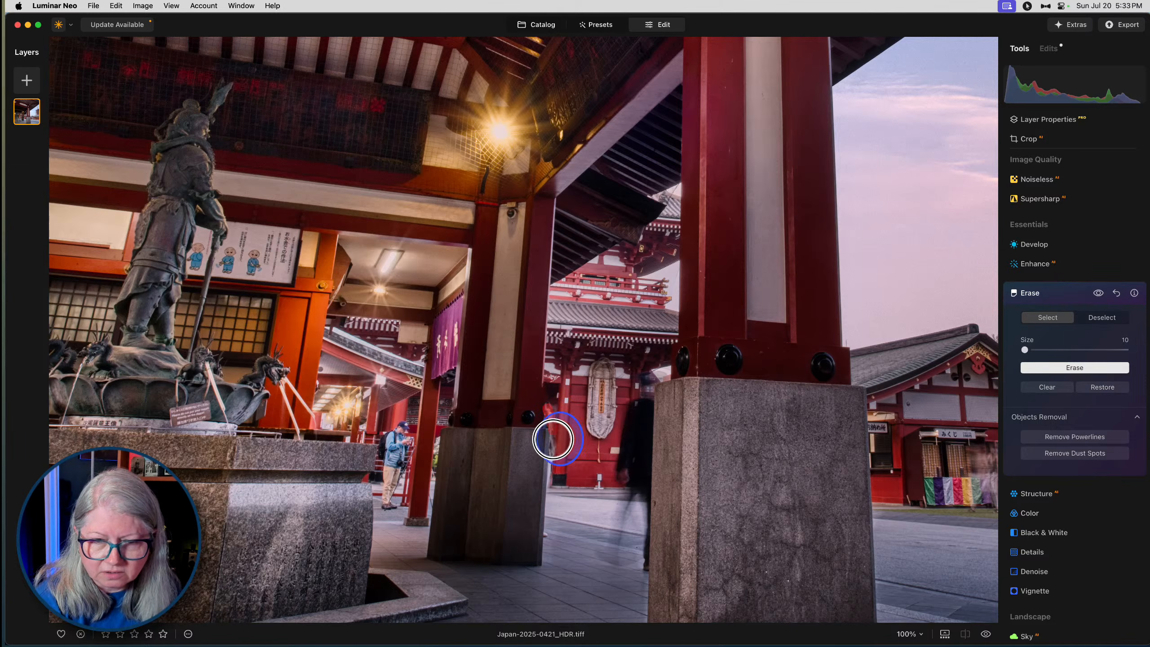
drag(550, 472, 547, 488)
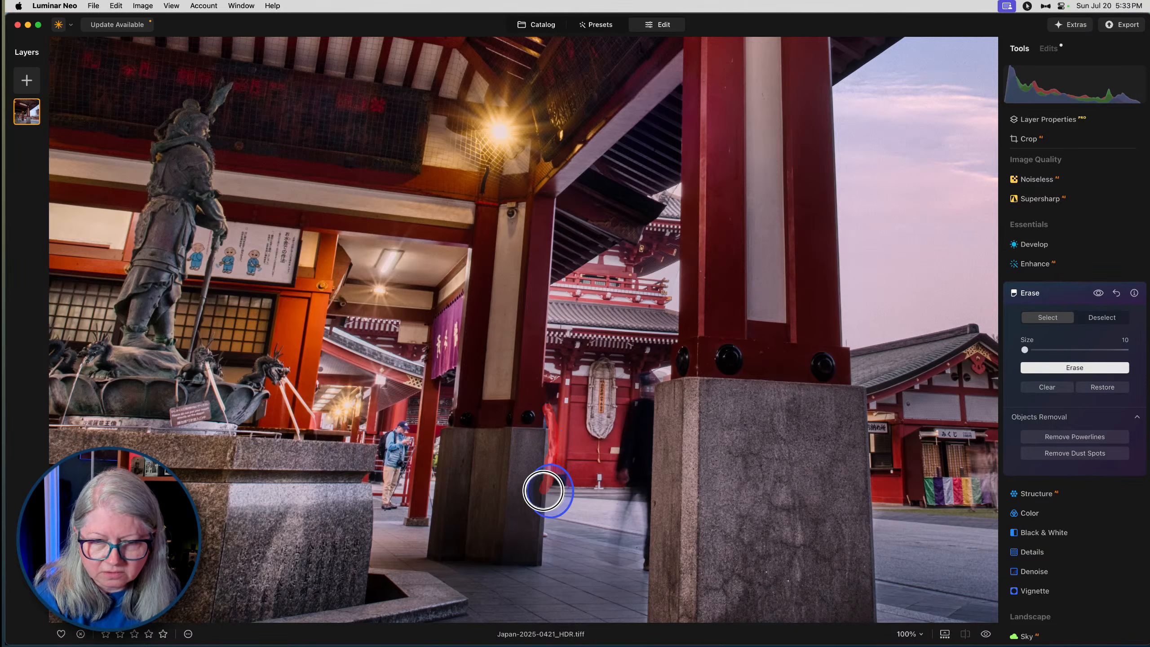
click(1064, 368)
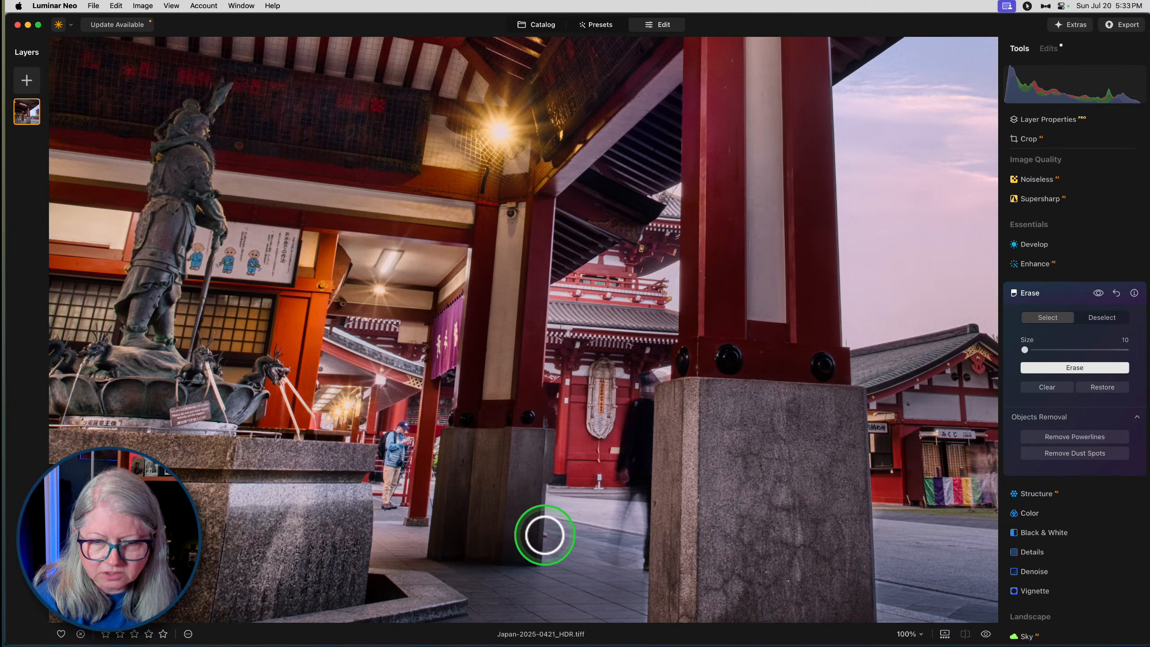
click(1036, 368)
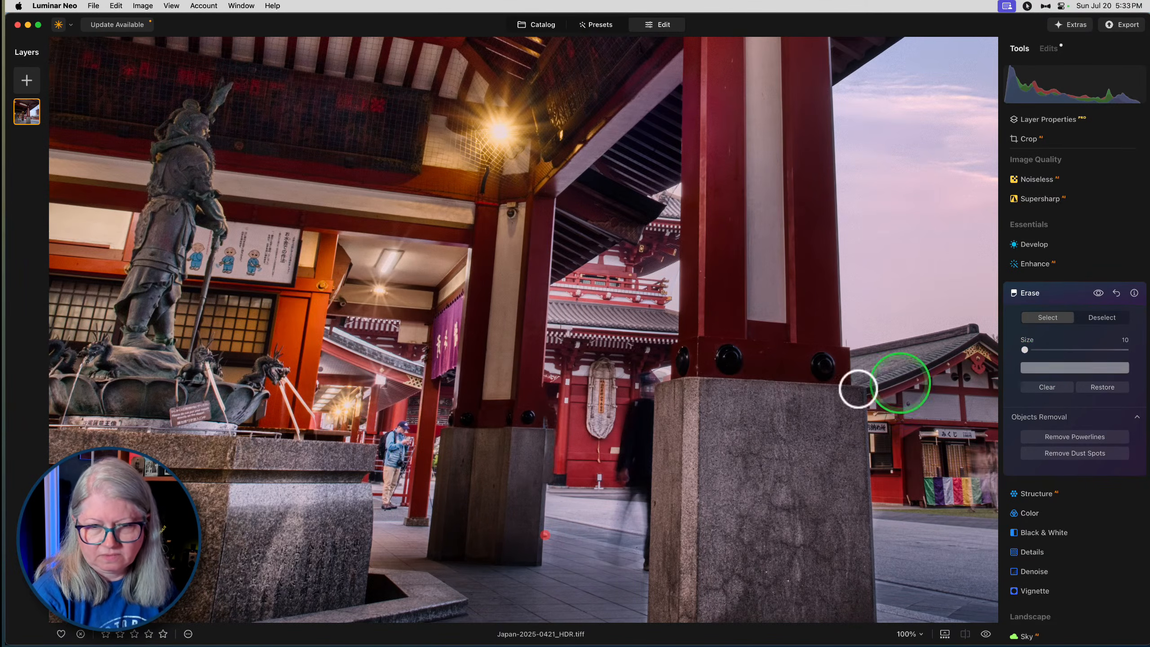
mouse_move(554, 409)
mouse_down()
mouse_move(544, 434)
mouse_move(568, 446)
mouse_up()
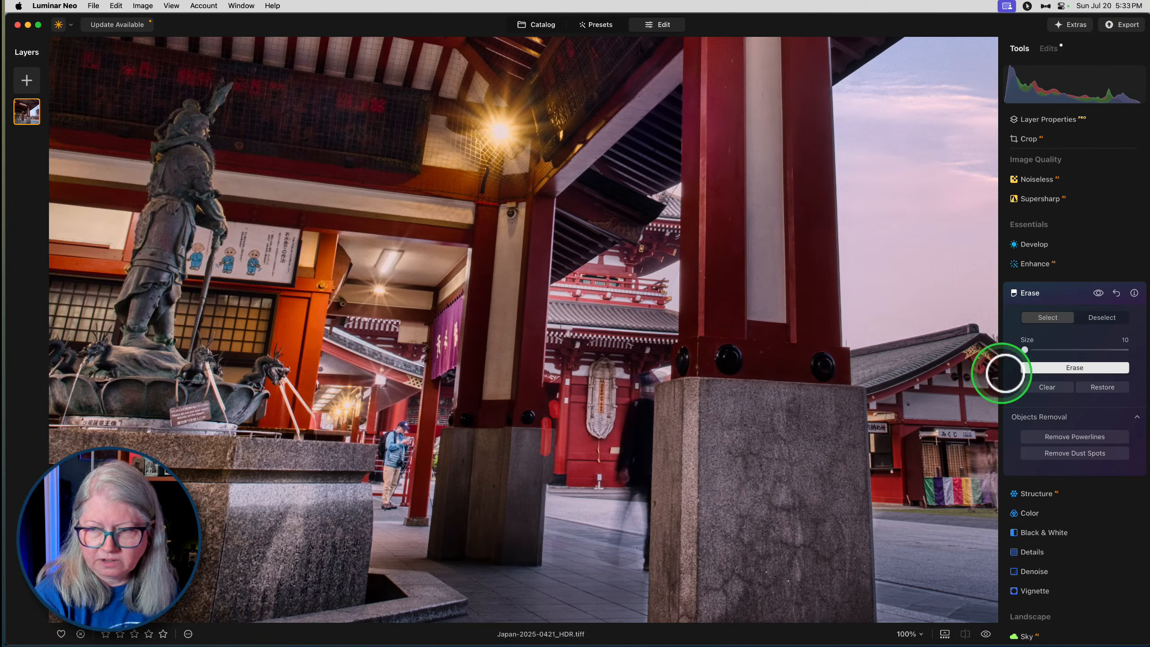
click(1038, 368)
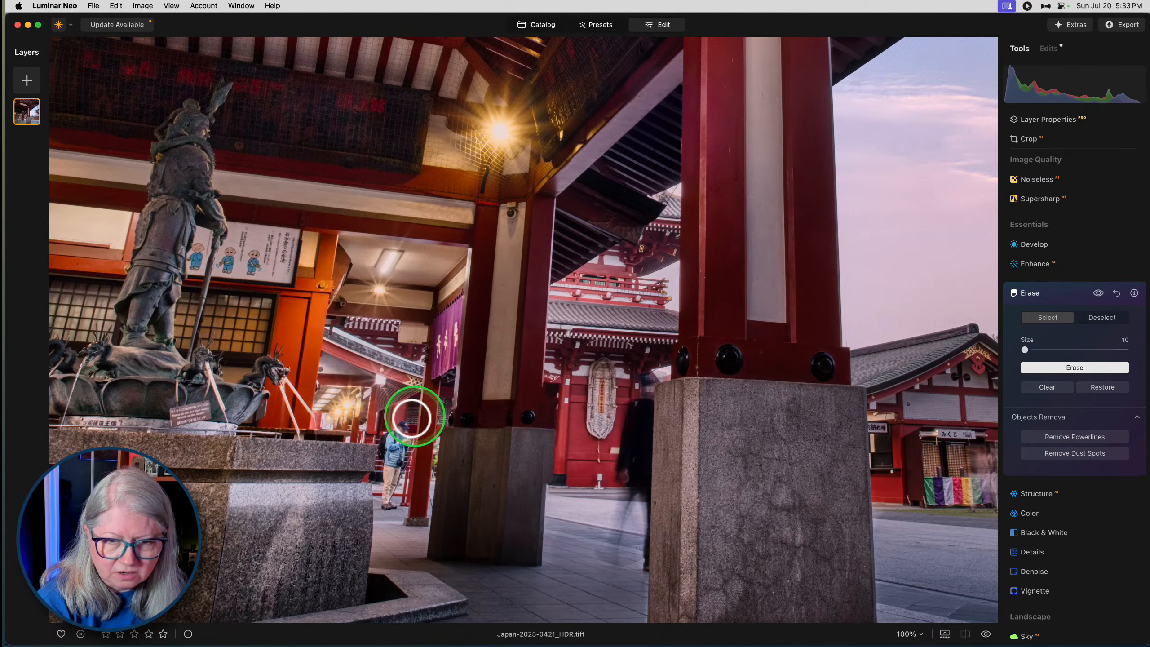
- Erase the man between the fountain and the middle pillar piece by piece with brush size 10: head, legs, torso and remaining blue patch
drag(396, 426, 397, 426)
click(1092, 368)
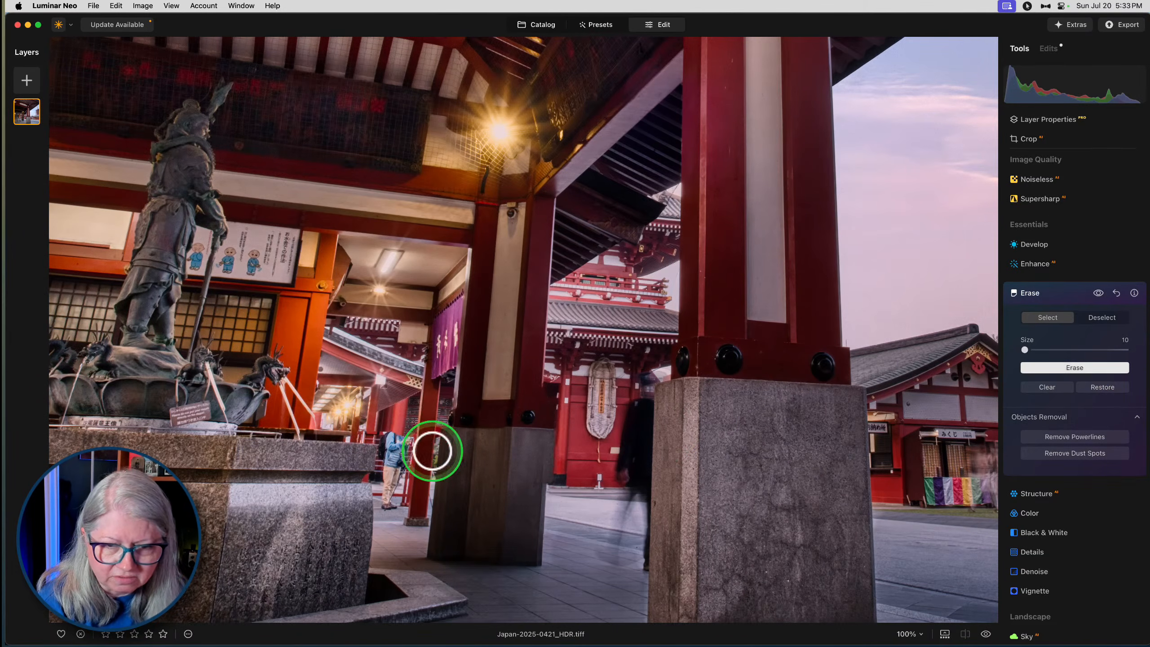
mouse_move(385, 508)
mouse_down()
mouse_move(397, 472)
mouse_move(385, 470)
mouse_move(390, 496)
mouse_up()
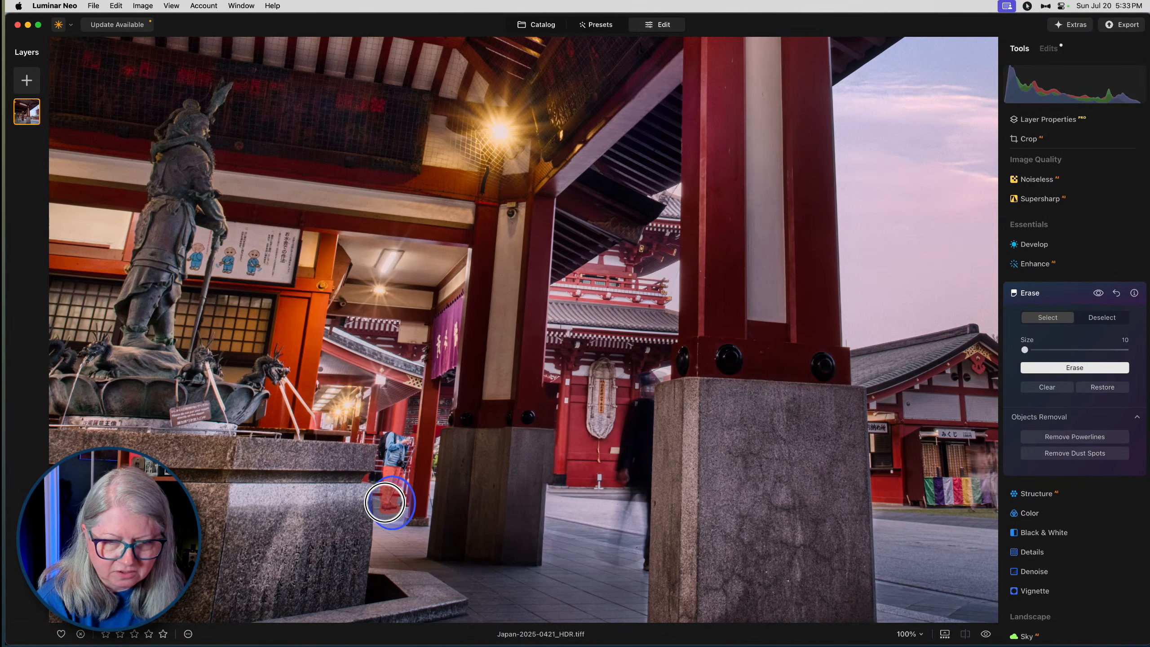
click(1039, 367)
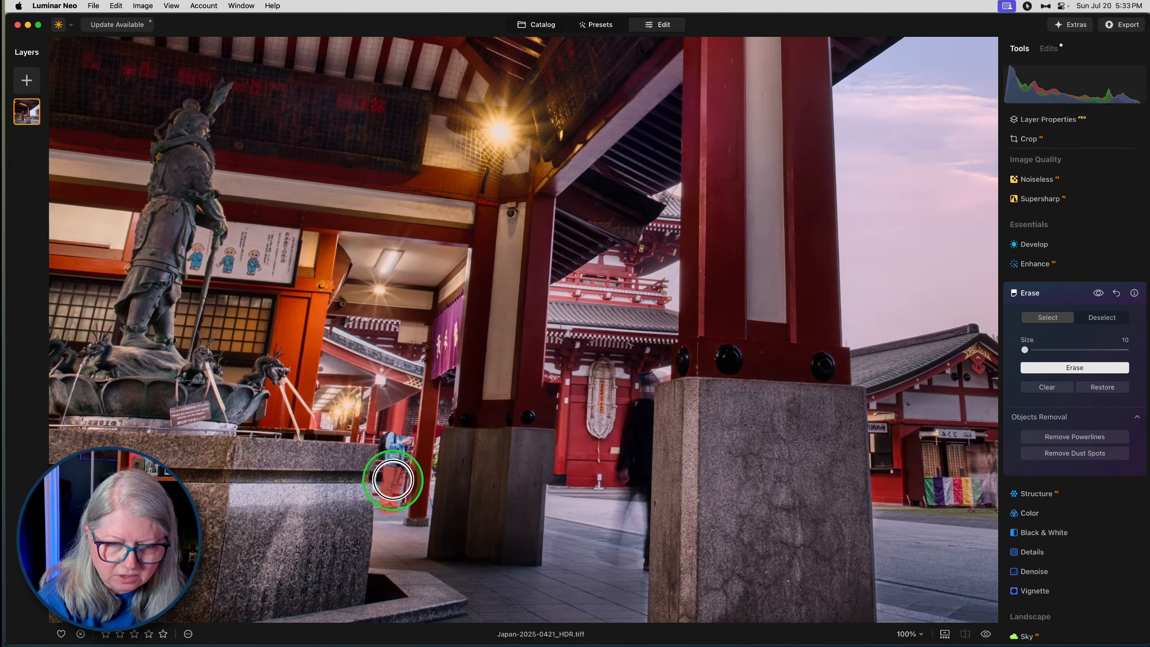
click(1041, 368)
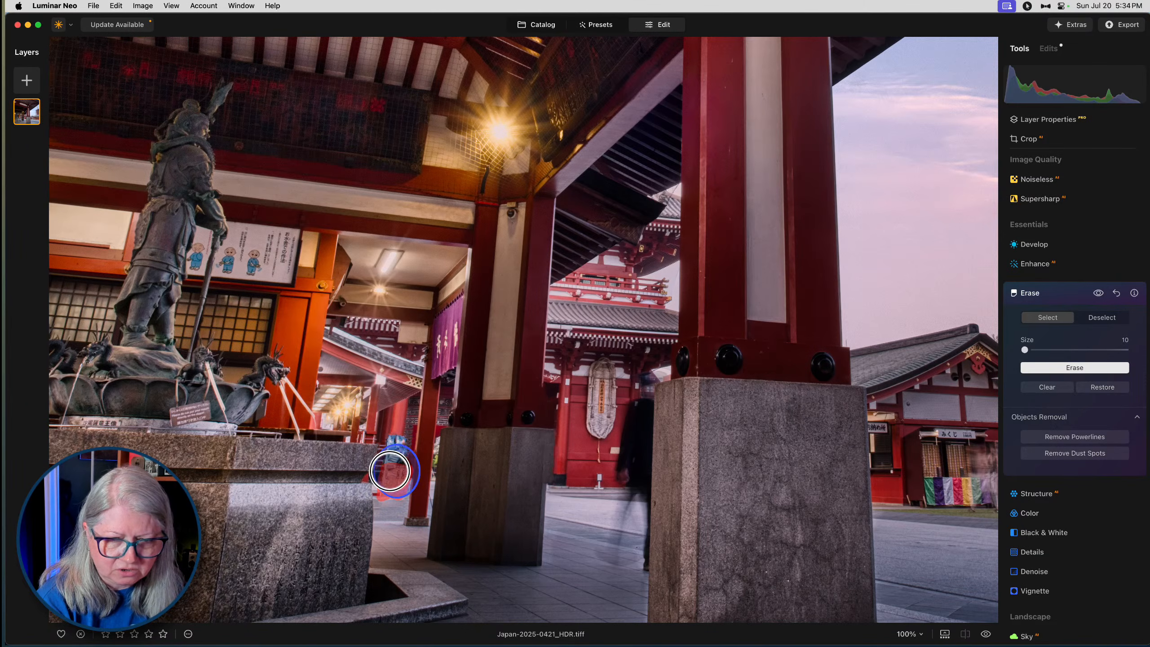
click(1085, 368)
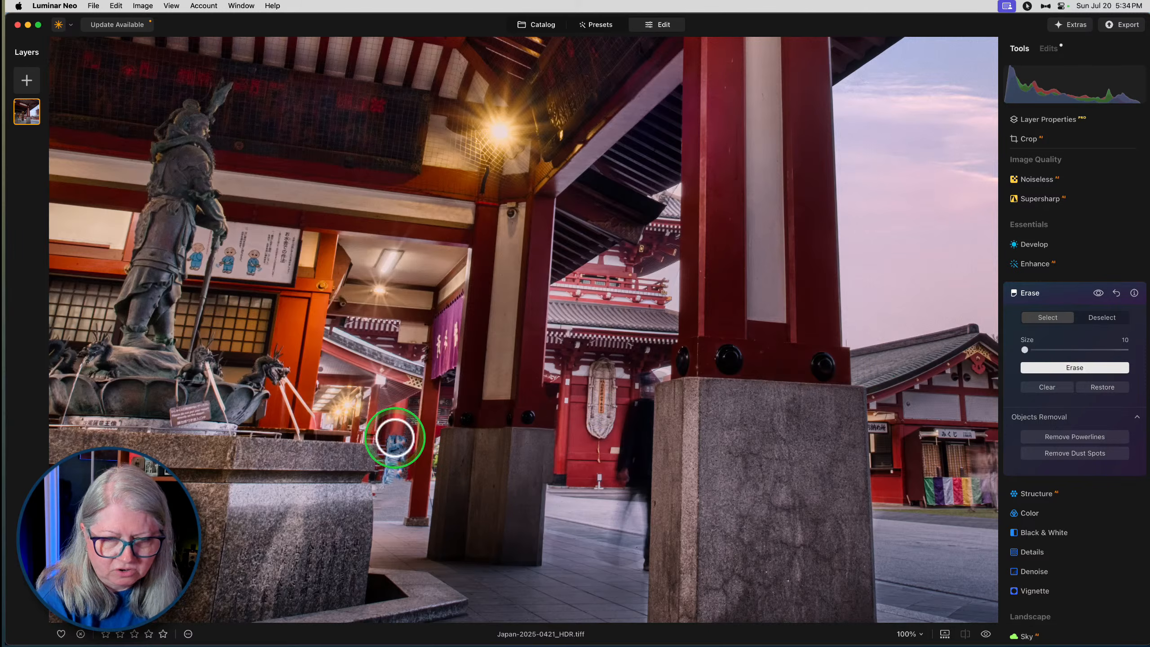
drag(403, 442, 405, 459)
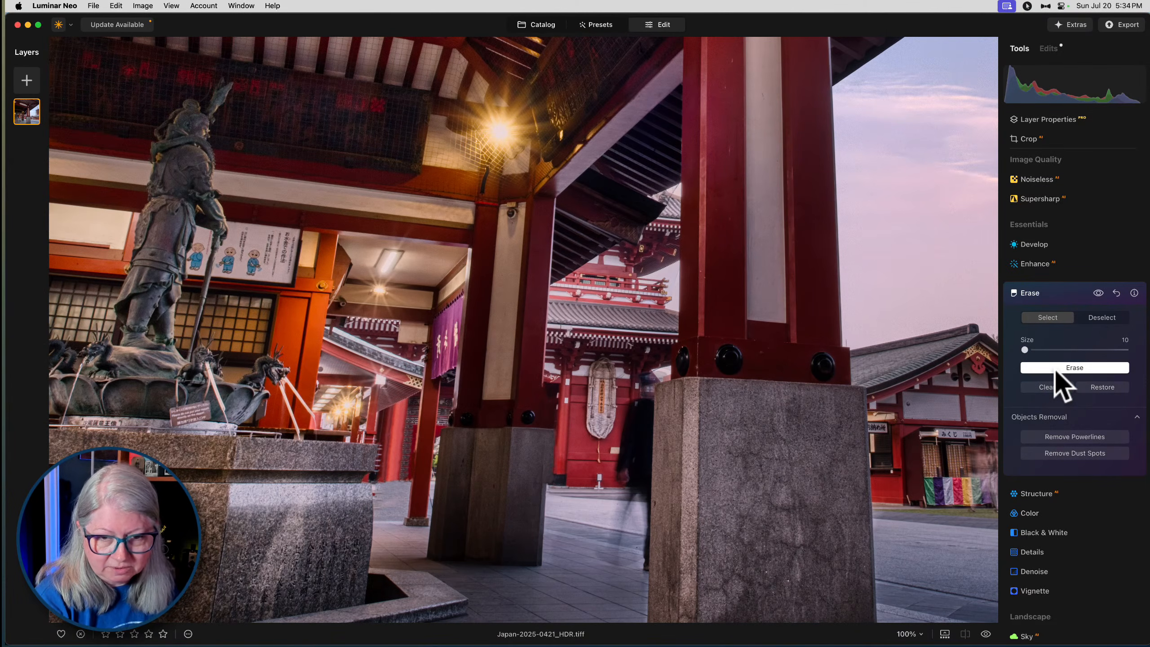
- Erase the leftover marks on the pavement beside the fountain and thin red post, and close the Erase tool
click(430, 507)
click(1098, 367)
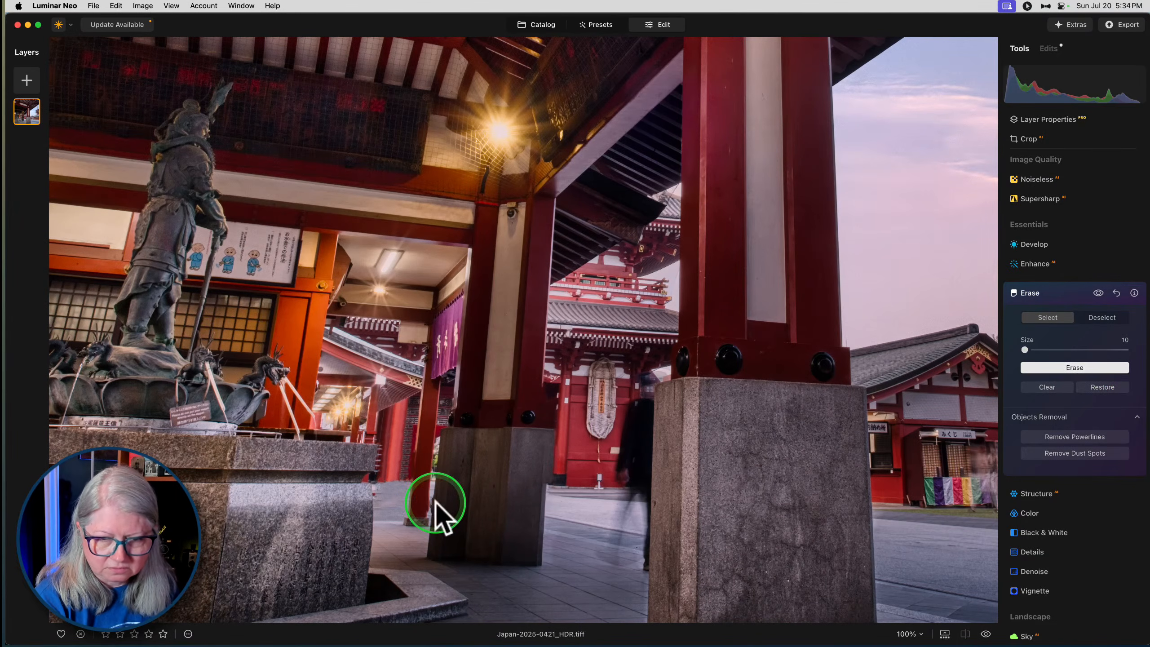
drag(406, 483, 385, 477)
click(1031, 369)
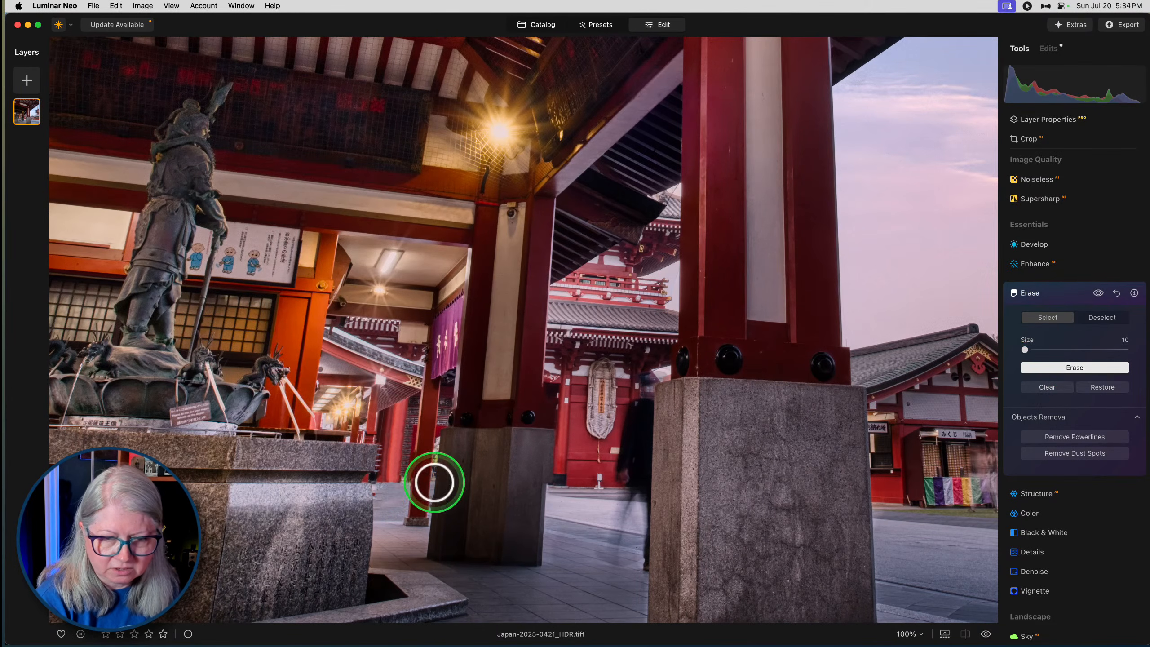
click(378, 486)
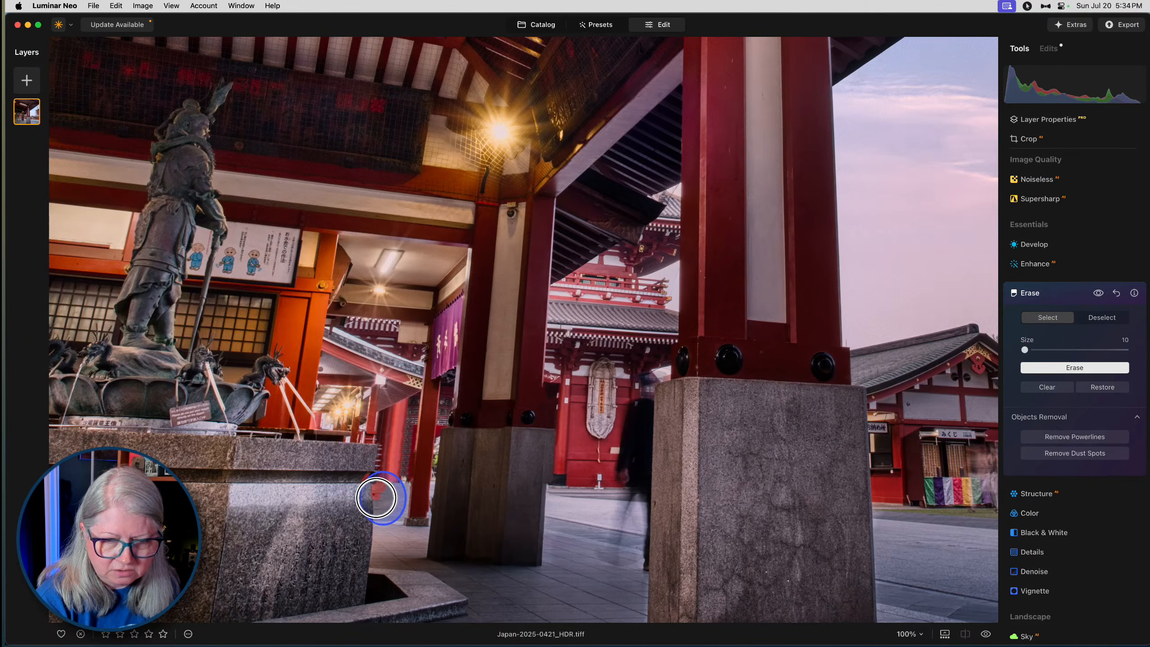
click(1042, 368)
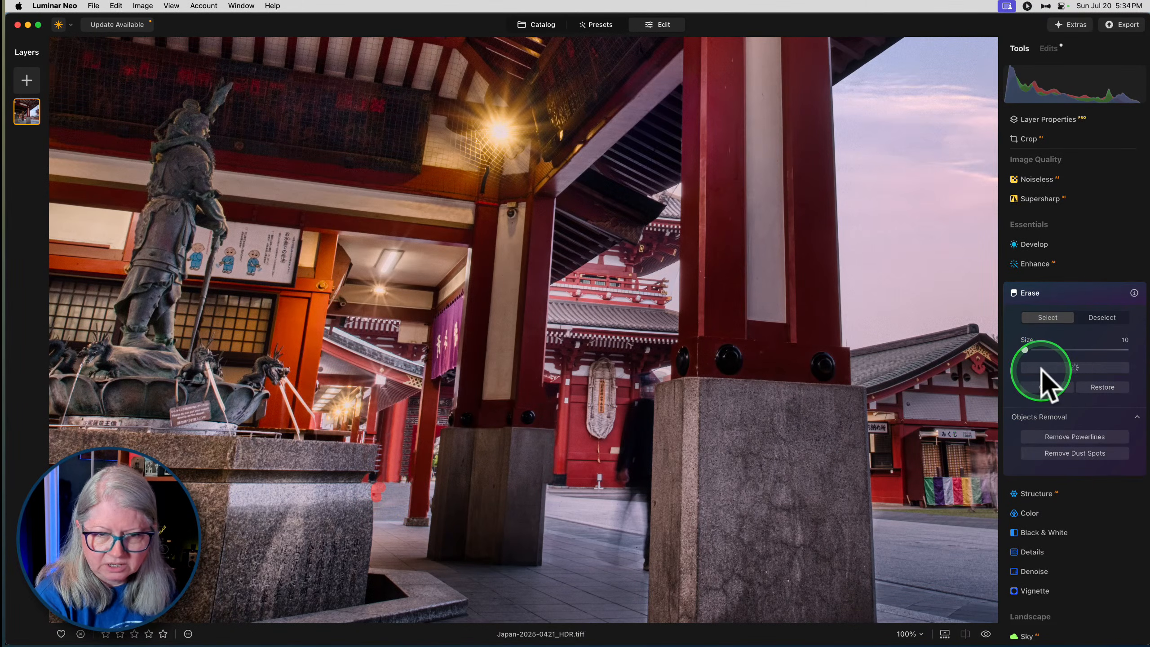
click(1078, 293)
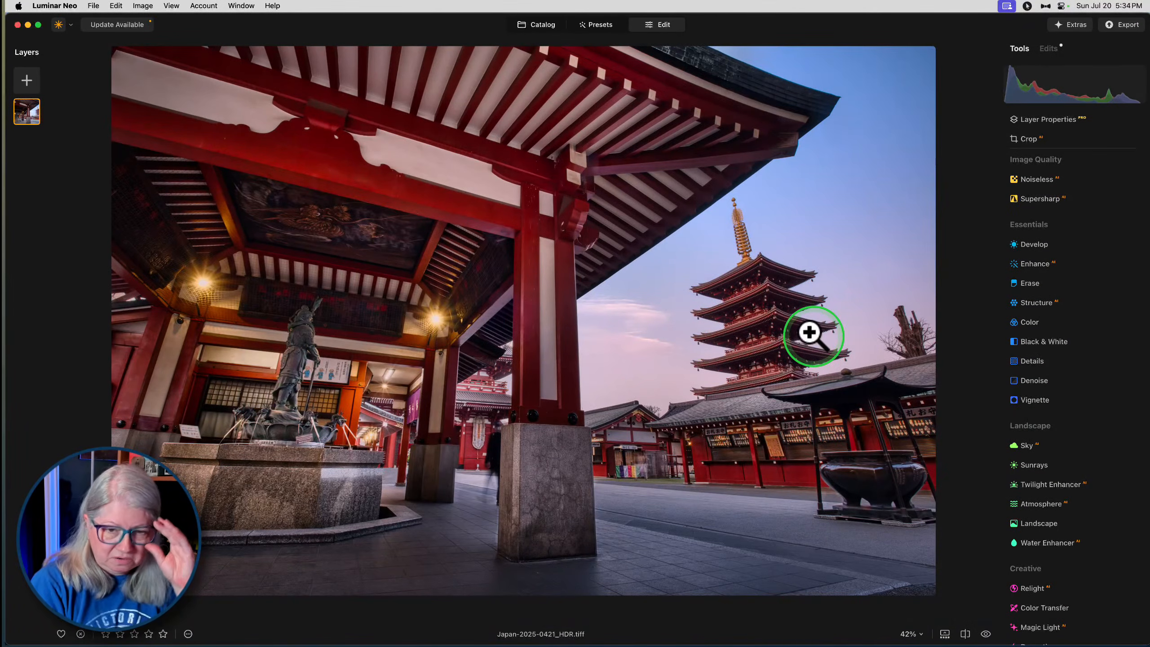
- Compare the retouched temple photo with its unedited version at full view
key(backslash)
key(backslash)
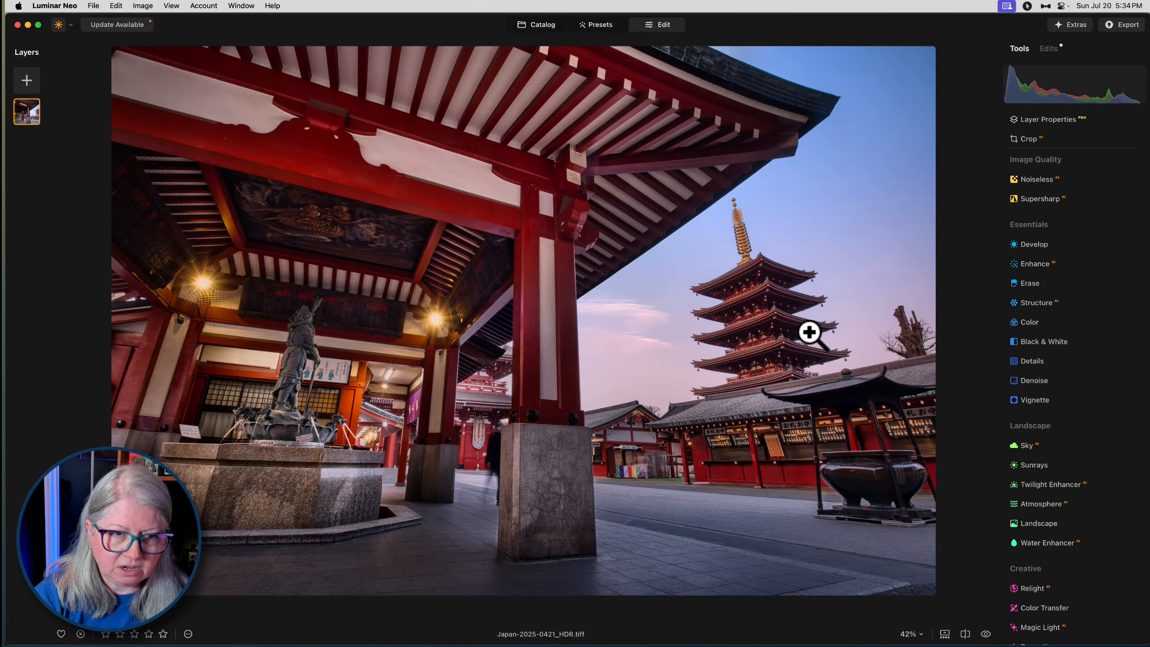
- Switch to Lightroom Classic, view the Japan-2025-0420-HDR.dng temple photo enlarged, and open it in the Develop module
key(super+Tab)
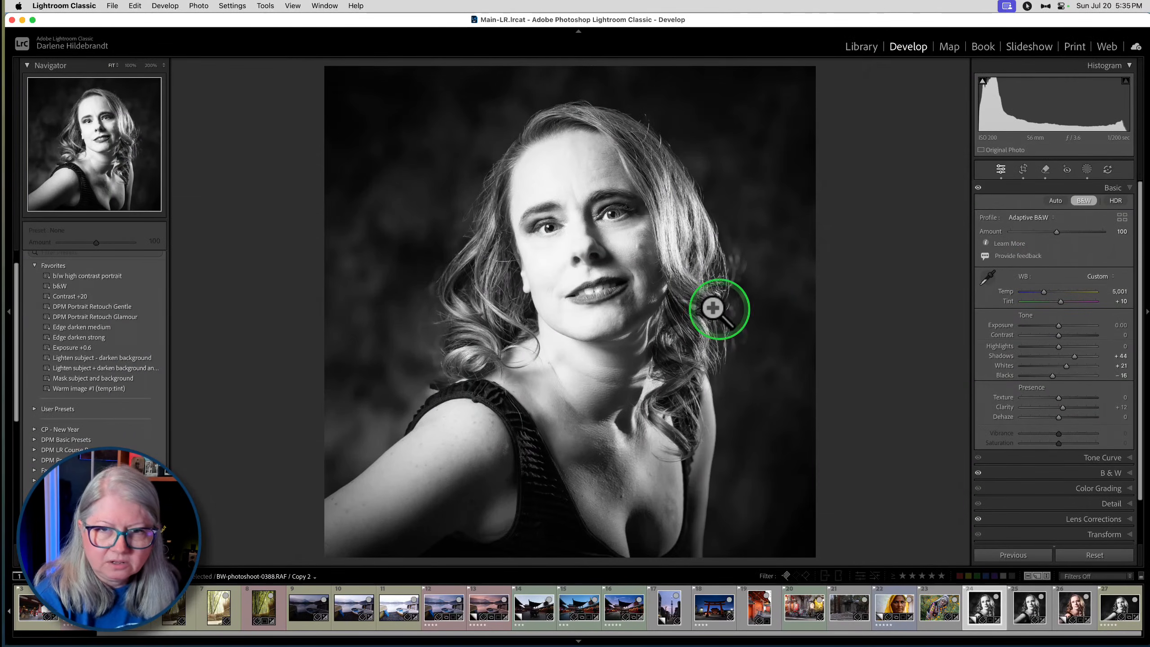
key(backslash)
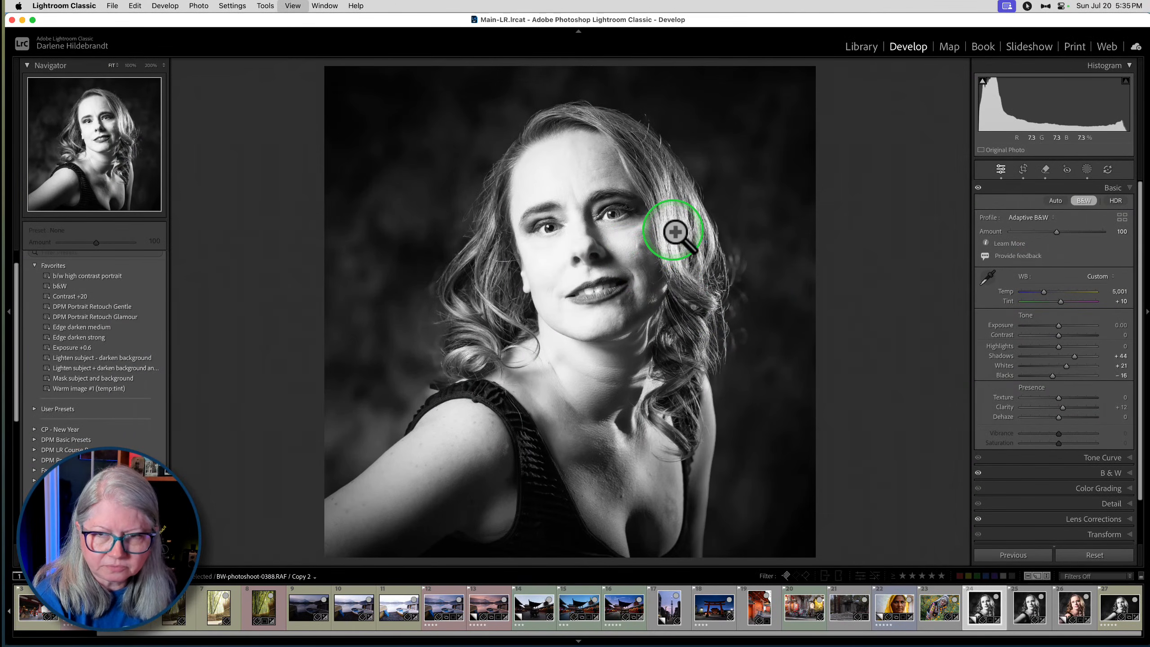
key(g)
scroll(799, 228, up, 5)
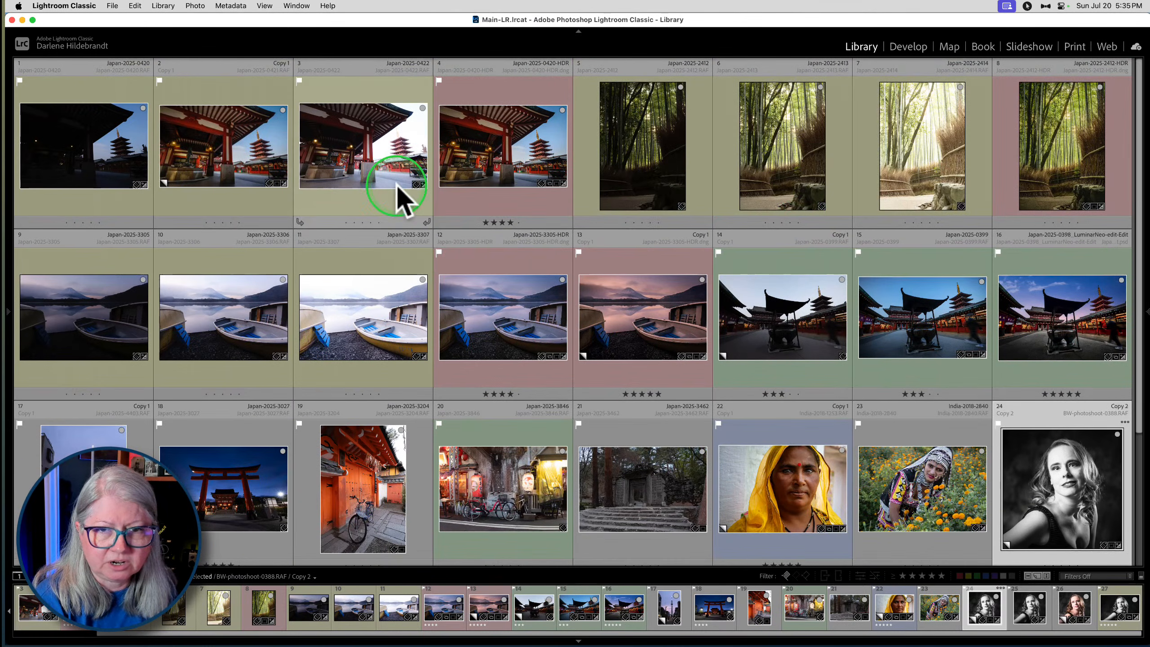
click(493, 169)
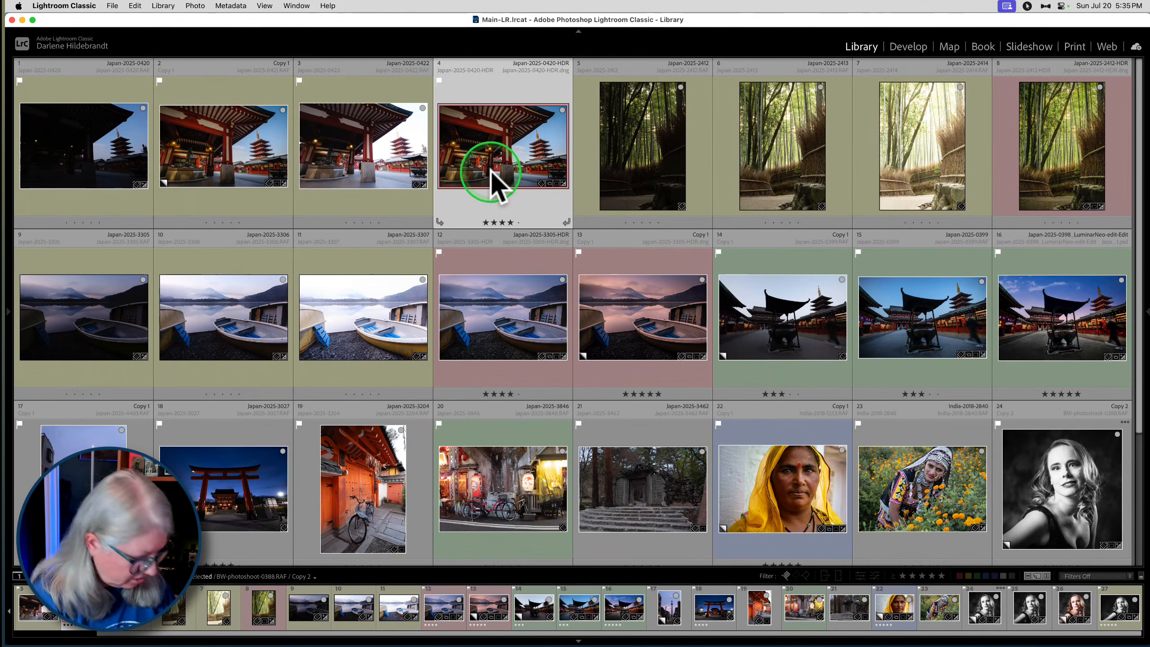
key(e)
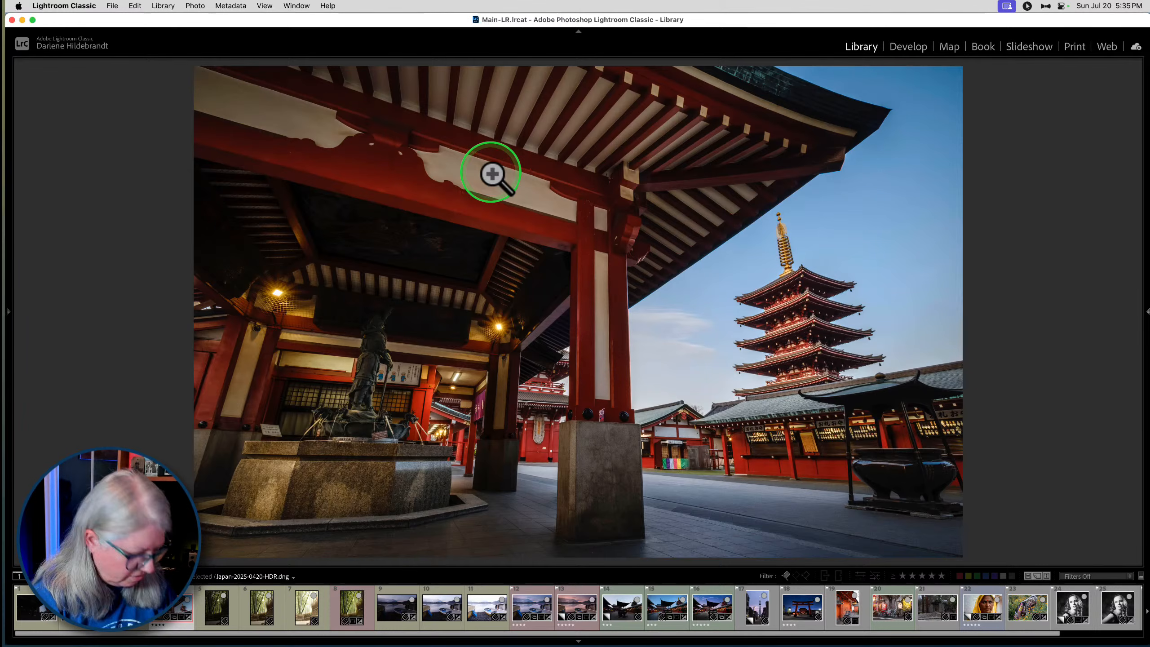
key(shift+Tab)
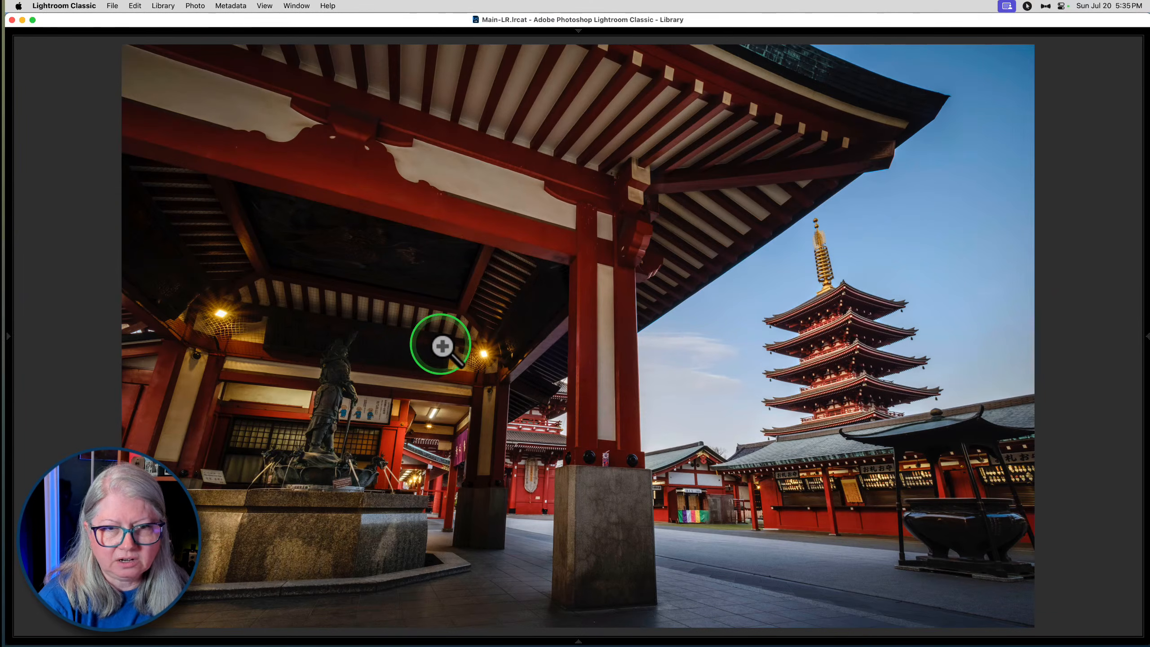
key(d)
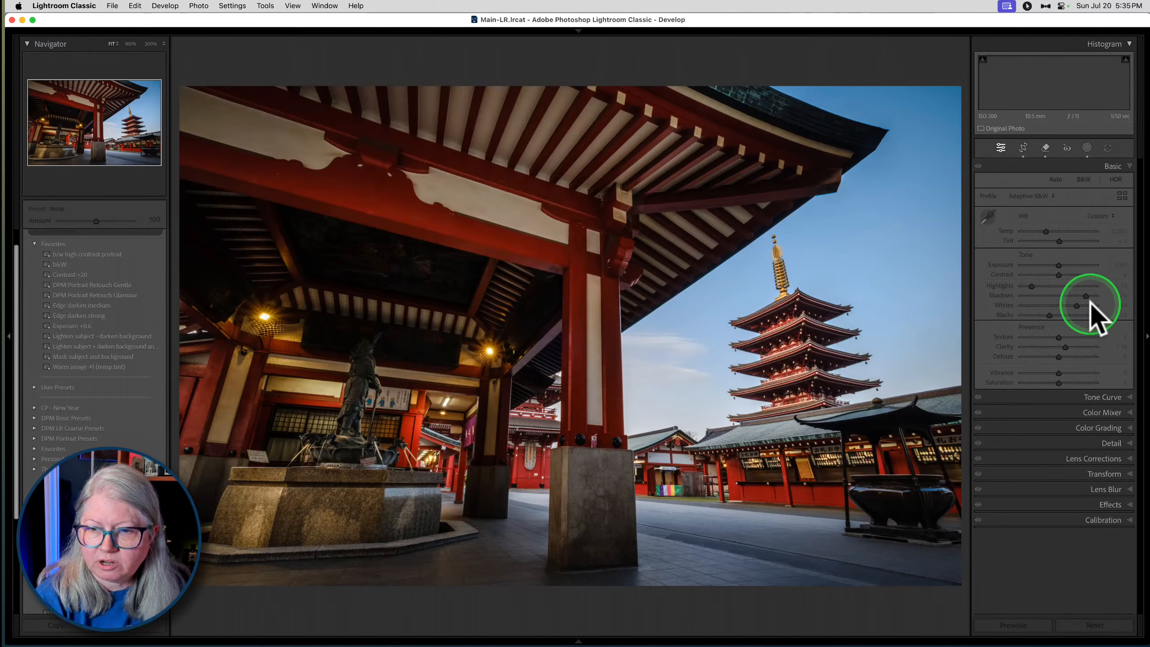
key(super+m)
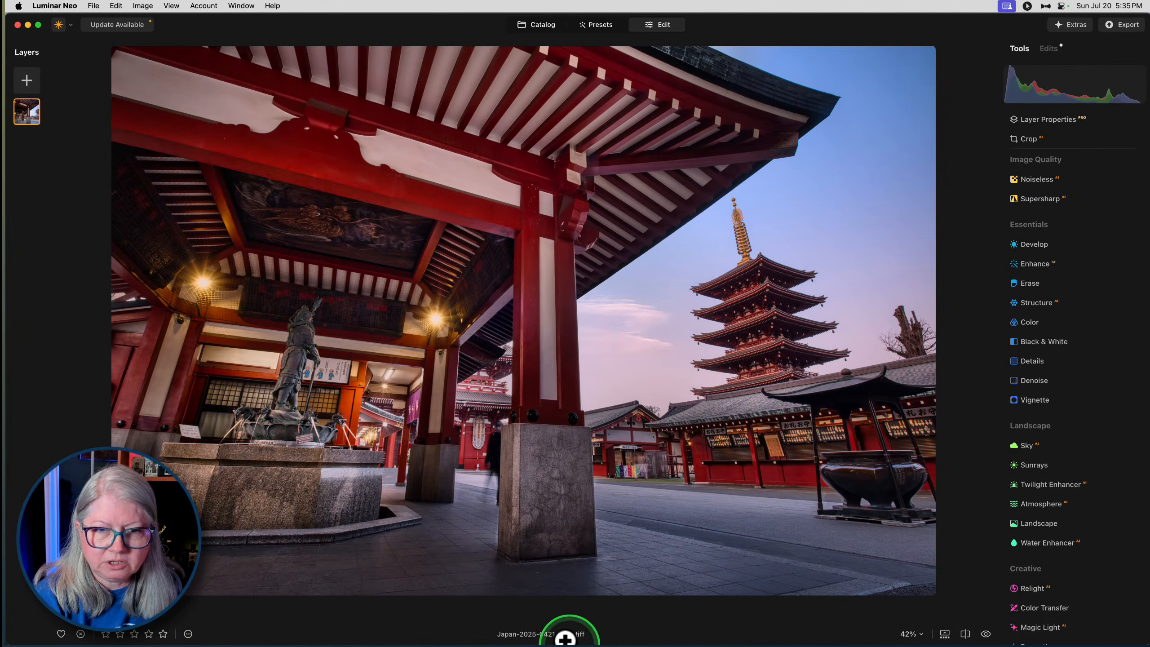
mouse_move(581, 642)
click(369, 623)
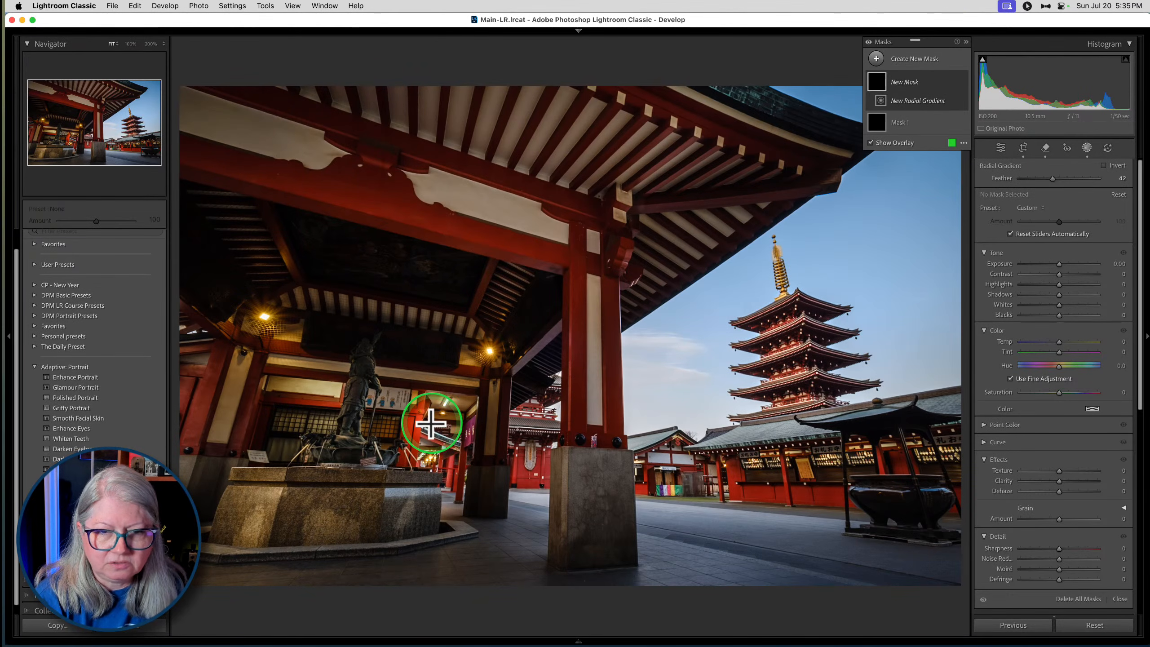
- Place a radial gradient mask over the fountain statue and enlarge it to cover the ceiling, both lamps and the fountain
click(343, 334)
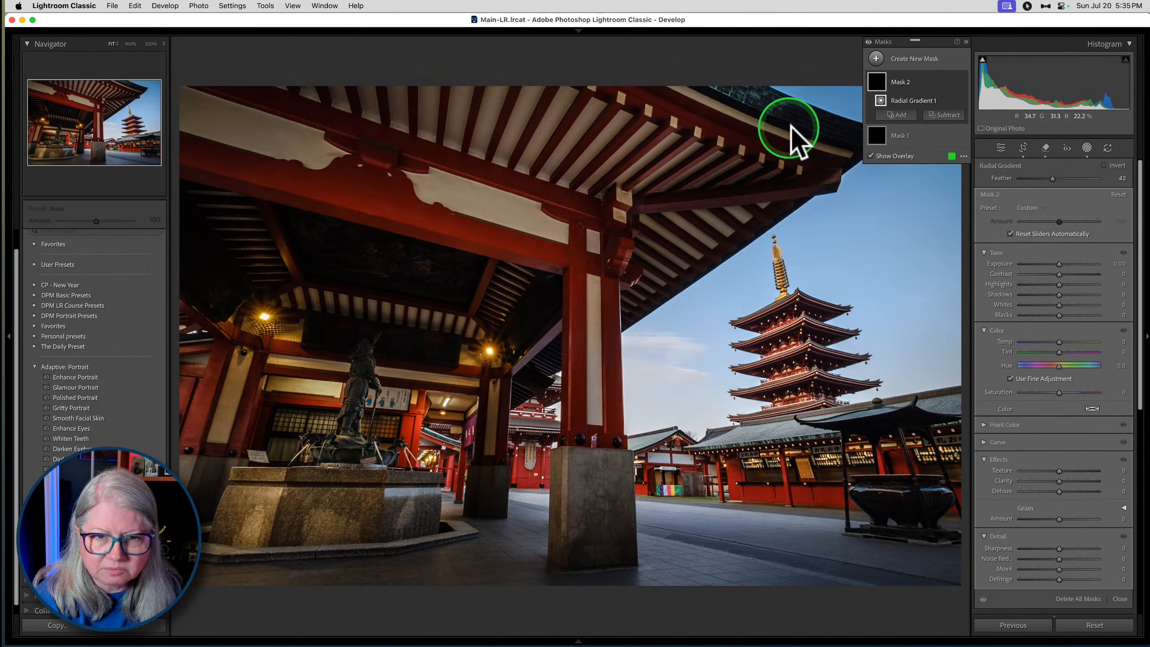
click(900, 102)
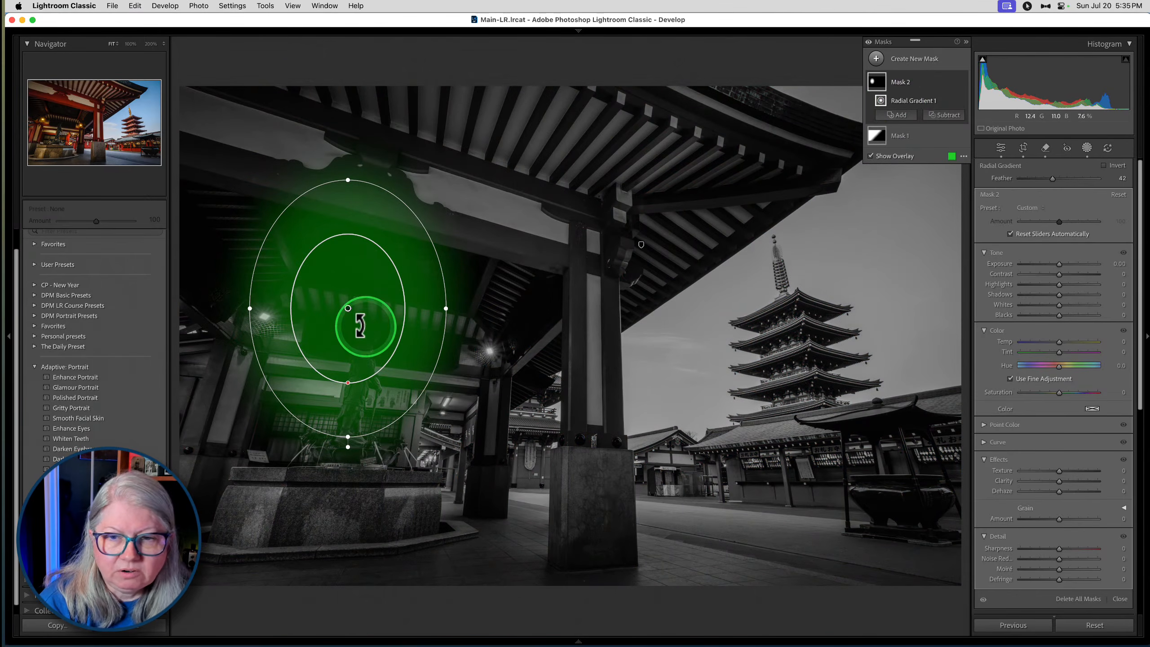
drag(344, 308, 379, 359)
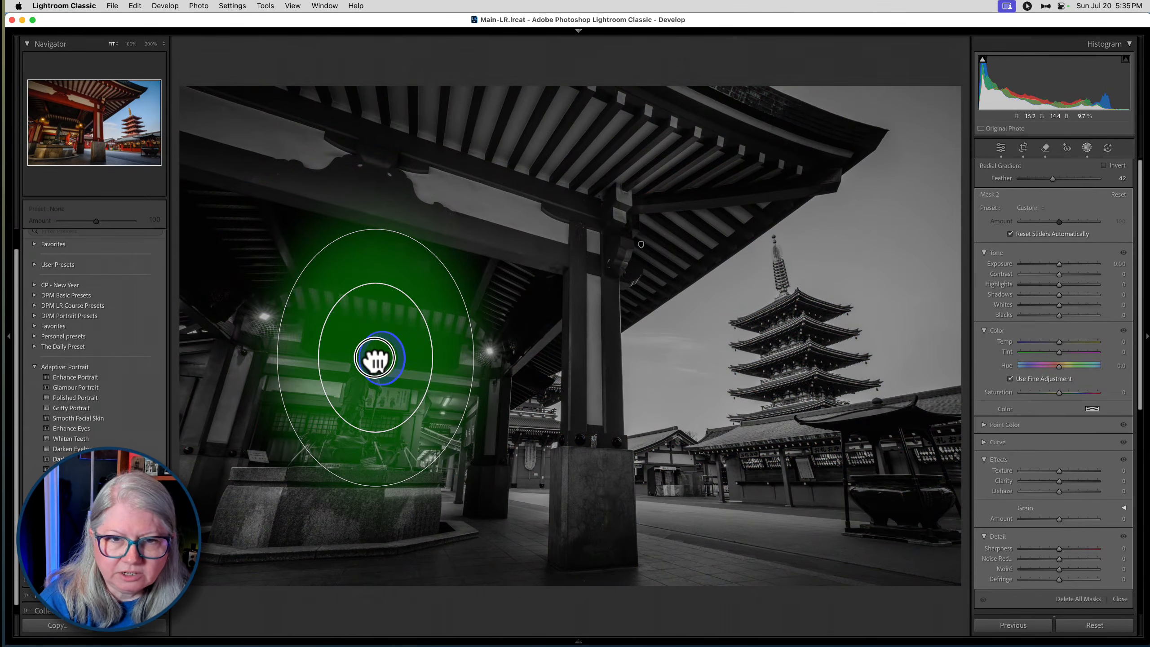
drag(475, 358, 557, 376)
drag(372, 226, 350, 146)
drag(375, 364, 371, 354)
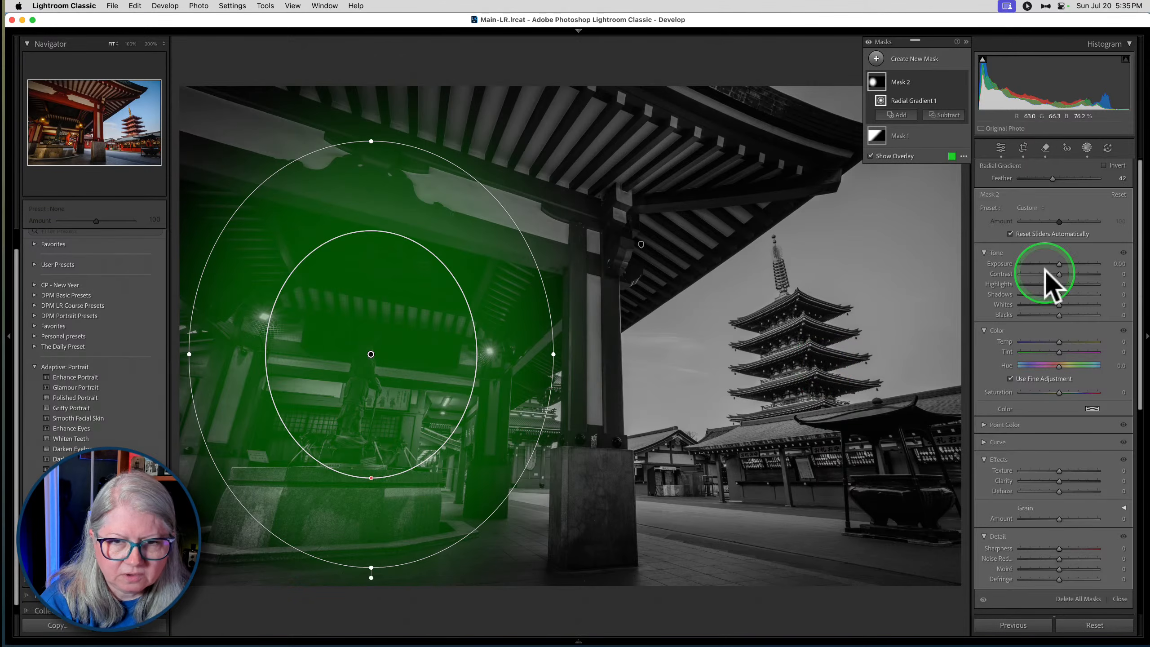
- Set the radial mask's Exposure to 1.19, Highlights to -69, Shadows to 35 and Clarity to 63, and shift it upward and widen it
mouse_move(1059, 294)
mouse_down()
mouse_move(1065, 264)
mouse_move(1056, 284)
mouse_move(1035, 284)
mouse_move(1072, 294)
mouse_up()
drag(1059, 481, 1084, 481)
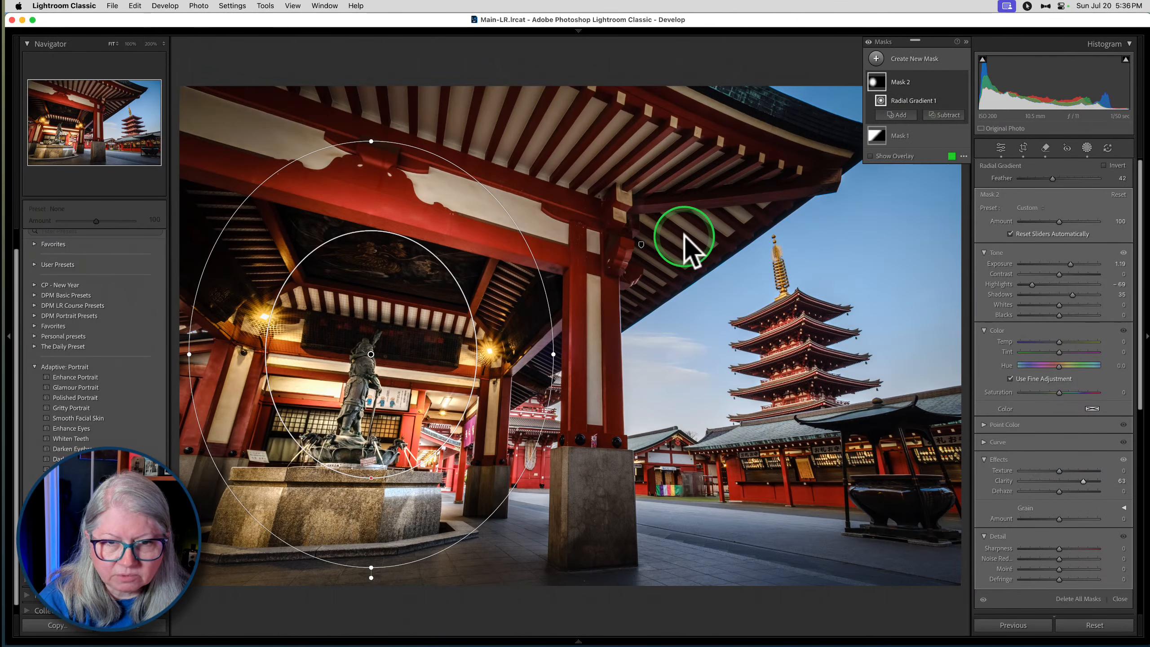
drag(370, 353, 388, 317)
drag(207, 308, 180, 310)
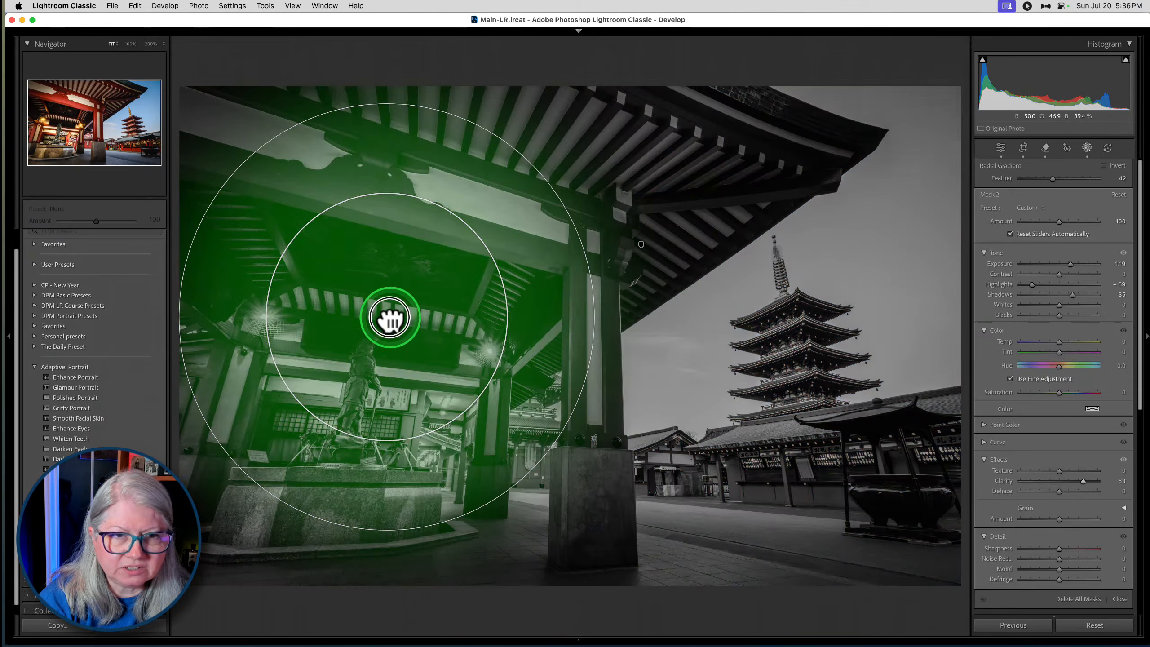
- Nudge the radial mask slightly up and to the left over the fountain statue and close the masking tool
drag(390, 319, 385, 314)
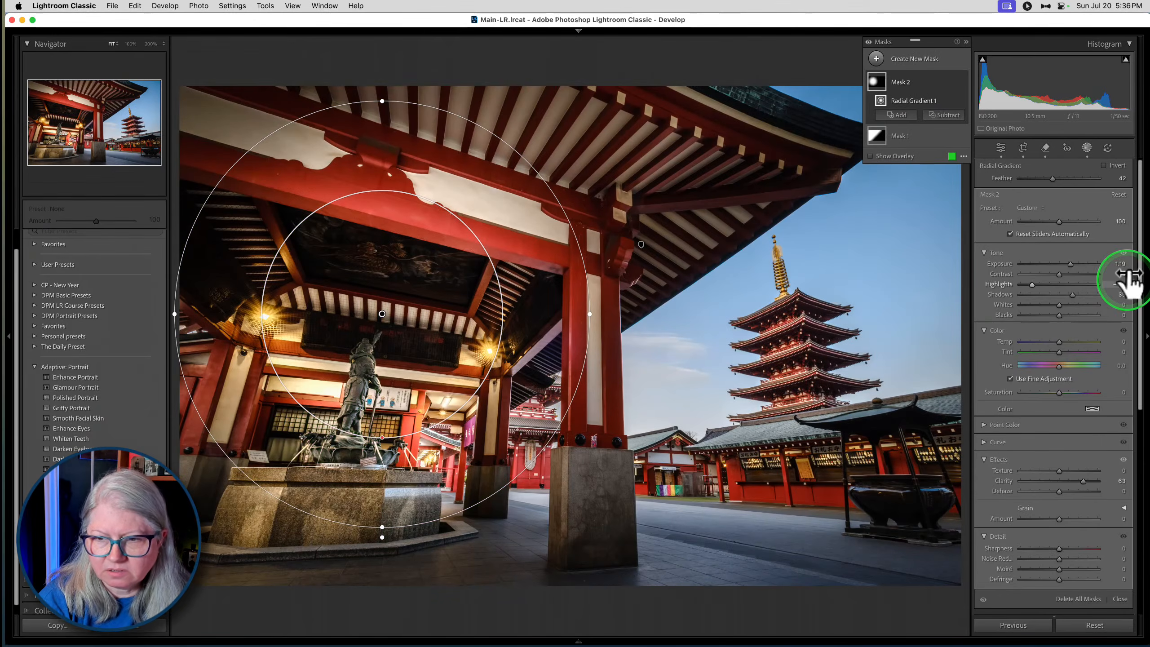
click(1088, 150)
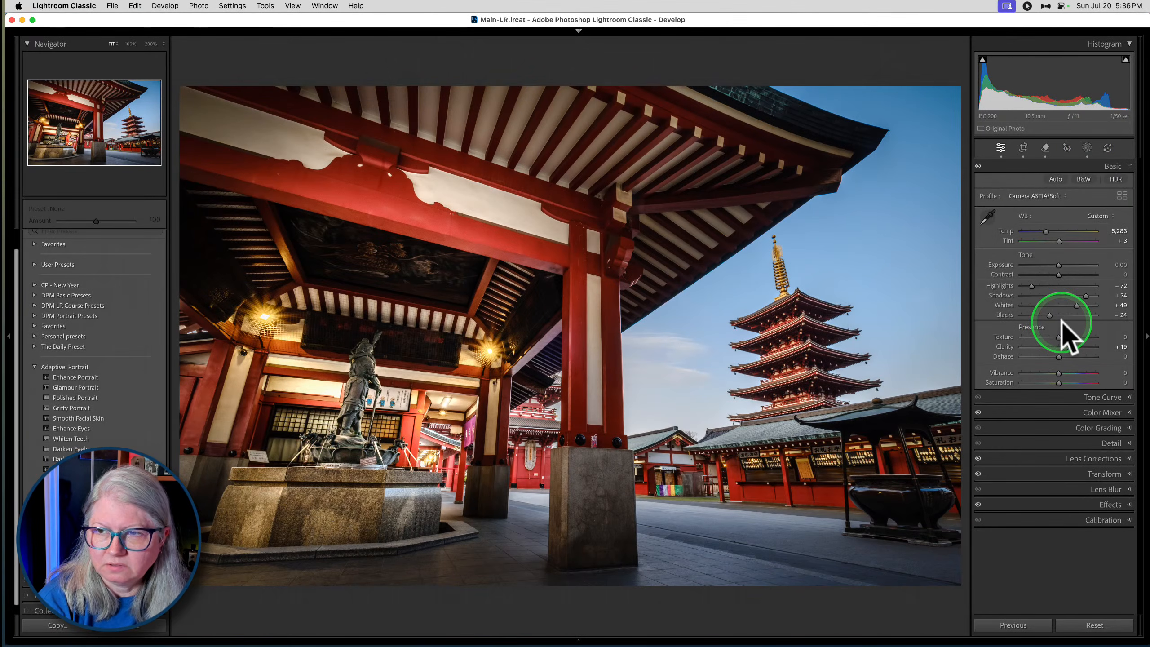
click(1072, 327)
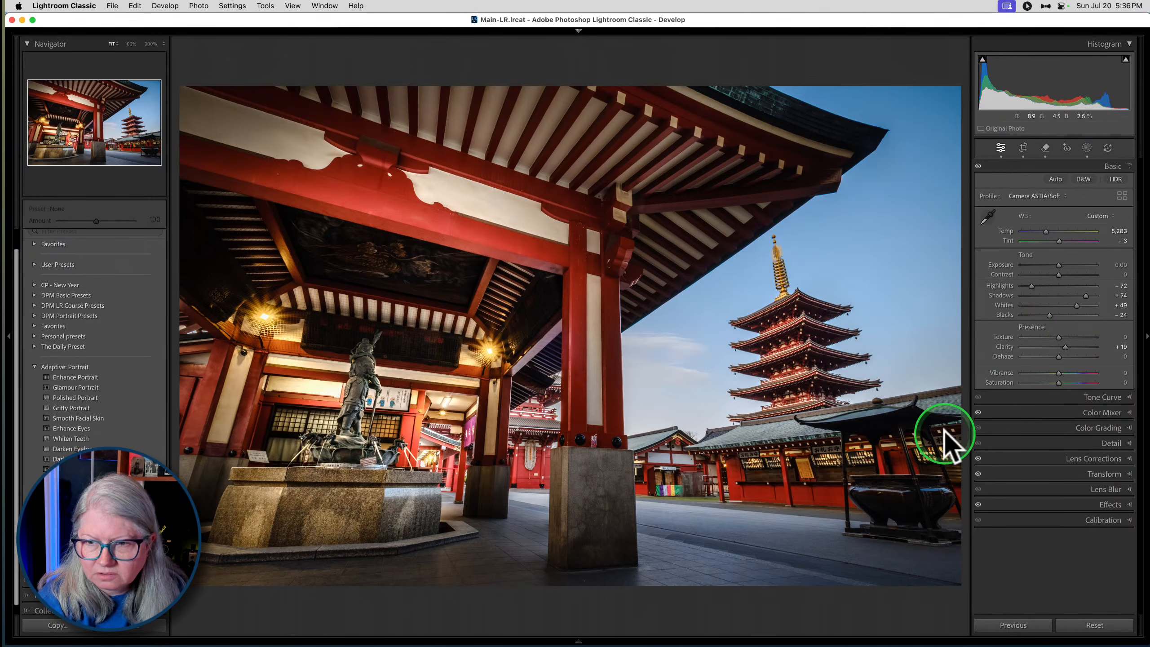
- Switch to Luminar Neo to check the colours of its temple version, and return to Lightroom Classic
key(super+Tab)
key(super+Tab)
key(super+Tab)
key(super+Tab)
key(super+Tab)
key(super+Tab)
key(super+Tab)
key(super+Tab)
key(super+Tab)
key(super+Tab)
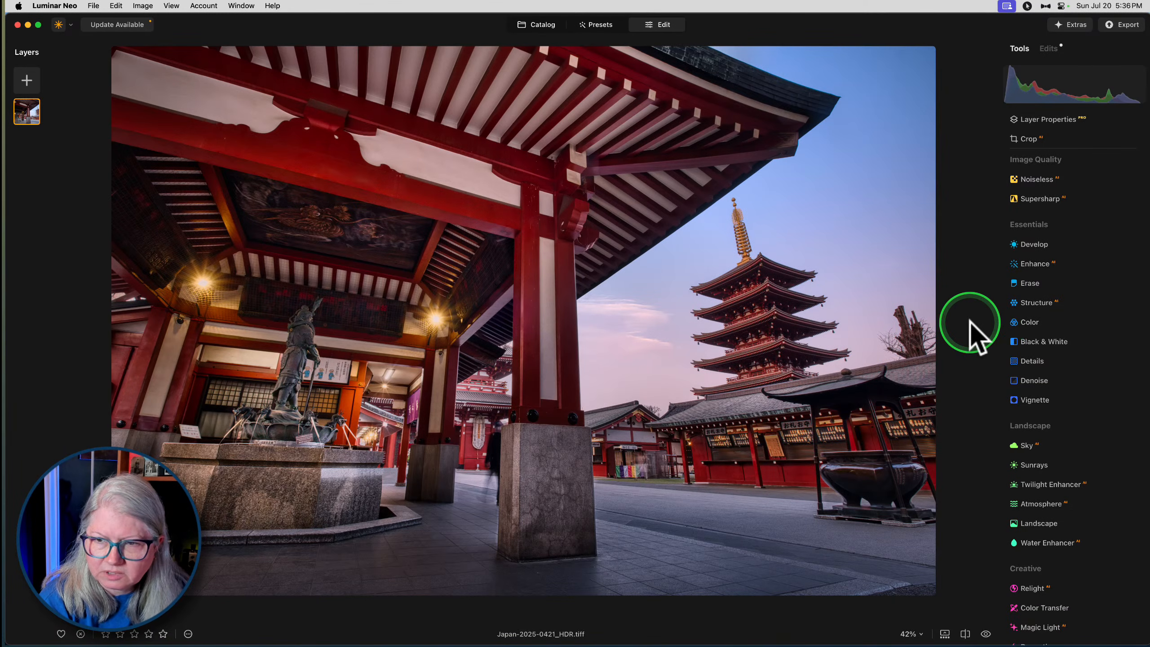
key(super+Tab)
key(super+Tab)
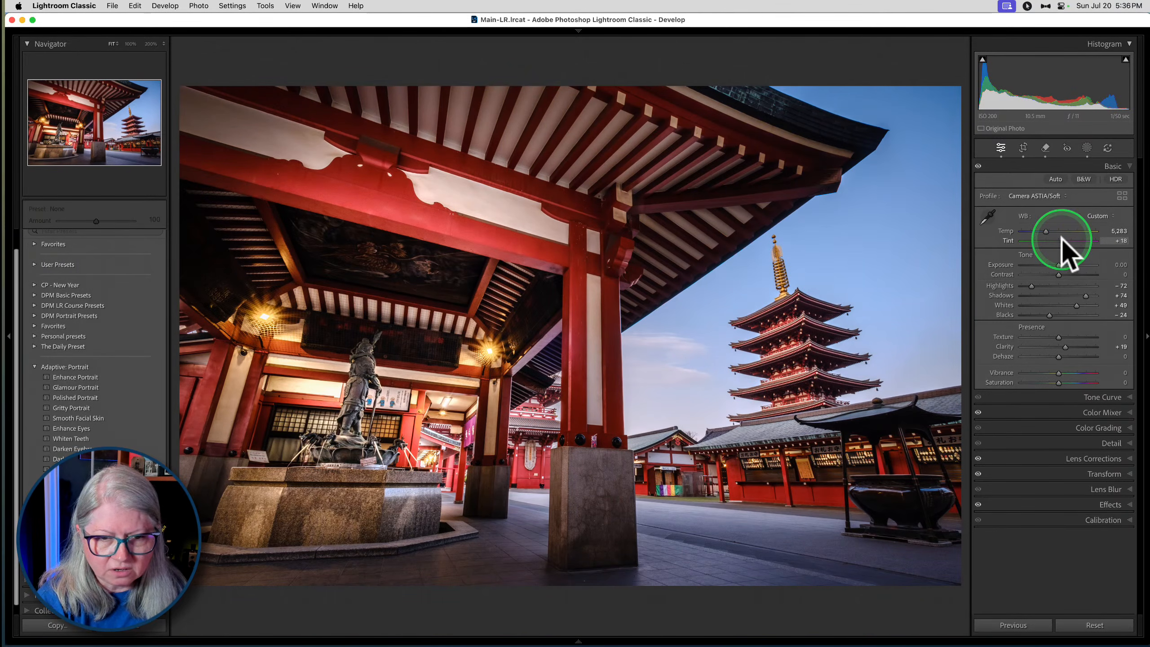
- Add a Select Sky mask to the temple photo, set its Temp to -10 and Tint to 20, and close the masking tool
click(1087, 148)
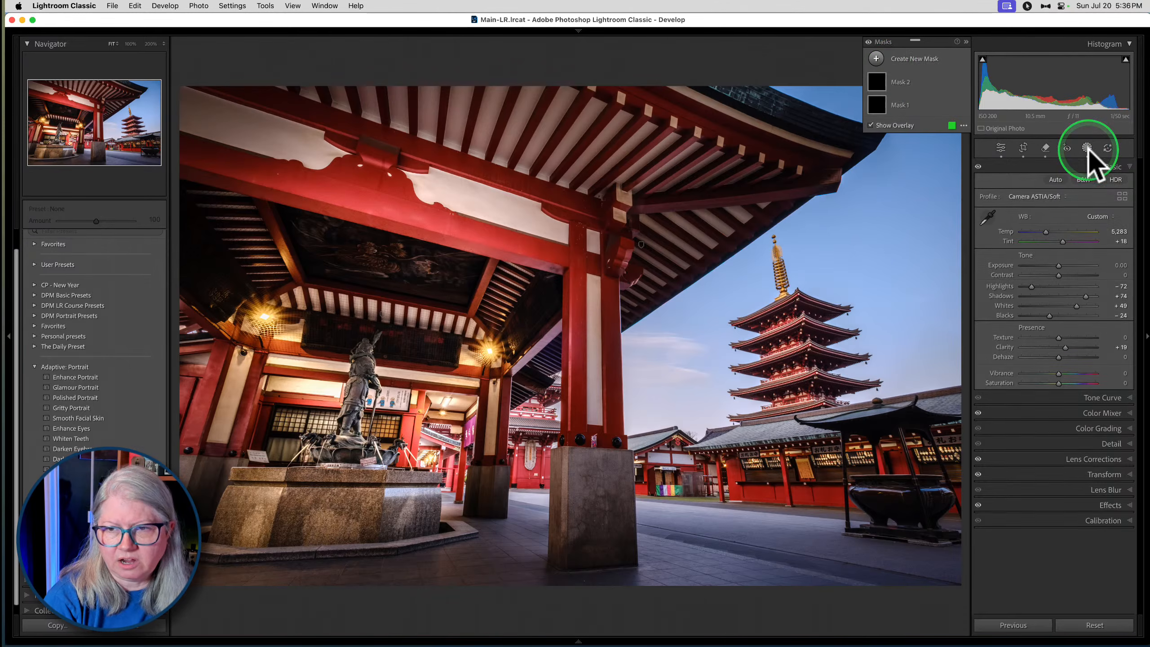
click(877, 59)
click(929, 92)
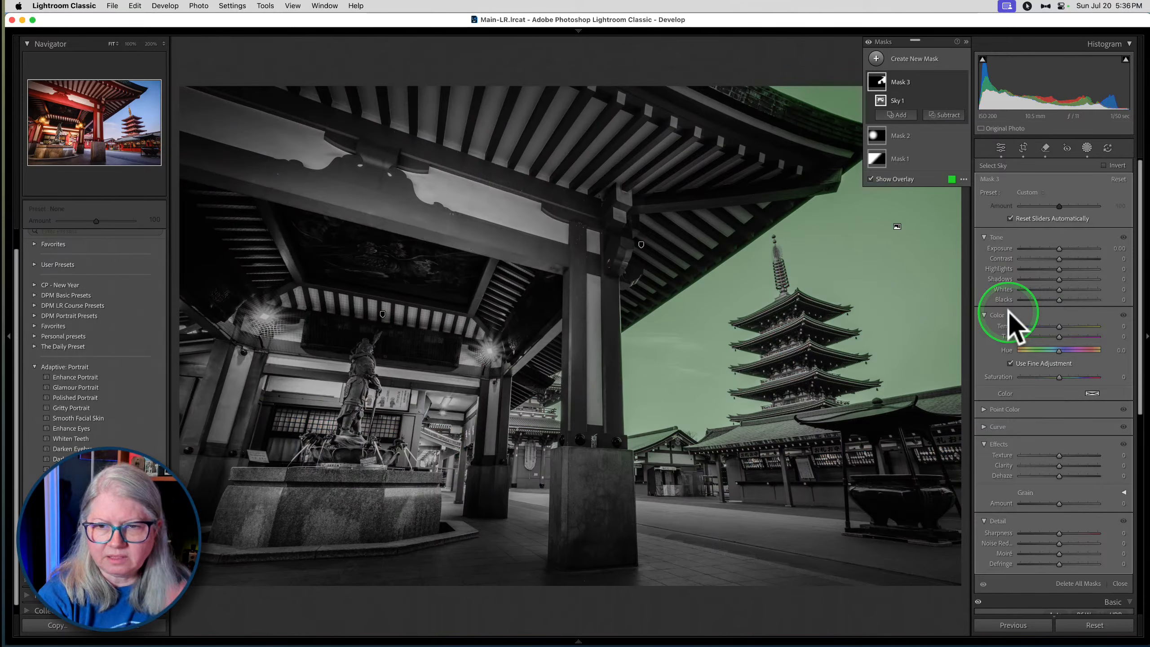
mouse_move(1060, 337)
mouse_down()
mouse_move(1070, 336)
mouse_move(1056, 327)
mouse_up()
click(1060, 377)
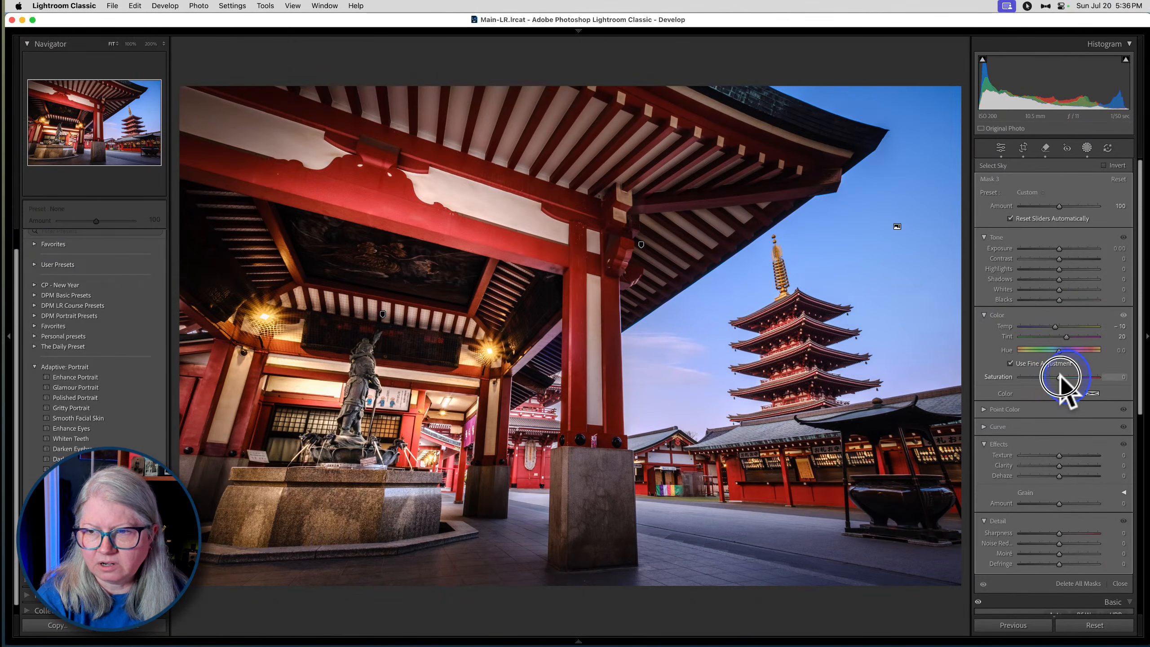
drag(1067, 336, 1071, 337)
click(1087, 147)
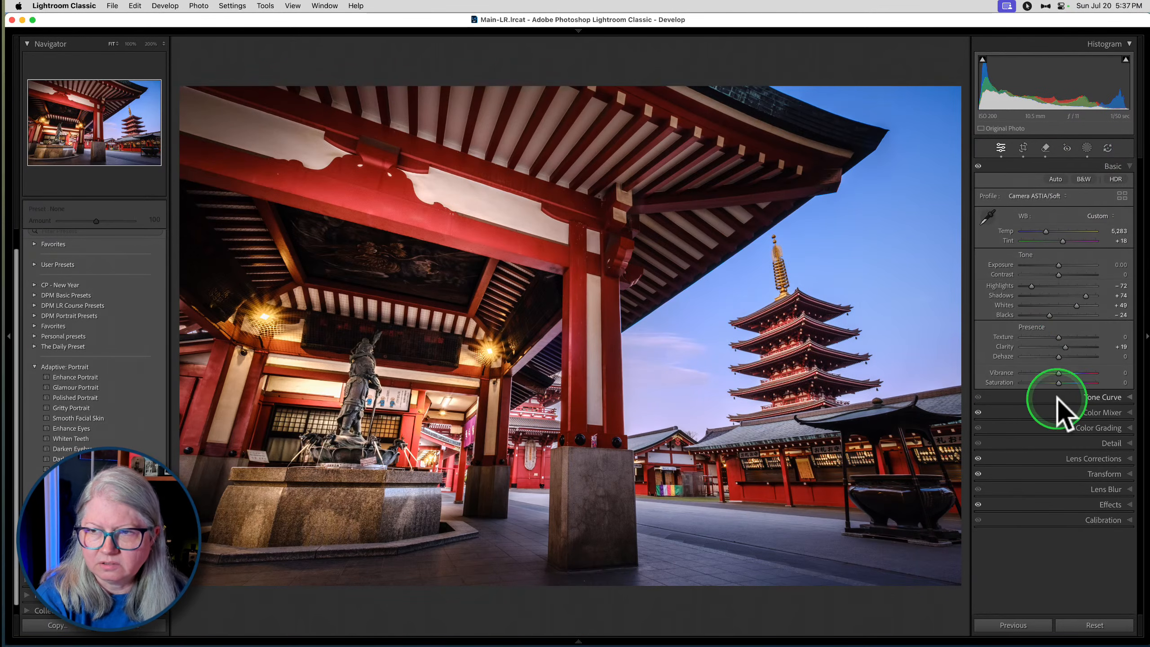
- Lower the Blue saturation to -16 in the HSL Color Mixer
click(1077, 412)
click(1034, 241)
drag(1057, 315, 1049, 314)
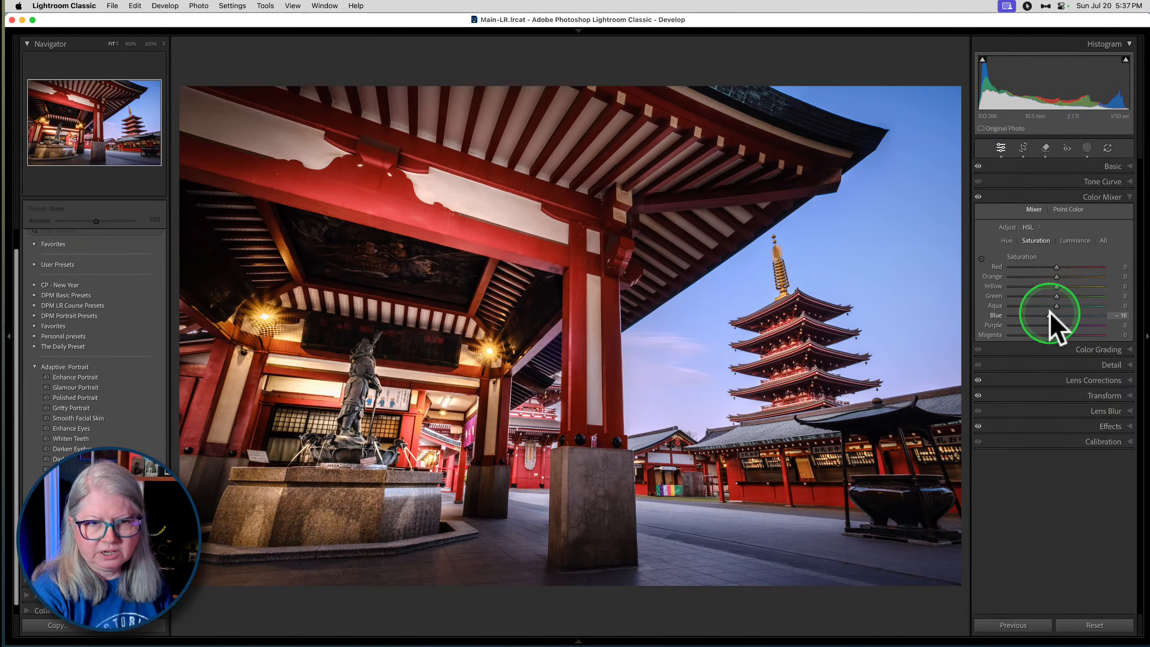
- Hide Lightroom's side panels and resize the Lightroom Classic and Luminar Neo windows so the two temple photos sit side by side
key(Tab)
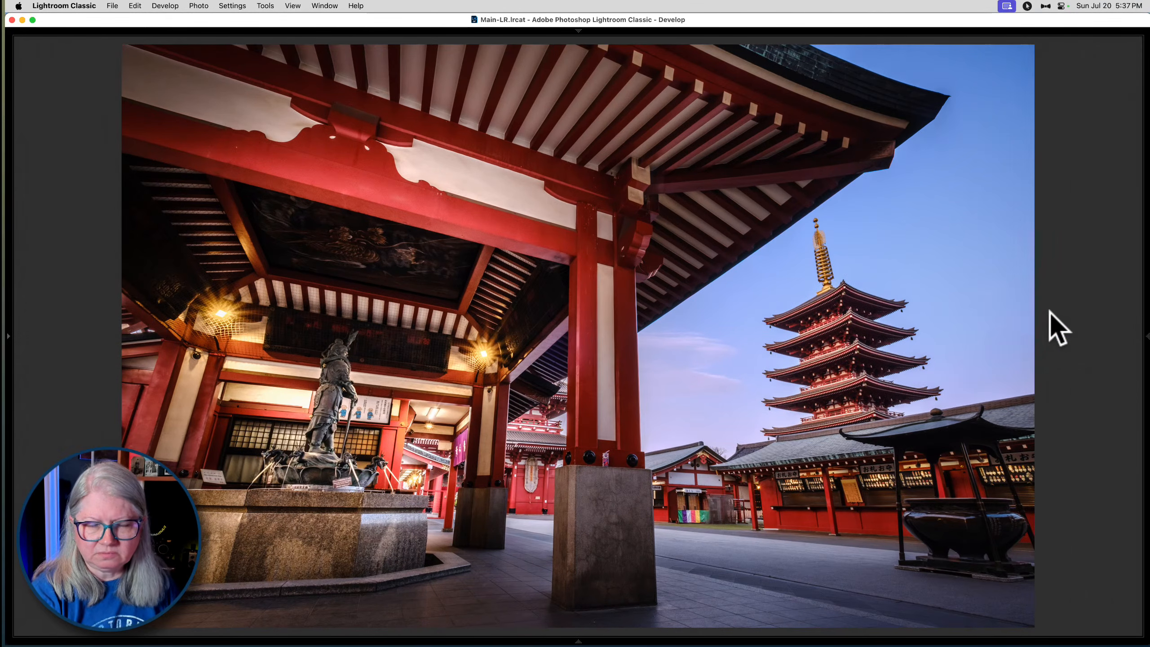
drag(1148, 32, 487, 98)
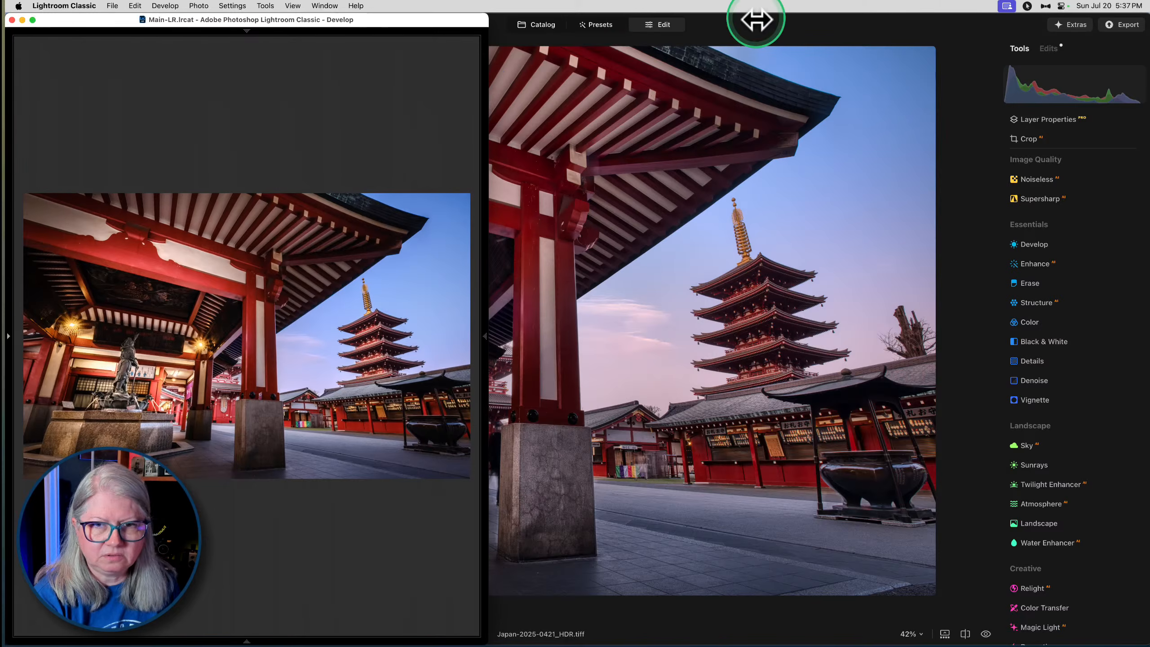
click(765, 36)
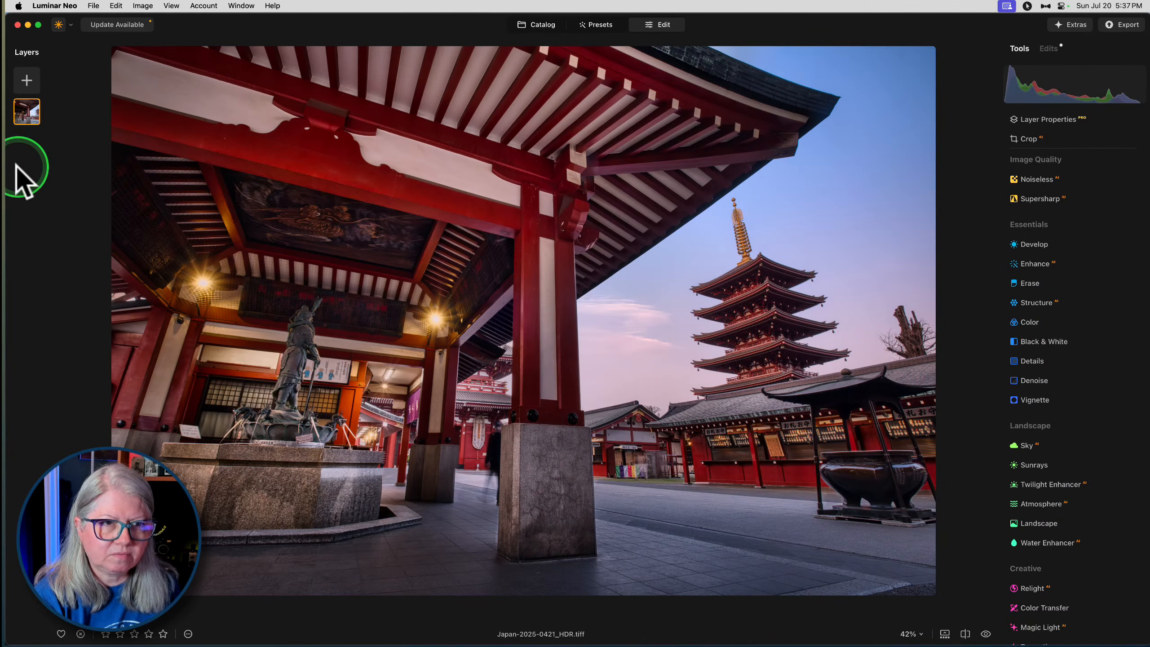
key(super+Tab)
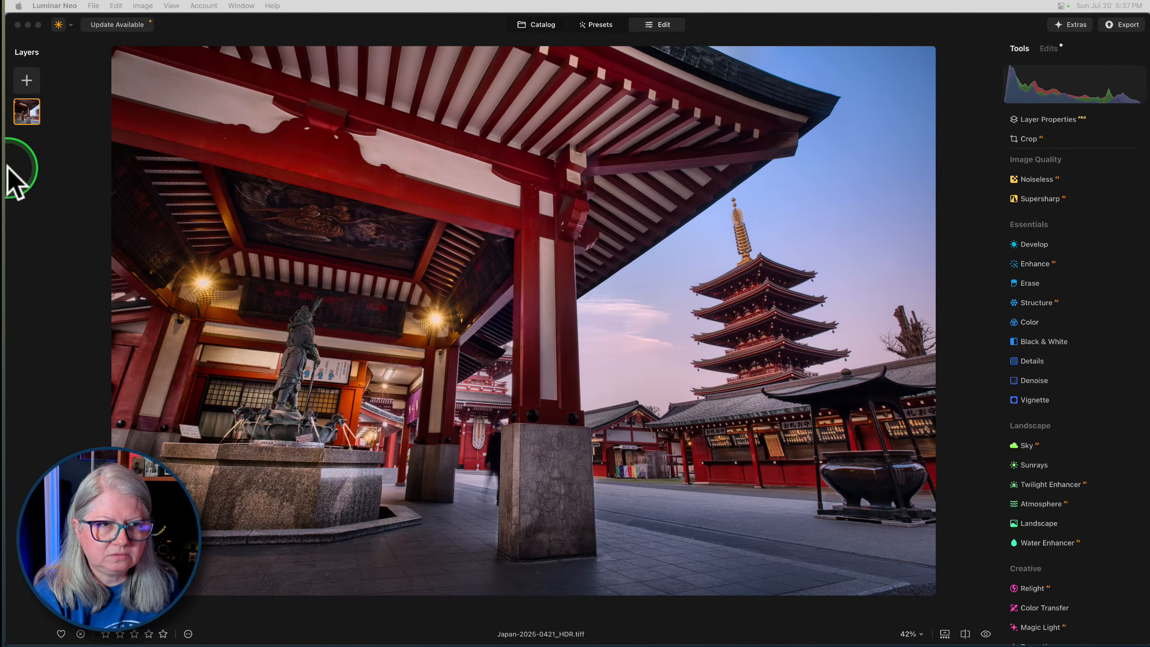
drag(208, 28, 233, 29)
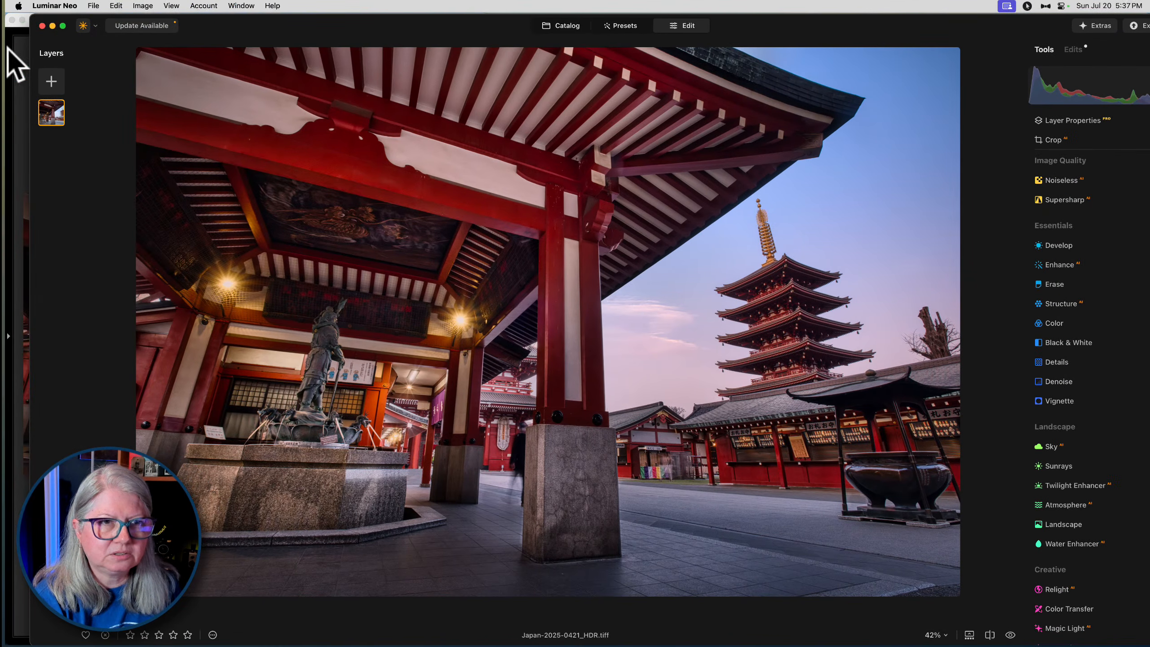
drag(30, 49, 475, 58)
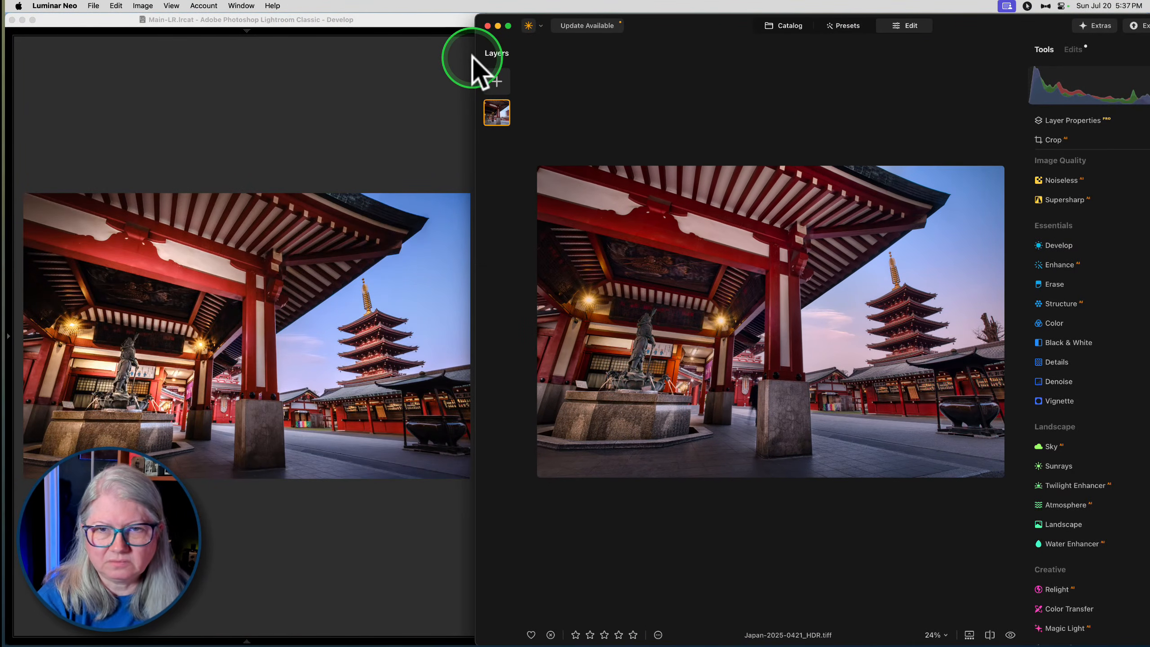
- Show Japan-2025-0421_HDR.tiff as a single enlarged photo in Luminar Neo's catalog
click(786, 26)
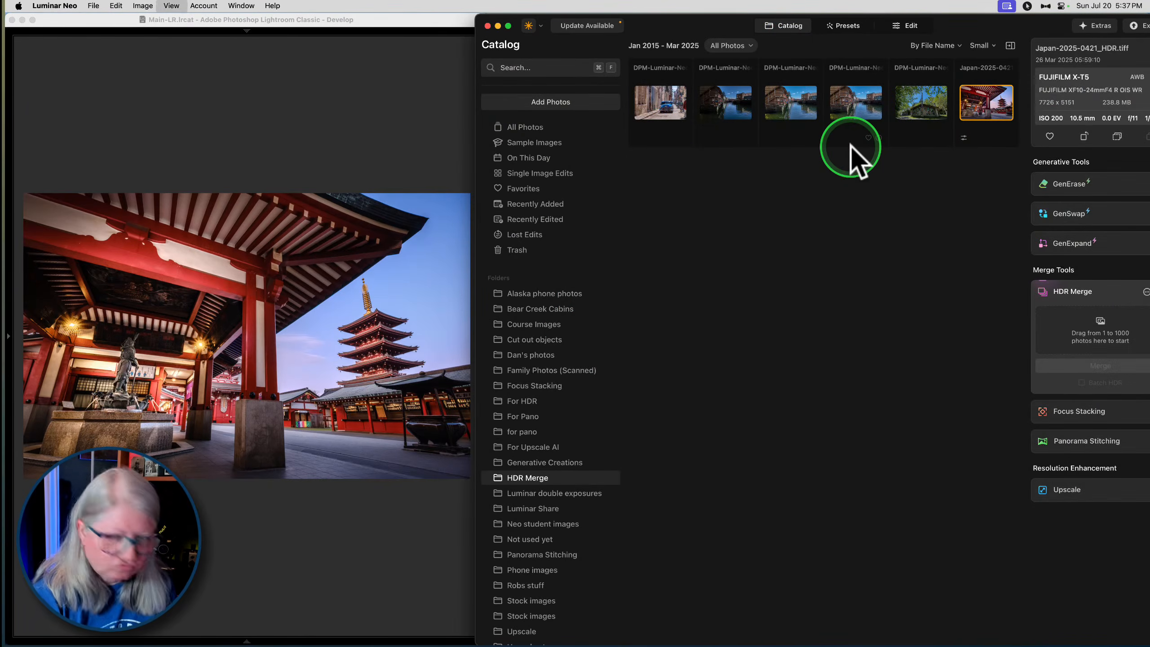
key(f)
key(f)
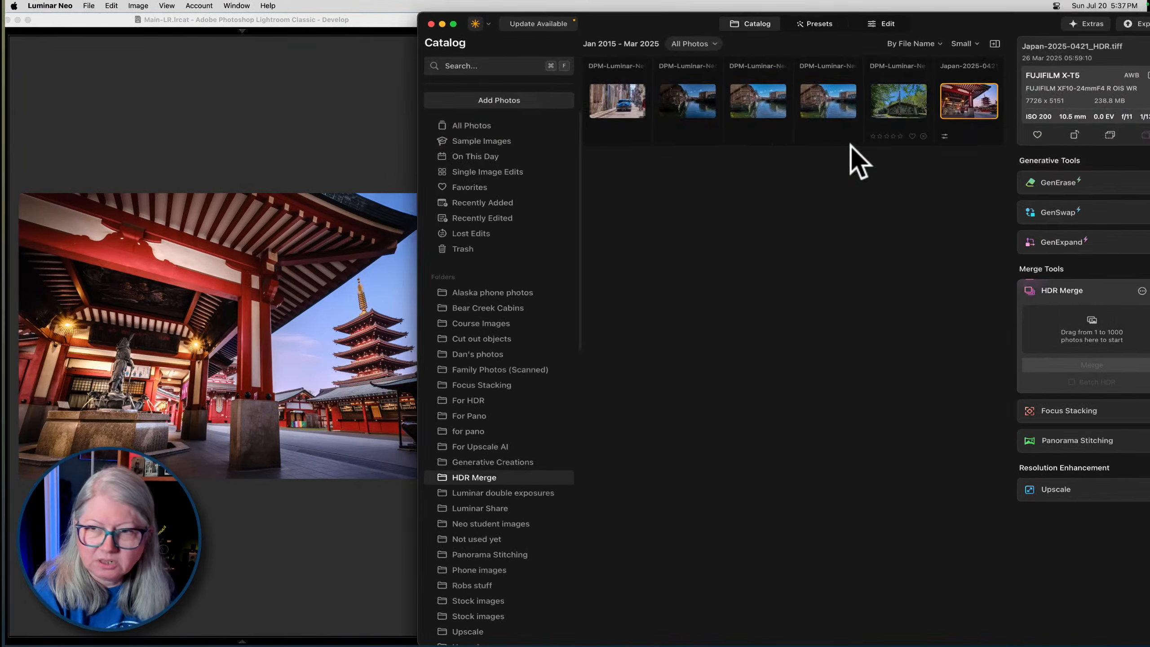
key(space)
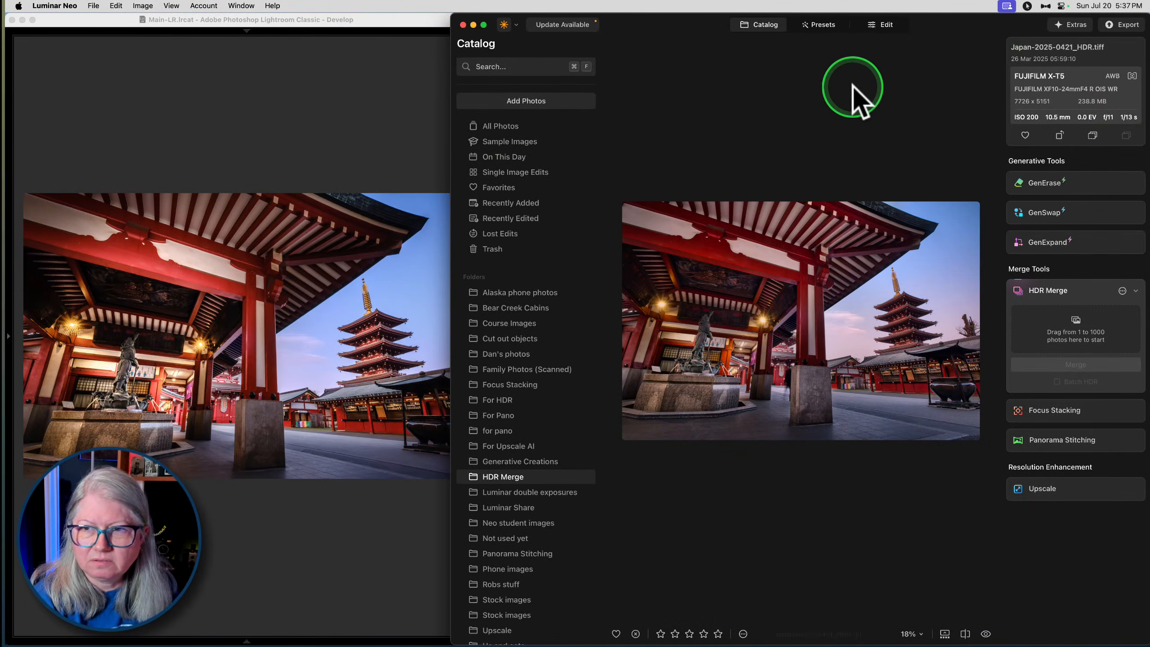
key(space)
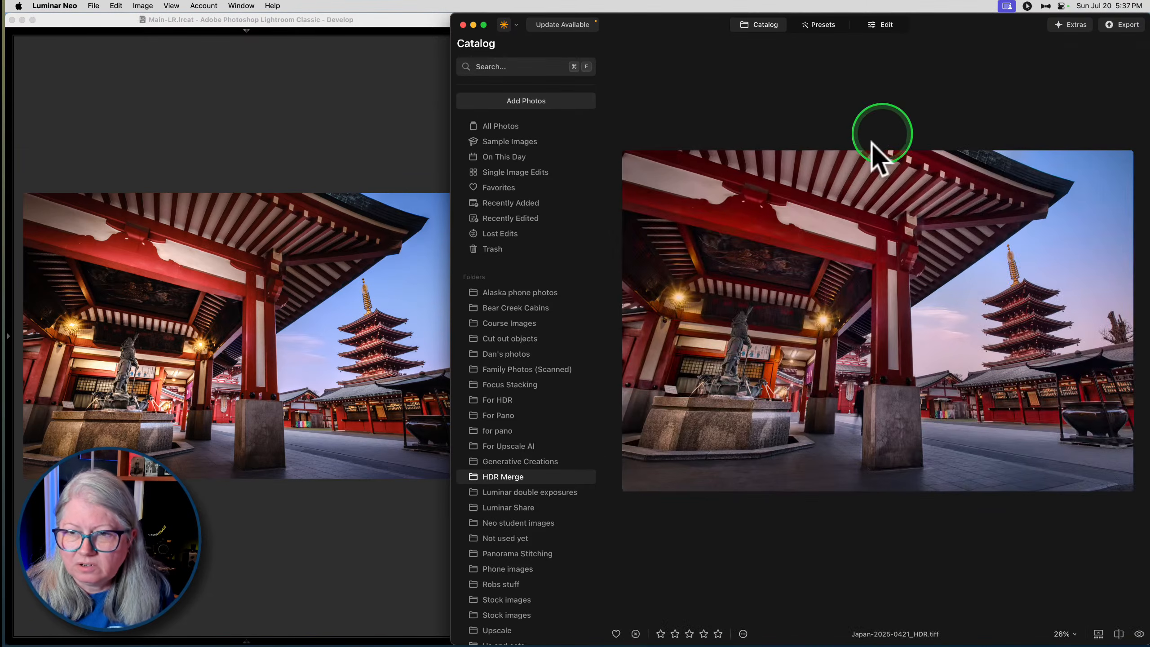
- Widen the Lightroom Classic window up to the edge of Luminar's photo and hide its editing panels
click(314, 85)
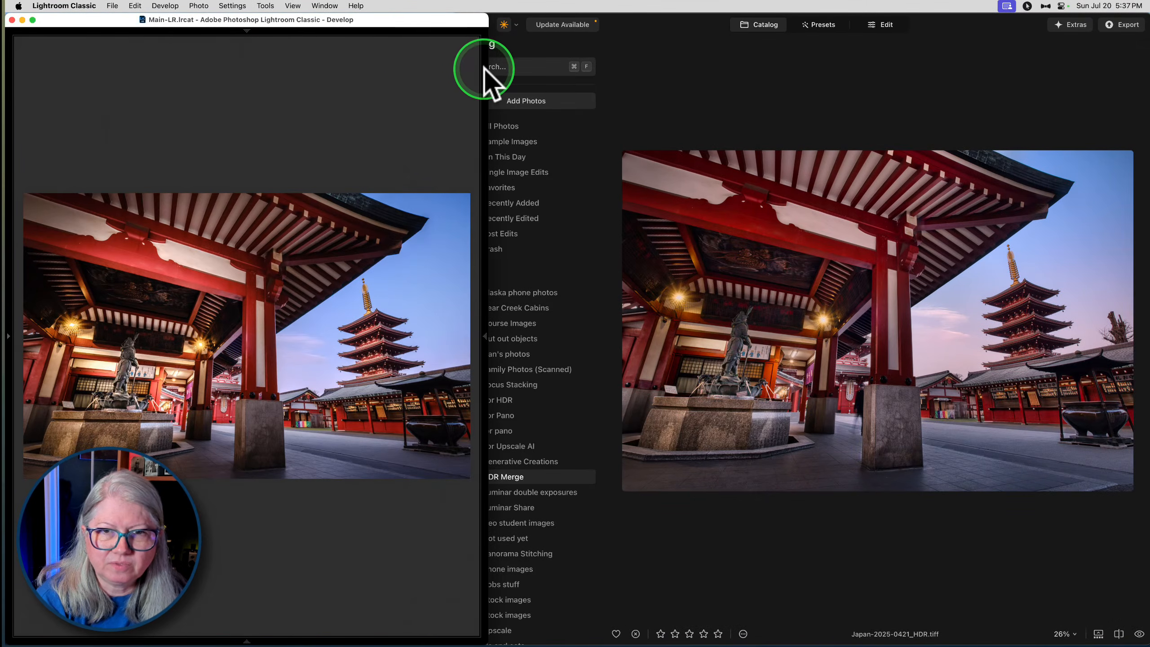
drag(488, 71, 607, 70)
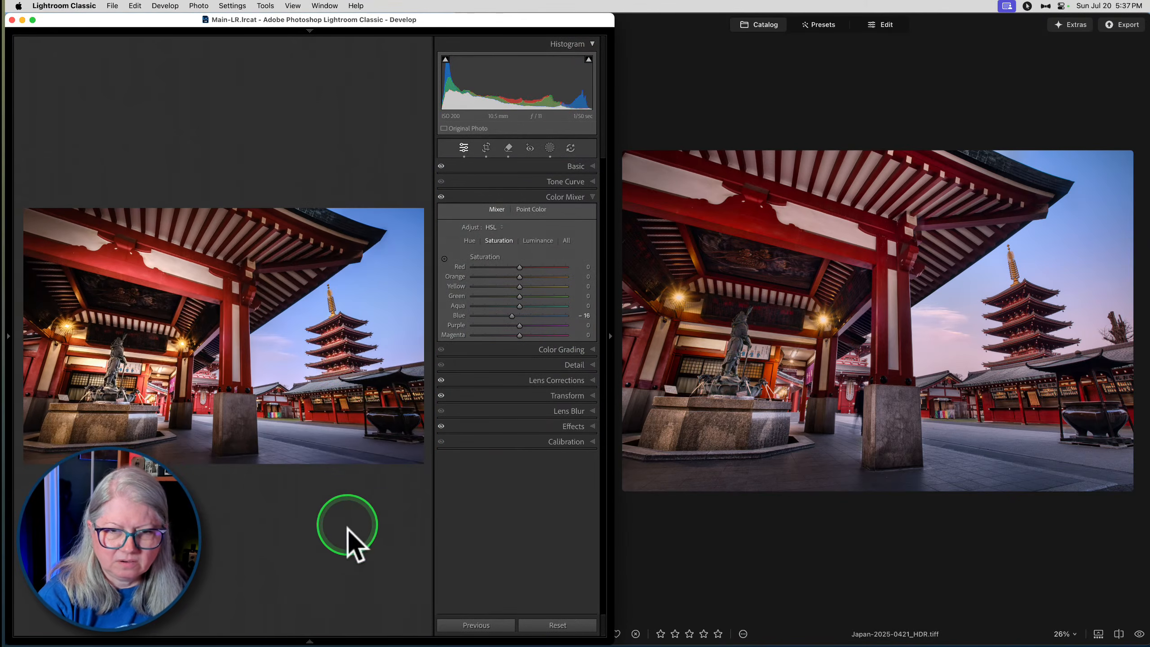
click(608, 339)
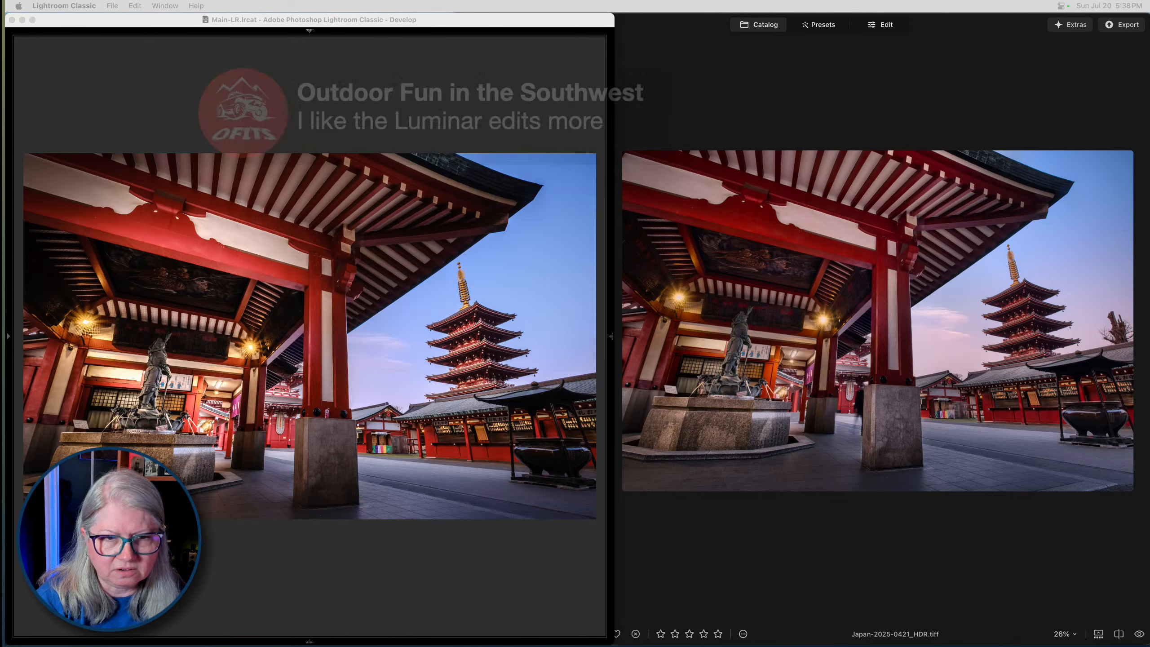
- Narrow the Lightroom window and widen the Luminar Neo window to compare both temple photos at similar size
click(503, 552)
drag(612, 540, 536, 538)
click(673, 565)
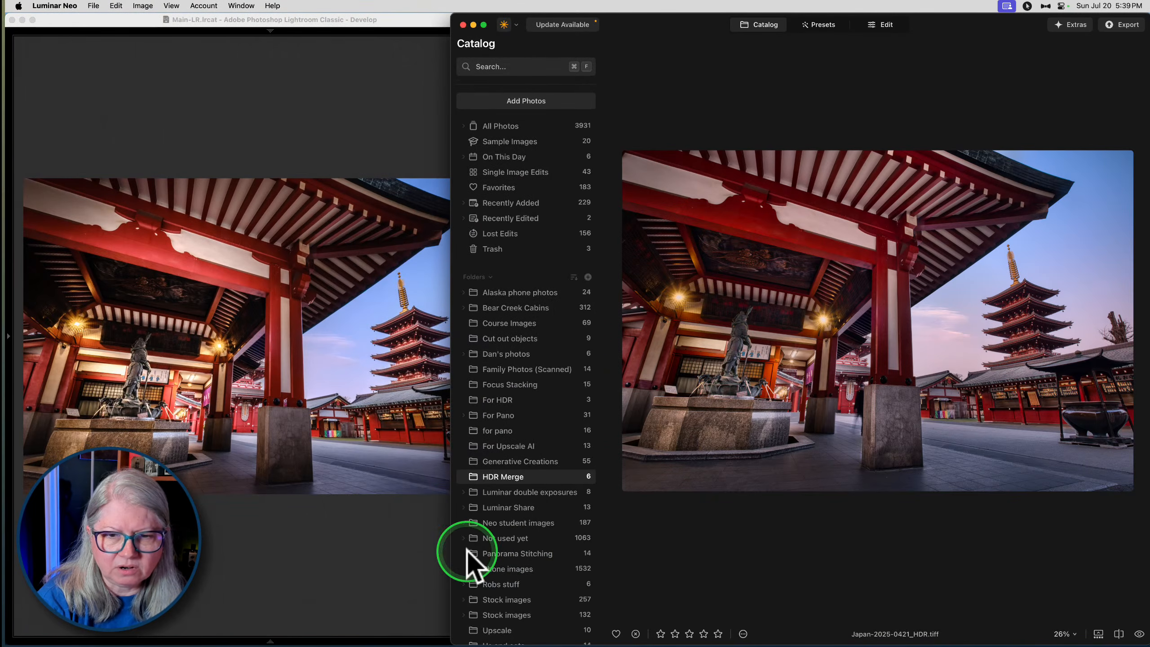
drag(449, 548, 406, 544)
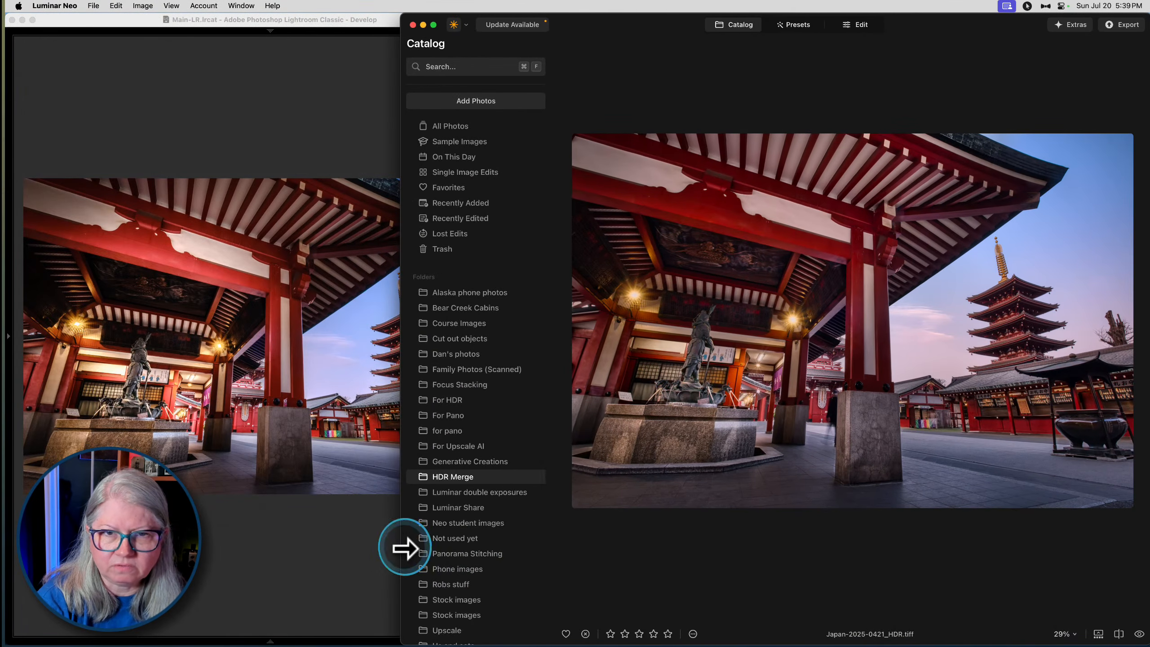
click(272, 549)
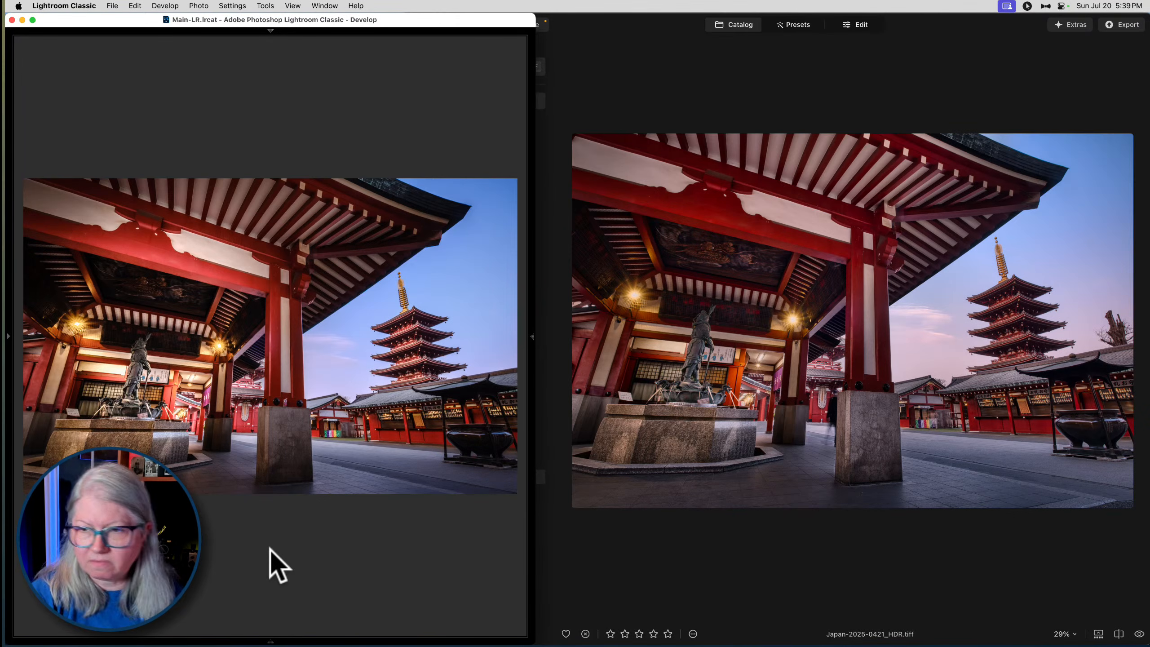
click(109, 344)
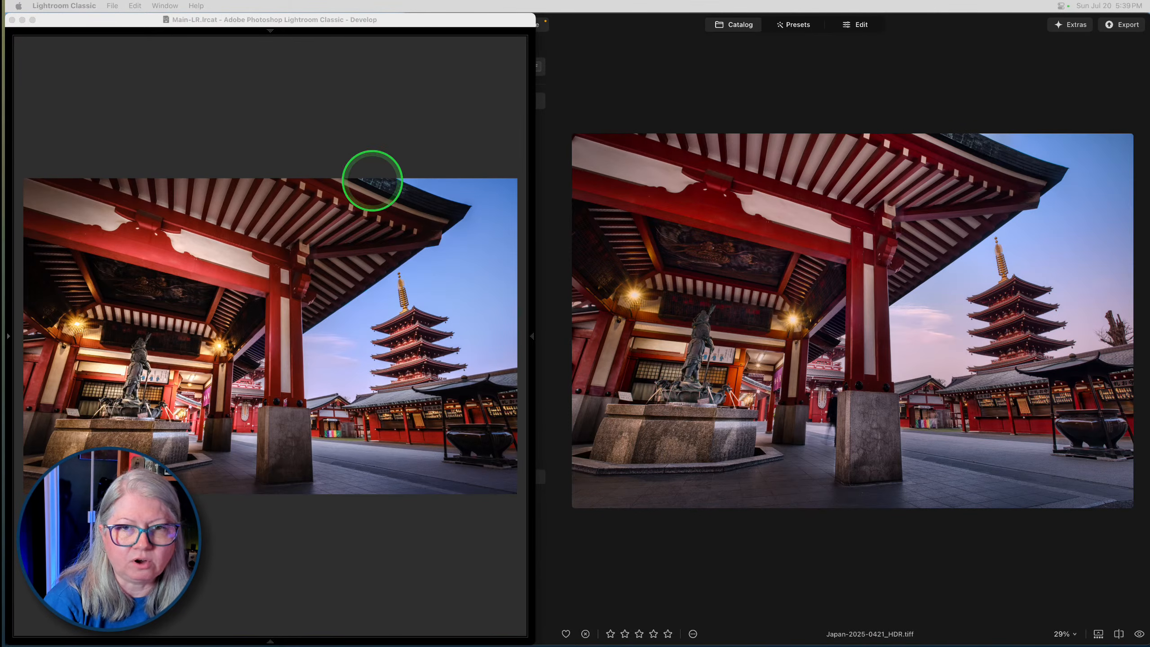
- Restore the Lightroom window to full width and open the black-and-white portrait BW-photoshoot-0388.RAF Copy 2 from the Library grid in Develop
click(446, 80)
drag(534, 28, 1138, 39)
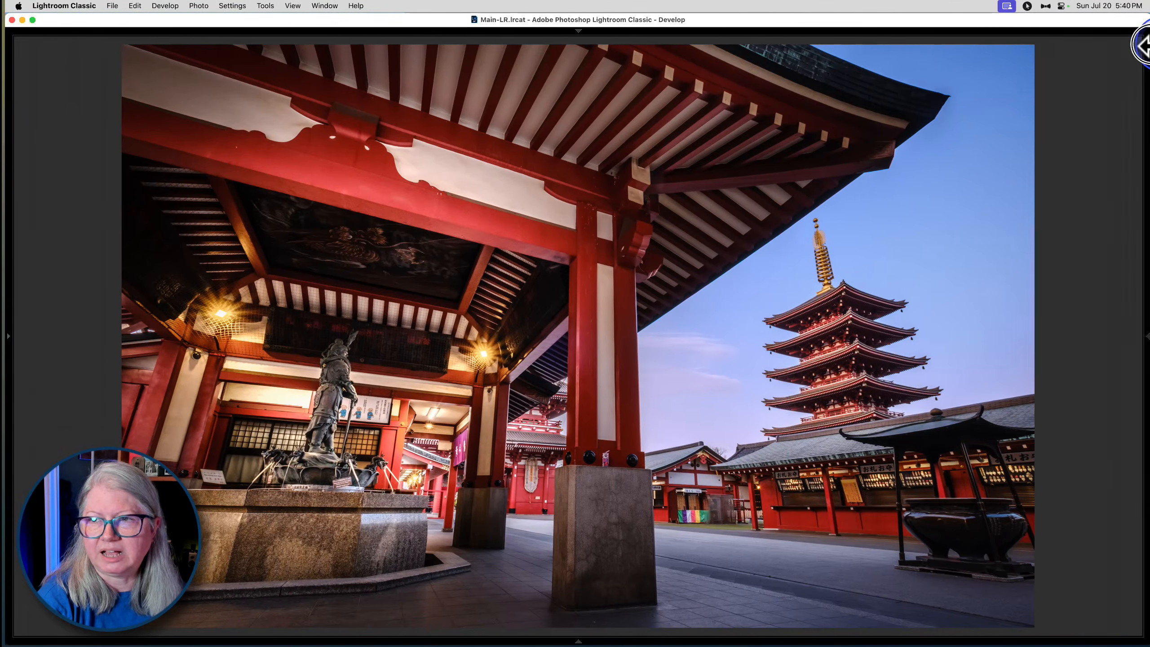
key(g)
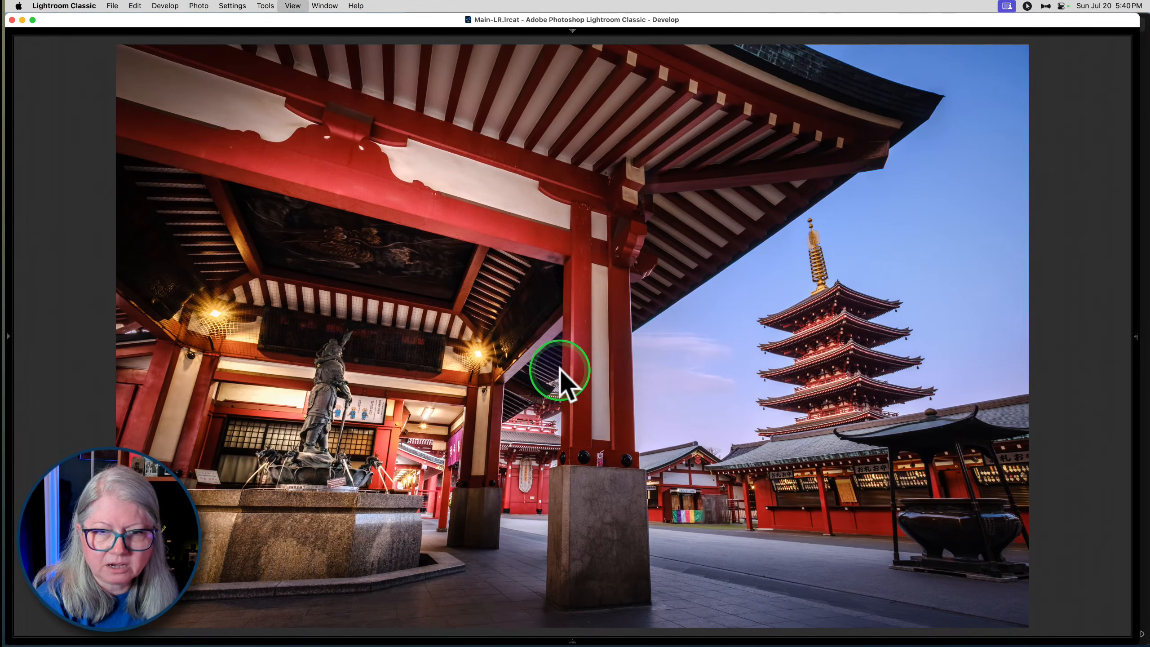
scroll(561, 376, down, 10)
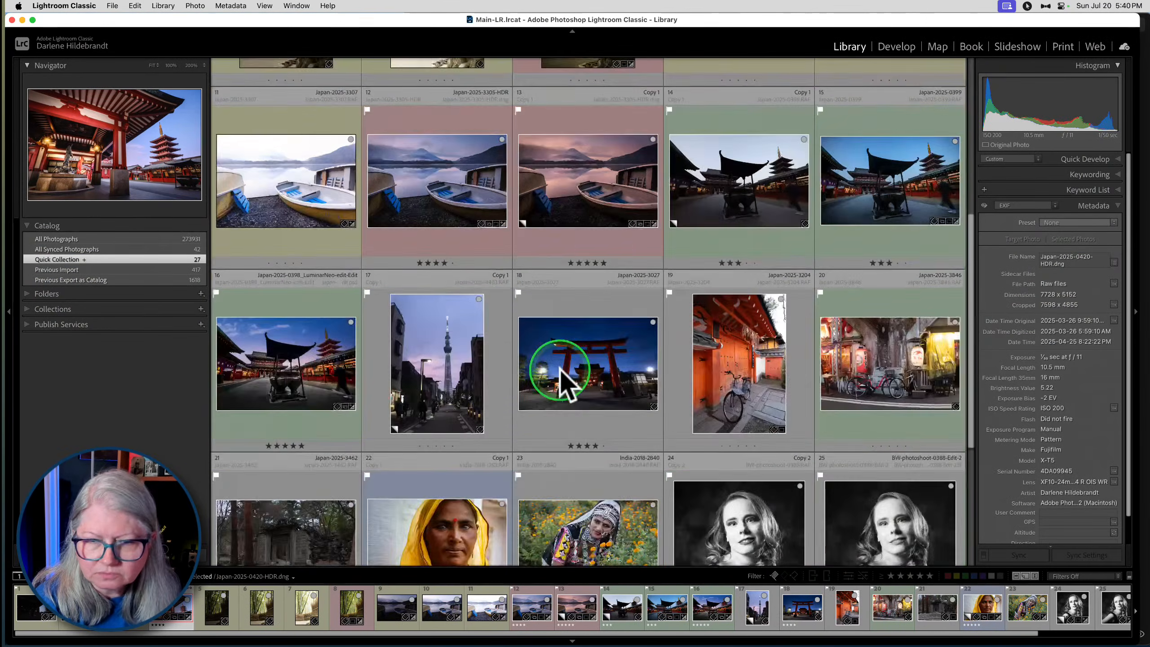
click(861, 359)
click(730, 342)
key(d)
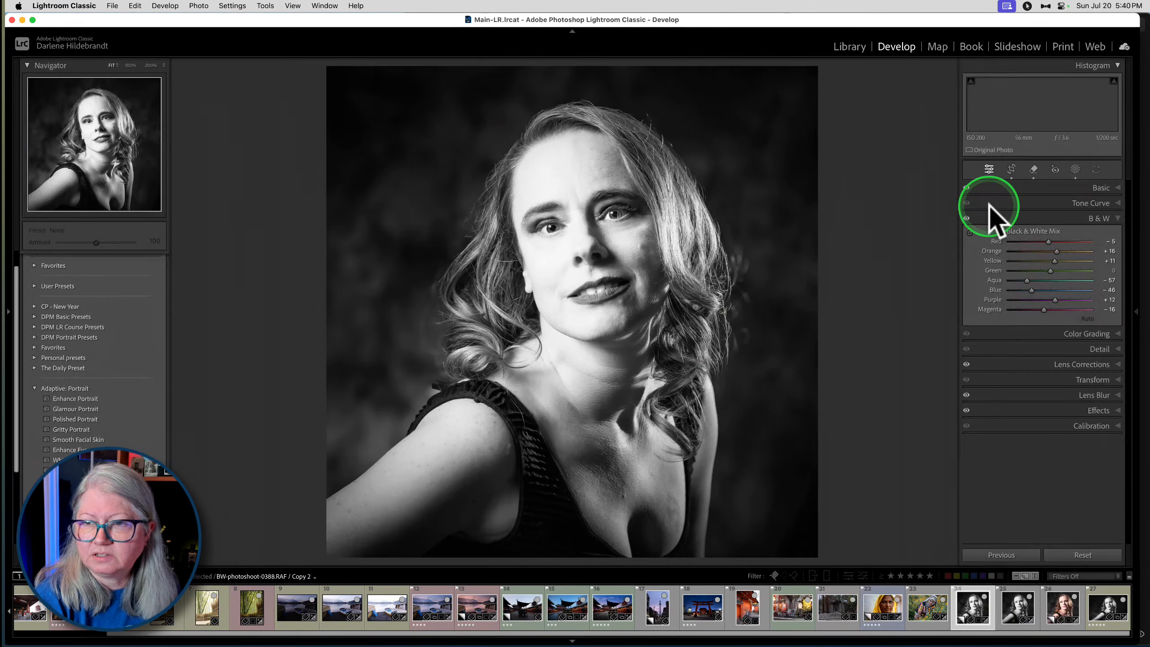
- Examine the portrait's masks and the Face and body Skin mask's slider settings, and close the masking tool
click(1075, 169)
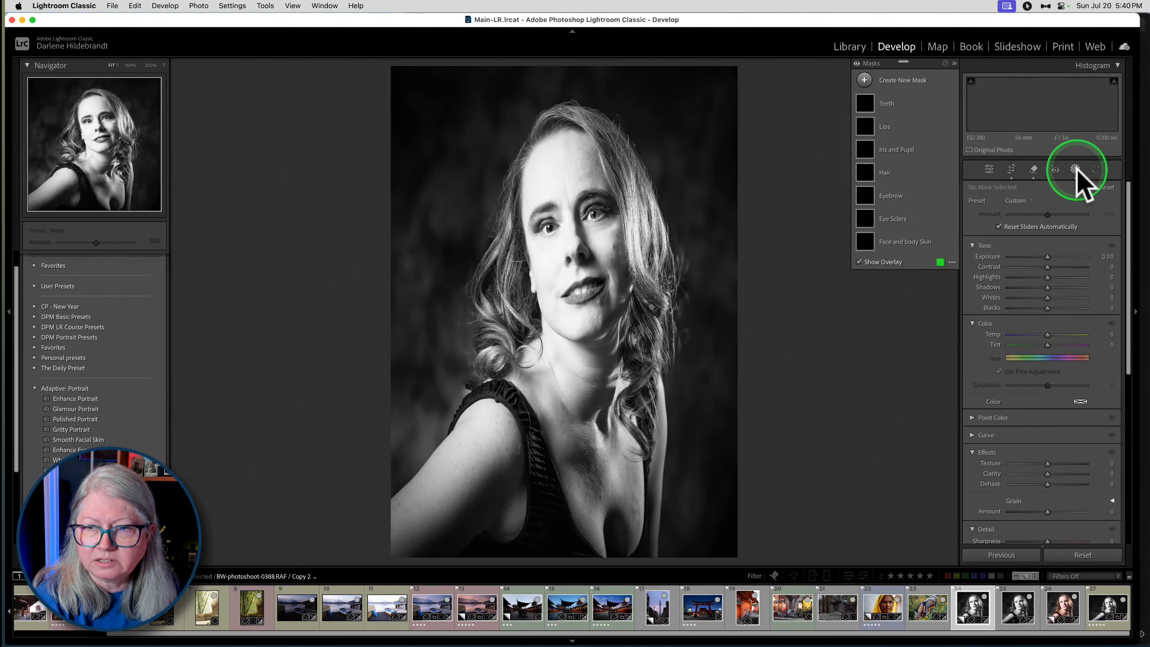
click(907, 240)
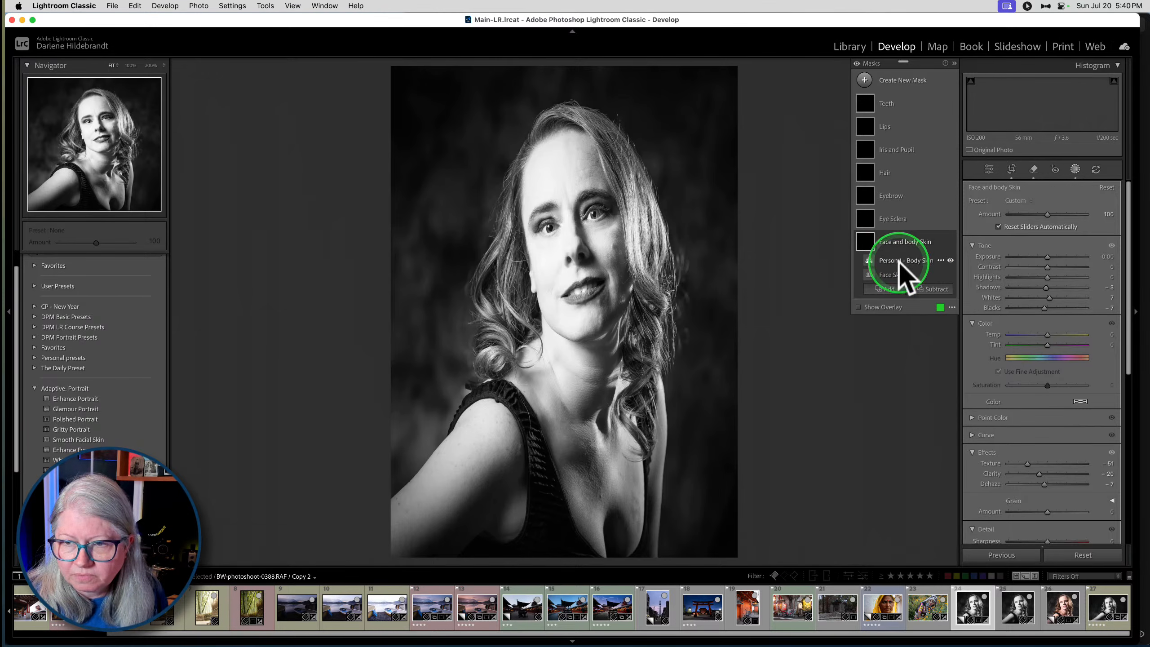
scroll(1013, 343, down, 2)
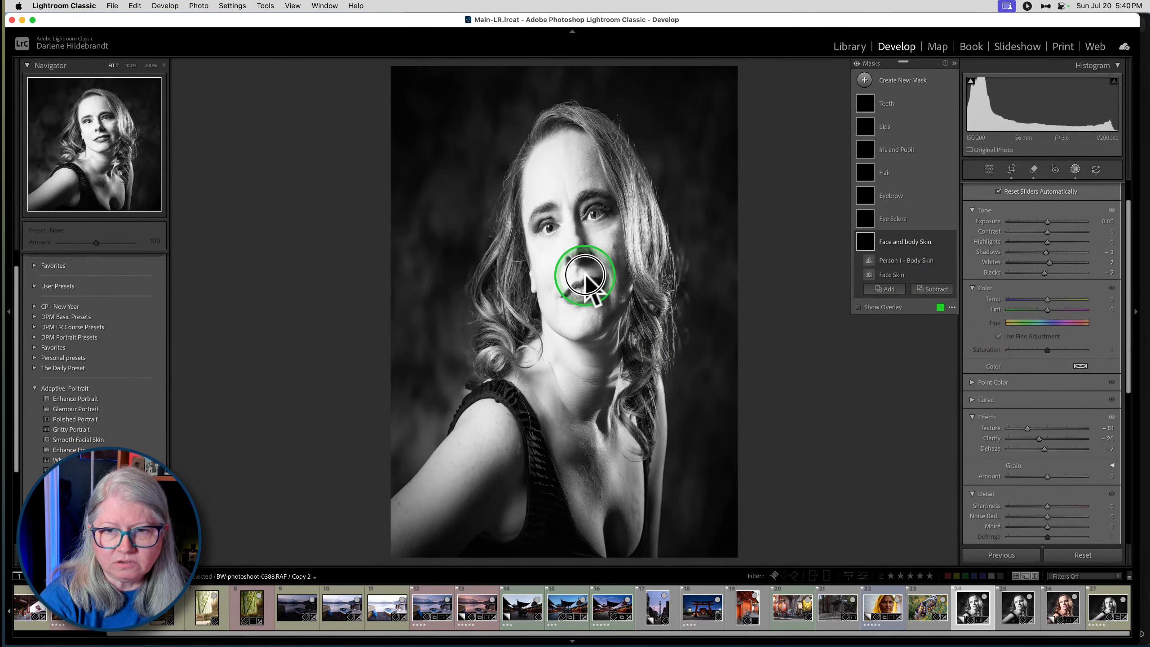
click(1075, 169)
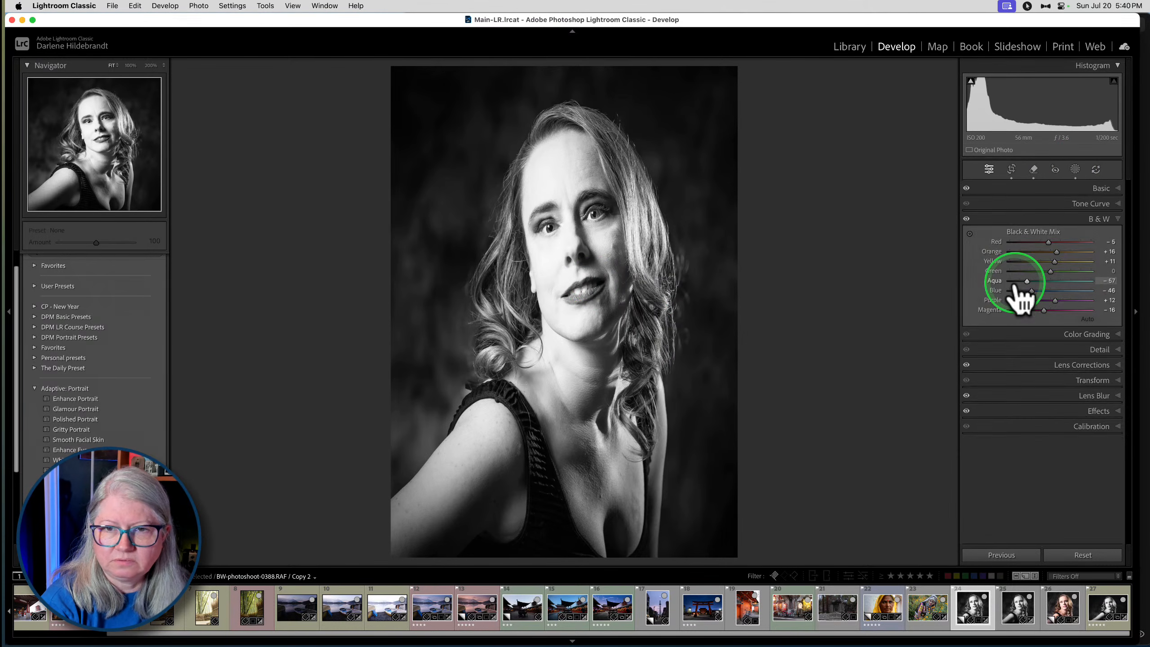
- Review the black-and-white portrait's Basic settings and open its Face and body Skin mask with the face magnified to 200%
click(1102, 187)
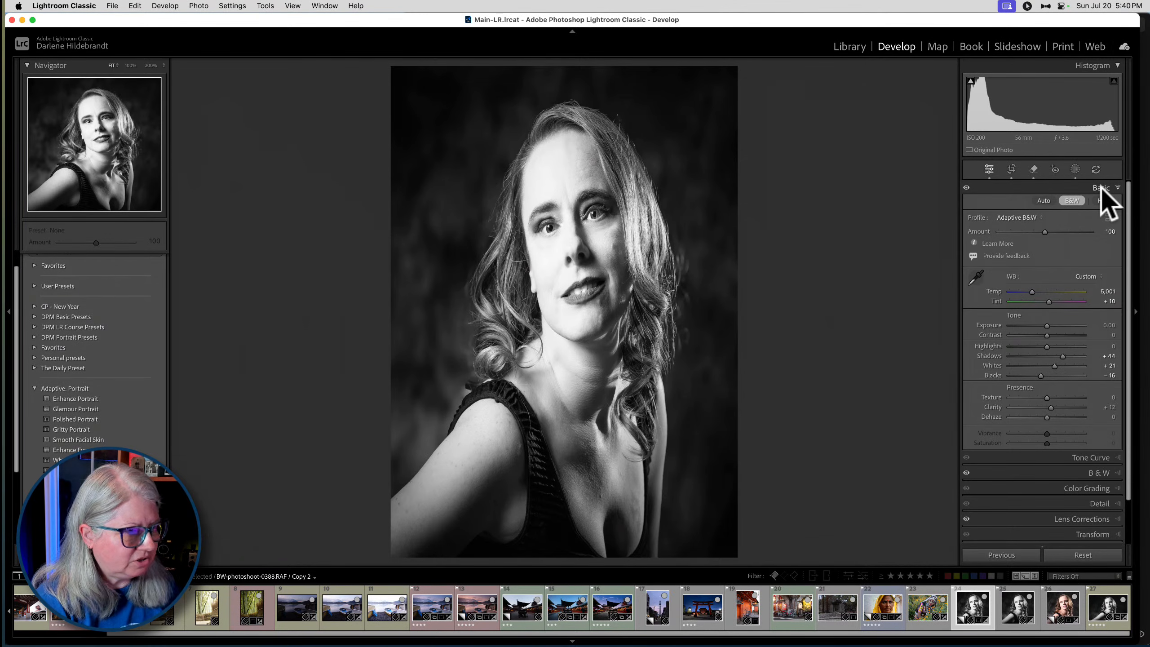
click(667, 277)
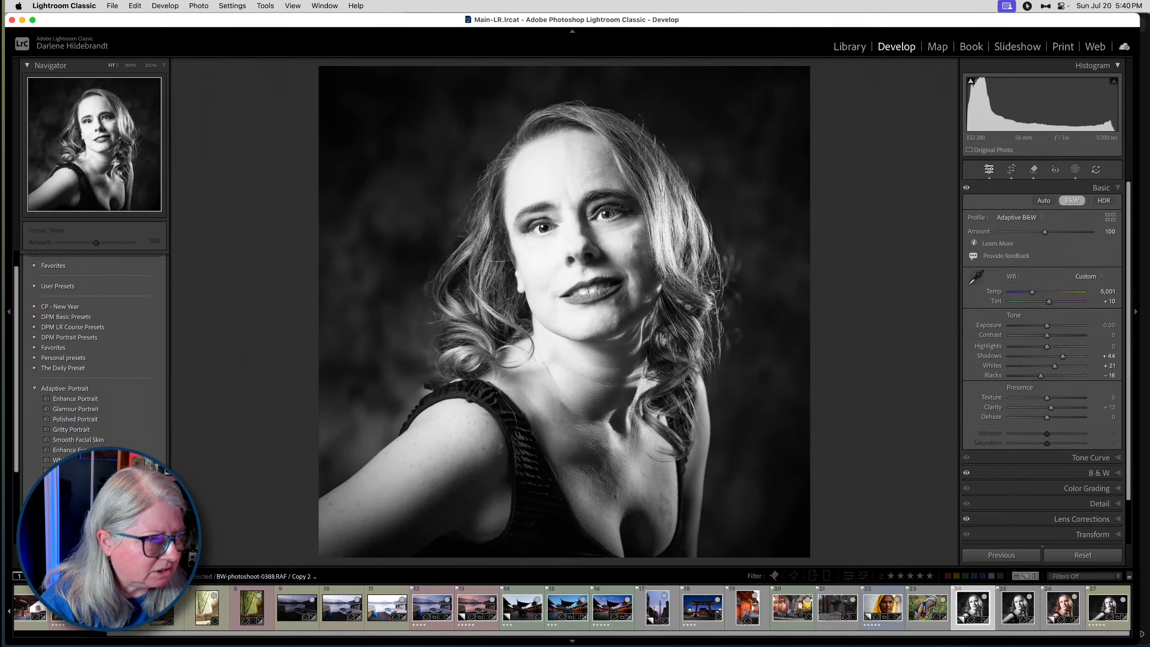
click(1075, 168)
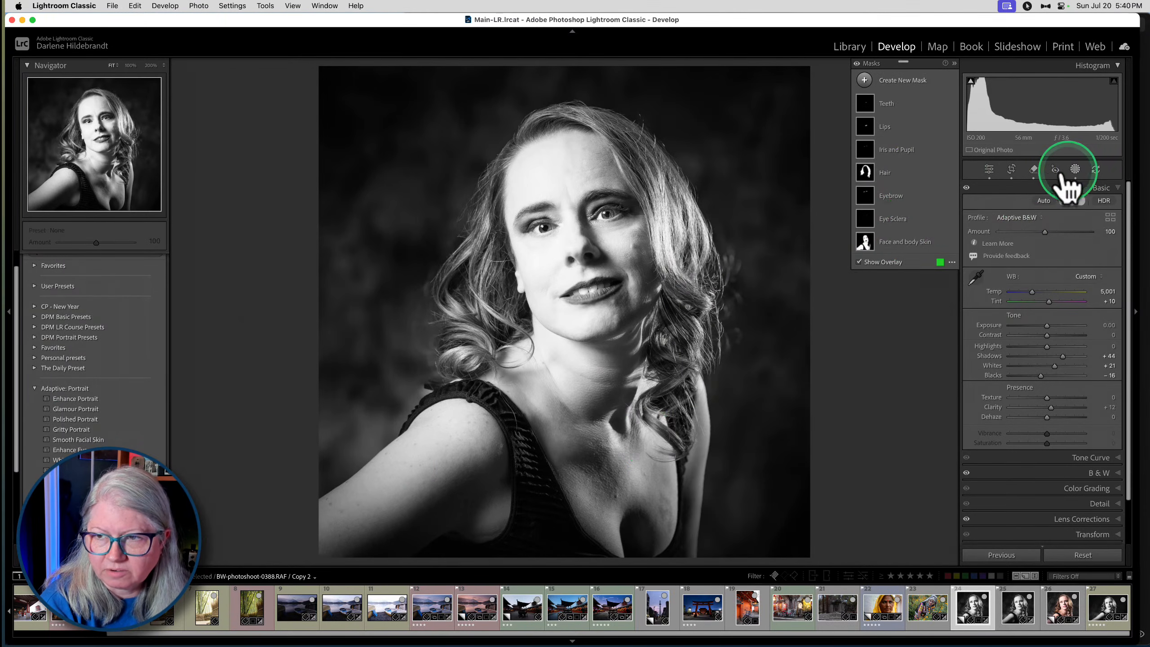
click(904, 242)
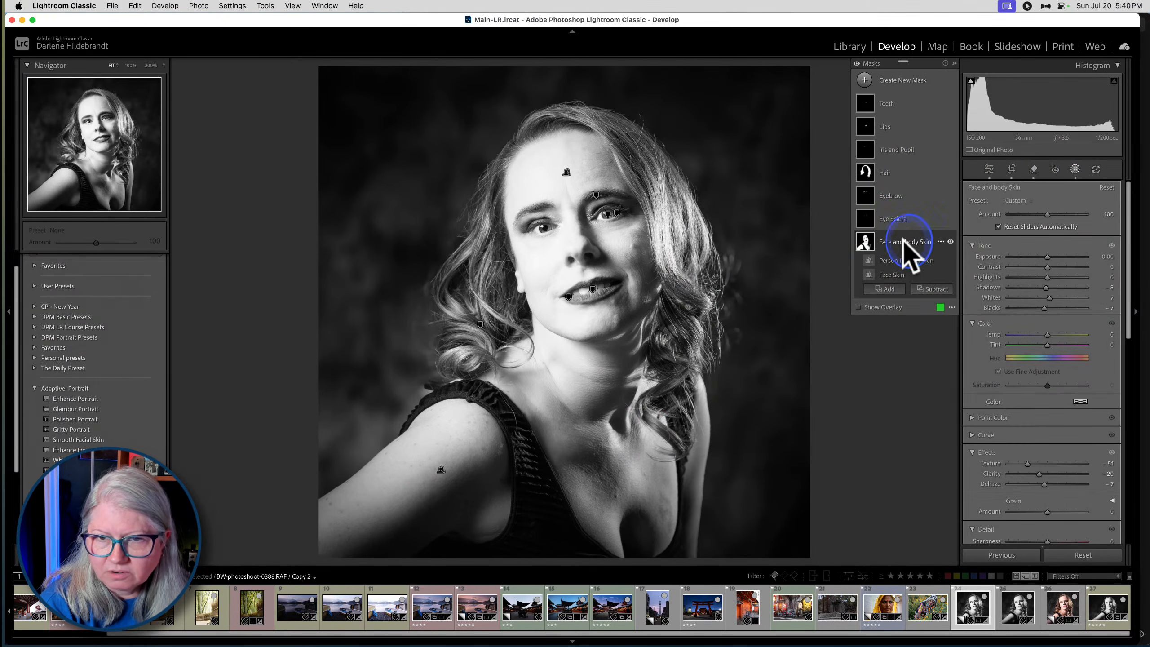
click(580, 253)
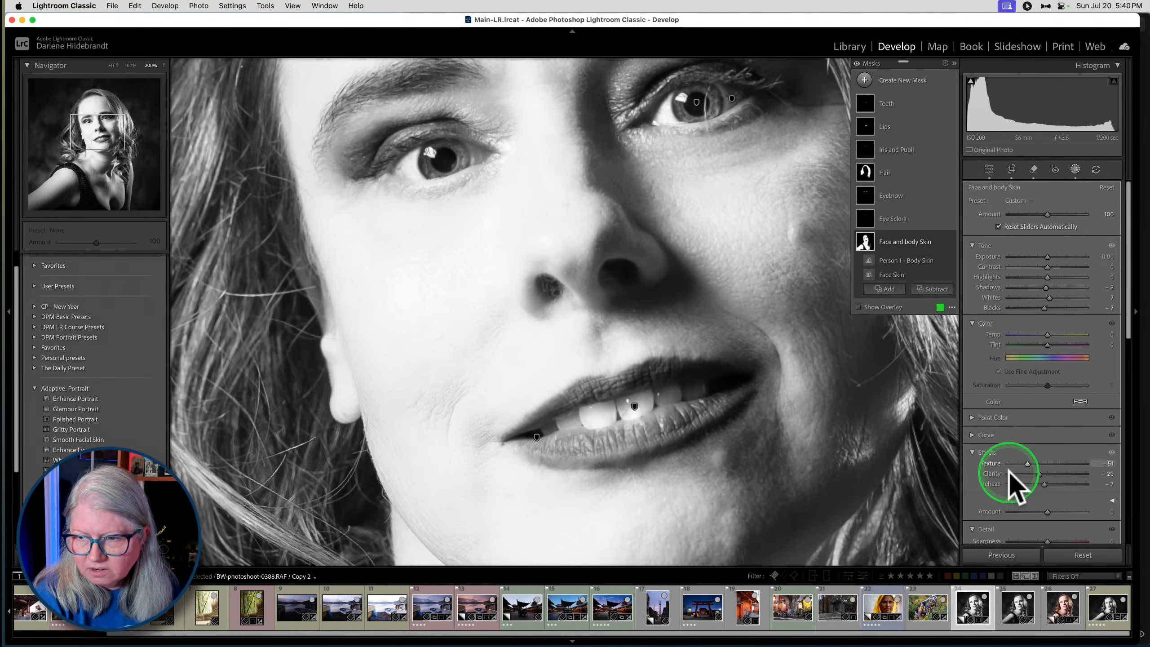
- Compare the facial skin with the Face and body Skin mask hidden and shown, leaving the mask enabled
mouse_move(951, 245)
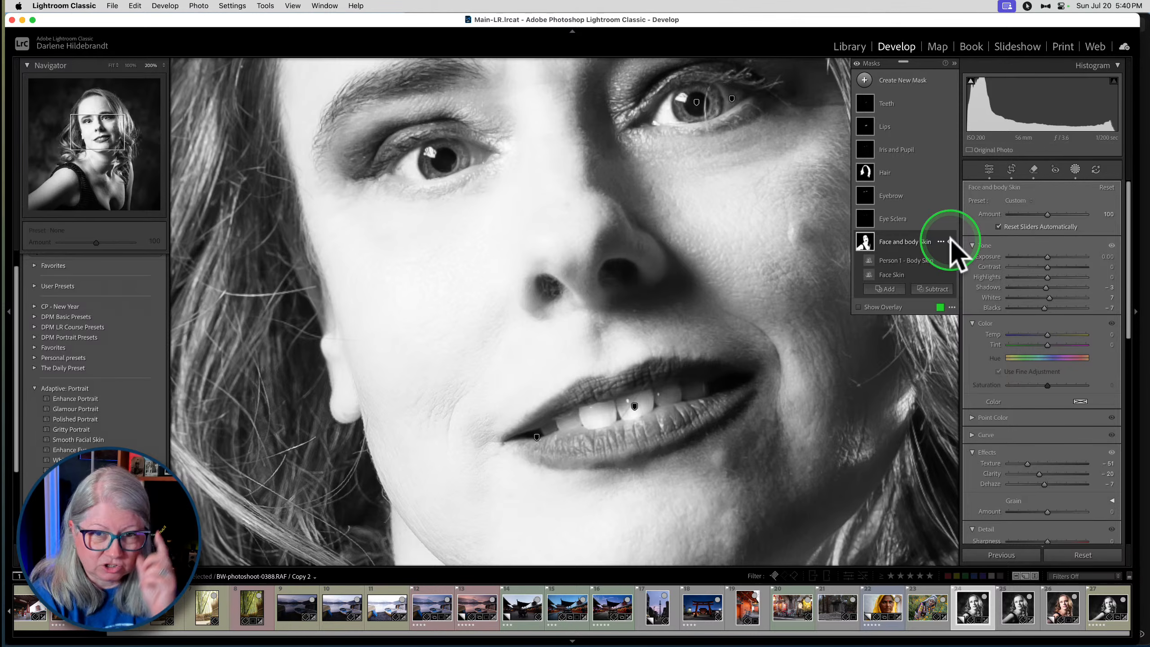
click(951, 241)
click(950, 240)
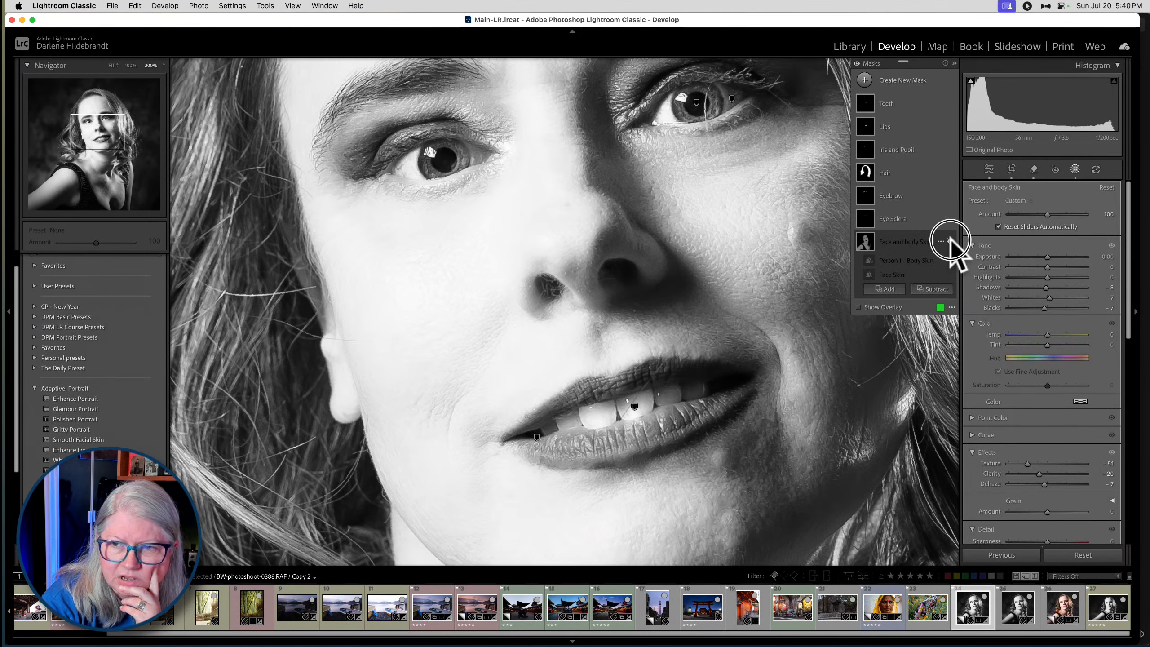
click(951, 241)
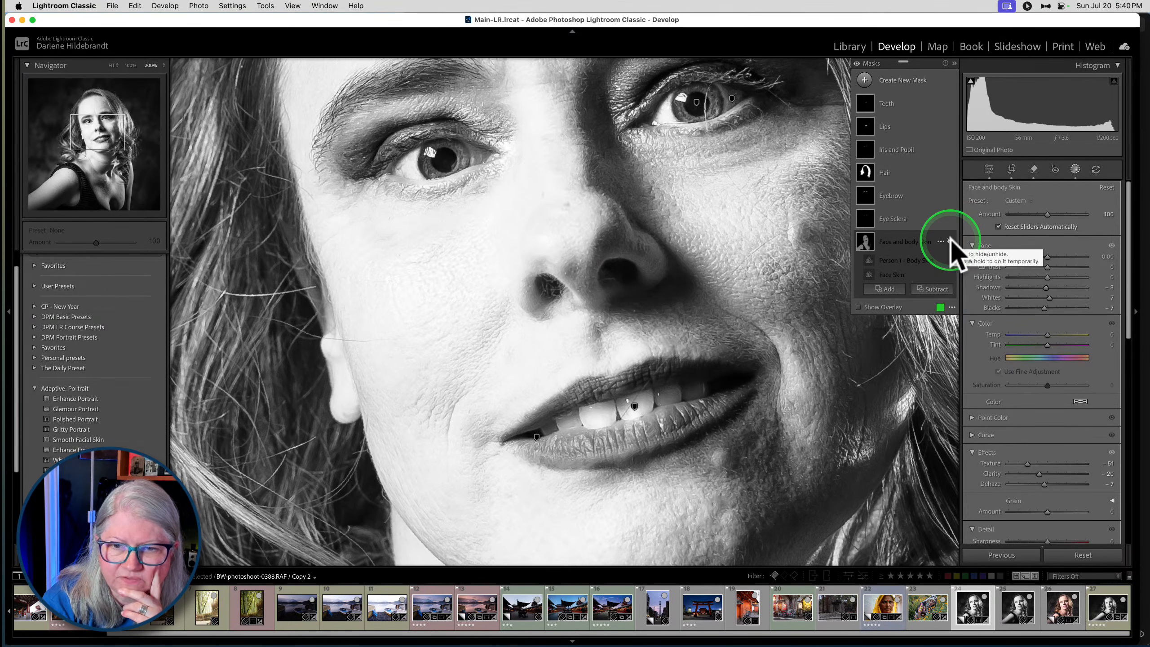
click(950, 240)
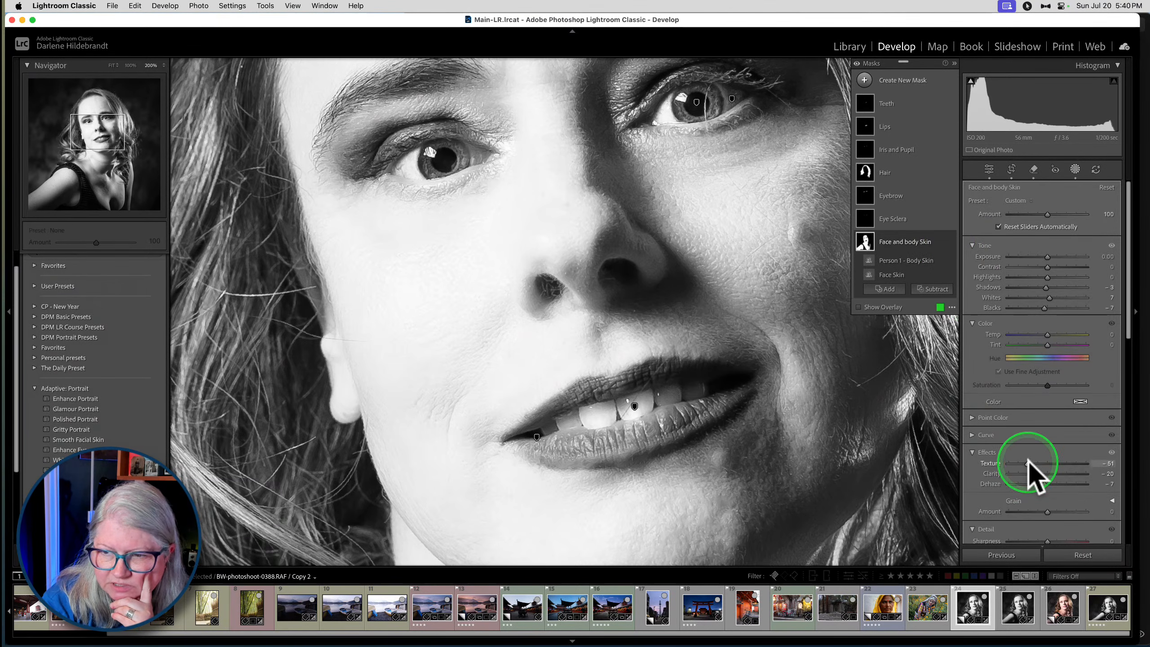
- Set the Face and body Skin mask's Texture to -79 and Clarity to -17, close masking, and show the whole portrait
drag(1027, 464, 983, 474)
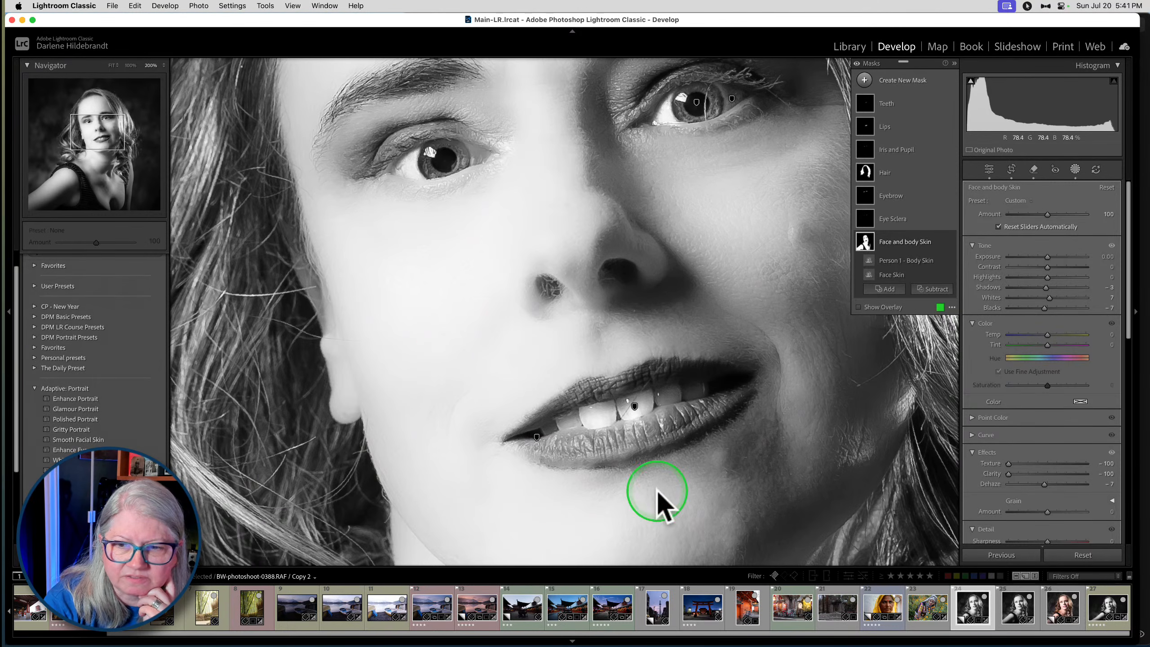
drag(1009, 473, 1041, 473)
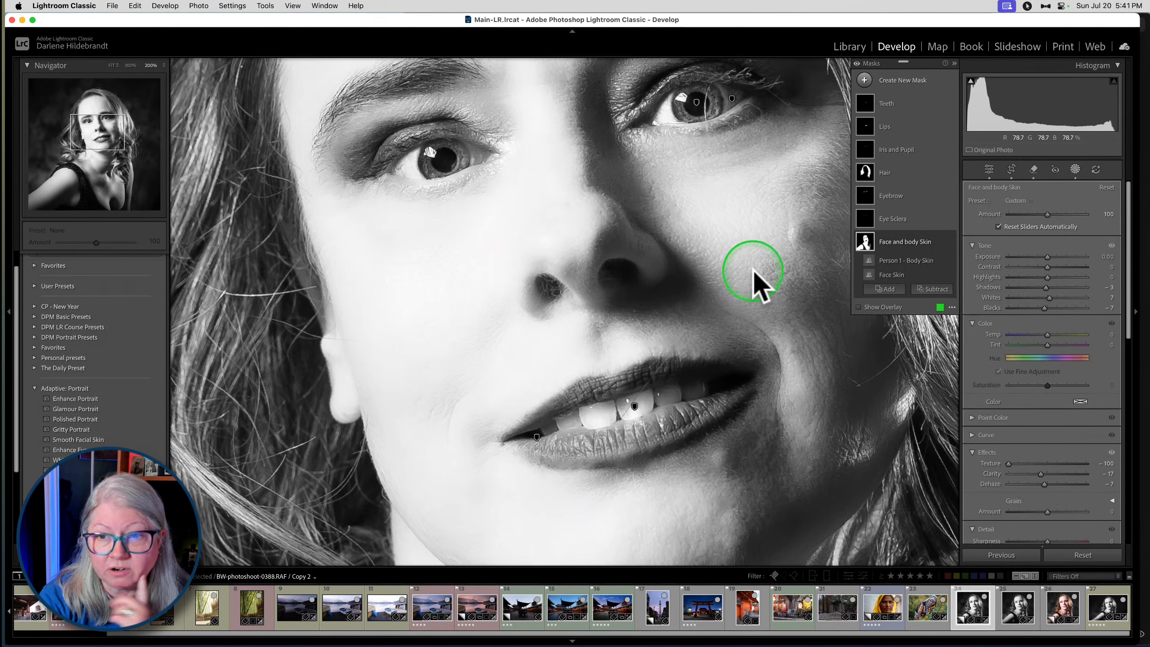
mouse_move(1009, 464)
mouse_down()
mouse_move(955, 470)
mouse_move(1109, 470)
mouse_move(928, 457)
mouse_move(1016, 467)
mouse_up()
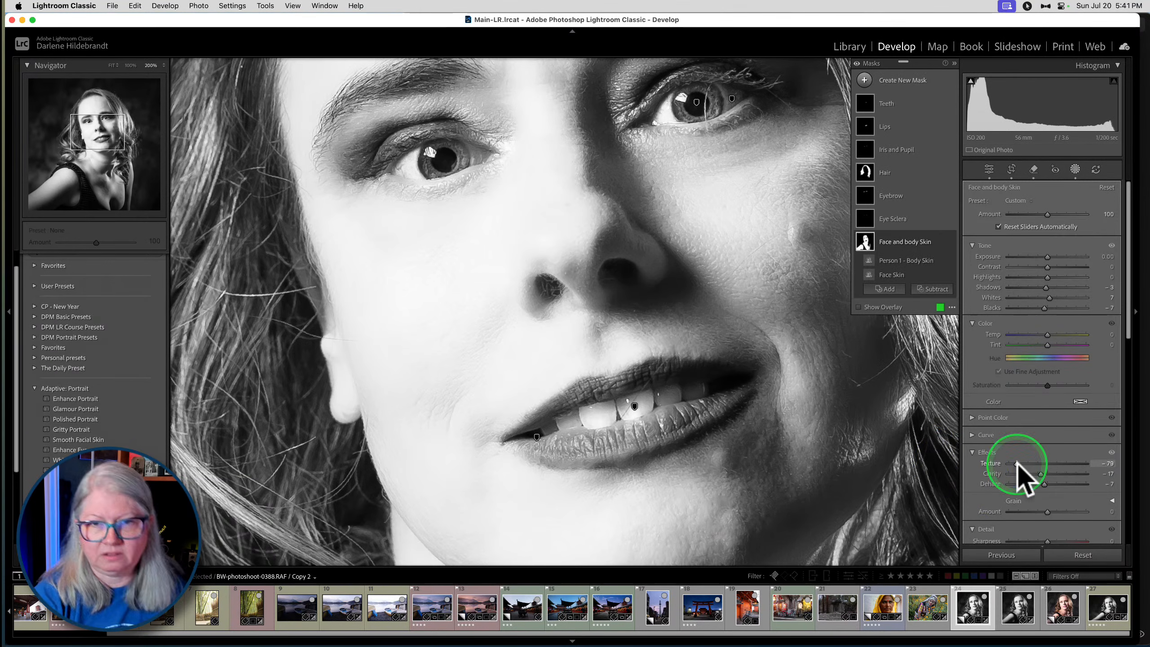
click(1076, 170)
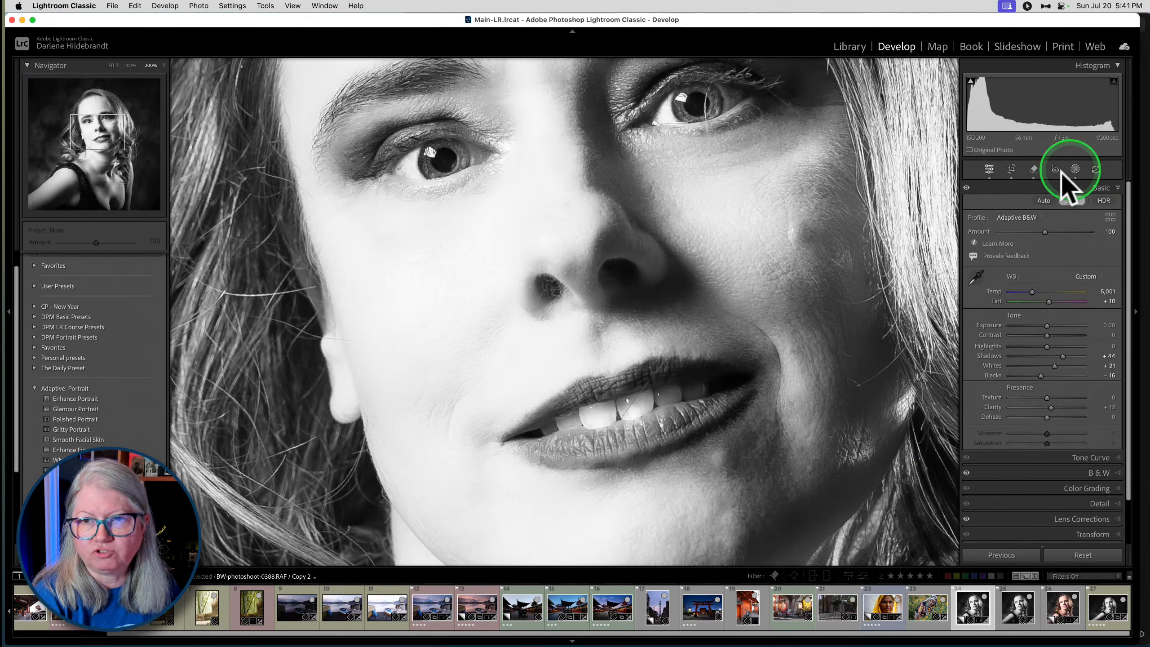
click(642, 262)
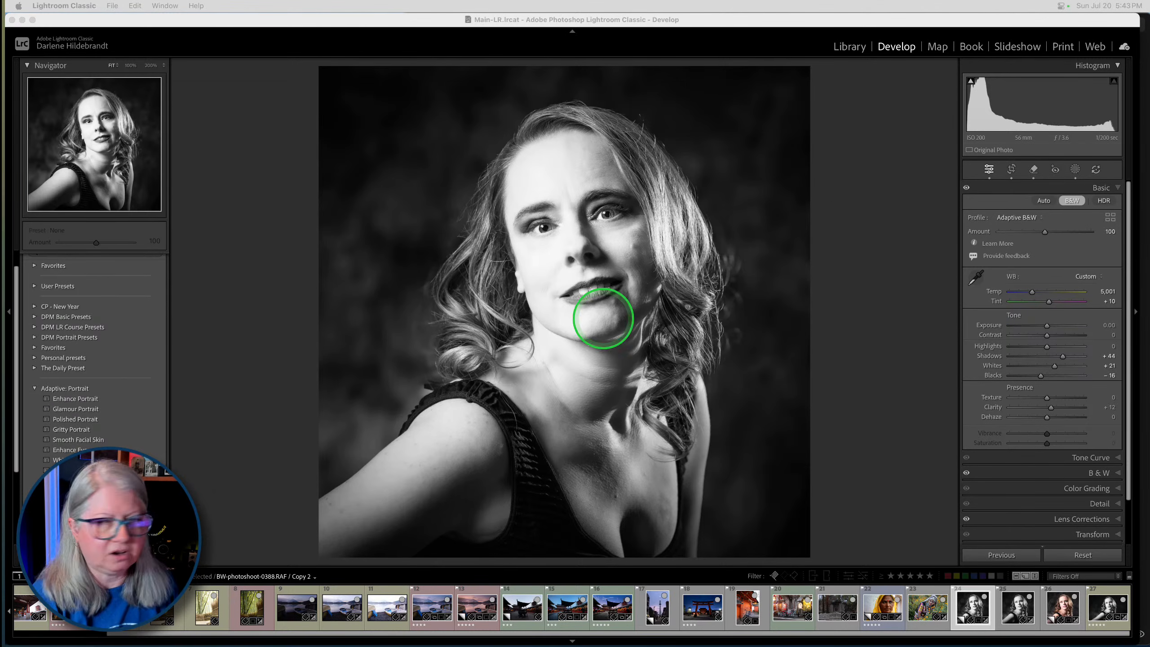
- Switch to Luminar Neo and enlarge its window to fill the screen
click(858, 218)
key(super+Tab)
key(super+Tab)
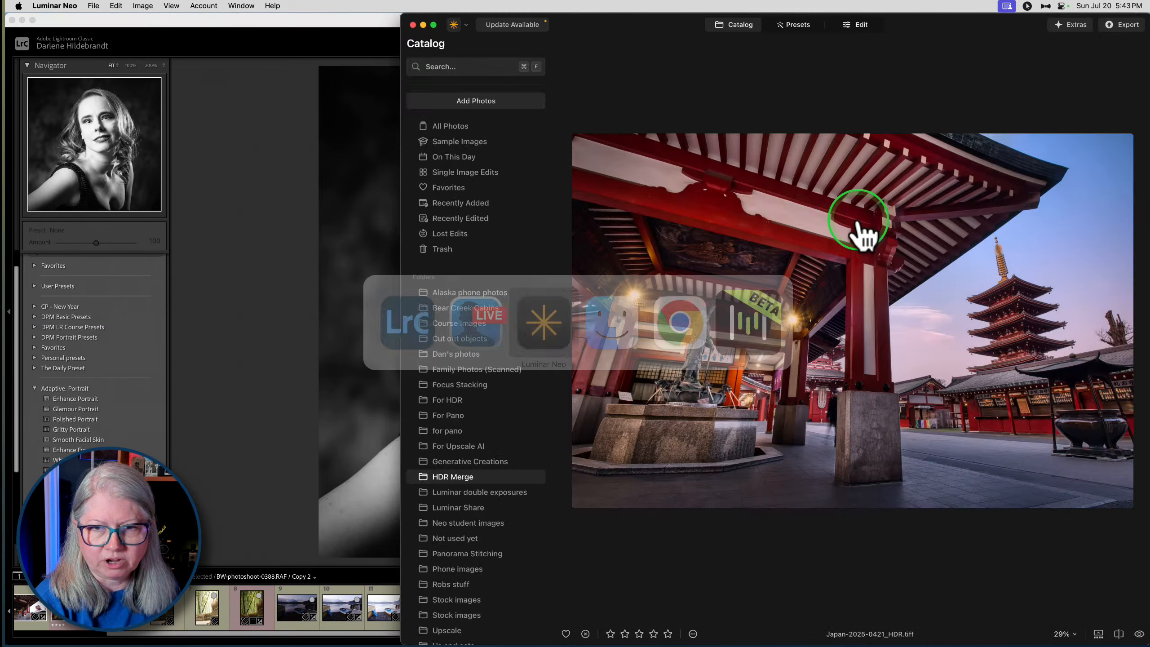
double_click(636, 26)
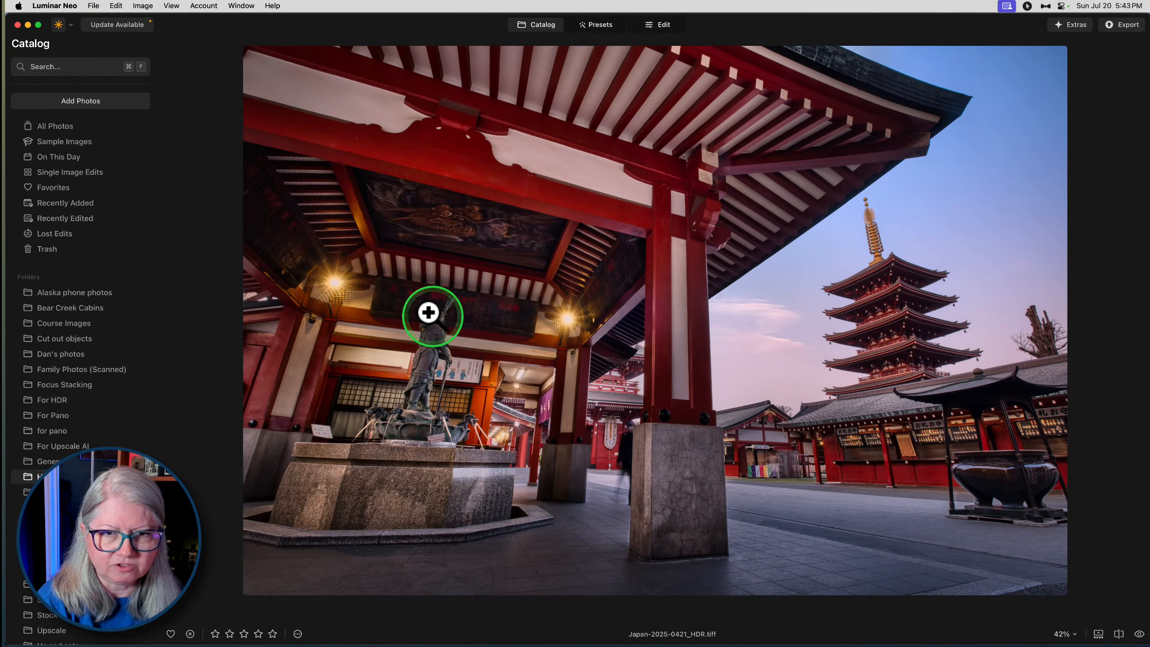
- Examine the statue and dark signboard in the Japan-2025-0421_HDR.tiff temple photo at 100% and 200%, and return to the full view
click(428, 312)
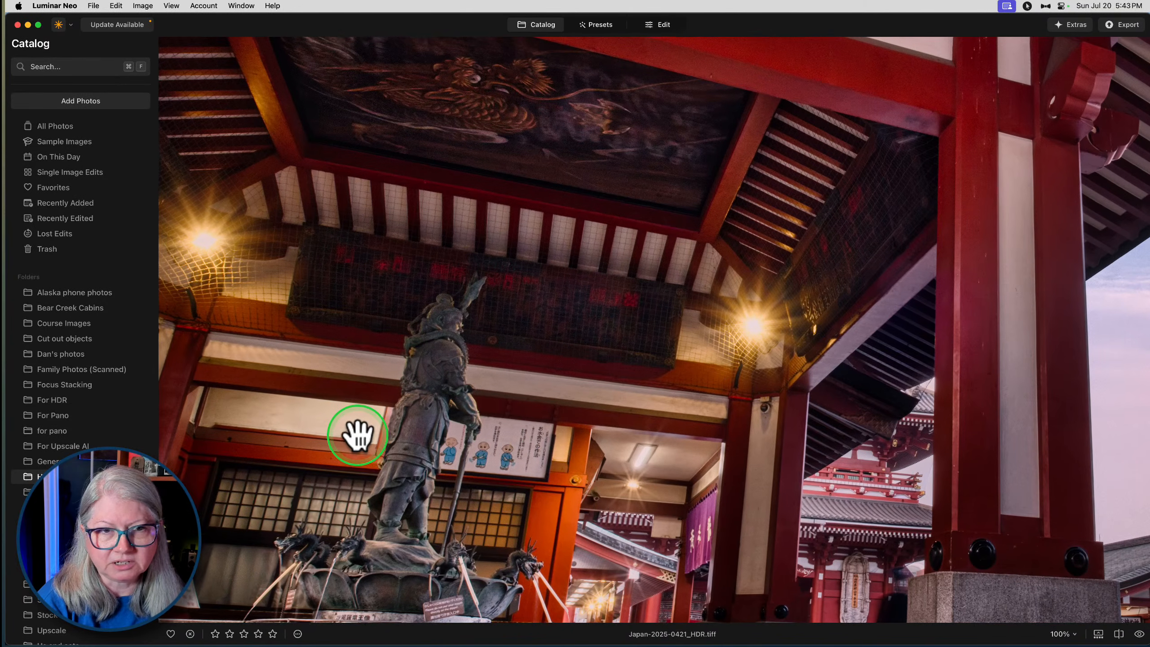
scroll(397, 437, up, 2)
key(super+equal)
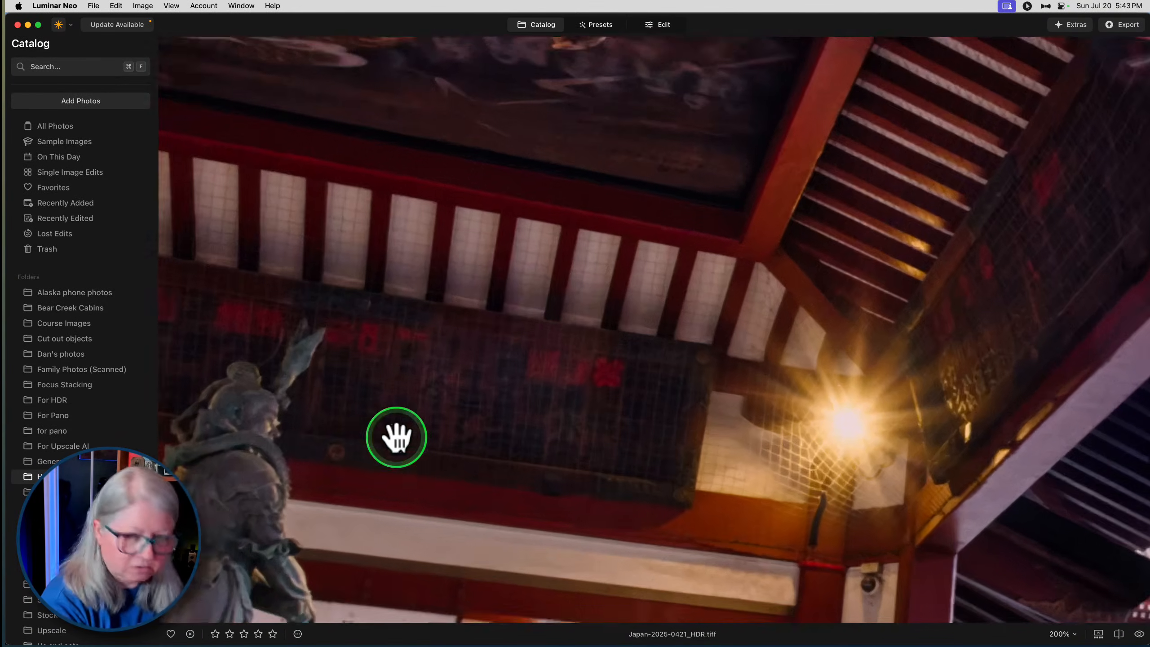
scroll(514, 341, down, 5)
scroll(513, 342, left, 5)
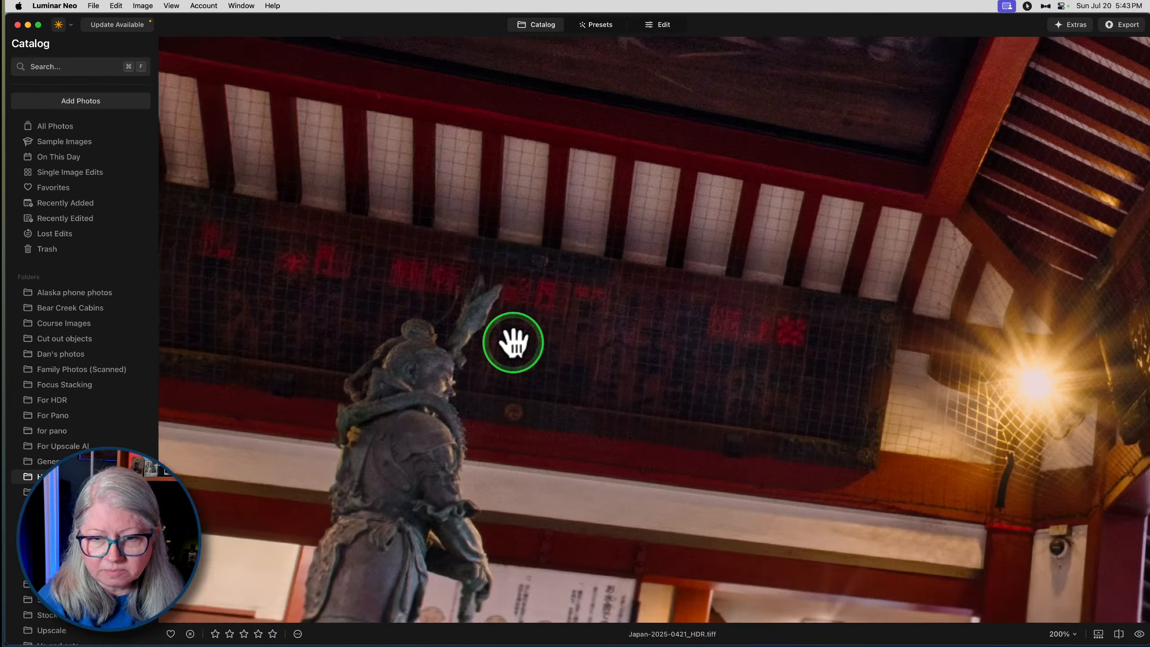
scroll(514, 341, left, 3)
scroll(514, 341, up, 1)
scroll(513, 341, up, 4)
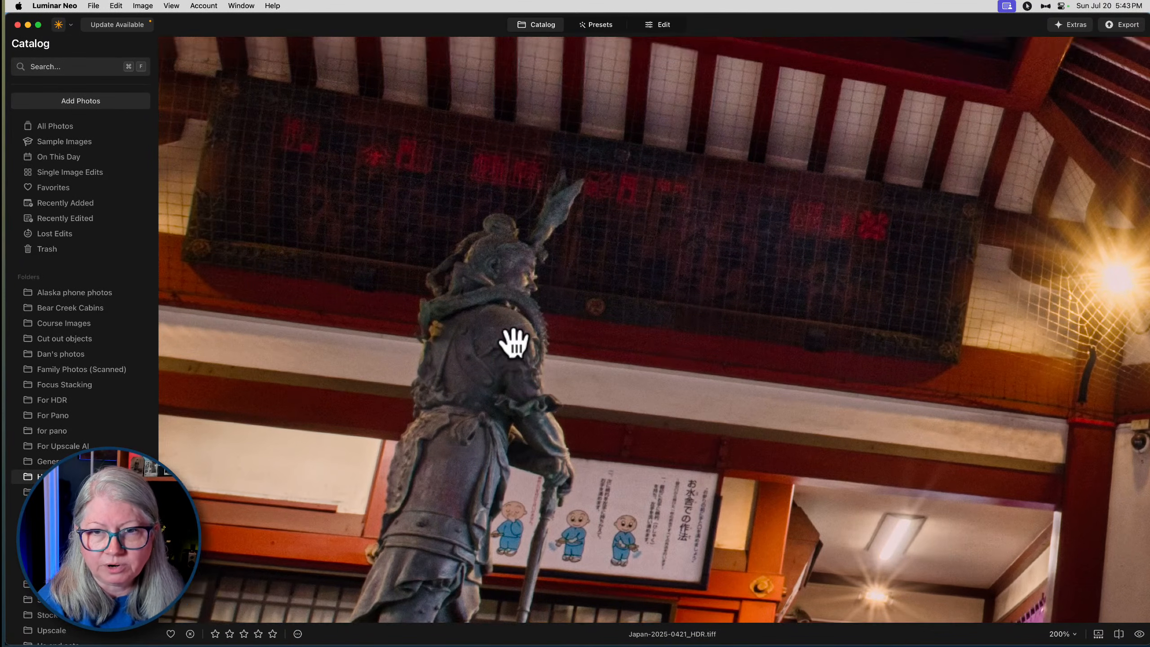
key(space)
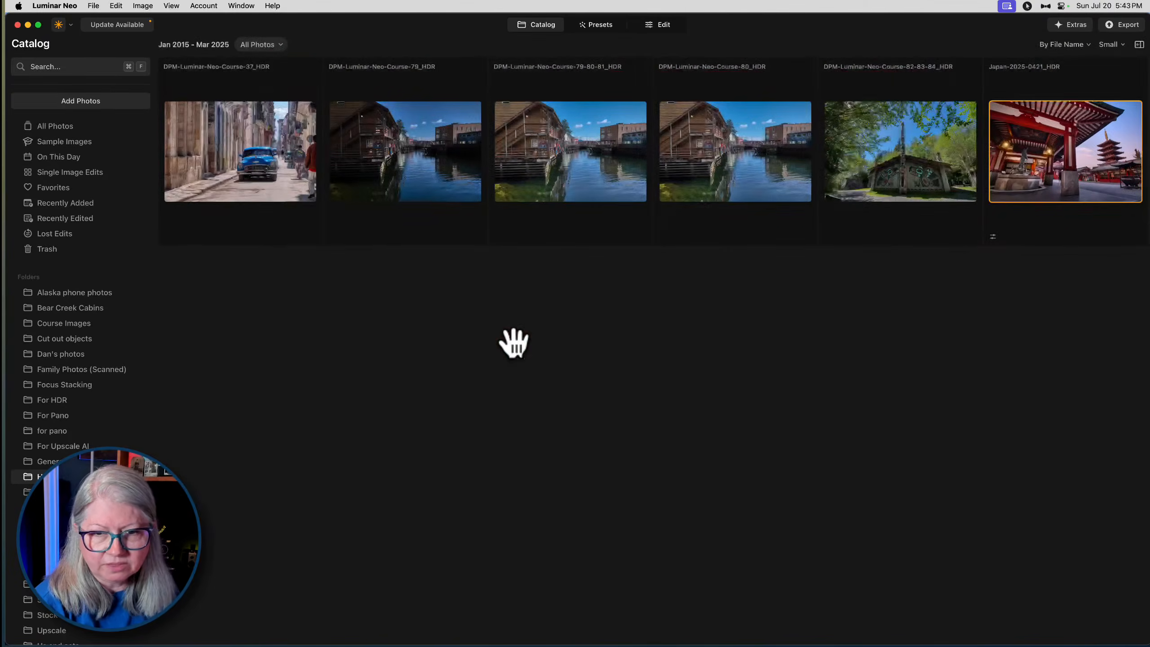
key(space)
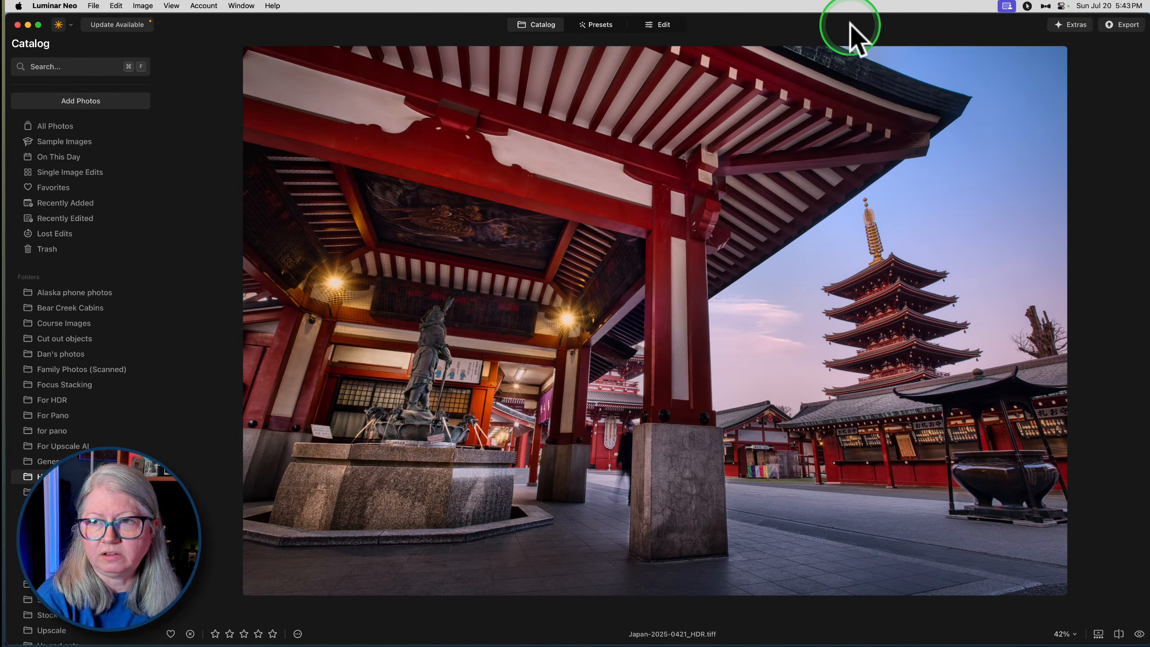
- Check the Mac's CPU load and top-consuming processes in CleanMyMac, and close its overview
click(1046, 6)
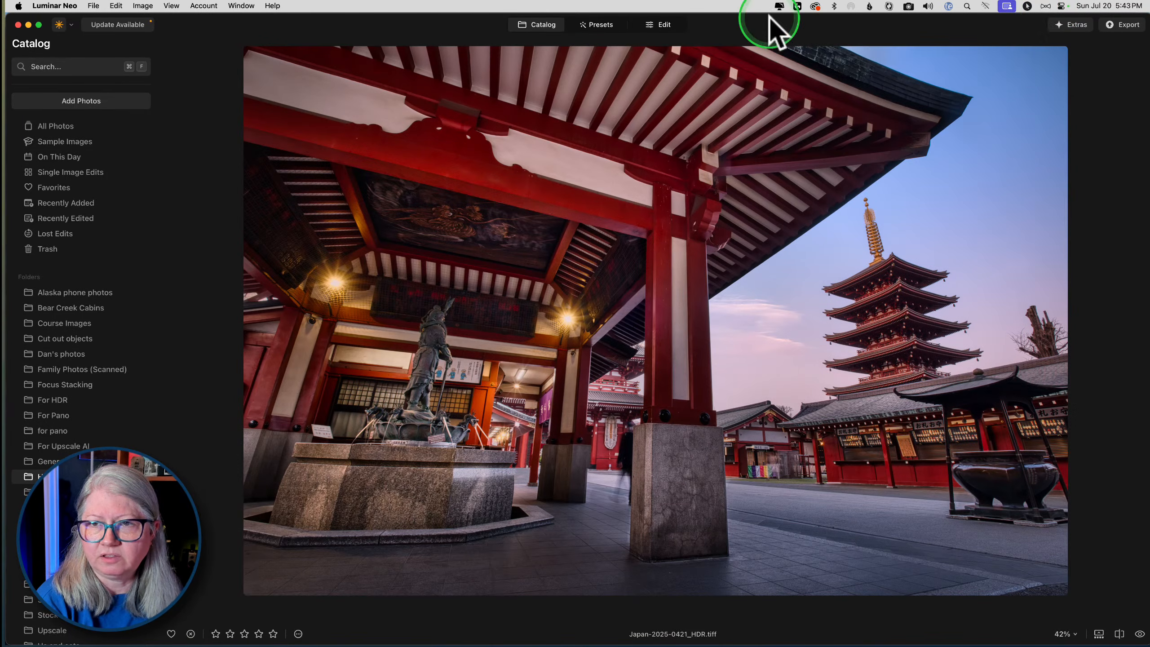
click(781, 6)
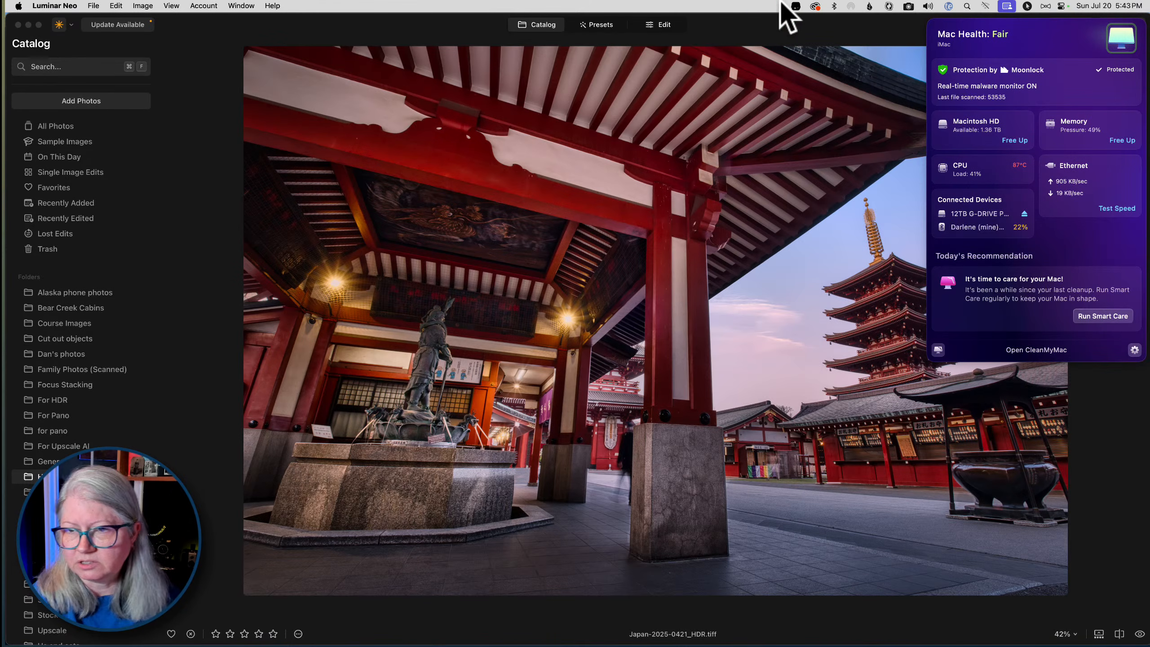
mouse_move(995, 170)
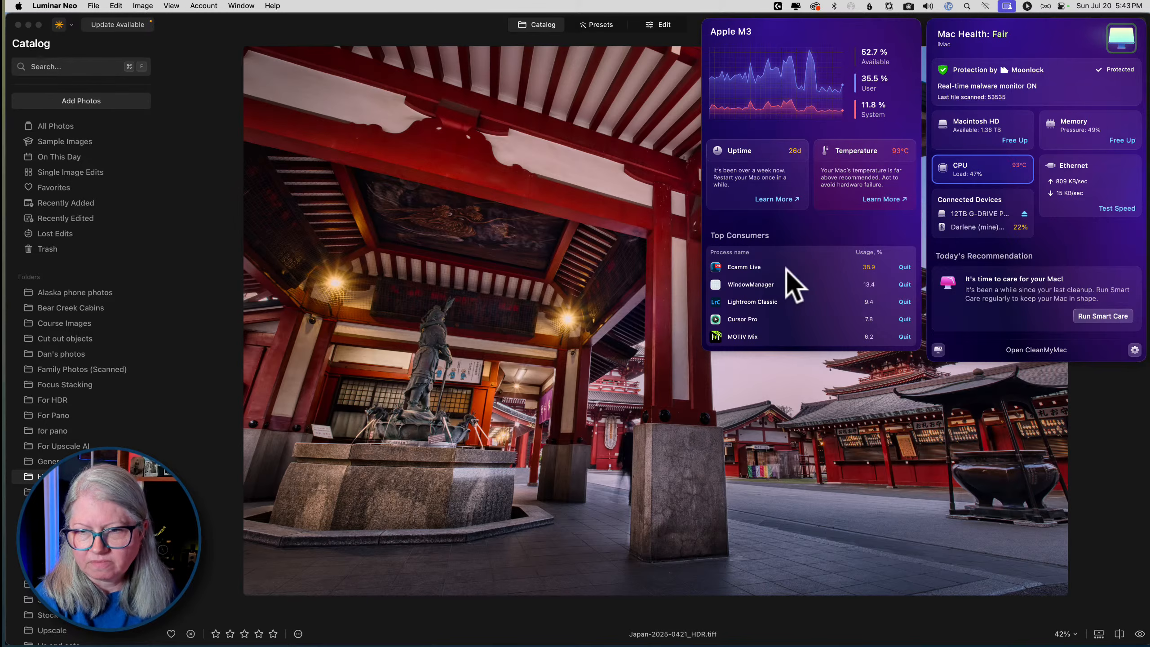
click(466, 28)
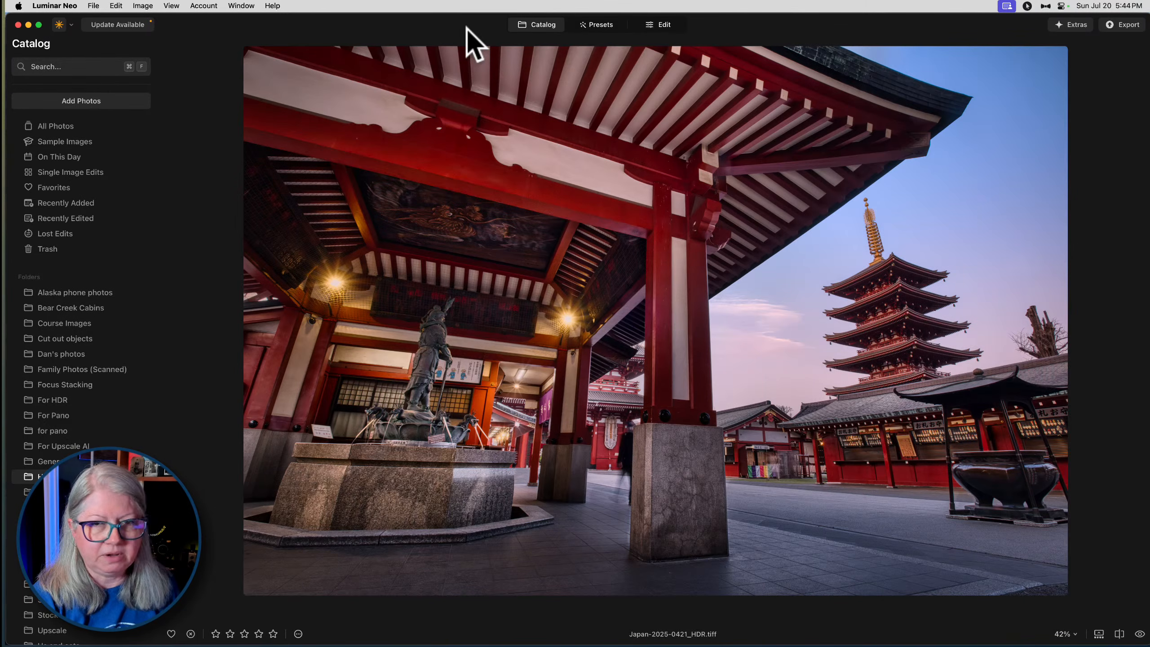
- Quit Luminar Neo and return to the portrait in Lightroom Classic
key(super+Tab)
key(super+Tab)
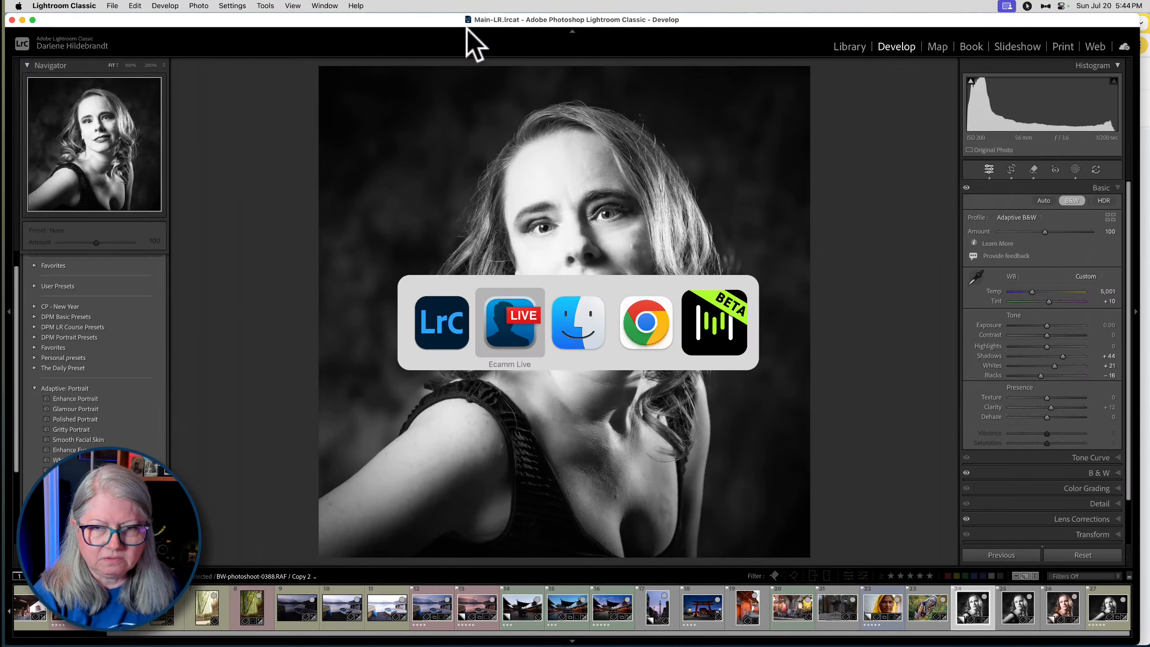
key(super+Tab)
key(super+Tab)
key(super+Tab)
key(super+Tab)
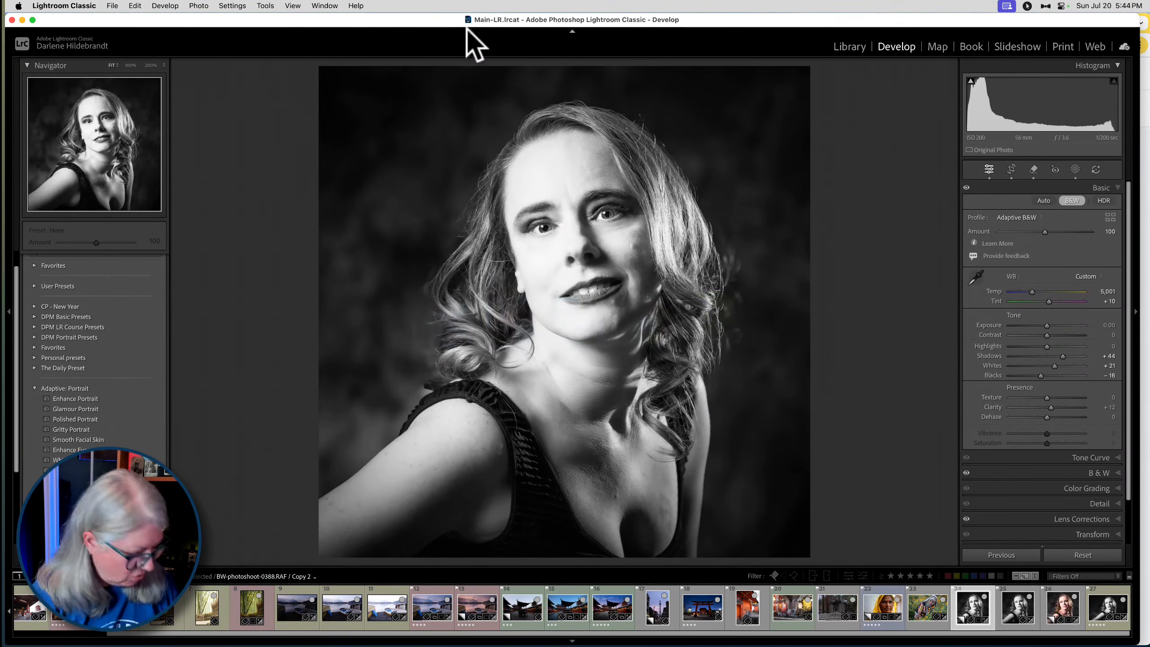
- Browse the Quick Collection grid and open the dark lakeside boat photo Japan-2025-3305.RAF in Loupe view
key(g)
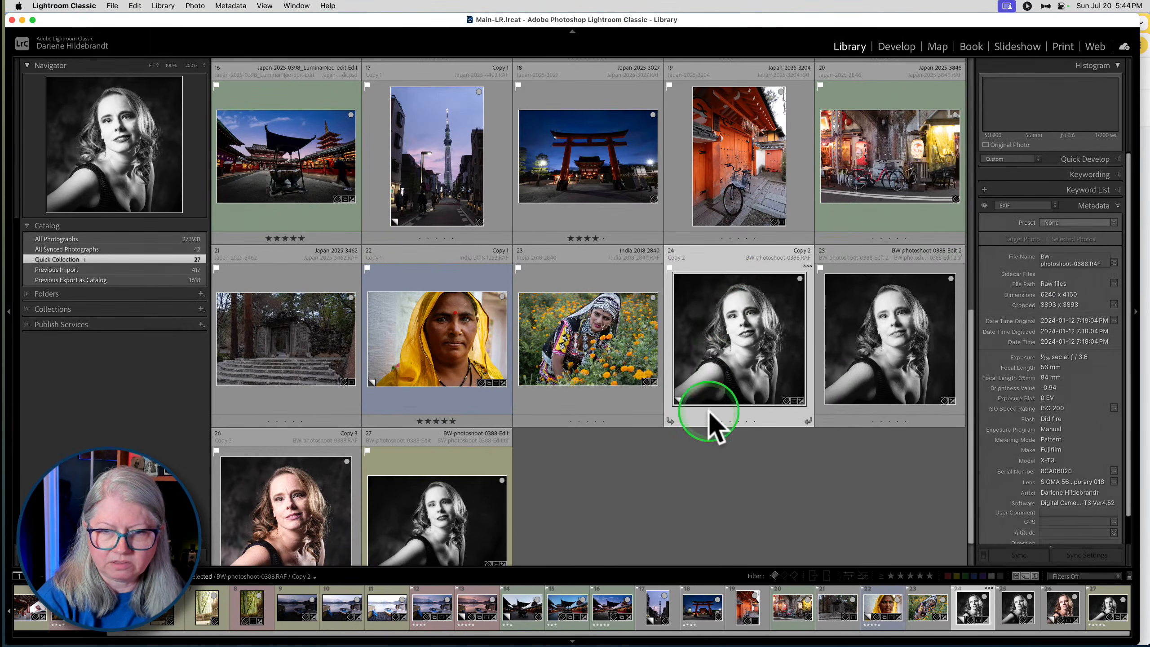
click(698, 483)
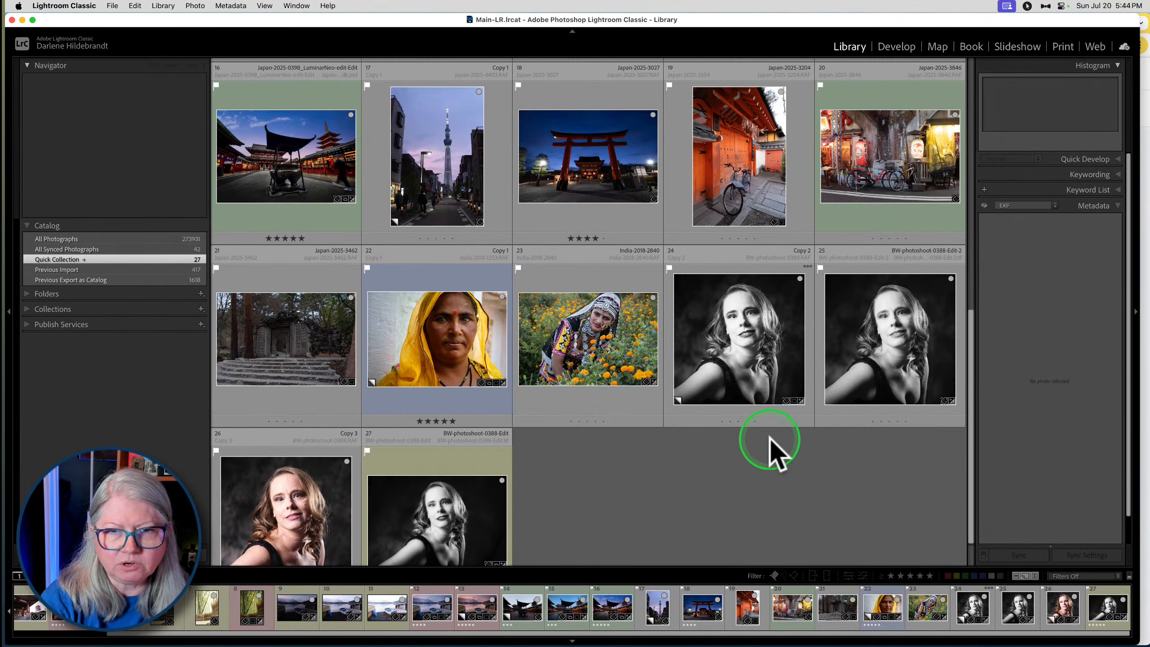
scroll(769, 445, up, 2)
scroll(383, 243, up, 3)
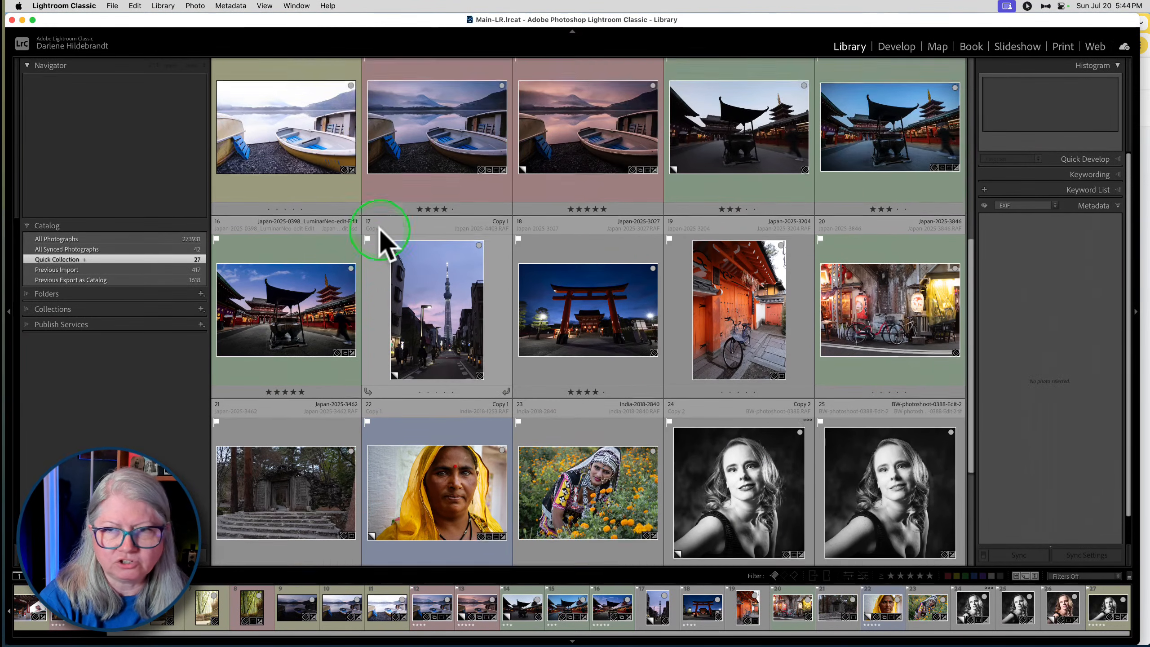
scroll(498, 236, up, 2)
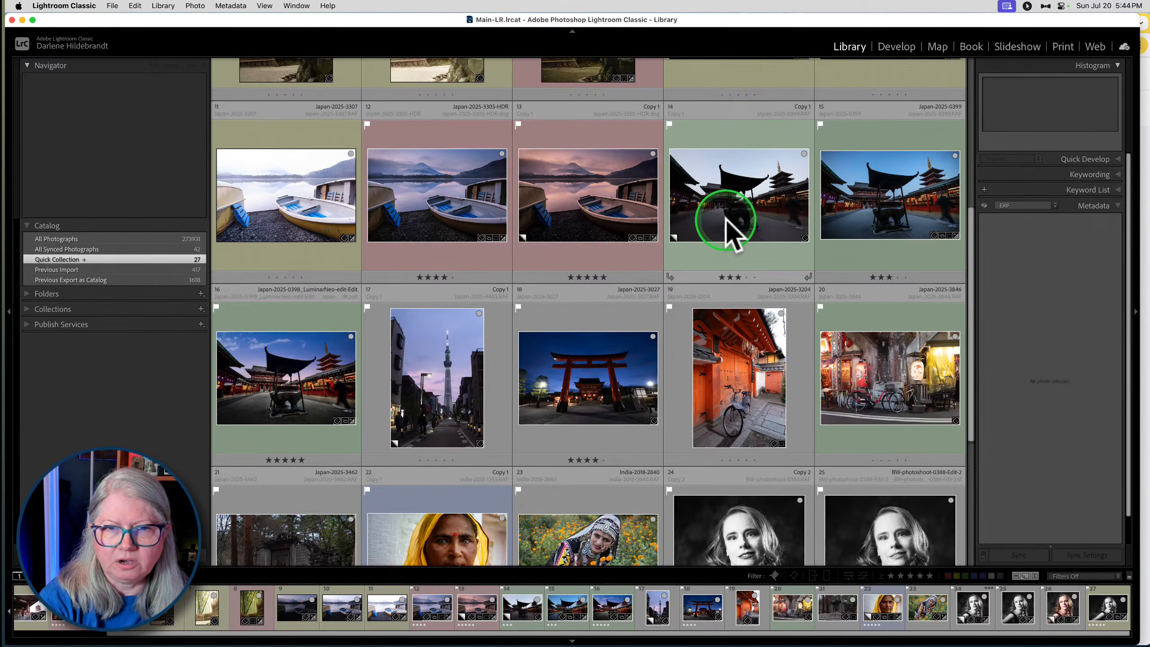
scroll(725, 219, up, 4)
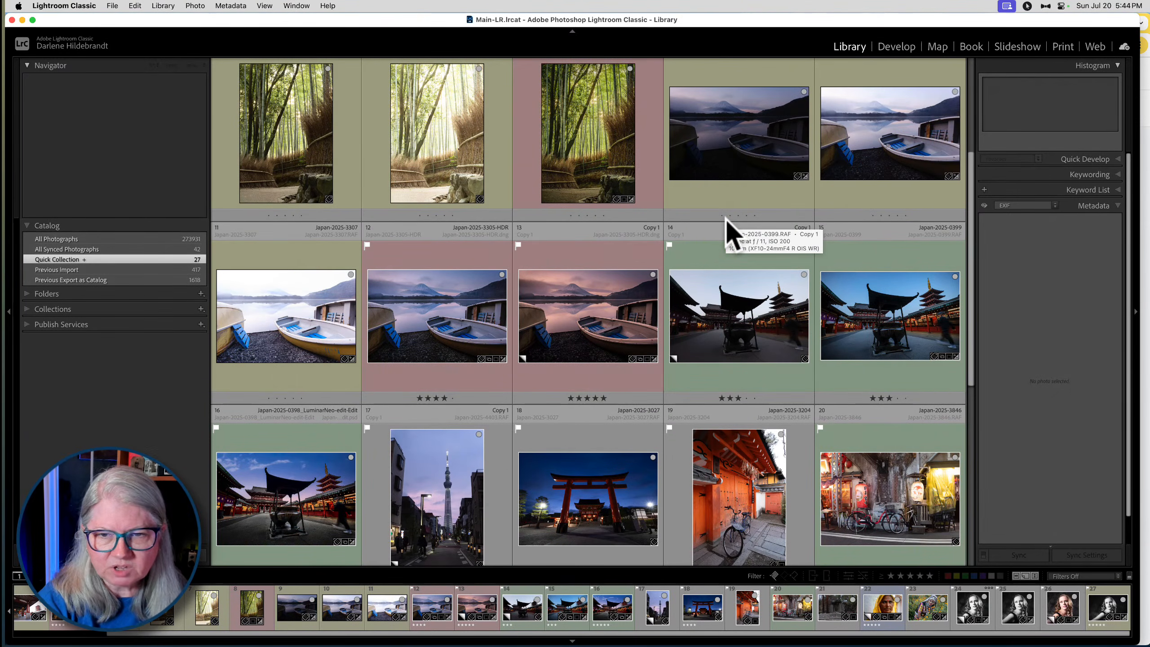
scroll(726, 218, down, 1)
scroll(726, 217, up, 2)
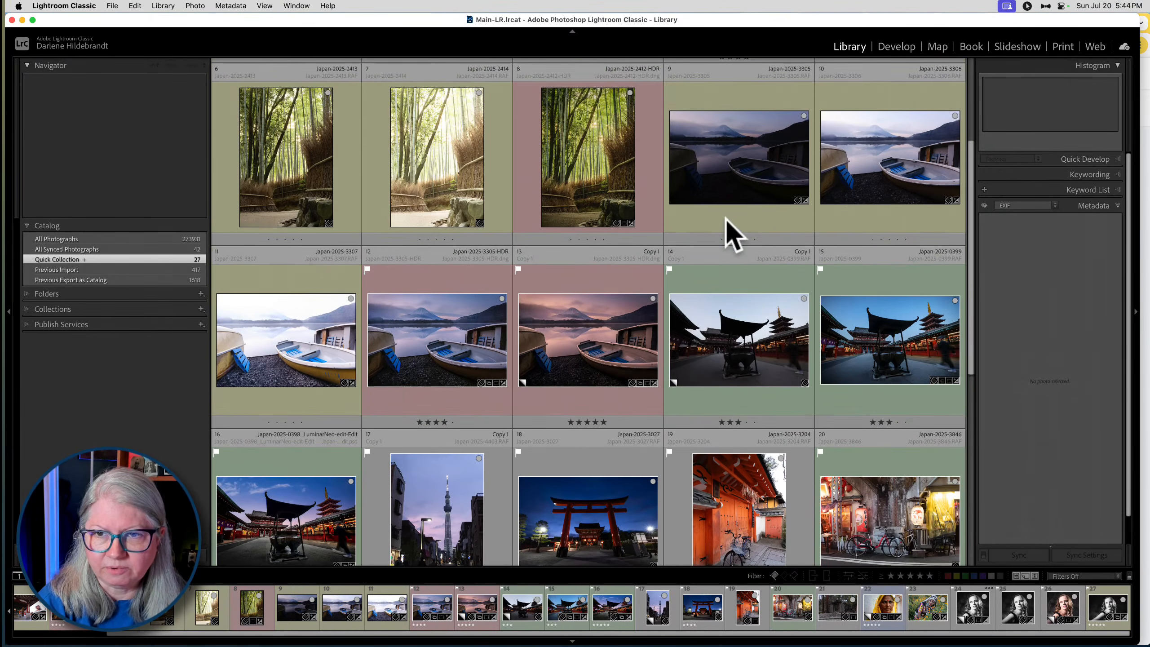
click(724, 152)
double_click(725, 153)
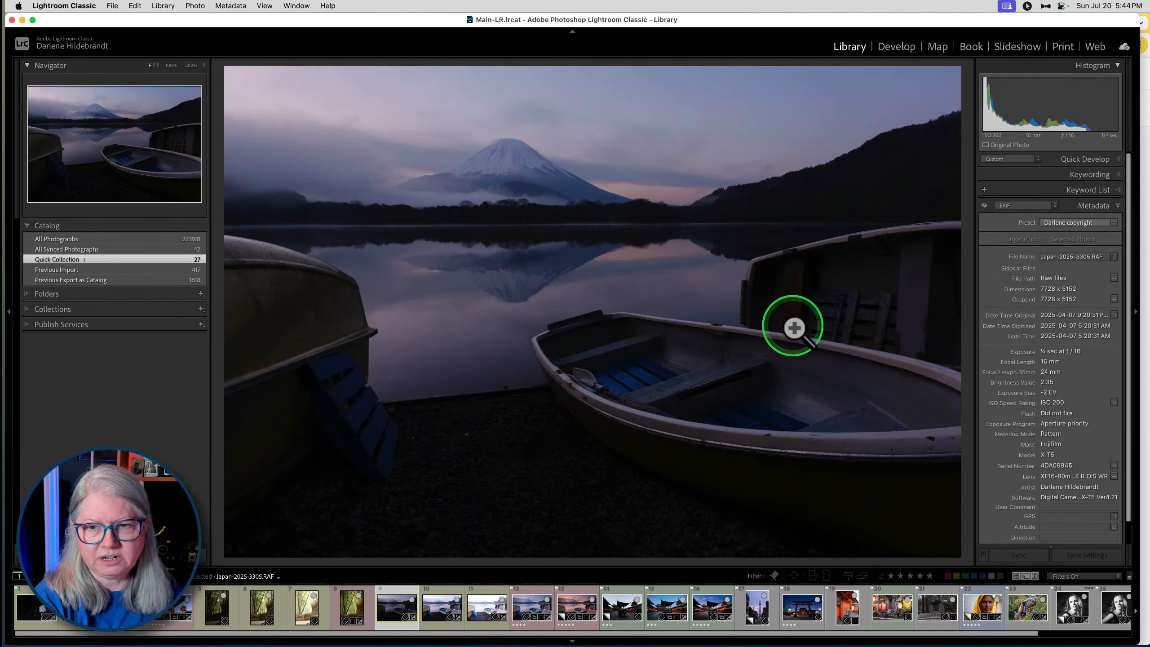
- Compare the lakeside boat's bracketed exposures Japan-2025-3305 to 3307 with the merged Japan-2025-3305-HDR.dng and its virtual copy
key(Right)
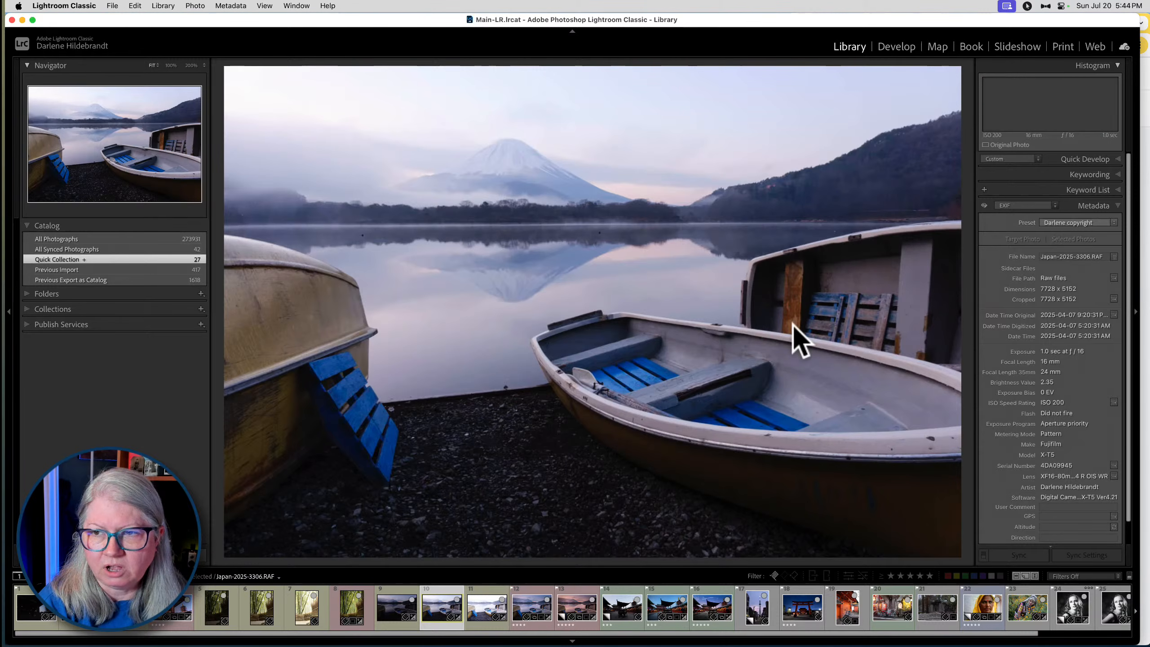
key(Right)
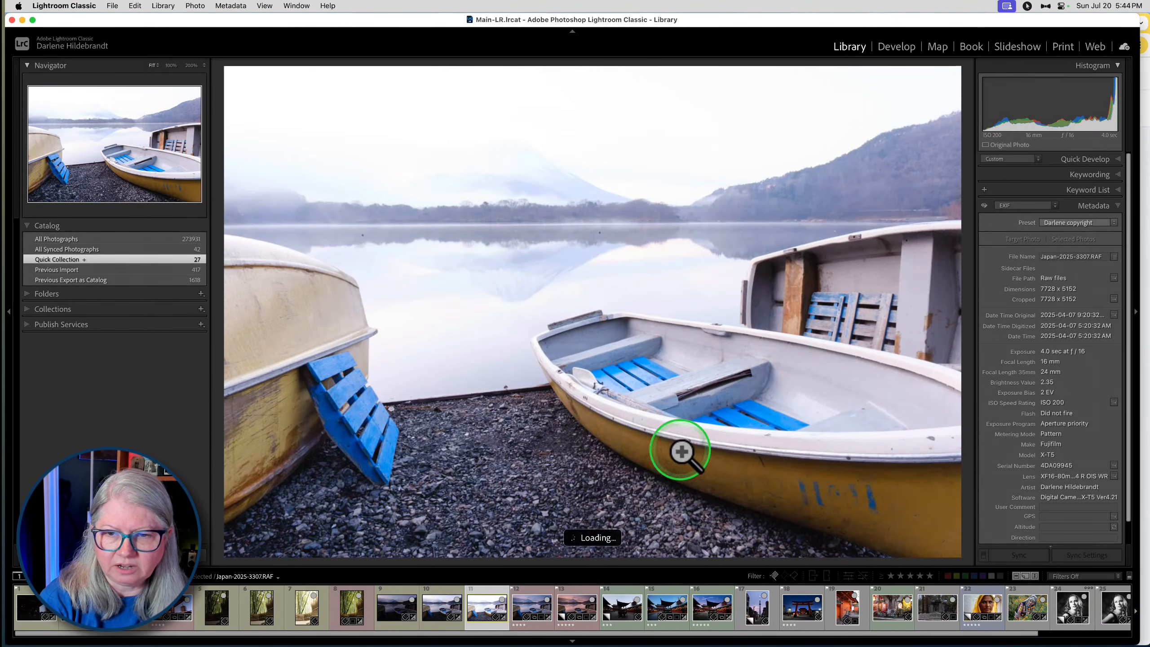
key(Left)
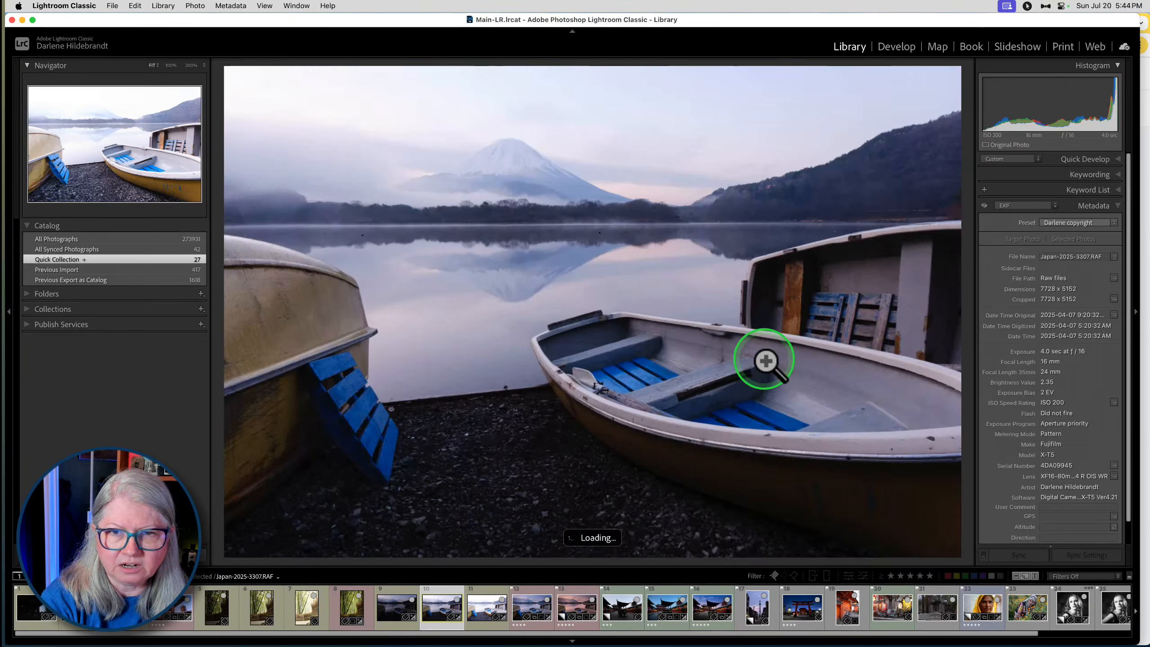
key(Left)
key(Right)
key(Right)
key(Right)
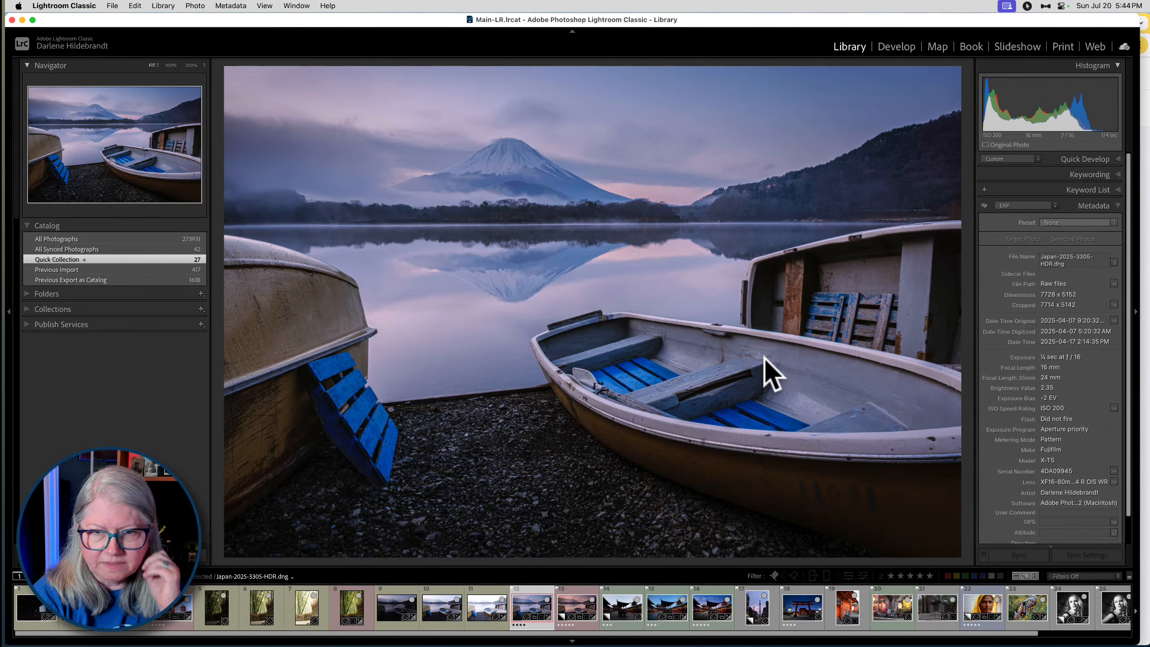
key(Right)
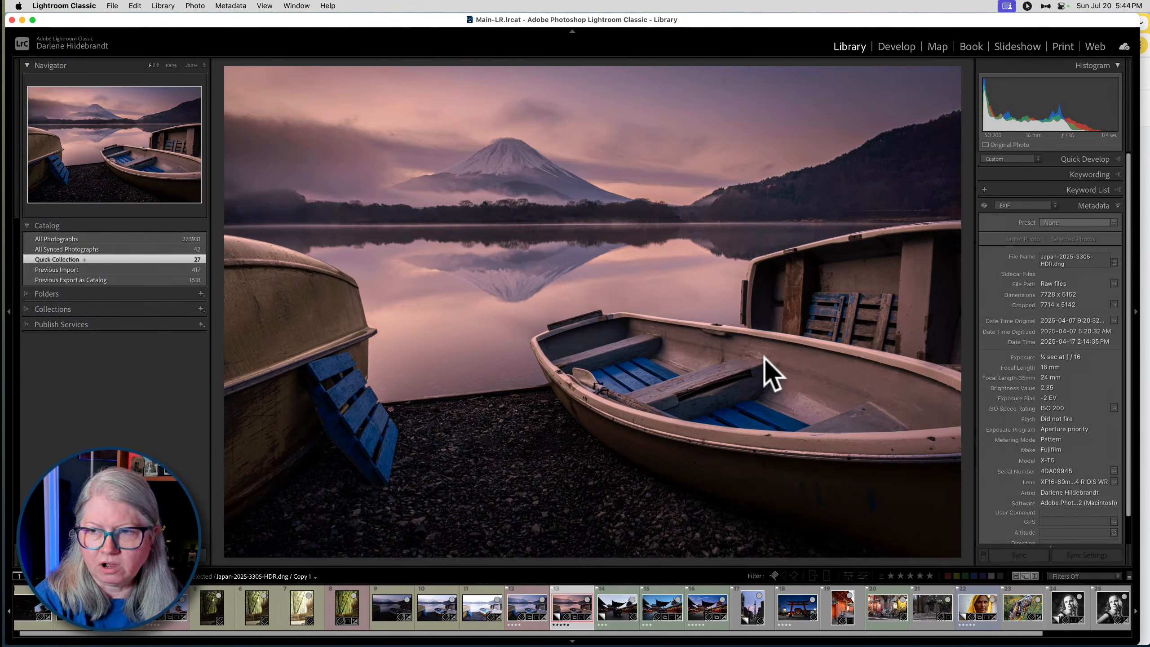
- Compare the profile and Basic settings of Japan-2025-3305-HDR.dng and its pink-toned virtual copy in Develop
key(d)
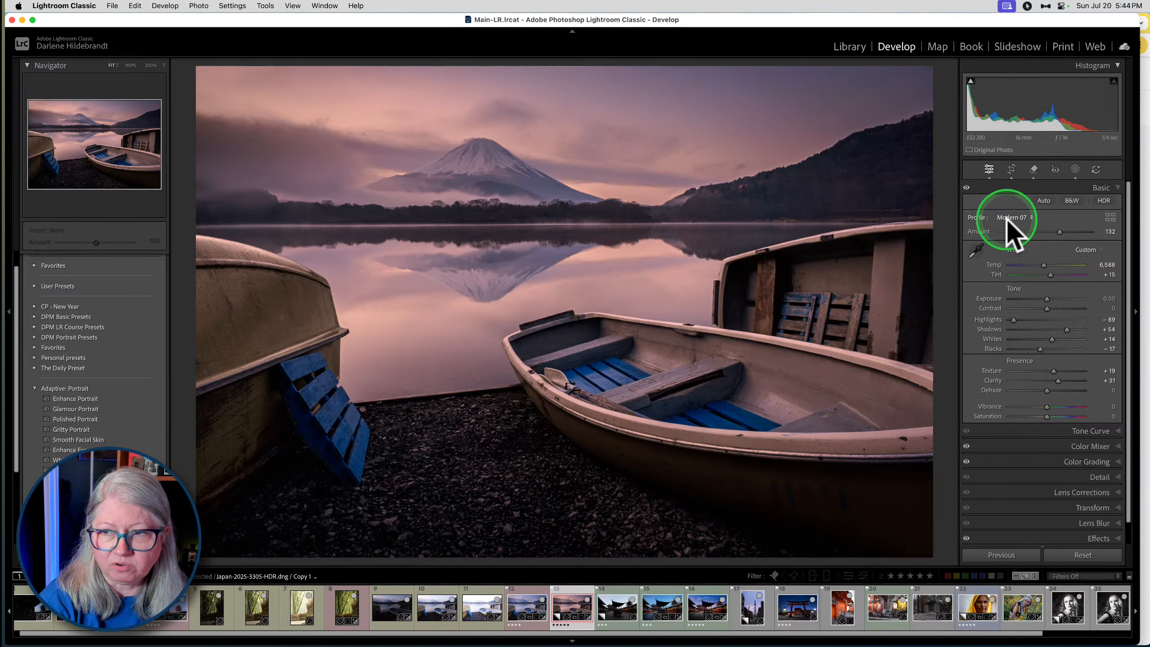
key(Left)
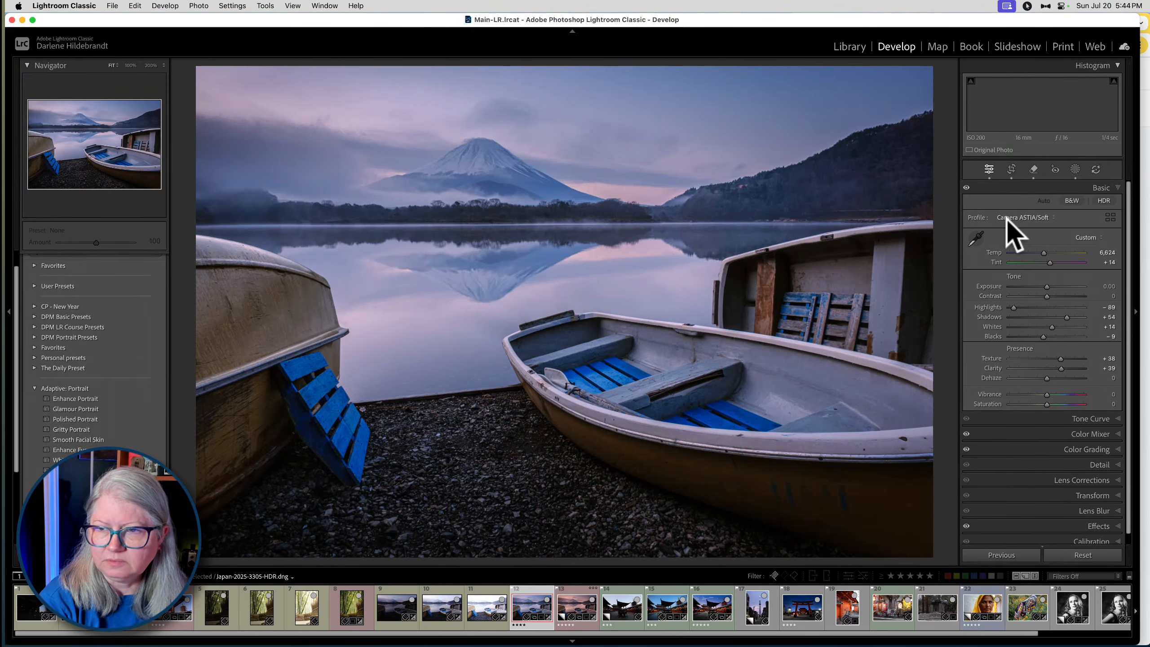
click(1023, 219)
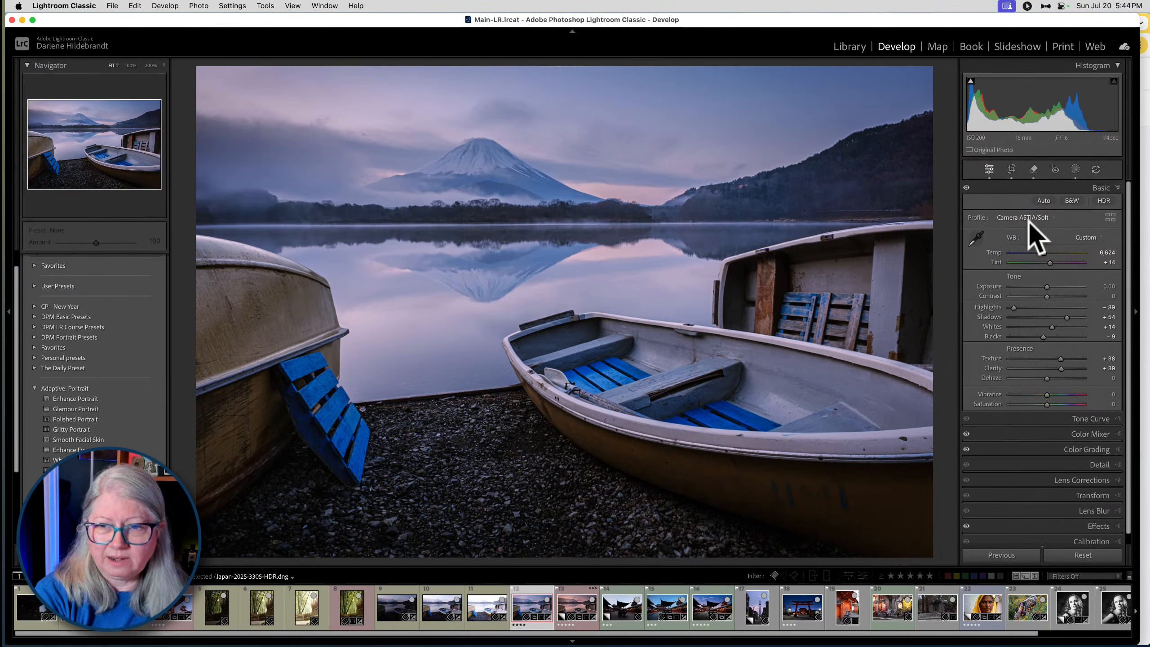
key(Right)
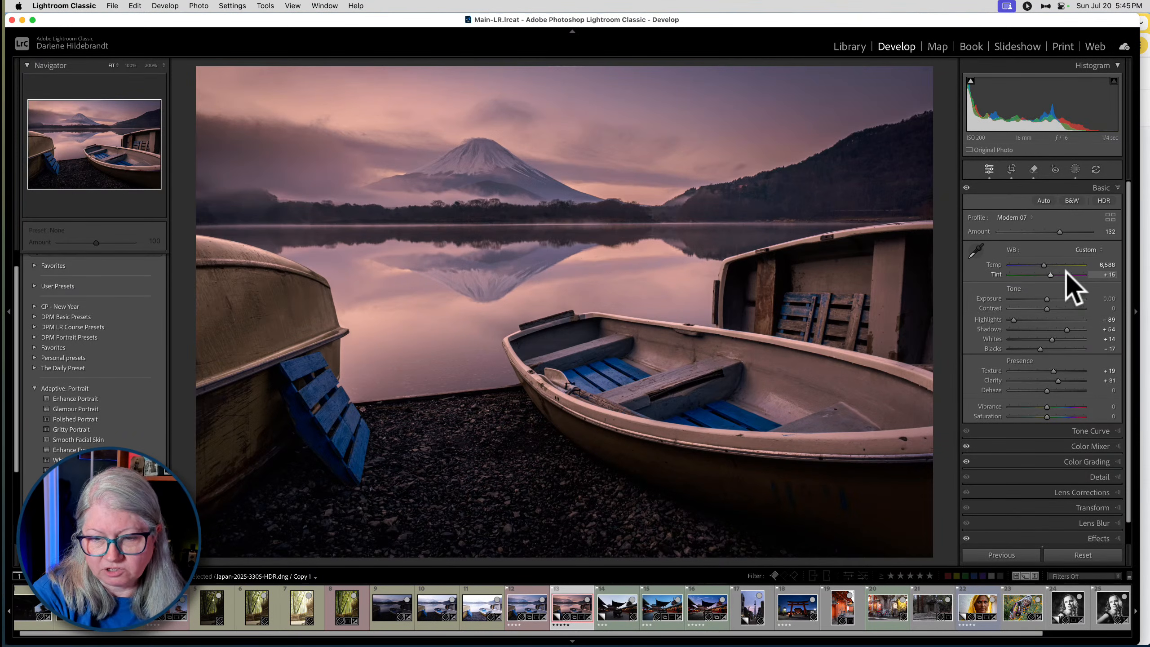
- Open the edited temple photo Japan-2025-0399.RAF and set its Exposure to +0.15 and Tint to +16
key(Right)
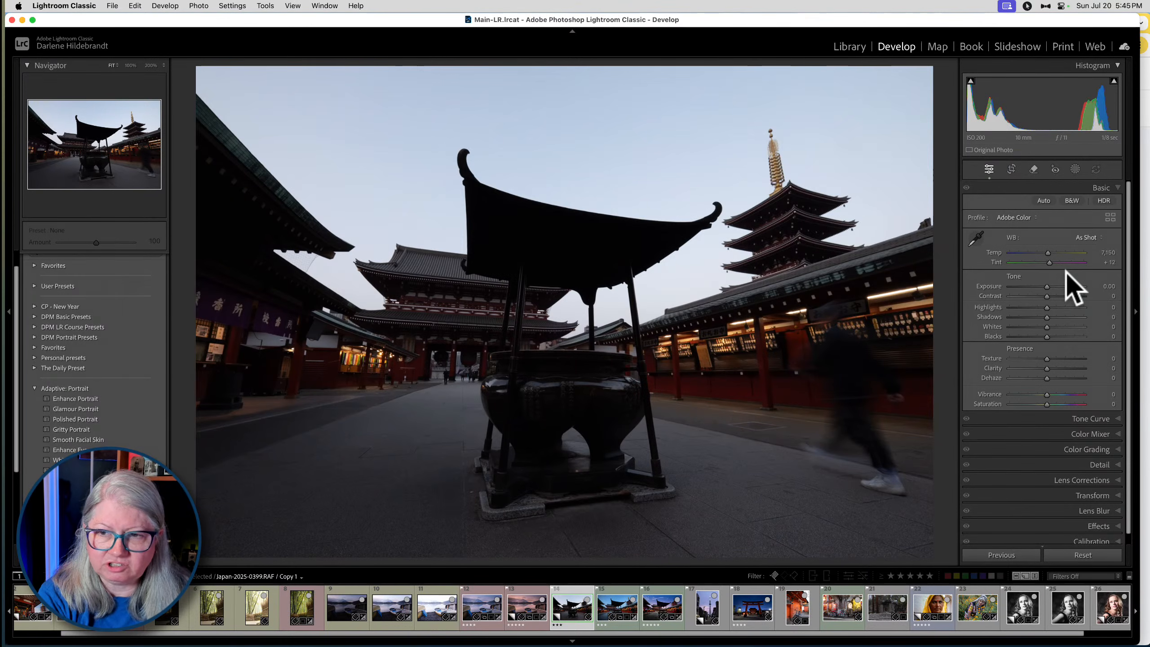
key(Right)
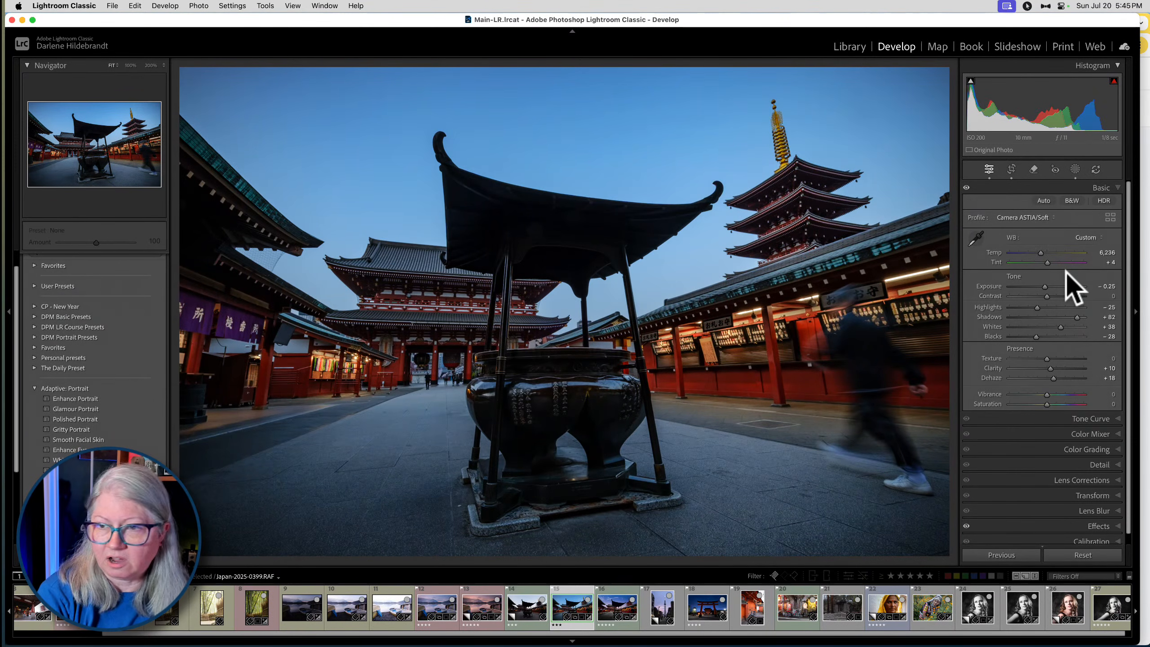
drag(1045, 287, 1048, 285)
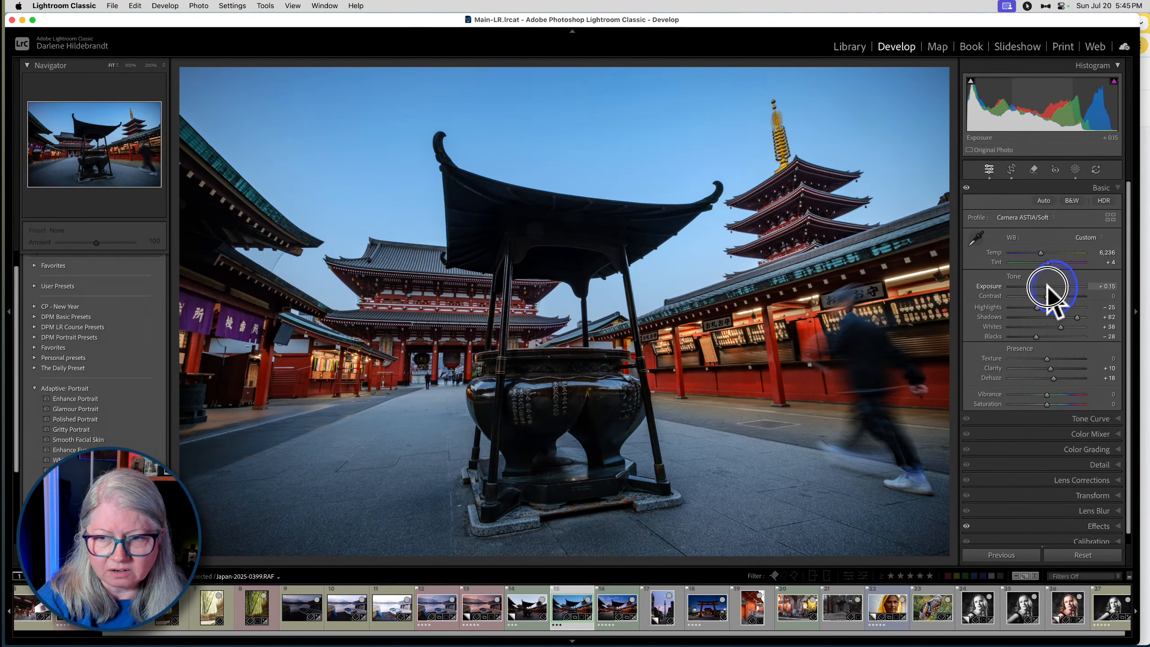
drag(1050, 263, 1053, 263)
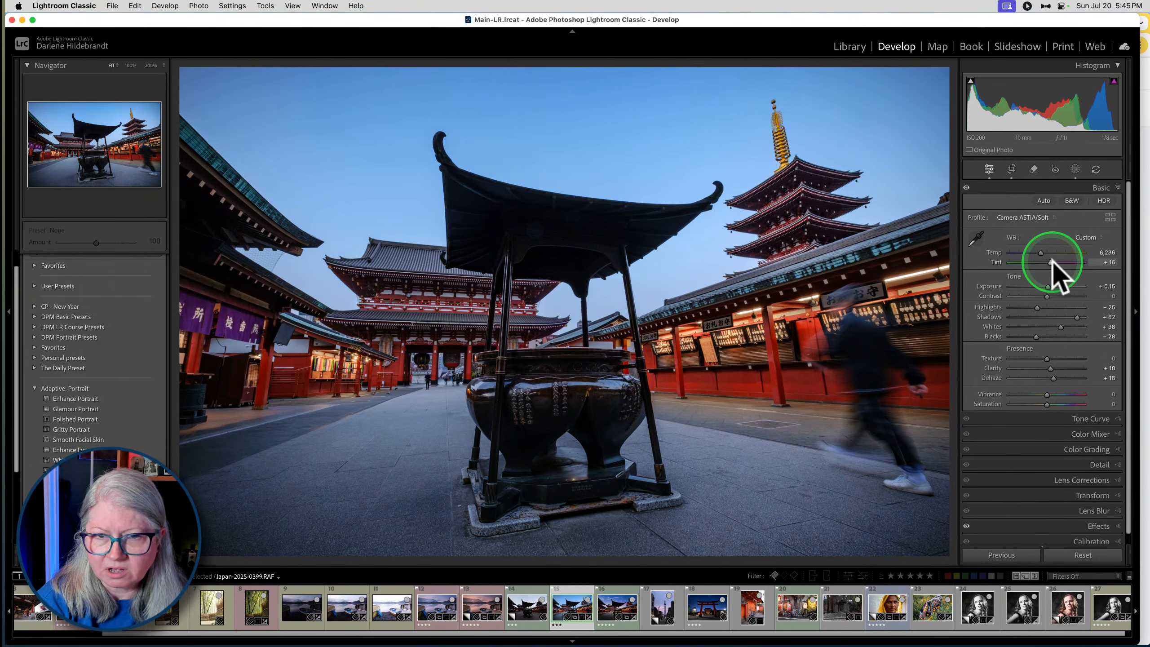
- Compare the Luminar Neo temple edit Japan-2025-0398_LuminarNeo-edit-Edit.psd with the Lightroom edit Japan-2025-0399.RAF
key(Right)
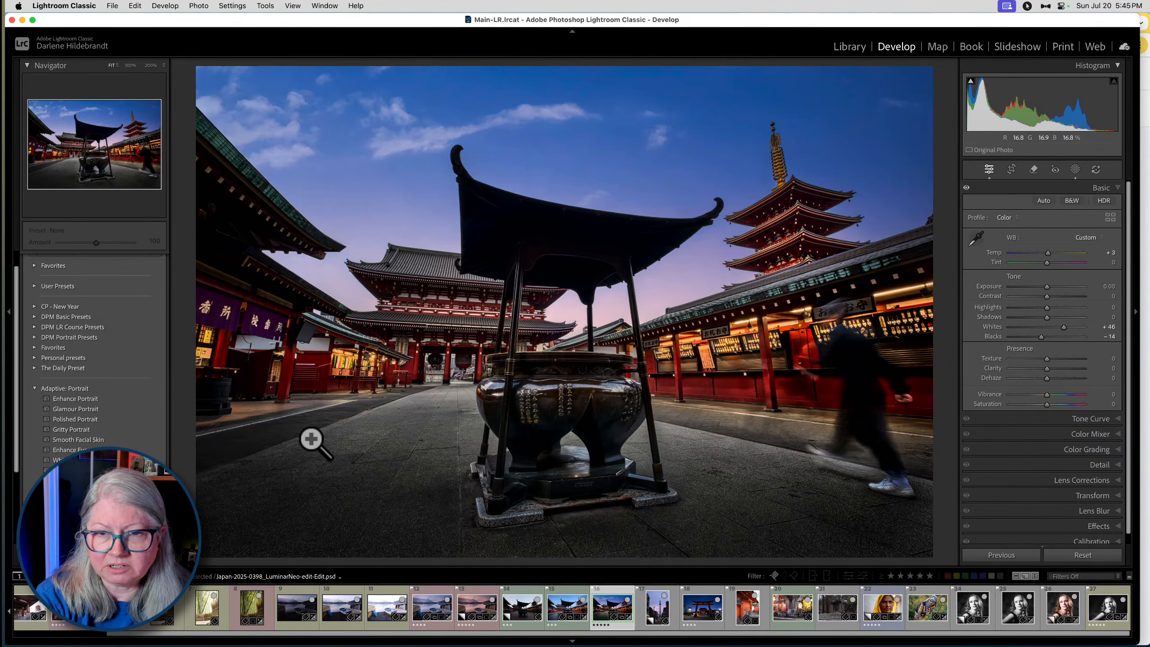
key(Left)
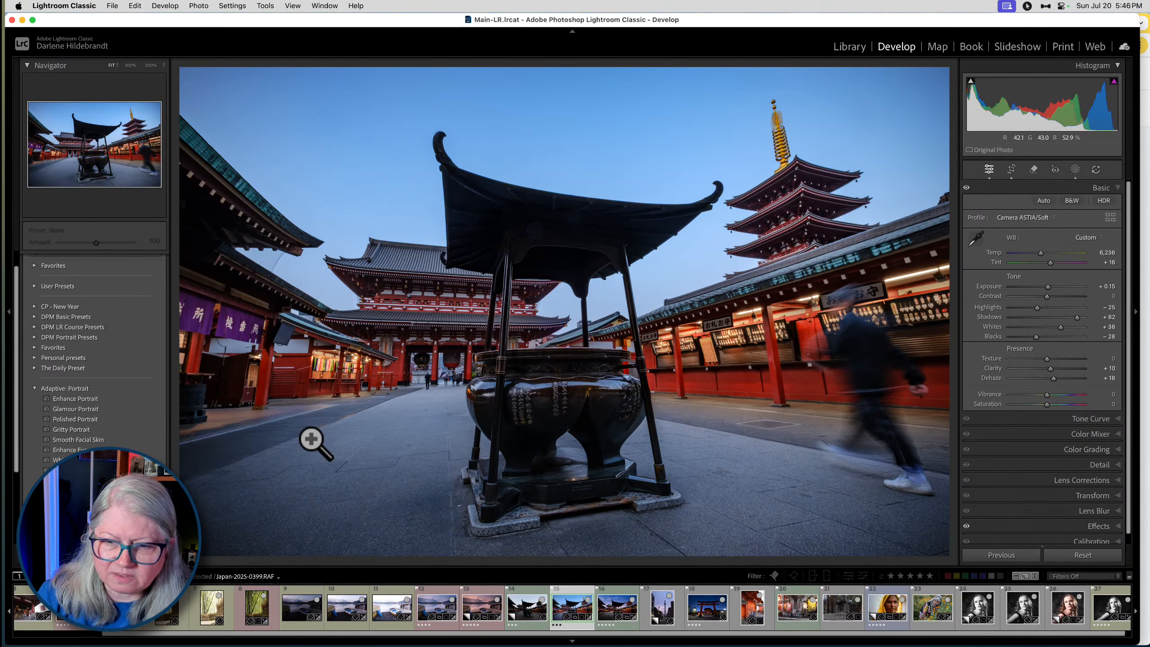
key(Right)
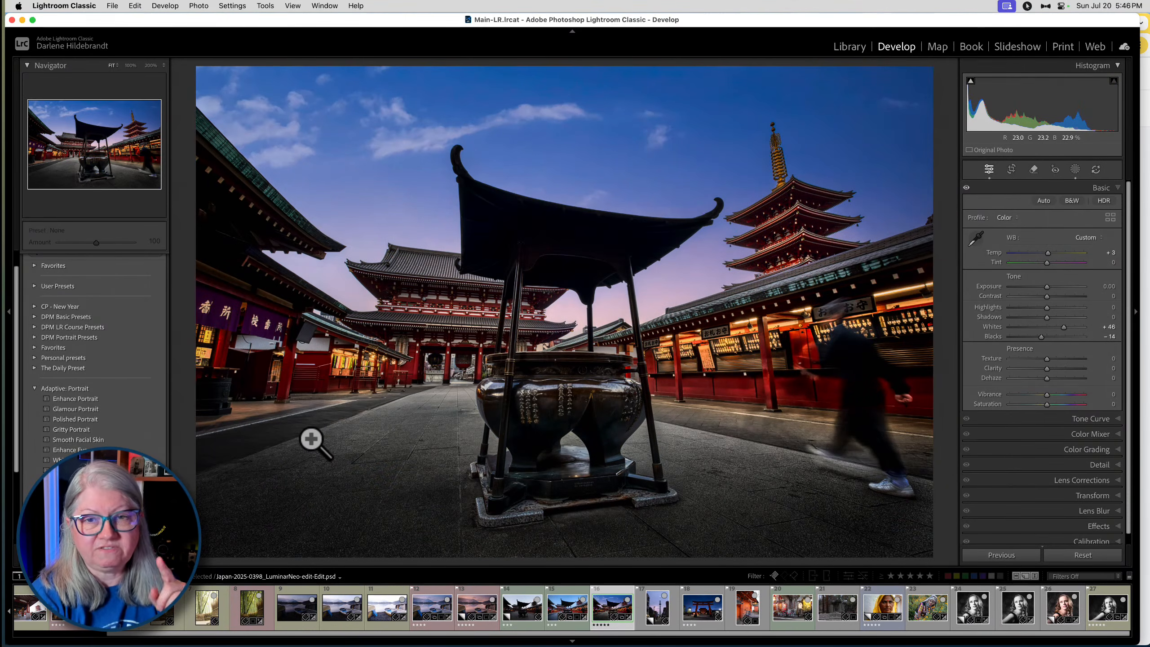
- Select the unedited tower virtual copy of Japan-2025-4403.RAF in the grid and go to its folder in the Library
key(Right)
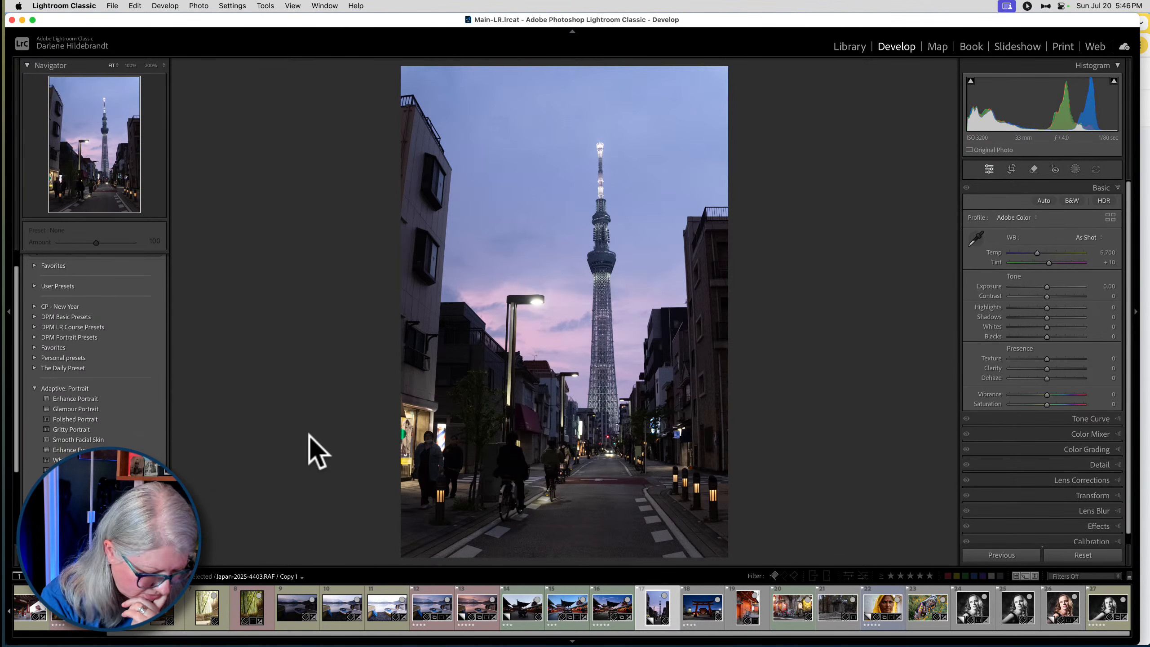
key(g)
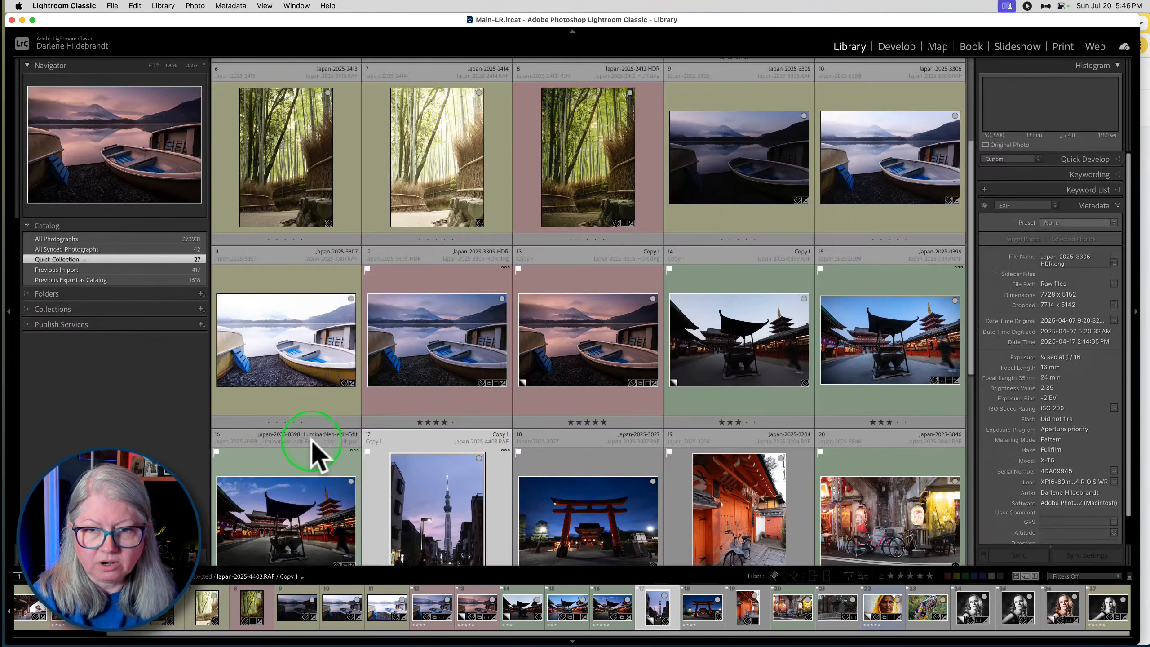
scroll(609, 344, down, 3)
scroll(609, 339, up, 2)
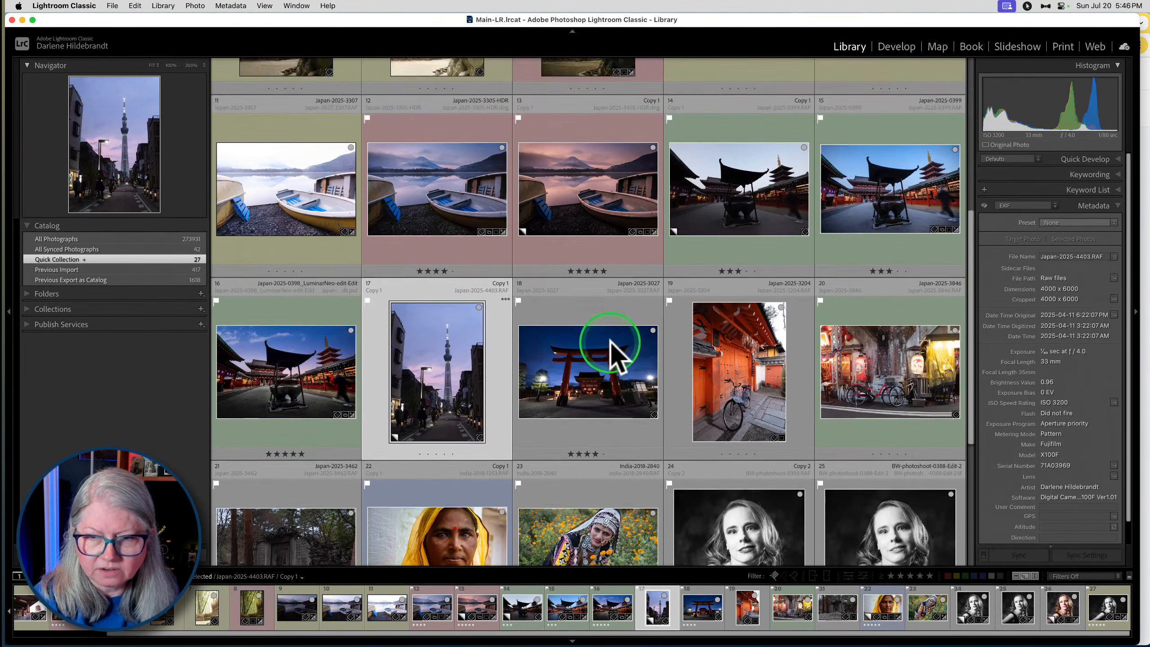
right_click(413, 362)
click(448, 342)
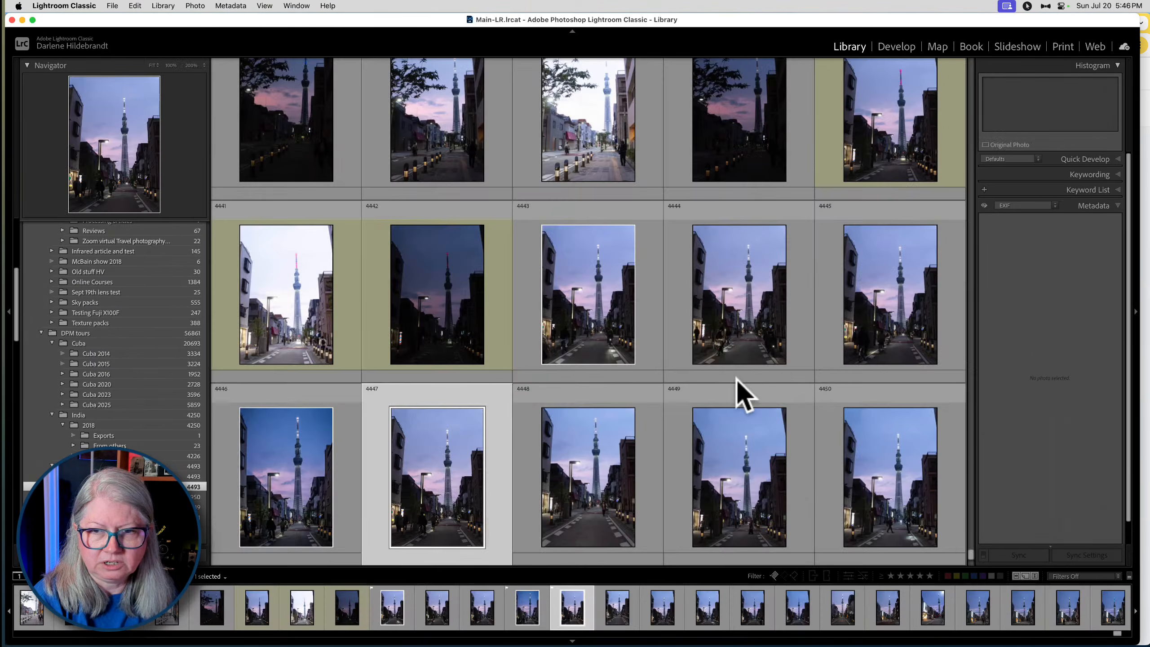
- Add the edited tower photo Japan-2025-4403.RAF to the Quick Collection and go to that collection
click(418, 453)
click(296, 461)
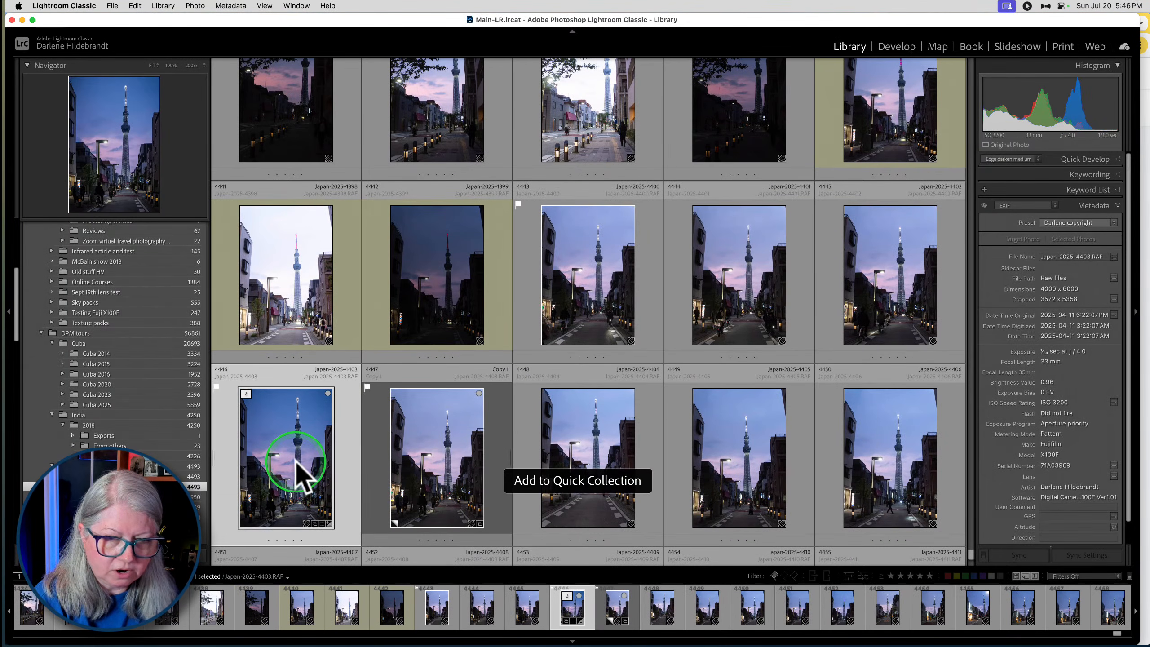
right_click(303, 451)
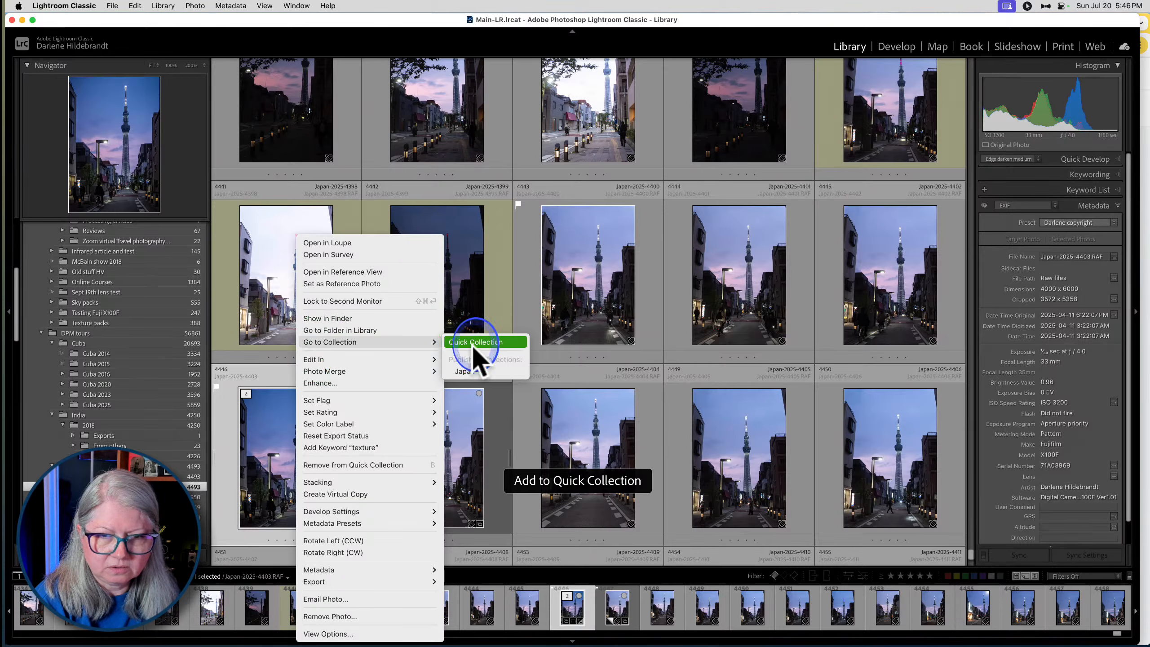
click(471, 344)
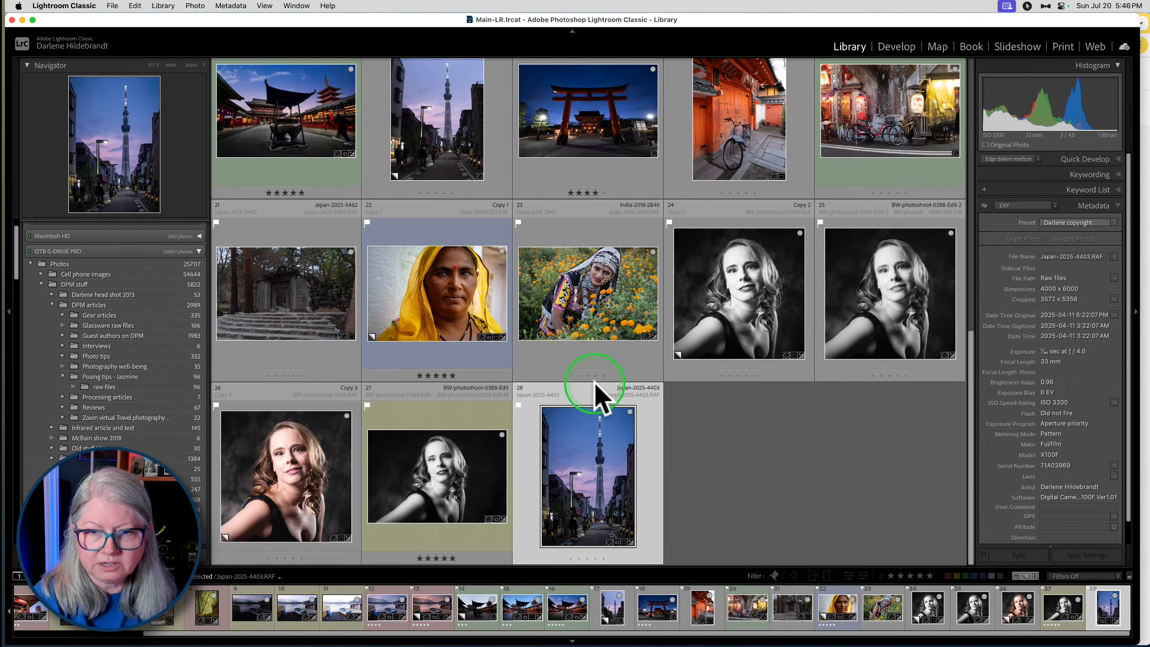
- Compare the before and after views of the tower photo Japan-2025-4403.RAF in Develop
key(d)
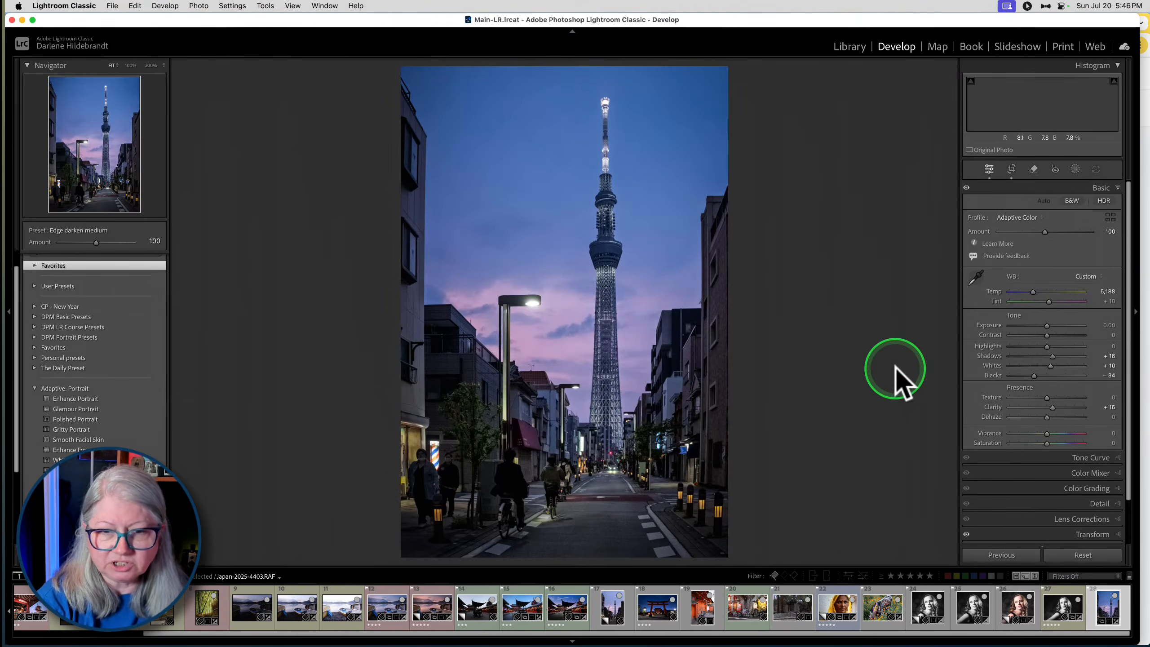
key(backslash)
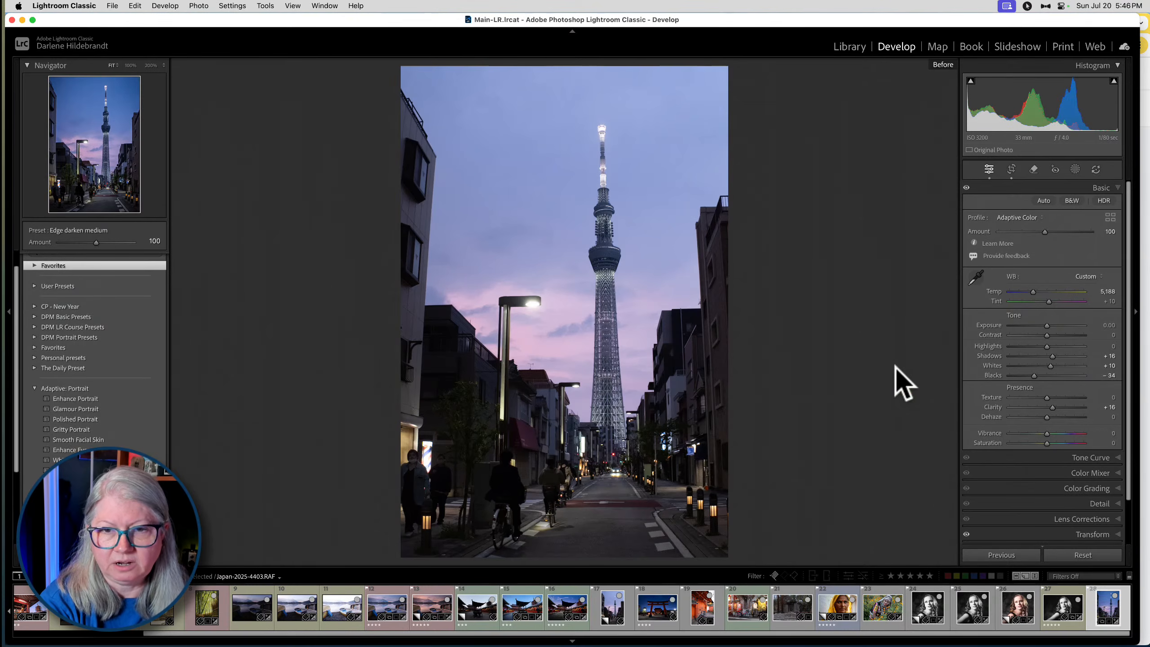
key(backslash)
key(backslash)
key(backslash)
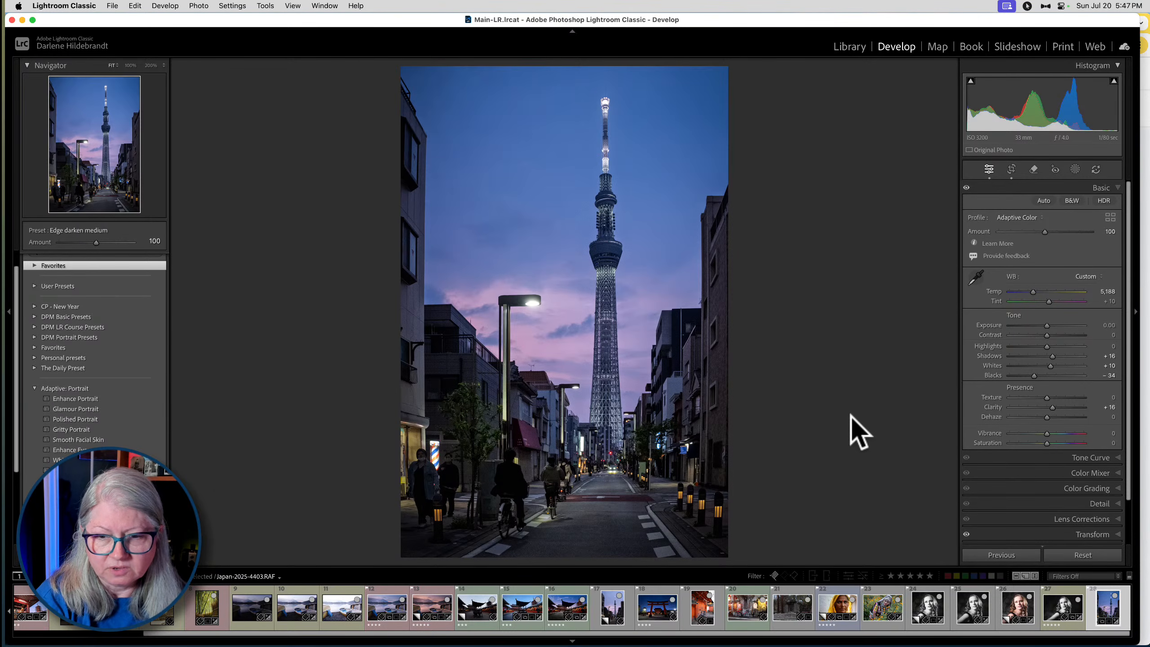
- View the torii gate photo Japan-2025-3027.RAF in Develop, then browse the Quick Collection grid back to its first photos
click(645, 618)
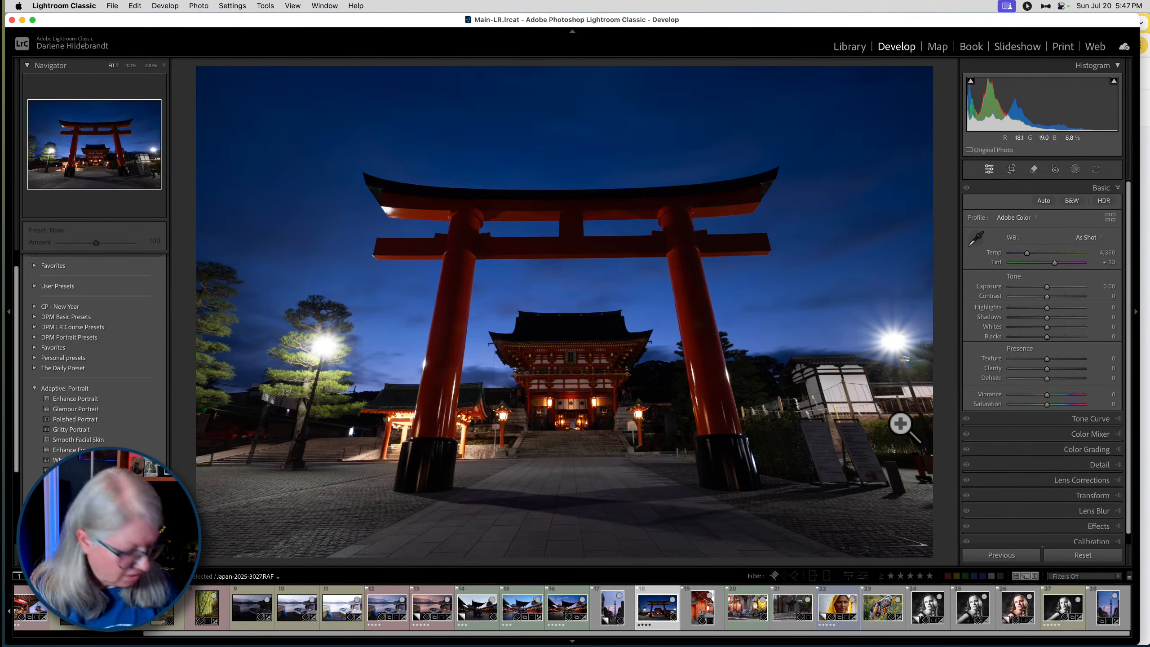
key(g)
click(860, 384)
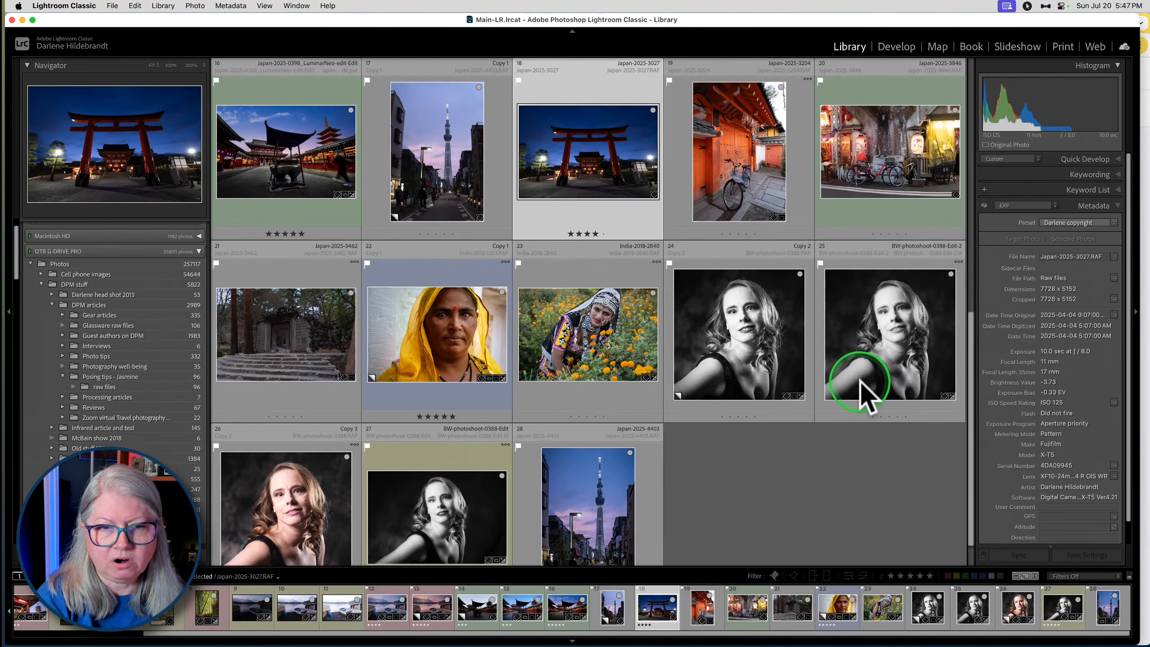
scroll(860, 383, up, 1)
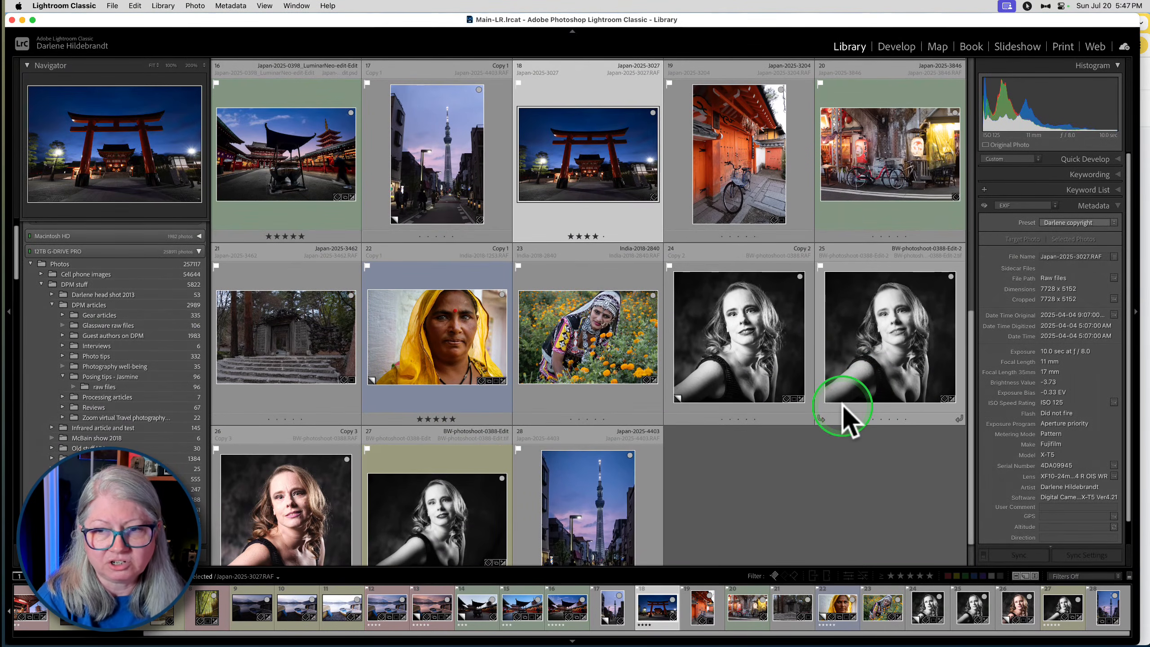
scroll(843, 405, up, 3)
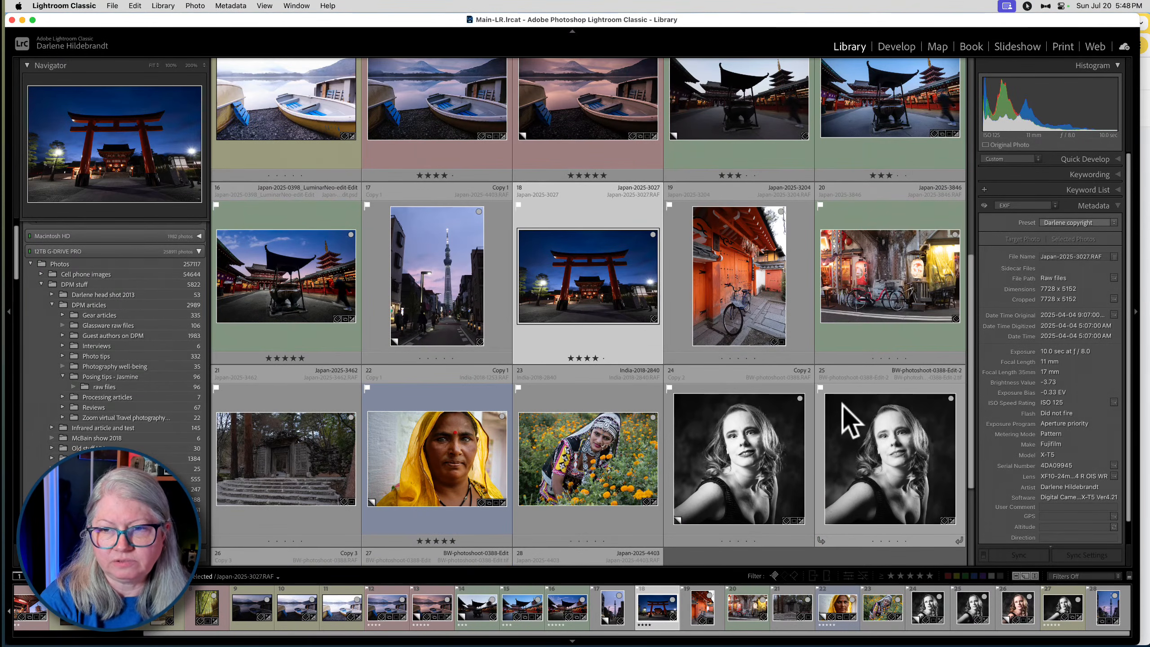
mouse_move(842, 403)
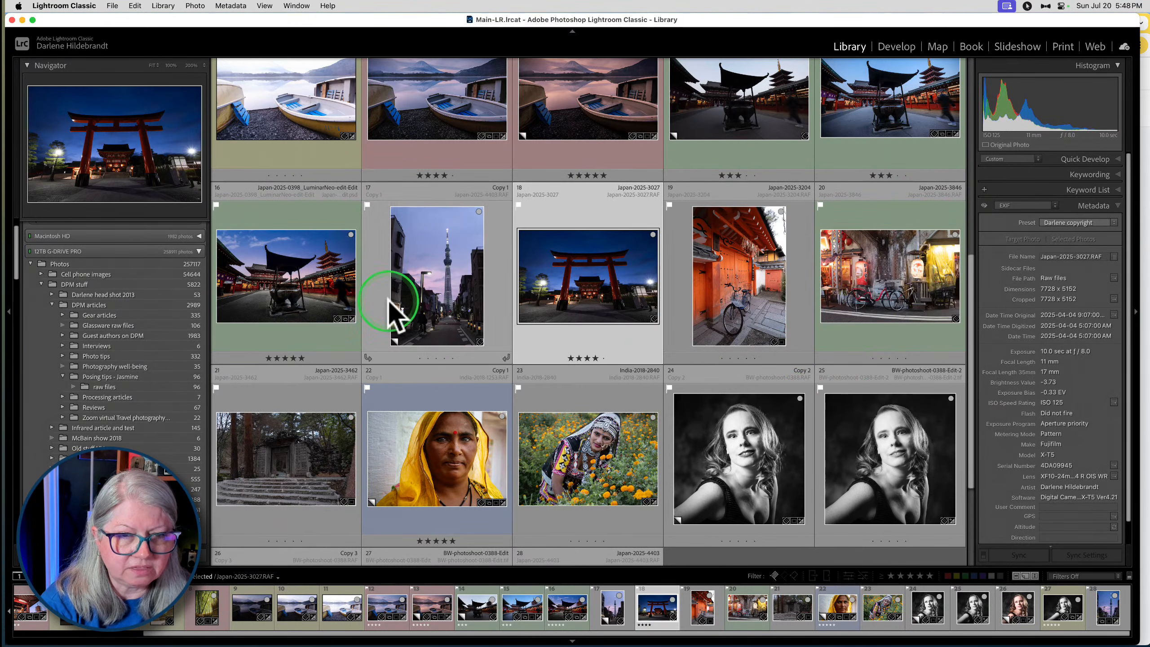
mouse_move(351, 314)
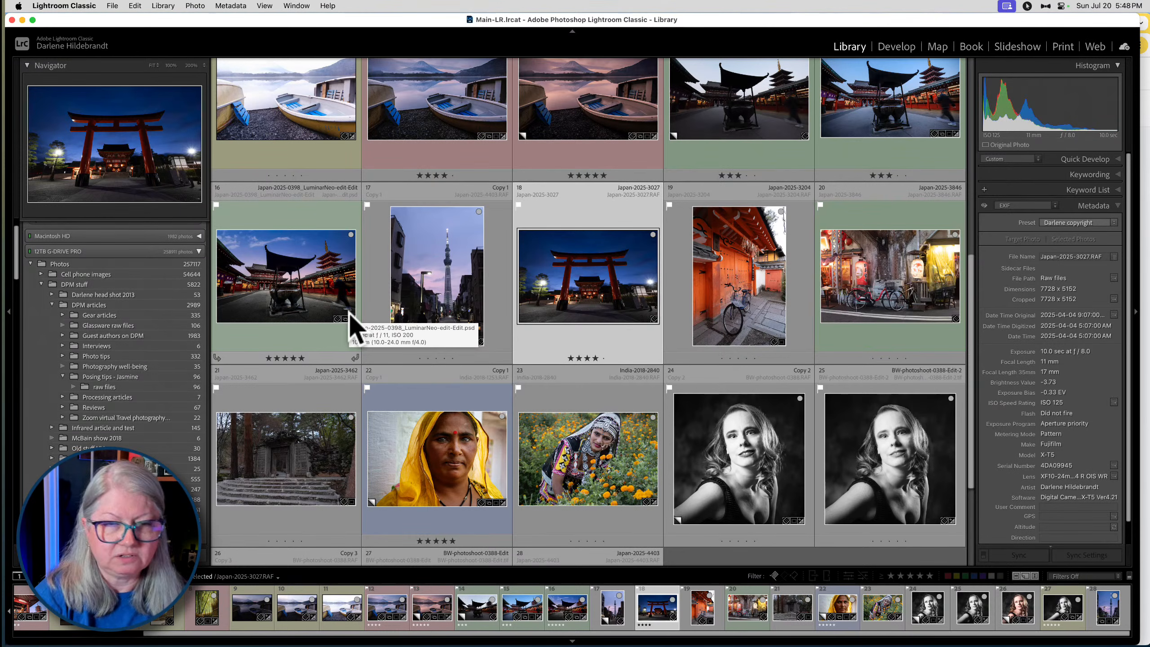
scroll(353, 324, up, 4)
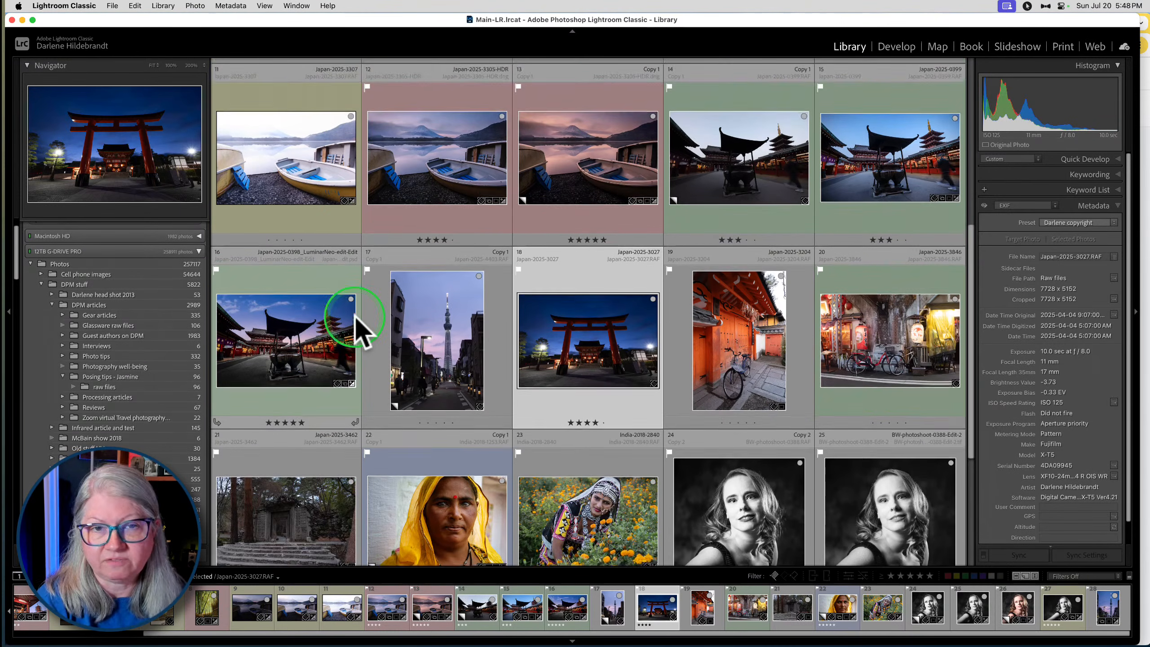
scroll(355, 315, up, 8)
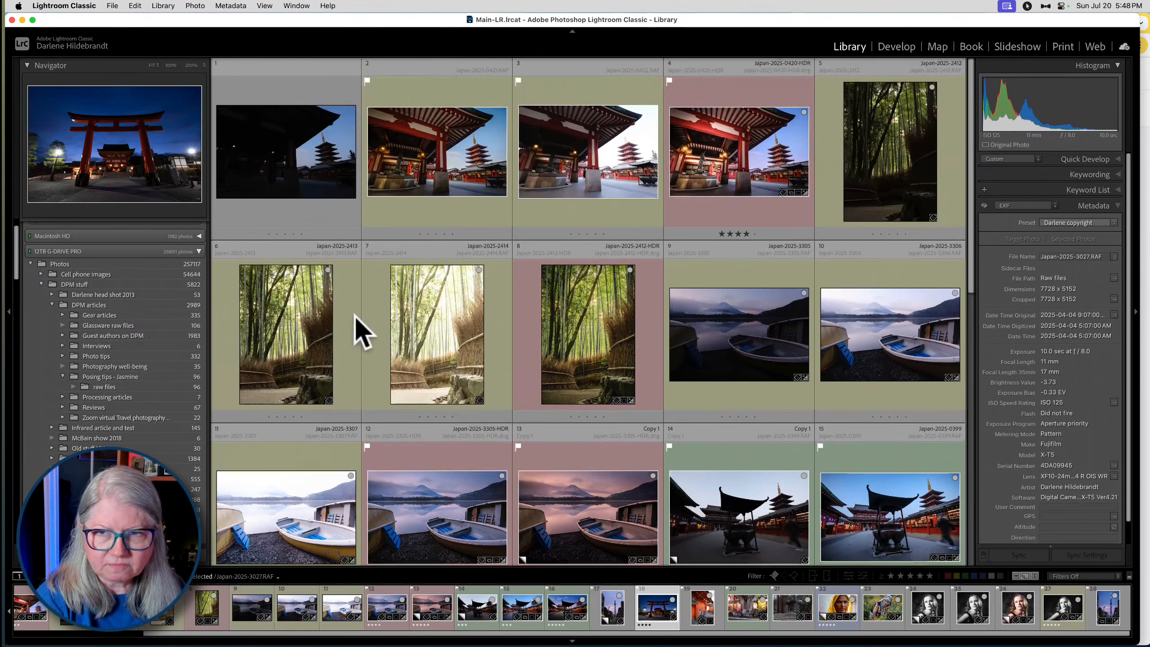
click(394, 318)
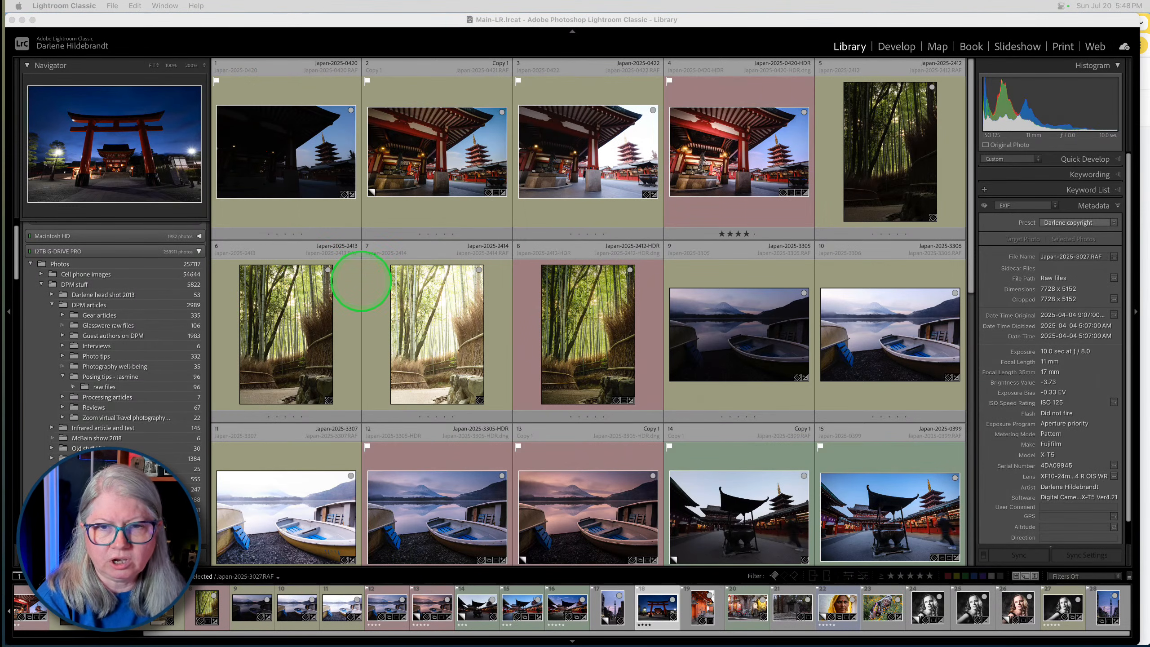
- Switch to Lightroom Classic and view the temple virtual copy of Japan-2025-0421.RAF enlarged in the Library
key(super+Tab)
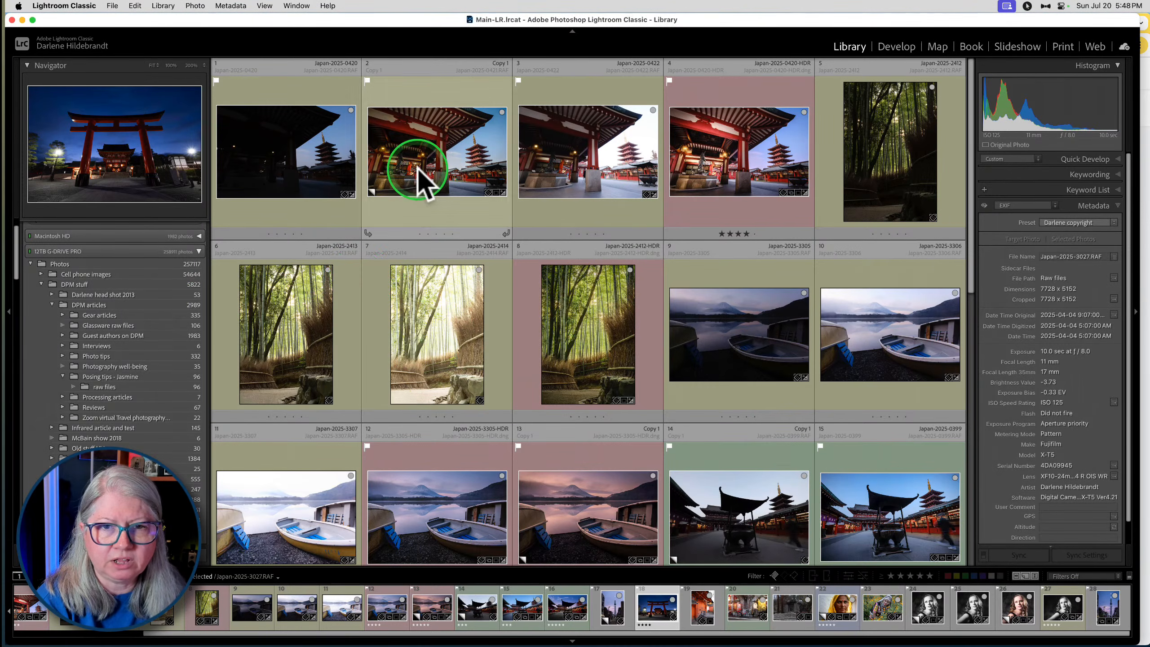
click(418, 169)
double_click(417, 169)
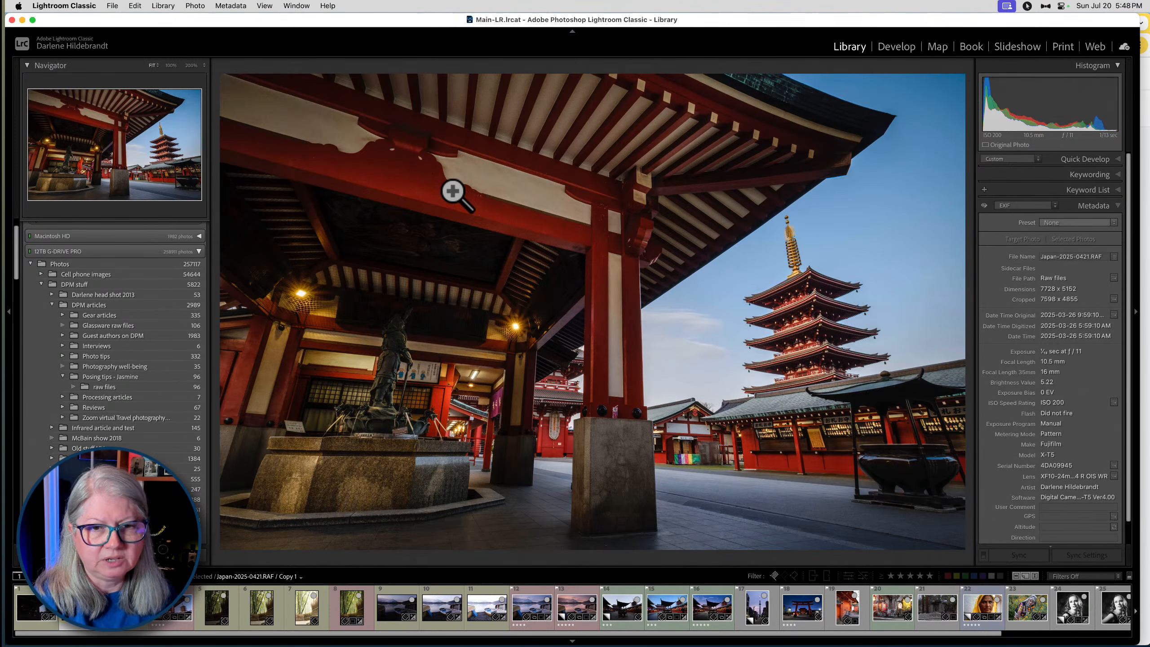
key(g)
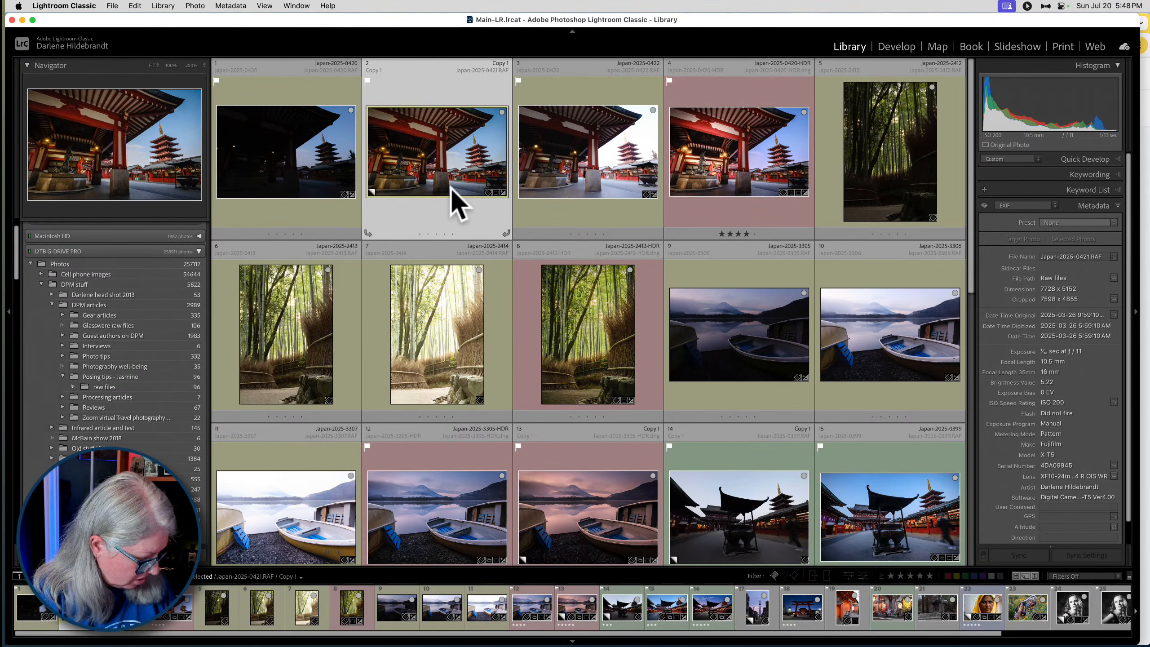
- Turn on clipping indicators for the temple virtual copy of Japan-2025-0421.RAF in Develop and set Shadows to +100, ending in the Library grid
key(d)
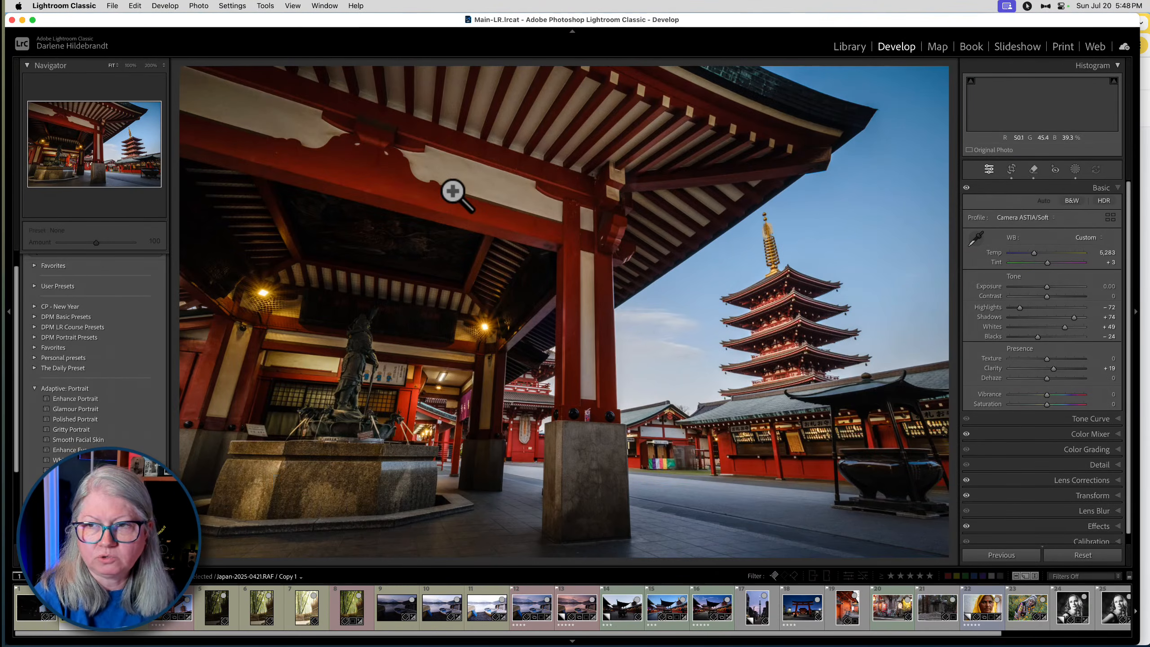
key(j)
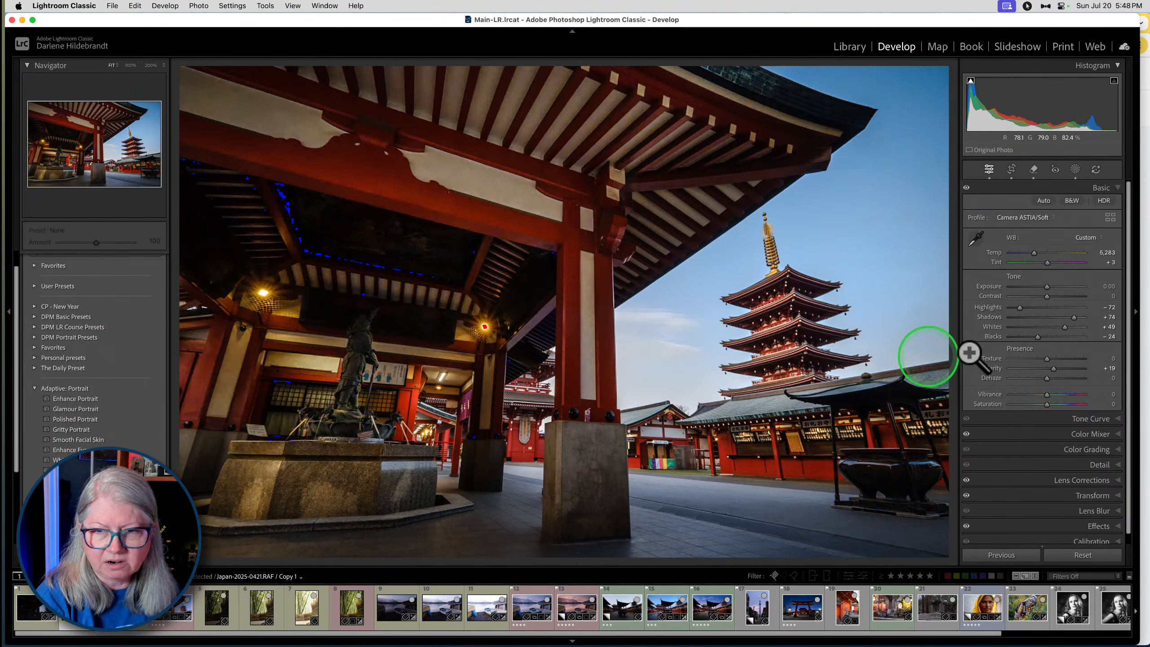
mouse_move(1074, 317)
mouse_down()
mouse_move(1039, 318)
mouse_move(1086, 317)
mouse_up()
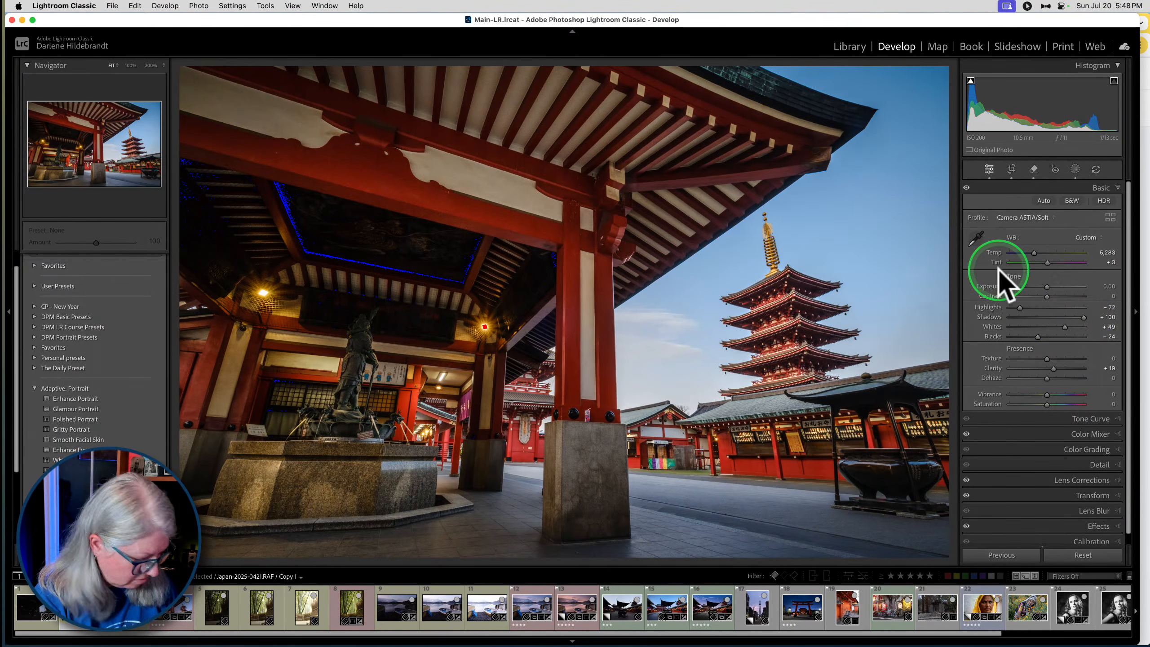
key(g)
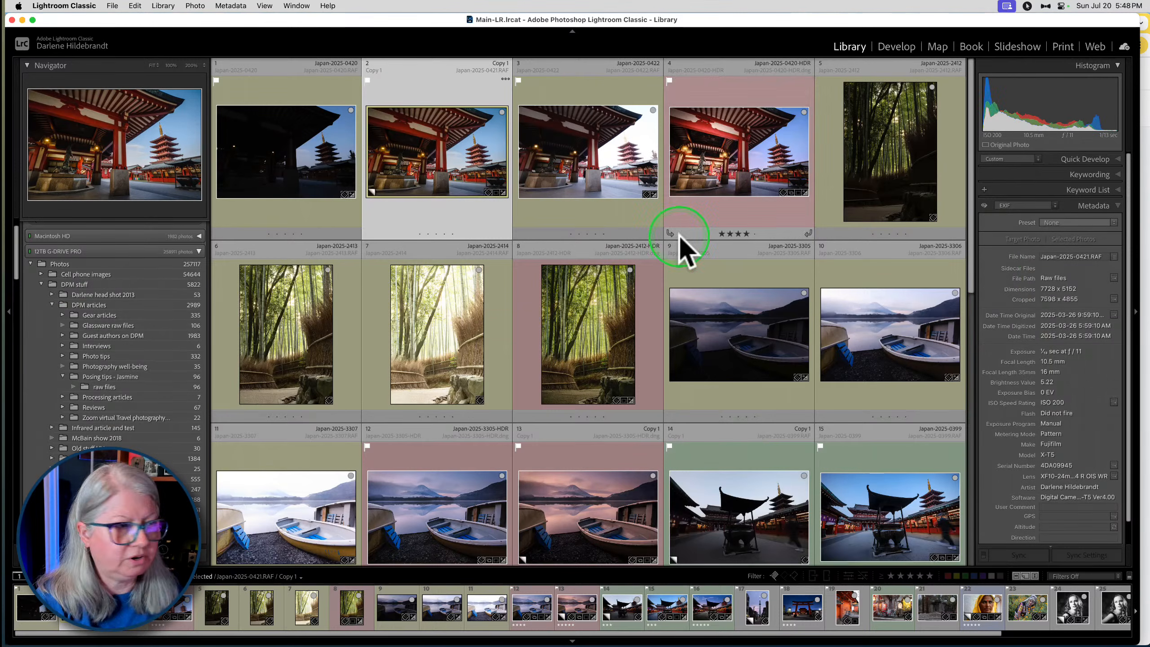
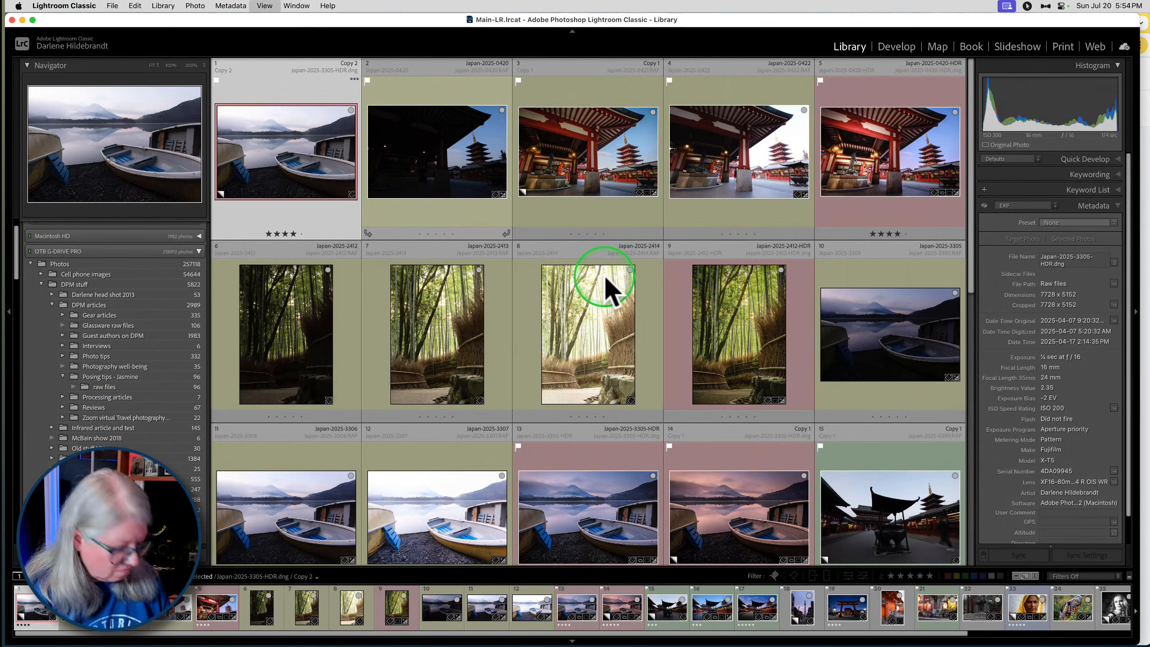
- Open the selected boat and lake photo for developing, and set Highlights to -67 and Shadows to +27
key(d)
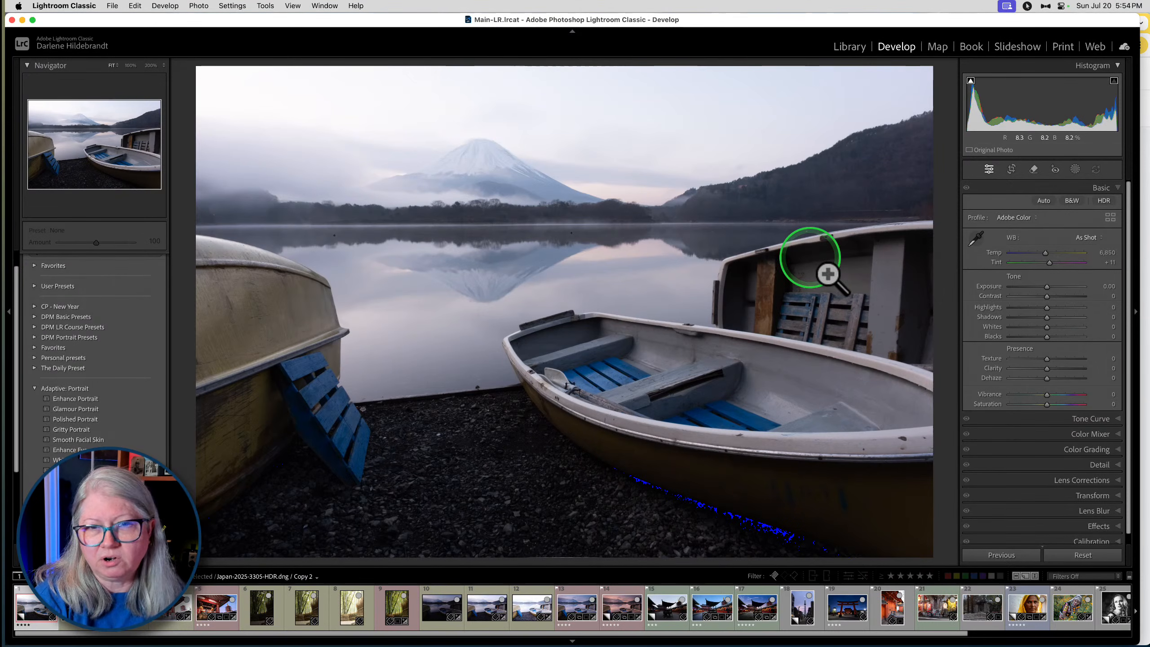
mouse_move(1046, 307)
mouse_down()
mouse_move(1022, 309)
mouse_move(1056, 318)
mouse_up()
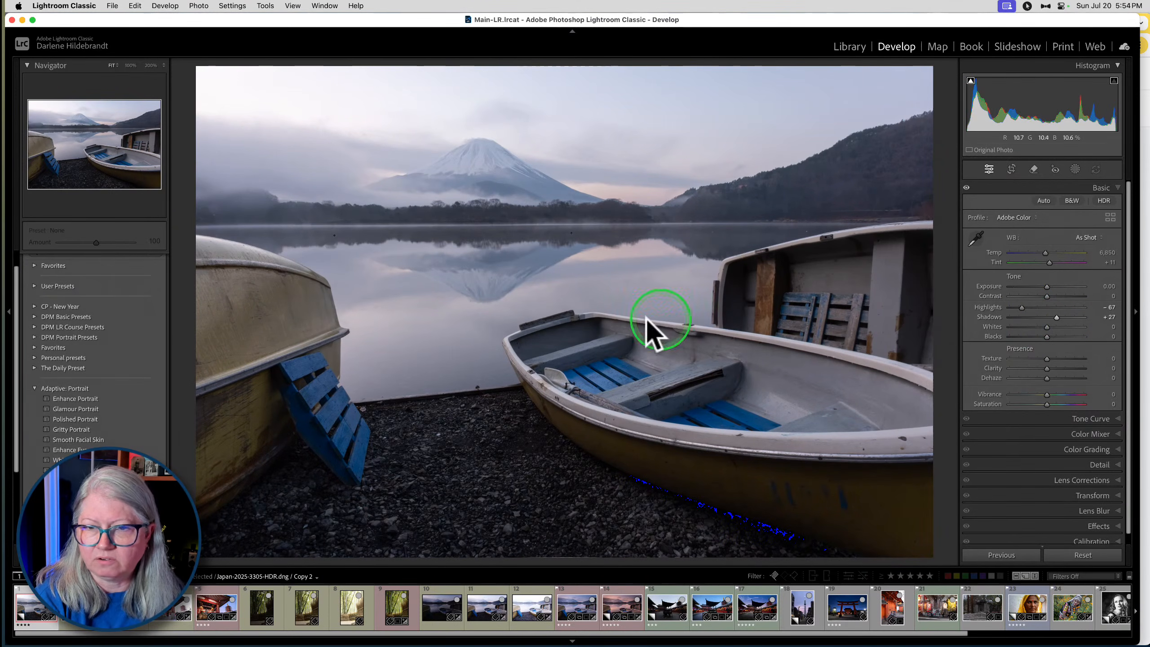
- Send a TIFF copy of the photo with Lightroom adjustments to Luminar Neo for editing
right_click(583, 251)
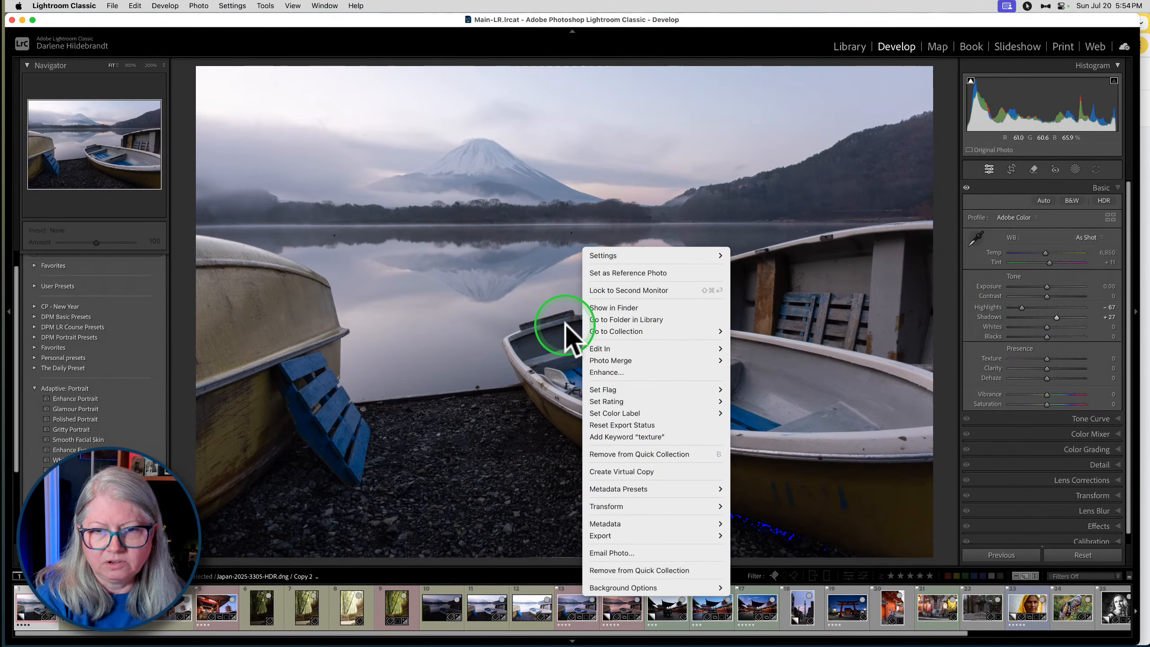
mouse_move(589, 348)
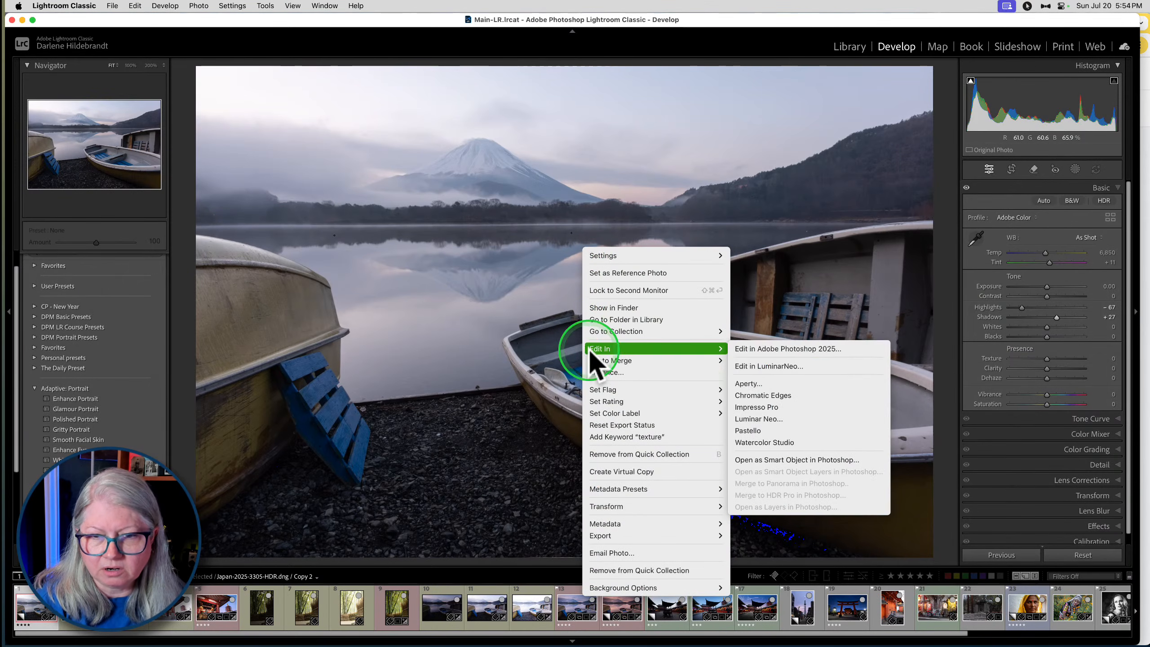
click(755, 365)
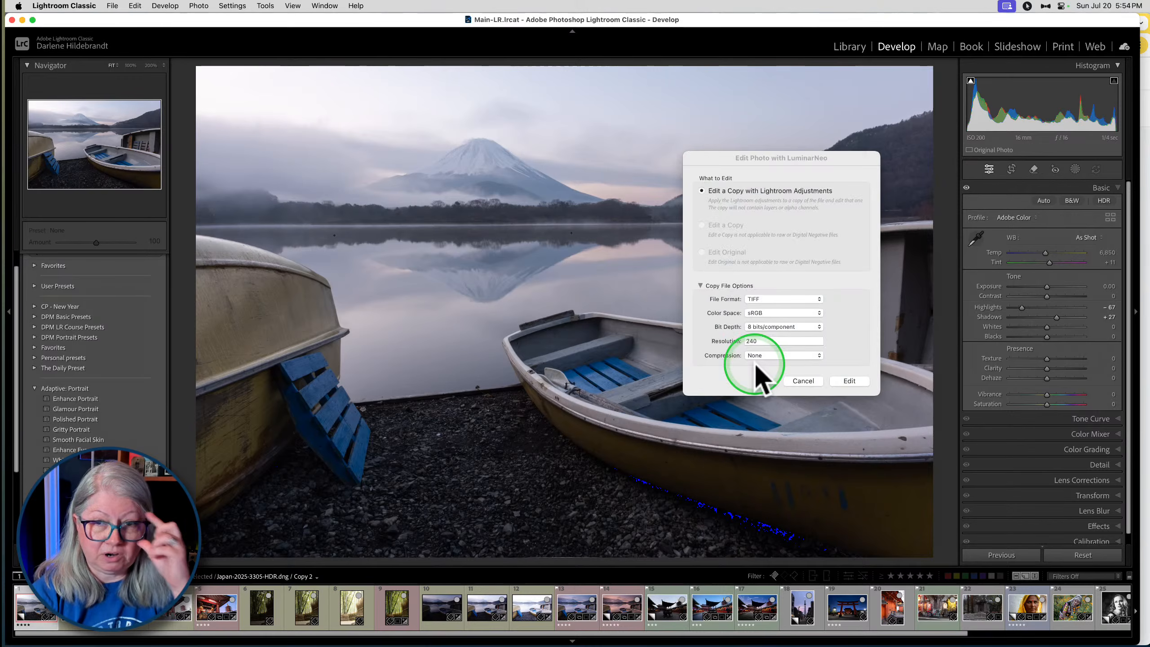
click(754, 328)
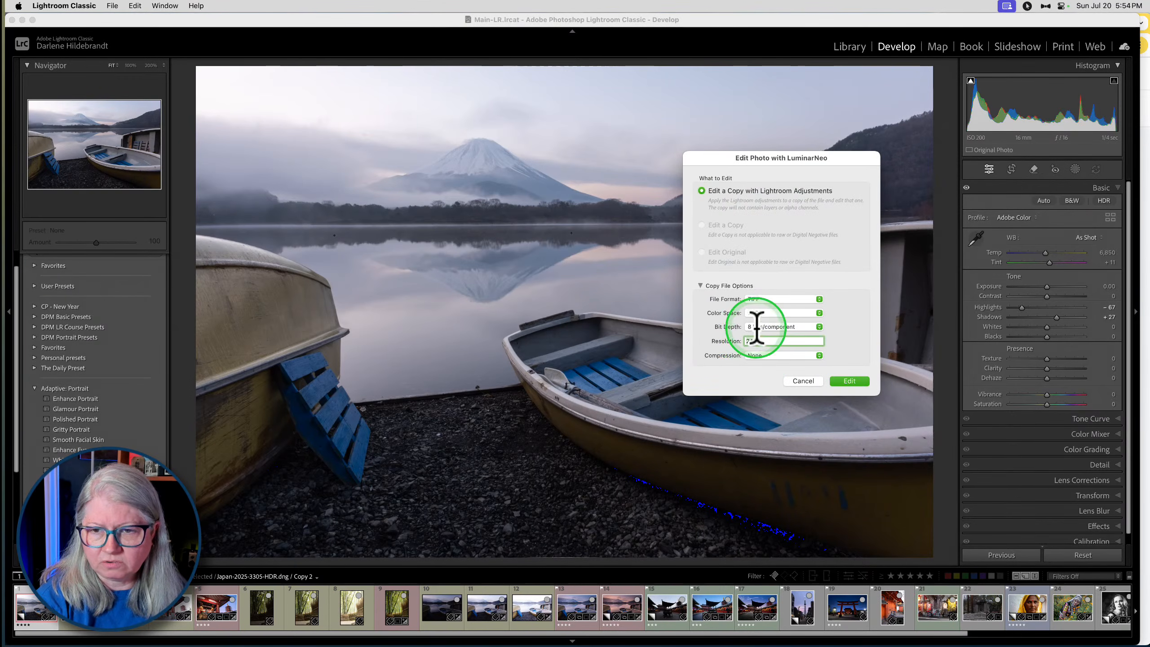
click(763, 327)
click(849, 382)
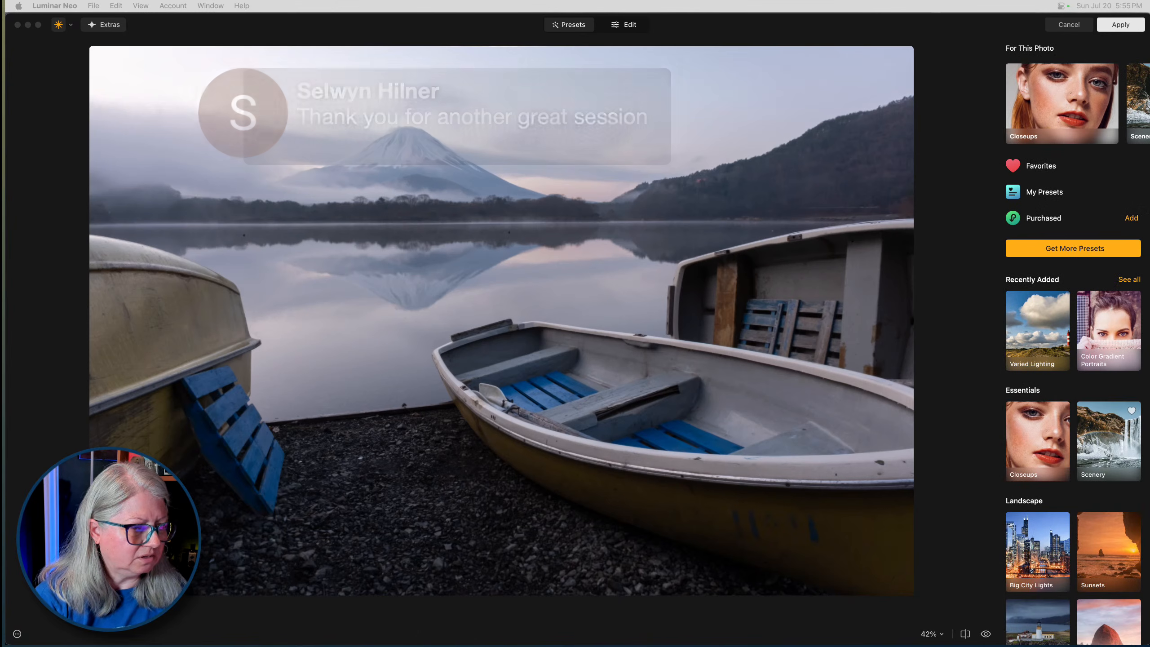
- Enhance the photo with Accent 40 and Sky Enhancer 54, and compare it with the effect hidden
click(624, 25)
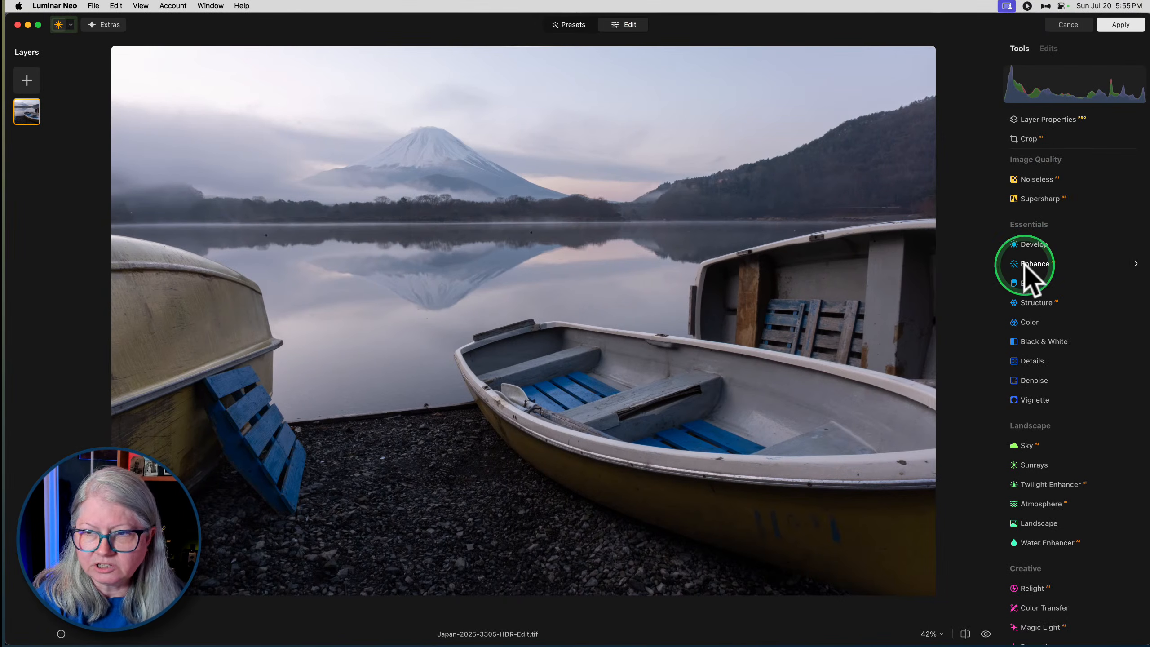
click(1031, 263)
drag(1027, 321, 1078, 355)
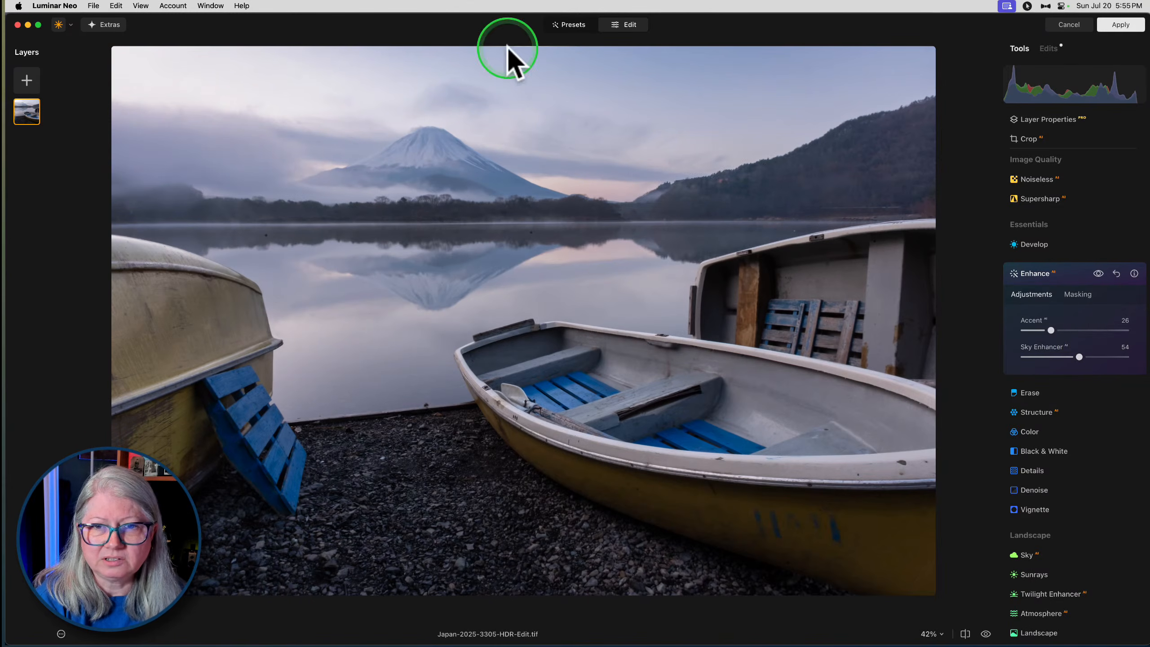
mouse_move(1050, 330)
mouse_down()
mouse_move(1103, 330)
mouse_move(1066, 330)
mouse_up()
click(1099, 273)
click(1099, 273)
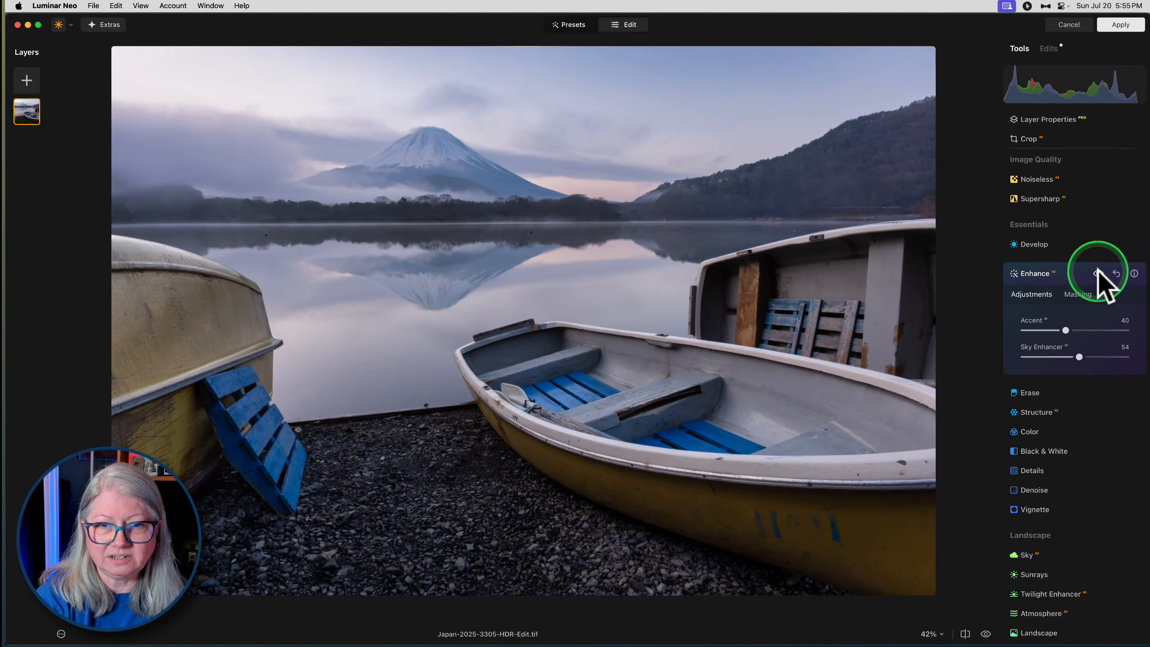
click(1068, 273)
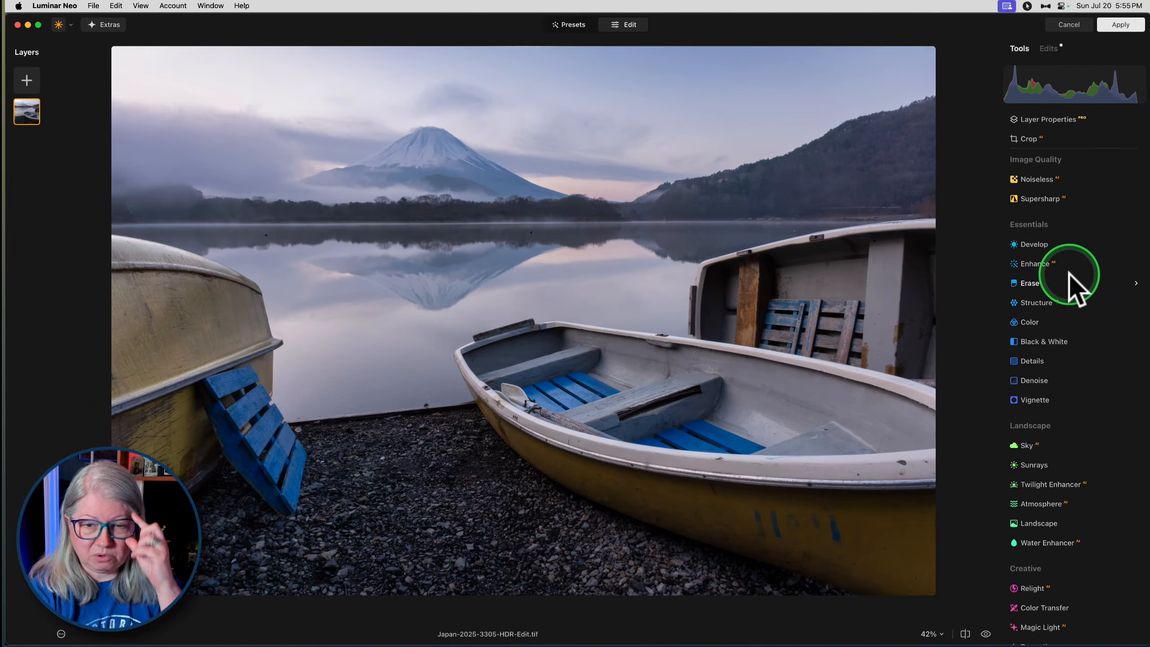
- Apply Structure with Amount 58 and Boost 7, and compare the photo with the effect hidden and shown
click(1037, 304)
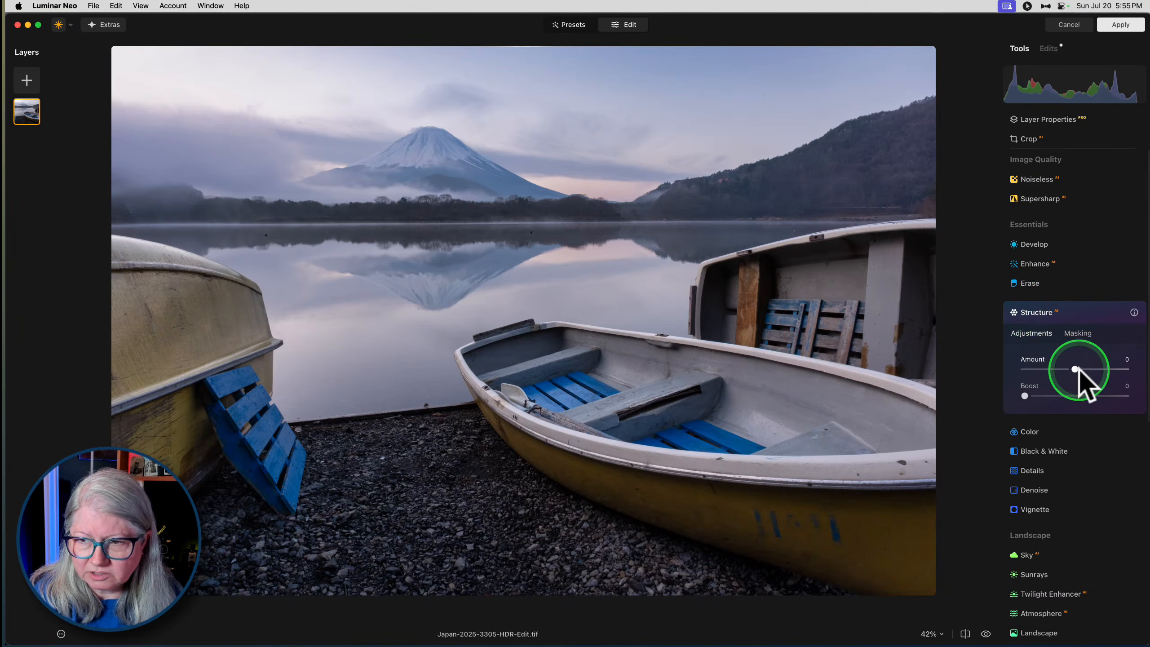
drag(1074, 368, 1104, 369)
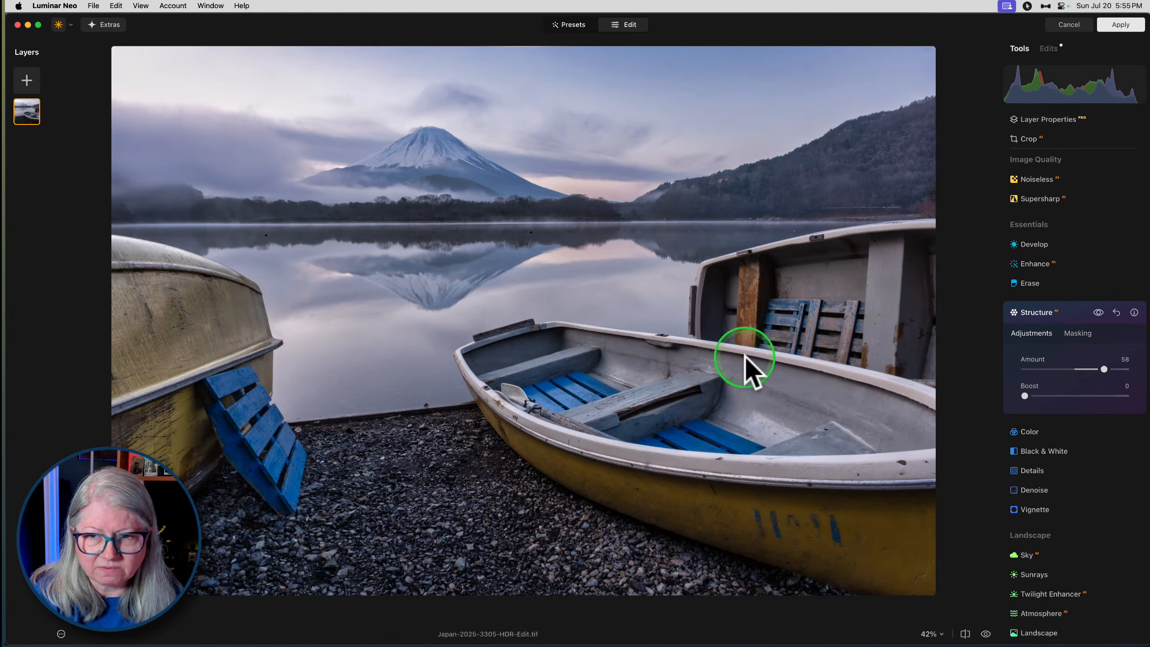
click(1098, 313)
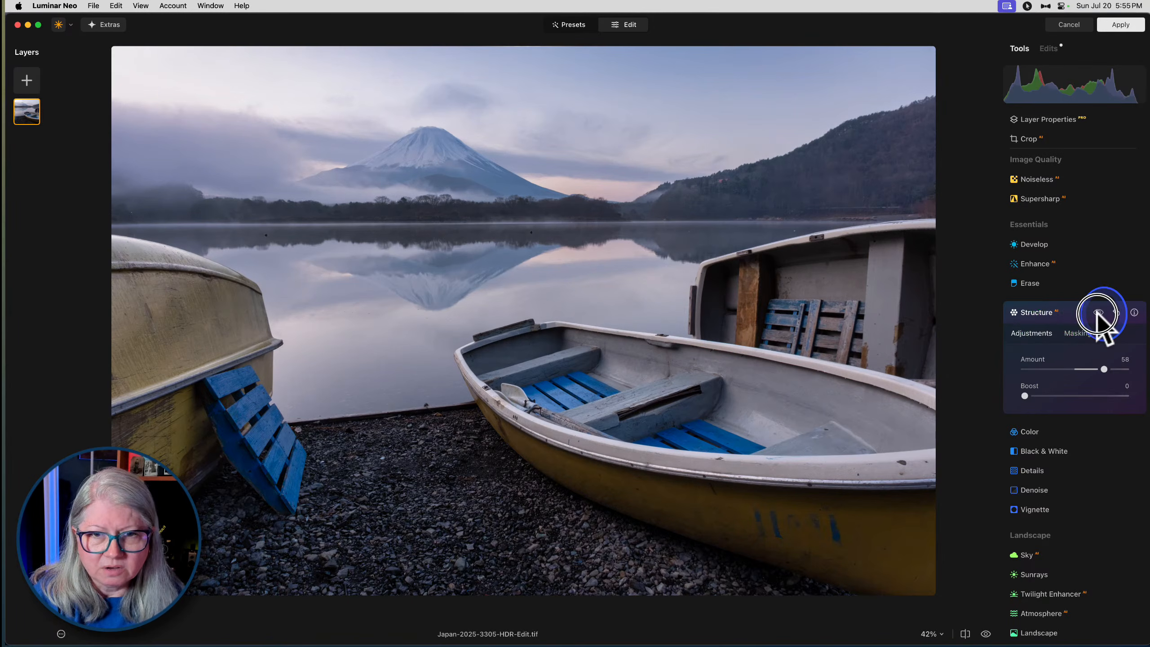
click(1099, 312)
click(1098, 312)
click(1099, 313)
click(1098, 312)
click(1098, 313)
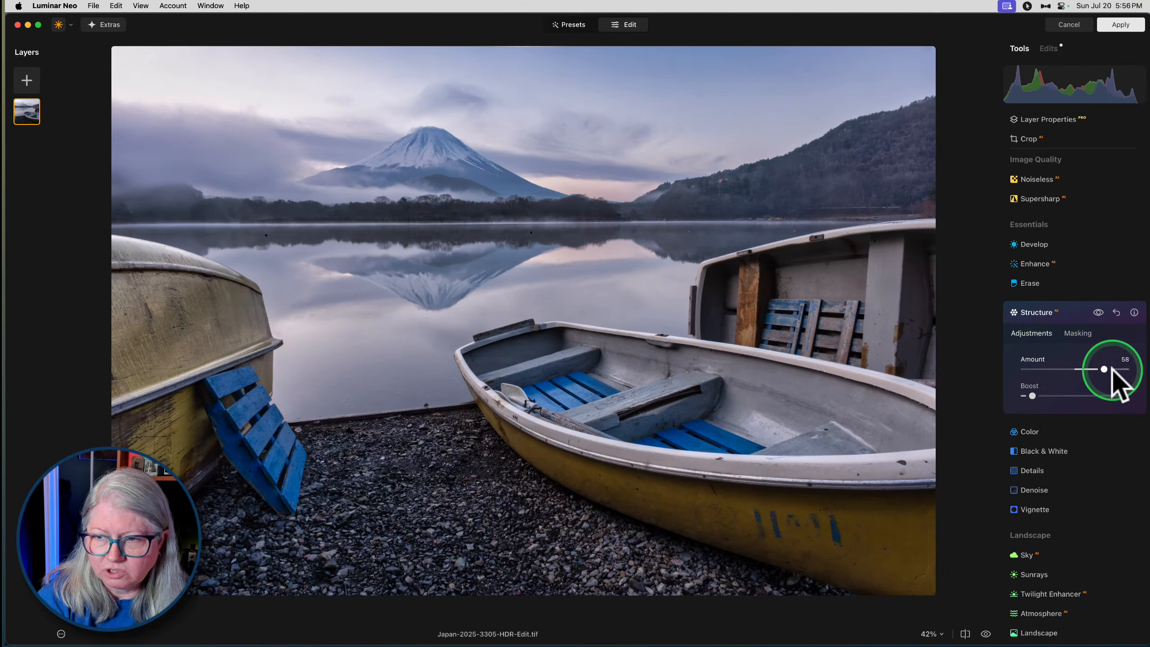
- Erase the Structure effect from the mountain, misty sky and lake using a mask brush of size 220 and strength 51
click(1078, 334)
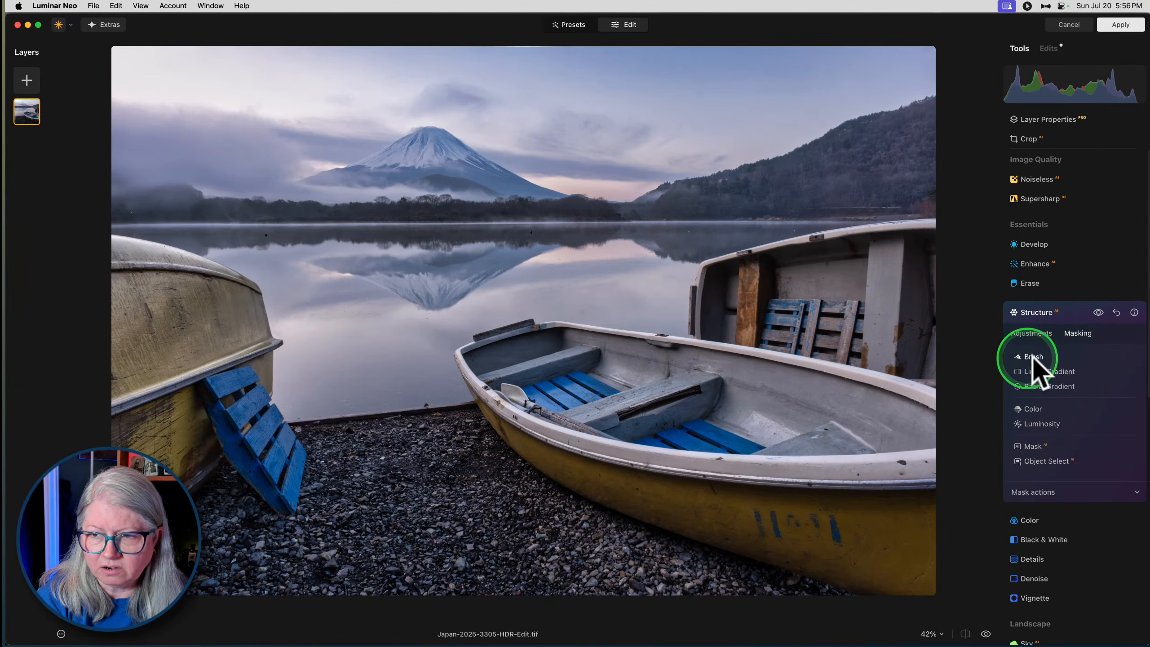
click(1033, 357)
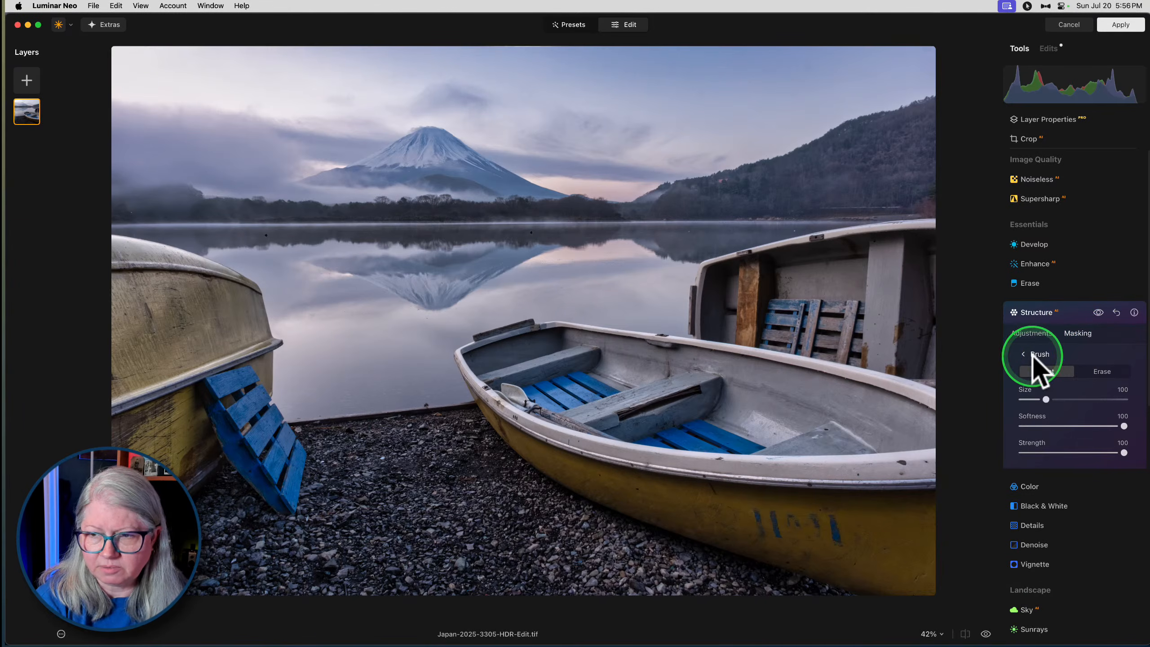
click(1102, 371)
drag(1078, 453, 1075, 452)
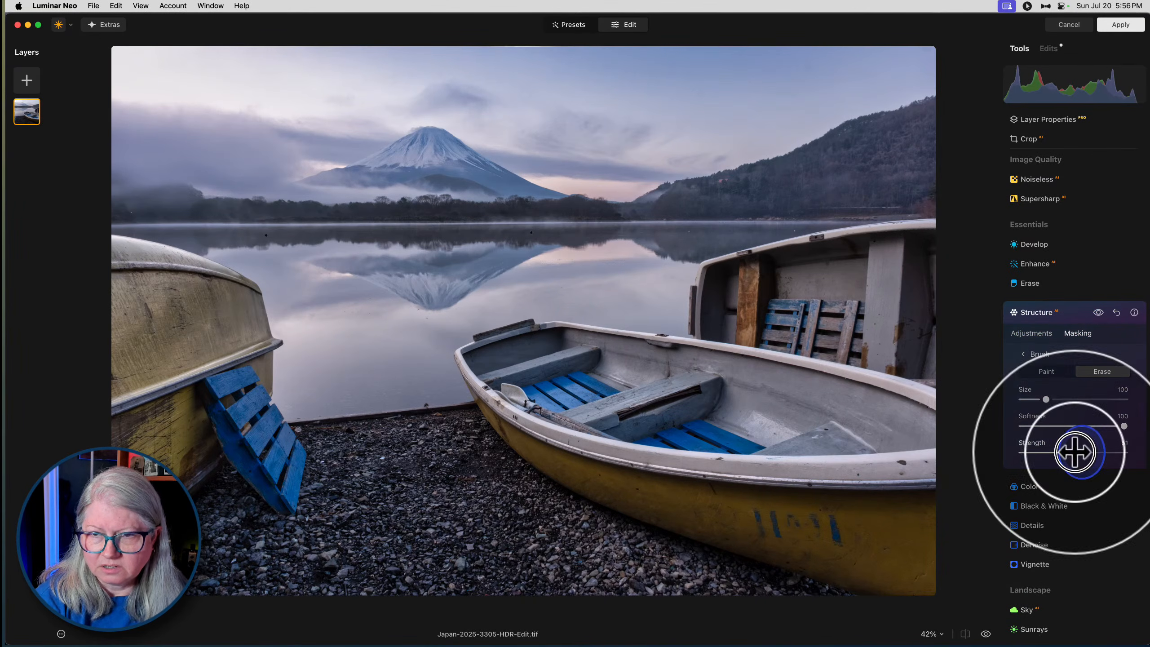
key(bracketright)
key(bracketright)
key(bracketright)
key(bracketright)
key(bracketright)
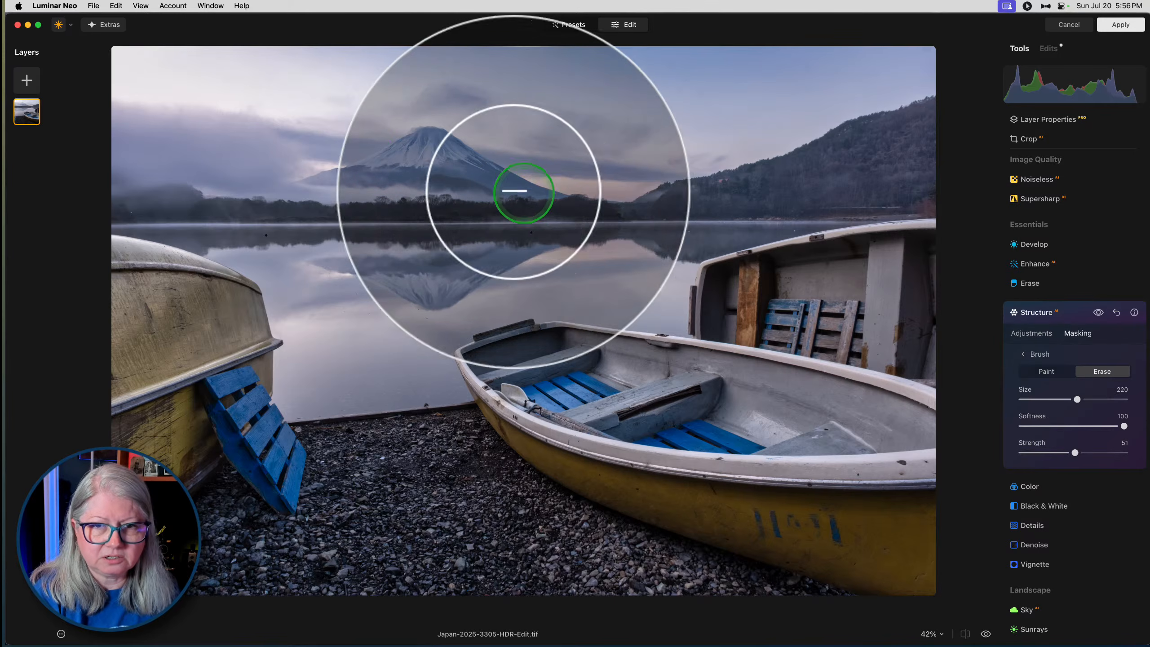
mouse_move(551, 212)
mouse_down()
mouse_move(881, 221)
mouse_move(385, 230)
mouse_move(226, 198)
mouse_move(156, 152)
mouse_move(407, 192)
mouse_move(399, 157)
mouse_up()
mouse_move(368, 268)
mouse_down()
mouse_move(601, 241)
mouse_move(179, 167)
mouse_move(206, 41)
mouse_up()
- Set the Structure Amount to 50 and compare the masked effect hidden and shown
click(1028, 334)
click(1099, 313)
click(1098, 313)
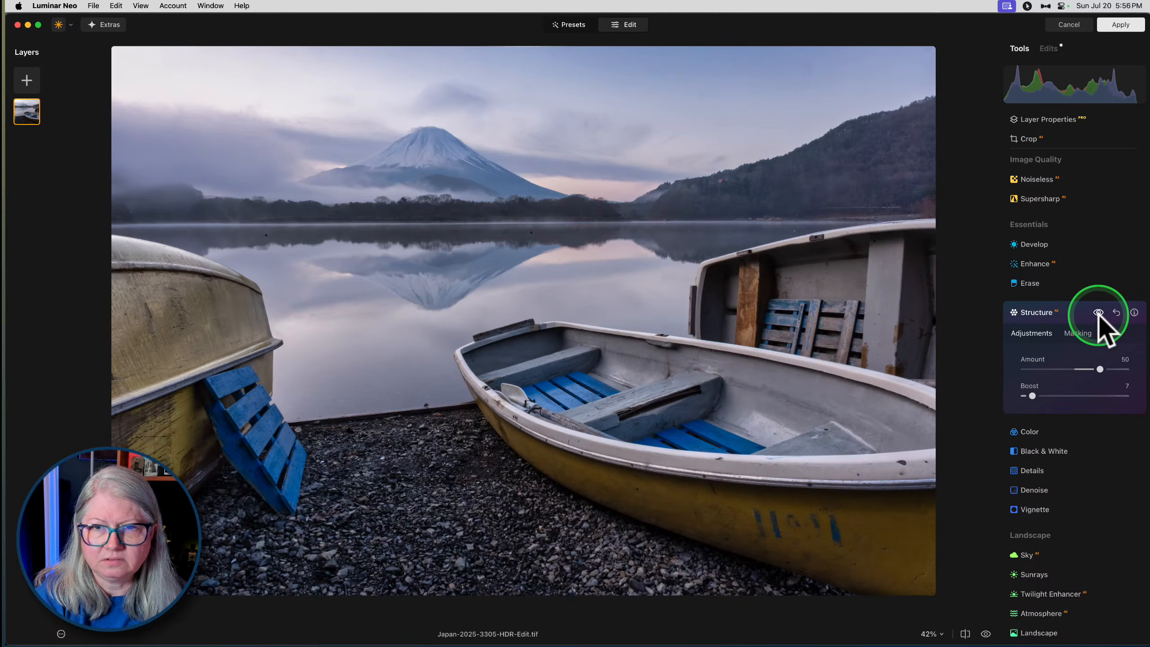
click(1098, 312)
click(1098, 313)
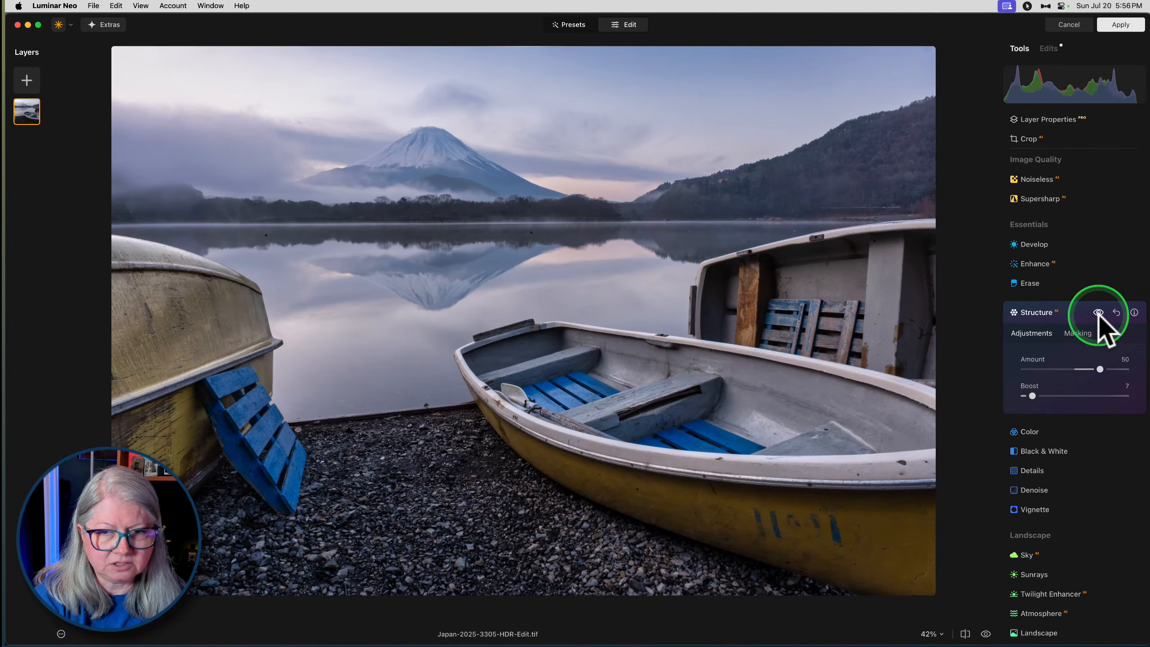
click(1098, 313)
click(1099, 313)
click(1098, 312)
click(1099, 313)
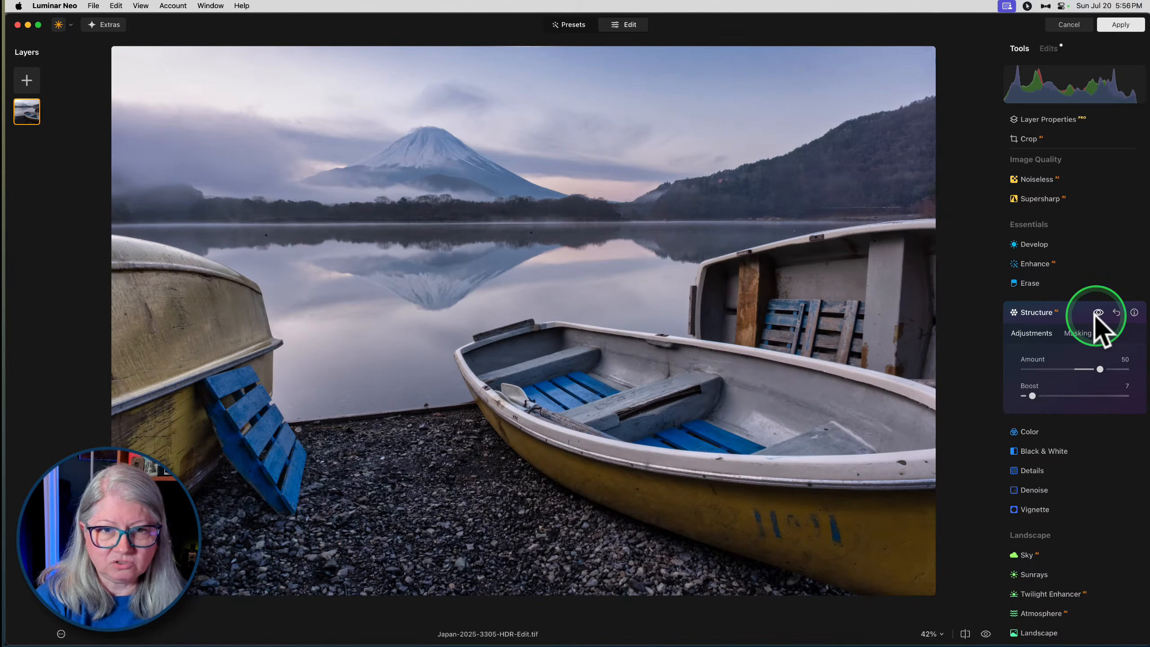
click(1067, 315)
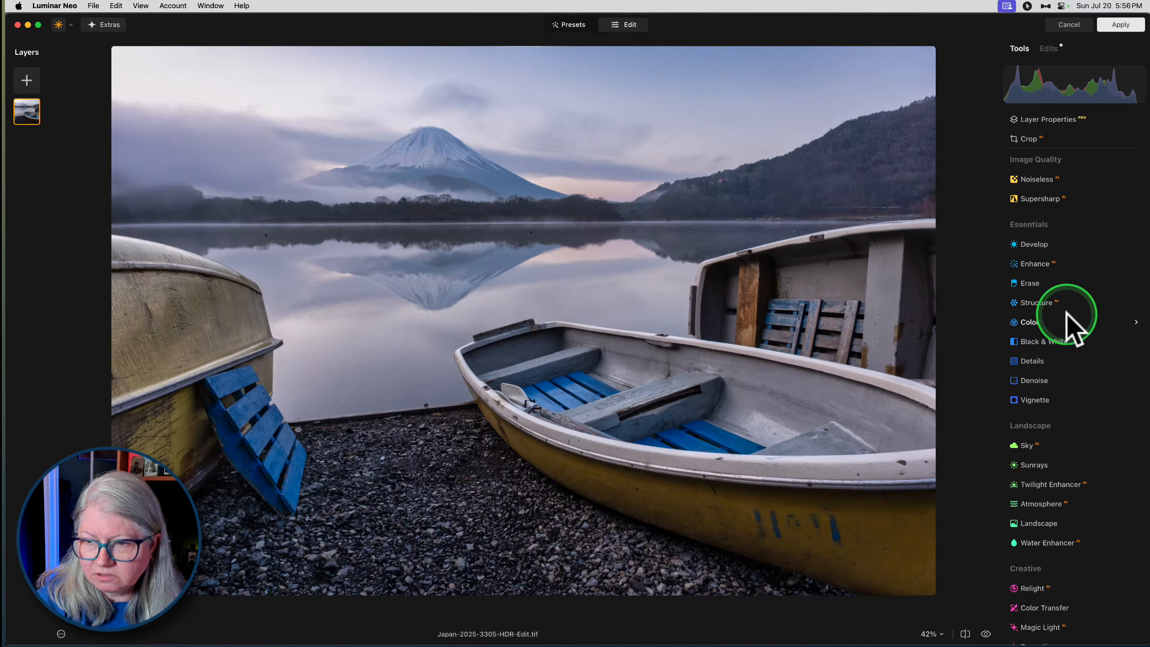
- Add an Atmosphere effect in Fog mode with Amount 62, Depth 17 and Lightness 48
scroll(1069, 318, down, 5)
scroll(1034, 369, down, 1)
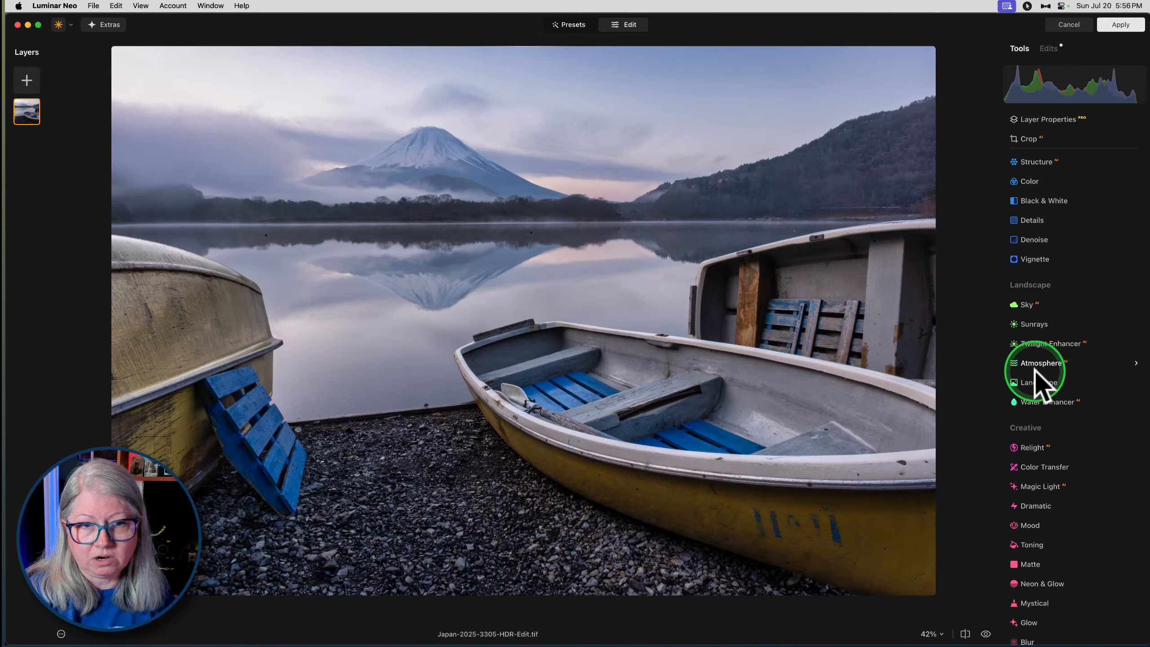
click(1033, 362)
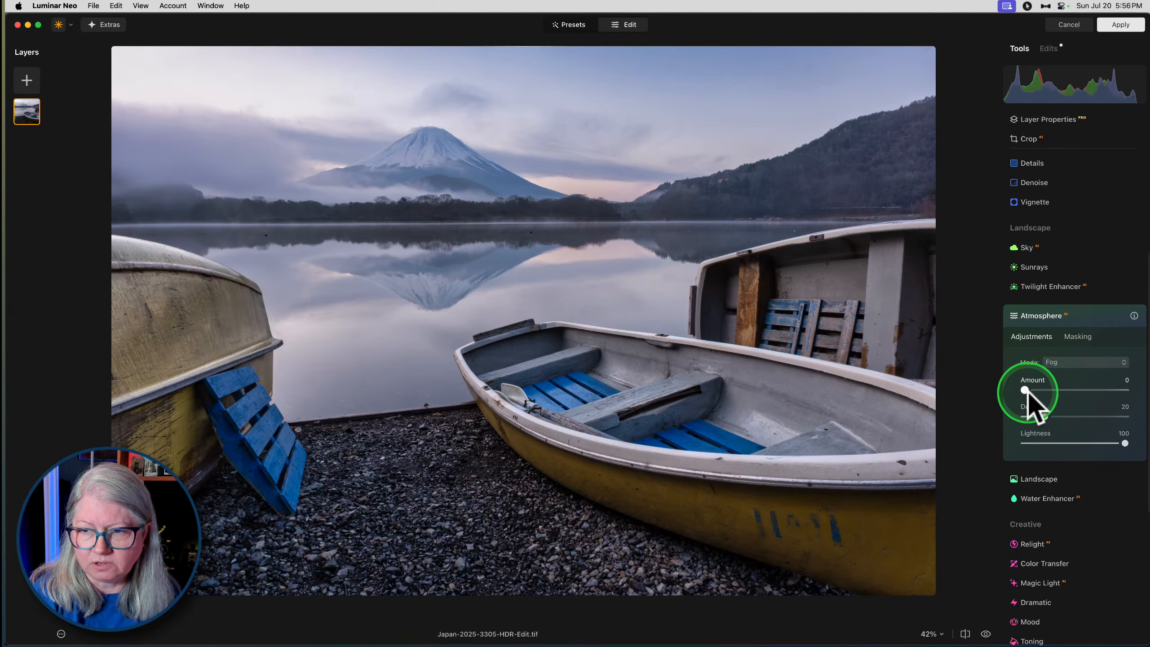
drag(1057, 386, 1091, 387)
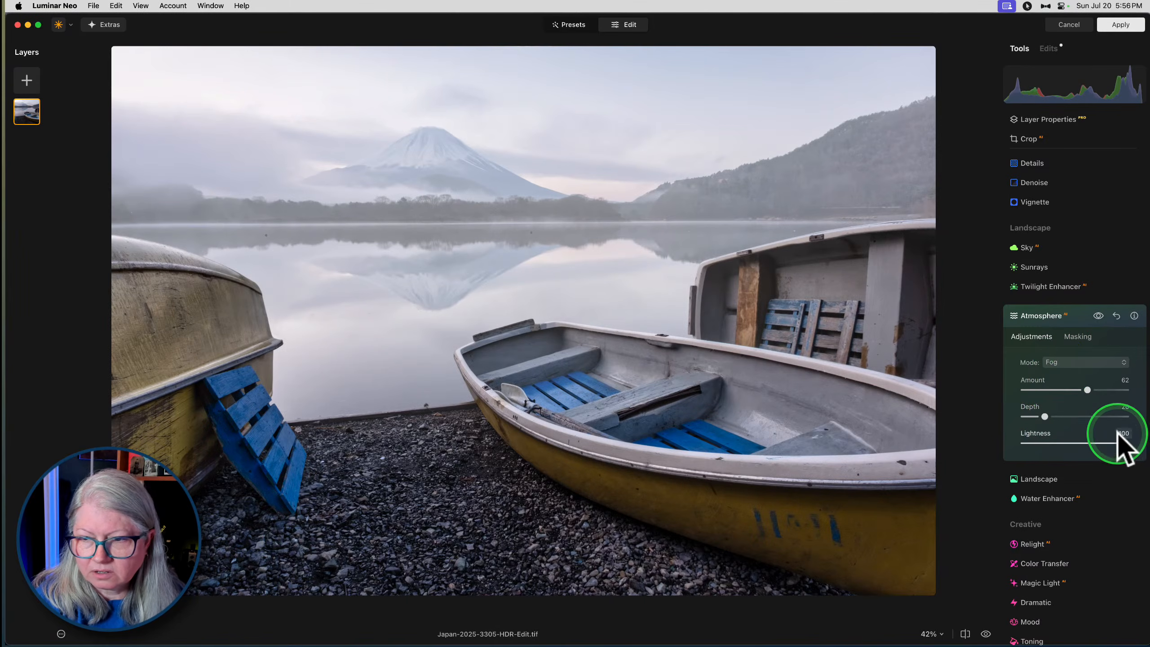
drag(1123, 441, 1040, 413)
- Try the Atmosphere effect in Layered Fog mode with Depth 61, and in Haze mode
click(1060, 365)
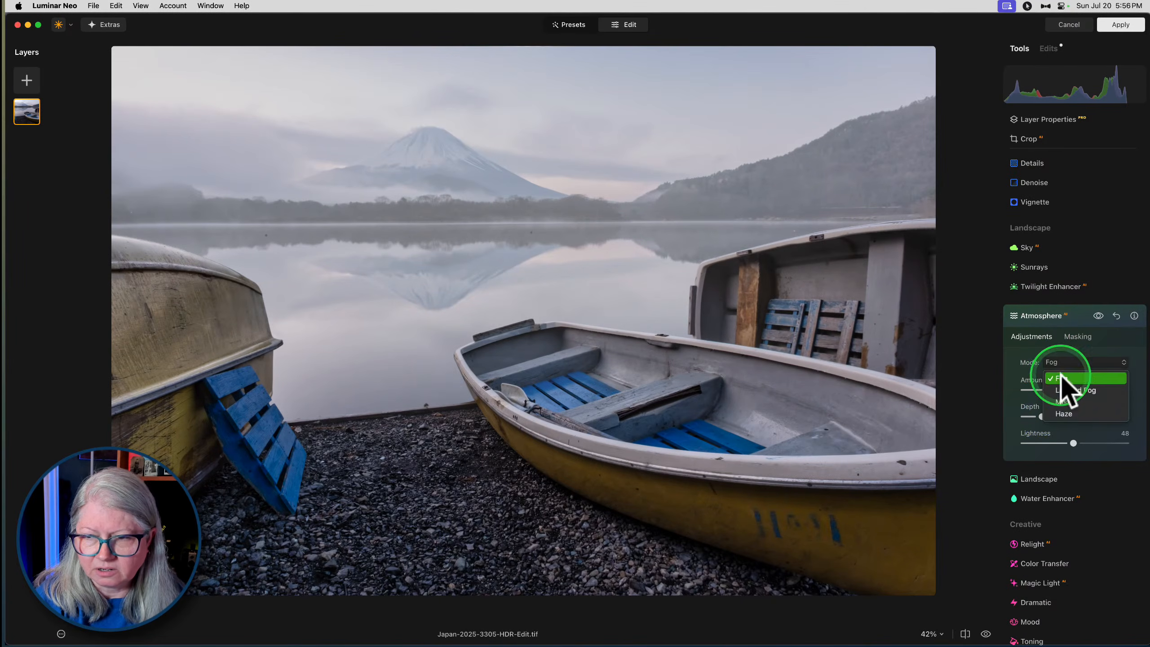
click(1062, 391)
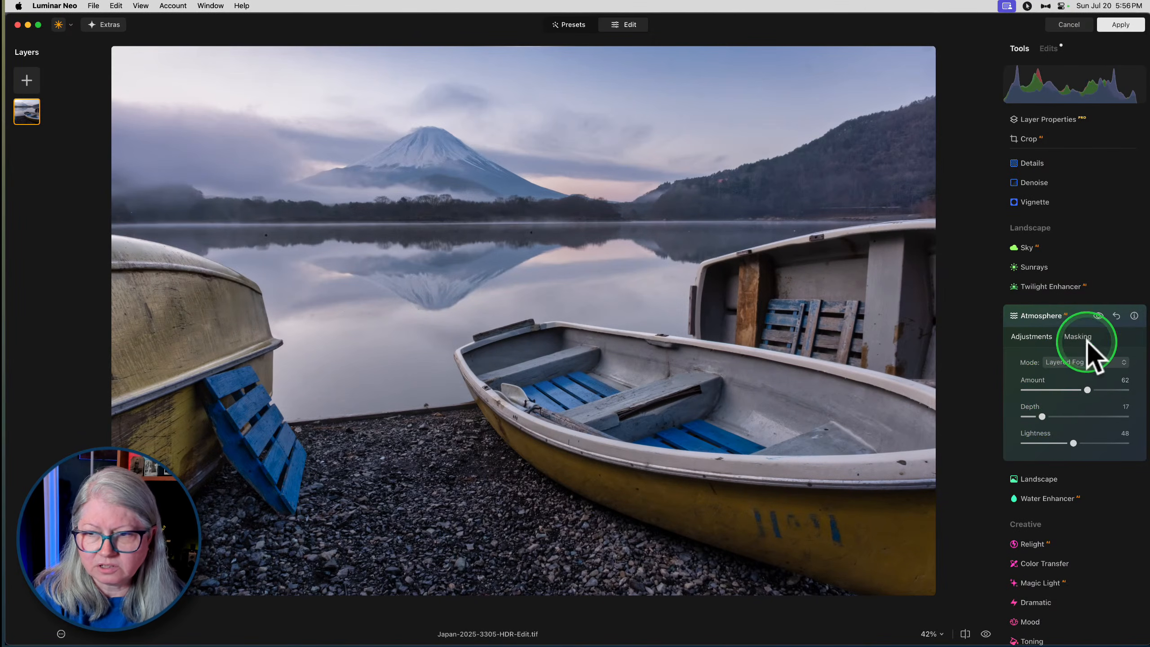
click(1098, 316)
click(1098, 316)
click(1098, 316)
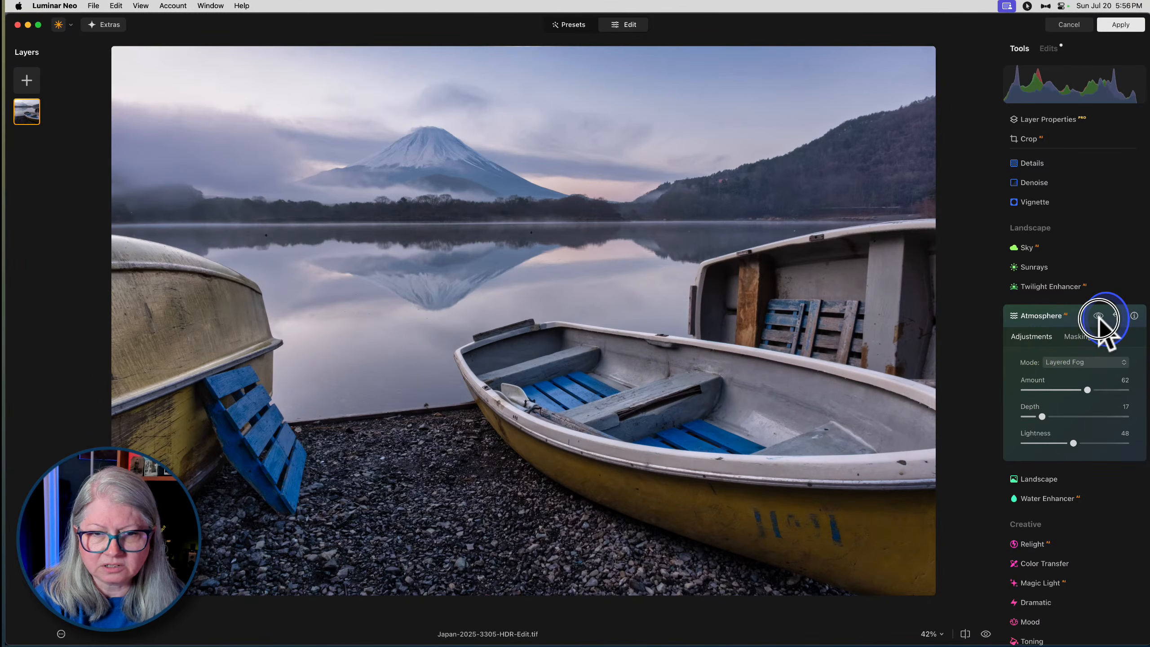
drag(1042, 416, 1089, 409)
click(1076, 364)
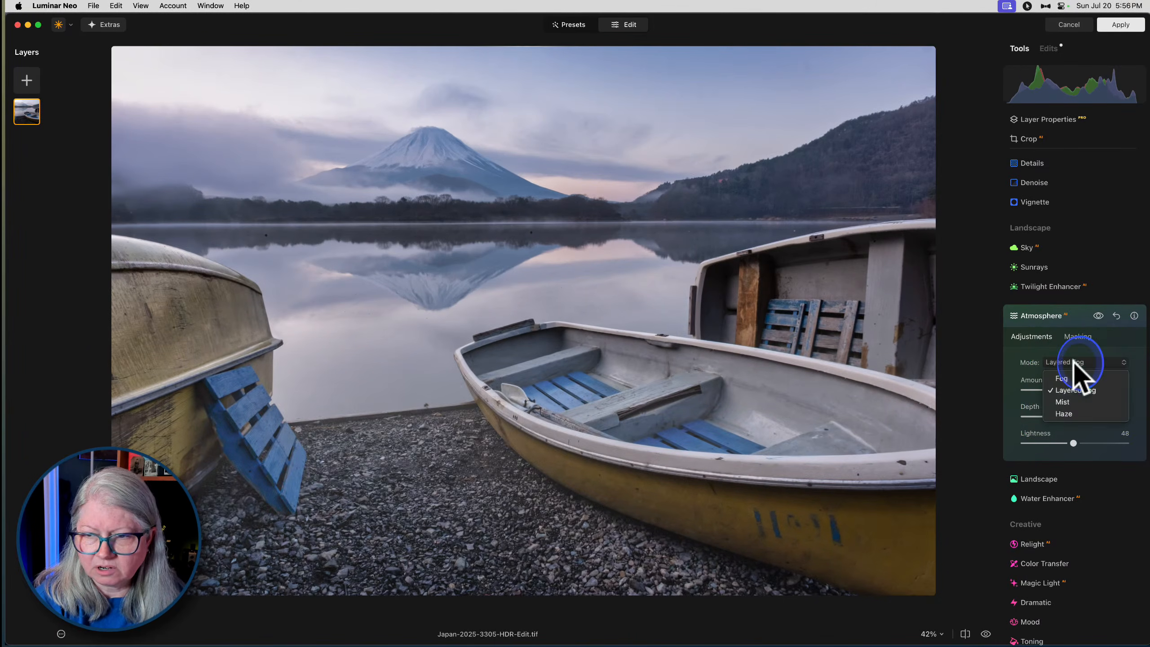
click(1057, 410)
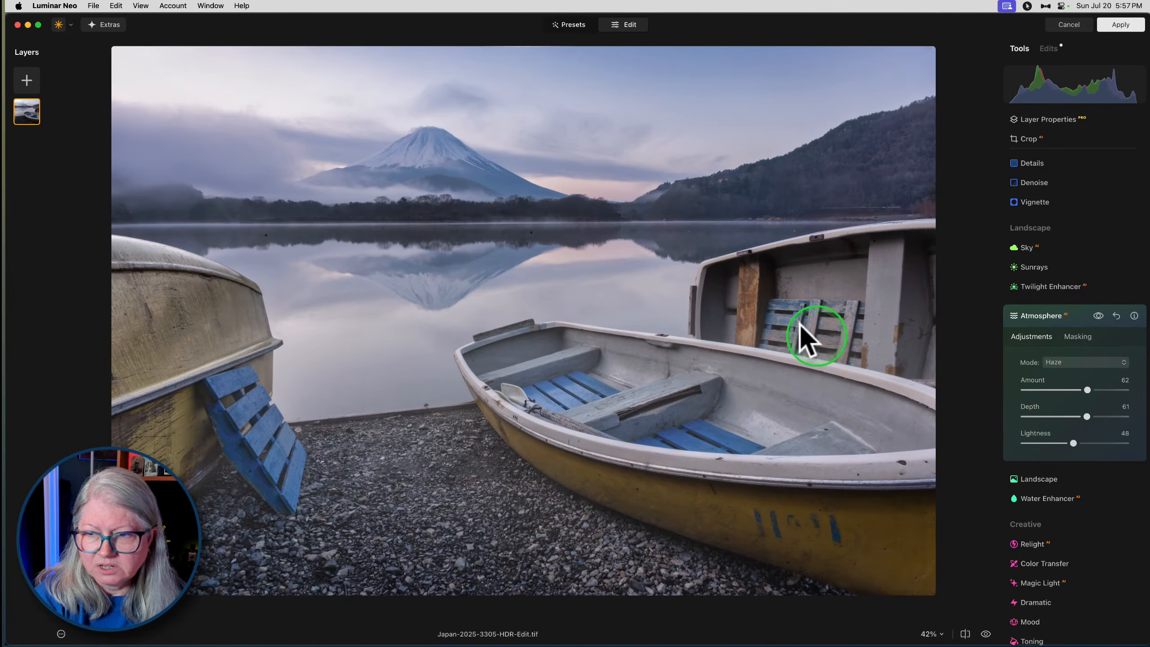
- Switch the Atmosphere mode to Mist and set Depth to 0 and Lightness to 15
click(1069, 362)
click(1062, 390)
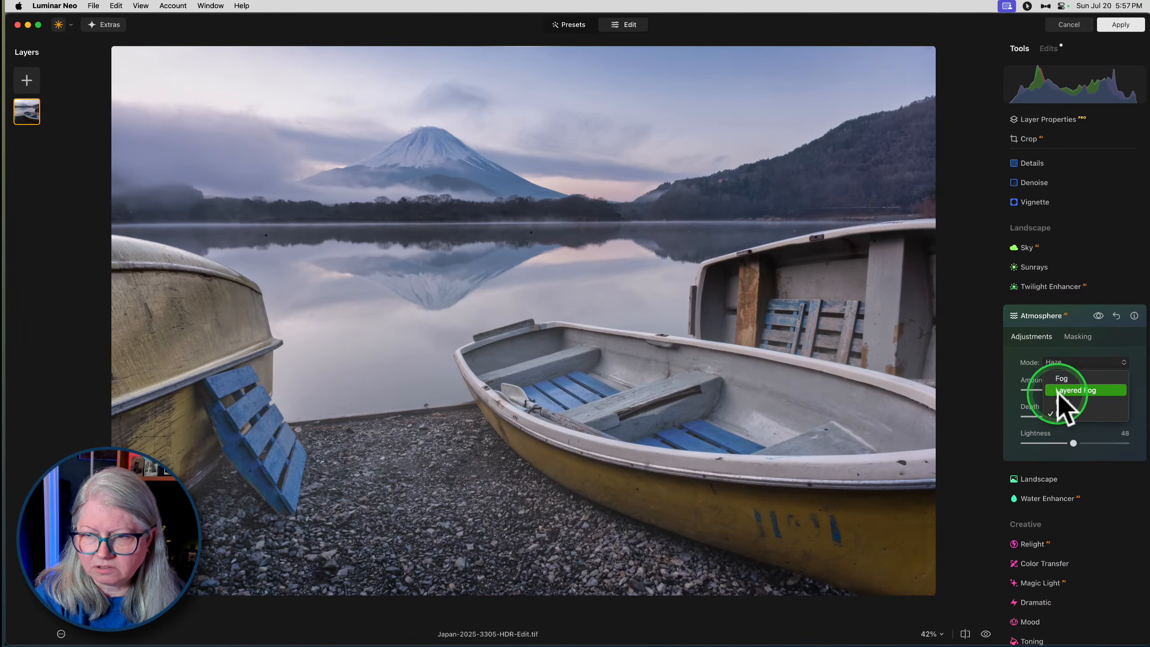
click(1063, 402)
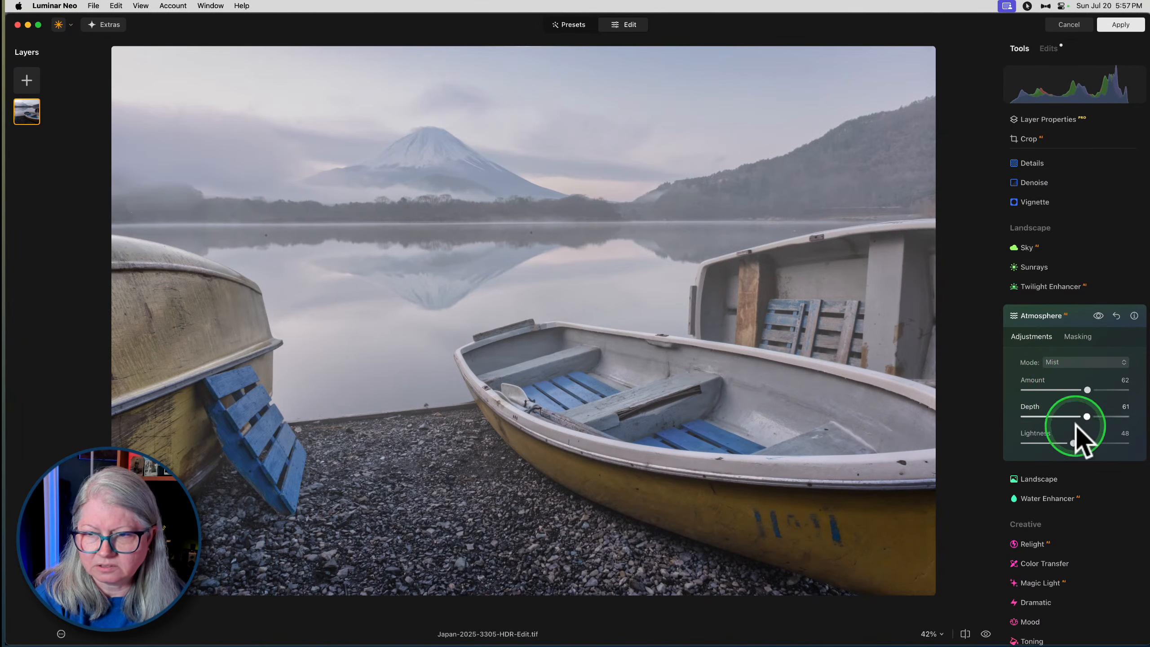
drag(1073, 443, 1000, 421)
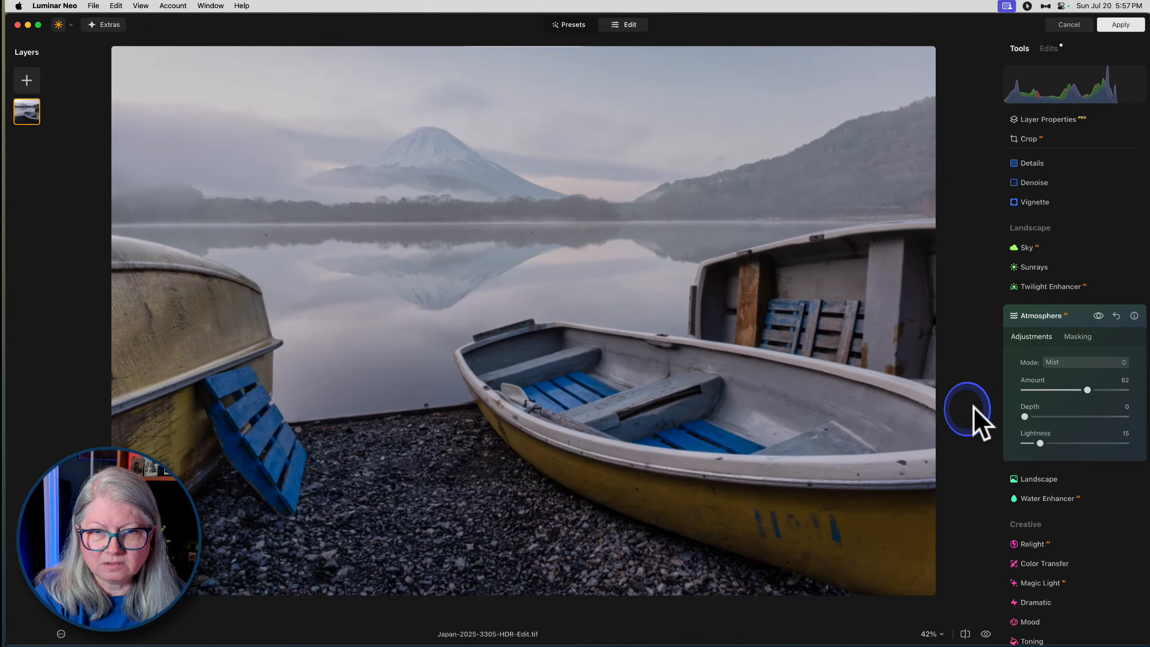
- Mask the Atmosphere mist with a Brush of Size 99, Softness 100 and Strength 73, painting across the lake's far shoreline
click(1078, 336)
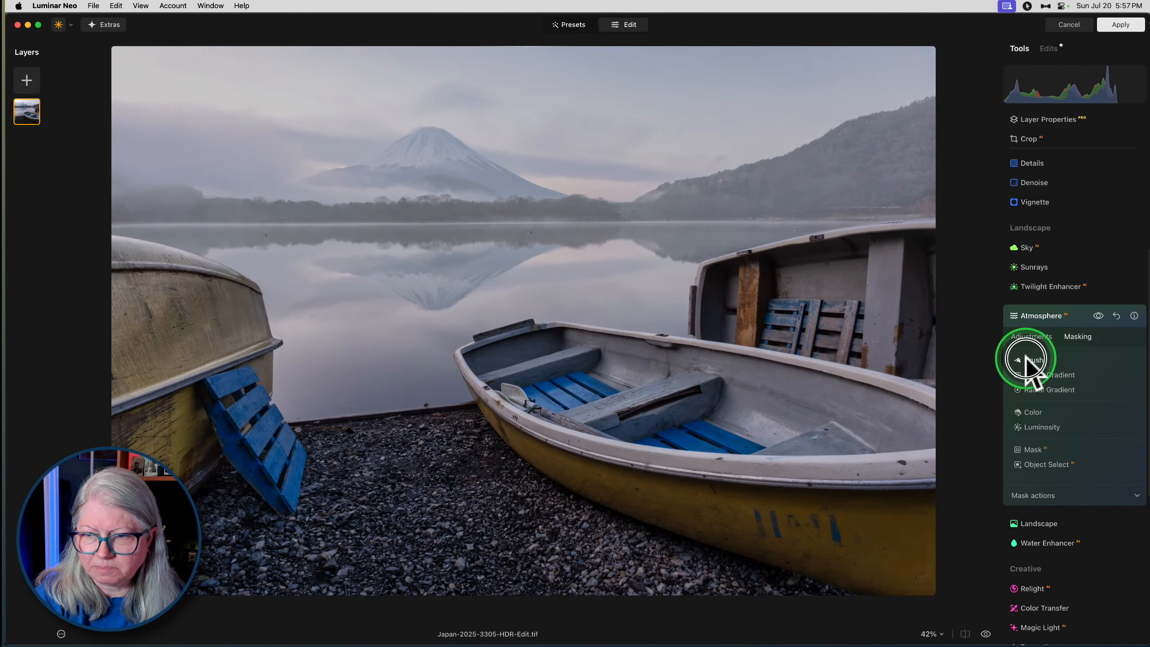
click(1026, 359)
drag(1122, 456, 1097, 454)
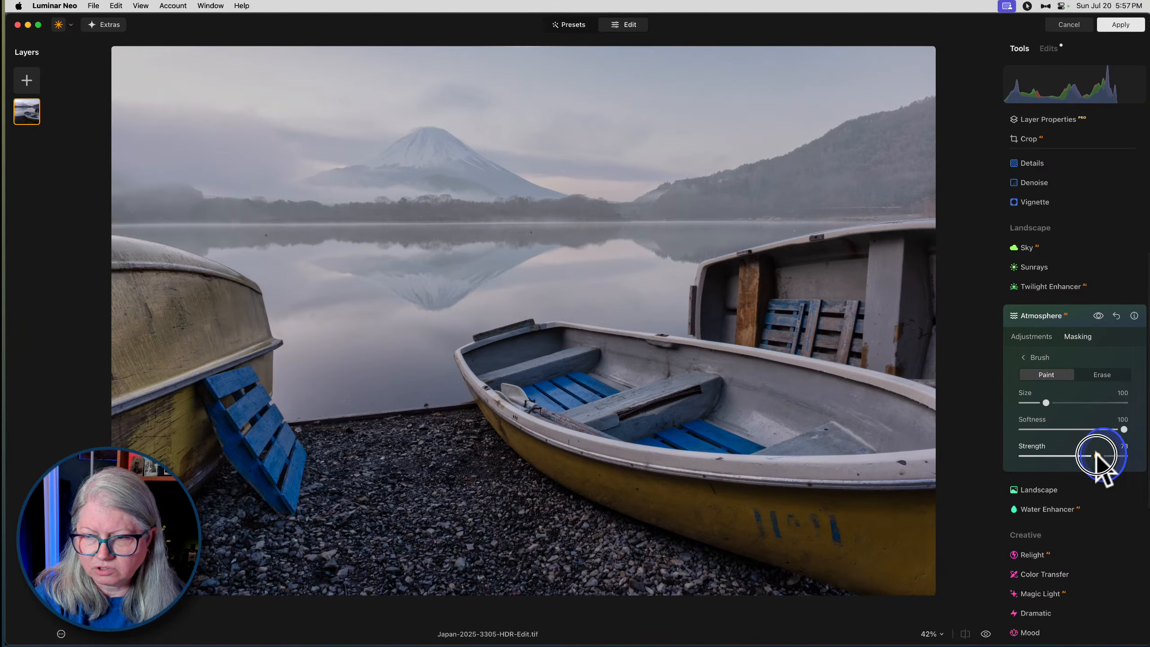
mouse_move(1046, 402)
mouse_down()
mouse_move(1031, 402)
mouse_move(1046, 402)
mouse_up()
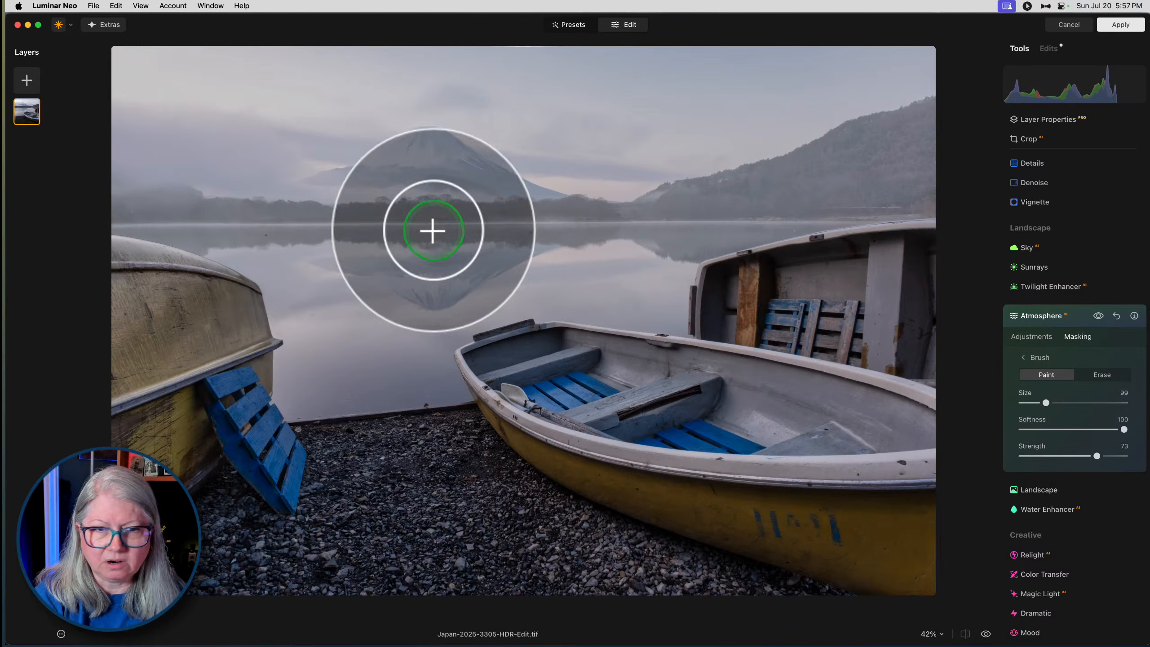
mouse_move(123, 252)
mouse_down()
mouse_move(268, 226)
mouse_move(580, 231)
mouse_move(973, 214)
mouse_up()
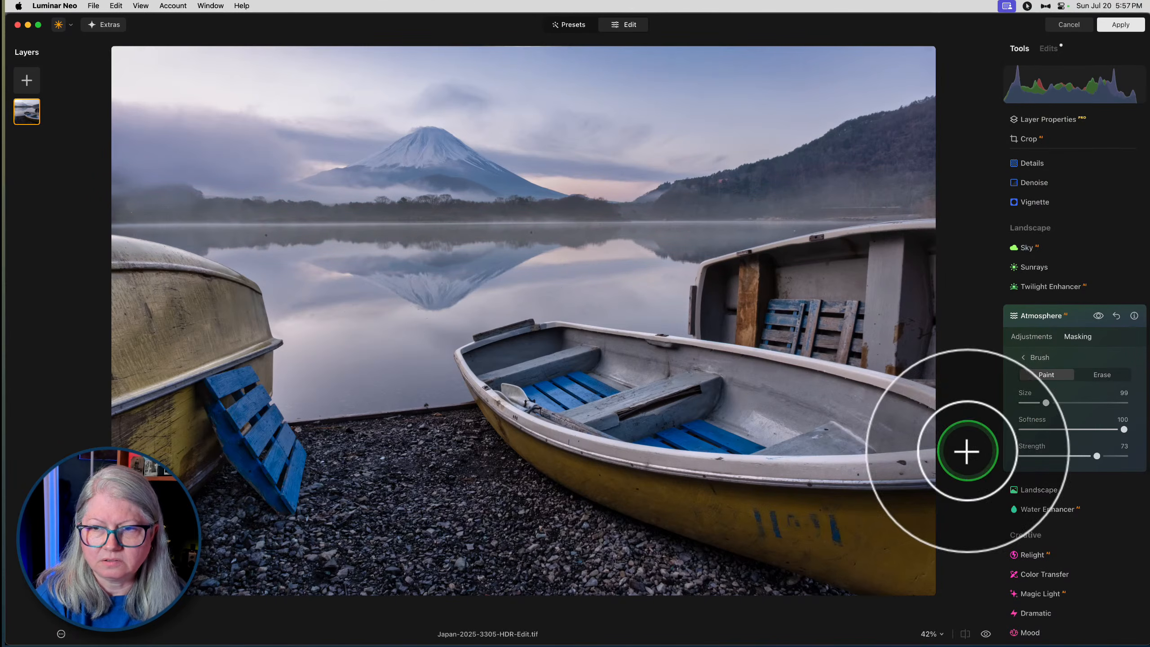
- Compare the masked Atmosphere mist hidden and shown, leaving it shown, and close the Atmosphere settings
click(1098, 316)
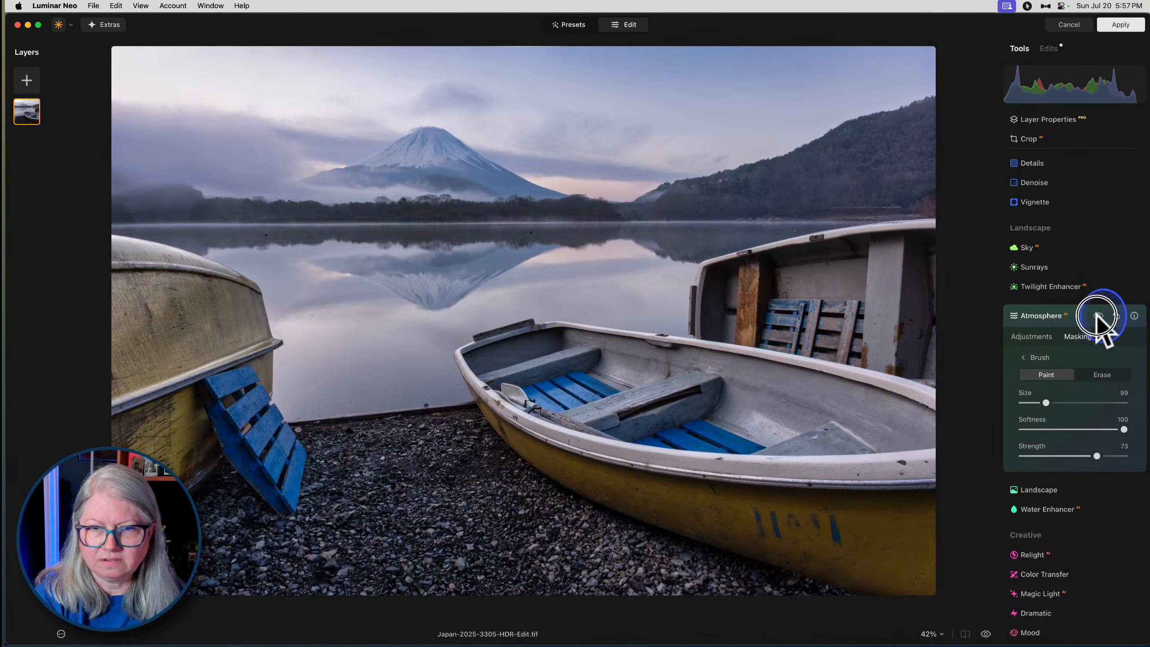
click(1098, 316)
click(1097, 316)
click(1098, 316)
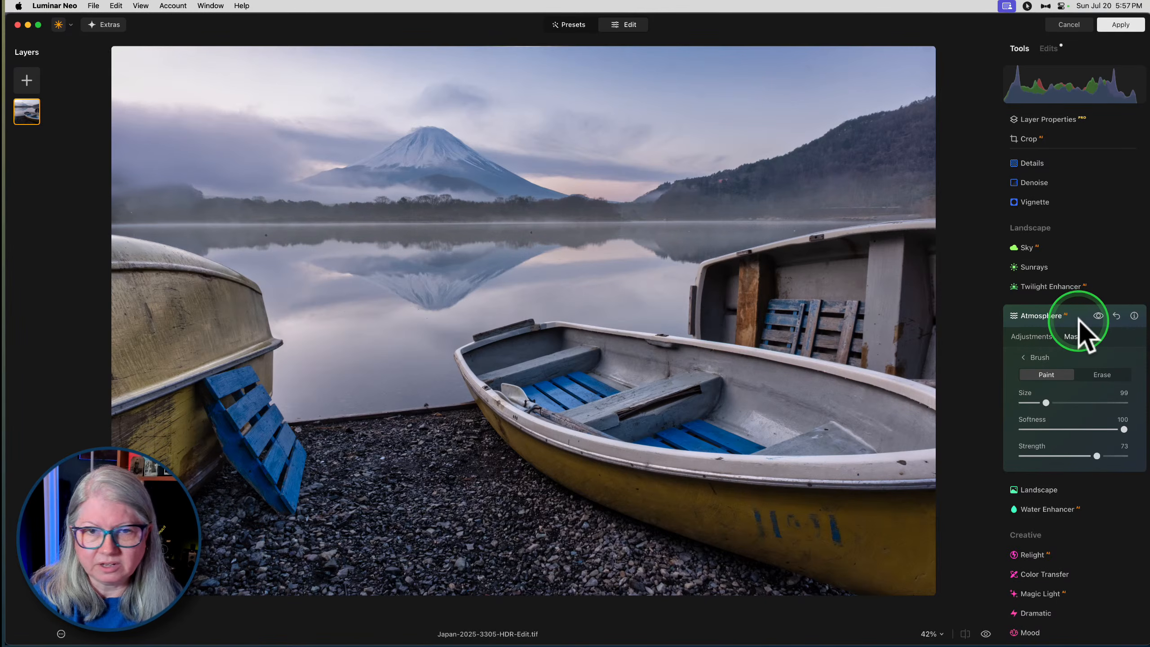
click(1081, 318)
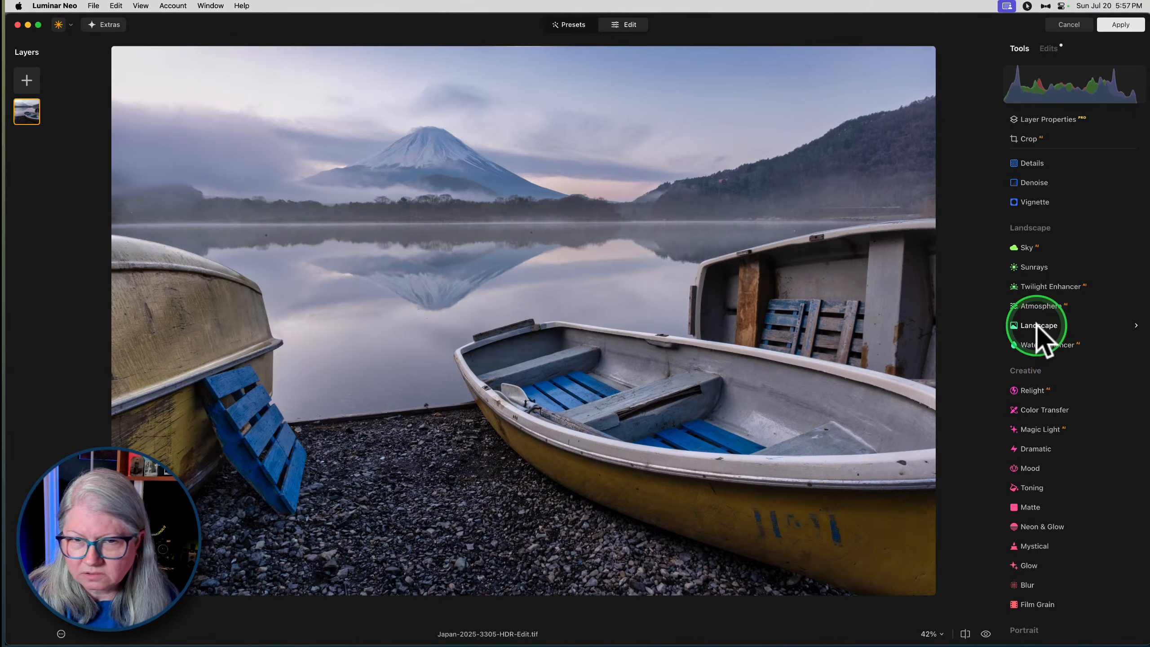
- Add a Twilight Enhancer effect using the Emerald preset with Amount 70
click(1033, 285)
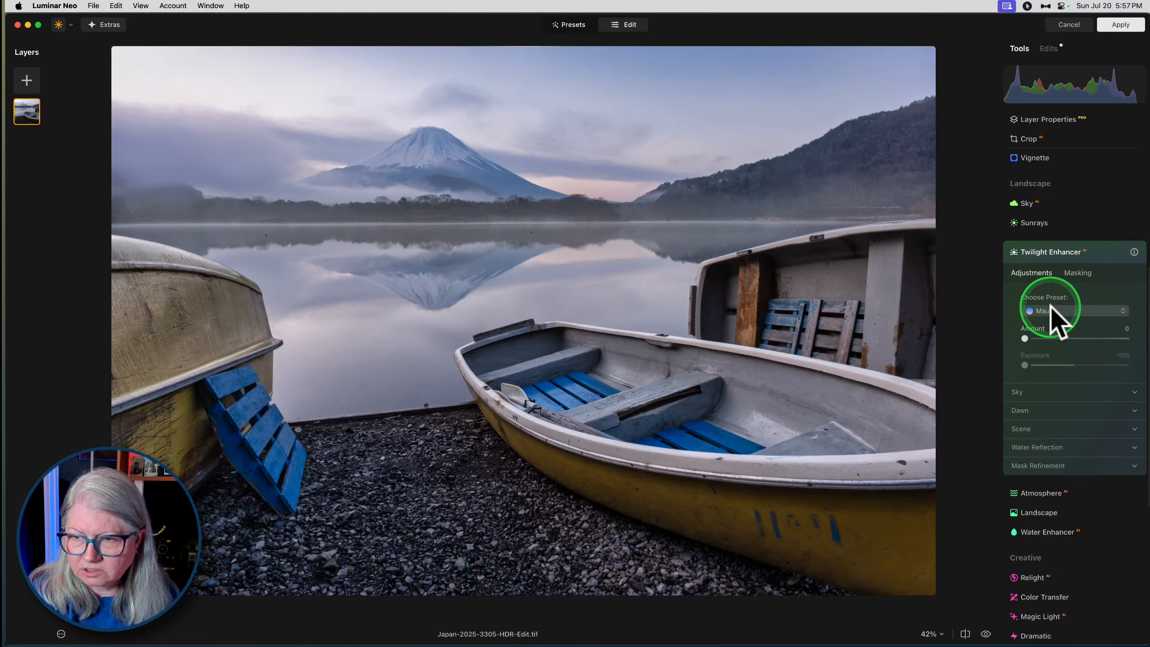
click(1052, 312)
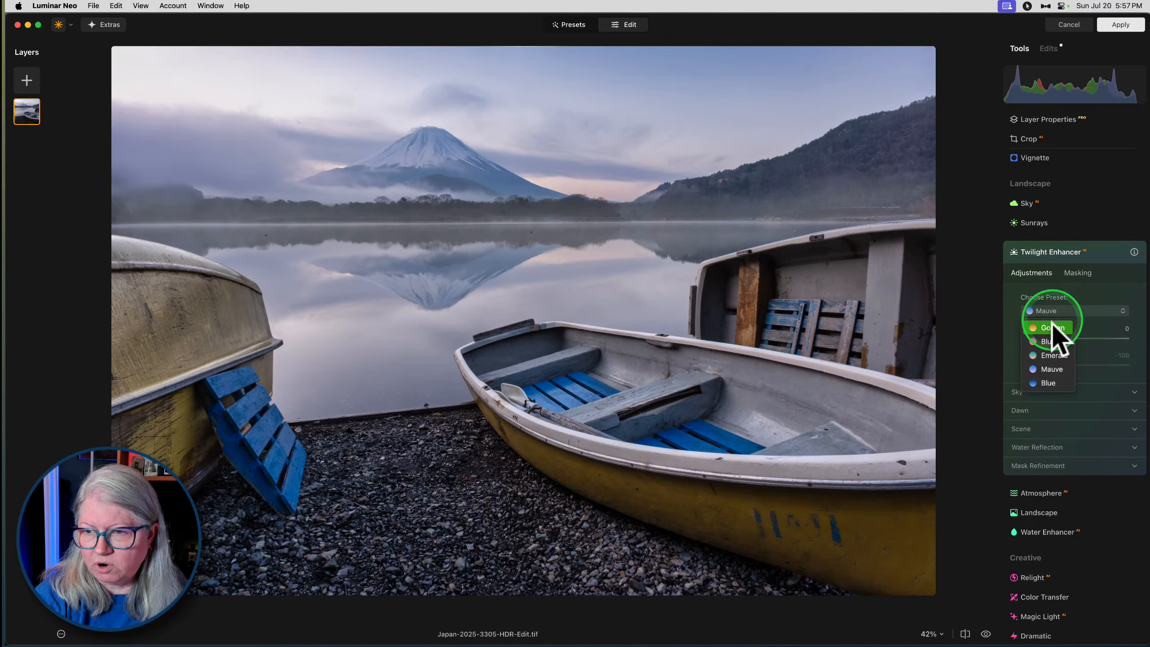
click(1054, 368)
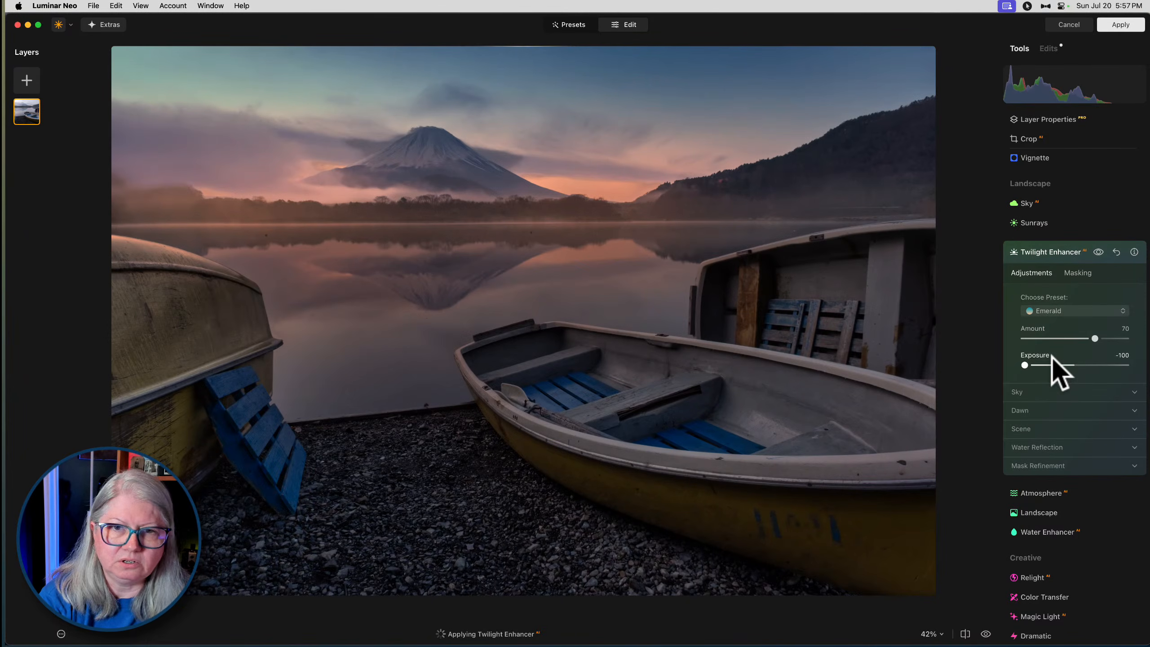
- Set the Twilight Enhancer's overall Exposure to -29 and its Dawn Exposure to 45
drag(1025, 365, 1054, 365)
click(1026, 410)
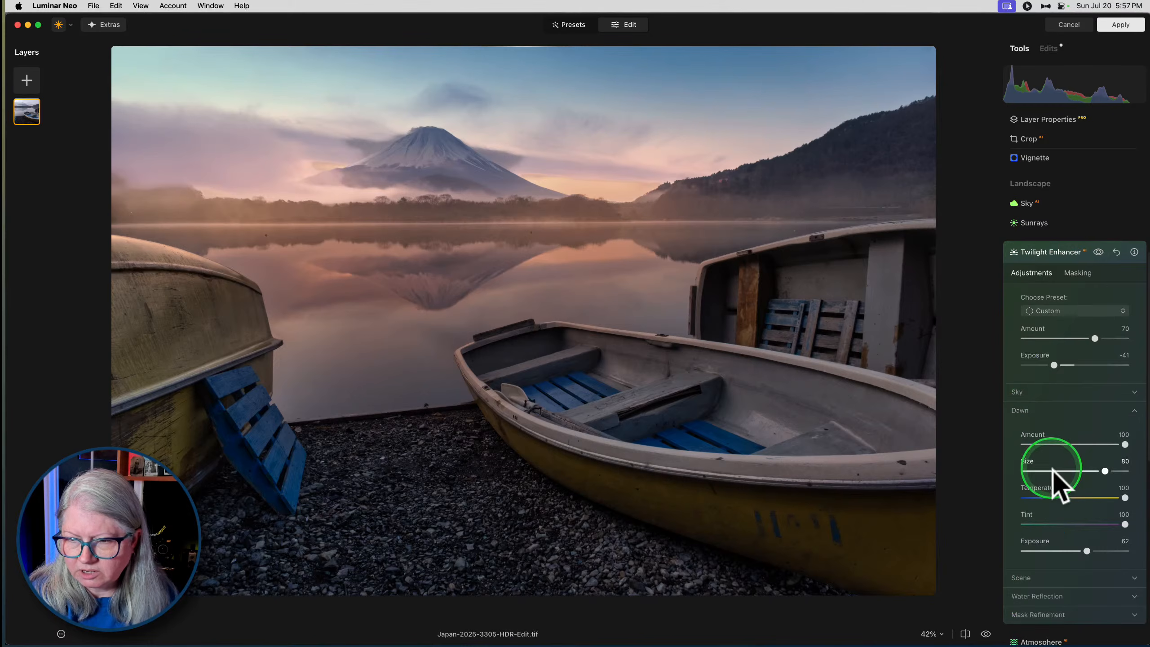
drag(1088, 551, 1072, 551)
drag(1054, 365, 1062, 365)
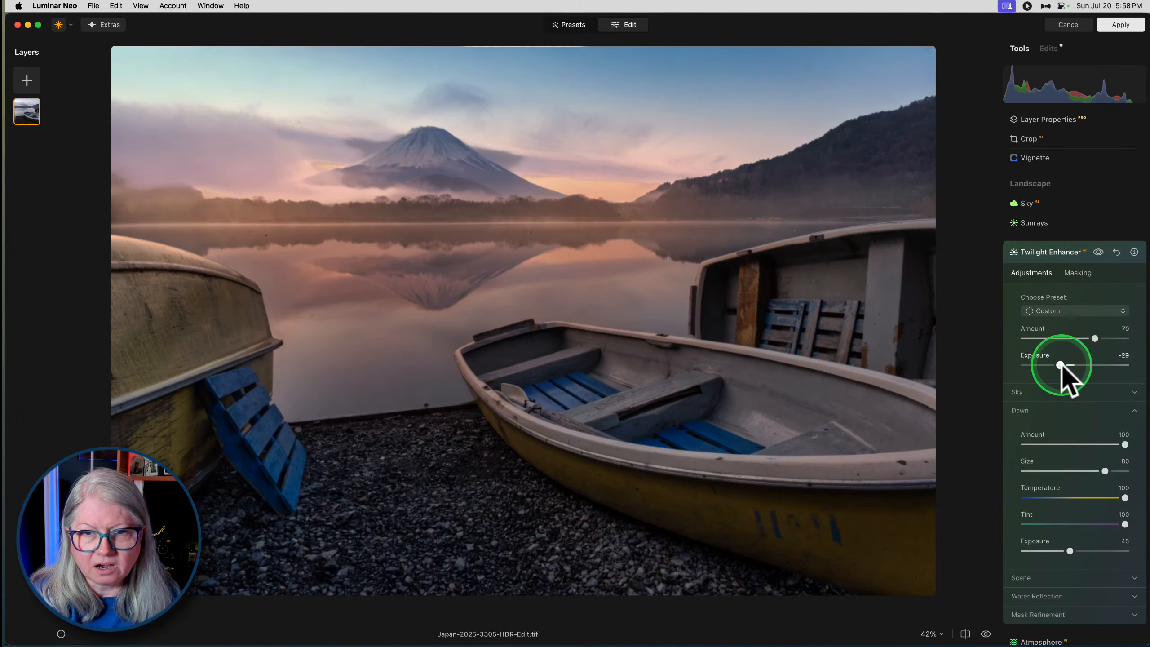
- Lighten the Twilight Enhancer's foreground by setting the Scene Shade to -63
scroll(1055, 399, down, 1)
click(1022, 561)
scroll(1022, 555, down, 1)
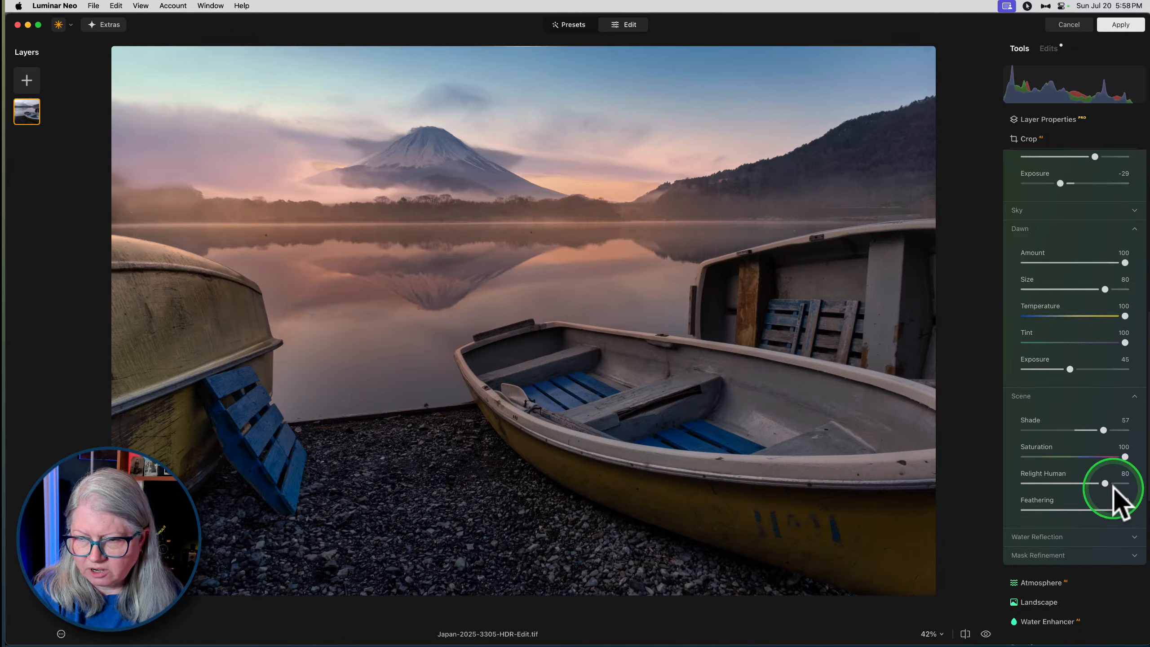
drag(1103, 430, 1043, 429)
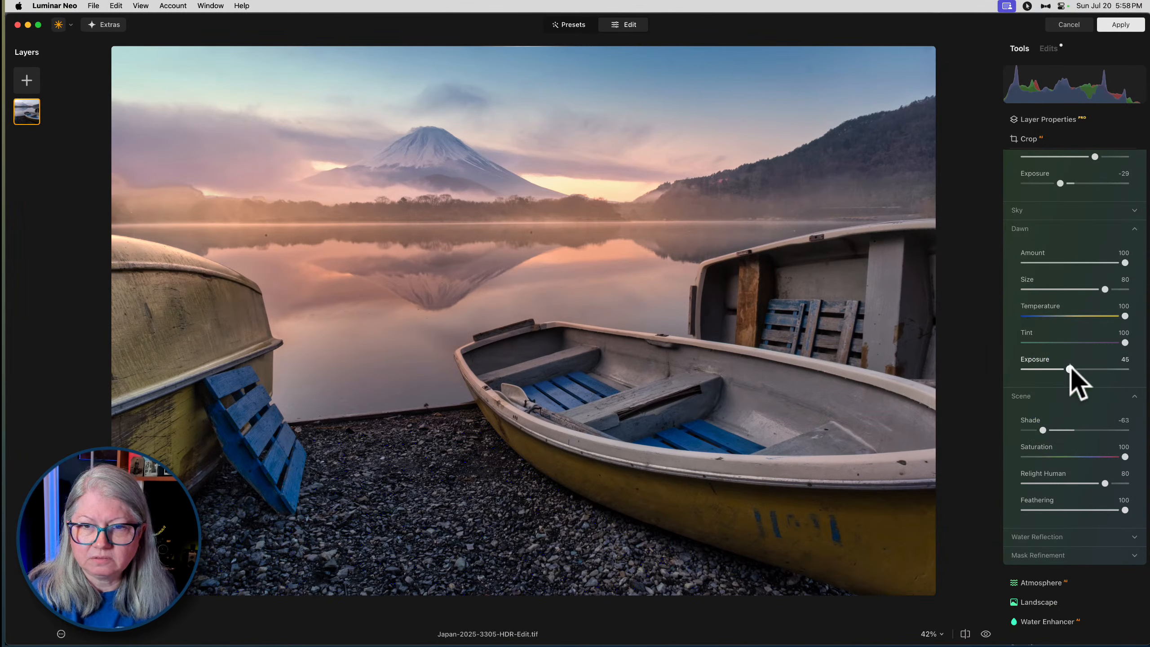
- Soften the Twilight Enhancer's Dawn glow with Amount 72, Size 73 and Exposure 30
scroll(1096, 308, up, 2)
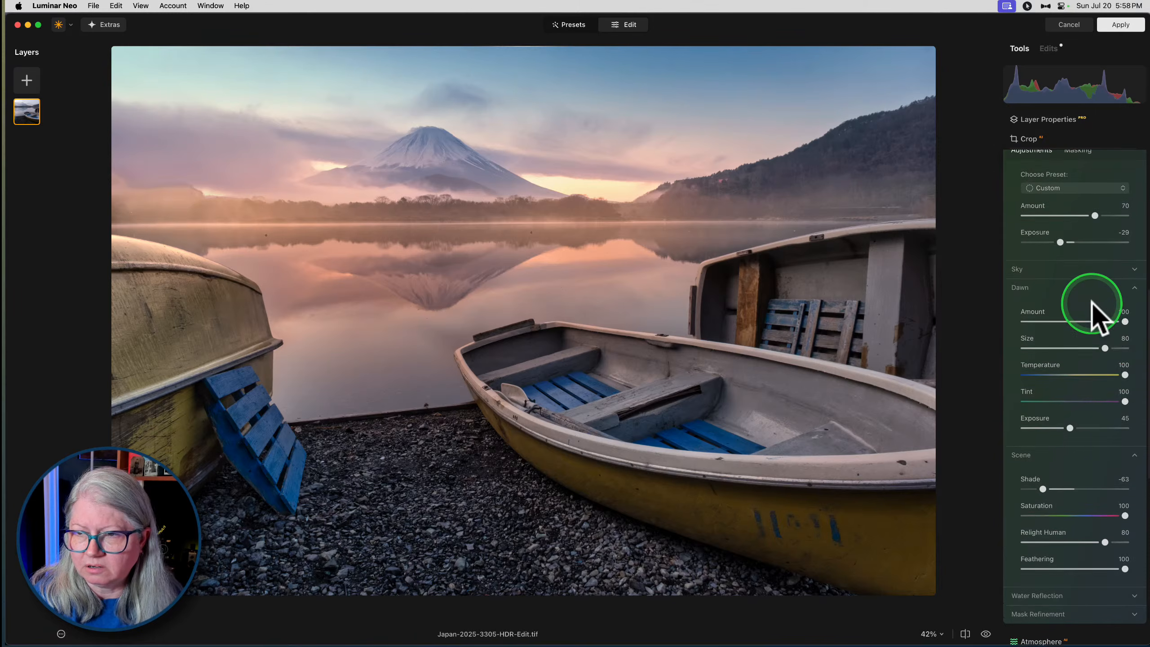
drag(1125, 326, 1095, 352)
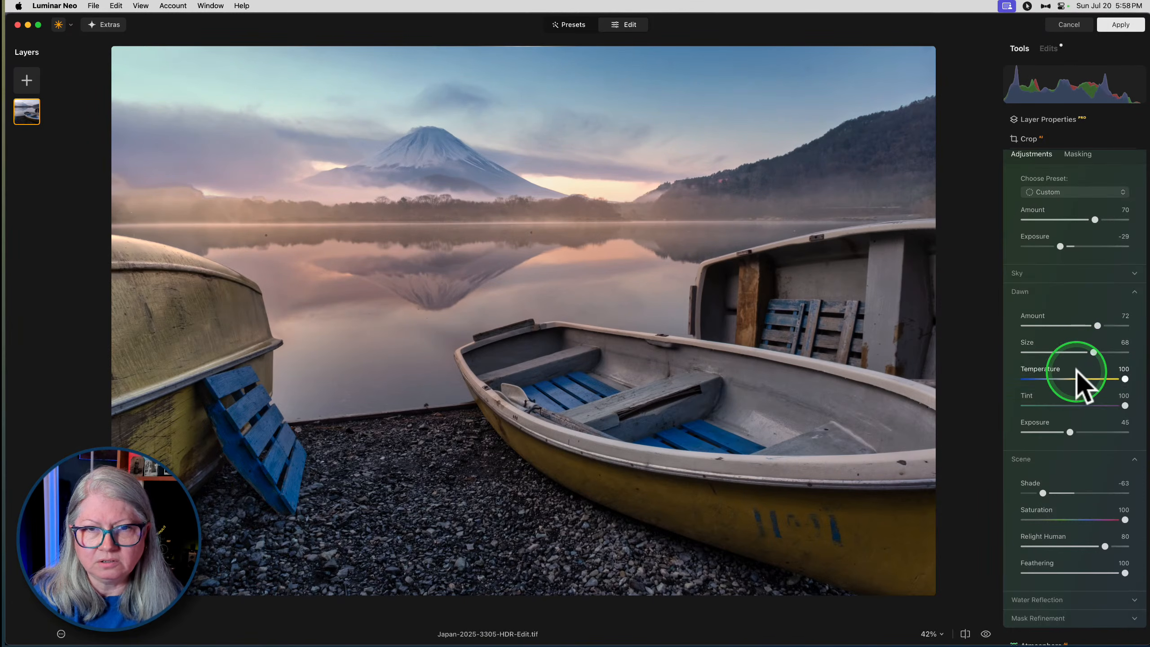
scroll(1083, 380, down, 2)
drag(1072, 405, 1052, 407)
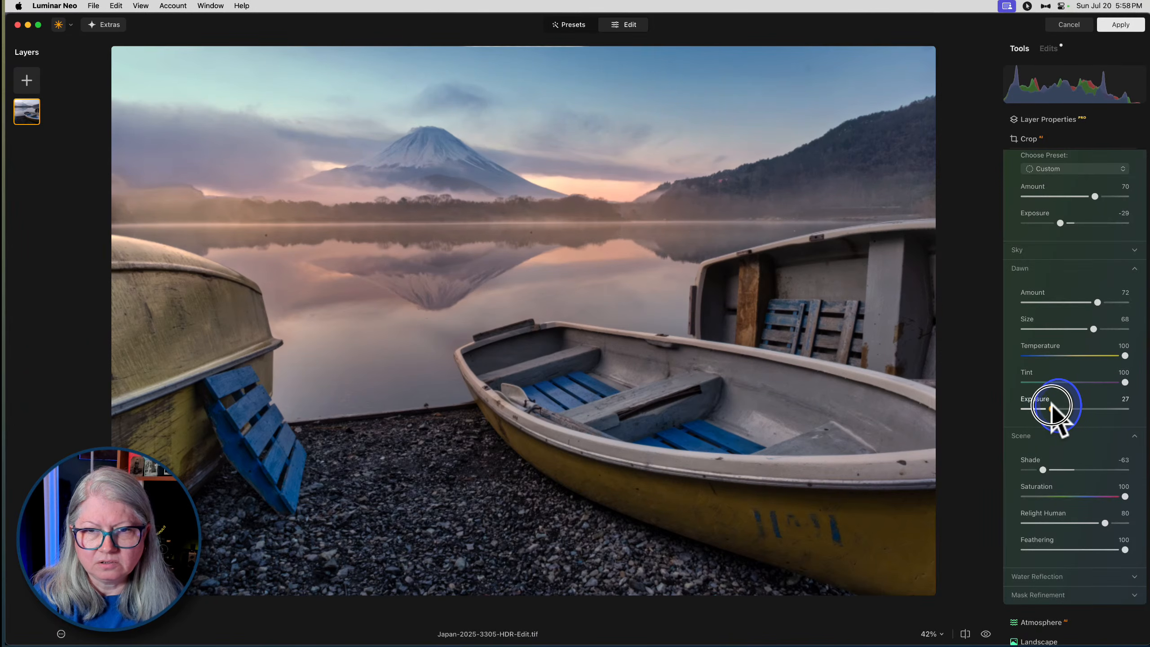
drag(1093, 330, 1101, 328)
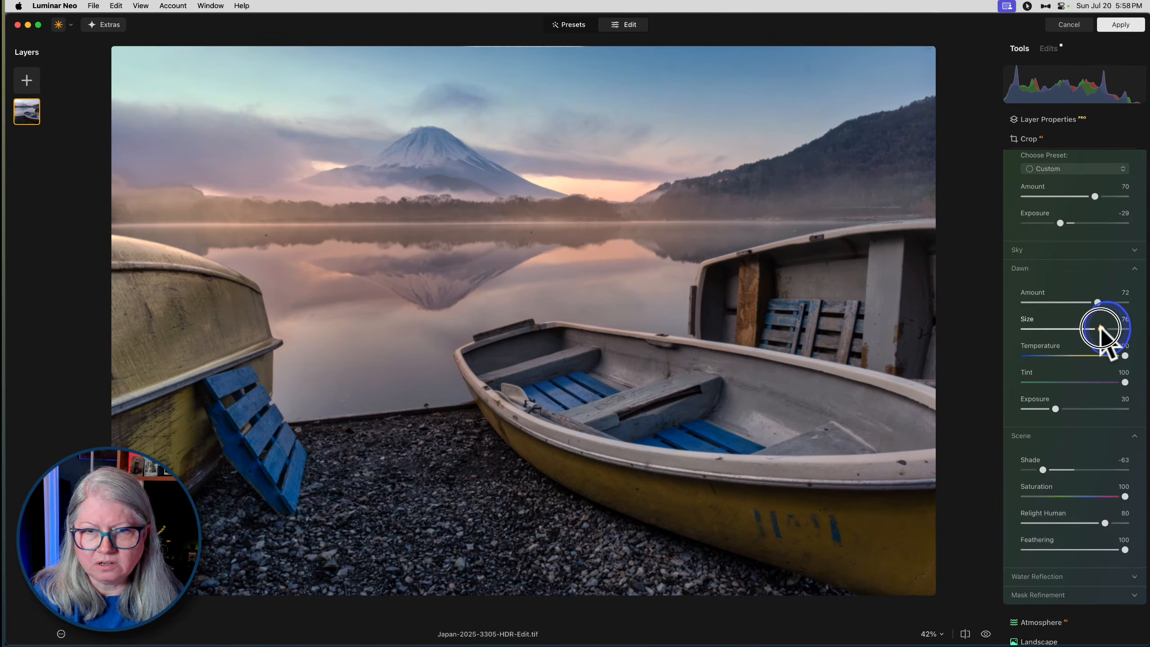
- Set the Sky Horizon in the Twilight Enhancer's Mask Refinement to -6
scroll(1096, 352, down, 5)
click(1047, 484)
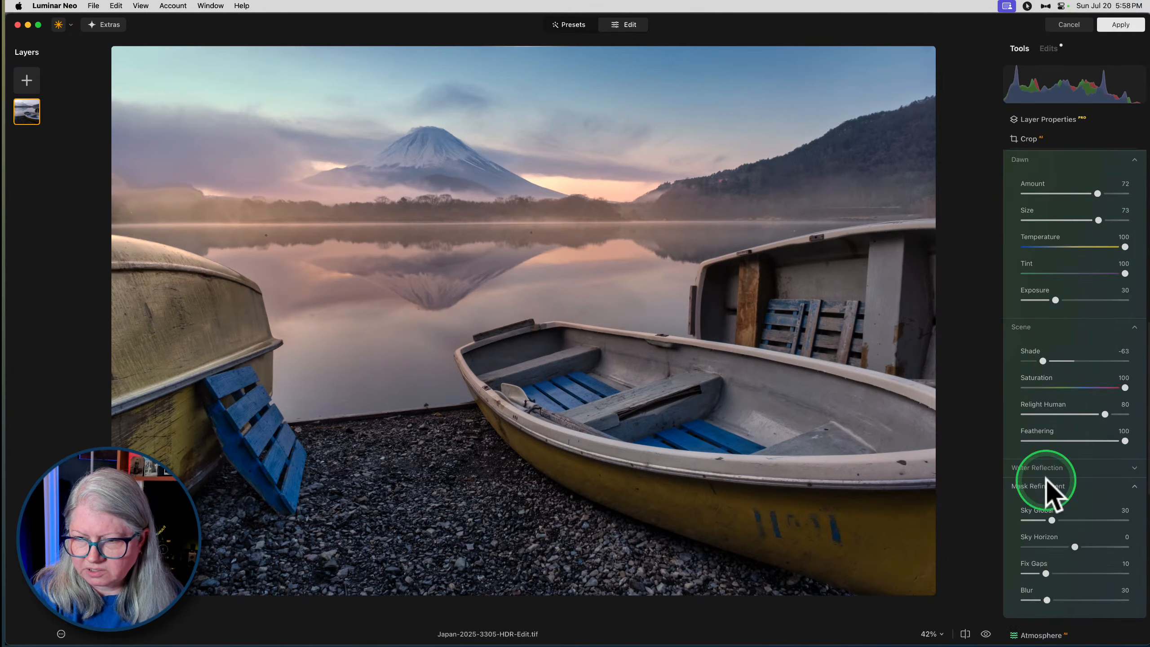
scroll(1046, 479, down, 3)
mouse_move(1077, 480)
mouse_down()
mouse_move(1098, 482)
mouse_move(1073, 478)
mouse_up()
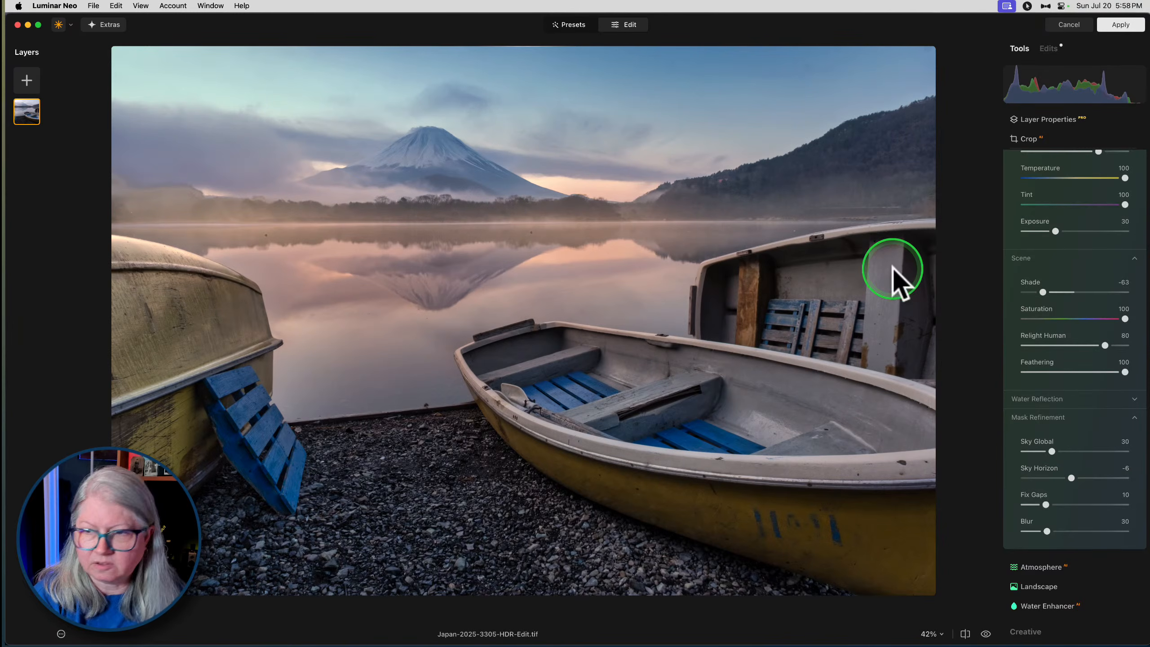
- Set the Twilight Enhancer's Water Reflection Amount to 23
scroll(1043, 294, up, 2)
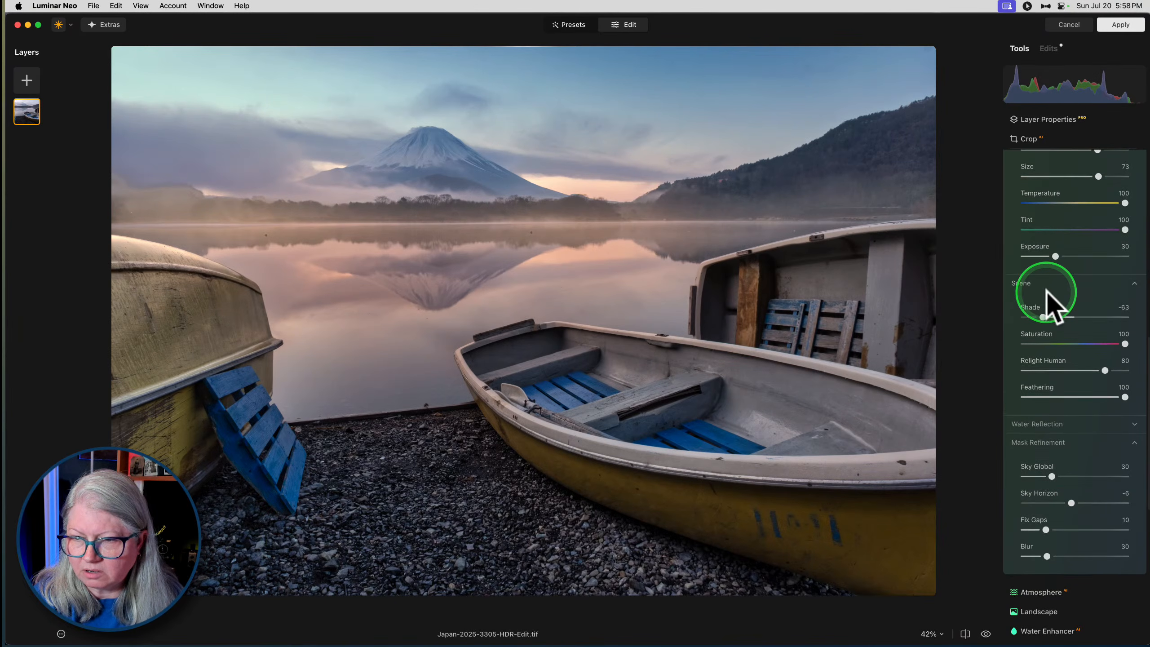
click(1040, 430)
scroll(1041, 432, down, 3)
mouse_move(1054, 415)
mouse_down()
mouse_move(1105, 415)
mouse_move(1031, 413)
mouse_move(1046, 407)
mouse_up()
scroll(1039, 400, up, 3)
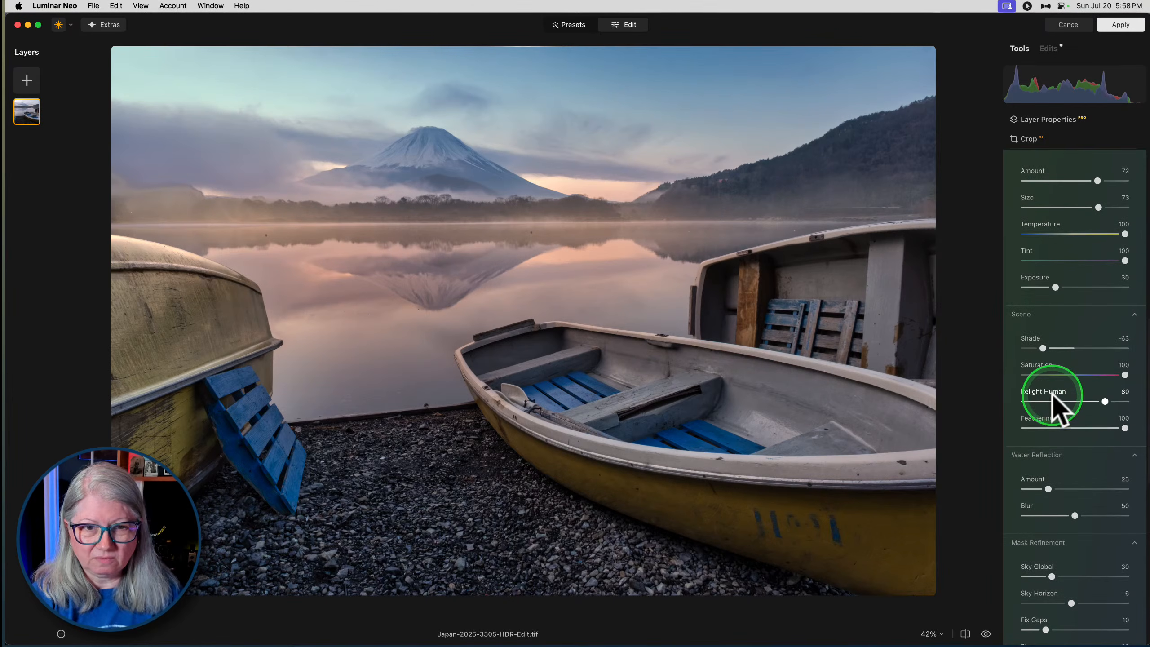
- Enlarge the Twilight Enhancer's Dawn glow to Size 83 and raise its Amount to 74
scroll(1059, 401, up, 5)
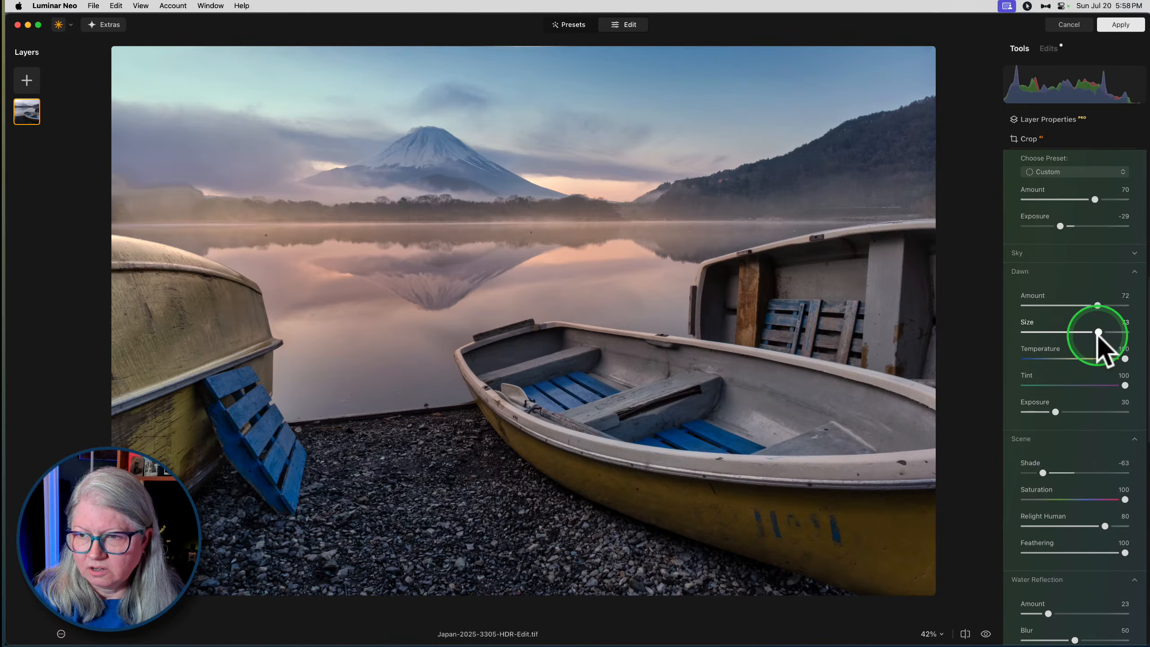
drag(1098, 332, 1099, 305)
scroll(1091, 313, up, 5)
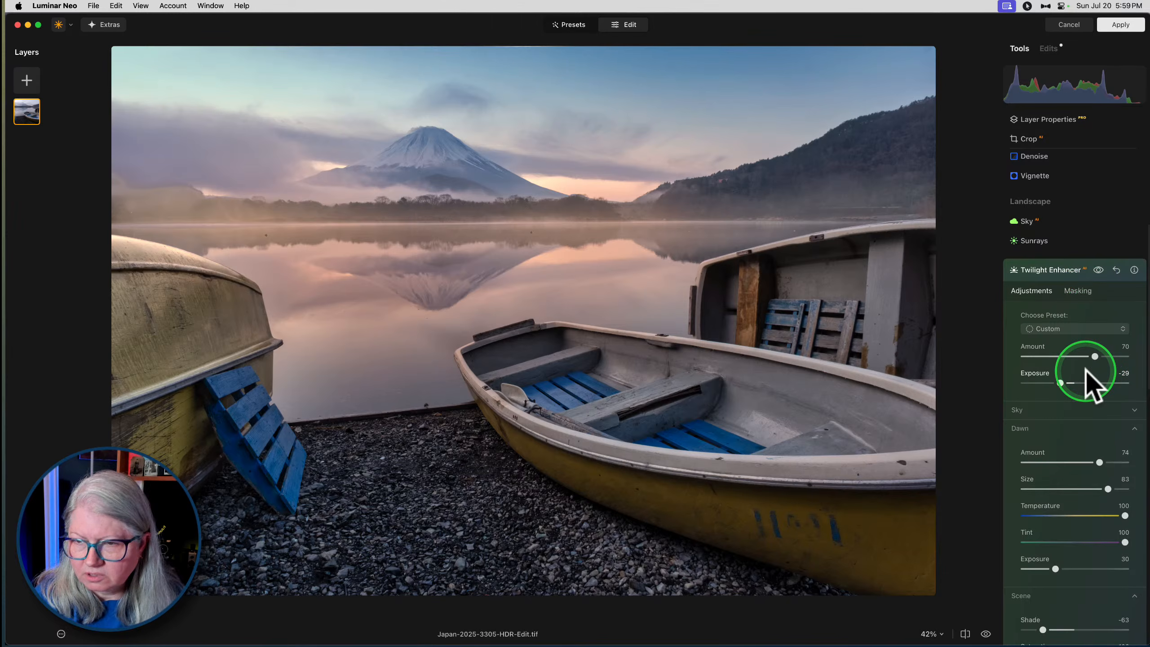
- Set the Twilight Enhancer's Sky Temperature to -21
click(1036, 411)
scroll(1036, 411, down, 4)
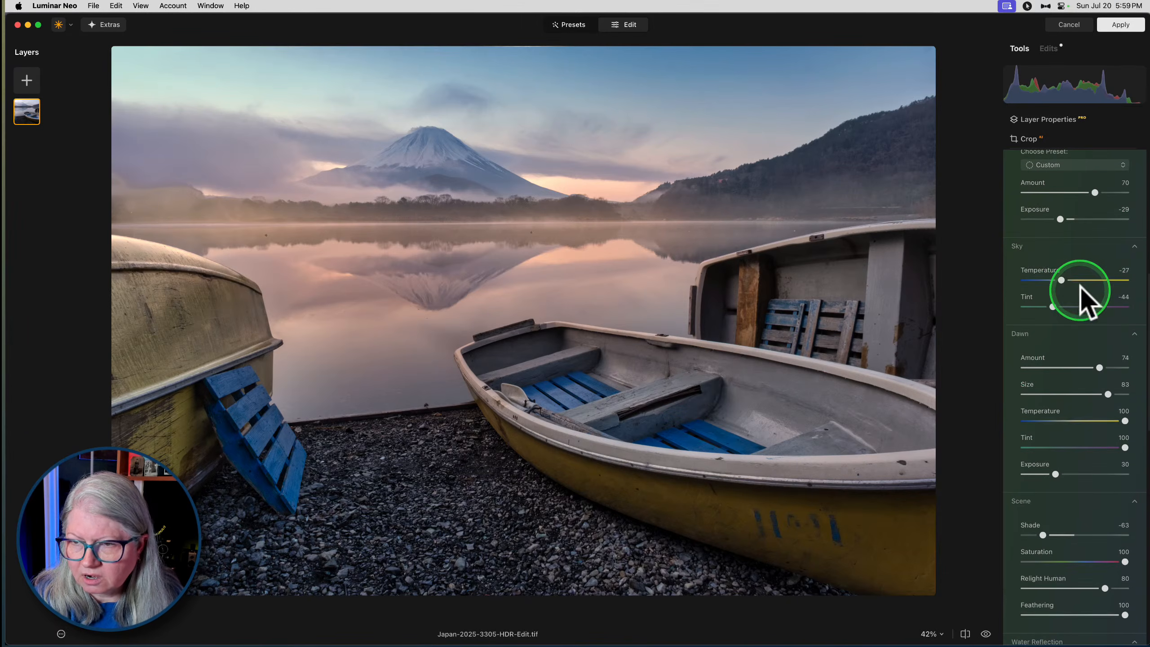
drag(1067, 277, 1060, 278)
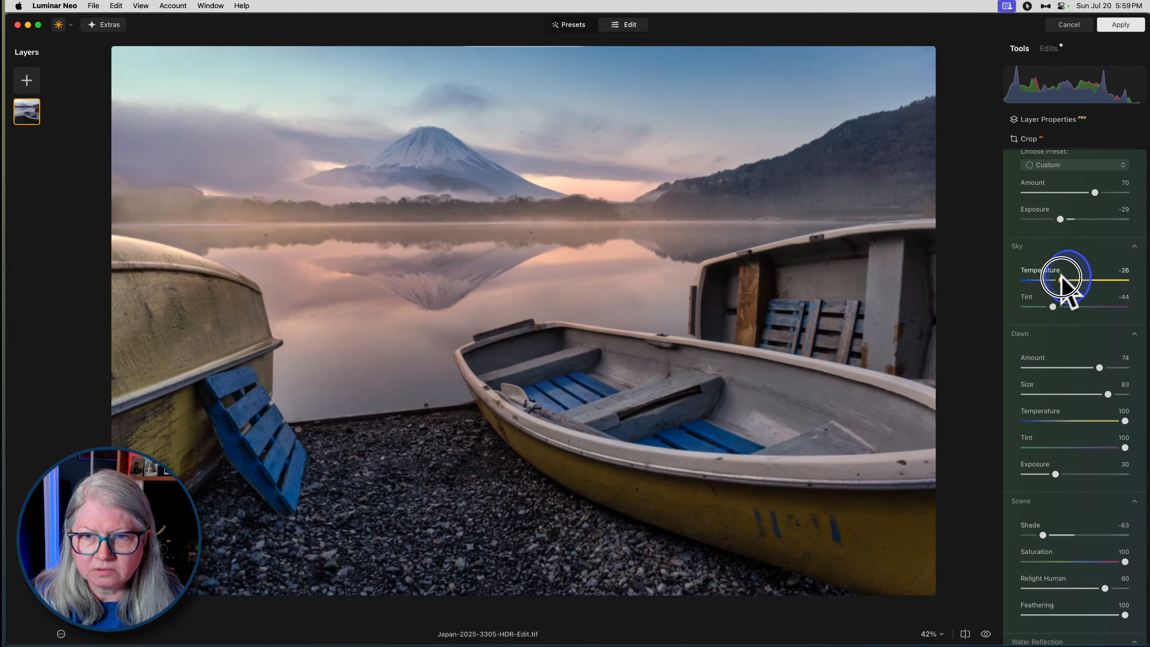
- Compare the Twilight Enhancer effect hidden and shown, leaving it shown, and close its settings
scroll(1091, 211, up, 3)
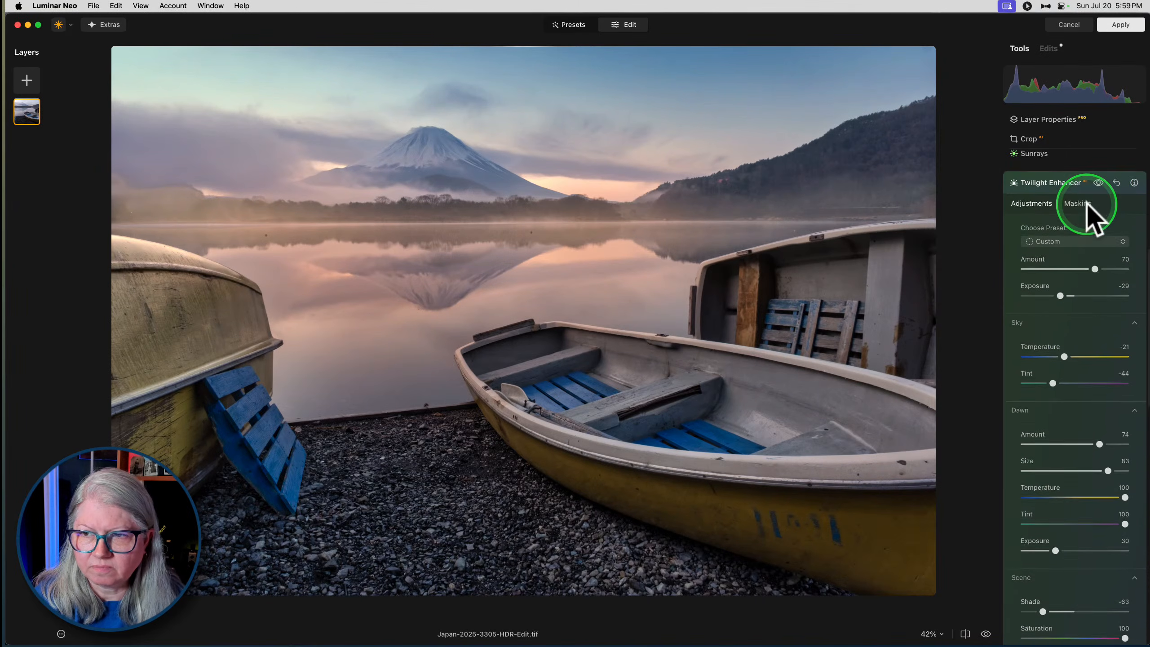
click(1099, 187)
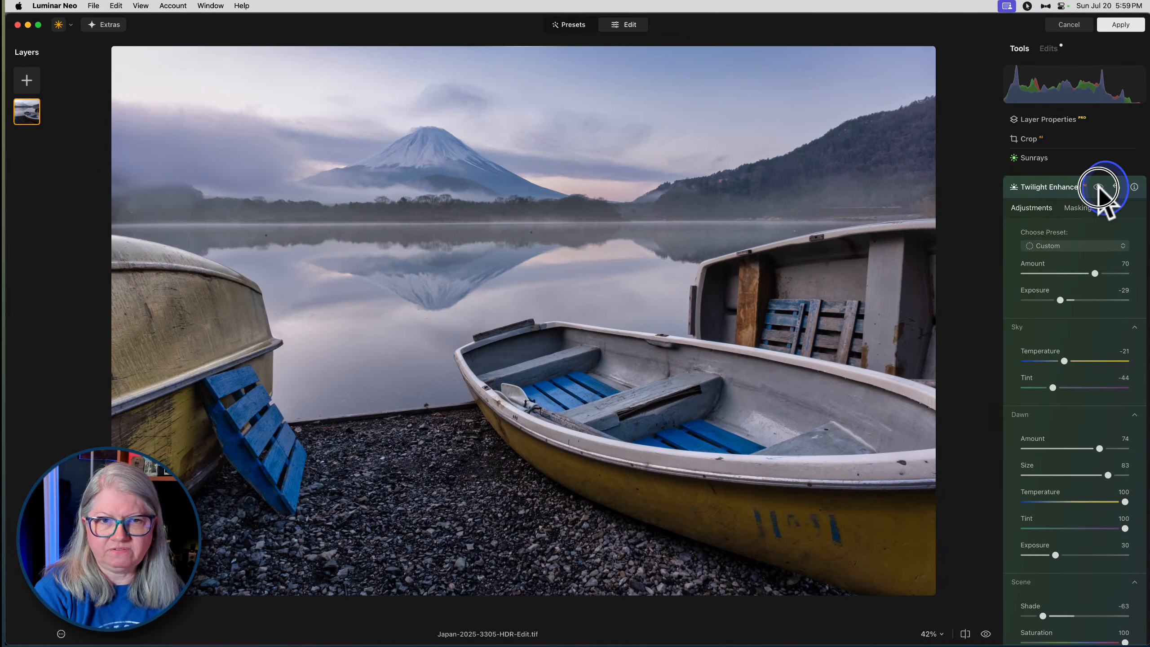
click(1098, 187)
click(1098, 187)
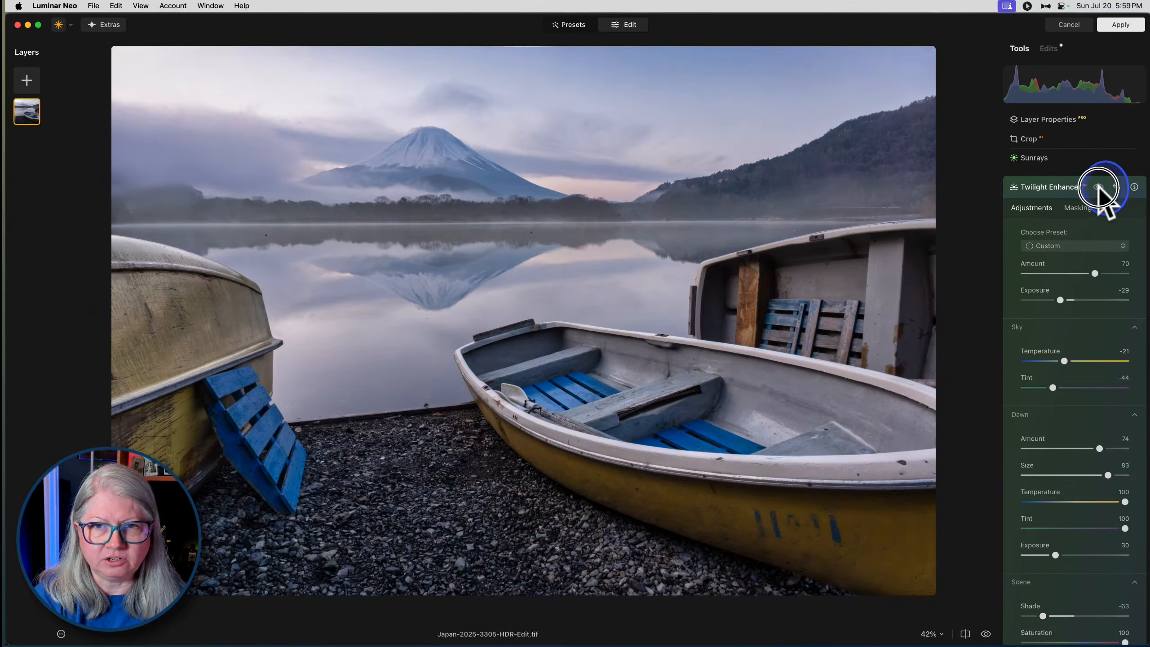
click(1099, 187)
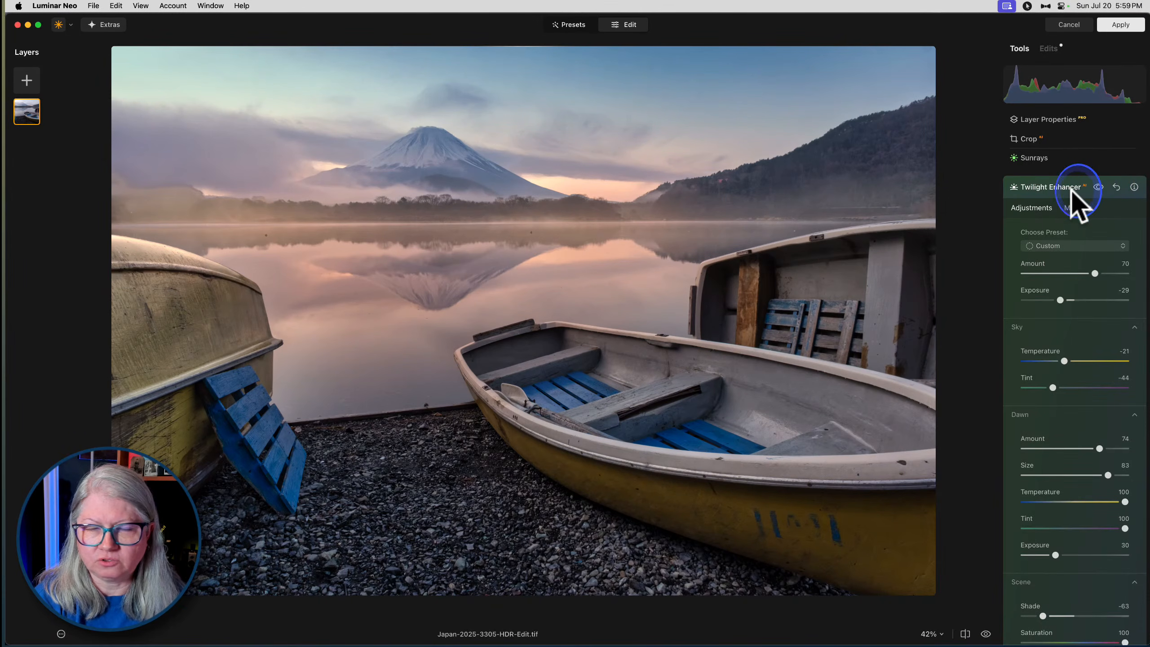
click(1070, 190)
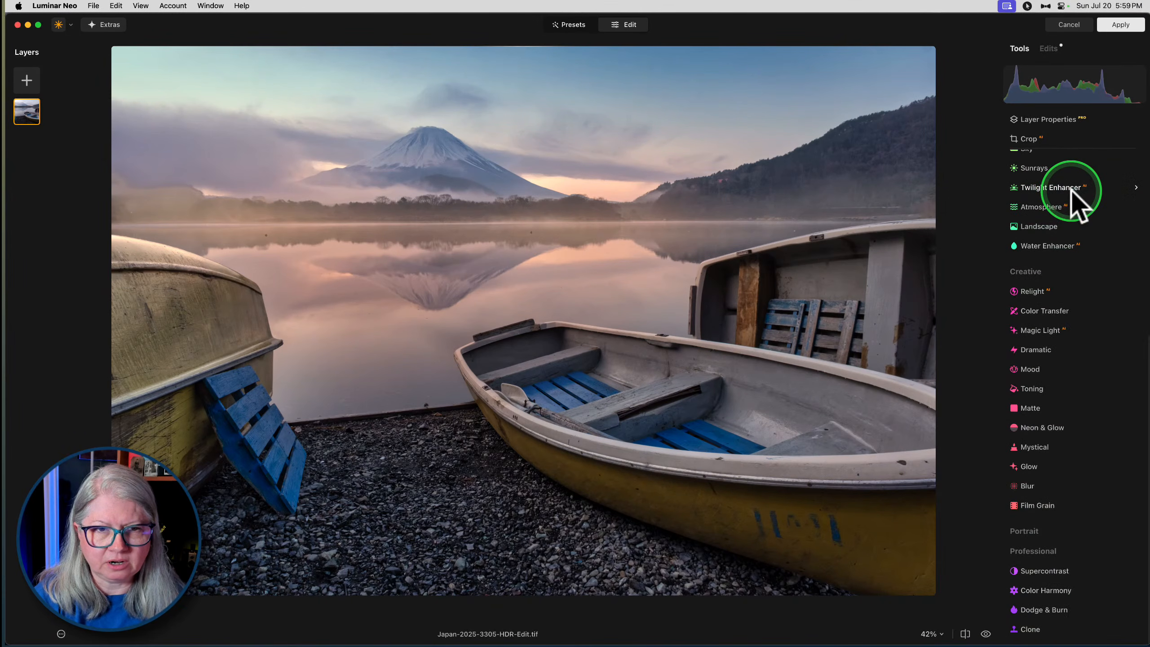
- Erase the two dark spots in the far shore's reflection on the lake with a size 20 Erase brush
click(524, 236)
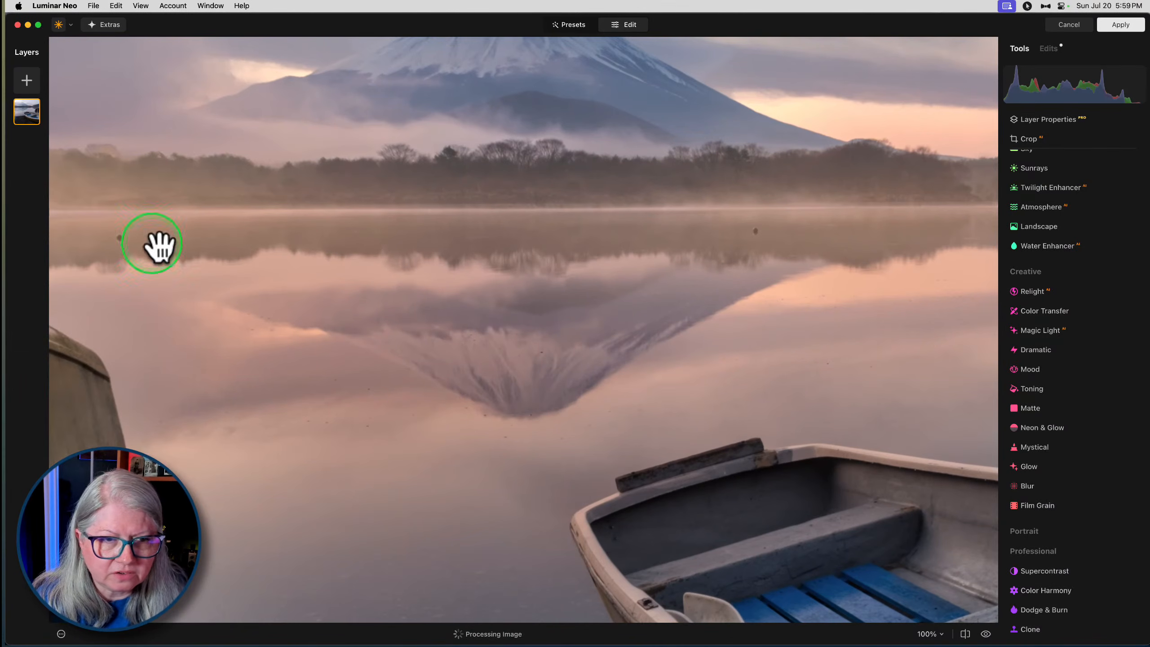
click(519, 246)
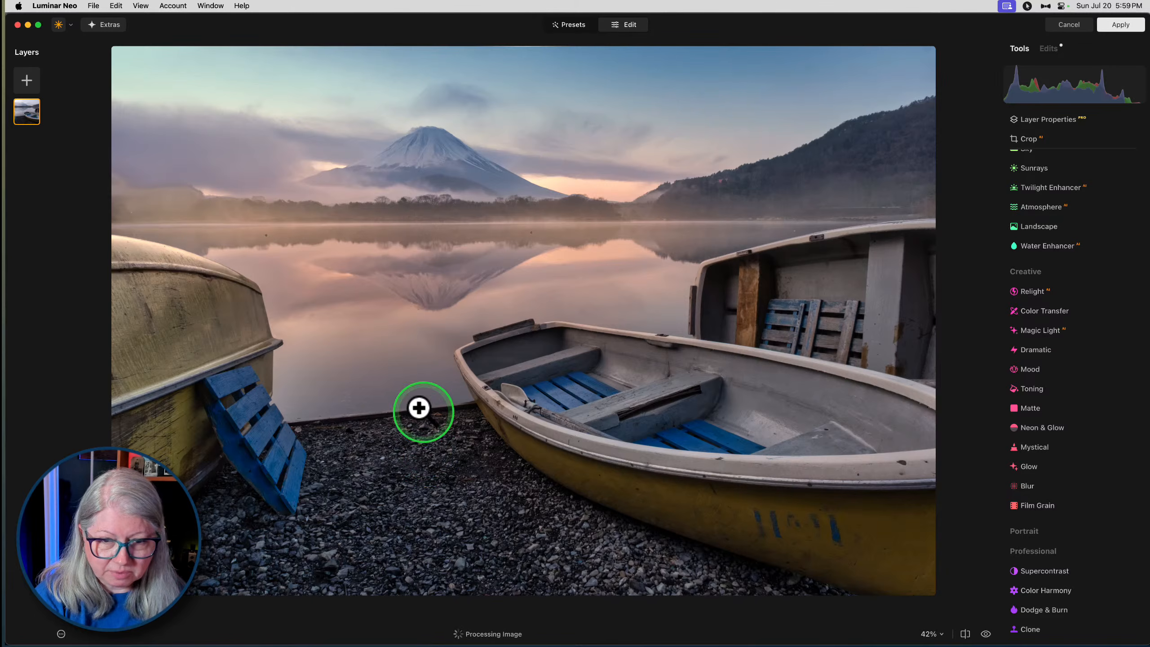
scroll(1039, 268, up, 5)
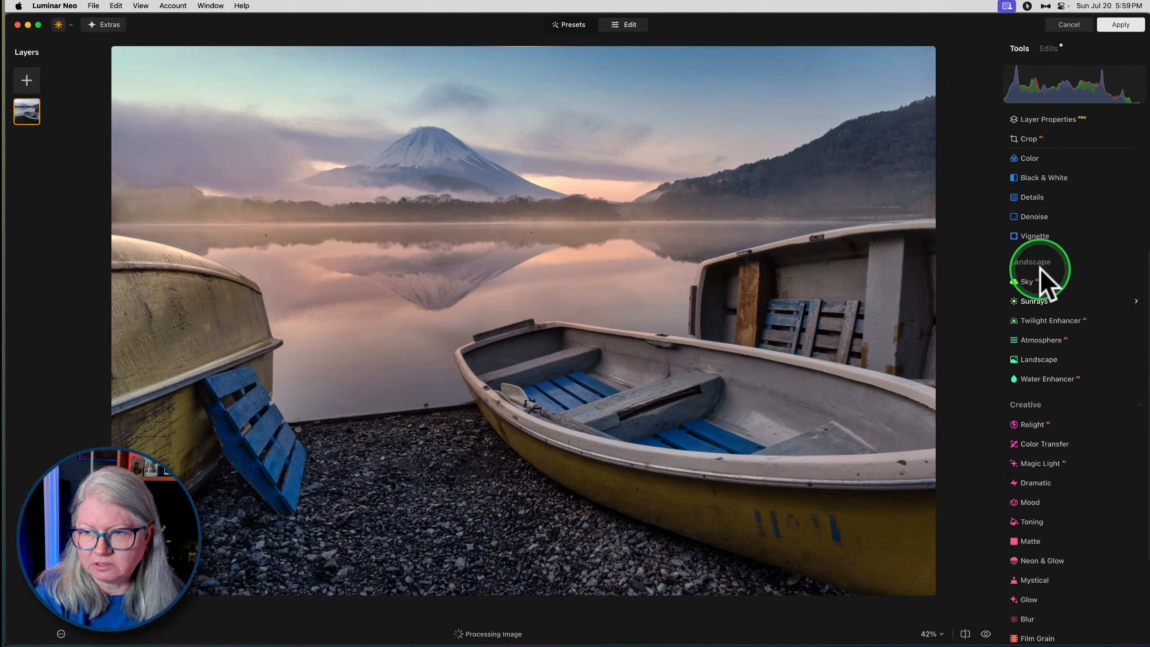
click(1027, 158)
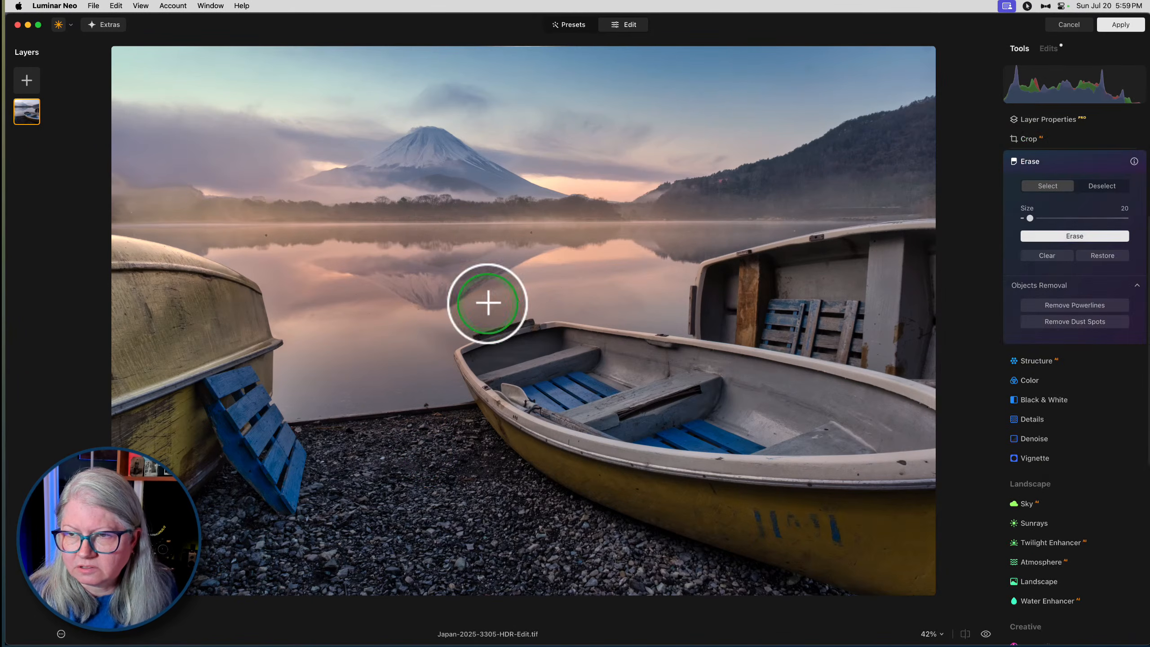
click(530, 235)
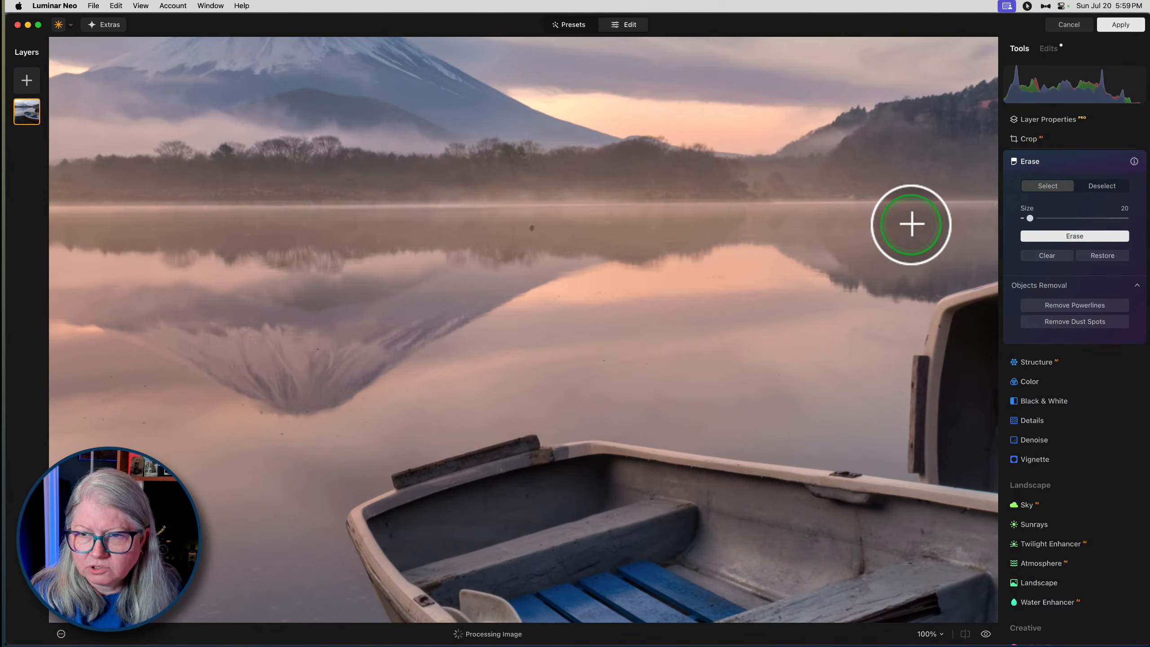
click(908, 225)
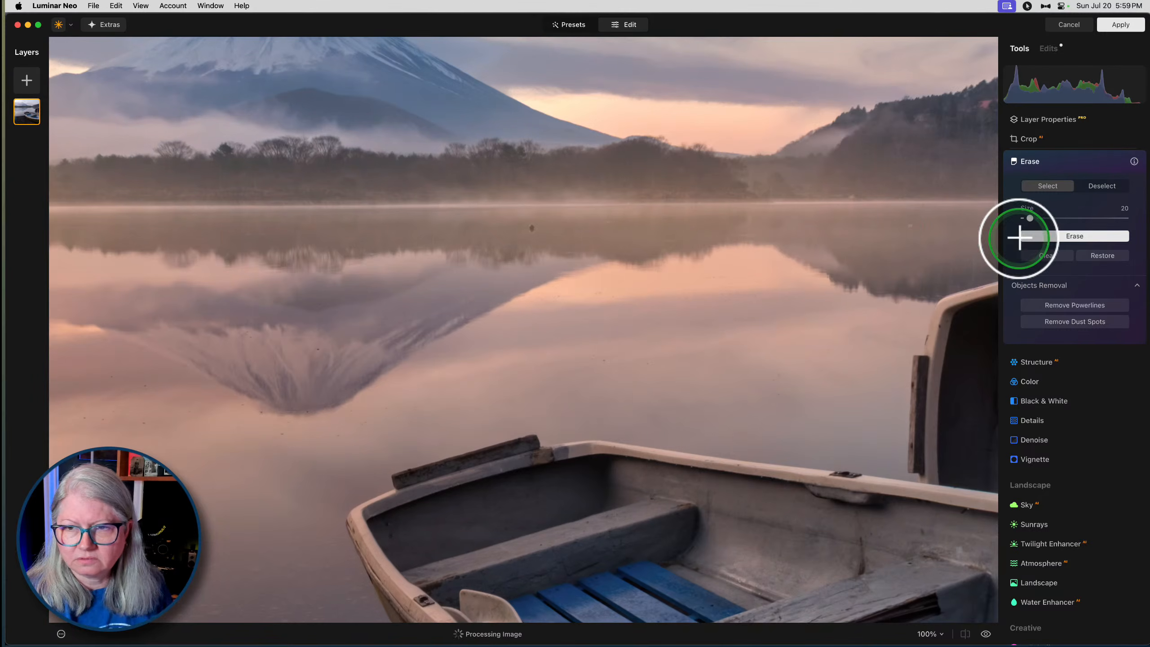
click(1082, 239)
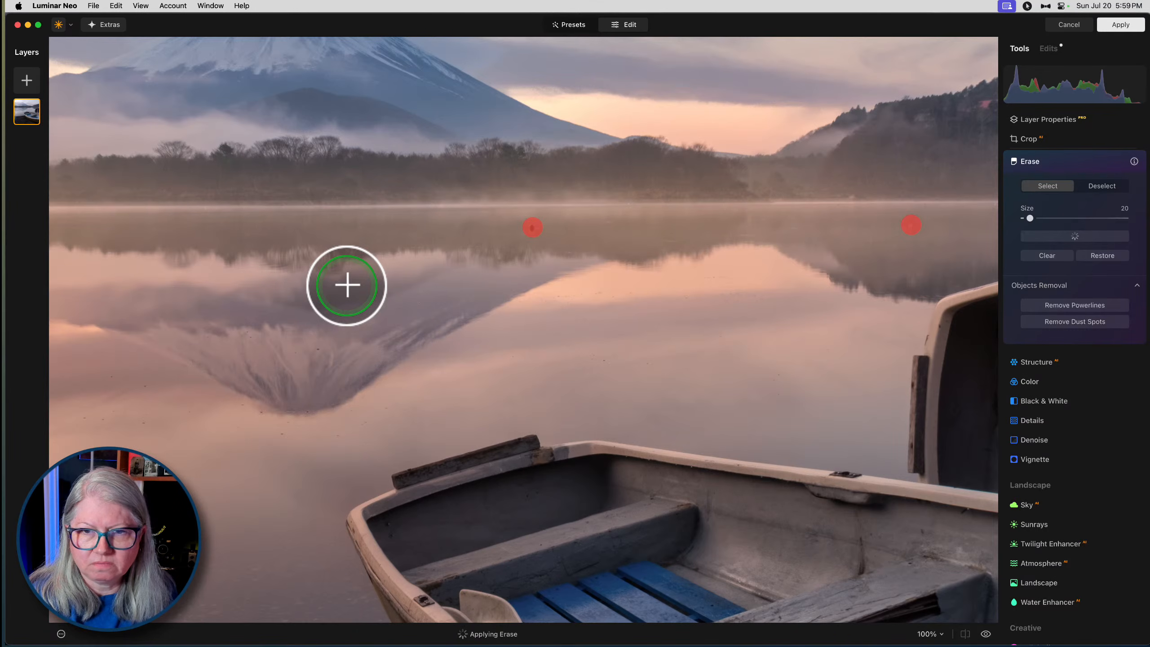
- Erase the dark spot in the tree line's reflection on the lake's left side and run automatic dust spot removal
drag(326, 283, 566, 285)
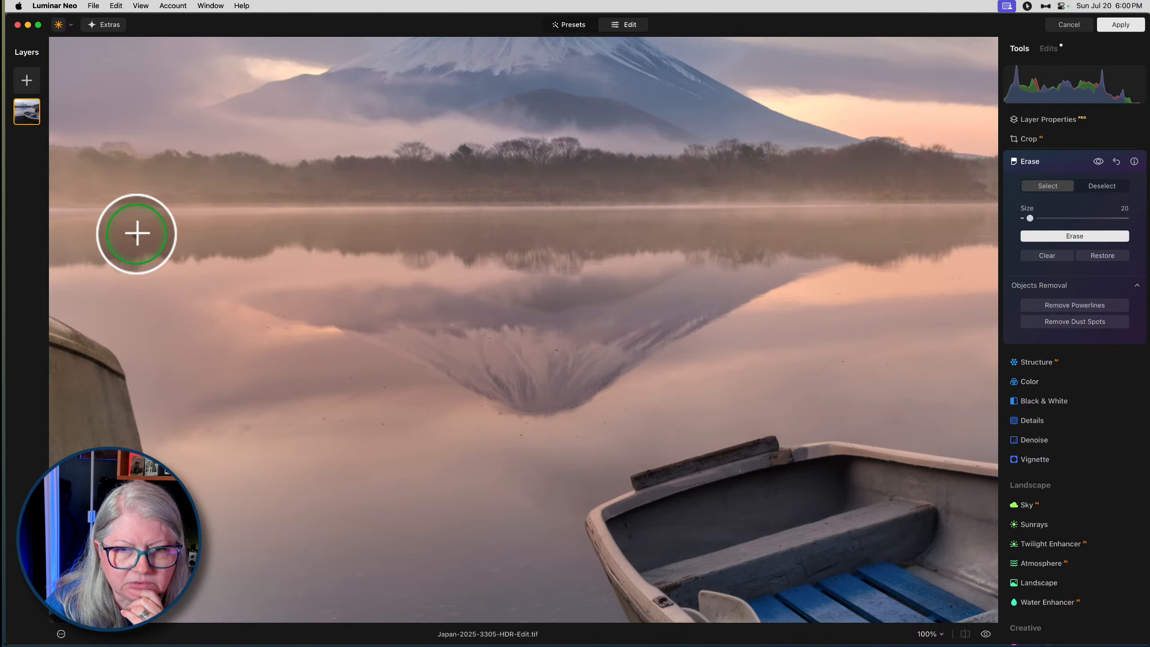
click(137, 233)
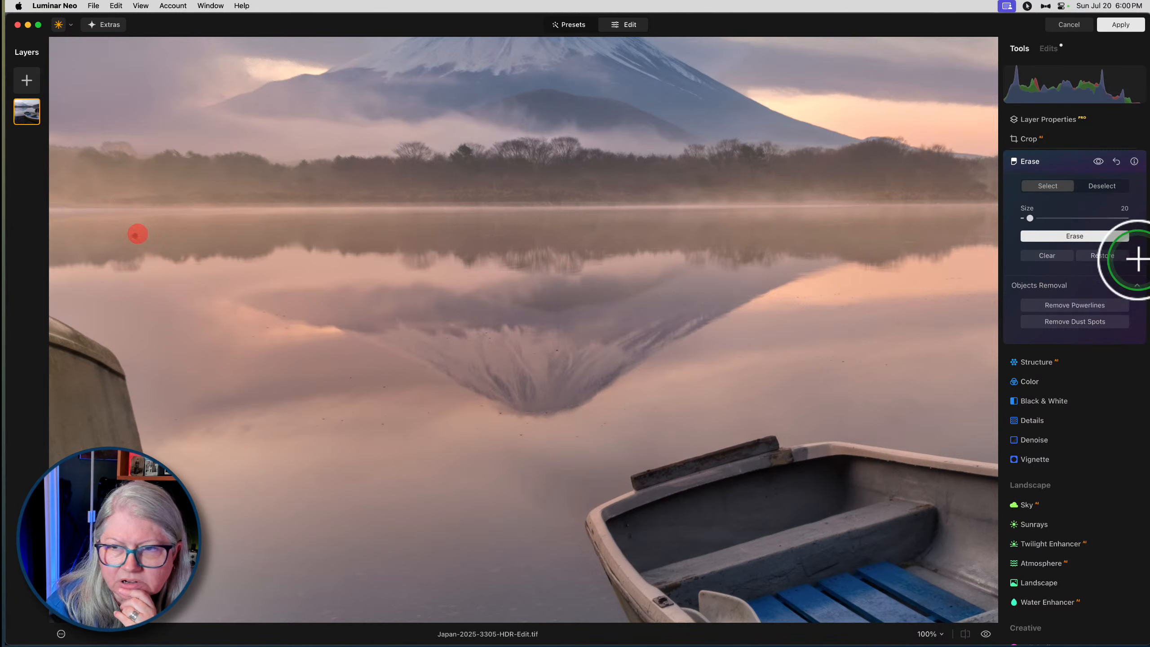
click(1074, 236)
click(1061, 319)
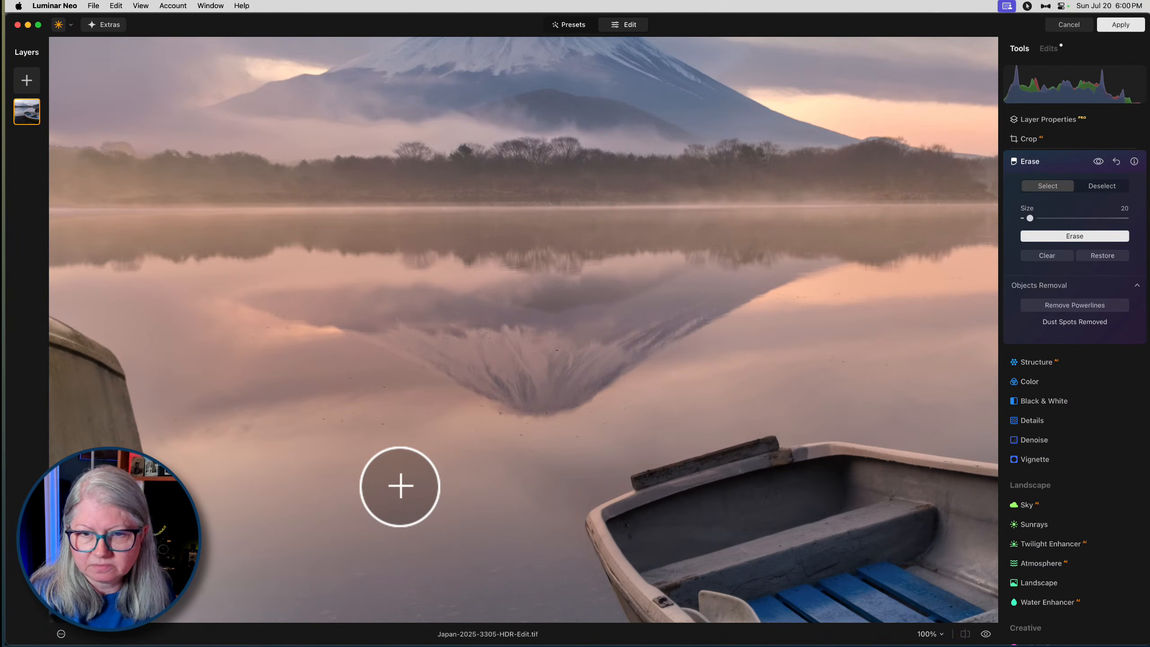
- Erase the dark spot at the water's edge beside the front boat's bow and close the Erase settings
scroll(415, 457, down, 5)
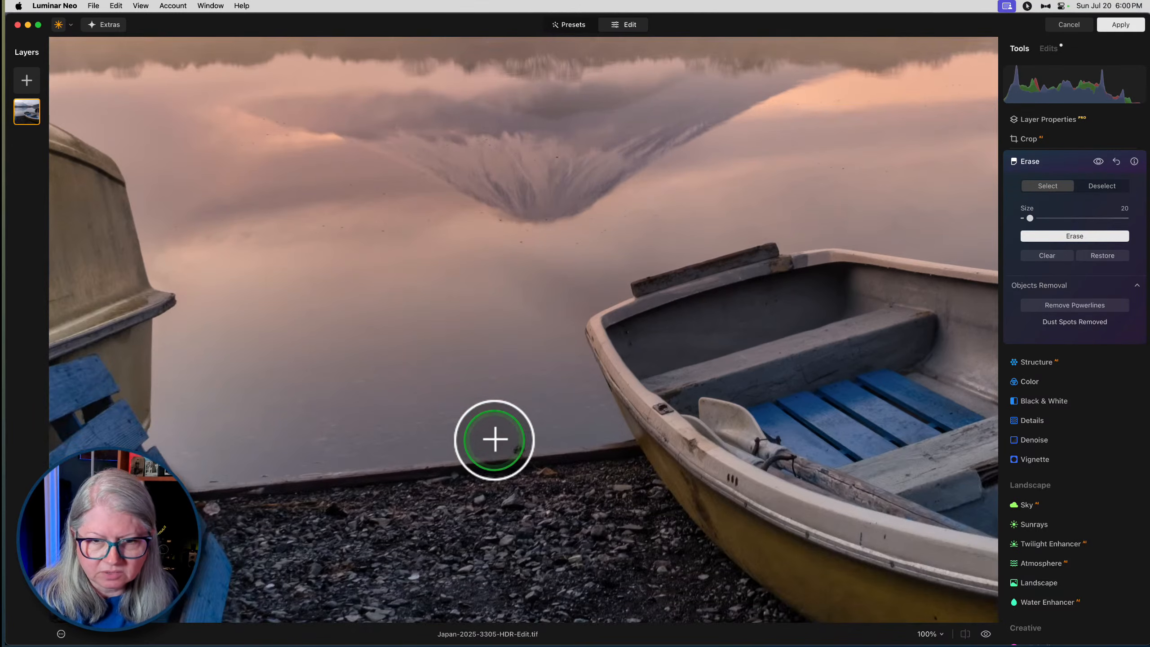
click(525, 448)
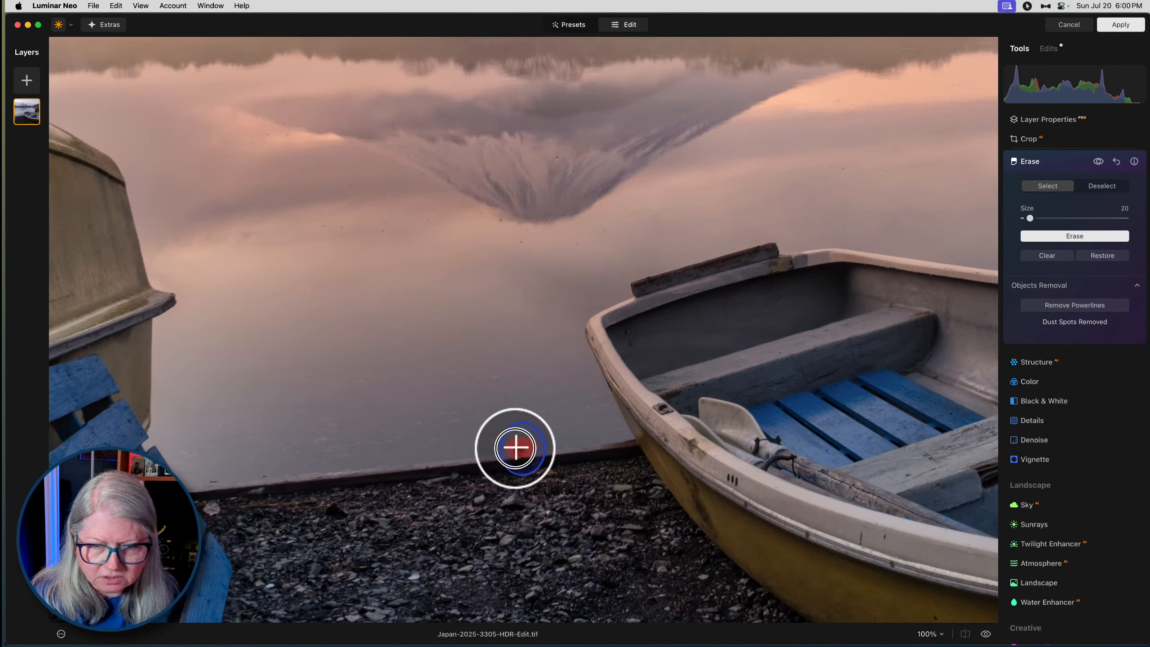
click(1057, 236)
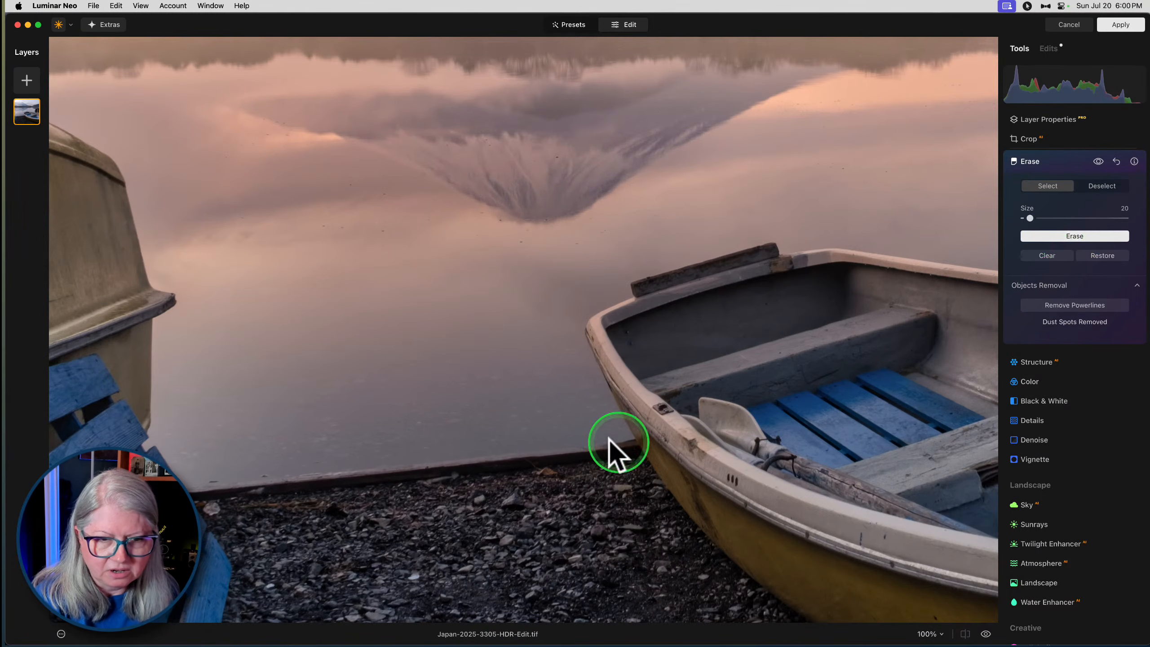
key(super+0)
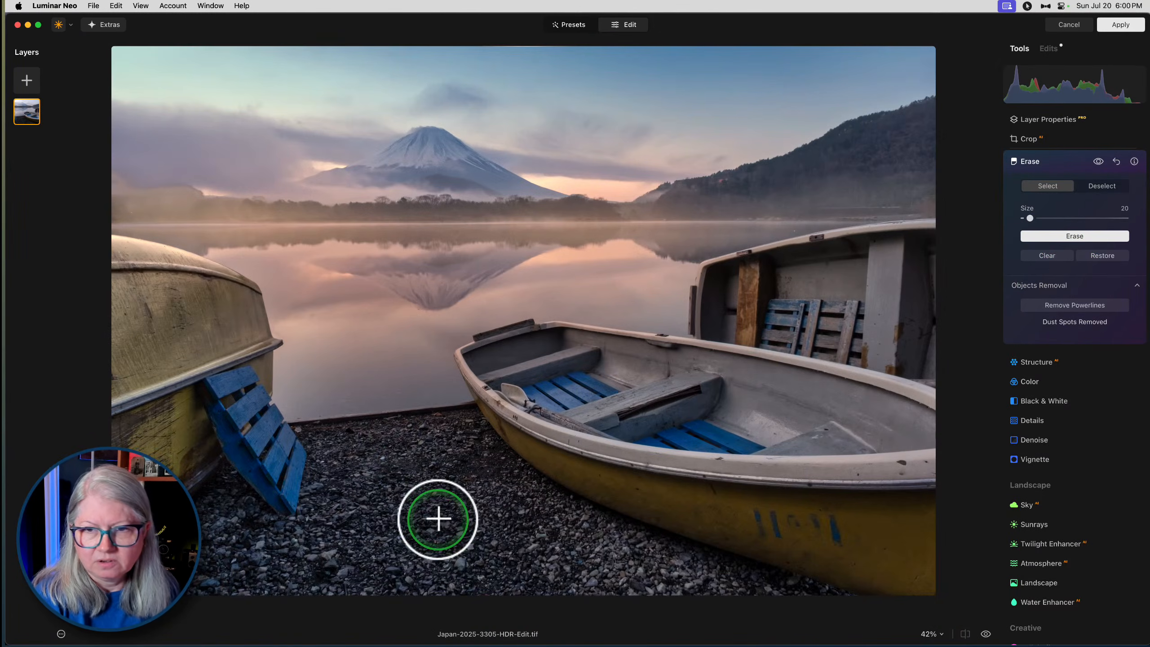
click(1069, 160)
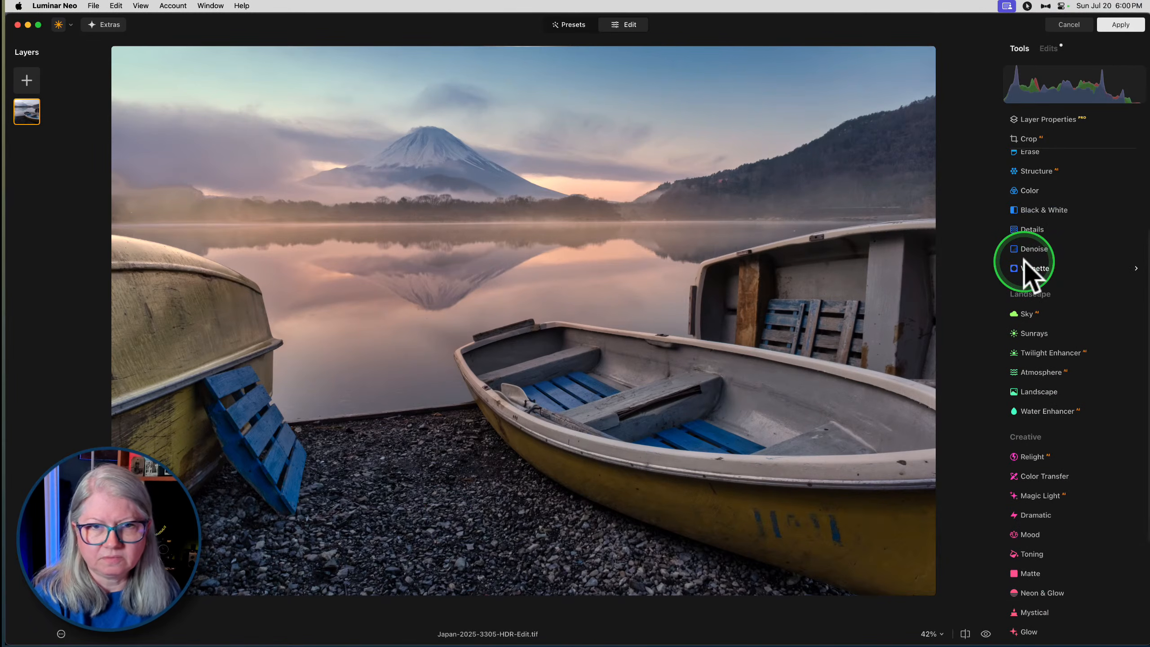
- Add a post-crop vignette with Amount -35, Size 43 and Feather 84
click(1027, 268)
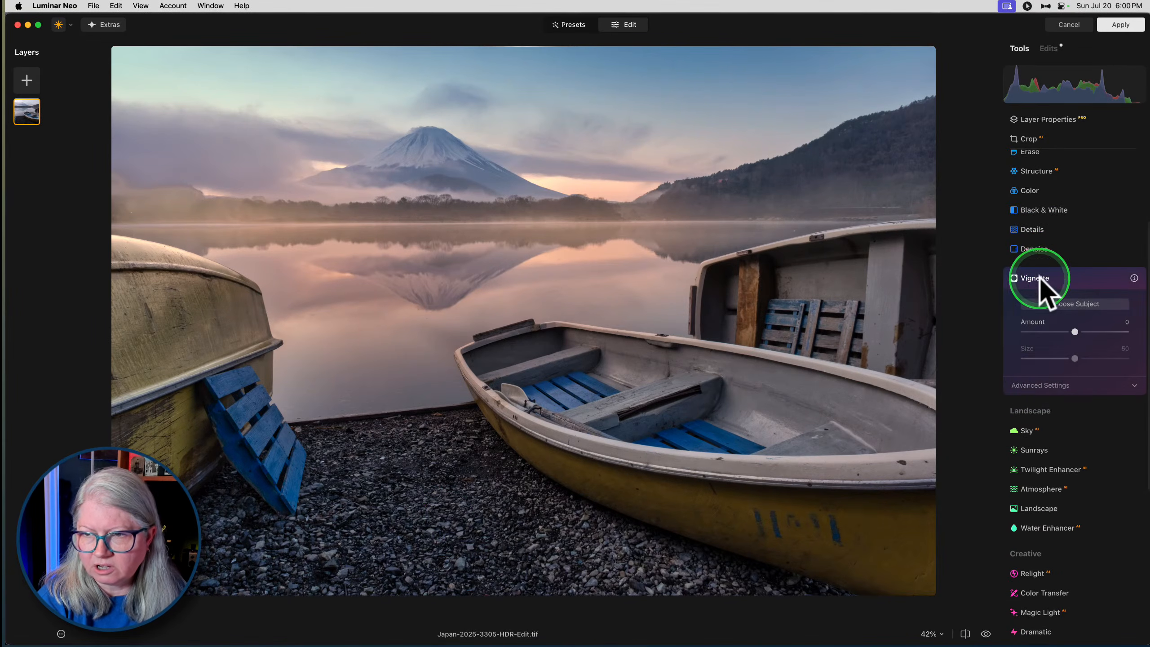
click(1050, 385)
drag(1074, 332, 1055, 334)
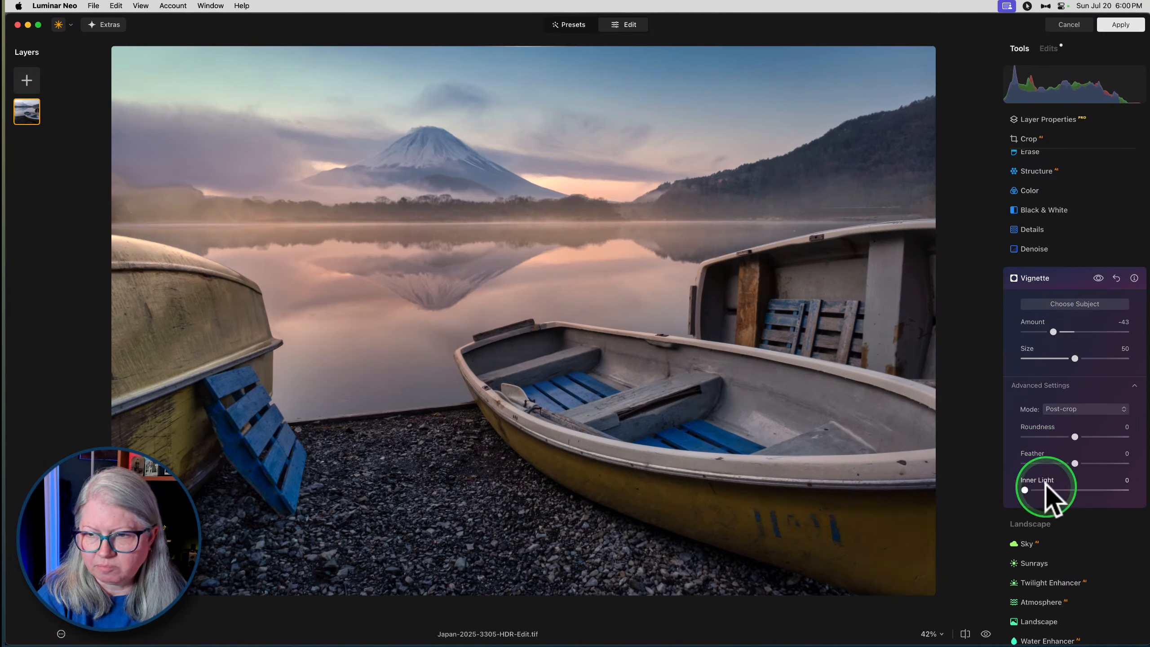
drag(1075, 463, 992, 465)
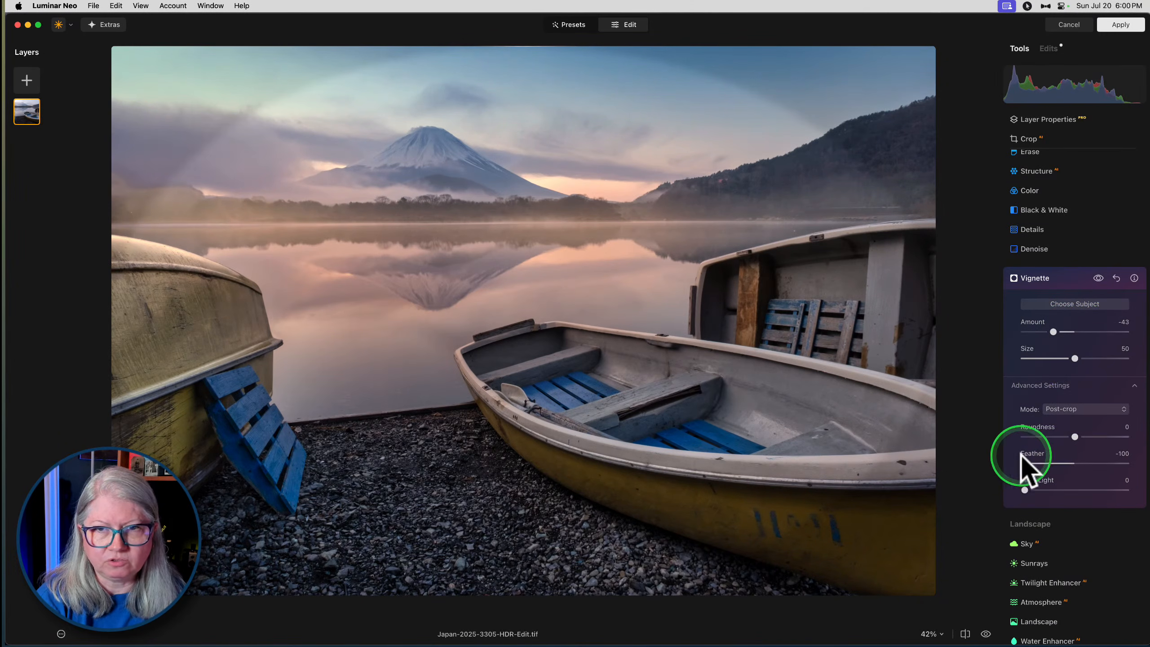
drag(1075, 358, 1067, 356)
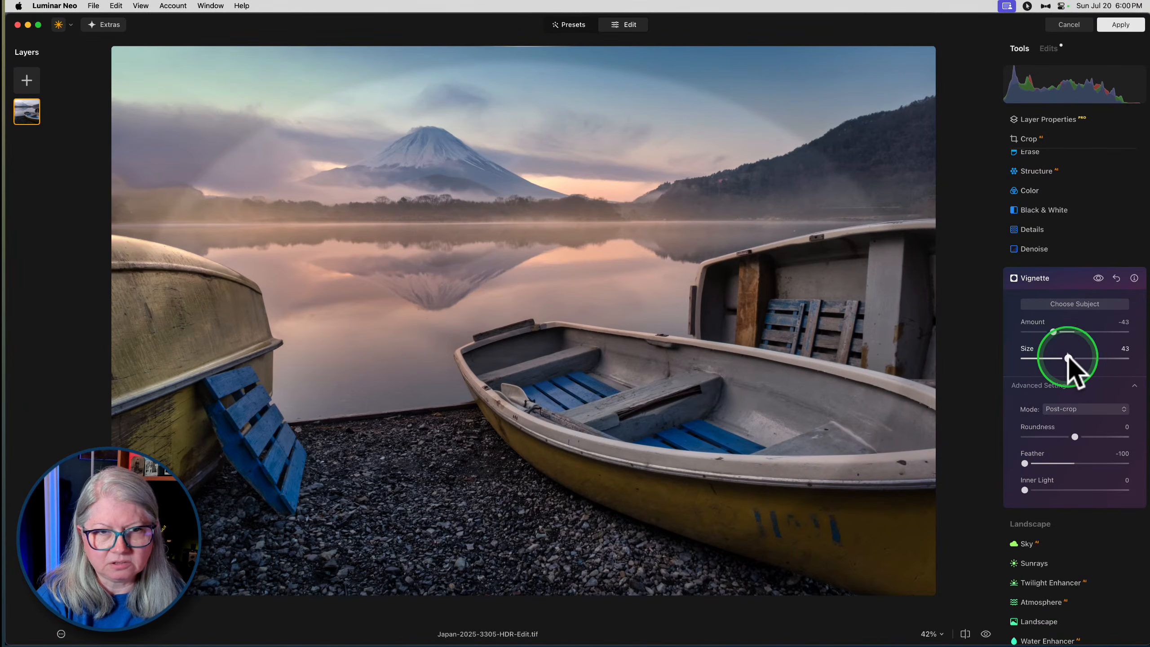
click(1118, 462)
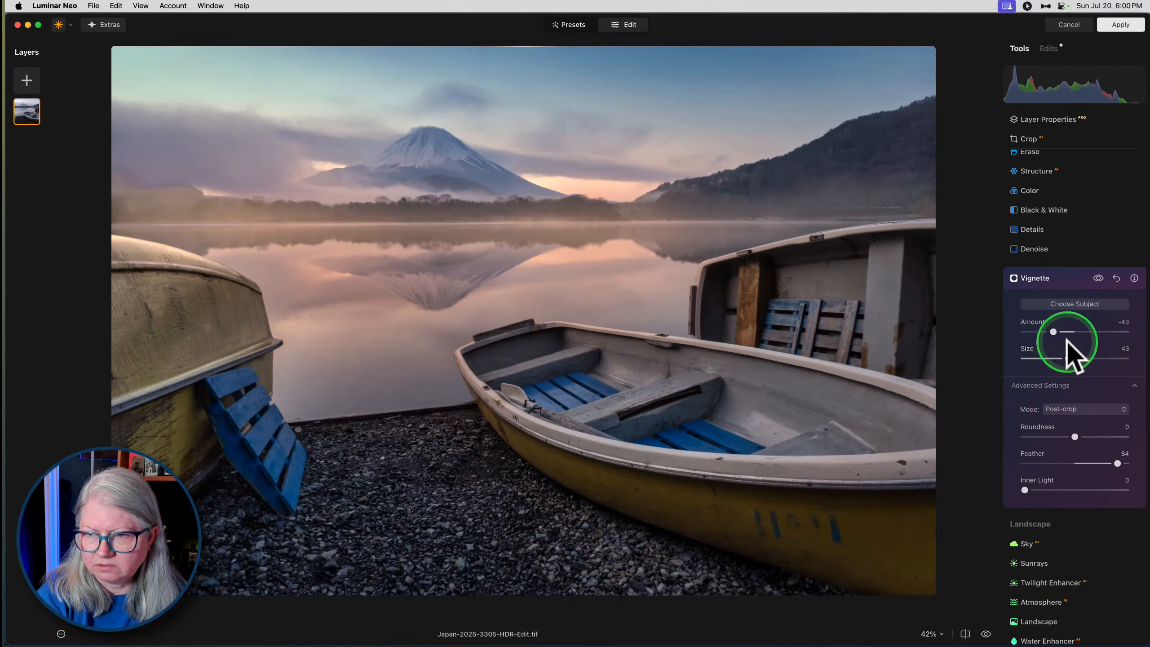
mouse_move(1053, 331)
mouse_down()
mouse_move(1062, 334)
mouse_move(1054, 329)
mouse_up()
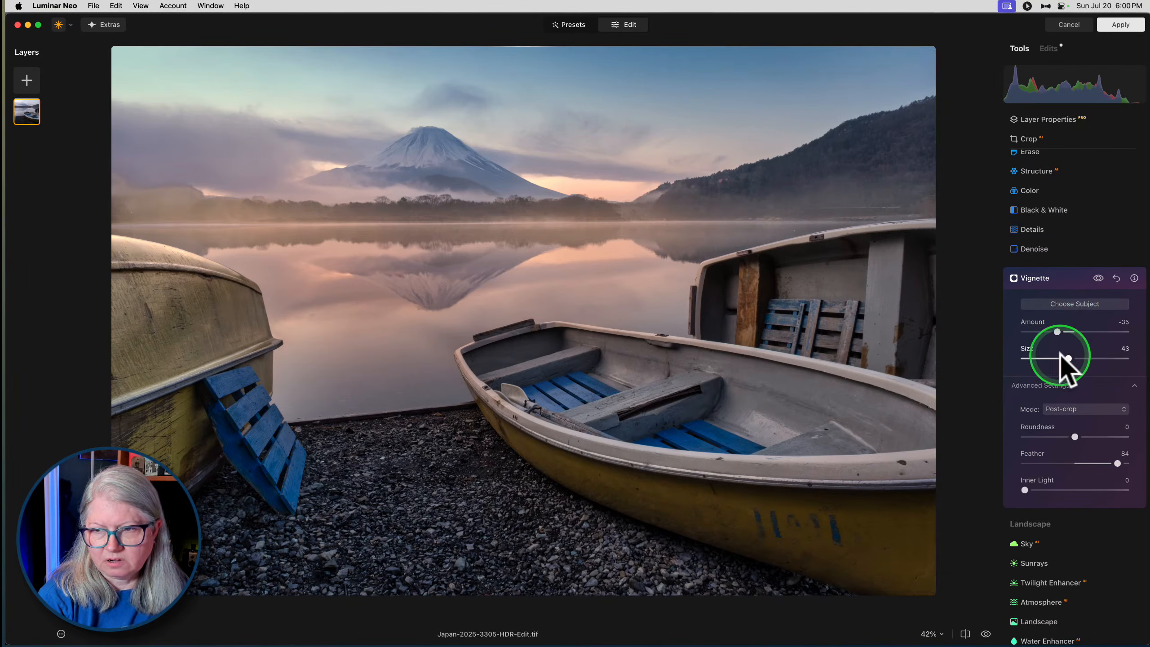
- Set the vignette's Feather to -100, Amount to -56 and Size to 37, and recenter it on the front boat's far rim
drag(1118, 463, 1001, 457)
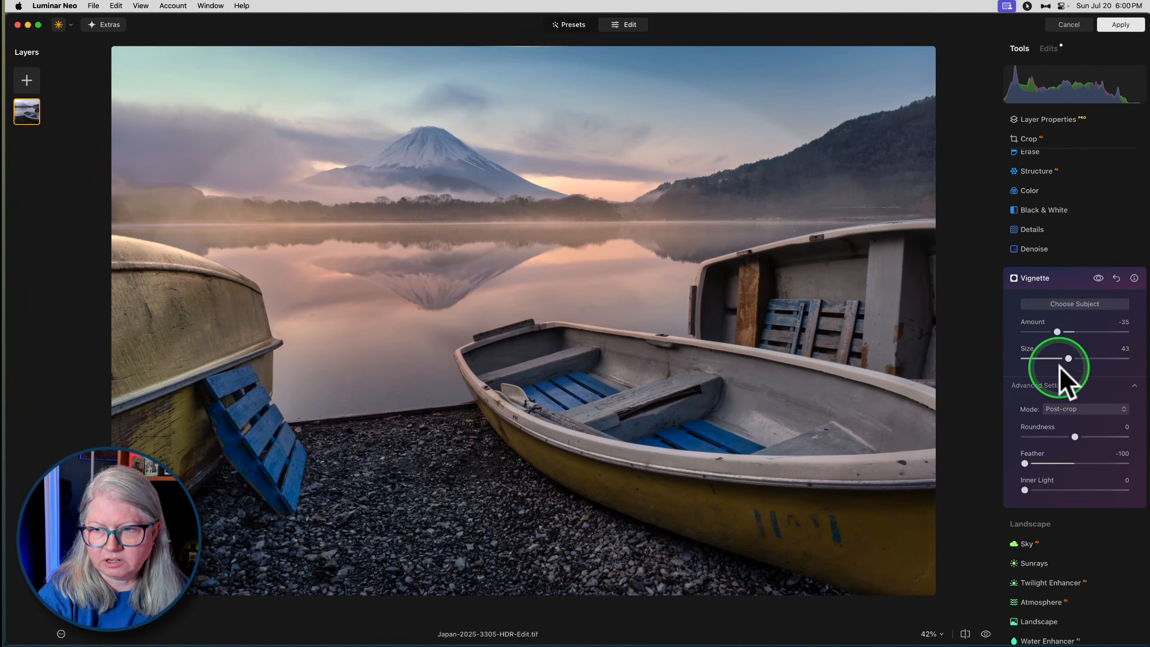
drag(1058, 332, 1058, 358)
click(1073, 304)
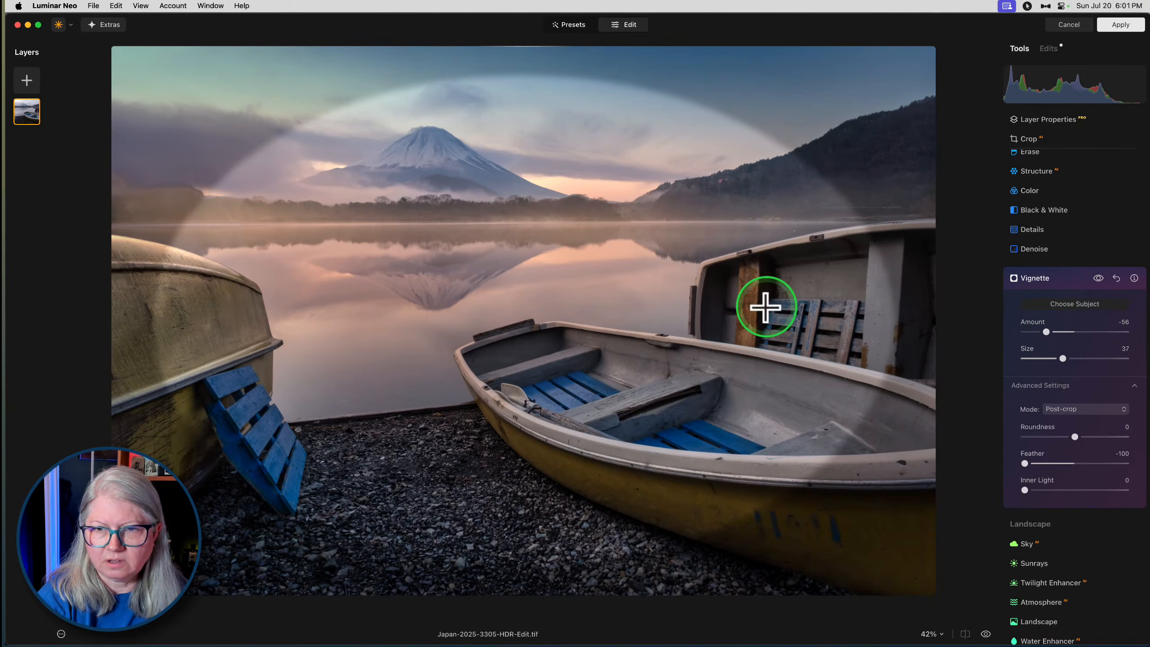
click(677, 316)
click(664, 321)
click(592, 323)
click(591, 323)
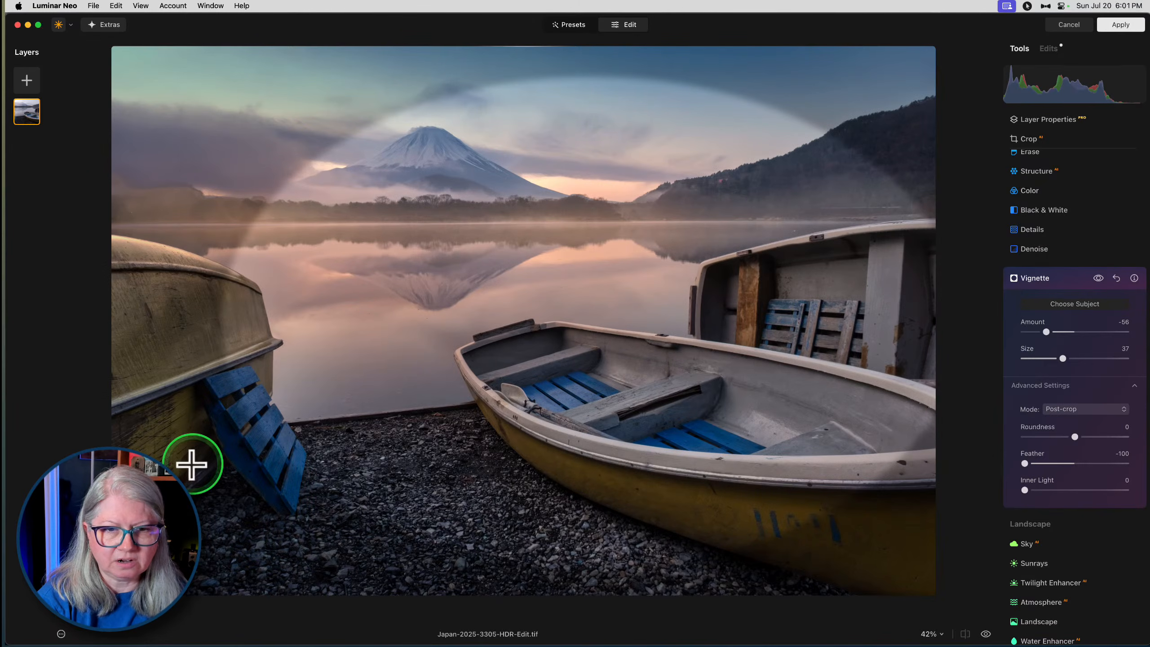
- Soften the recentered vignette's edge, readjust its Amount and Size, and close its settings
click(1116, 464)
drag(1047, 333, 1072, 358)
click(1061, 278)
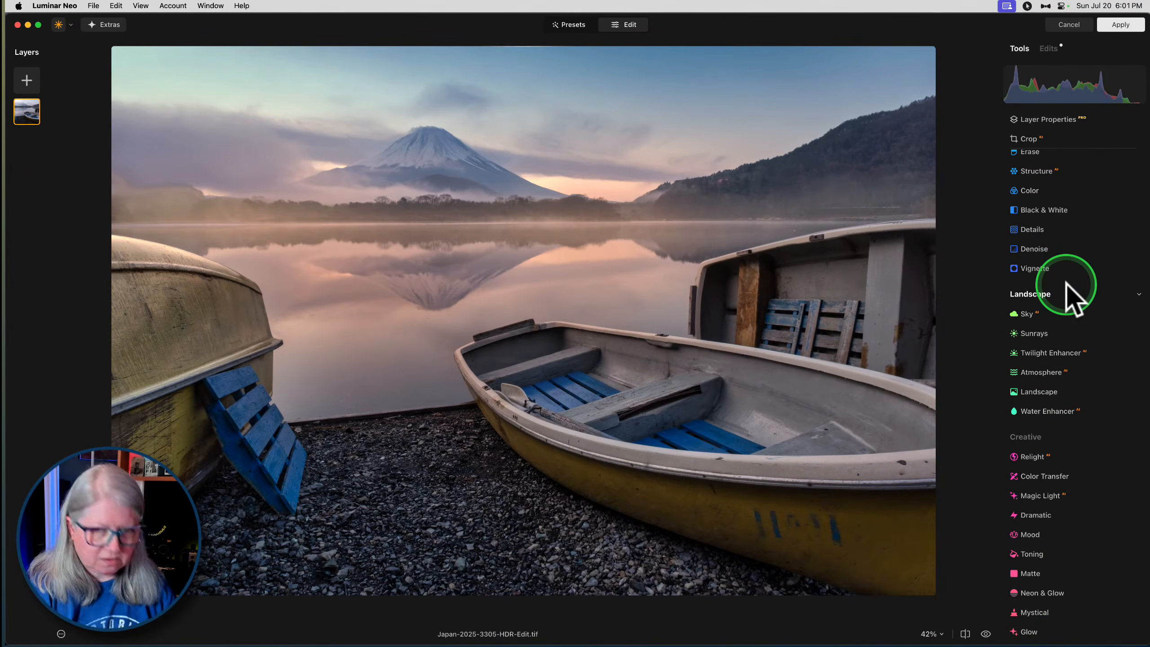
- Compare the edited photo with the original twice, returning to the edited version
key(backslash)
key(backslash)
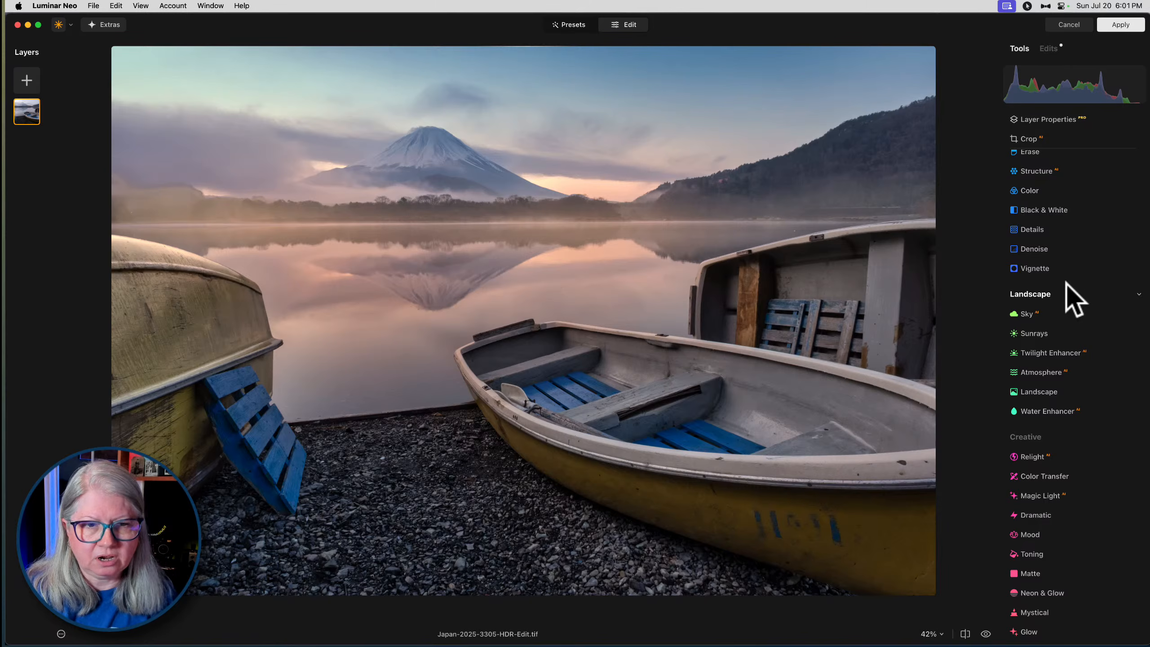
key(backslash)
key(backslash)
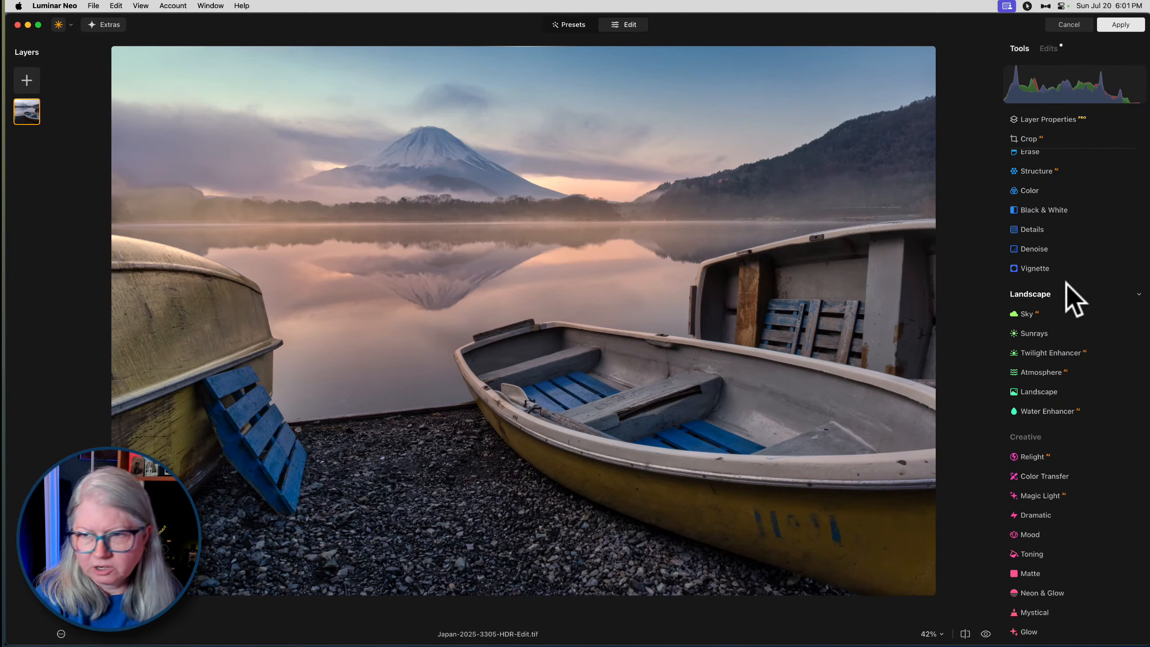
- Set Enhance's Sky Enhancer to 8 and close the Enhance settings
scroll(1073, 297, up, 5)
click(1040, 259)
click(1025, 345)
mouse_move(1026, 345)
mouse_down()
mouse_move(1097, 343)
mouse_move(978, 337)
mouse_move(1100, 337)
mouse_move(984, 342)
mouse_move(1099, 344)
mouse_move(991, 341)
mouse_move(1032, 346)
mouse_up()
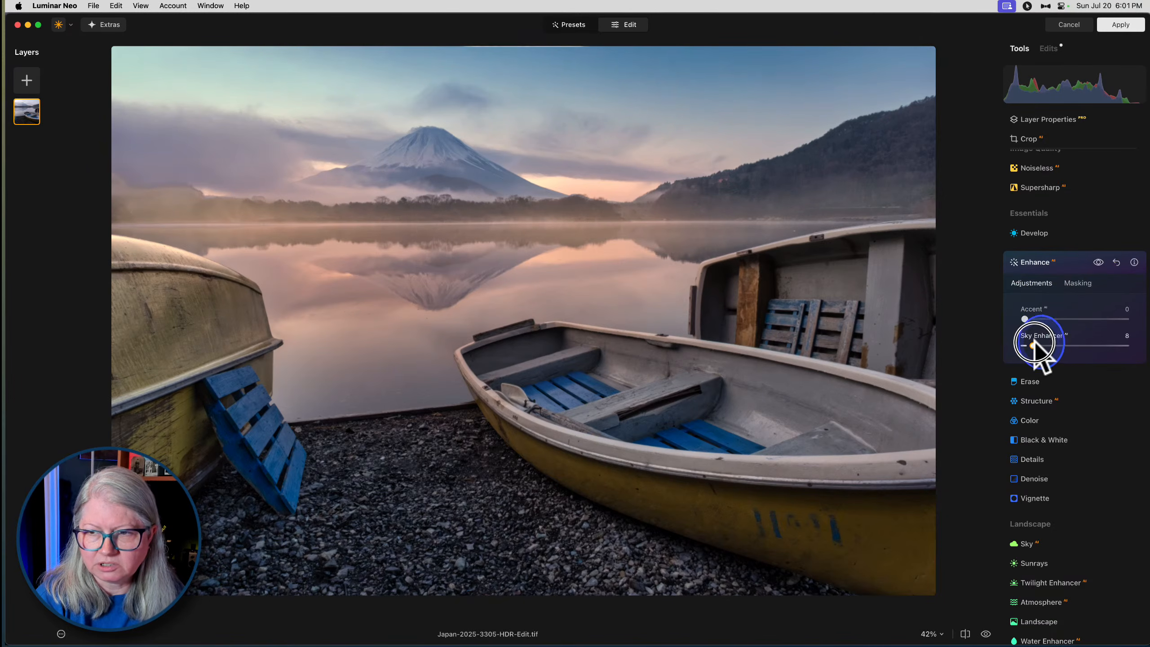
click(1066, 259)
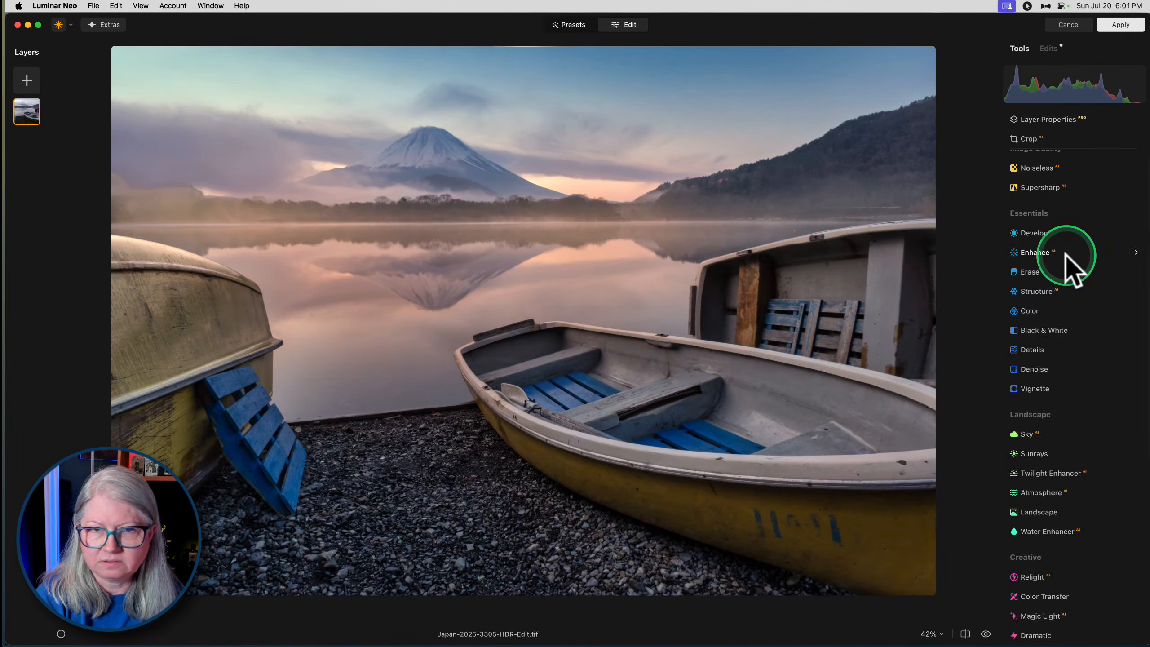
- Apply the Mystical effect to the photo and raise its Amount to 100
scroll(1065, 260, down, 3)
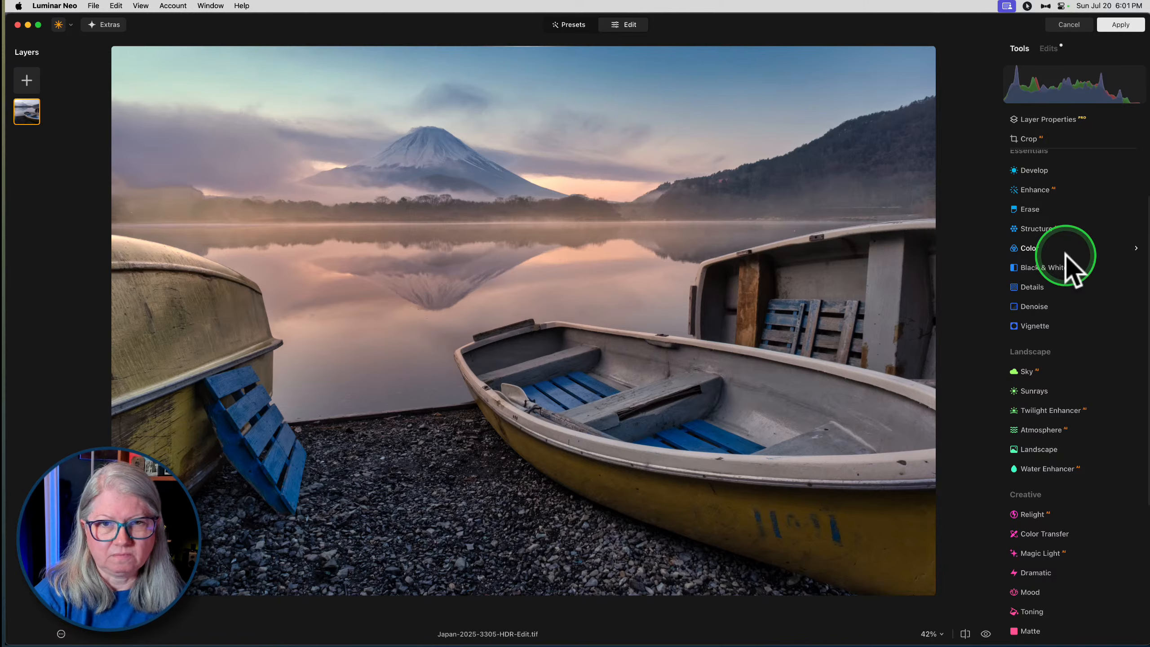
scroll(1073, 268, down, 10)
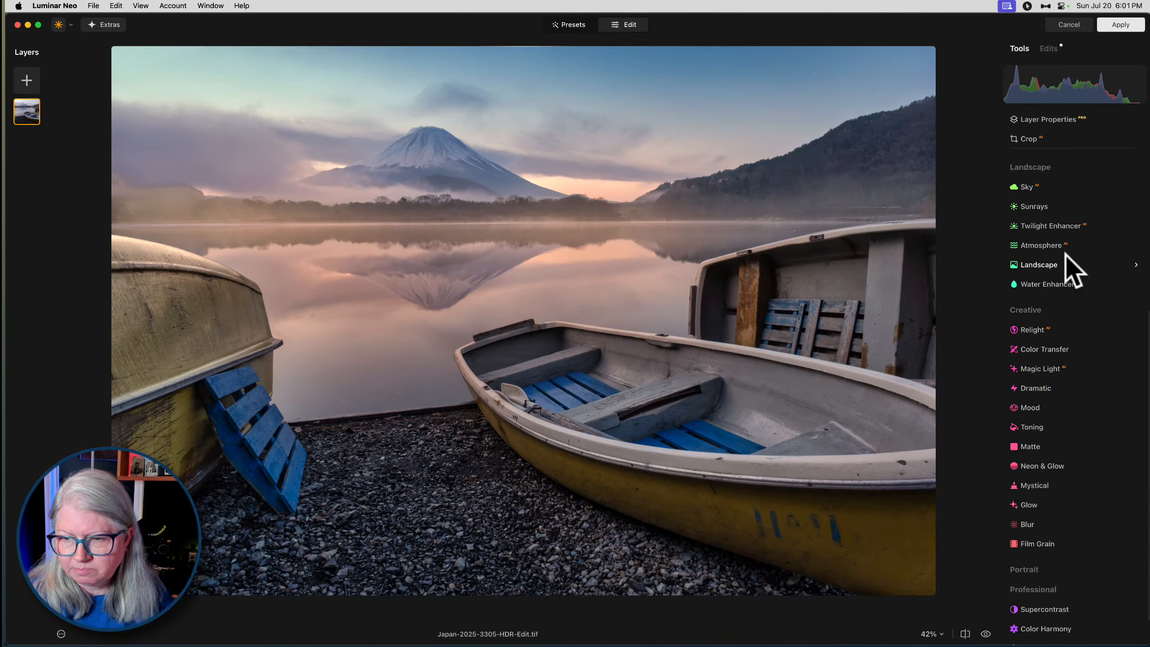
click(1026, 455)
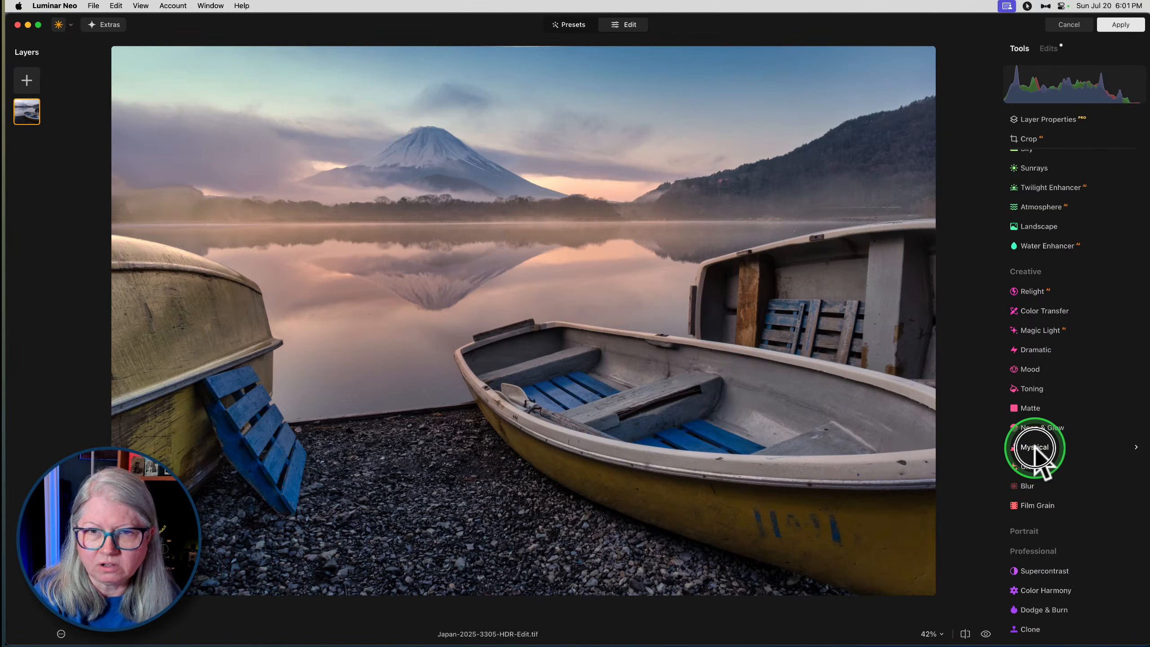
click(1035, 448)
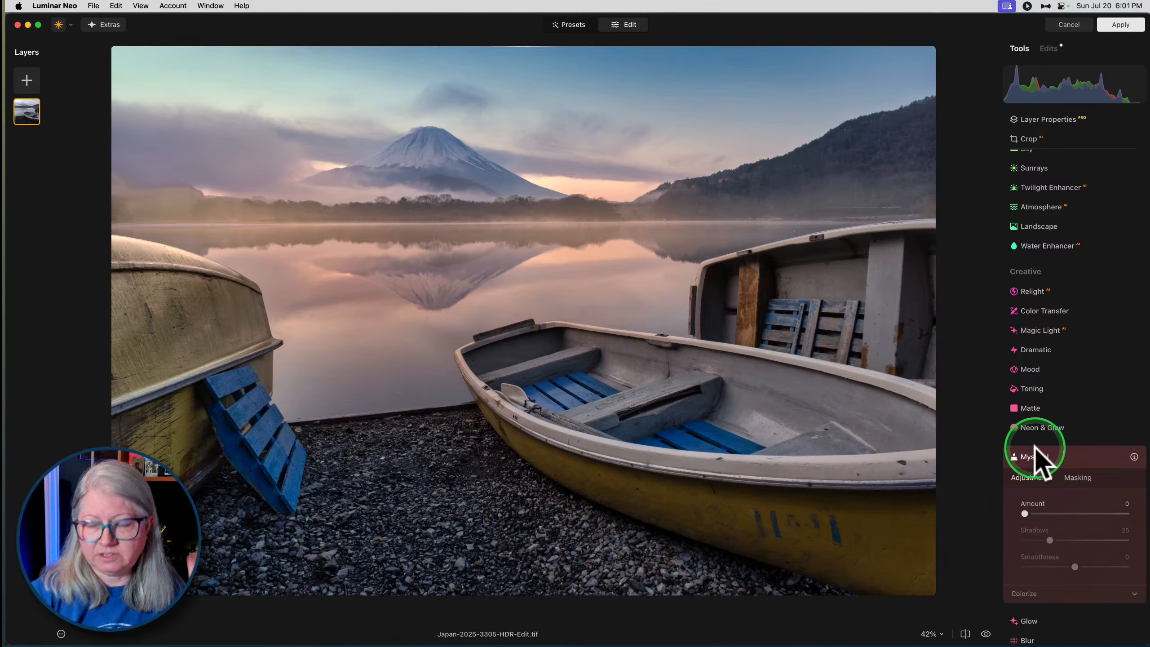
scroll(1034, 449, down, 3)
click(1027, 445)
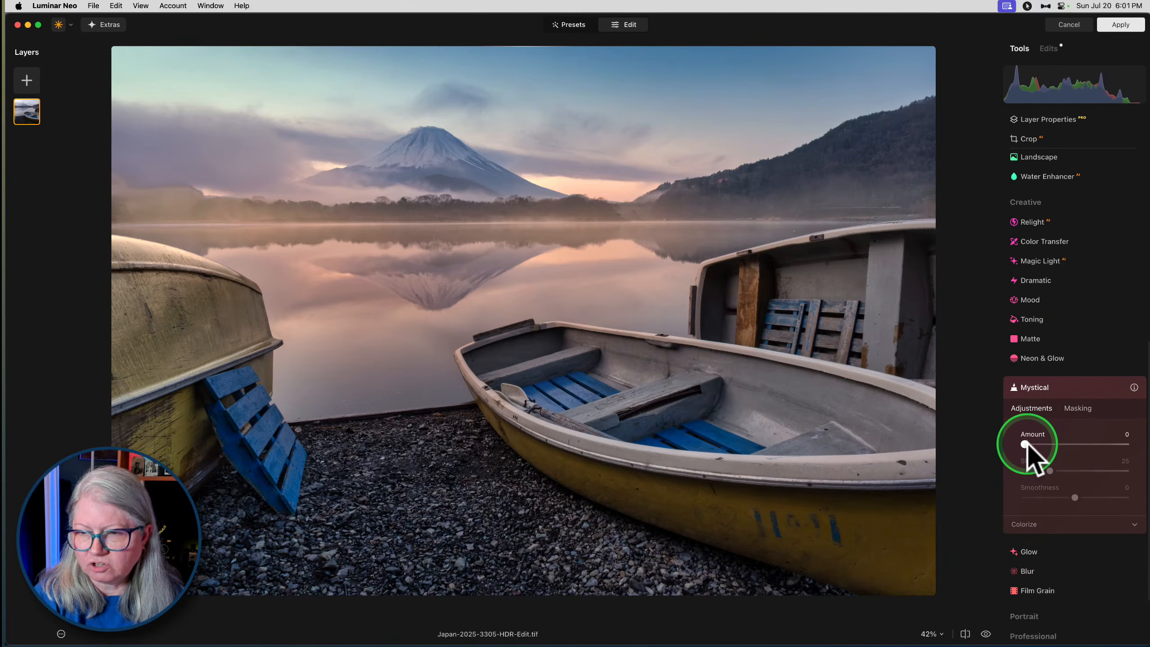
drag(1026, 445, 1129, 444)
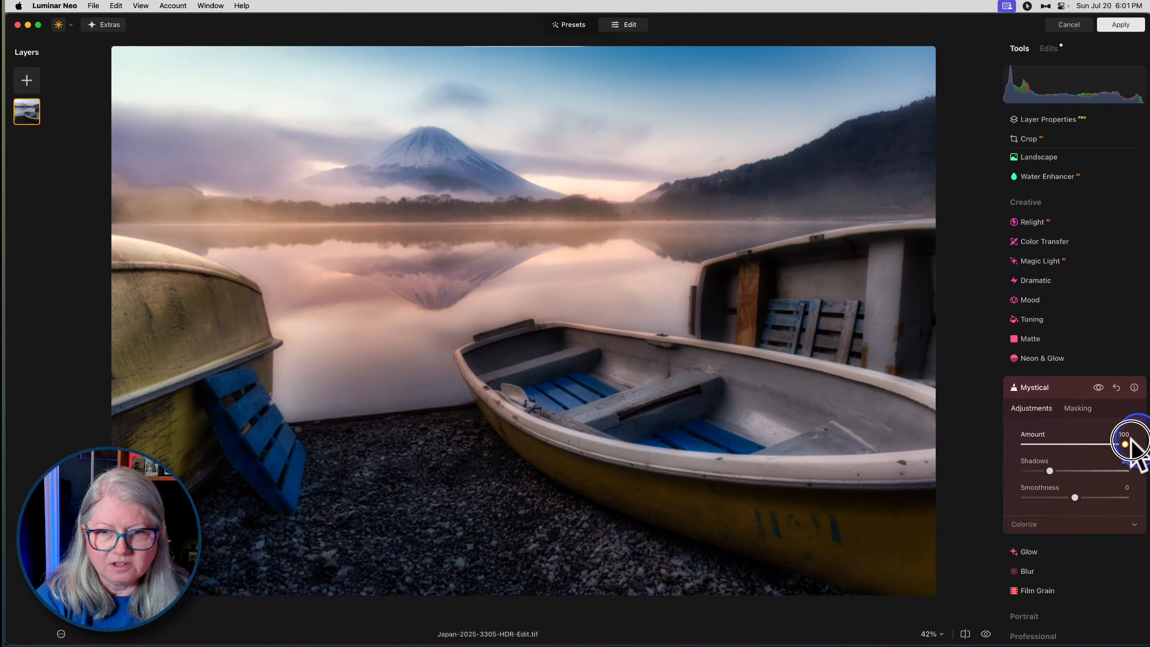
- Set Mystical's Amount to 25 and open its Colorize settings
drag(1133, 444, 1054, 444)
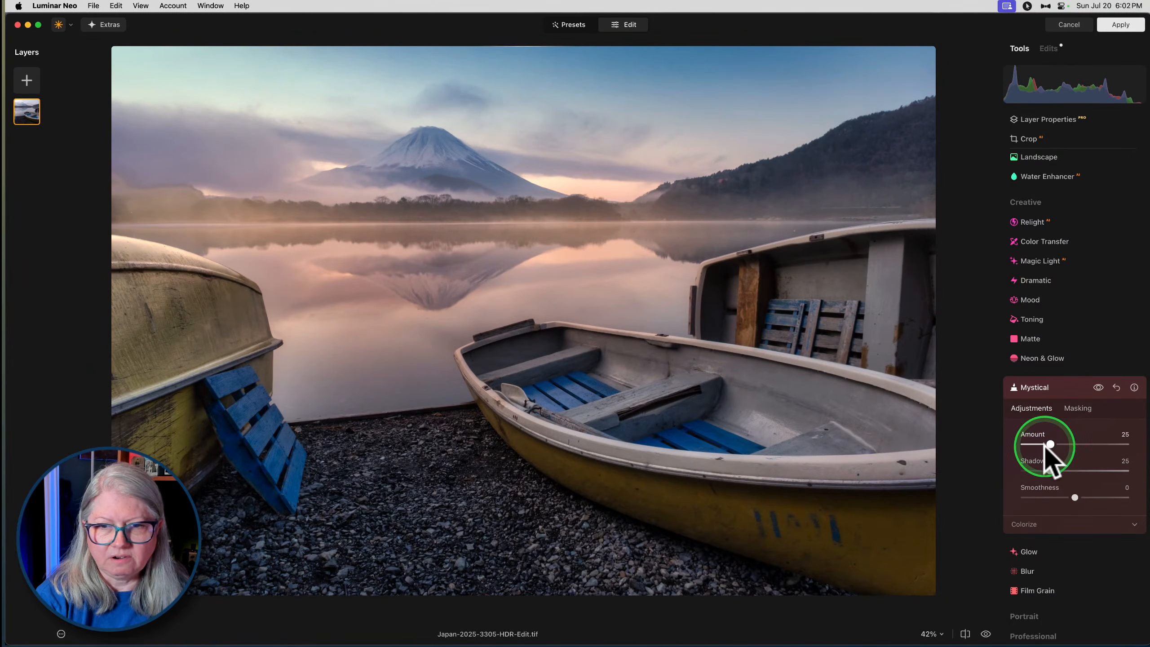
drag(1049, 445, 1046, 443)
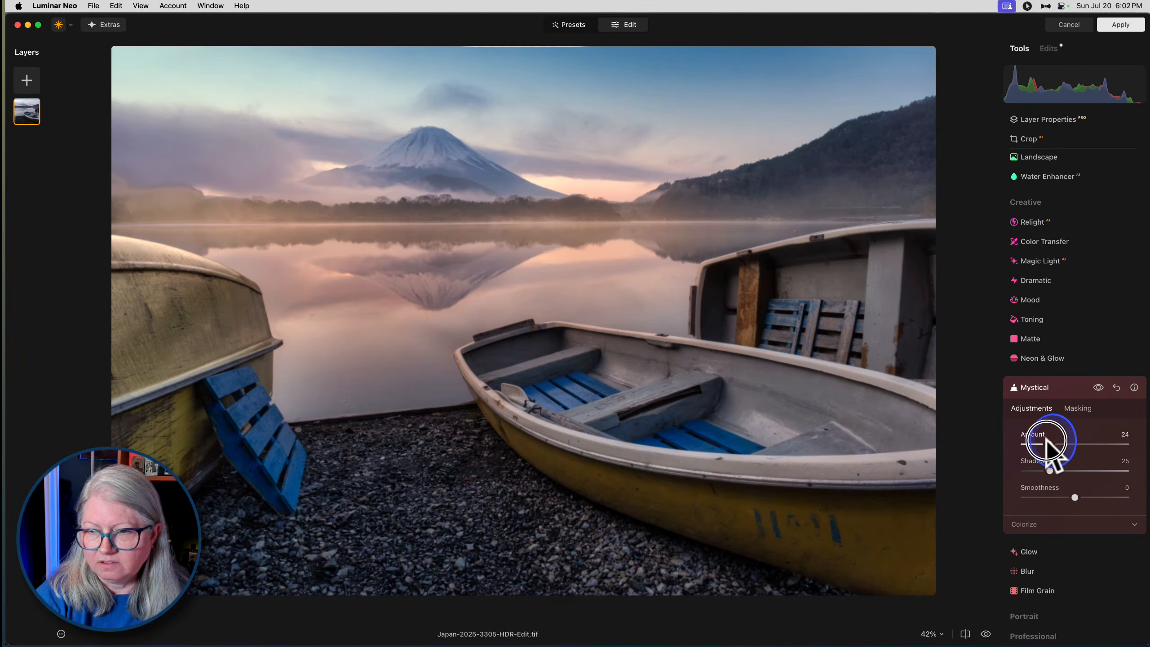
click(1035, 525)
- Mask the Mystical effect with the AI-detected Transport and Natural Ground areas
click(1073, 410)
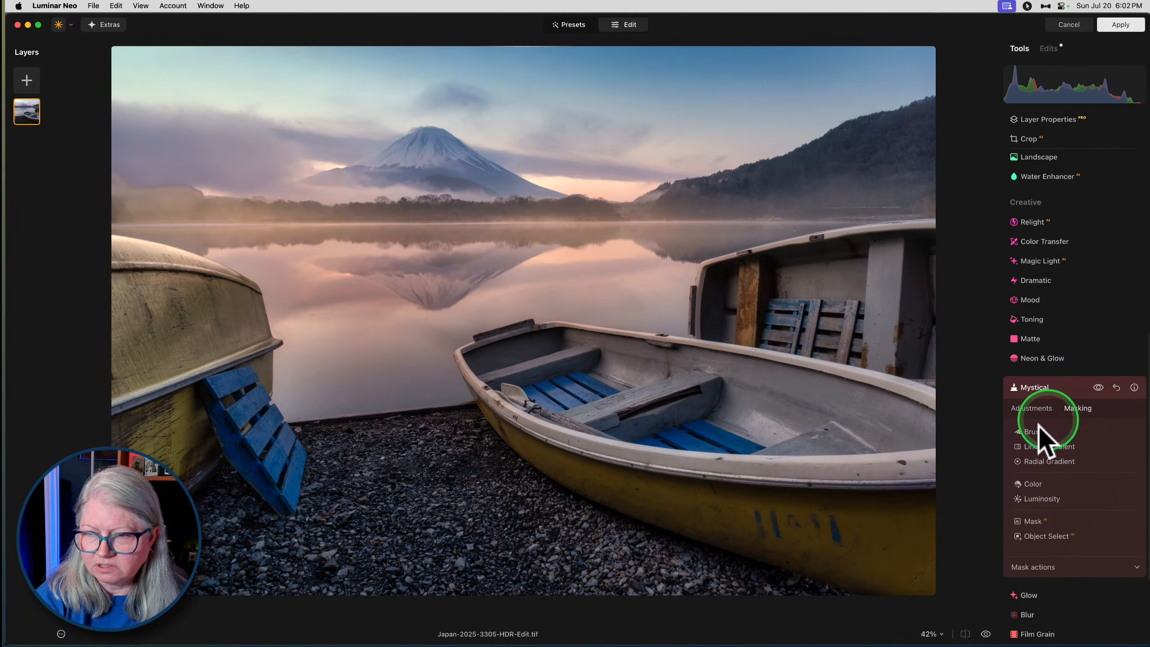
click(1027, 519)
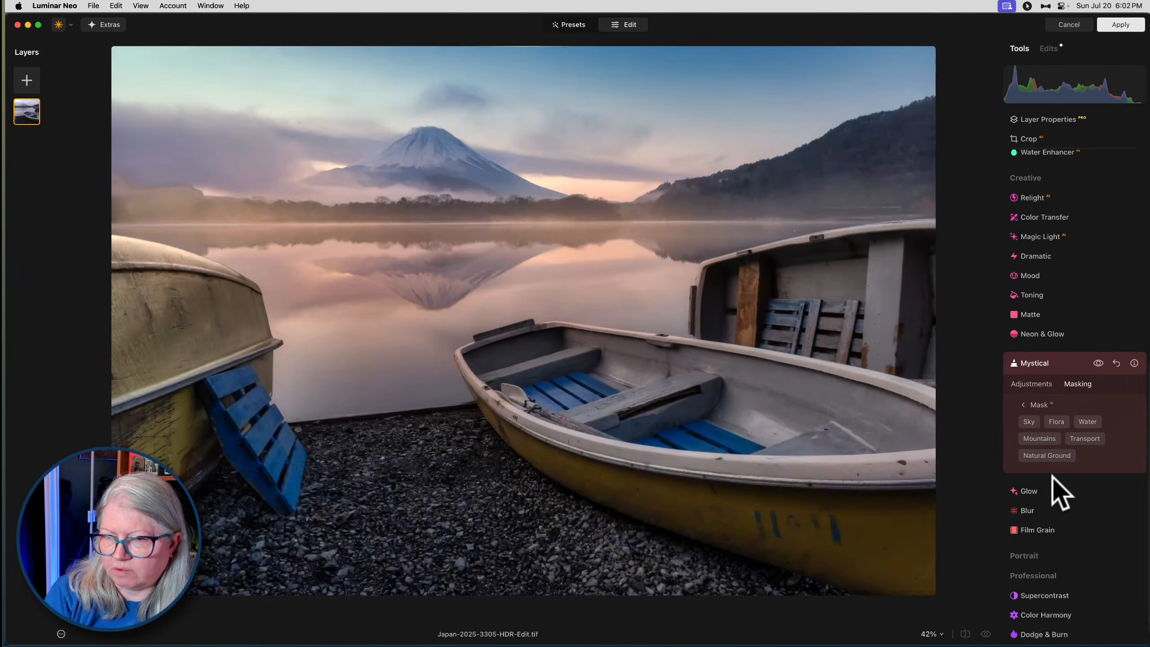
click(1081, 443)
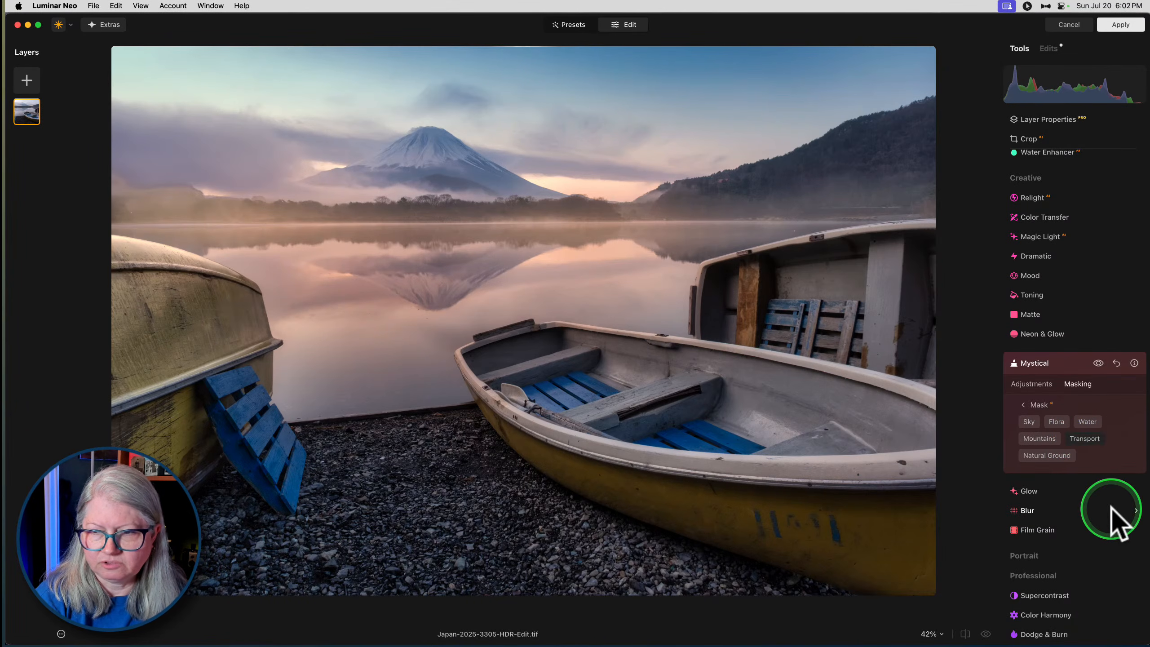
click(1045, 456)
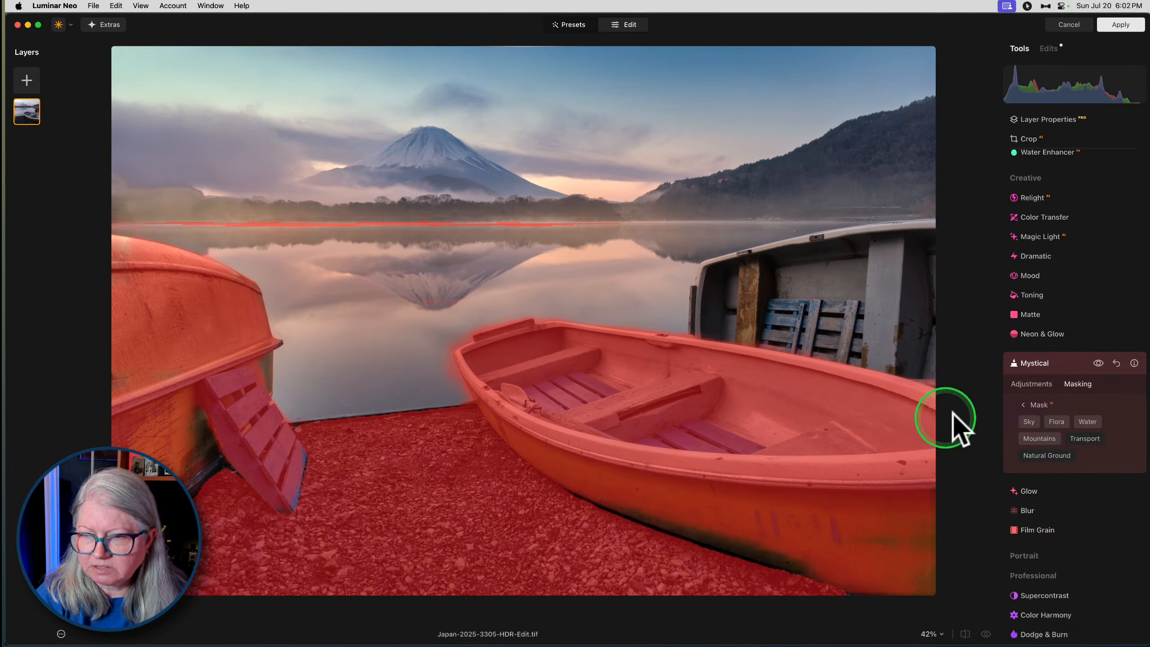
- Show the Mystical mask and invert it so the effect covers the sky, mountains and water
click(1032, 405)
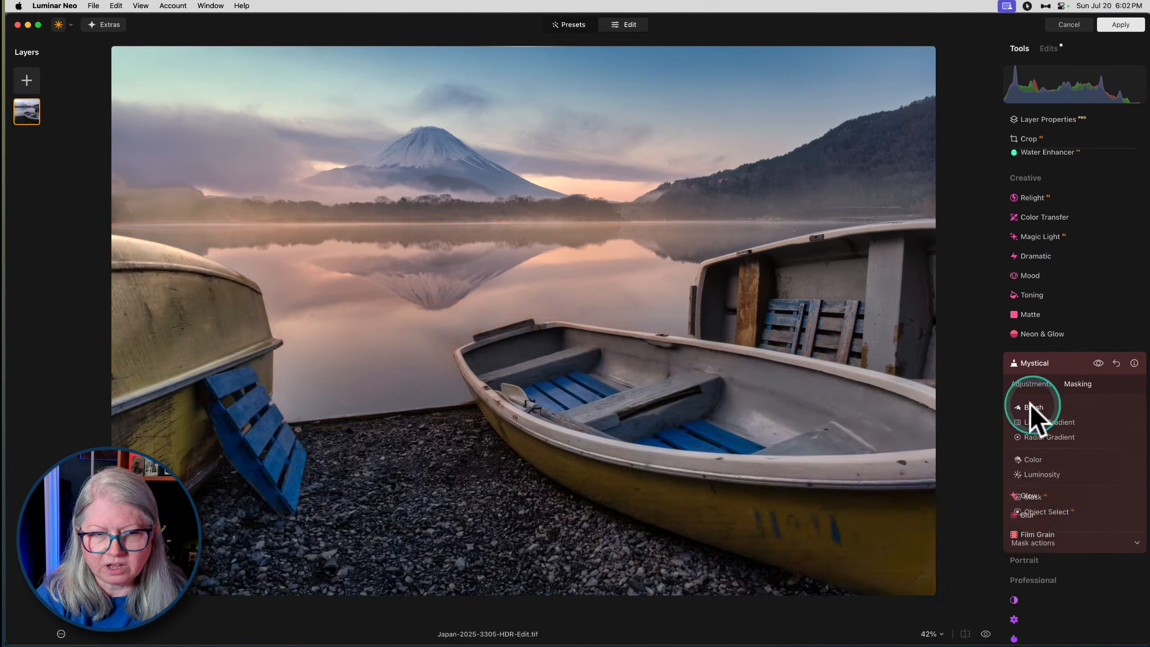
click(1042, 542)
click(1107, 562)
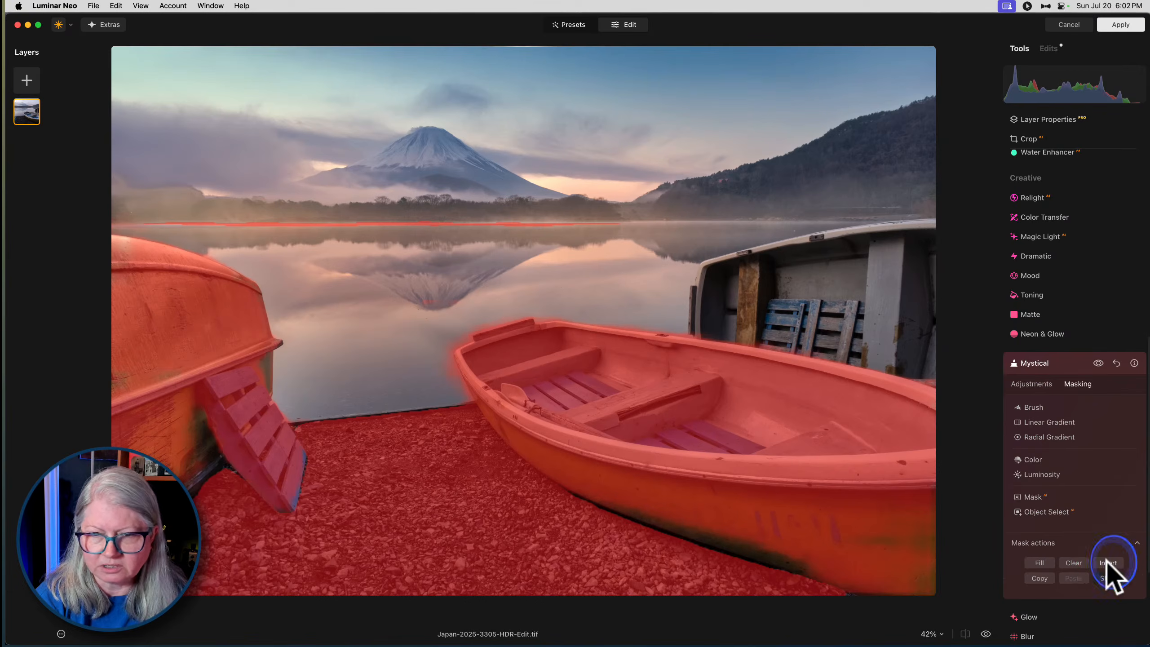
click(1107, 563)
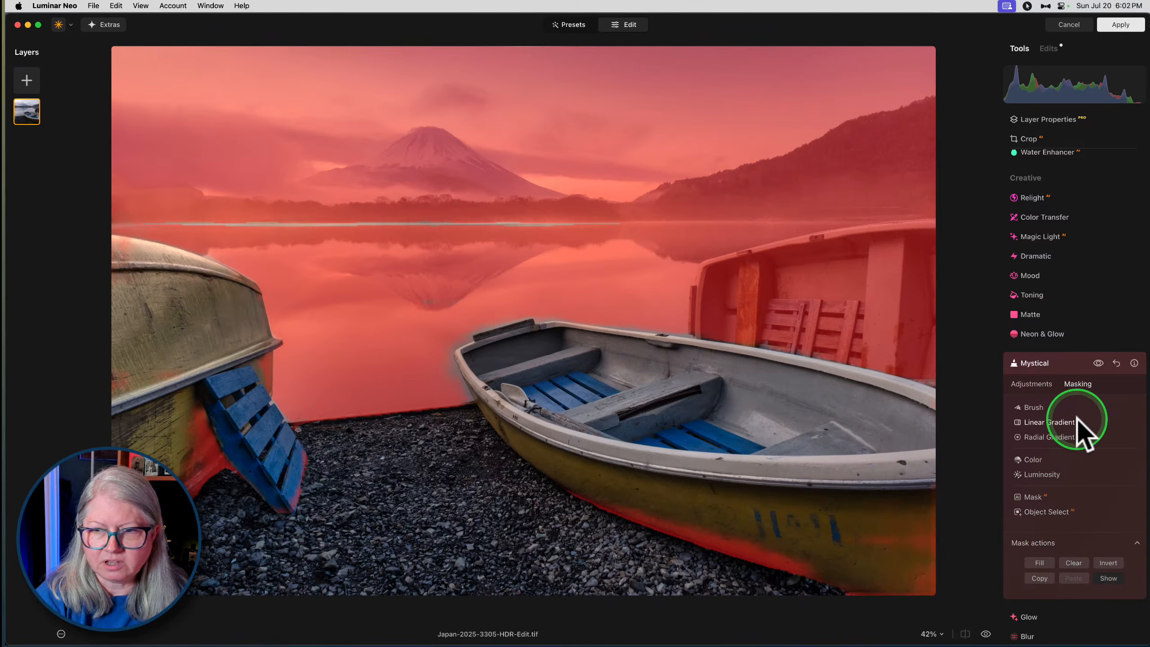
- Subtract the upright boat and the leftover patches around the two nearer boats from the Mystical mask using Object Select
click(1042, 512)
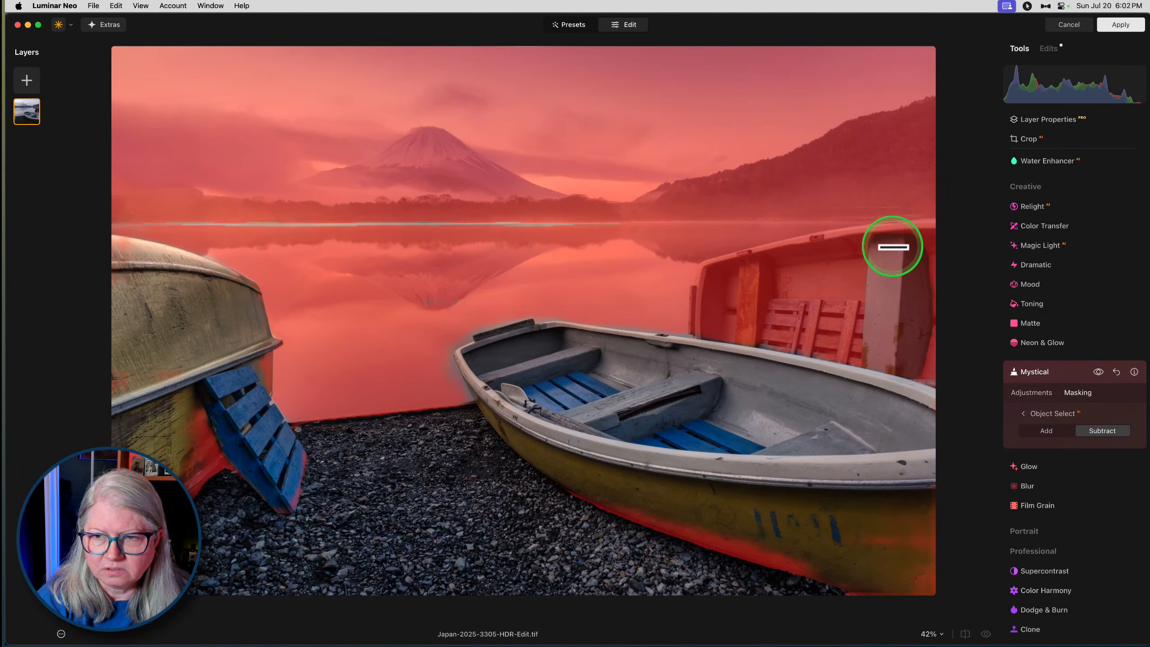
click(872, 235)
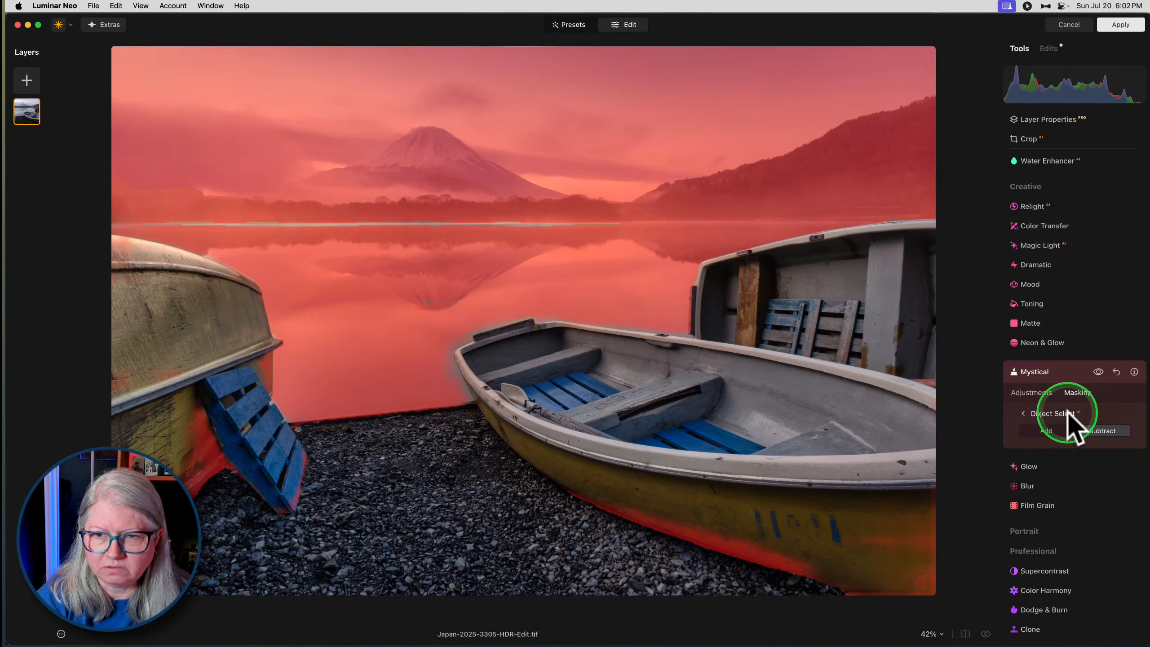
click(681, 533)
click(206, 469)
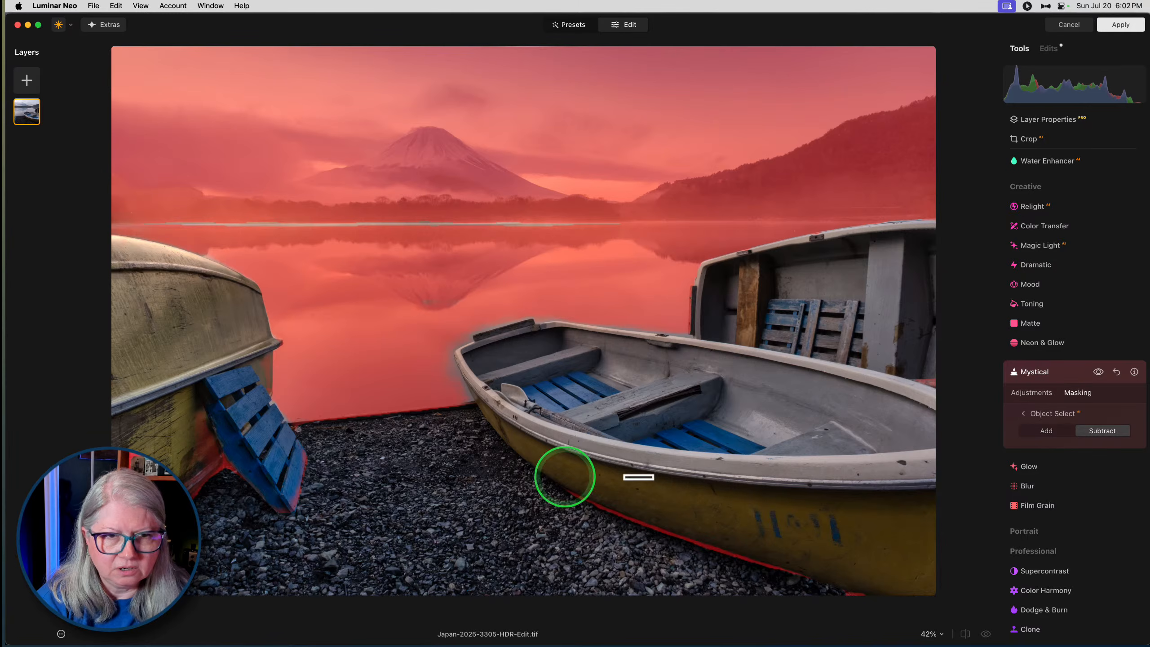
click(1037, 413)
- Erase the remaining mask patches along the gravel and boats with the size 100 brush, and paint the distant shoreline into the mask
click(1036, 414)
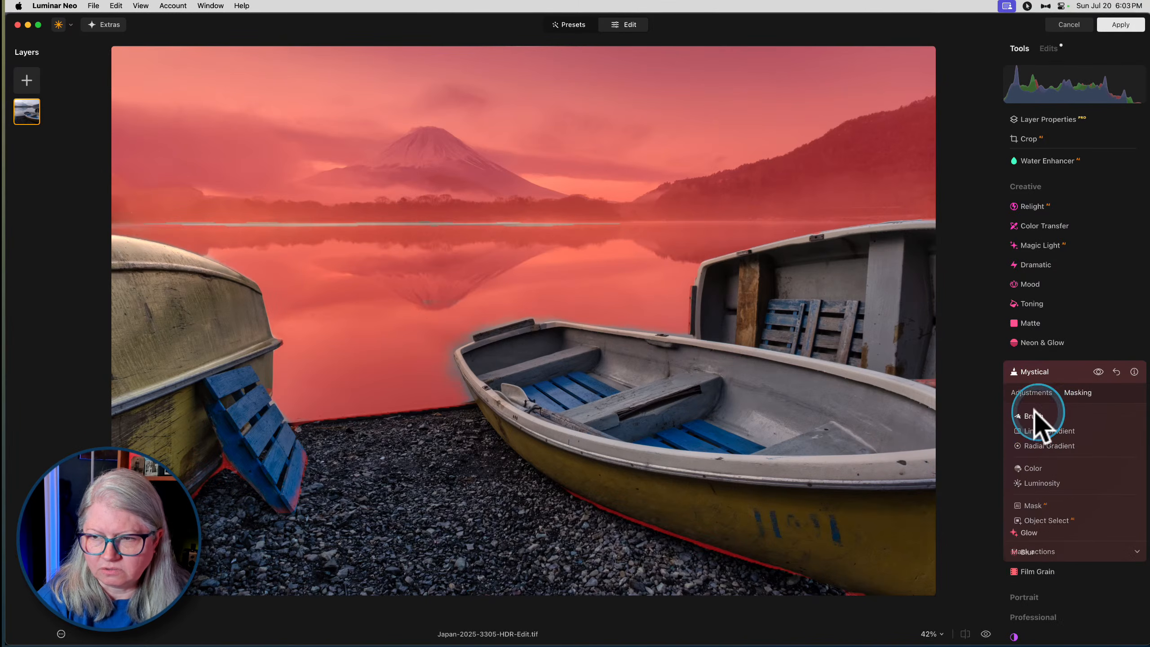
click(1098, 433)
mouse_move(647, 521)
mouse_down()
mouse_move(625, 524)
mouse_move(884, 598)
mouse_move(683, 545)
mouse_move(509, 476)
mouse_up()
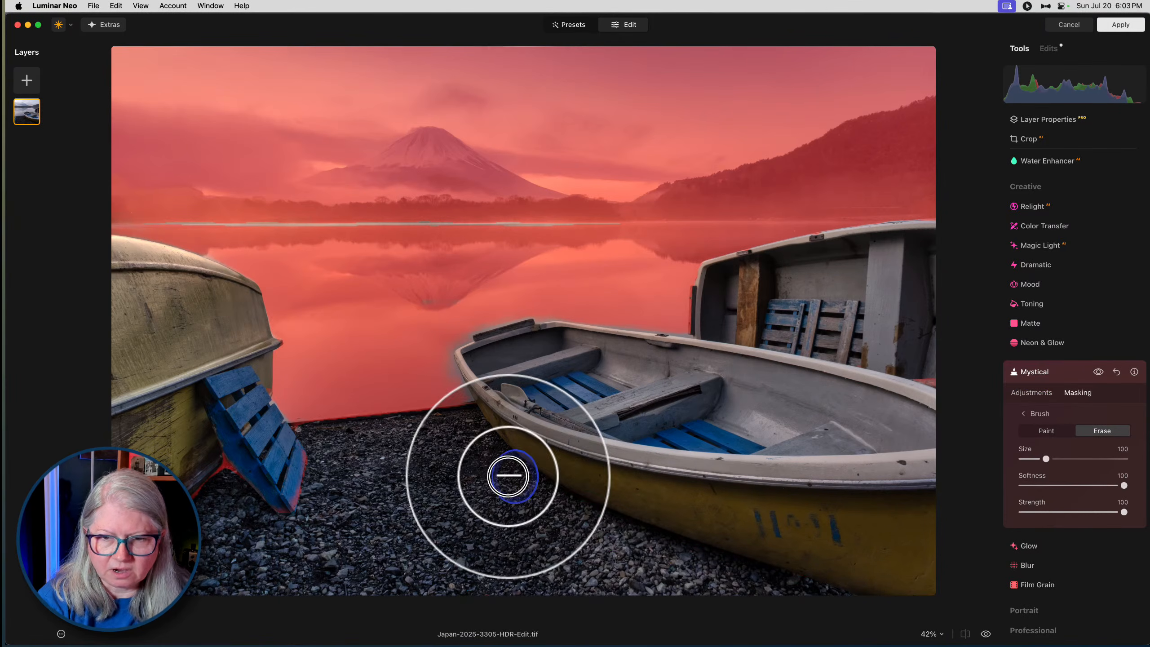
mouse_move(315, 468)
mouse_down()
mouse_move(271, 516)
mouse_move(276, 498)
mouse_move(195, 478)
mouse_move(143, 514)
mouse_move(225, 457)
mouse_move(245, 477)
mouse_move(120, 507)
mouse_up()
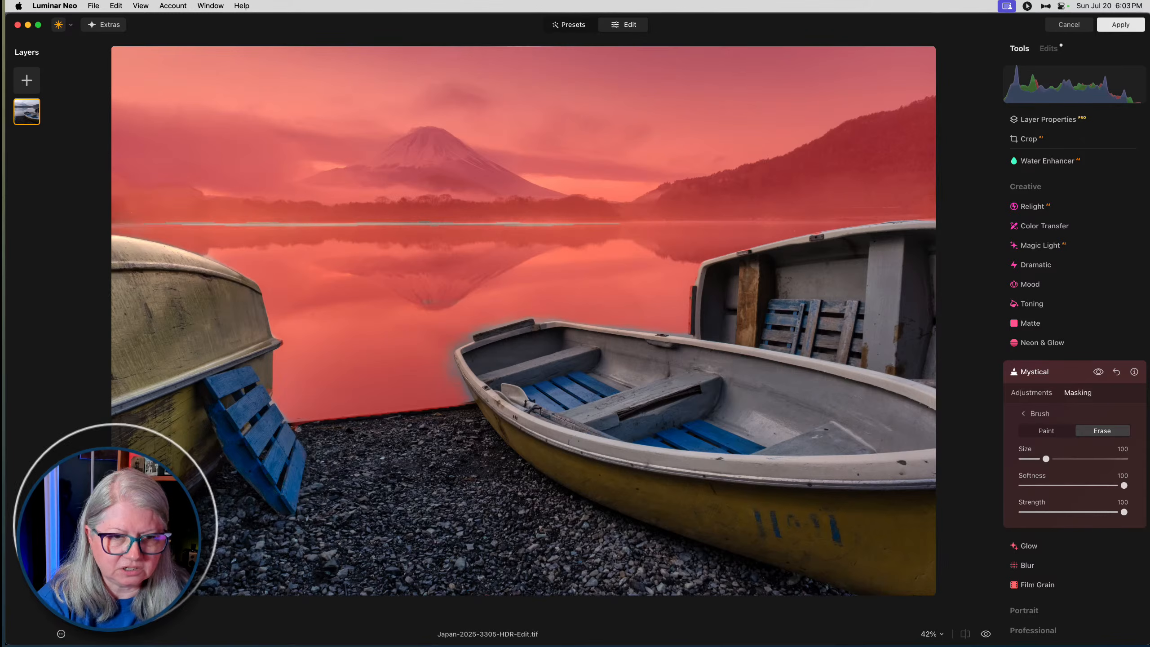
click(1046, 436)
drag(511, 221, 143, 200)
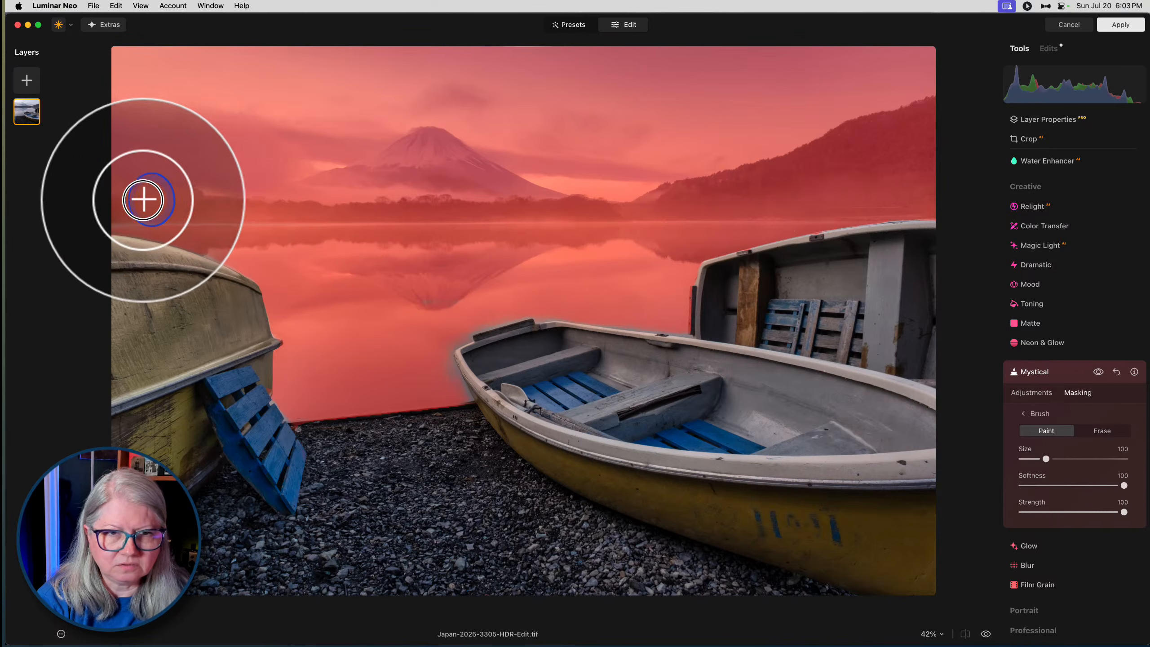
- Compare the photo with and without the masked Mystical effect
click(1019, 392)
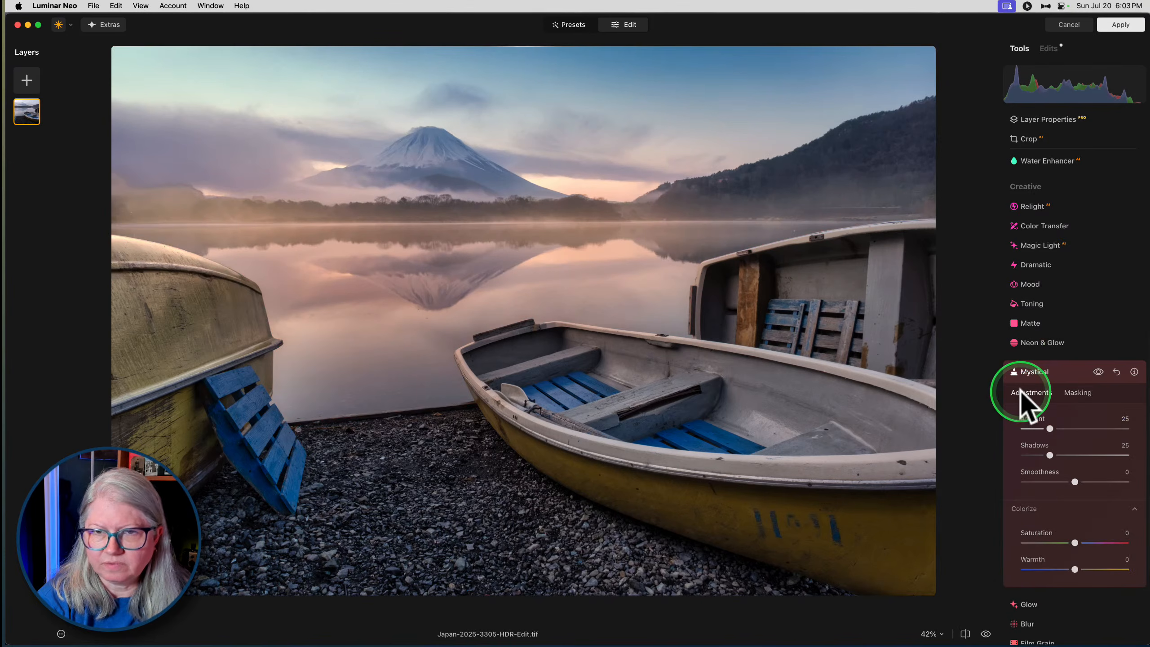
click(1097, 371)
click(1096, 371)
click(1098, 371)
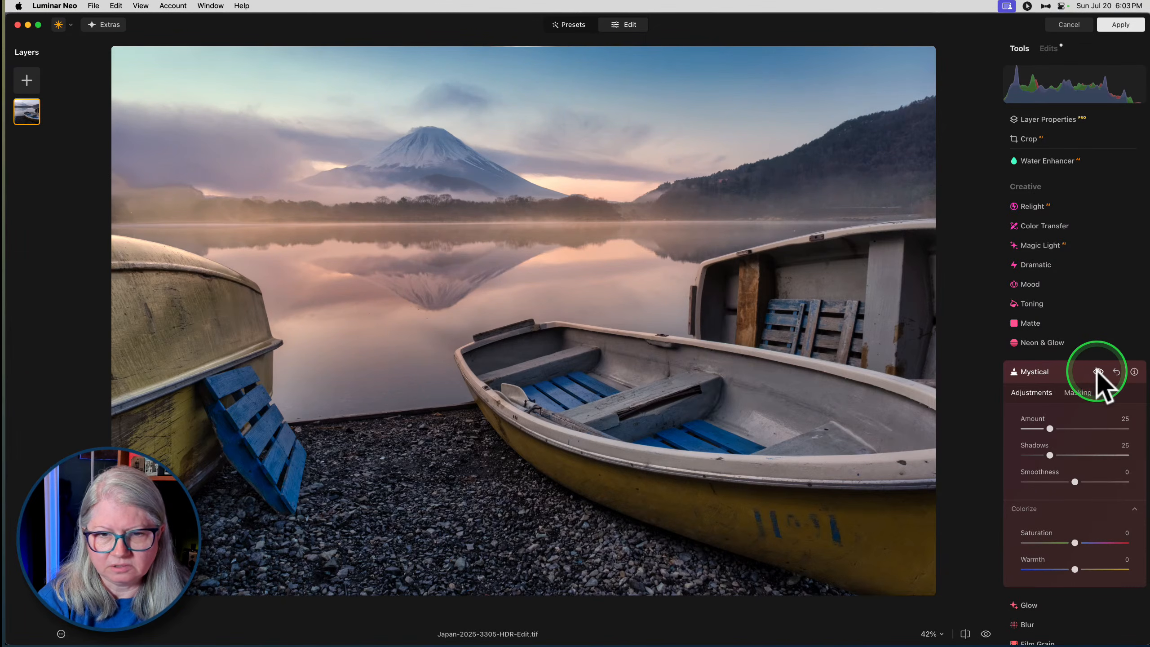
click(1077, 392)
click(1068, 462)
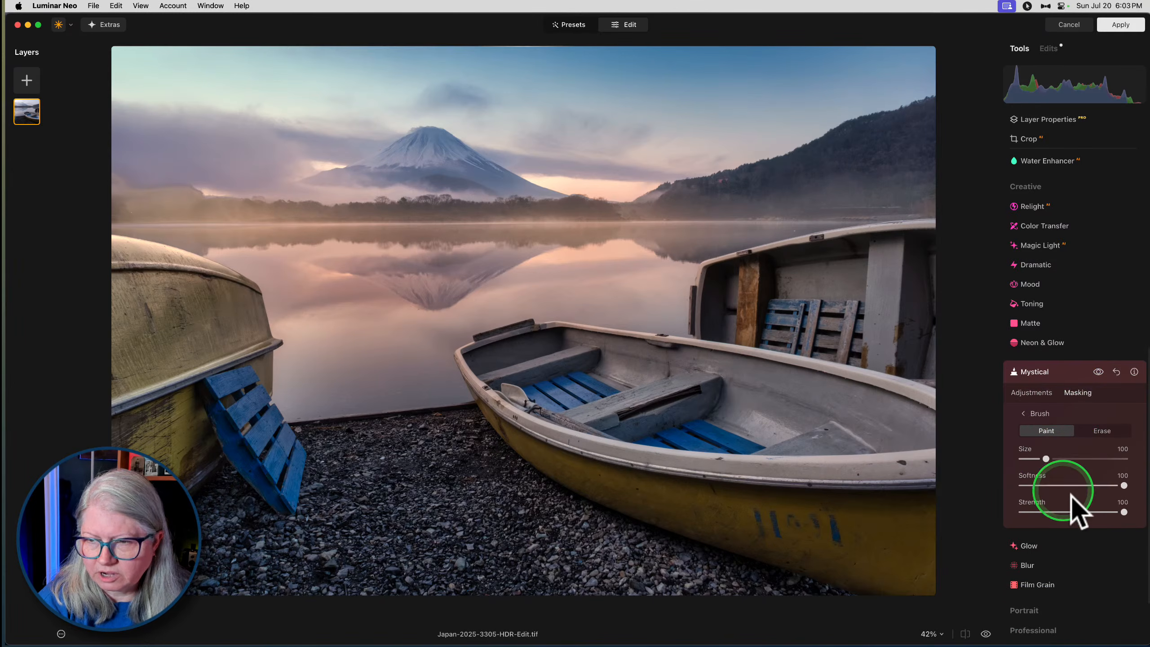
click(1075, 510)
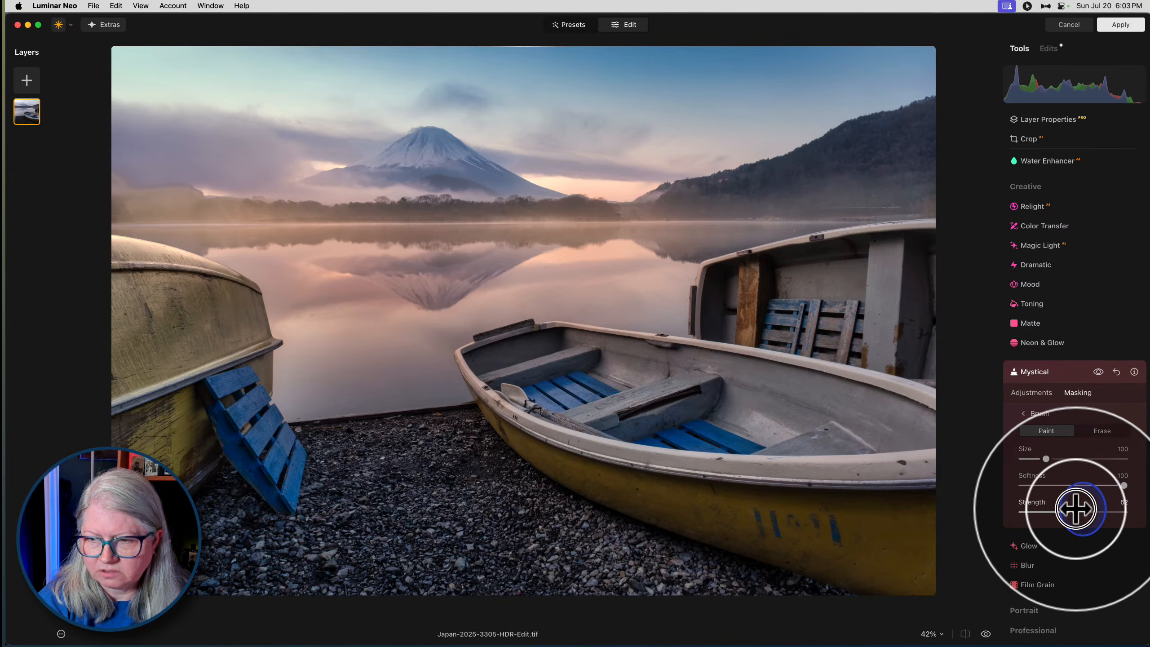
click(1033, 417)
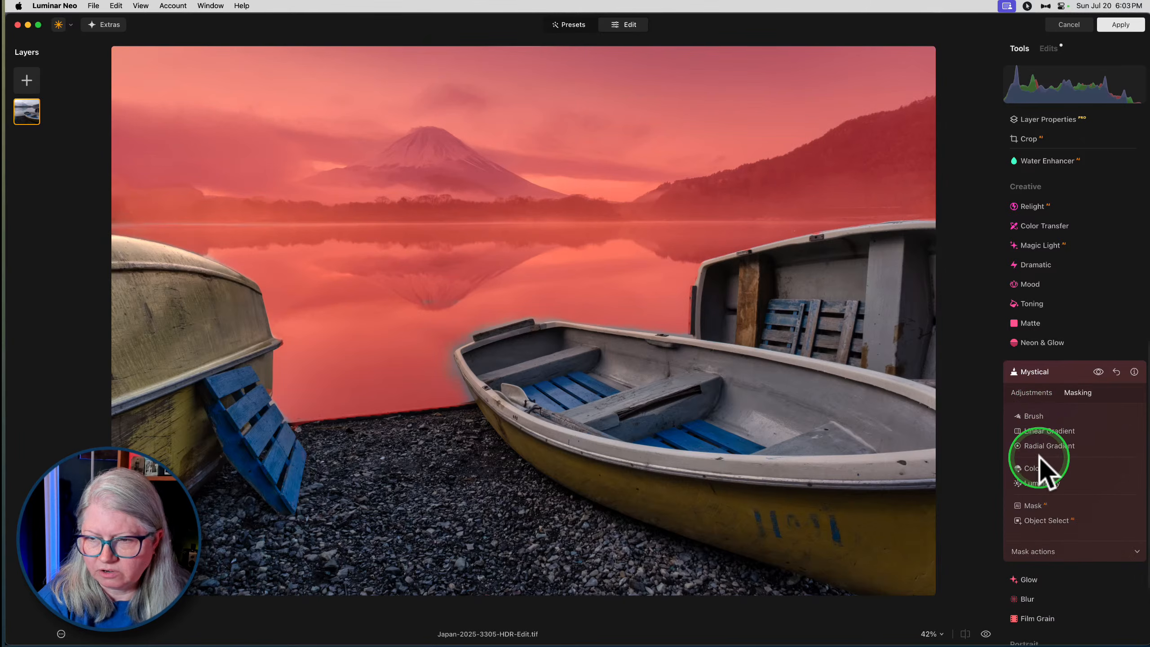
- Add a linear gradient to the Mystical mask over the bottom of the gravel foreground, fading upward
click(1037, 433)
drag(559, 528, 547, 608)
drag(547, 561, 552, 498)
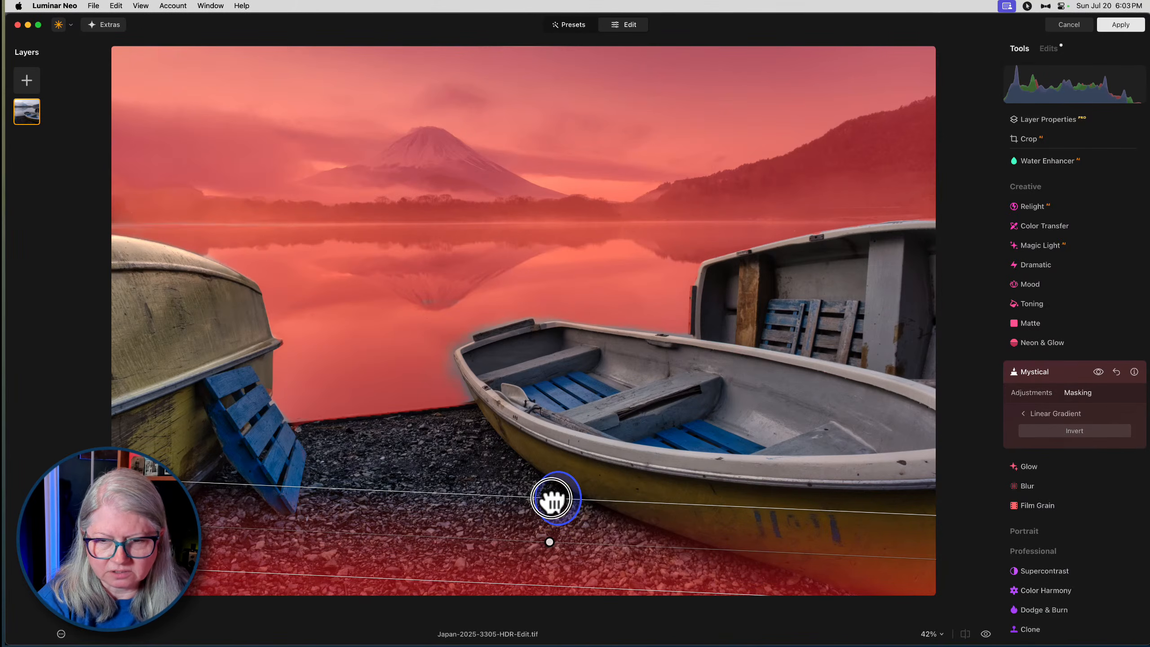
click(1036, 410)
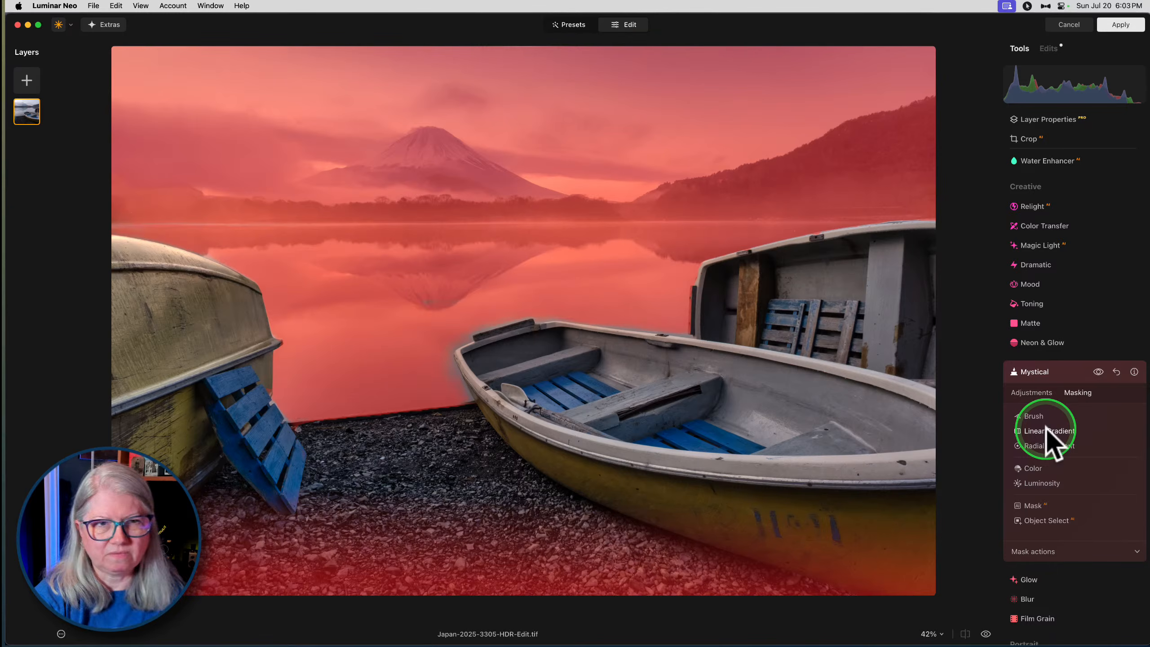
- Add slanted linear gradients to the Mystical mask in the photo's lower-left and lower-right corners
click(1047, 431)
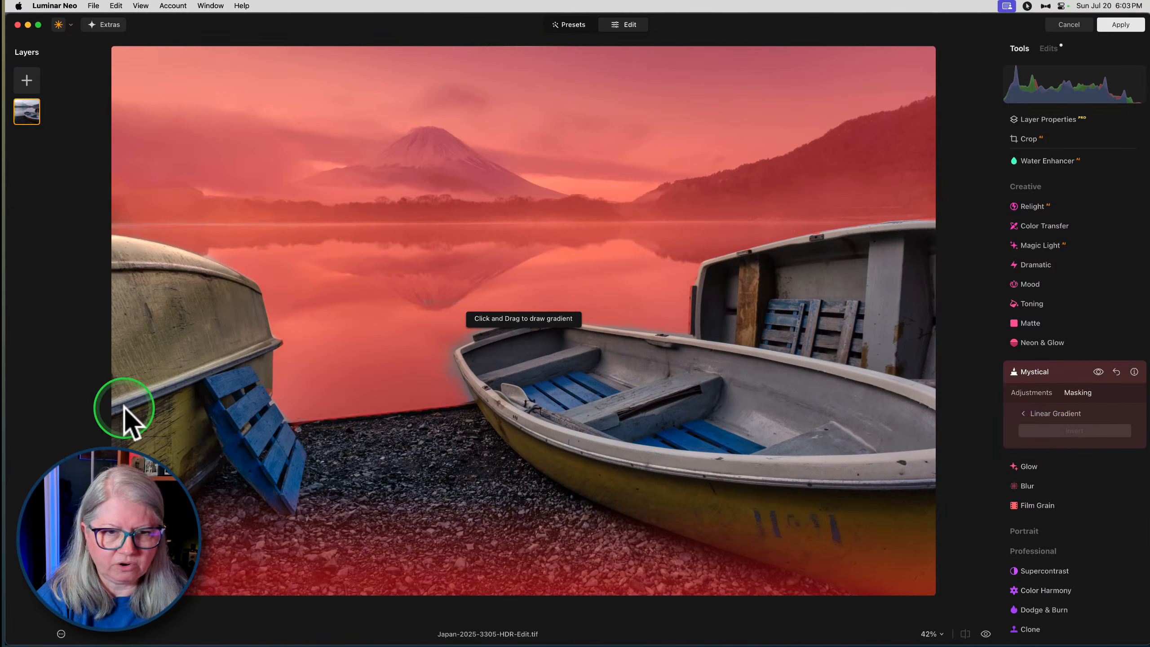
drag(125, 401, 218, 373)
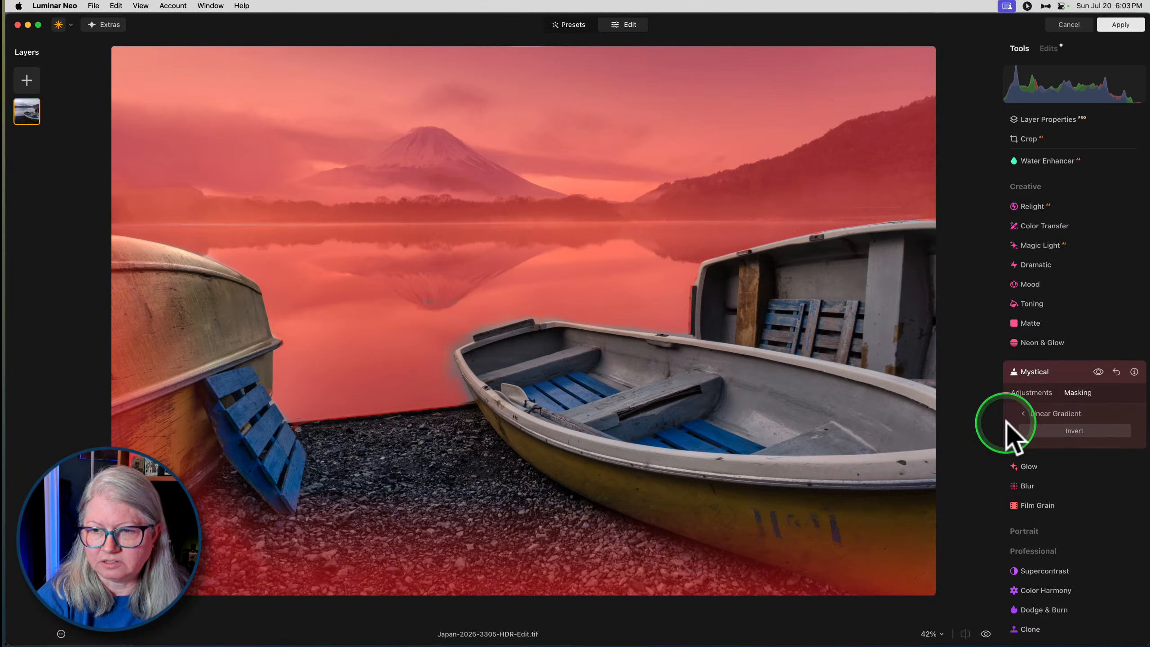
click(1033, 414)
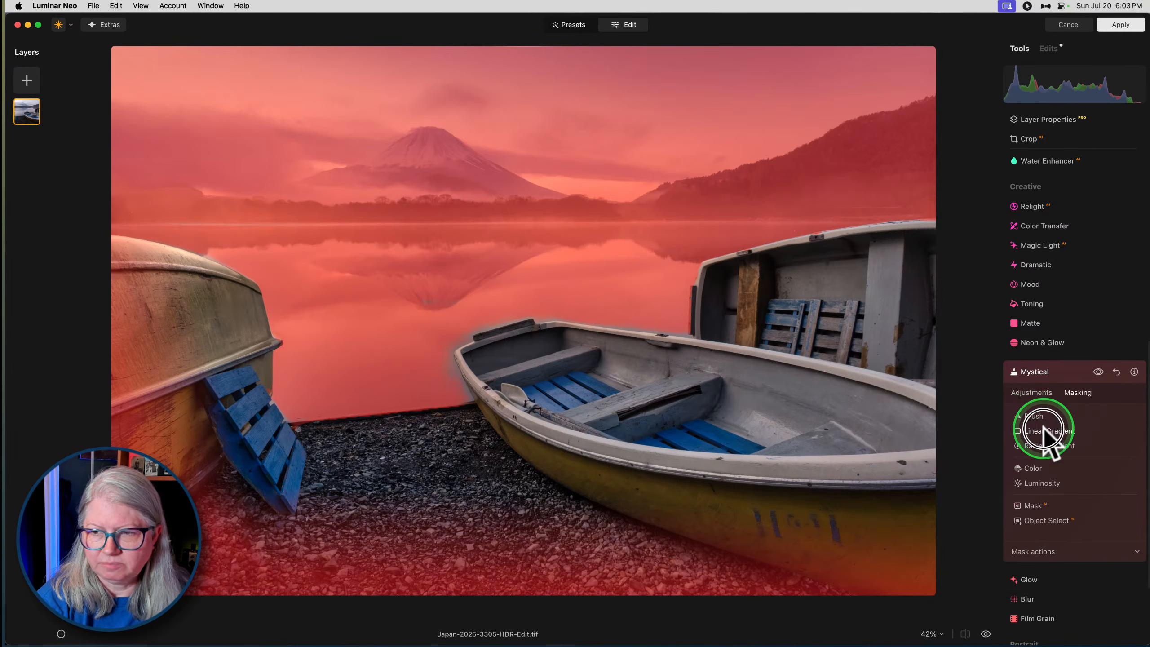
click(1043, 430)
drag(928, 358, 851, 333)
click(1051, 415)
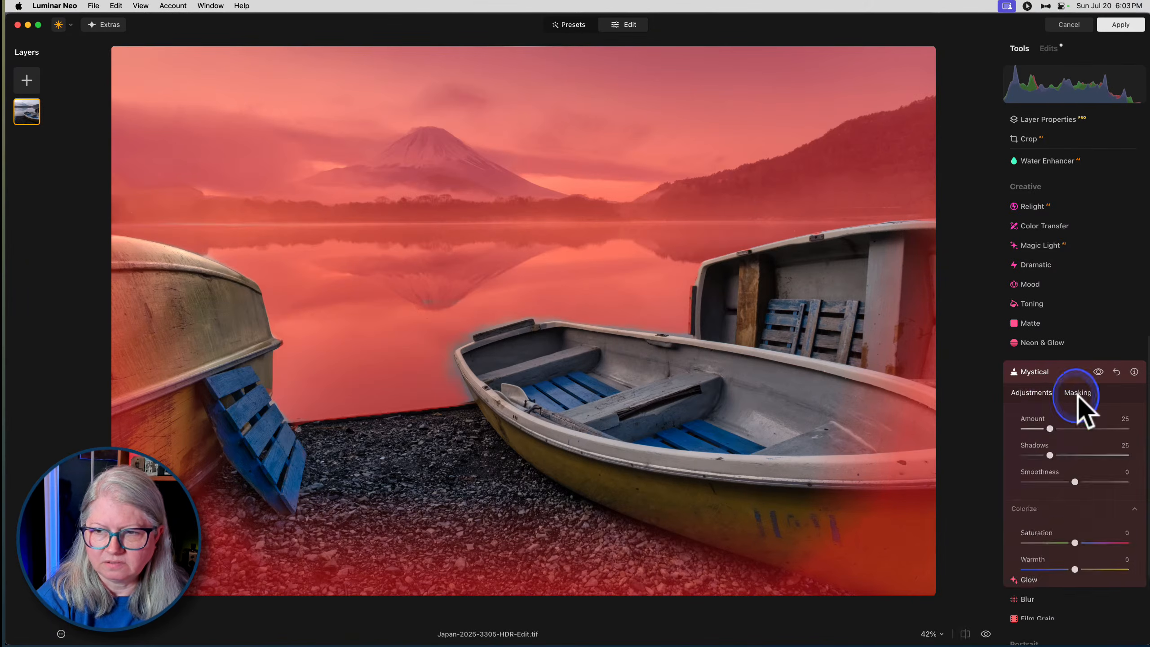
- Toggle Mystical off and on to check the effect of the corner and foreground gradients
click(1045, 393)
click(1097, 371)
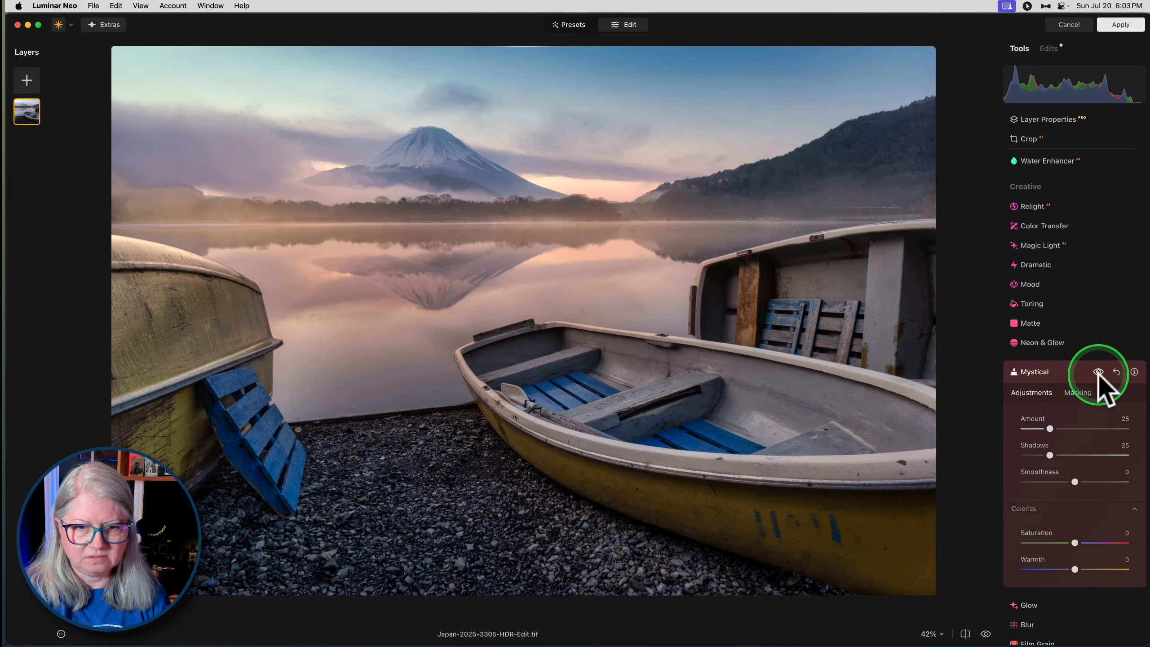
click(1098, 374)
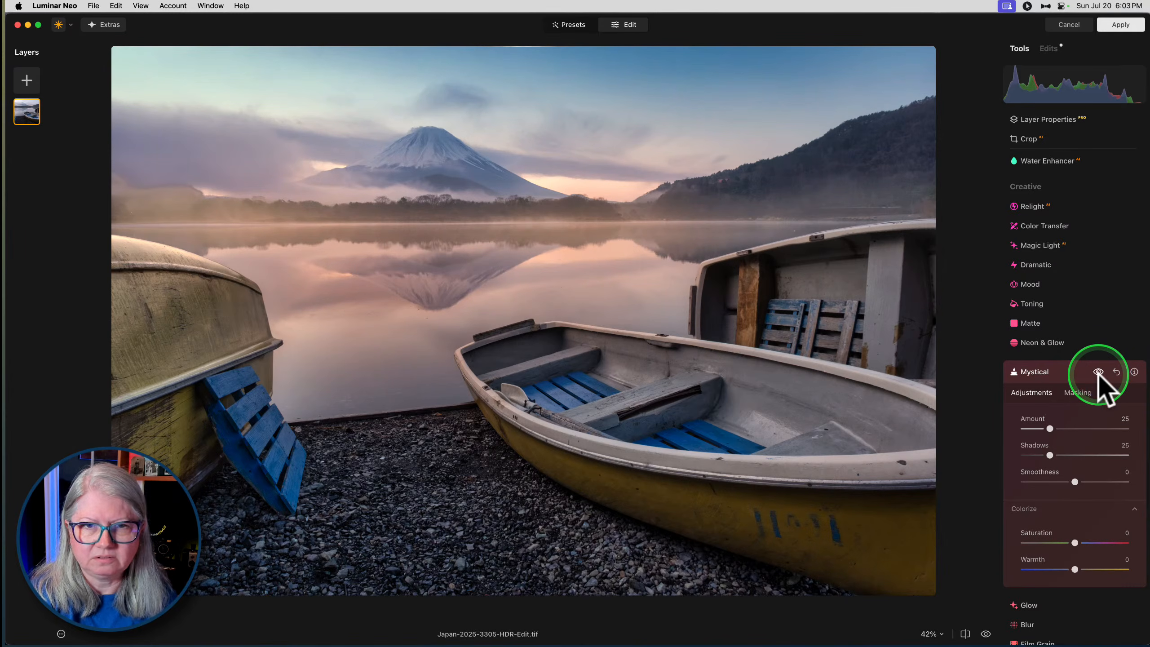
- Fine-tune Mystical's Amount, compare the photo with and without the effect again, and close its settings
click(1029, 398)
drag(1050, 428, 1053, 479)
click(1099, 372)
click(1098, 372)
click(1065, 373)
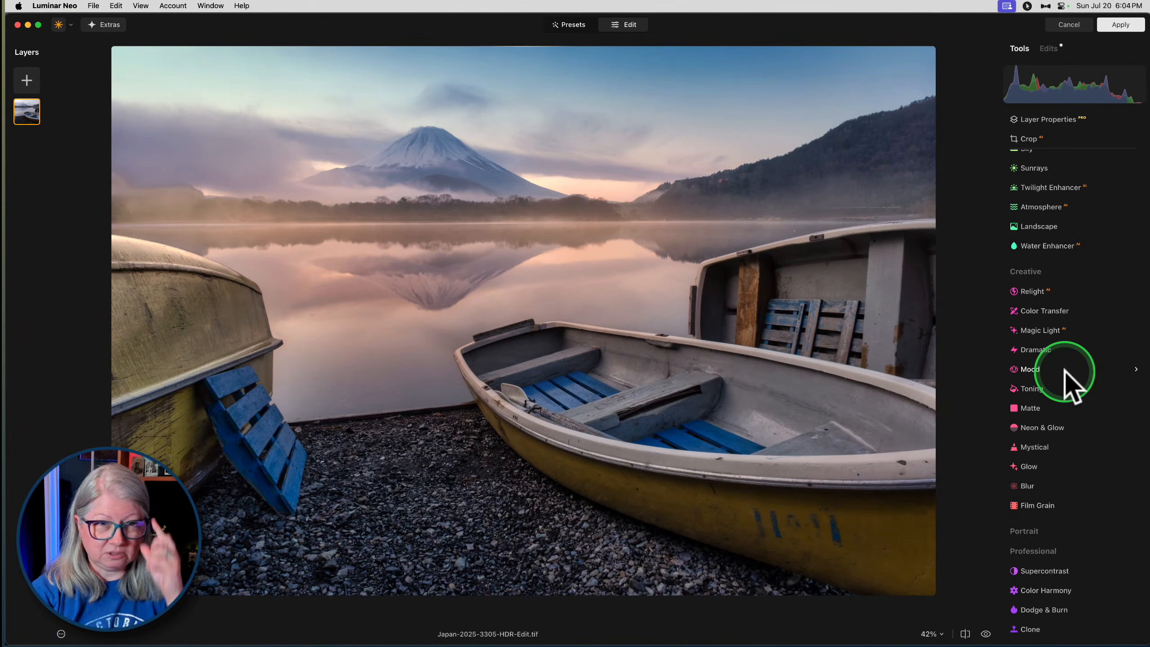
- Erase the small spot on the water just above the upright boat's rim with a size 10 Erase brush, and close the tool
scroll(1054, 254, up, 7)
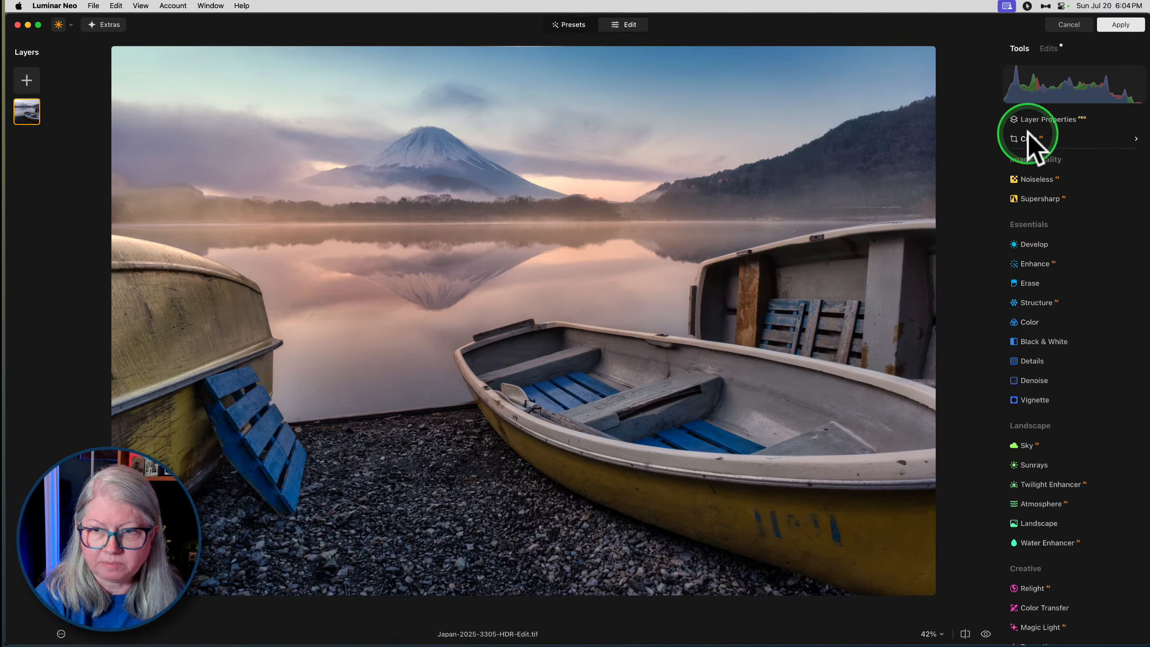
click(1031, 283)
key(z)
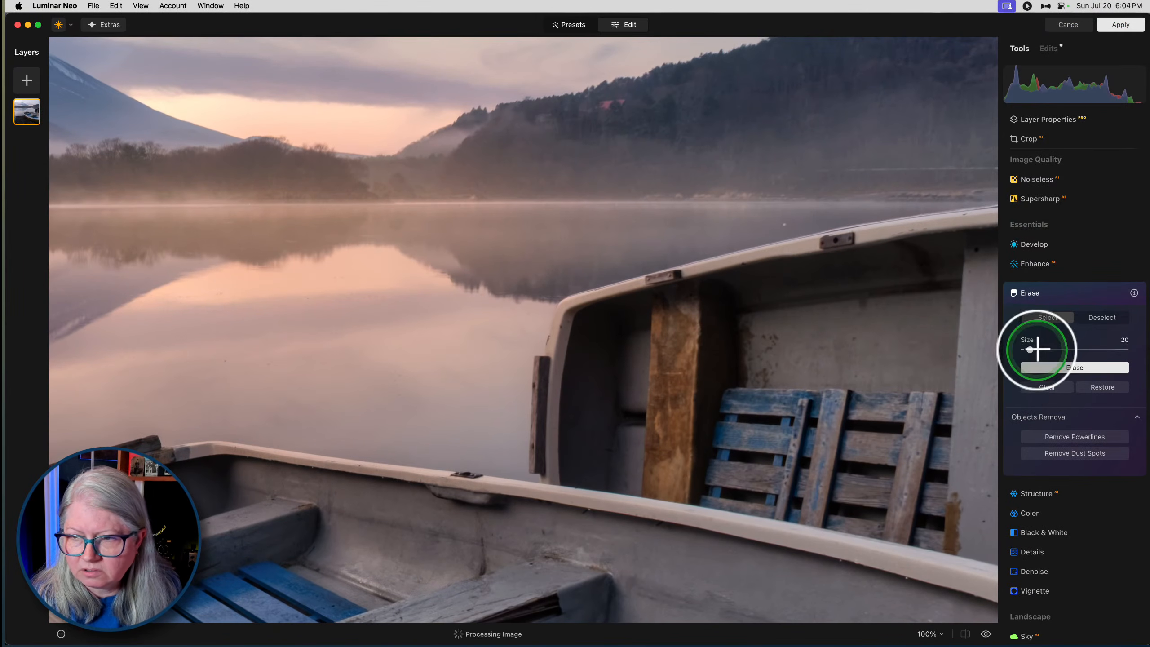
drag(1037, 349, 1029, 351)
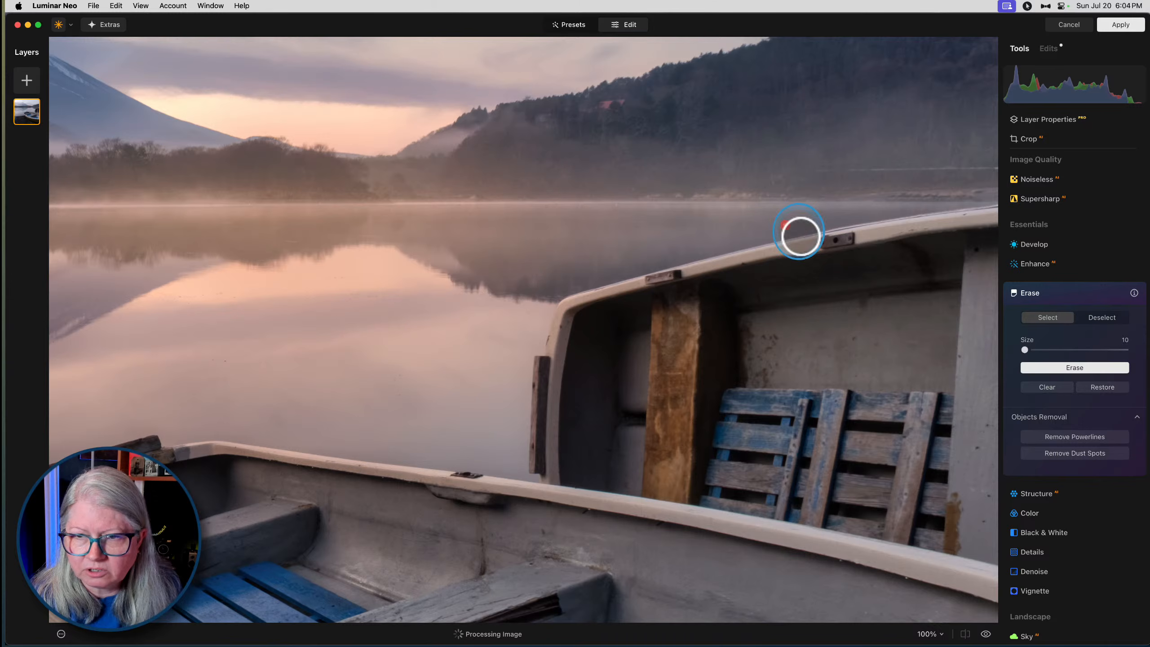
click(1089, 369)
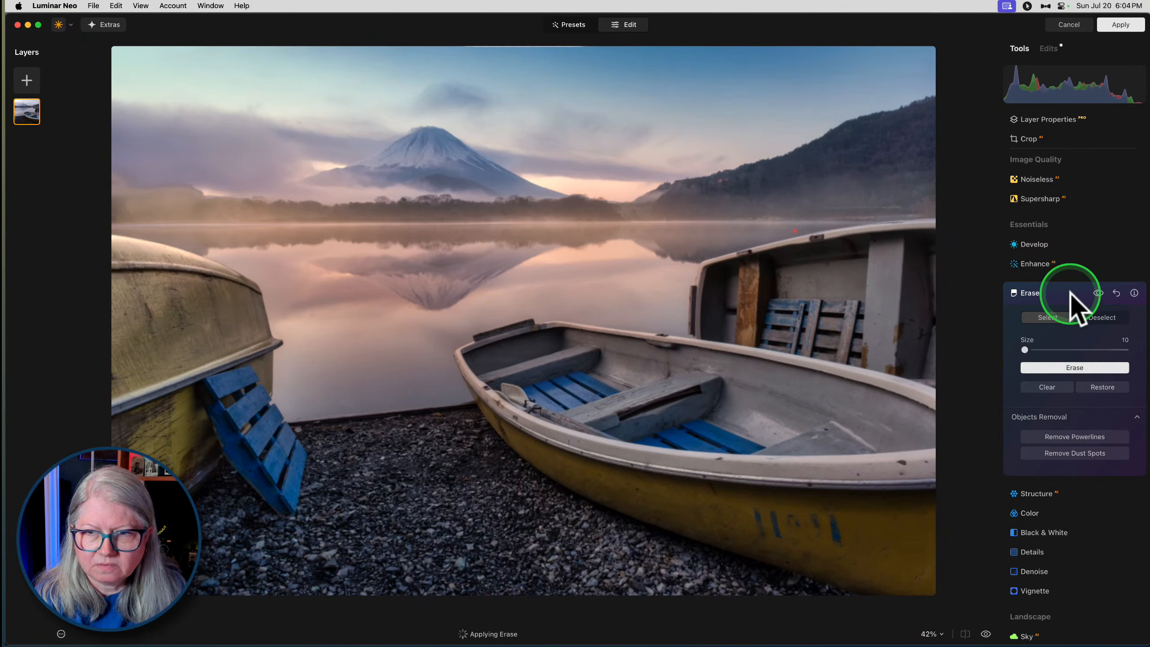
click(1058, 292)
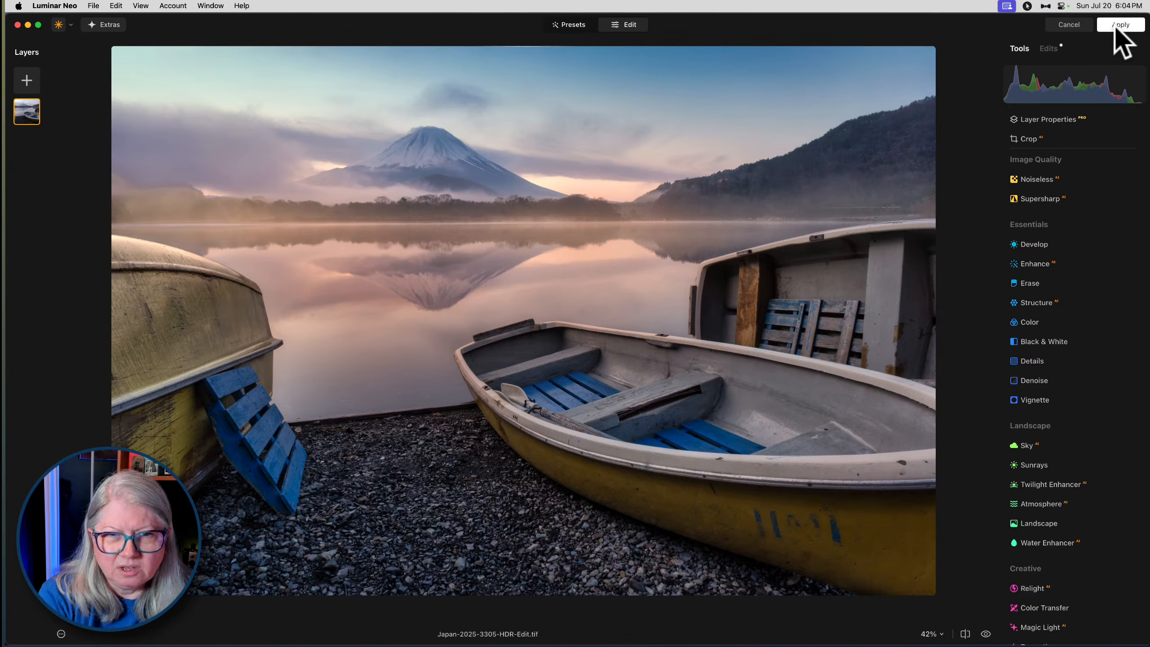
- Darken the photo in Develop by setting Exposure to -0.71
click(1037, 245)
drag(1075, 364, 1066, 362)
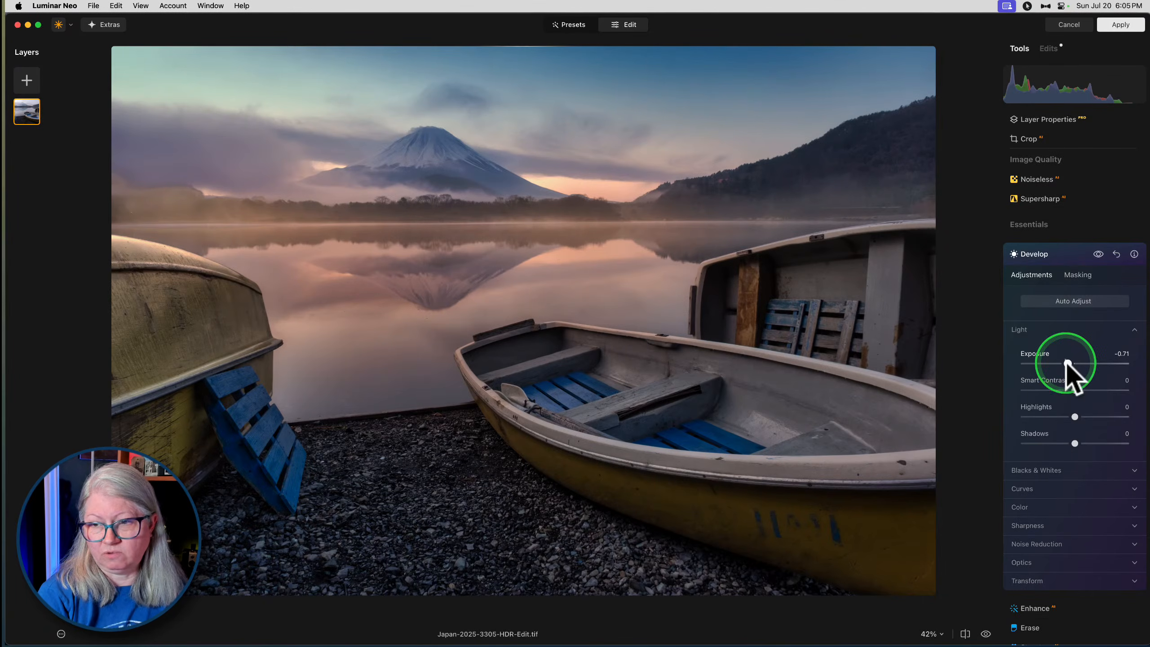
- Mask Develop with a horizontal linear gradient fading from the lake's far shore to the gravel foreground, and toggle the effect to compare
click(1078, 274)
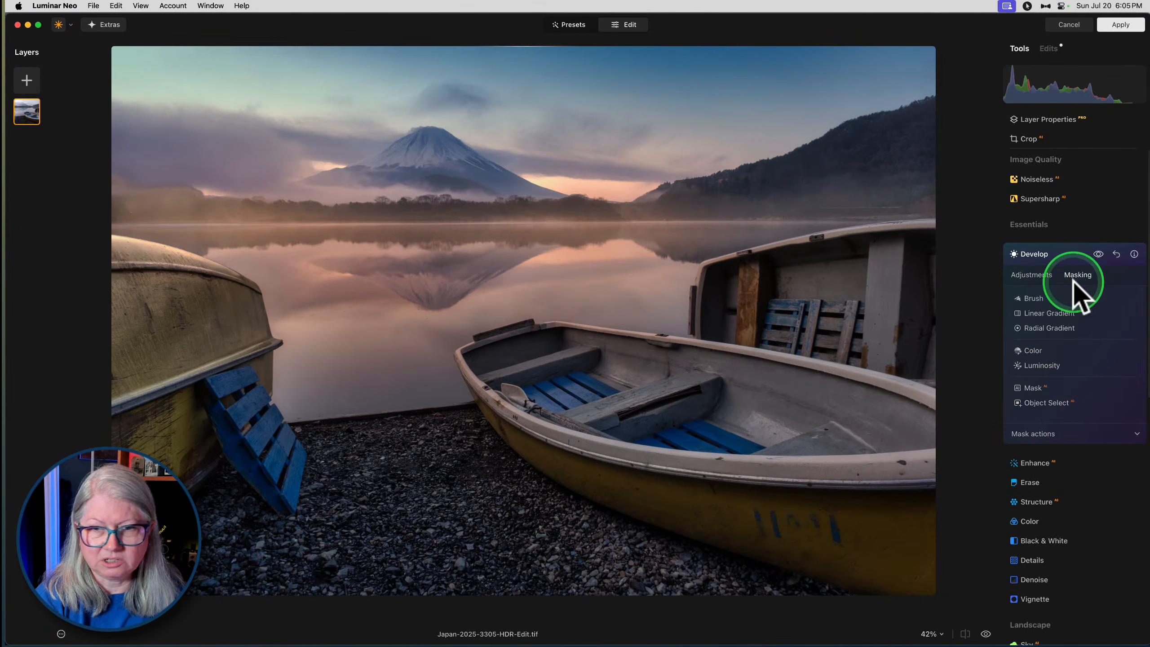
click(1060, 319)
drag(560, 199, 561, 516)
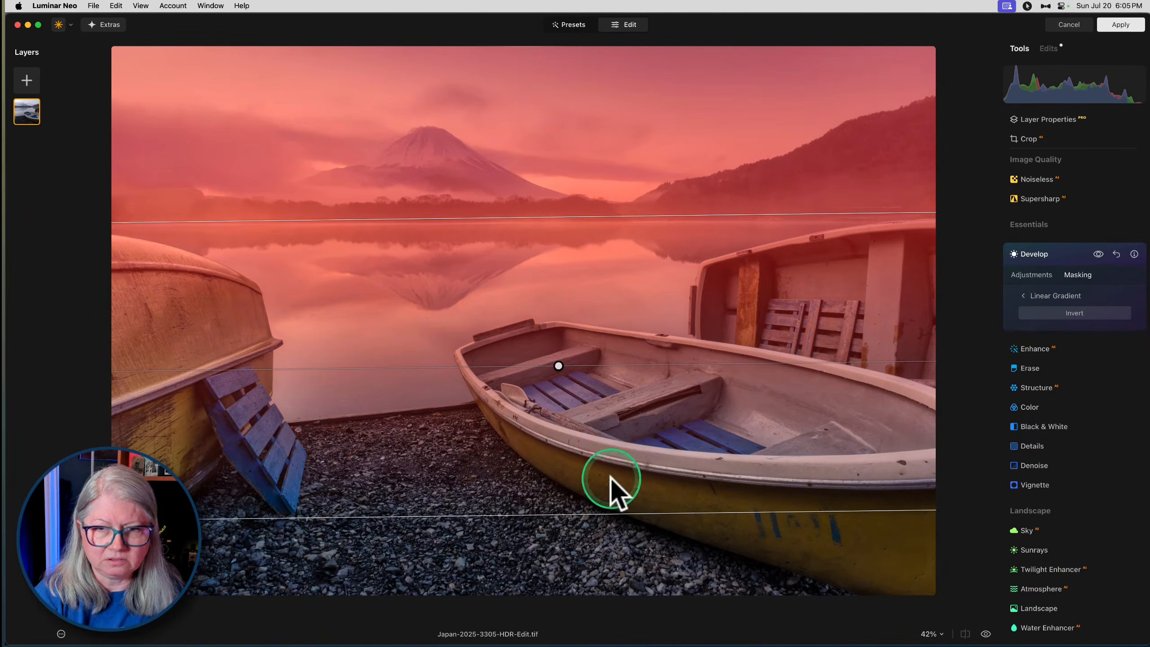
click(1023, 295)
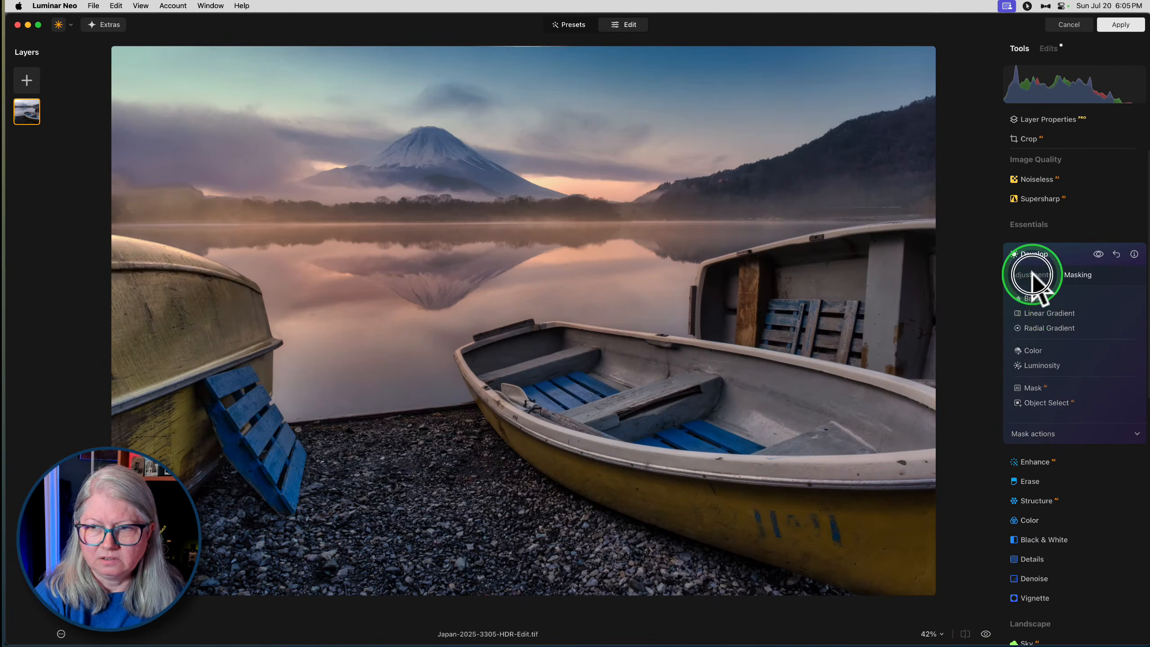
click(1031, 274)
click(1099, 254)
click(1098, 255)
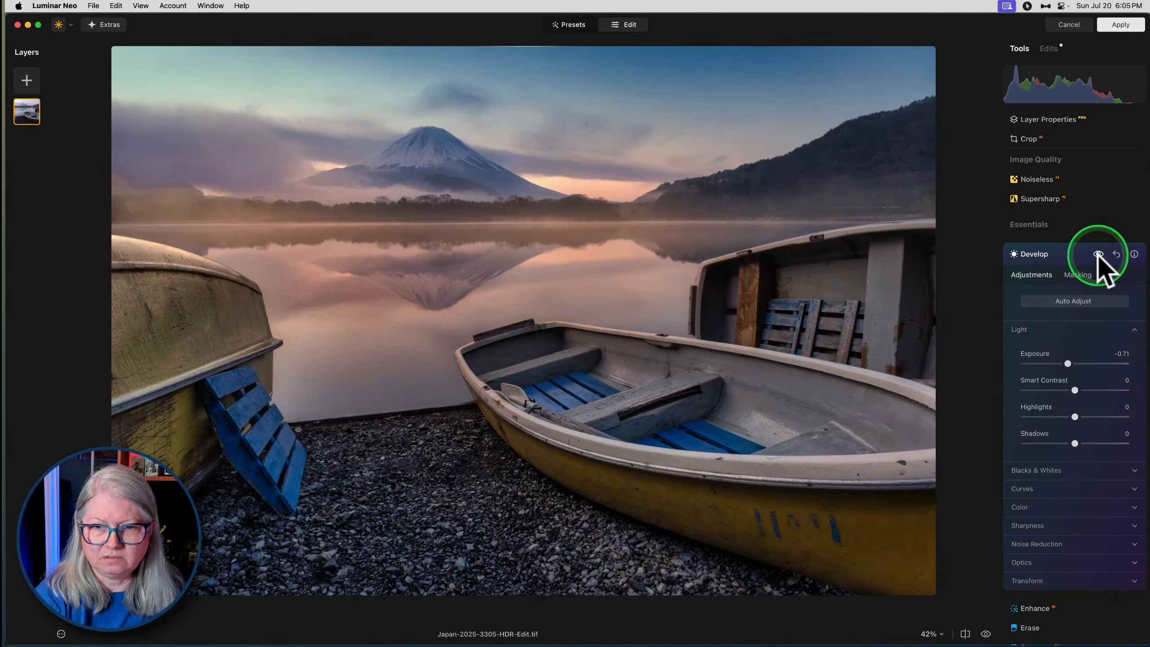
- Add a short linear gradient to the Develop mask rising from the photo's bottom edge, and compare with and without the effect
click(1078, 274)
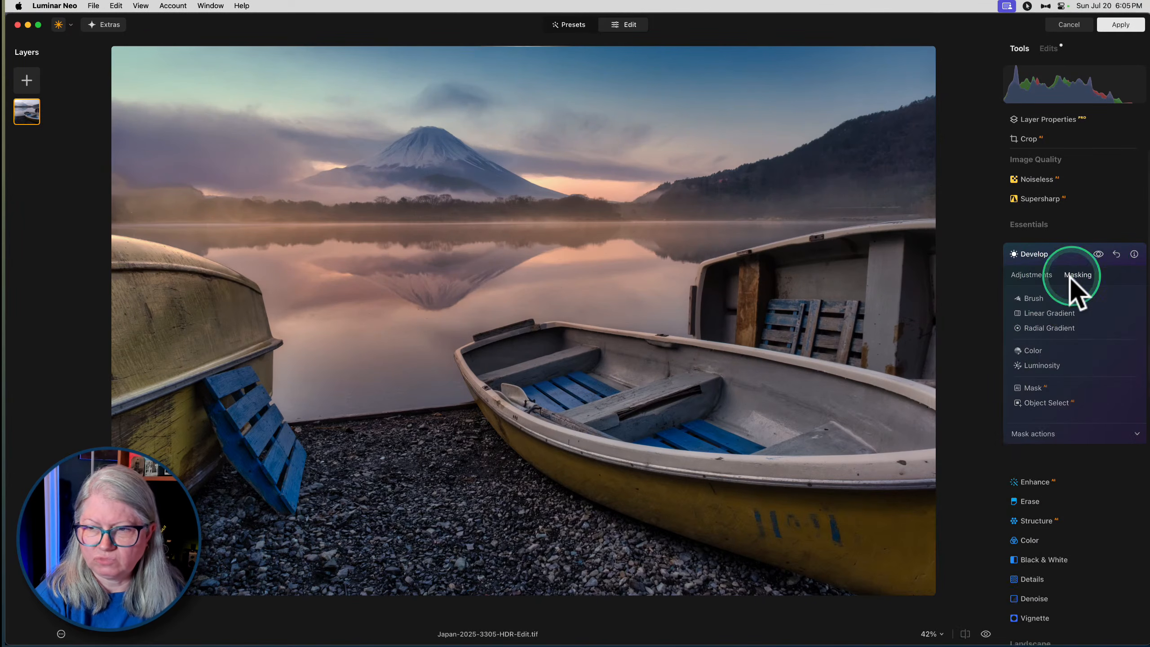
click(1047, 314)
drag(626, 596, 624, 466)
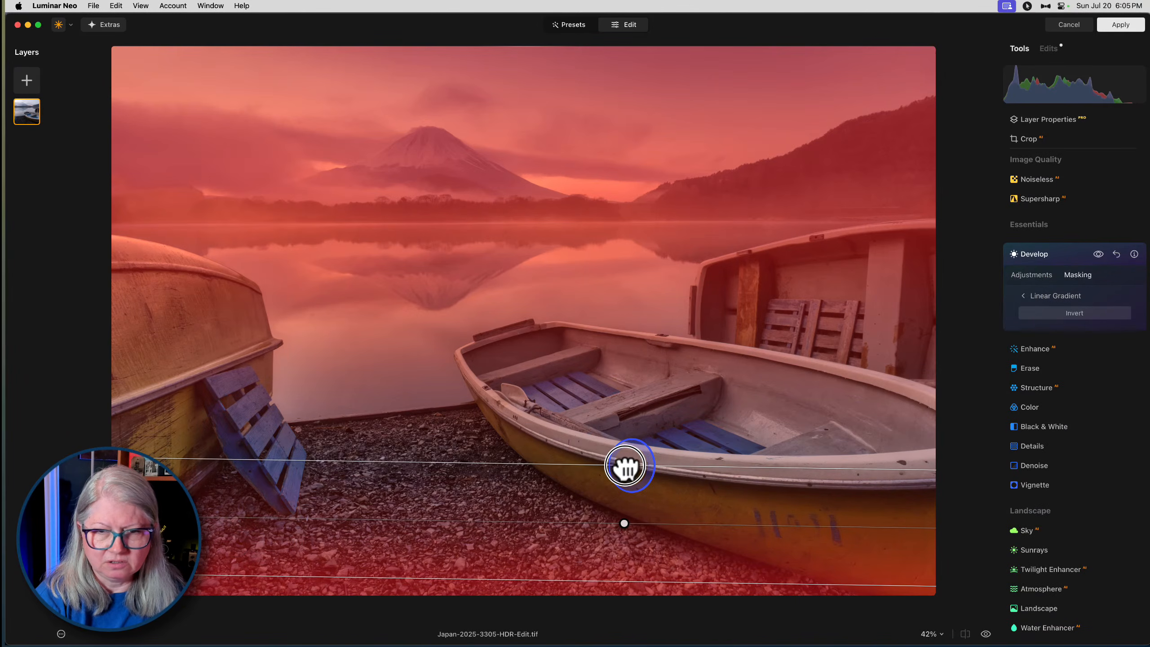
click(1043, 295)
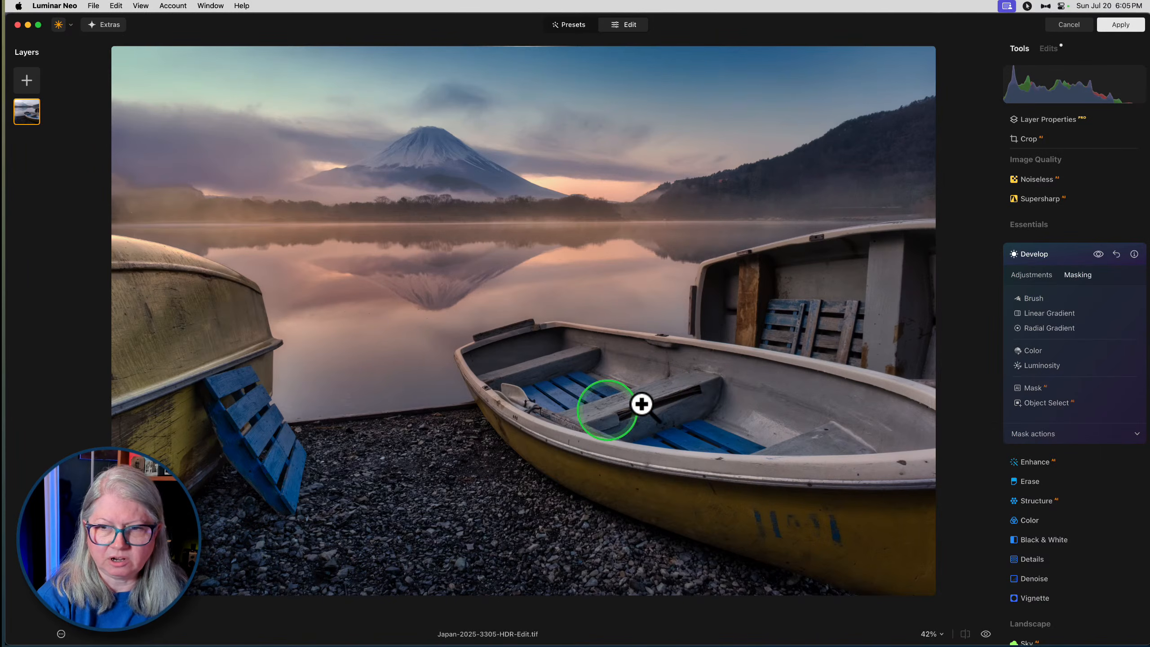
click(1098, 272)
click(1098, 255)
click(1098, 255)
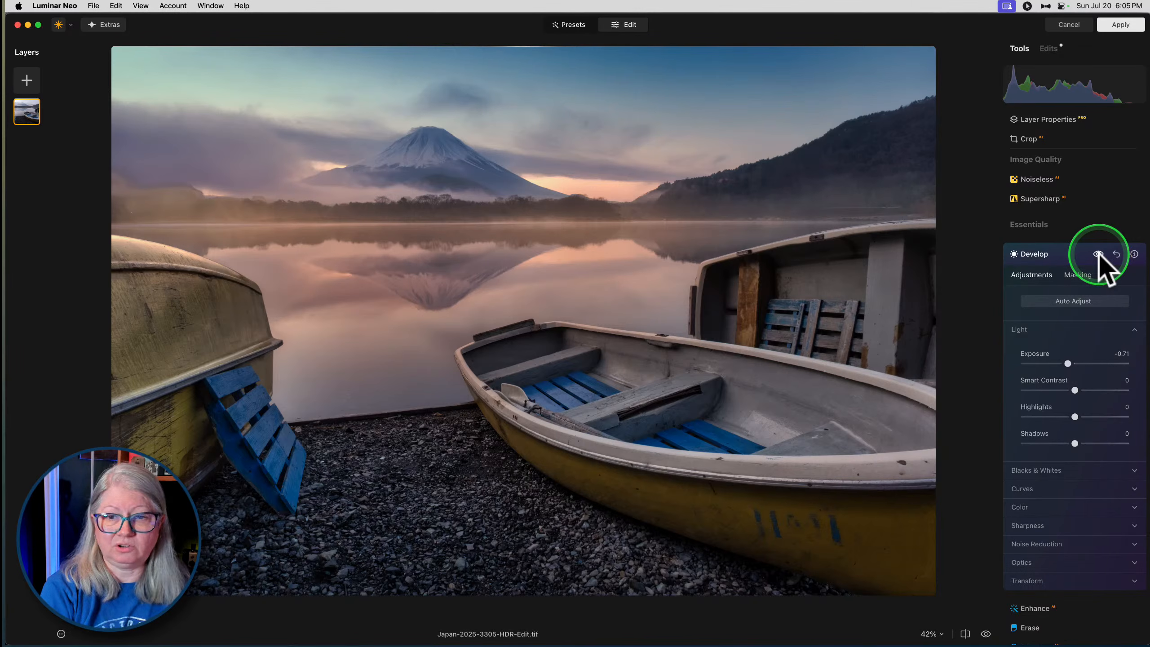
- Clear the Develop mask to remove both linear gradients
click(1079, 274)
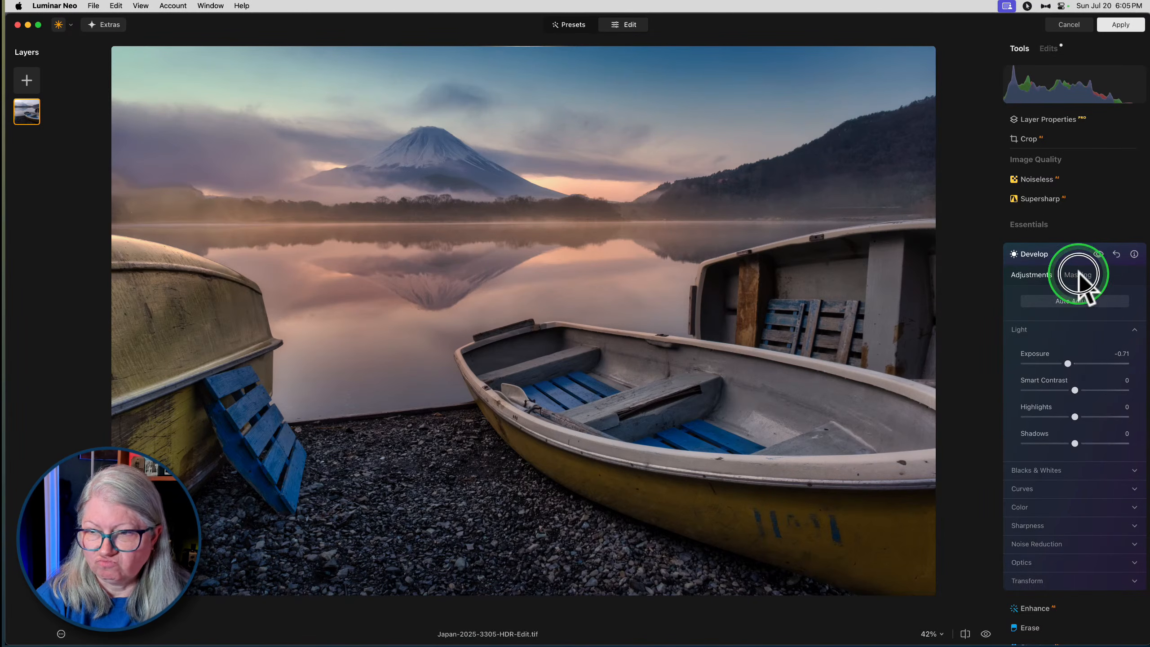
click(1035, 442)
click(1083, 453)
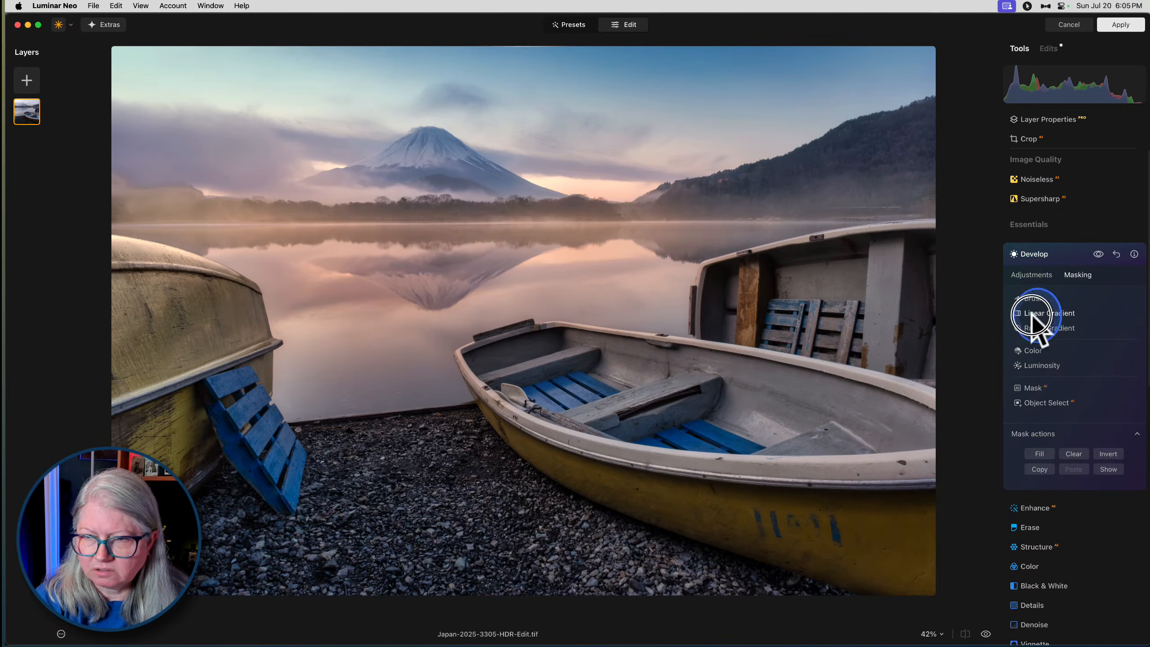
- Add a linear gradient to the Develop mask over the sky and mountains, fading out across the lake, and adjust its placement
click(1032, 314)
drag(580, 122, 575, 327)
drag(572, 244, 622, 268)
click(1056, 292)
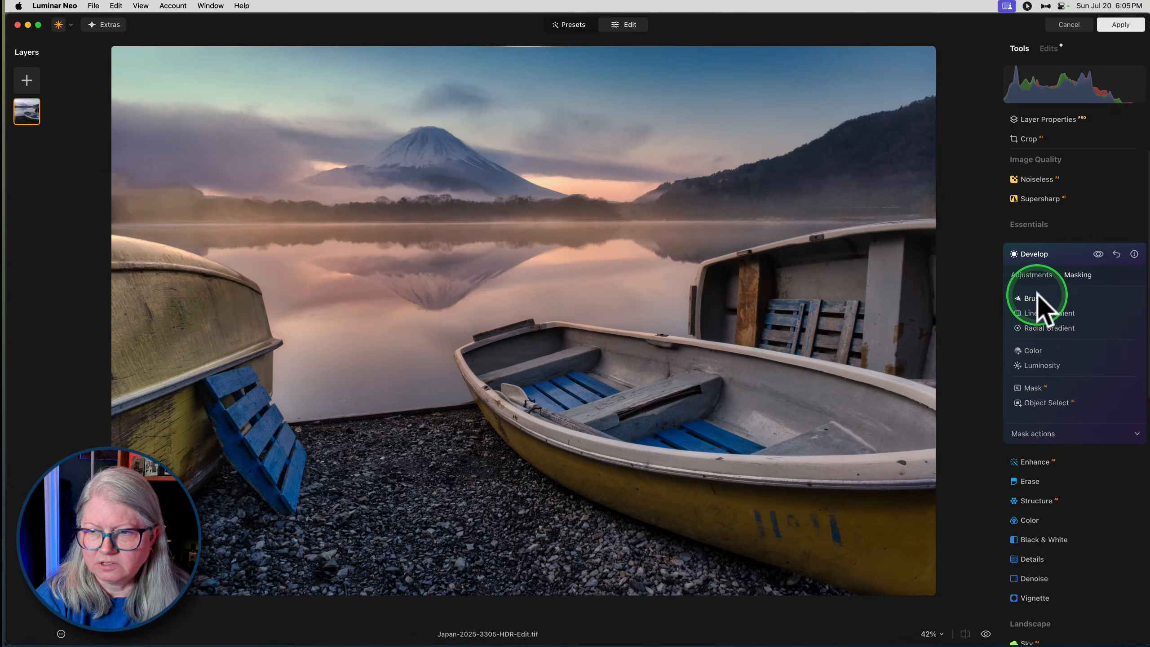
- Add a slanted linear gradient to the Develop mask over the gravel and lower-left foreground, compare the effect, and close Develop
click(1047, 312)
mouse_move(579, 577)
mouse_down()
mouse_move(580, 465)
mouse_move(600, 459)
mouse_up()
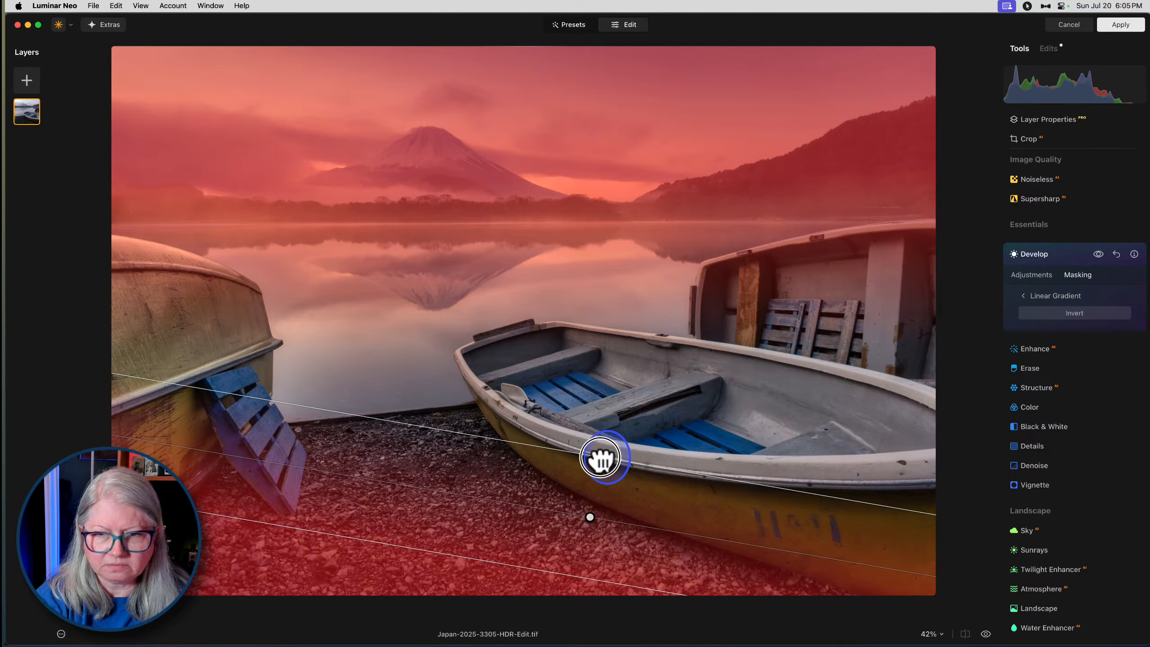
click(1023, 295)
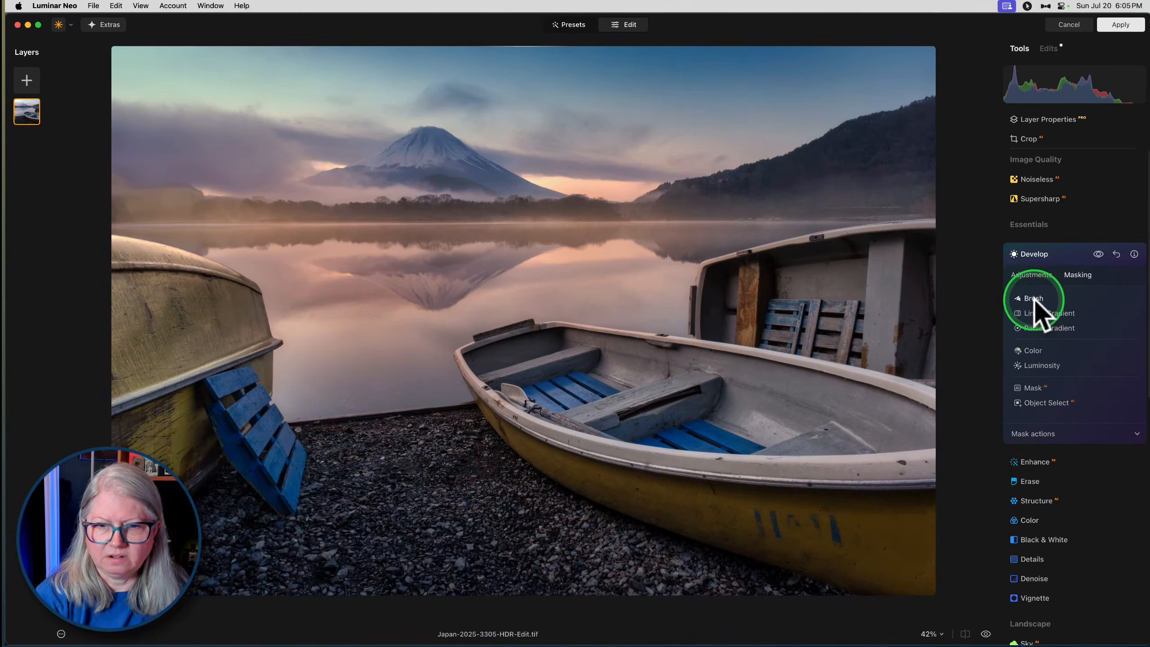
click(1098, 255)
click(1098, 254)
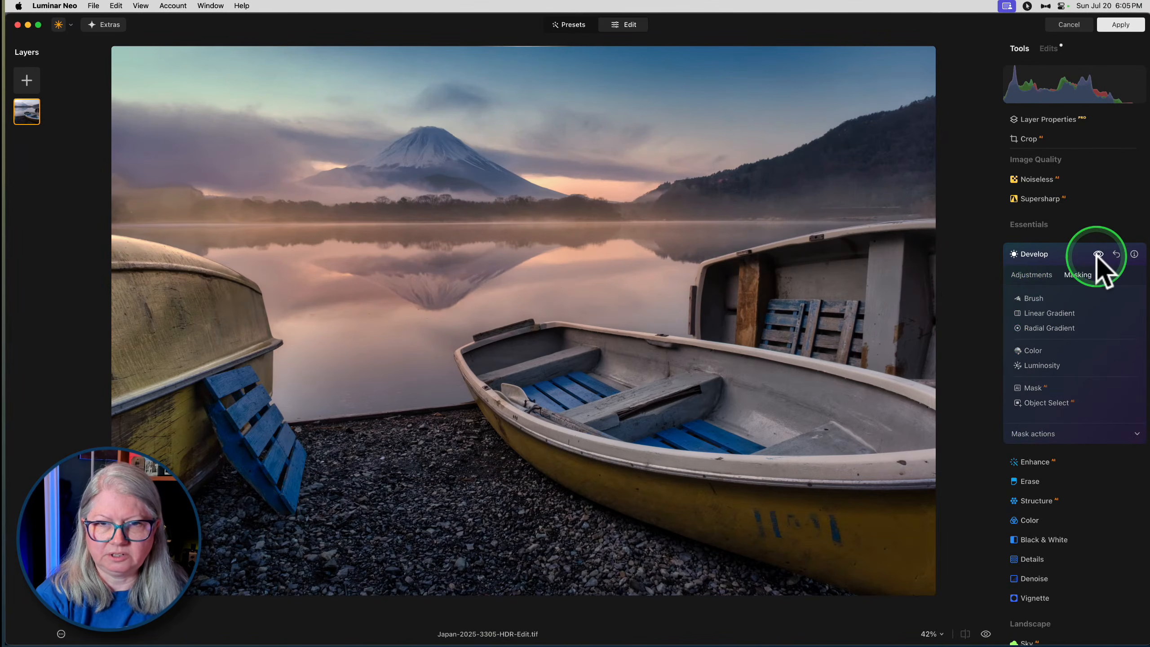
click(1064, 255)
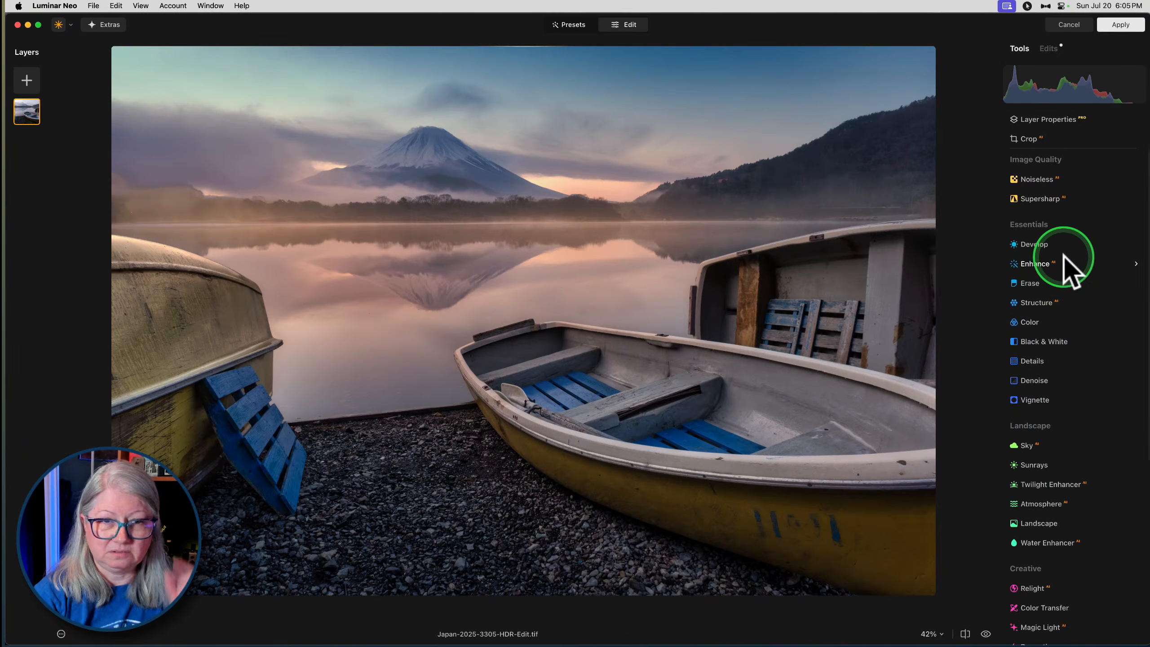
click(1120, 25)
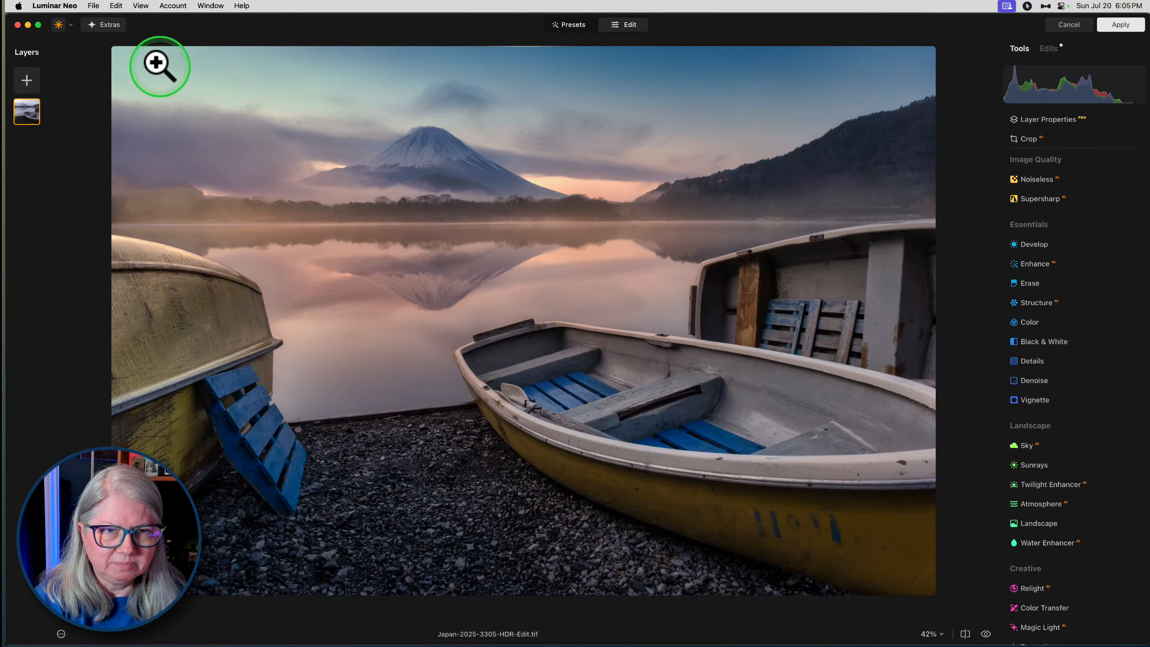
- Try changing the Cyan hue in Color's HSL settings, and reset it
click(1021, 323)
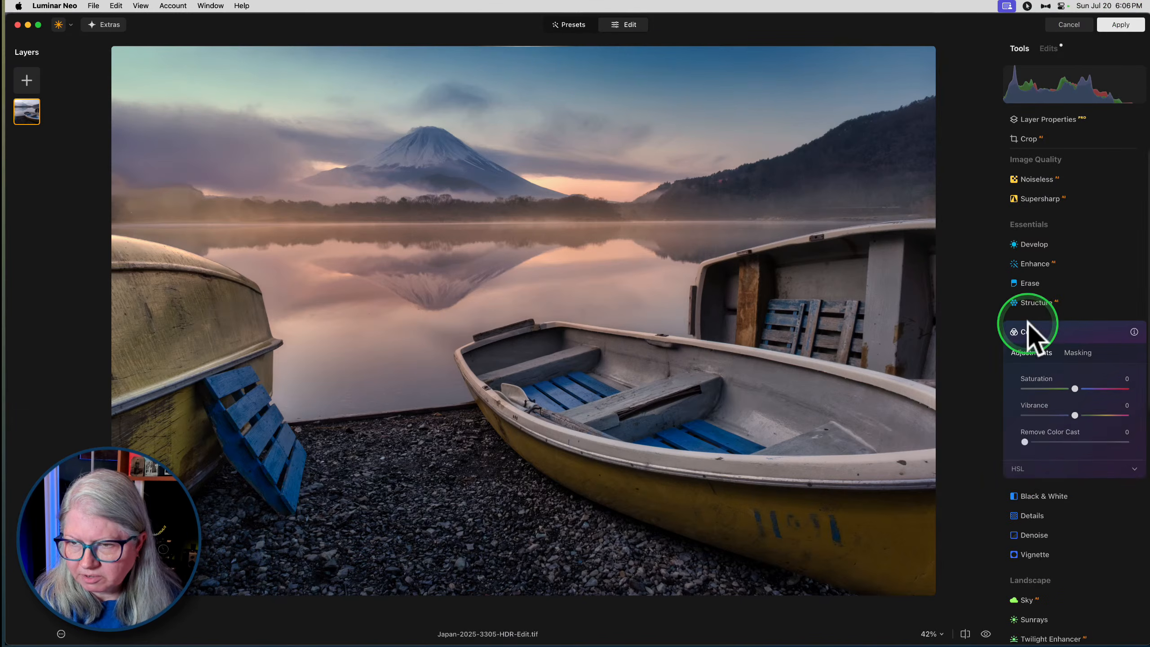
click(1026, 420)
scroll(1027, 423, down, 5)
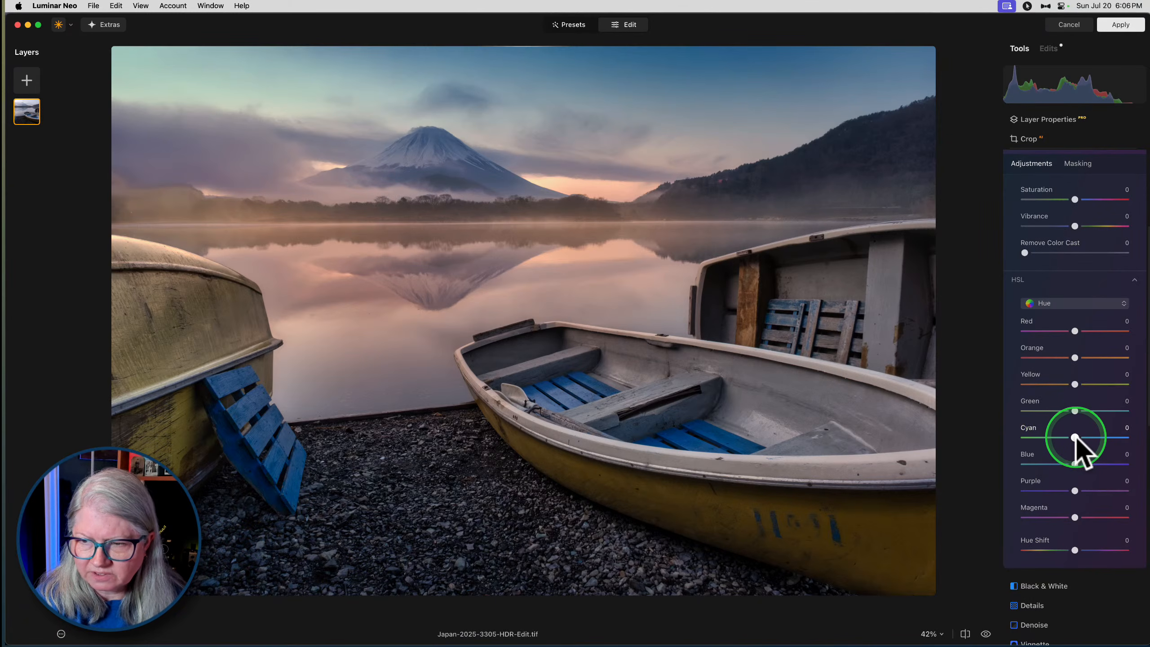
mouse_move(1075, 438)
mouse_down()
mouse_move(1084, 449)
mouse_move(1117, 442)
mouse_move(945, 441)
mouse_move(1130, 441)
mouse_move(1109, 455)
mouse_move(1039, 425)
mouse_move(1142, 427)
mouse_move(960, 429)
mouse_move(1137, 429)
mouse_move(1077, 428)
mouse_up()
double_click(1099, 455)
double_click(1077, 428)
- Try a strong Hue Shift and a Blue hue change in Color, reset both, and close the tool
mouse_move(1078, 562)
mouse_down()
mouse_move(1061, 567)
mouse_move(1098, 568)
mouse_up()
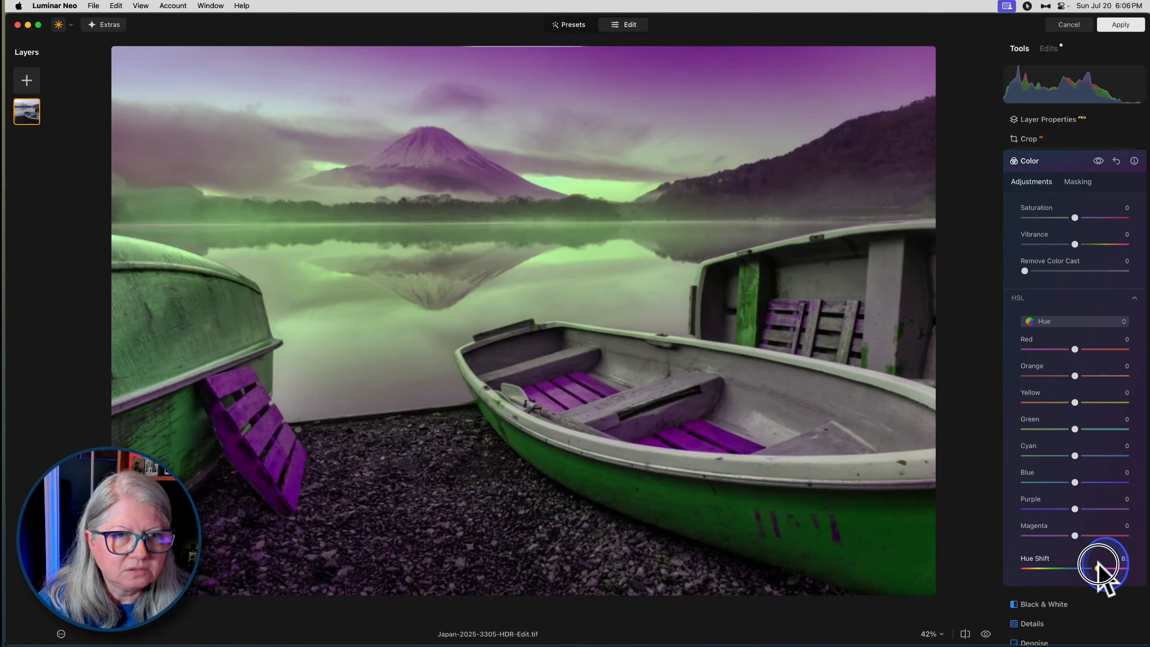
double_click(1098, 568)
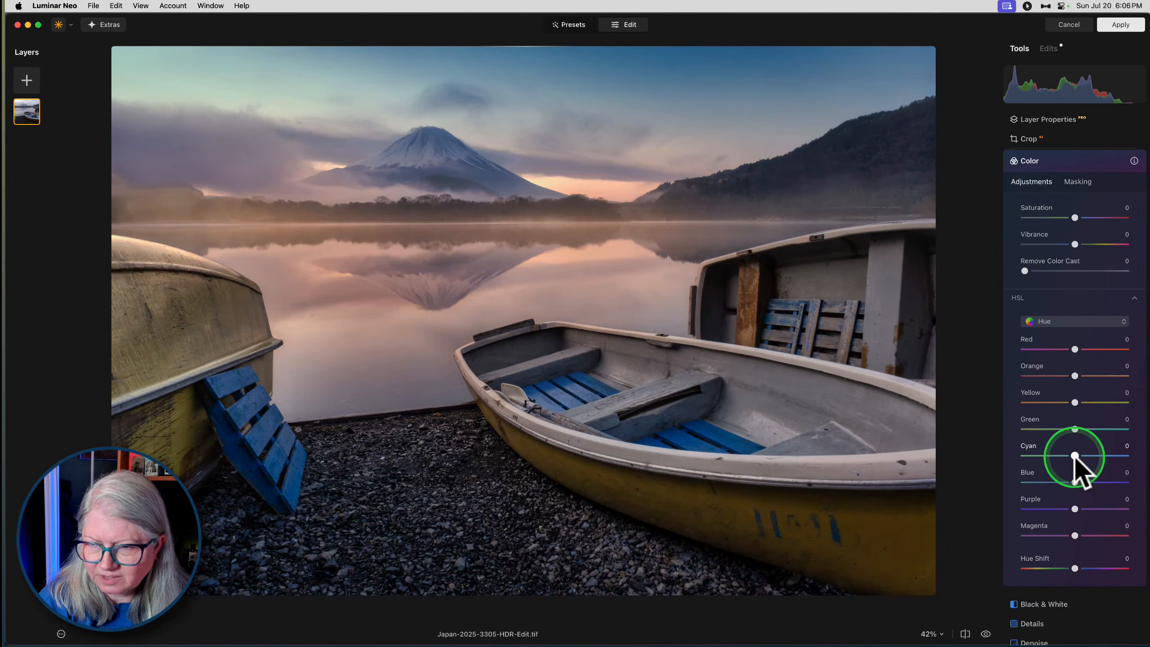
drag(1075, 482, 1035, 488)
double_click(1035, 488)
scroll(1060, 416, up, 5)
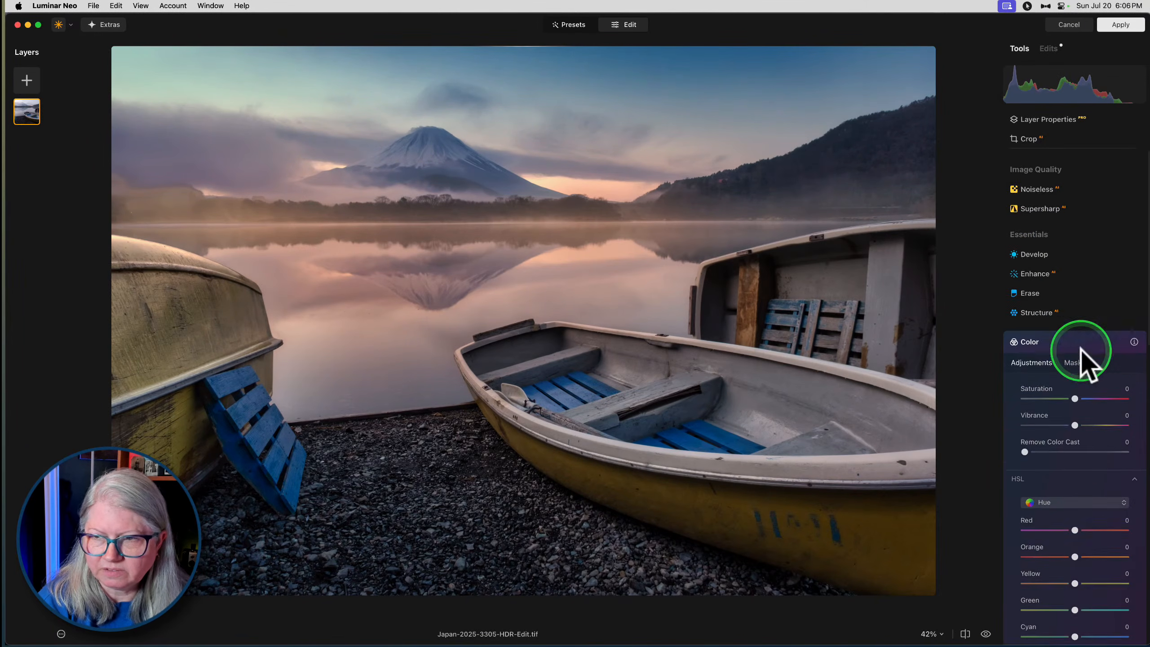
click(1056, 335)
- Apply the Luminar Neo edits and return to Lightroom Classic
click(1118, 24)
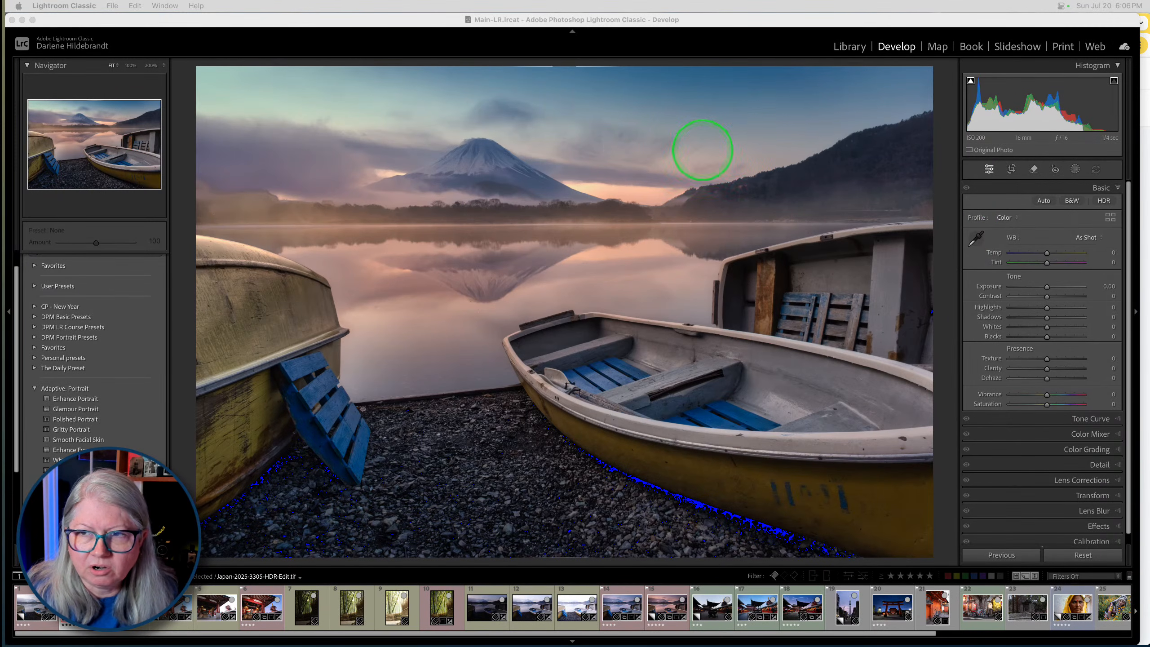
click(950, 136)
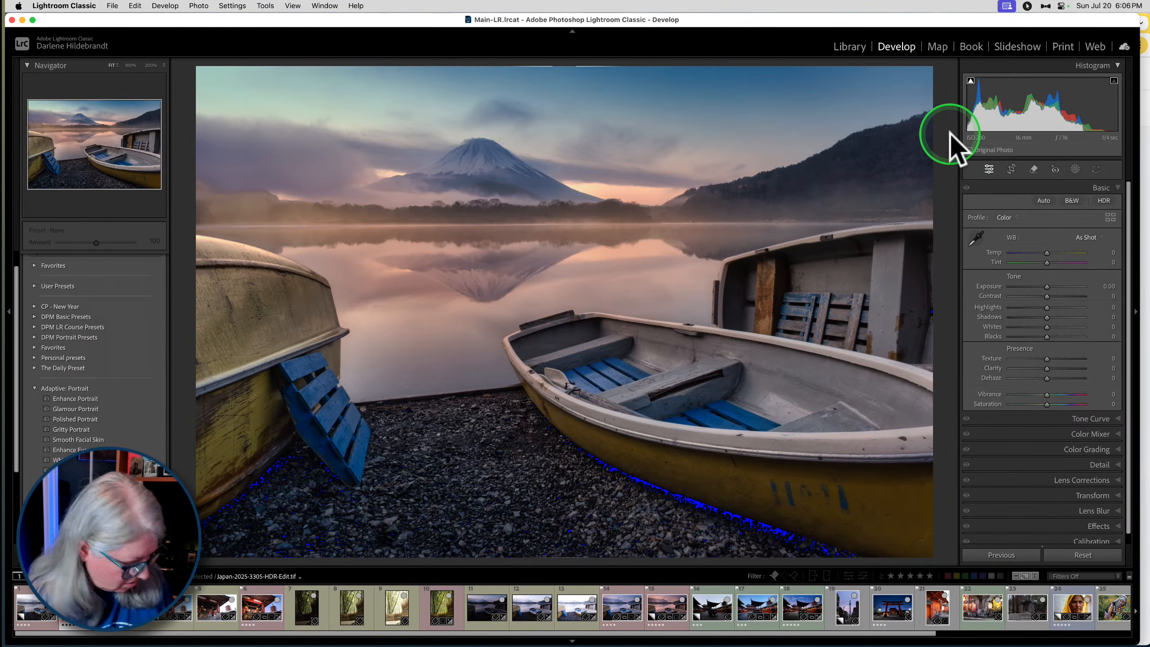
- Crop the edited photo slightly tighter at its edges with the Original aspect ratio, and reopen the crop to check it
key(r)
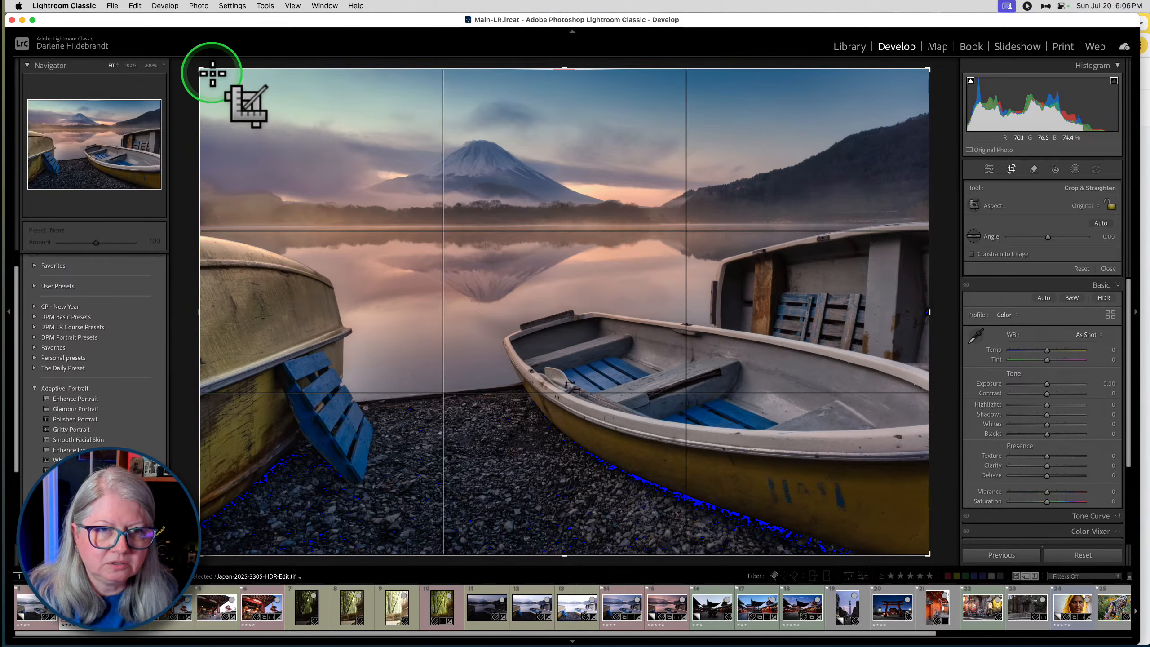
drag(199, 70, 199, 69)
key(r)
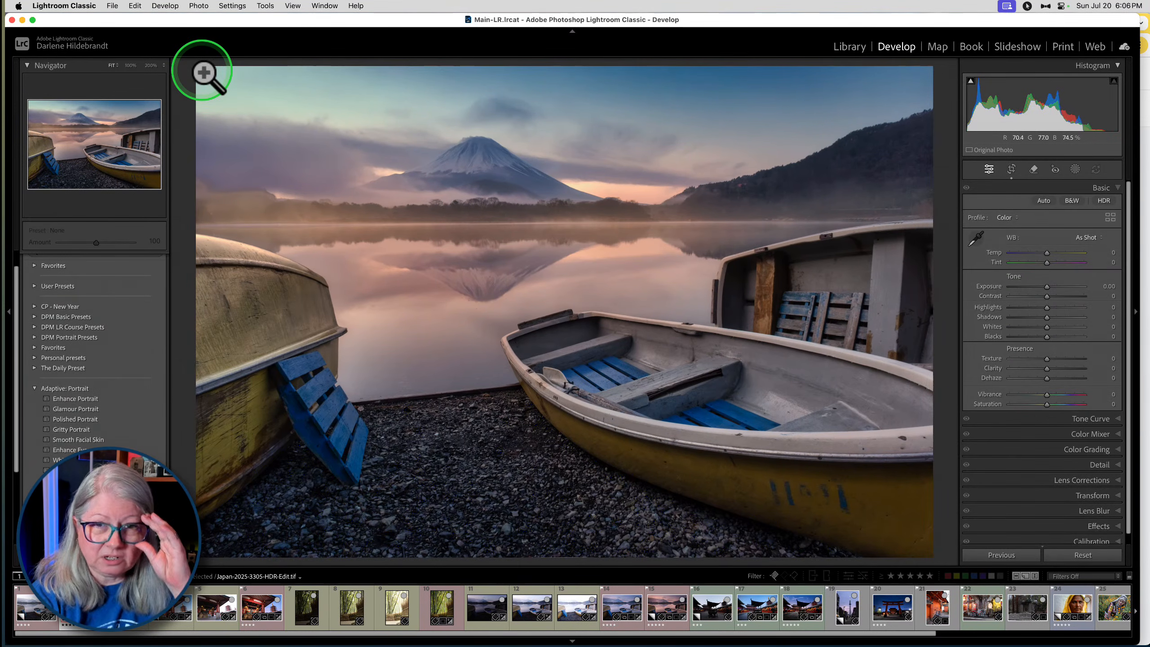
click(764, 303)
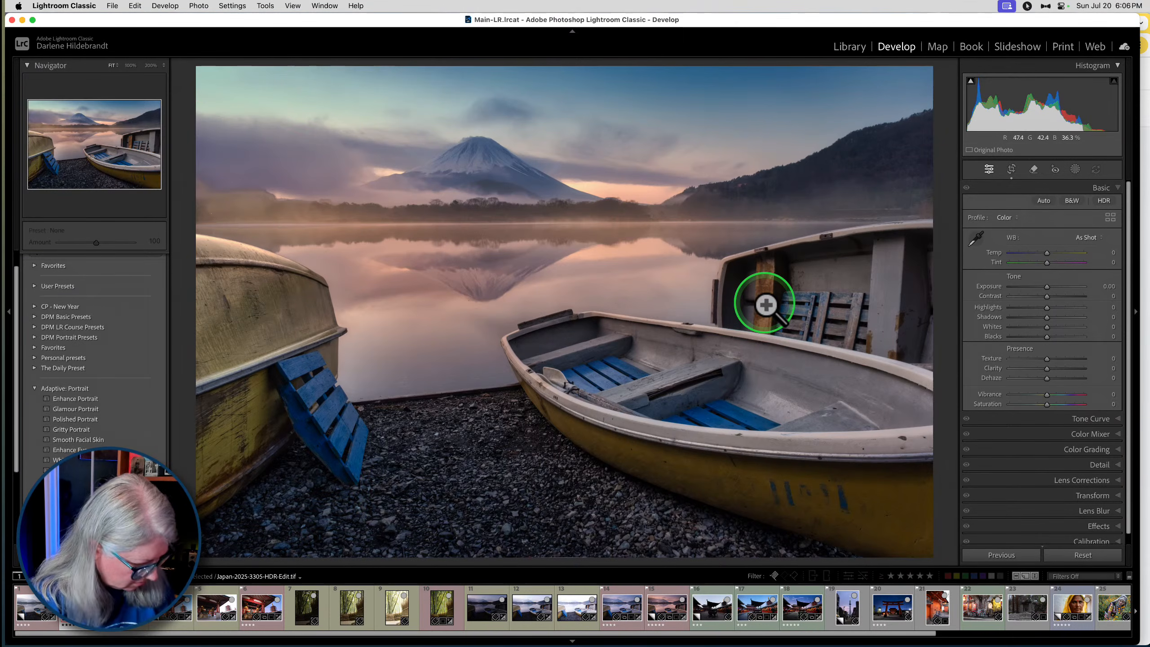
key(r)
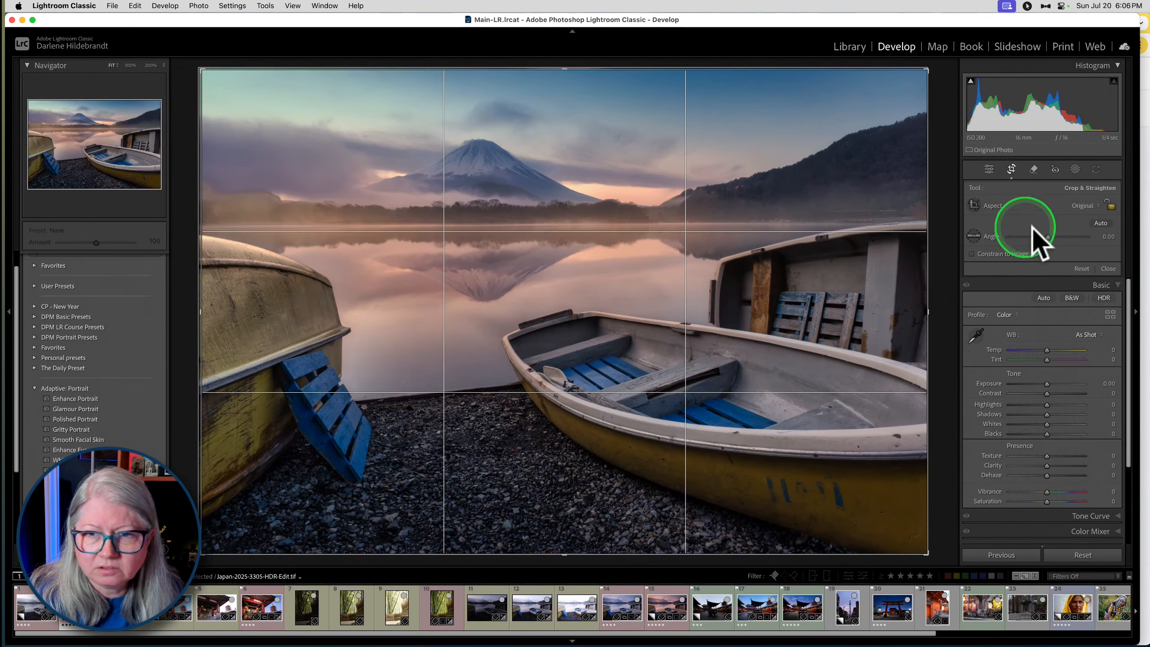
key(r)
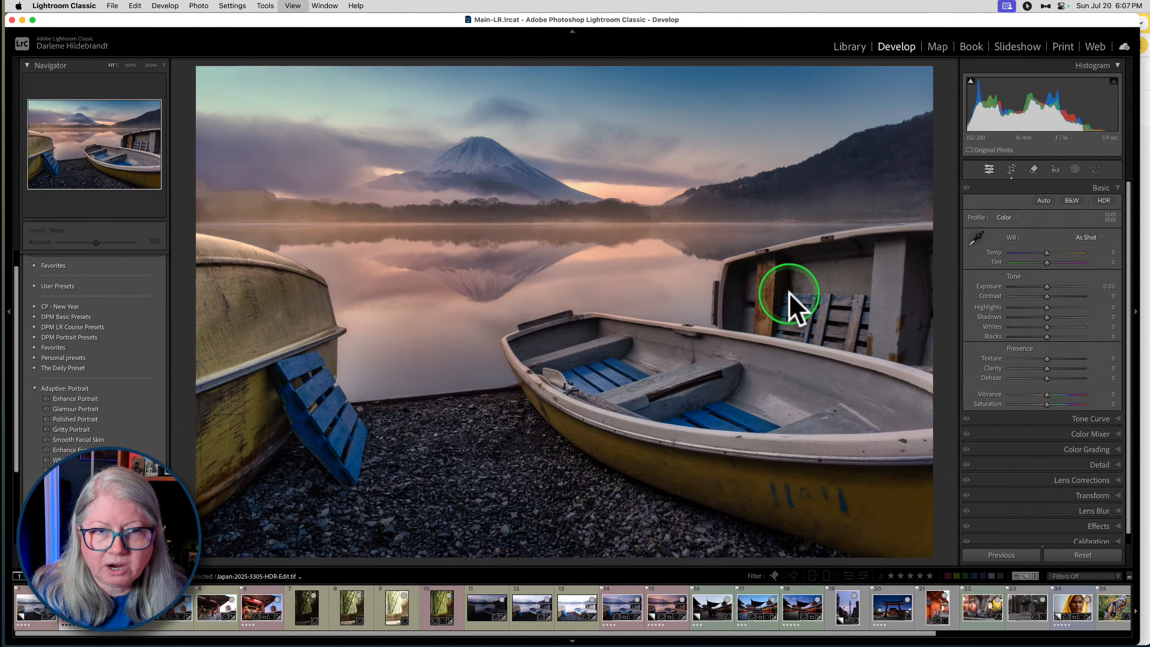
- In the Library grid, move Copy 2 and the edited TIFF beside the other Japan-2025-3305-HDR versions, and select Copy 2
key(g)
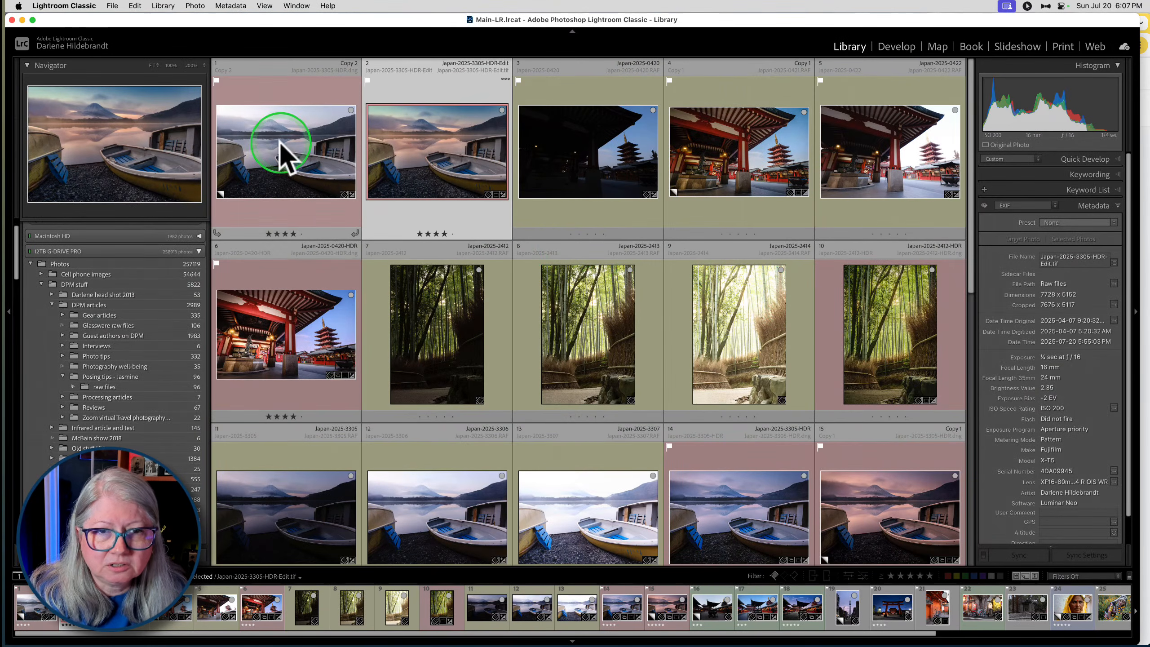
click(275, 142)
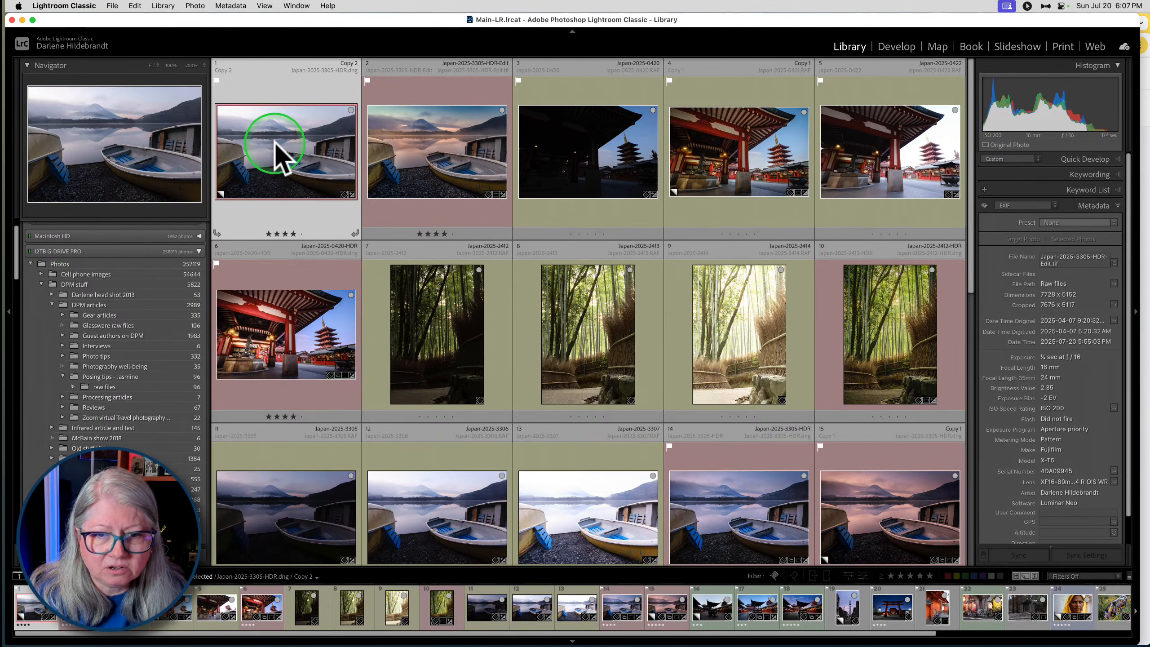
click(417, 143)
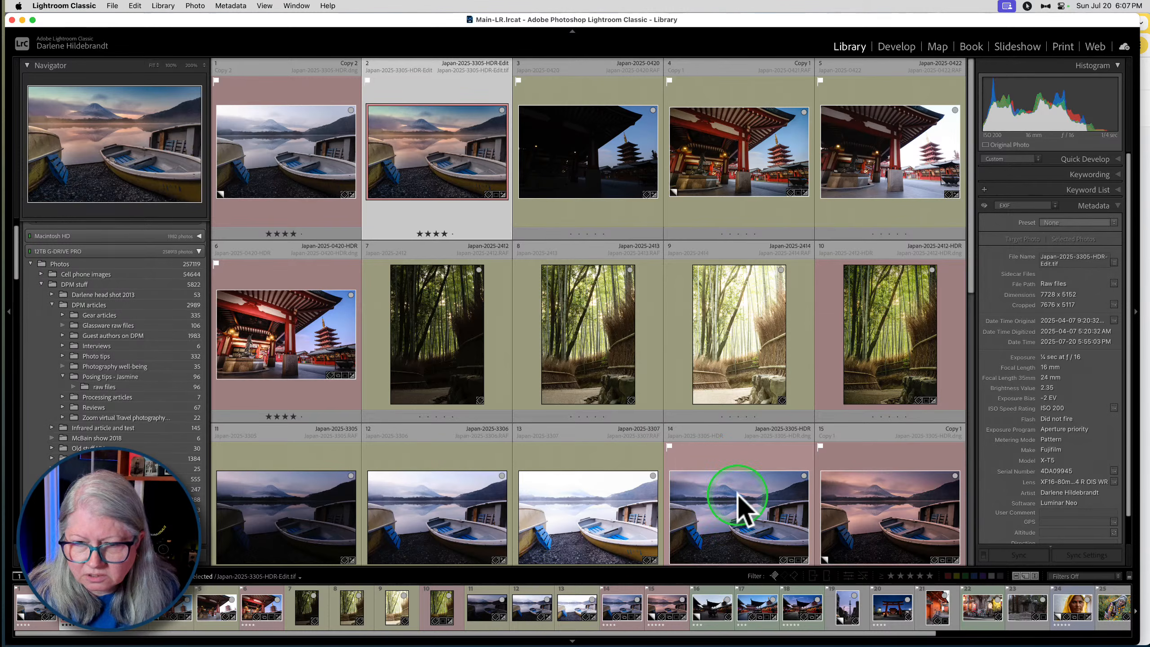
super+click(292, 172)
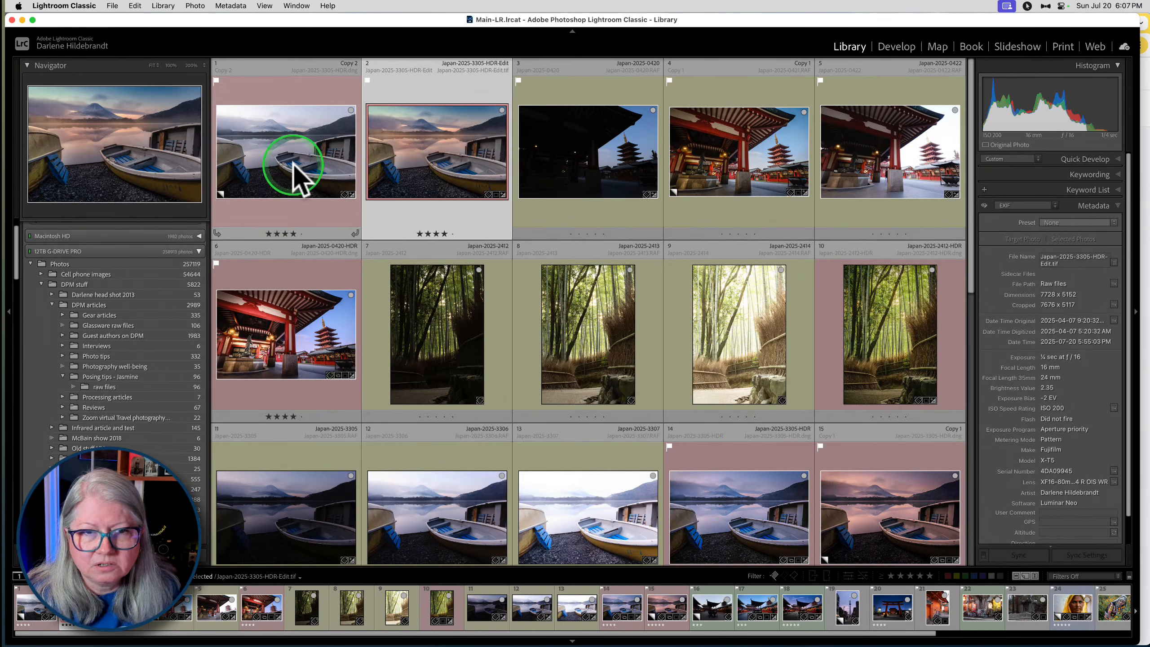
click(437, 168)
drag(434, 155, 641, 471)
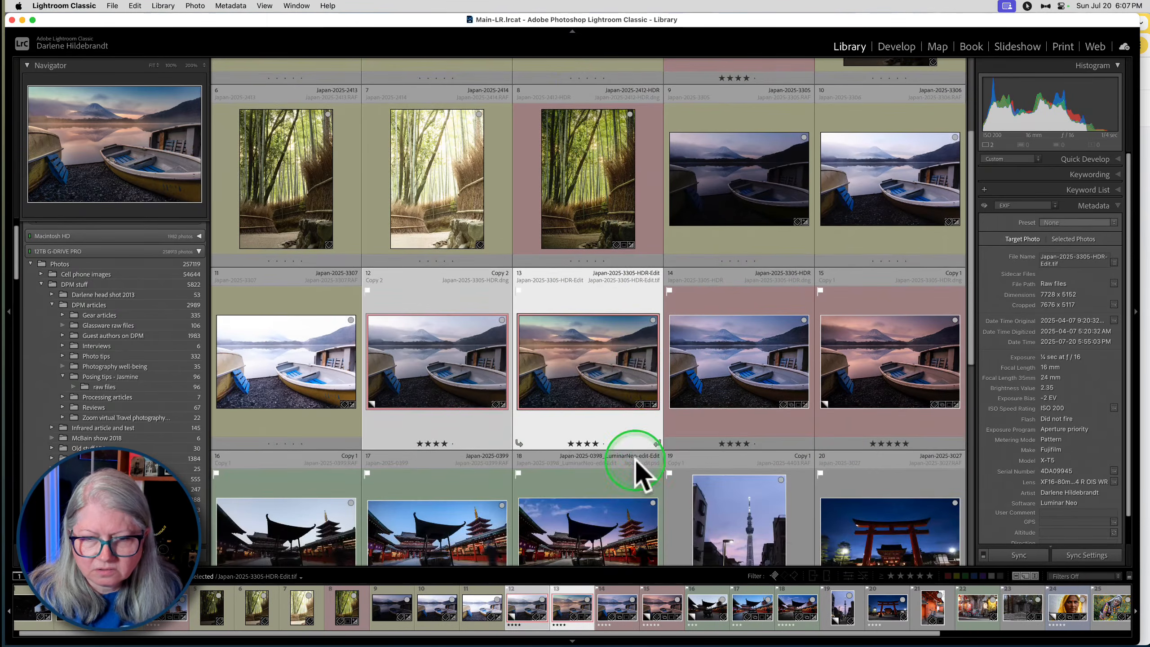
click(437, 377)
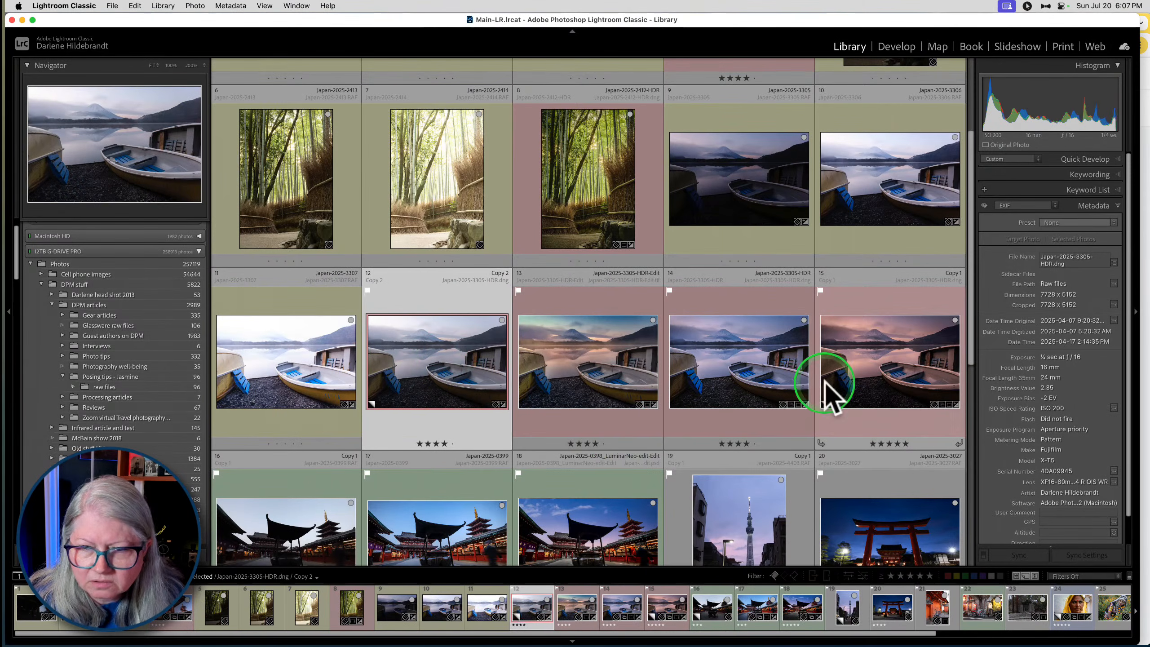
- Move the edited TIFF after Copy 1 in the grid, select the four HDR versions, and compare them in Survey view without side panels
drag(598, 385, 948, 394)
click(441, 385)
shift+click(877, 372)
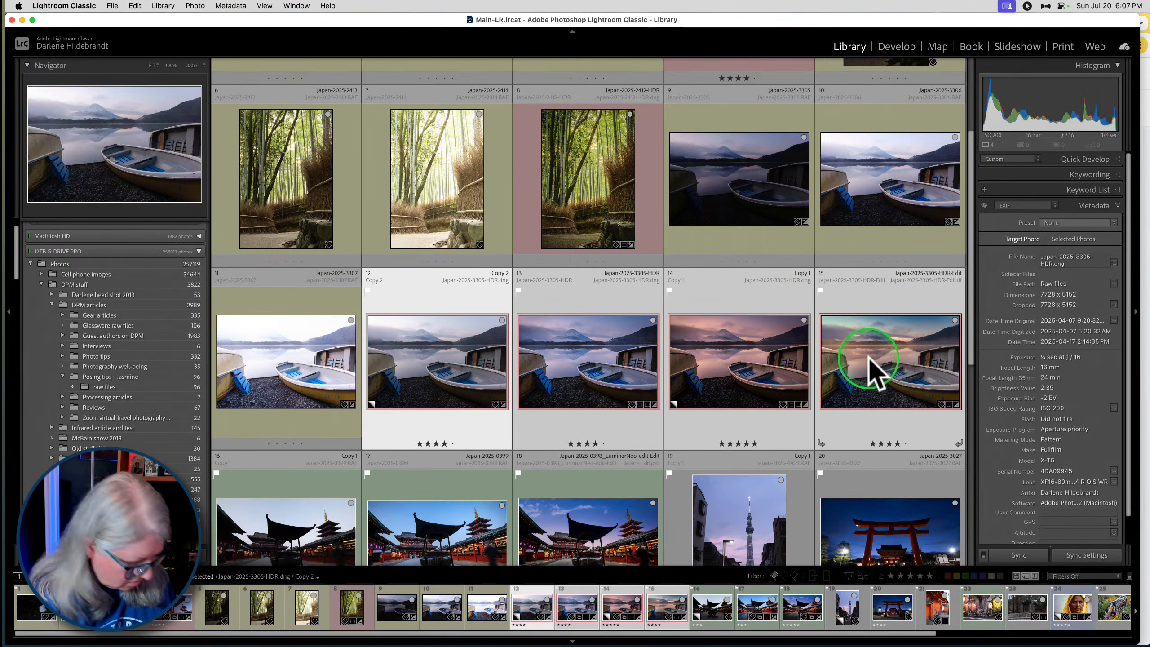
key(n)
key(shift+Tab)
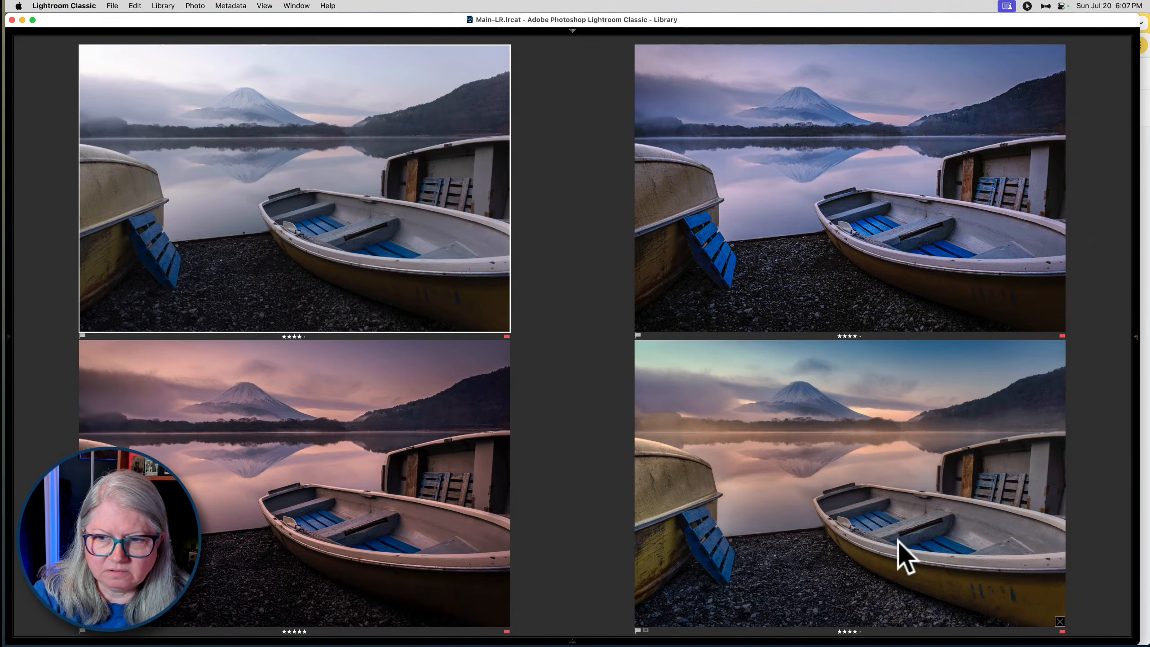
- Back in the grid, move the edited TIFF directly after Copy 2, reselect the four HDR versions, and survey them again
key(g)
click(860, 552)
click(915, 240)
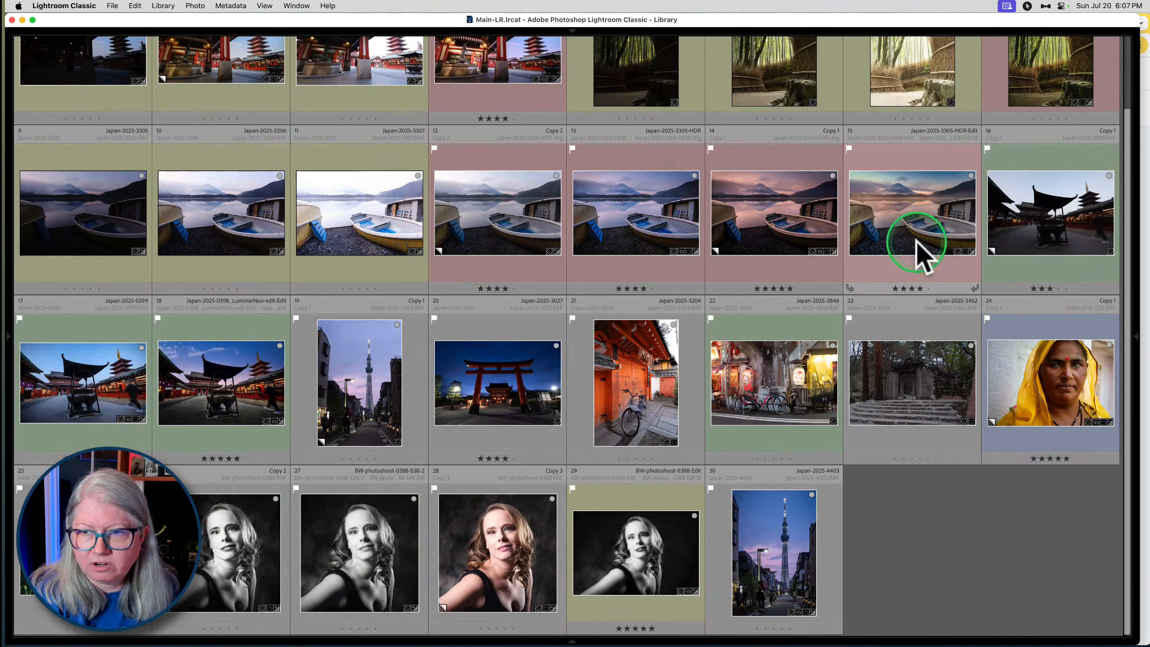
drag(923, 213, 603, 213)
click(521, 227)
shift+click(934, 212)
key(n)
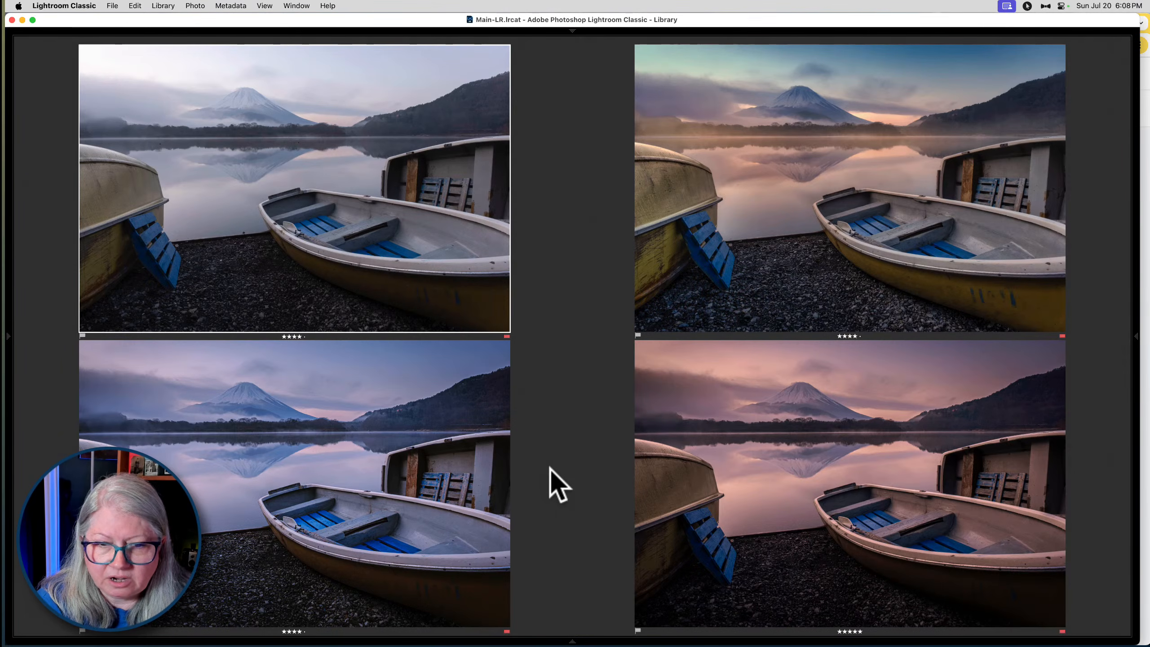
- Remove Copy 2 from the survey, try removing the bluer HDR version and undo that, and compare the remaining versions
click(503, 328)
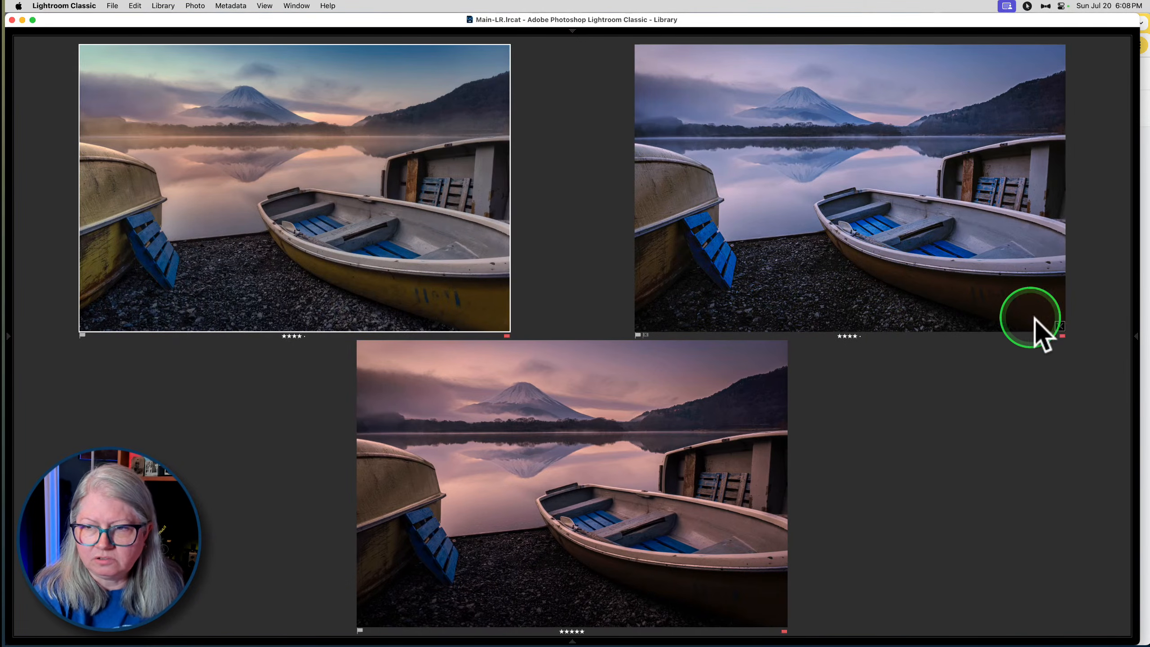
click(1060, 324)
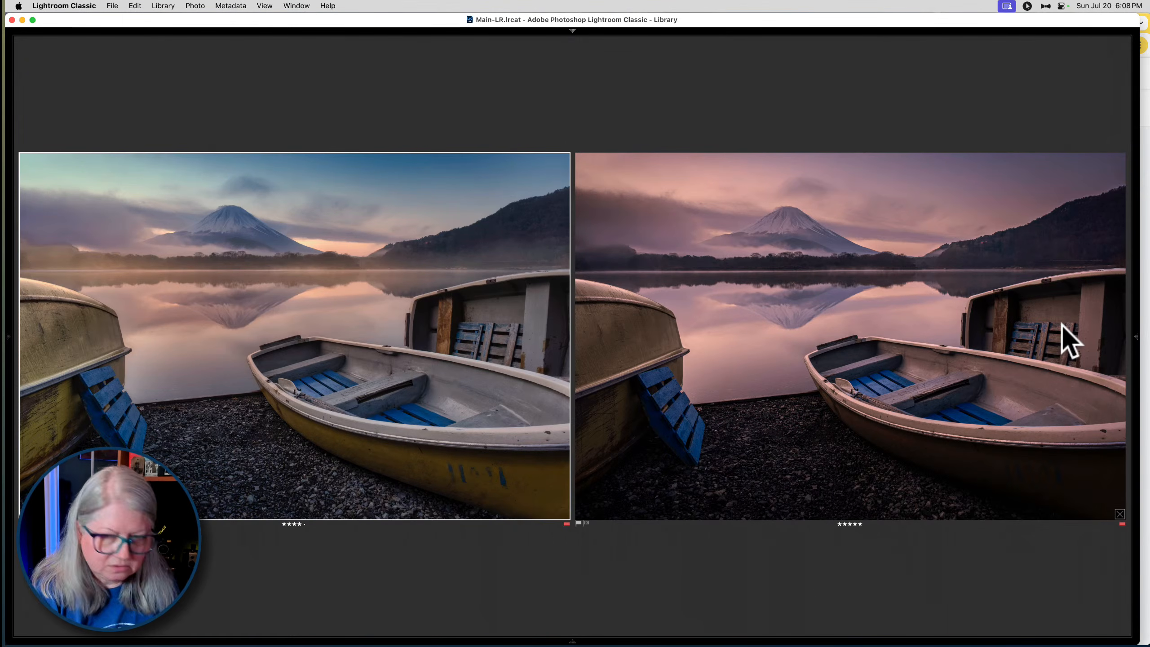
key(super+z)
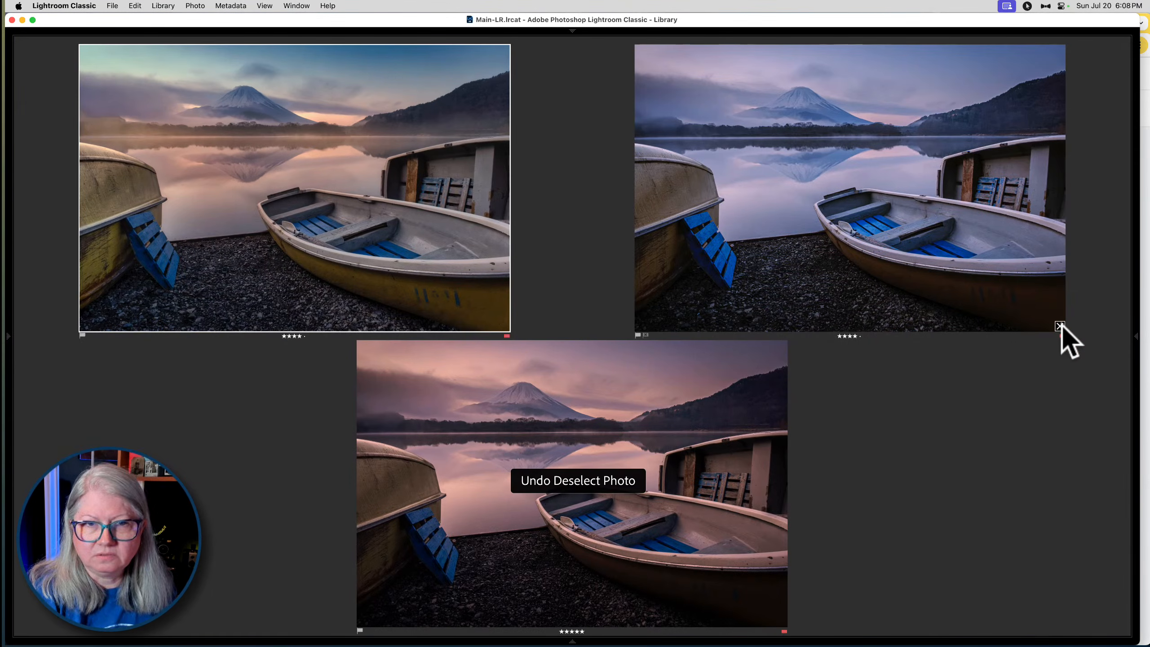
mouse_move(912, 152)
mouse_down()
mouse_move(963, 244)
mouse_move(968, 372)
mouse_up()
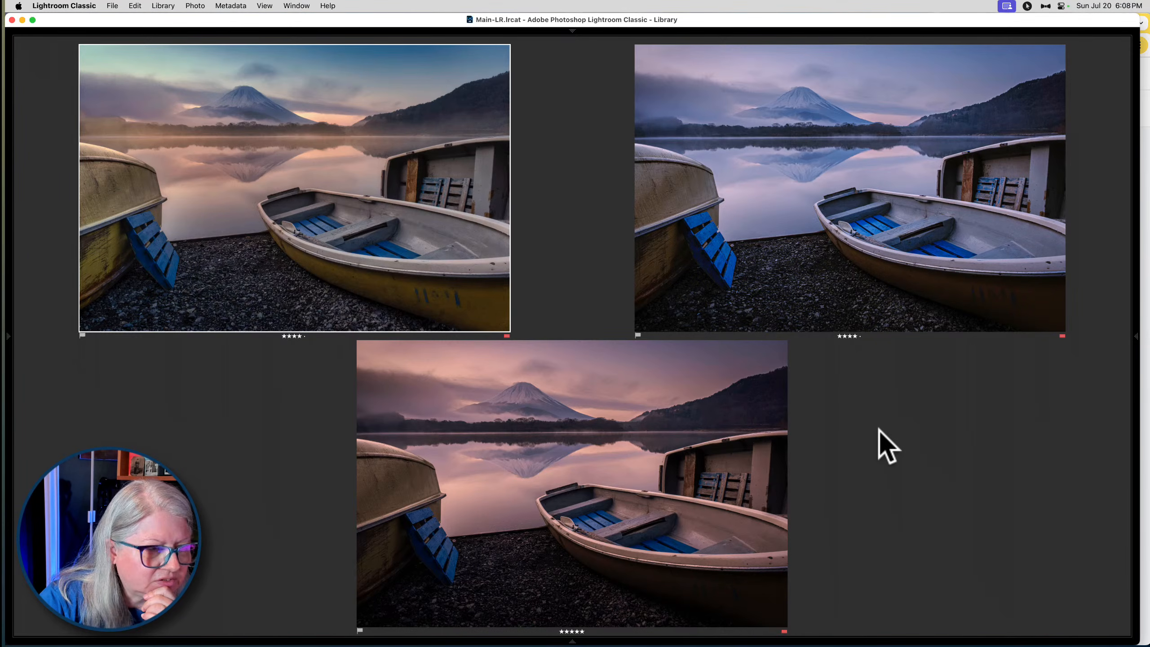
click(273, 517)
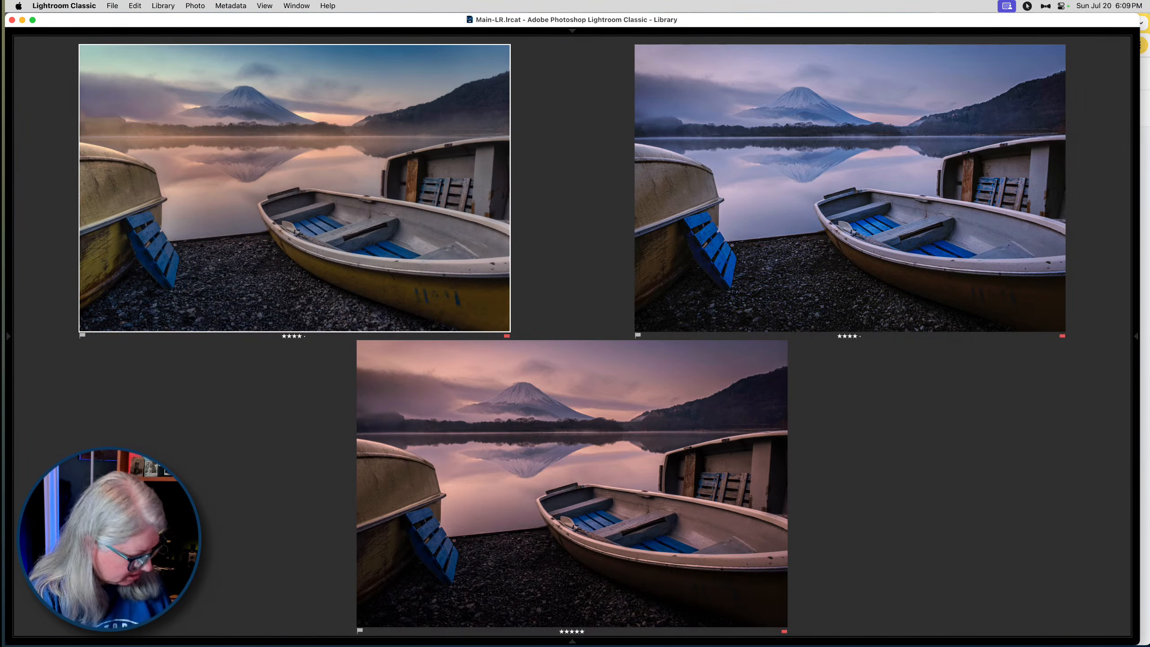
- Open the edited TIFF in Develop, try a targeted Aqua hue shift of +74 on the pale green sky, and undo it
key(d)
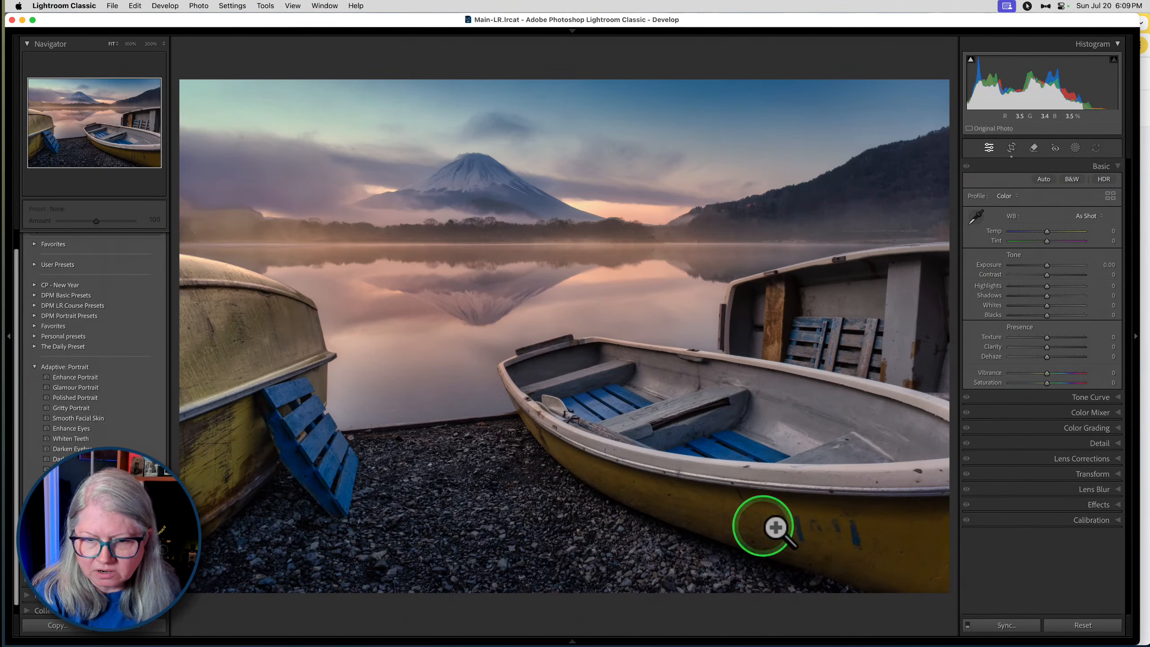
click(1078, 412)
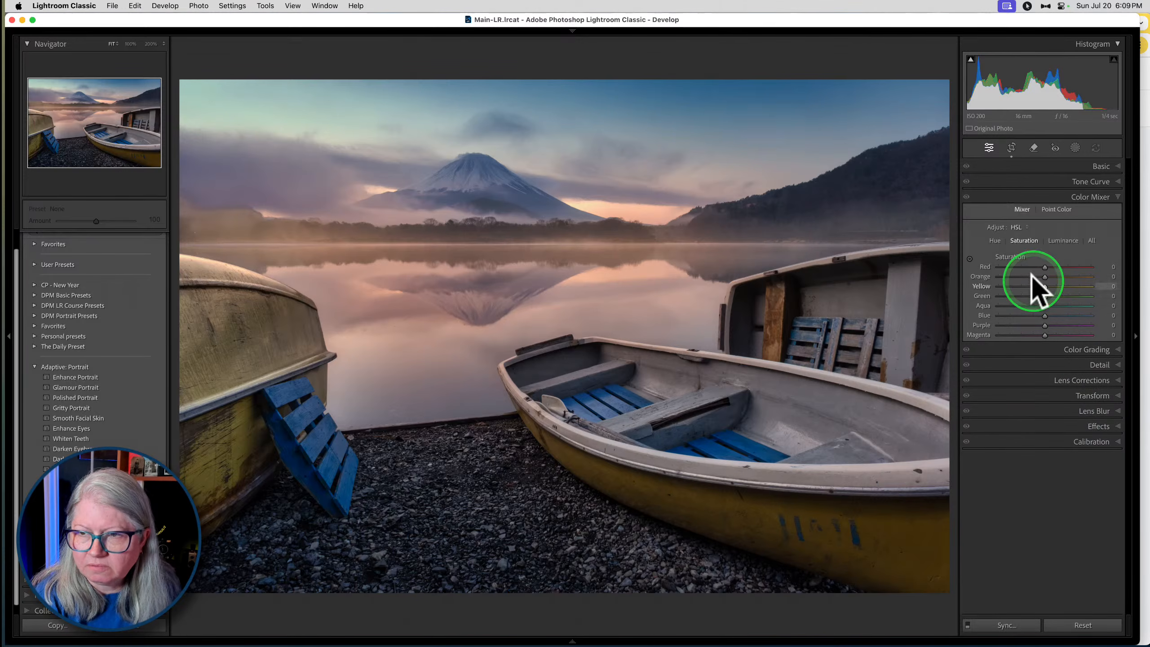
click(969, 258)
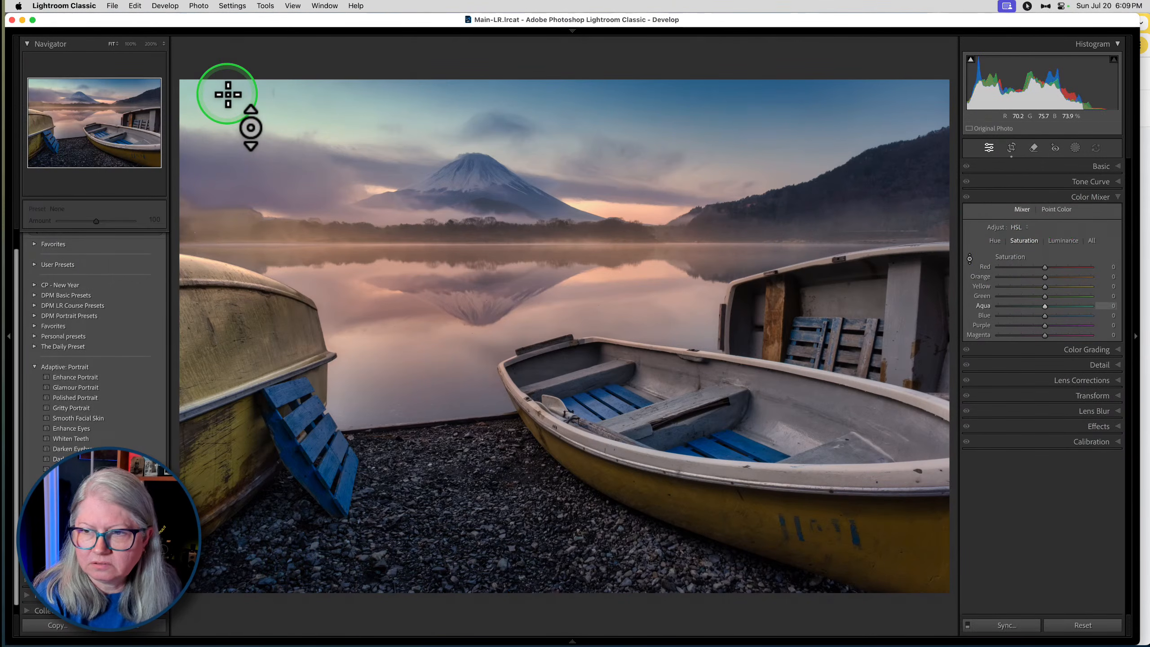
click(994, 240)
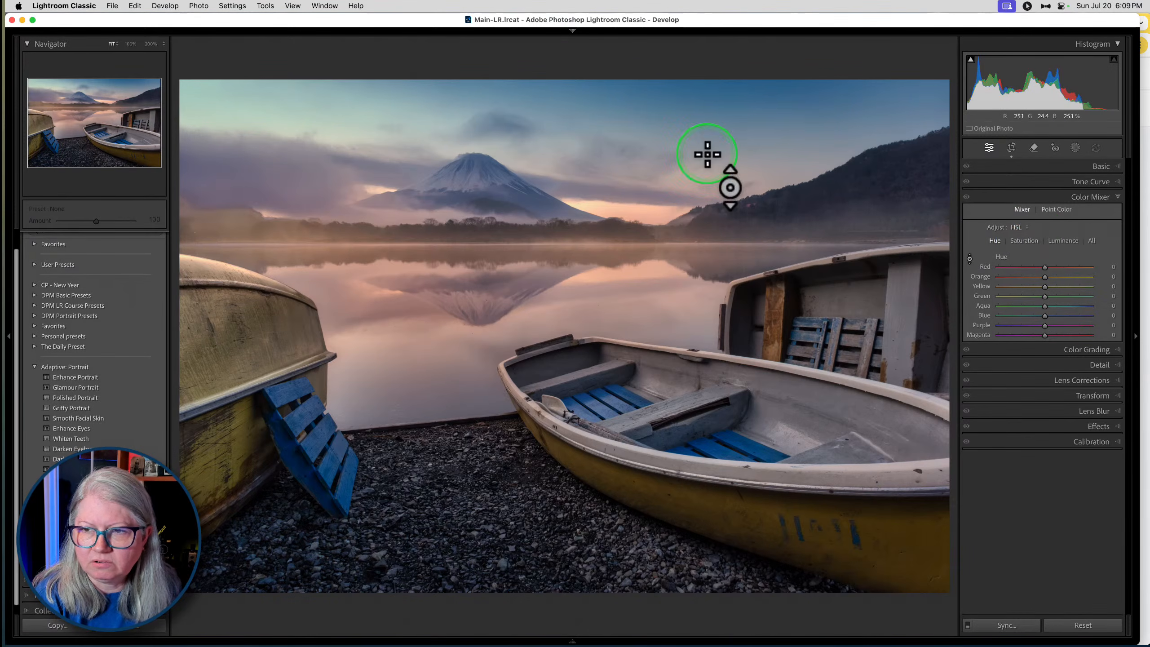
drag(239, 95, 237, 19)
key(super+z)
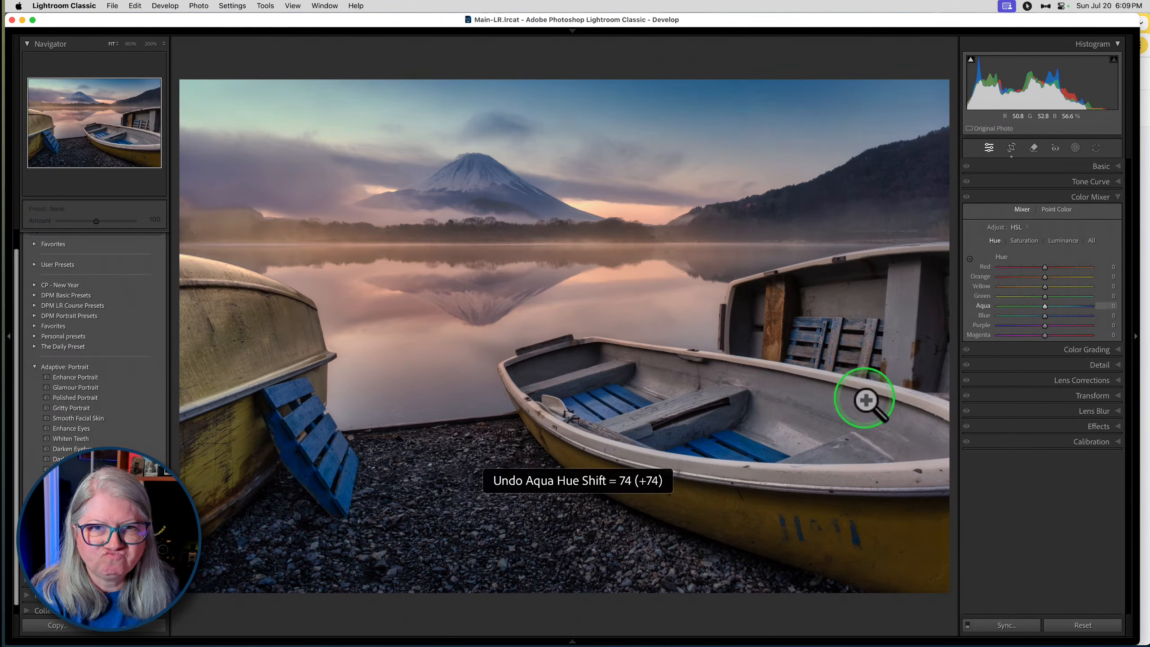
- Sample the pale green sky with Point Color and, while visualizing the range, refine its hue, saturation and luminance ranges
click(1073, 206)
drag(973, 232, 240, 99)
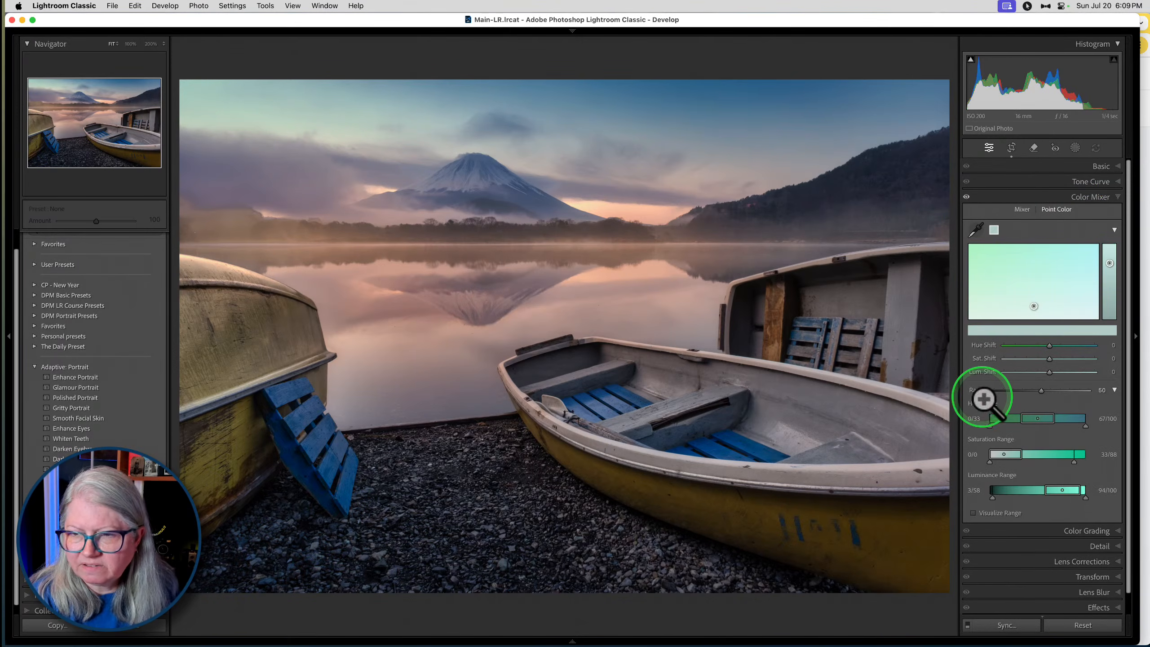
click(973, 513)
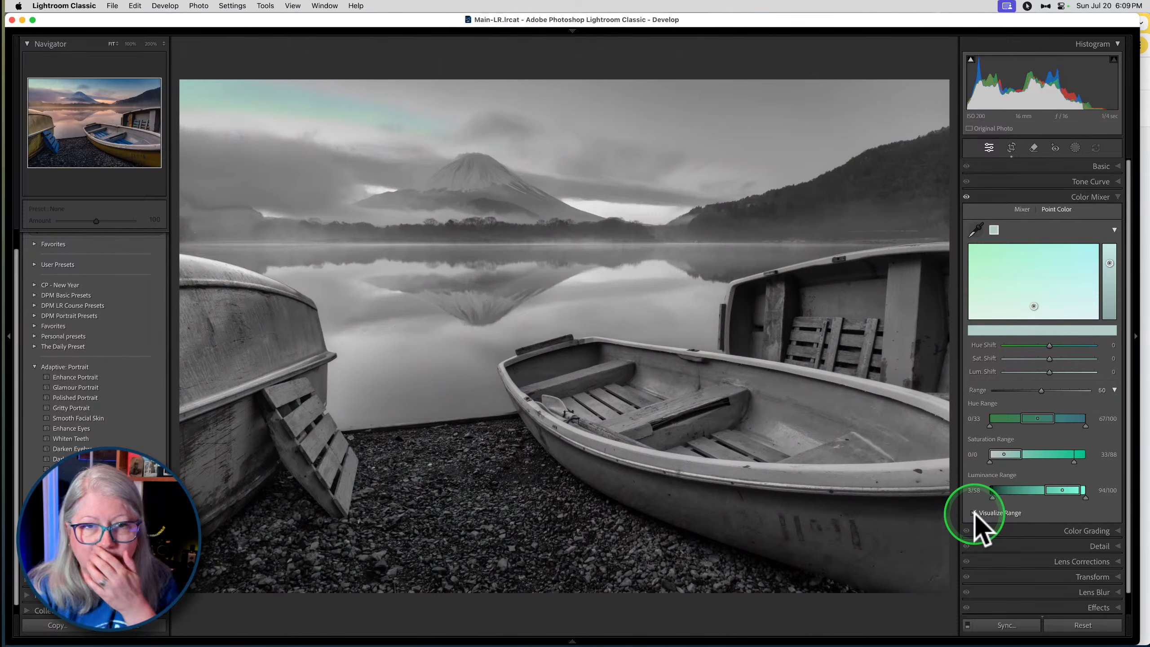
drag(1021, 454, 1038, 453)
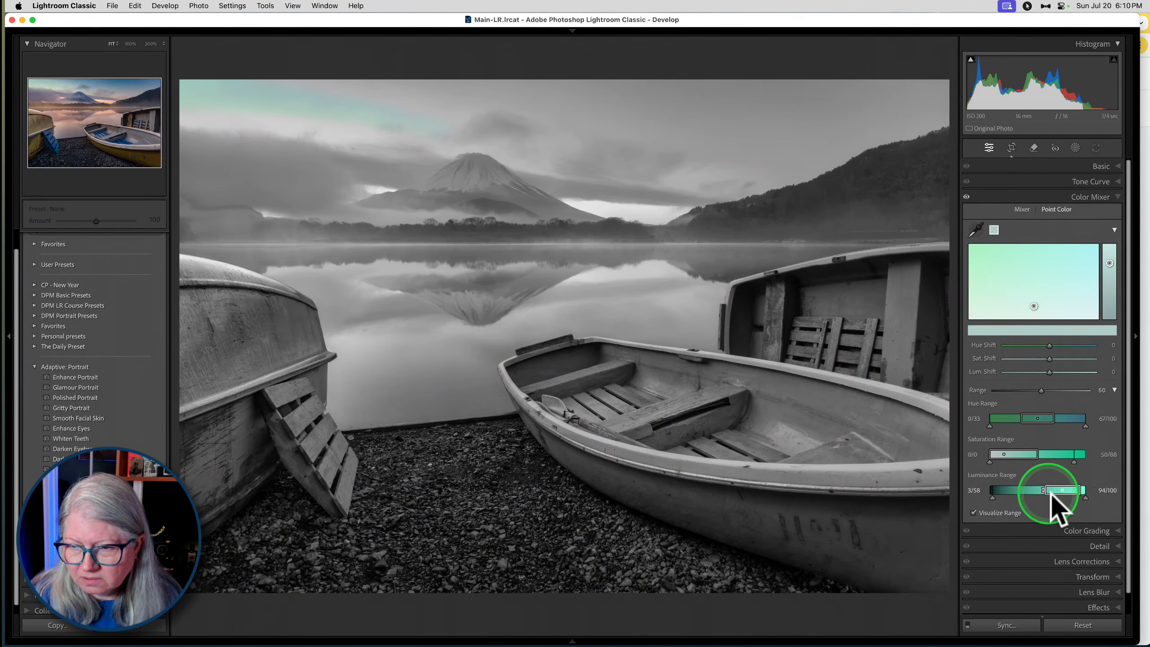
drag(1079, 489, 1086, 489)
drag(1038, 454, 1057, 421)
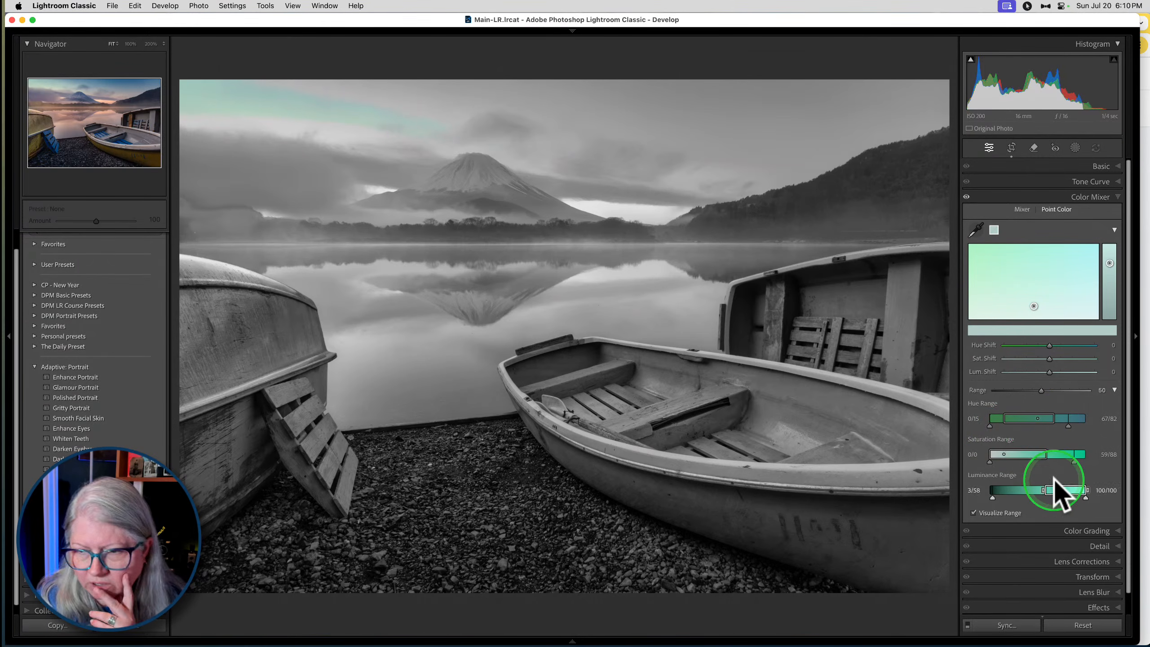
drag(1074, 462, 1143, 462)
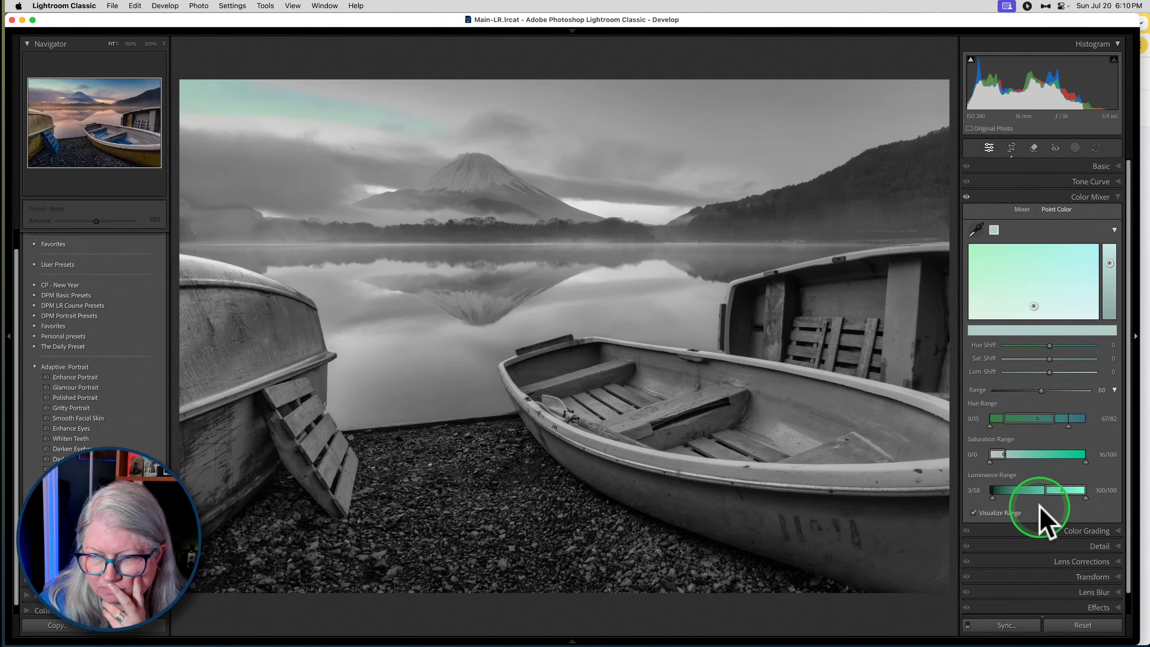
mouse_move(1055, 489)
mouse_down()
mouse_move(1027, 488)
mouse_move(1069, 490)
mouse_up()
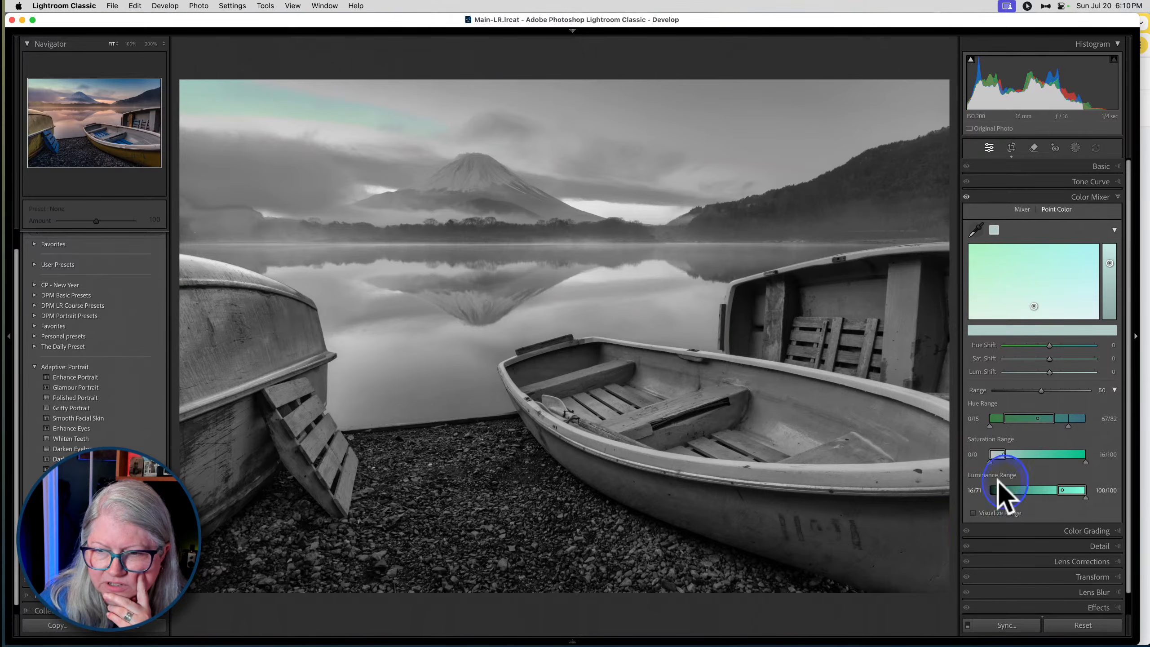
click(973, 513)
- Set the sky sample's Hue Shift to 77 and Sat. Shift to -4
mouse_move(1050, 345)
mouse_down()
mouse_move(1118, 344)
mouse_move(1055, 358)
mouse_move(1082, 359)
mouse_move(1027, 358)
mouse_move(1048, 360)
mouse_up()
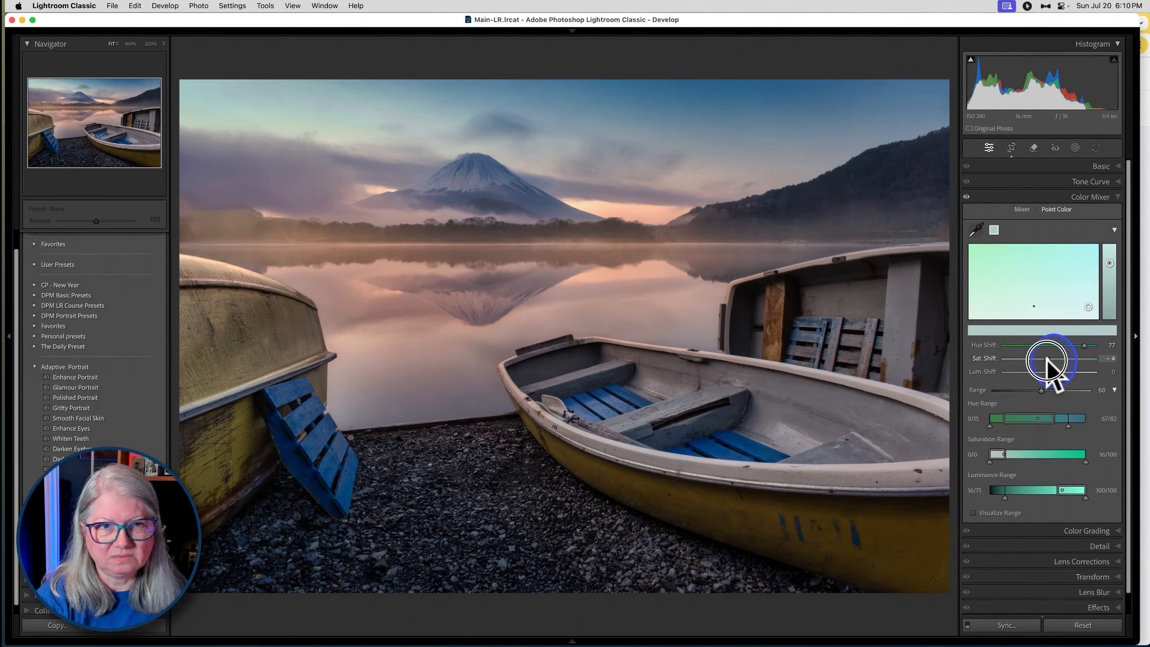
click(1047, 360)
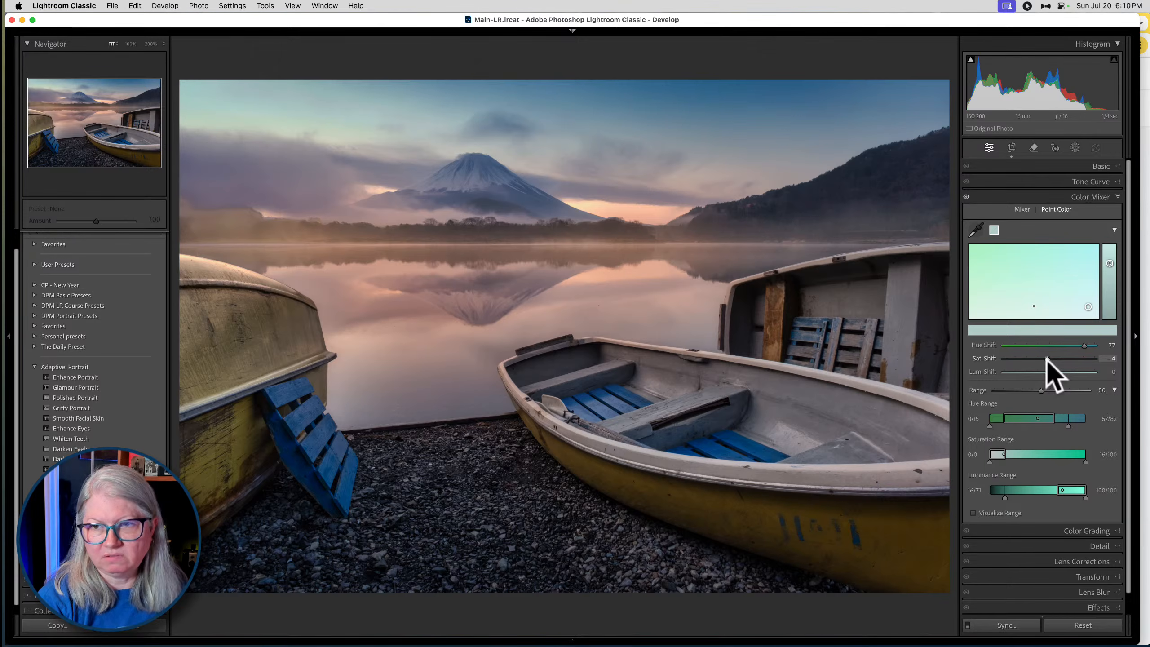
click(1098, 229)
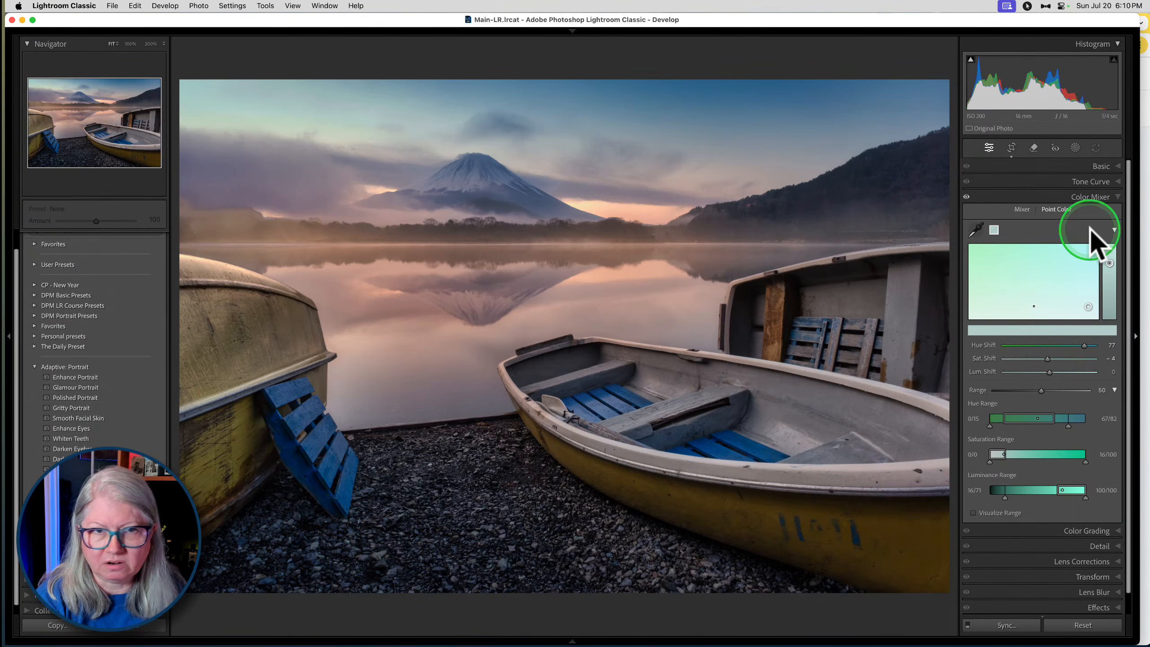
- Sample a second pale green sky tone, widen its hue, saturation and luminance ranges, and set its Sat. Shift to -51
click(977, 229)
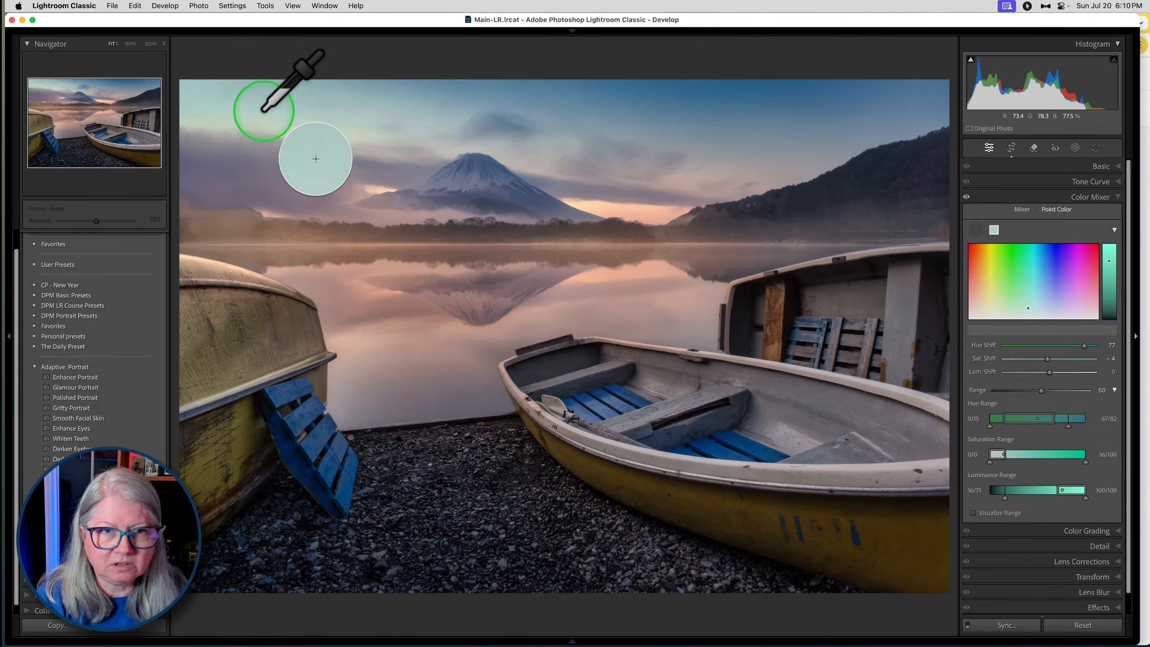
click(213, 119)
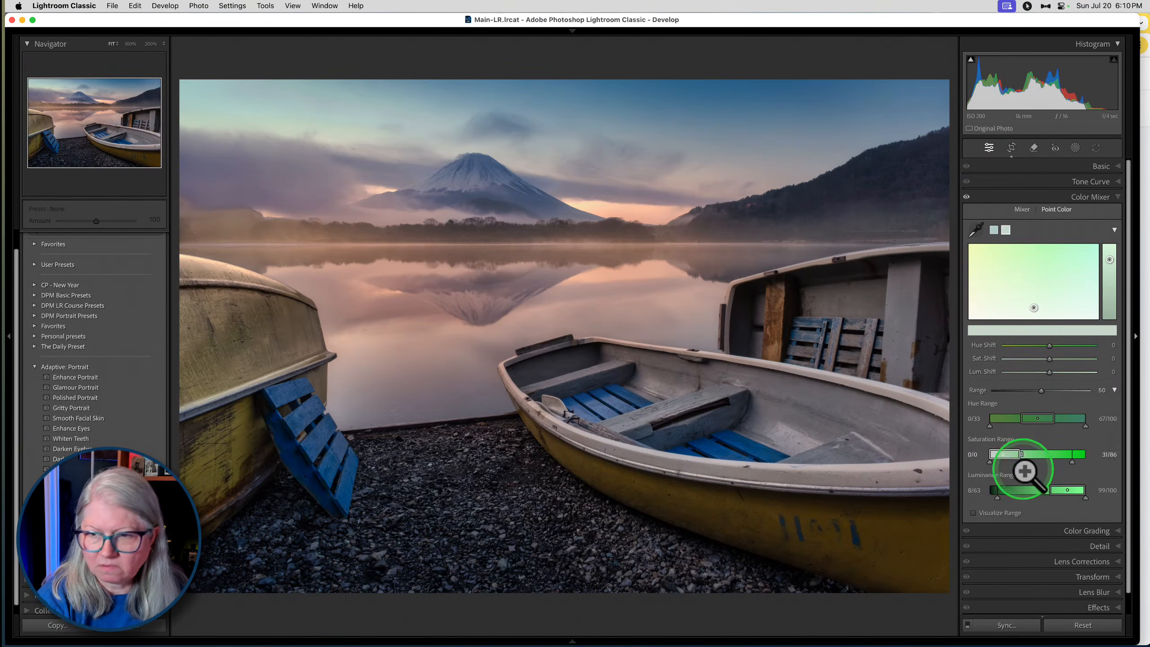
click(972, 513)
drag(1020, 454, 1028, 490)
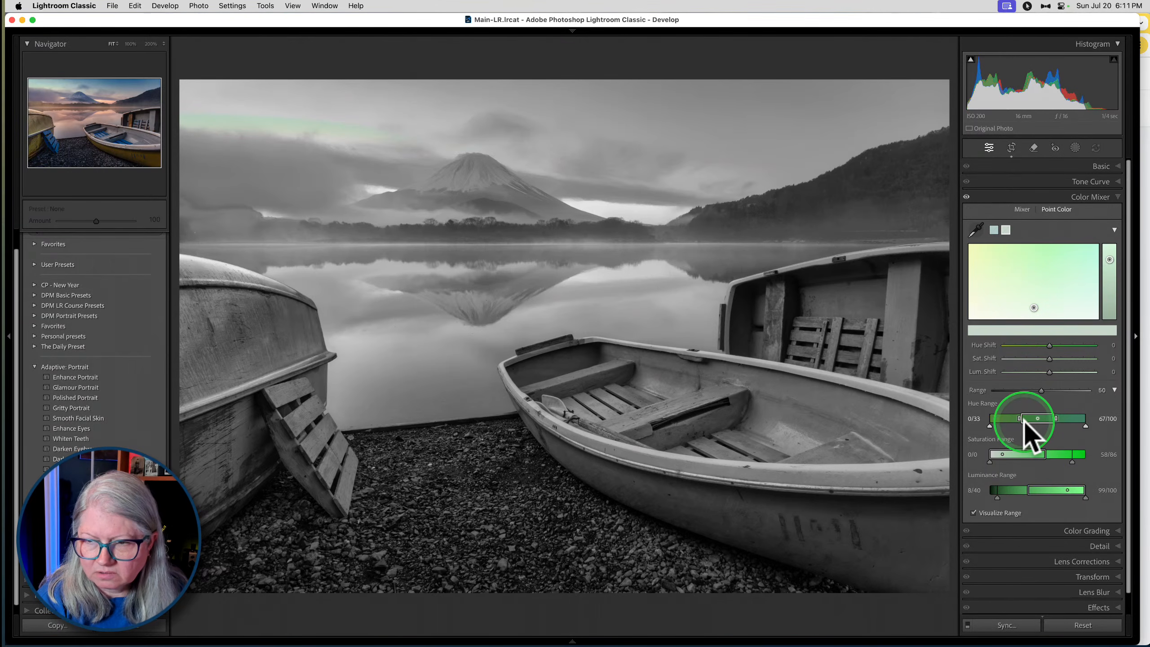
drag(1019, 418, 1071, 418)
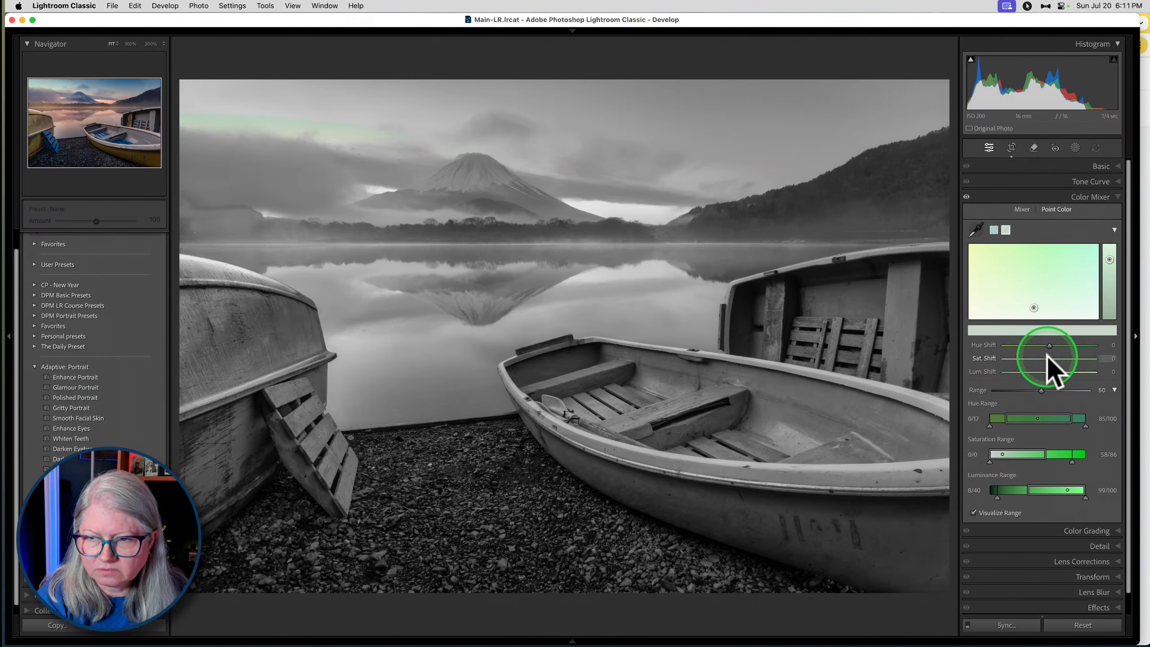
drag(1049, 358, 1026, 359)
click(973, 512)
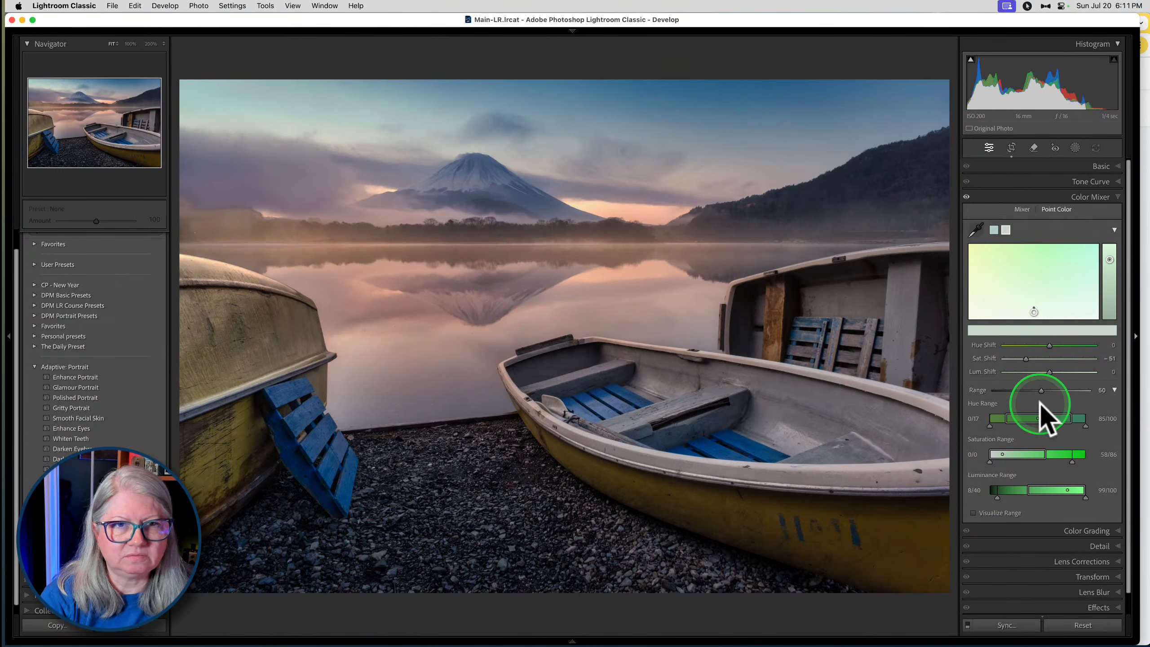
- Leave Point Color and try to paint a new brush mask over the pale green part of the sky
click(1022, 209)
click(1099, 169)
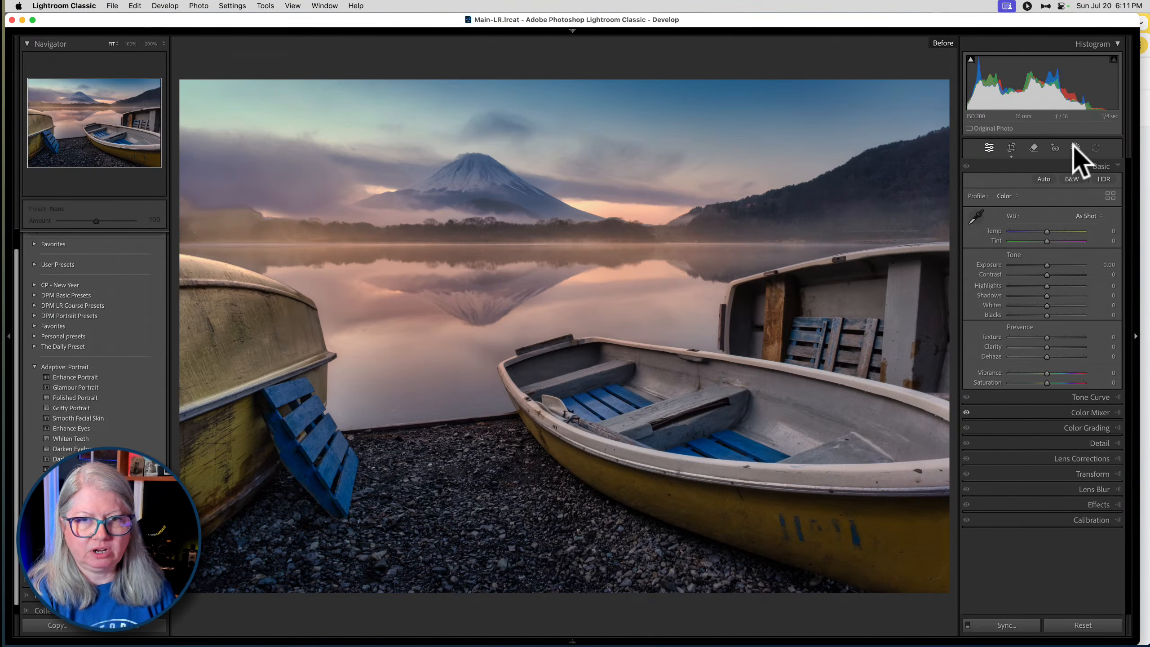
click(1074, 147)
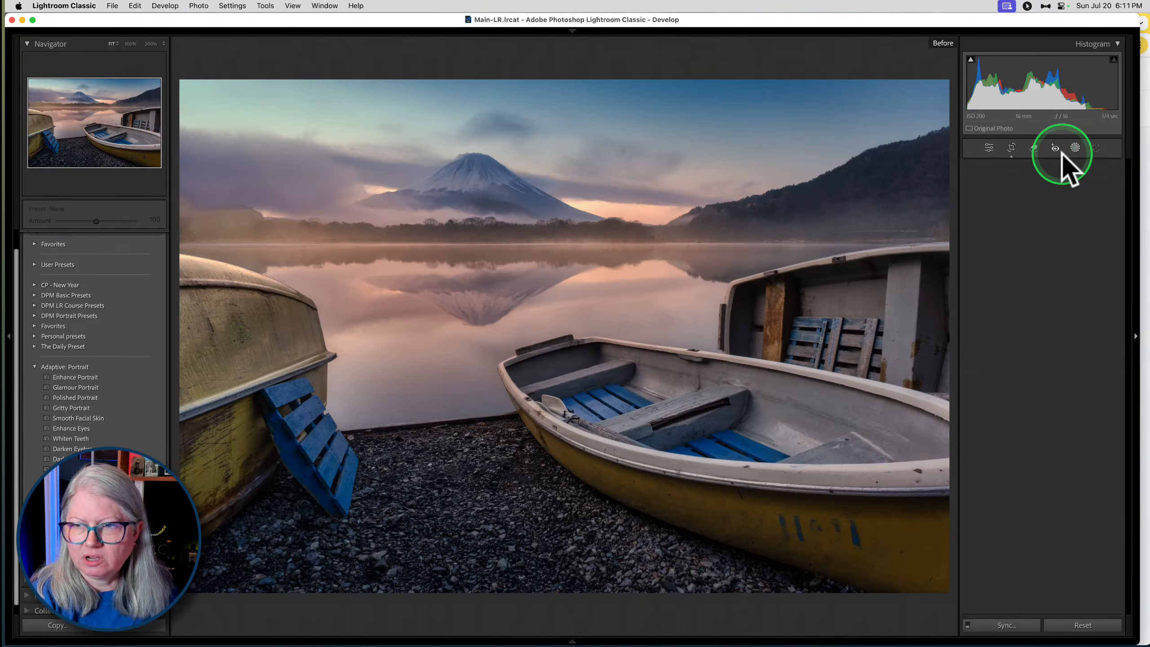
click(987, 256)
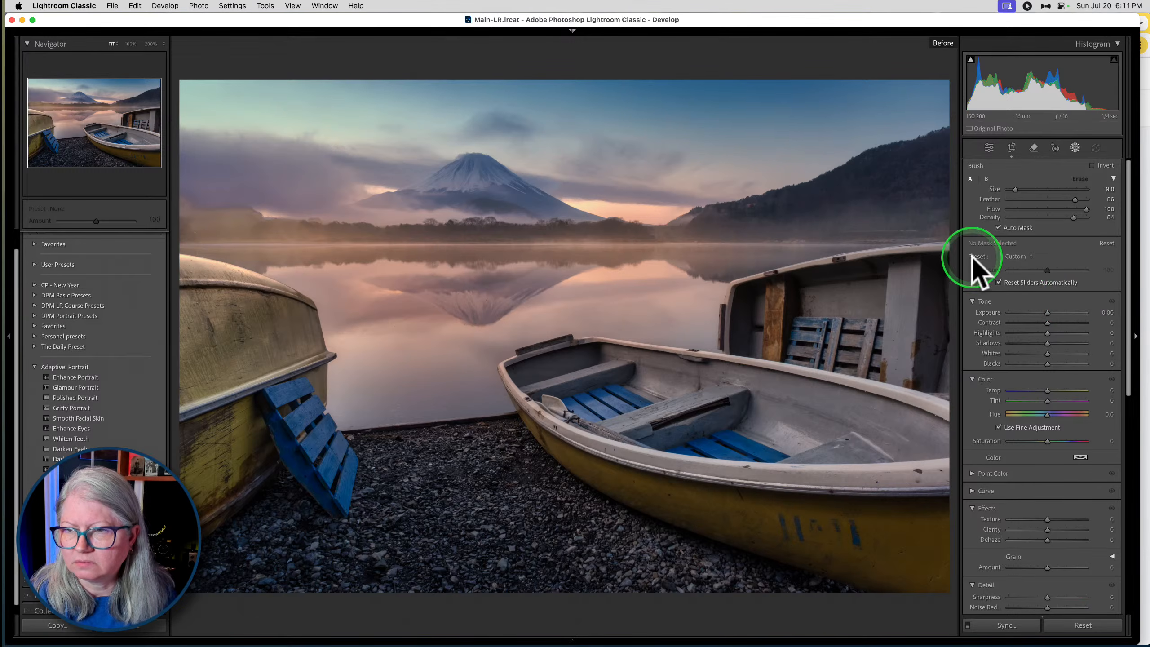
click(302, 107)
drag(302, 106, 311, 108)
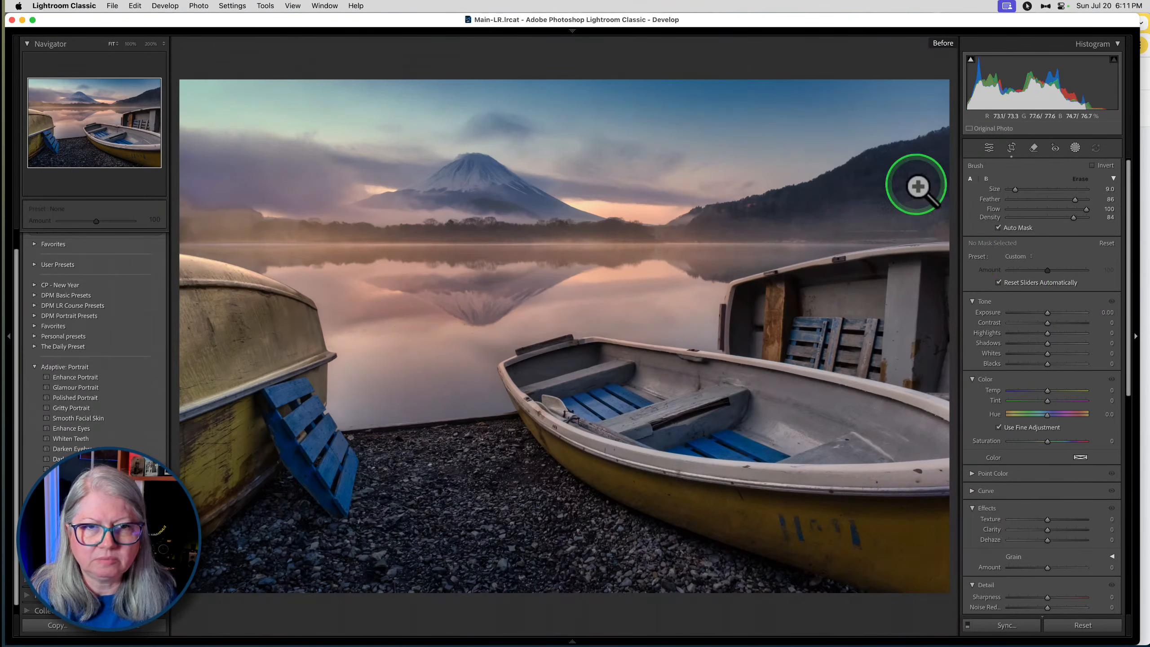
click(1075, 148)
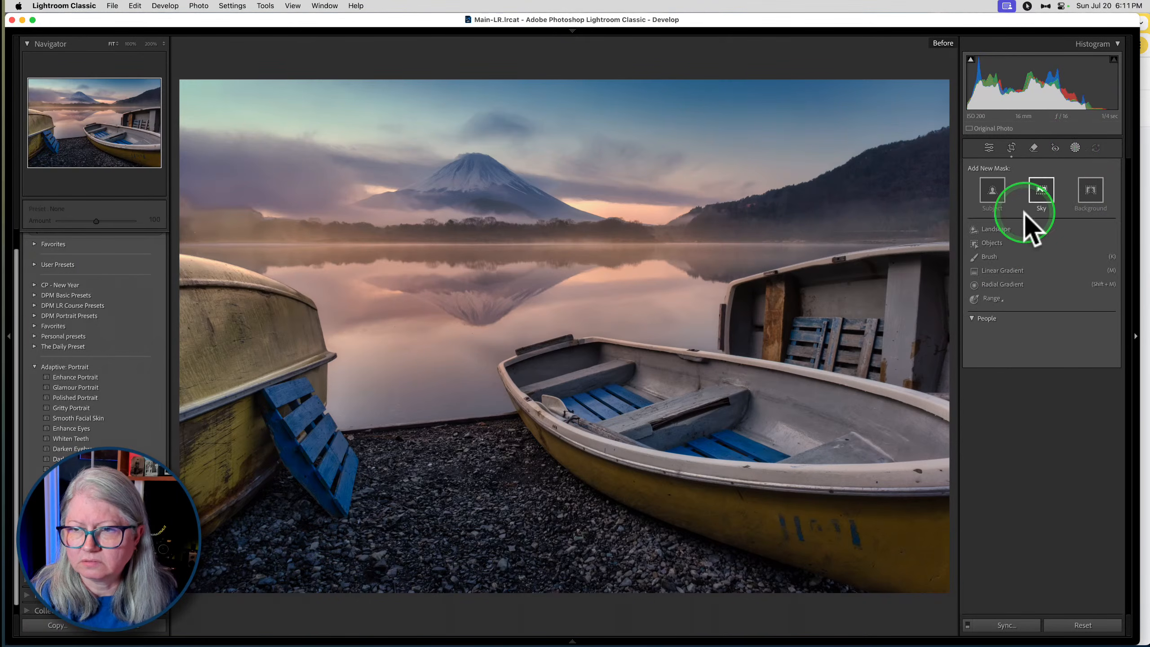
click(990, 252)
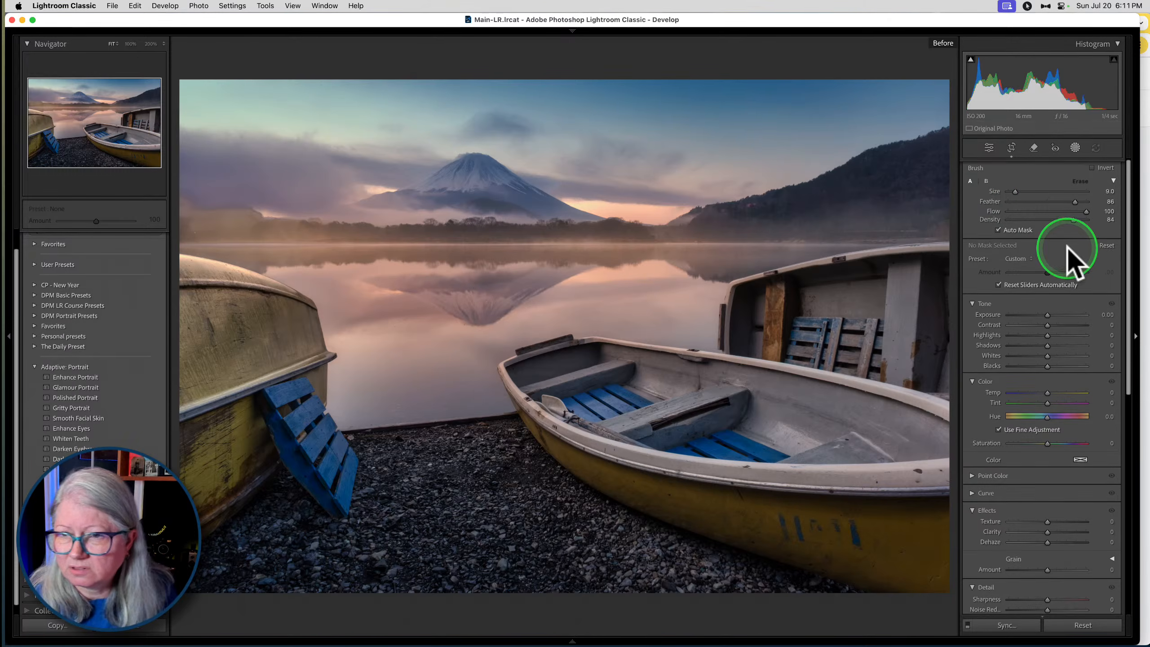
drag(1015, 190, 1025, 189)
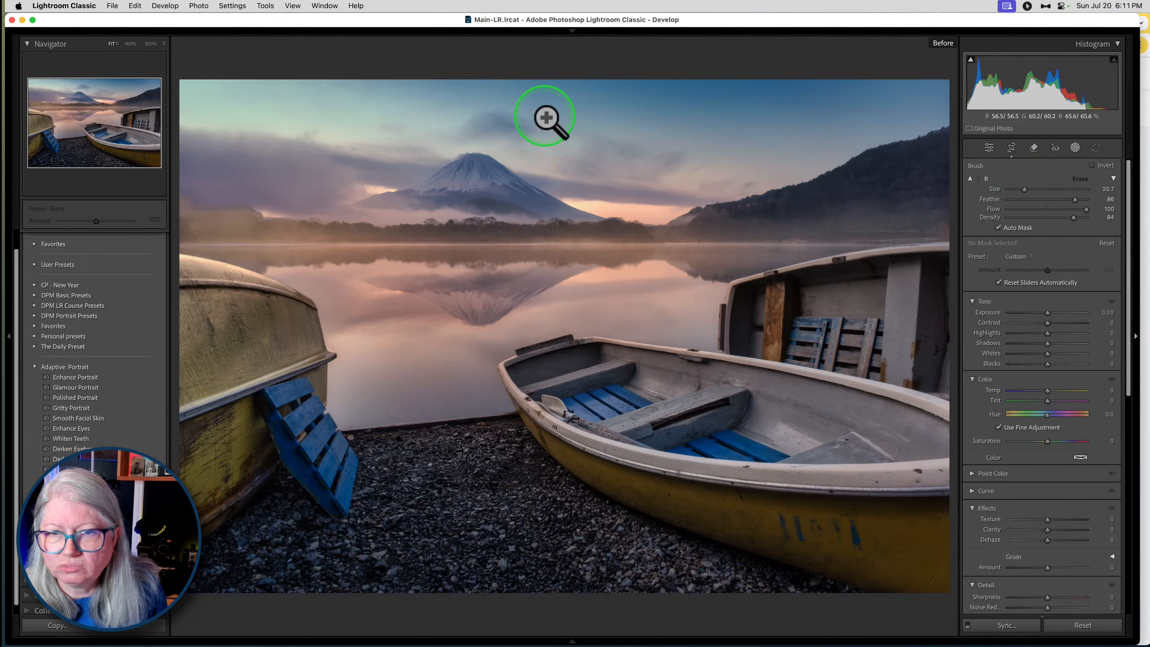
click(1074, 148)
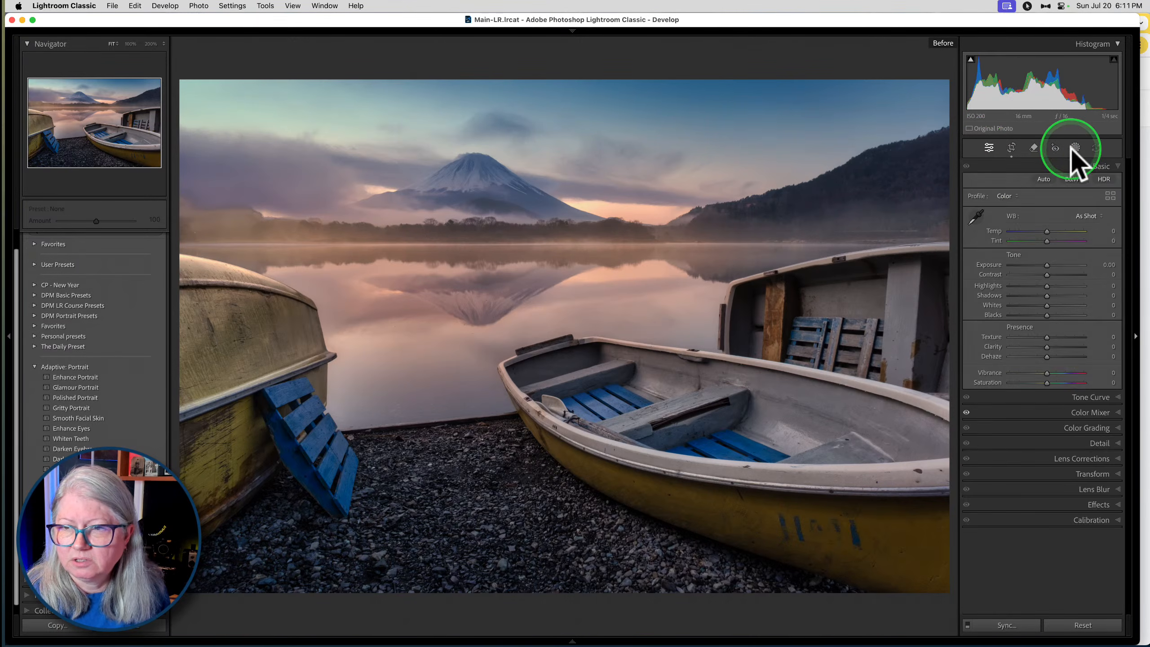
click(1074, 149)
click(1040, 190)
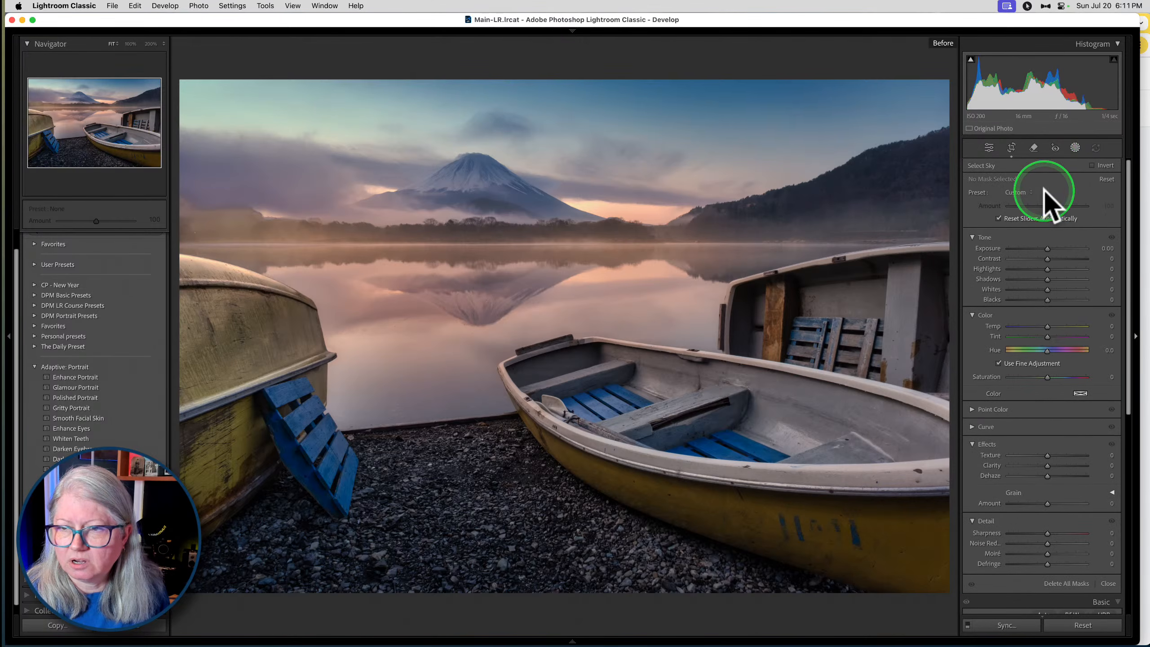
scroll(1046, 191, down, 5)
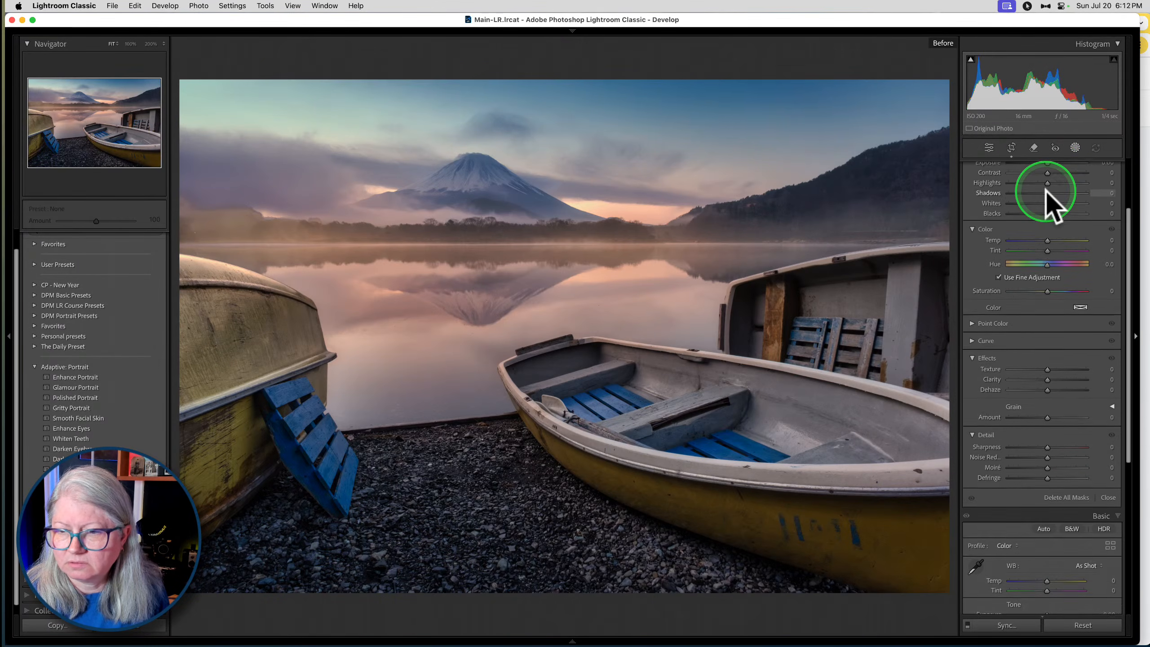
scroll(1045, 191, down, 2)
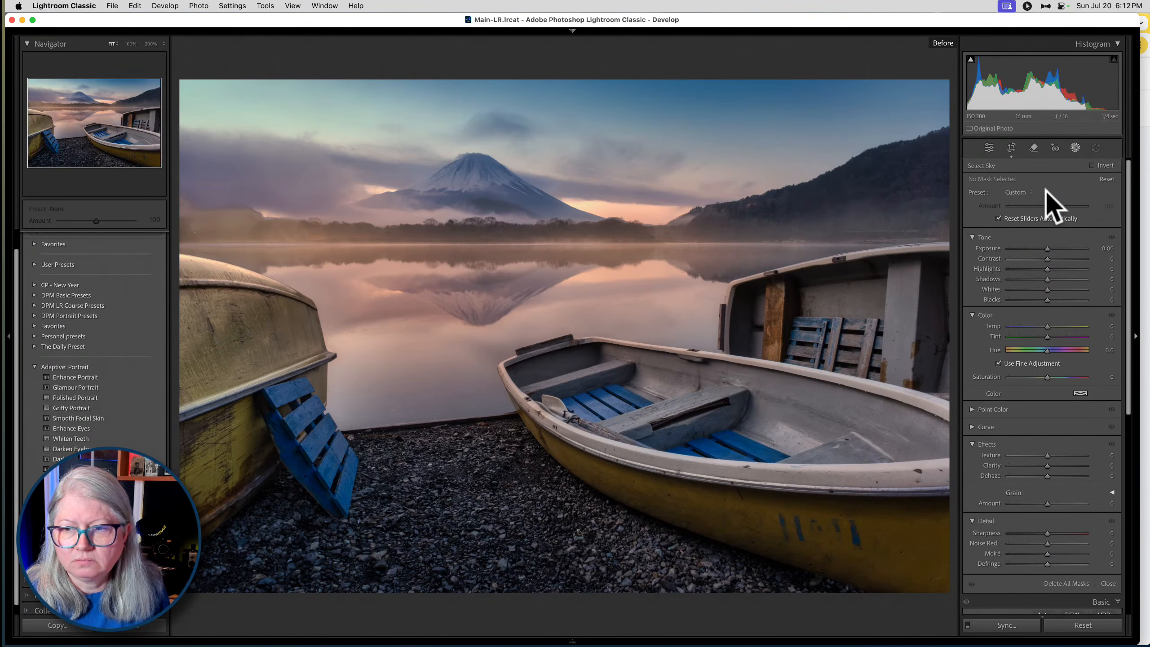
scroll(1046, 190, down, 15)
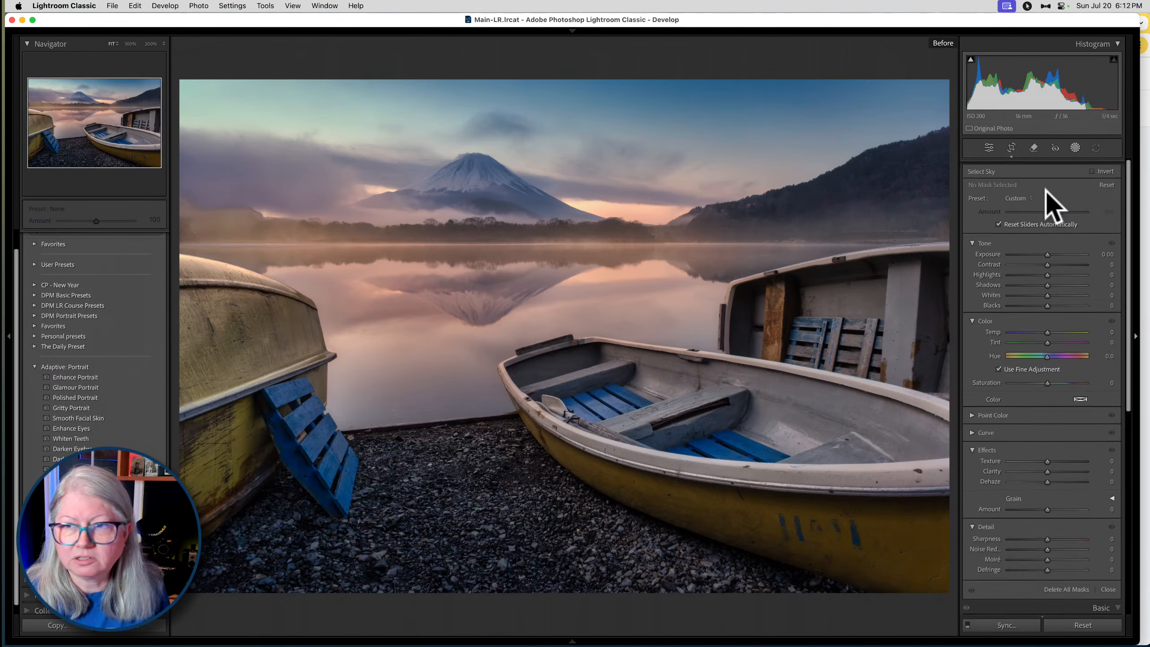
scroll(1050, 281, up, 20)
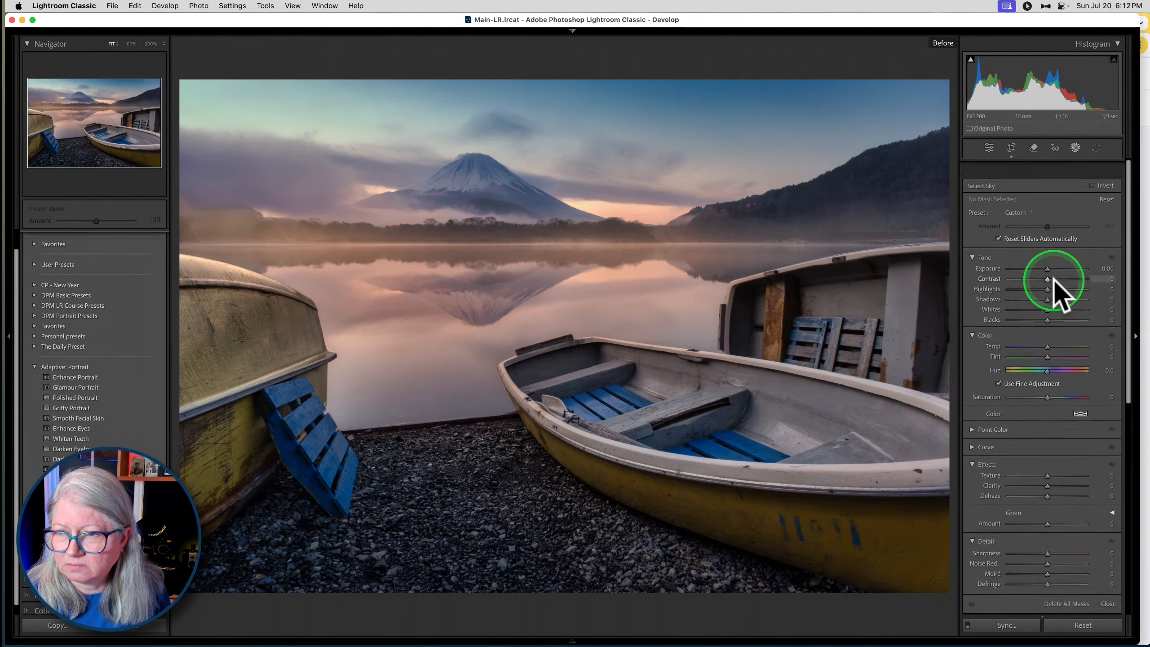
scroll(1053, 285, down, 8)
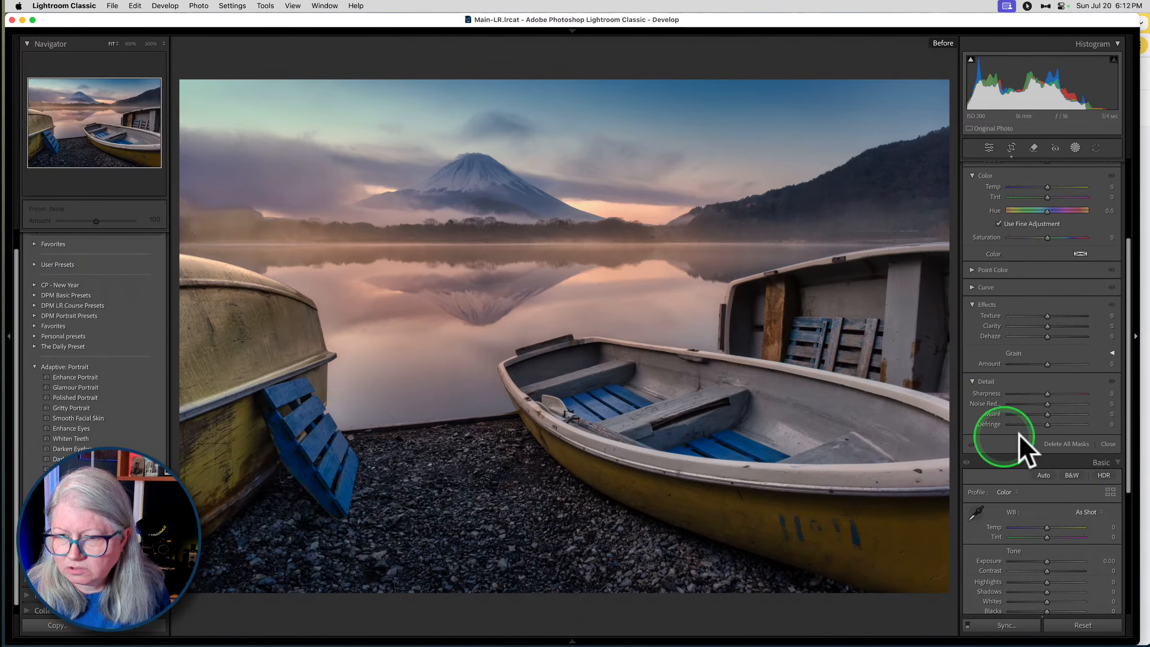
click(1107, 443)
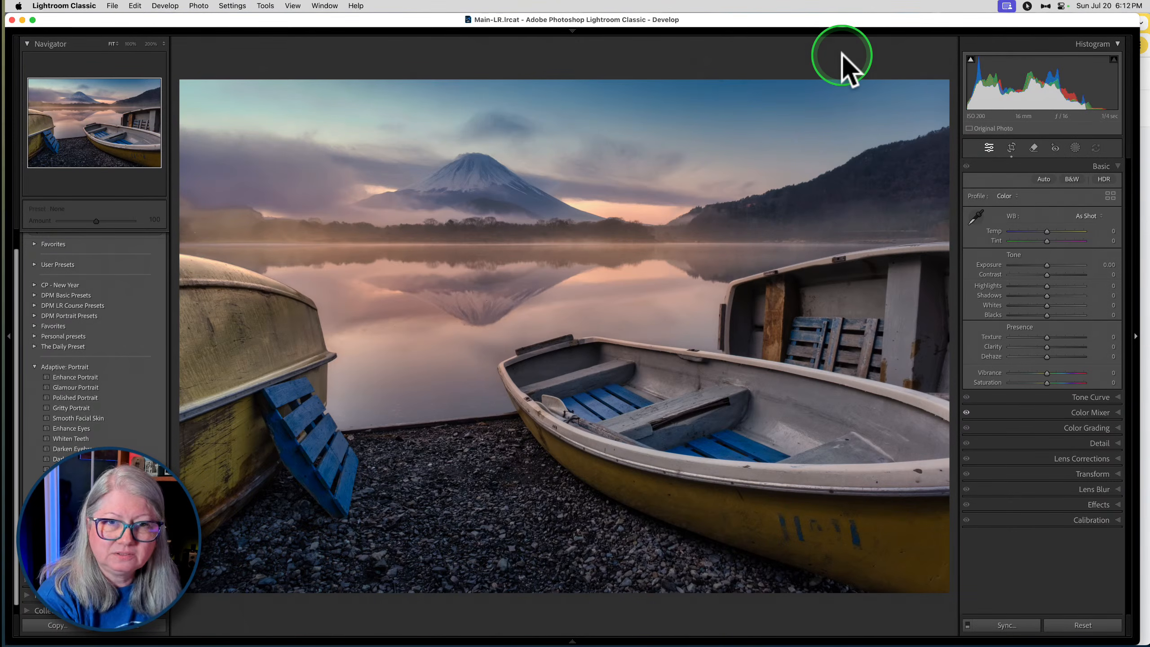
click(847, 67)
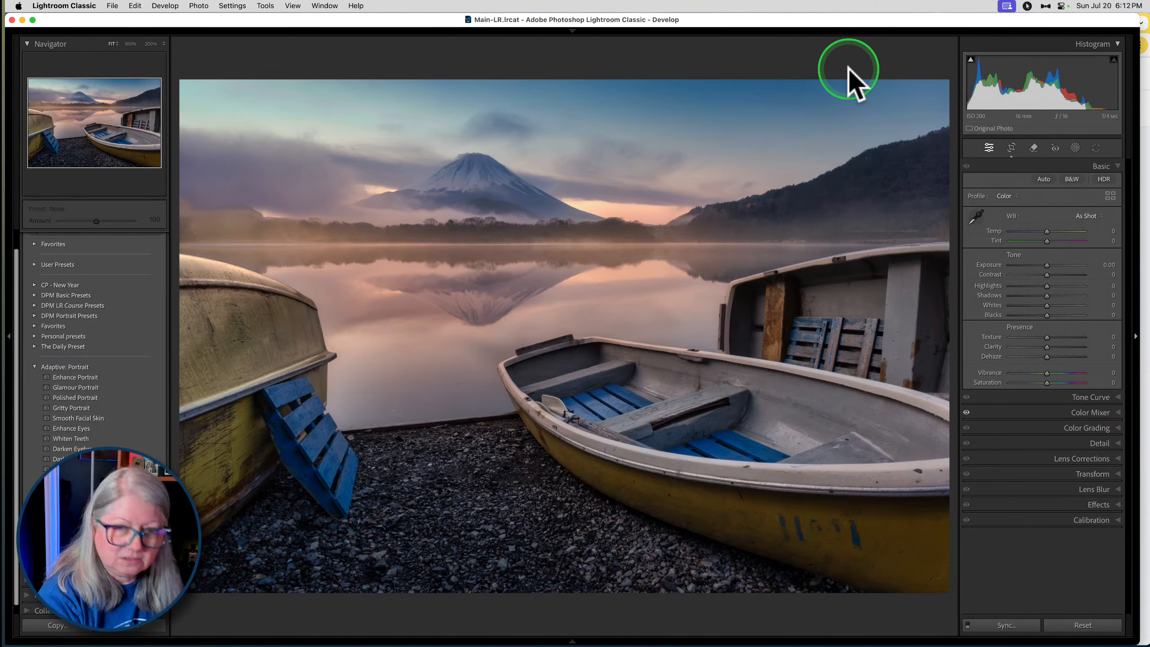
key(ctrl+space)
key(ctrl+space)
key(ctrl+space)
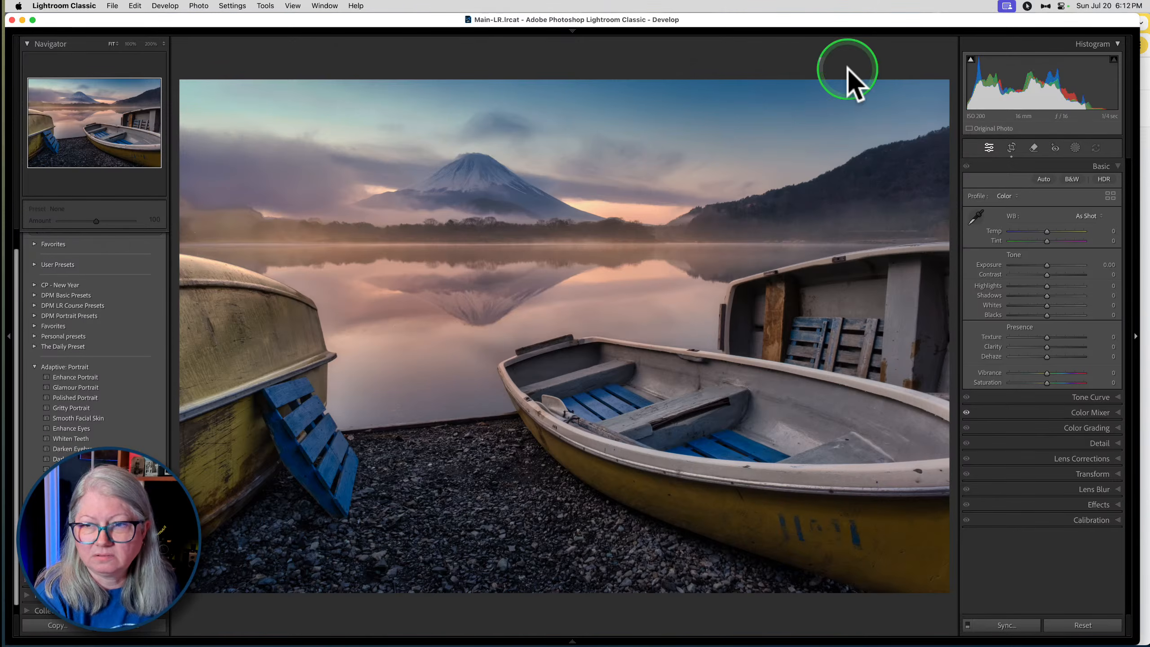
- Create a new mask that selects the sky of the lake photo
click(1075, 148)
click(1040, 193)
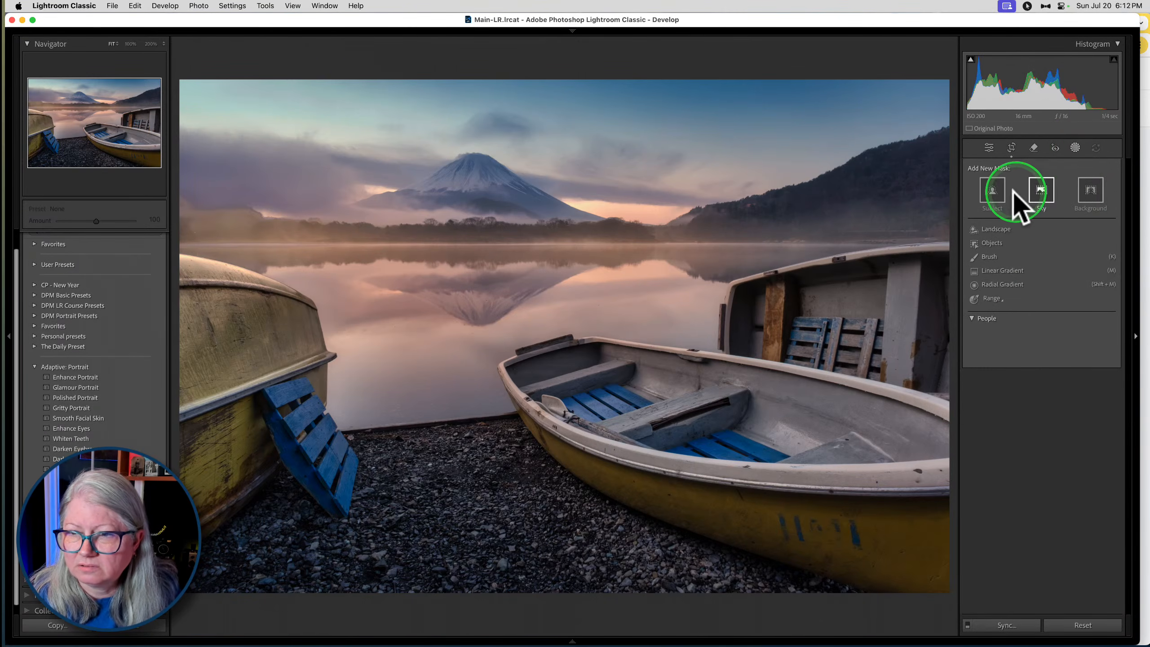
click(1026, 190)
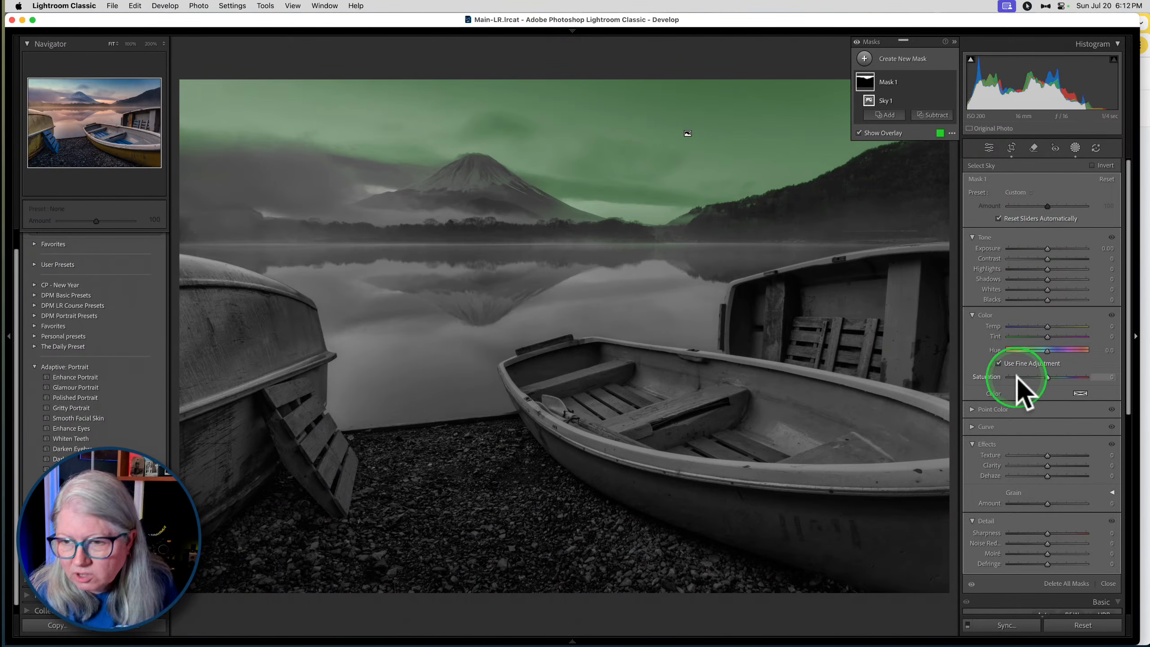
- Intersect the sky mask with an enlarged brush, painting only over the pale green area above the clouds, beside the mountain
scroll(1019, 383, down, 2)
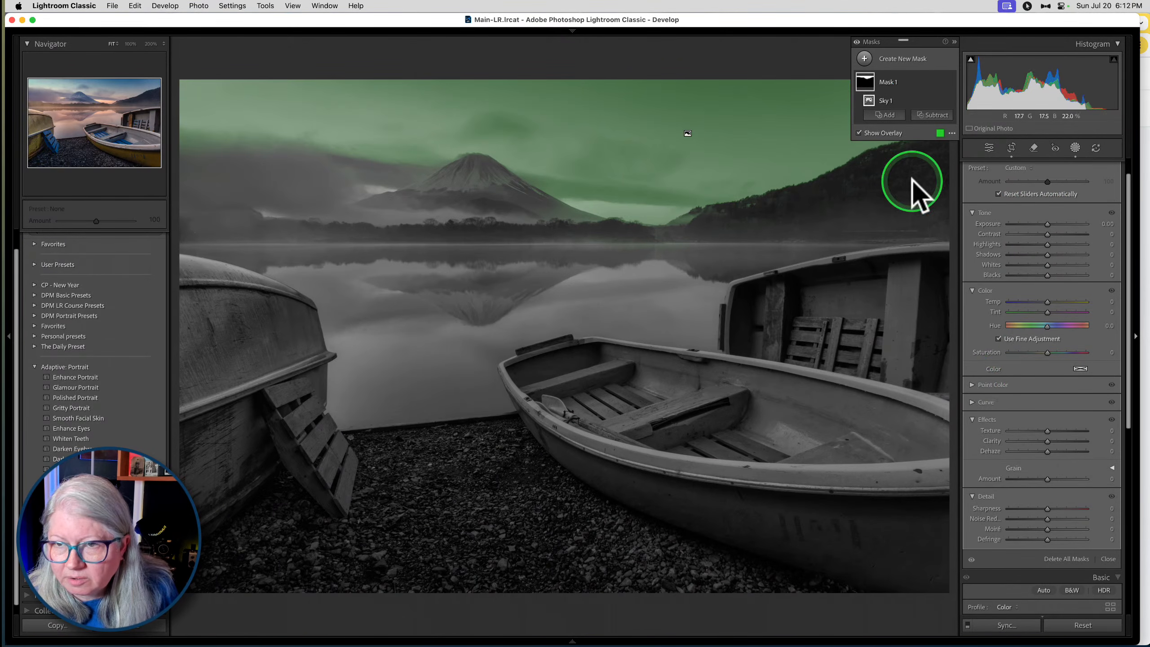
click(942, 82)
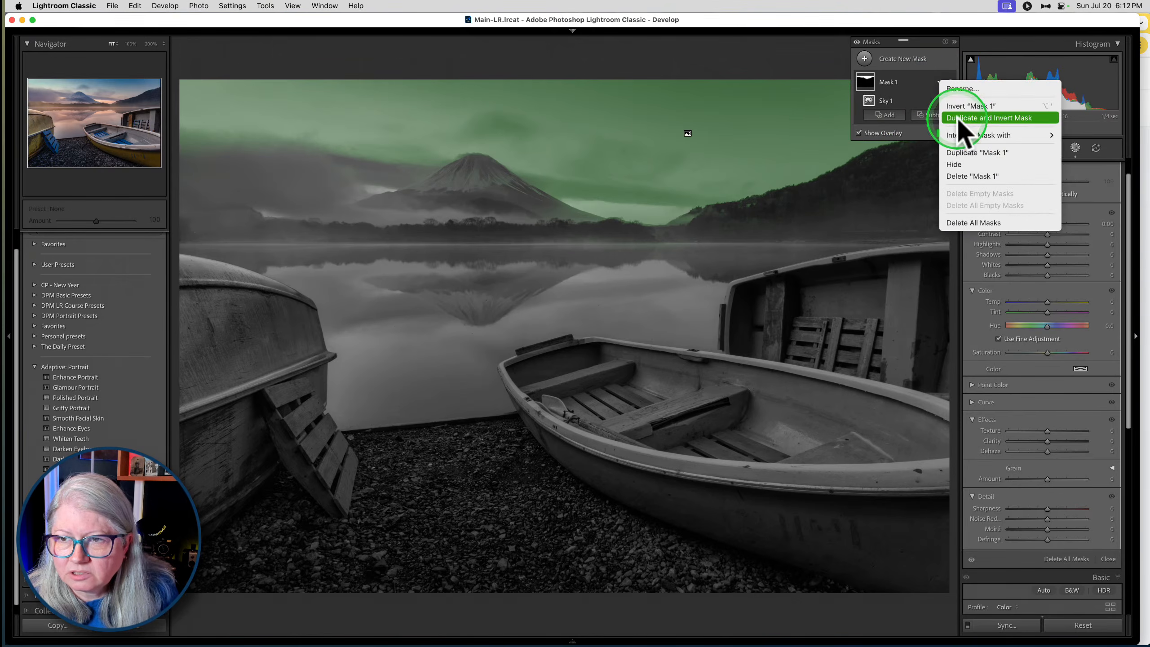
mouse_move(996, 135)
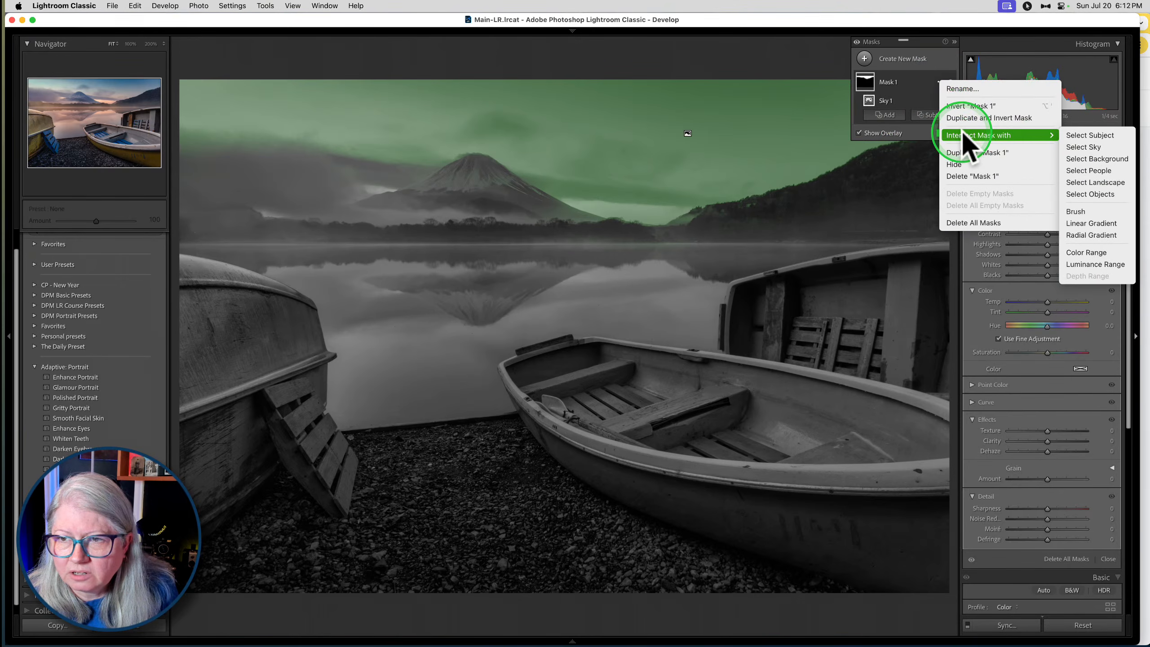
click(1087, 212)
key(])
key(])
mouse_move(216, 93)
mouse_down()
mouse_move(307, 102)
mouse_move(224, 115)
mouse_move(197, 97)
mouse_move(382, 134)
mouse_move(226, 95)
mouse_move(326, 108)
mouse_up()
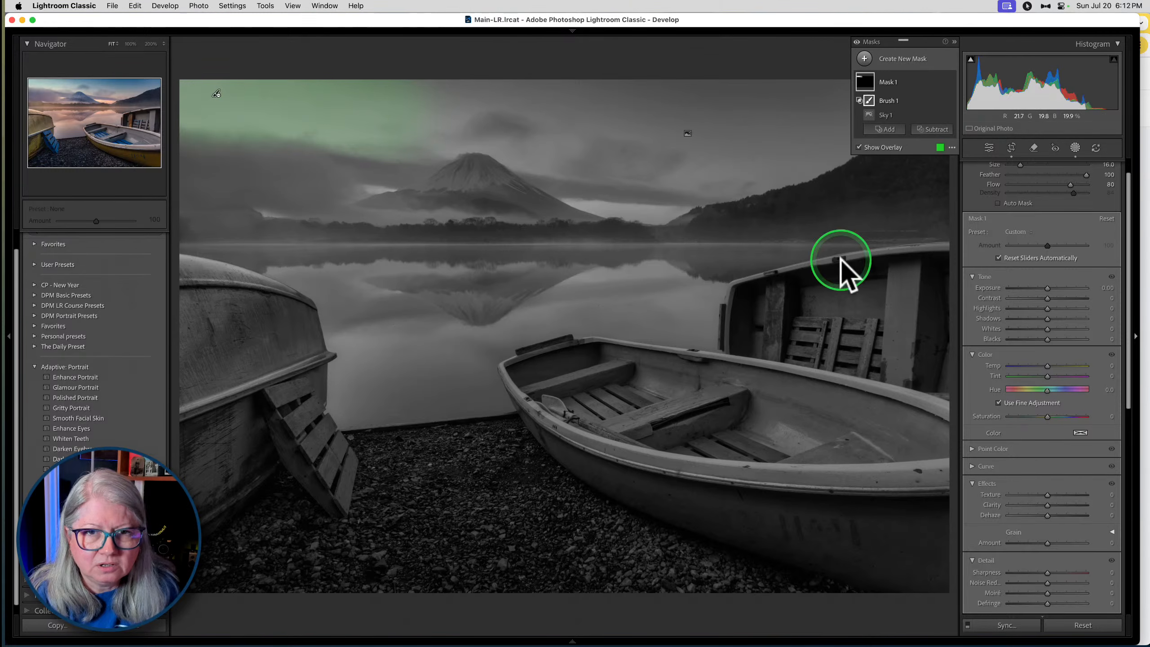
- Set the mask's Temp to -40, Tint to -11, Saturation to -51, Exposure to -0.31, Highlights to -2 and Blacks to -1
mouse_move(1047, 366)
mouse_down()
mouse_move(1032, 366)
mouse_move(1059, 376)
mouse_up()
drag(1047, 416, 1026, 414)
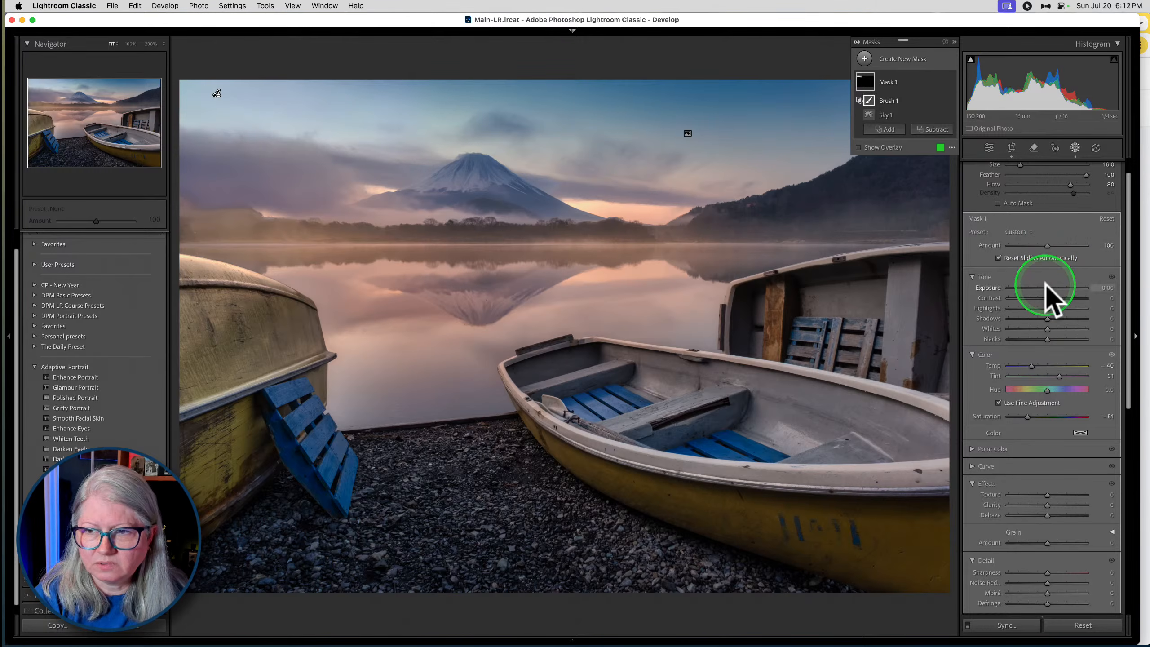
drag(1036, 284, 1046, 308)
drag(1058, 376, 1047, 340)
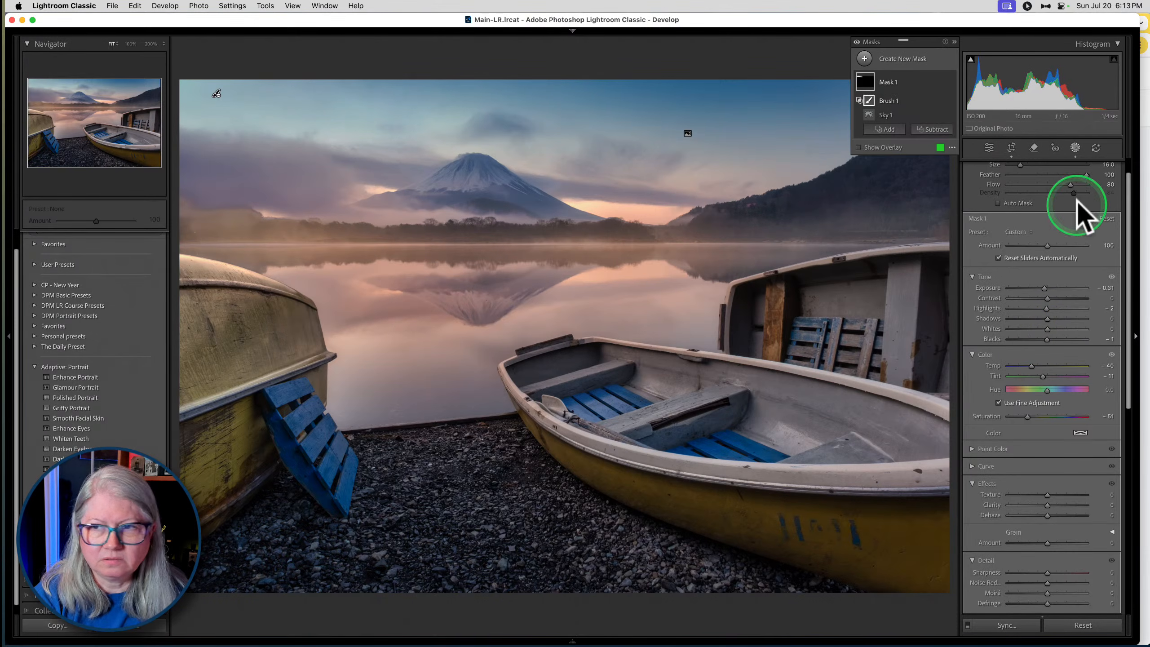
- Leave masking and compare the three versions of the lake photo in Survey view
click(1076, 149)
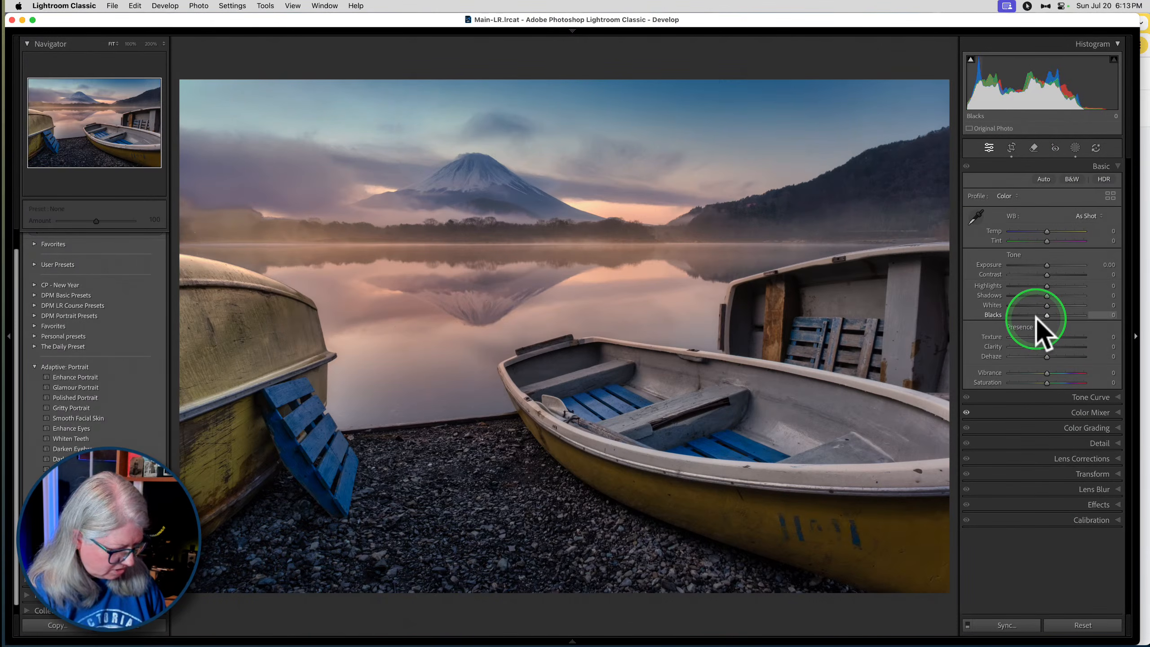
key(n)
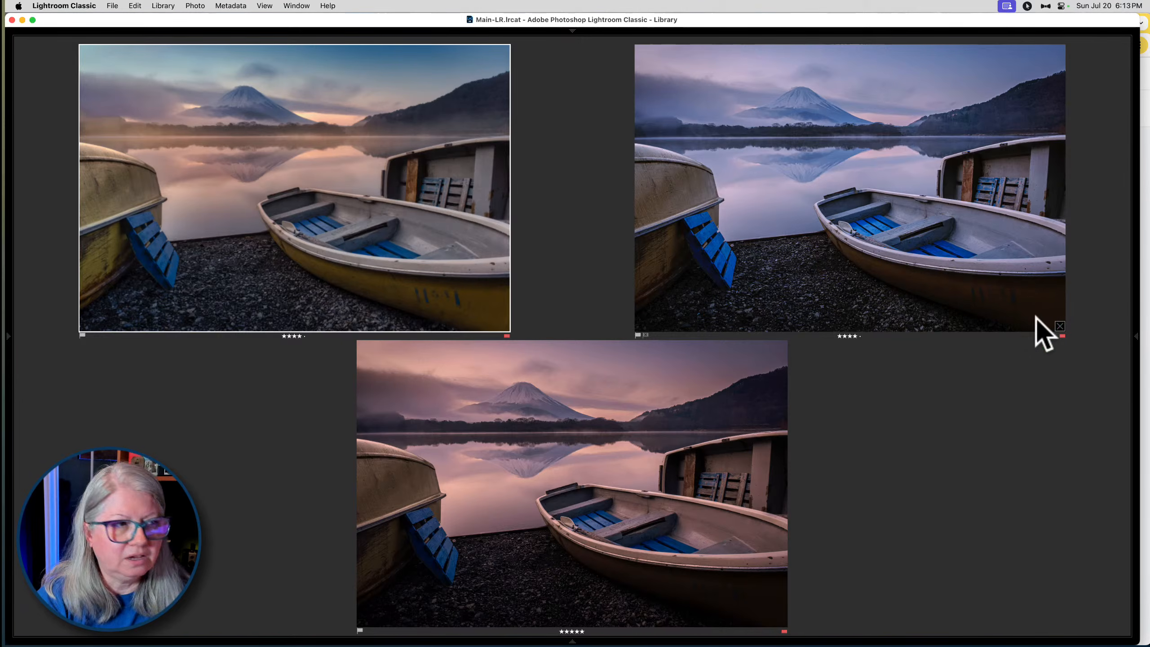